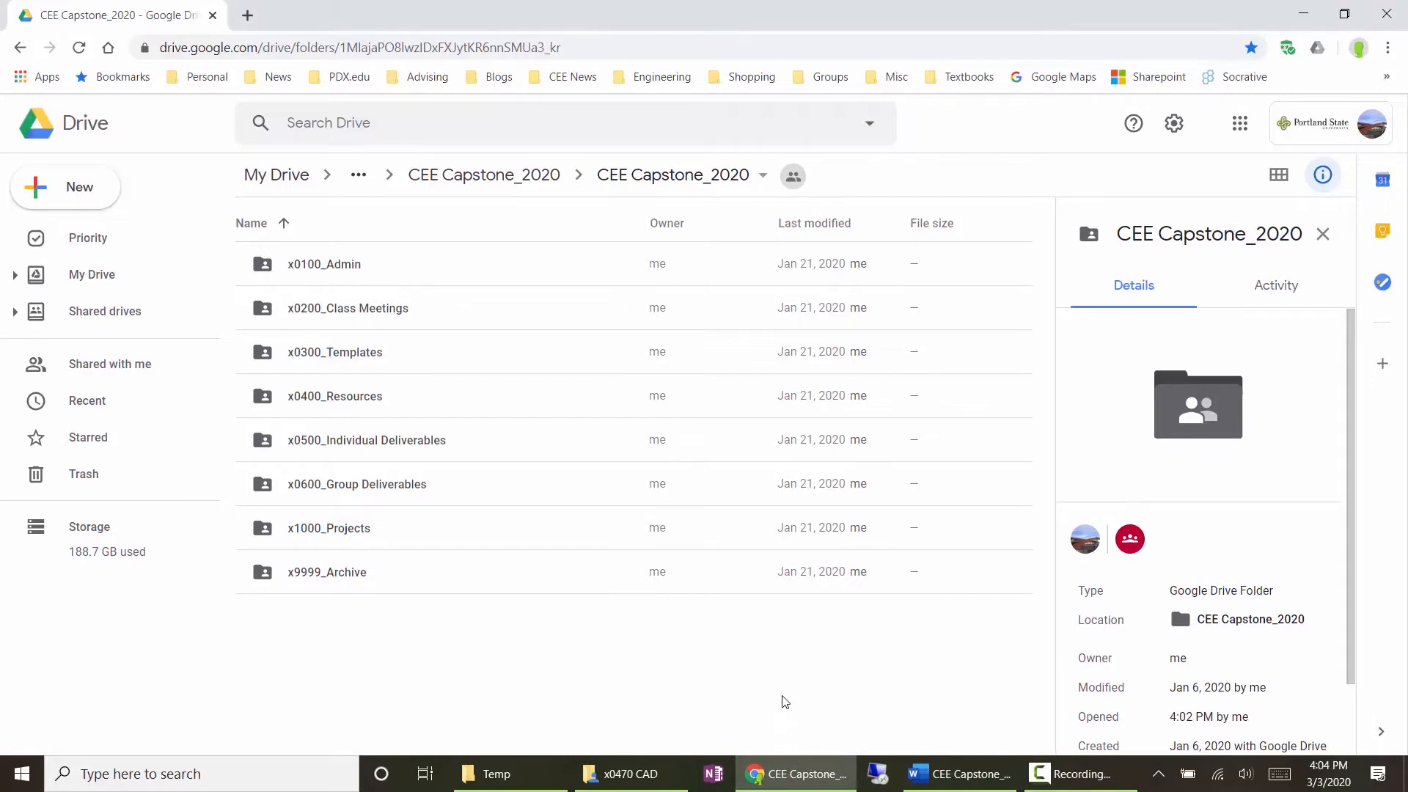
Step: Switch to the class meeting agenda in Word, open its SHPE & ITE-STEP Game Night link and view the flyer's date and location
key(alt+Tab)
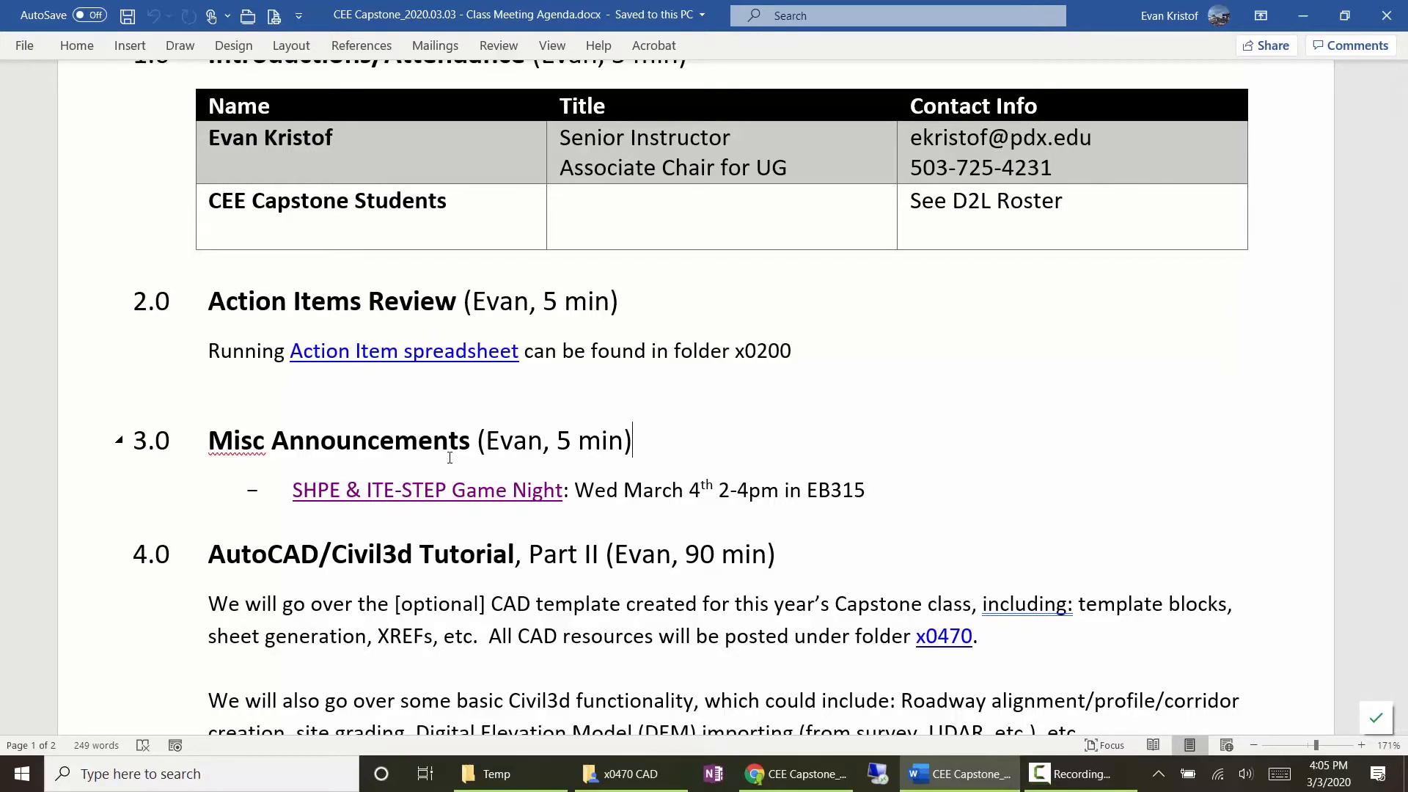
ctrl+click(439, 496)
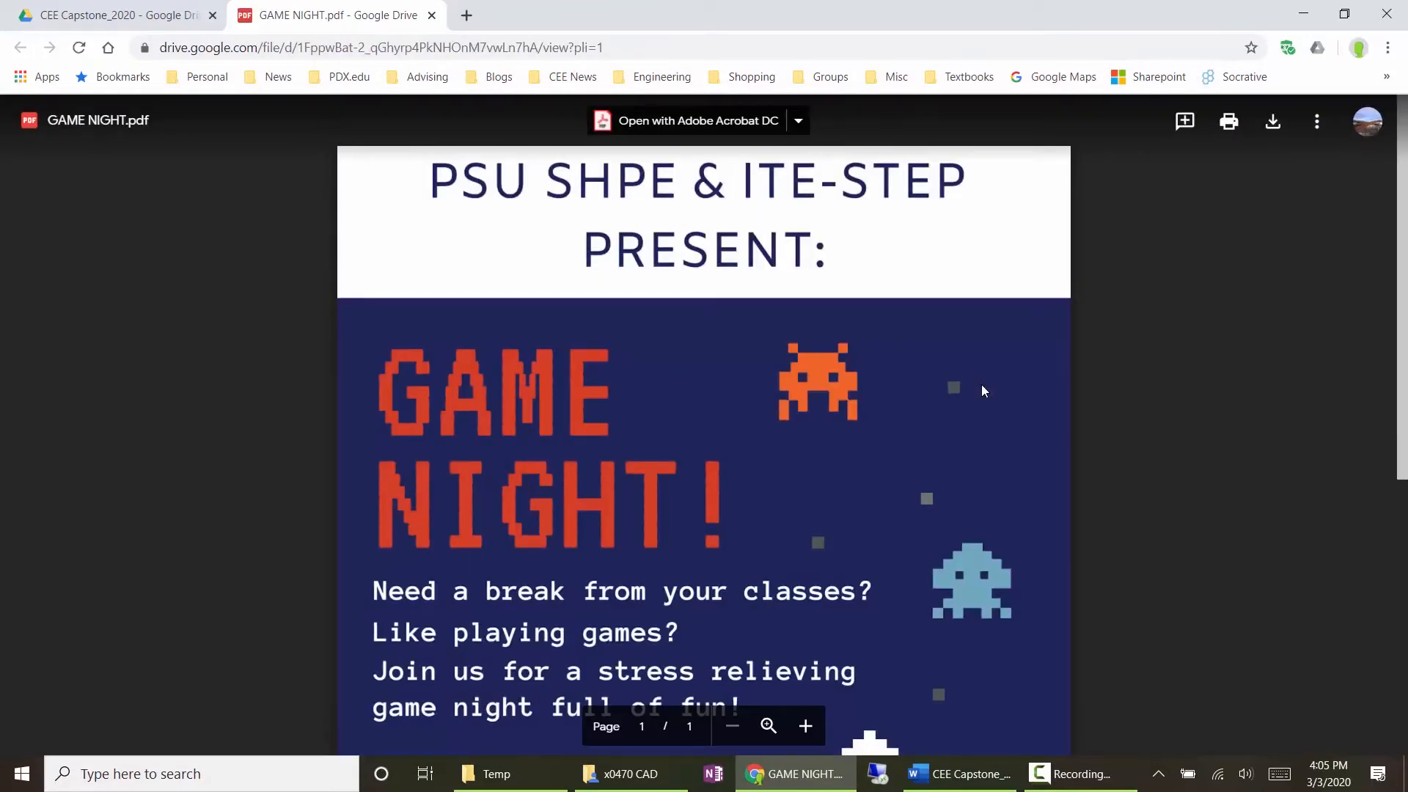
scroll(1087, 427, down, 3)
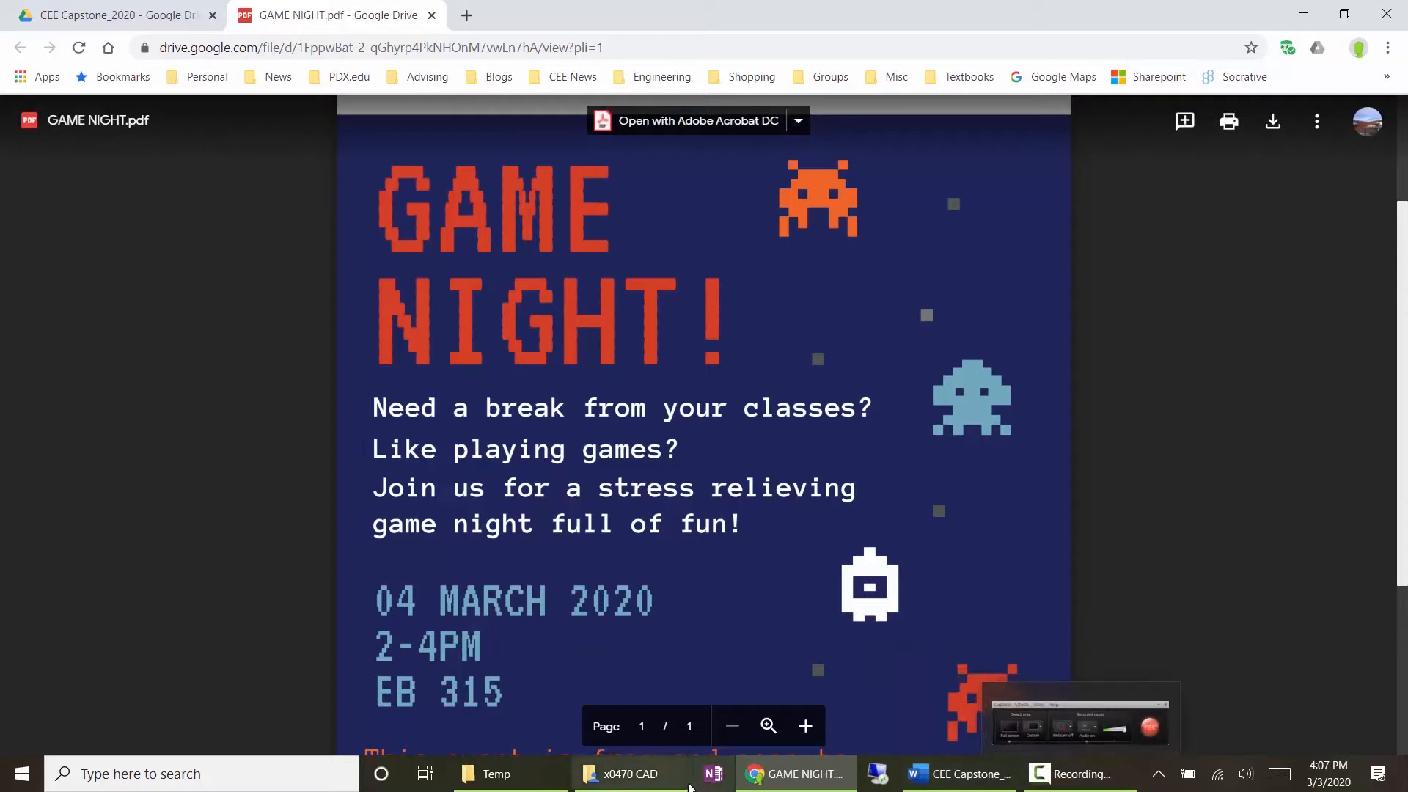
Step: In the Google Drive course folder, go through x0400_Resources, x0470 CAD and CAD/Civil3d Tutorial, and open the CAD/Civil3d Resources document
click(621, 783)
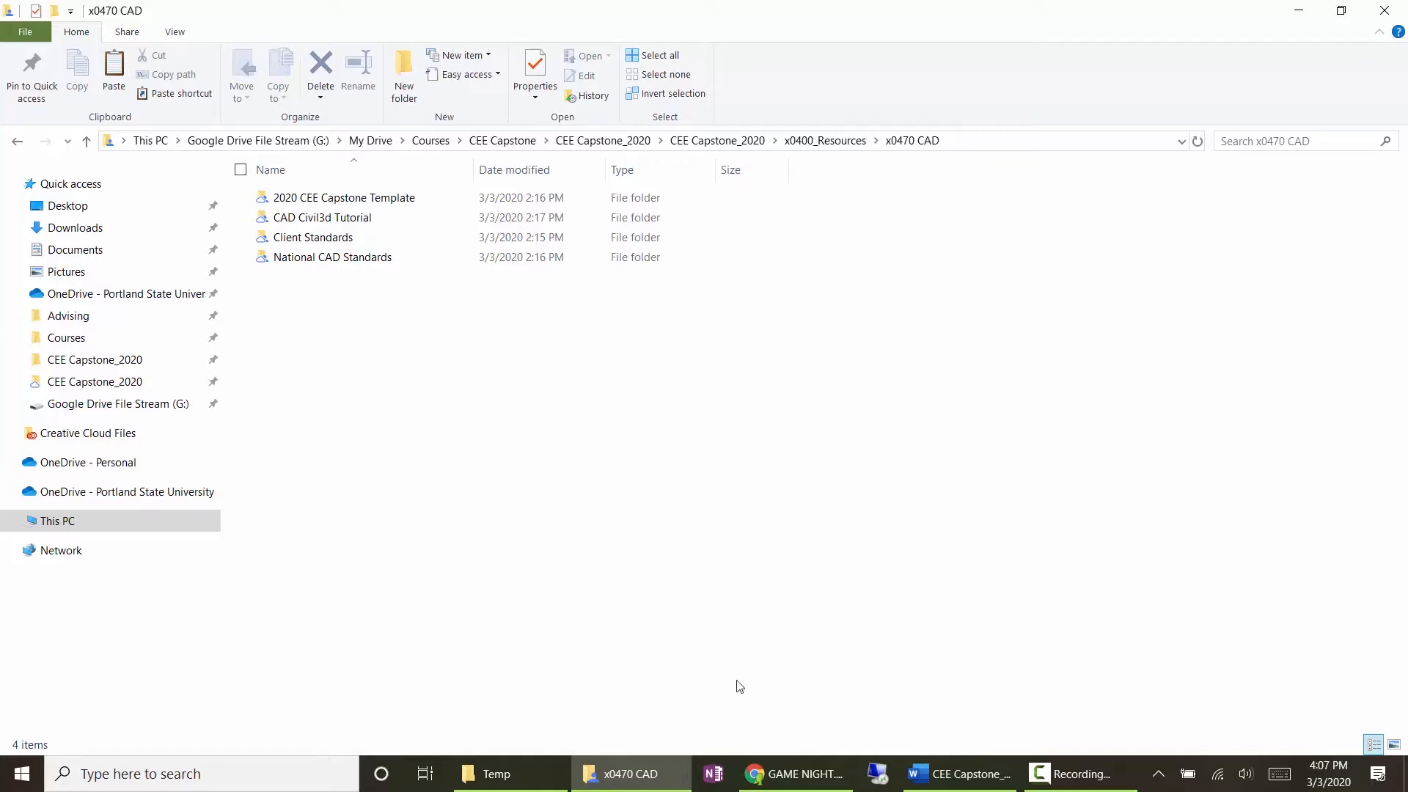
click(807, 766)
click(157, 15)
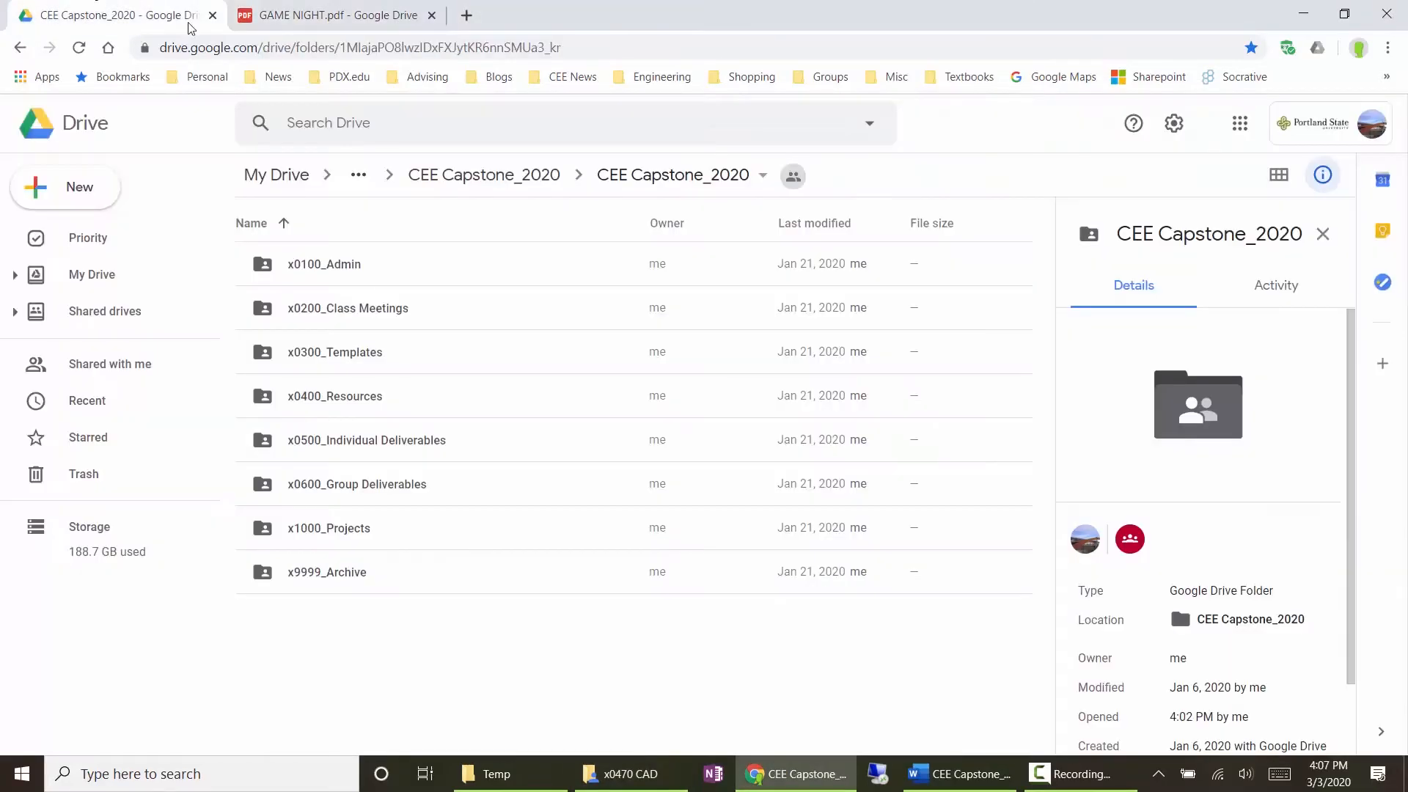
double_click(341, 406)
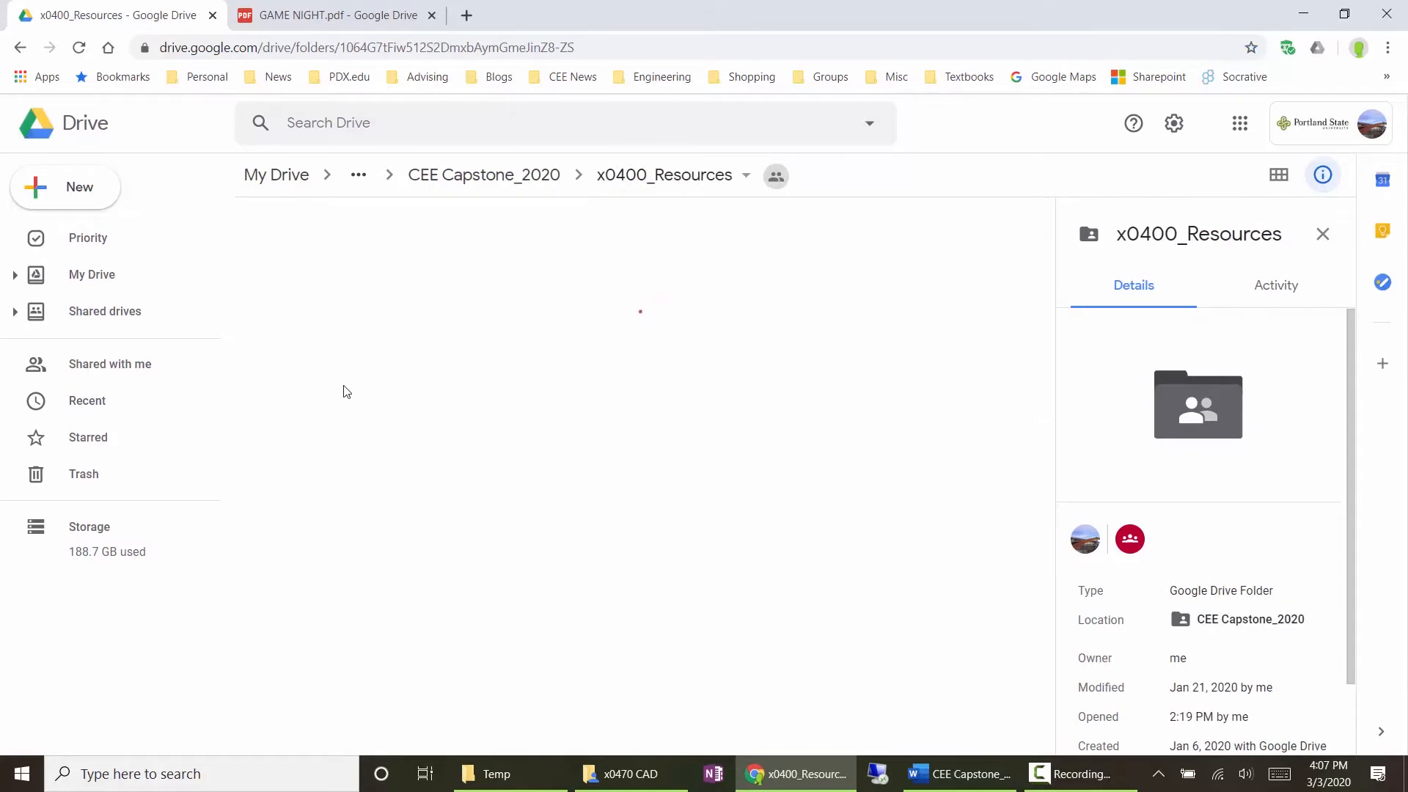
double_click(333, 660)
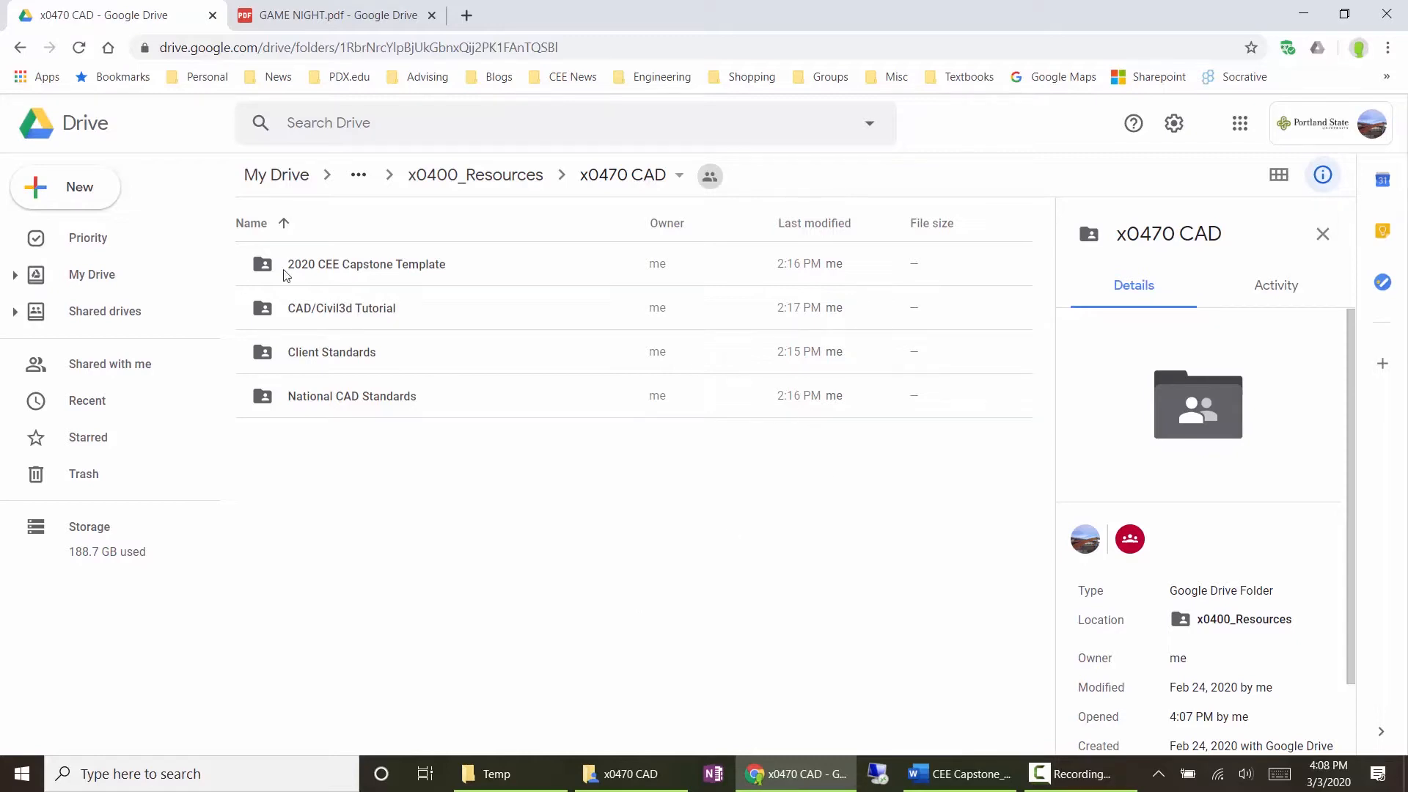
double_click(360, 308)
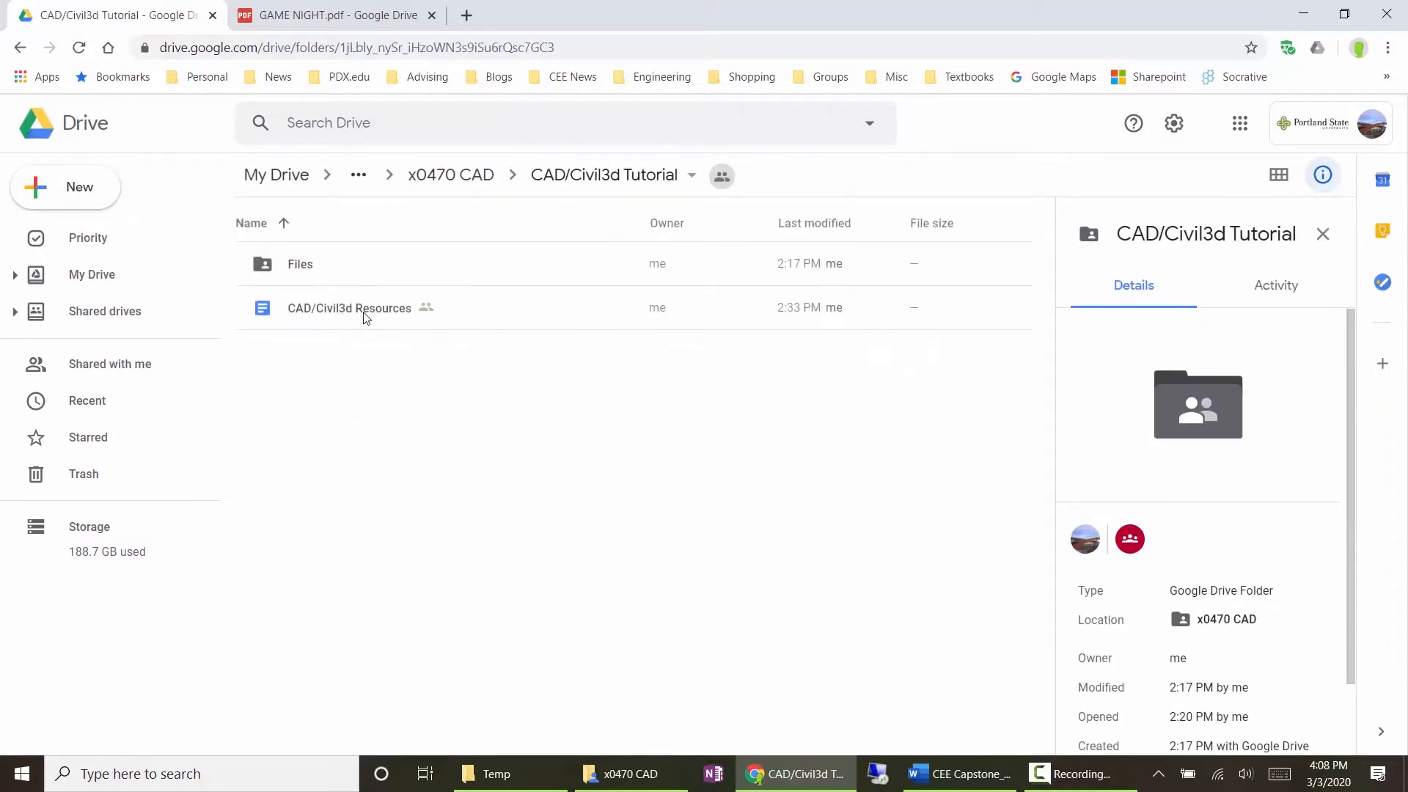
double_click(363, 311)
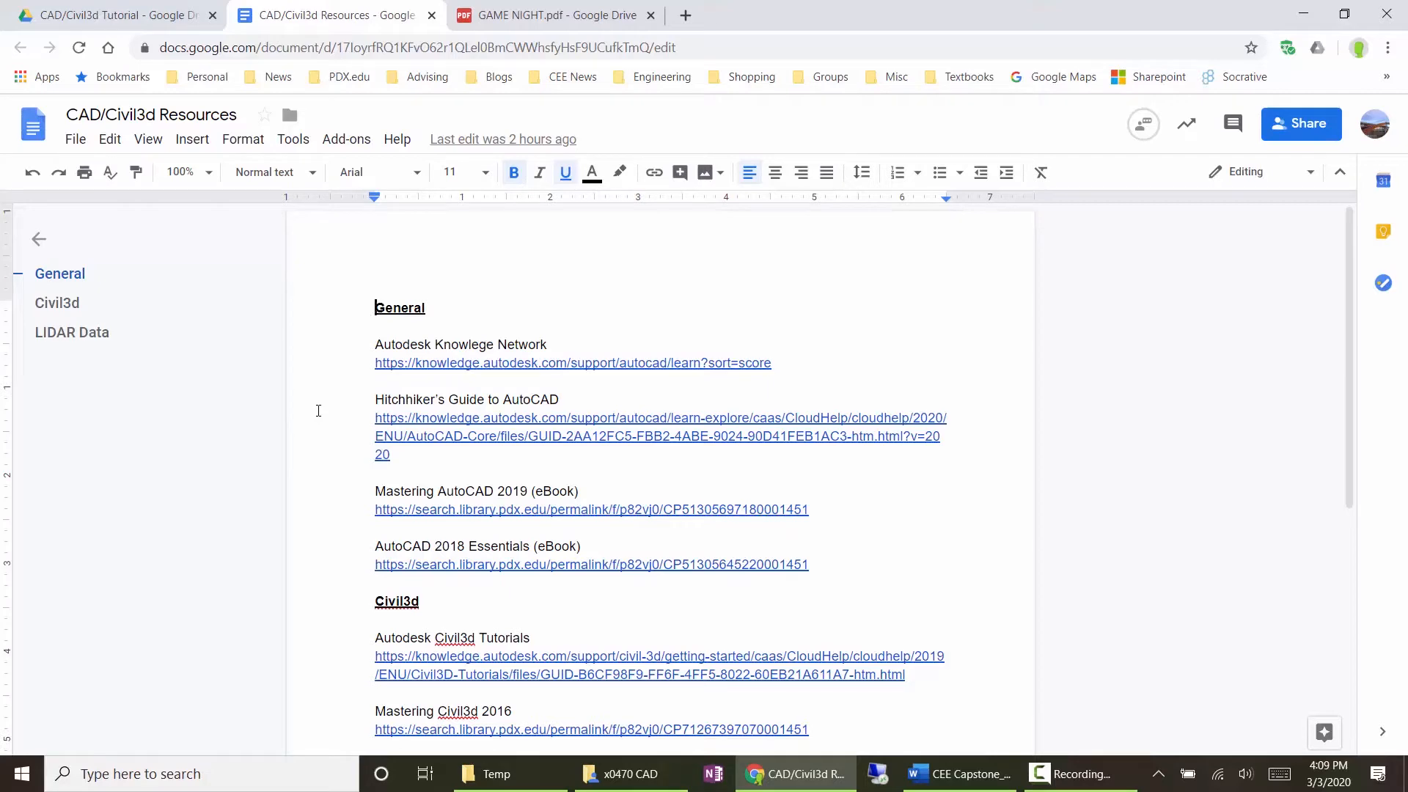
Step: Follow the Autodesk Civil3d Tutorials link in the Civil3d section of the resources document
scroll(612, 543, down, 5)
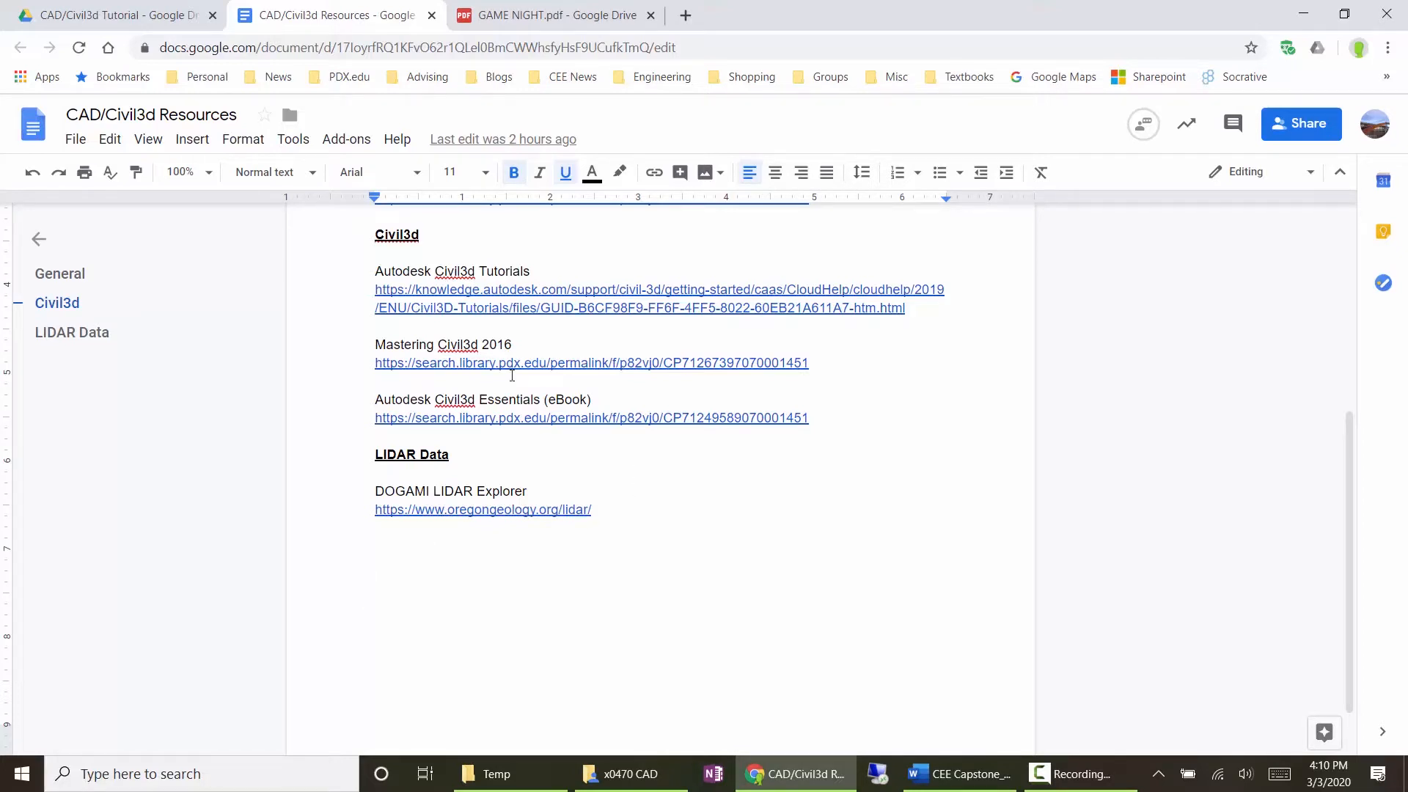
click(587, 307)
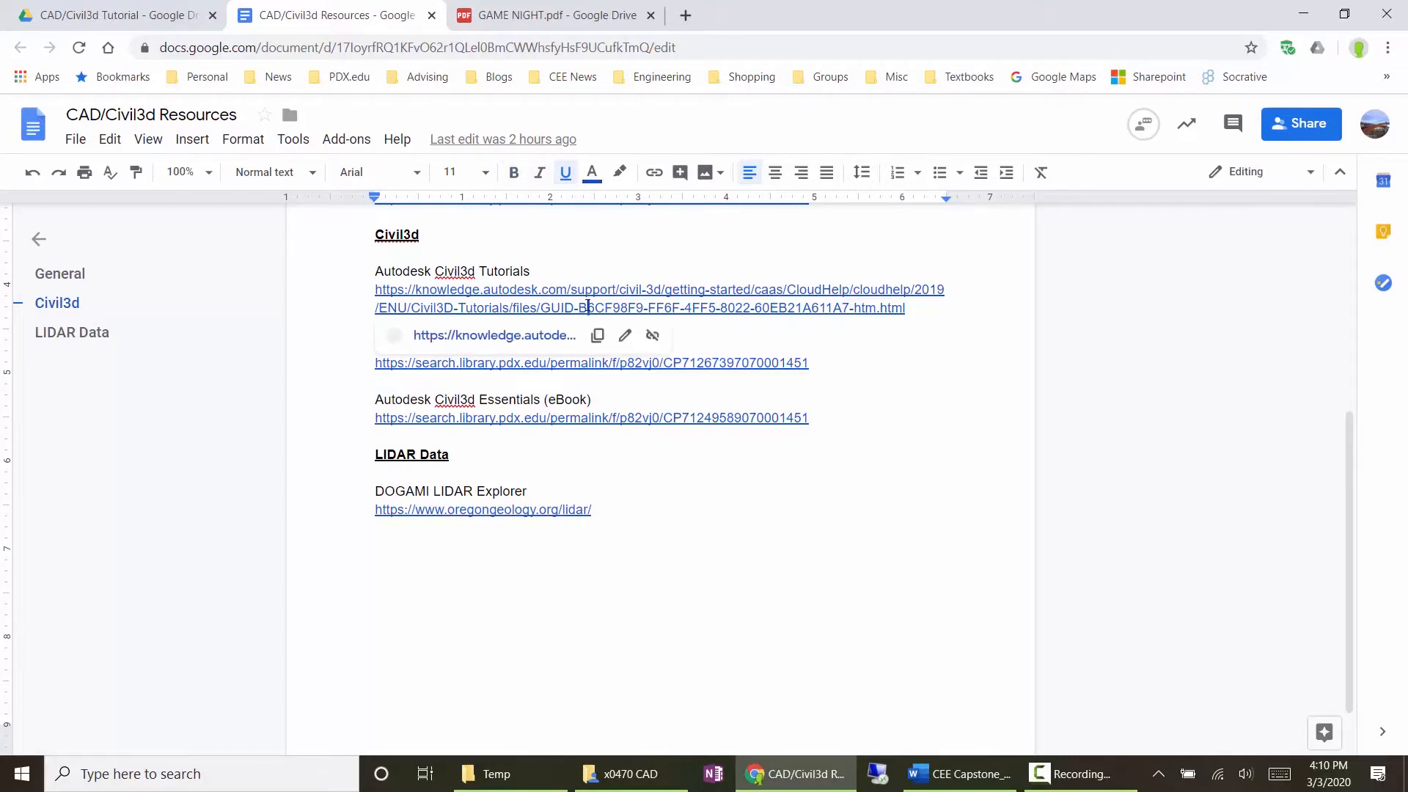
click(506, 336)
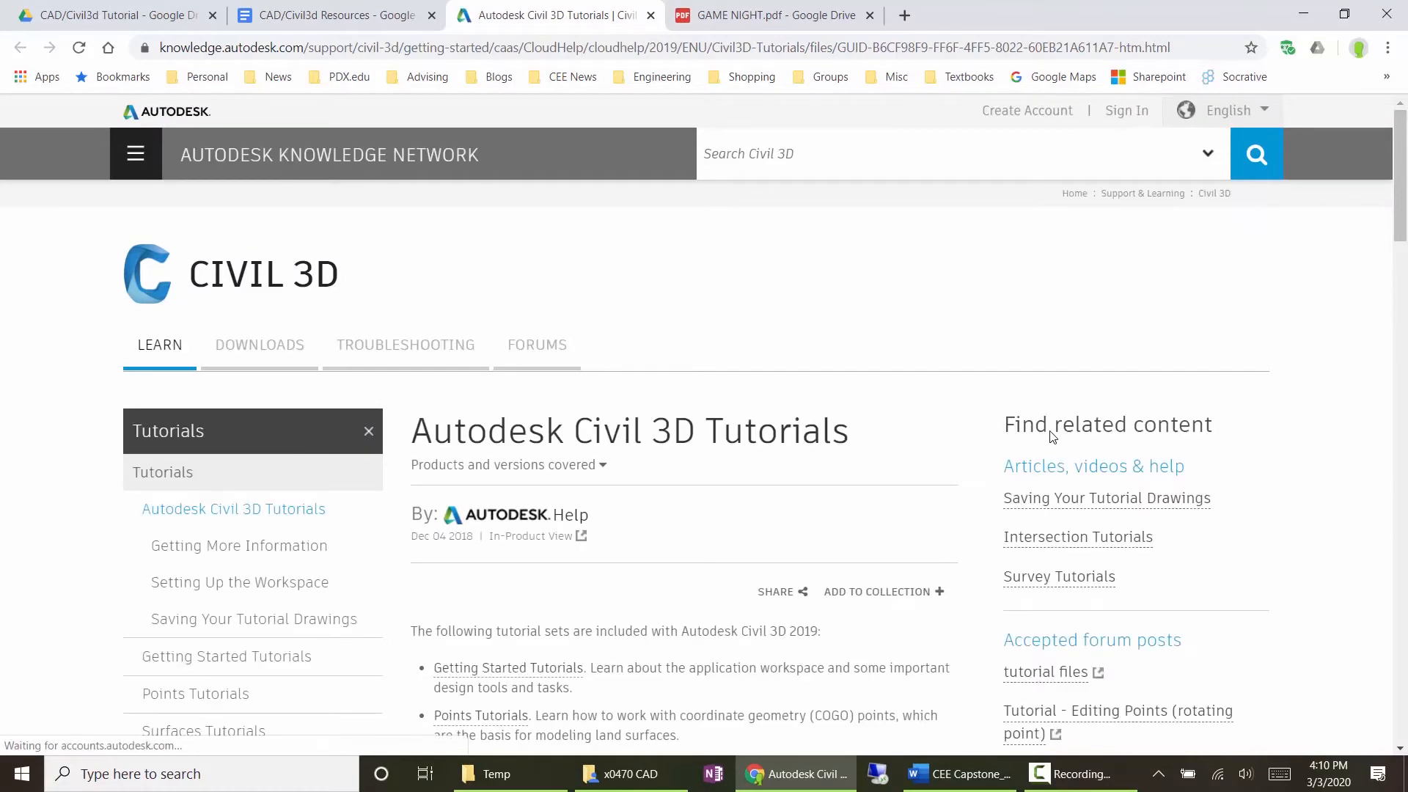
Step: Enlarge the Autodesk Civil 3D Tutorials page and review the list of tutorial sets from Getting Started to Plan Production
scroll(779, 402, down, 6)
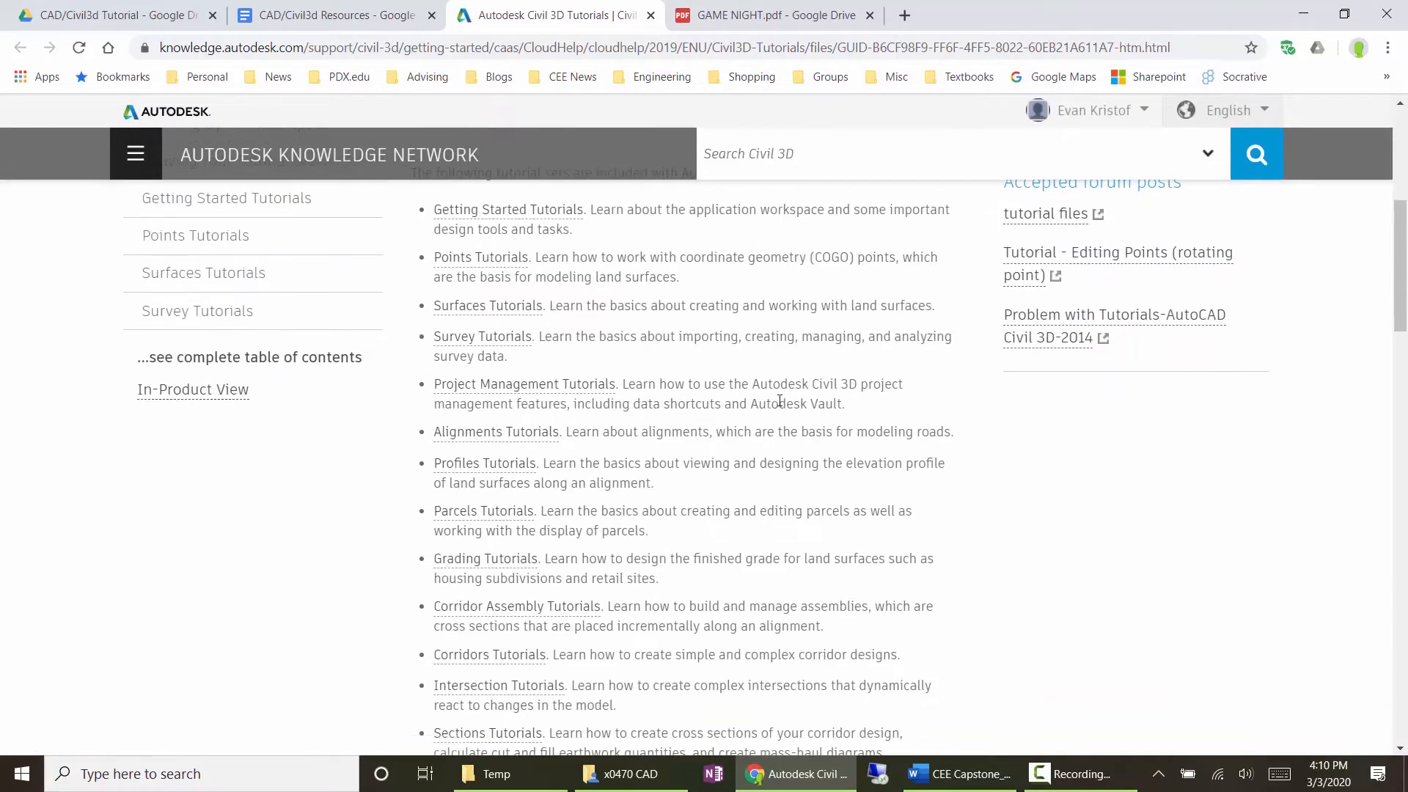
ctrl+scroll(593, 363, up, 2)
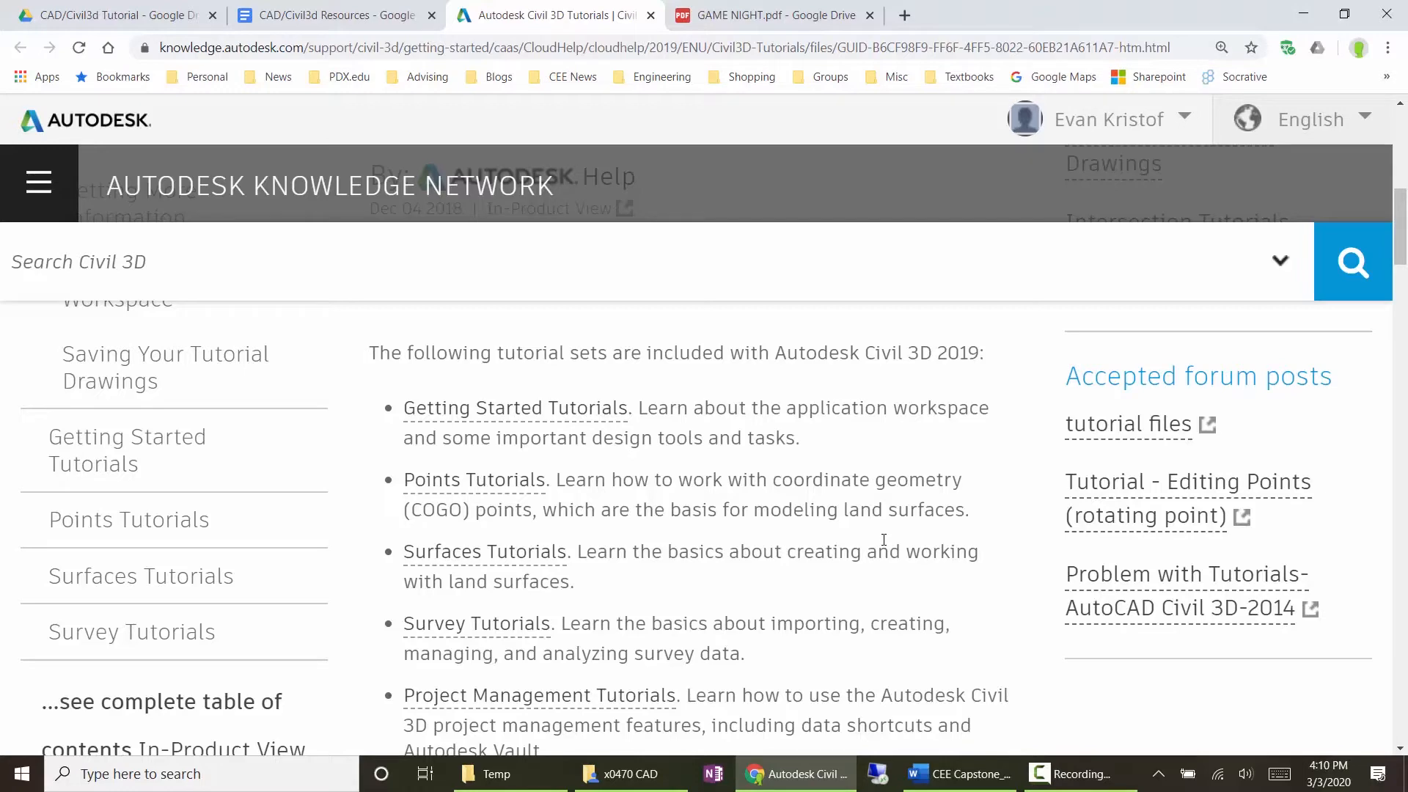
scroll(814, 490, down, 5)
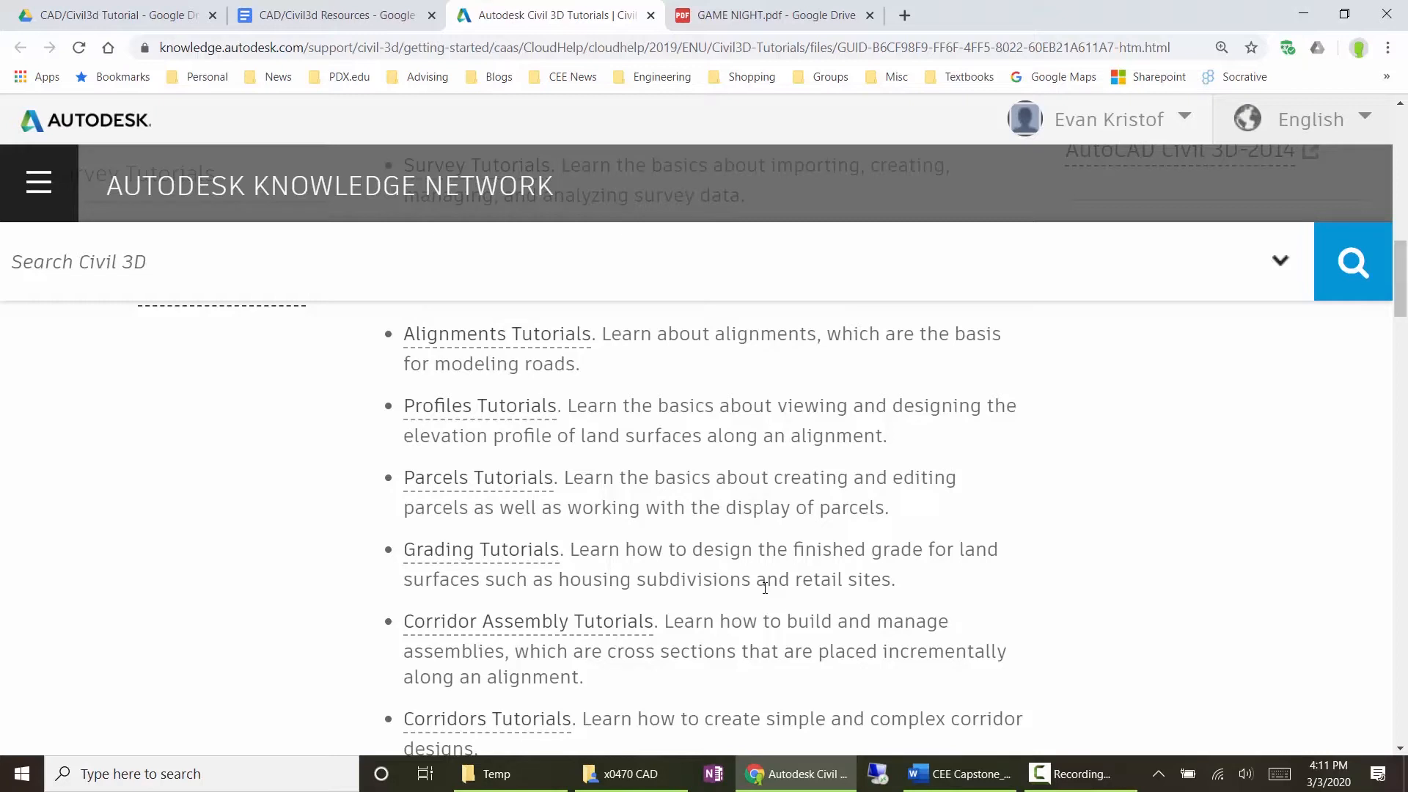
scroll(764, 591, down, 1)
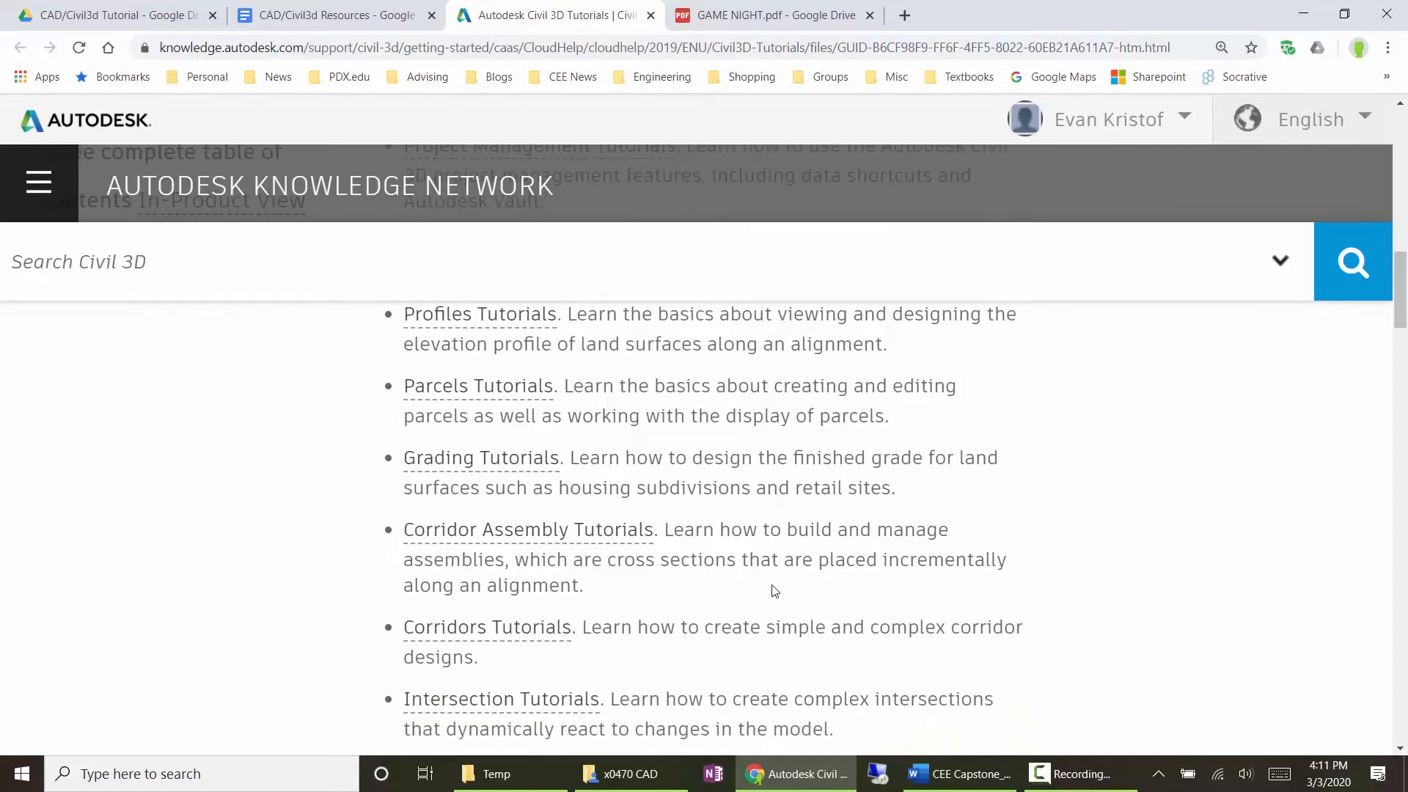
scroll(779, 583, down, 1)
scroll(779, 583, down, 2)
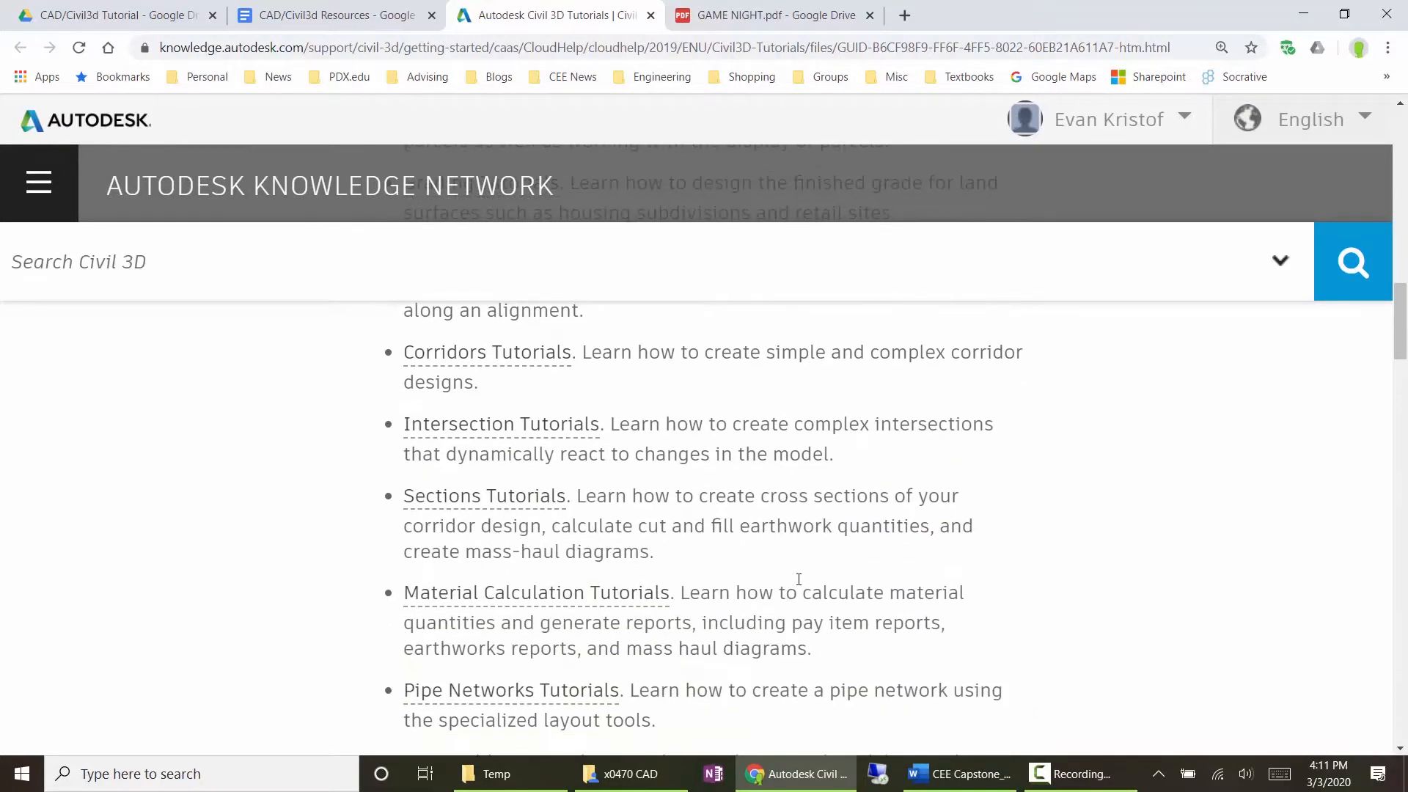
scroll(843, 583, down, 2)
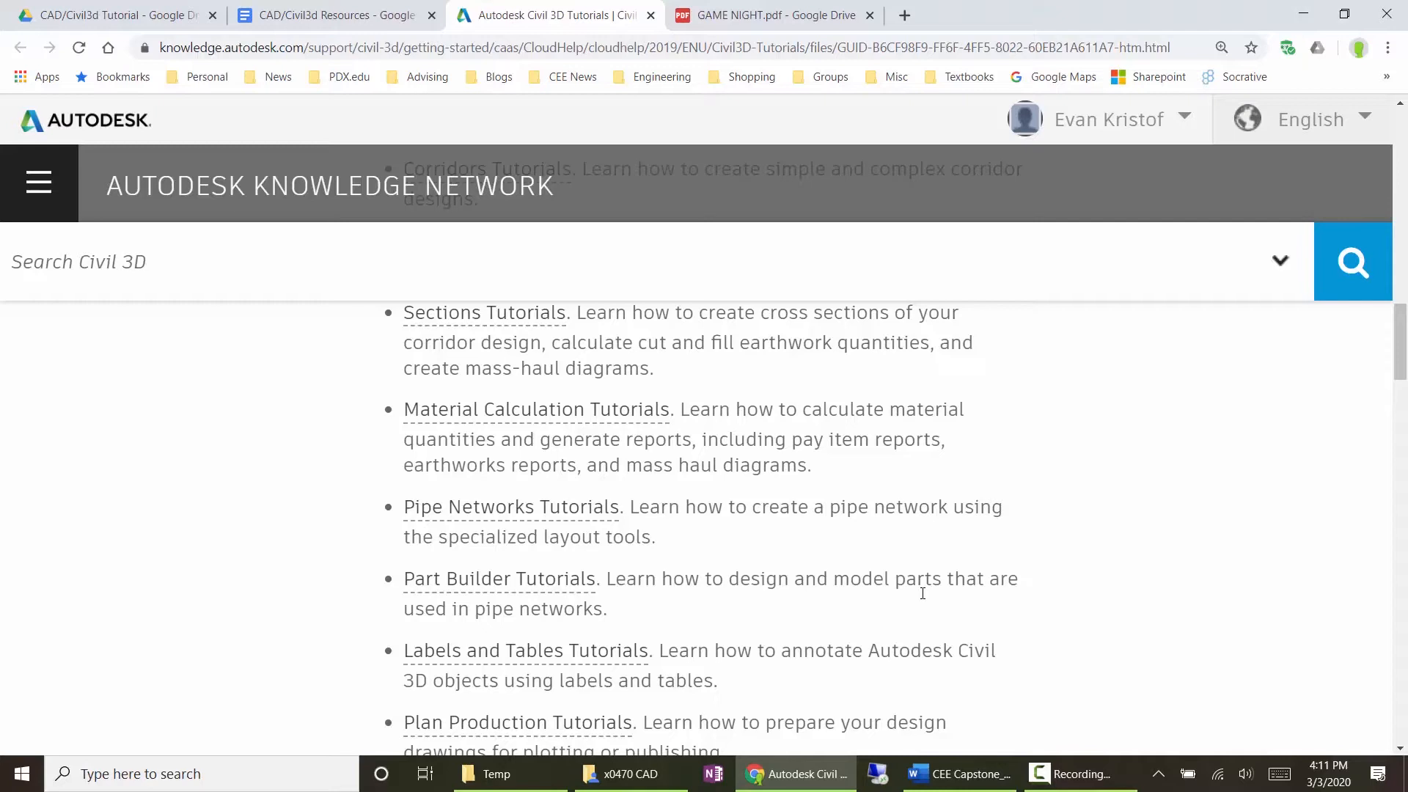
scroll(922, 592, down, 4)
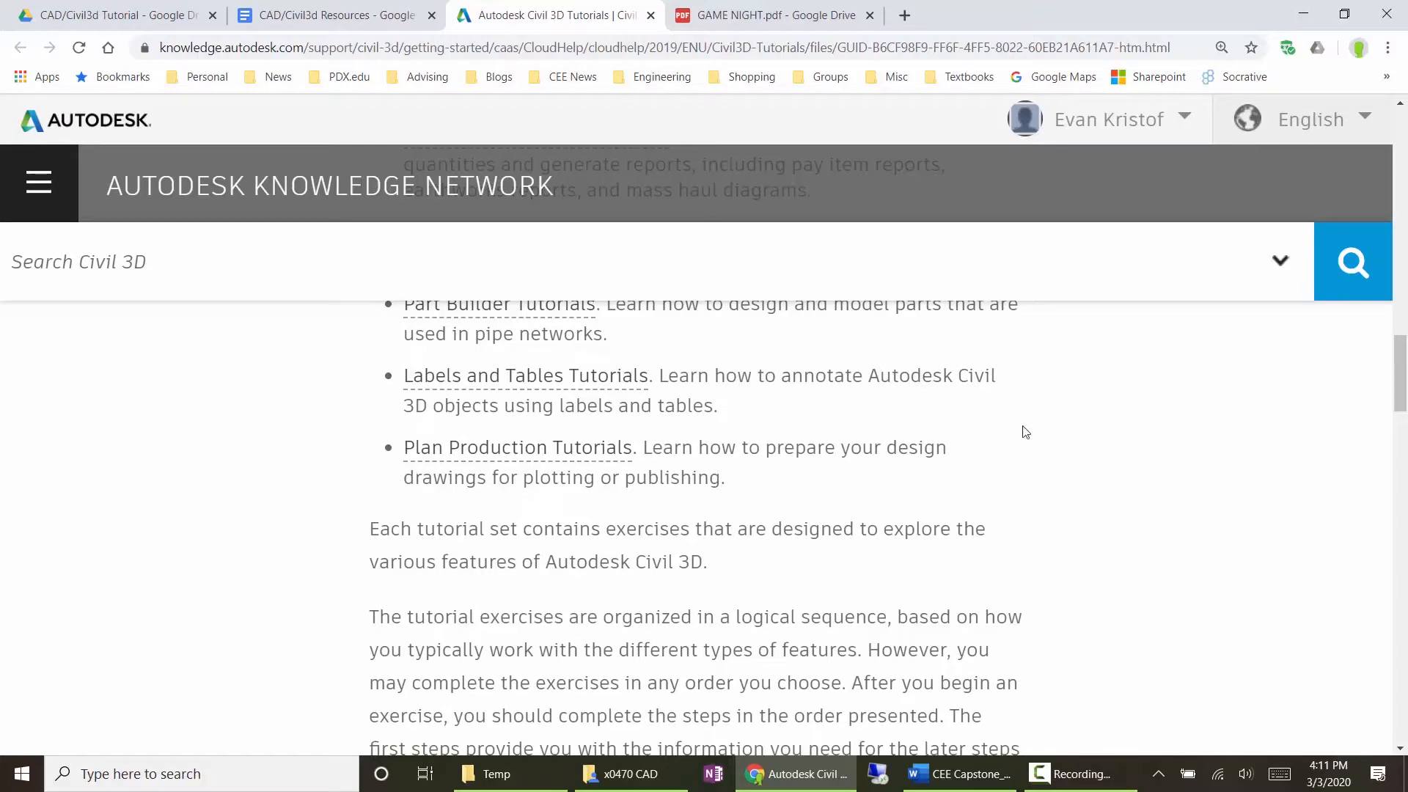
Step: Open the Corridors Tutorials set, go to "Tutorial: Creating a Basic Corridor Model" and look through its instructions for specifying the basic corridor information
scroll(794, 491, up, 8)
scroll(572, 490, up, 3)
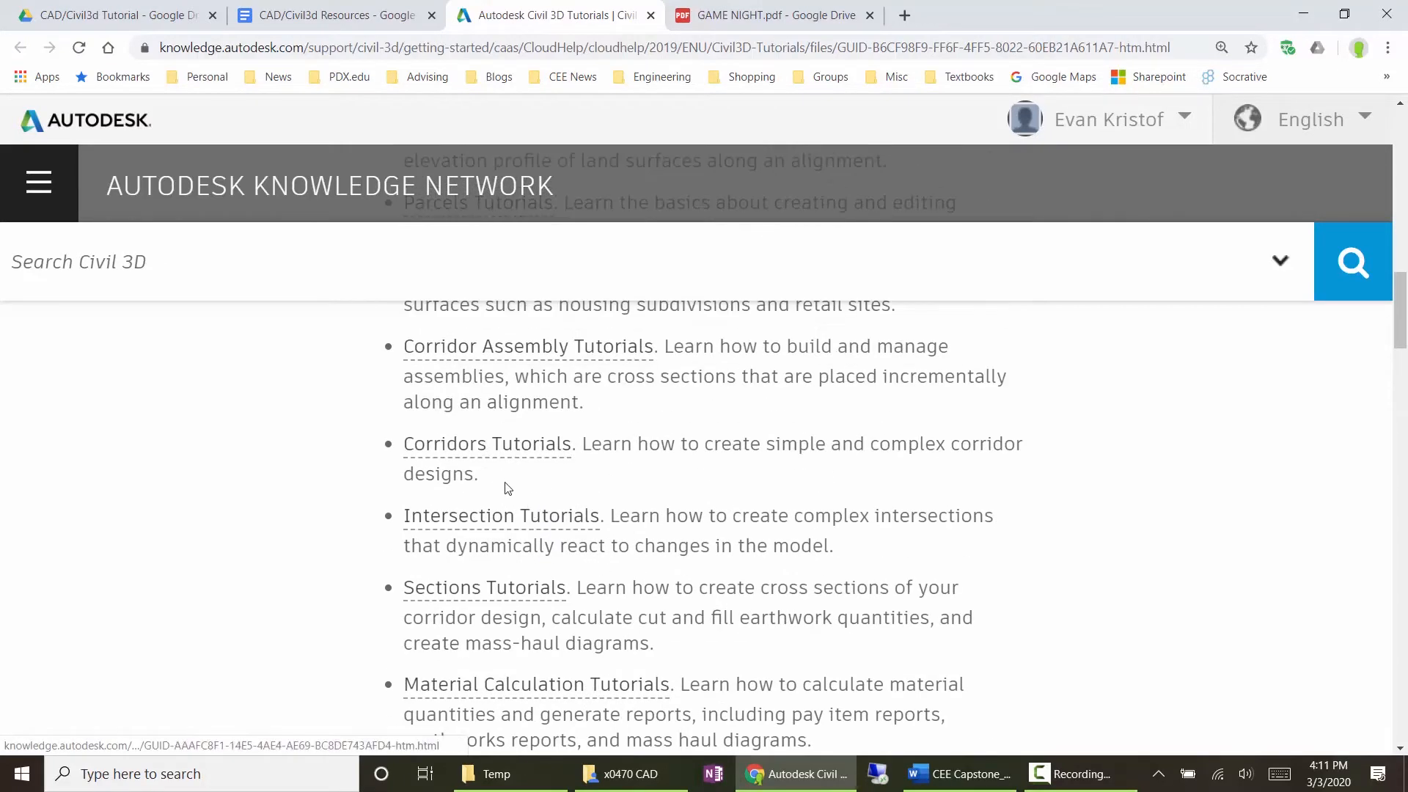
scroll(540, 484, down, 1)
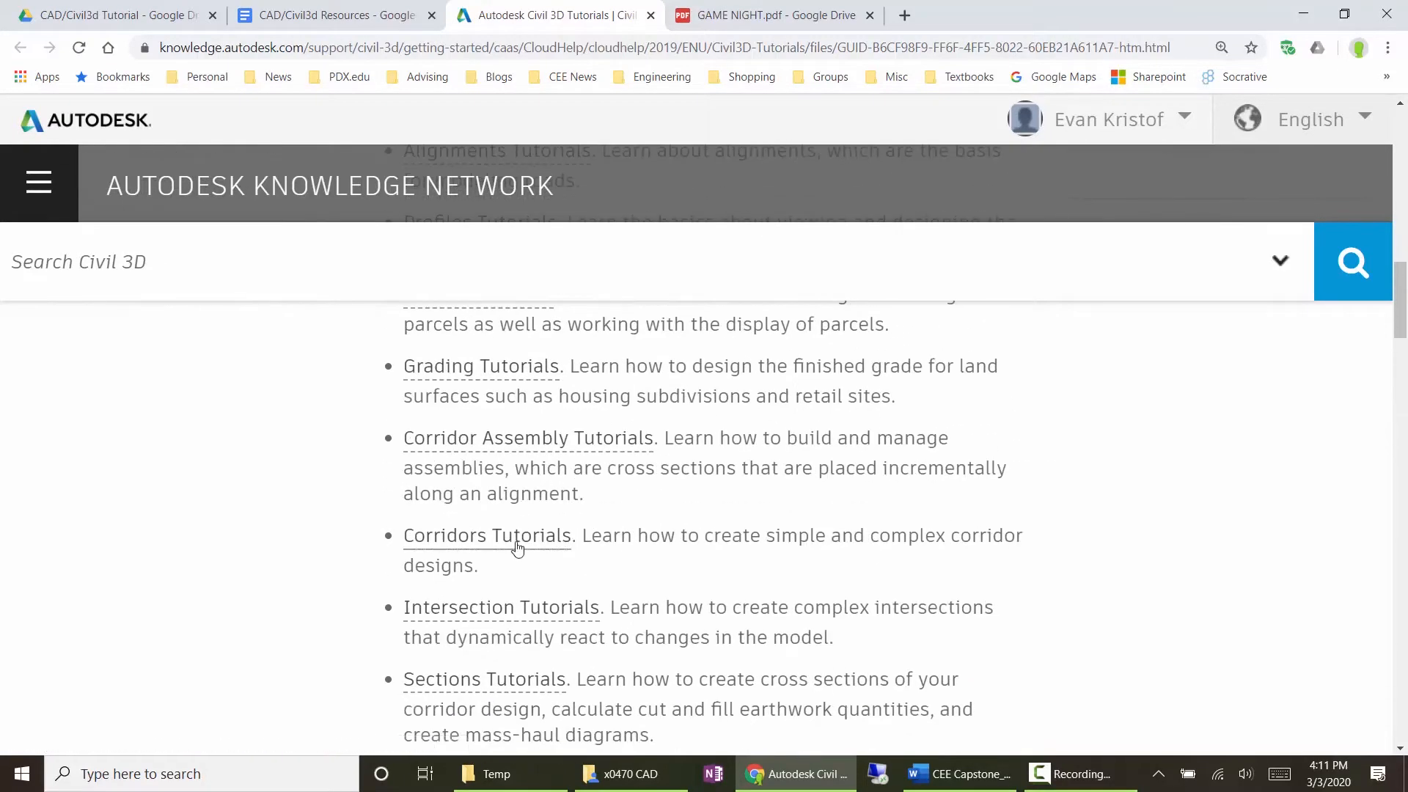
click(424, 541)
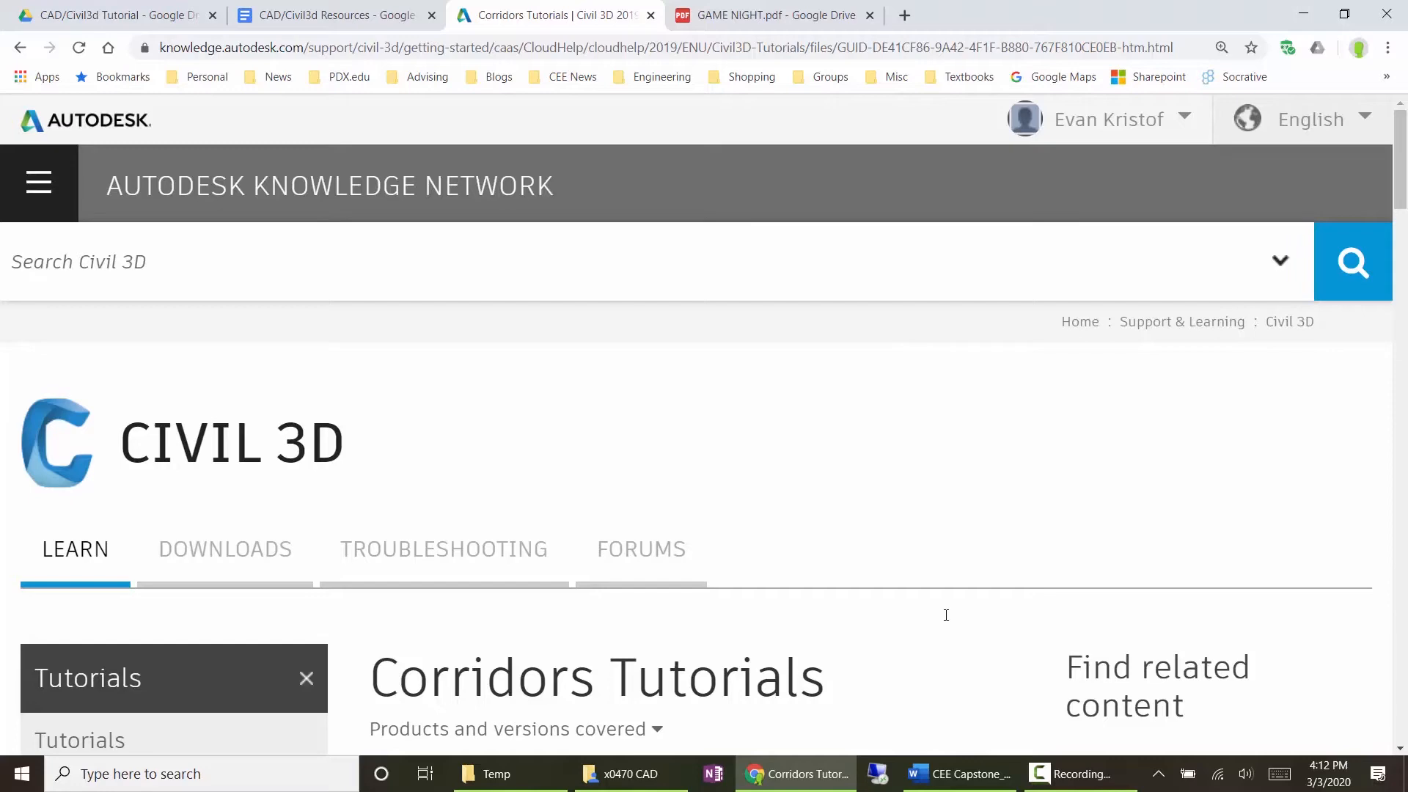
scroll(807, 517, down, 4)
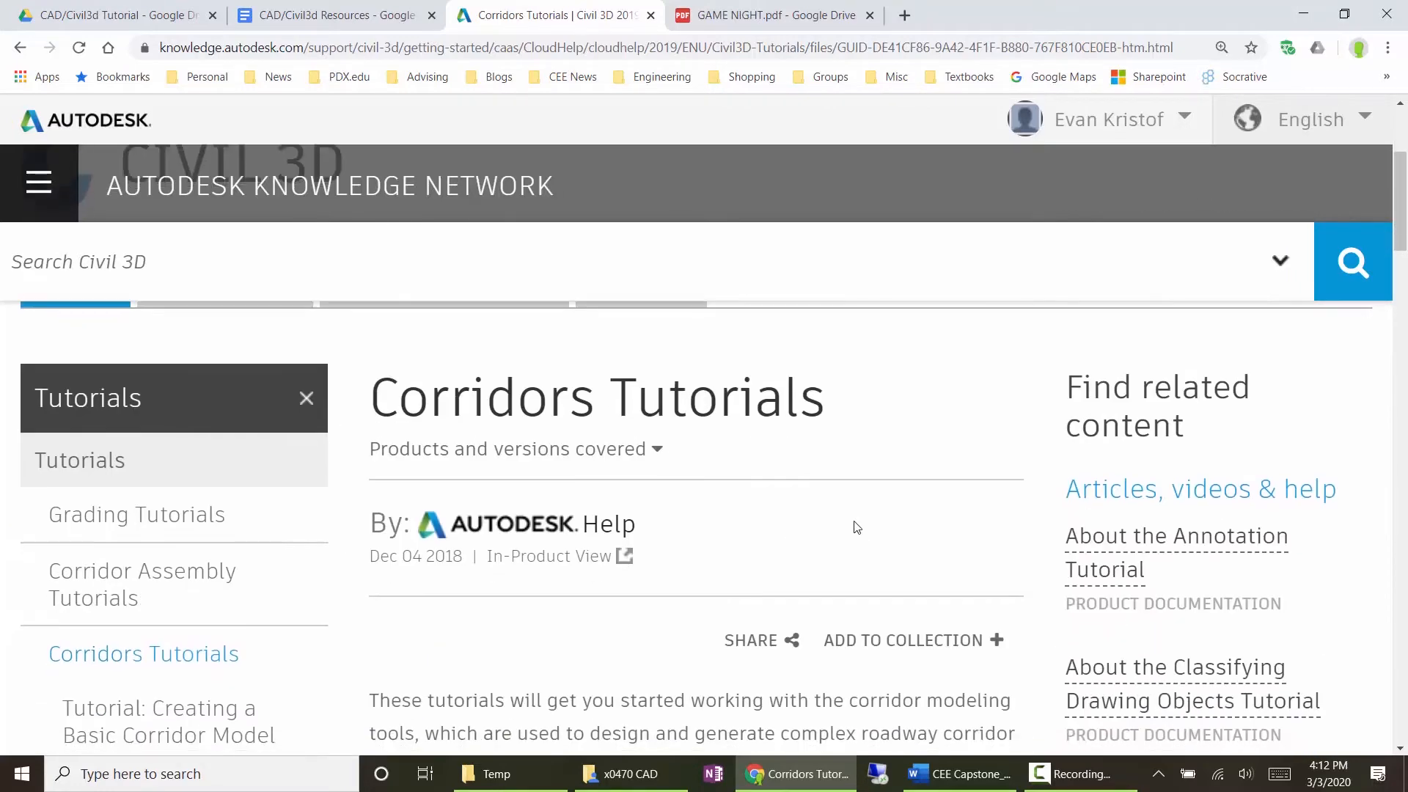
scroll(856, 526, down, 10)
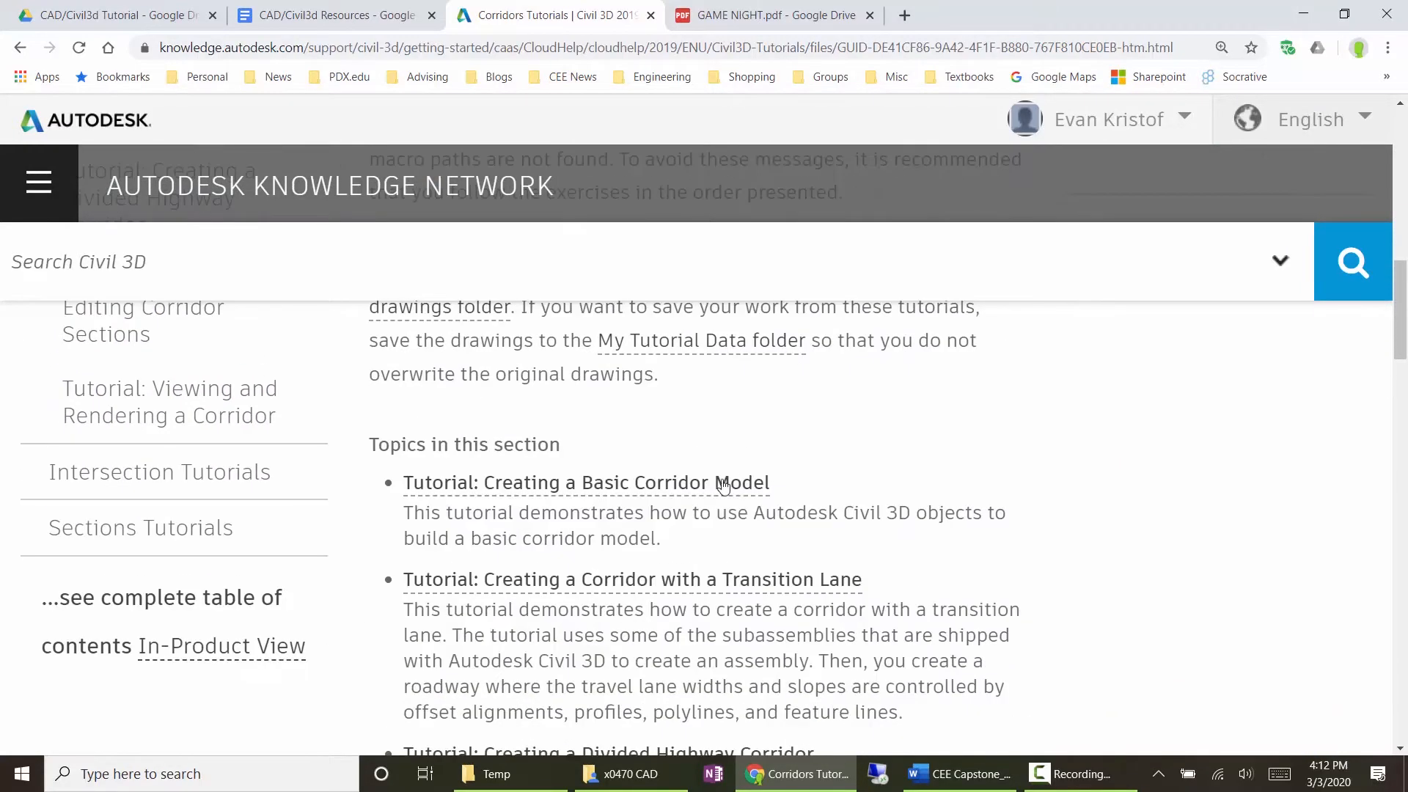
click(723, 484)
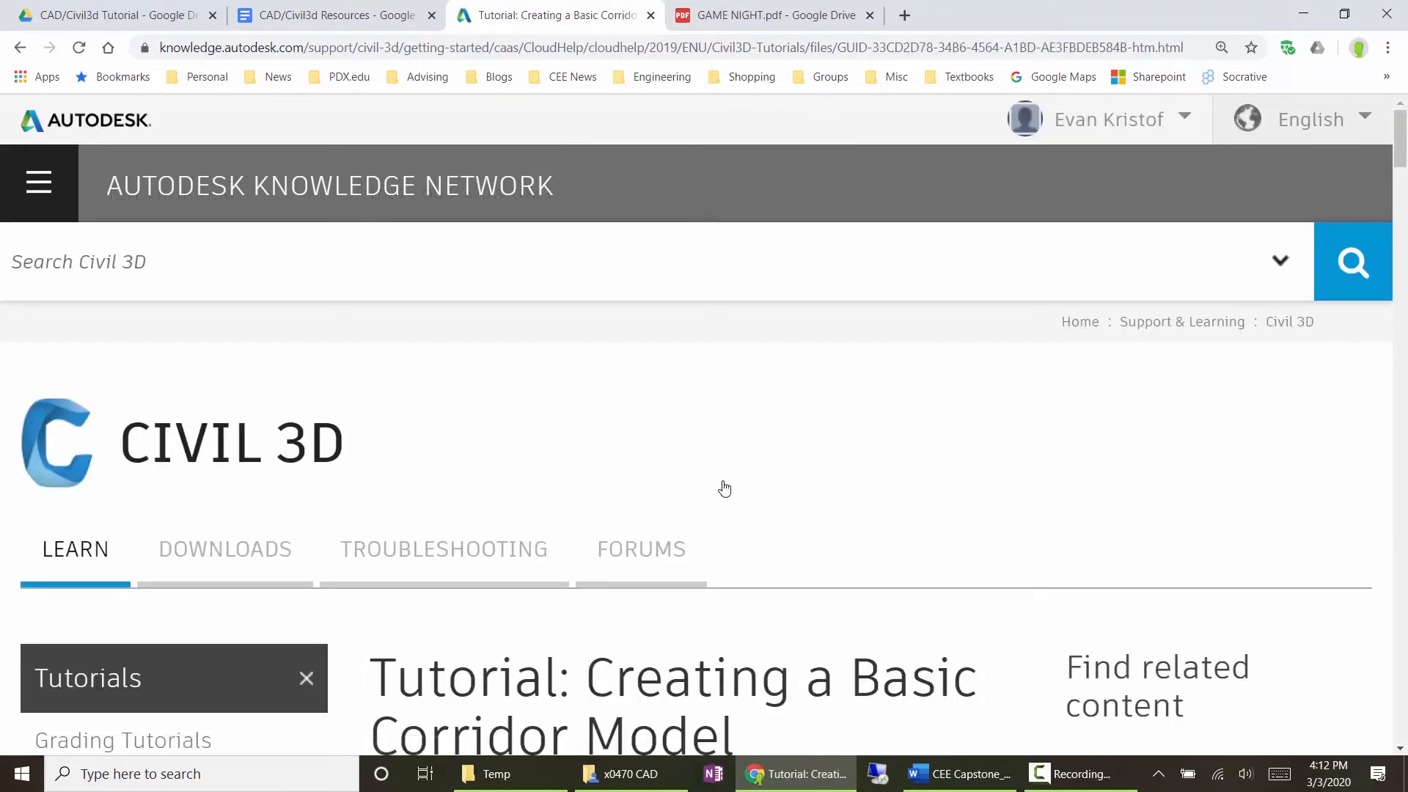
scroll(795, 487, down, 5)
scroll(807, 493, down, 7)
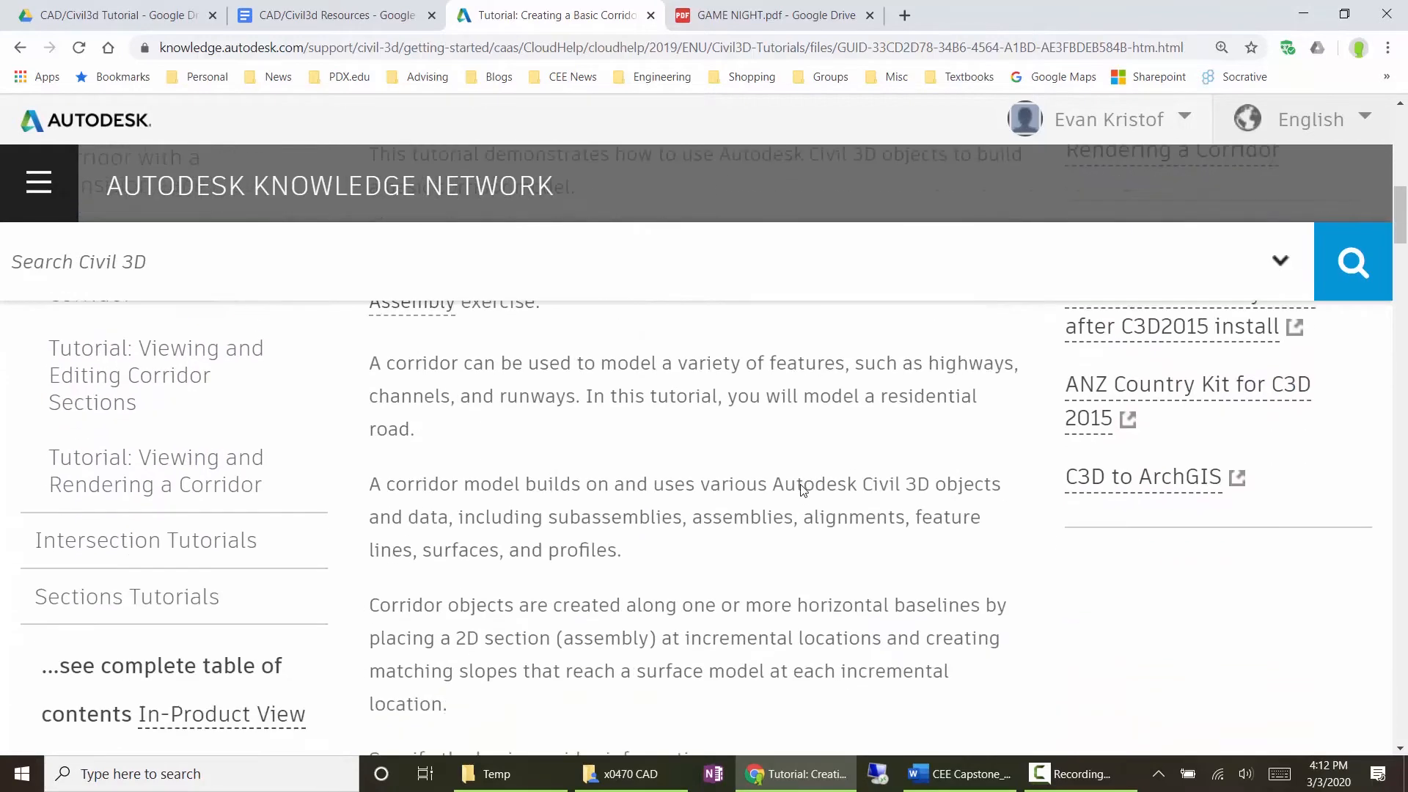
scroll(850, 525, up, 1)
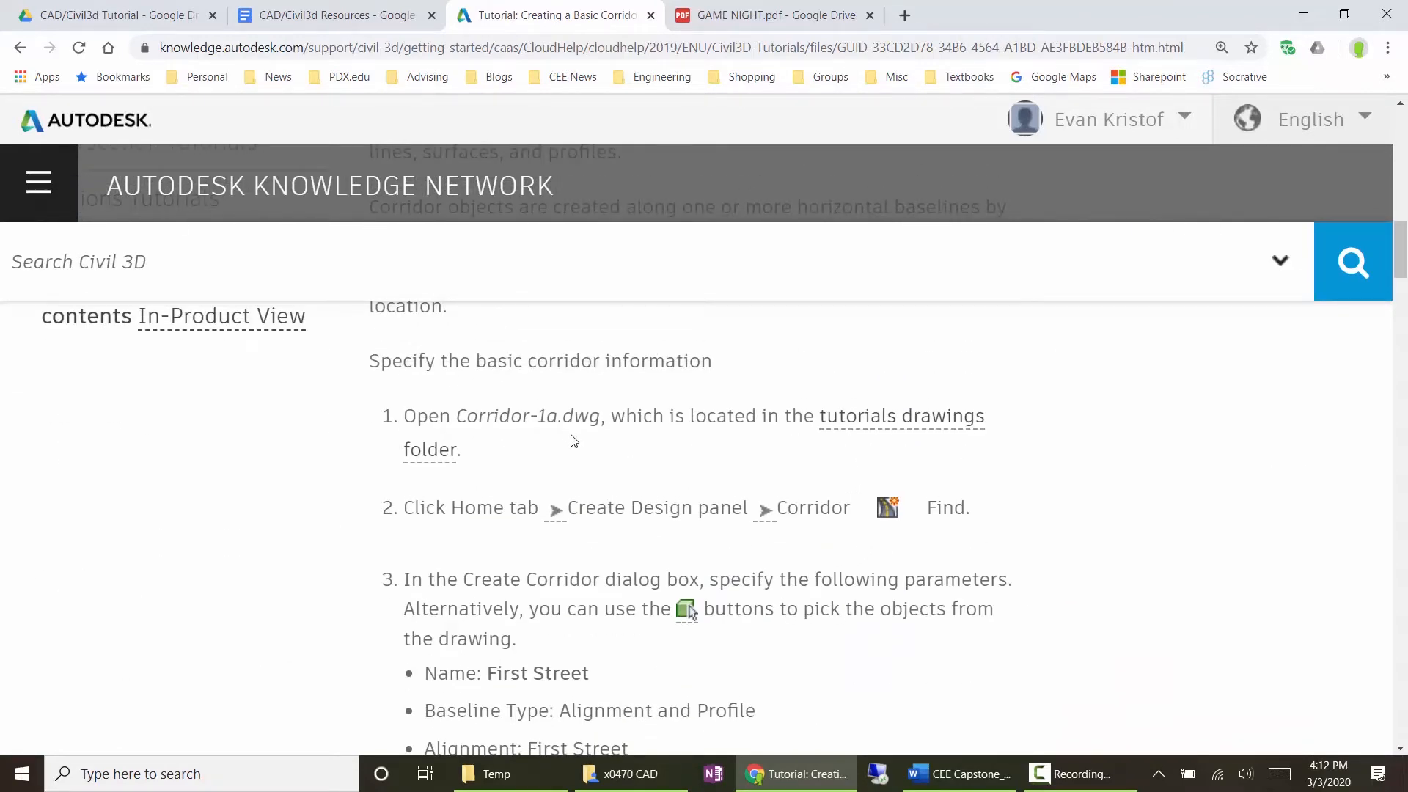
scroll(574, 440, down, 6)
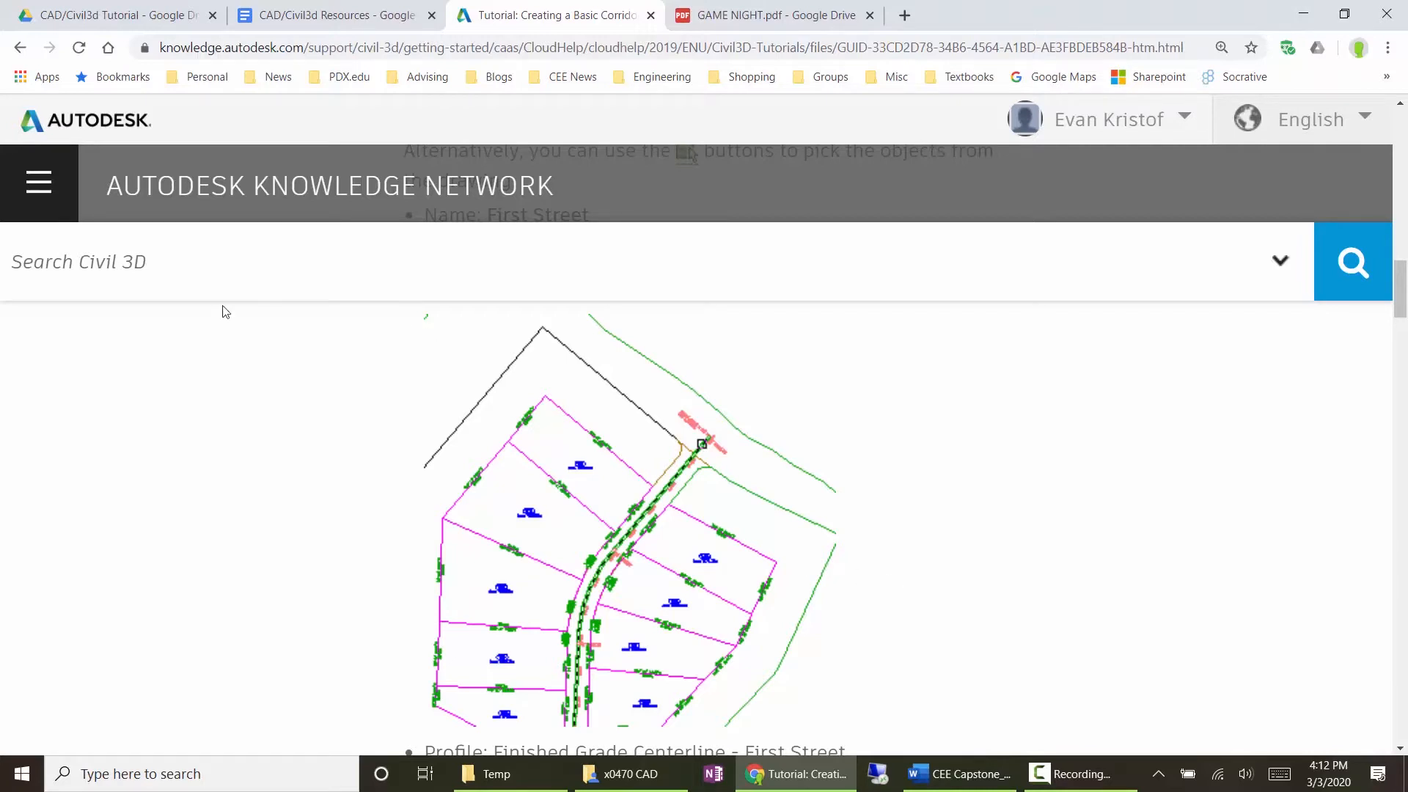
Step: Return to the CAD/Civil3d Resources document and follow the DOGAMI LIDAR Explorer link in the LIDAR Data section
click(300, 14)
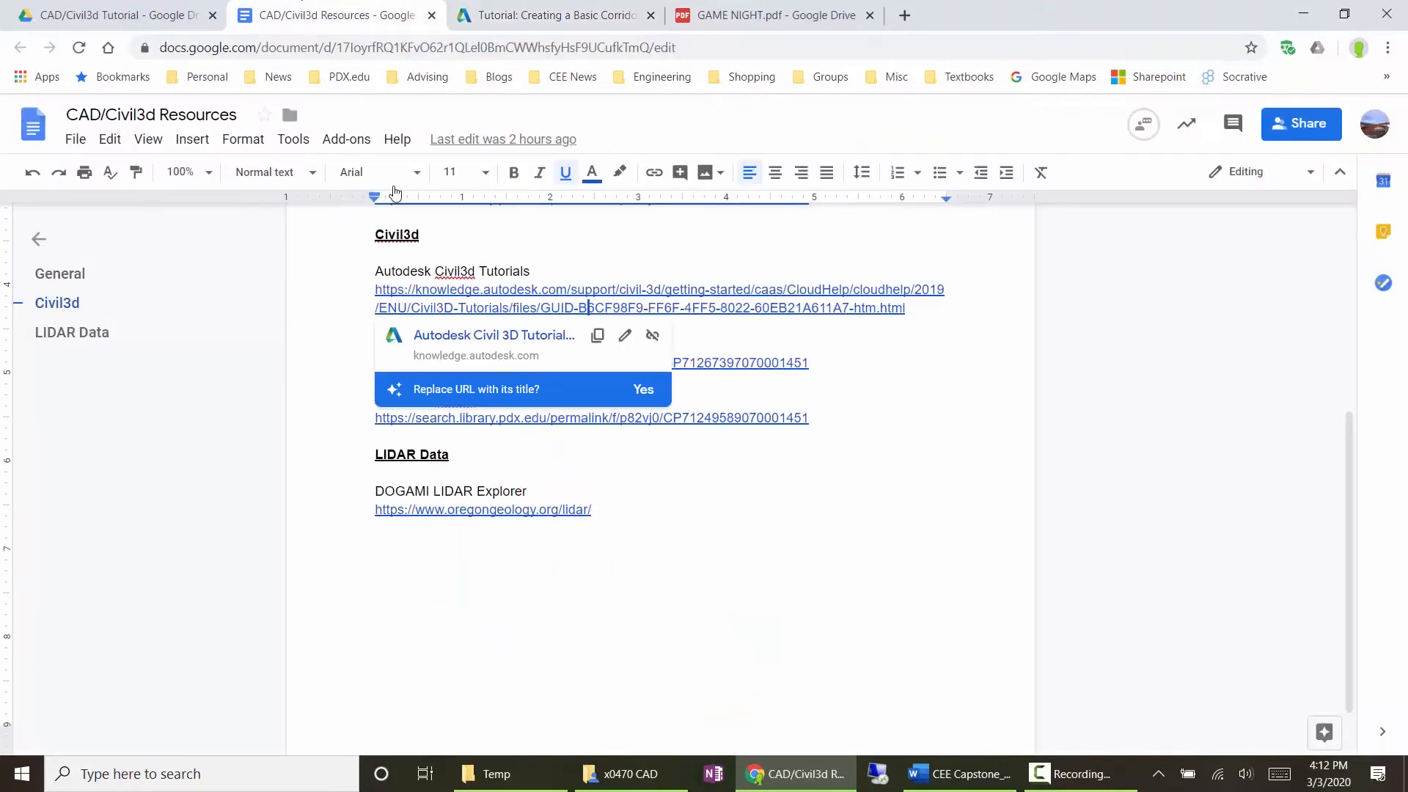
click(827, 493)
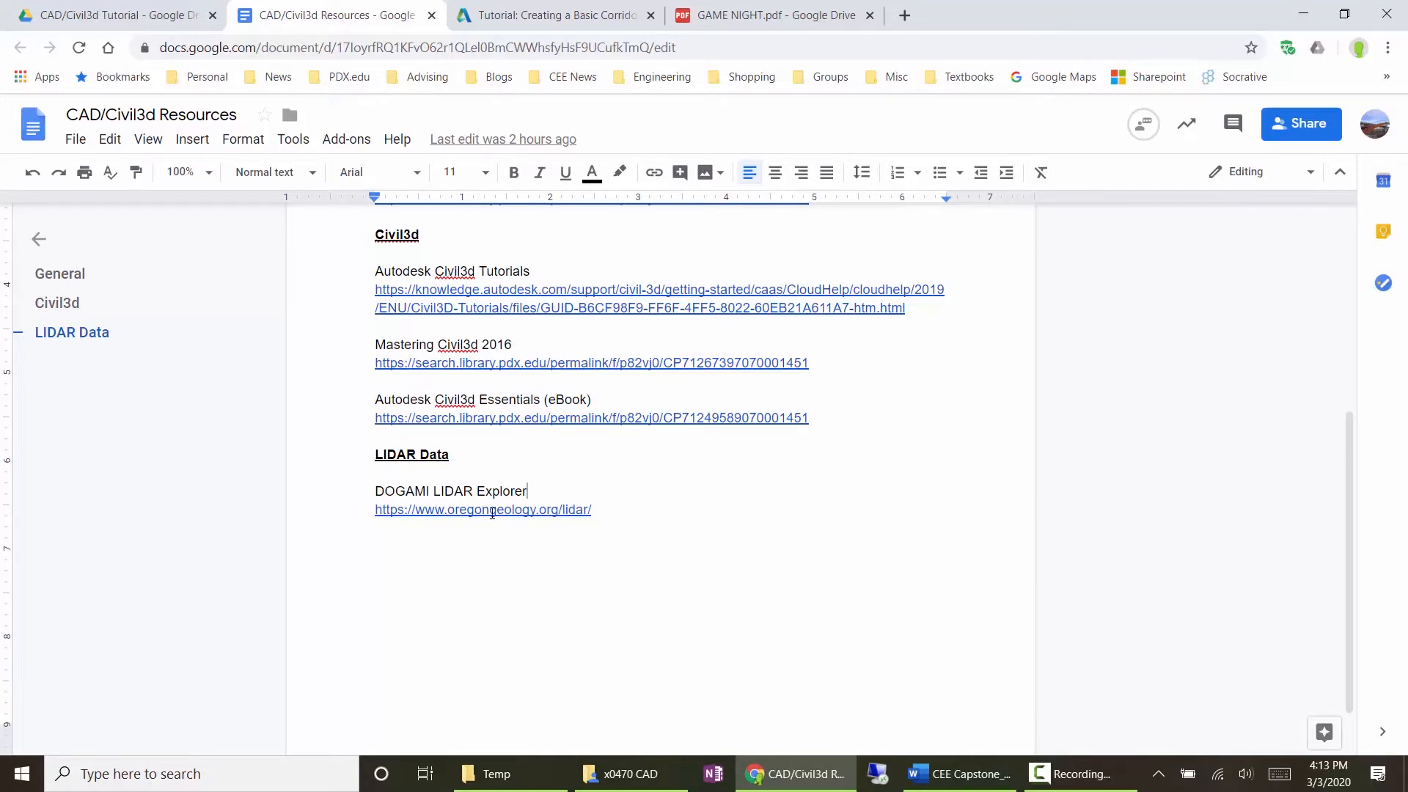
click(492, 512)
click(499, 544)
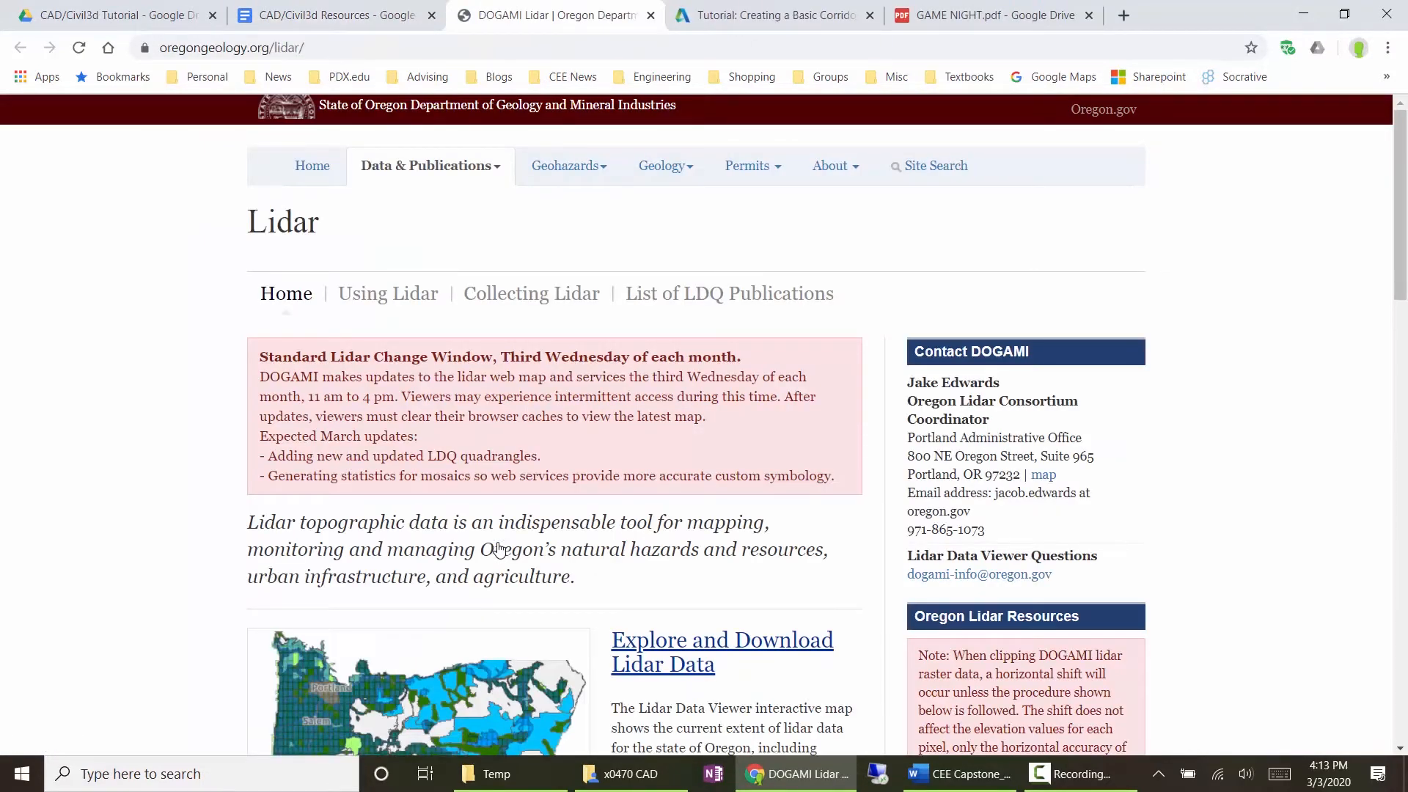
Step: Launch the lidar viewer through Explore and Download Lidar Data, dismiss its opening screen and bring up the Portland area on the map
scroll(671, 504, down, 4)
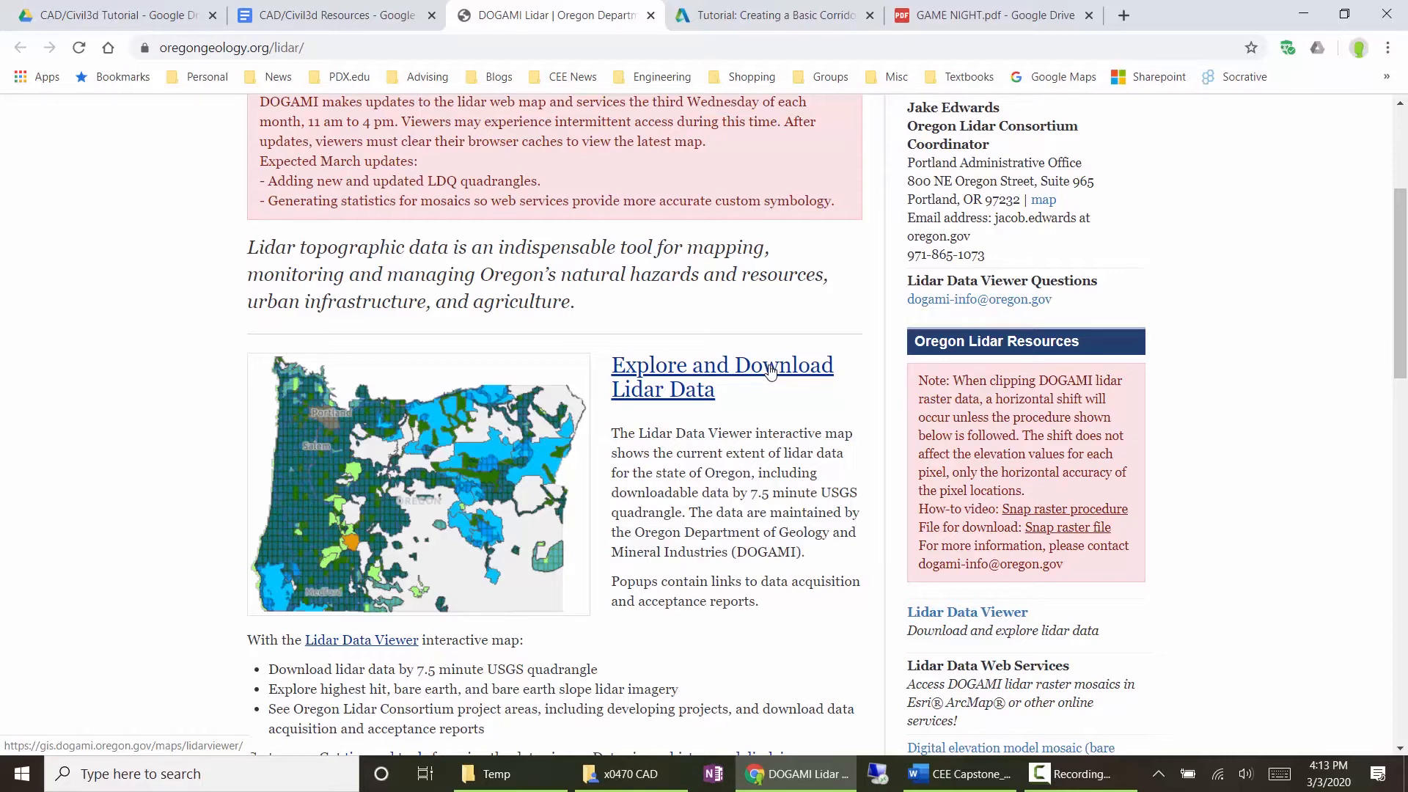
click(724, 375)
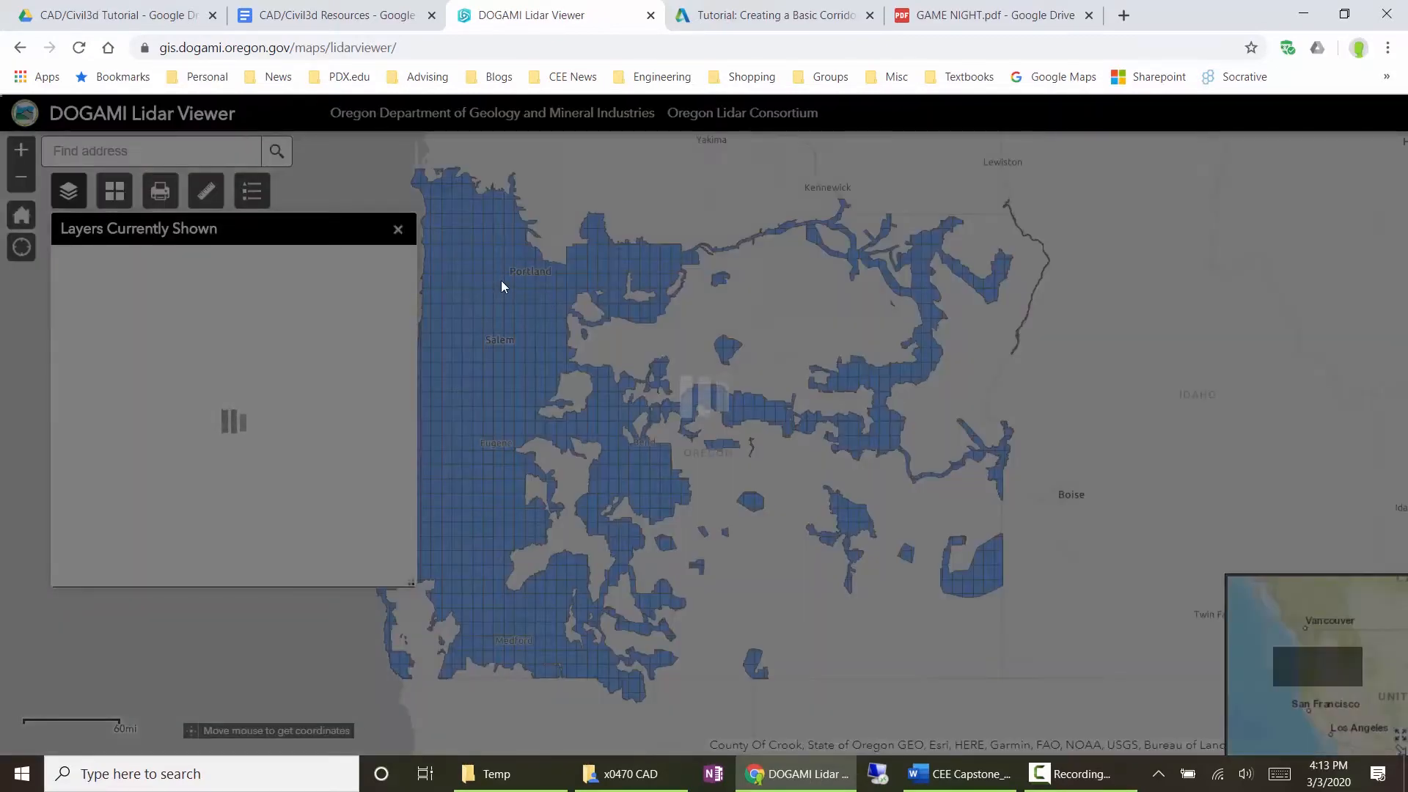
click(925, 559)
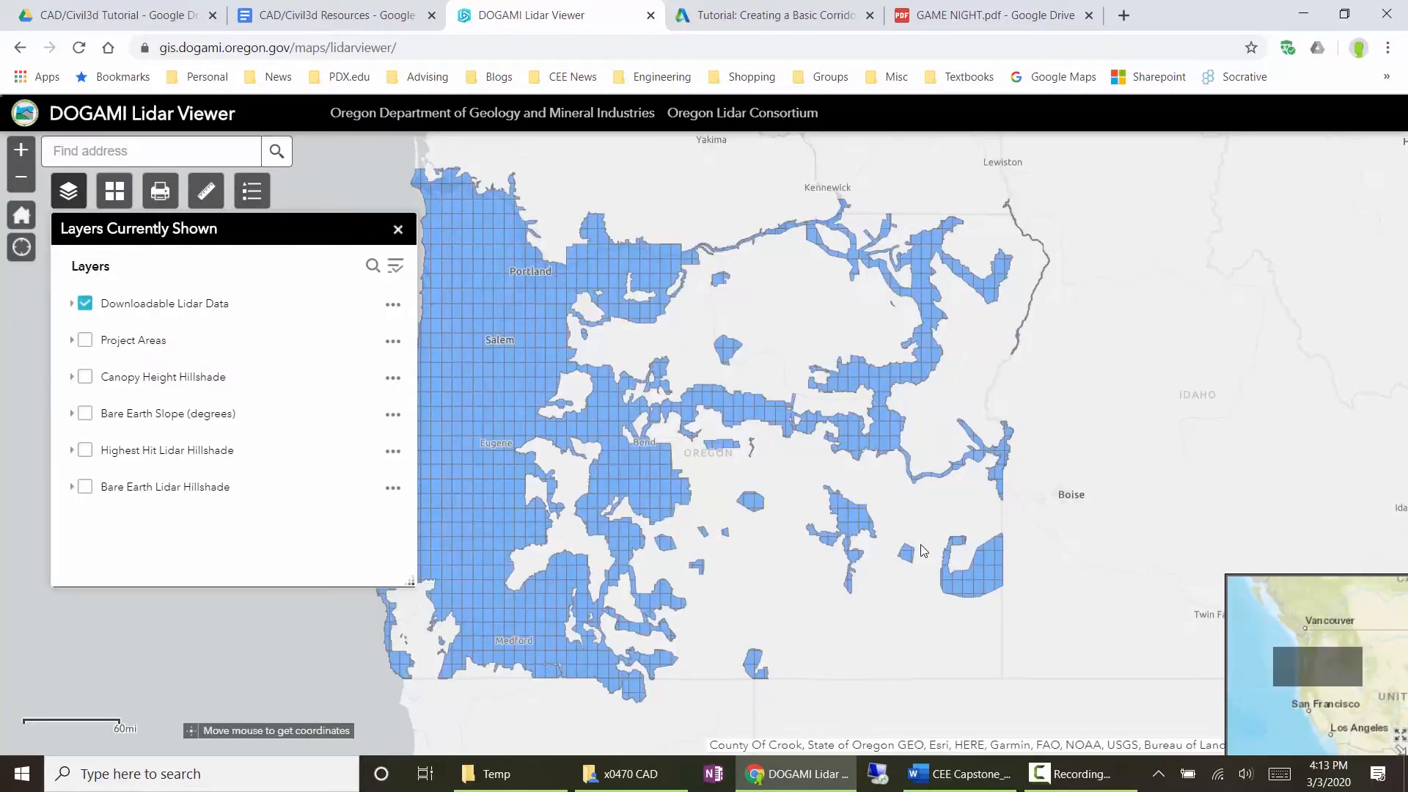
scroll(518, 248, up, 3)
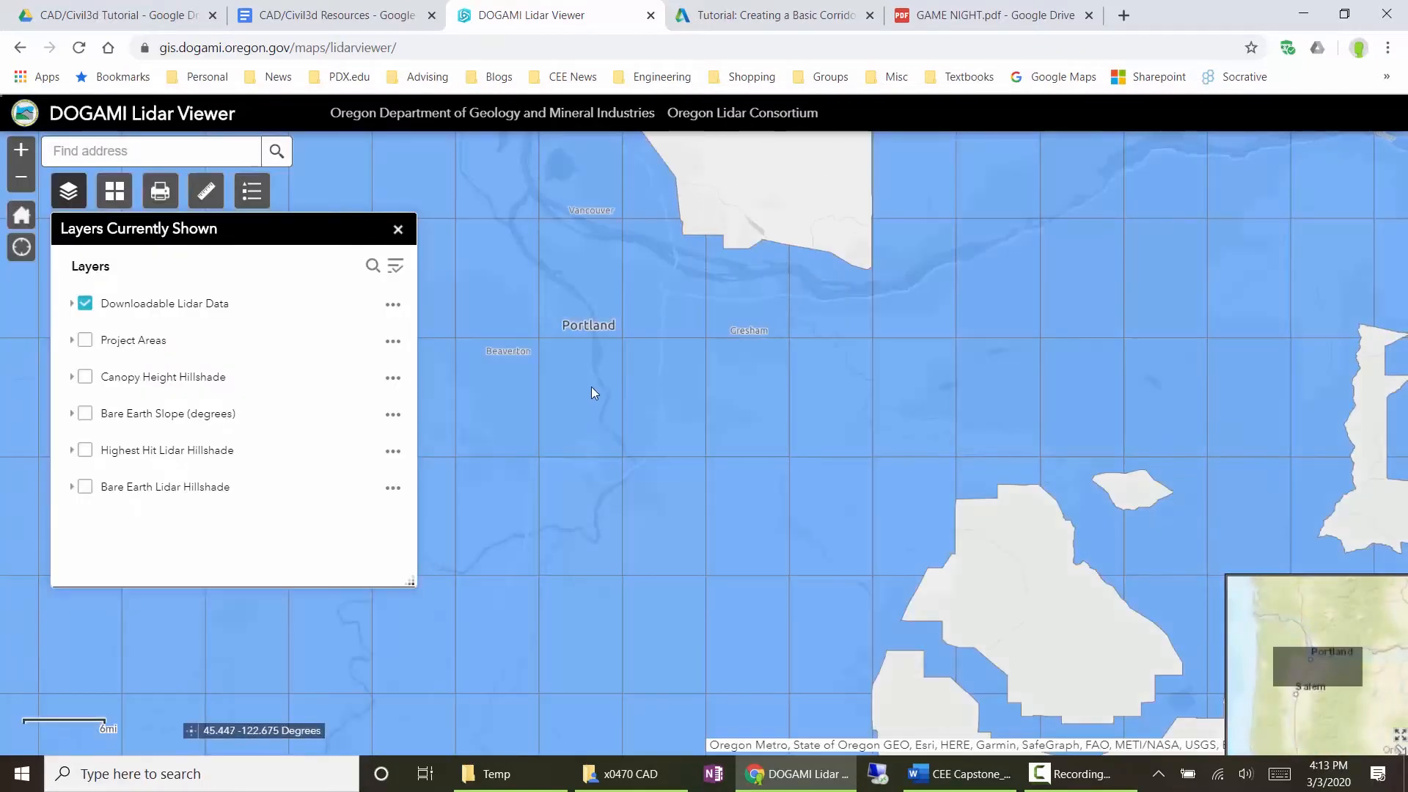
Step: Bring up the downloadable lidar details for the Portland quad on the map
click(583, 310)
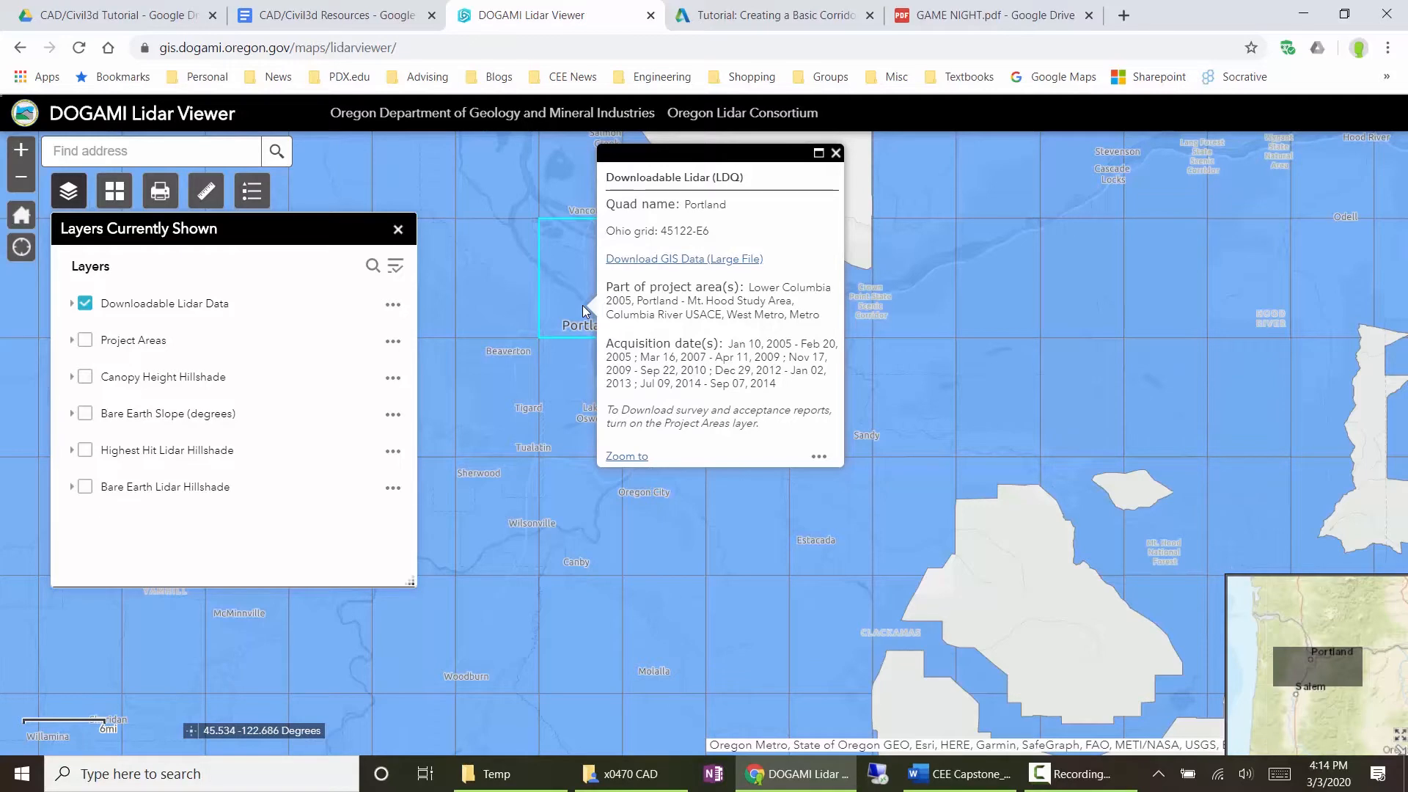
Step: Close the CAD/Civil3d Resources document and open the National CAD Standards folder under x0470 CAD in Google Drive
click(344, 17)
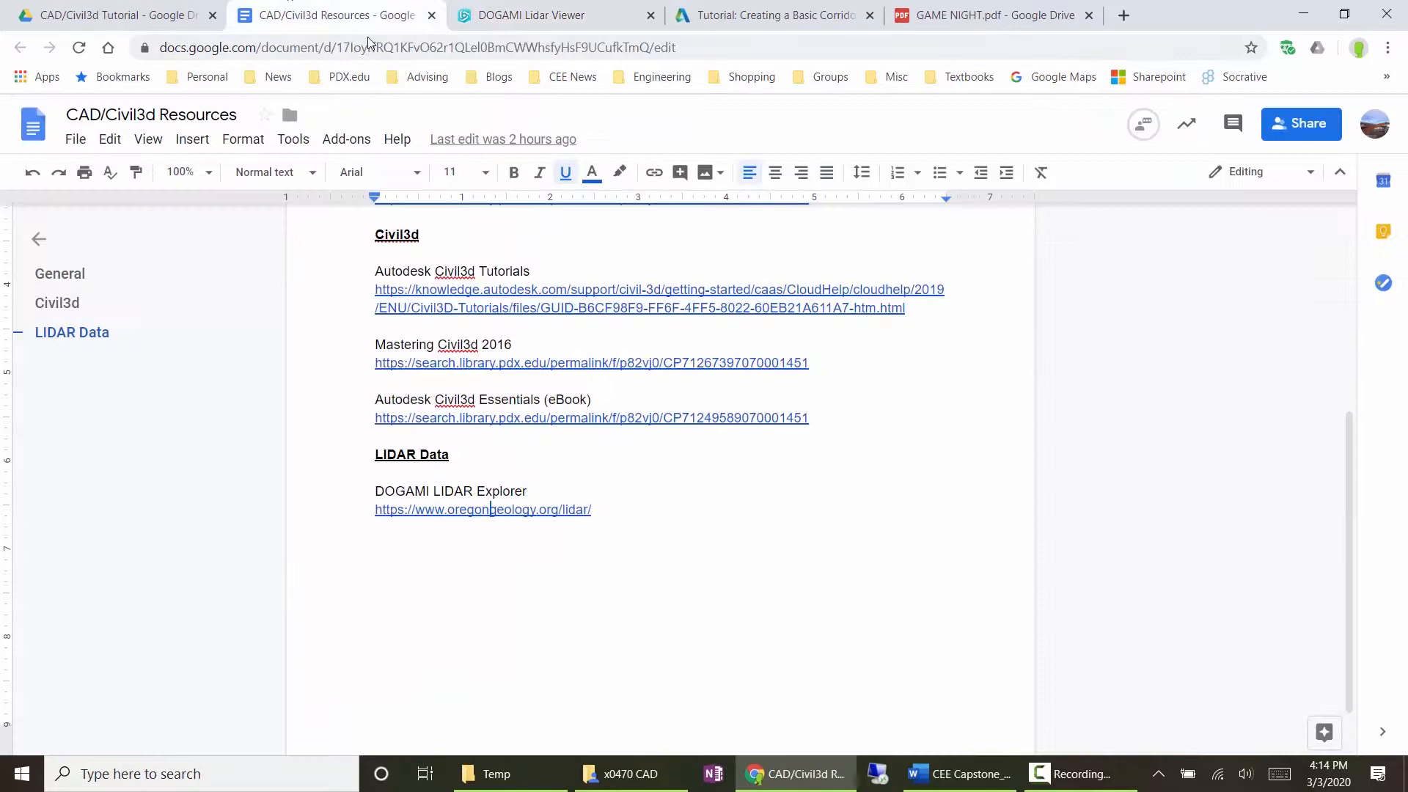
click(432, 16)
click(117, 15)
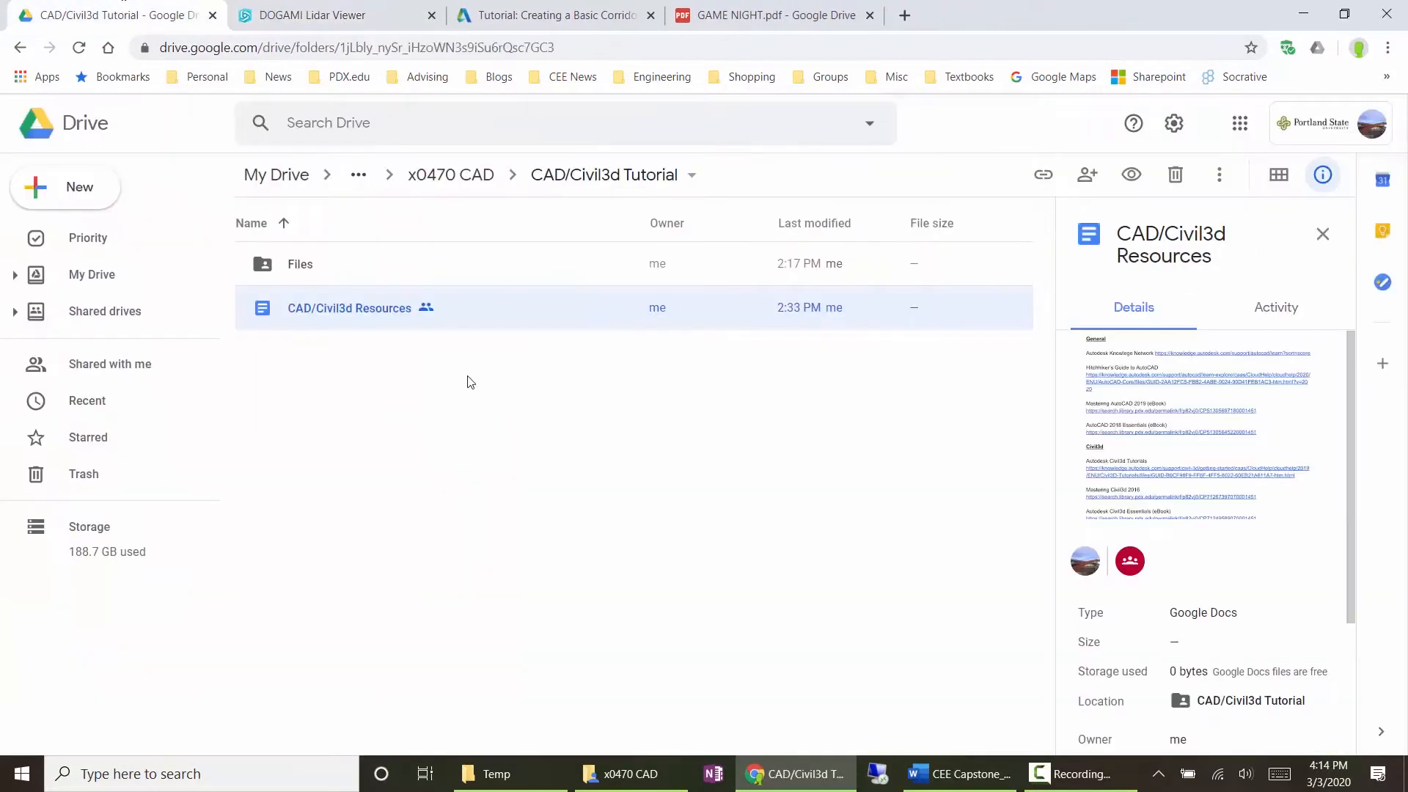
click(469, 173)
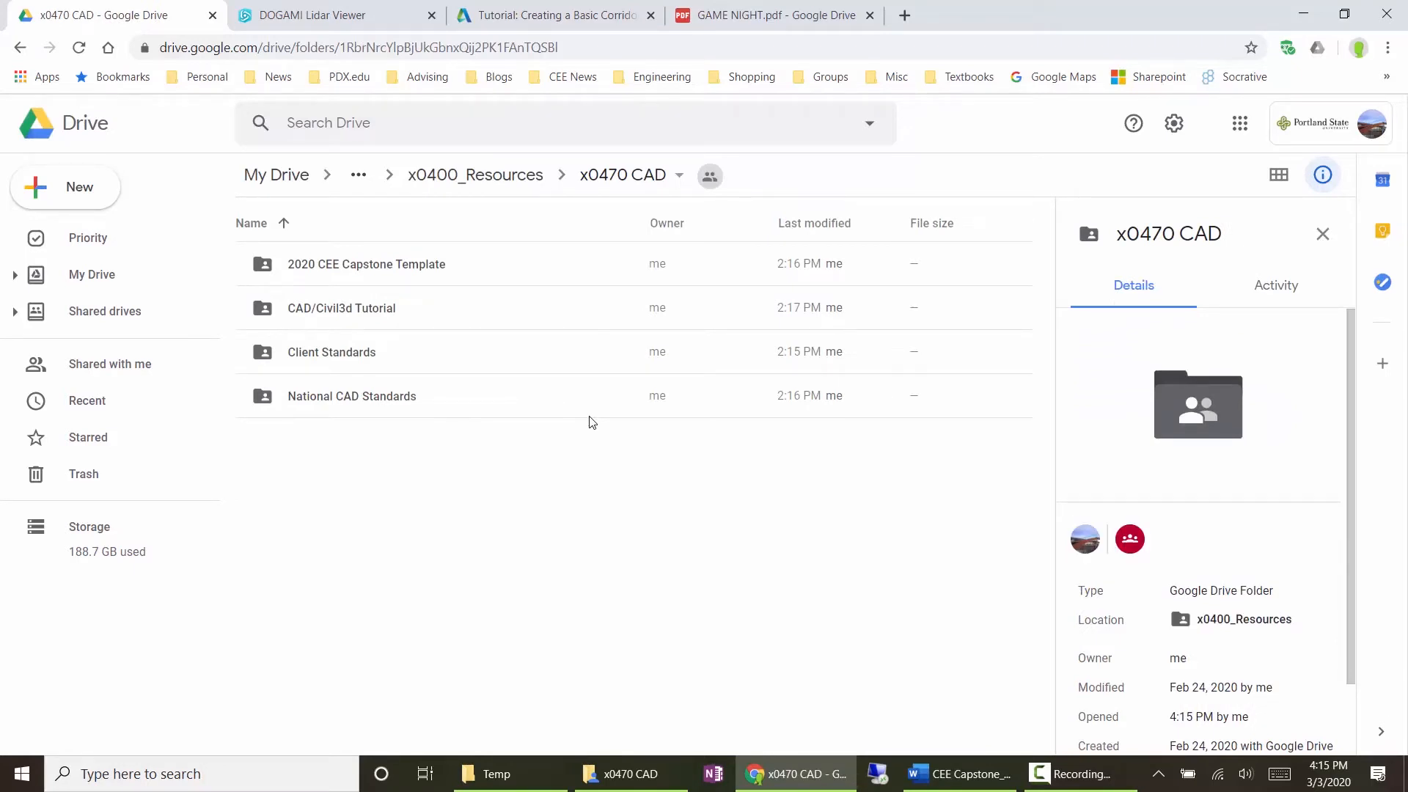
double_click(379, 407)
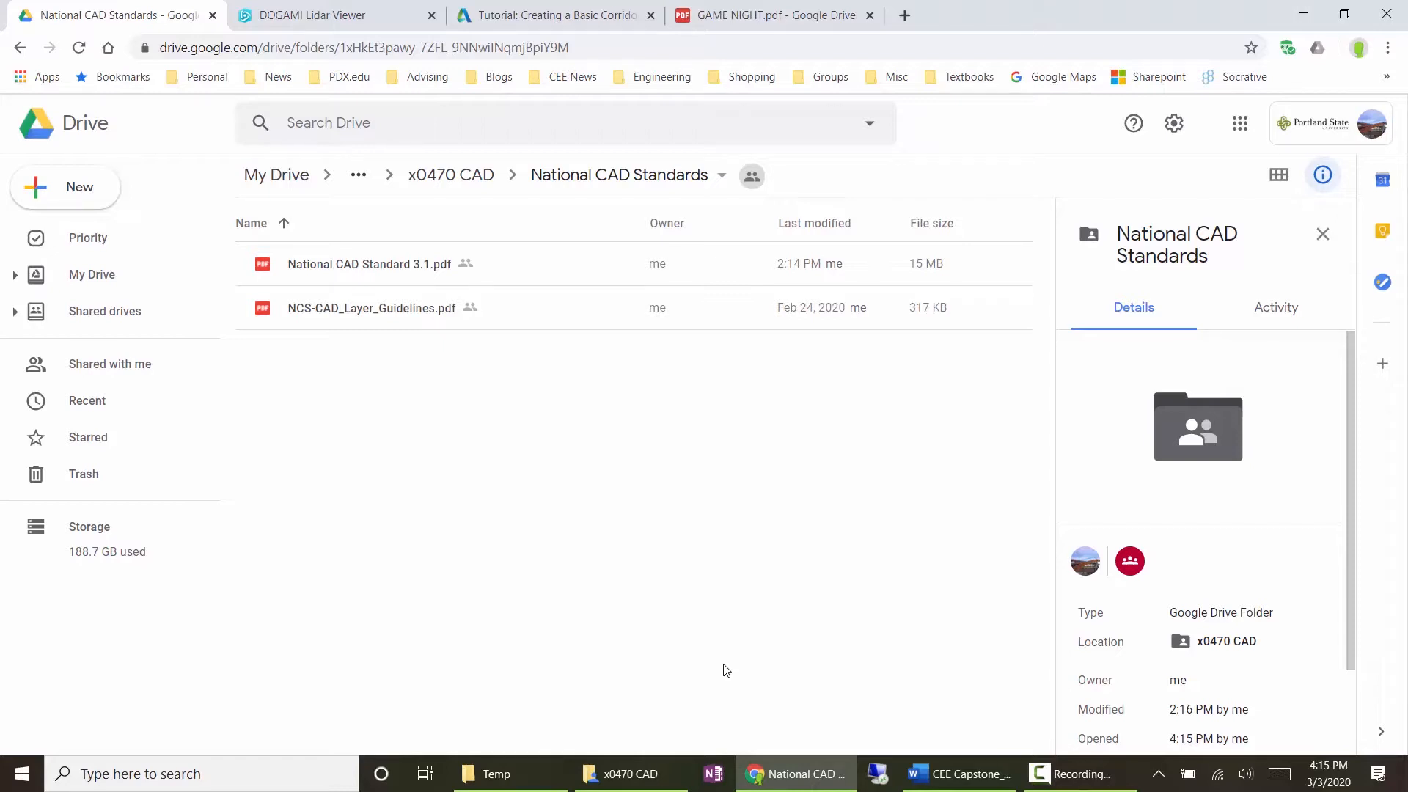
Step: Preview NCS-CAD_Layer_Guidelines.pdf to show its table of contents, then close the preview
double_click(386, 309)
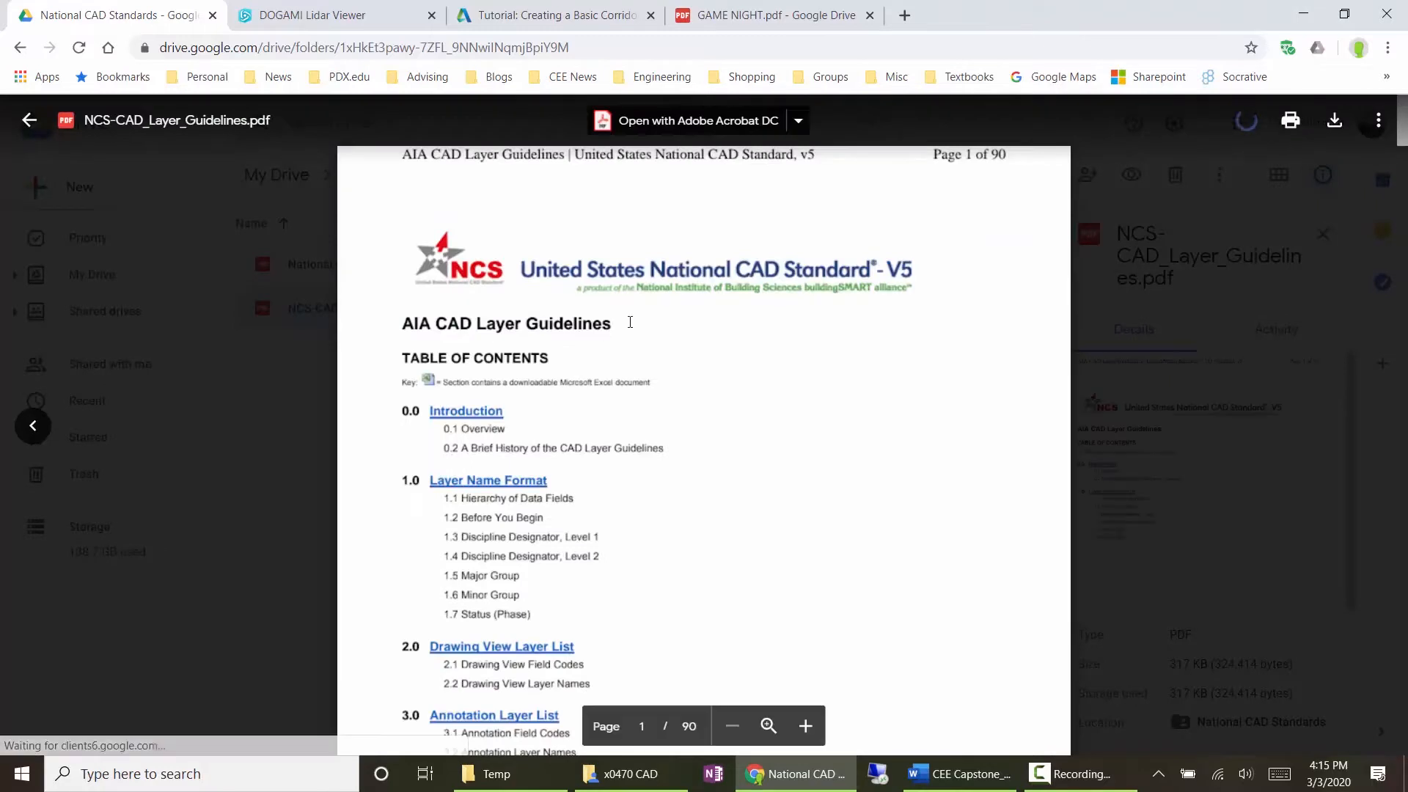
click(1178, 355)
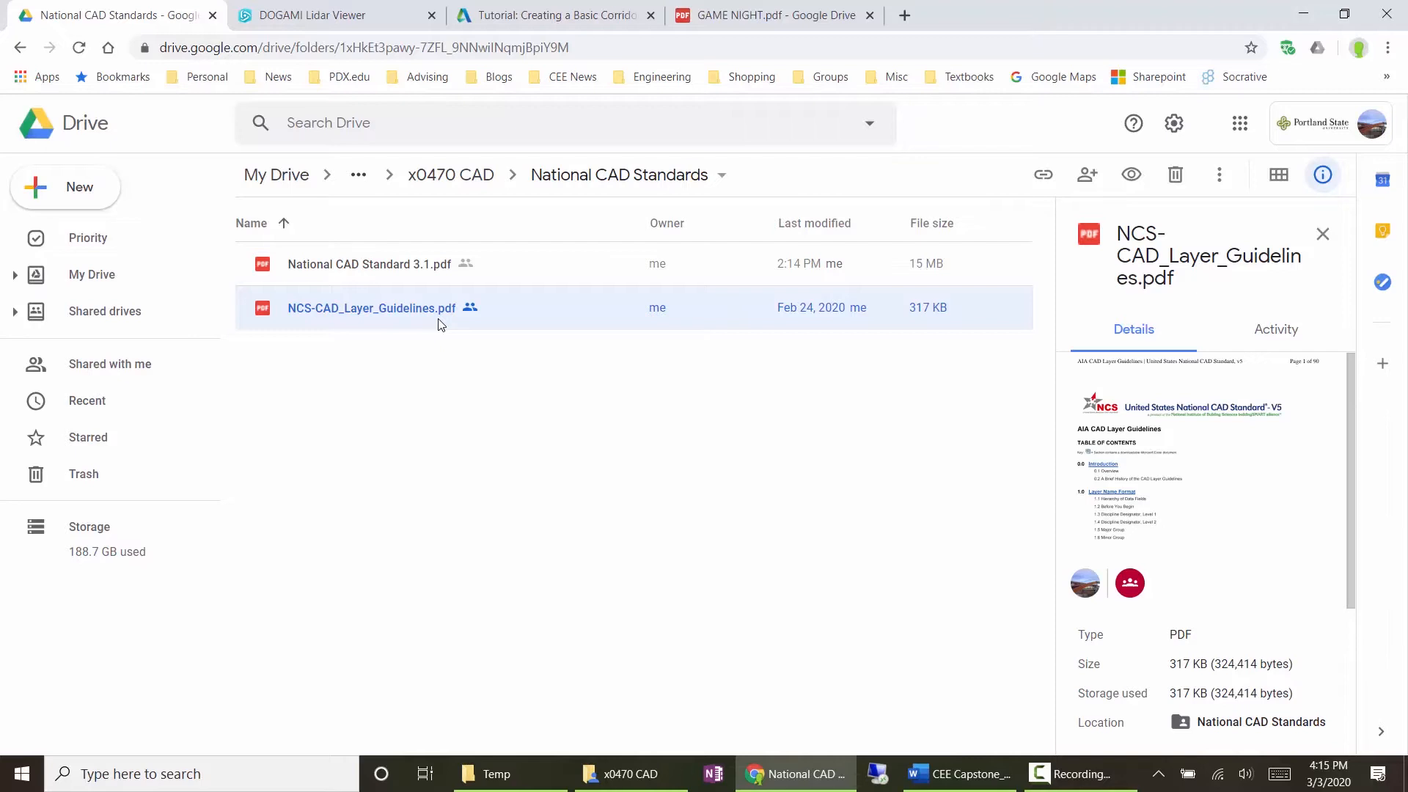
Step: Preview National CAD Standard 3.1.pdf, skim its license agreement, title page and table of contents, and close the preview
click(409, 275)
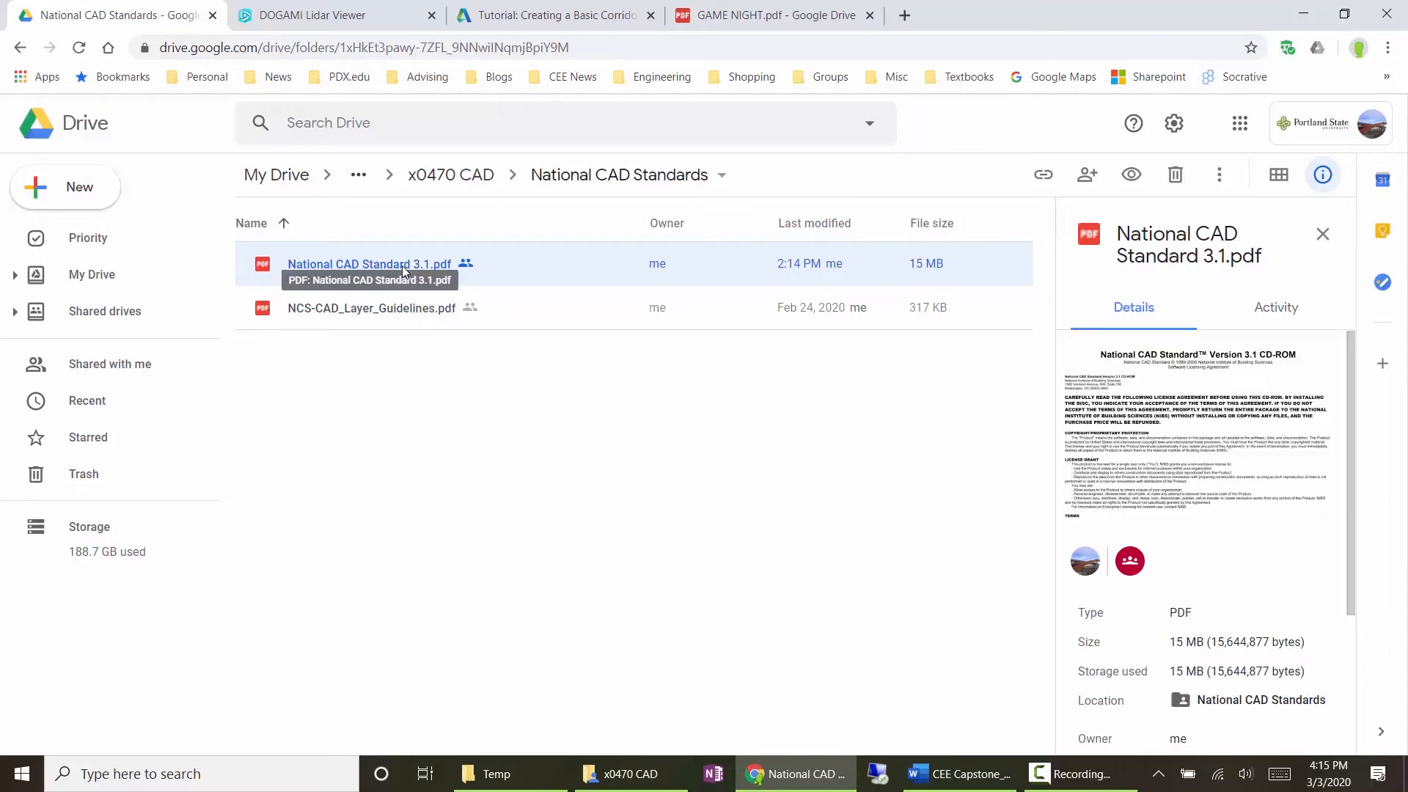
double_click(402, 265)
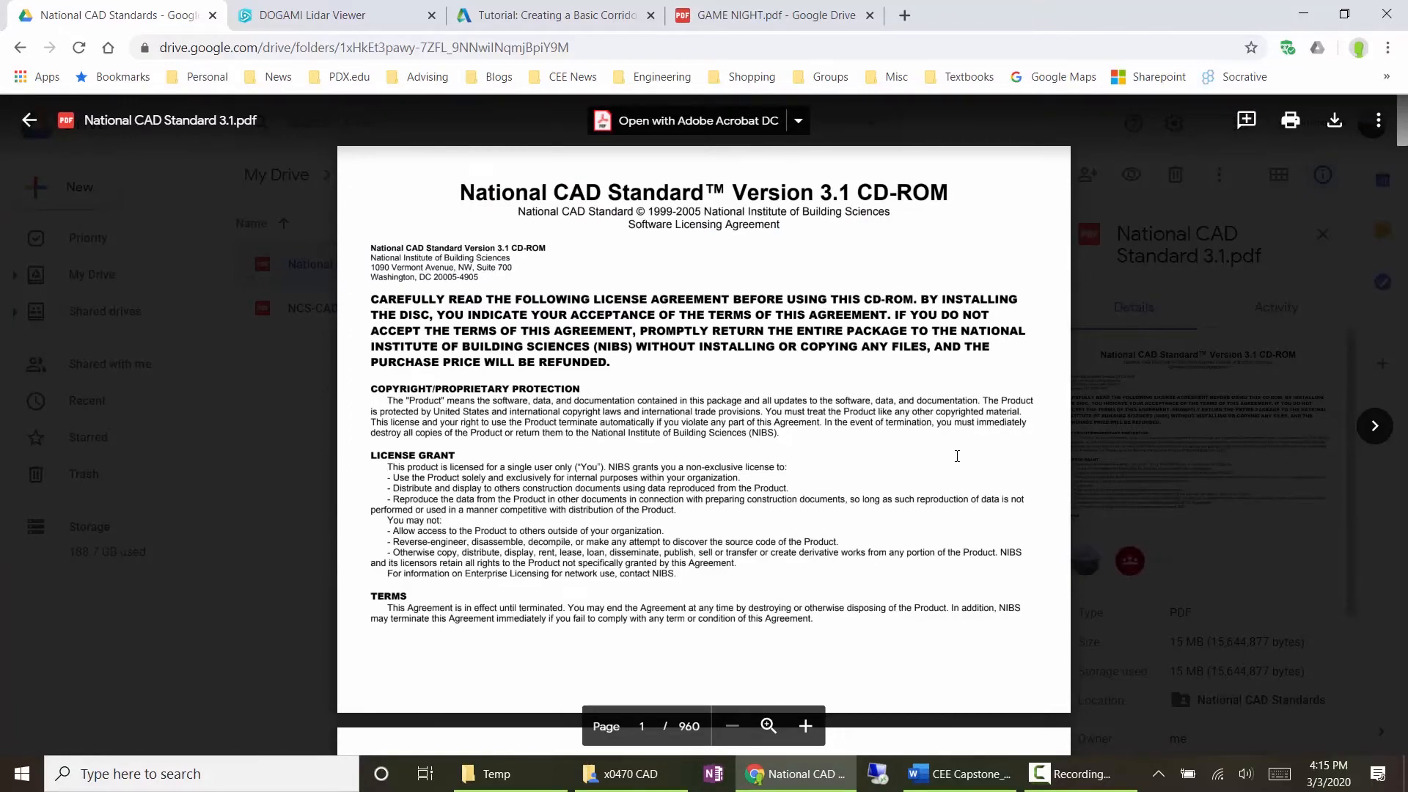
scroll(957, 453, down, 15)
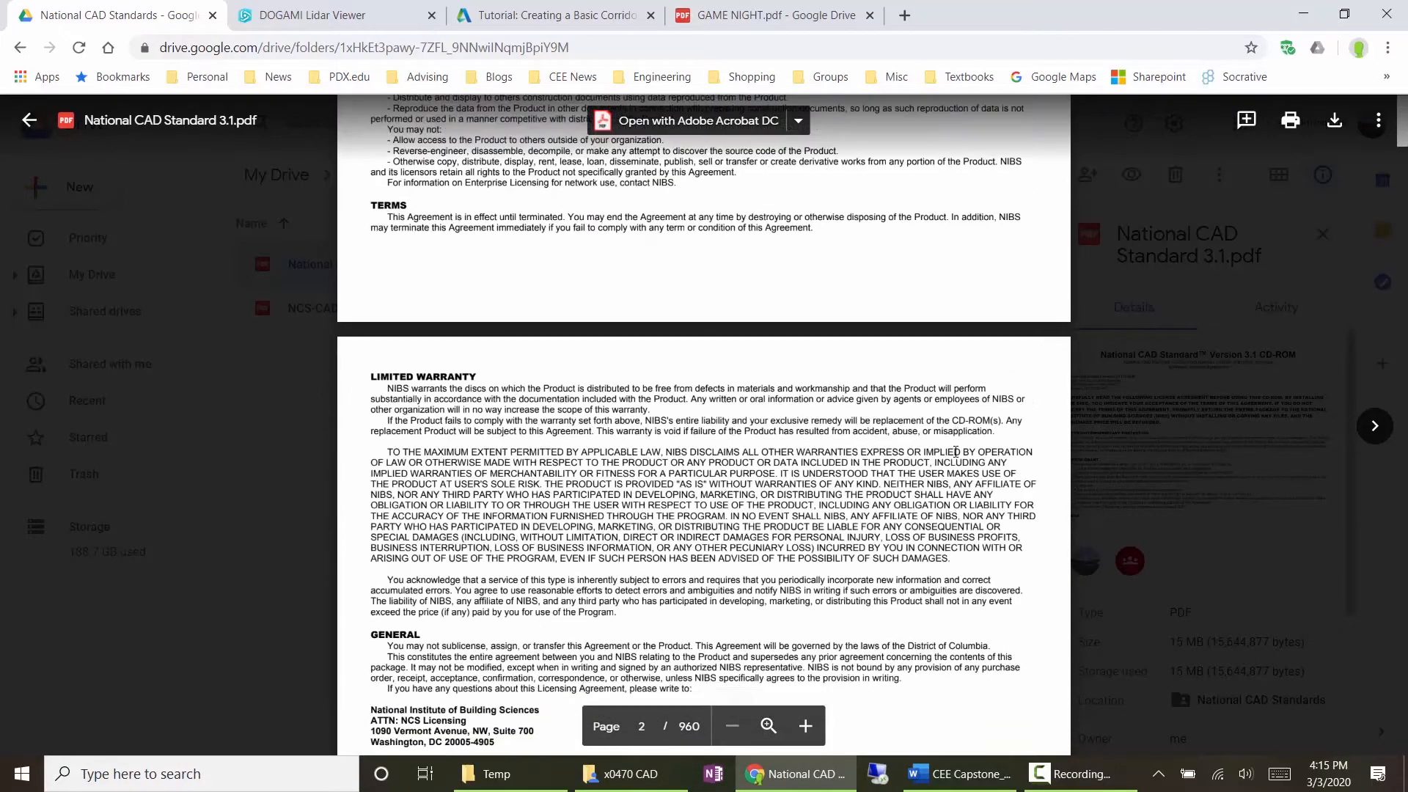
scroll(957, 445, down, 4)
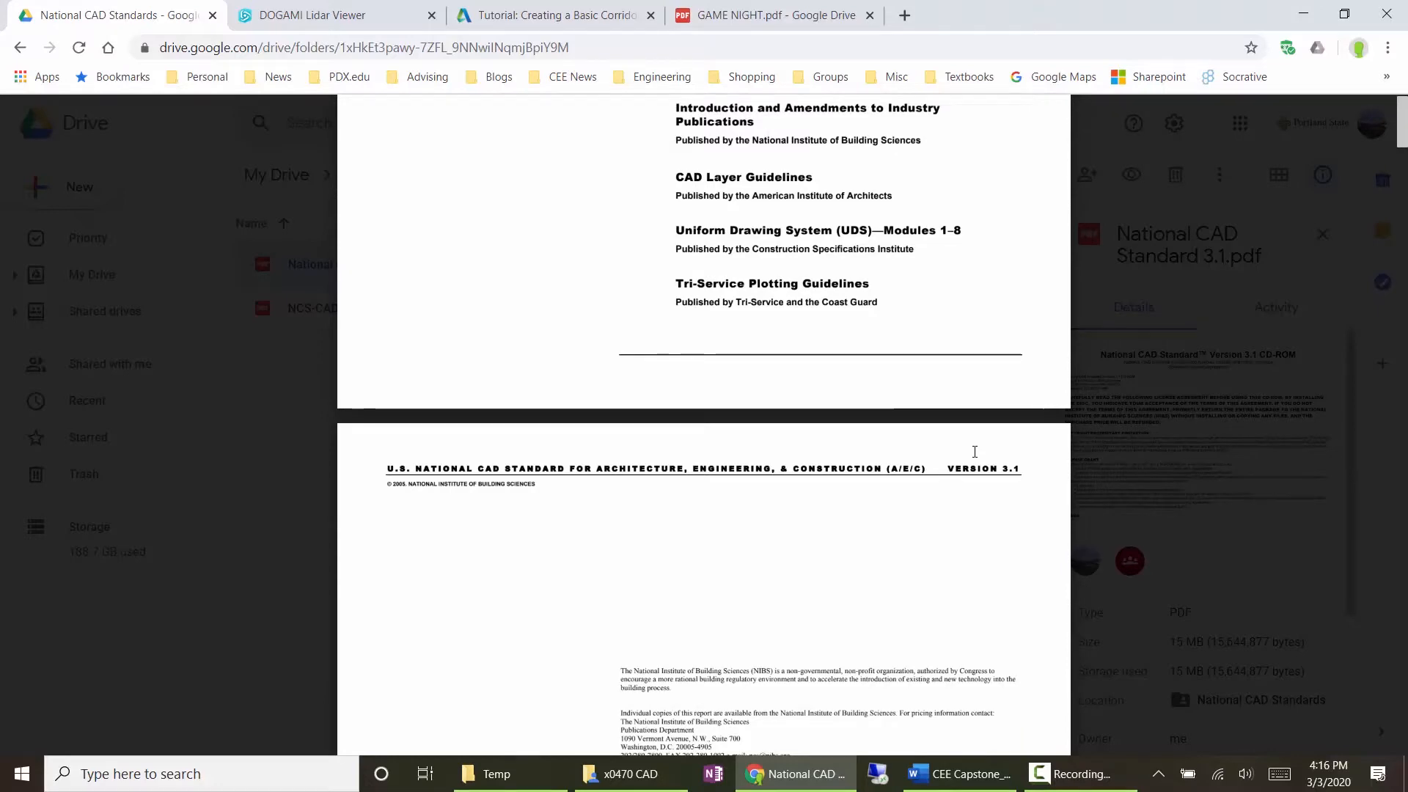
scroll(965, 386, down, 5)
scroll(984, 440, down, 13)
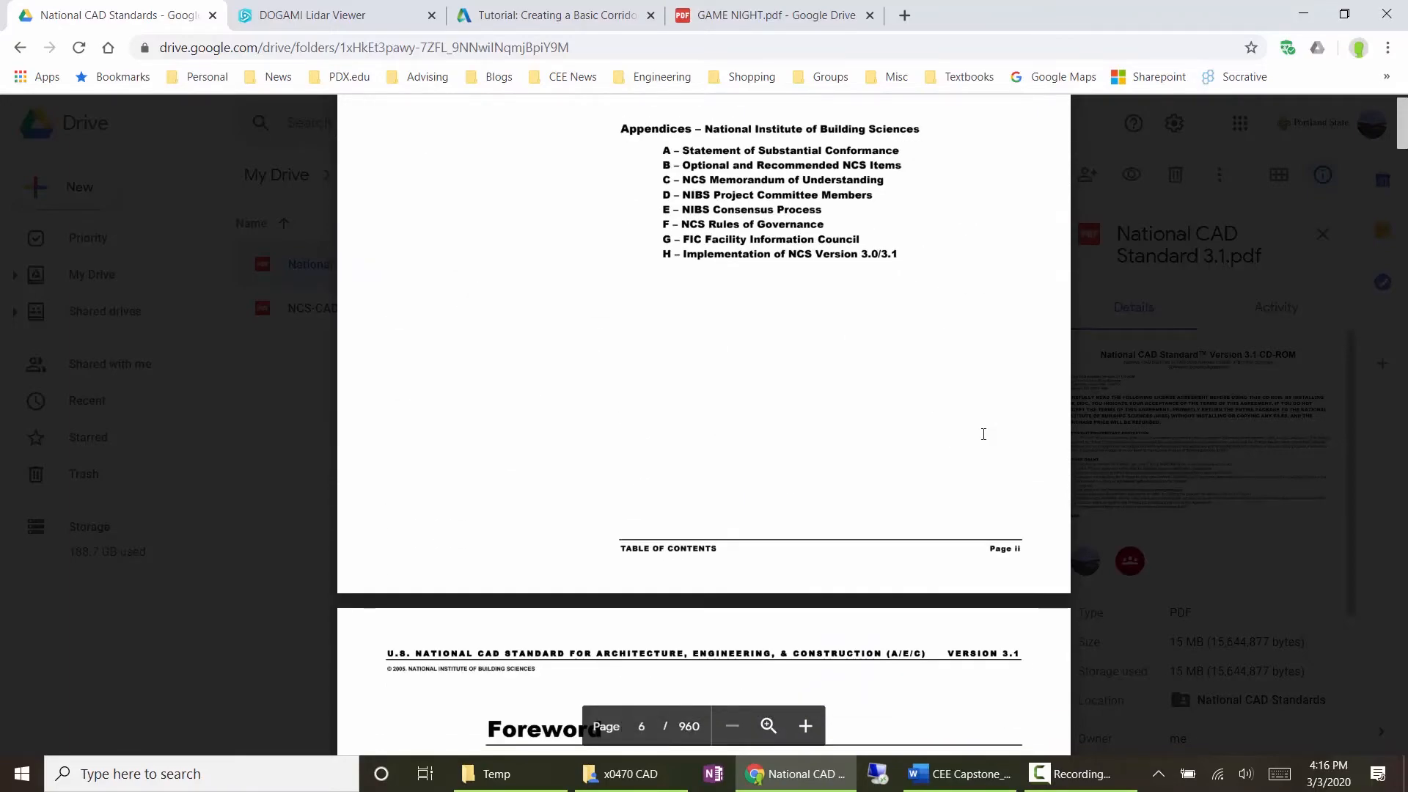
scroll(983, 434, down, 15)
click(1091, 208)
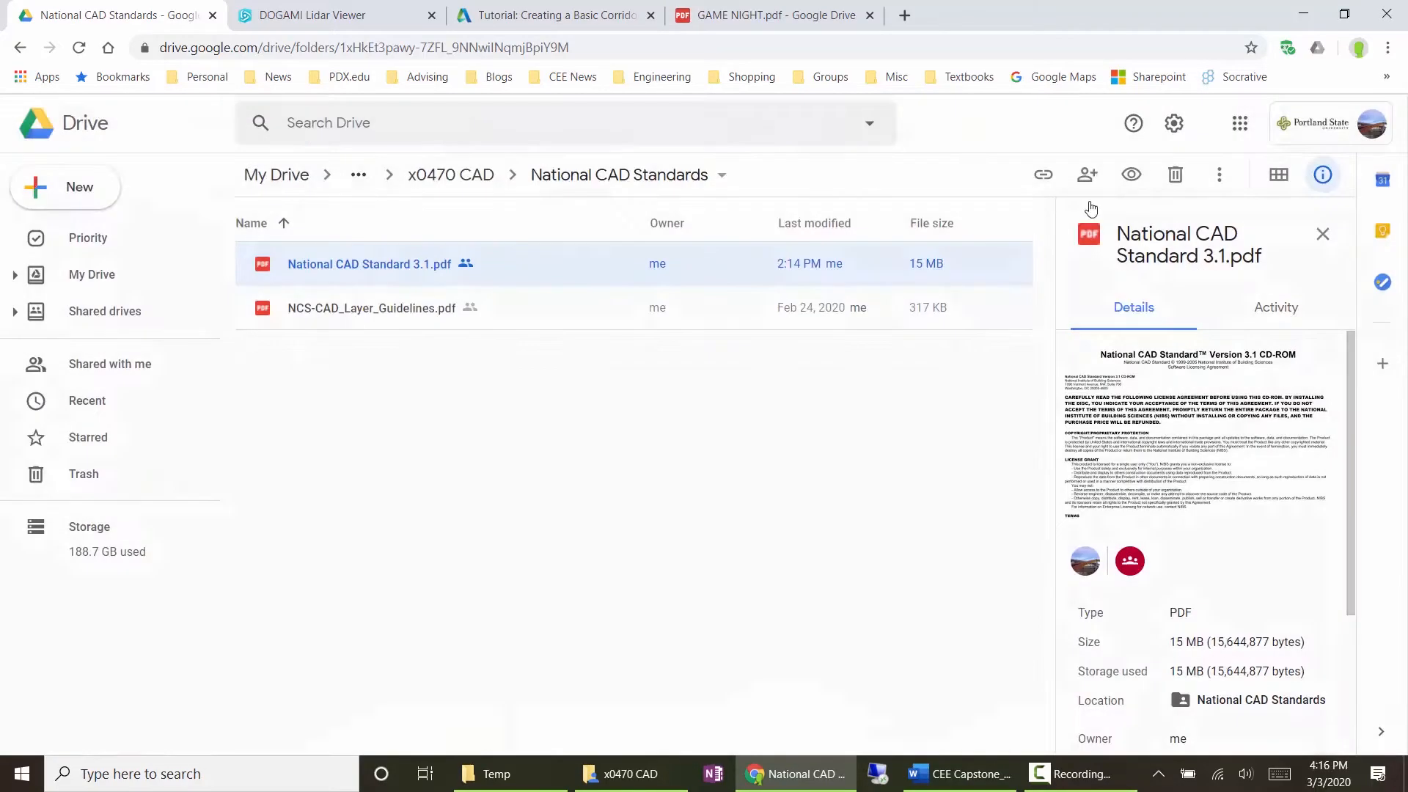
Step: Download National CAD Standard 3.1.pdf and open it in a maximized Adobe Acrobat window
right_click(700, 268)
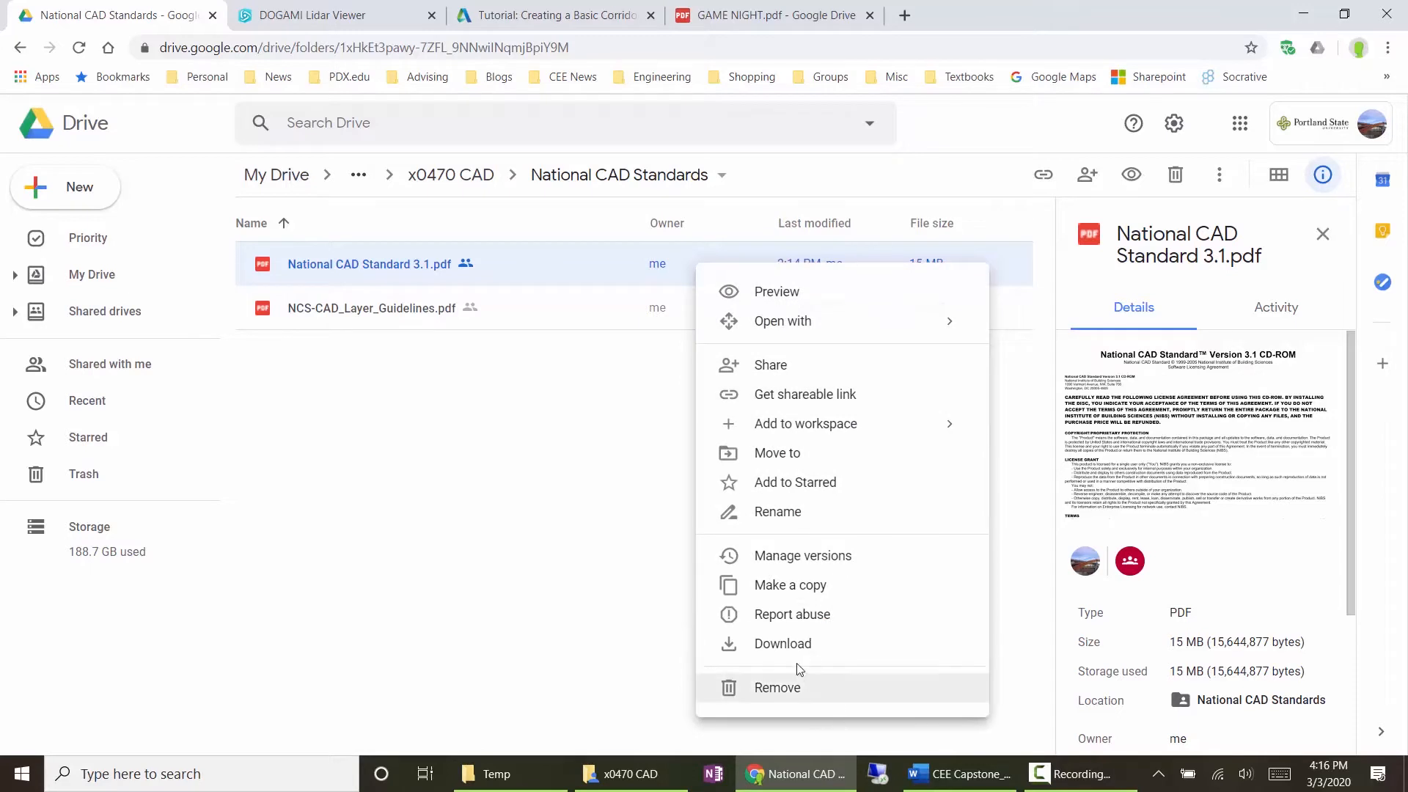
click(795, 641)
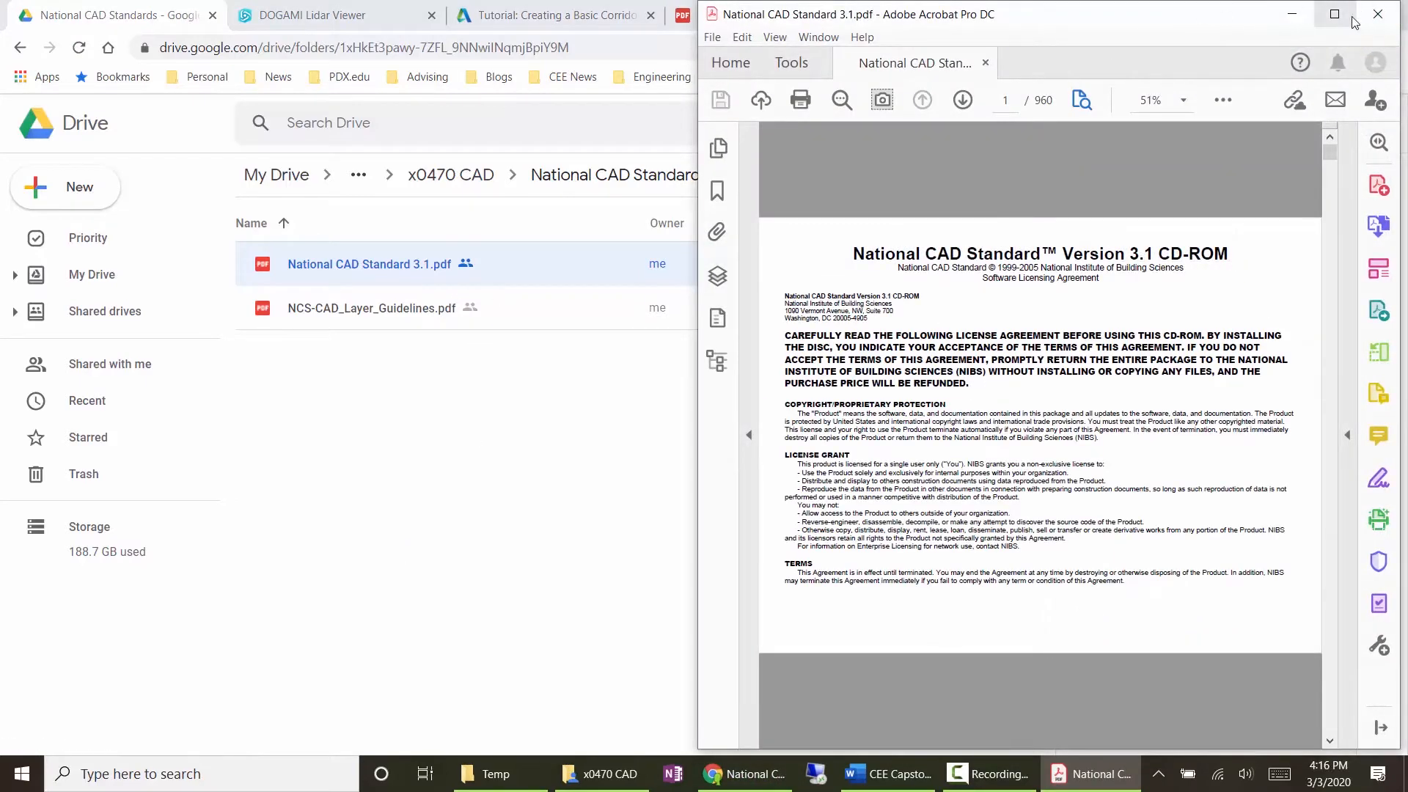
click(1354, 21)
Step: Look through the standard's introduction and administration sections up to Layer Name Format in the AIA CAD Layer Guidelines
scroll(887, 446, down, 4)
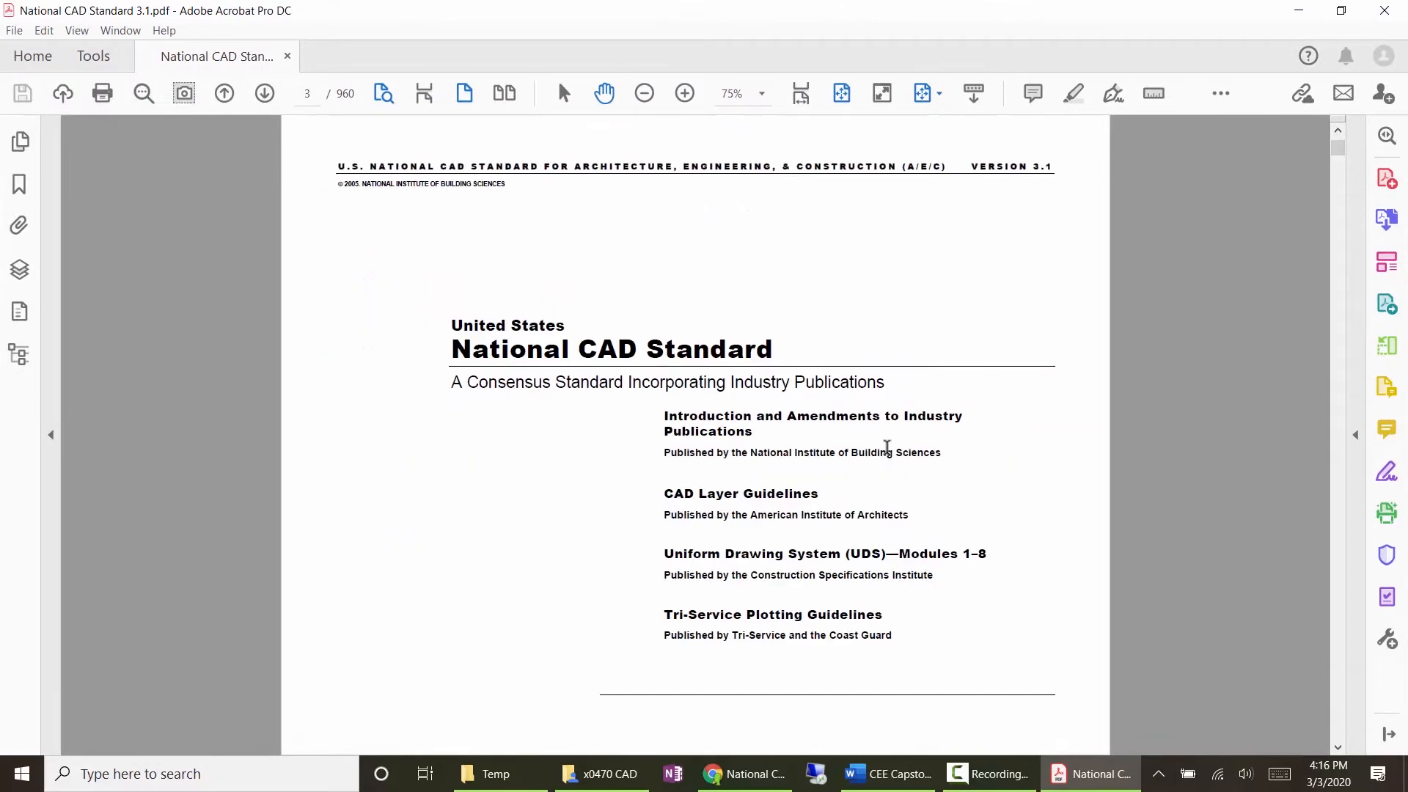
scroll(886, 446, down, 5)
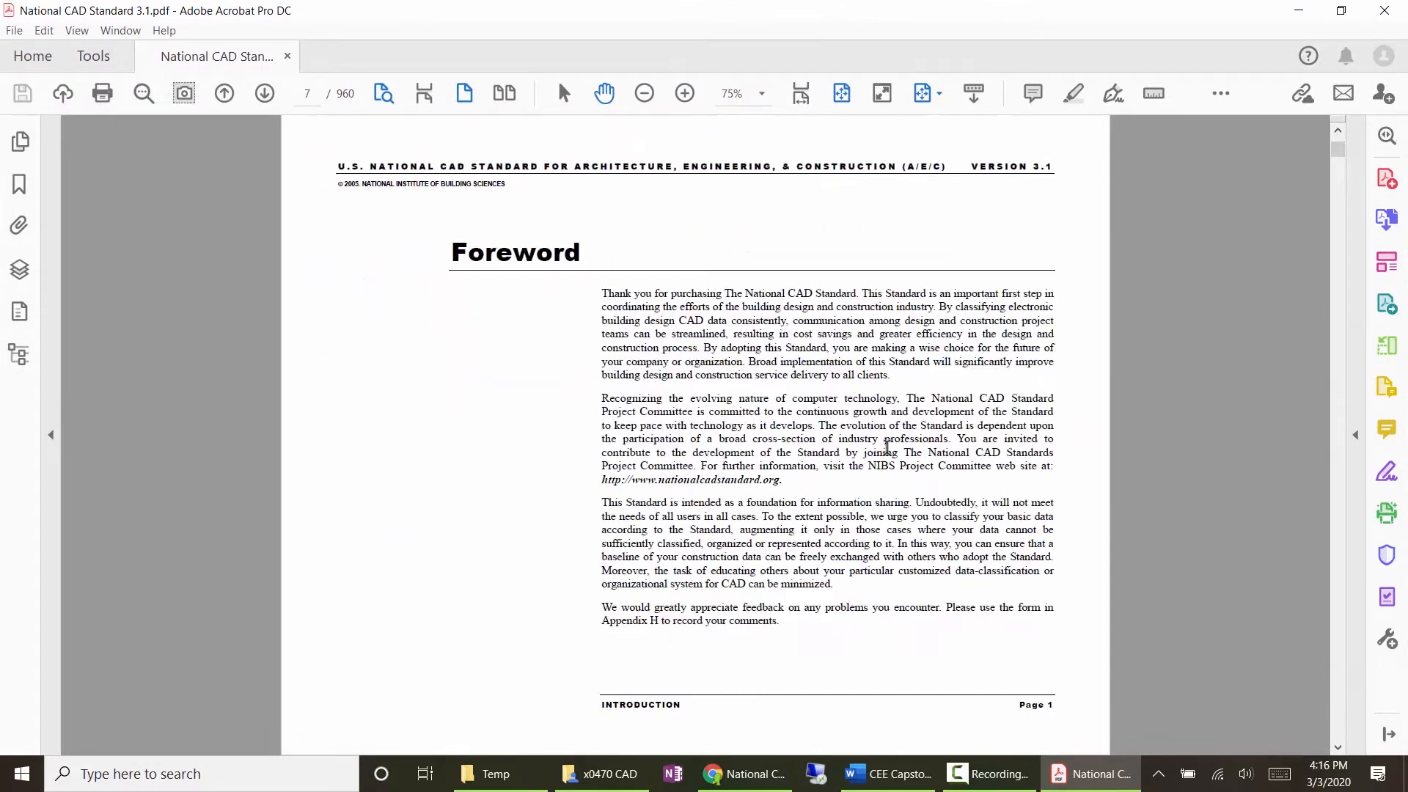
scroll(886, 446, down, 6)
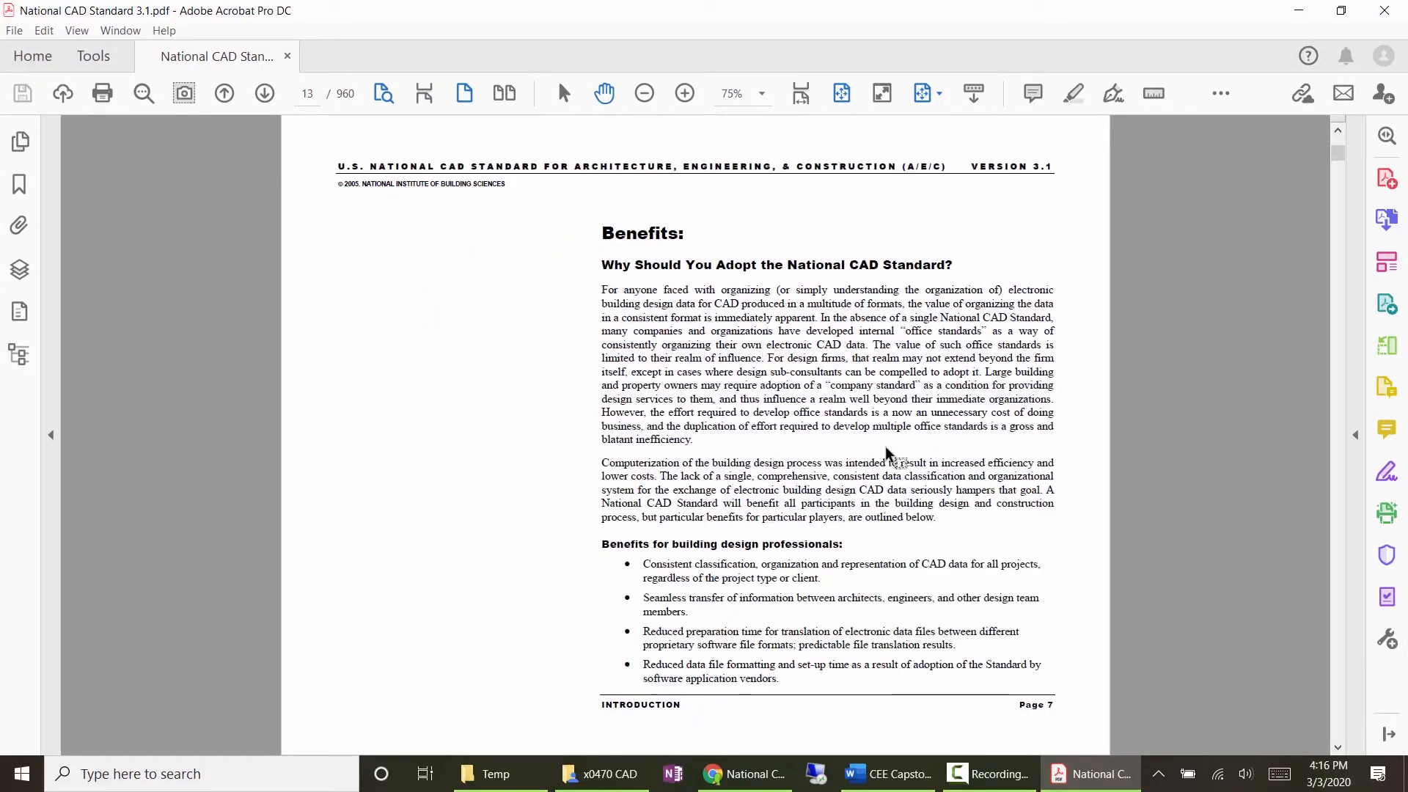
scroll(887, 447, down, 9)
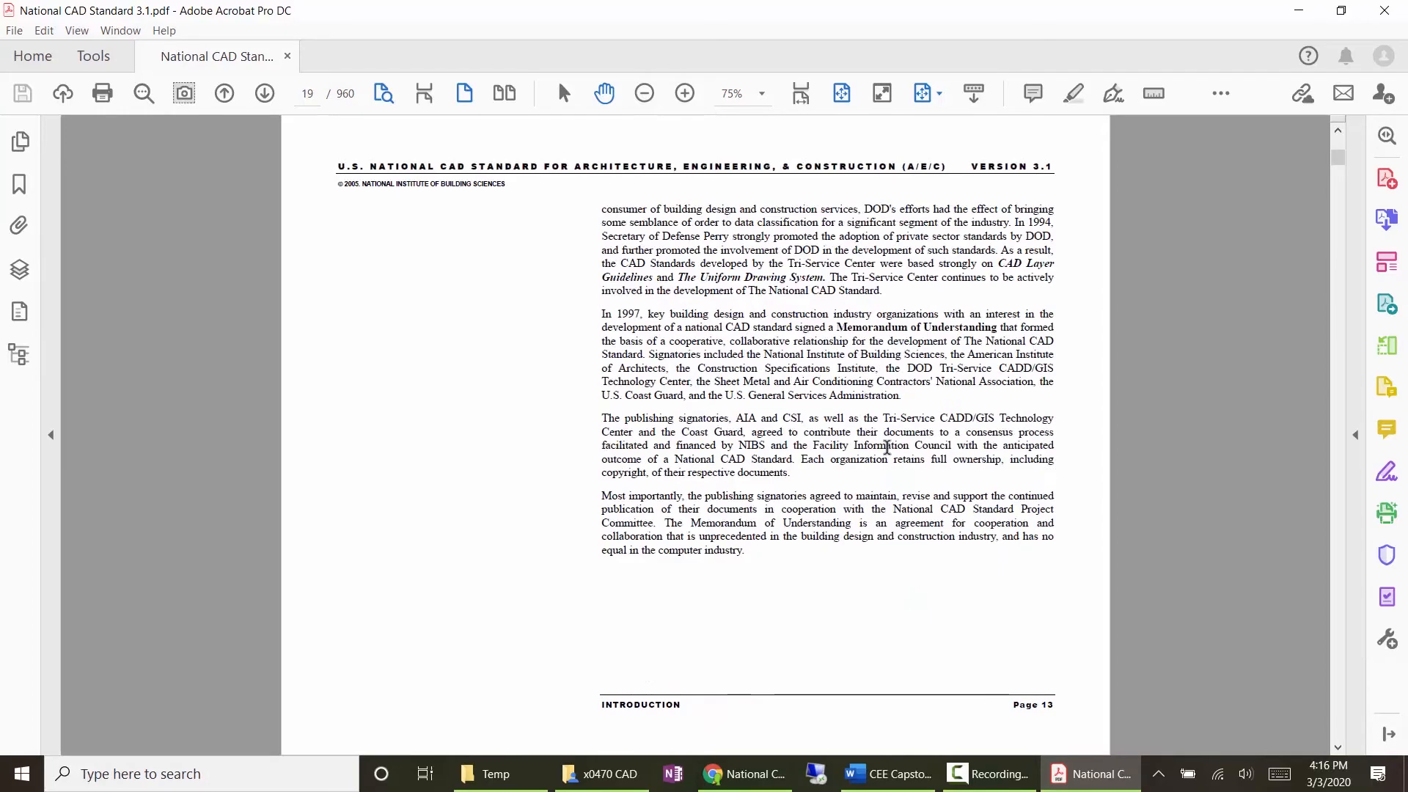
scroll(887, 449, down, 4)
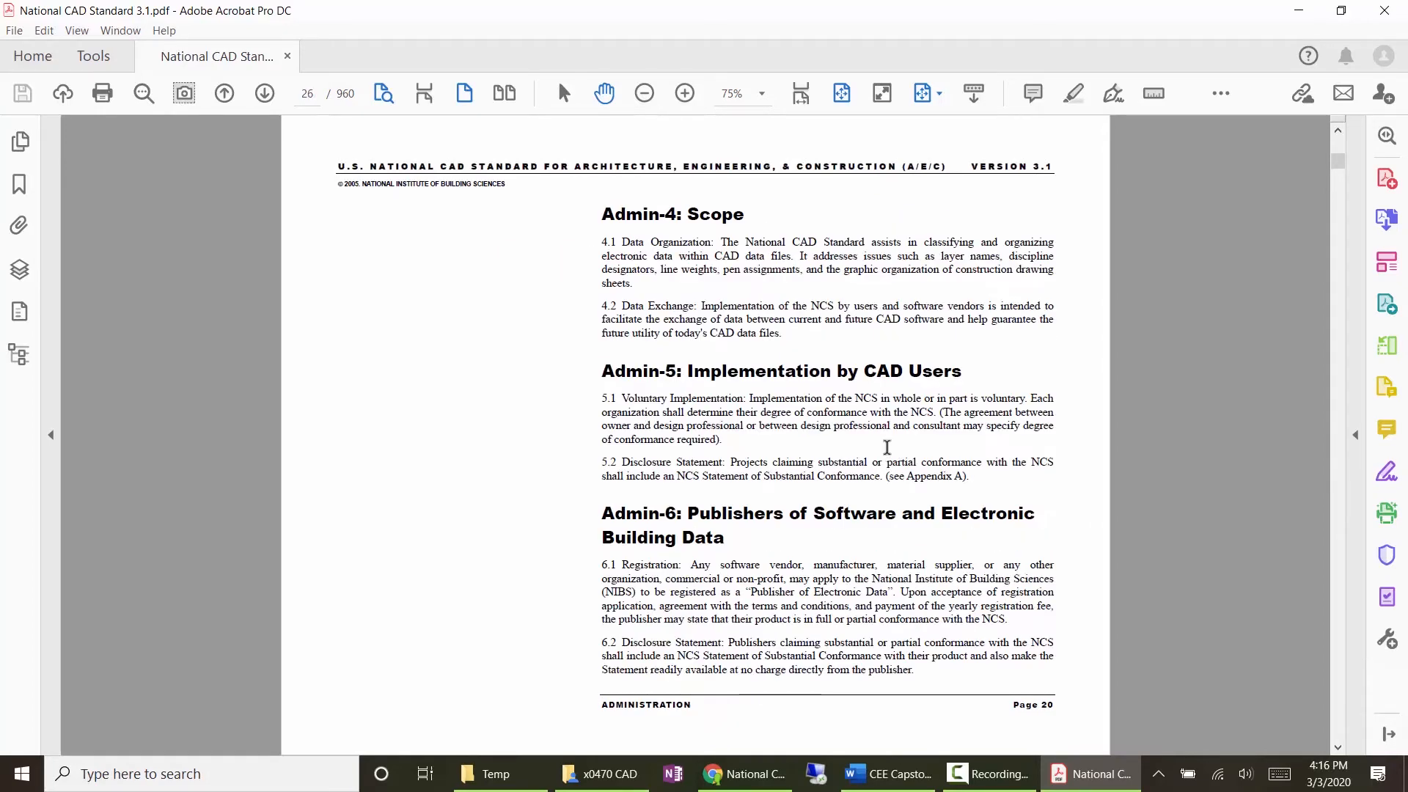
scroll(887, 447, down, 3)
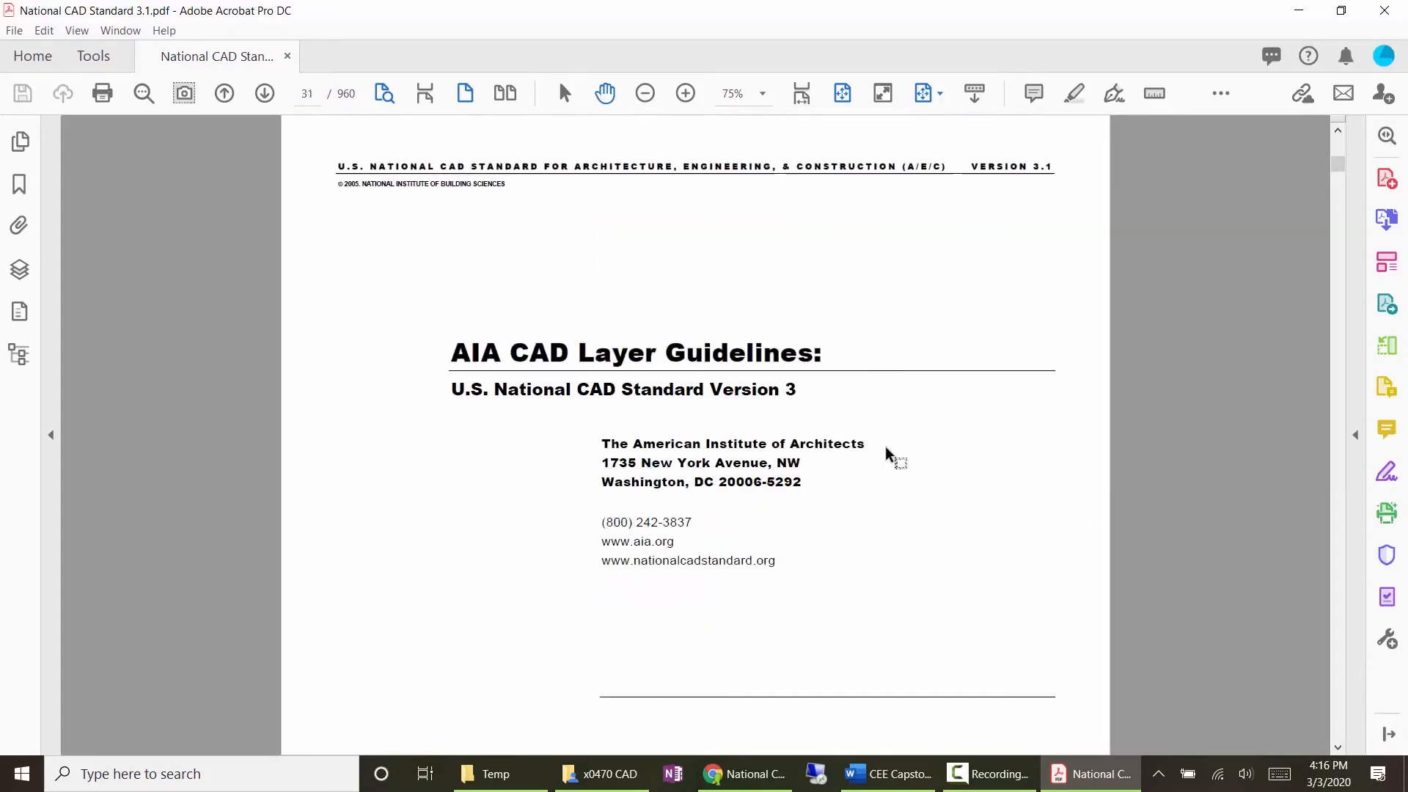
scroll(886, 446, down, 6)
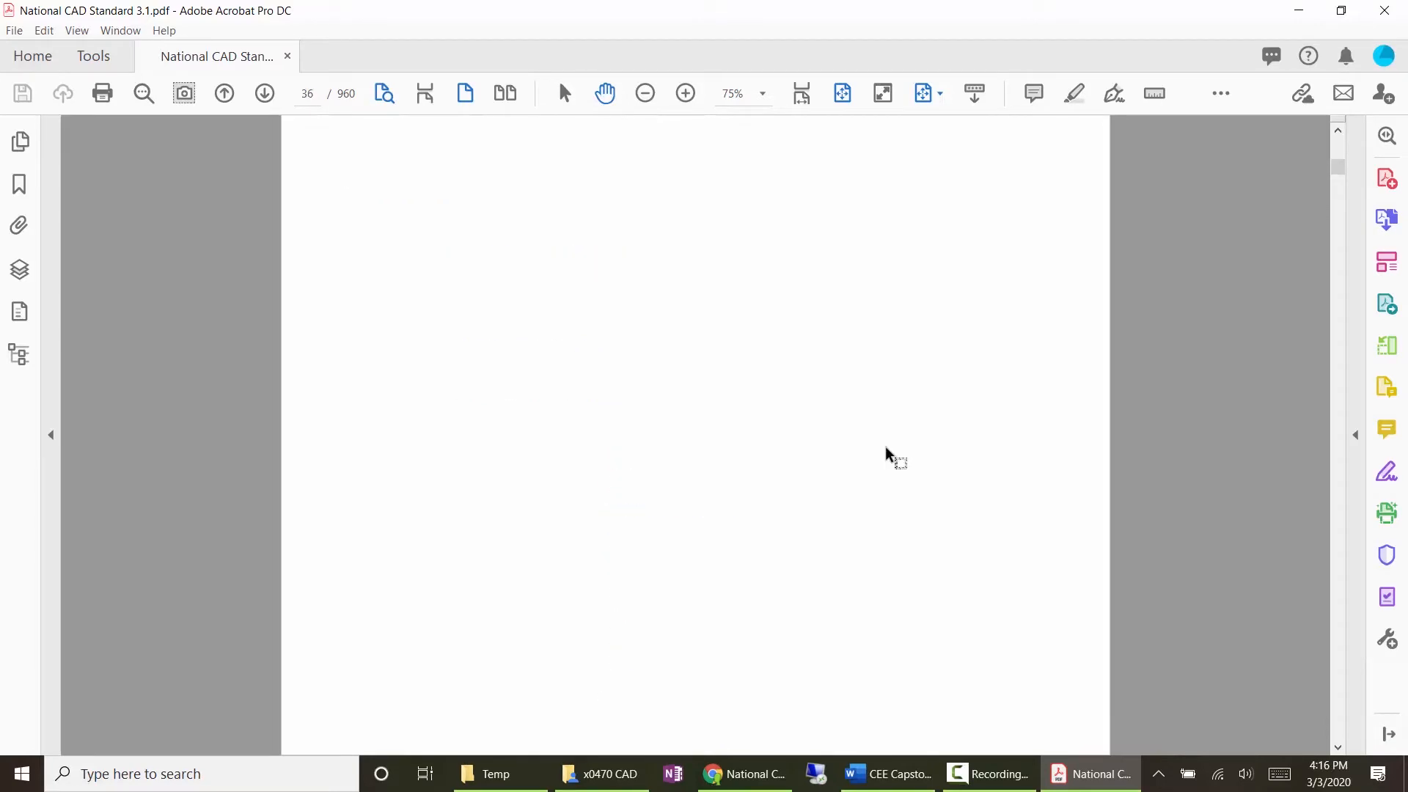
scroll(887, 446, down, 1)
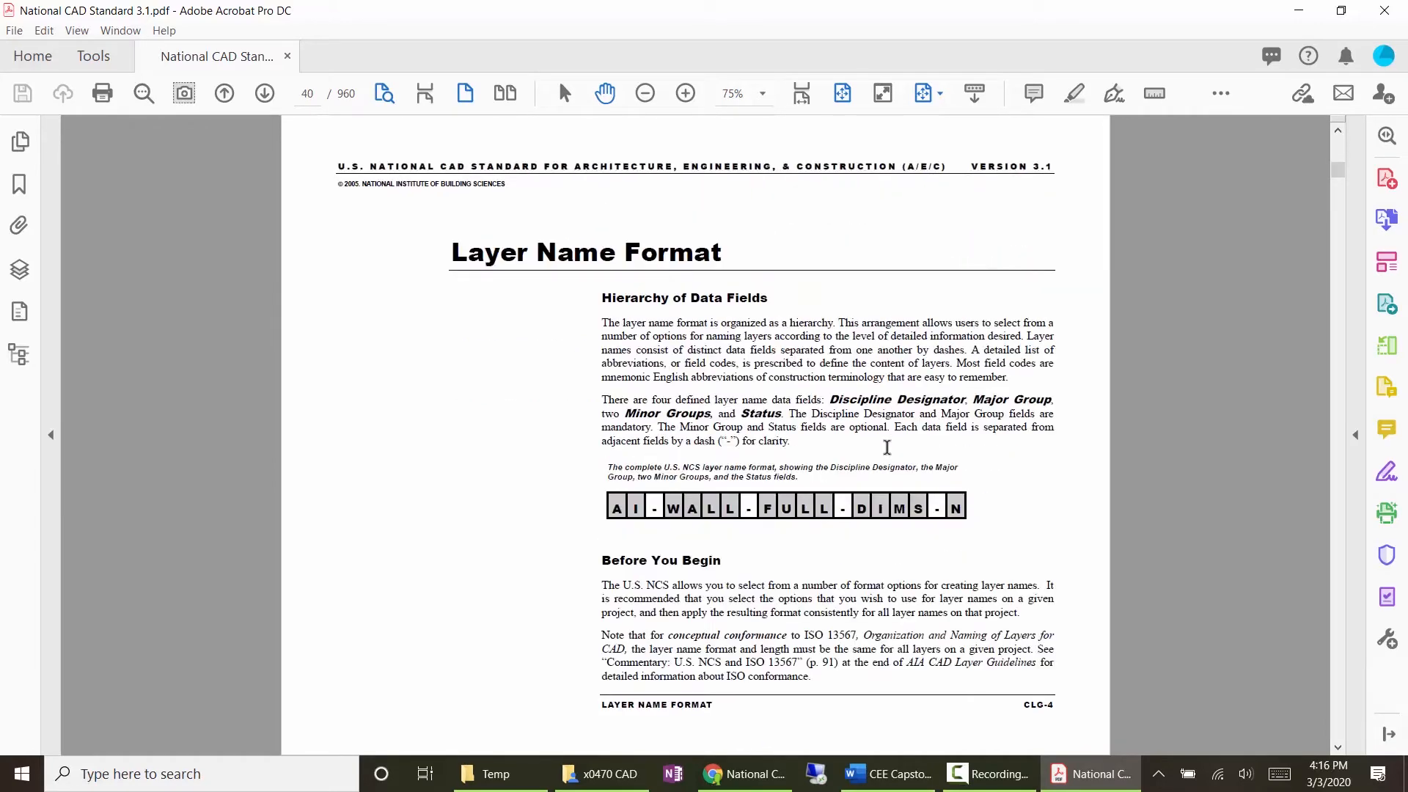
Step: Enlarge the complete U.S. NCS layer name example on page 40 to 200% and examine its data fields
scroll(763, 469, up, 2)
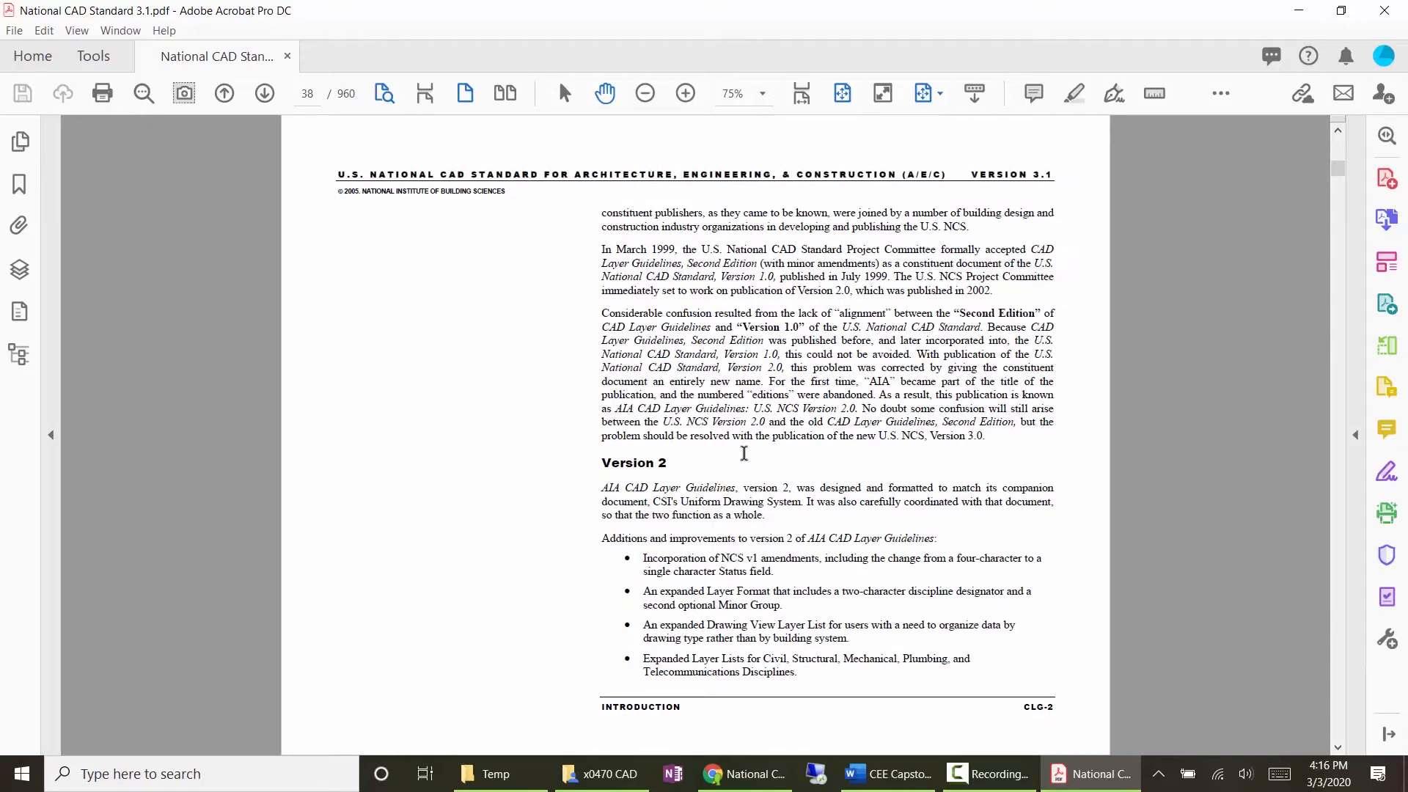
scroll(744, 454, down, 2)
ctrl+scroll(742, 481, up, 2)
ctrl+scroll(869, 539, up, 2)
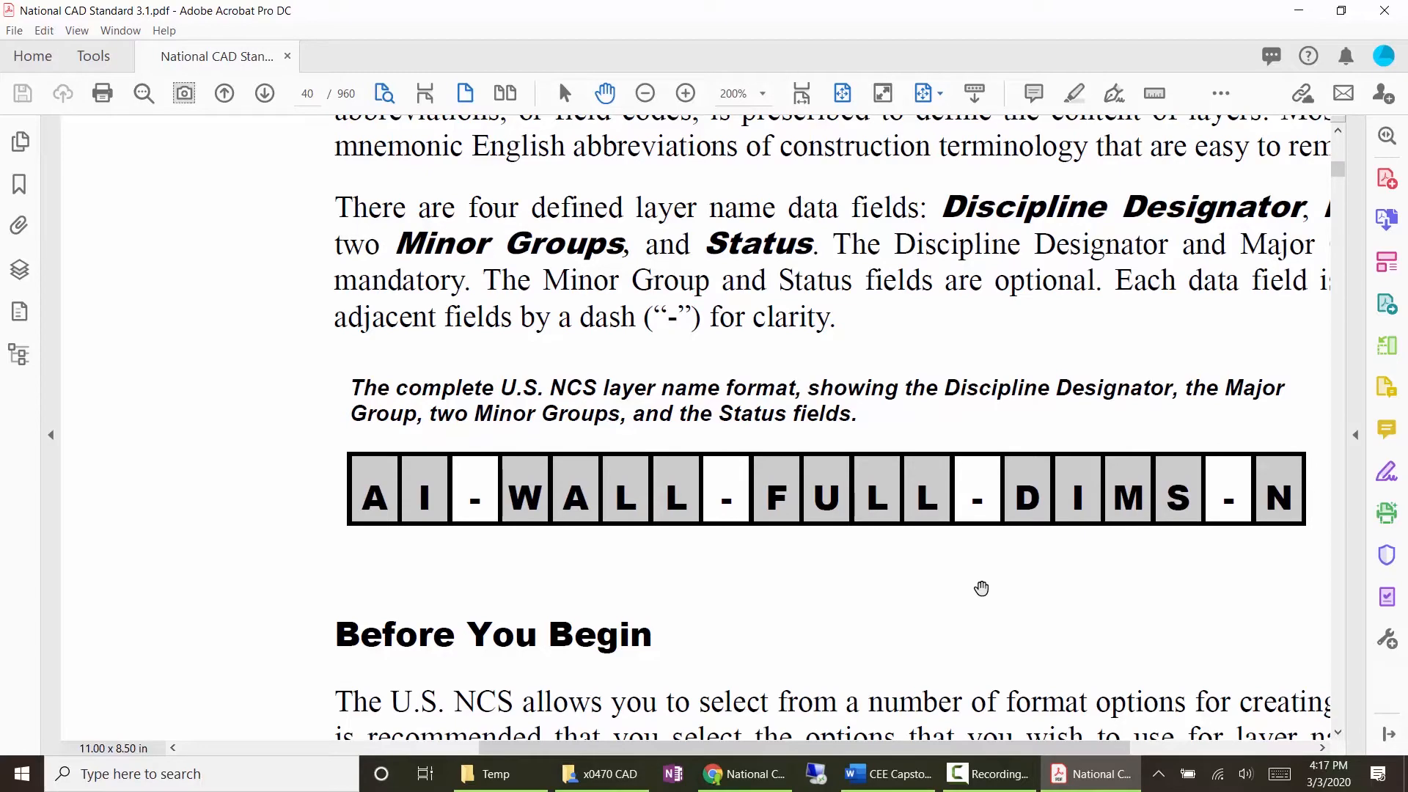
Step: Go to the Level 1 Discipline Designators table on page 41 and examine its discipline codes at 150%
click(842, 92)
scroll(792, 425, down, 2)
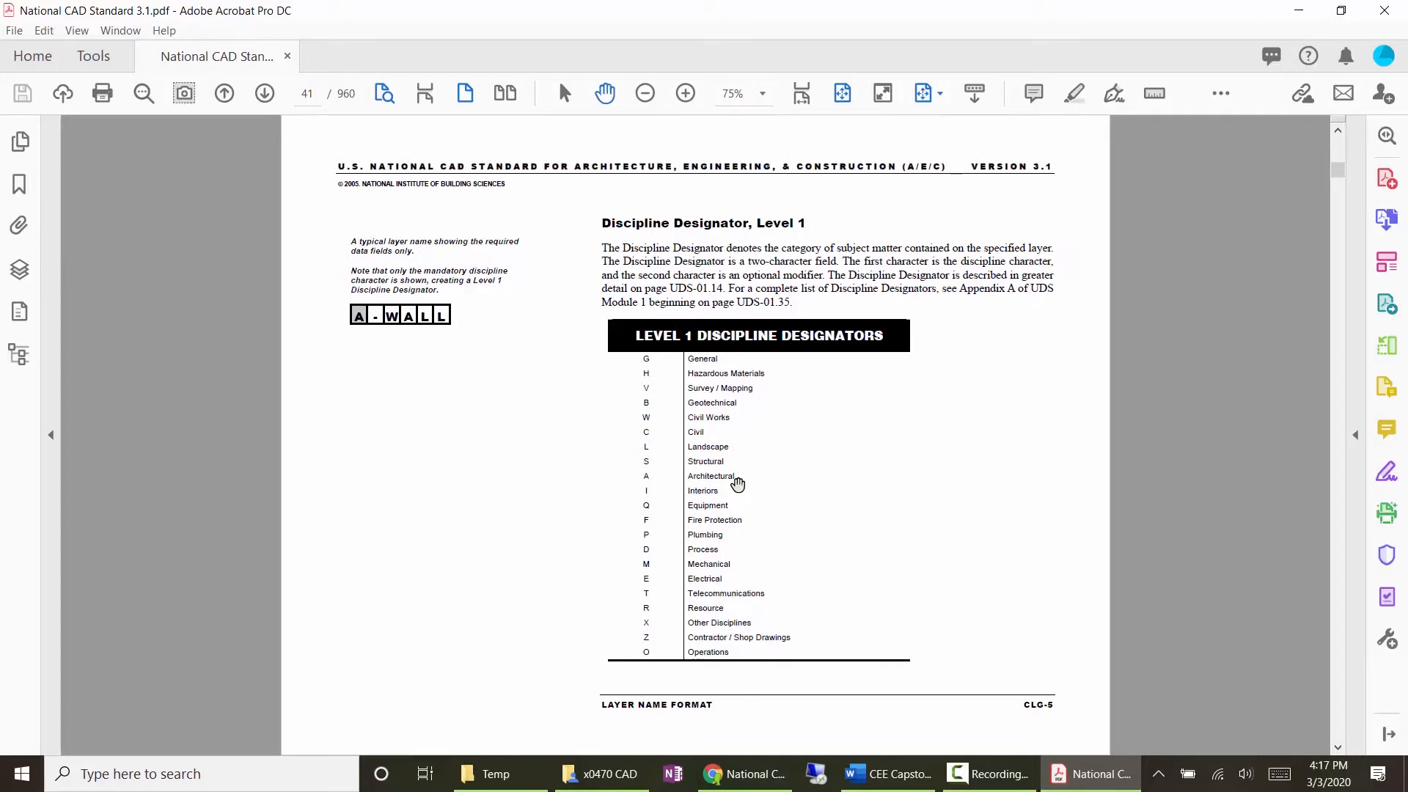
ctrl+scroll(738, 484, up, 3)
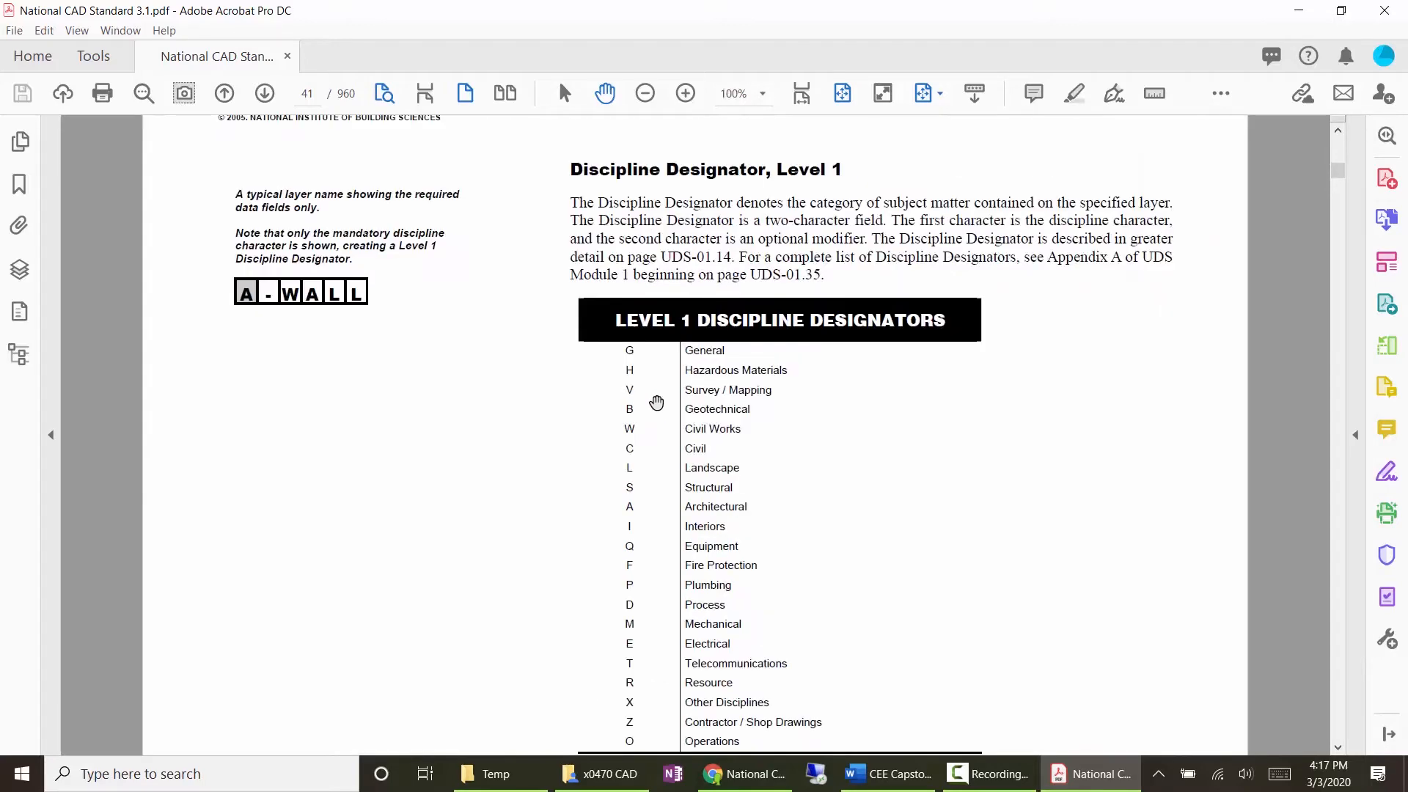
scroll(770, 417, down, 3)
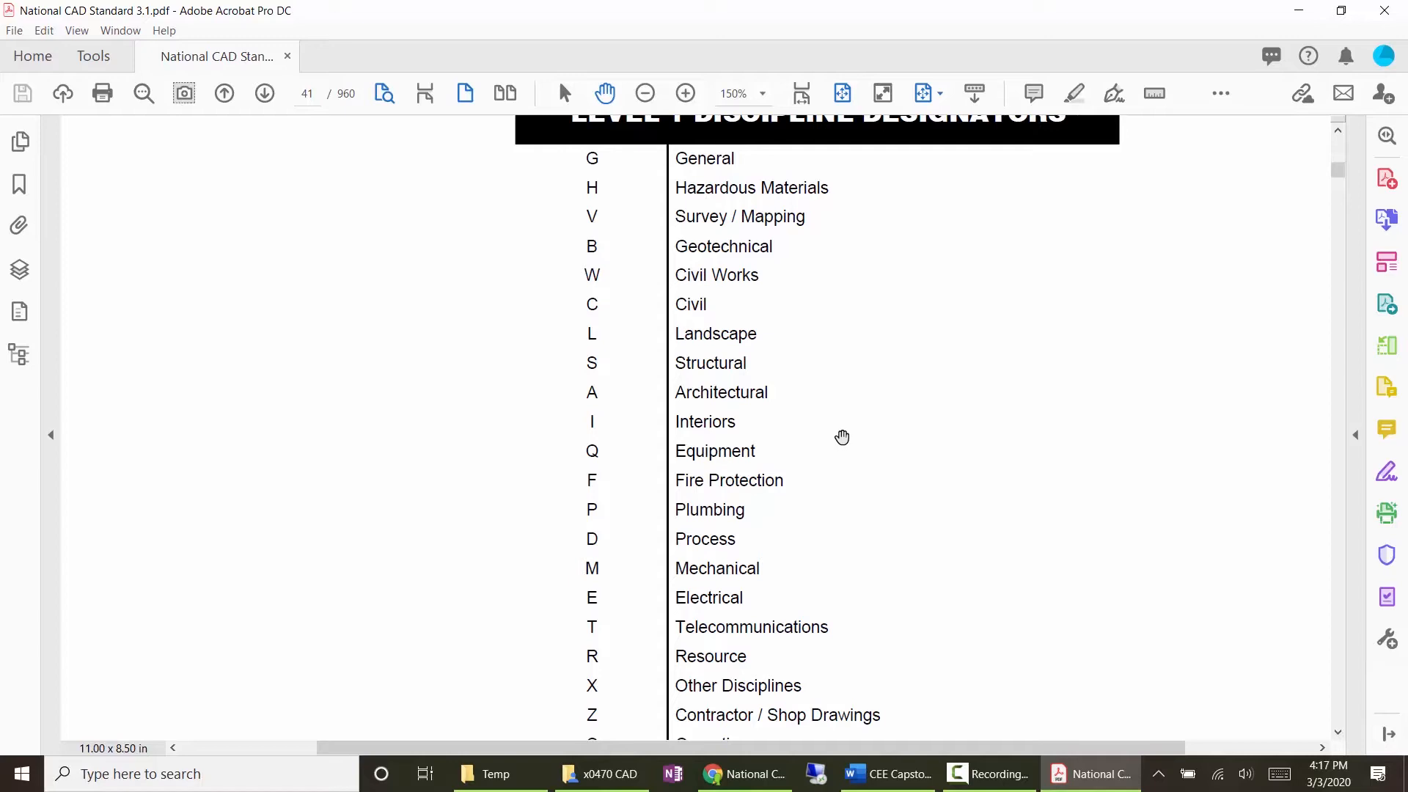
Step: Examine the Level 2 discipline designators for Architectural on page 42 at 150%, then restore the full-page view
click(842, 93)
scroll(865, 292, down, 2)
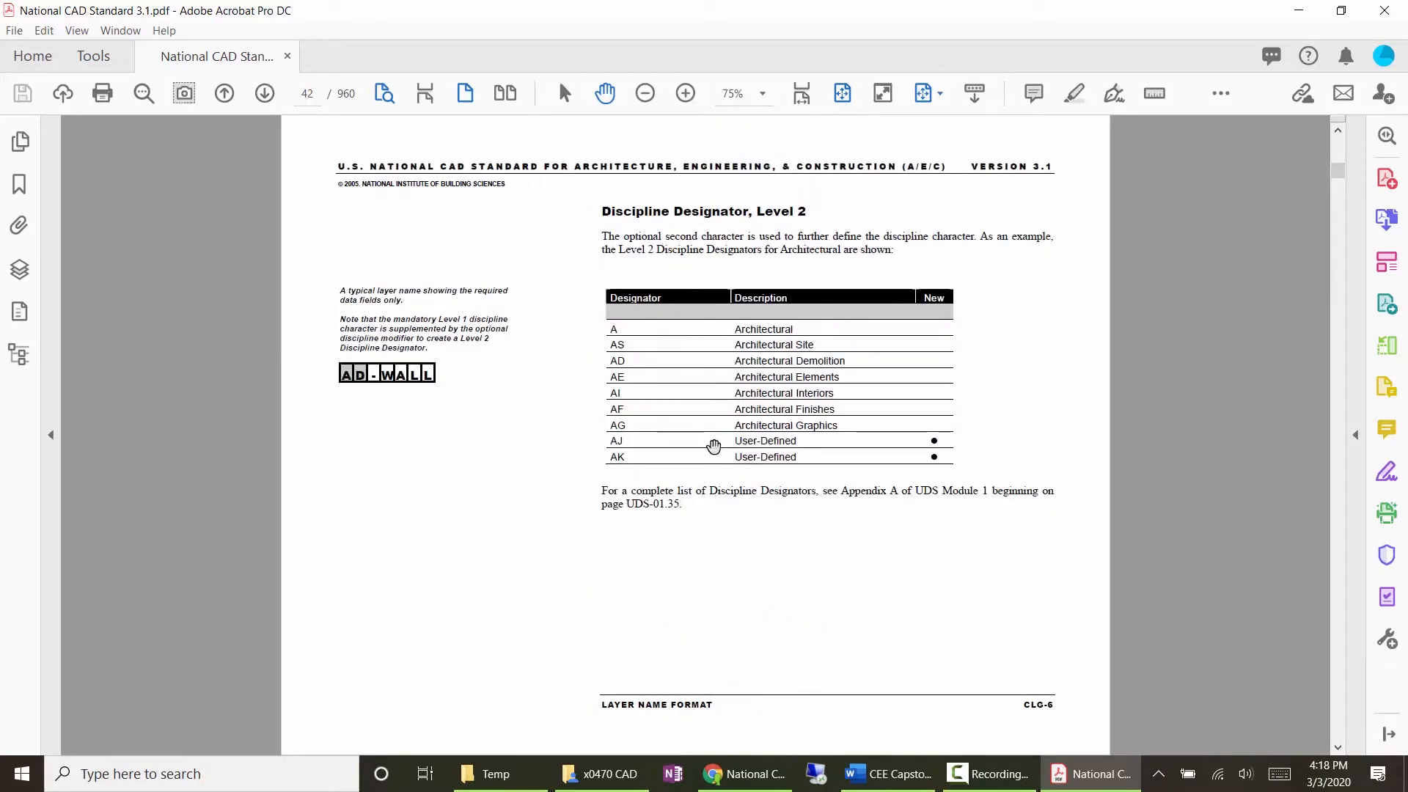
ctrl+scroll(675, 446, up, 3)
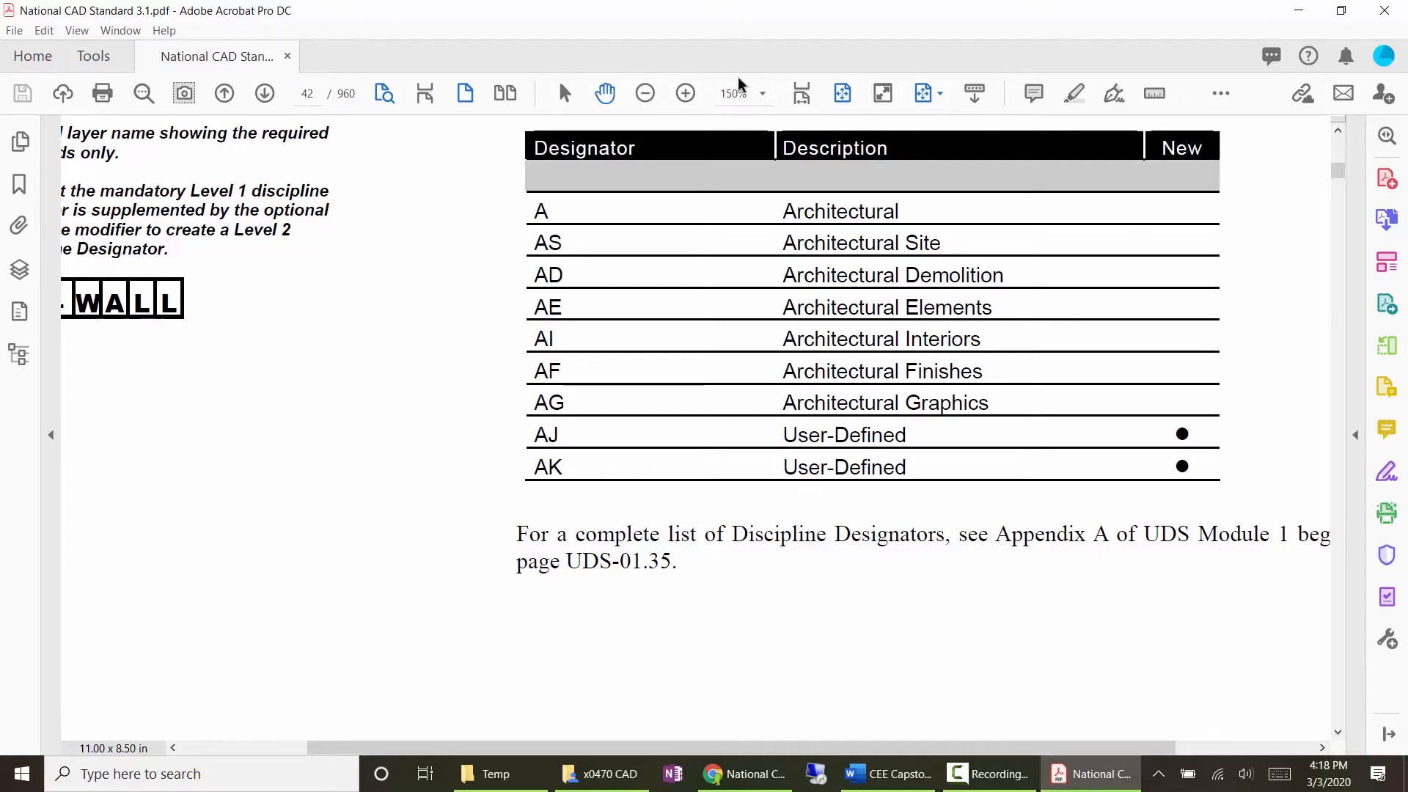
click(841, 94)
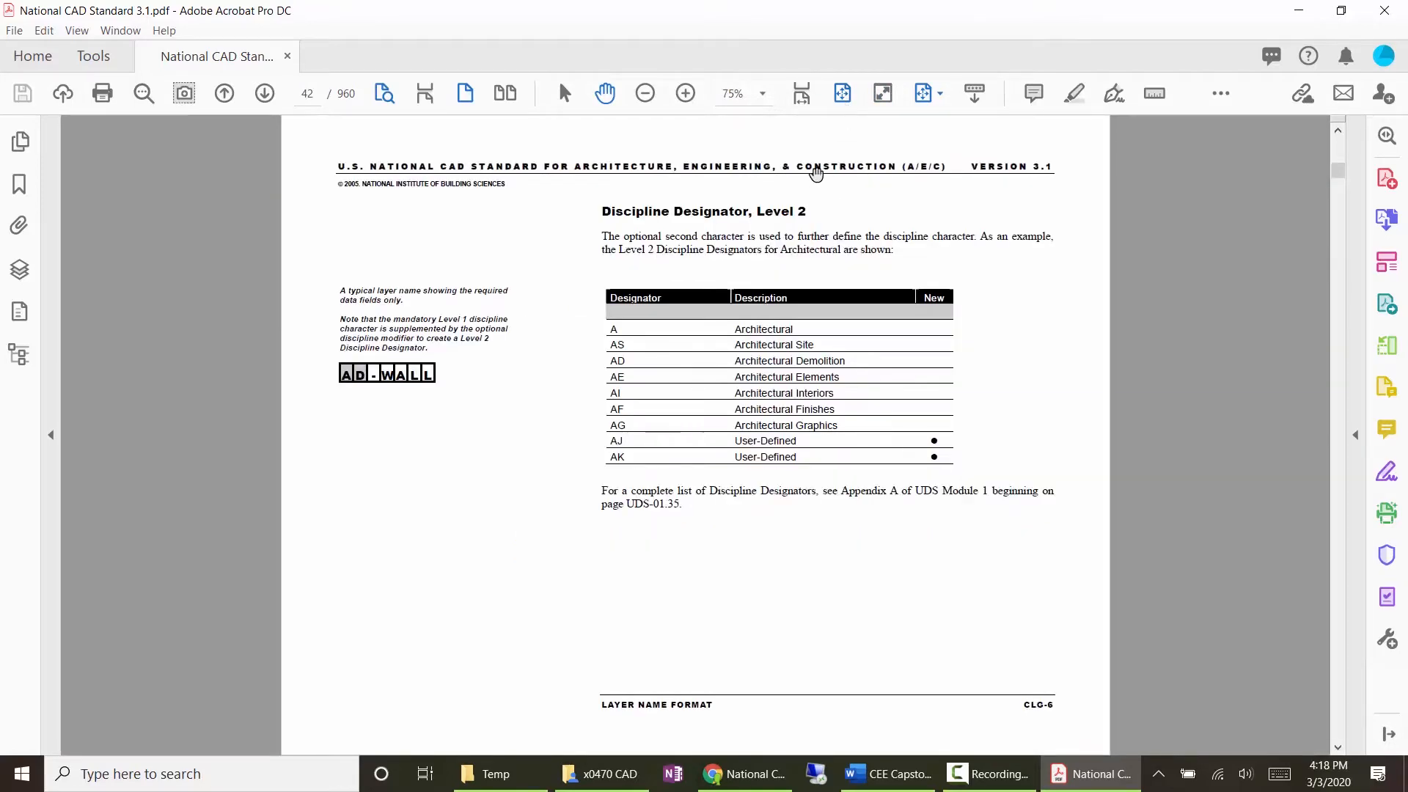
Step: Look through the Drawing View and Annotation layer lists and on to the Survey and Mapping layer list
scroll(814, 220, down, 2)
scroll(796, 269, down, 1)
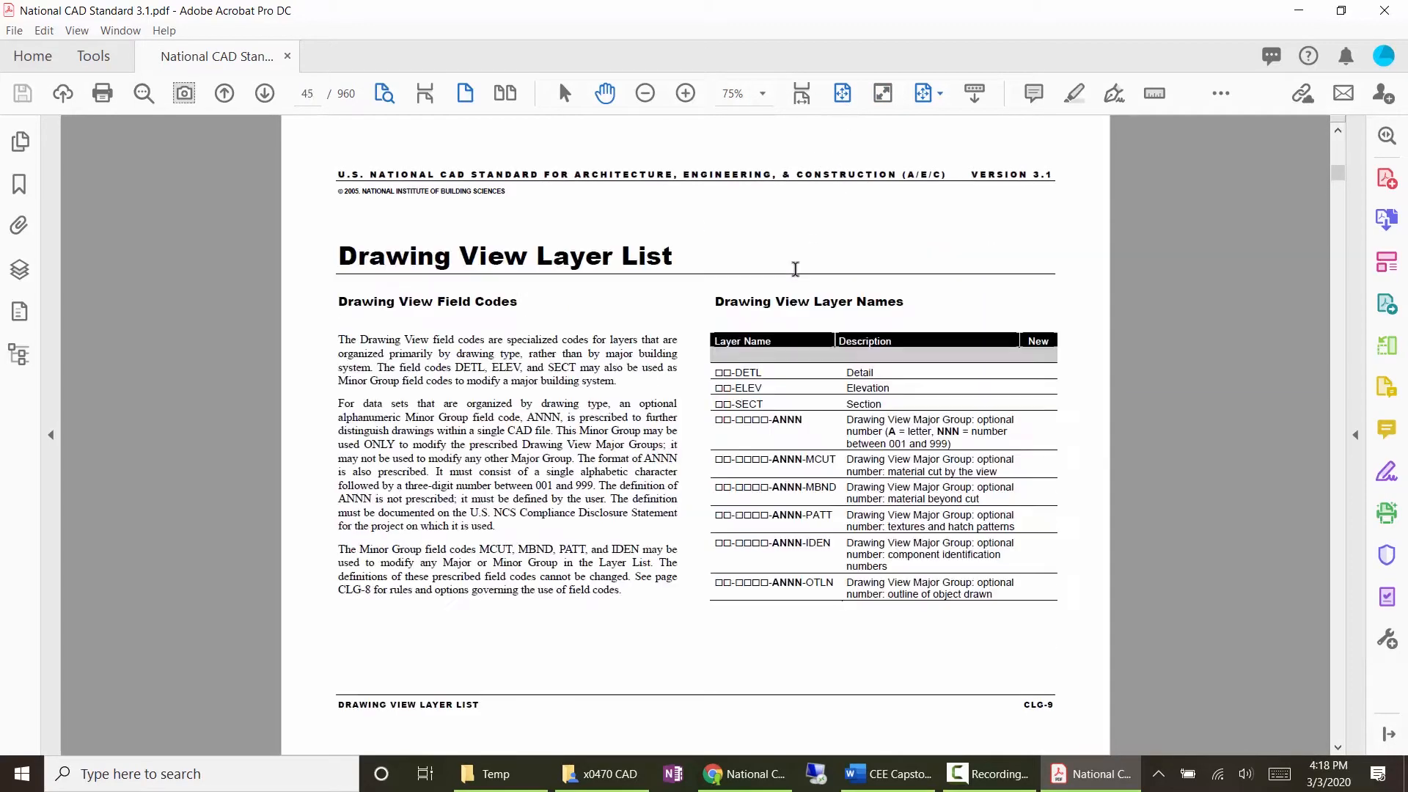
scroll(795, 269, down, 2)
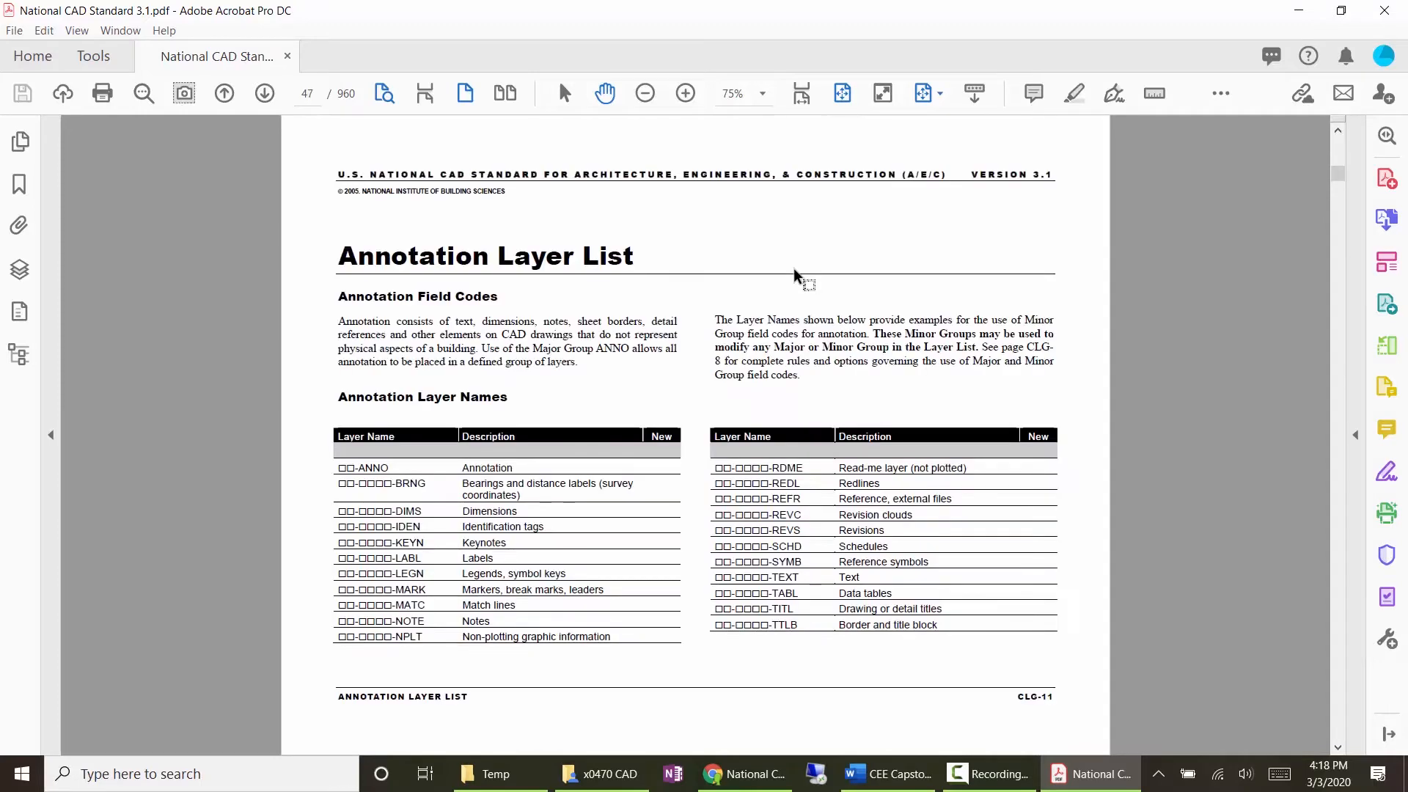
scroll(794, 267, down, 7)
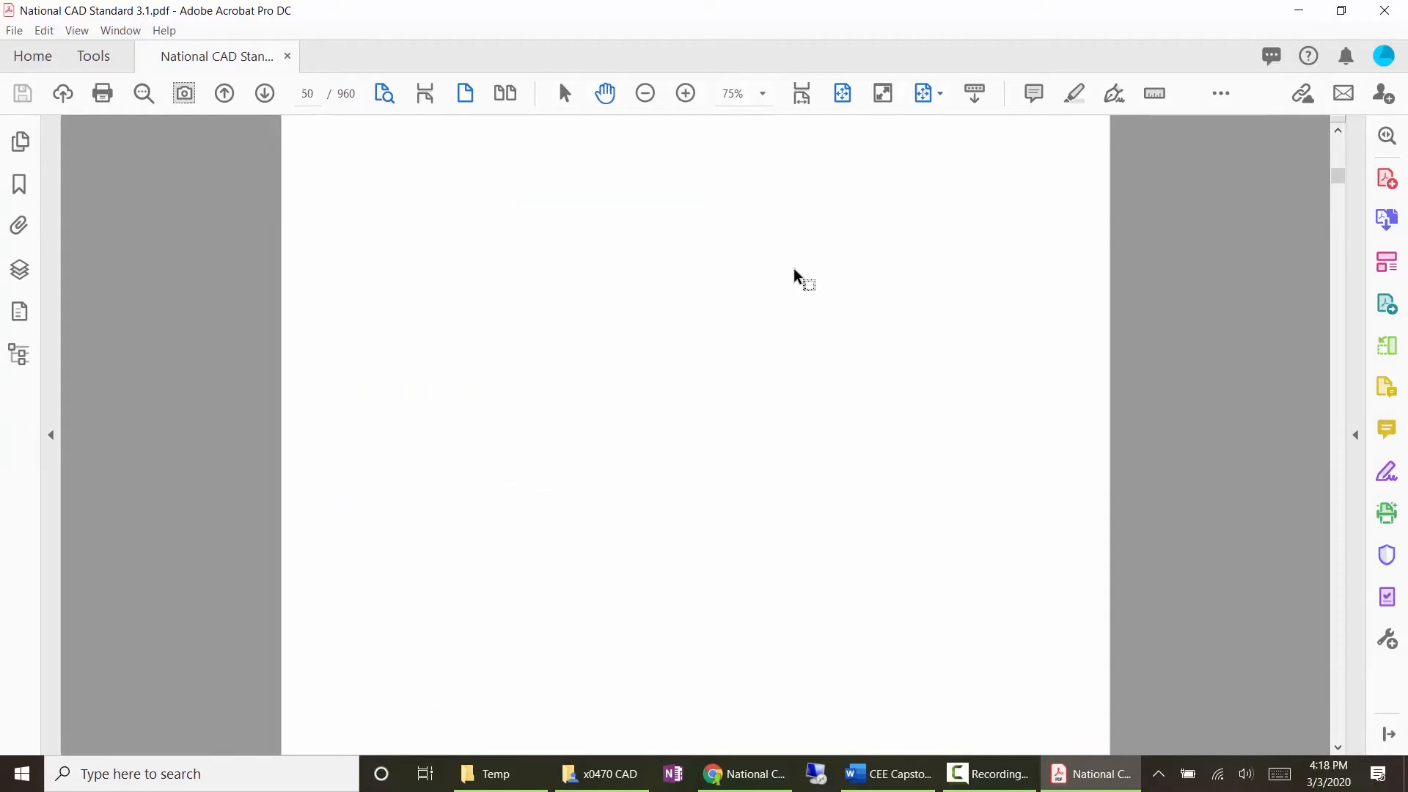
scroll(796, 269, down, 2)
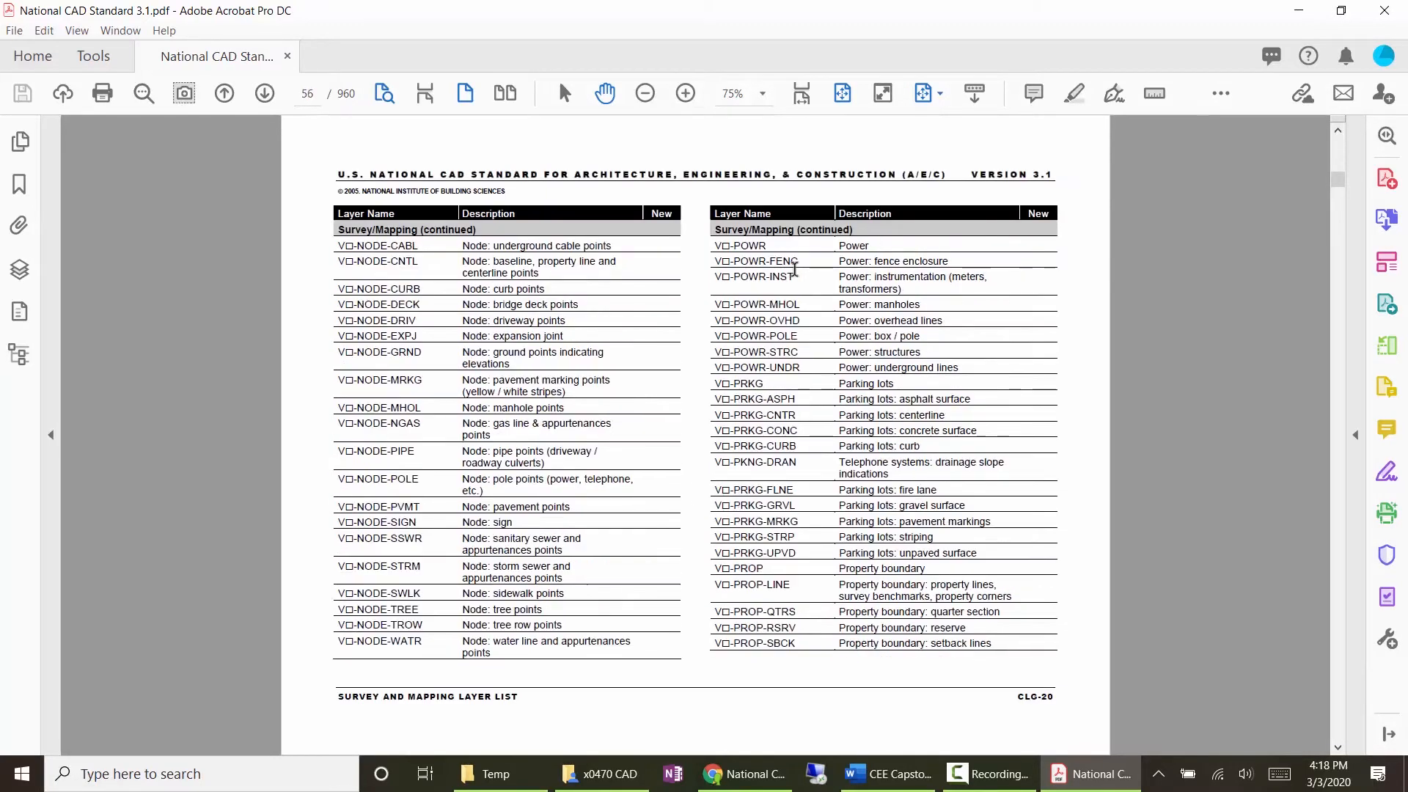
Step: Return to the Survey/Mapping Layer List on page 53, examine its designators and layer names at 125%, and restore the full-page view
scroll(794, 267, up, 2)
scroll(795, 268, up, 1)
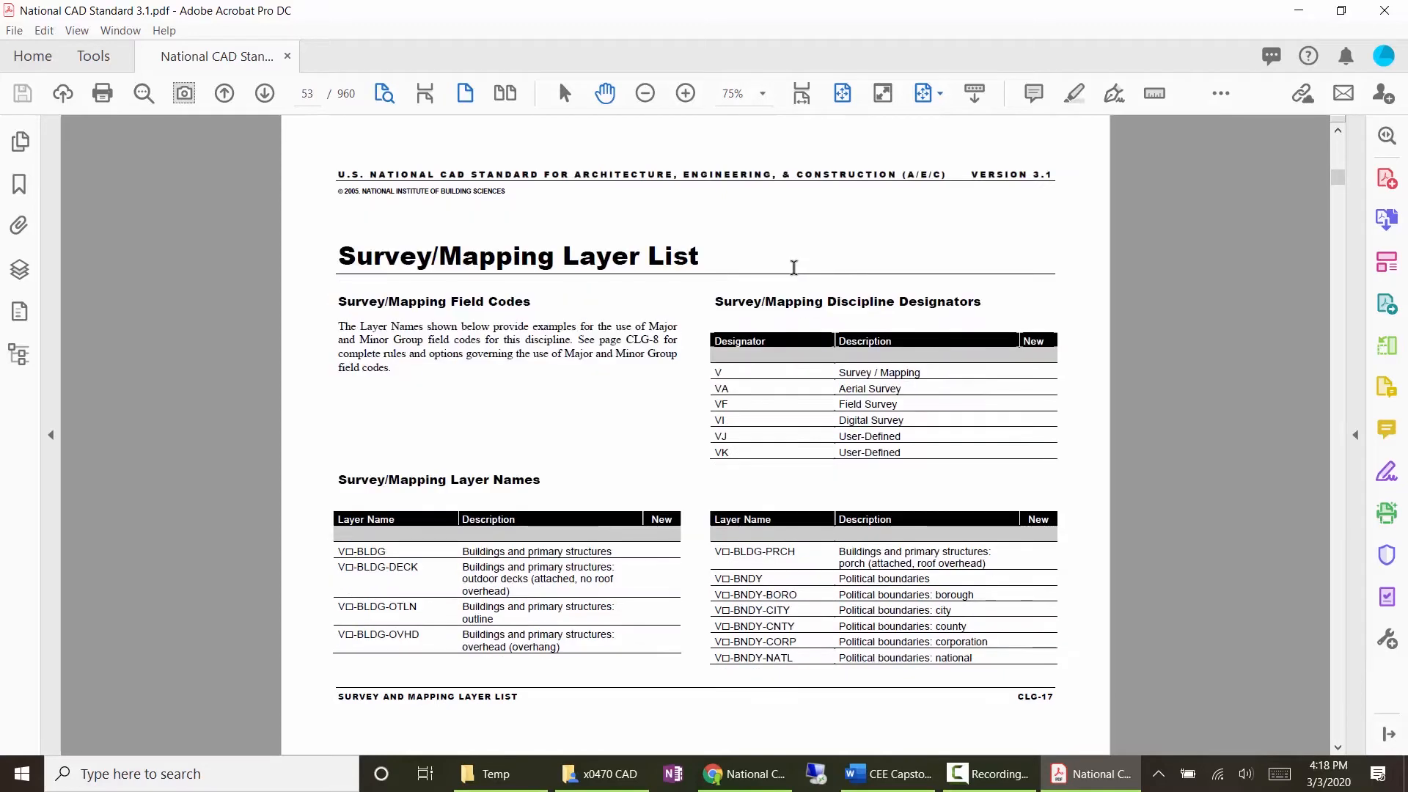
ctrl+scroll(566, 400, up, 2)
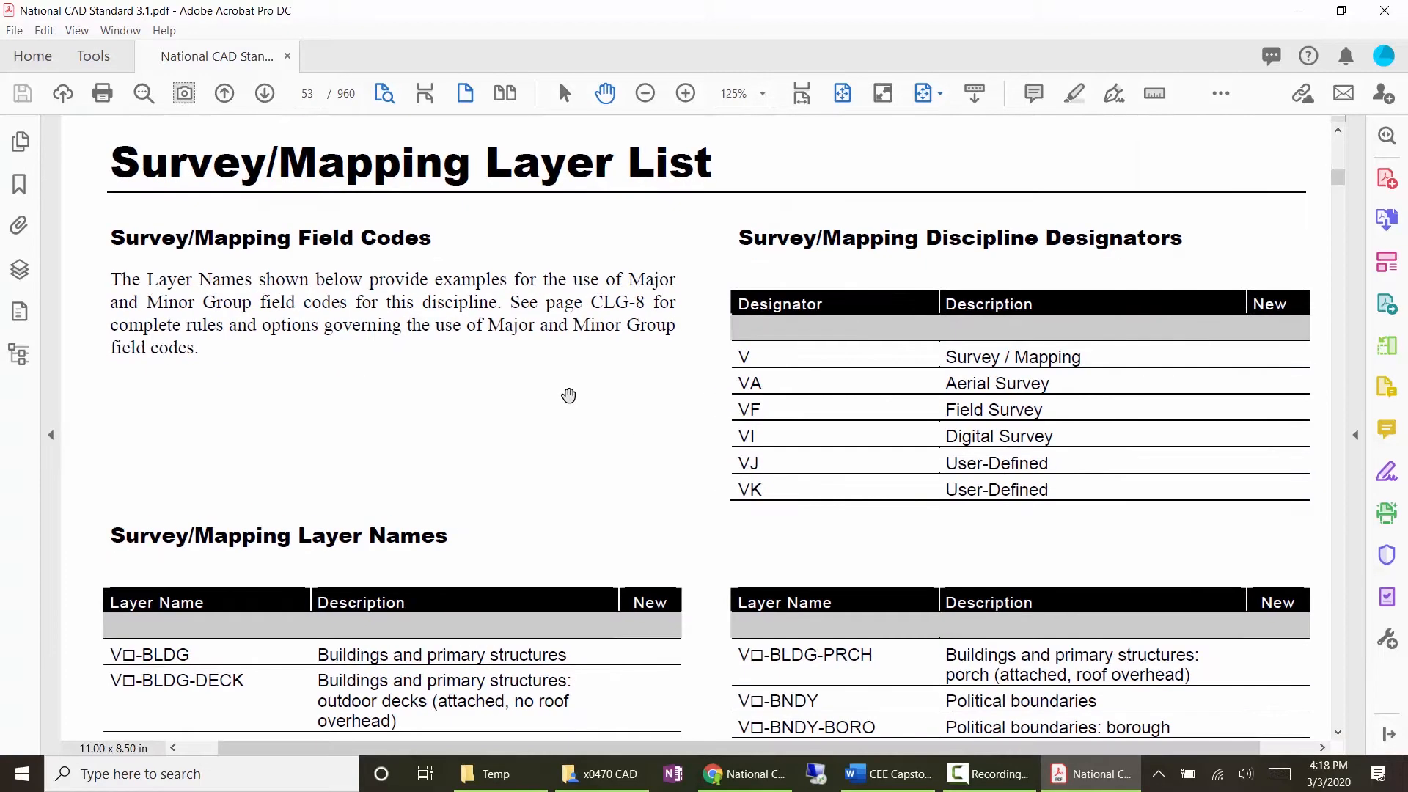
scroll(569, 395, down, 1)
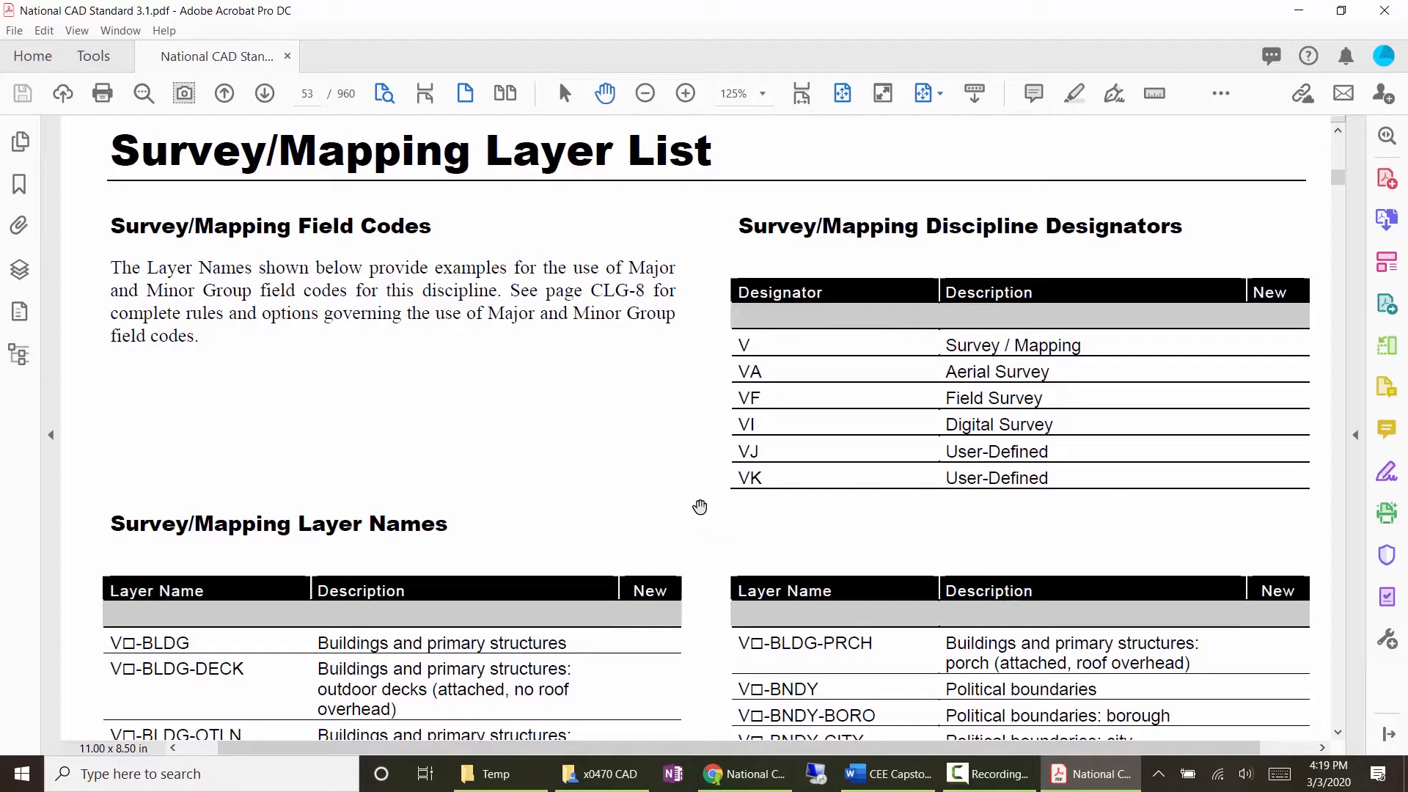
ctrl+scroll(844, 223, down, 2)
Step: Look through the remaining Survey/Mapping, Geotechnical and Civil Works layer lists and on to the Civil Layer List on page 64
scroll(782, 473, down, 2)
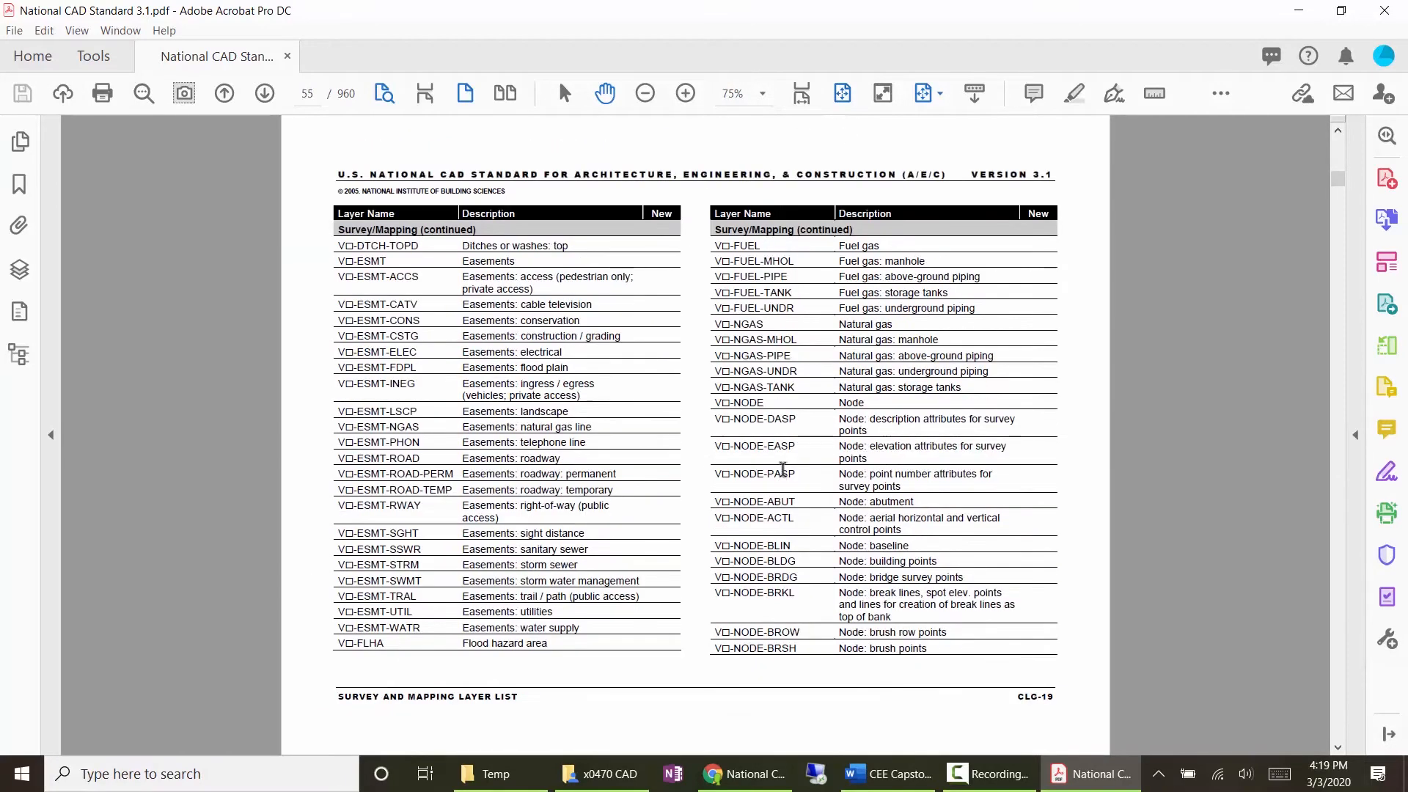
scroll(782, 465, down, 5)
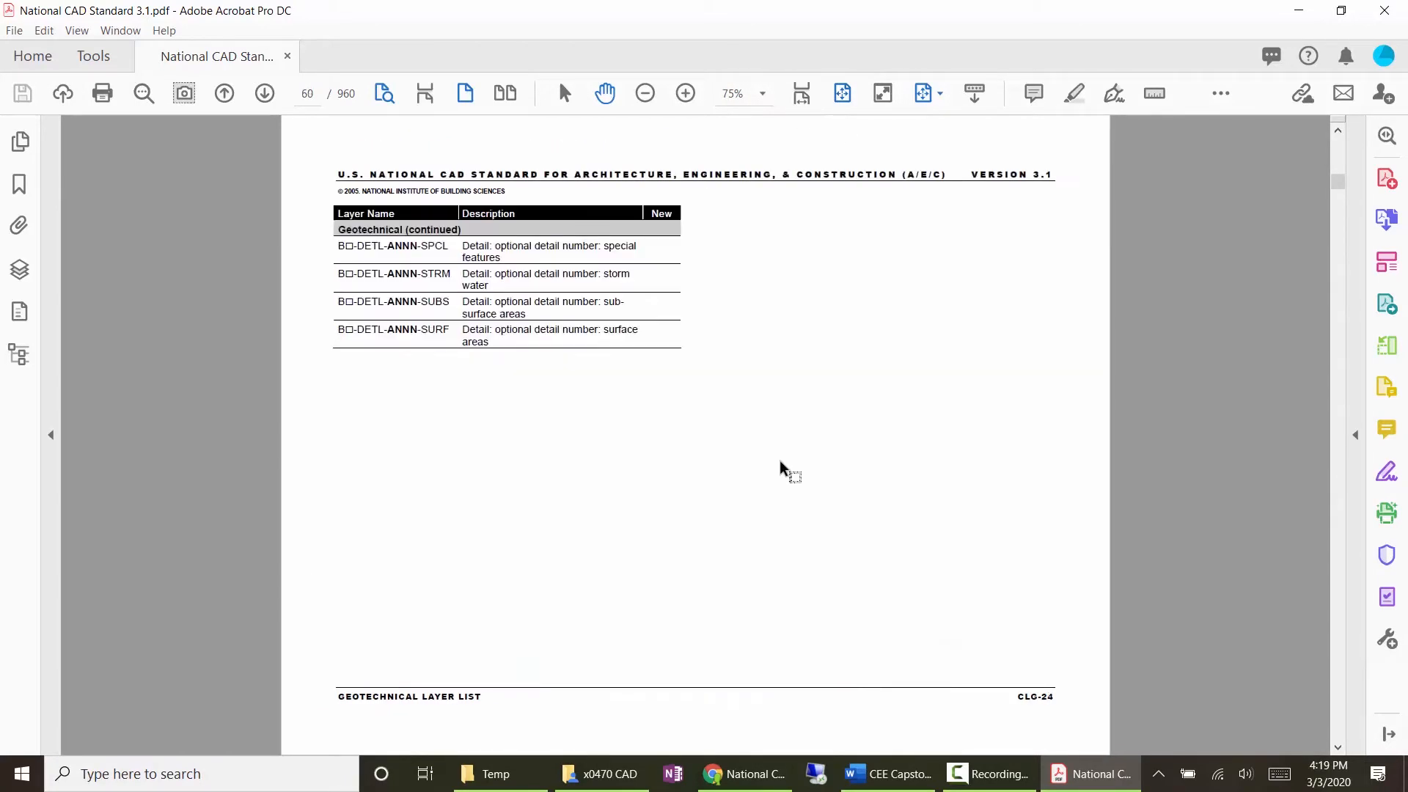
scroll(780, 460, down, 1)
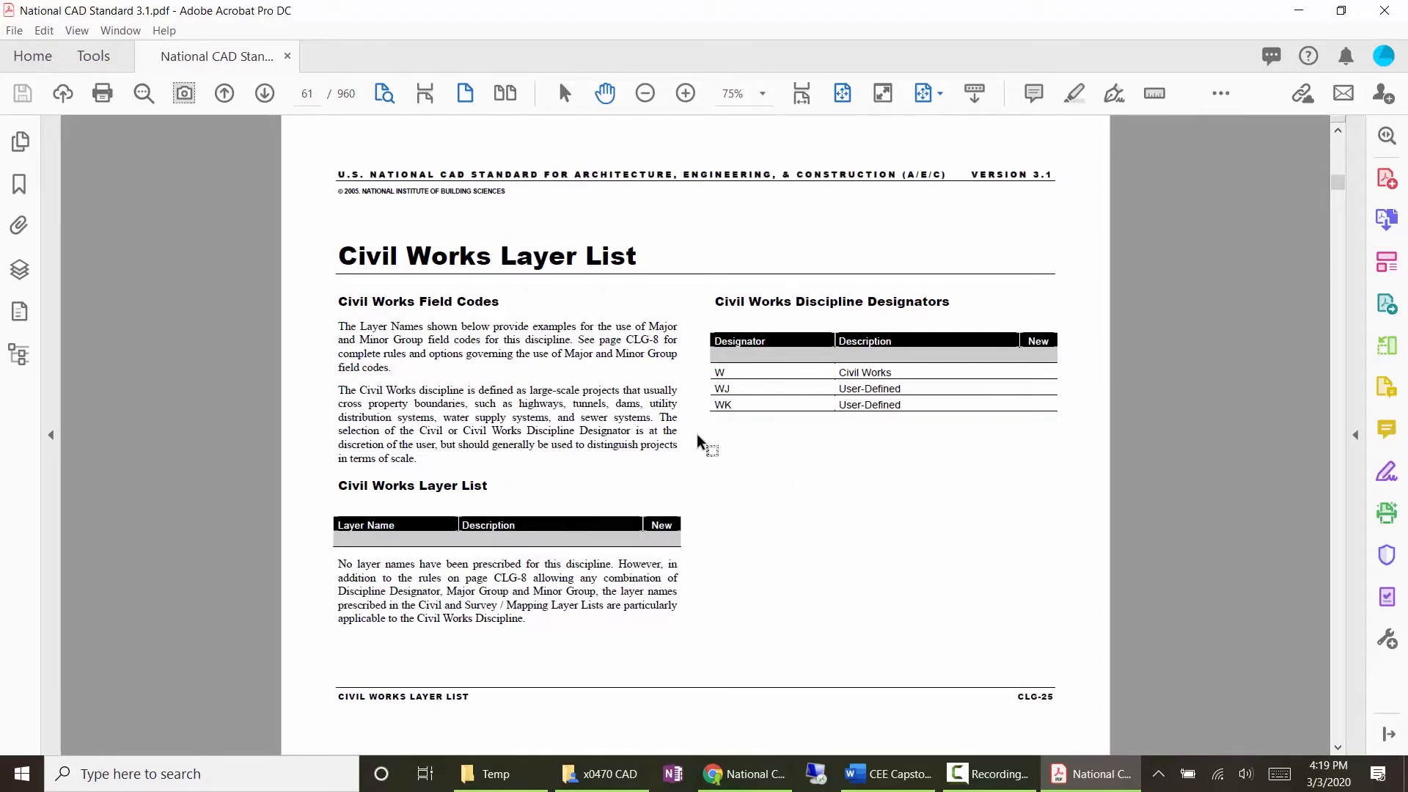
scroll(698, 440, down, 2)
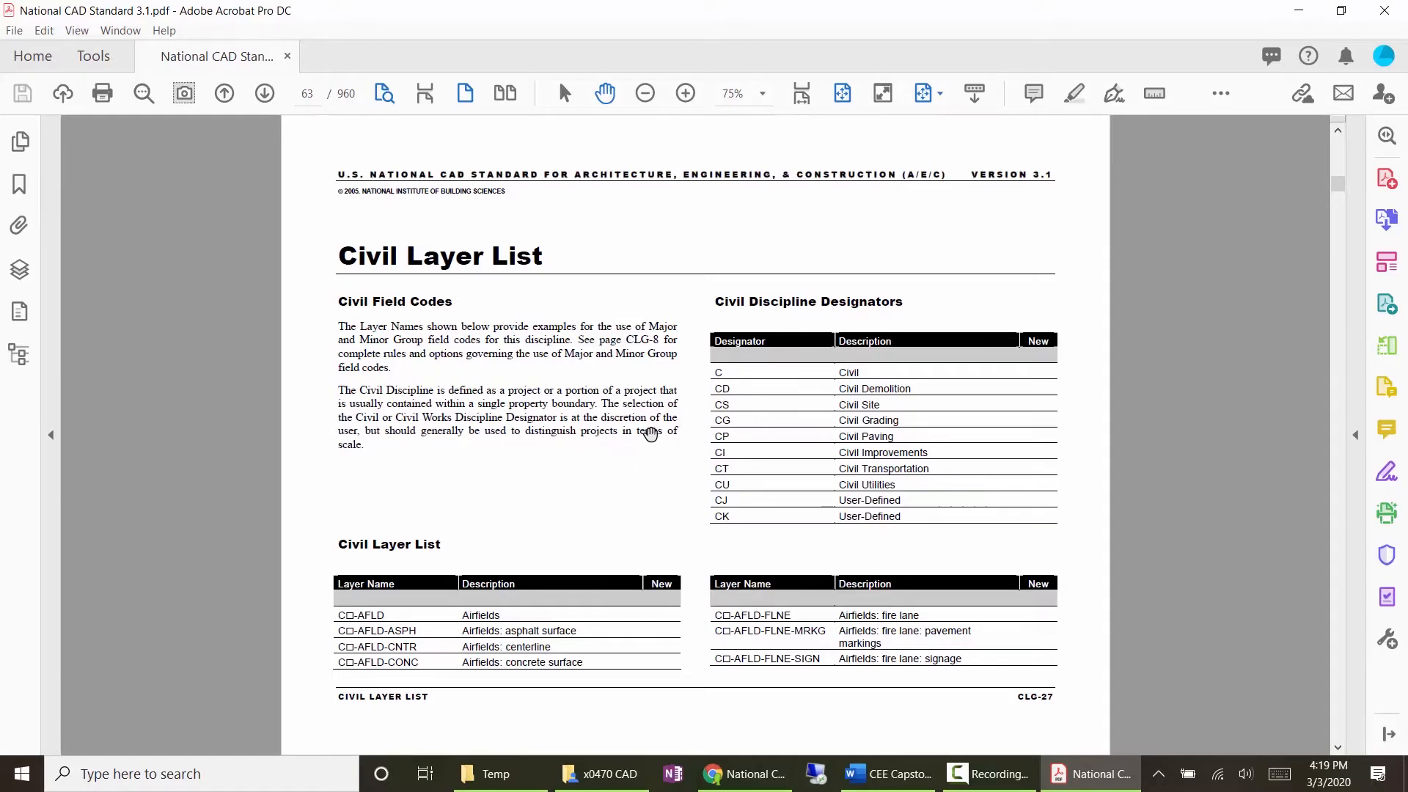
scroll(676, 431, down, 5)
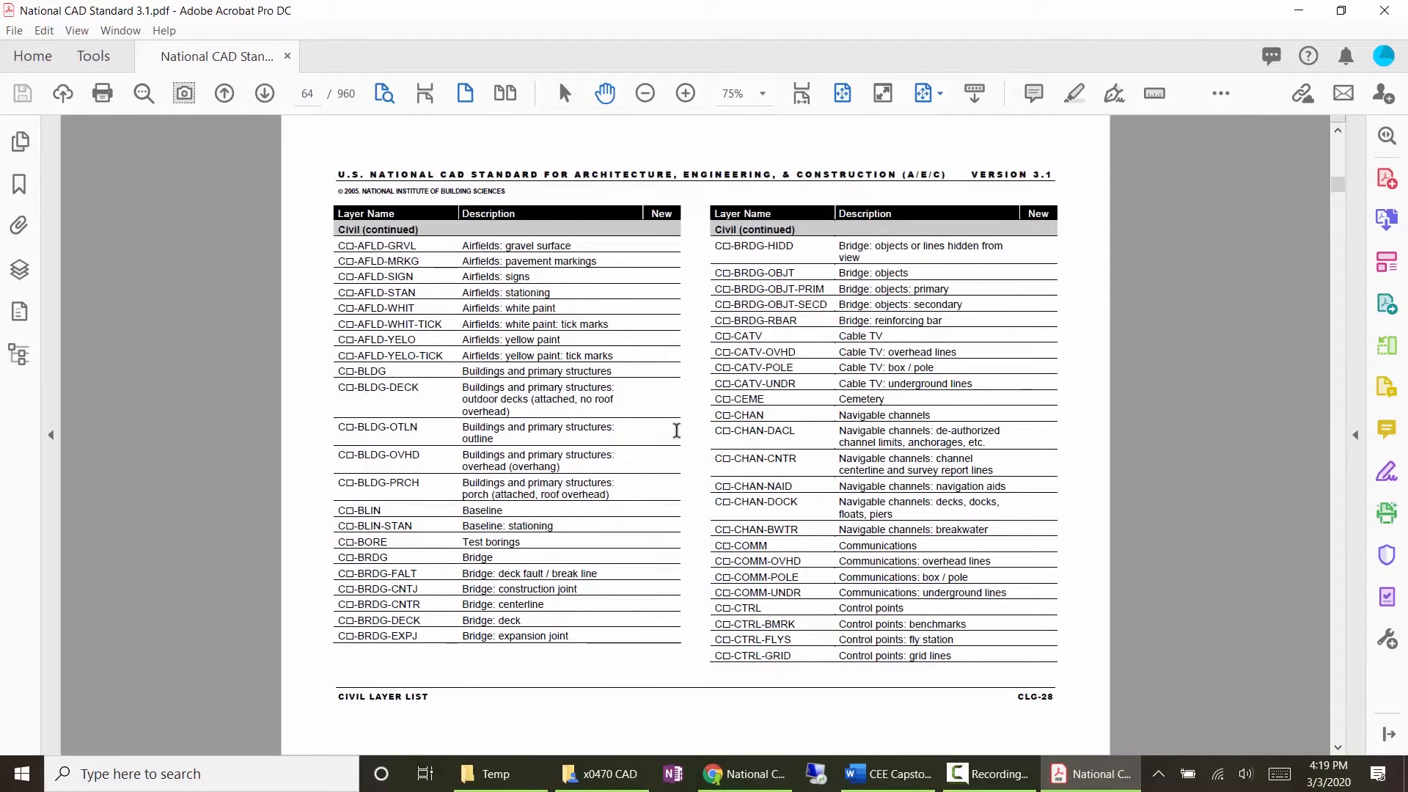
Step: Enlarge page 64 to 115%, examine the Civil layer names and descriptions, and restore the full-page view
ctrl+scroll(471, 399, up, 3)
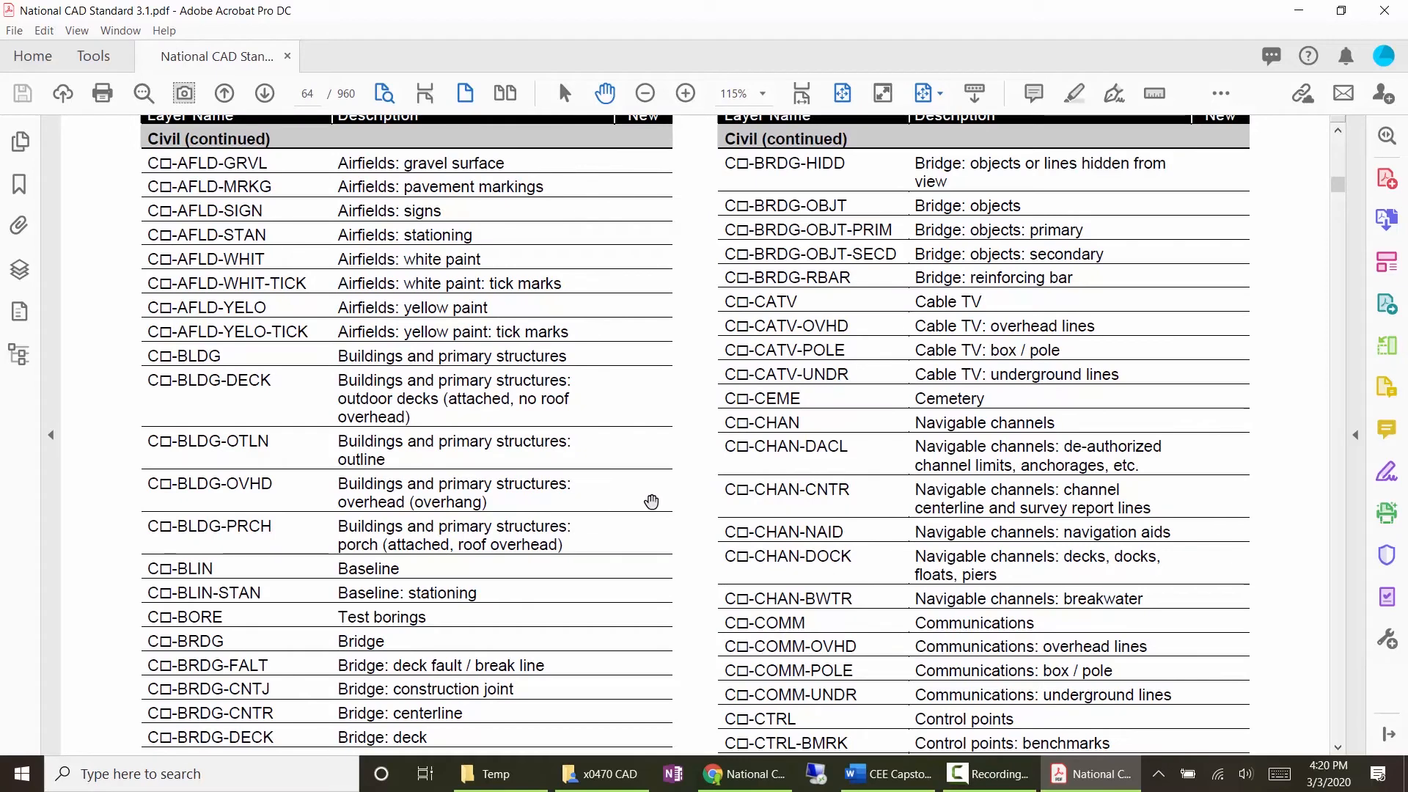
scroll(667, 497, down, 1)
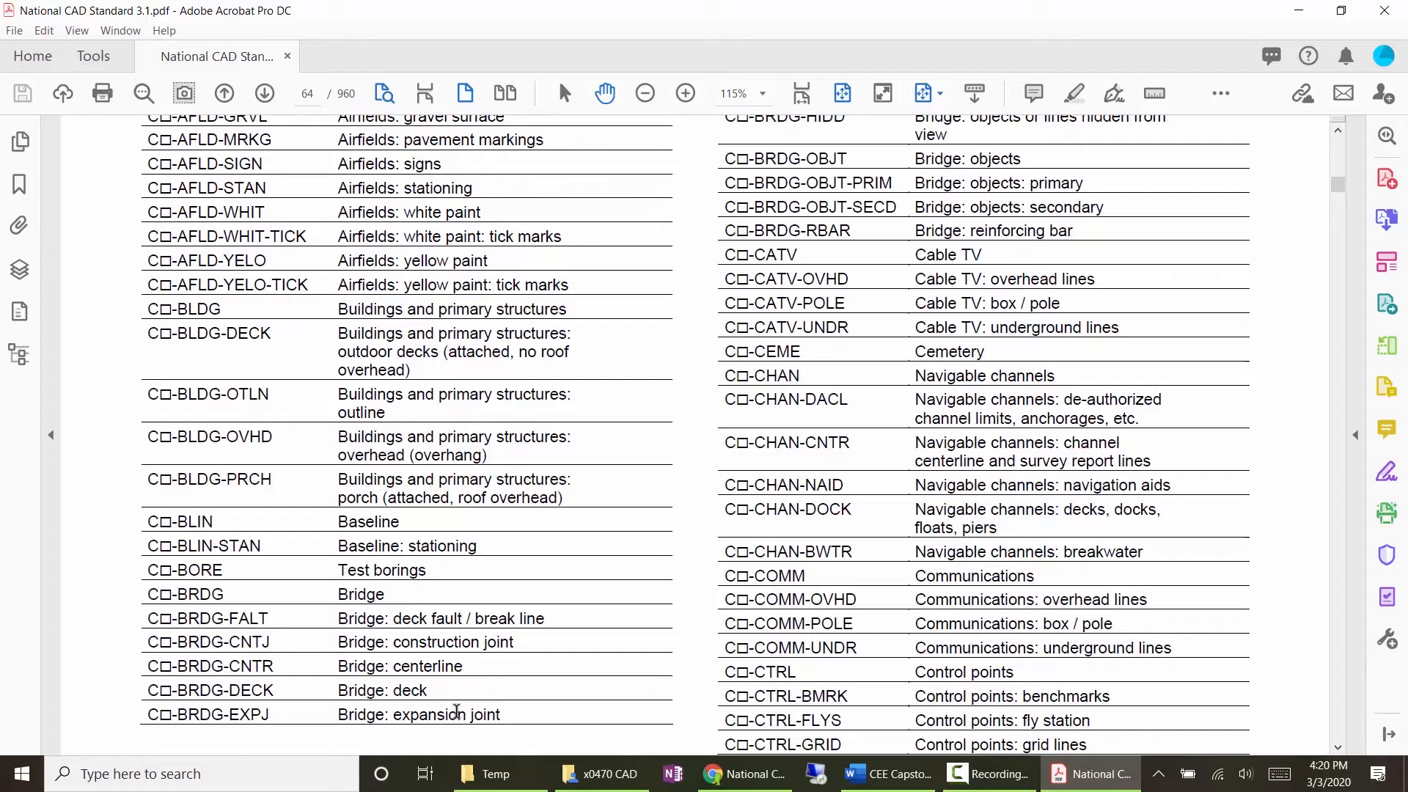
click(843, 94)
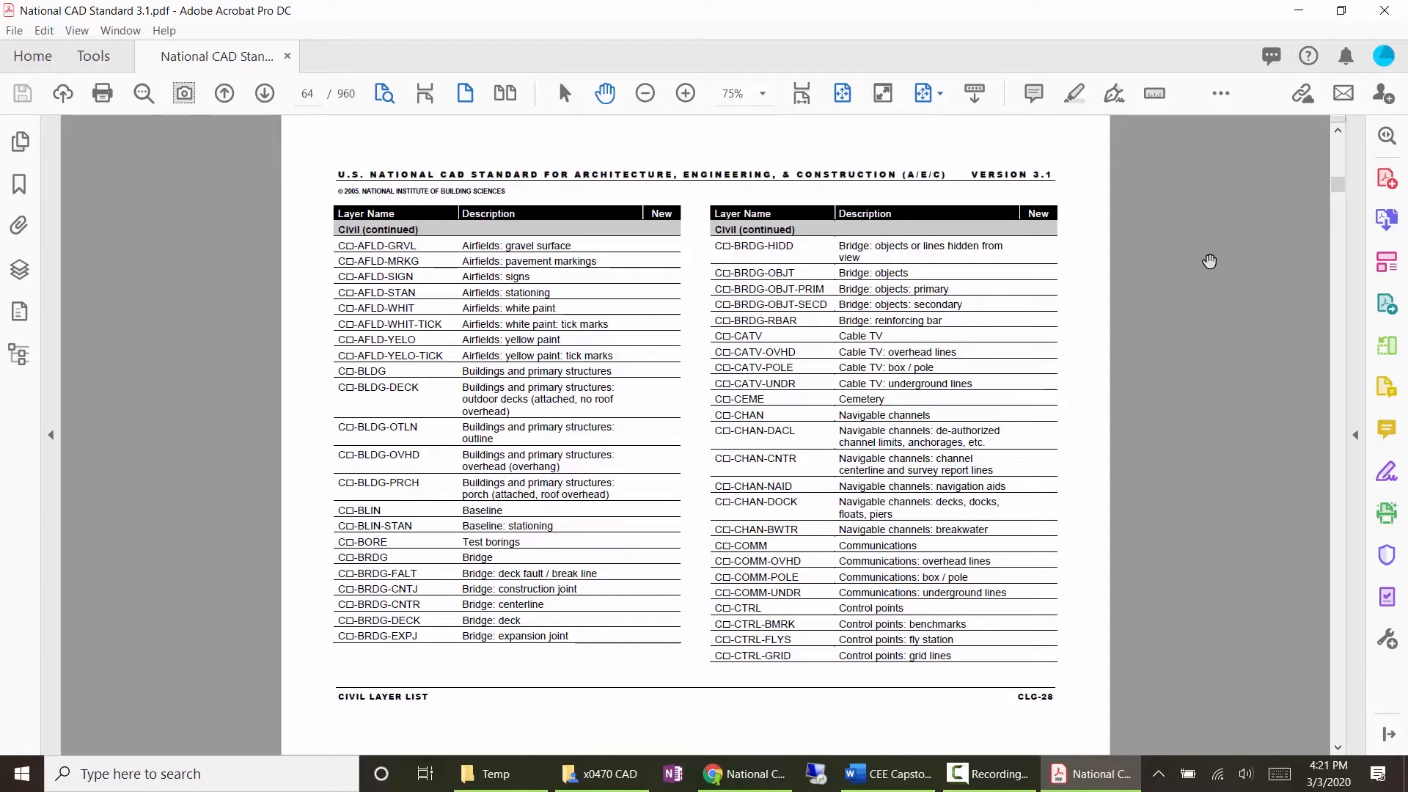
Step: Switch to Google Drive in Chrome and open the Client Standards folder inside x0470 CAD
click(645, 773)
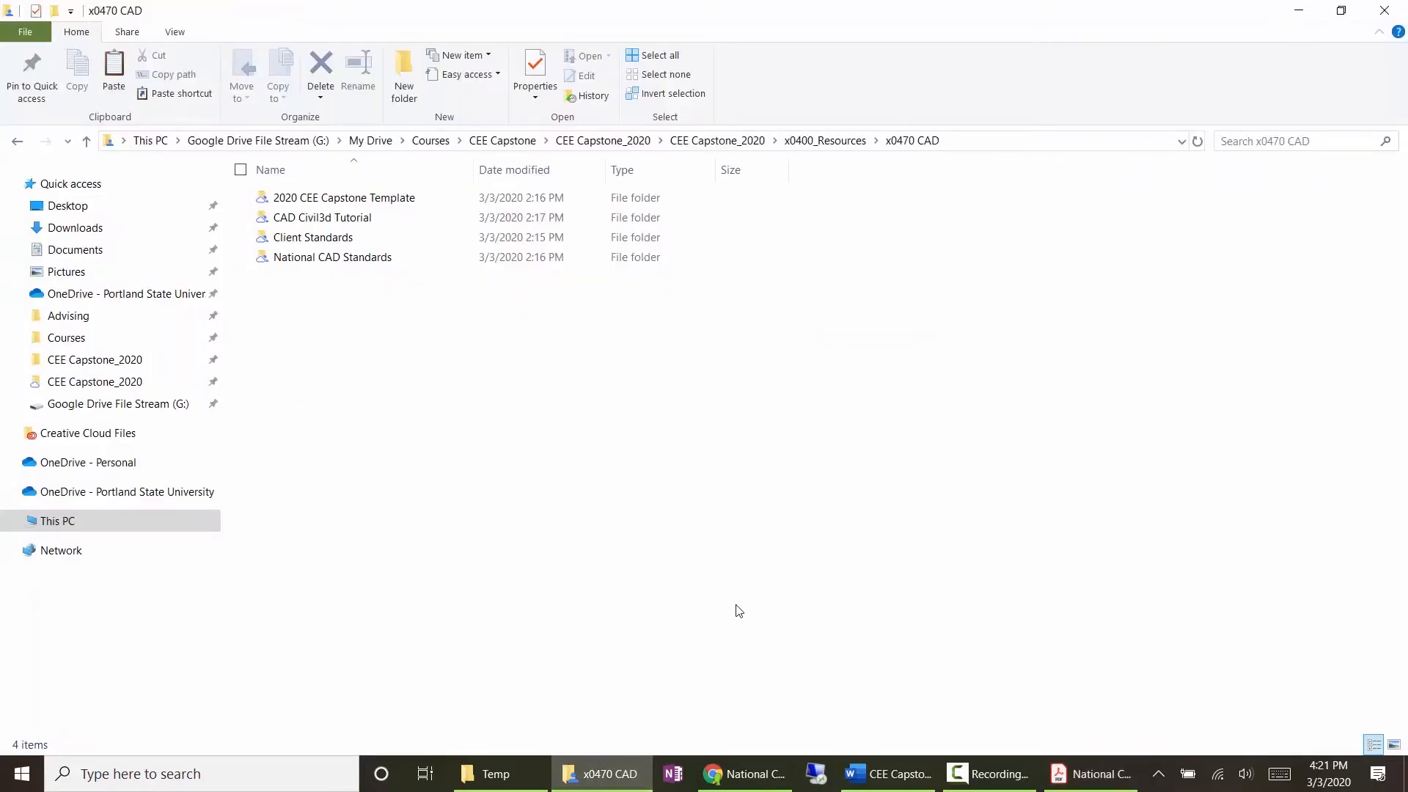
click(742, 773)
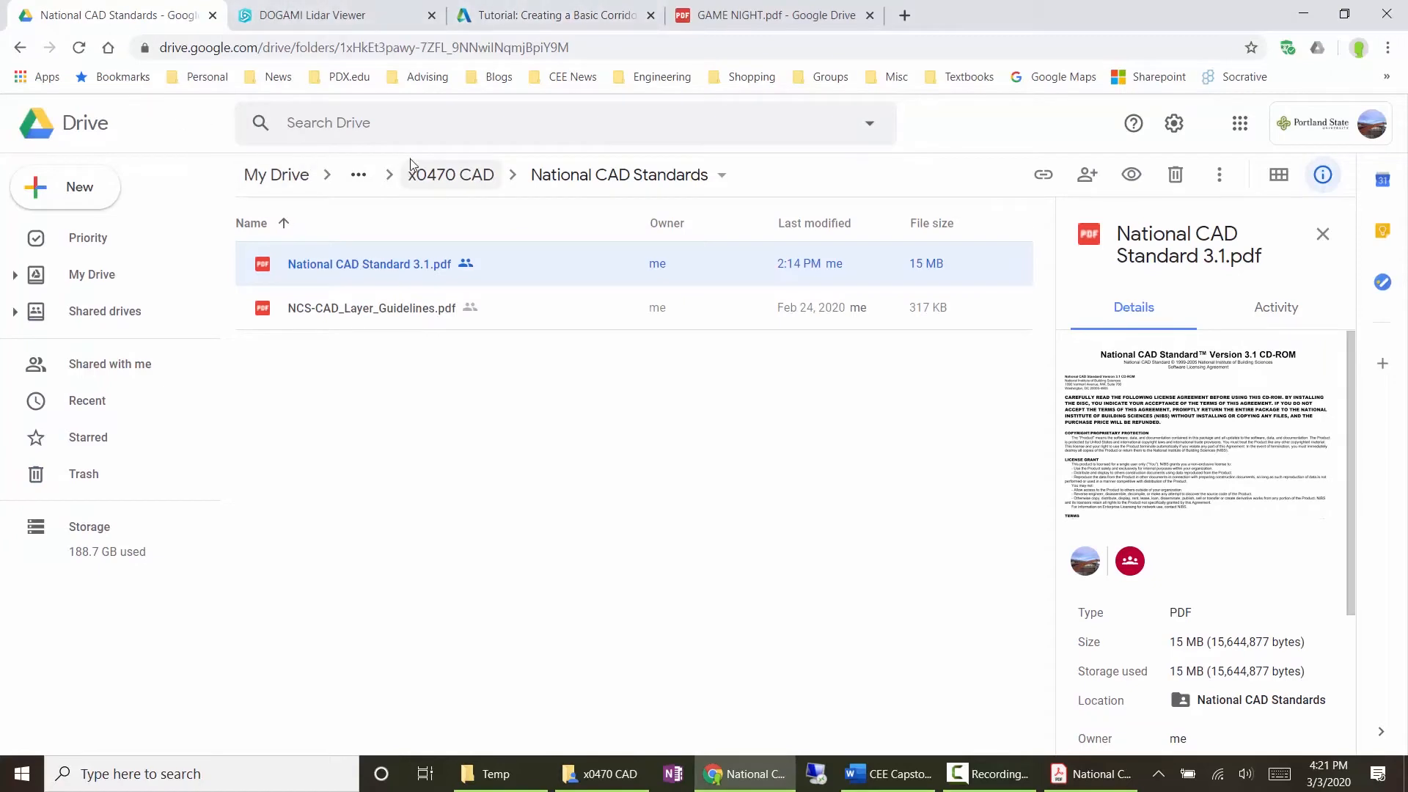
click(452, 174)
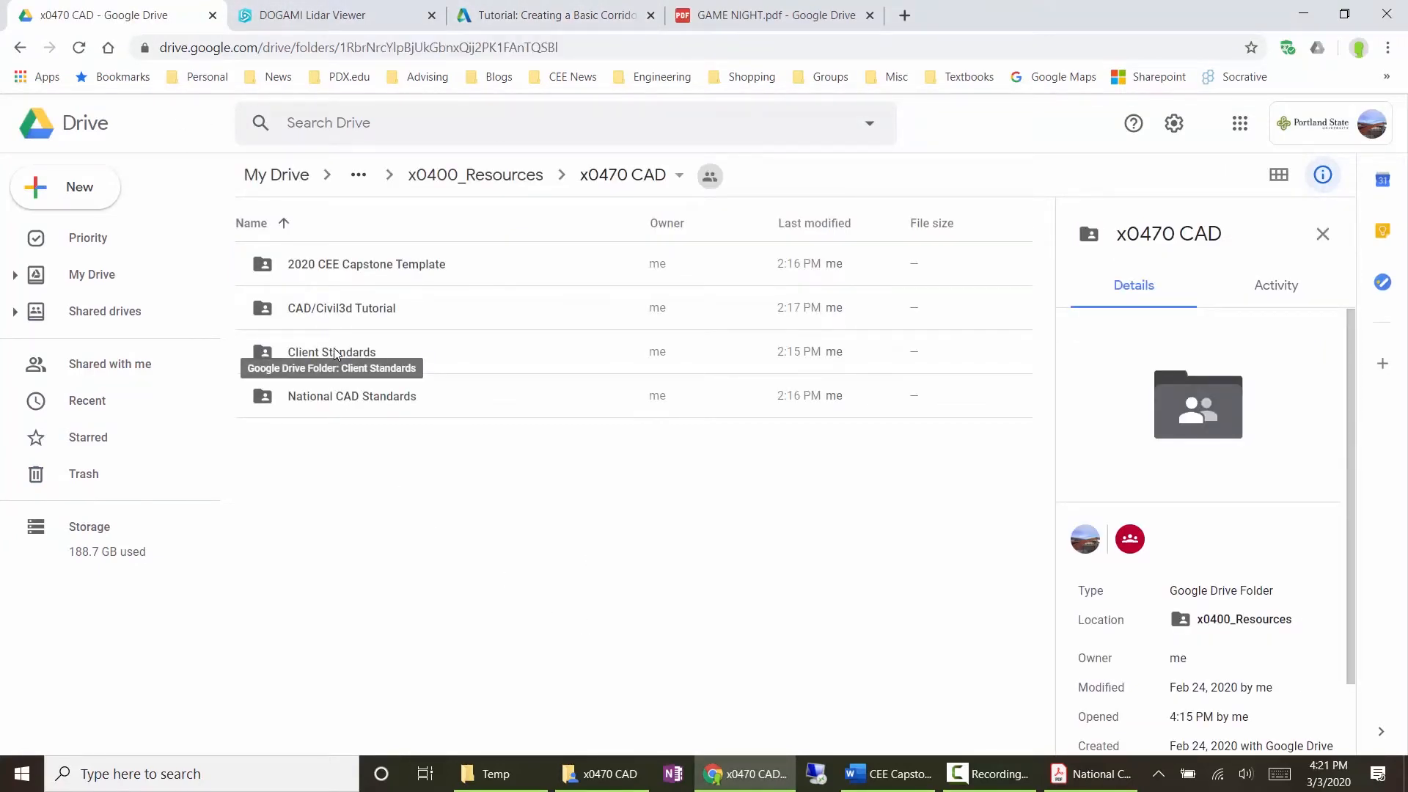
double_click(334, 354)
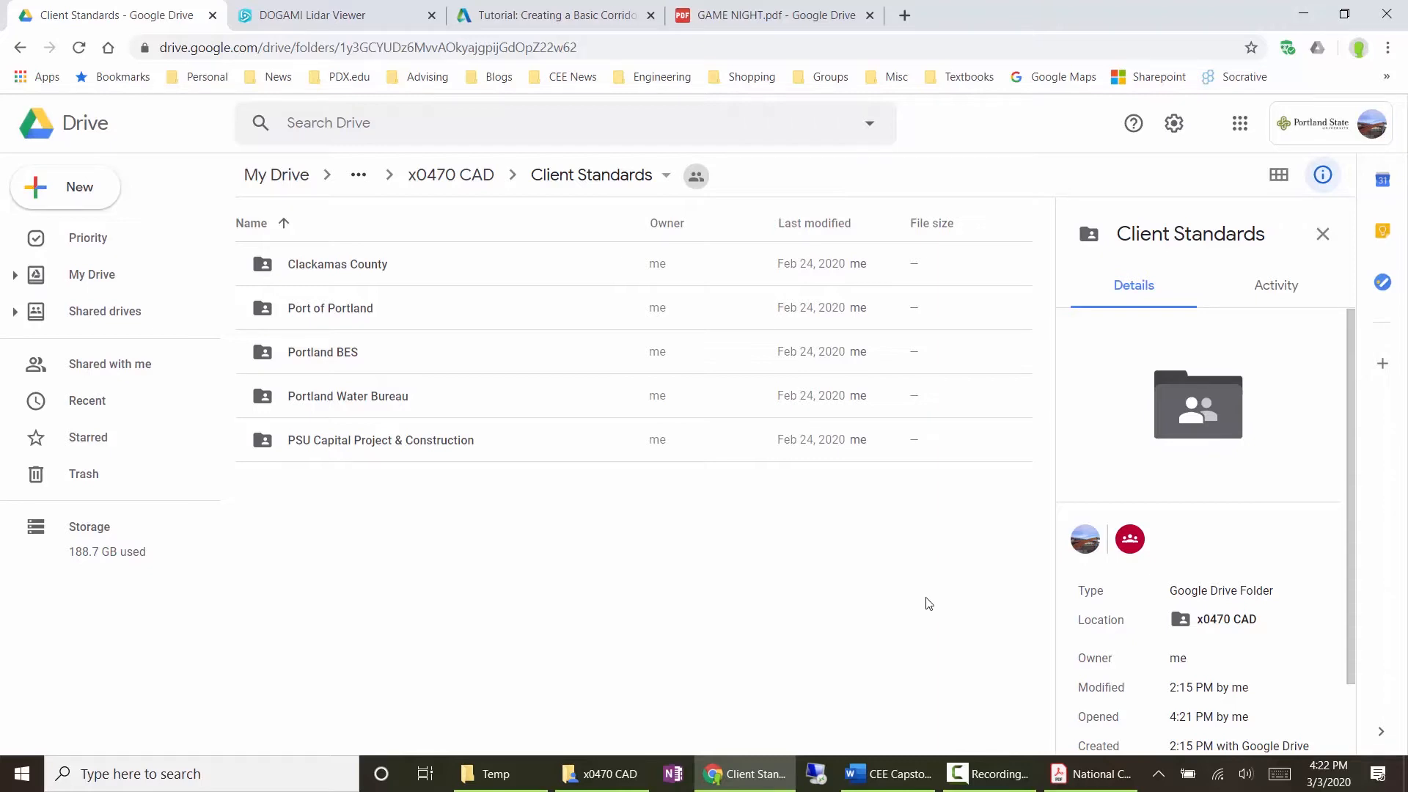
Step: Look inside the PSU Capital Project & Construction folder, then return to the x0470 CAD folder
double_click(389, 446)
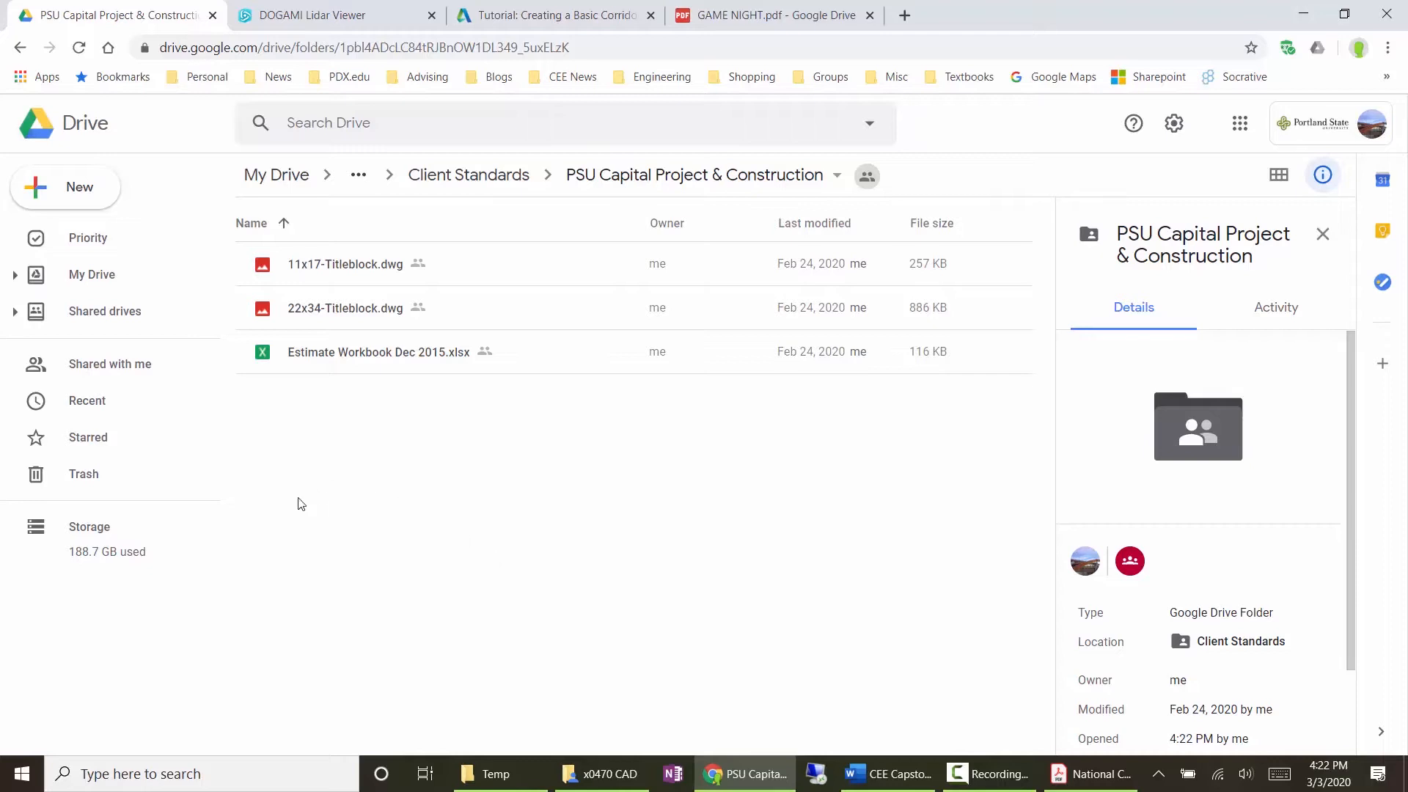
click(503, 180)
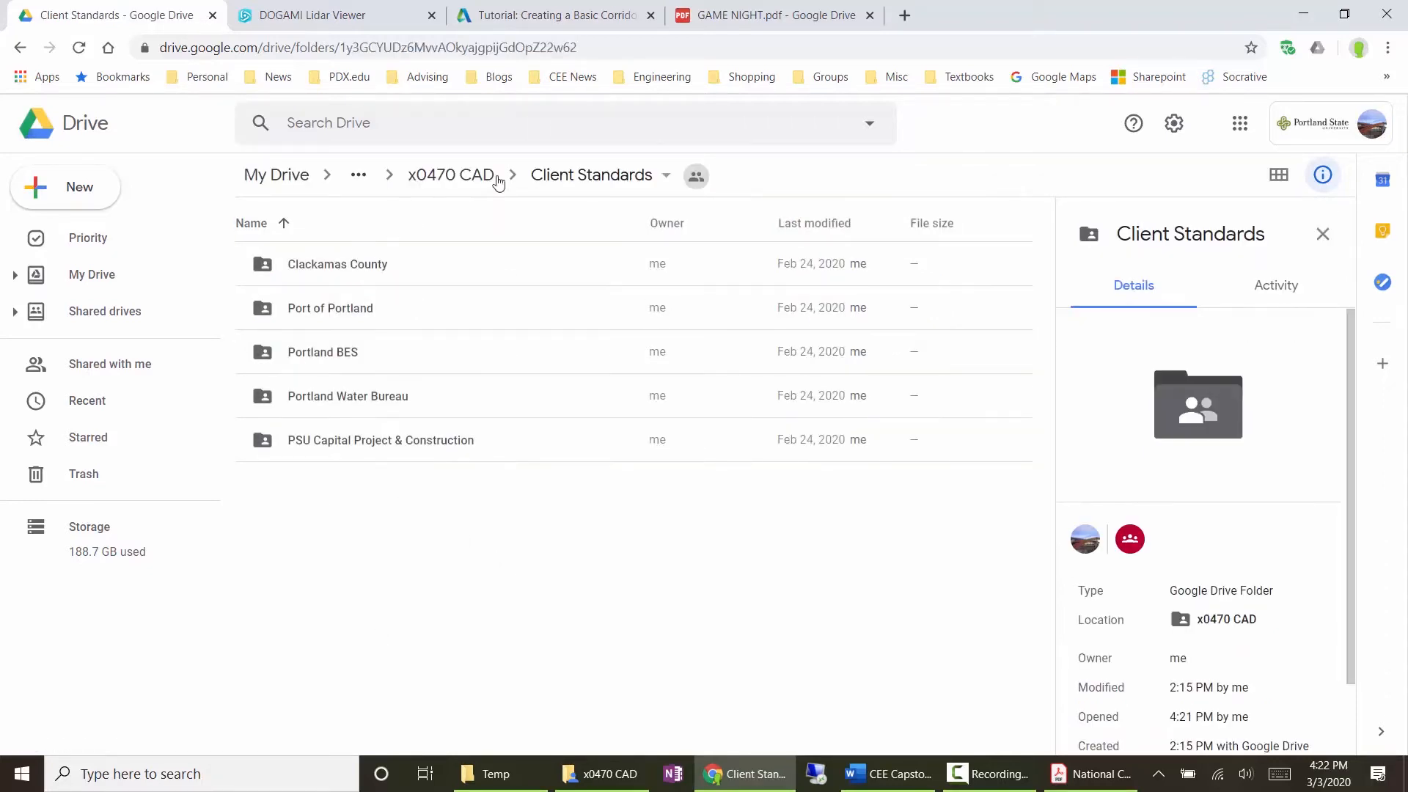
click(462, 179)
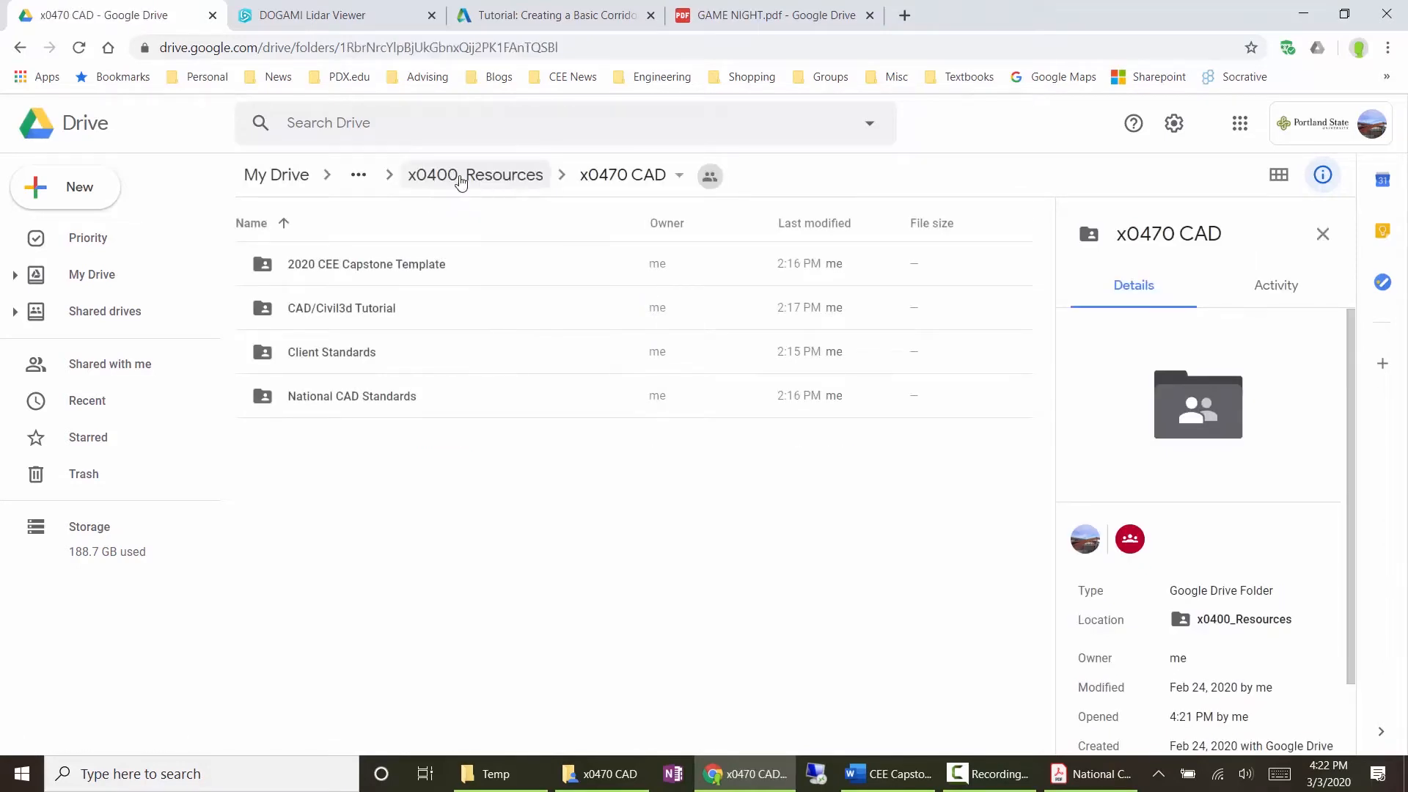
Step: Download the sheet template .dwt, Full Size (22x34).ctb and Half Size (11x17).ctb from the 2020 CEE Capstone Template folder
click(431, 268)
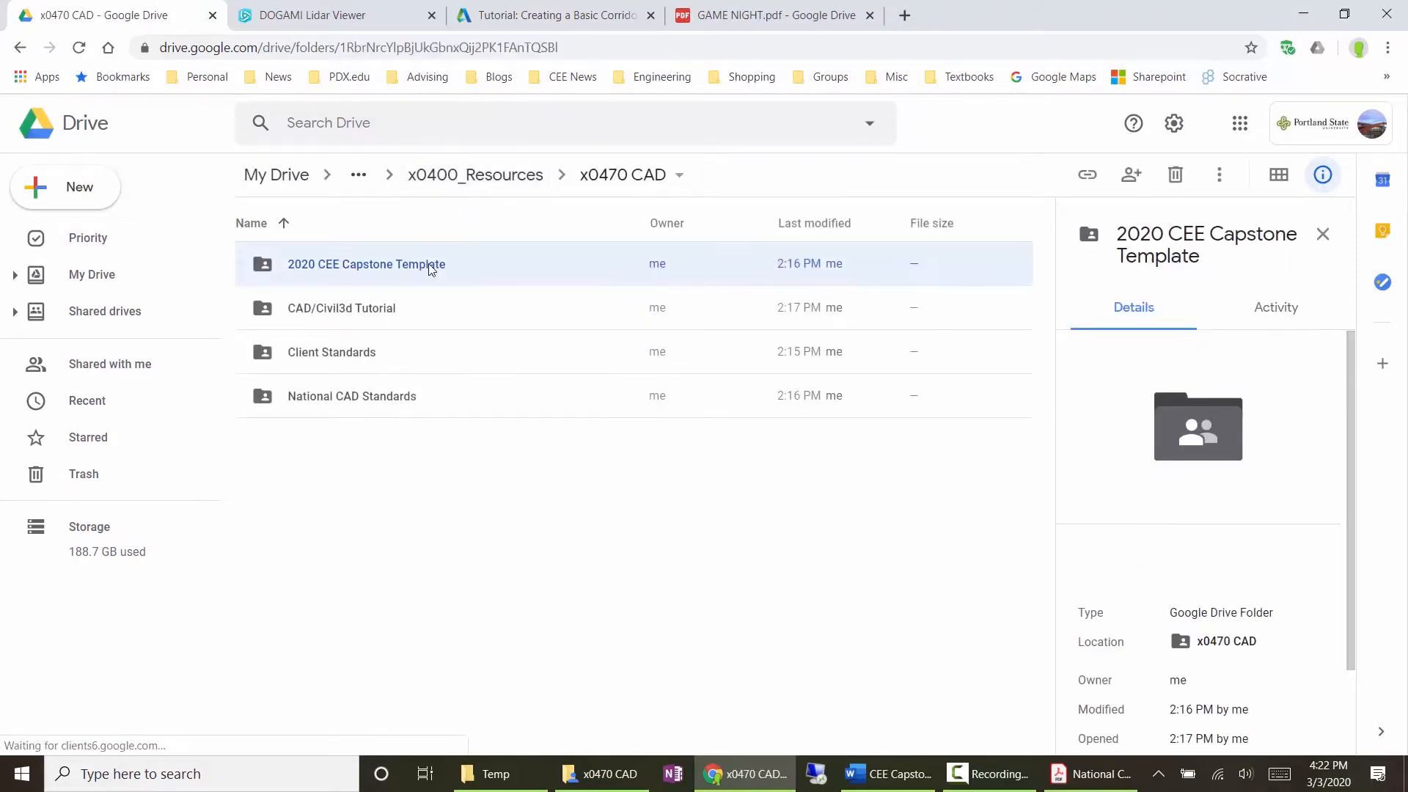
double_click(431, 268)
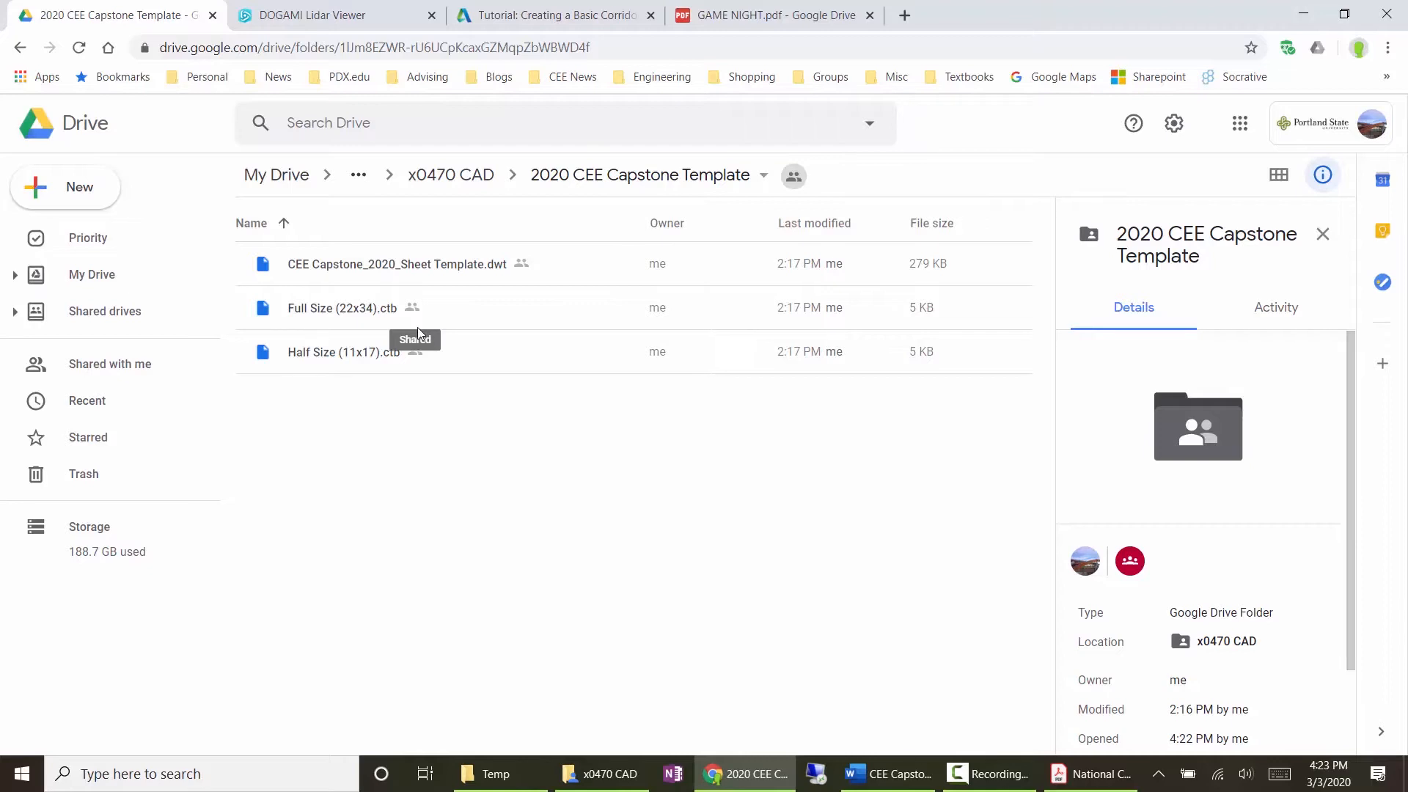
right_click(481, 277)
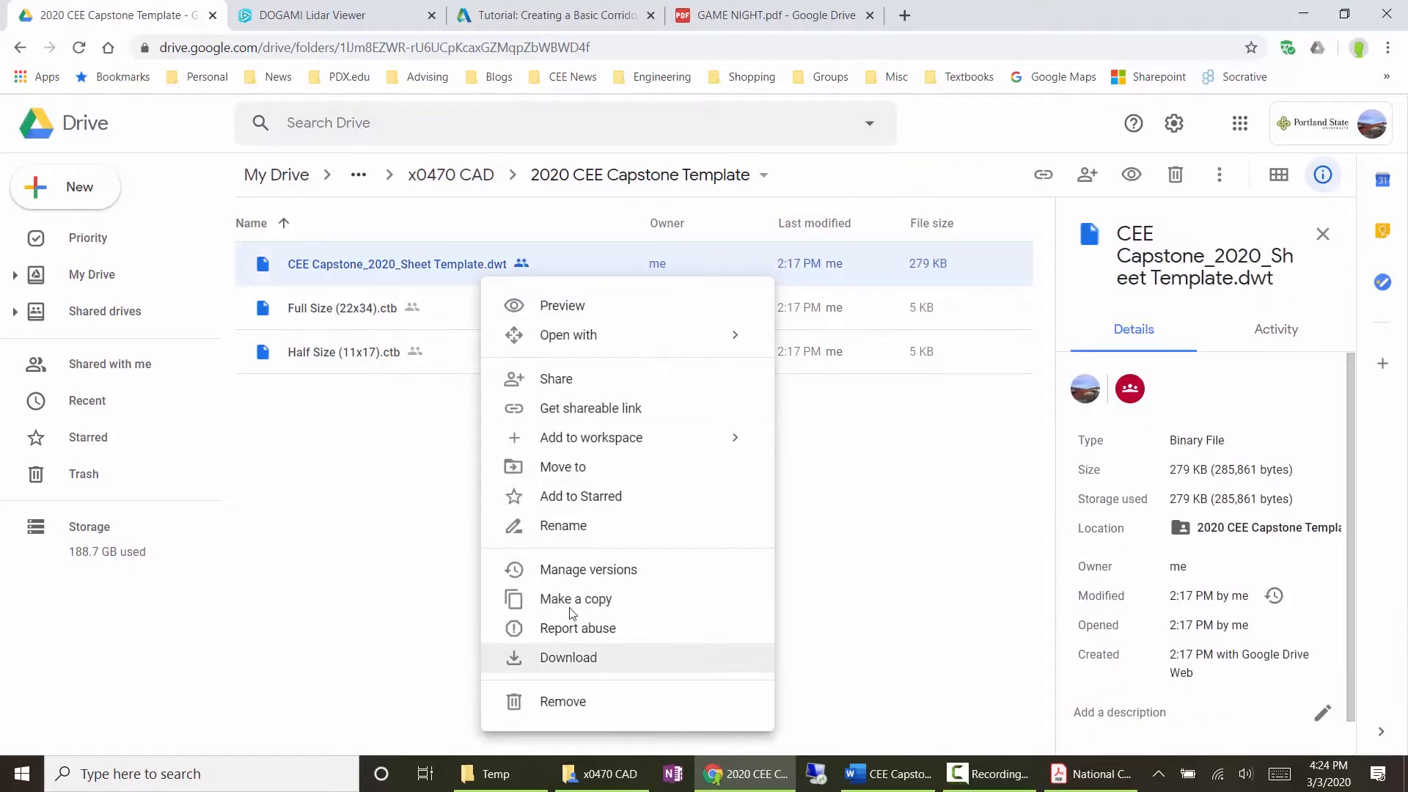
click(607, 660)
click(440, 303)
right_click(440, 303)
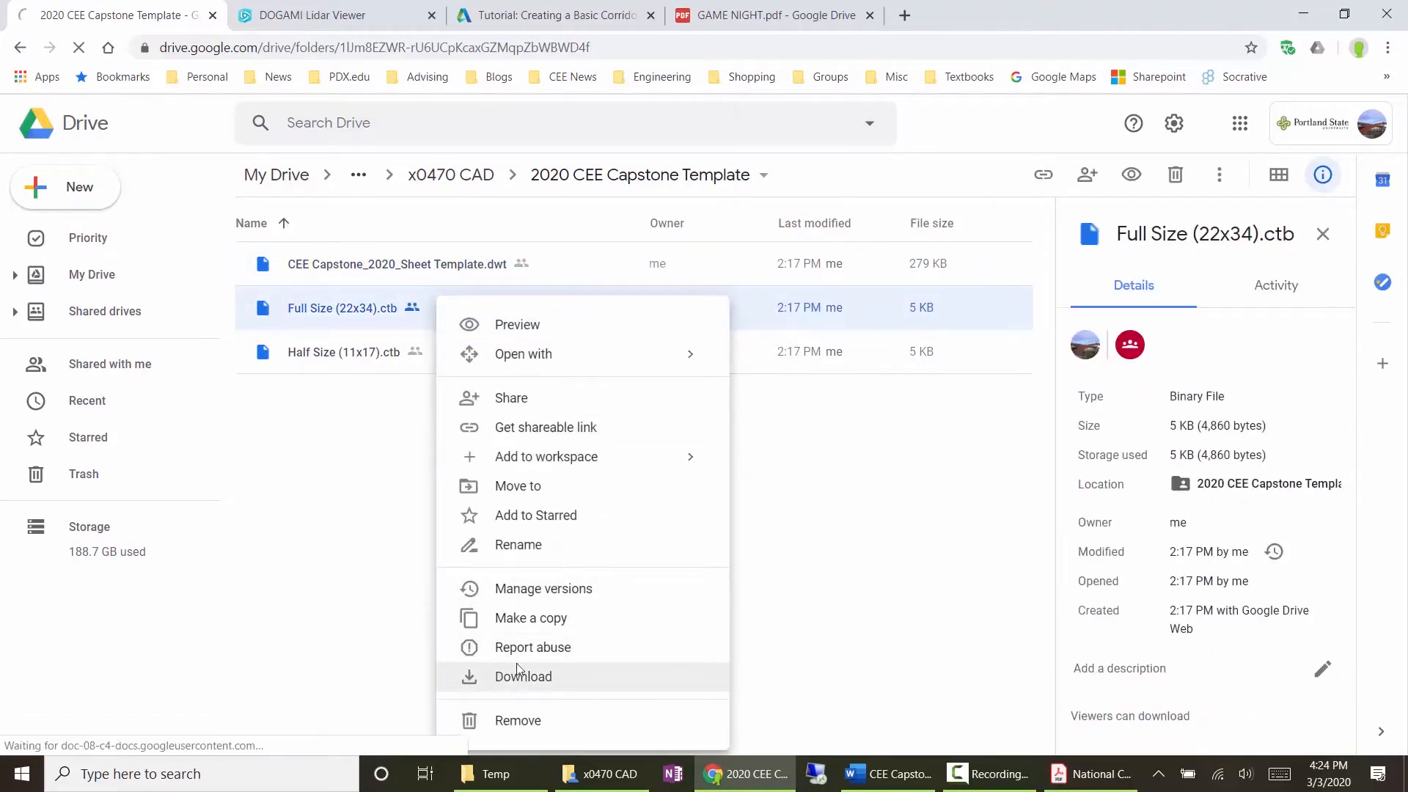
click(520, 676)
right_click(463, 346)
click(539, 635)
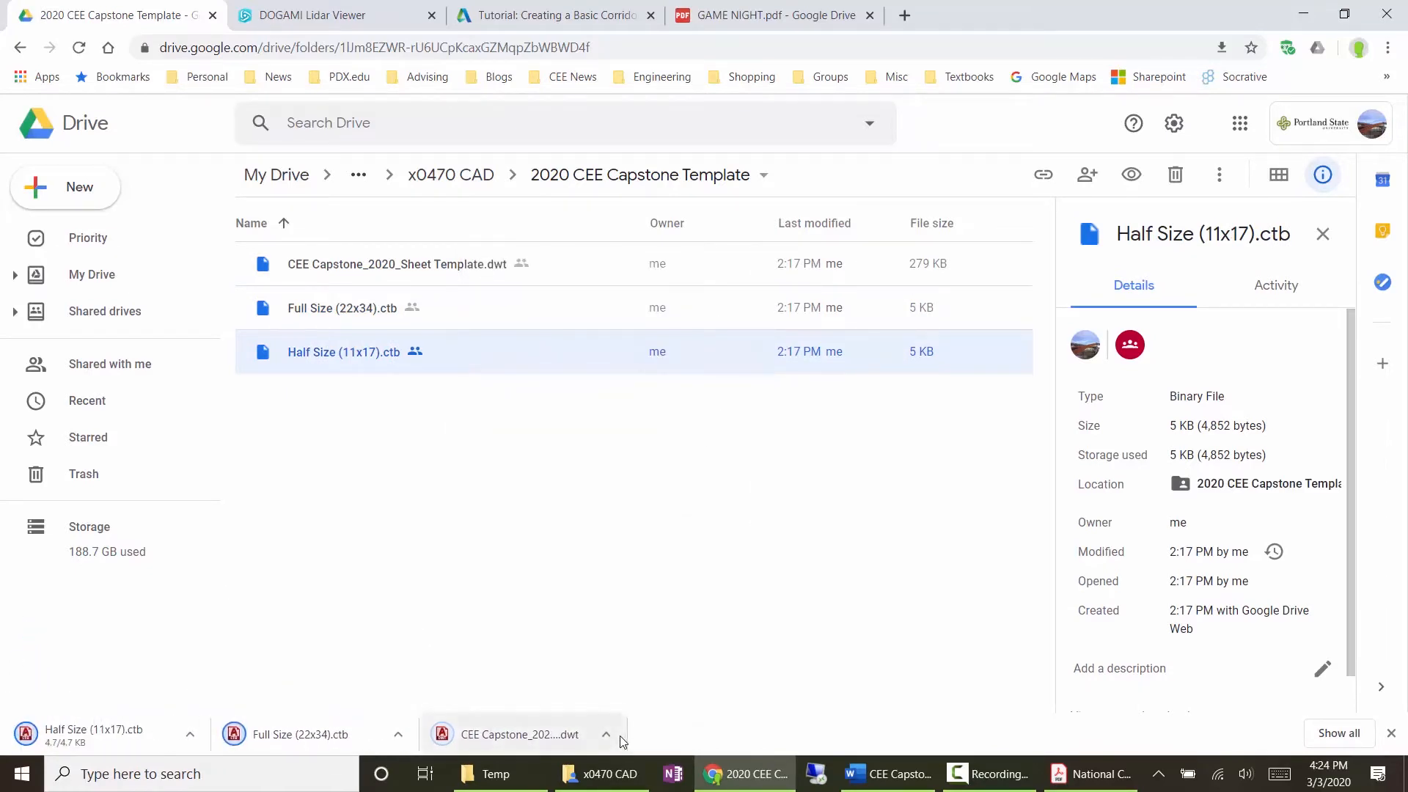
Step: Show the three downloaded template files in File Explorer and paste them into a new folder on the Desktop
click(607, 735)
click(639, 671)
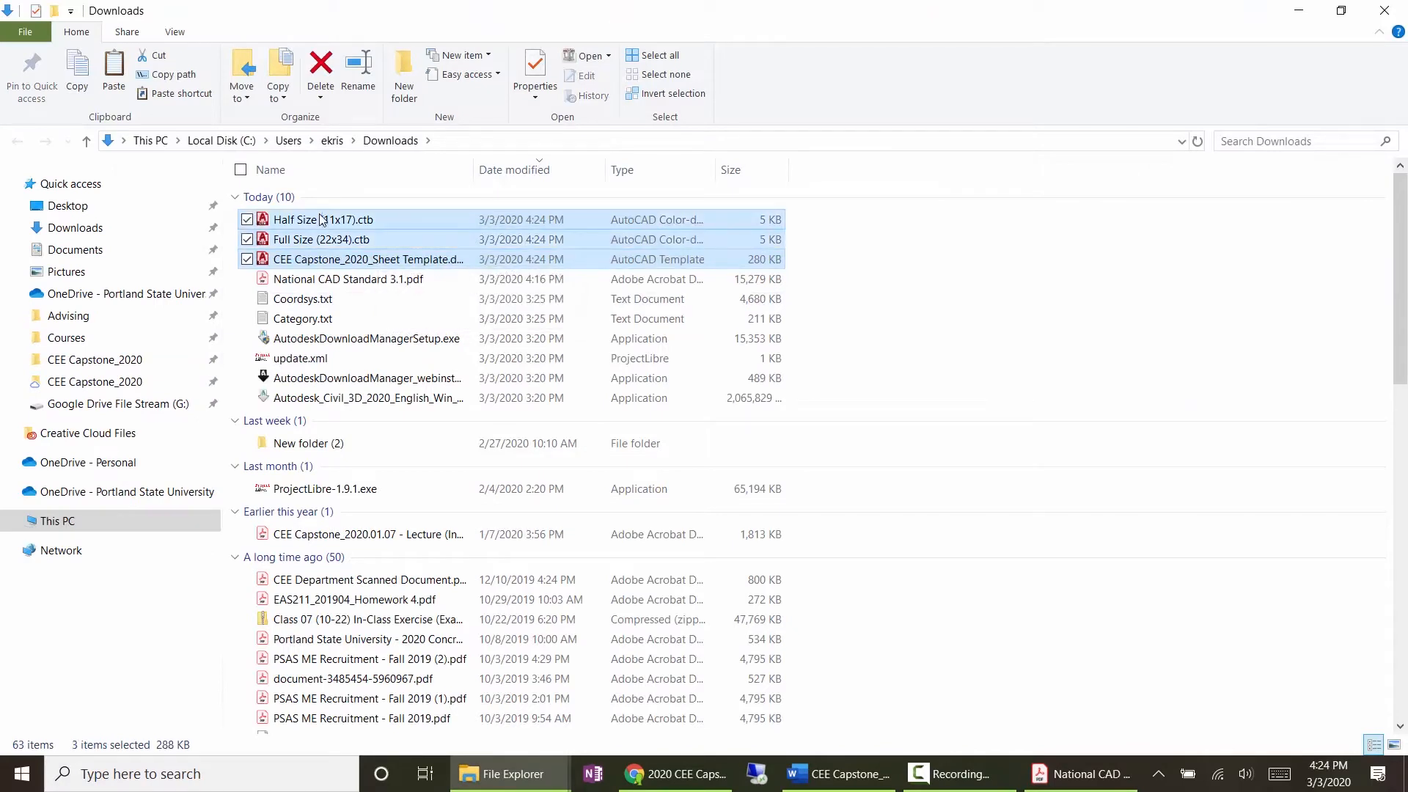
click(86, 208)
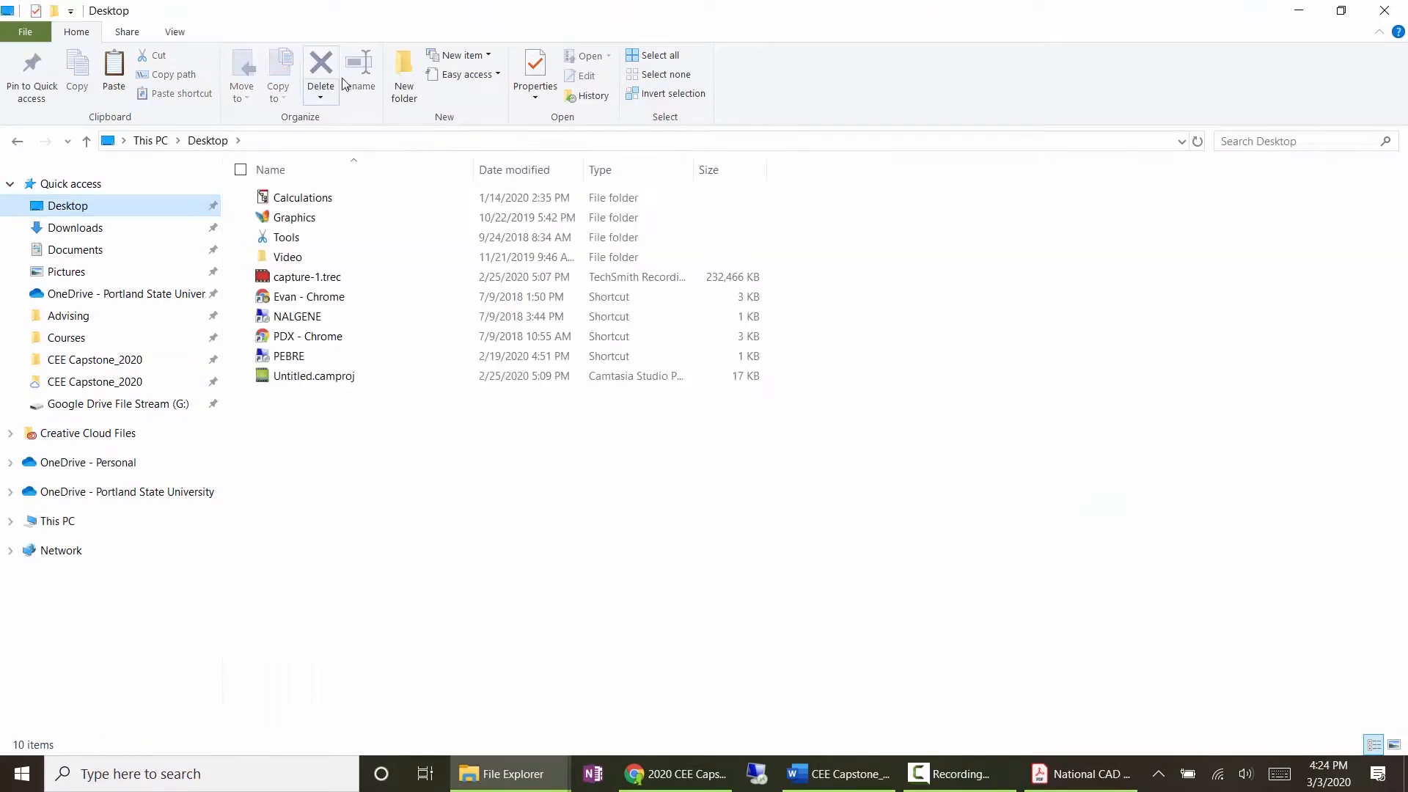
click(405, 73)
click(421, 521)
double_click(308, 395)
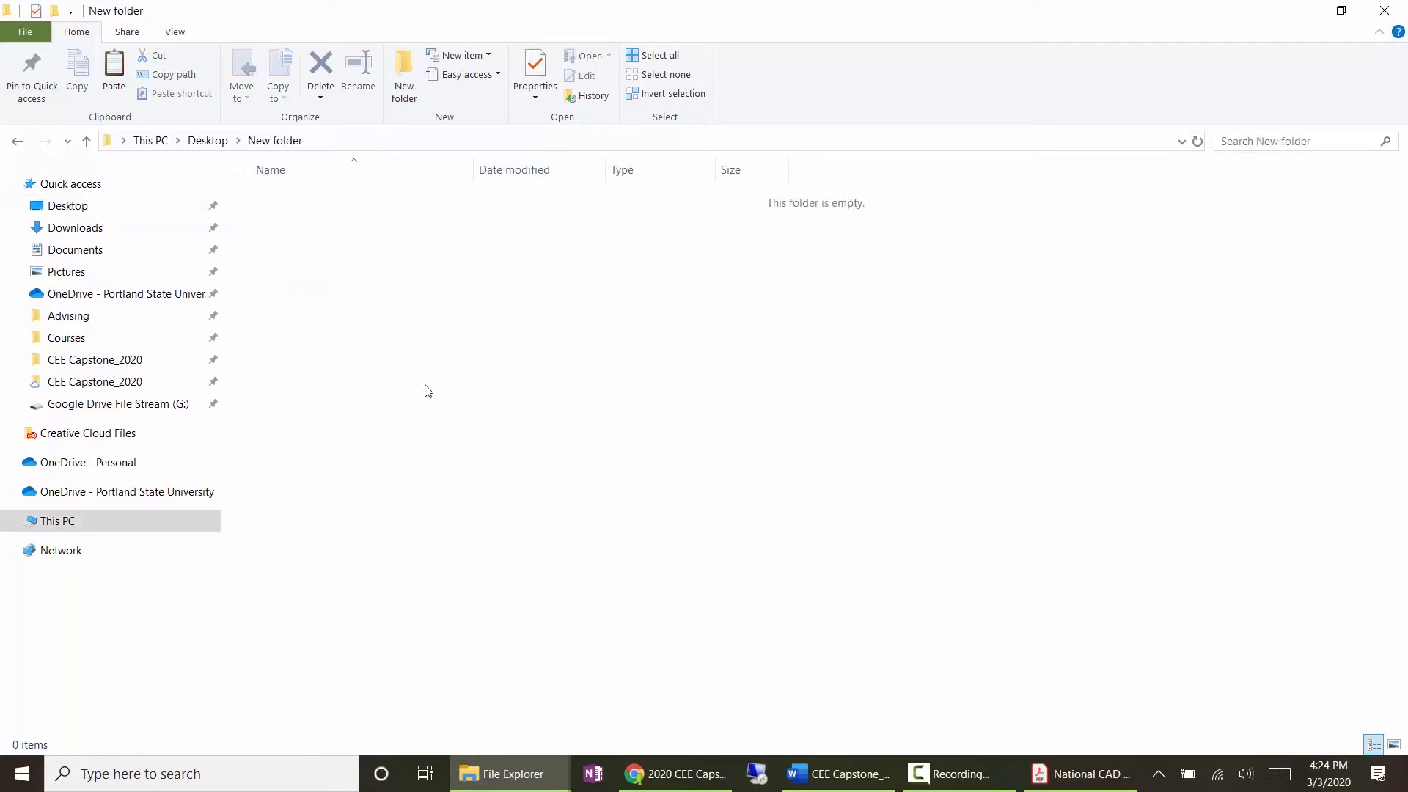
key(ctrl+v)
click(523, 354)
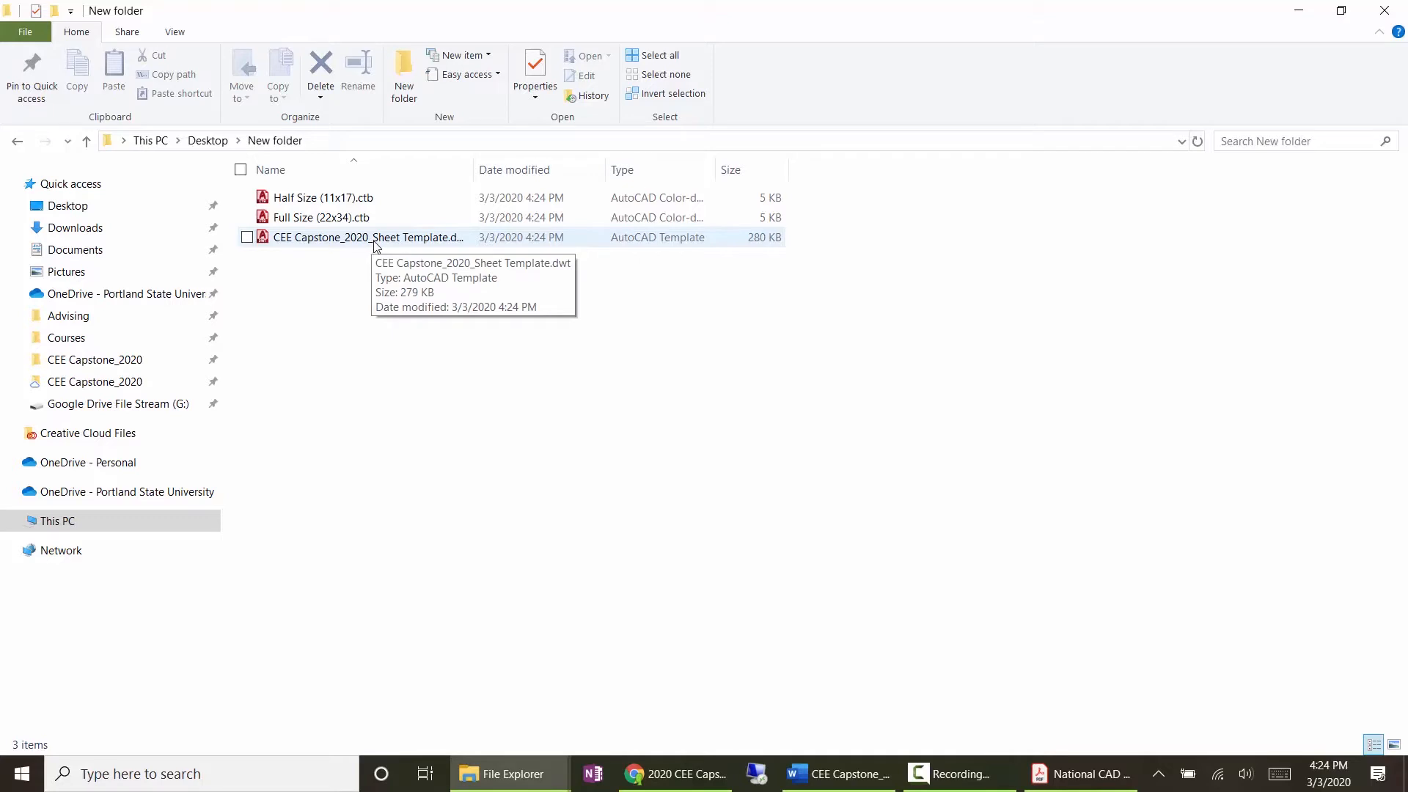
Step: Open CEE Capstone_2020_Sheet Template.dwt from the new folder and launch AutoCAD 2020 - English
double_click(474, 167)
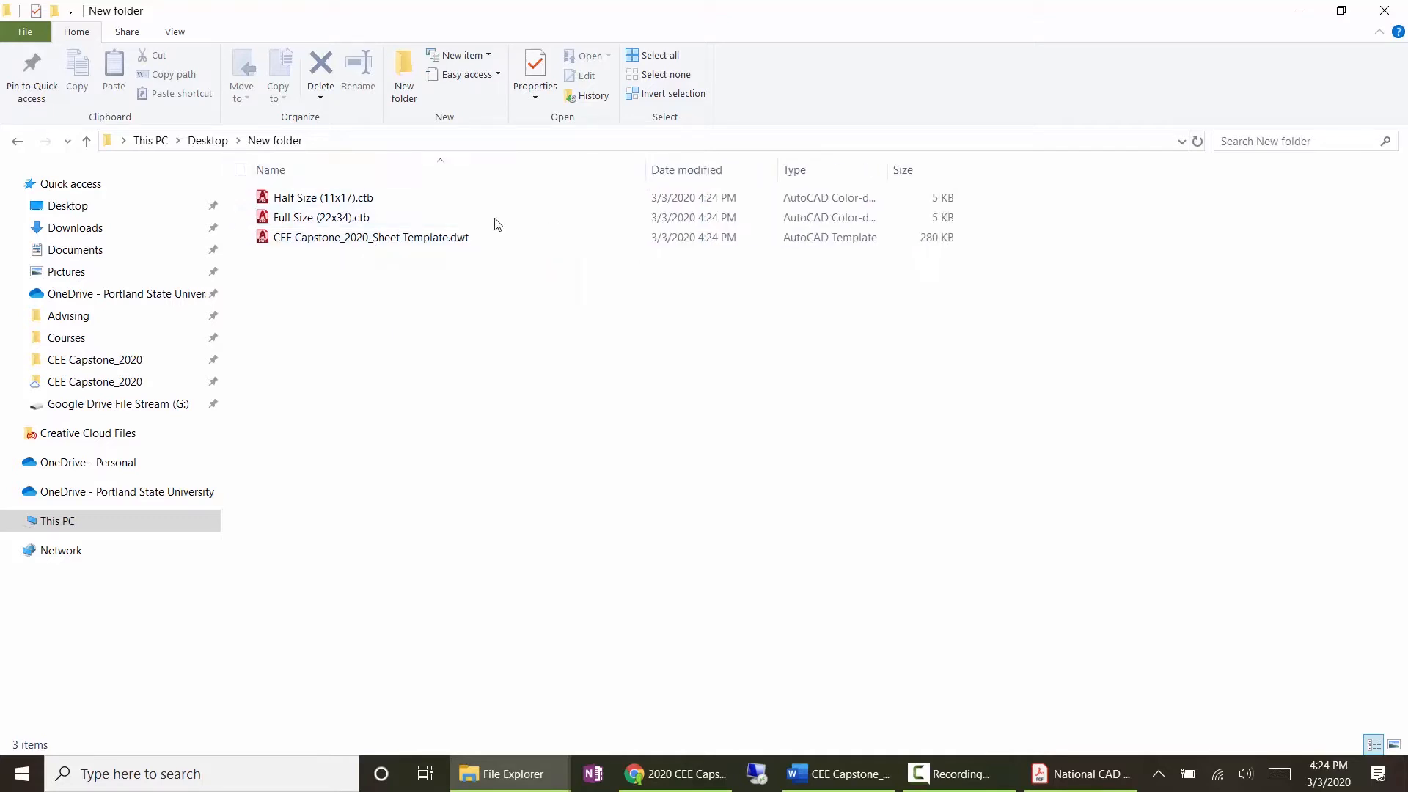
double_click(454, 242)
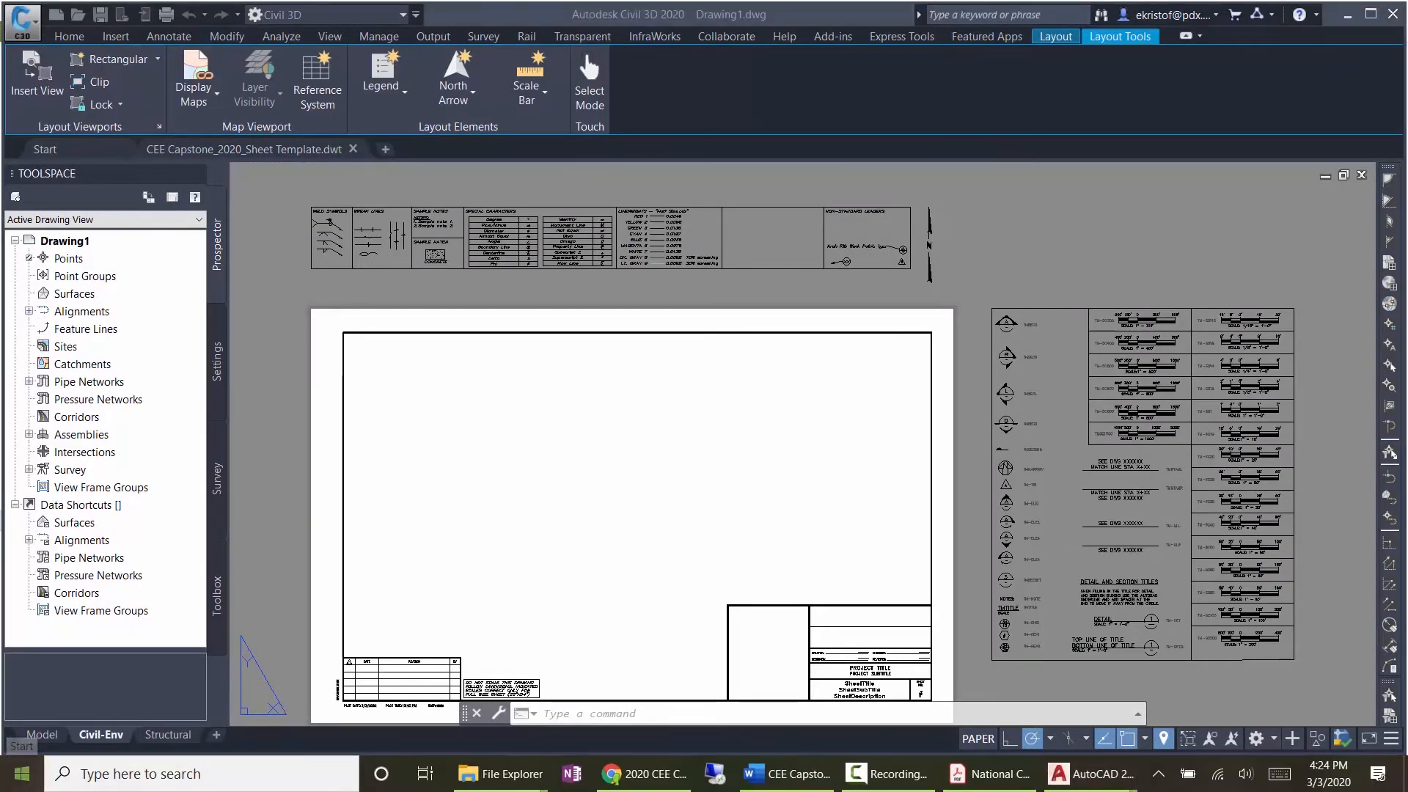
click(22, 774)
text(auto)
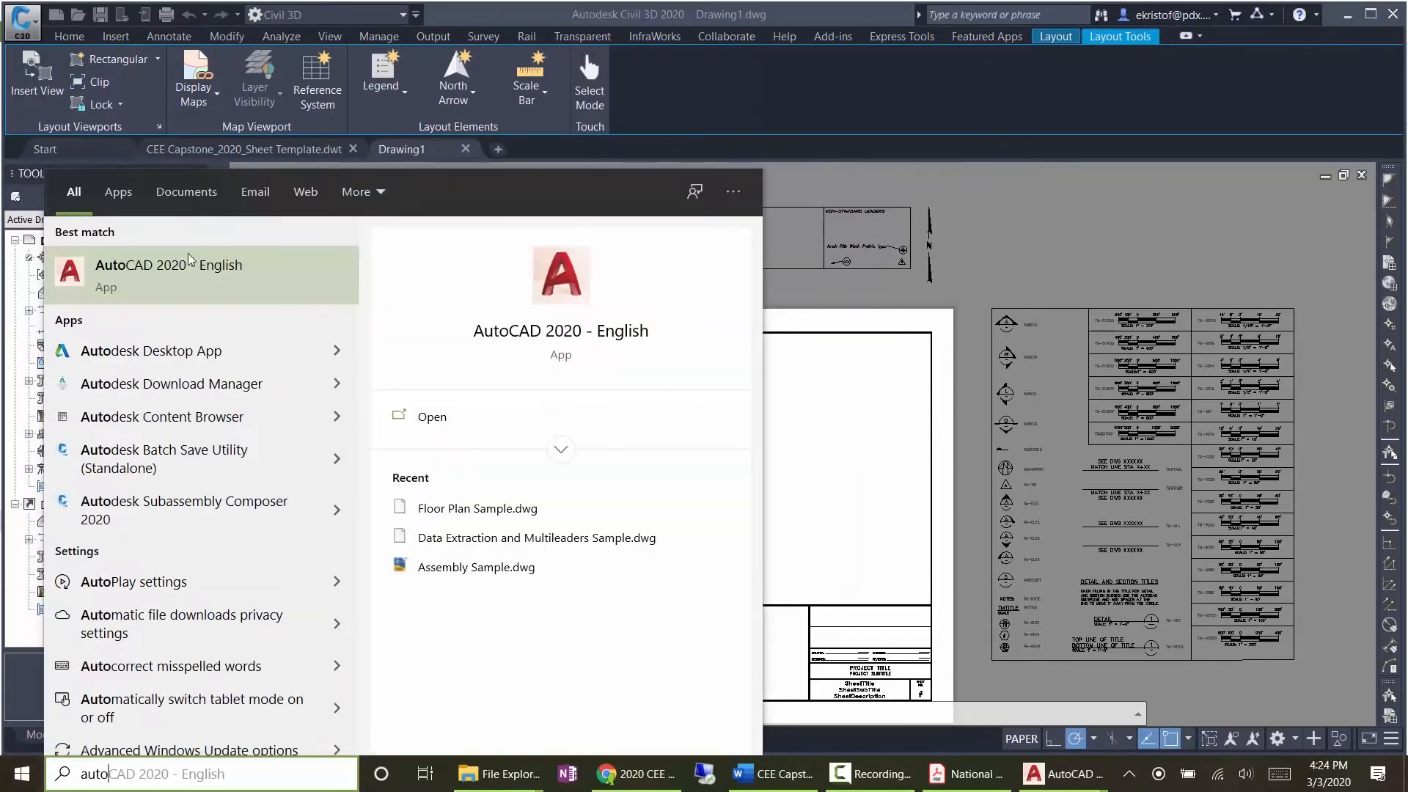
click(185, 281)
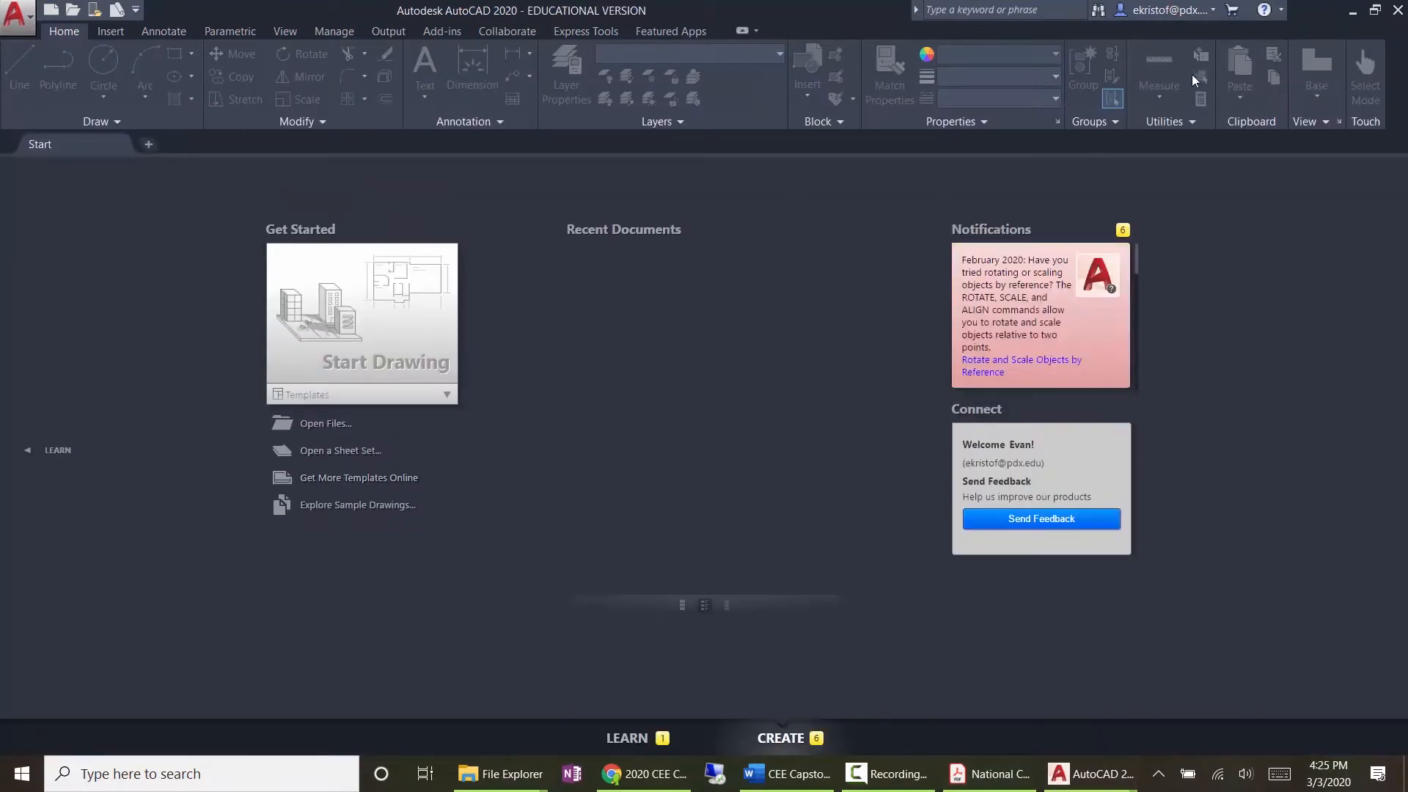
Step: Start opening an existing drawing and browse to New folder on the Desktop
click(13, 15)
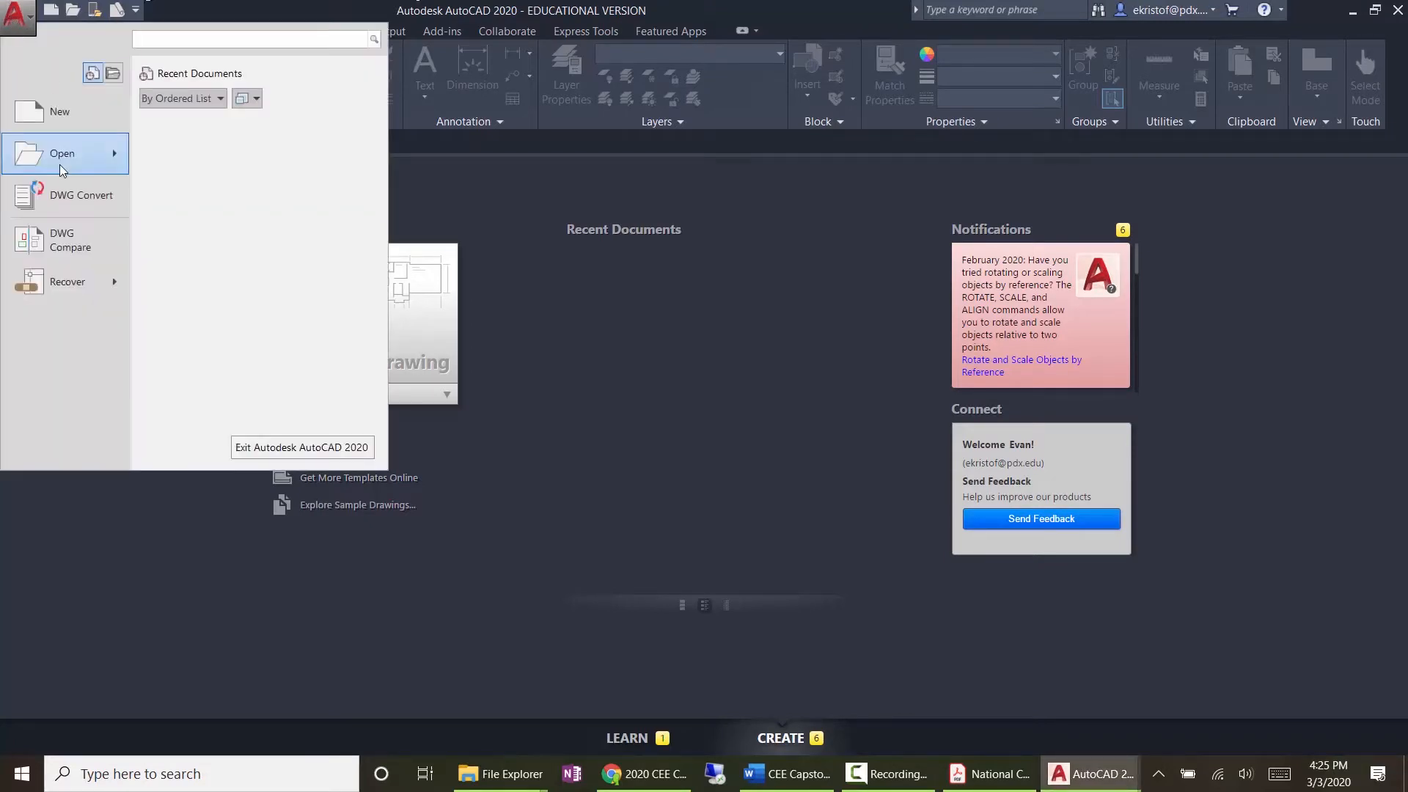
mouse_move(58, 162)
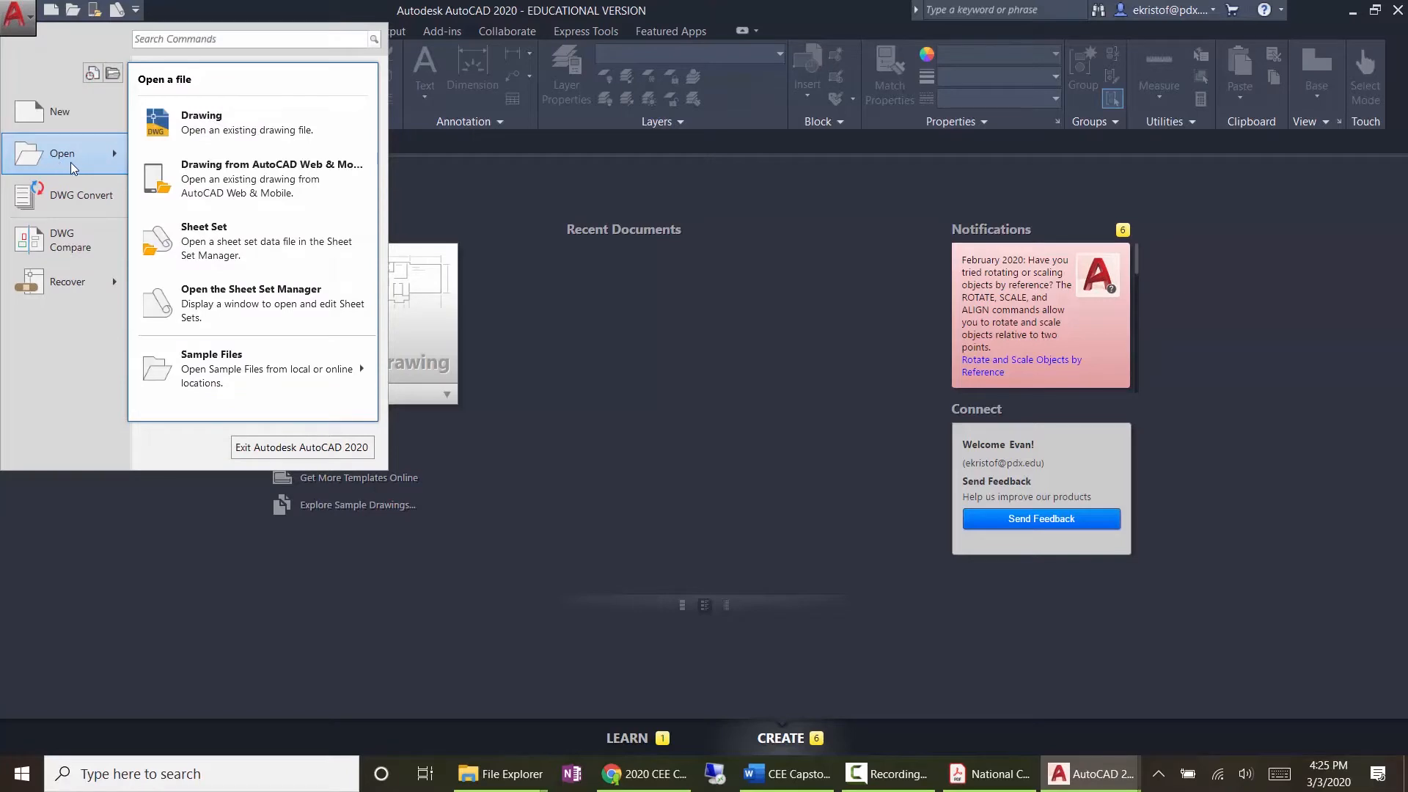
click(284, 123)
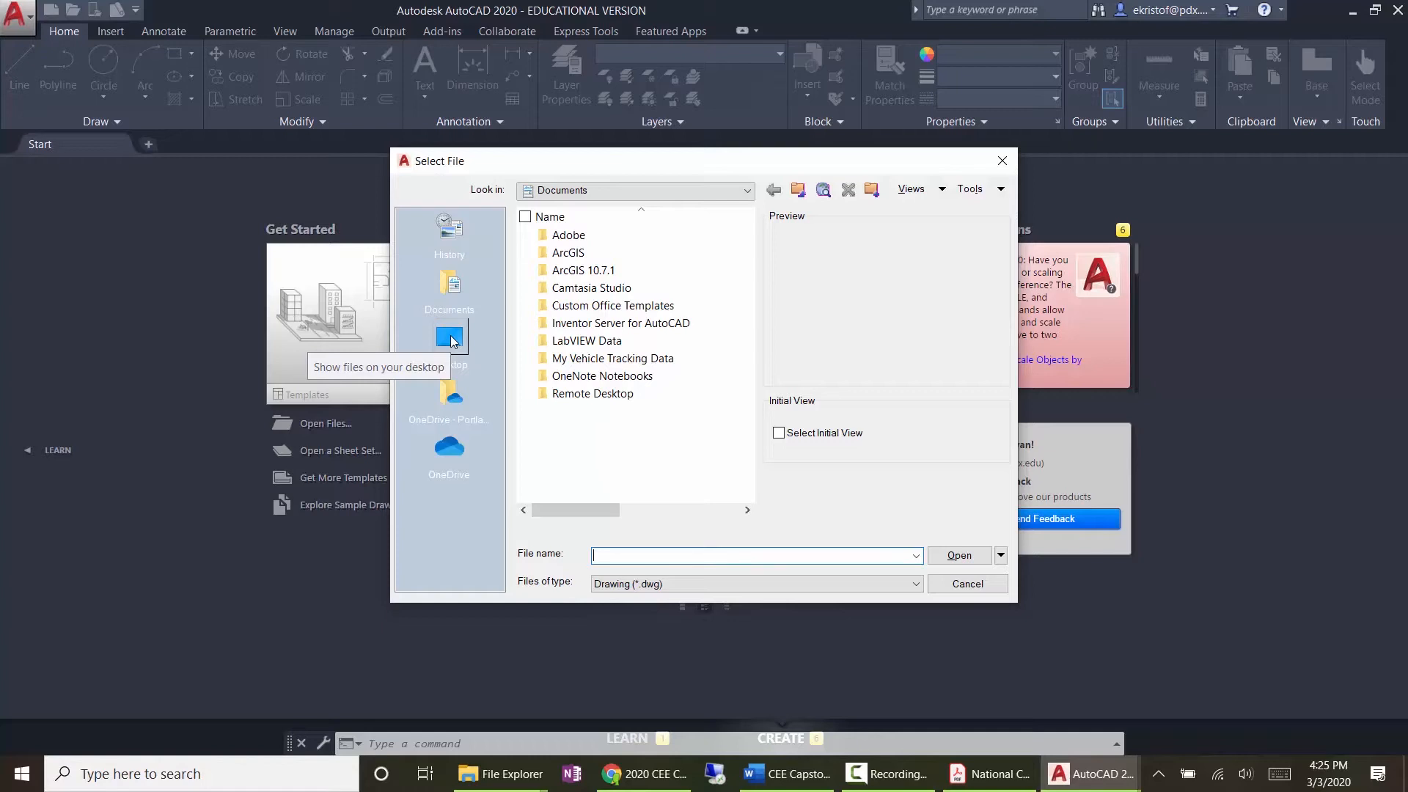
click(450, 339)
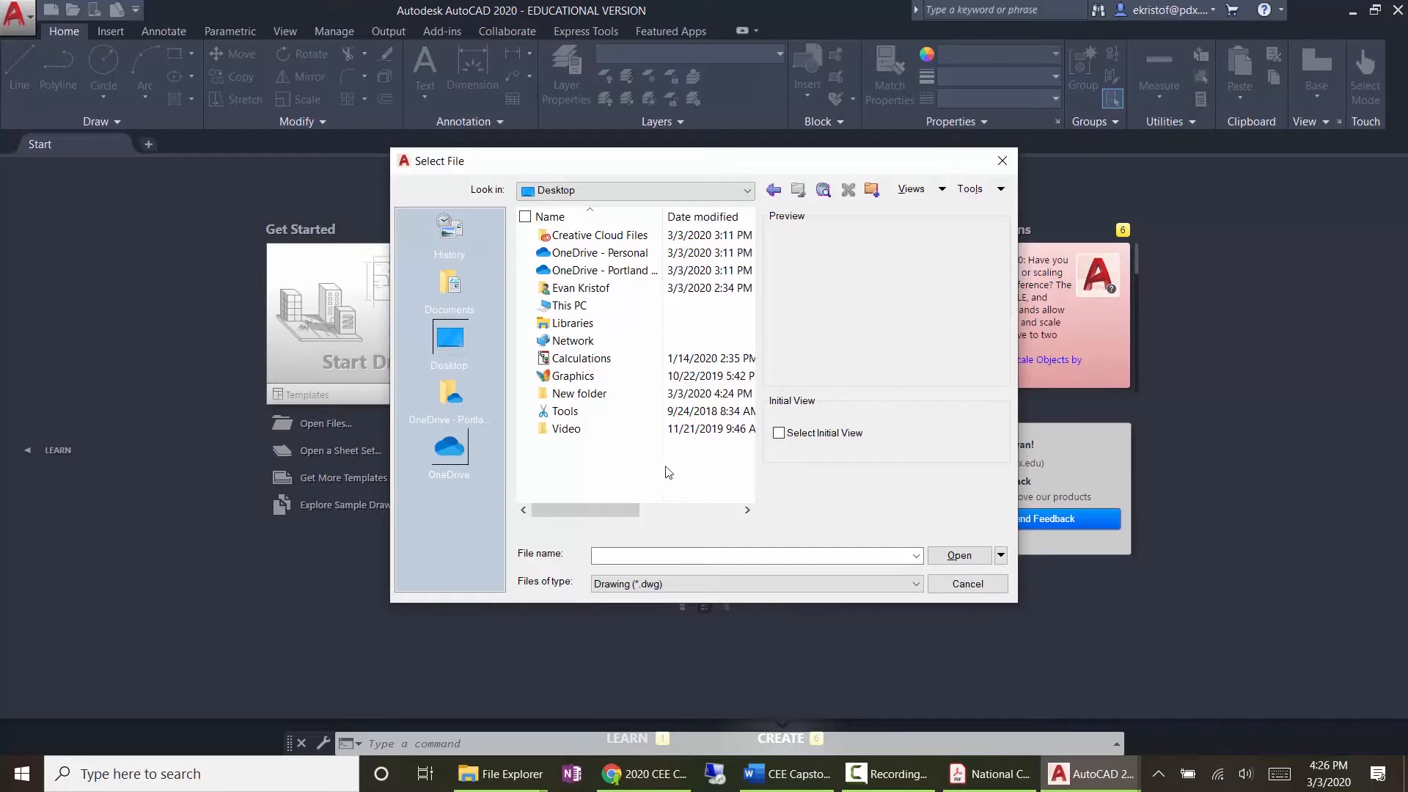
double_click(580, 394)
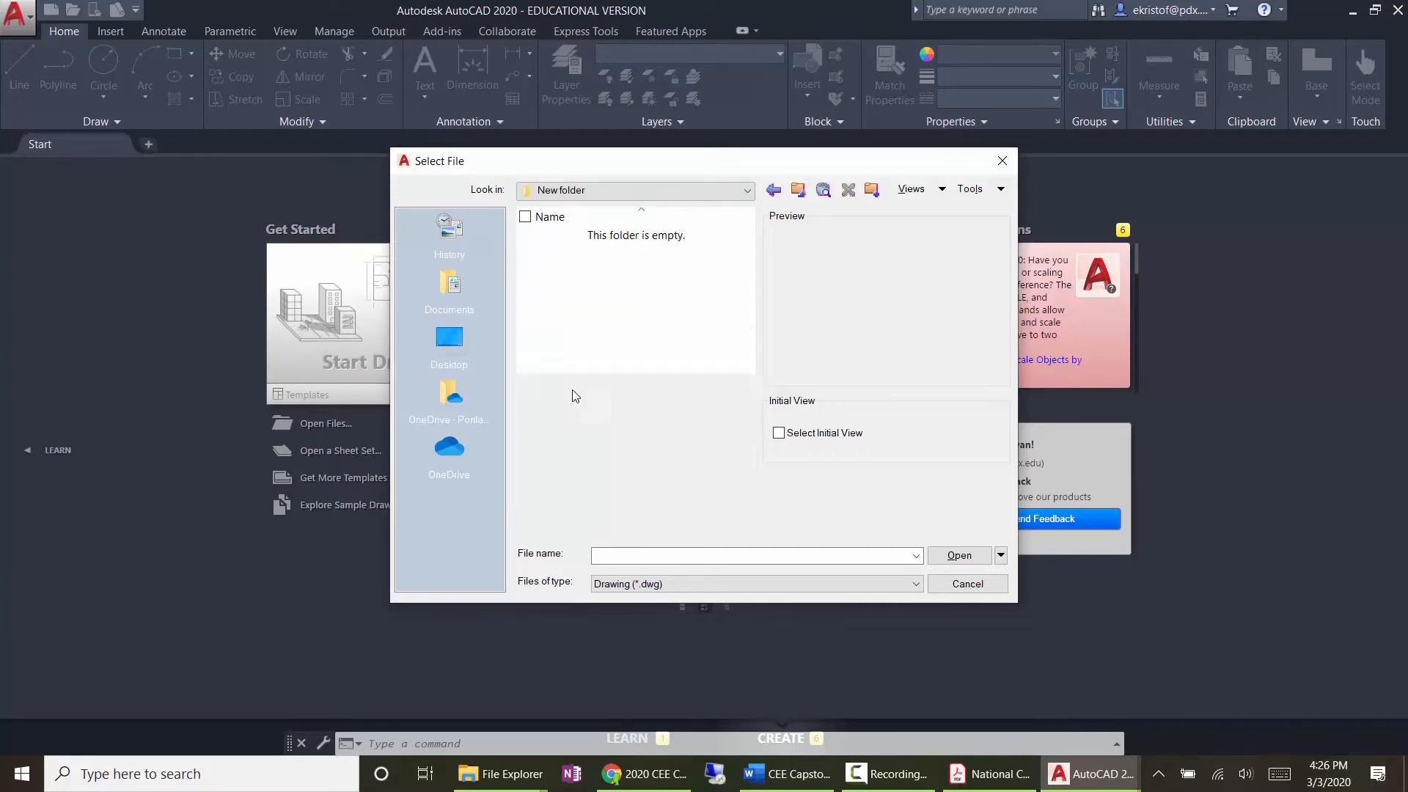
Step: Filter the file list to Drawing Template (*.dwt) and open CEE Capstone_2020_Sheet Template.dwt from New folder on the Desktop
click(695, 585)
click(695, 635)
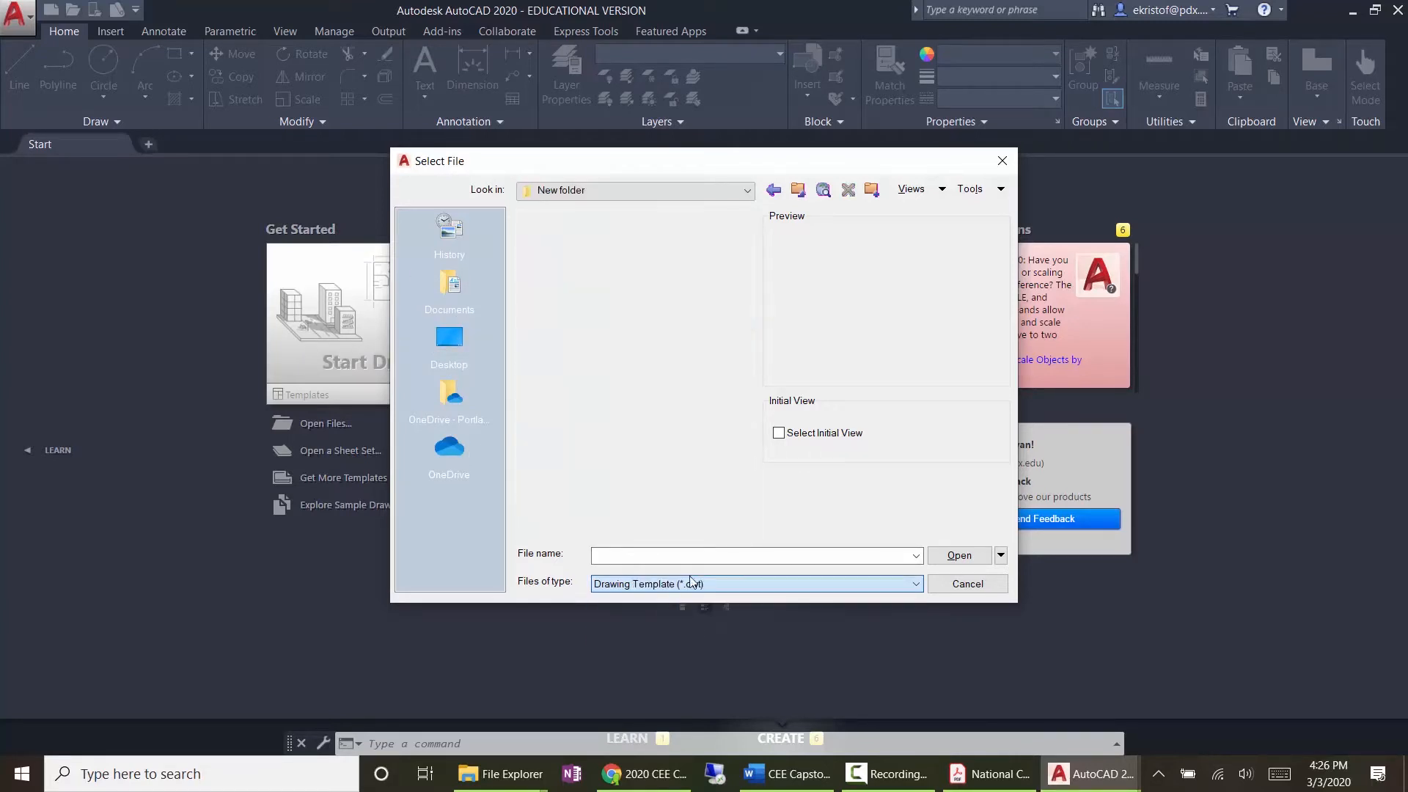
click(449, 341)
double_click(587, 394)
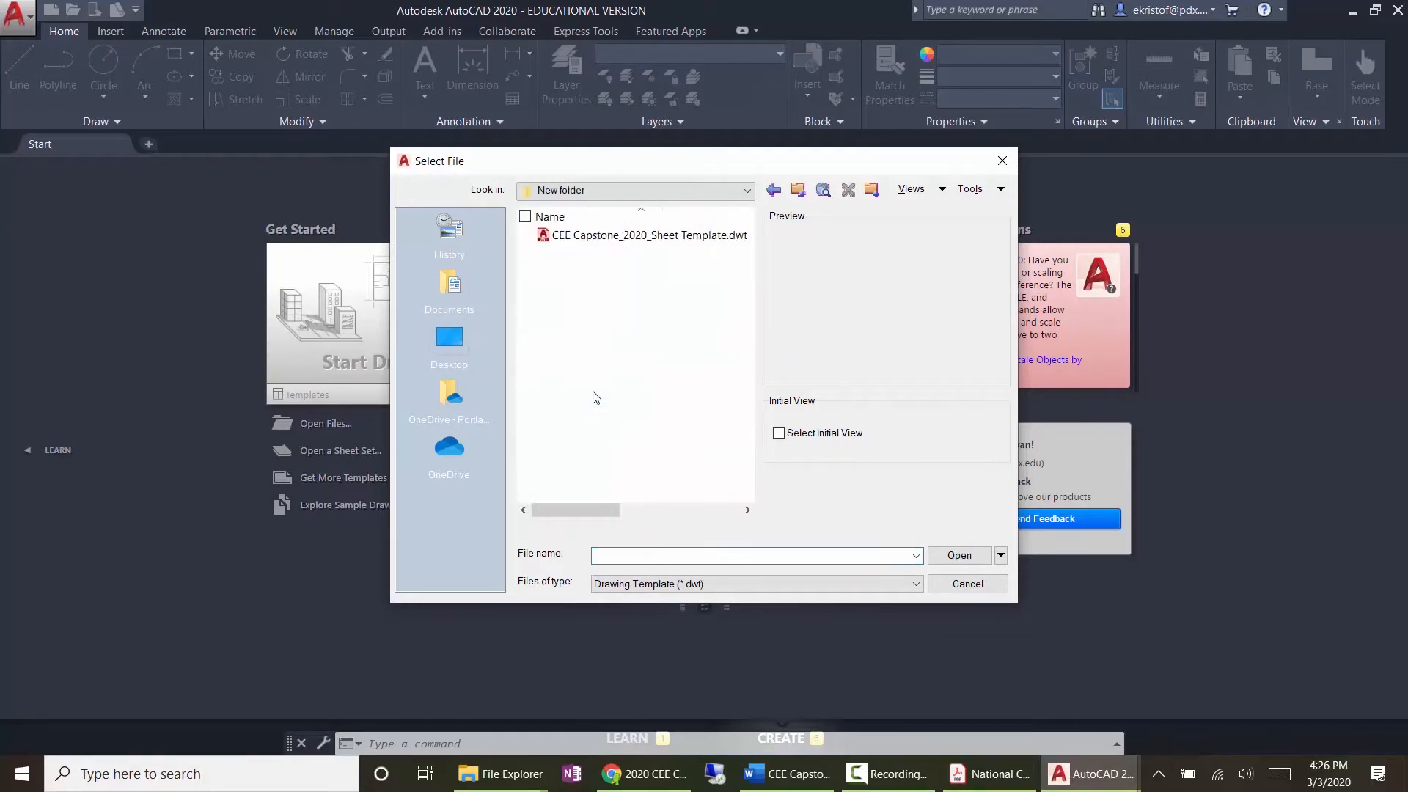
double_click(561, 236)
click(754, 442)
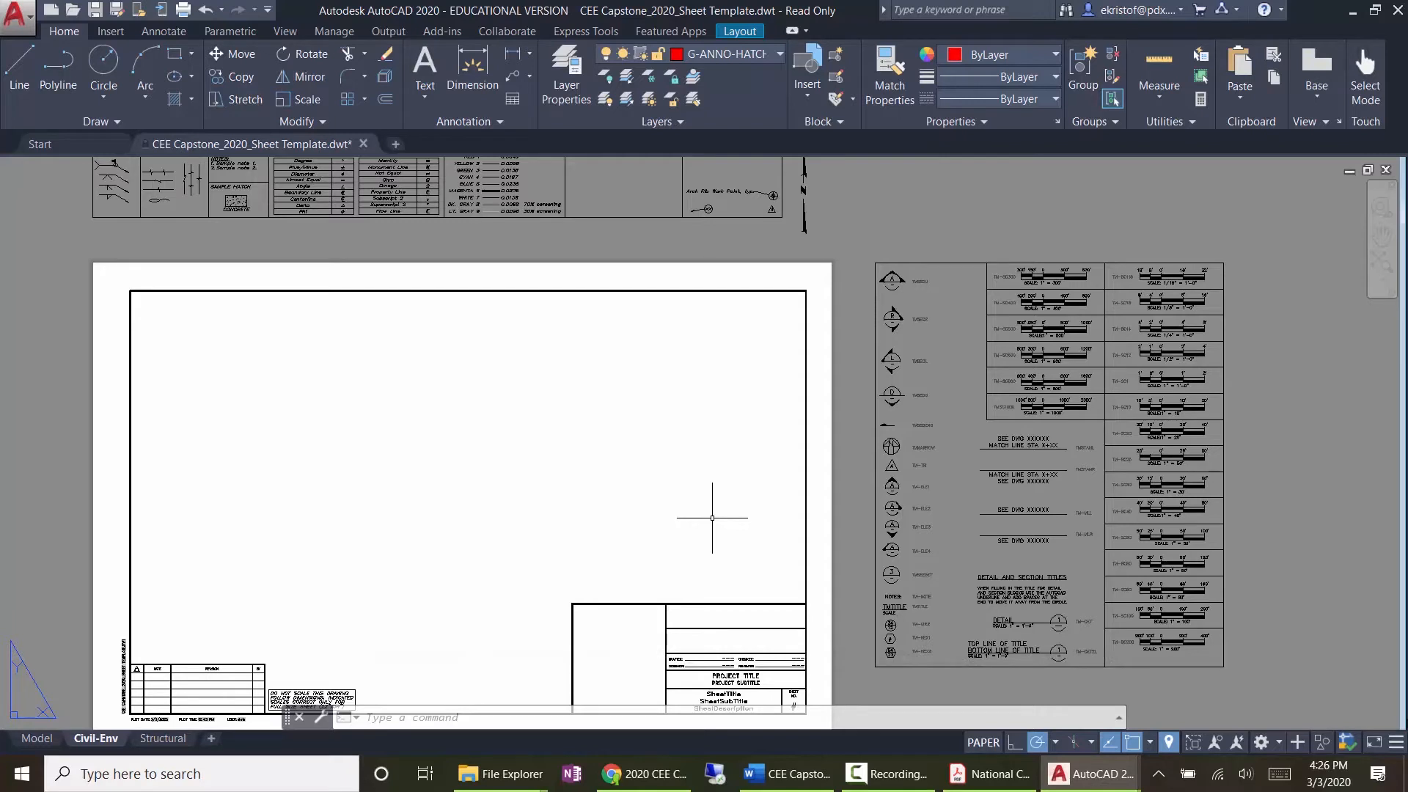
Step: Compare the sheet borders and title blocks of the Civil-Env and Structural layouts
middle_drag(789, 506, 858, 477)
scroll(859, 477, down, 2)
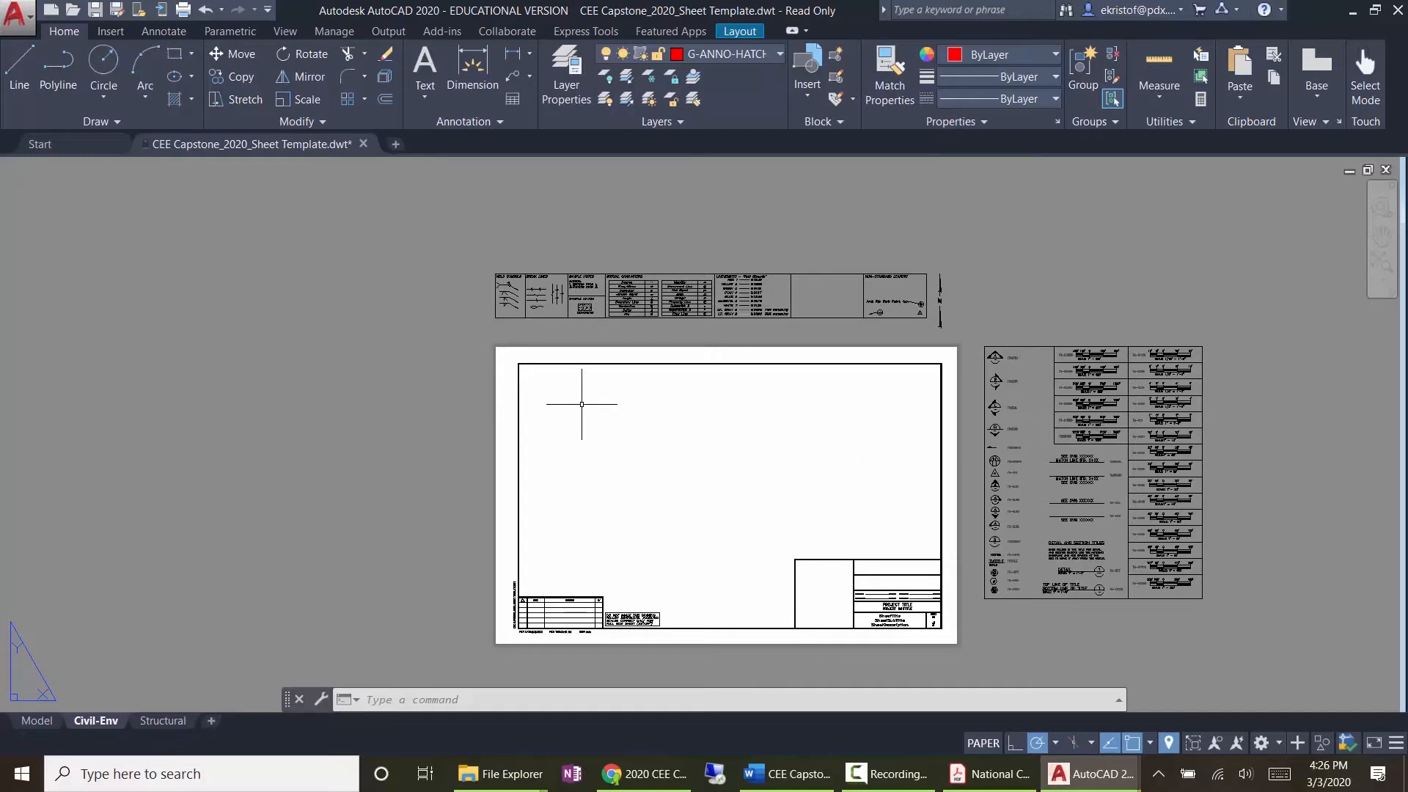
click(157, 720)
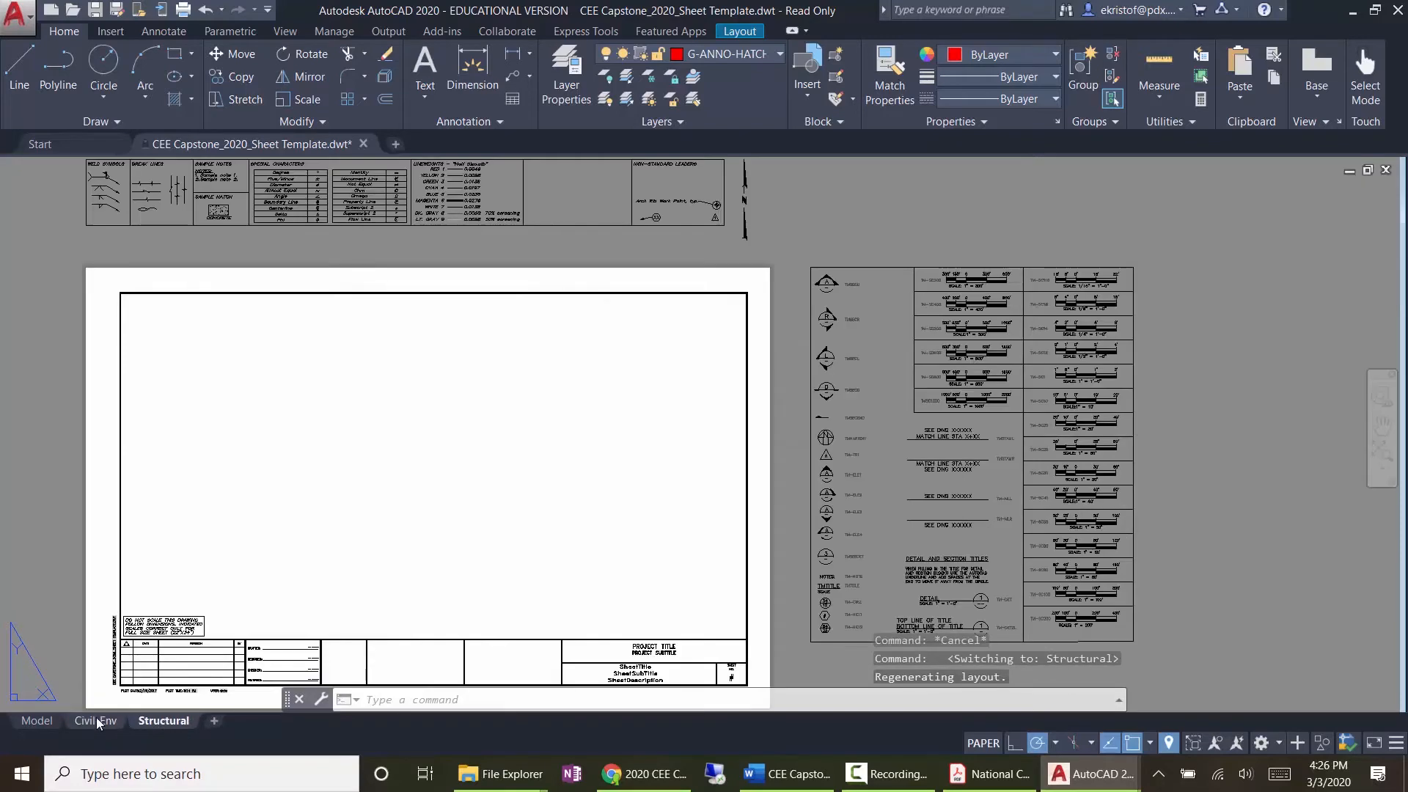
click(98, 719)
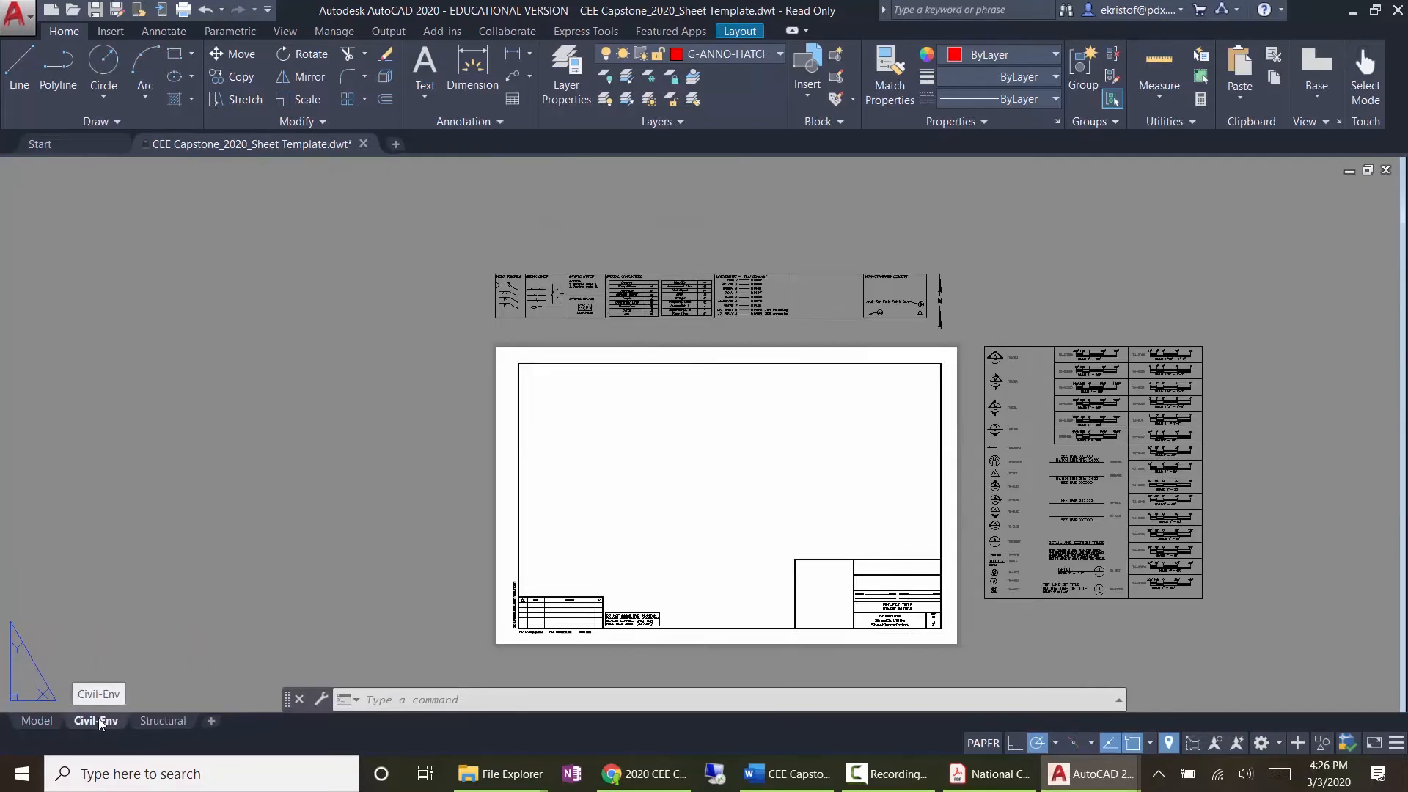
click(155, 718)
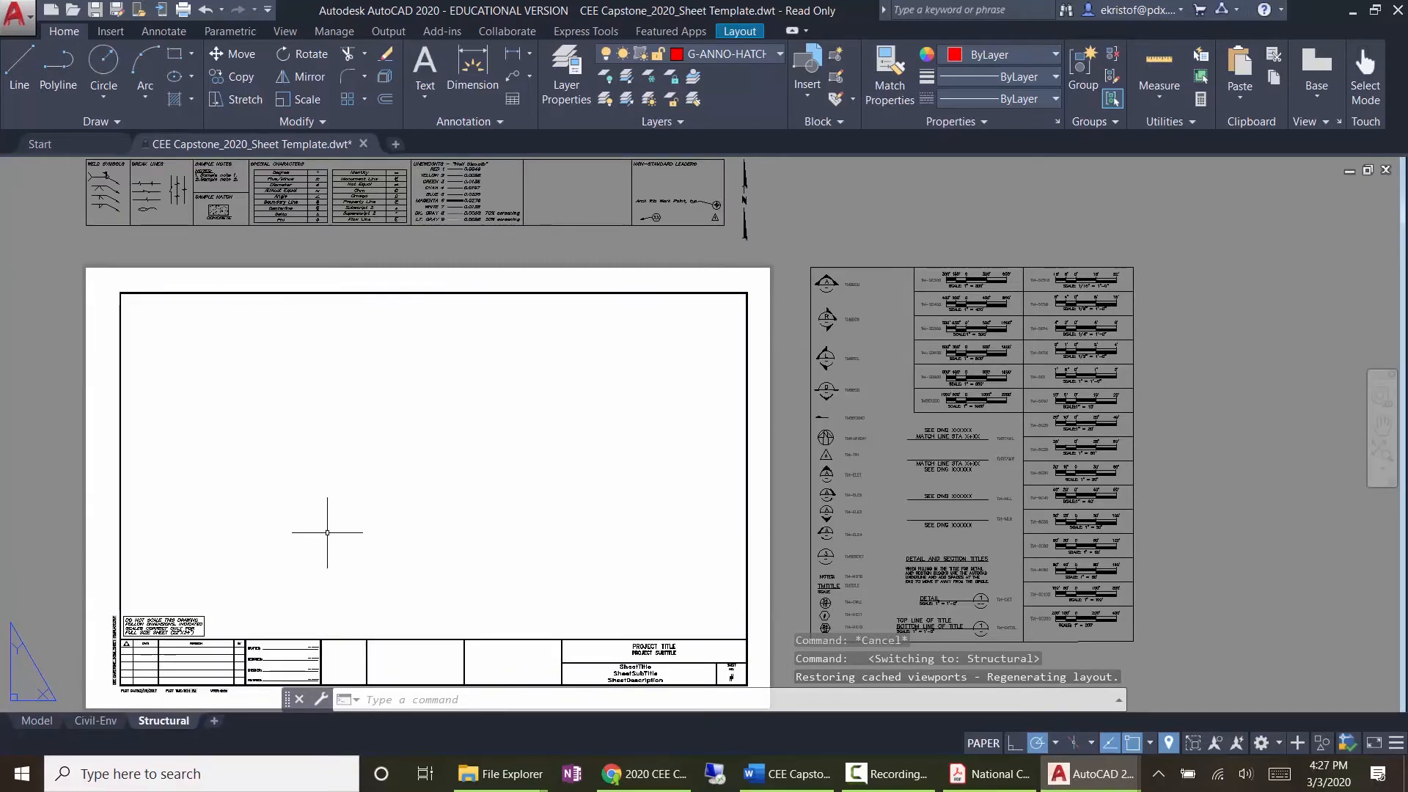
click(96, 721)
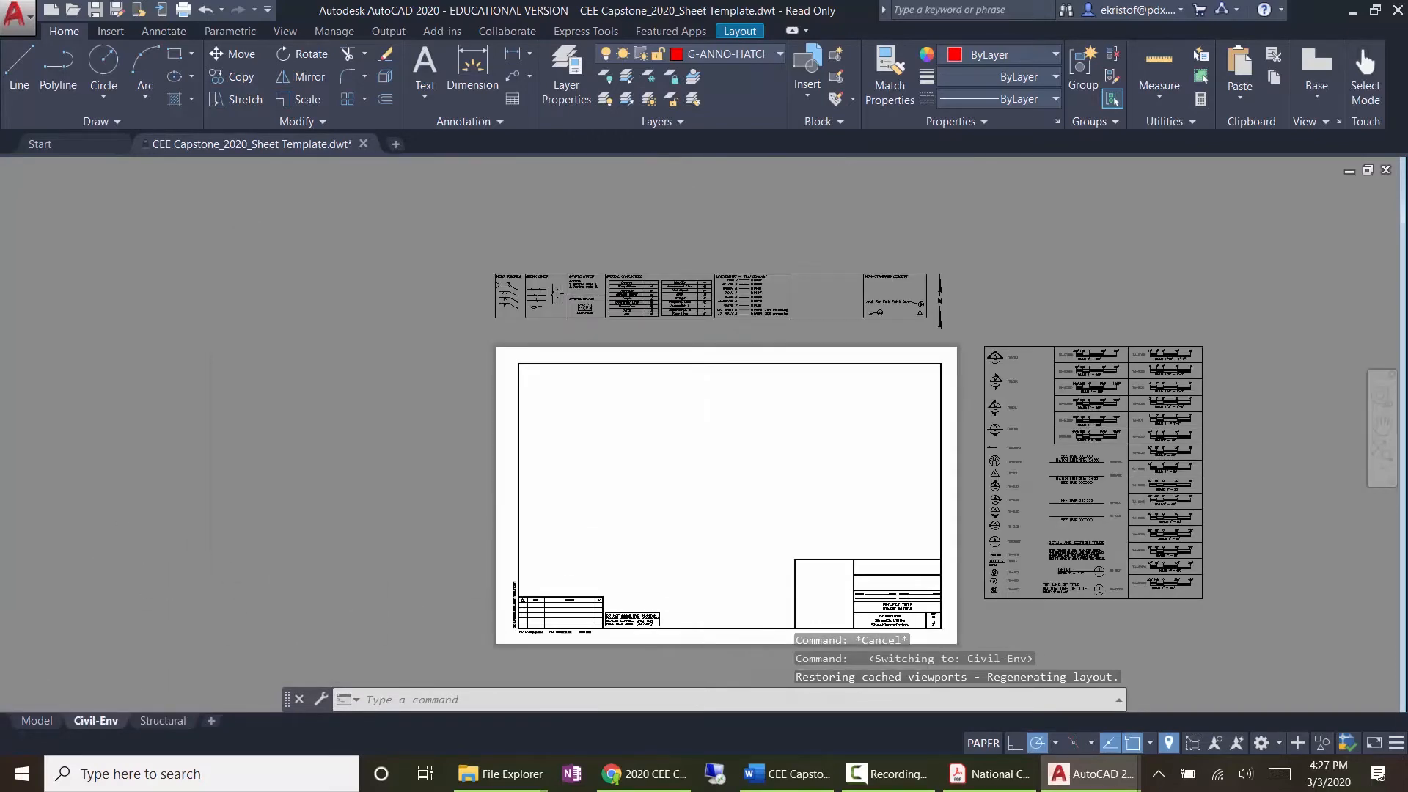
scroll(682, 462, up, 3)
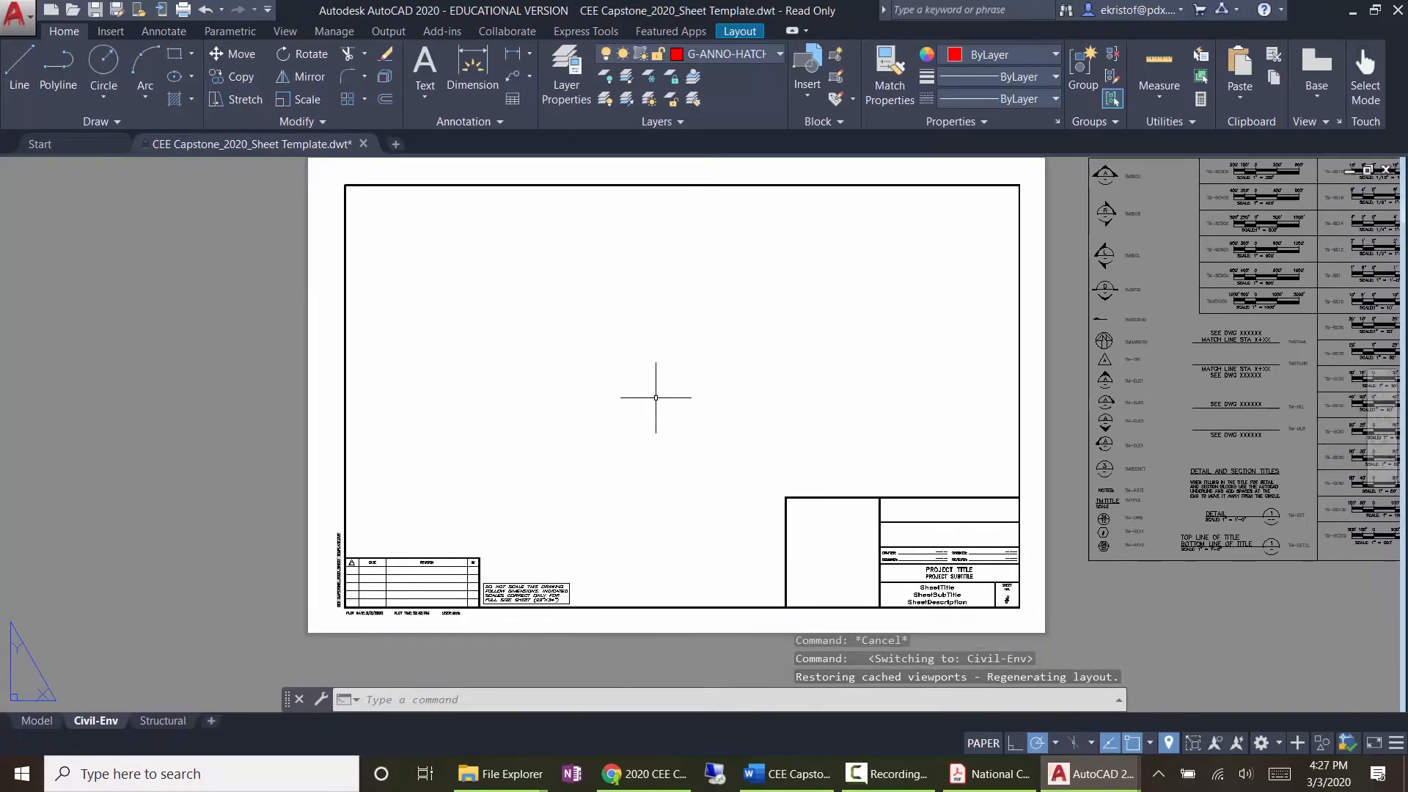
click(155, 722)
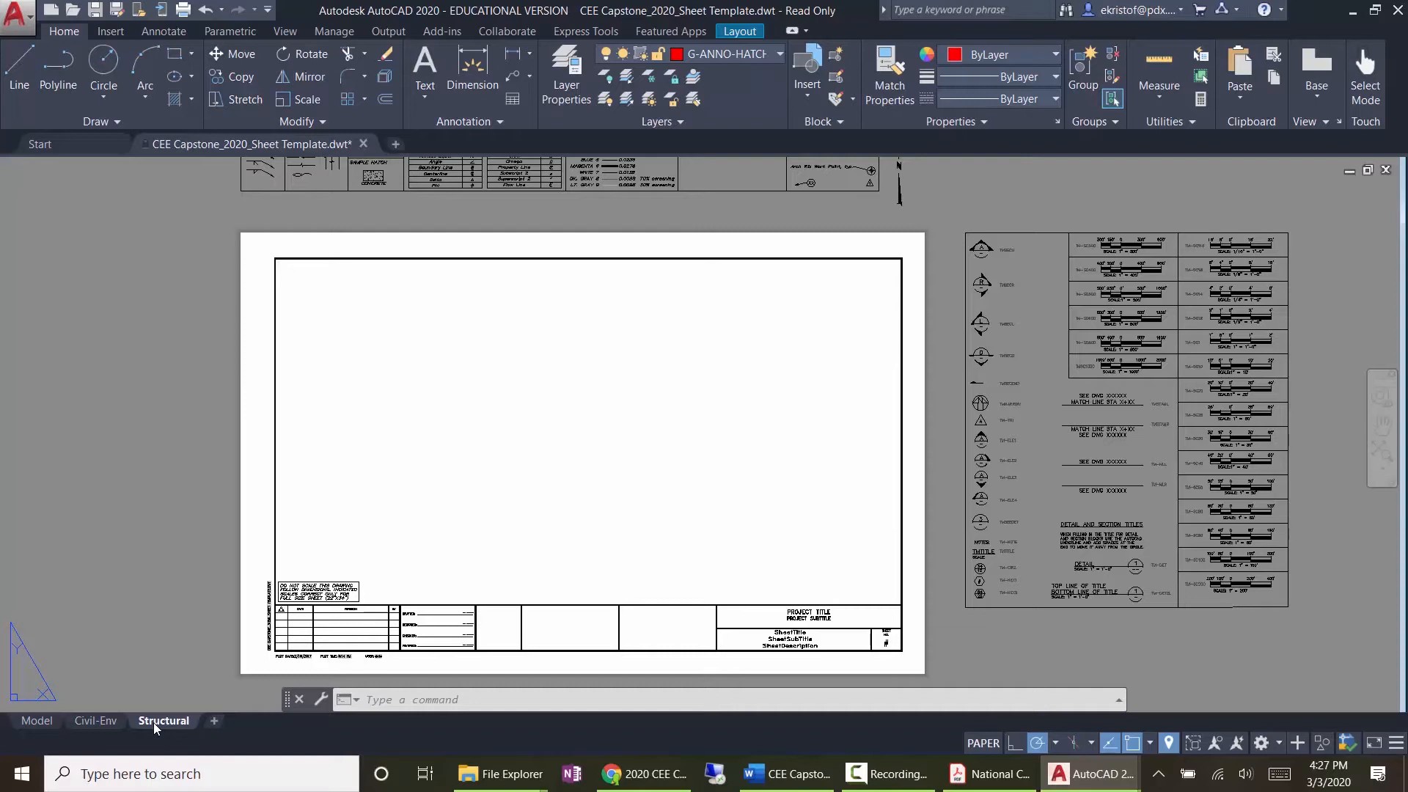
click(90, 723)
mouse_move(164, 725)
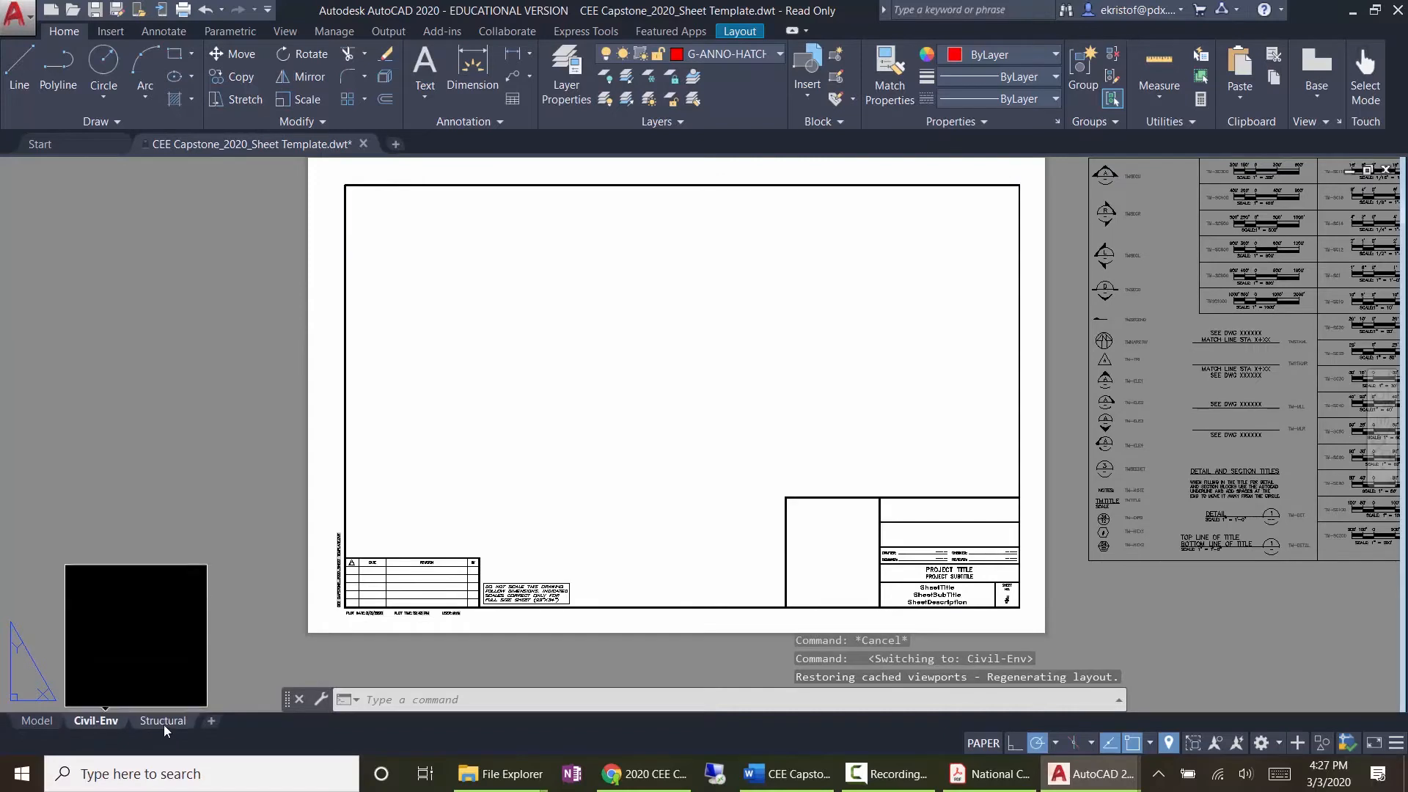
click(164, 724)
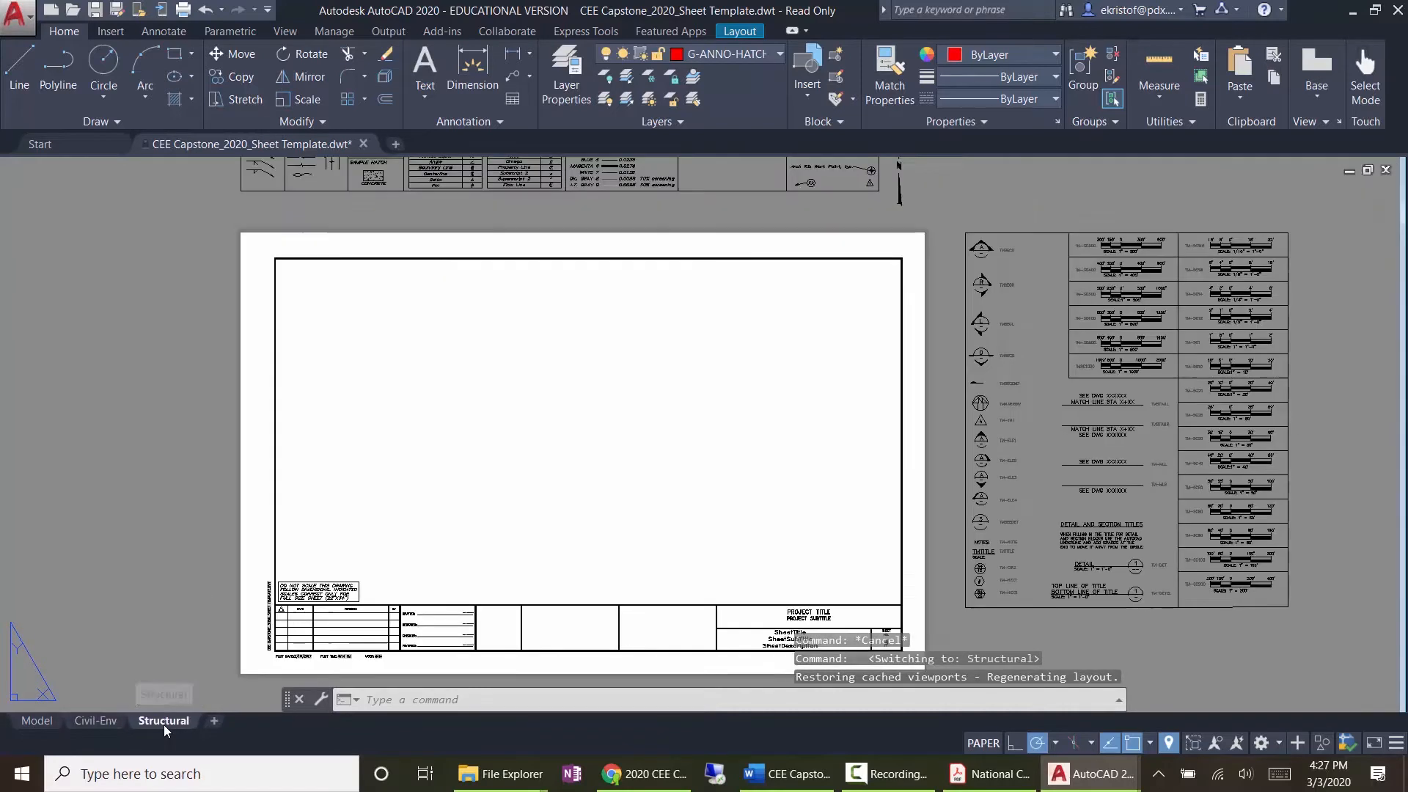
click(103, 717)
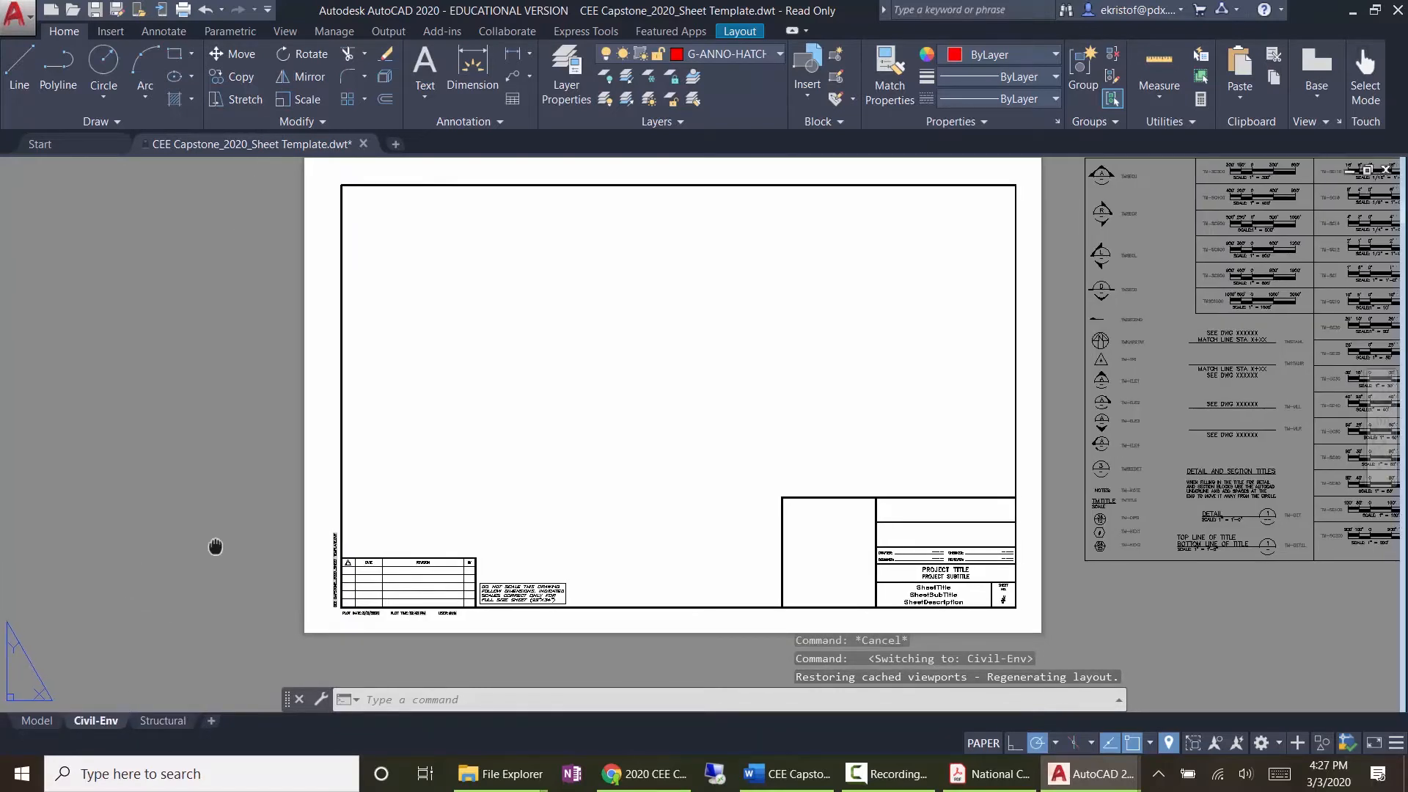
middle_drag(214, 547, 191, 580)
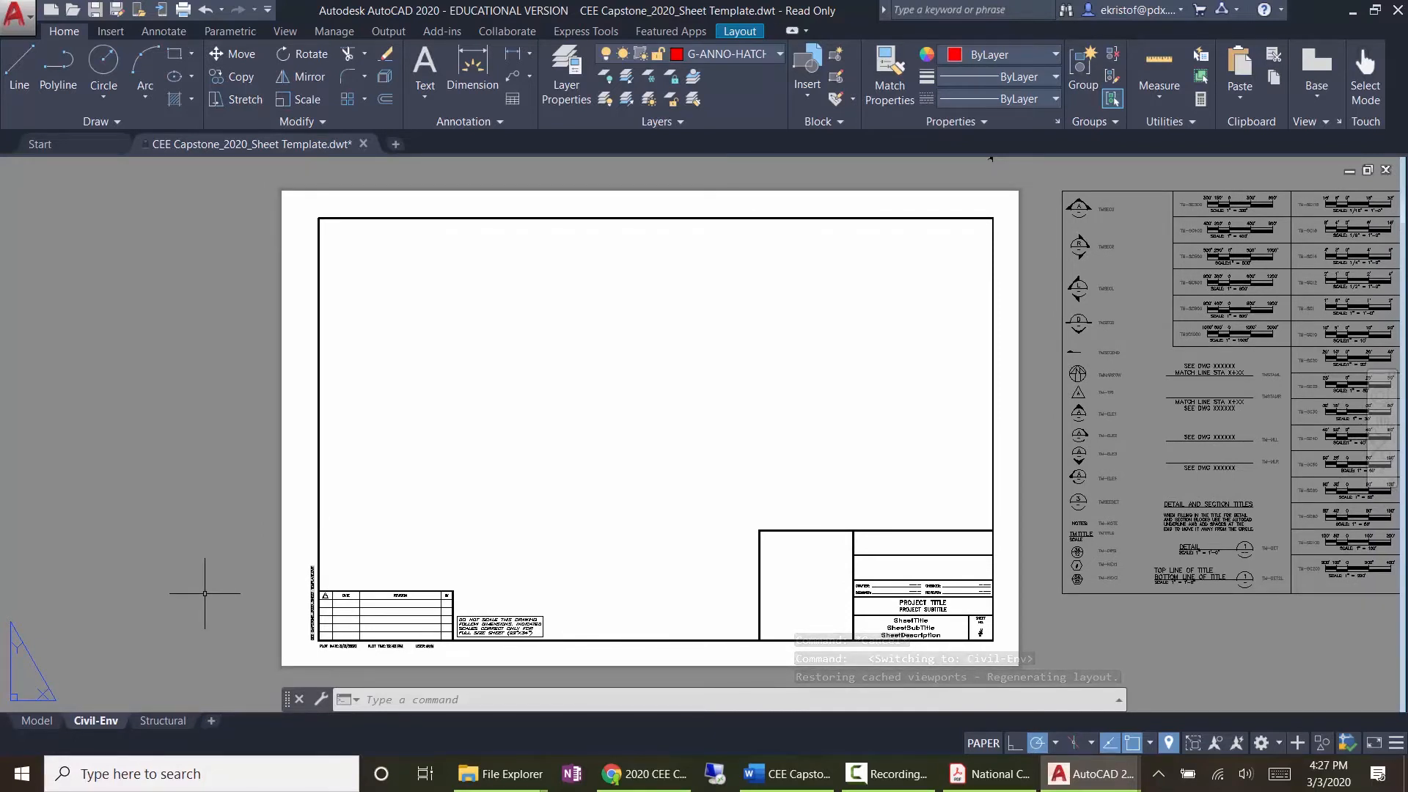
Step: Create a copy of the Civil-Env layout at the end of the layouts
right_click(107, 722)
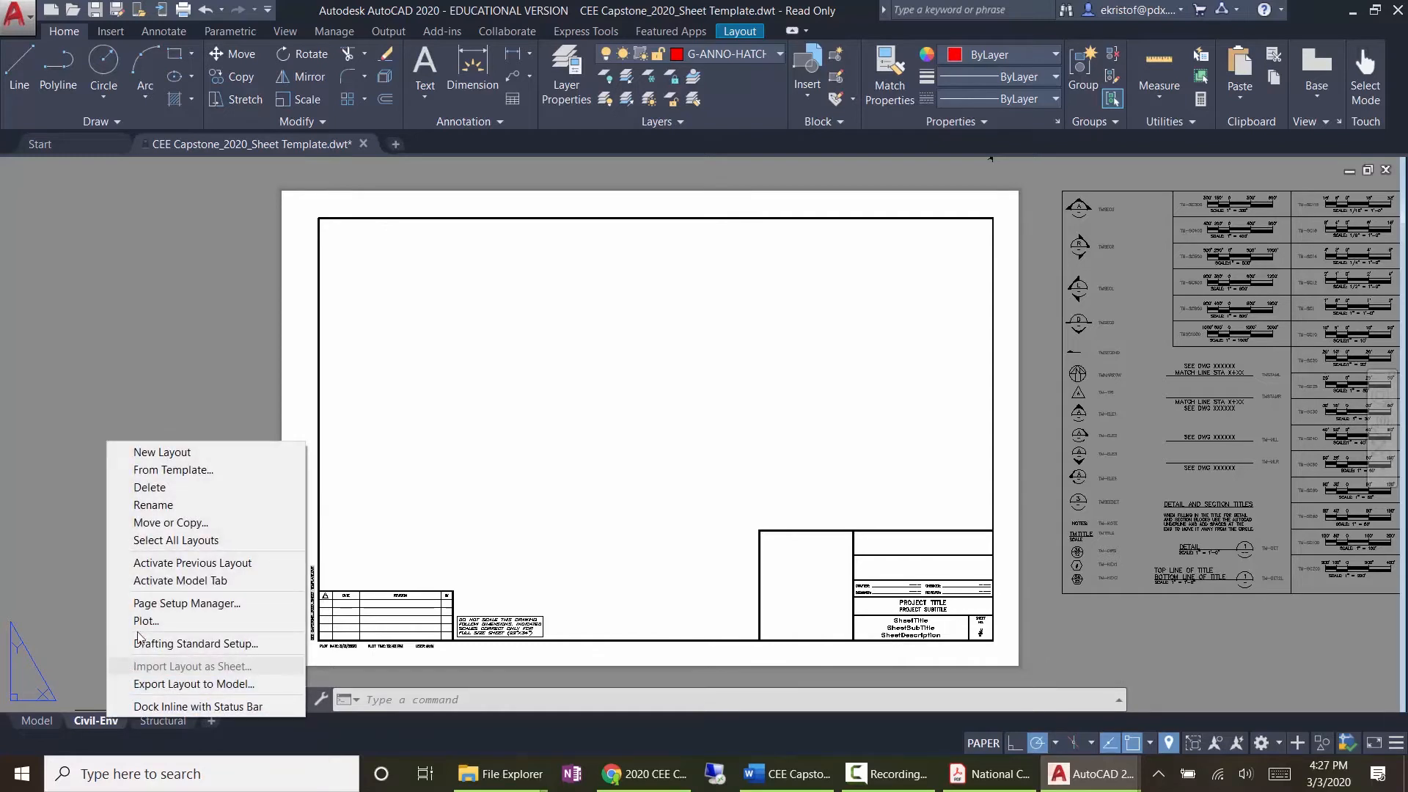
right_click(95, 719)
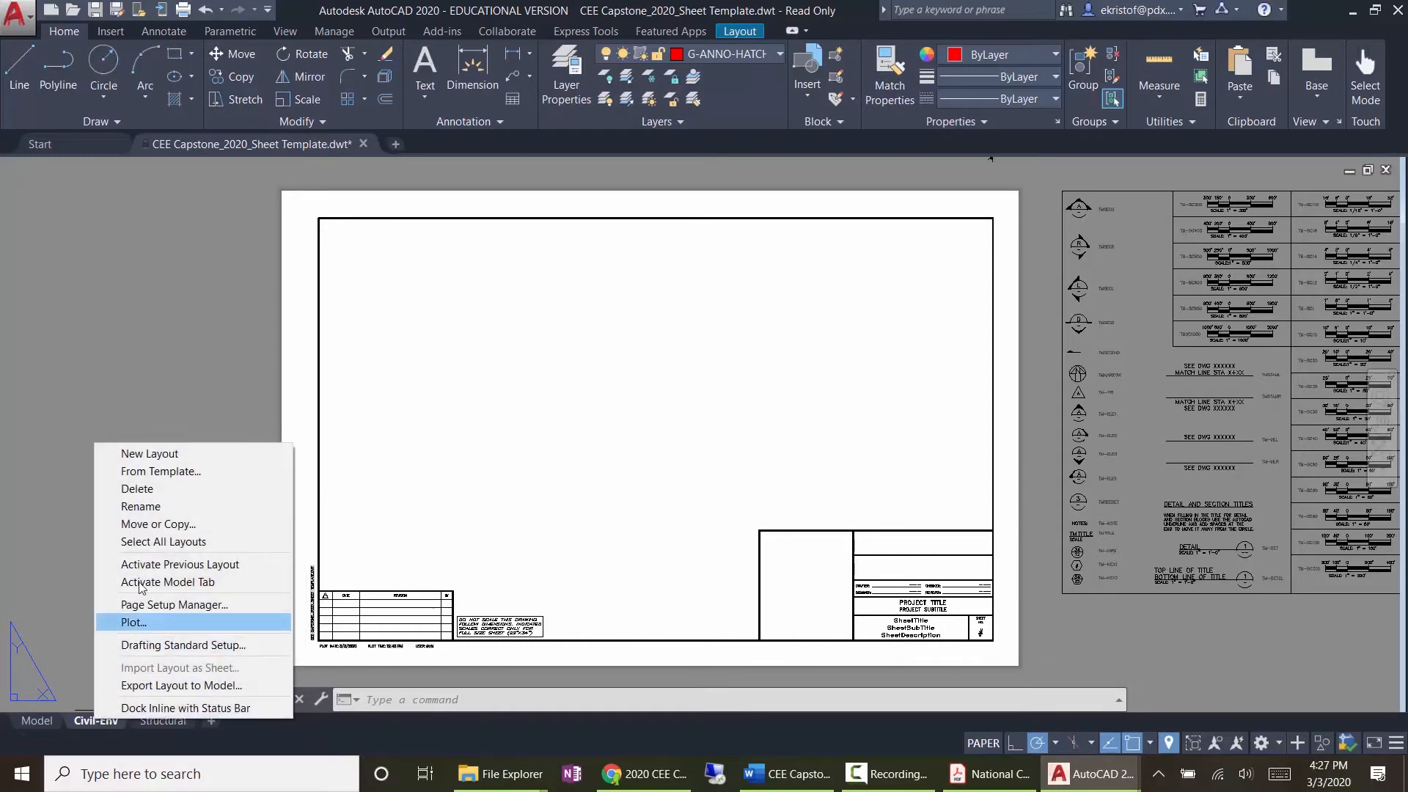
click(135, 526)
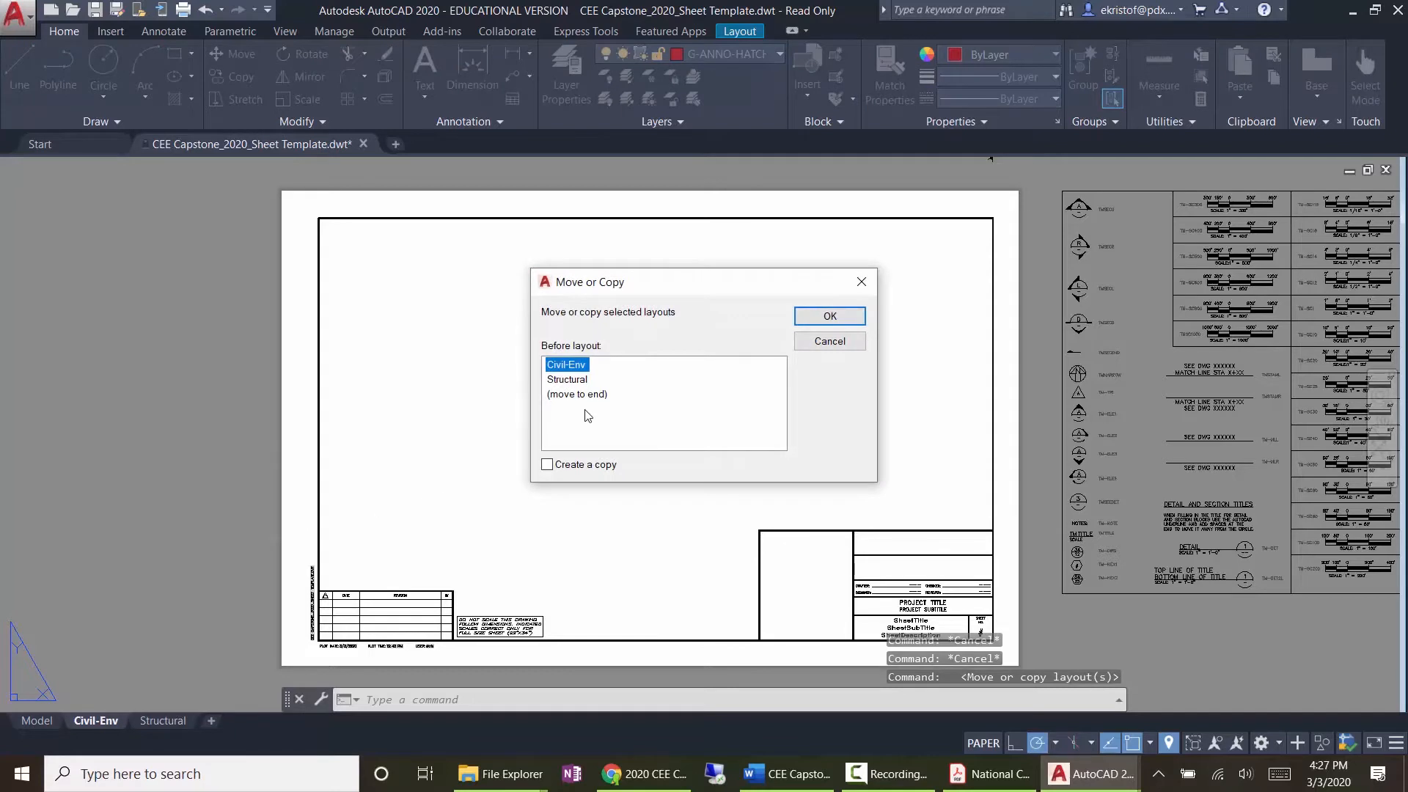
click(579, 395)
click(586, 465)
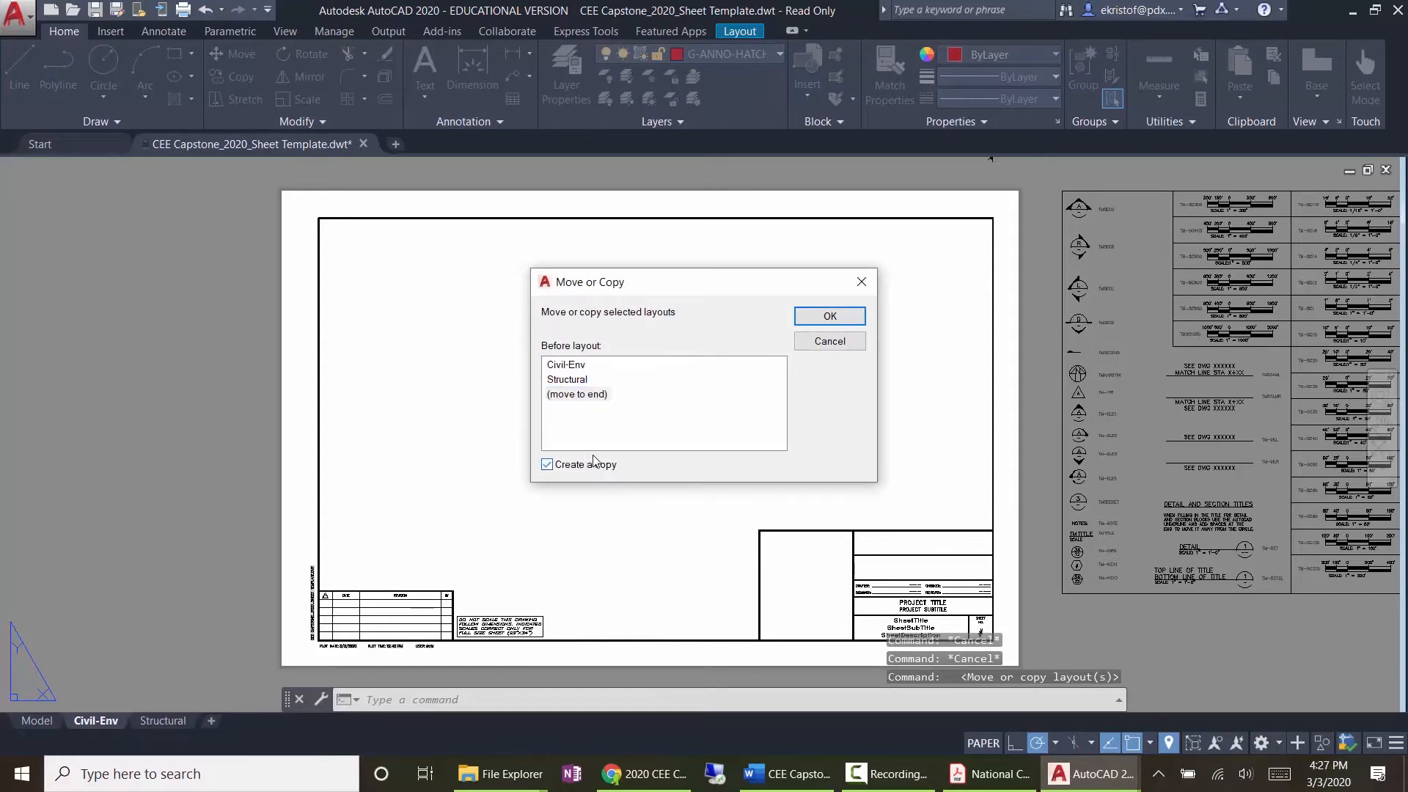
click(825, 315)
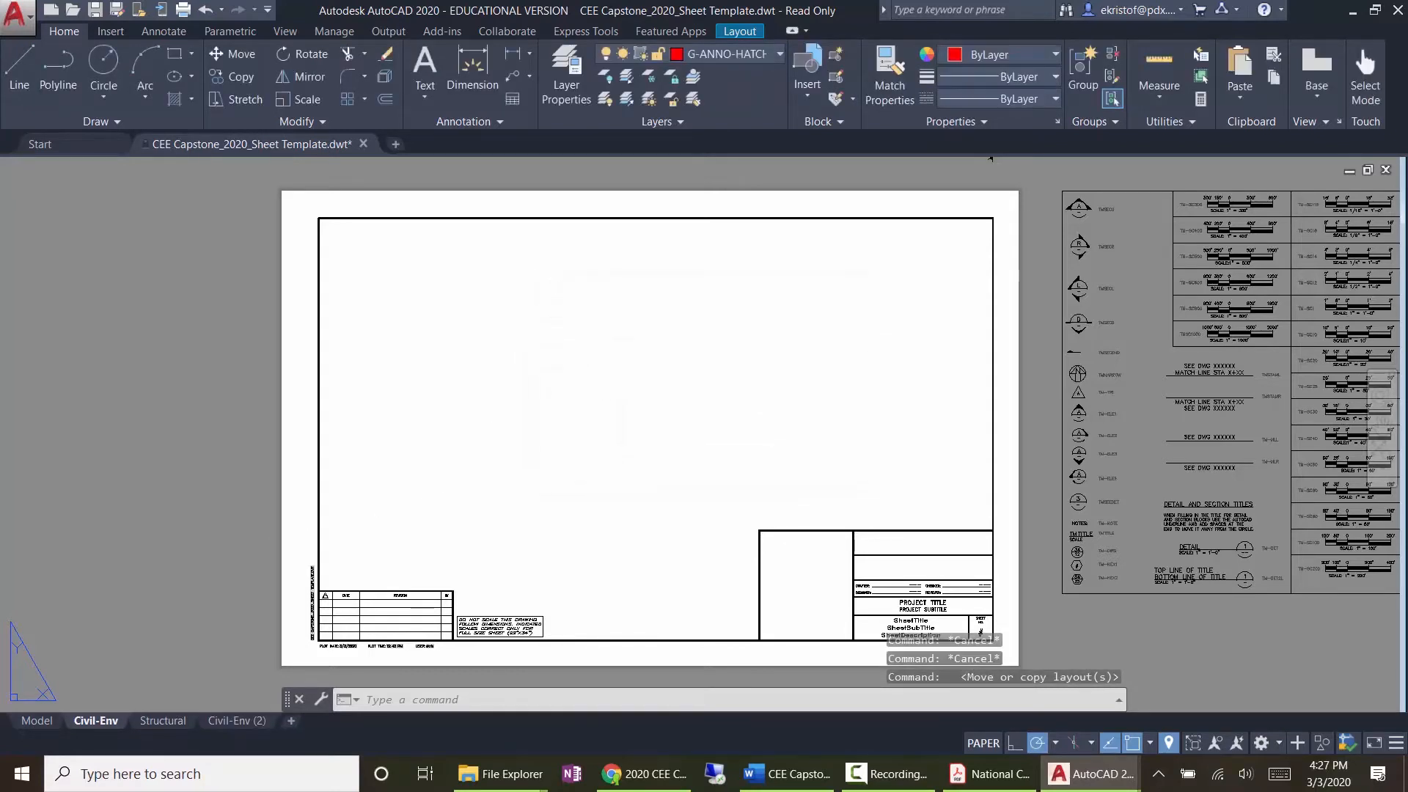
Step: Move the copied Civil-Env (2) layout ahead of Structural and compare it with the original Civil-Env layout
click(236, 722)
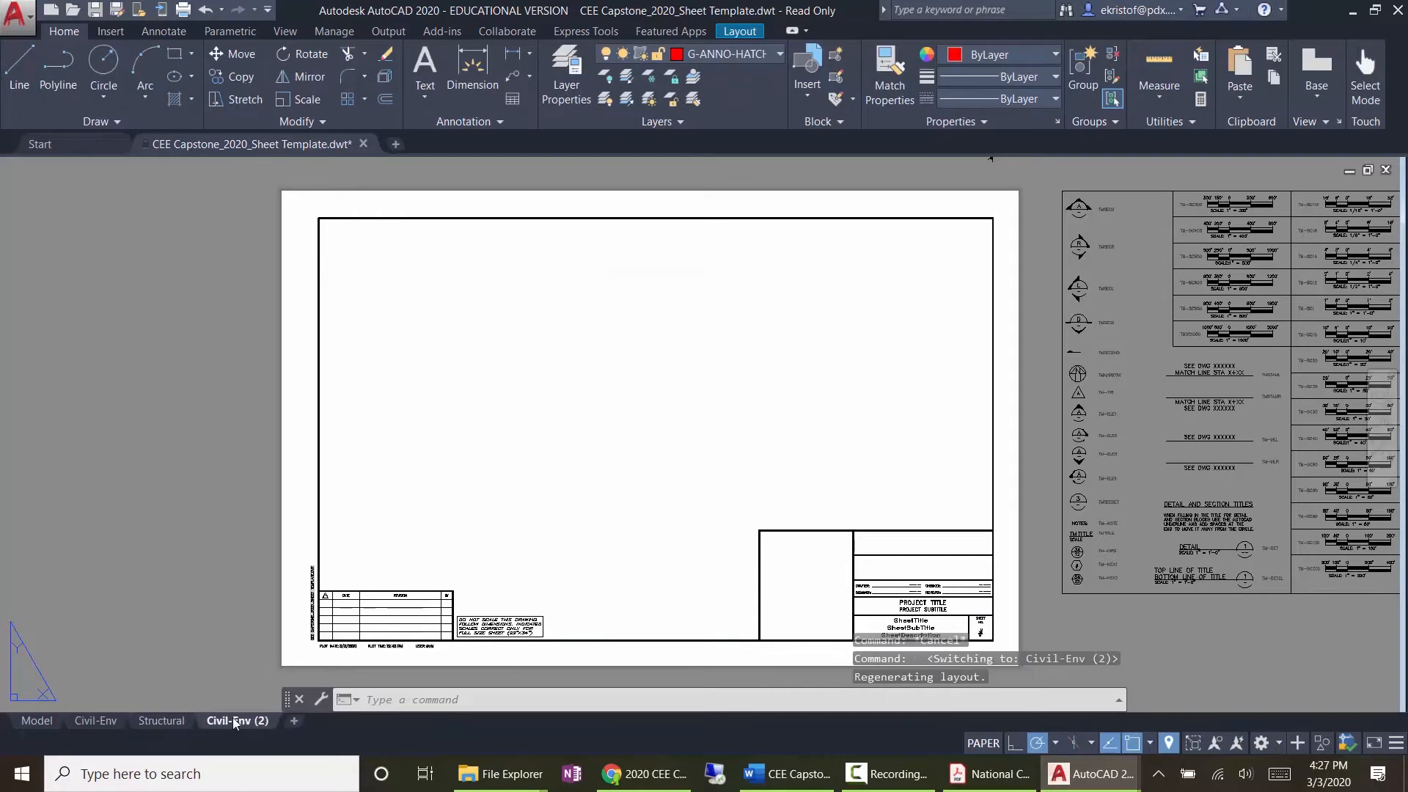
drag(152, 701, 148, 719)
drag(236, 723, 136, 721)
click(116, 724)
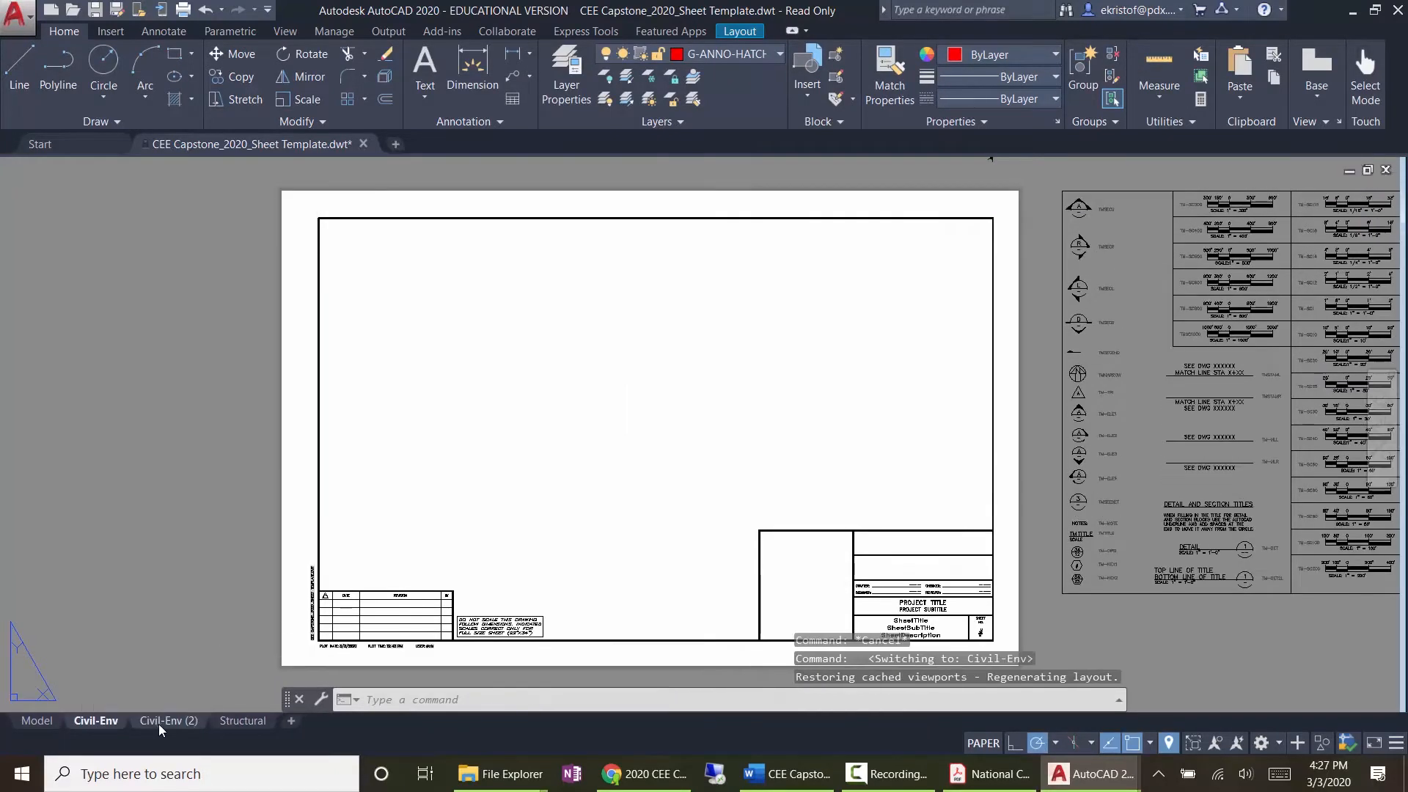
click(159, 724)
click(93, 721)
click(153, 720)
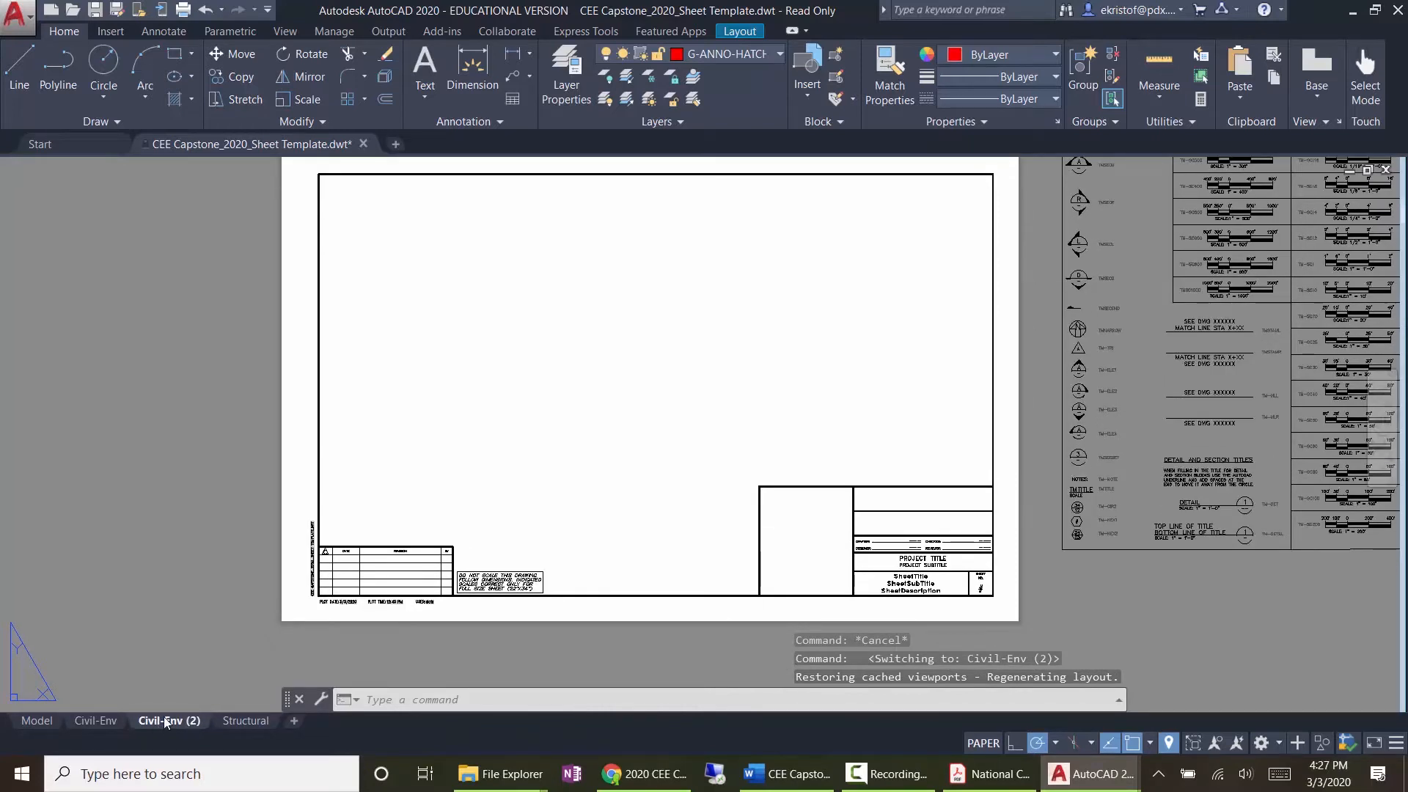
Step: Delete the Structural layout and return to the Civil-Env layout
drag(165, 716, 248, 726)
mouse_move(247, 725)
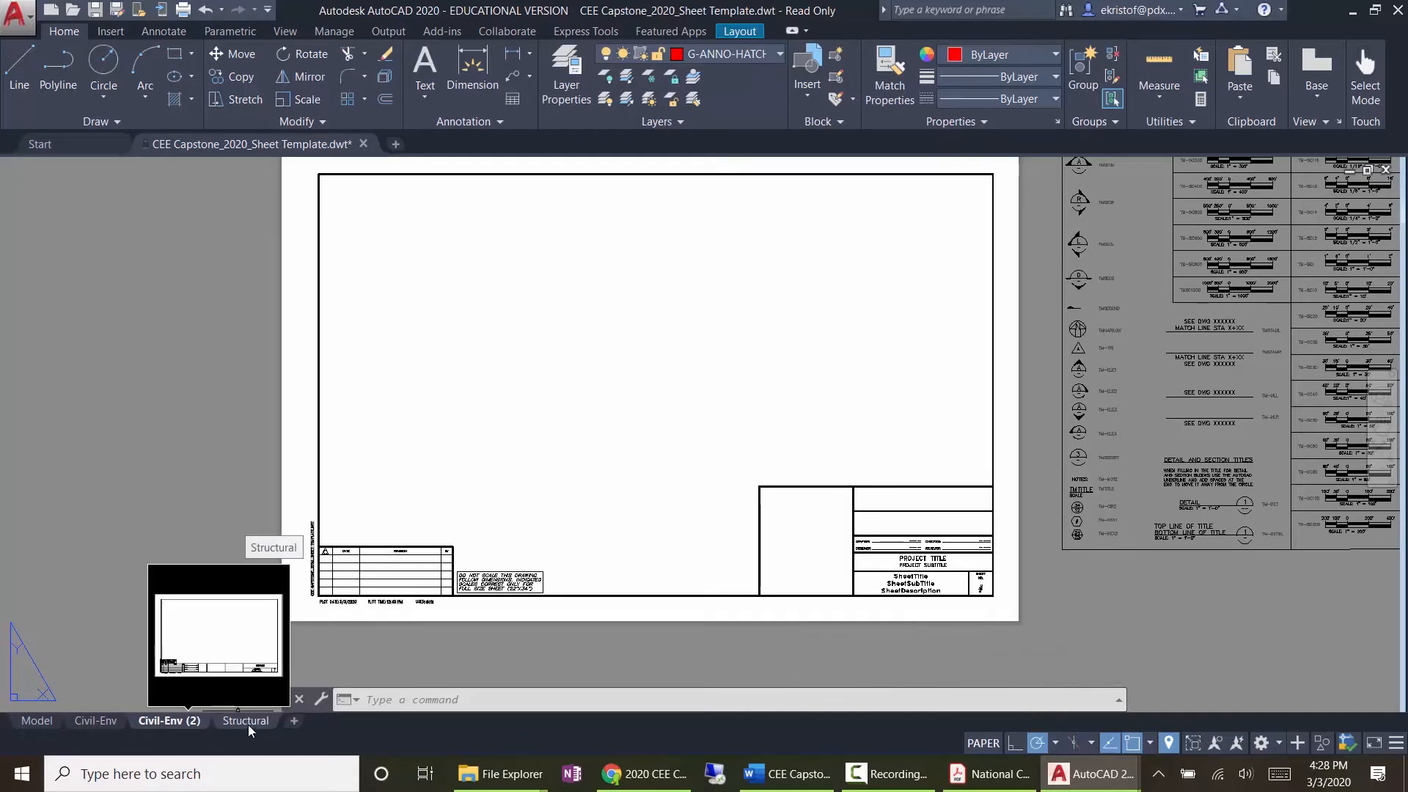
right_click(248, 716)
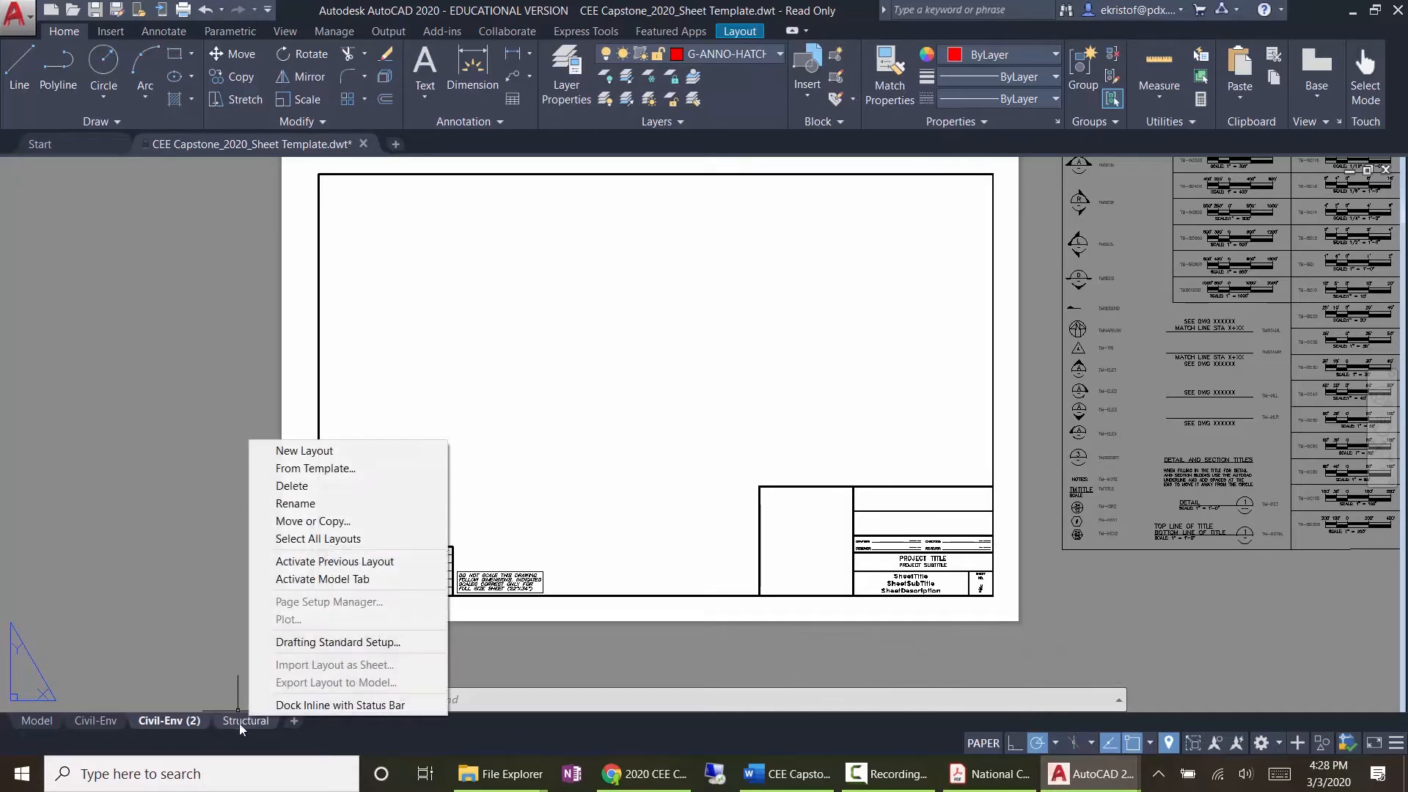
click(239, 723)
right_click(239, 723)
click(282, 493)
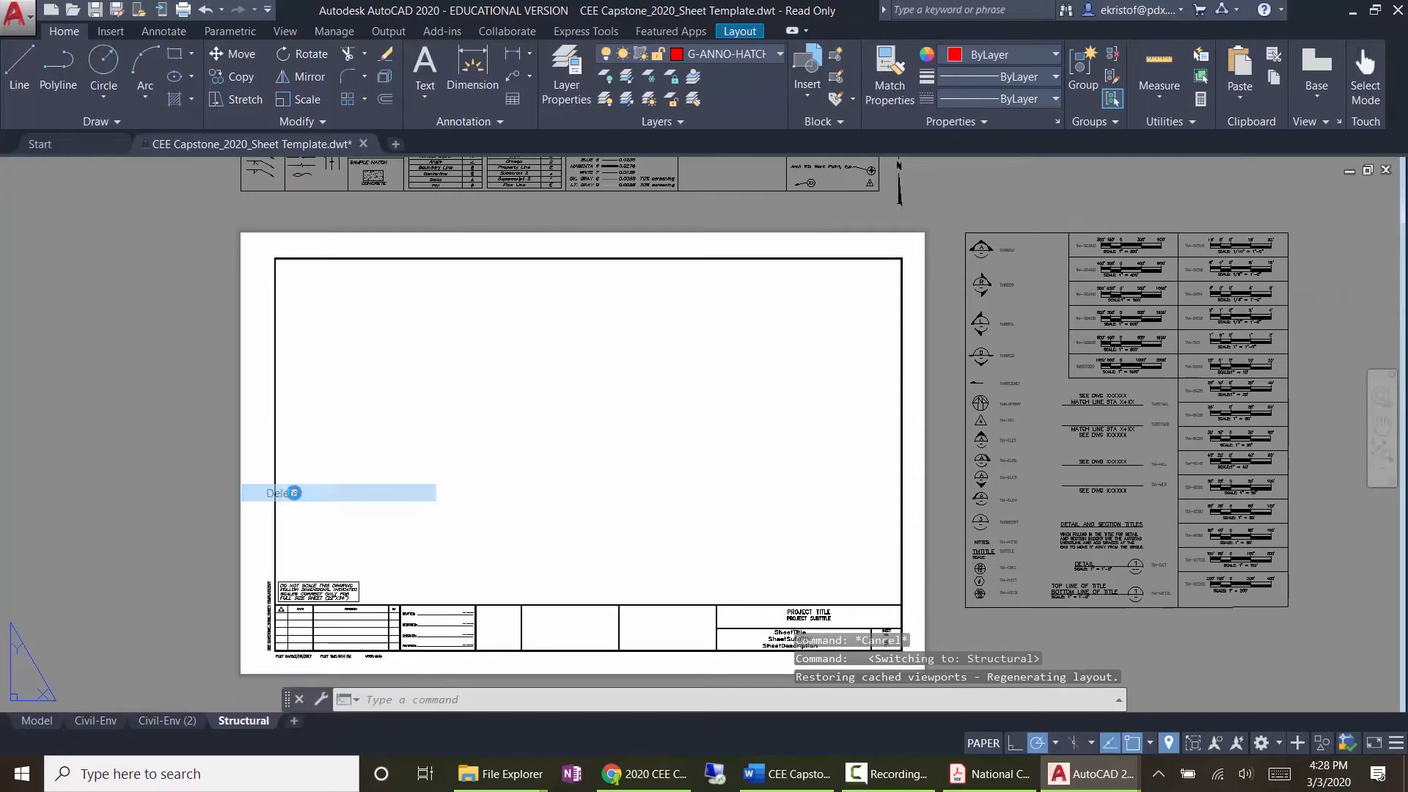
click(706, 456)
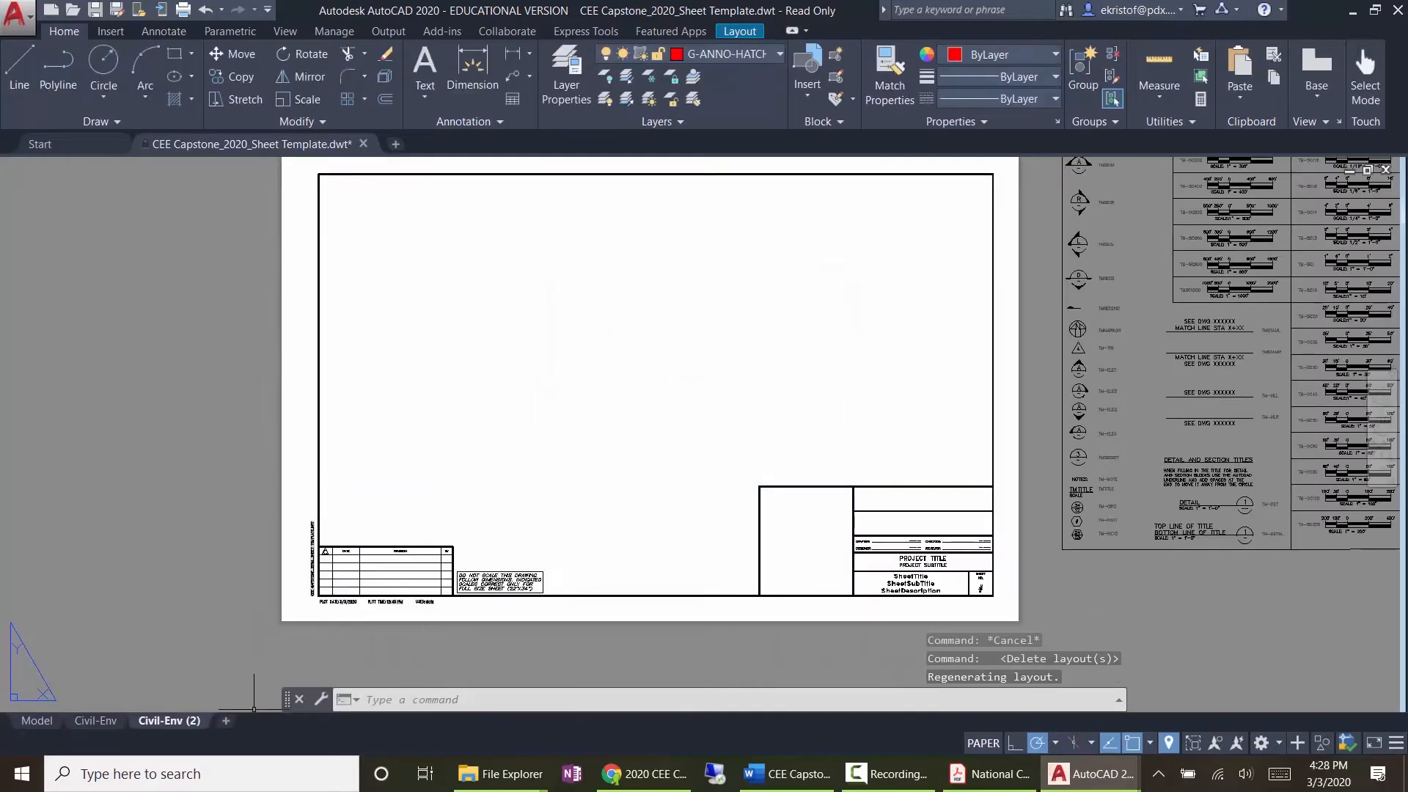
click(82, 720)
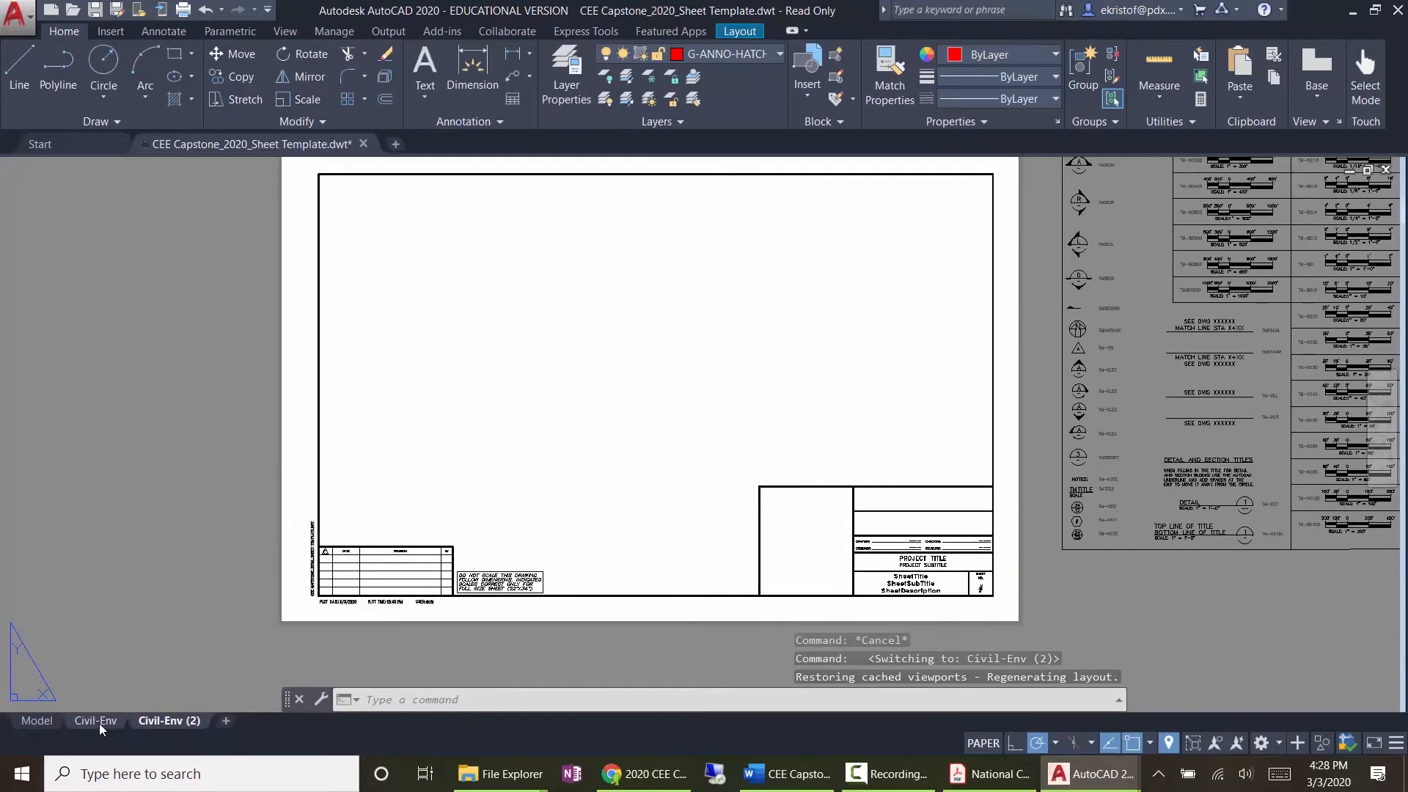
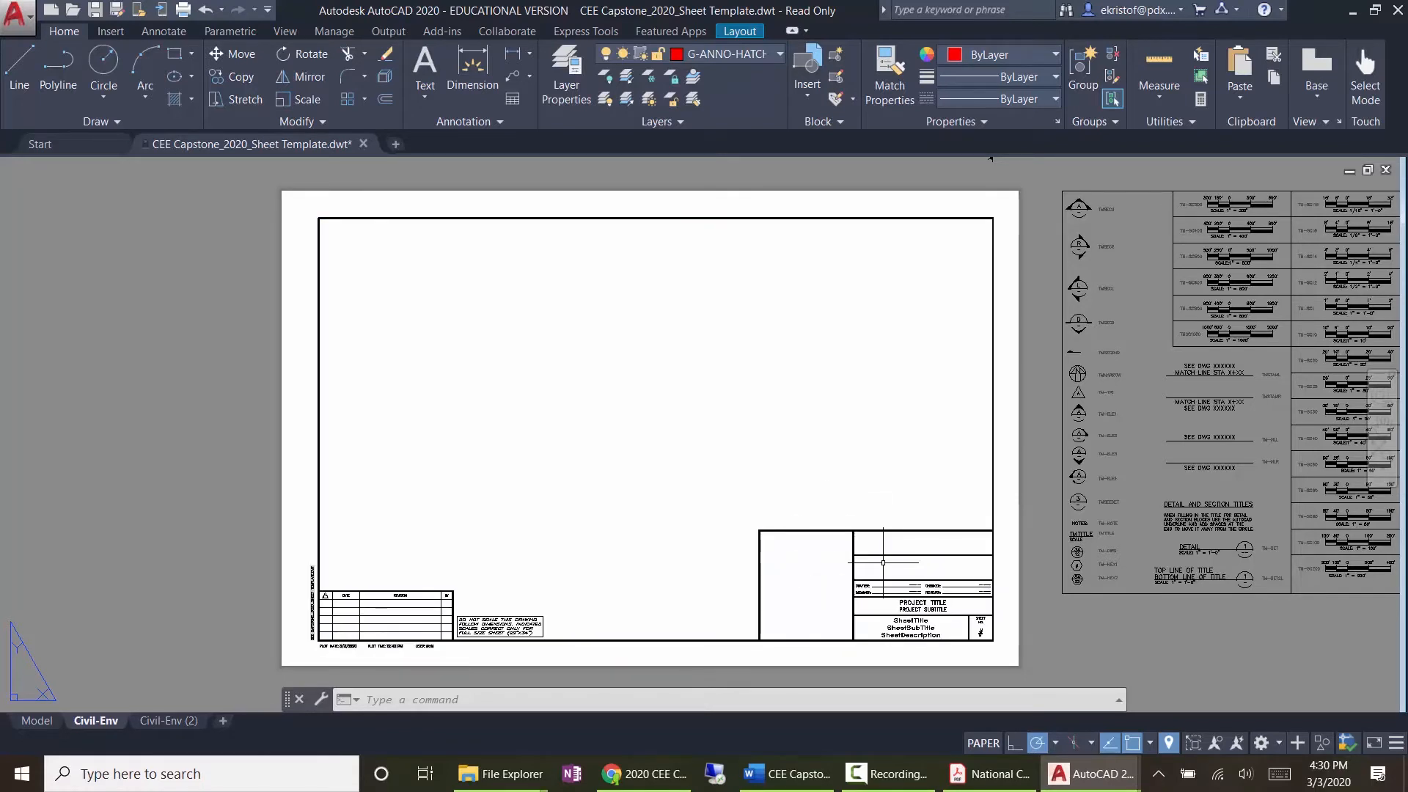
click(496, 250)
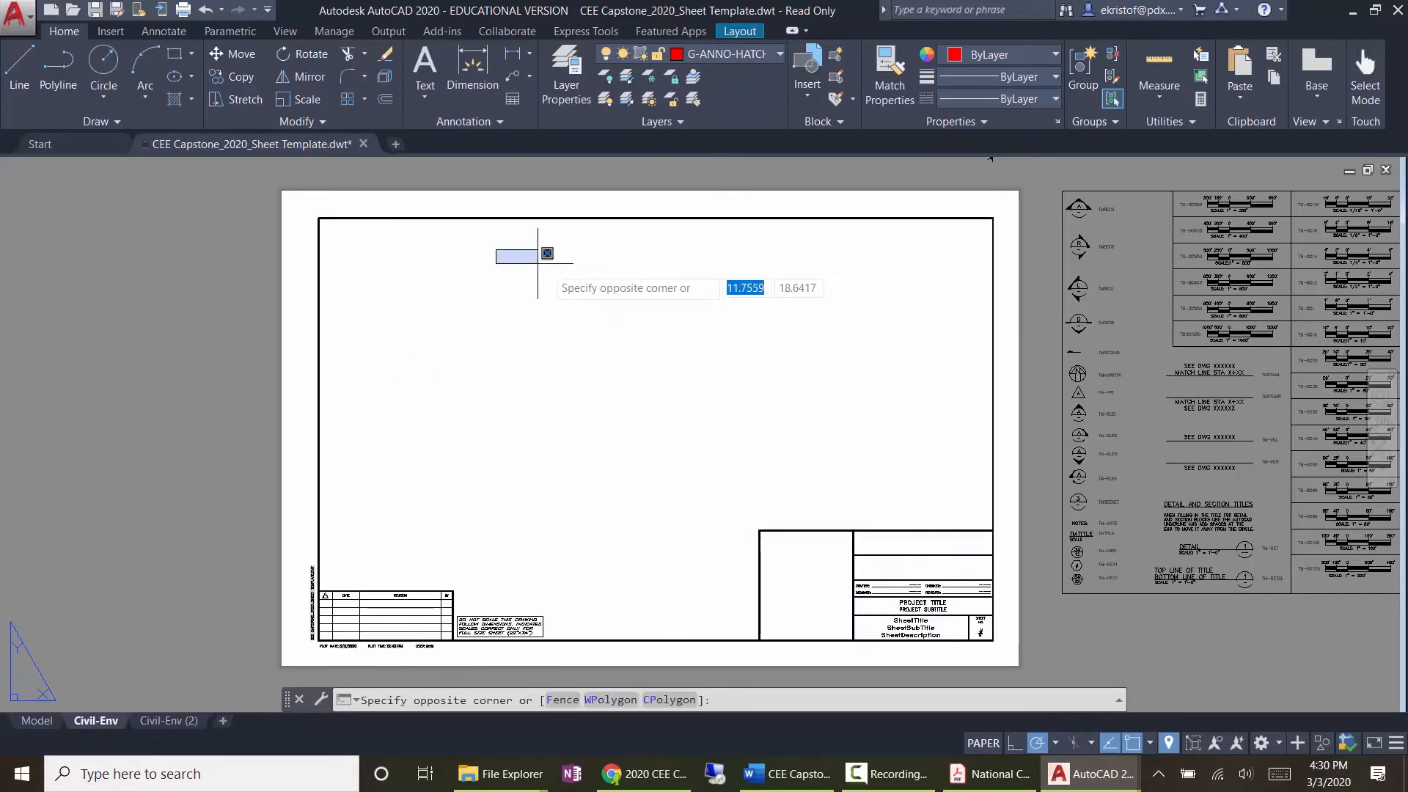
click(785, 345)
click(594, 295)
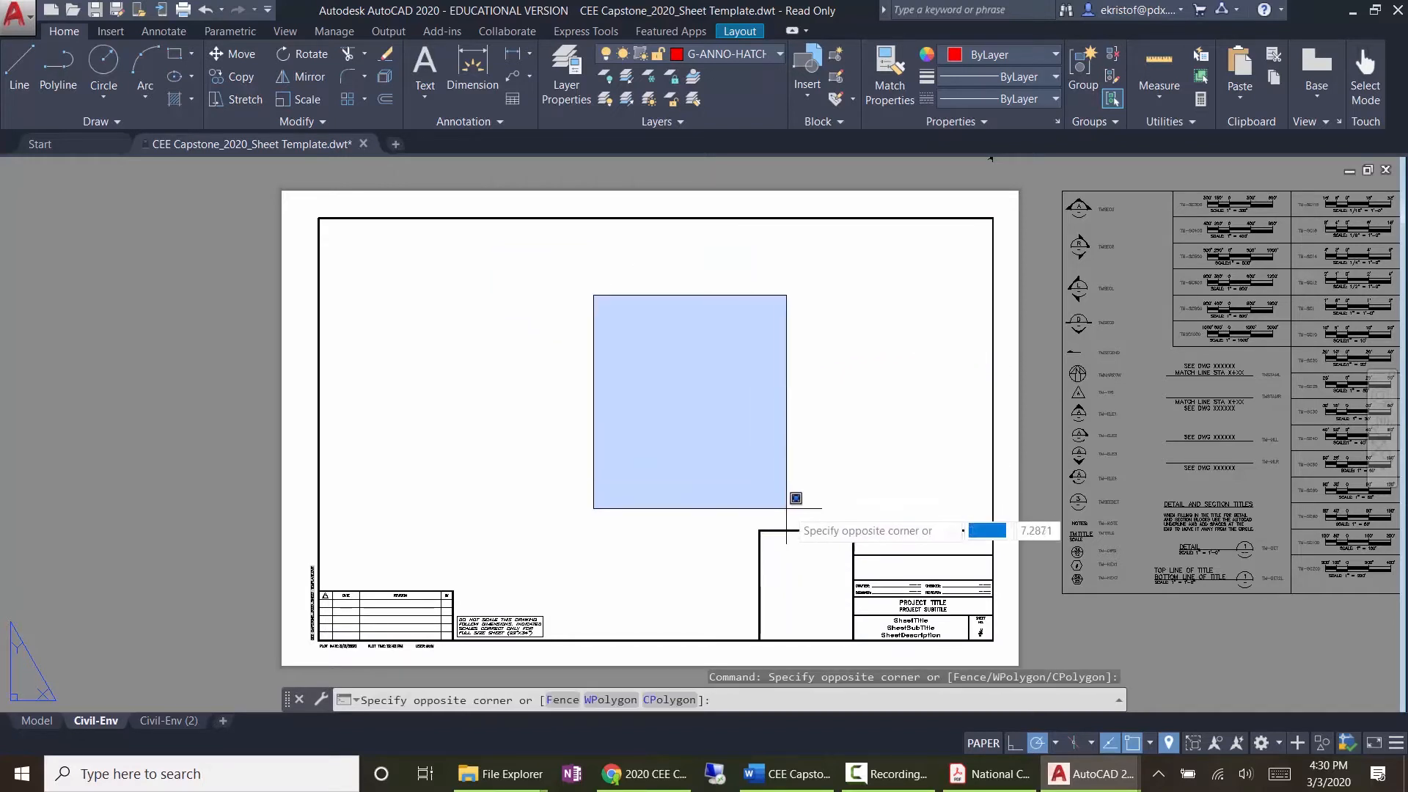
Step: Set the sheet title attribute of the Civil-Env layout's title block to TITLE SHEET, enlarging the attribute editor to show all tags
click(776, 517)
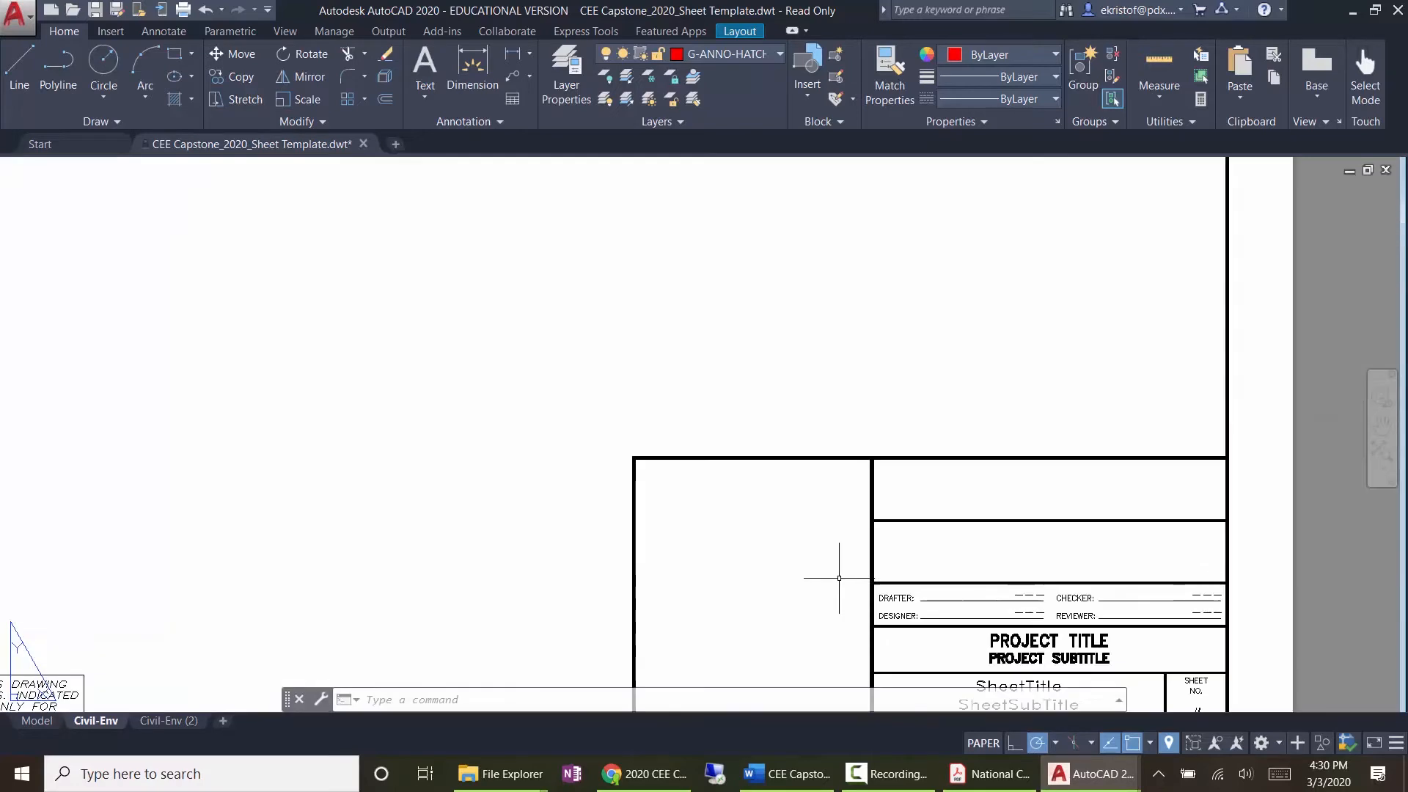
scroll(840, 575, up, 2)
middle_drag(993, 534, 778, 254)
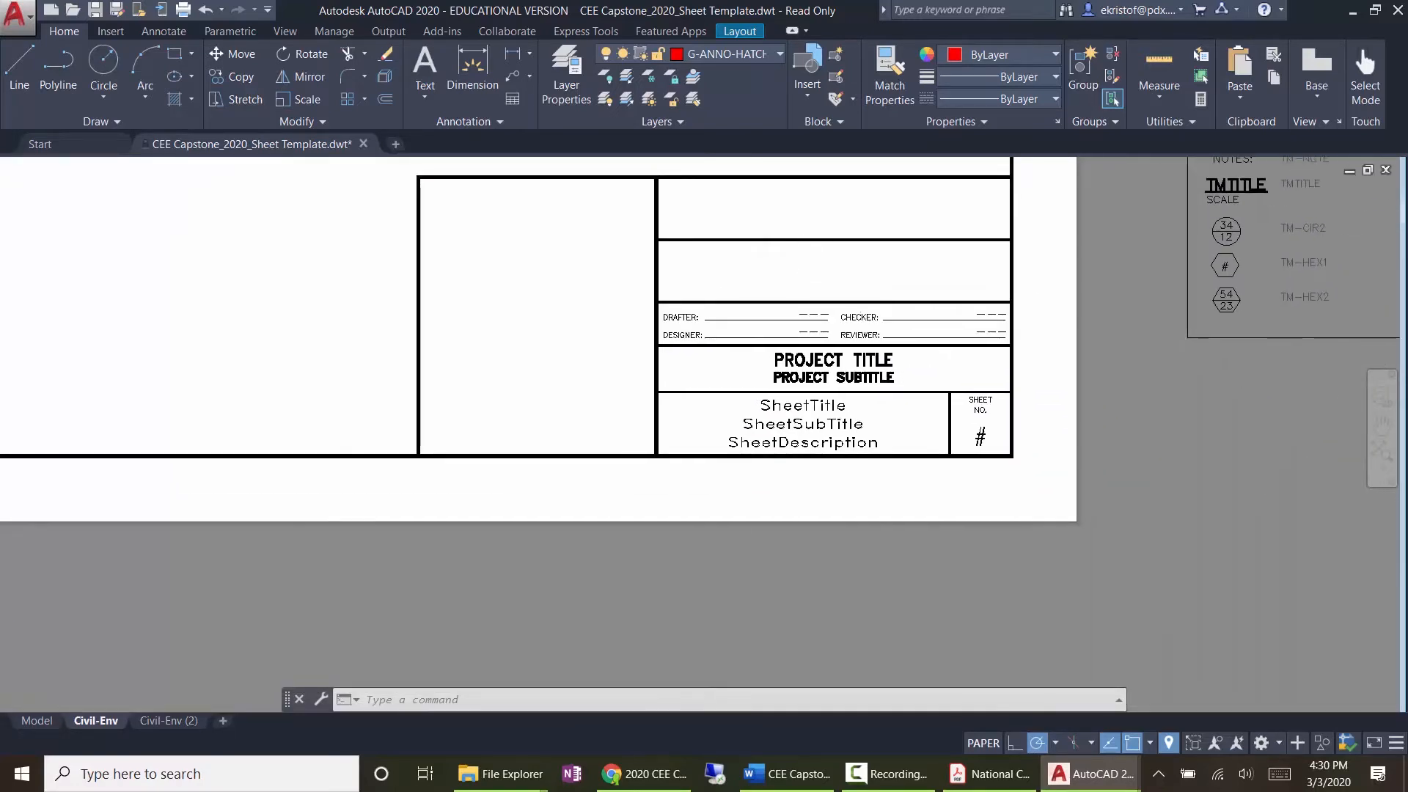
scroll(858, 286, up, 1)
middle_drag(891, 365, 1031, 449)
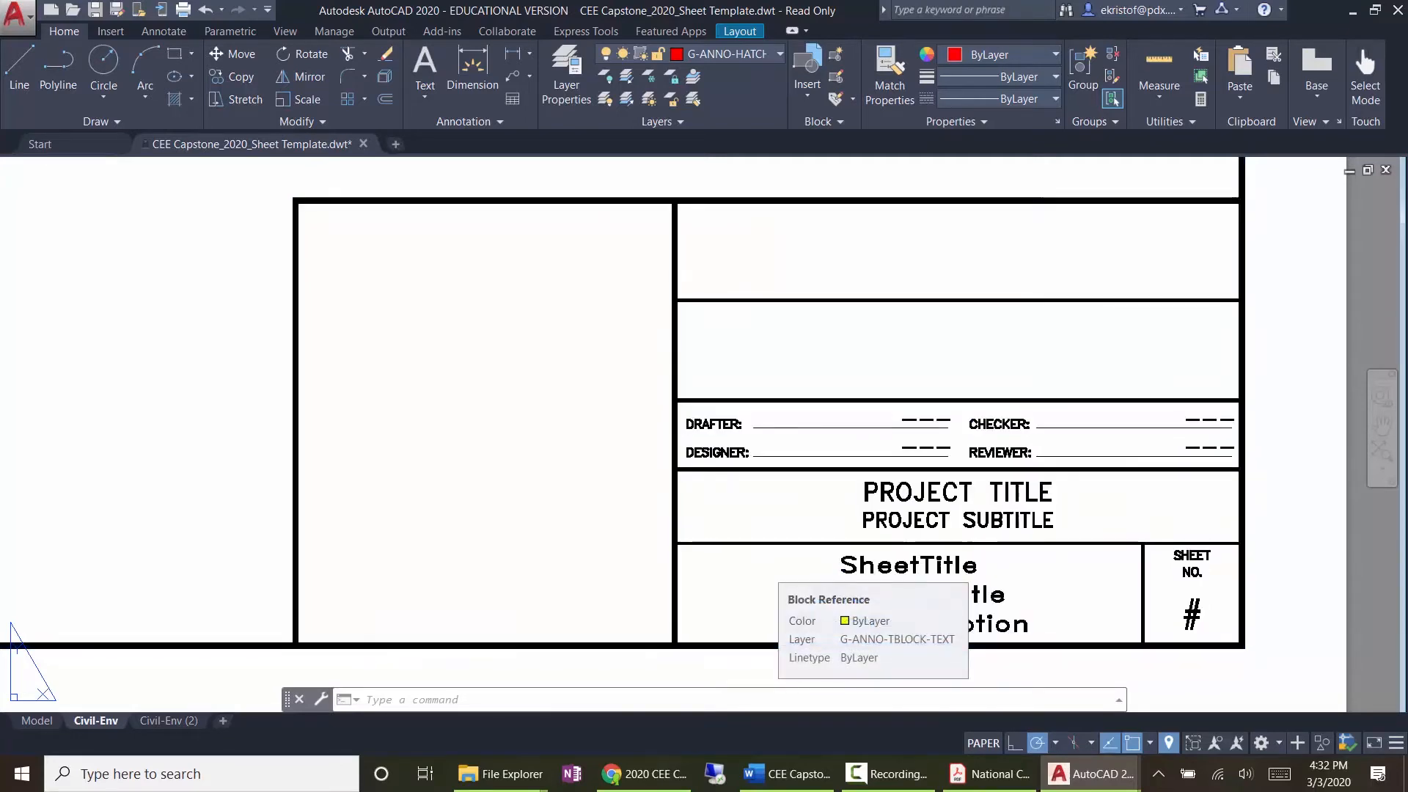
double_click(1054, 571)
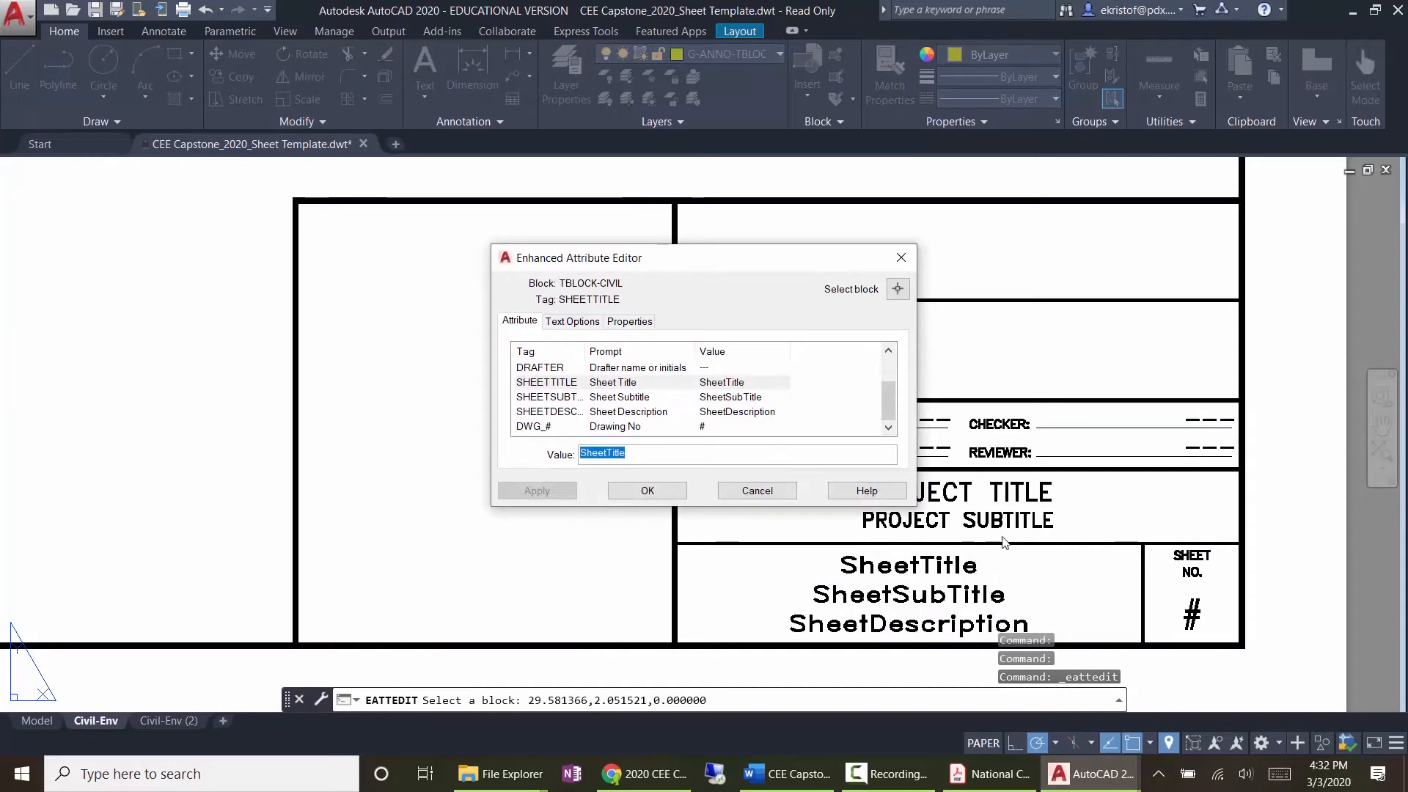
drag(915, 505, 1016, 615)
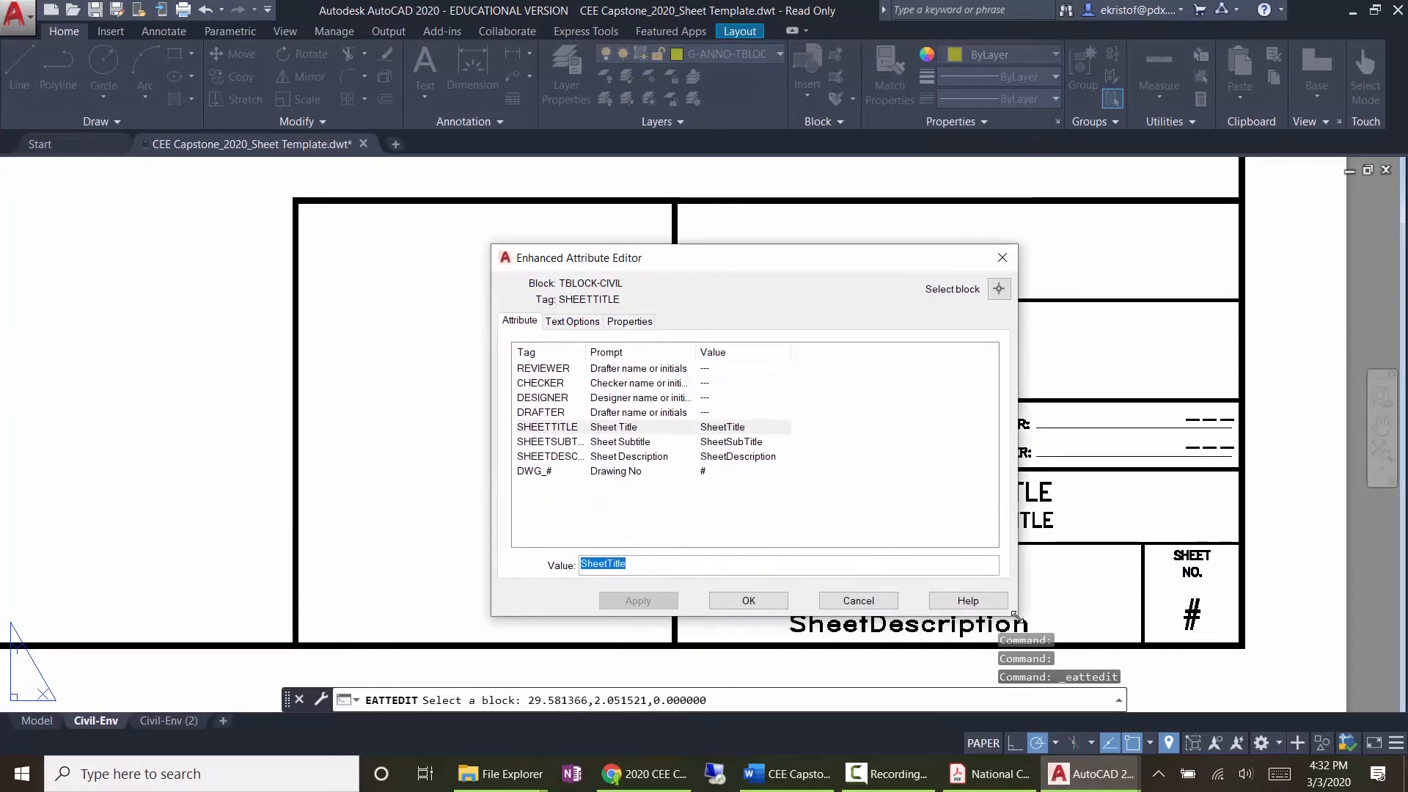
click(553, 430)
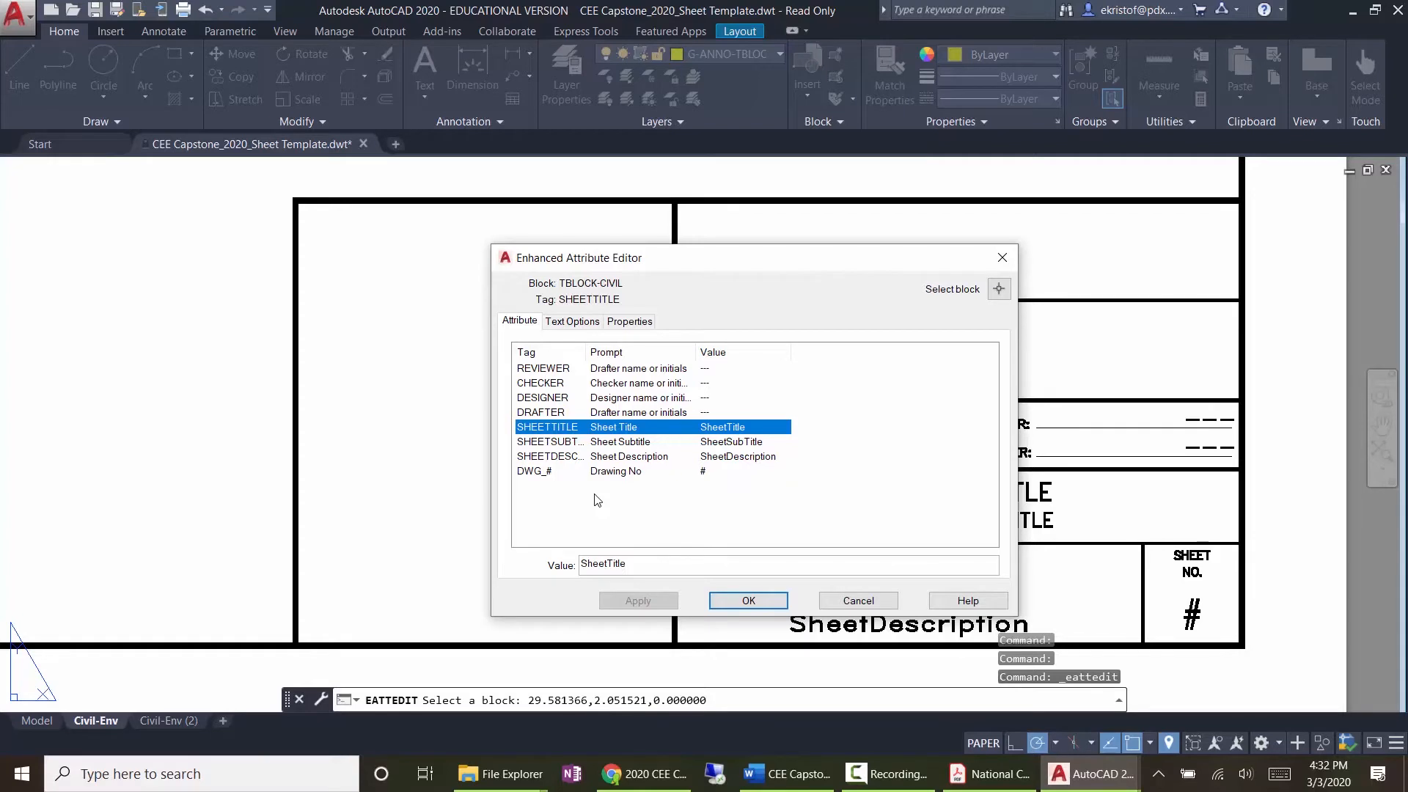
key(Tab)
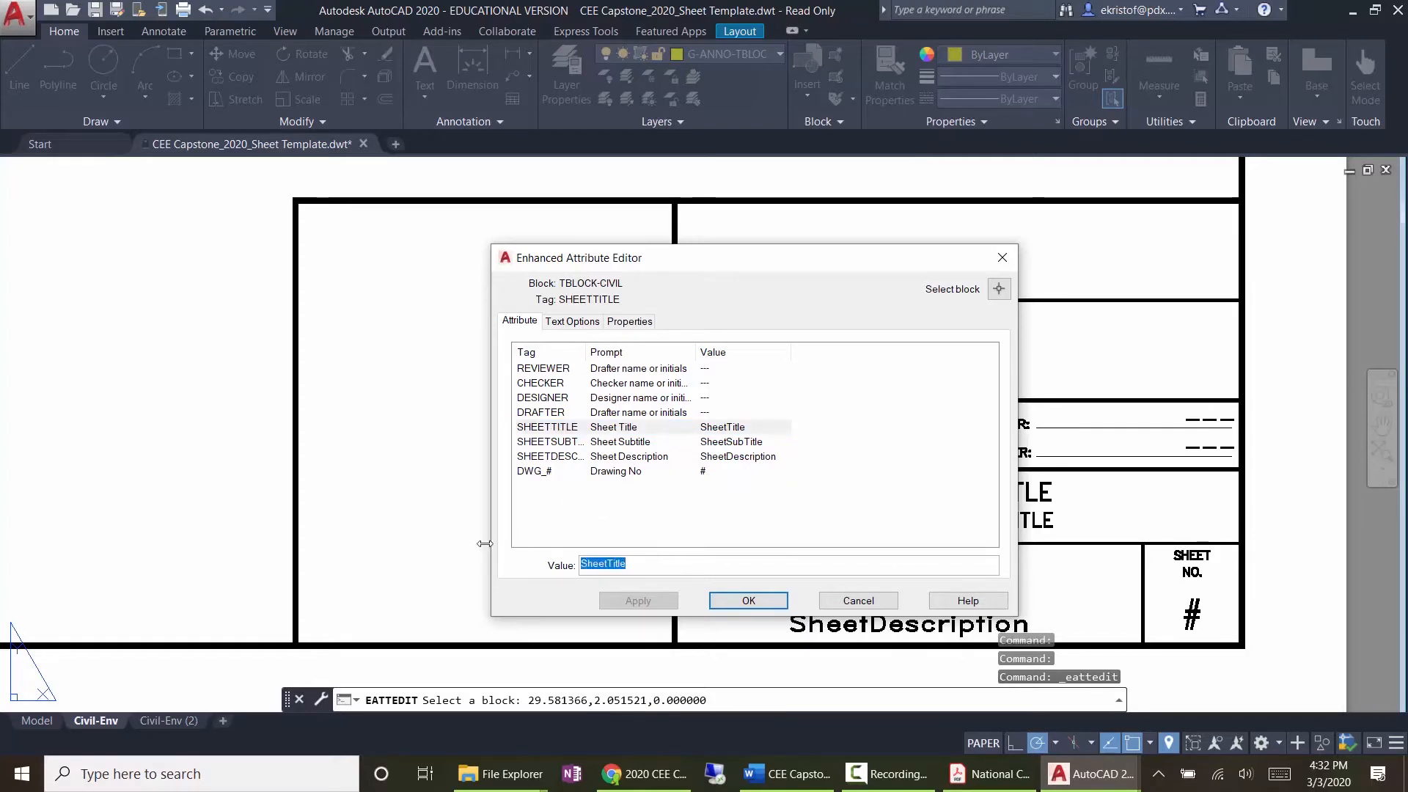
text(TITLE S)
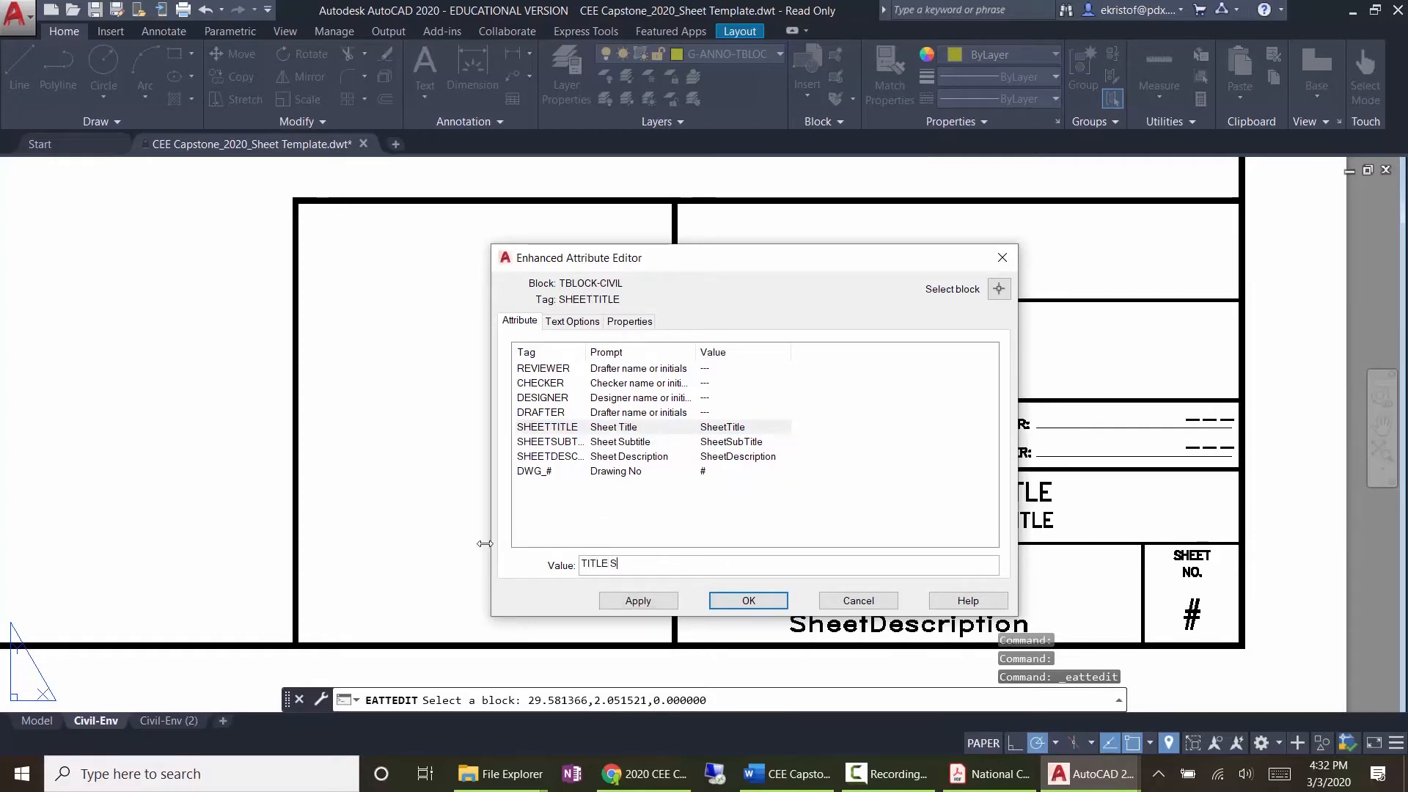
text(HEET)
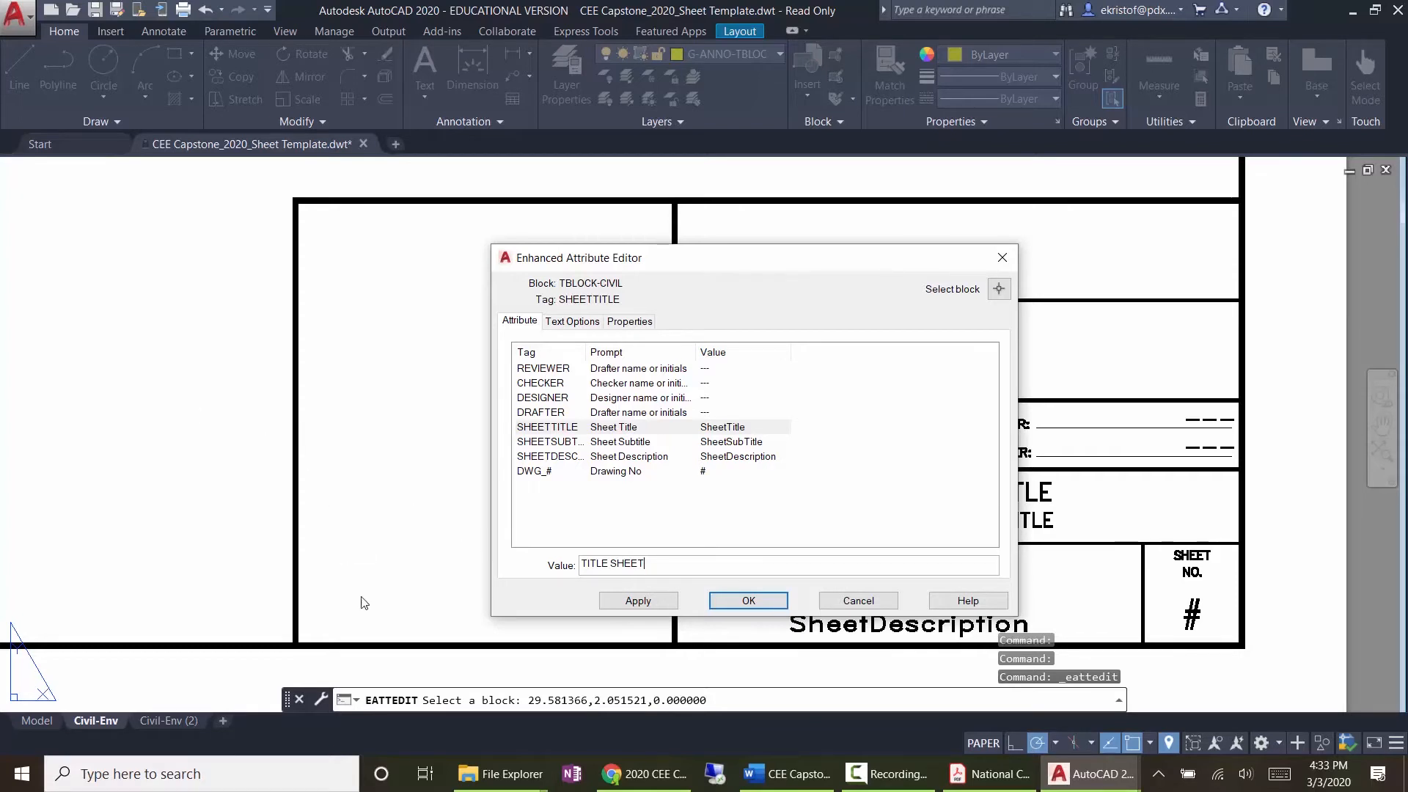
Step: Clear the sheet subtitle and sheet description values in the Civil-Env title block, and move the editor clear of the title block
click(639, 443)
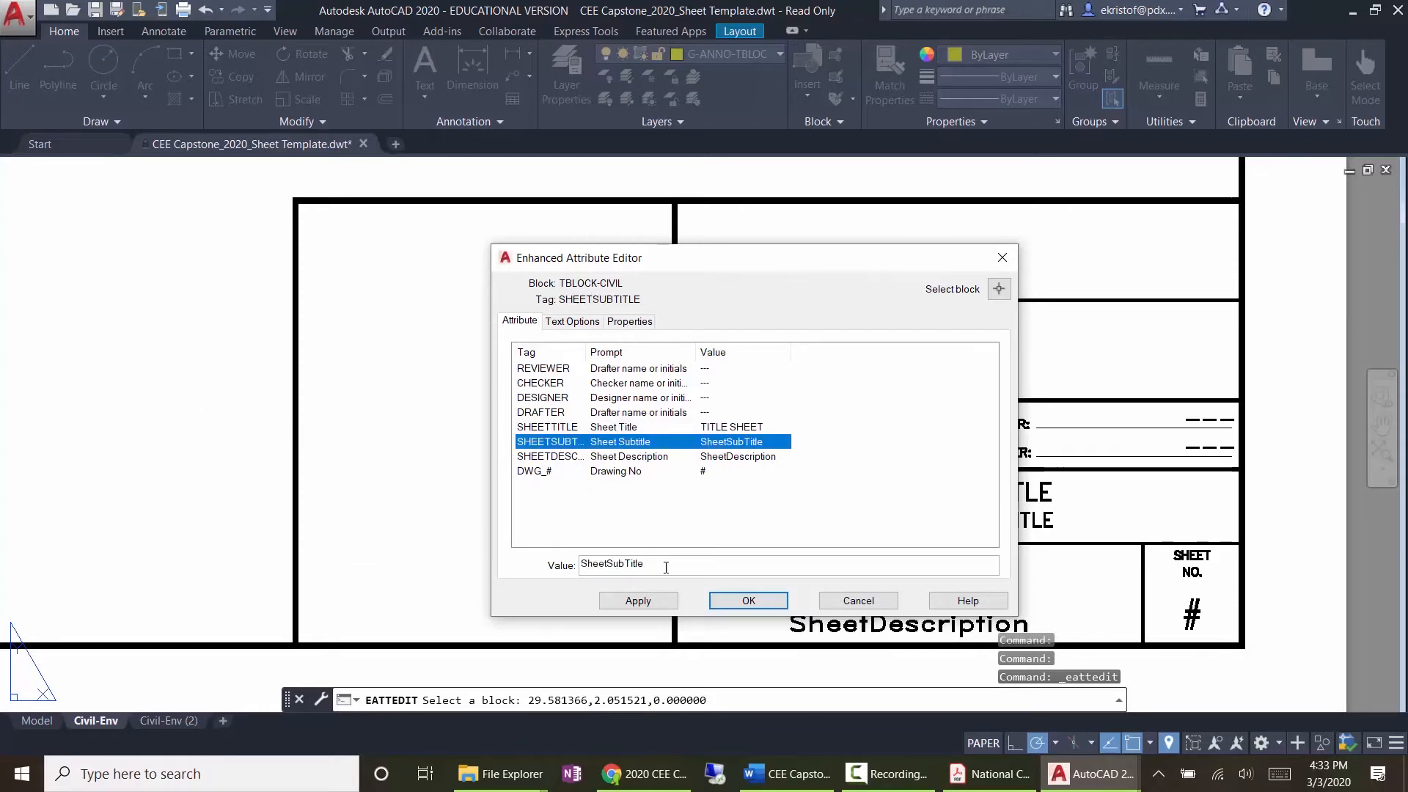
drag(666, 567, 466, 547)
key(BackSpace)
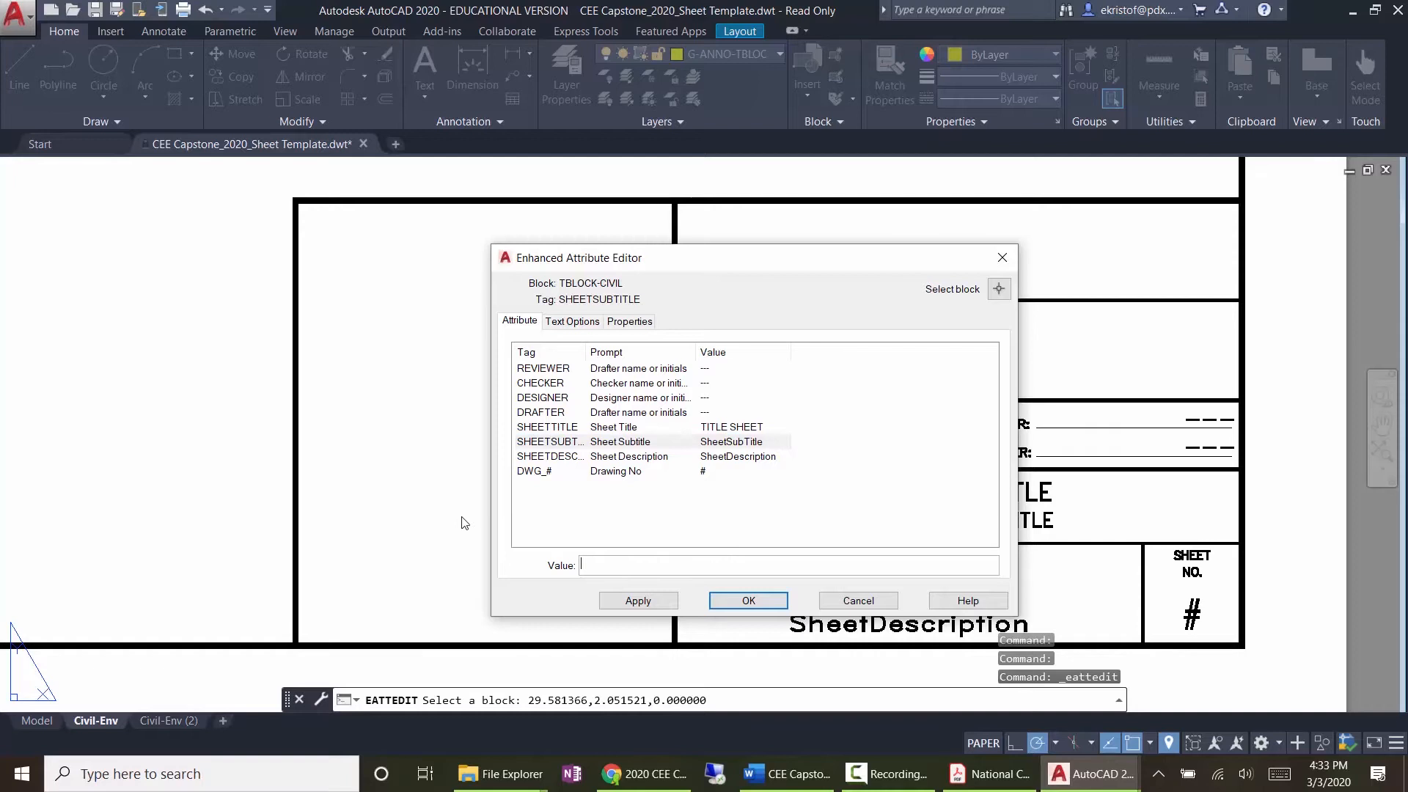
click(624, 456)
drag(660, 566, 493, 559)
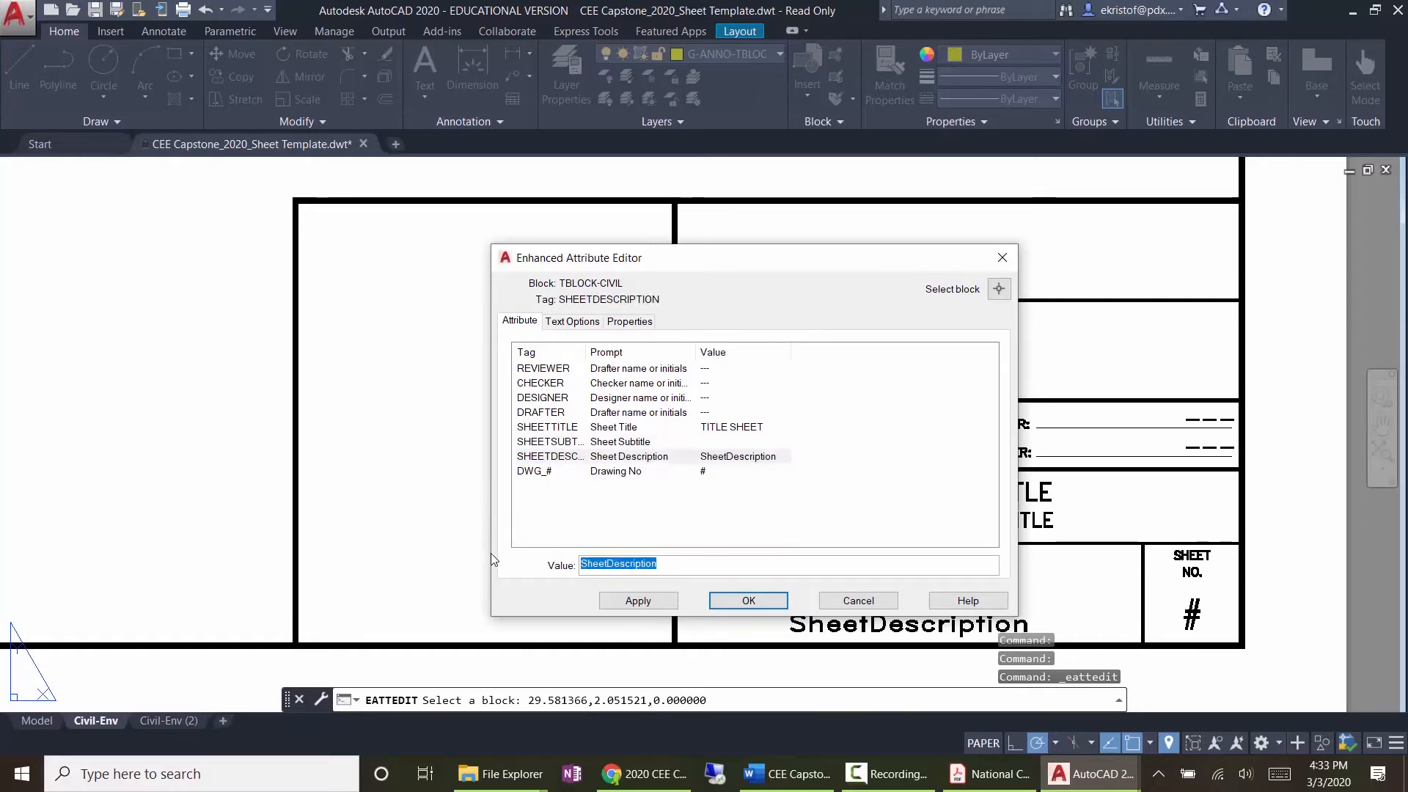
key(BackSpace)
drag(785, 267, 484, 253)
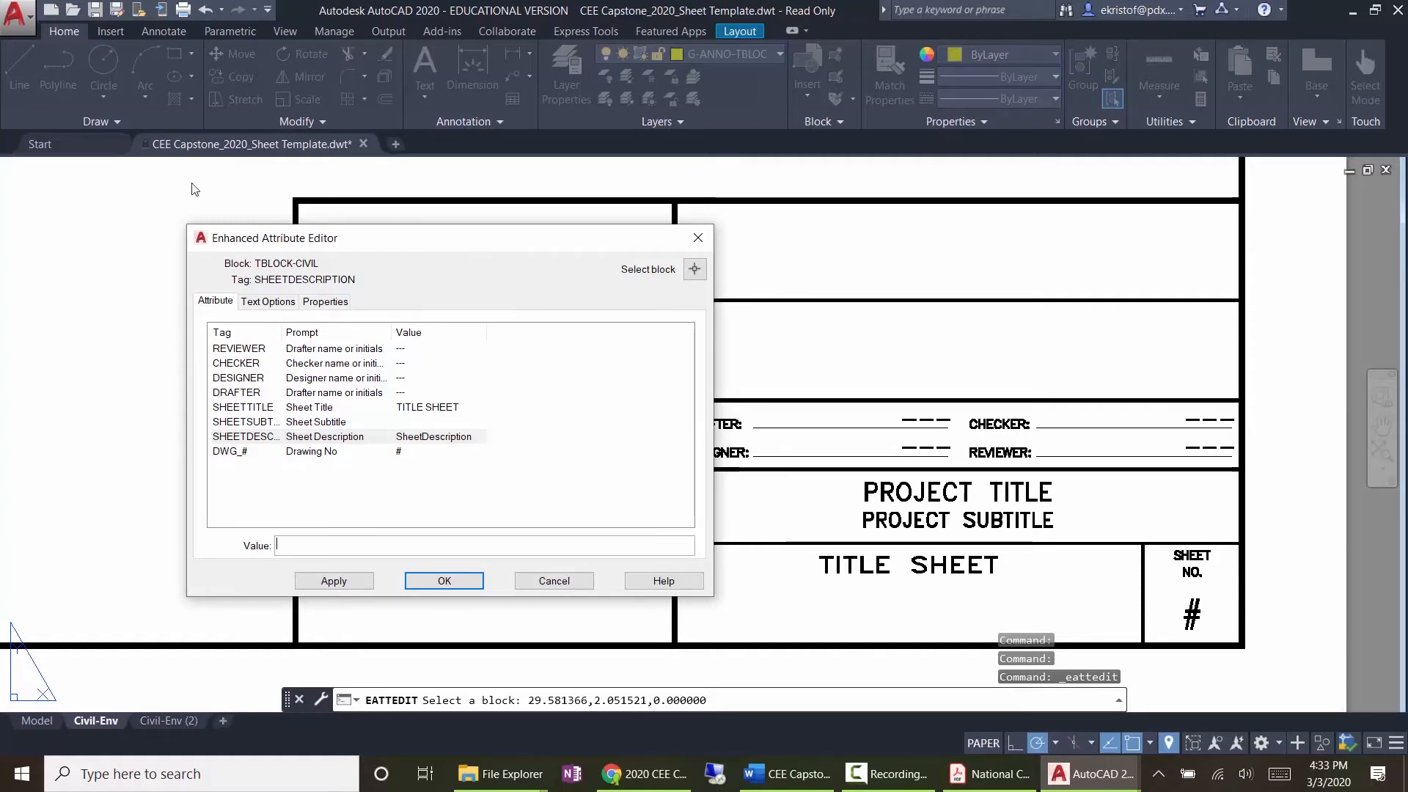
Step: Go through the reviewer, checker, designer and drafter attributes, and set the Civil-Env drawing number to 1
click(250, 350)
click(251, 364)
click(250, 378)
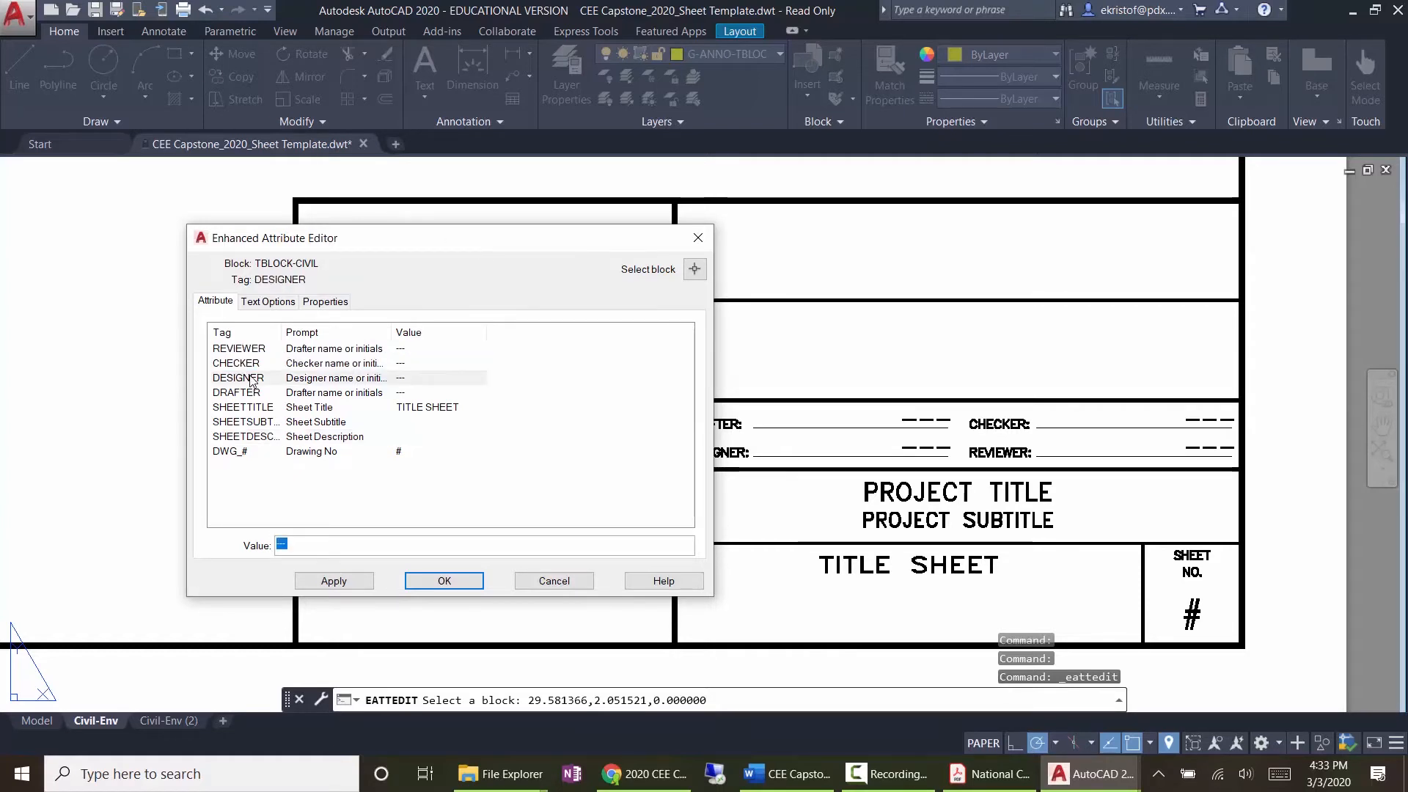
click(254, 394)
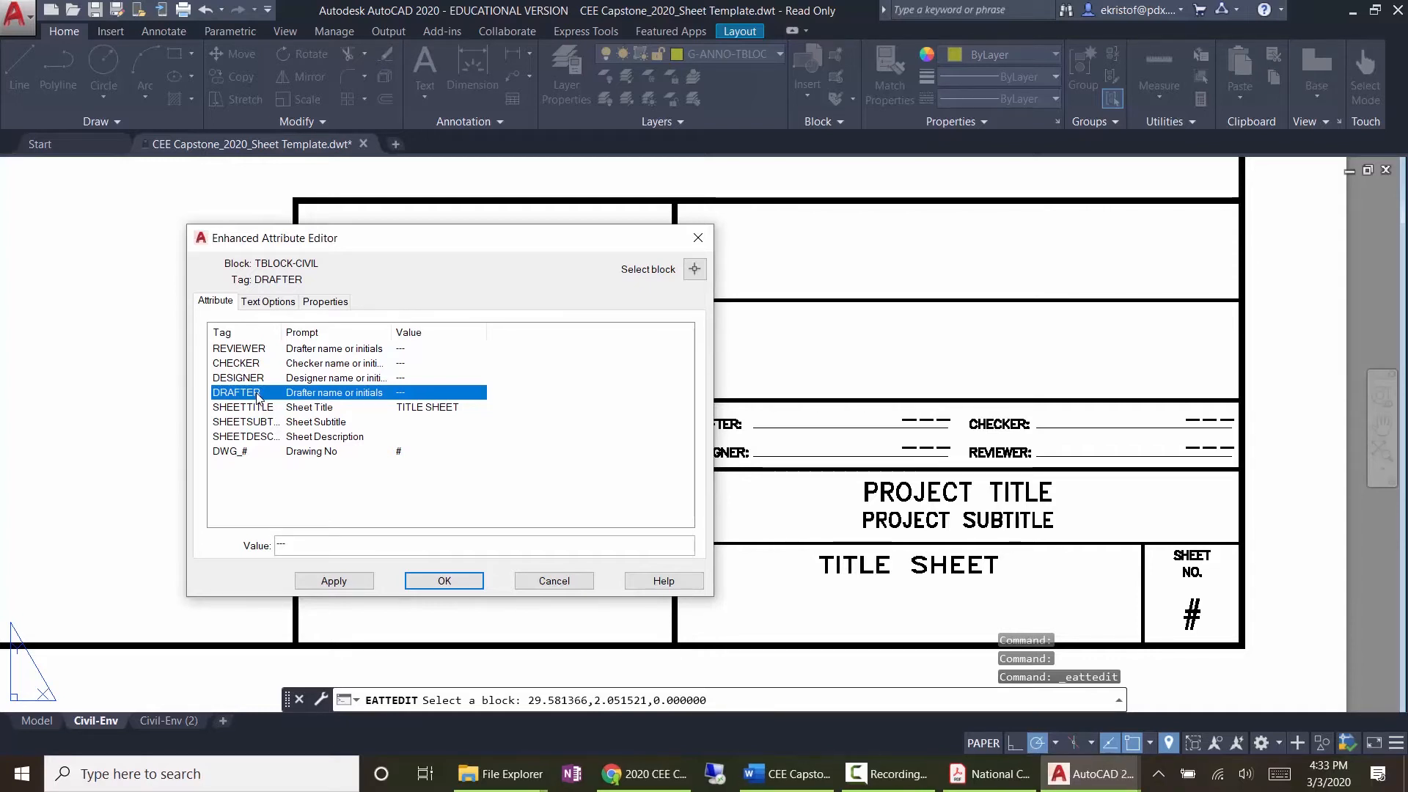
click(432, 587)
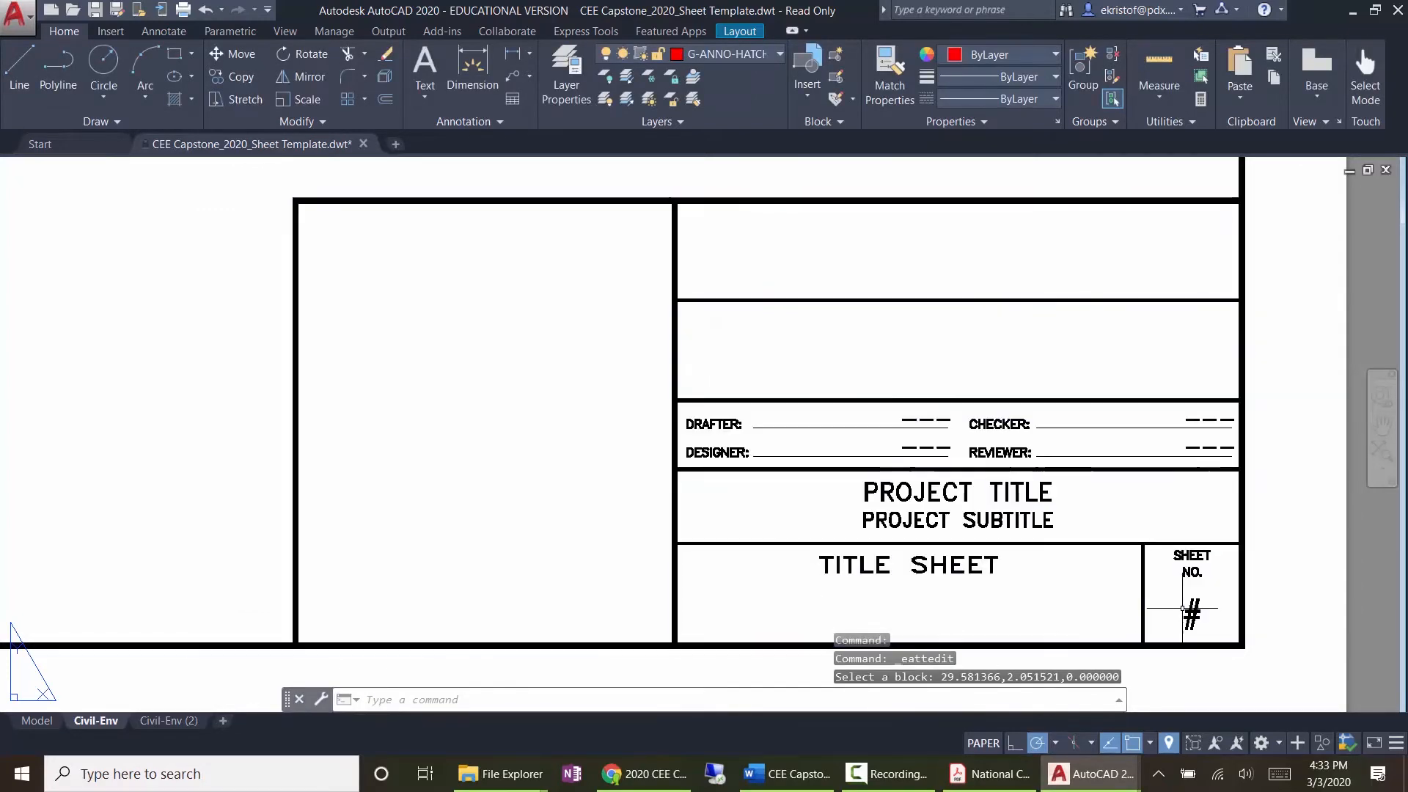
double_click(1182, 609)
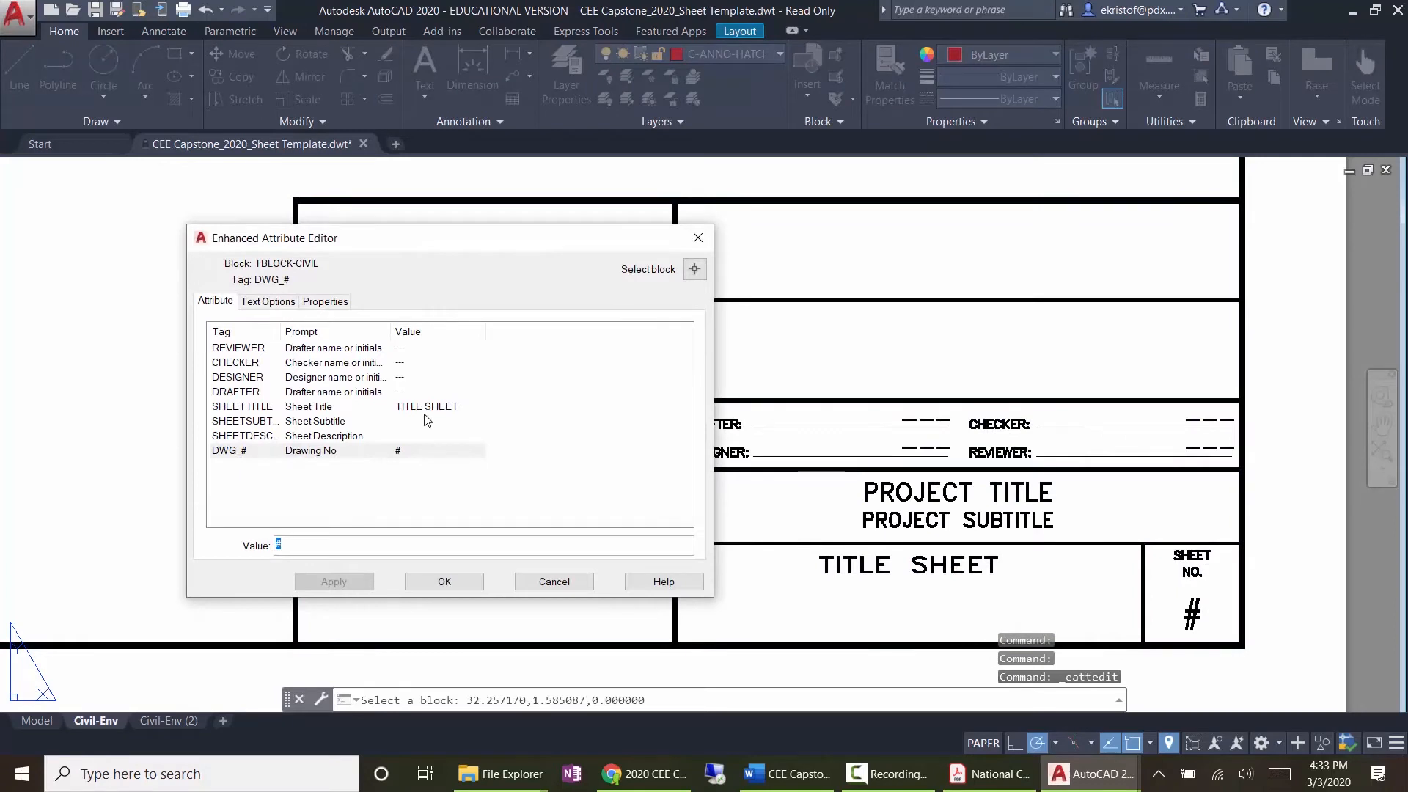
click(444, 581)
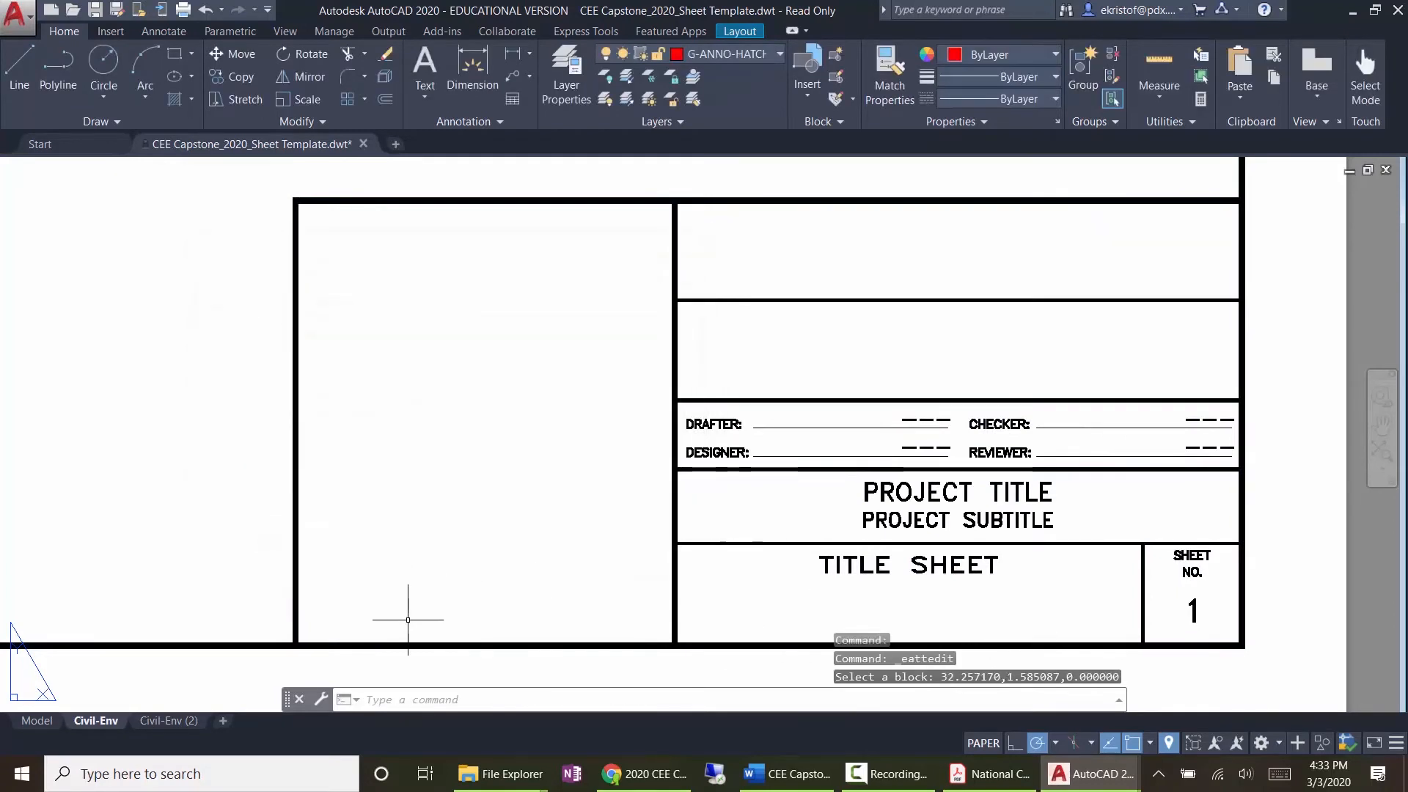
Step: Set the sheet title of the Civil-Env (2) layout's title block to SITE PLAN
mouse_move(182, 721)
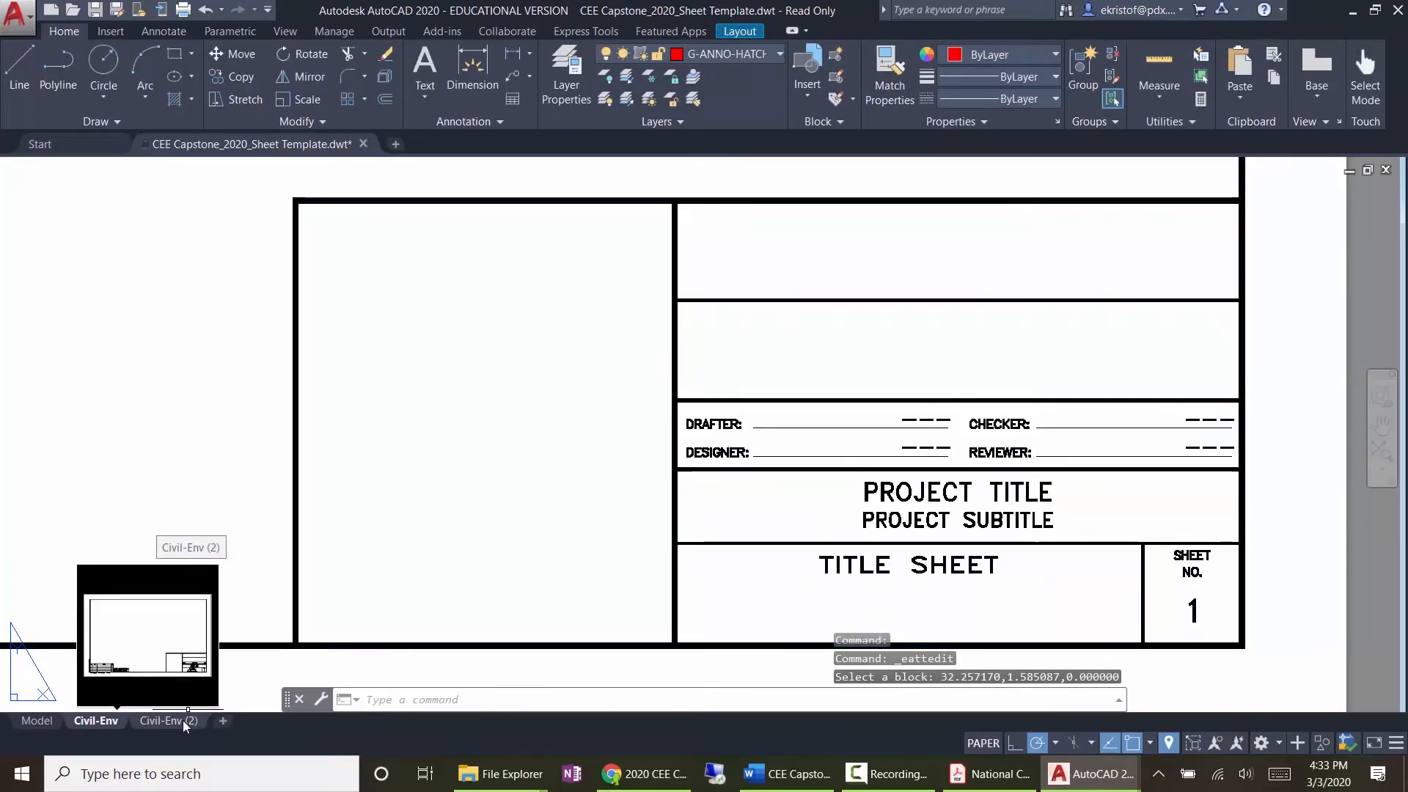
click(182, 721)
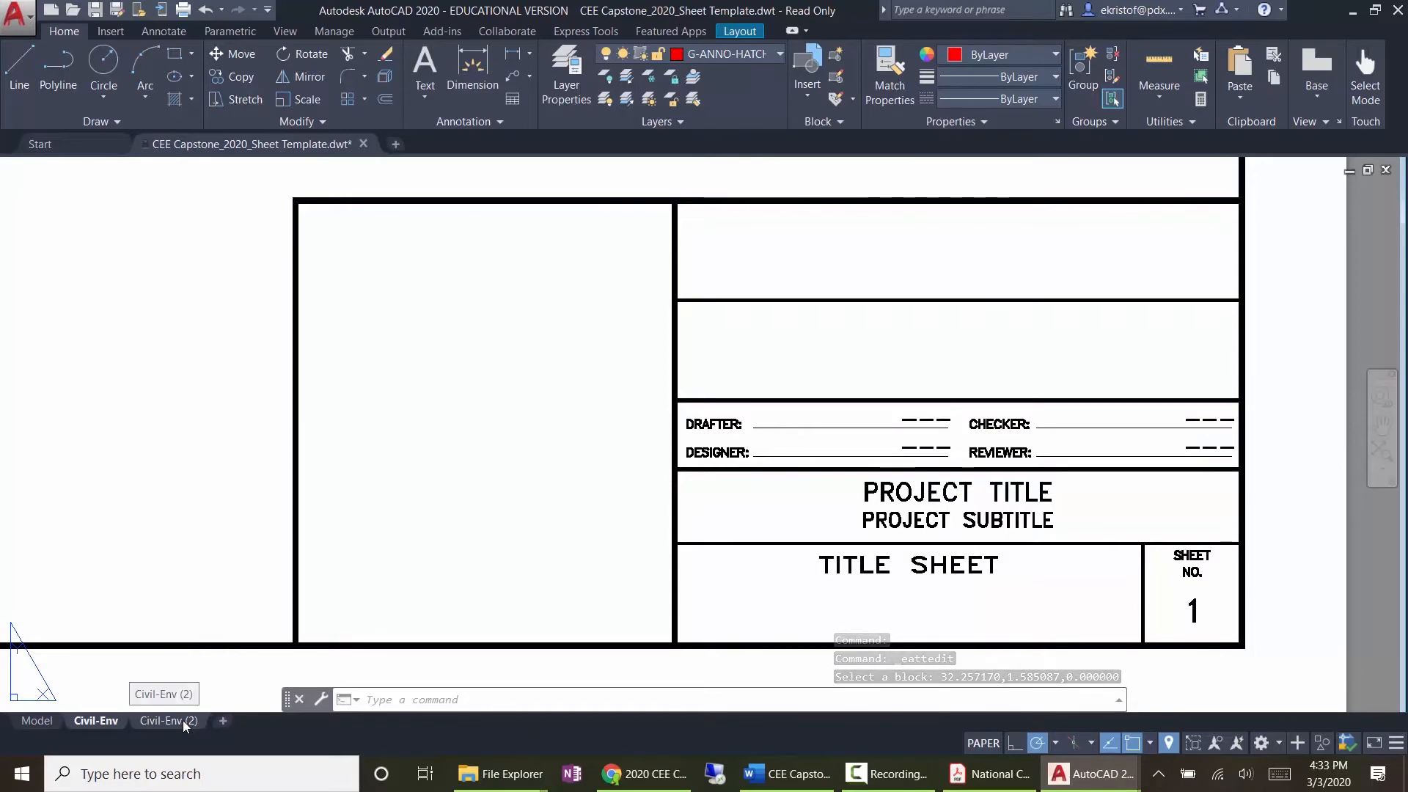
scroll(875, 613, up, 6)
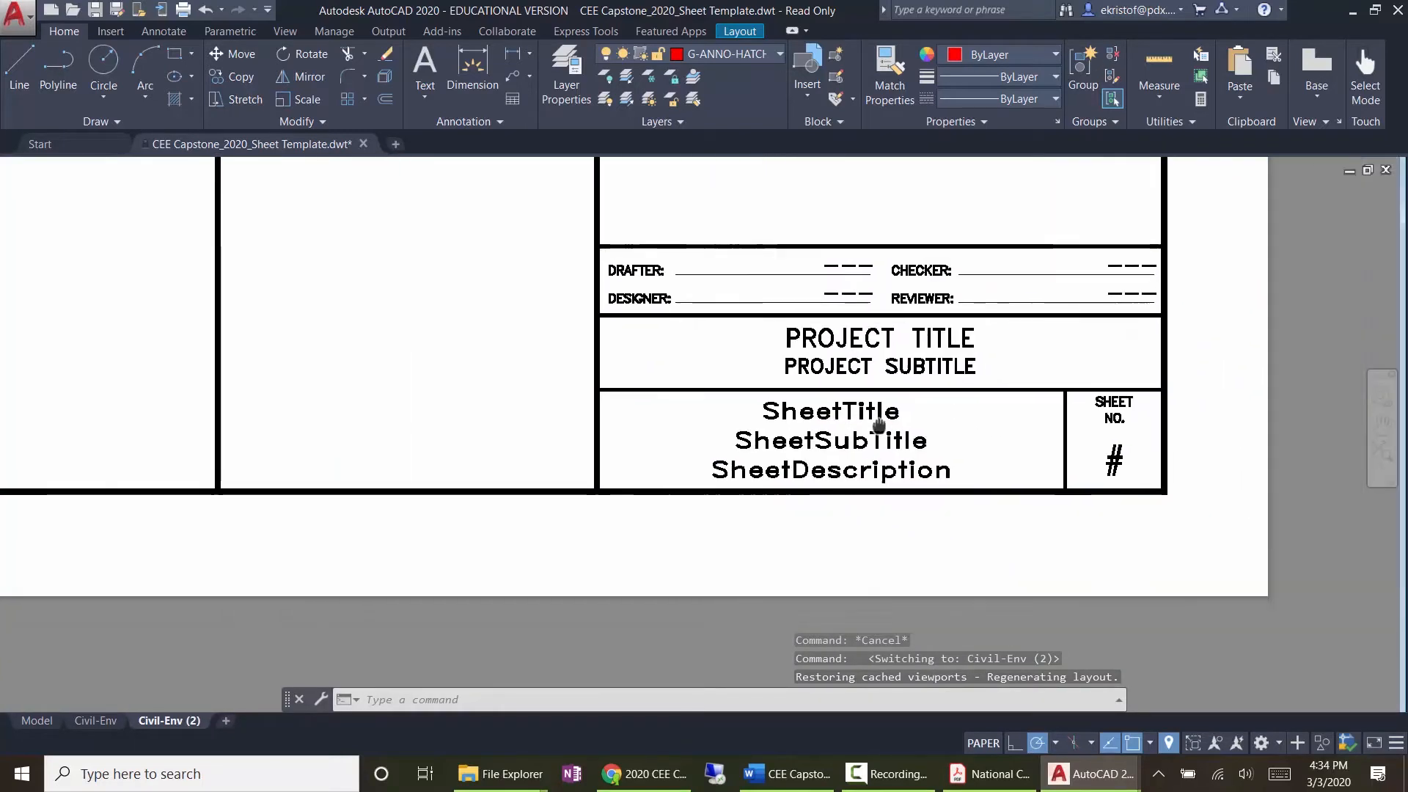
scroll(827, 423, up, 3)
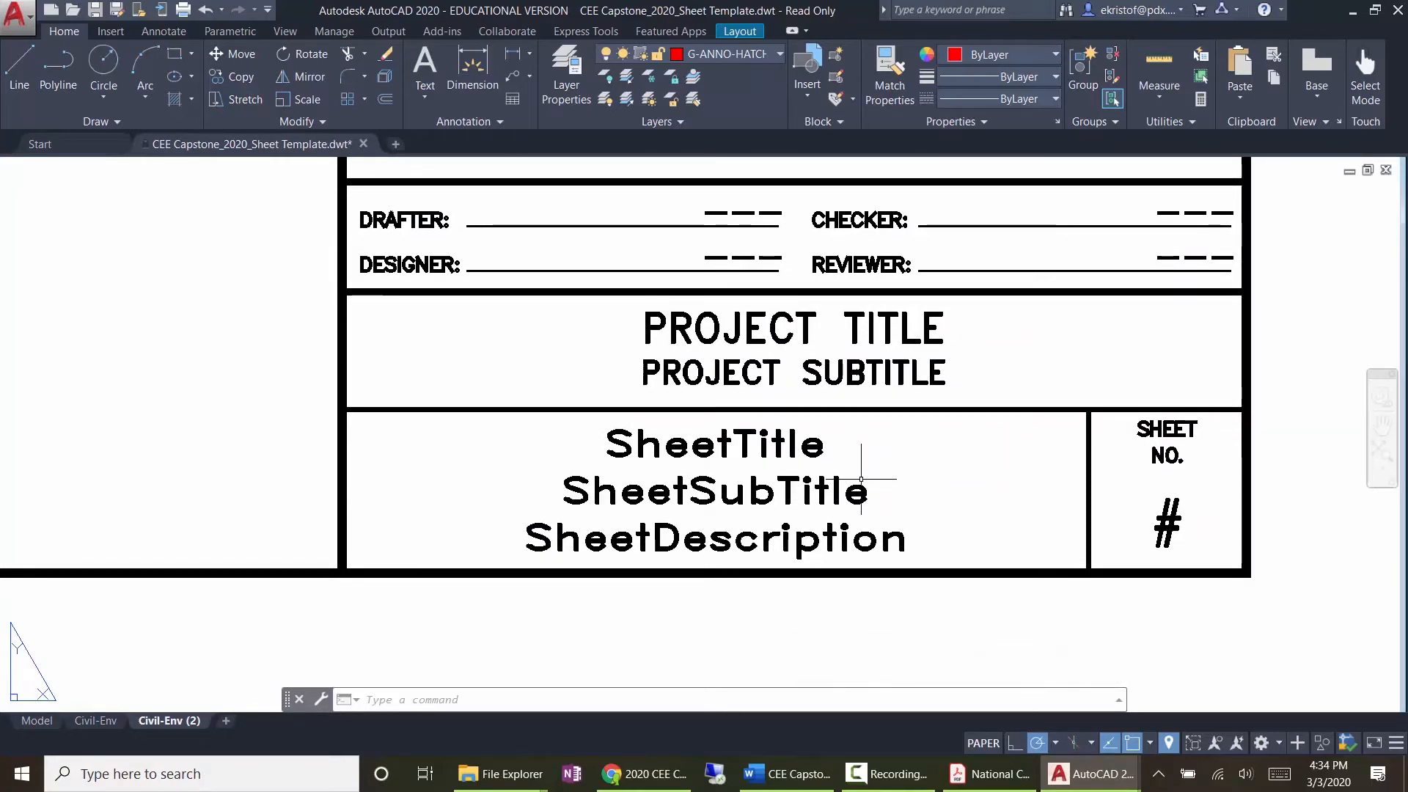
double_click(816, 437)
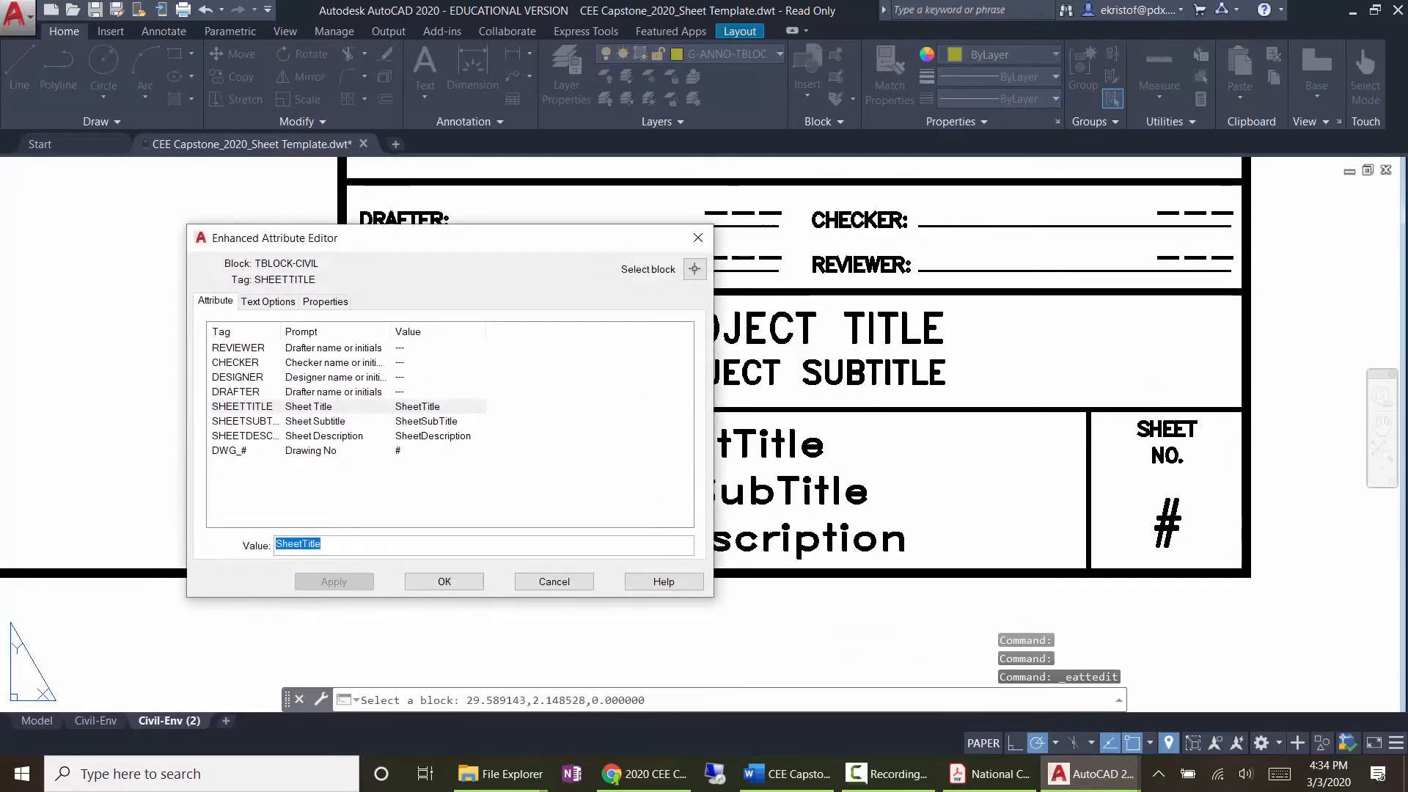
text(SITE PLAN)
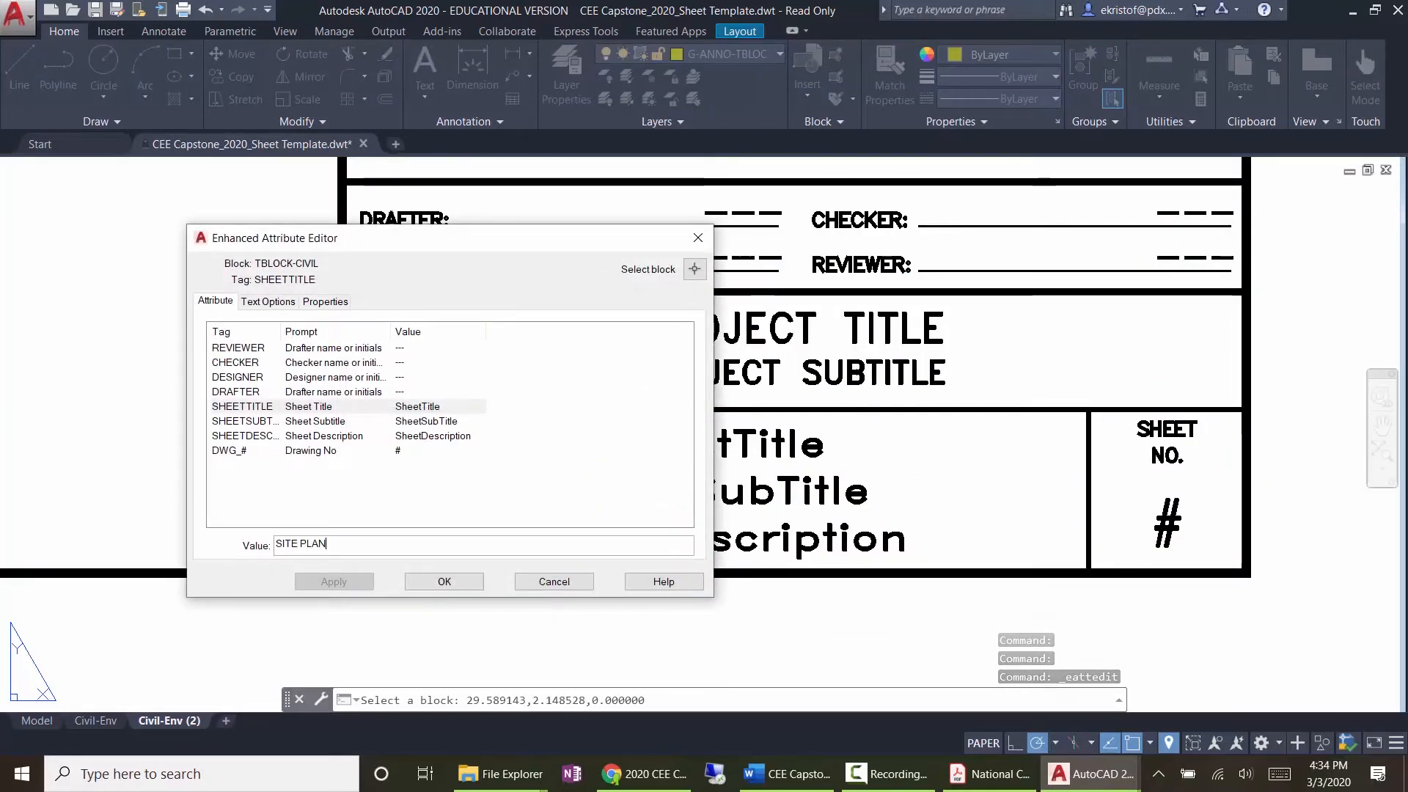
key(Return)
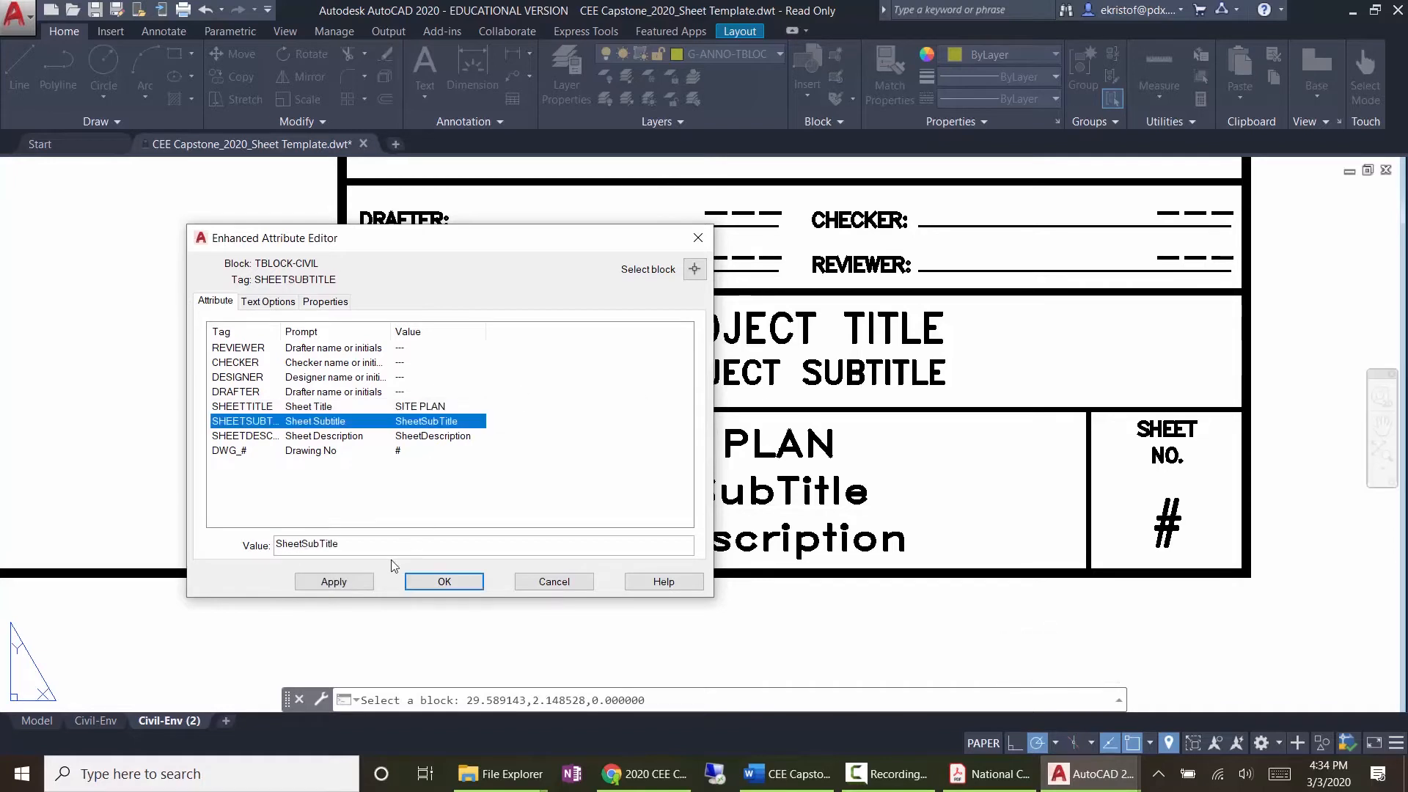
Step: Clear the sheet subtitle and sheet description values in the Civil-Env (2) title block
key(BackSpace)
key(Return)
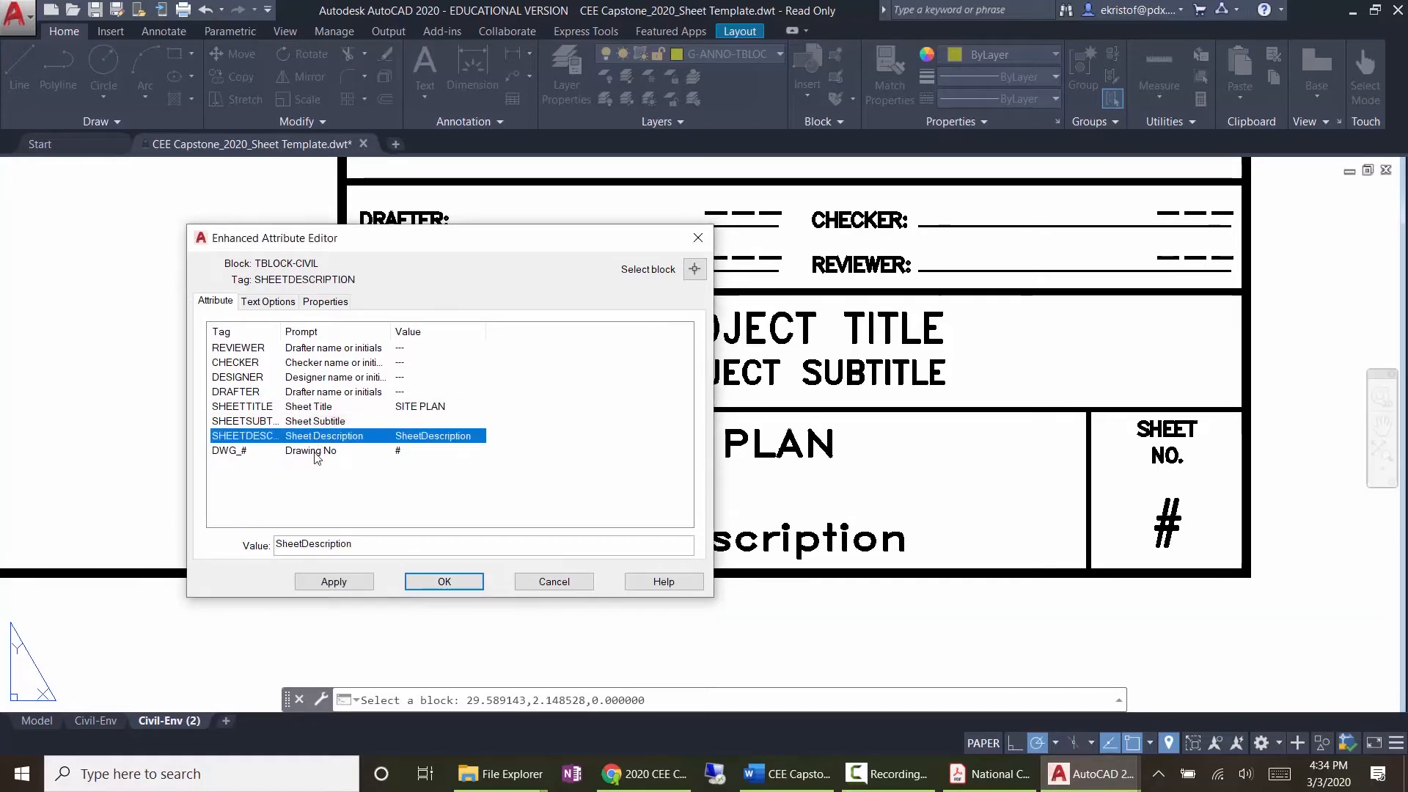
double_click(359, 544)
key(BackSpace)
key(Return)
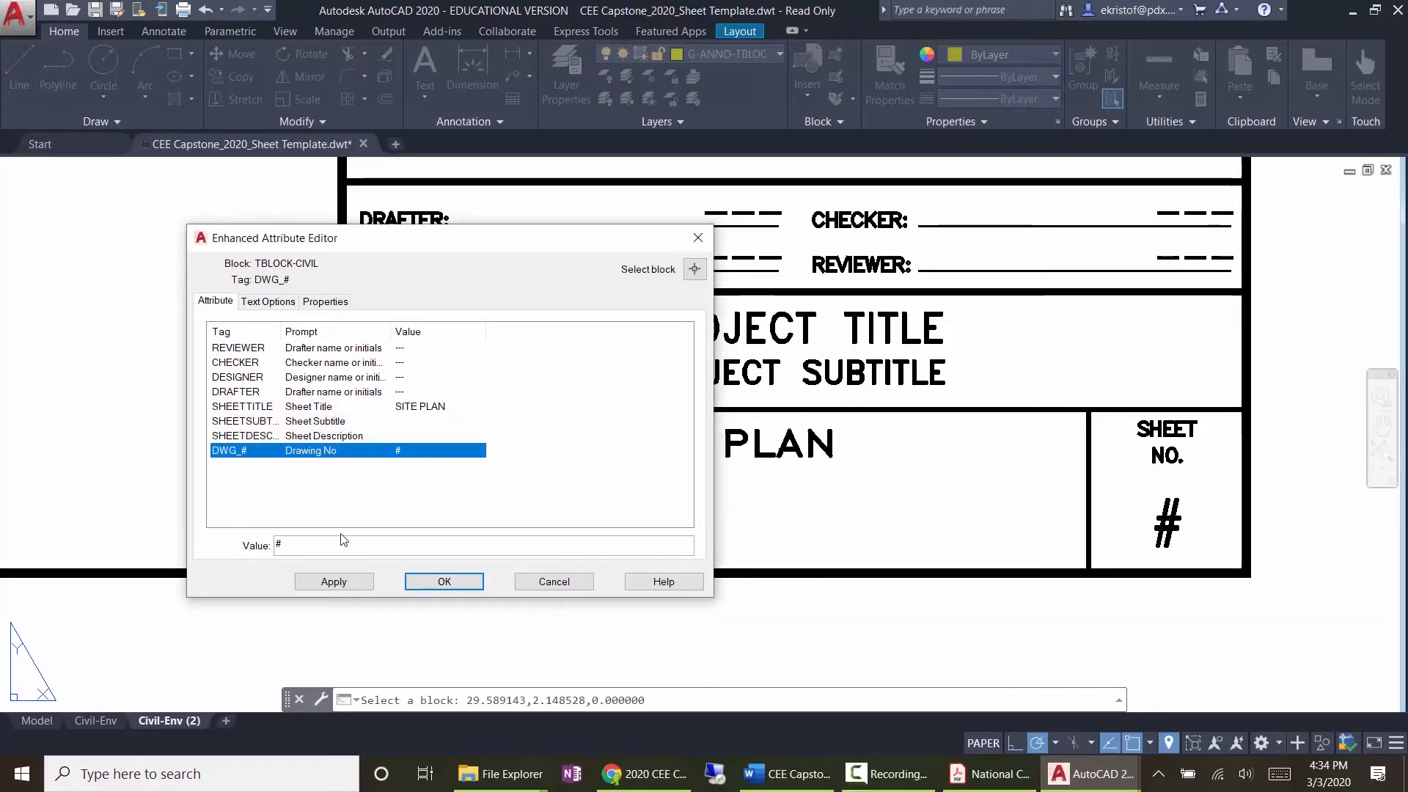
Step: Set the Civil-Env (2) drawing number to 2 and accept the attribute changes
click(321, 544)
text(2)
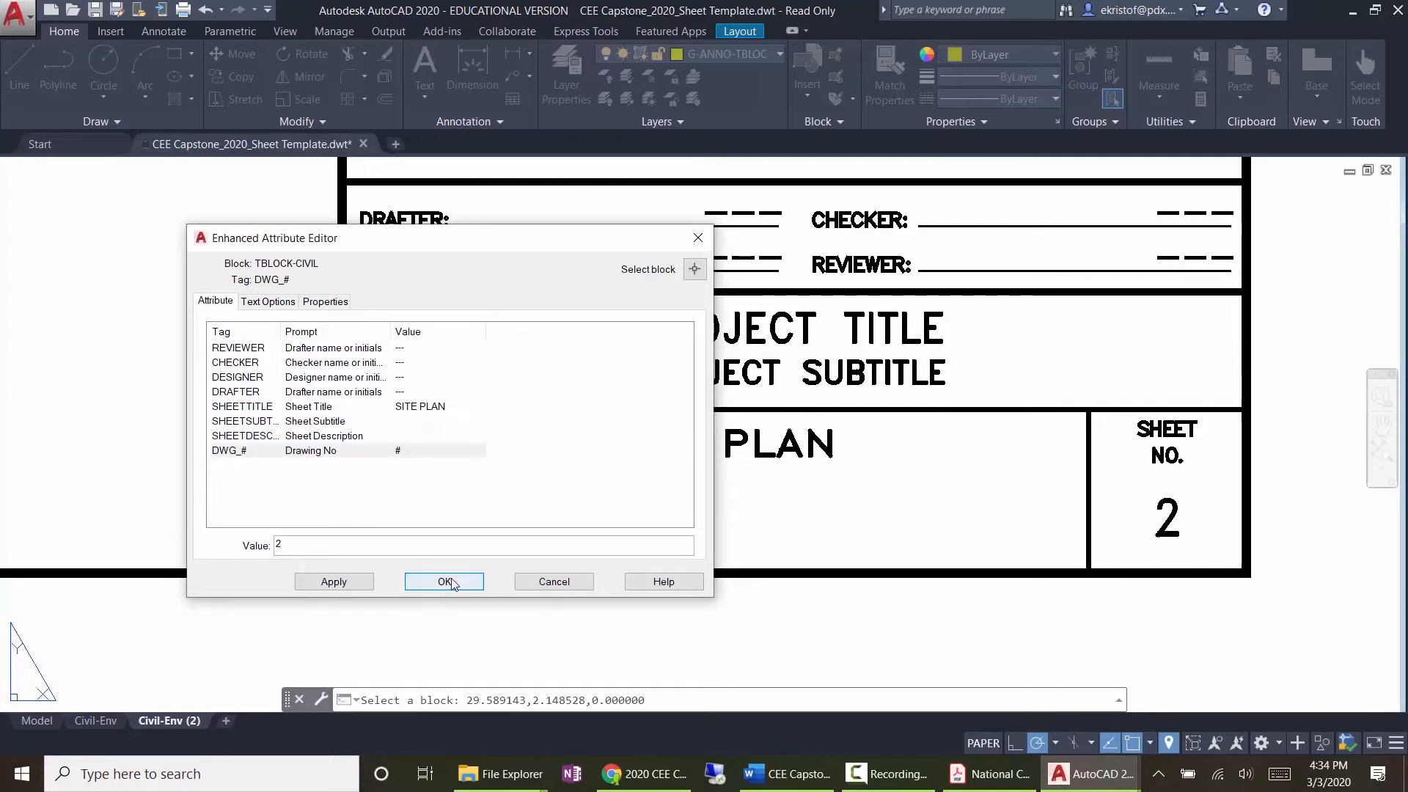
click(444, 581)
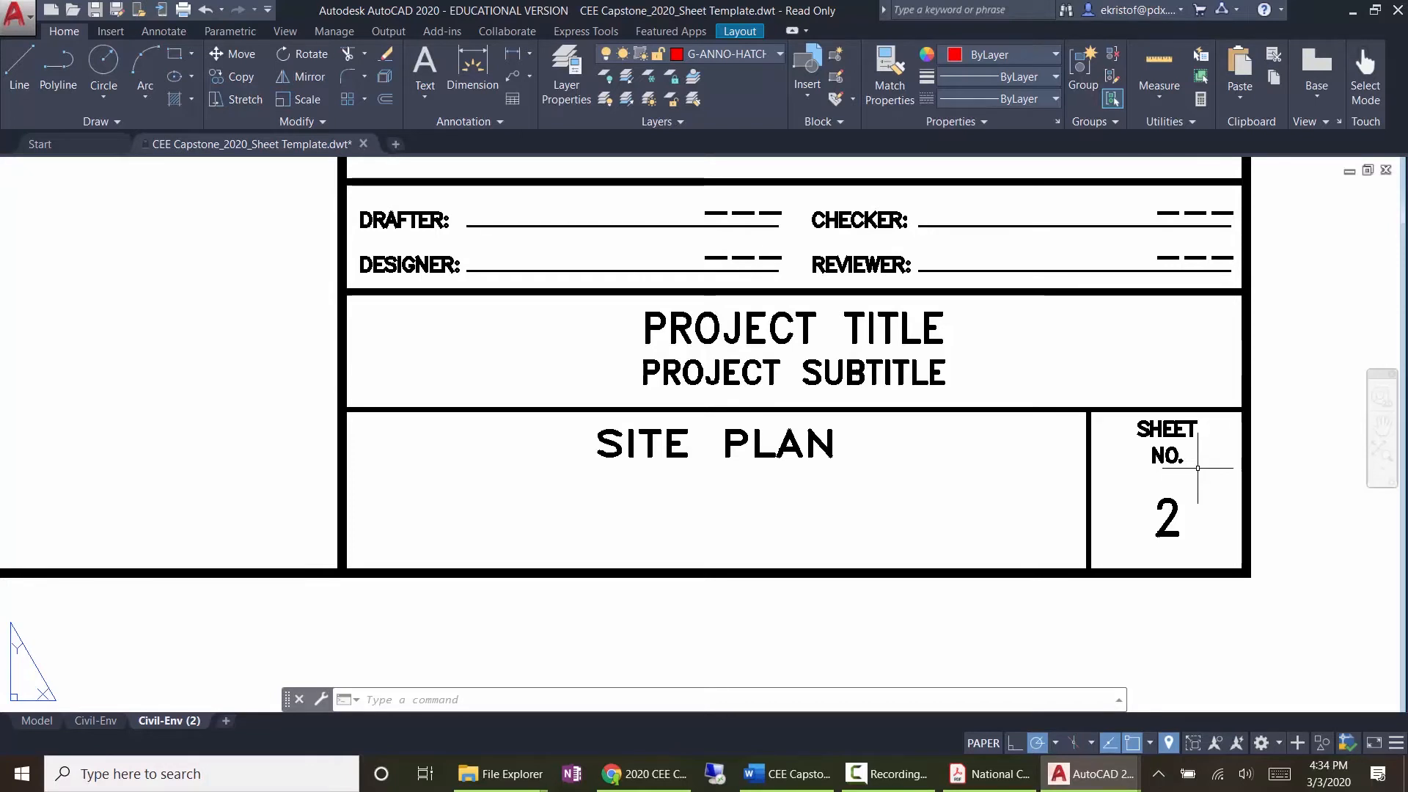
Step: Check the title block's editable attributes for a project title entry, and leave the attribute editor without changes
double_click(879, 313)
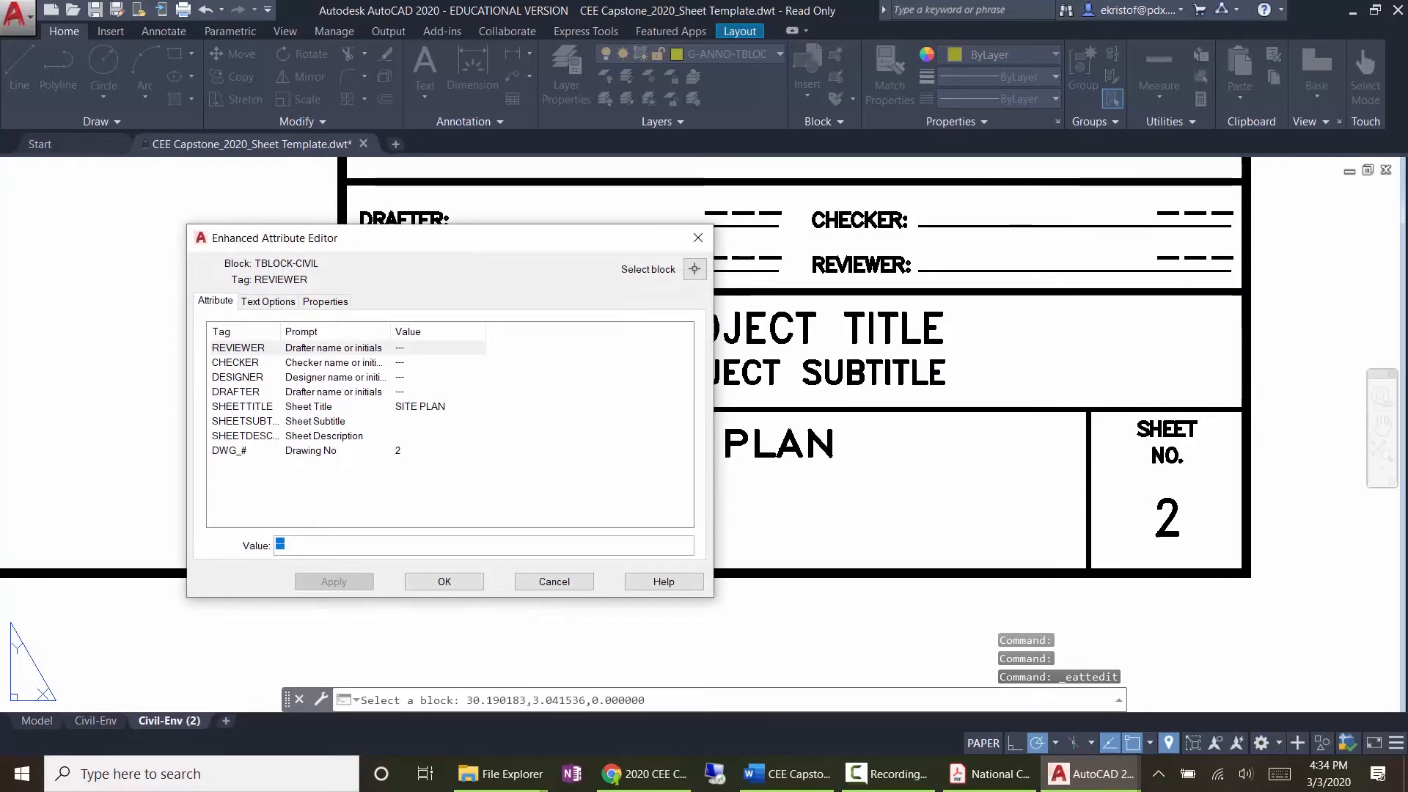
drag(457, 247, 699, 238)
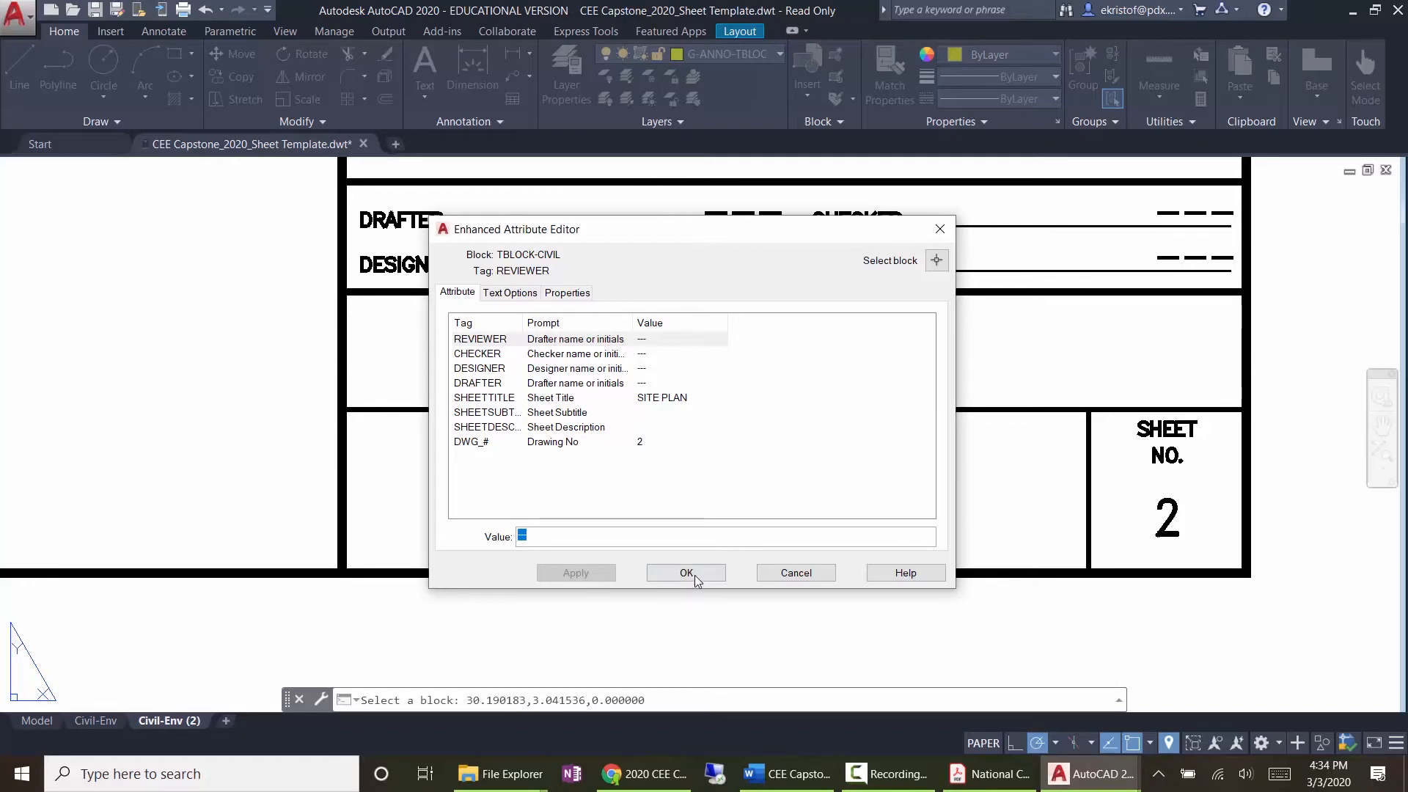
click(780, 573)
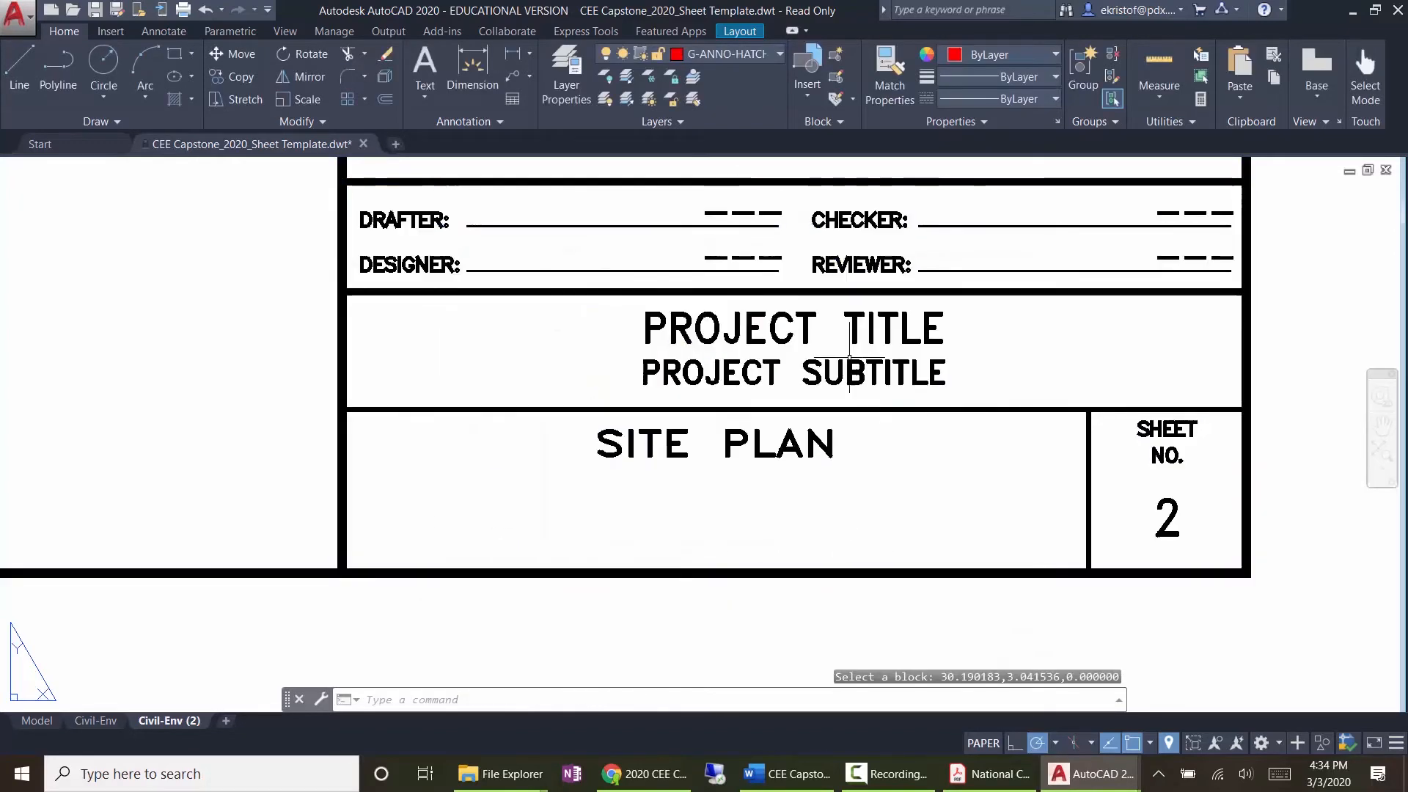
Step: Open the TBLOCK-CIVIL title block of the Civil-Env (2) layout in the Block Editor
click(871, 326)
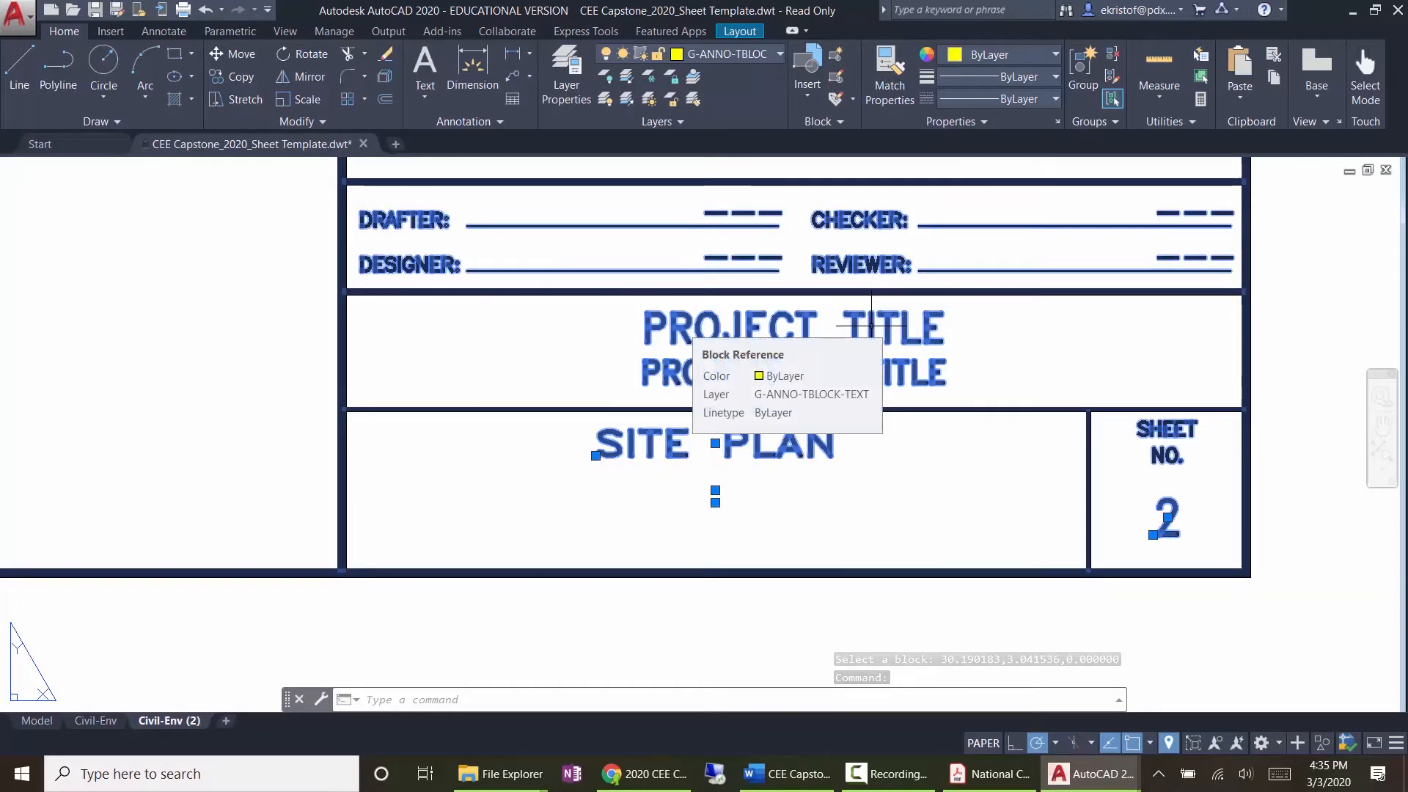
right_click(871, 325)
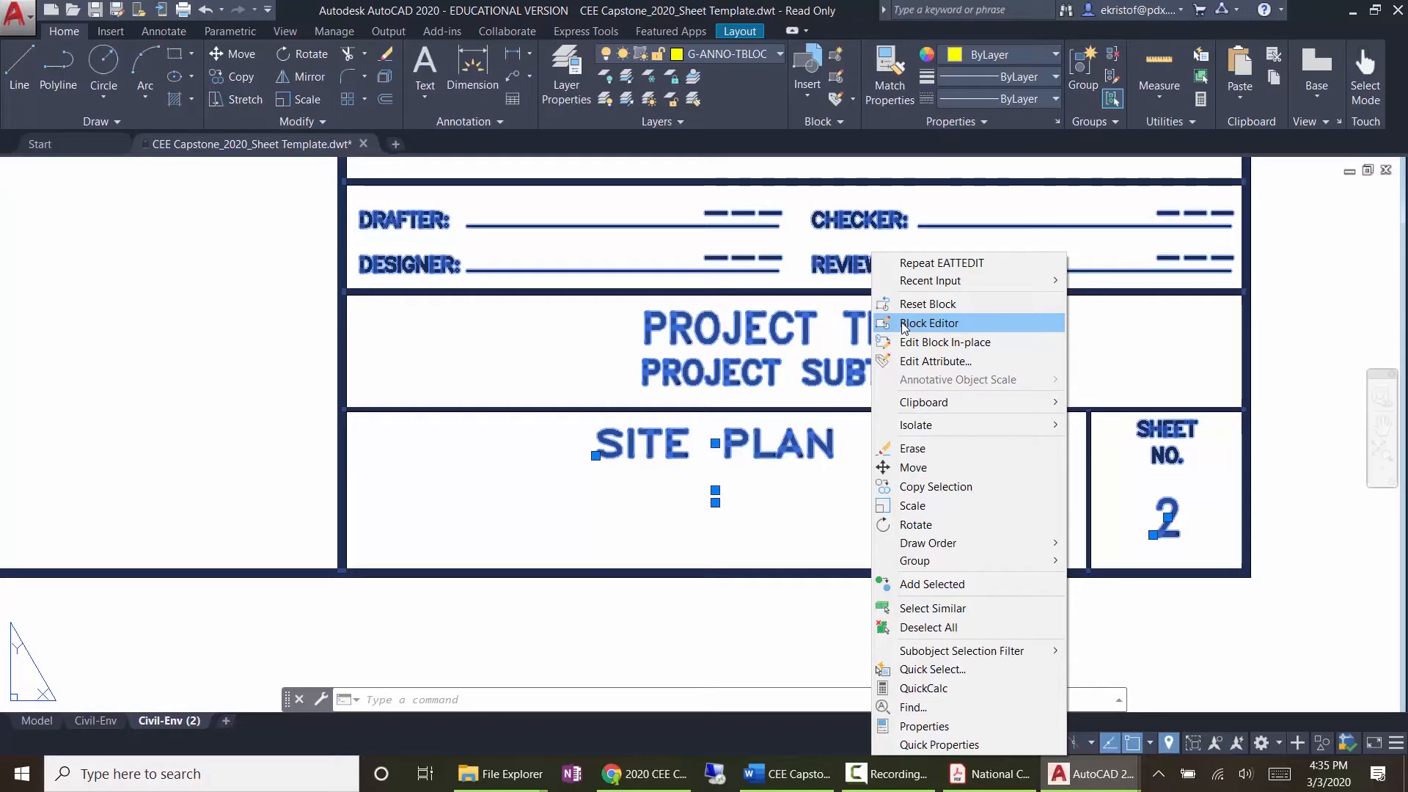
click(903, 324)
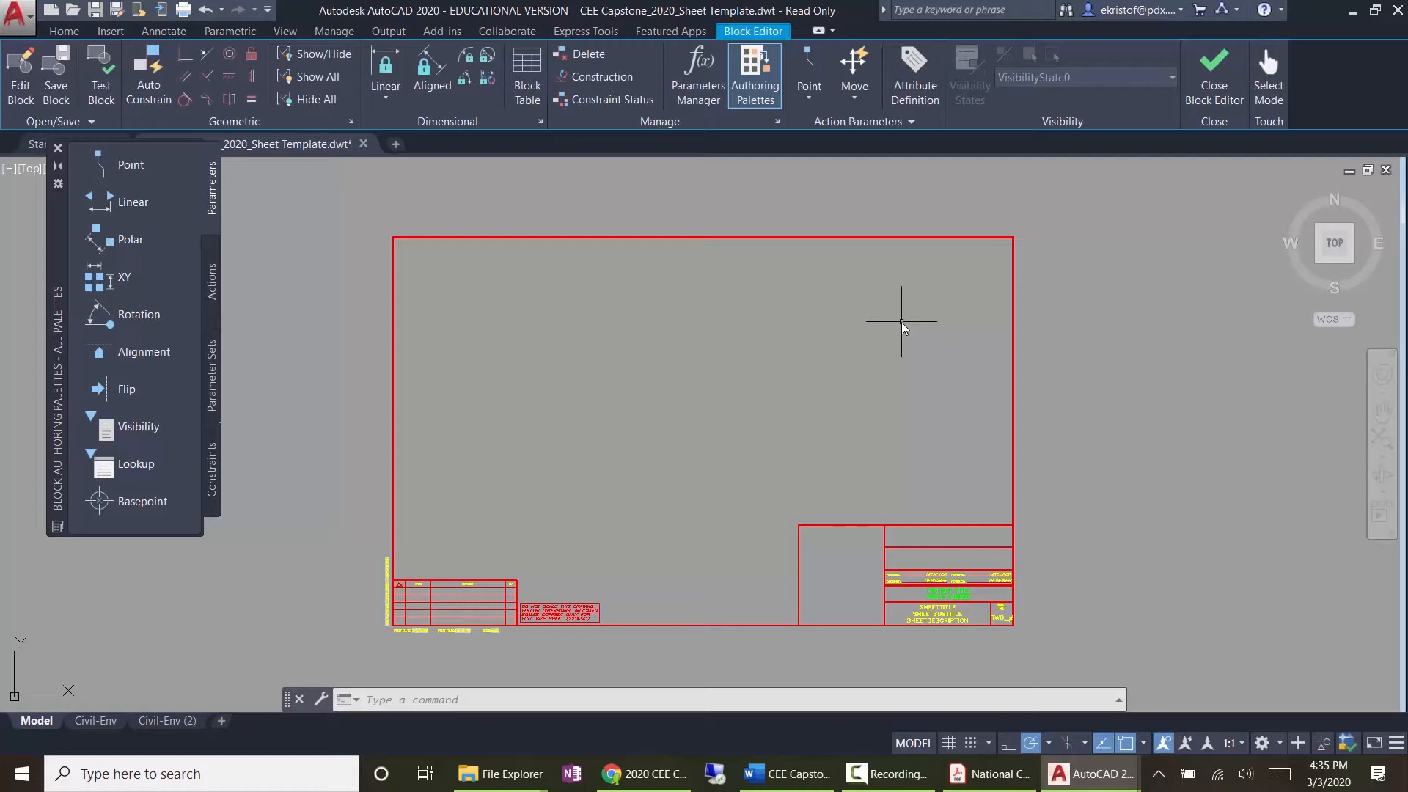
Step: Replace the PROJECT TITLE line in the title block with BEAR CREEK BYPASS, keeping the project subtitle line
scroll(950, 589, up, 6)
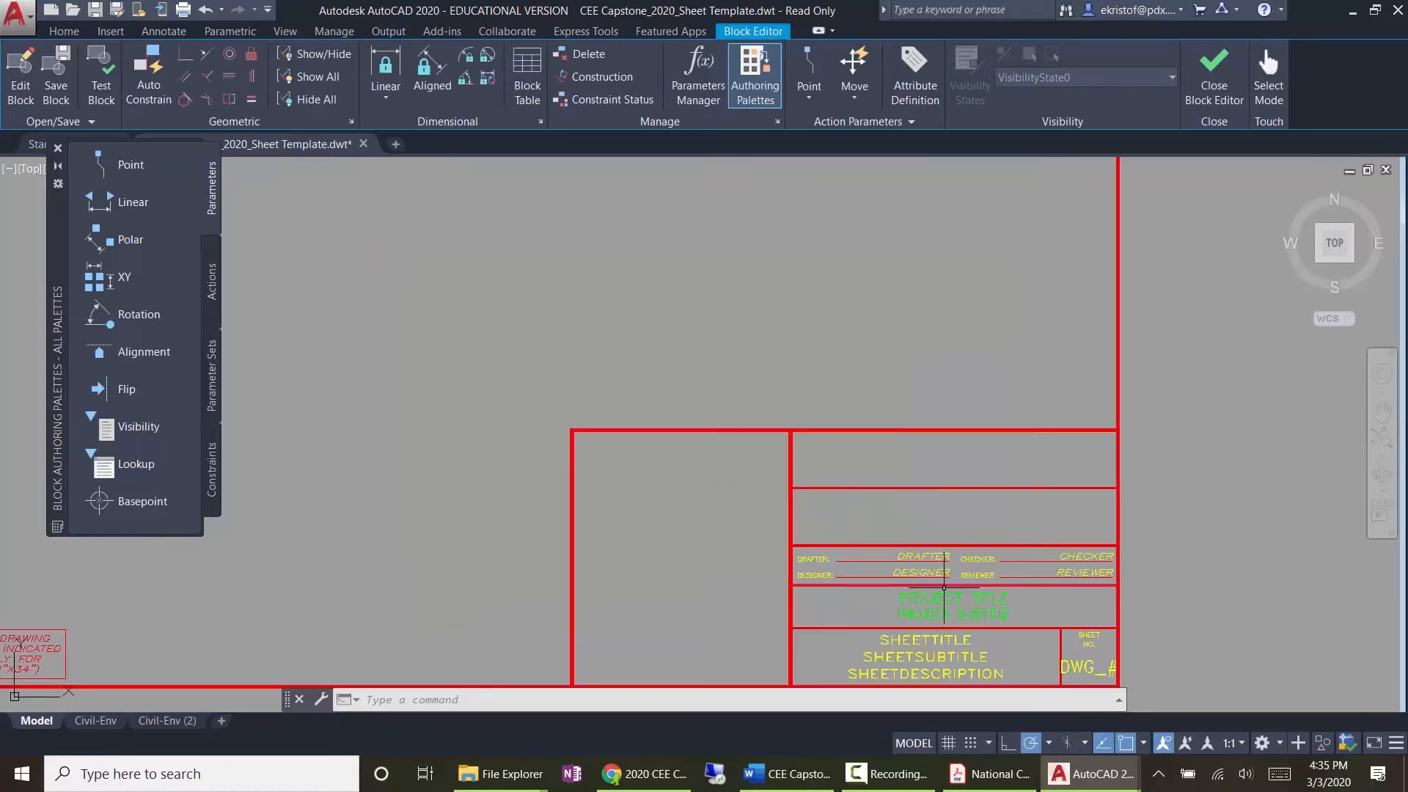
scroll(951, 589, up, 5)
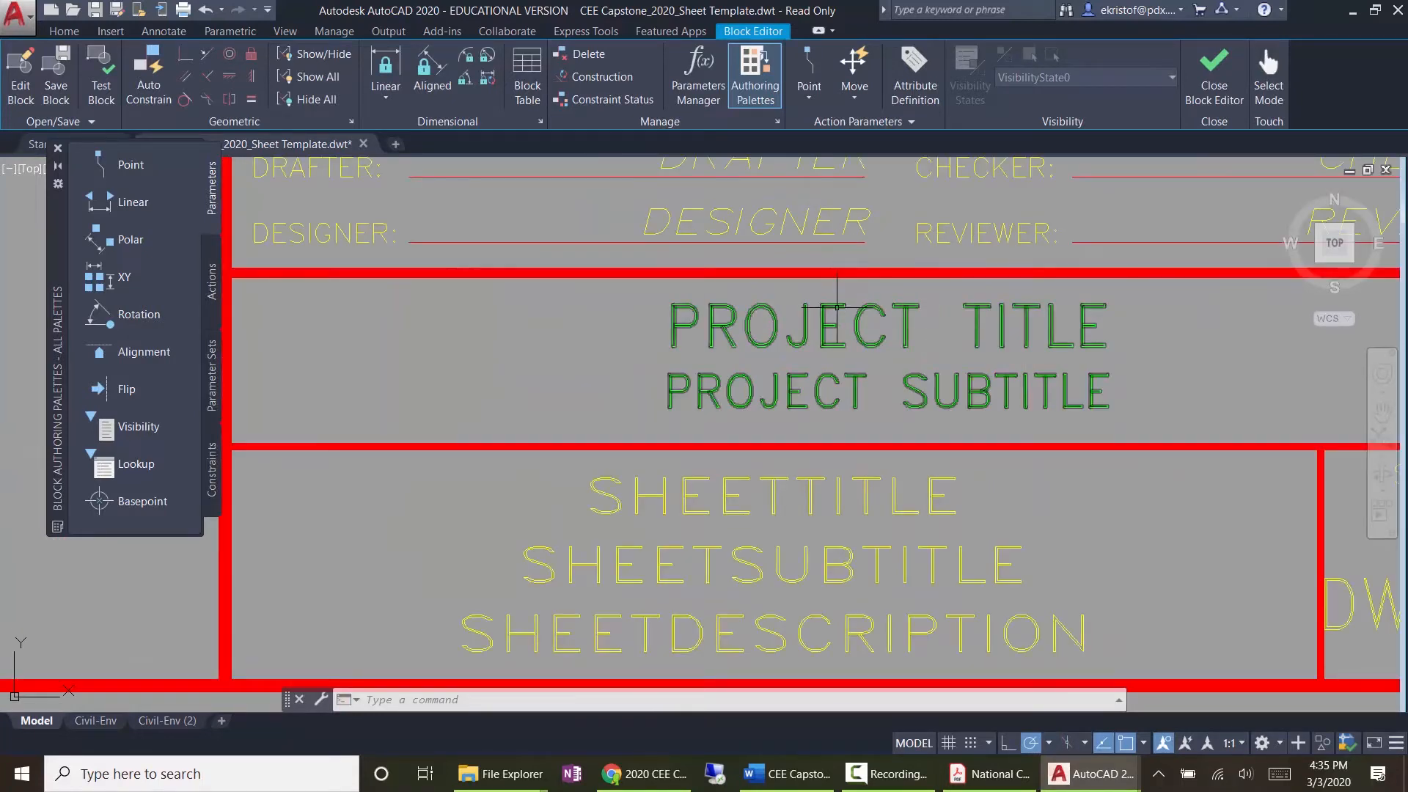
click(887, 327)
double_click(852, 349)
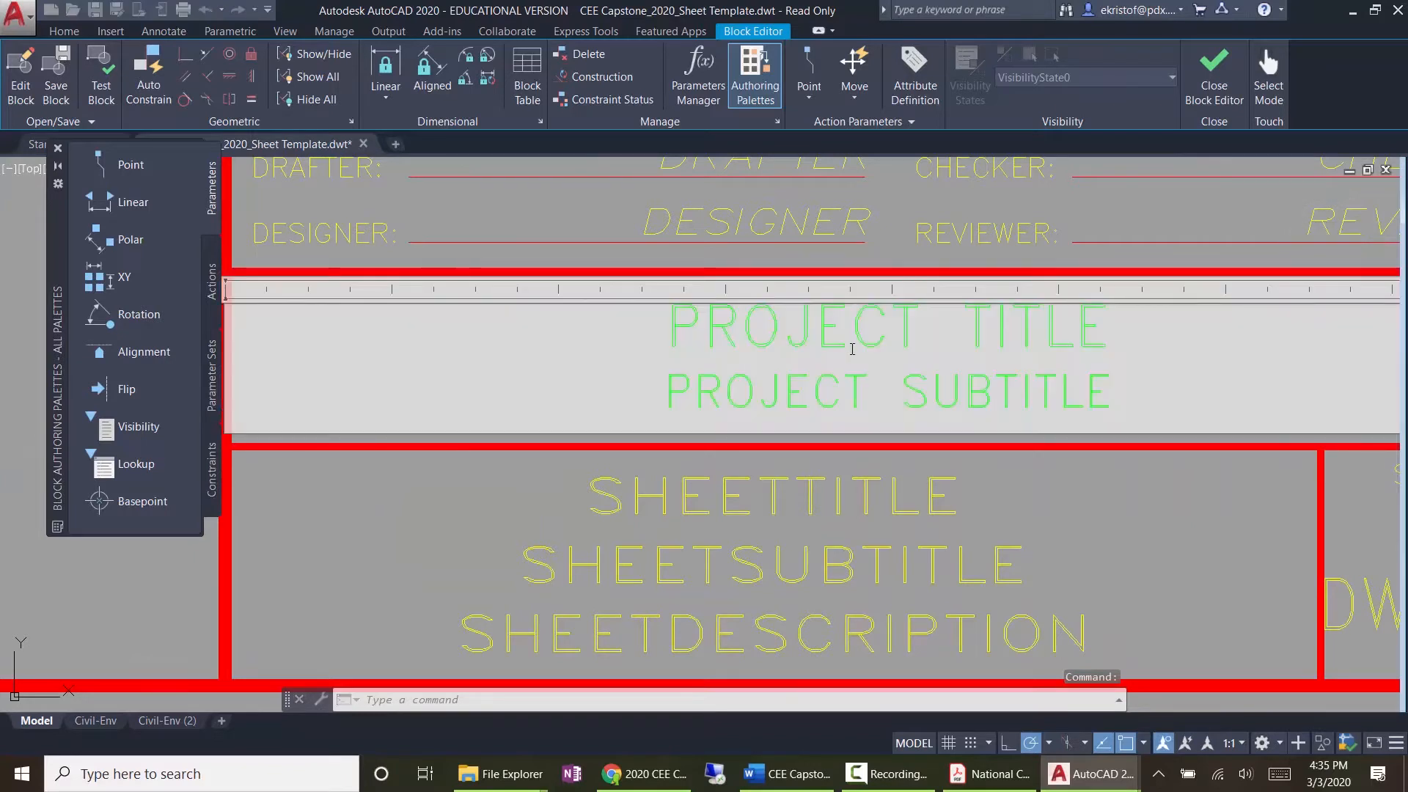
drag(1093, 323, 678, 310)
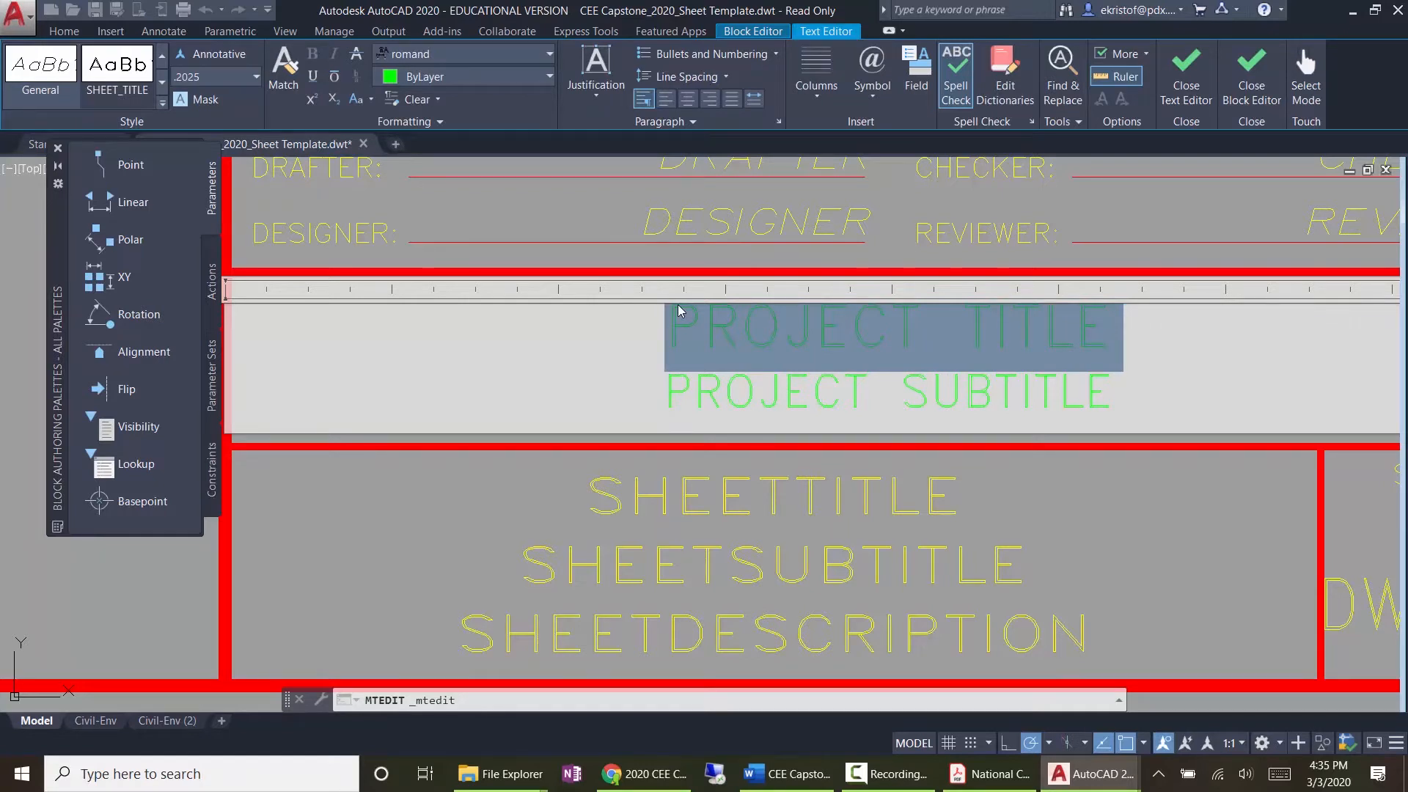
text(BEAR )
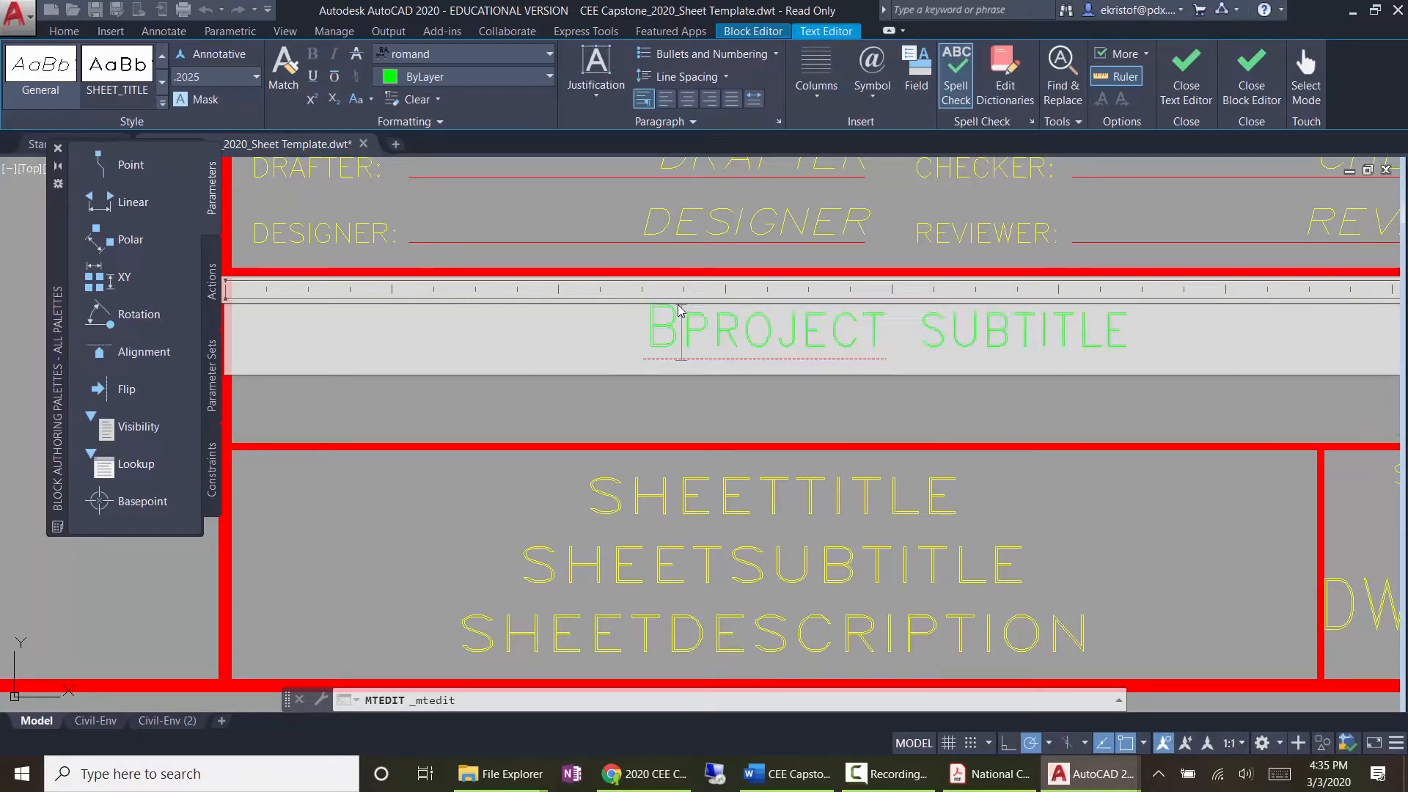
text(CREEK )
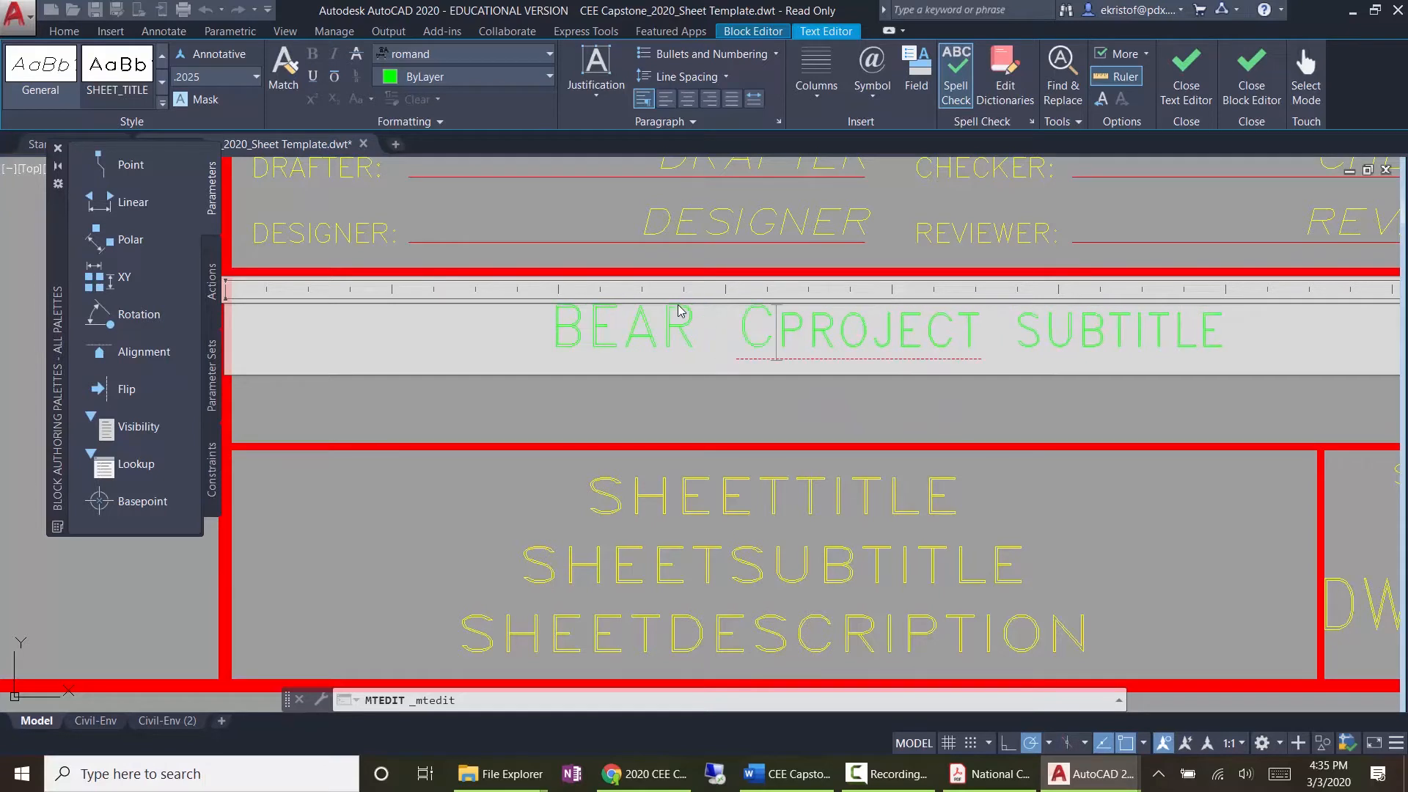
text(BYPASS)
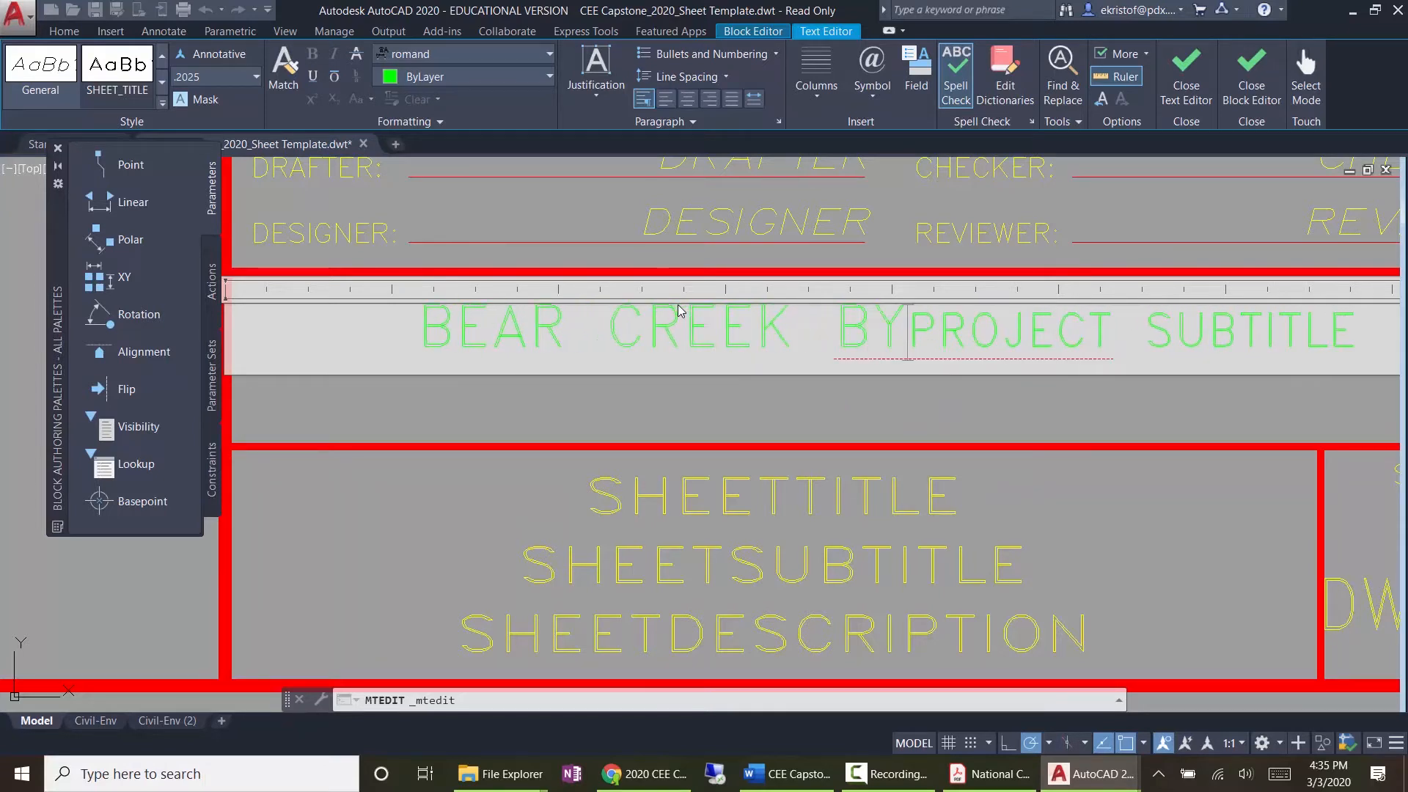
key(Return)
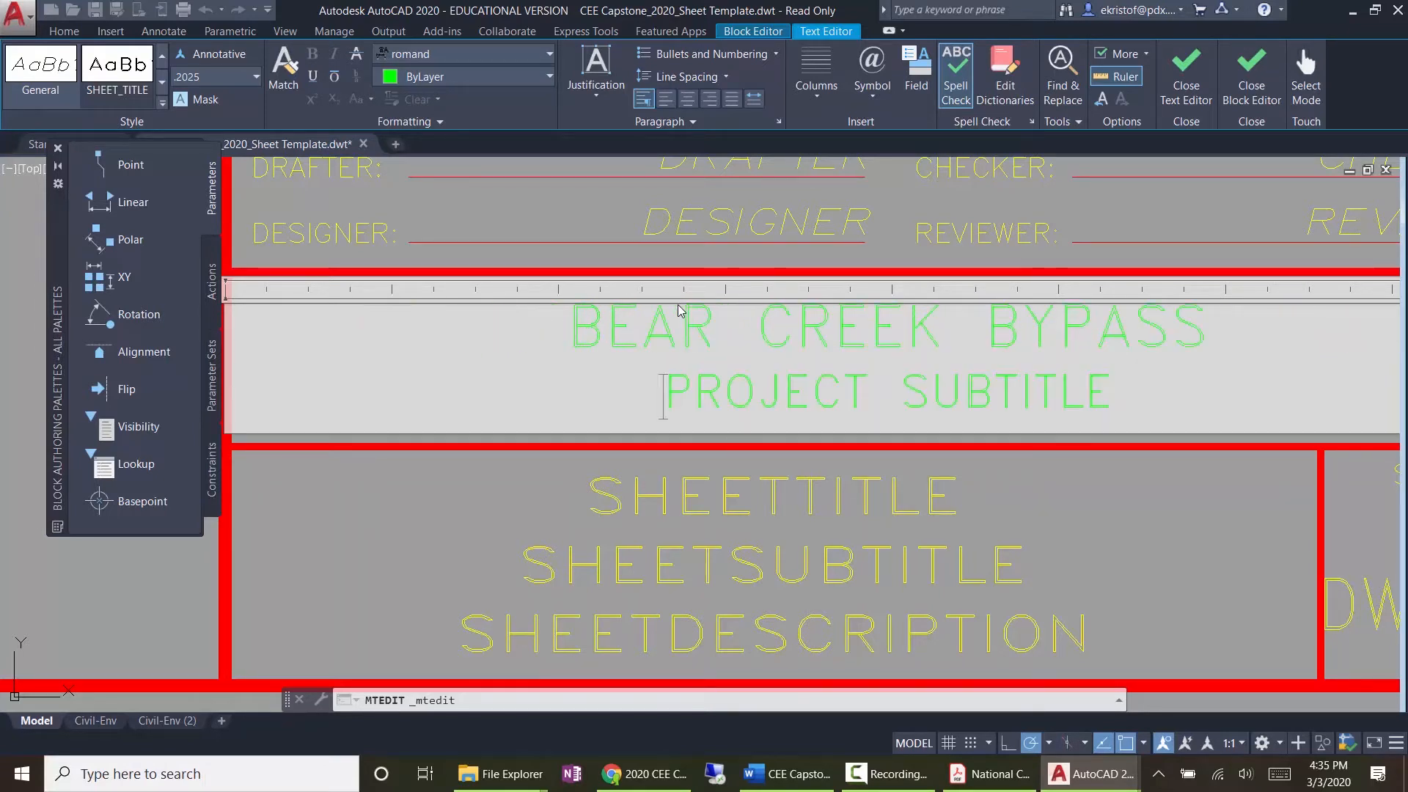
click(1178, 506)
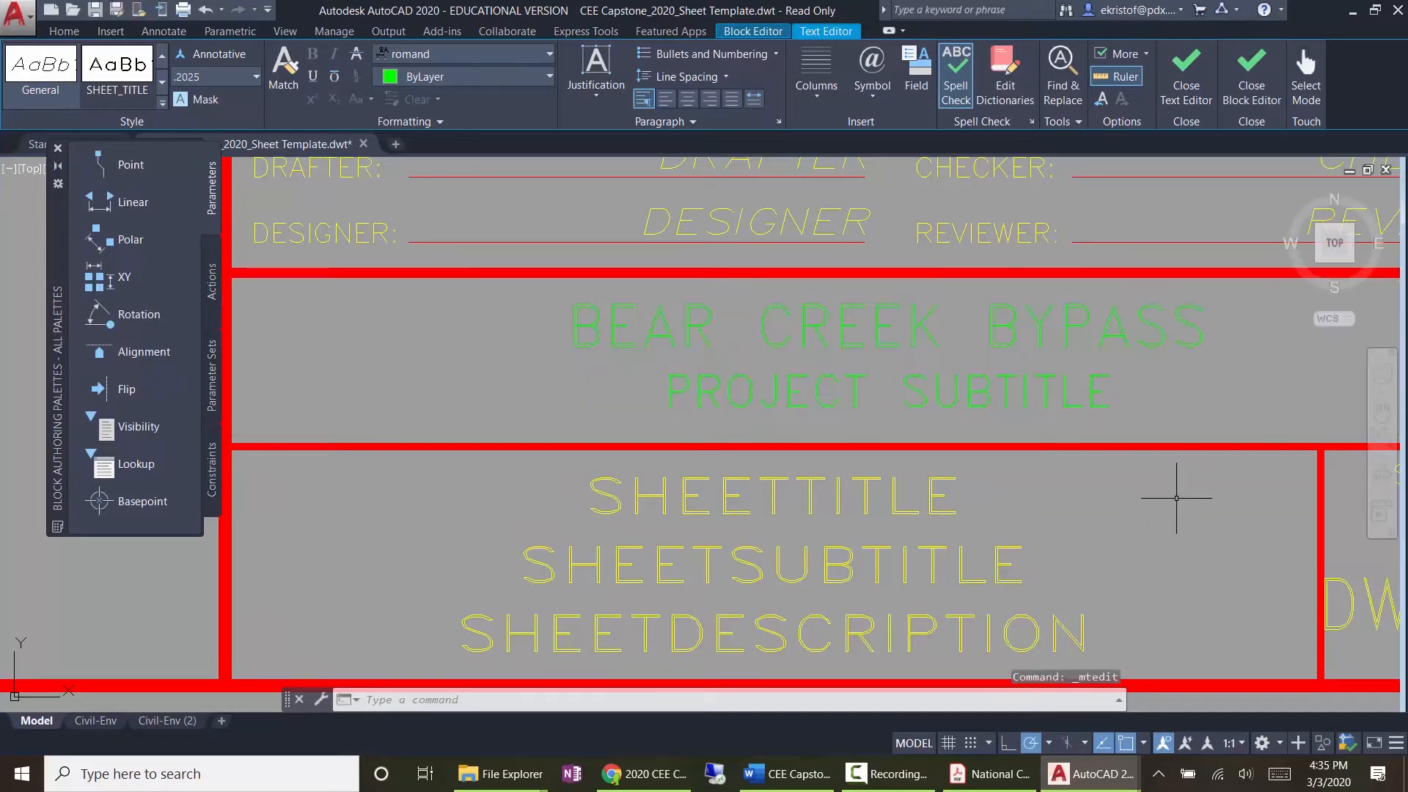
Step: Draw a closed rectangular polyline at the left end of the empty title block row directly above the drafter and checker fields
scroll(890, 432, down, 3)
middle_drag(785, 307, 740, 372)
text(pl)
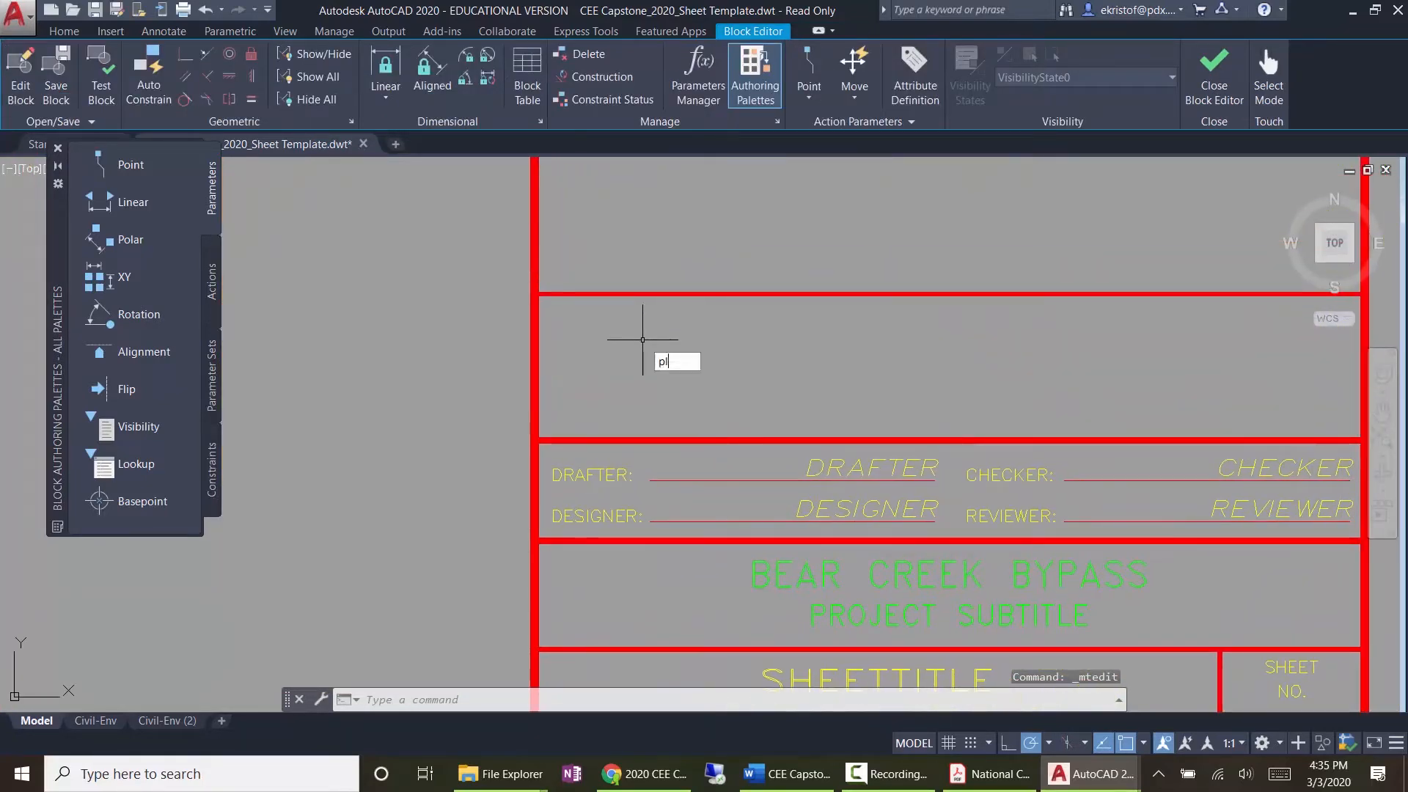
key(Return)
click(684, 309)
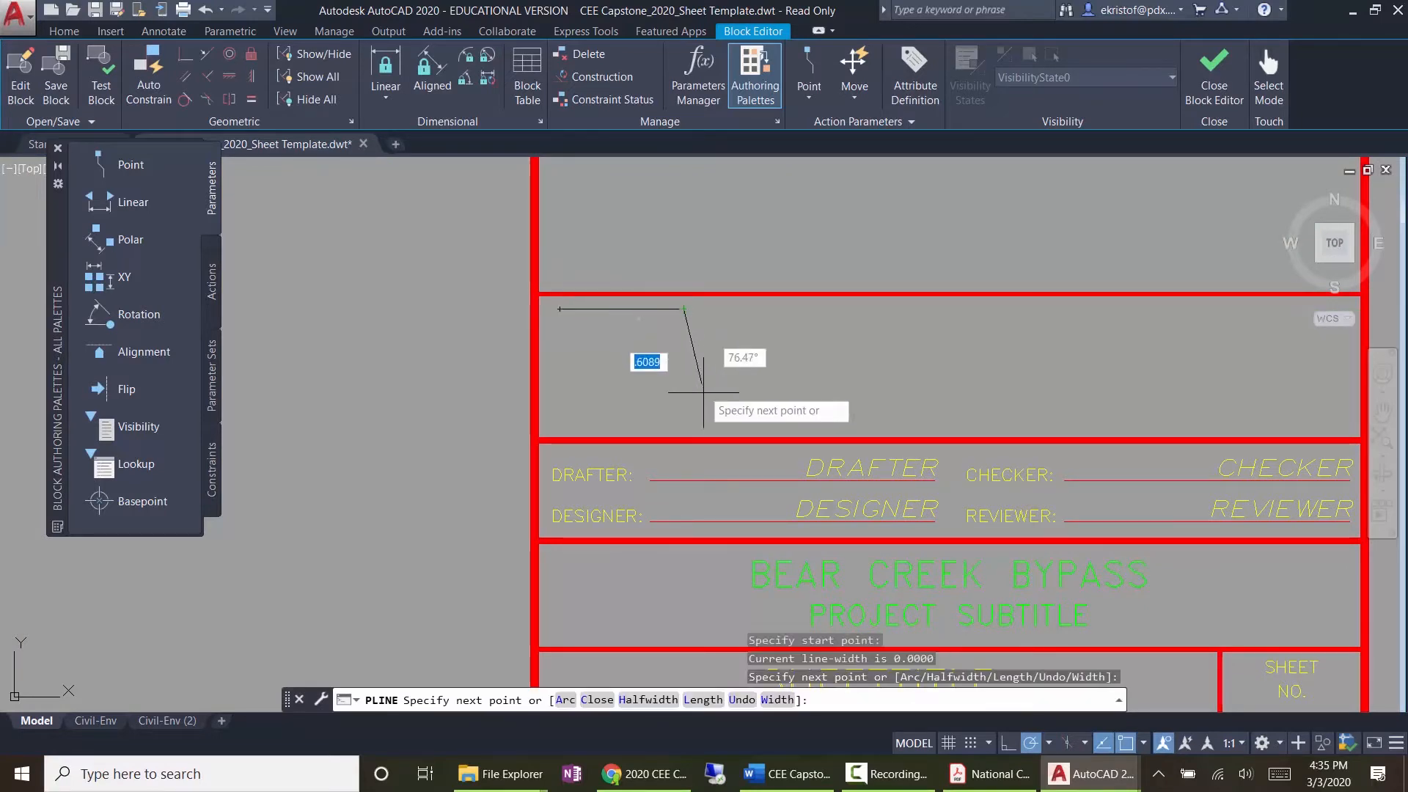
click(684, 425)
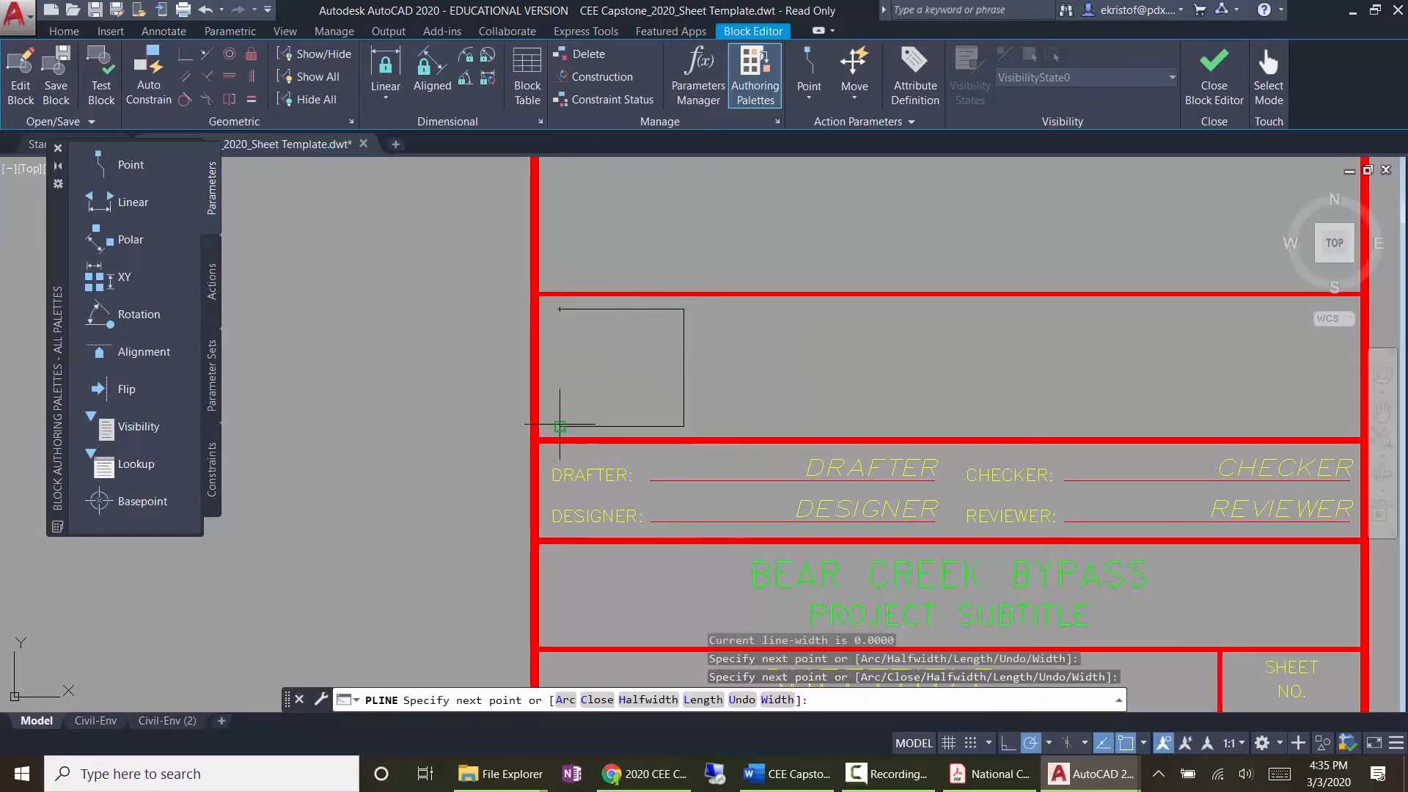
click(559, 426)
text(c)
key(Return)
Step: Draw a circle at the left end of the uppermost empty title block row, above the rectangle
middle_drag(664, 274, 658, 325)
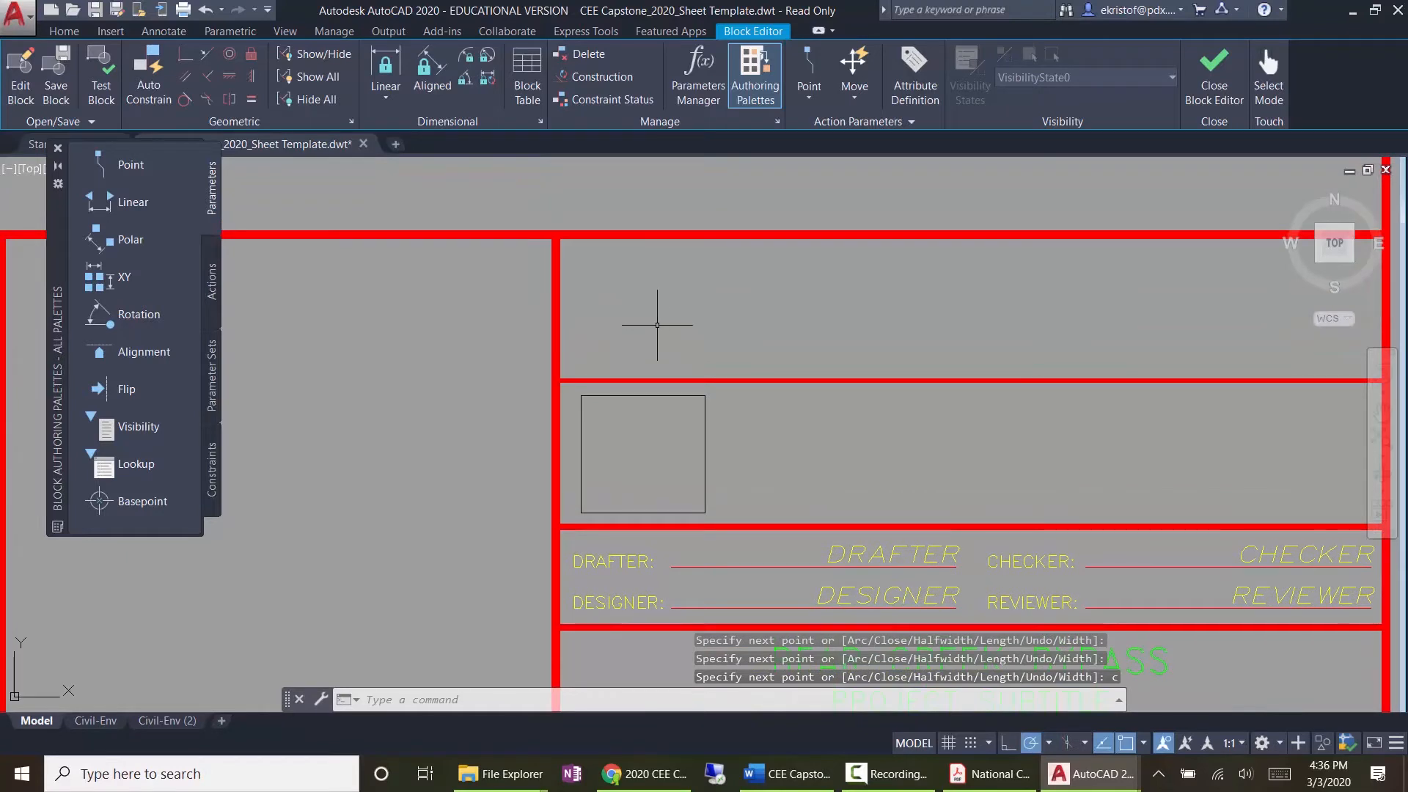
text(c)
key(Return)
click(626, 305)
click(675, 322)
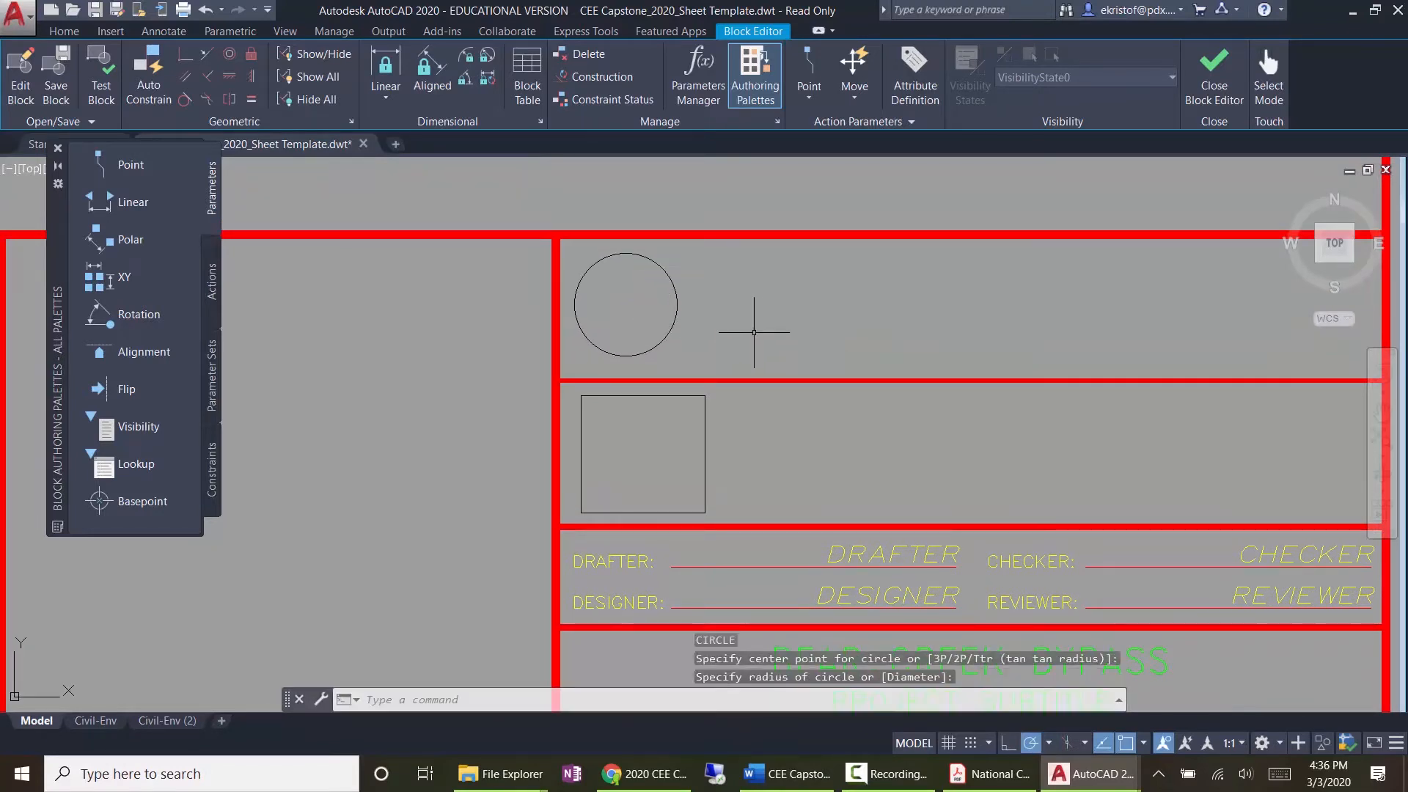
key(Return)
key(Escape)
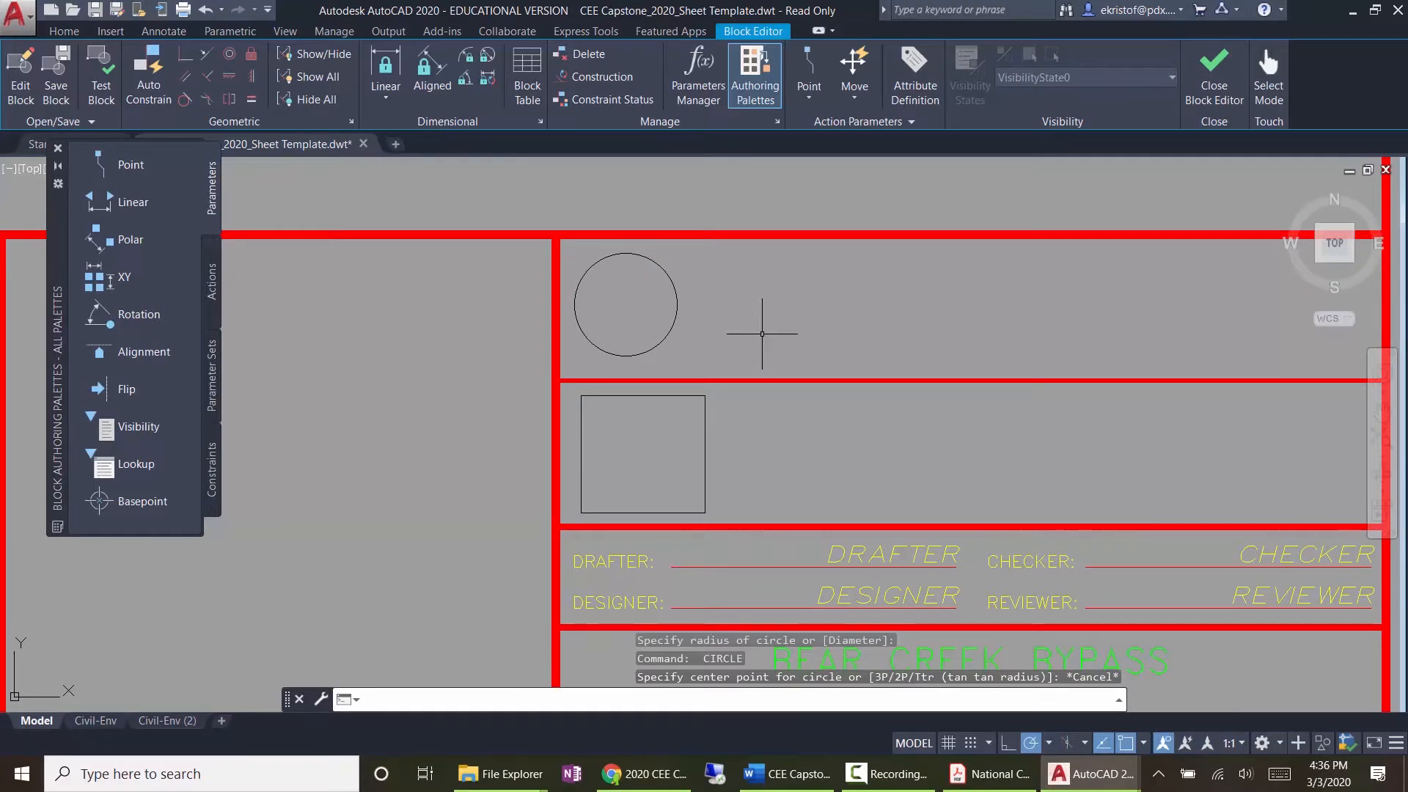
Step: Close the Block Editor, saving the changes to the title block, and check them on the Civil-Env (2) layout
click(1212, 69)
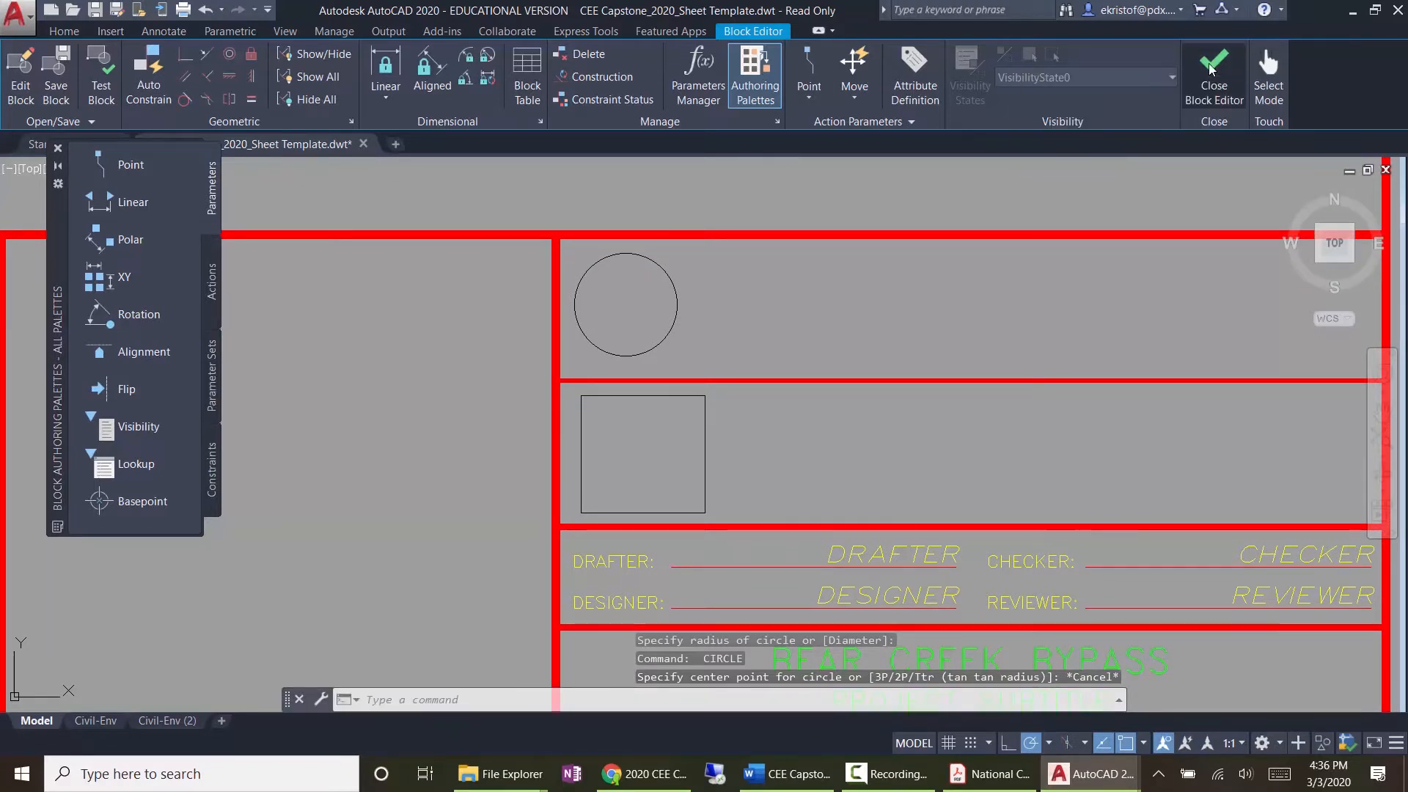
click(762, 349)
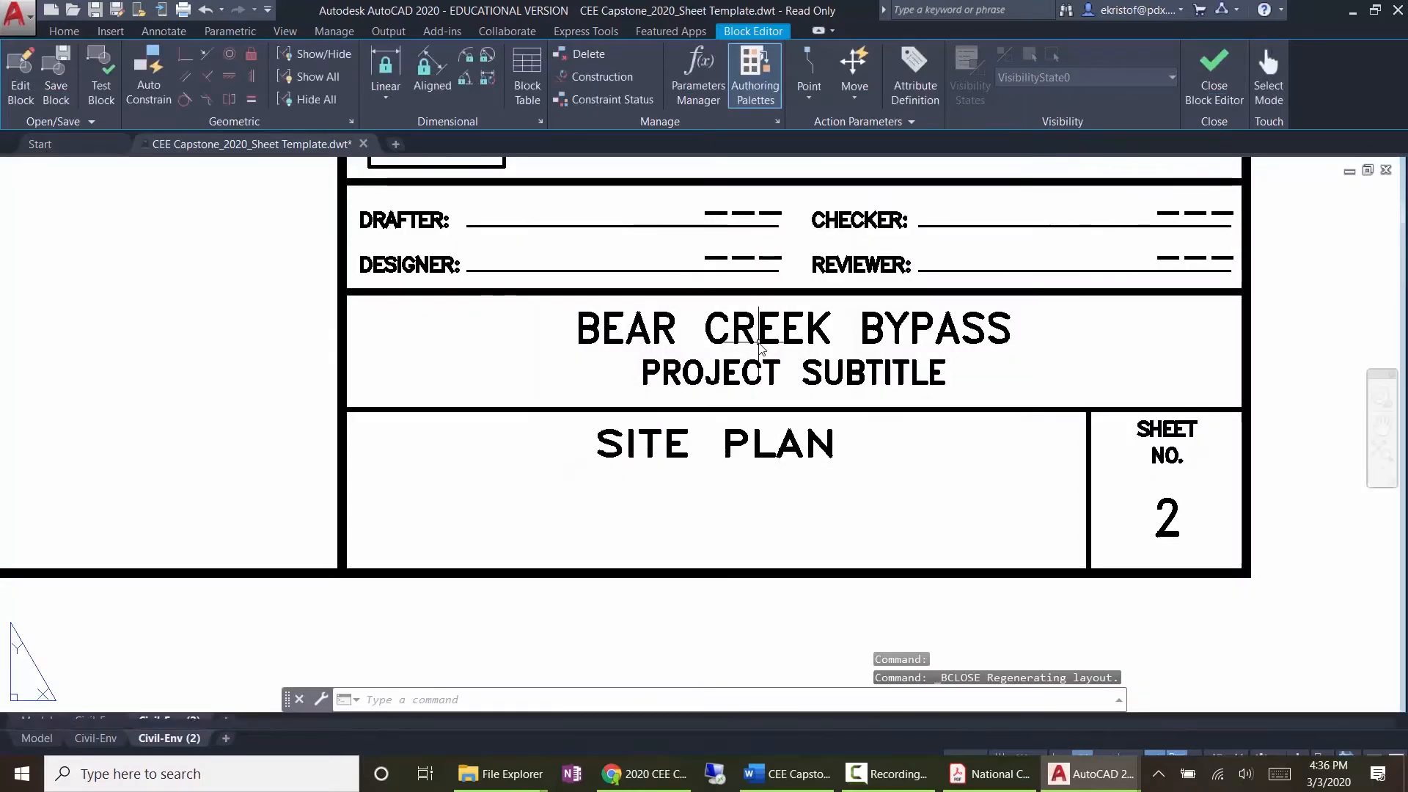
middle_drag(691, 285, 808, 416)
scroll(807, 416, down, 2)
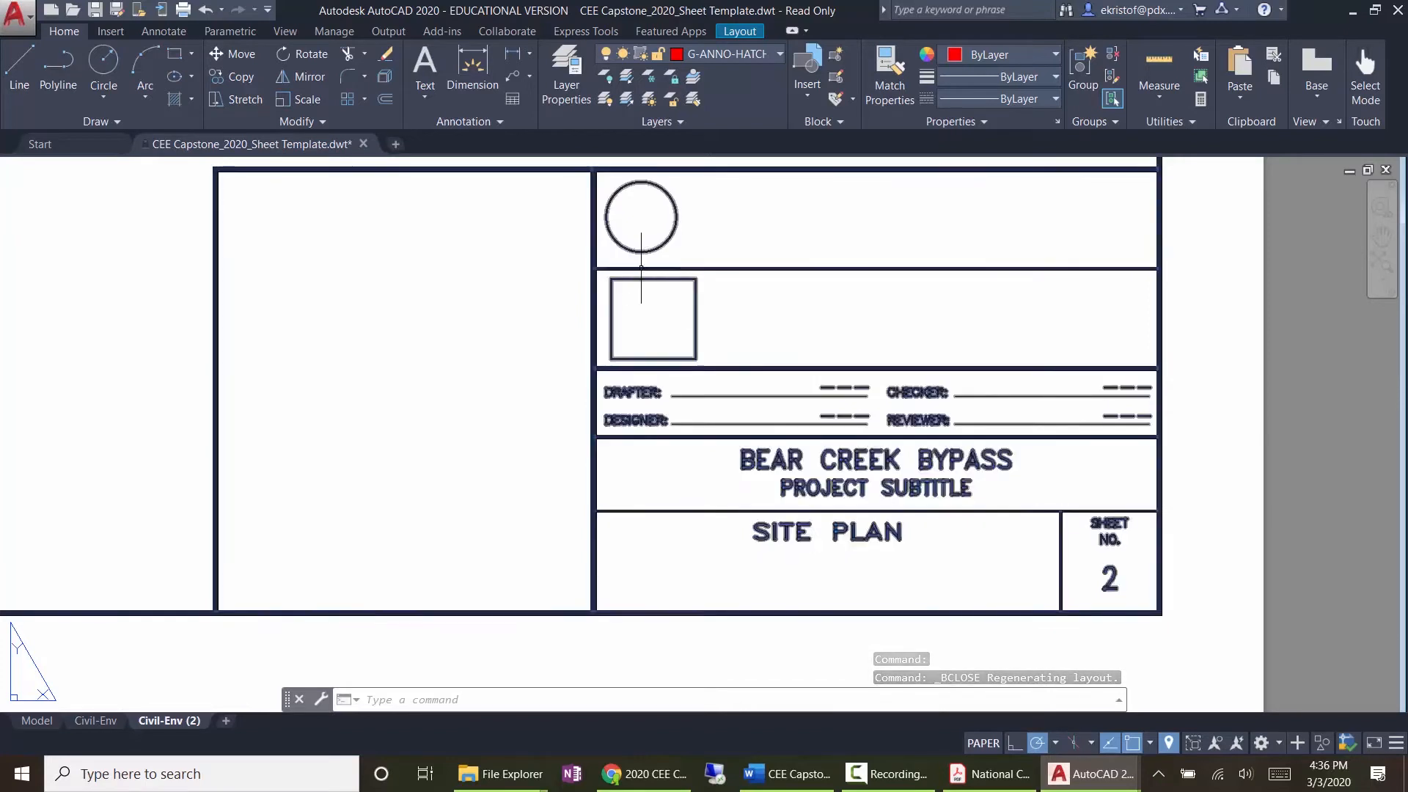
Step: Switch to the Civil-Env layout and check its title block for the new project title and the added shapes
click(95, 721)
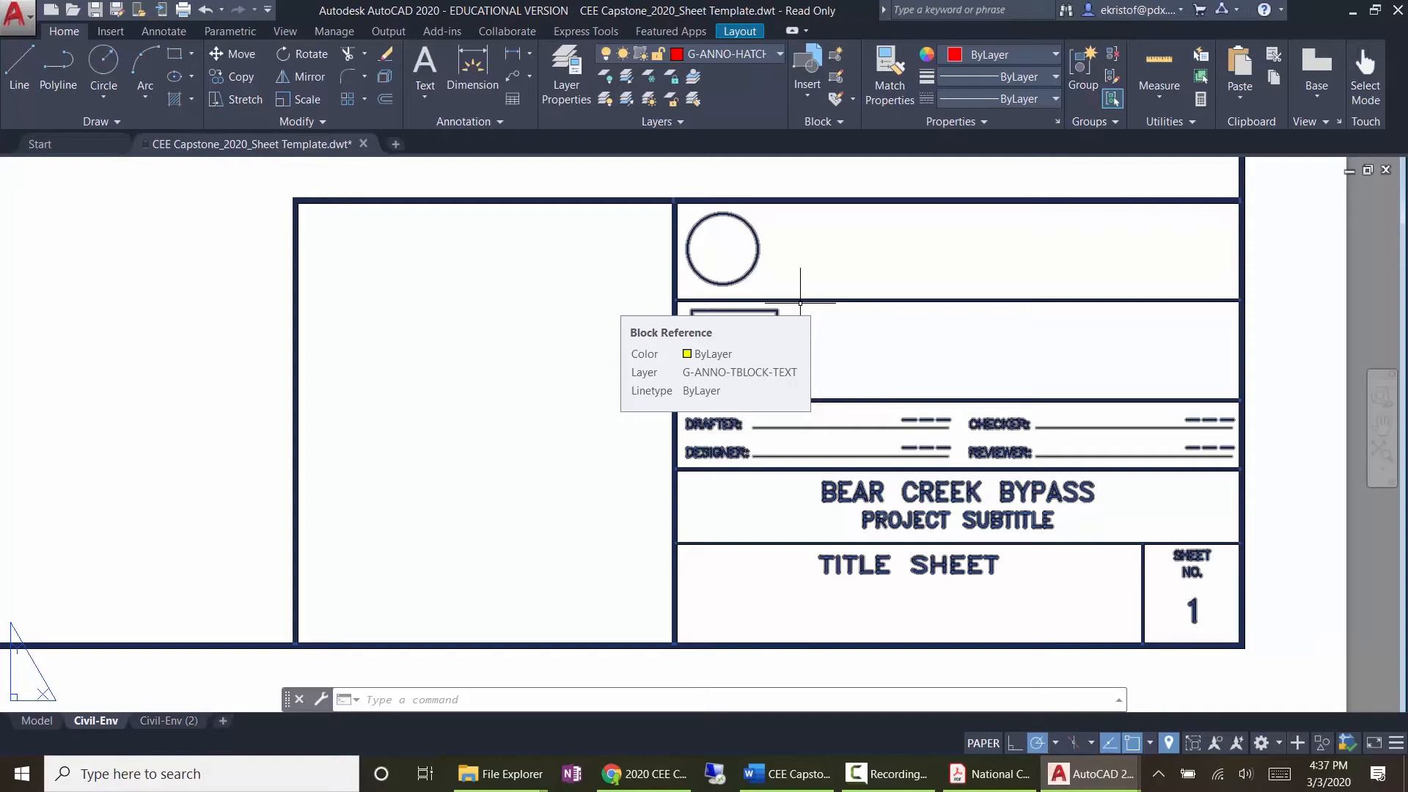
key(Escape)
key(Escape)
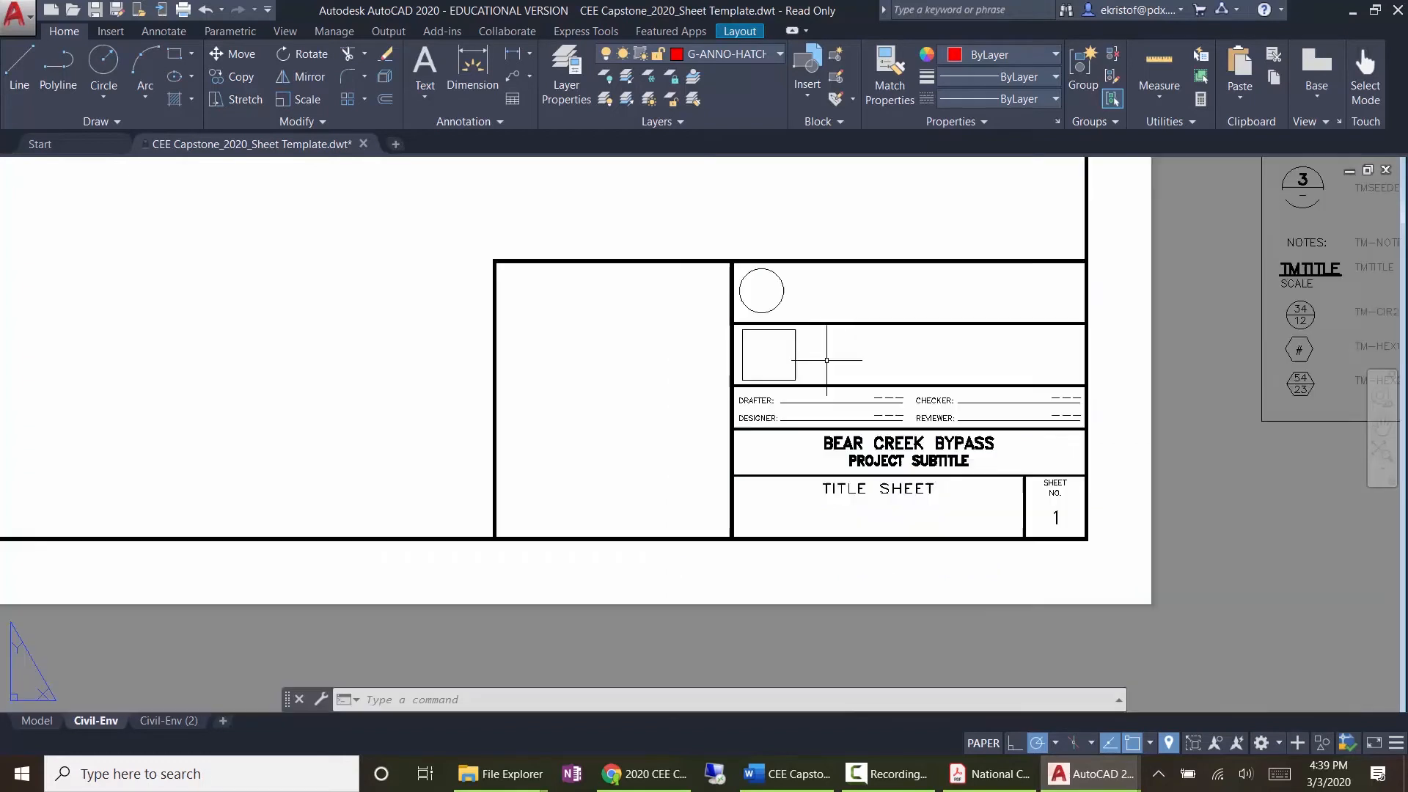
Step: Examine the Civil-Env sheet as a whole, its revision table, and the file name, plot date, plot time and user fields
scroll(821, 345, down, 2)
scroll(595, 306, down, 2)
middle_drag(496, 267, 871, 459)
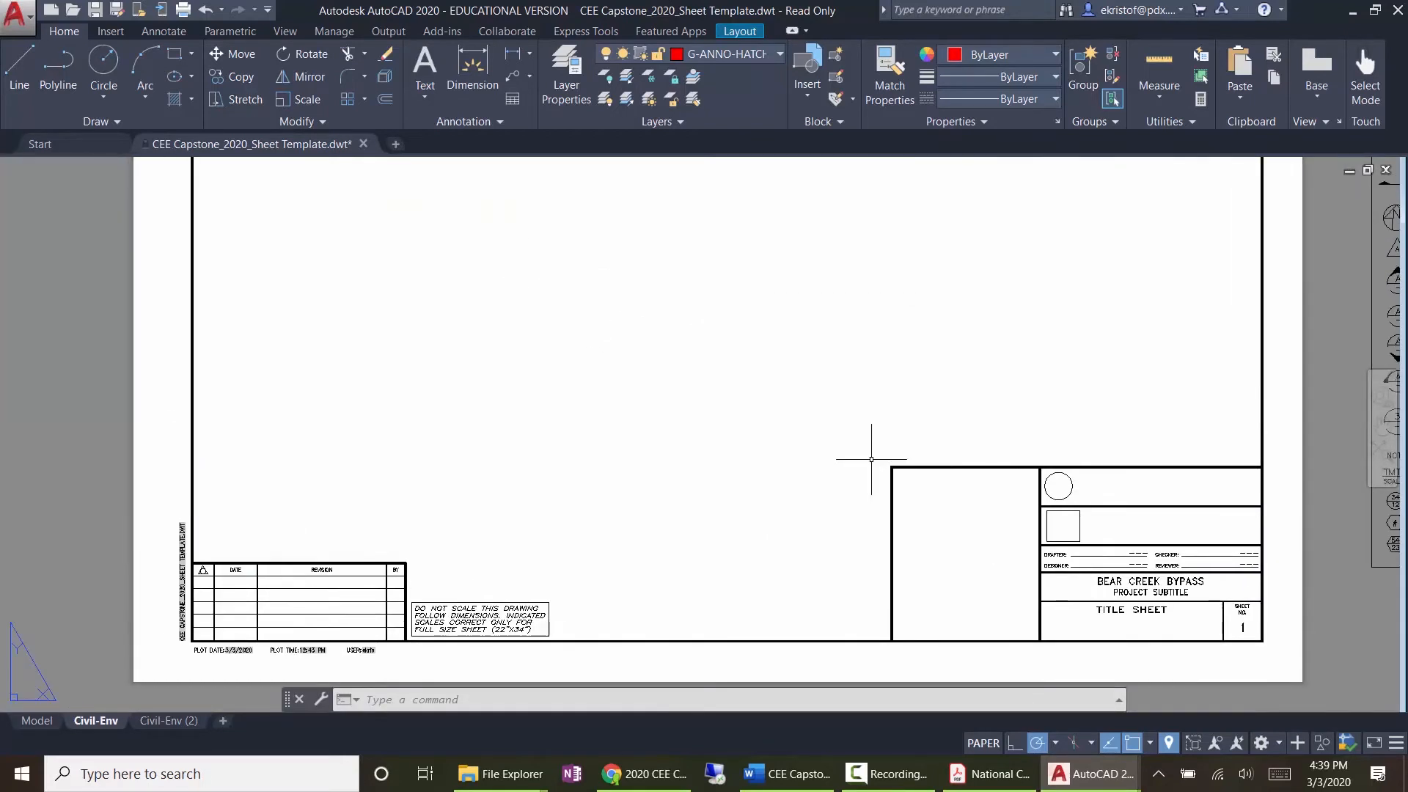
scroll(795, 384, down, 2)
middle_drag(809, 362, 857, 480)
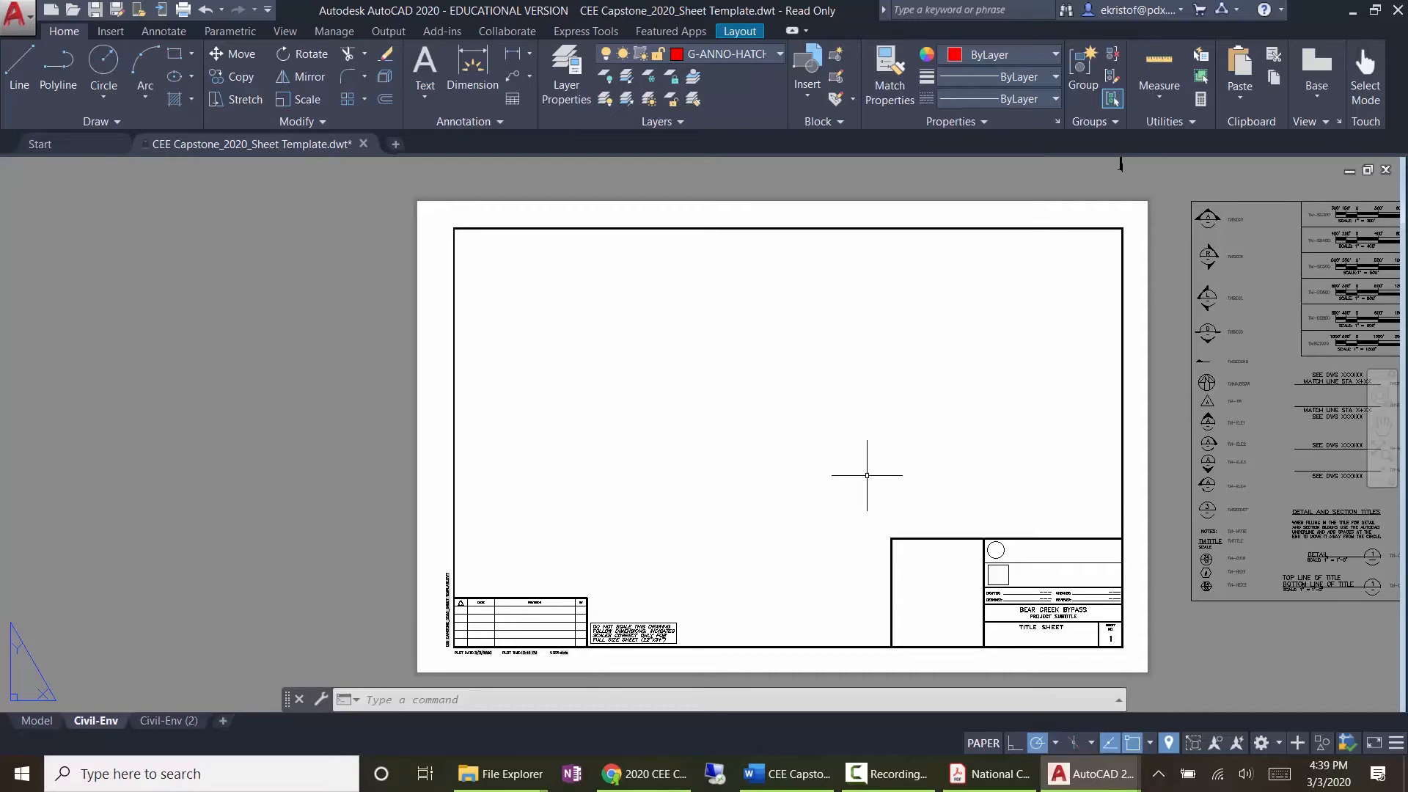
scroll(475, 635, up, 6)
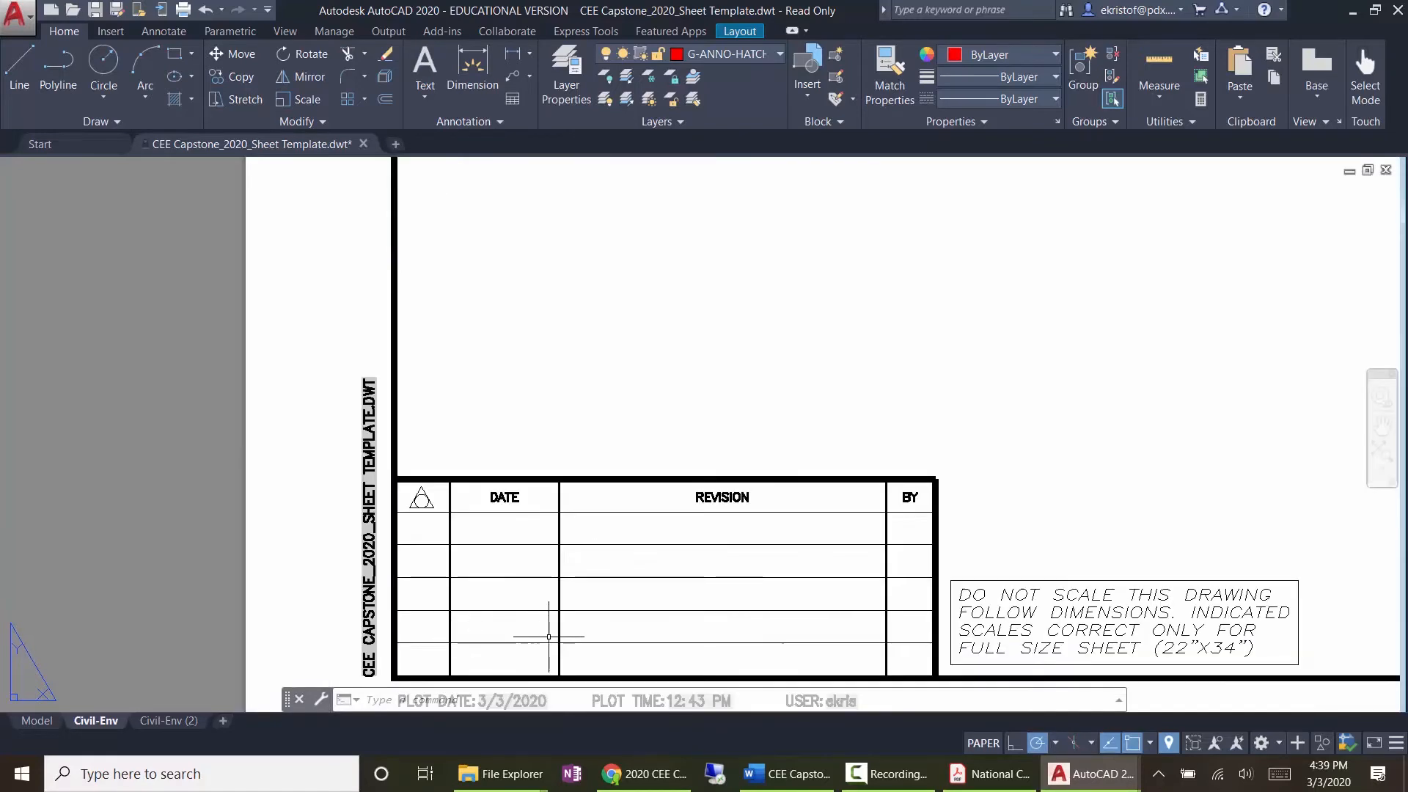
scroll(549, 636, up, 2)
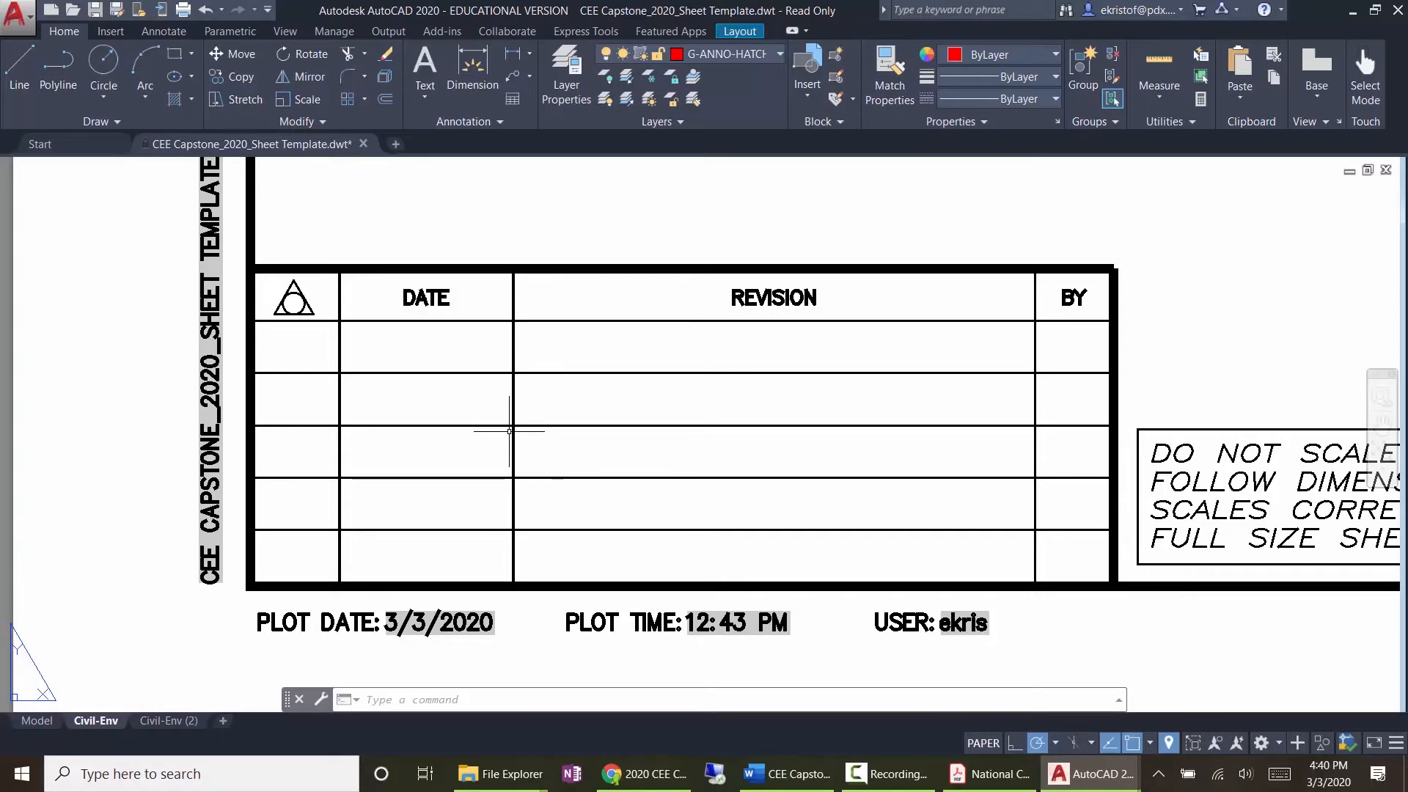
scroll(982, 477, down, 4)
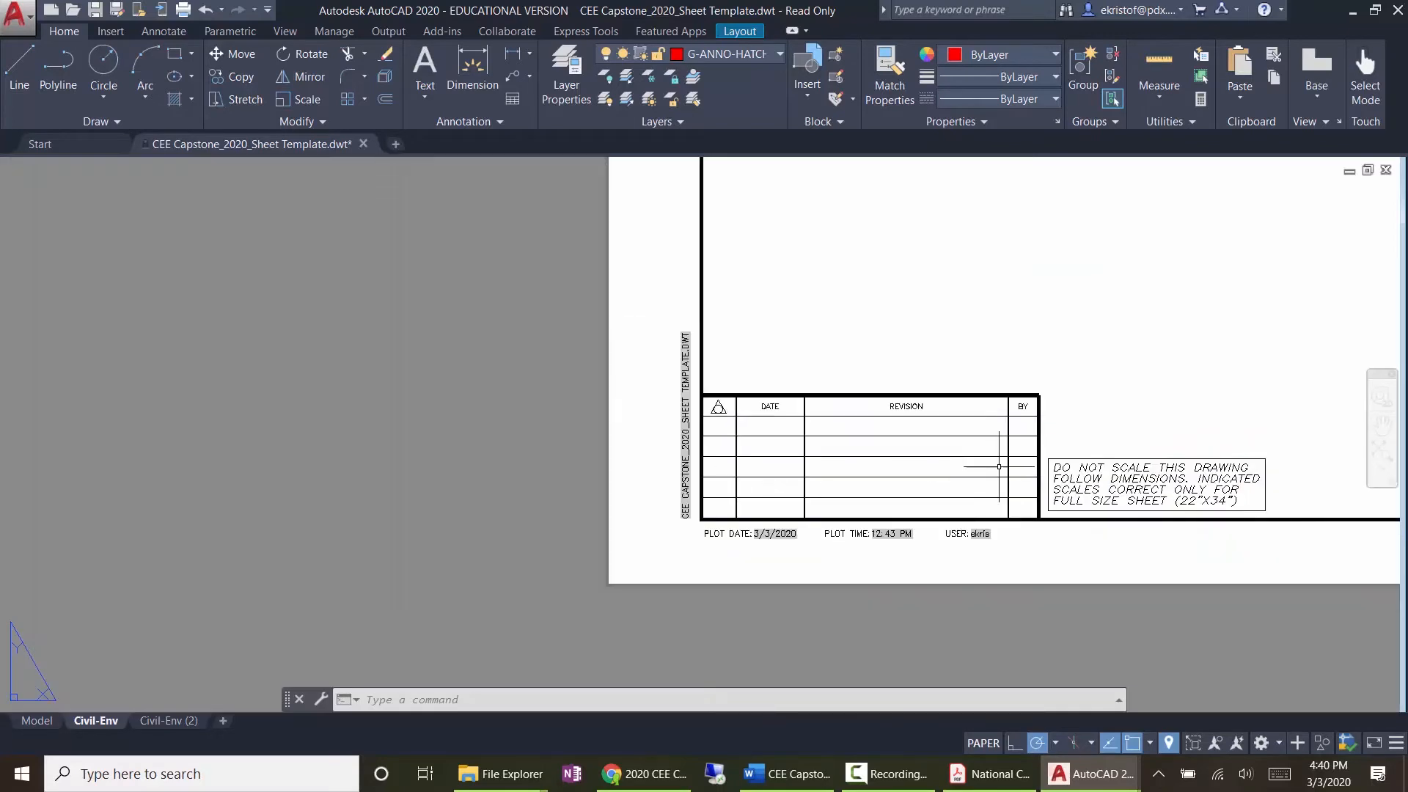
mouse_move(1299, 528)
middle_down()
mouse_move(670, 424)
mouse_move(550, 425)
middle_up()
mouse_move(1019, 390)
middle_down()
mouse_move(770, 469)
mouse_move(522, 494)
middle_up()
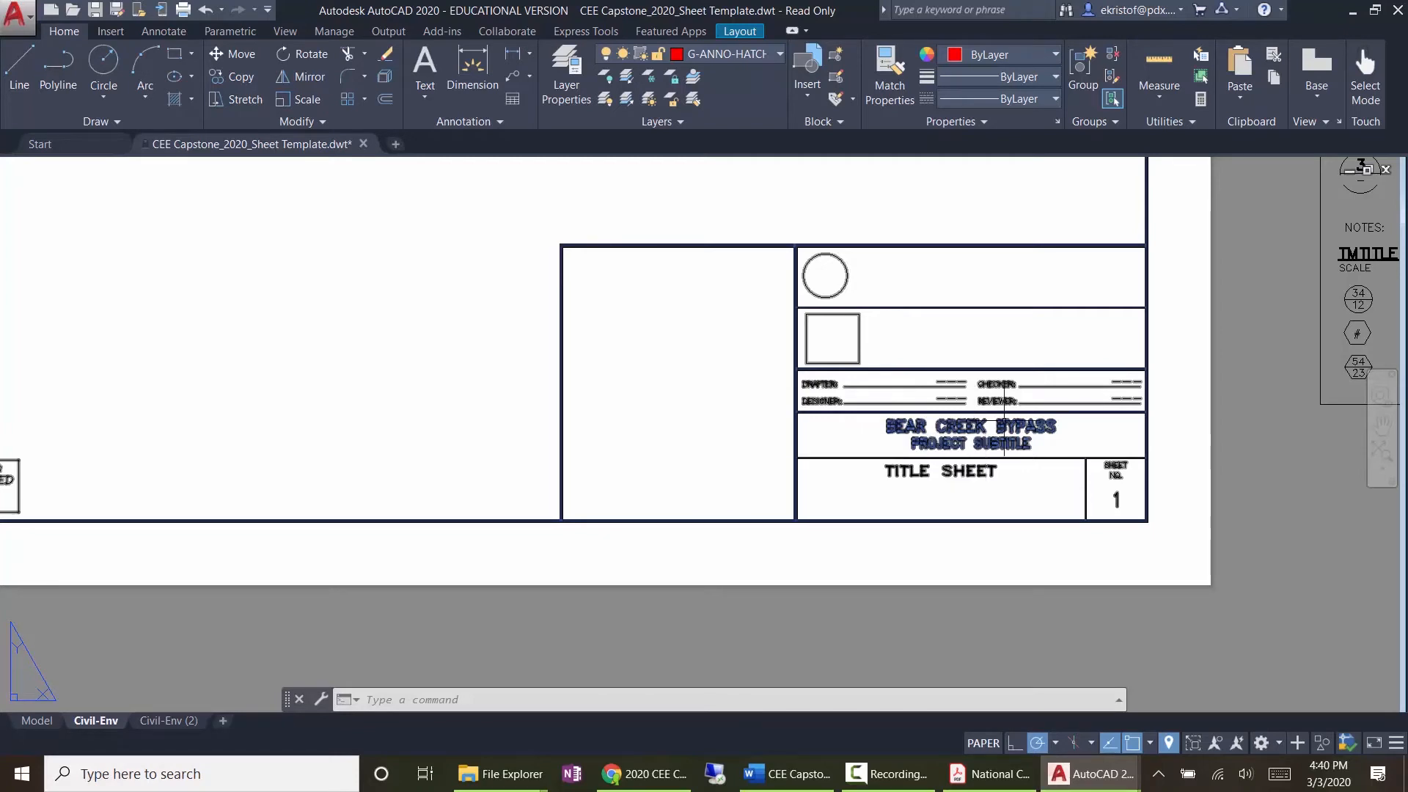
Step: Examine the weld symbols and break lines in the reference strip above the Civil-Env sheet, including the curved break line
scroll(974, 422, down, 5)
middle_drag(811, 378, 888, 505)
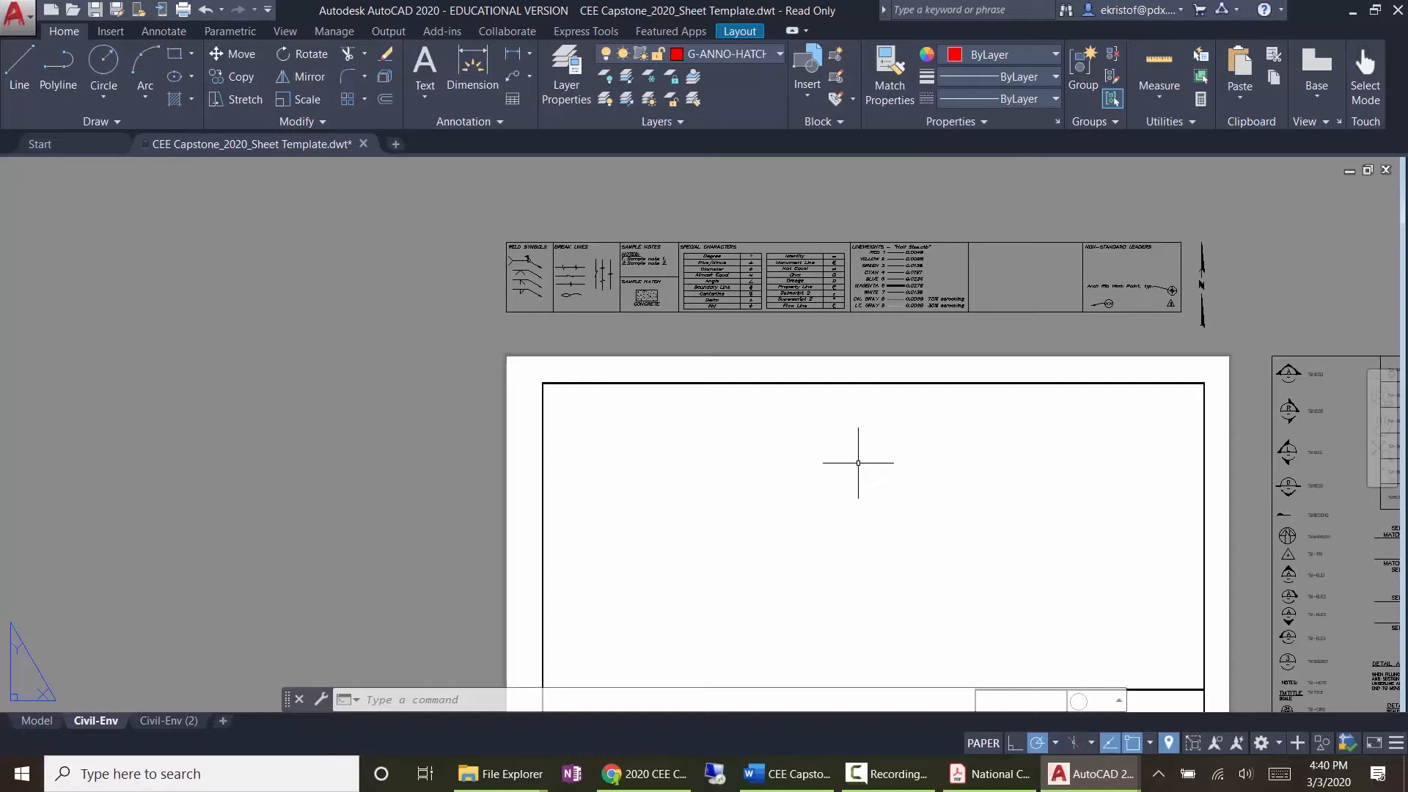
scroll(572, 286, up, 8)
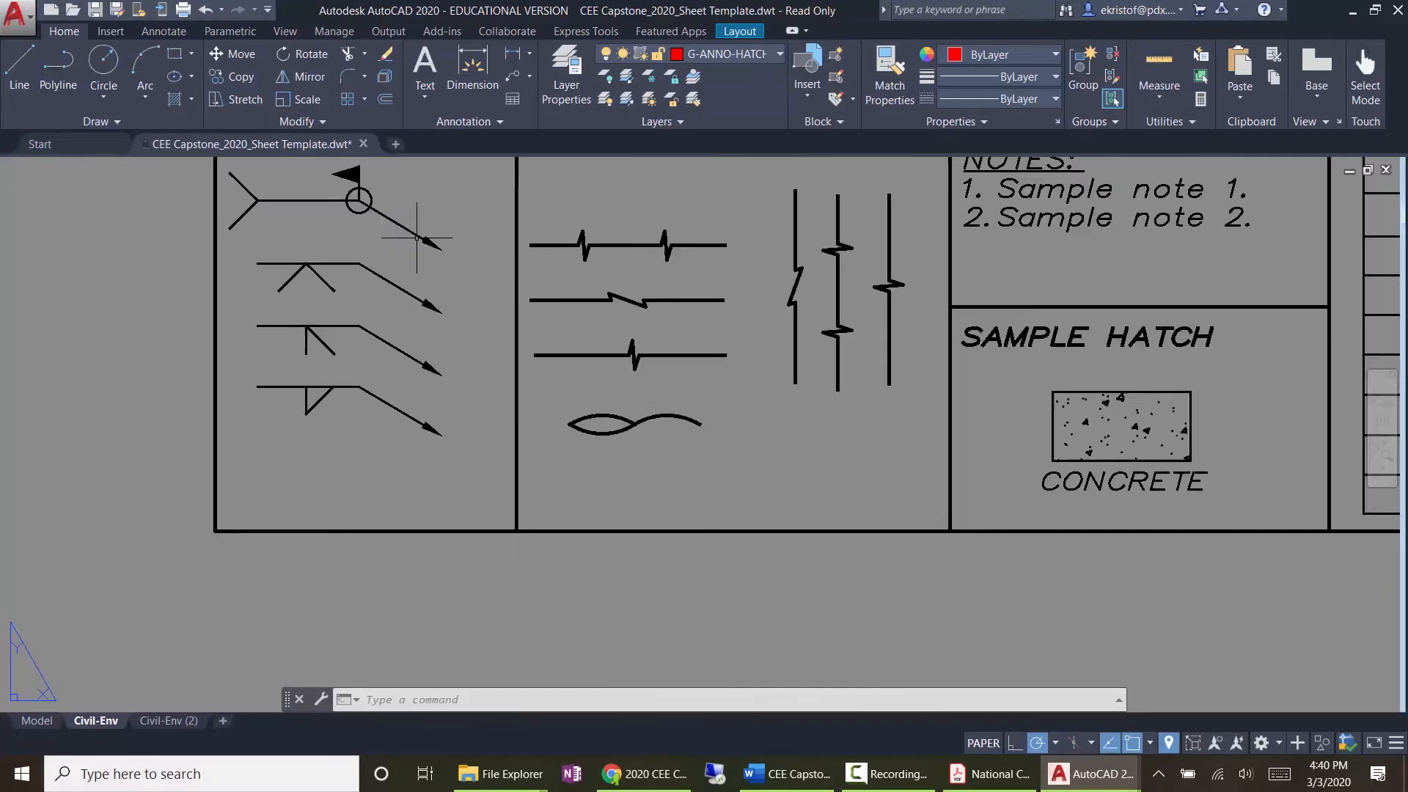
middle_drag(443, 259, 624, 396)
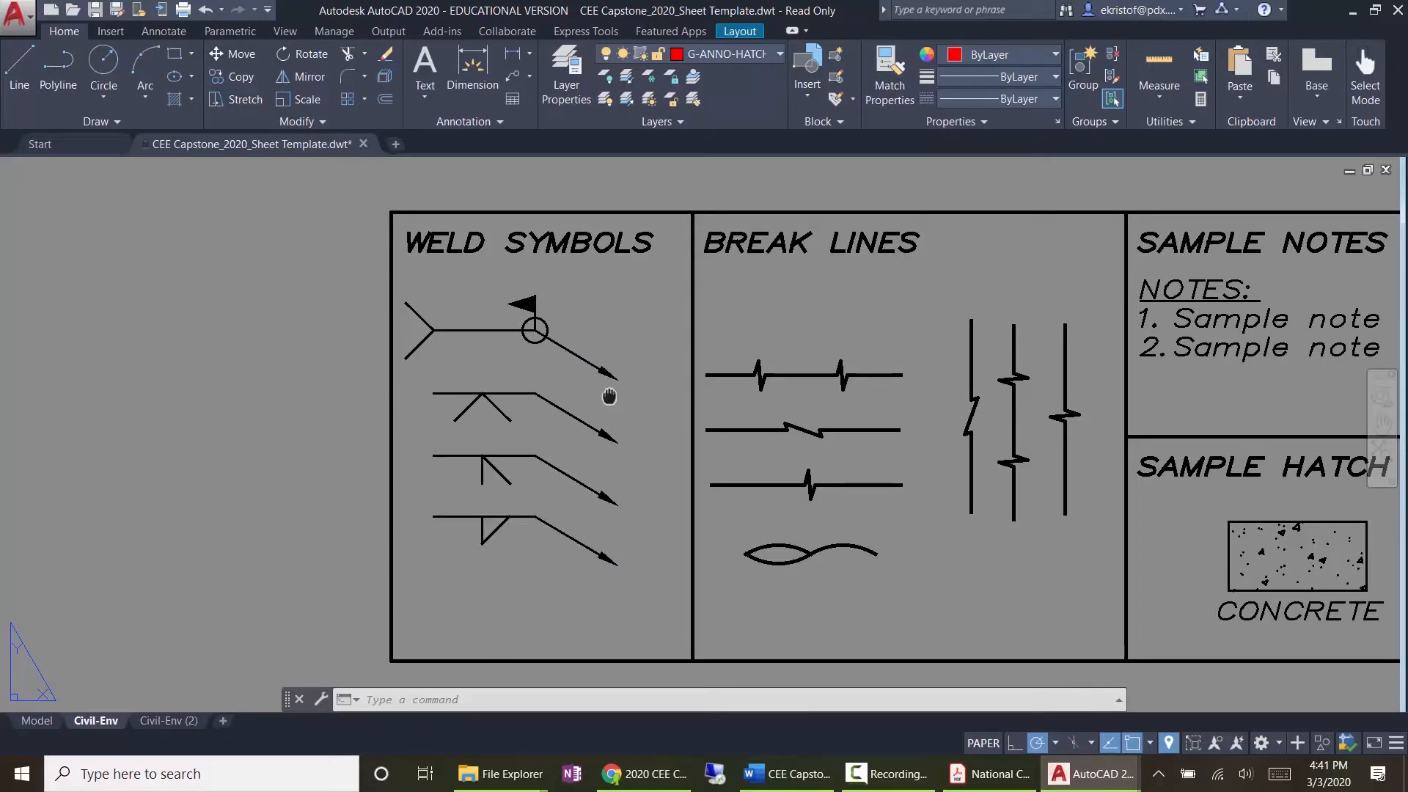
middle_drag(592, 394, 359, 361)
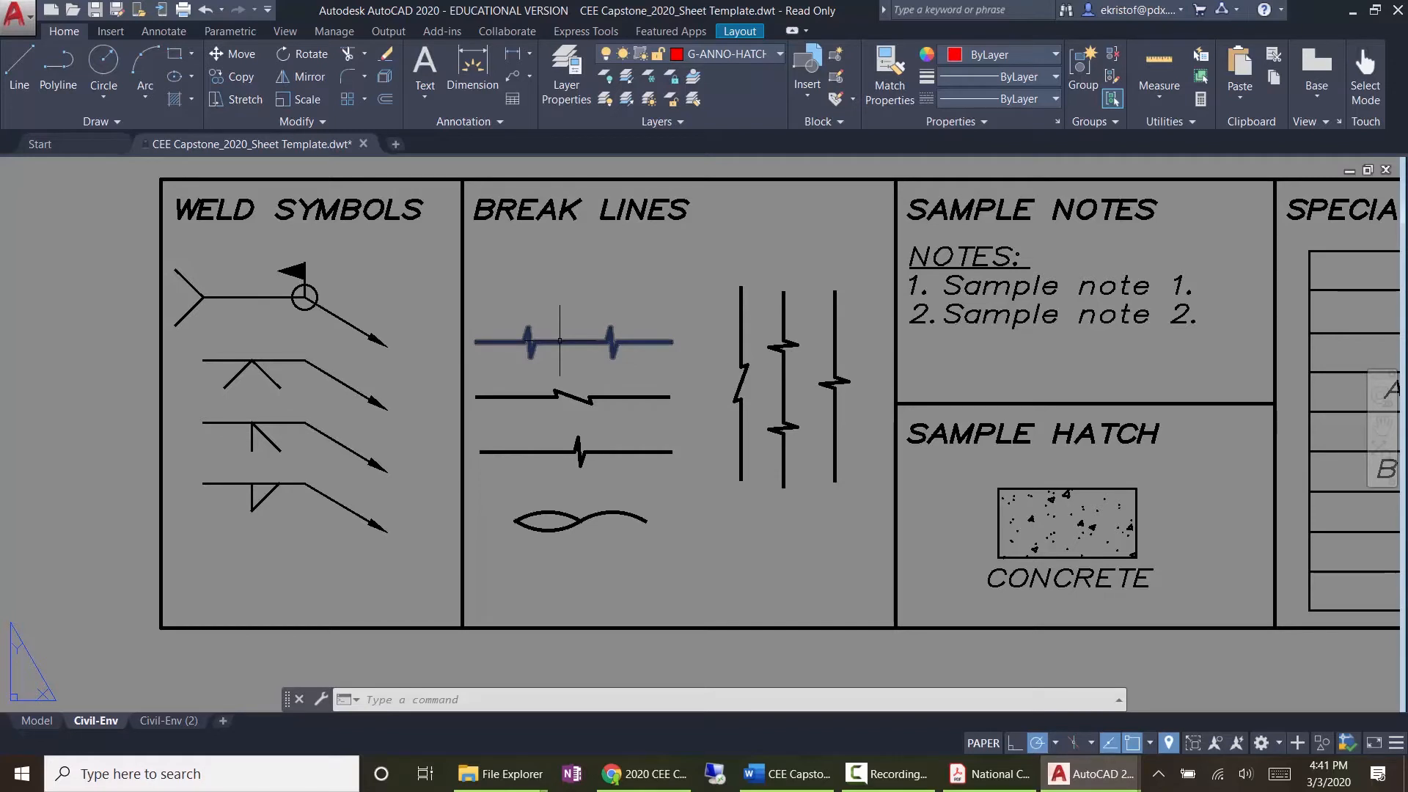
mouse_move(560, 341)
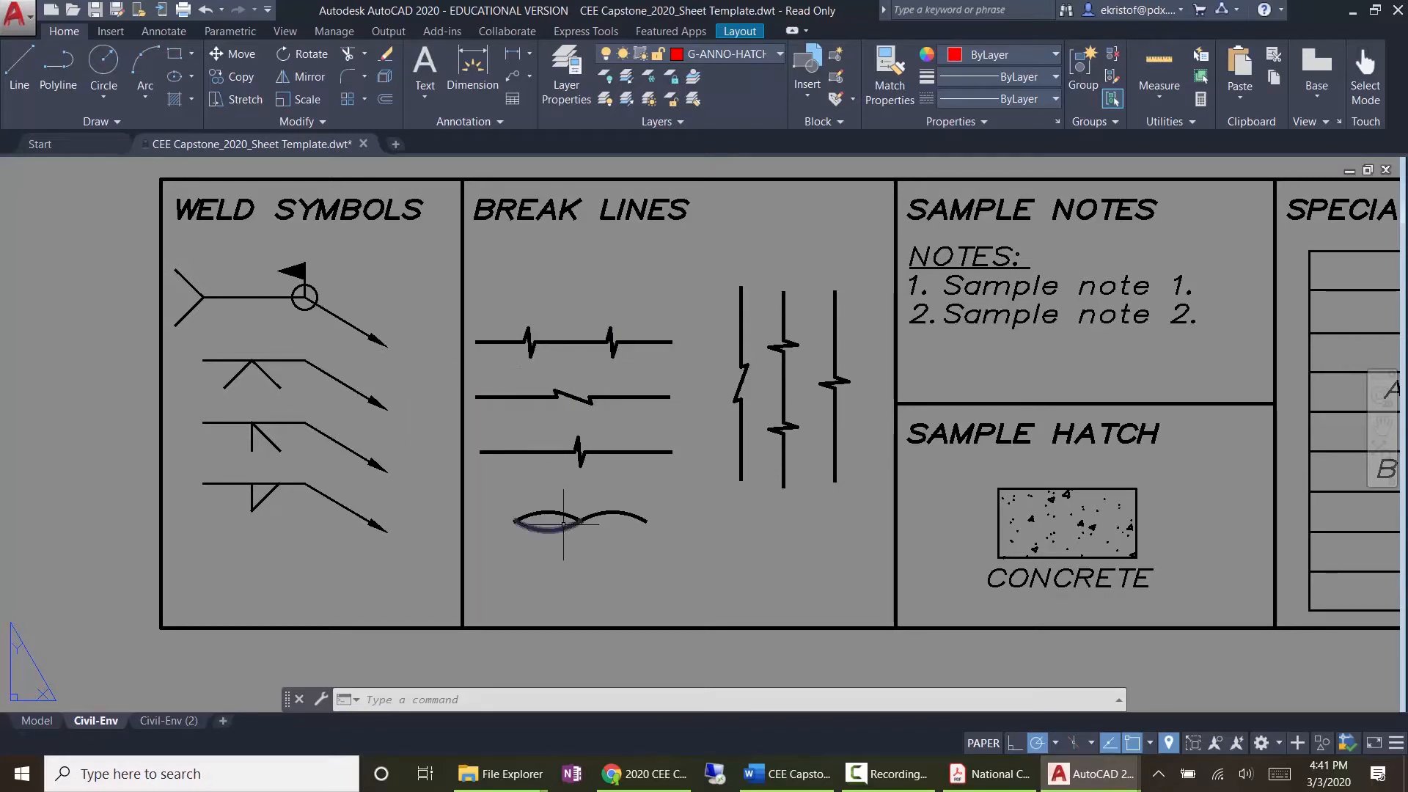
click(636, 537)
click(569, 510)
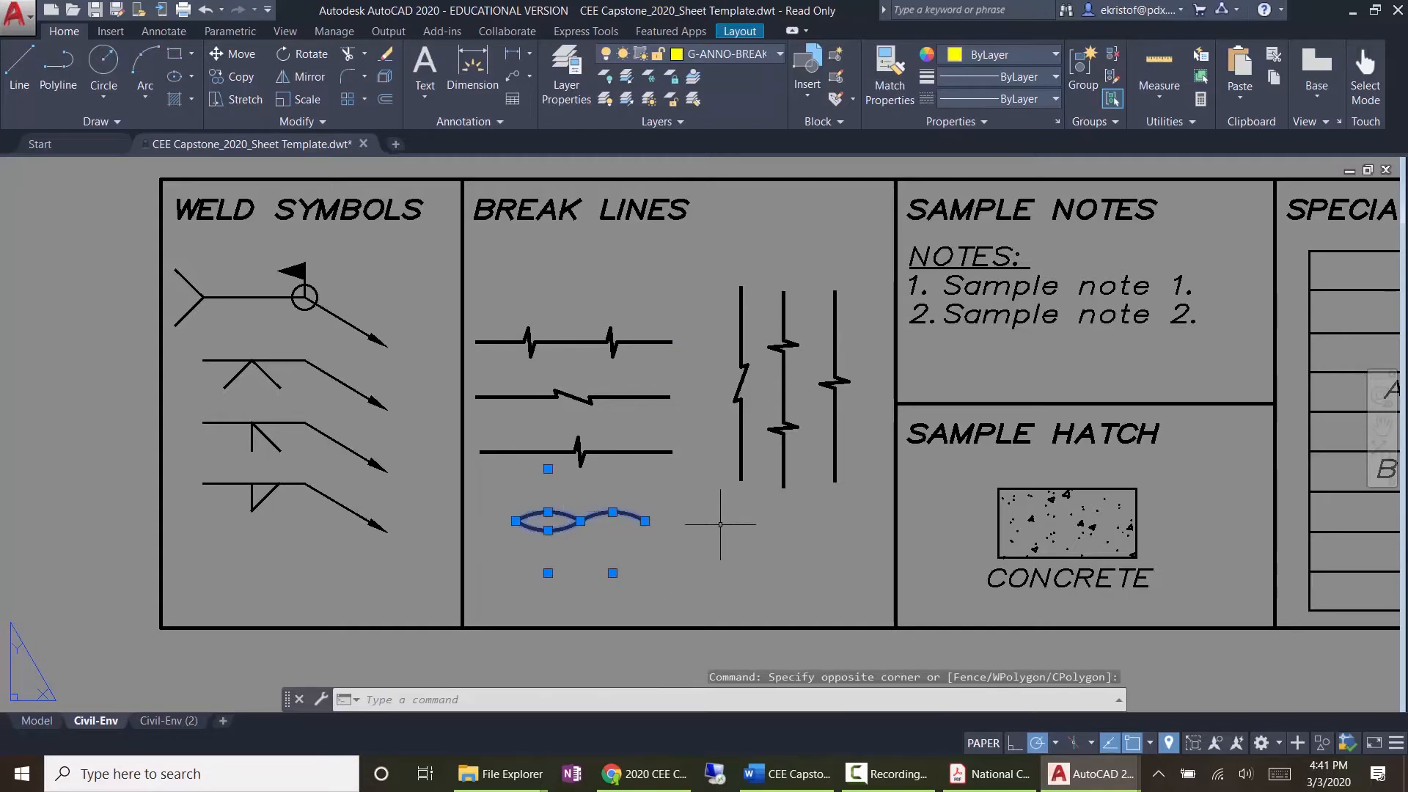
key(Escape)
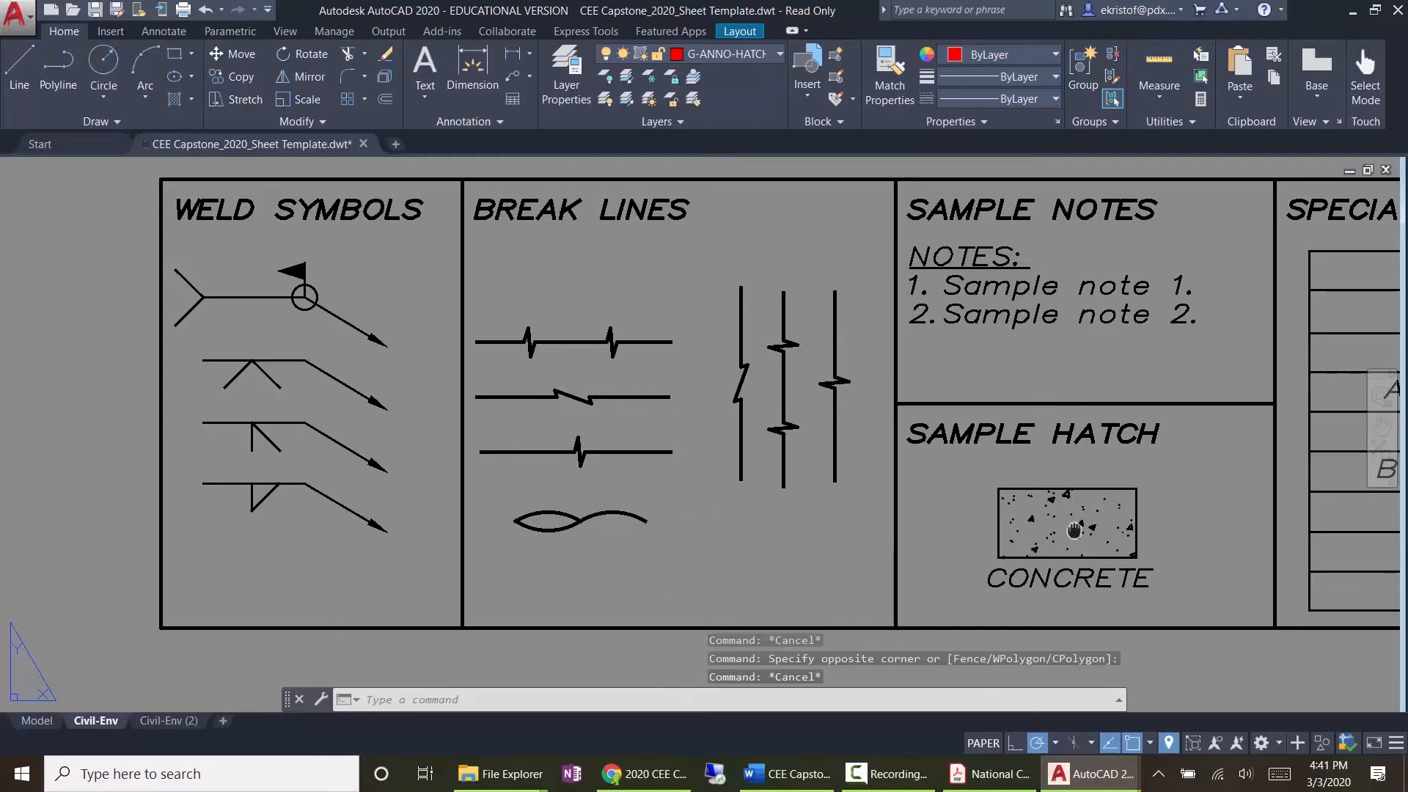
Step: Copy the sample notes text from the reference strip onto the upper area of the Civil-Env sheet
middle_drag(1060, 450, 692, 387)
scroll(692, 387, down, 2)
click(723, 302)
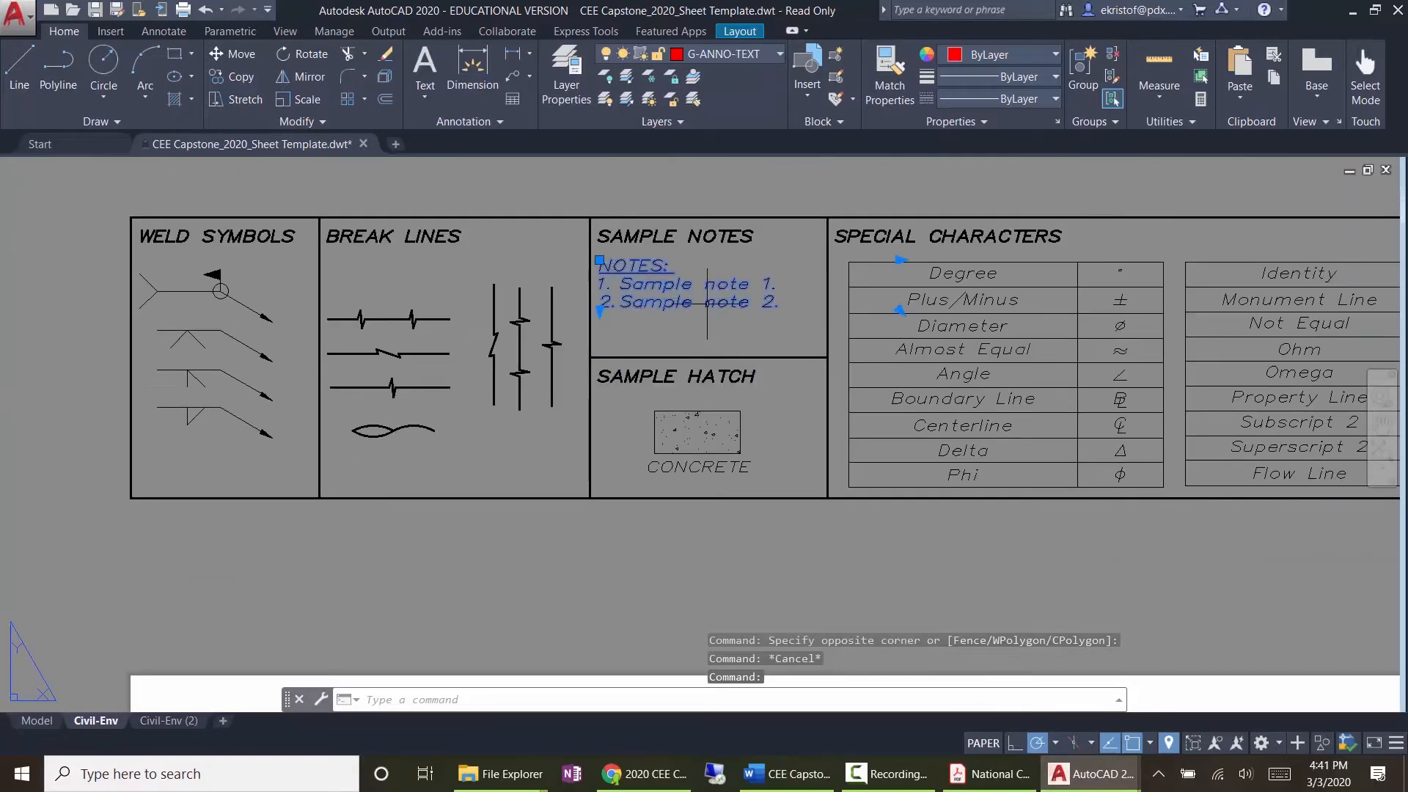
text(co)
key(space)
click(729, 333)
scroll(835, 423, down, 2)
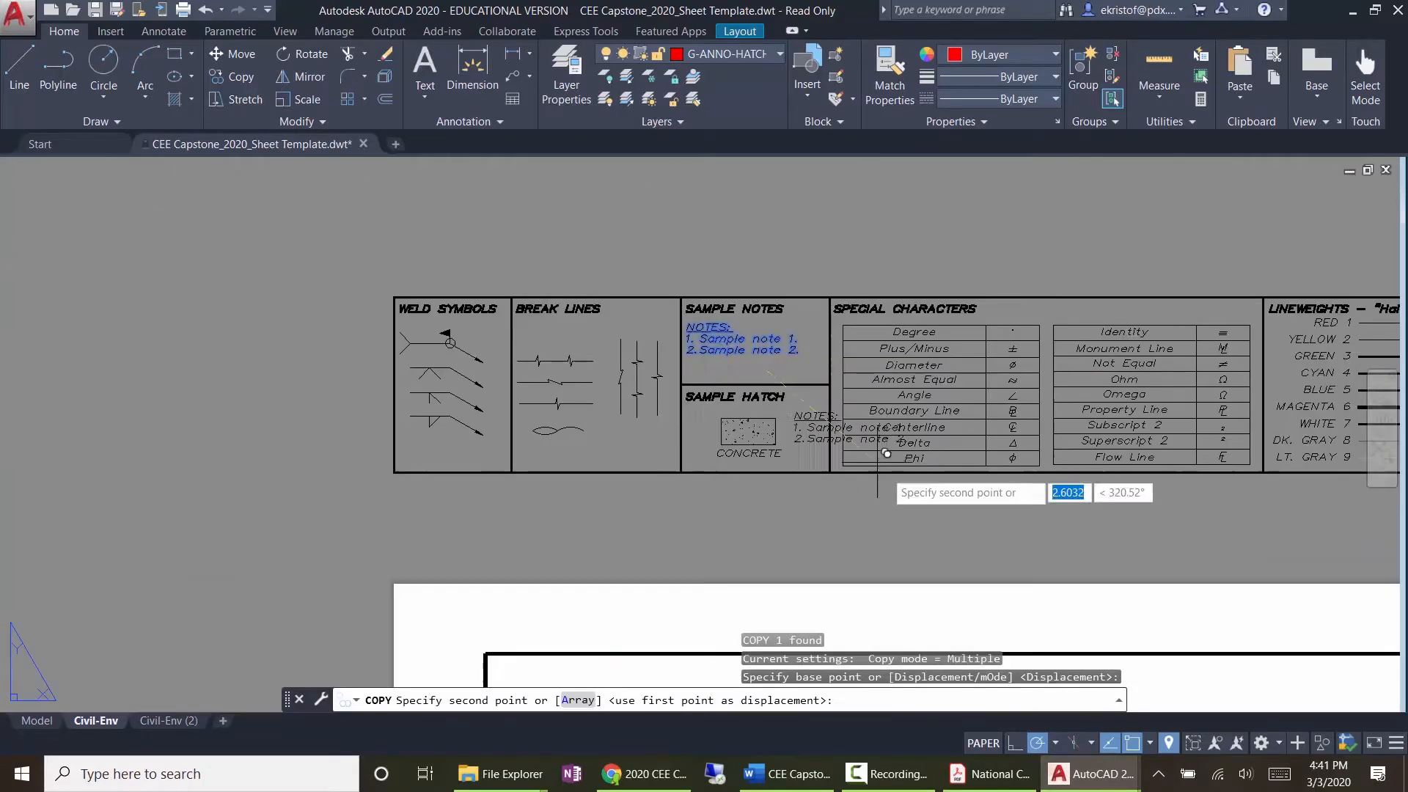
middle_drag(892, 478, 697, 261)
click(927, 511)
key(Escape)
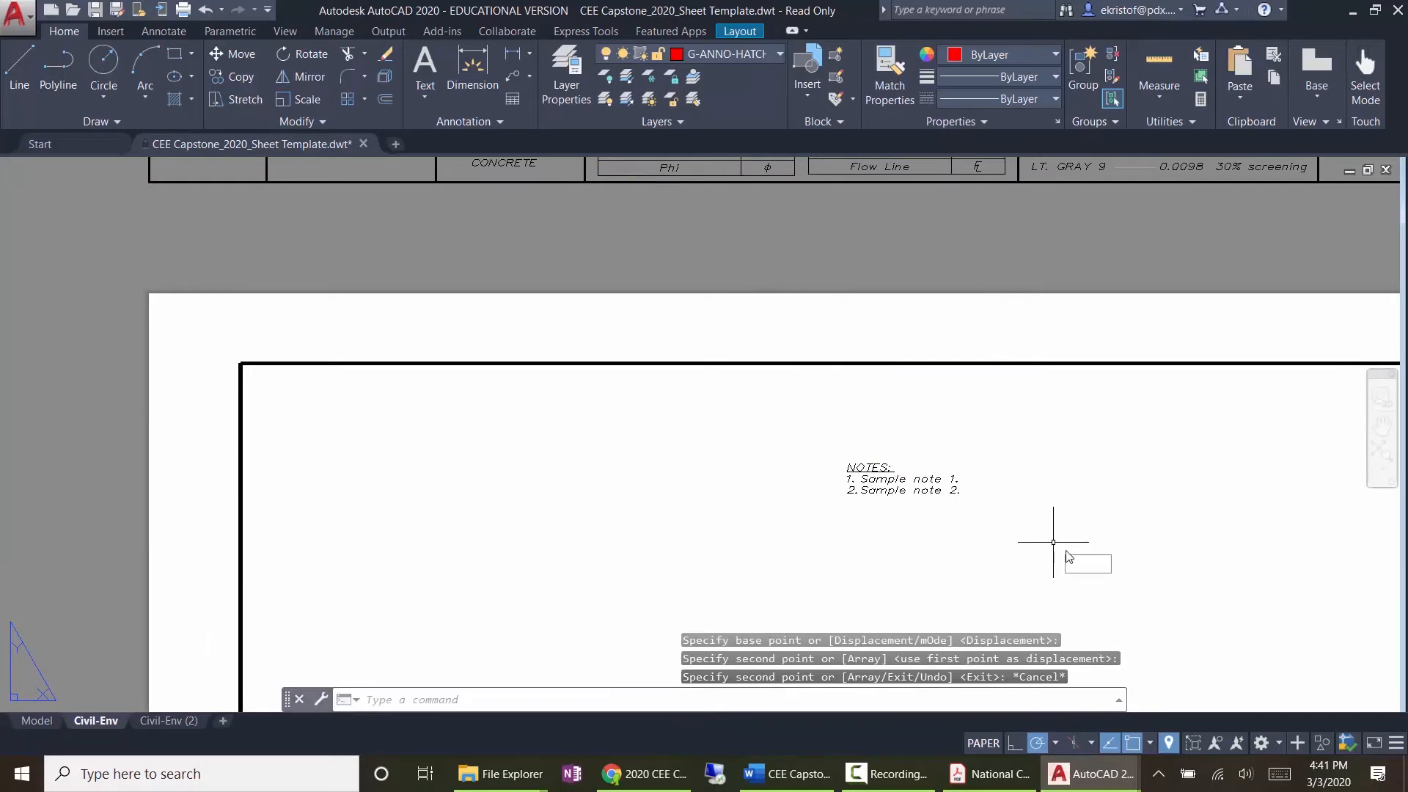
scroll(980, 478, up, 4)
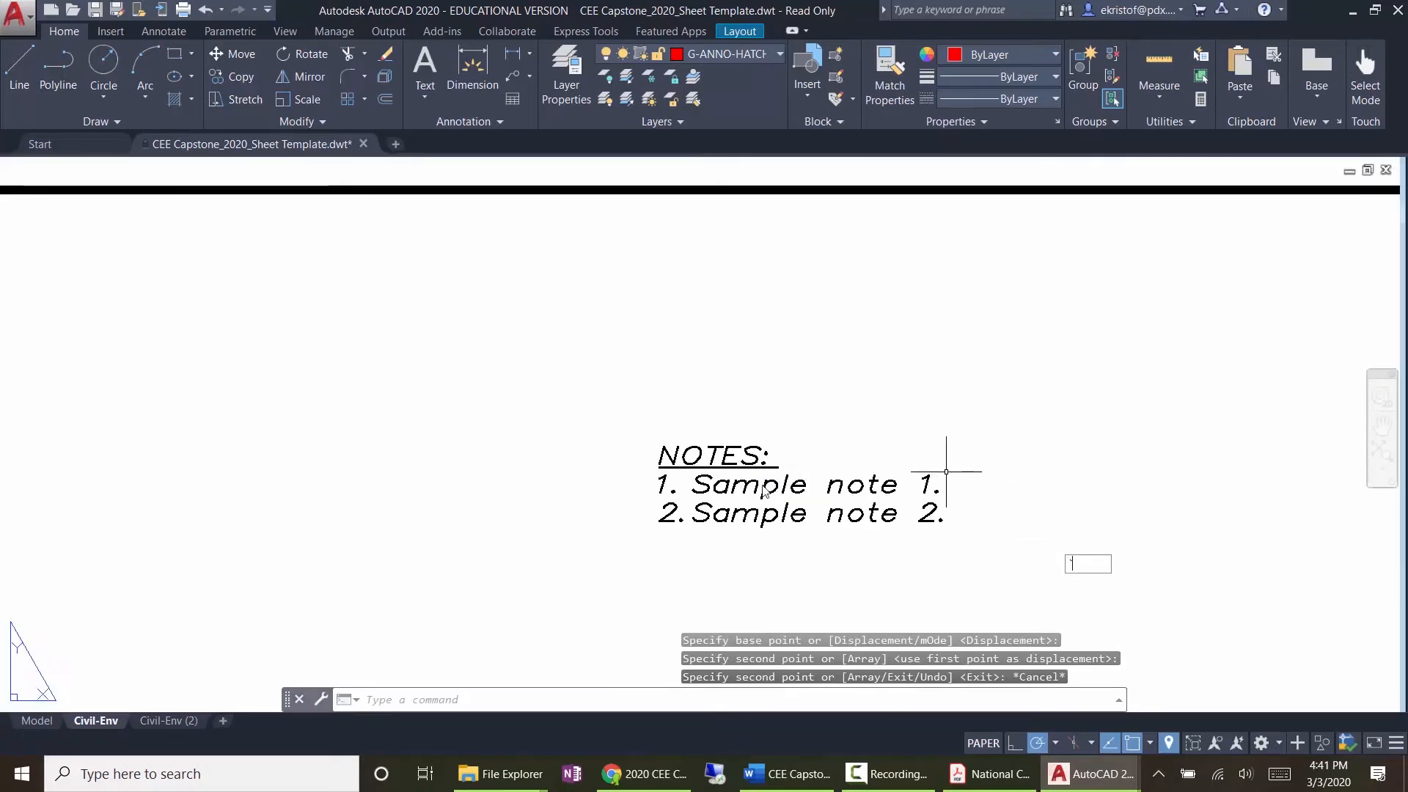
click(780, 435)
click(836, 429)
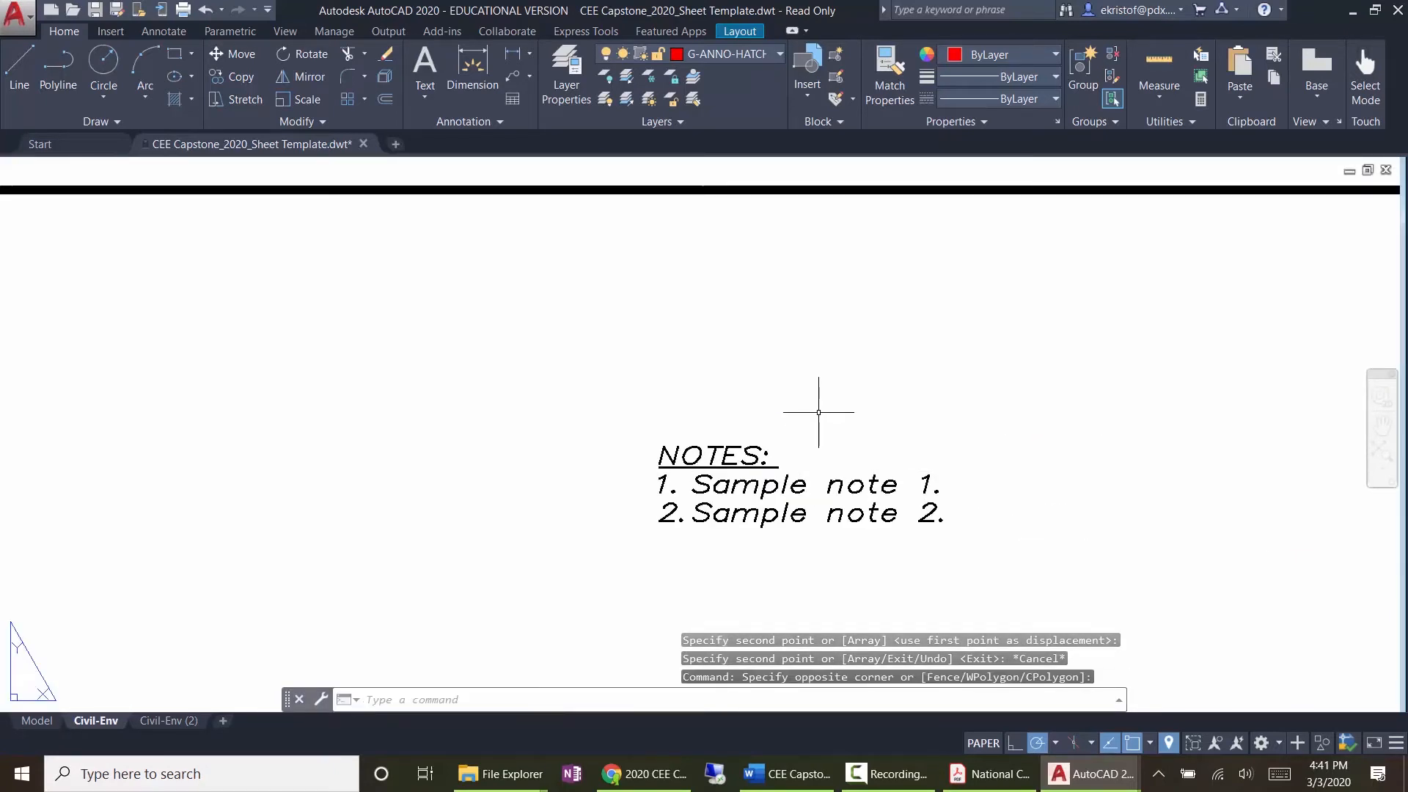
Step: Examine the concrete sample hatch and the first special characters table in the reference strip
scroll(822, 404, down, 3)
middle_drag(650, 269, 790, 550)
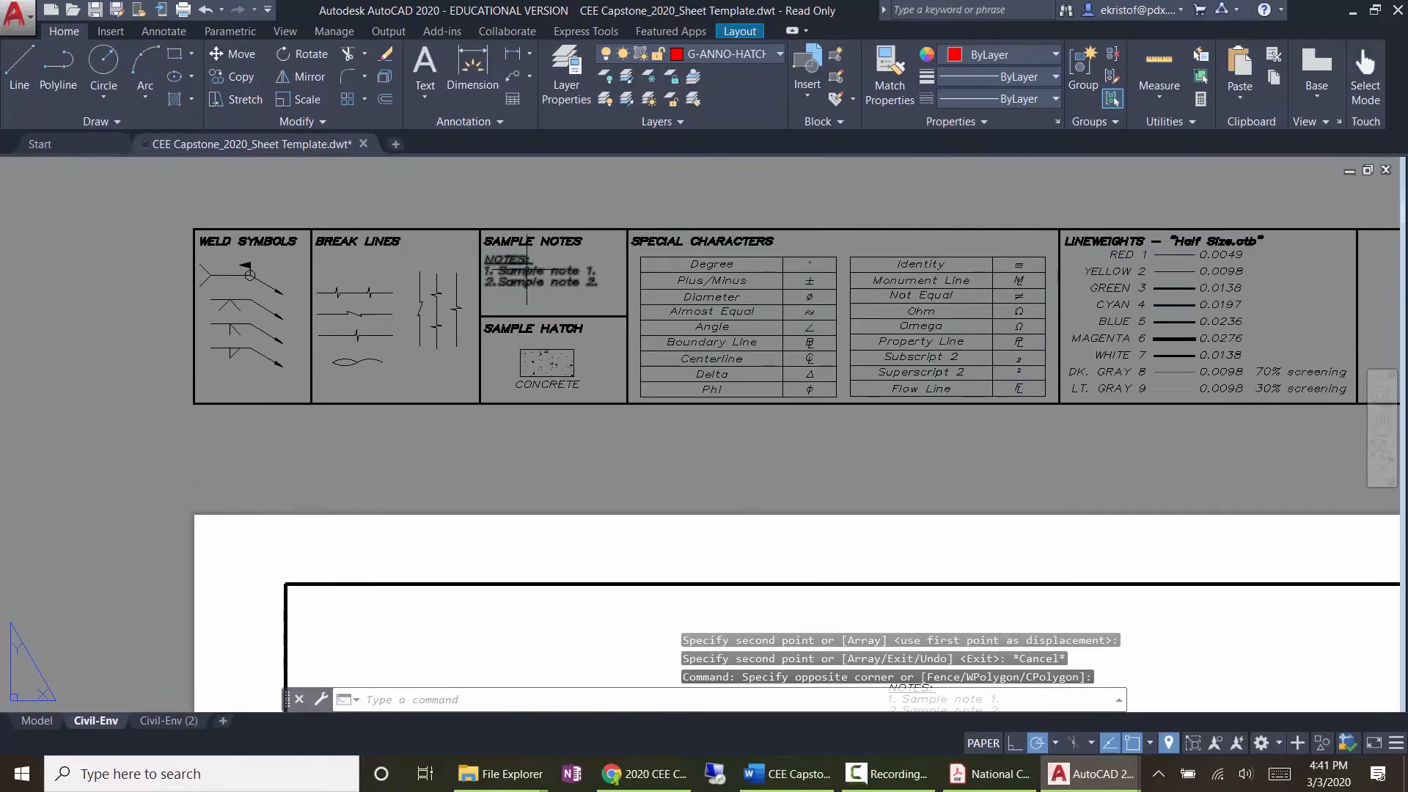
middle_drag(824, 475, 794, 417)
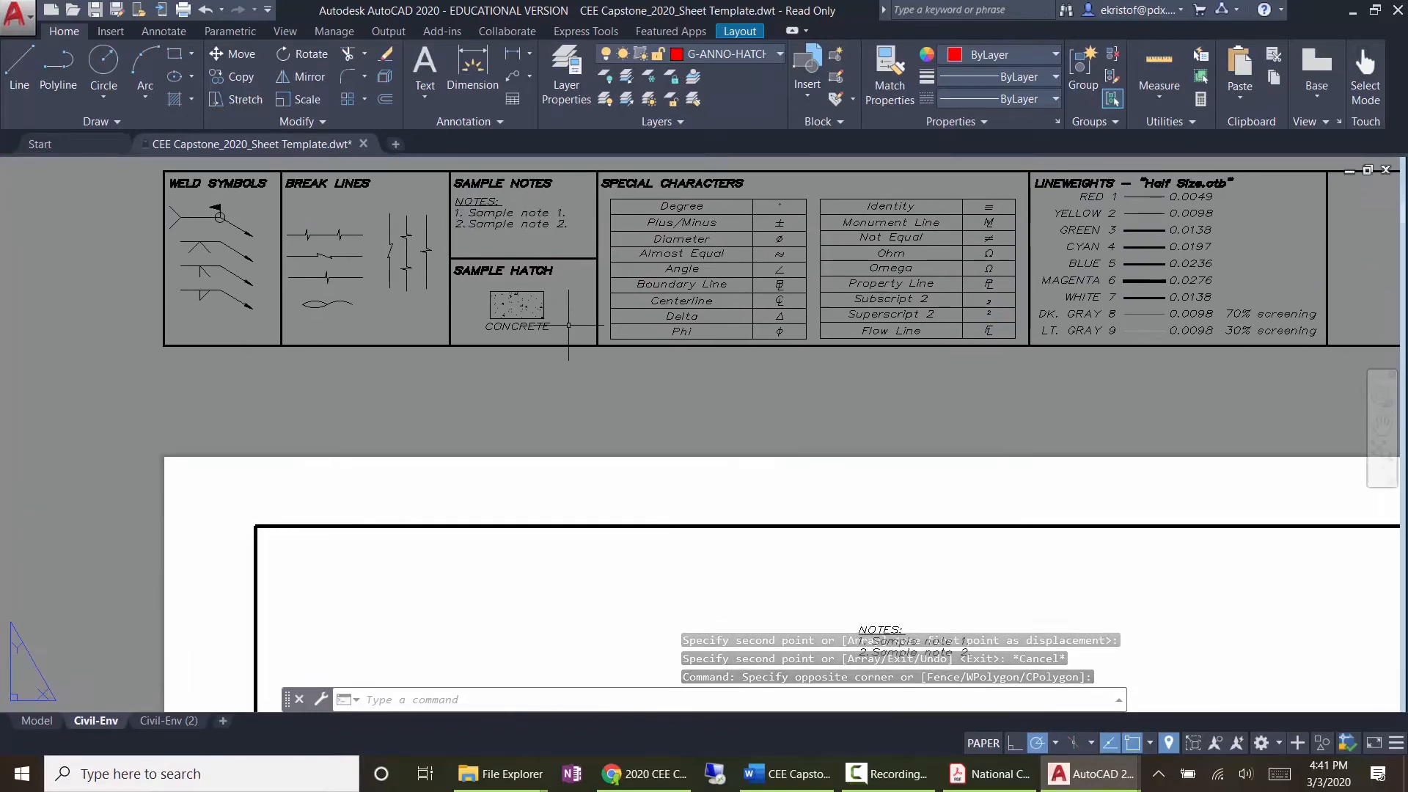
click(520, 306)
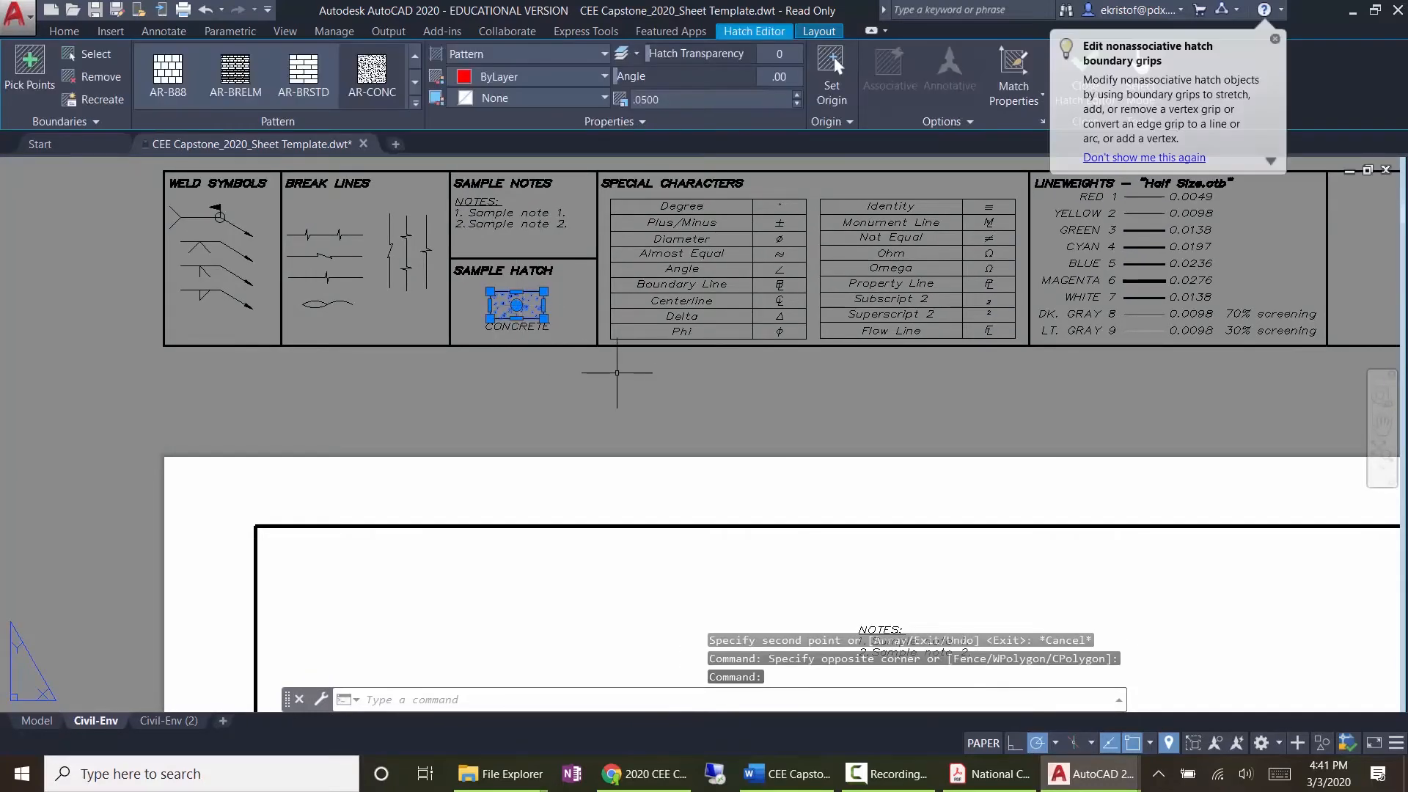
key(Escape)
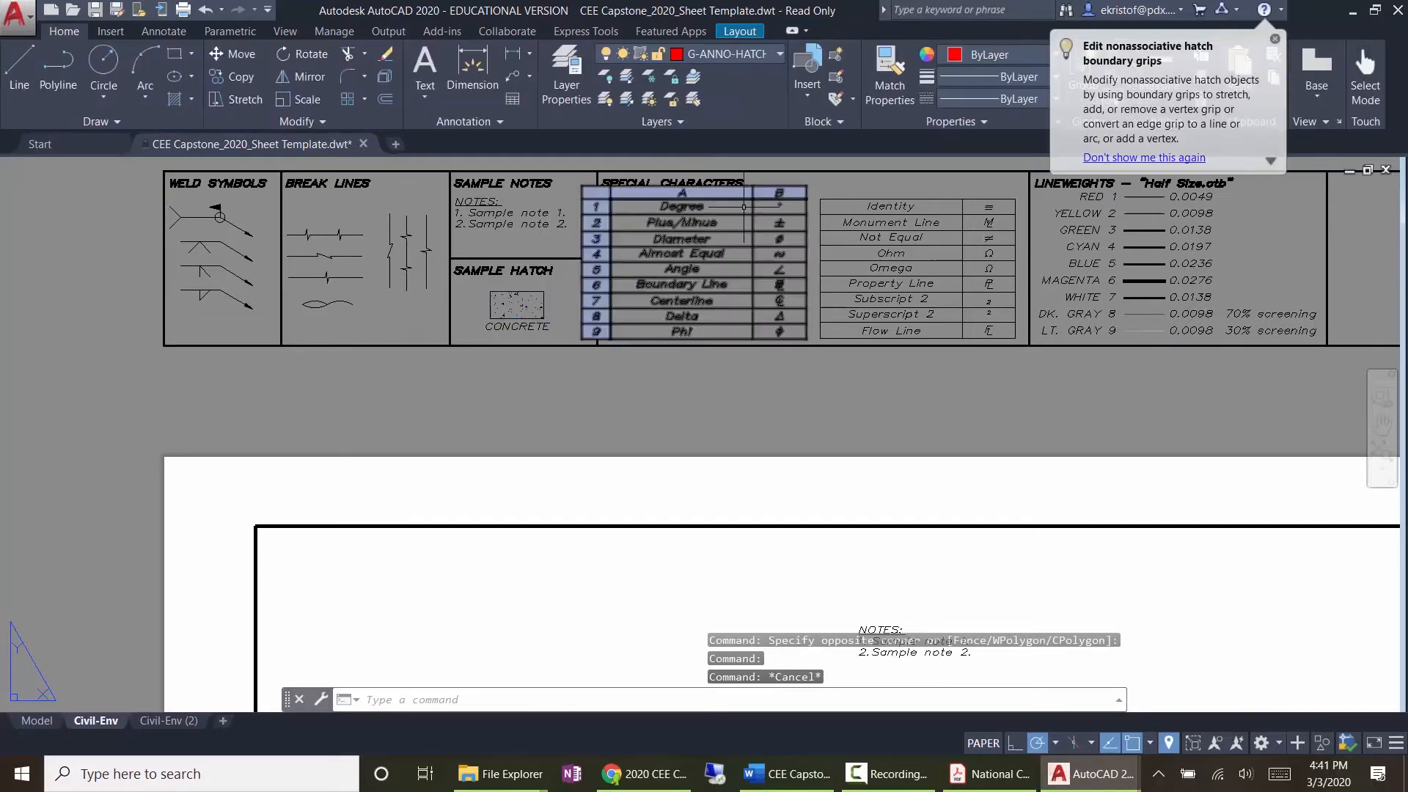
scroll(737, 206, up, 4)
middle_drag(728, 222, 778, 266)
scroll(778, 265, up, 2)
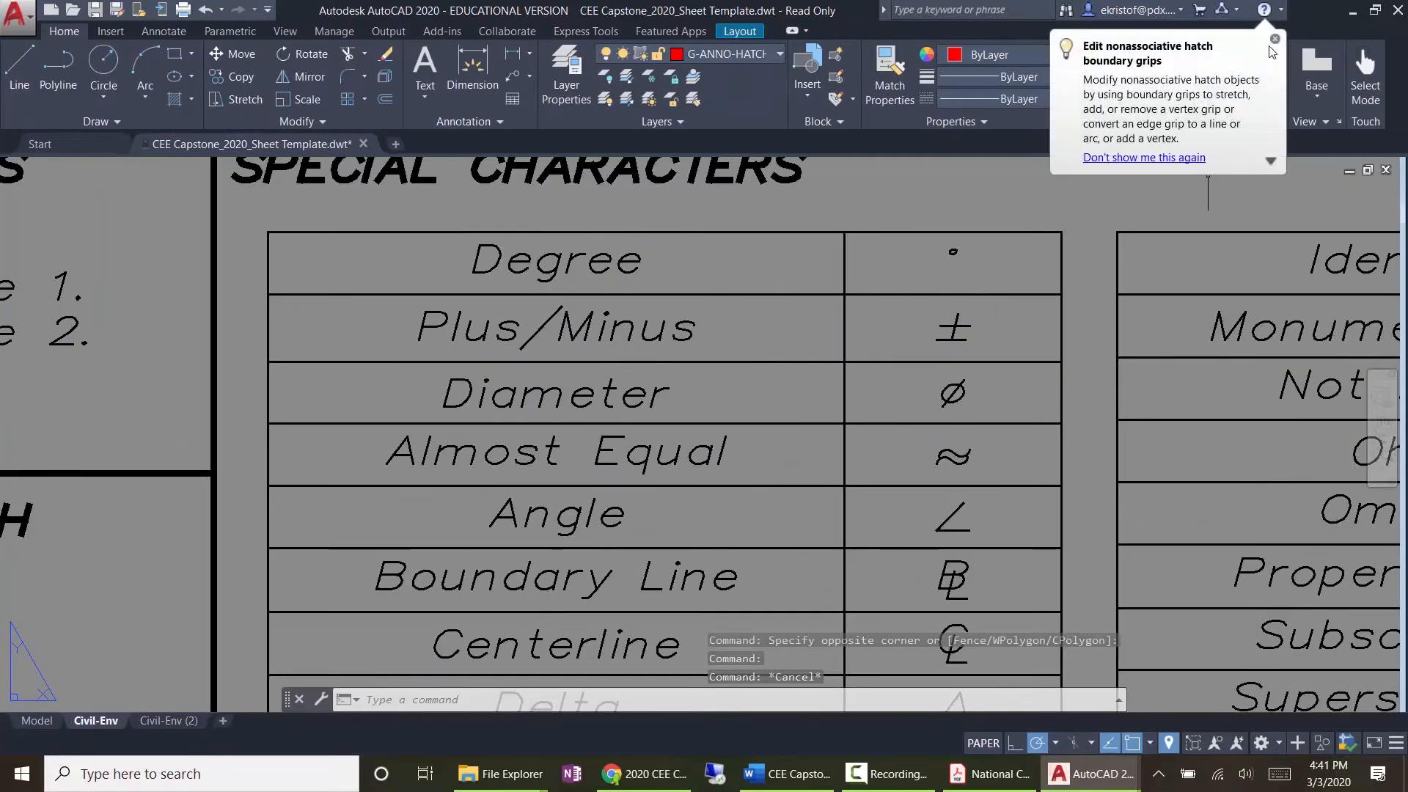
click(1275, 40)
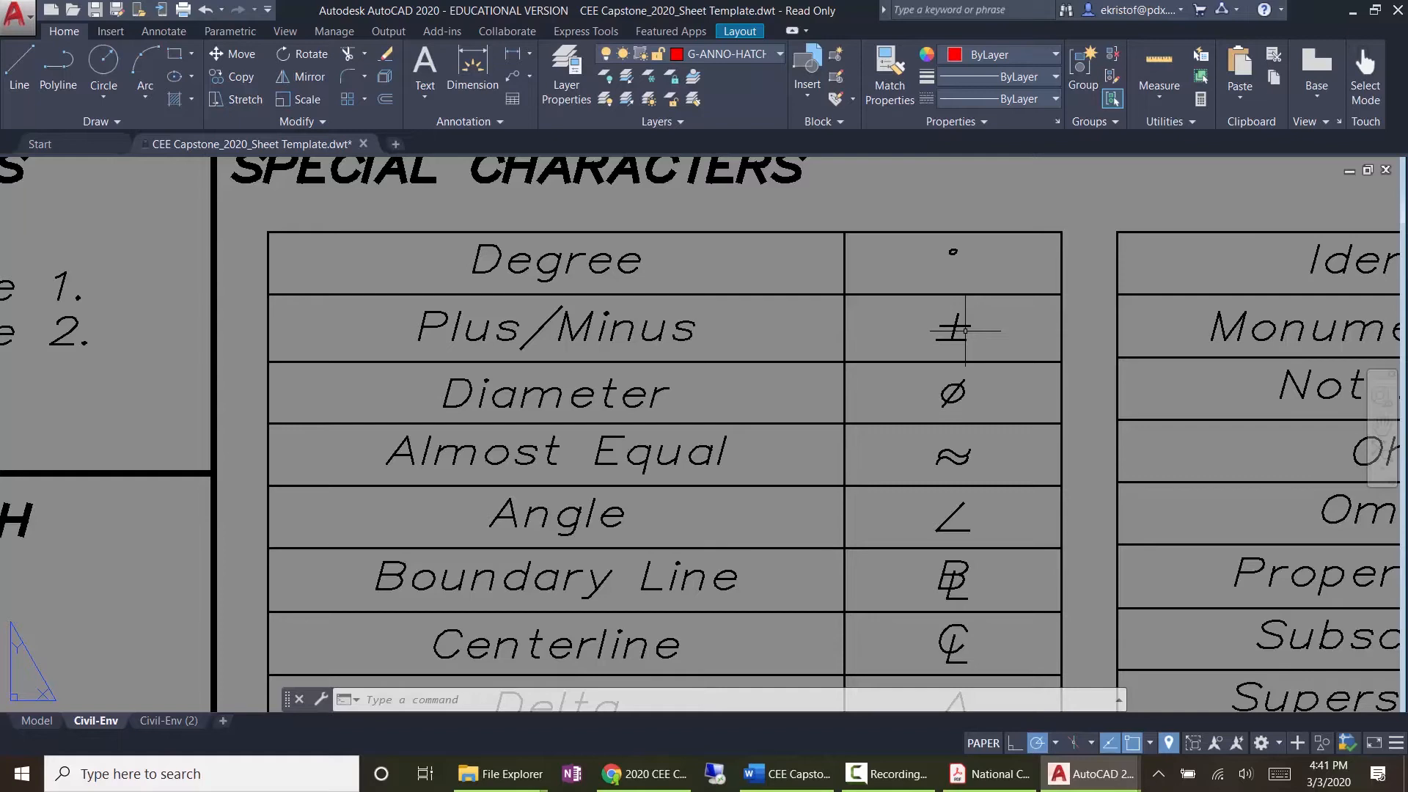
Step: Examine the second special characters table and the adjoining lineweights list for Half Size.ctb
scroll(1013, 471, down, 2)
middle_drag(1001, 448, 646, 363)
middle_drag(1078, 496, 718, 473)
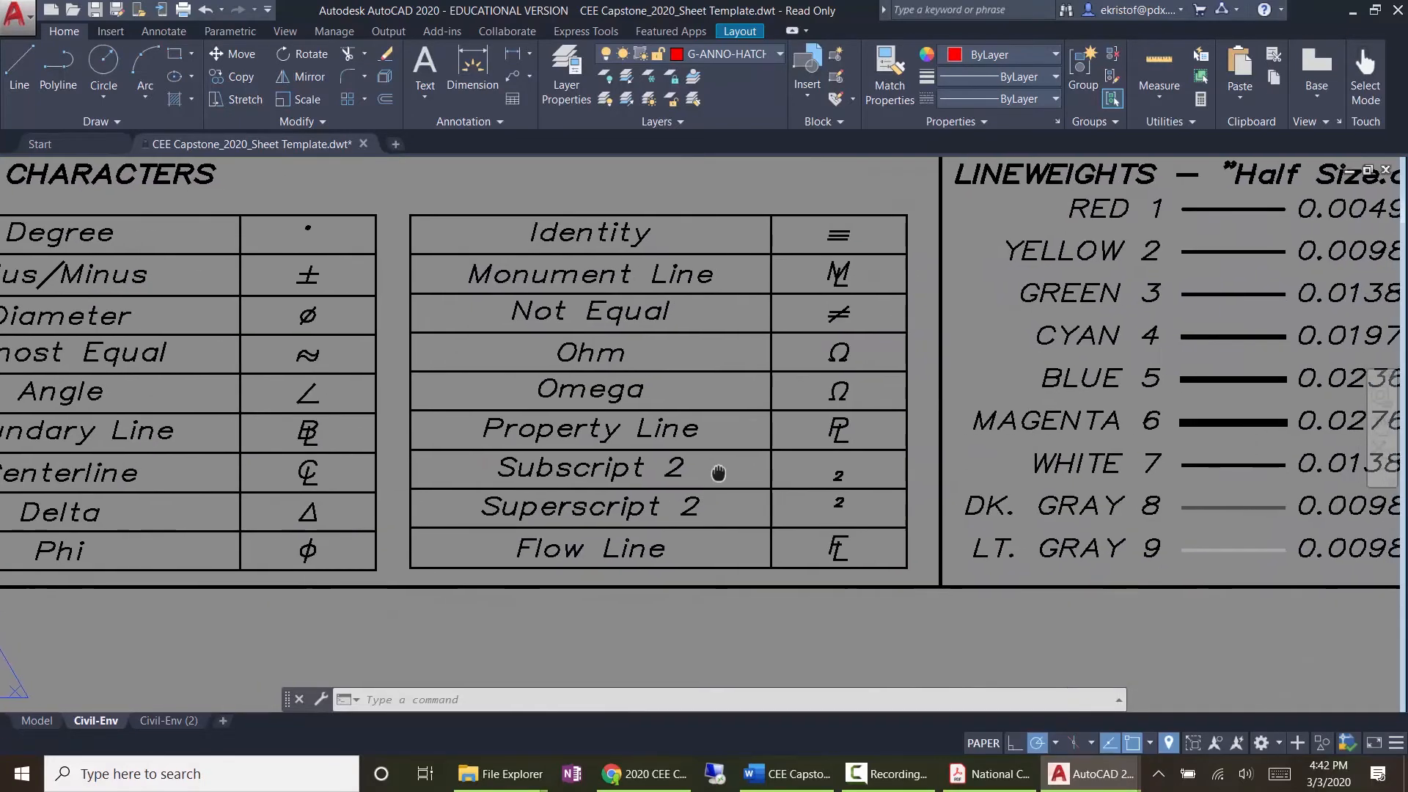
middle_drag(866, 444, 659, 449)
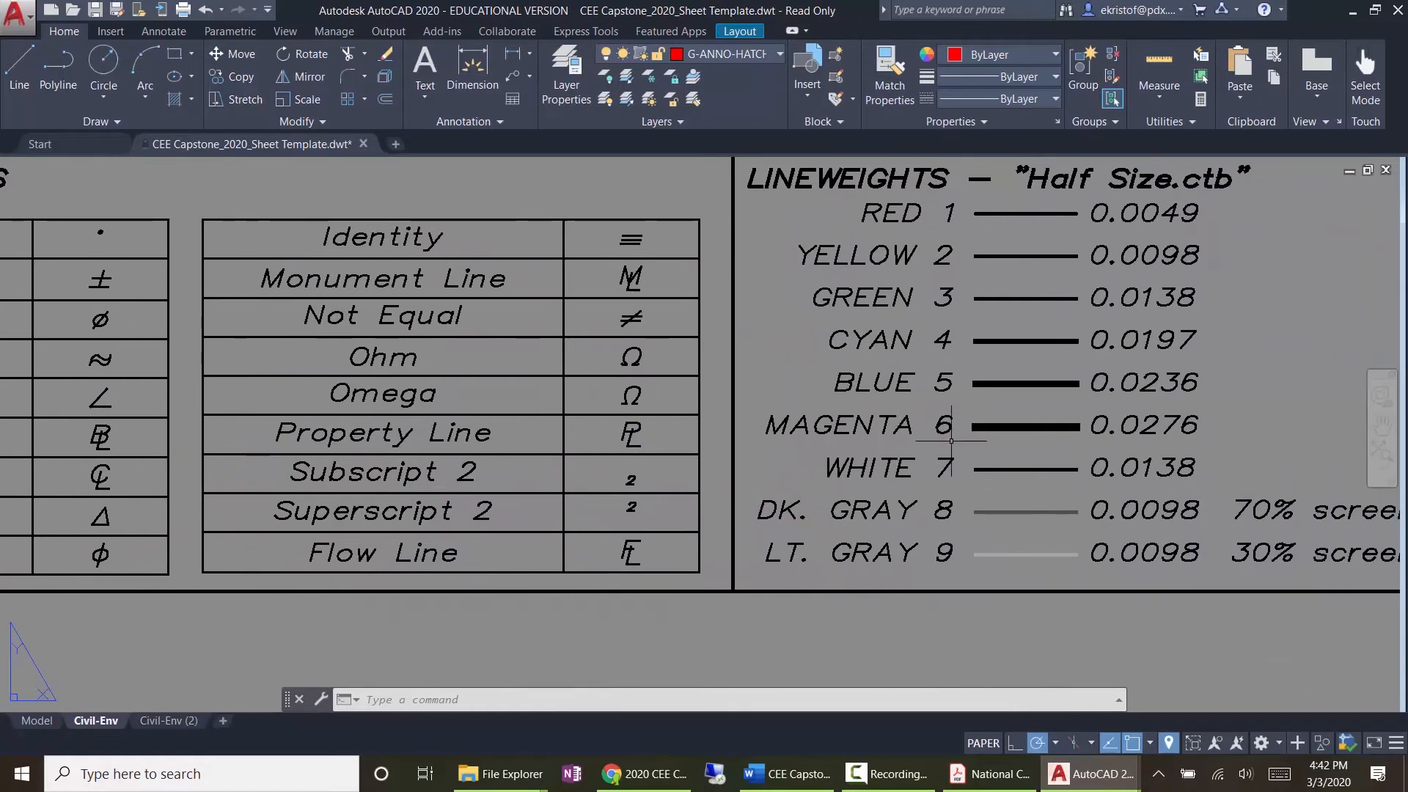
mouse_move(951, 441)
middle_down()
mouse_move(707, 456)
mouse_move(641, 476)
middle_up()
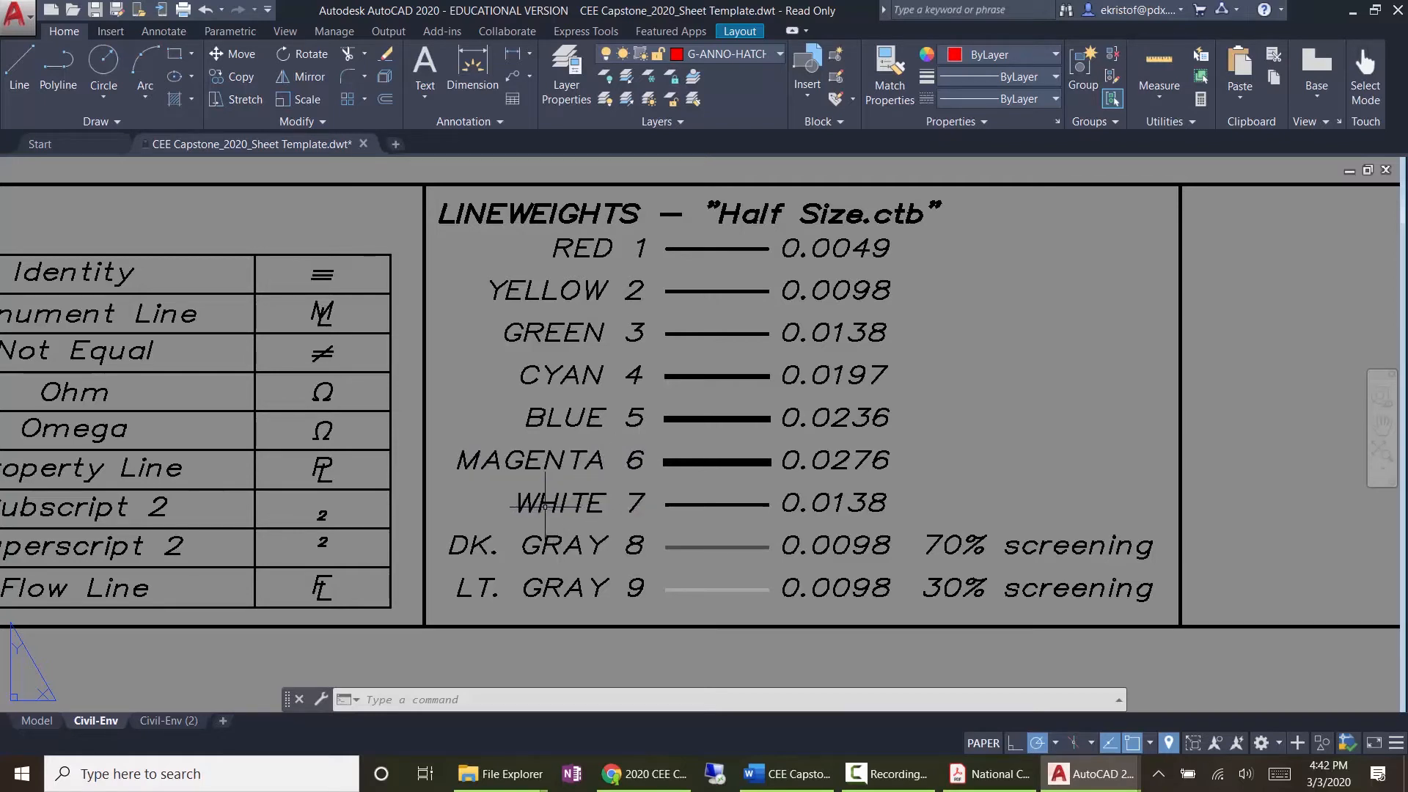
scroll(294, 493, down, 1)
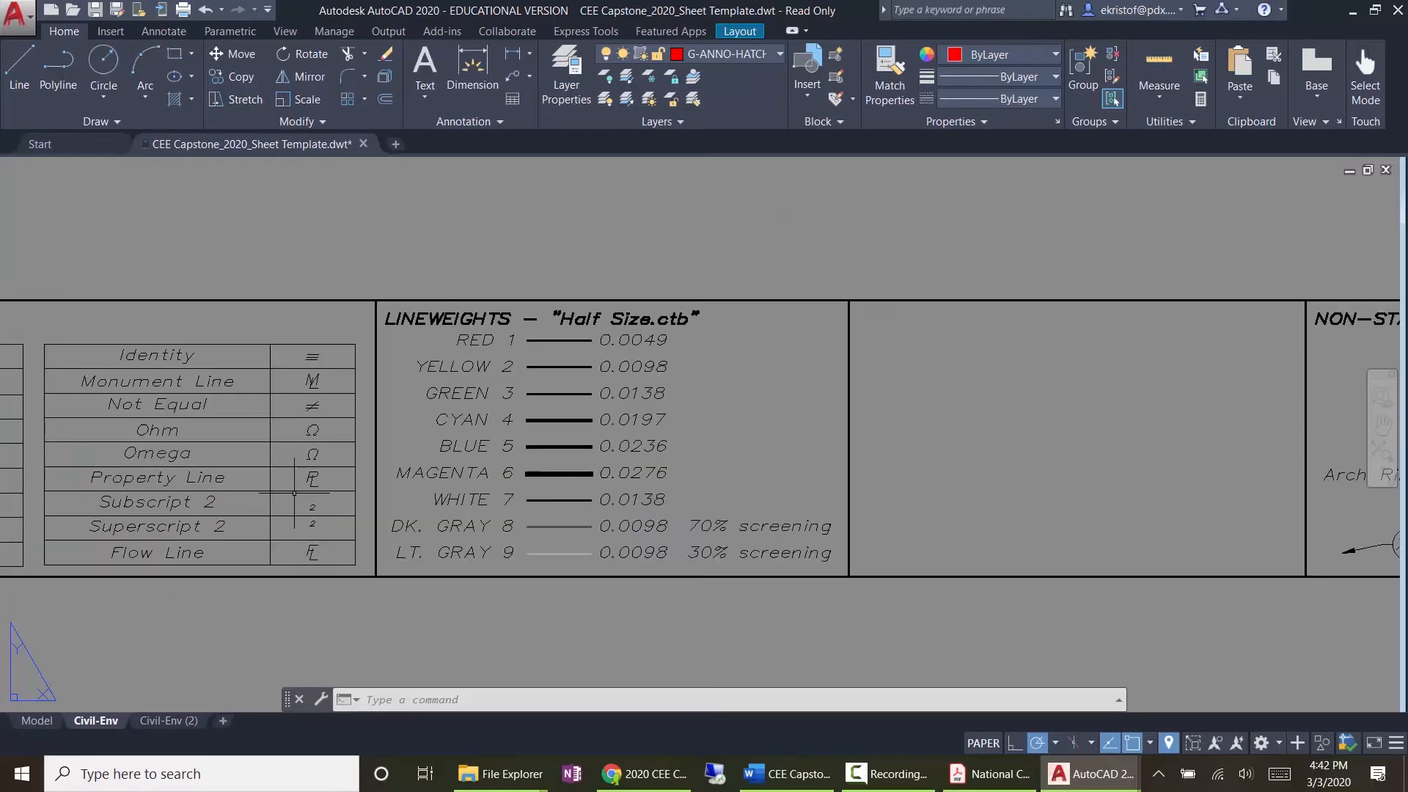
Step: Change the pattern of the concrete sample hatch to GRAVEL
middle_drag(294, 493, 789, 538)
middle_drag(461, 481, 789, 397)
scroll(429, 462, up, 2)
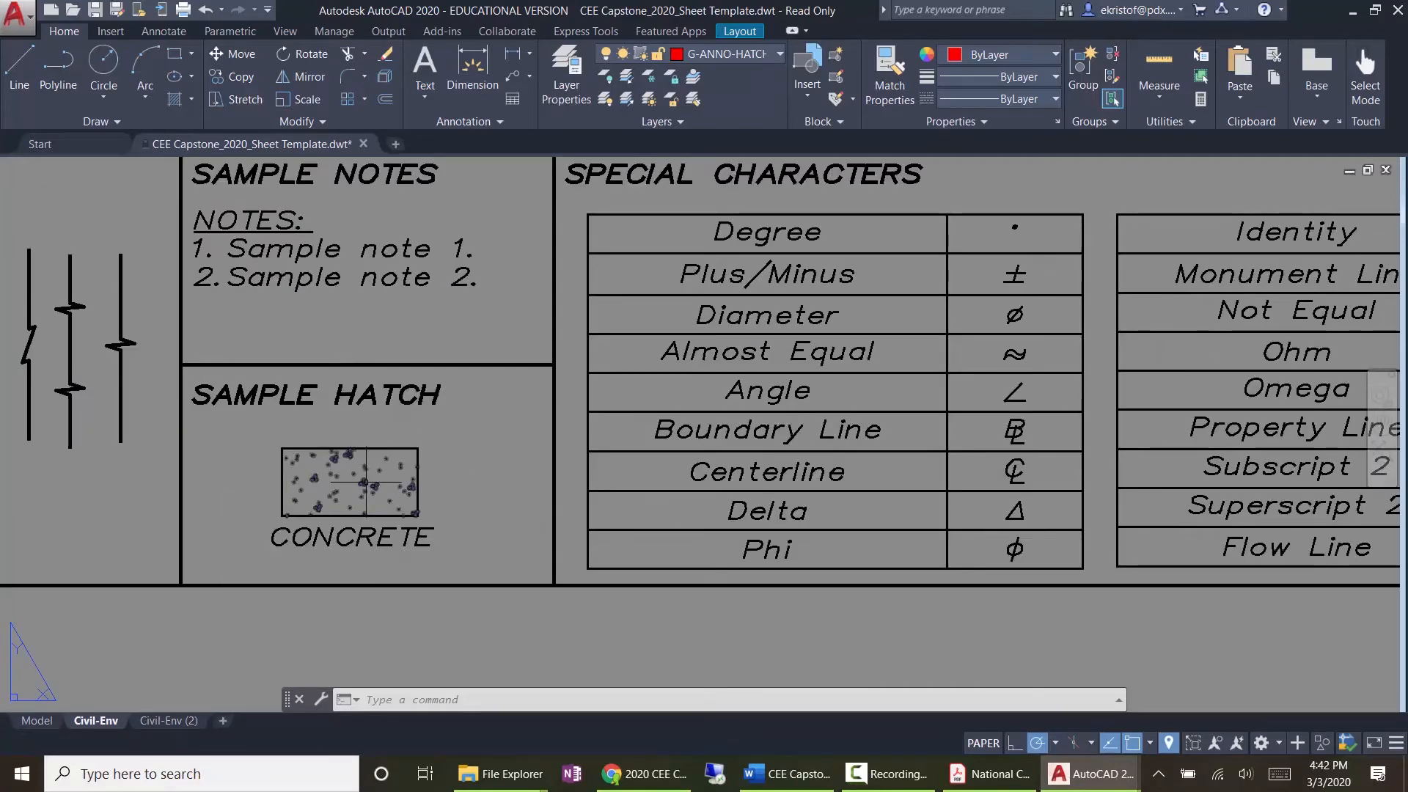
mouse_move(366, 482)
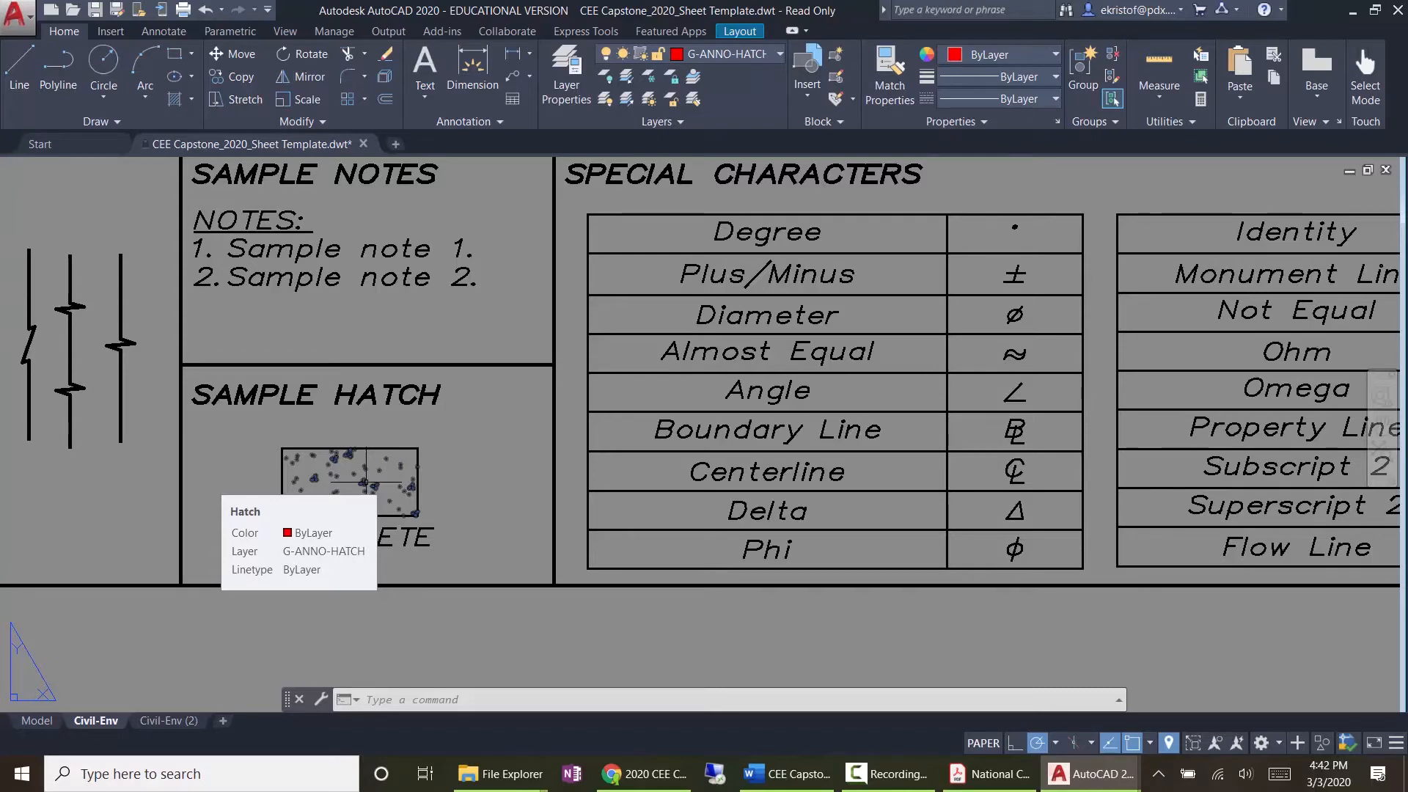
click(364, 481)
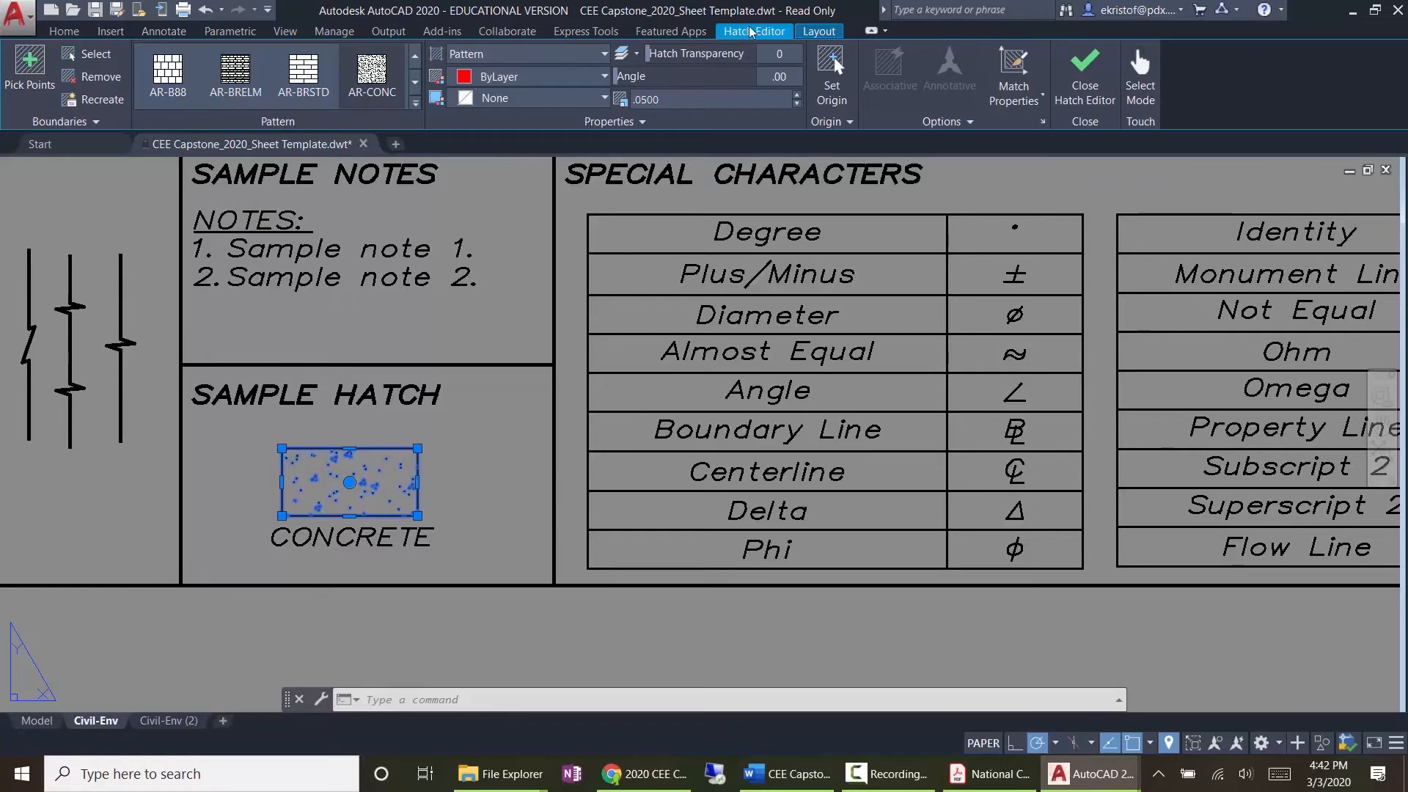
click(416, 104)
scroll(220, 242, down, 3)
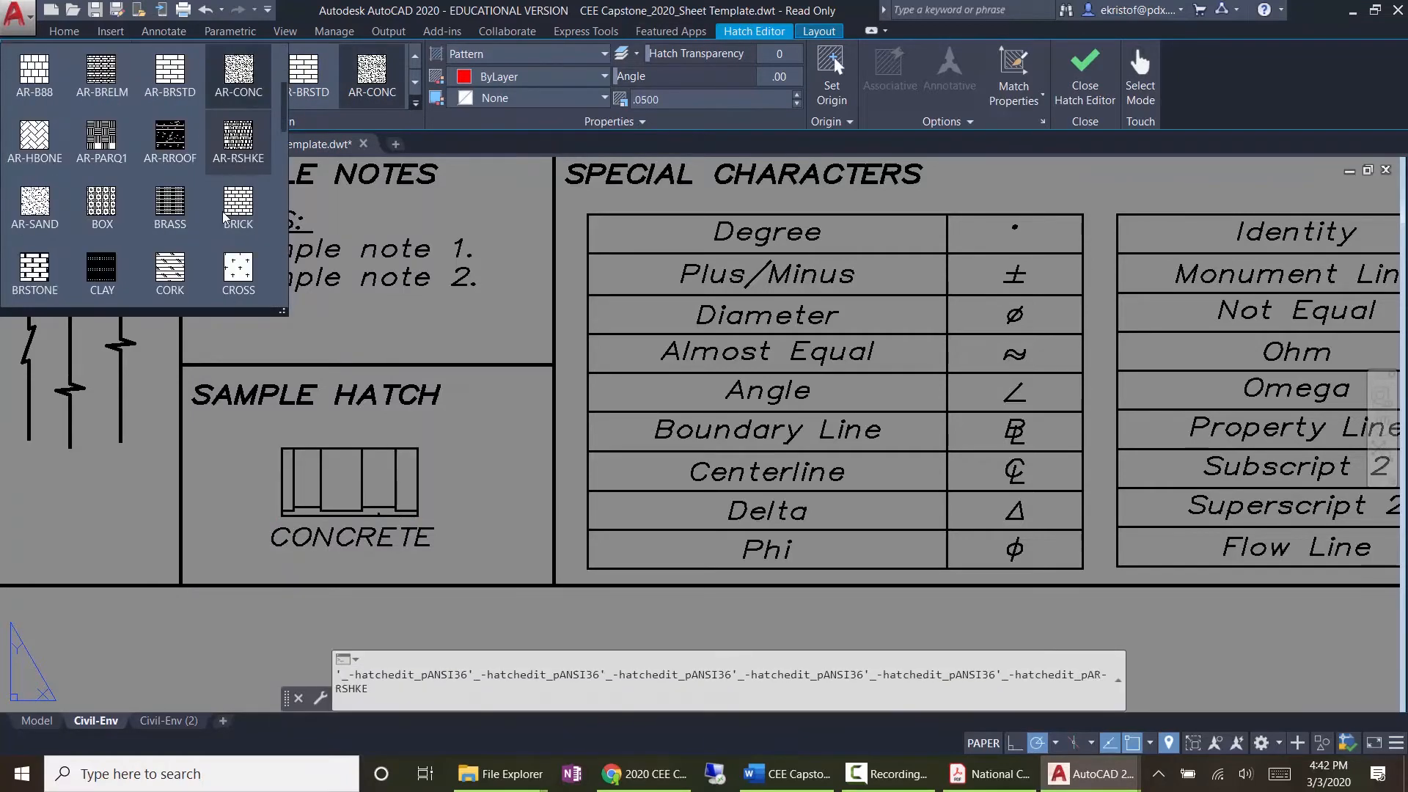
scroll(220, 240, down, 6)
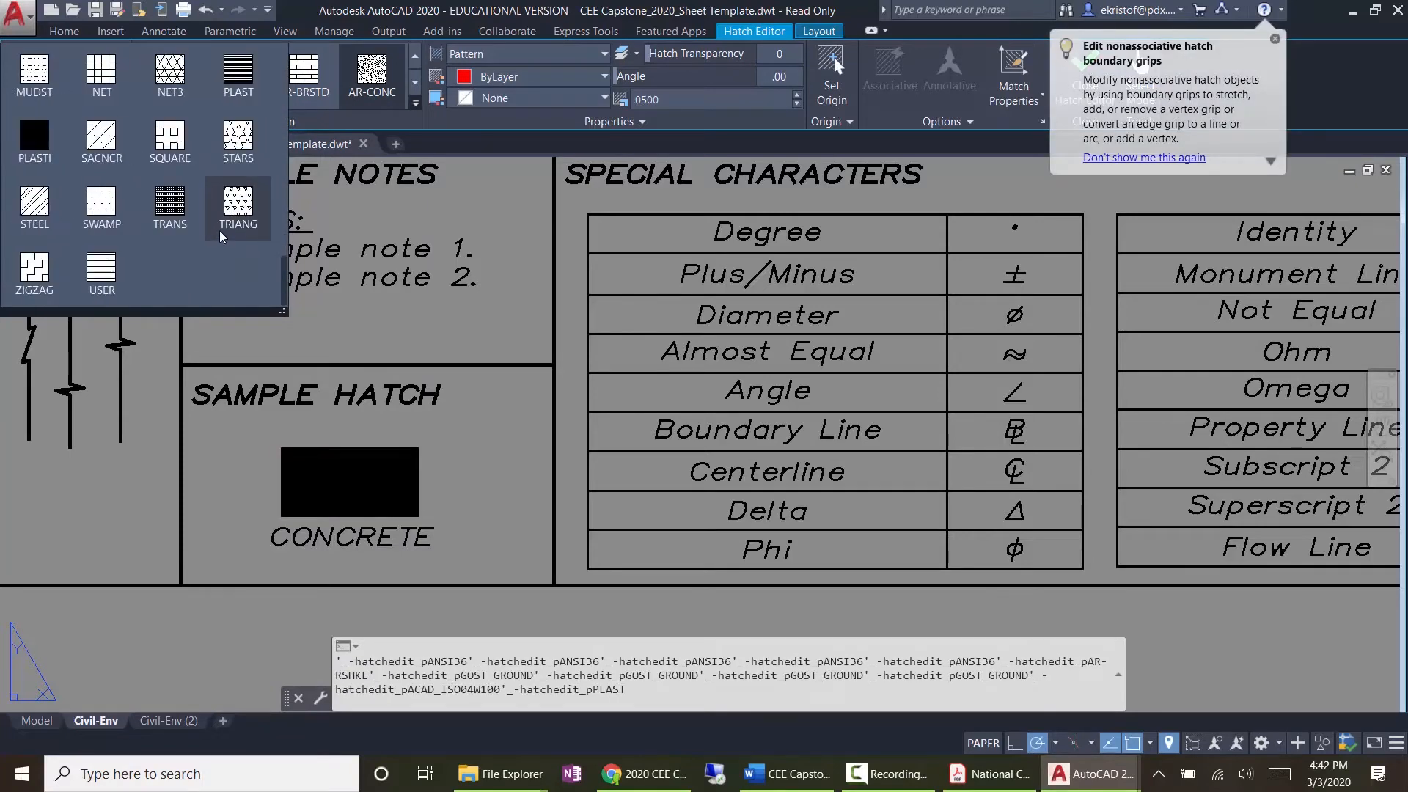
scroll(100, 215, up, 4)
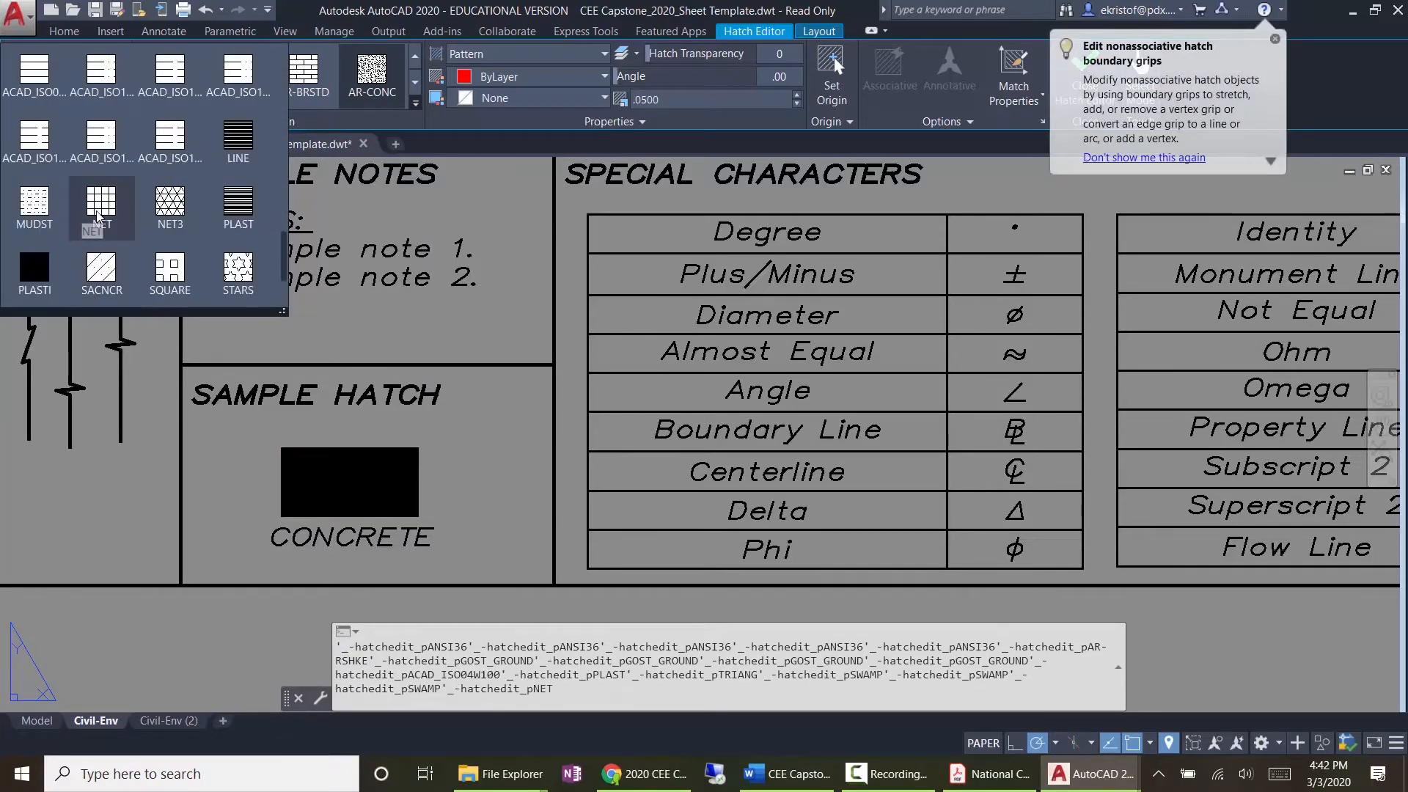
scroll(101, 215, up, 2)
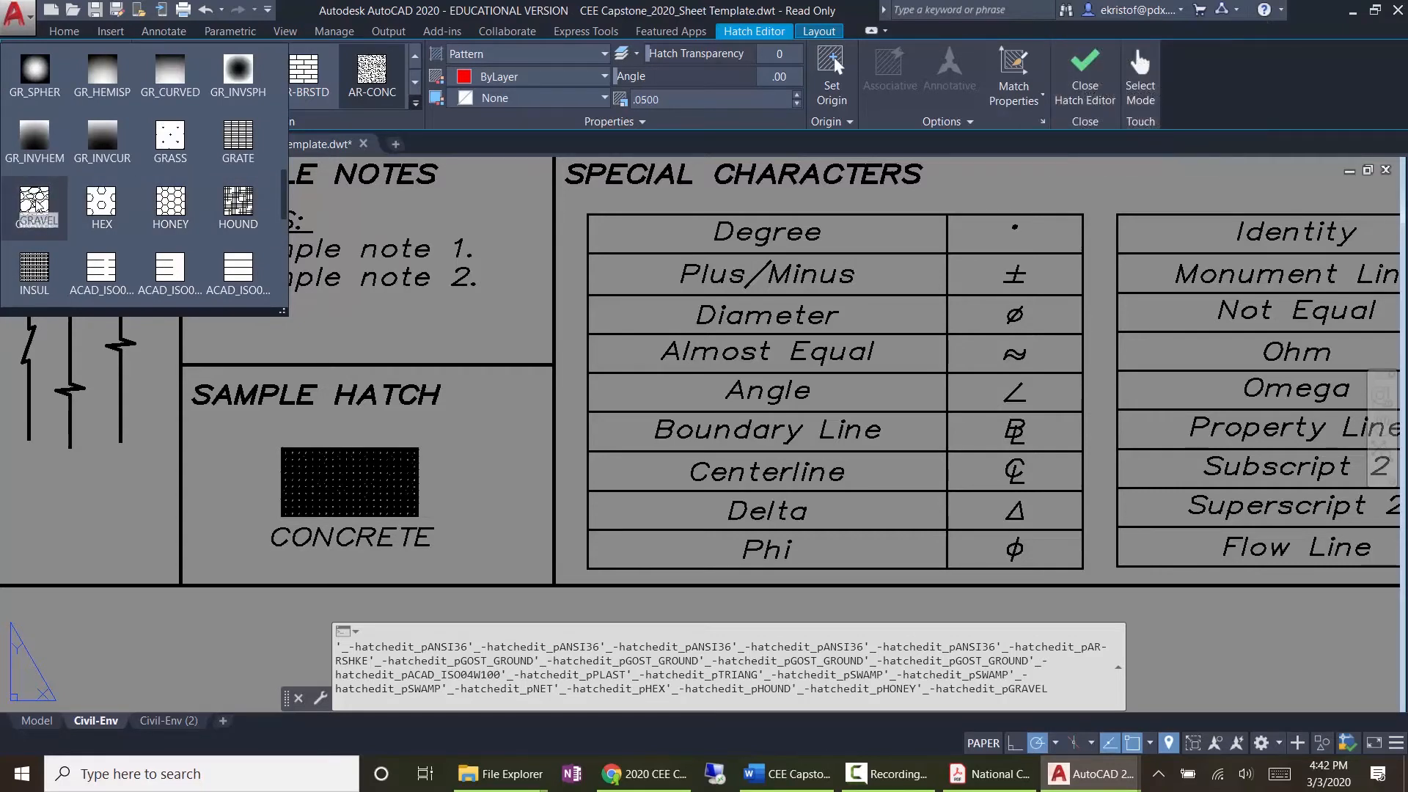
click(35, 204)
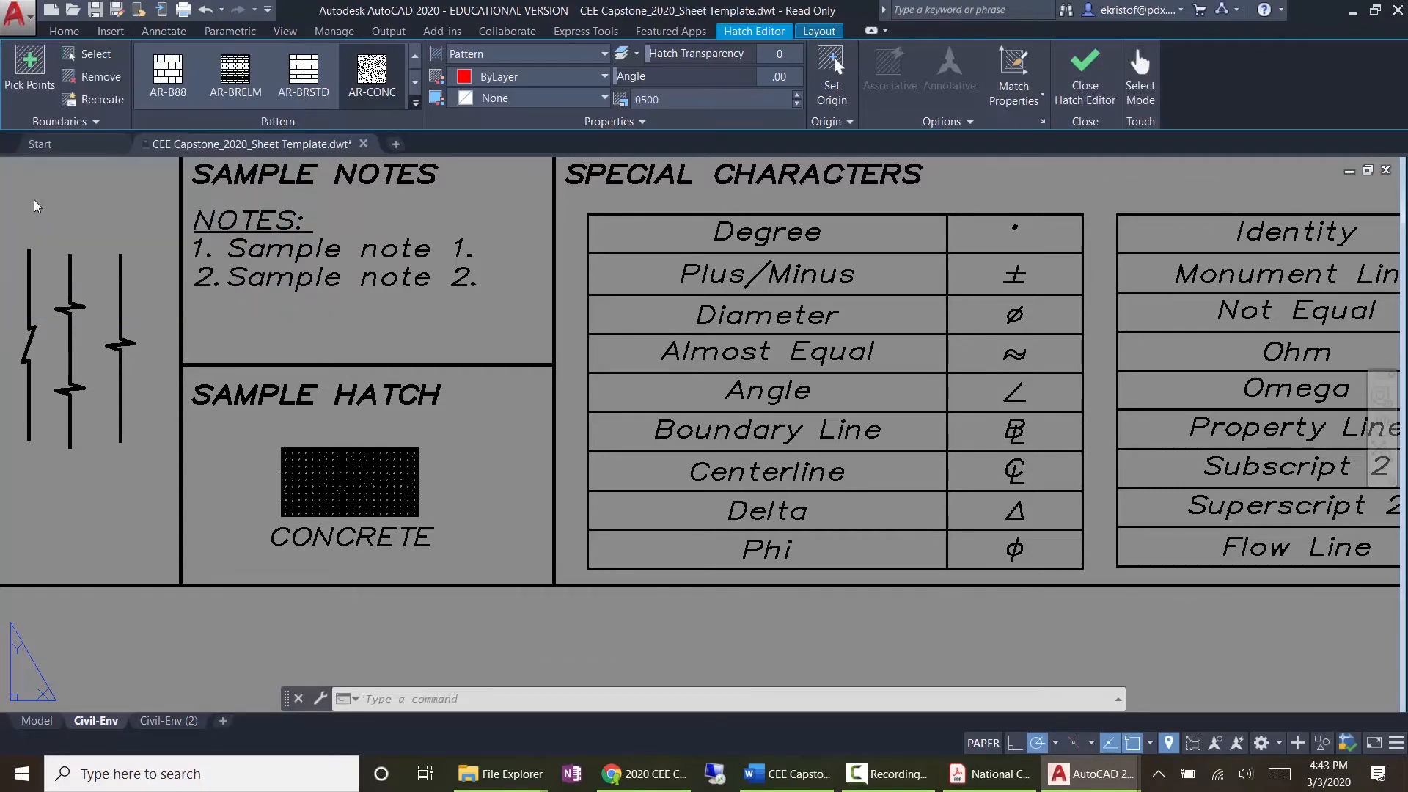
Step: Try pattern scales of 1 and 2 on the gravel sample hatch
click(666, 103)
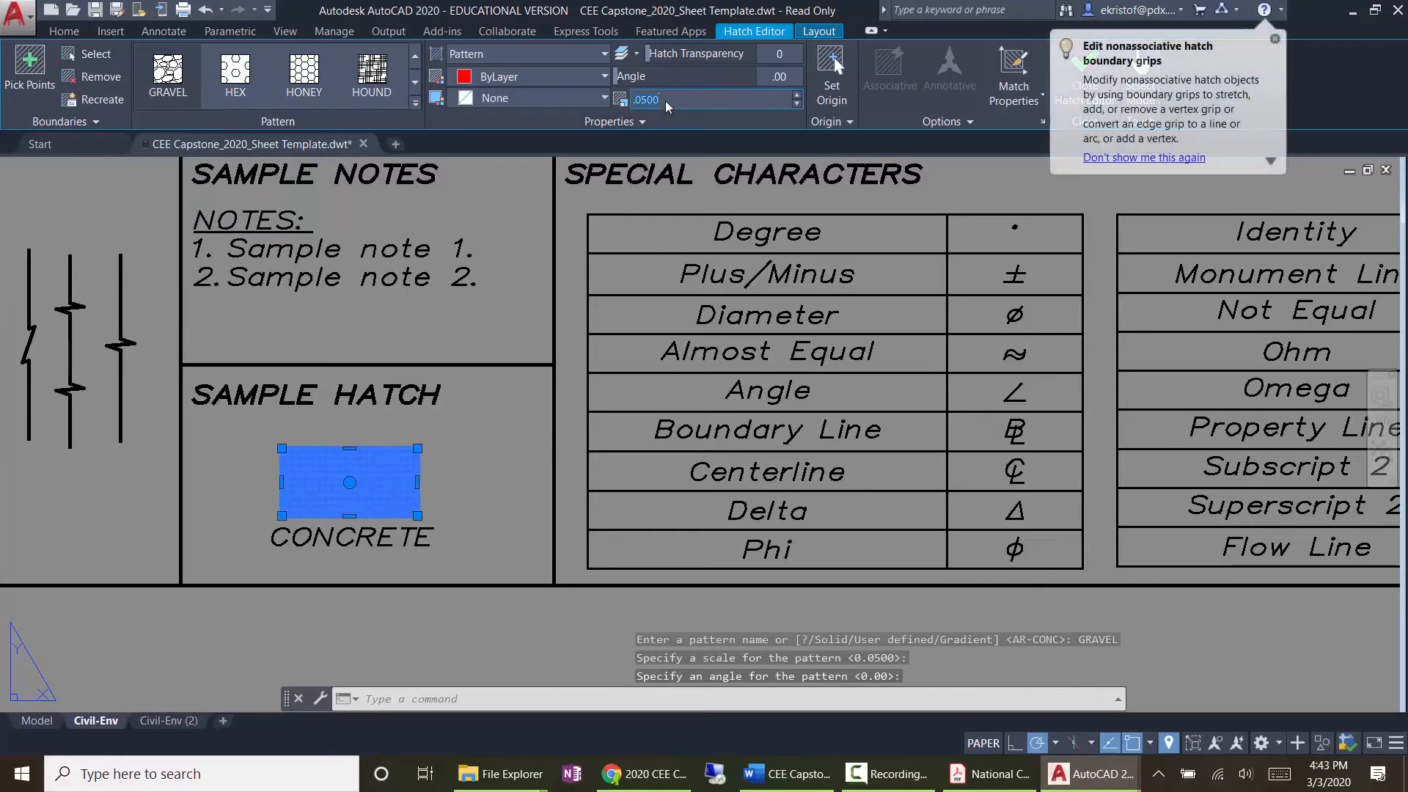
text(1)
key(Return)
click(666, 102)
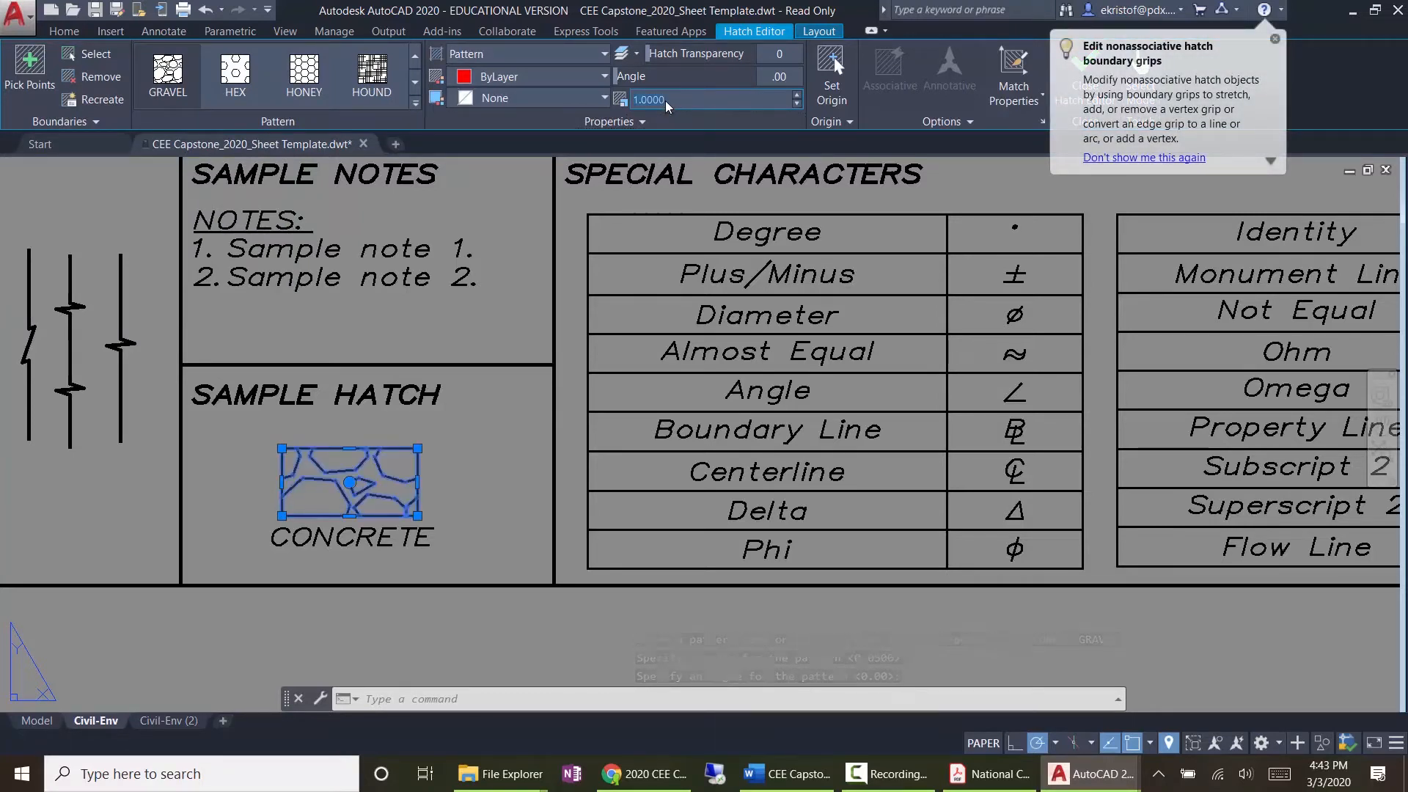
text(2)
key(Return)
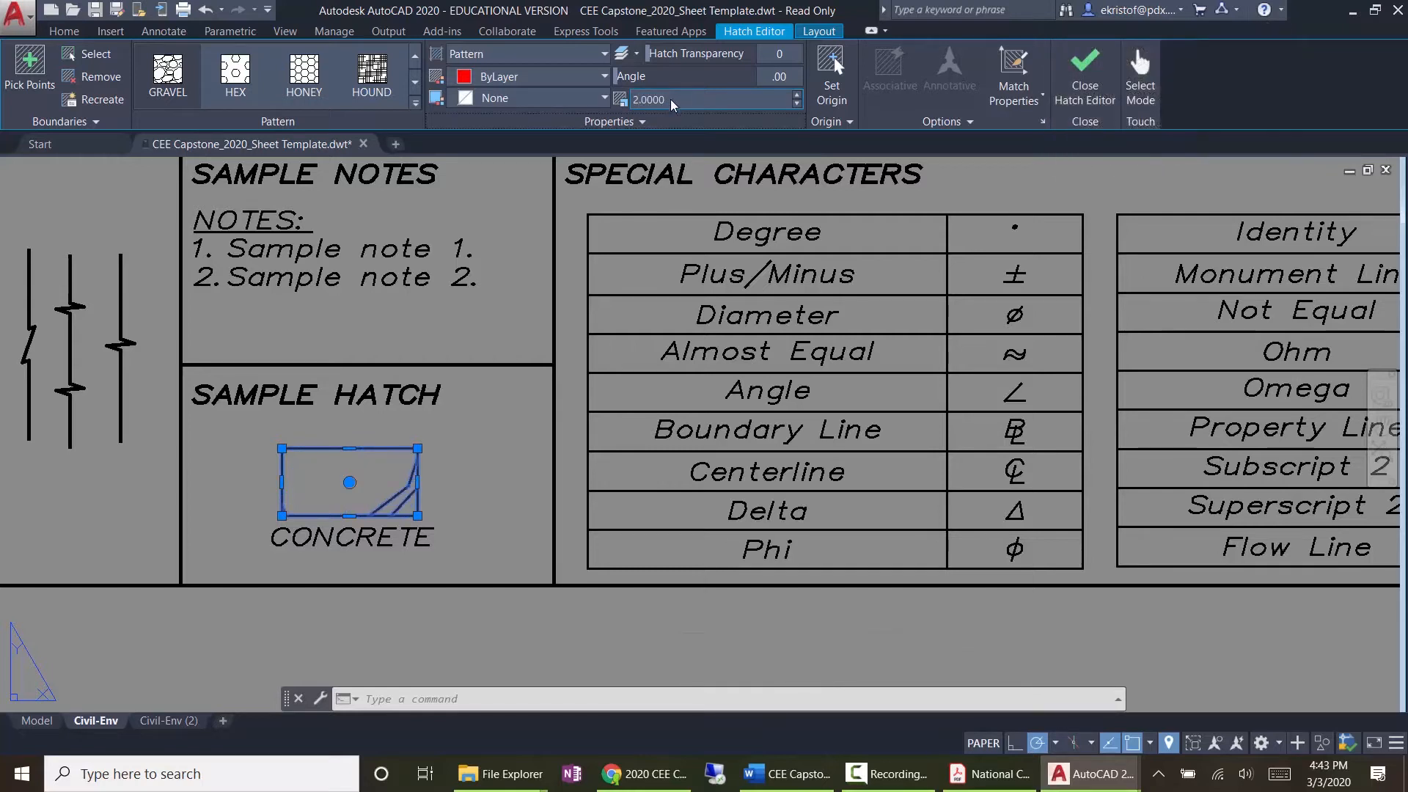
Step: Set the gravel sample hatch's pattern scale to 0.5 and finish editing the hatch
drag(670, 104, 572, 104)
text(.5)
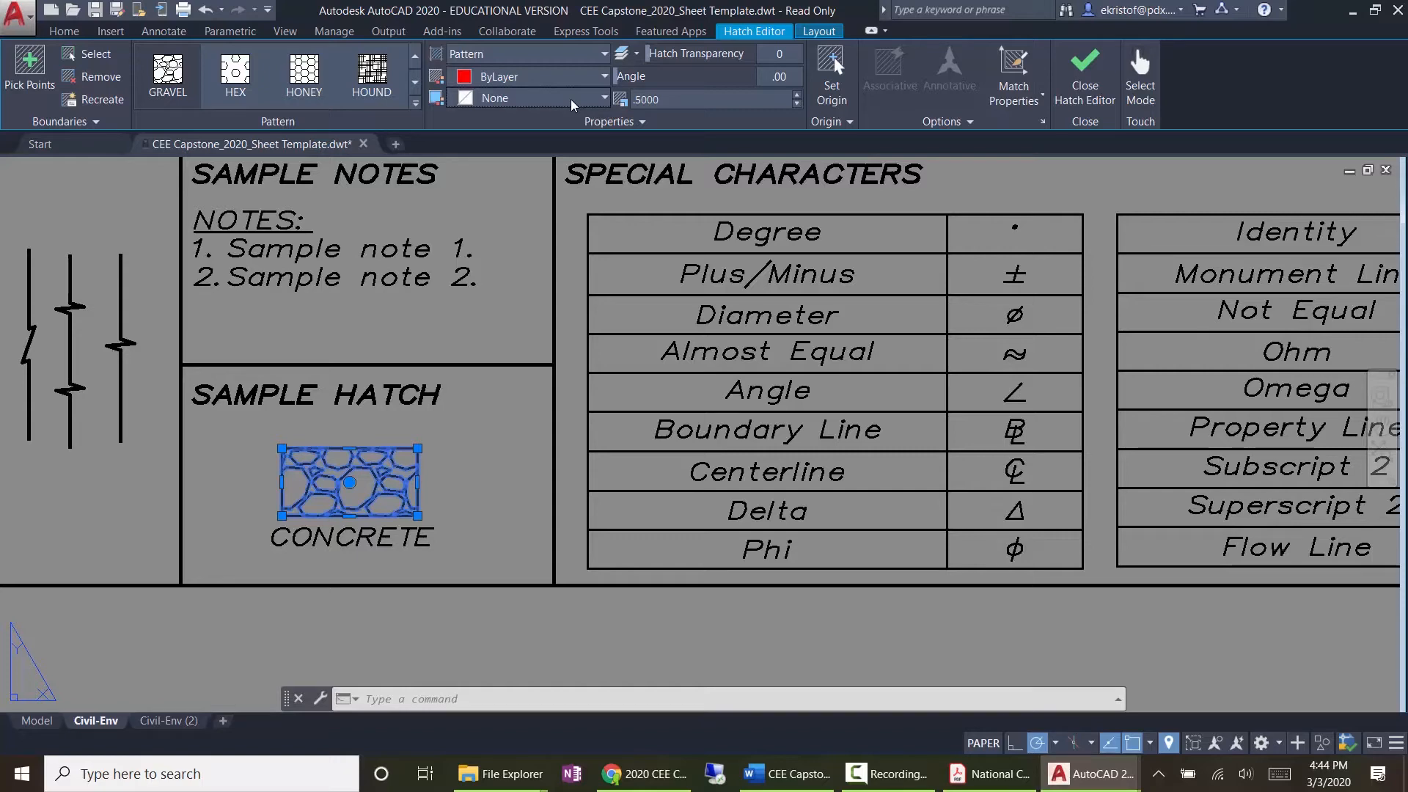
key(Escape)
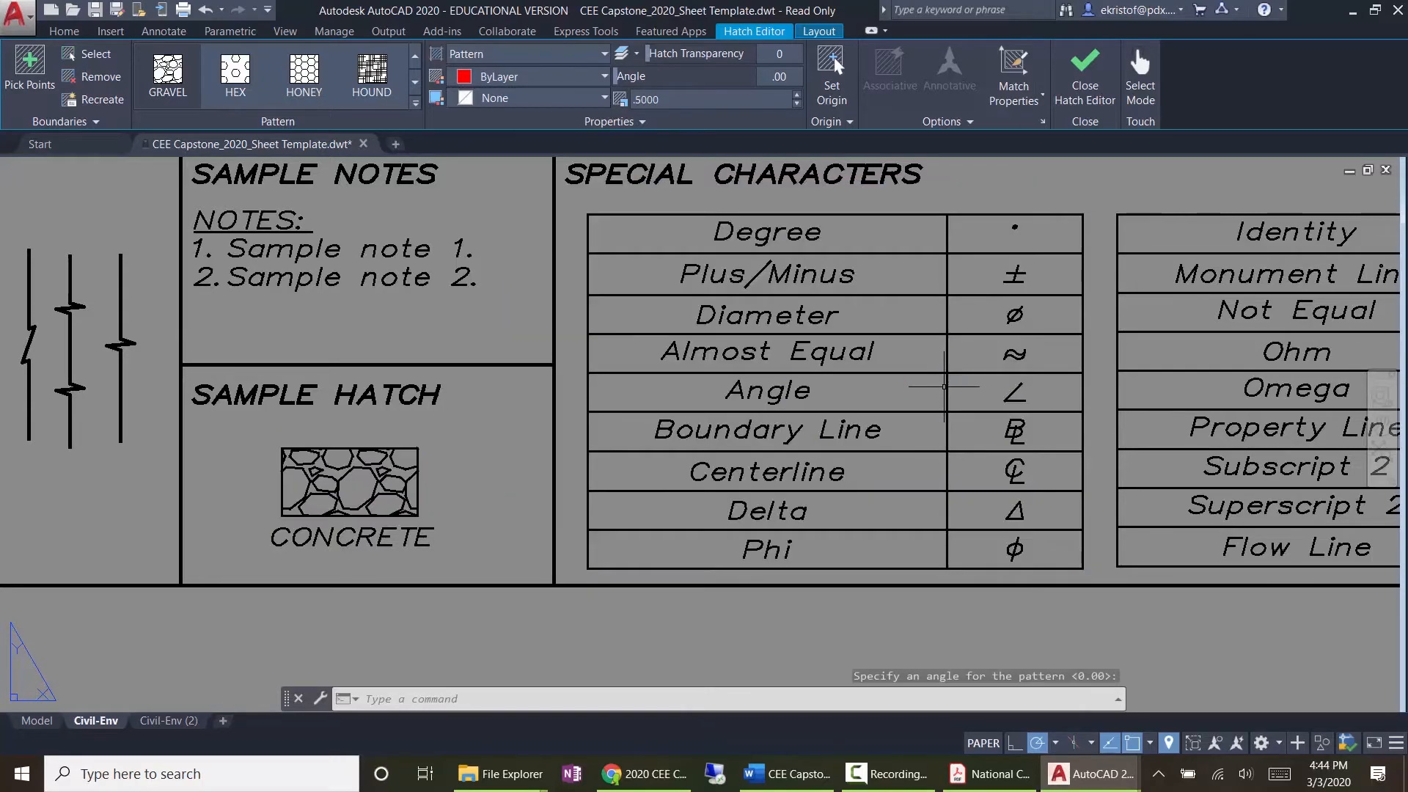
Step: Examine how the Half Size.ctb lineweights list pairs color numbers with line thicknesses and screening, and check the green entry's properties
scroll(965, 381, down, 2)
middle_drag(1031, 382, 340, 340)
middle_drag(774, 359, 682, 382)
scroll(690, 338, up, 3)
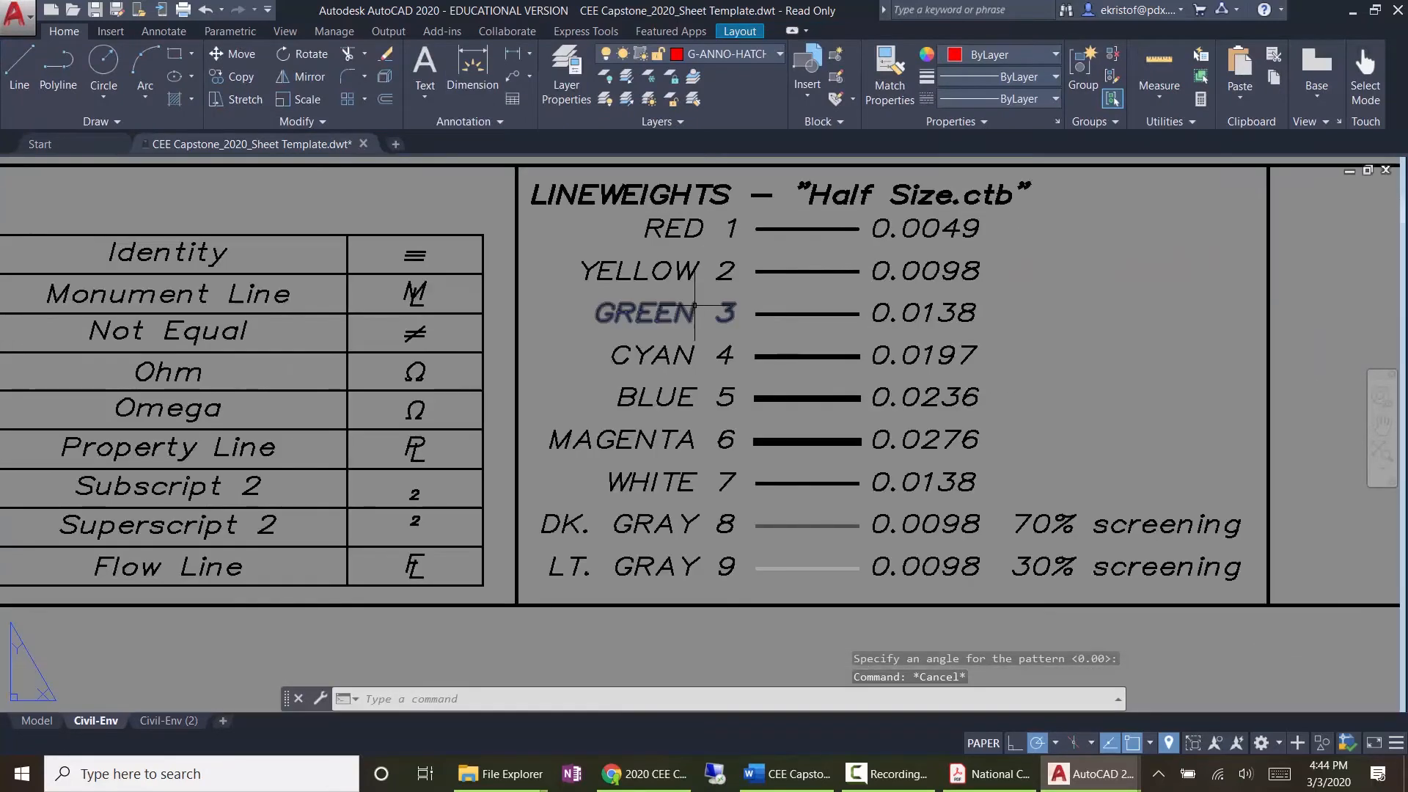
mouse_move(690, 338)
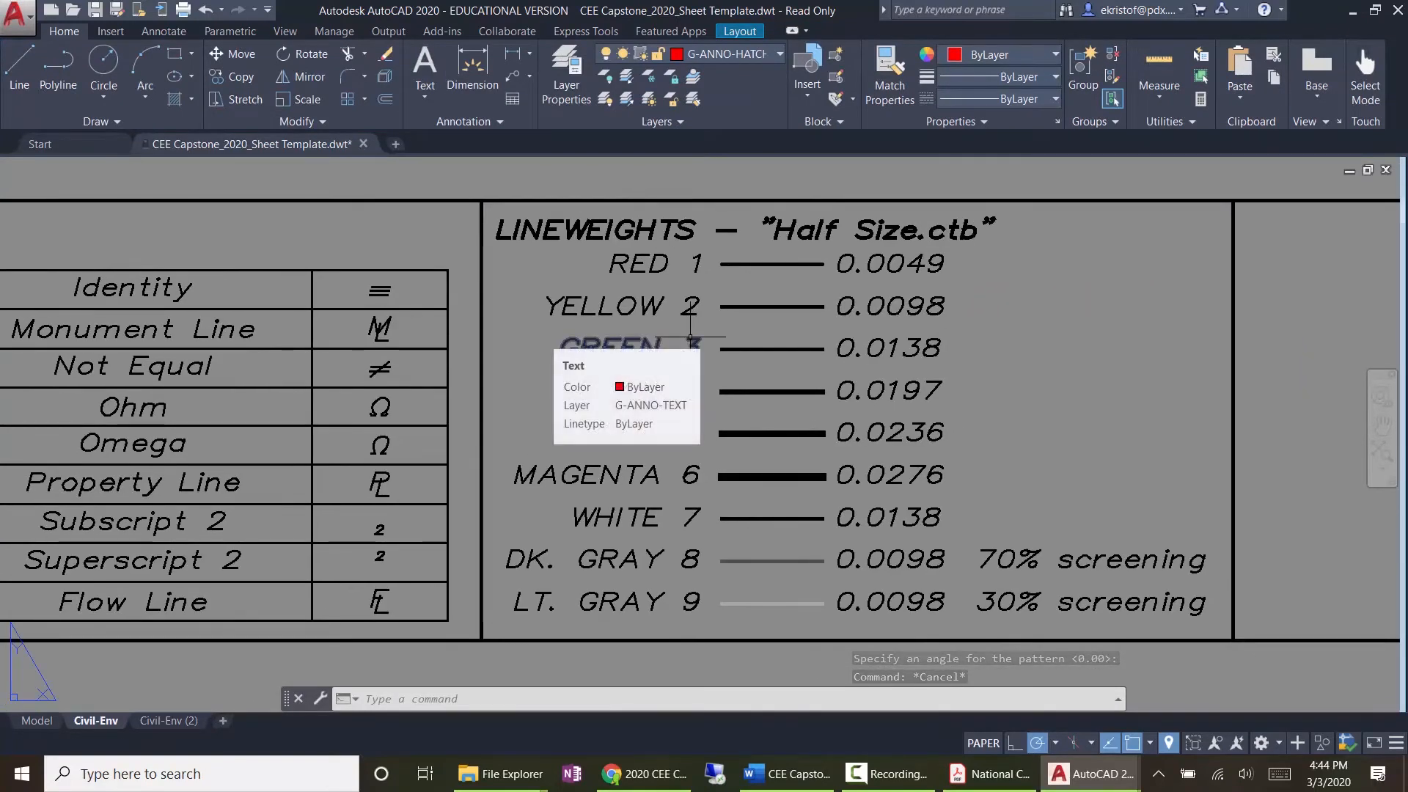
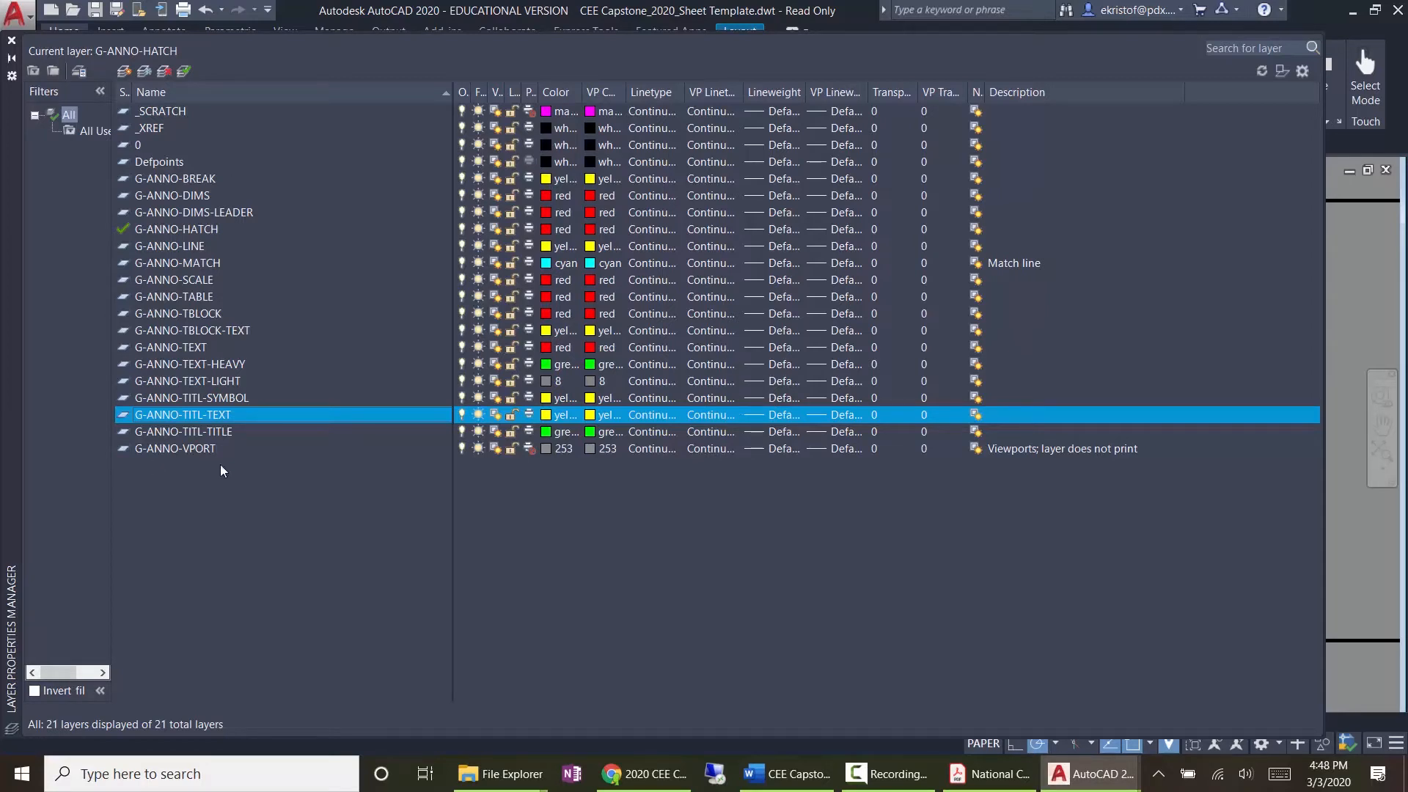
Step: Review the G-ANNO-VPORT, _SCRATCH, _XREF and 0 layers and their settings in the template's layer list
click(209, 449)
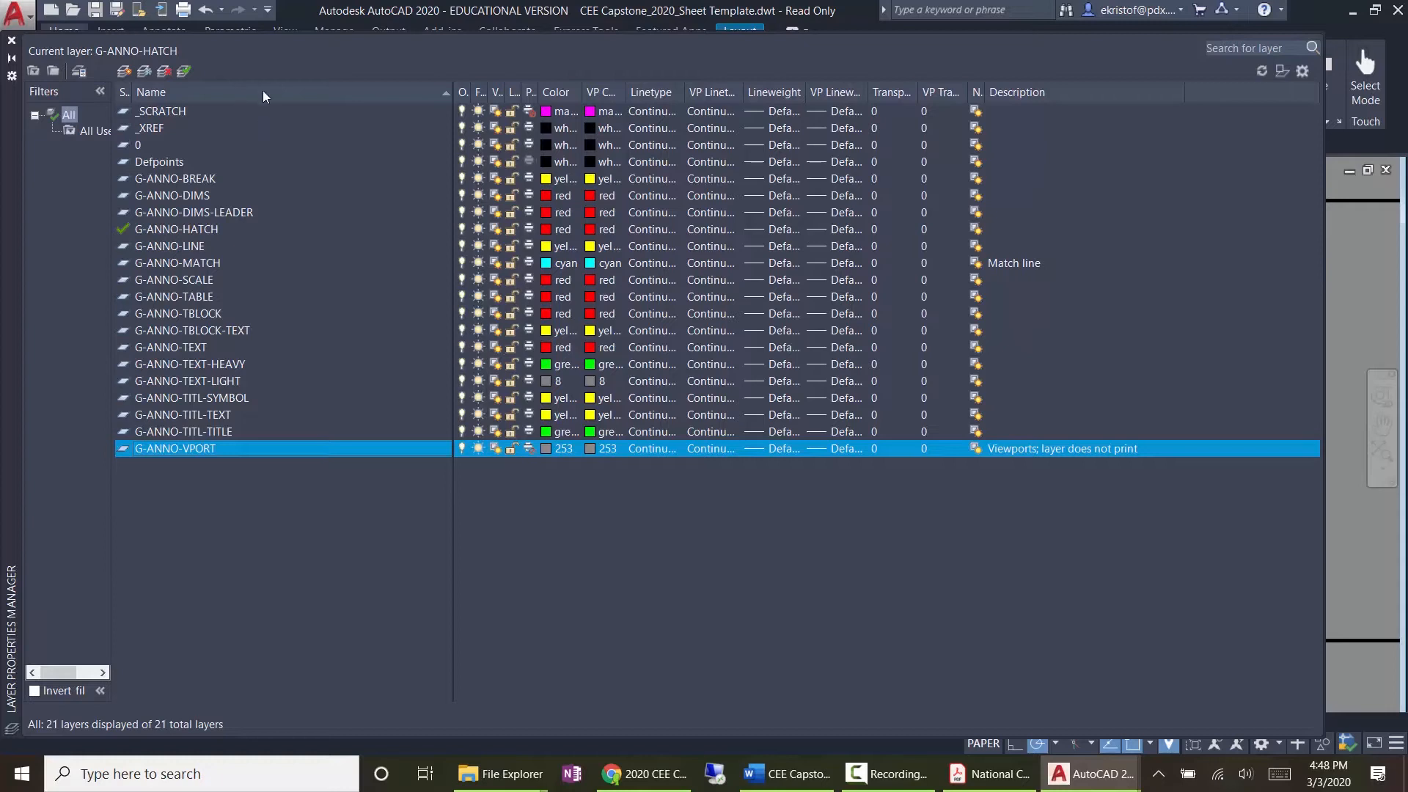
click(191, 111)
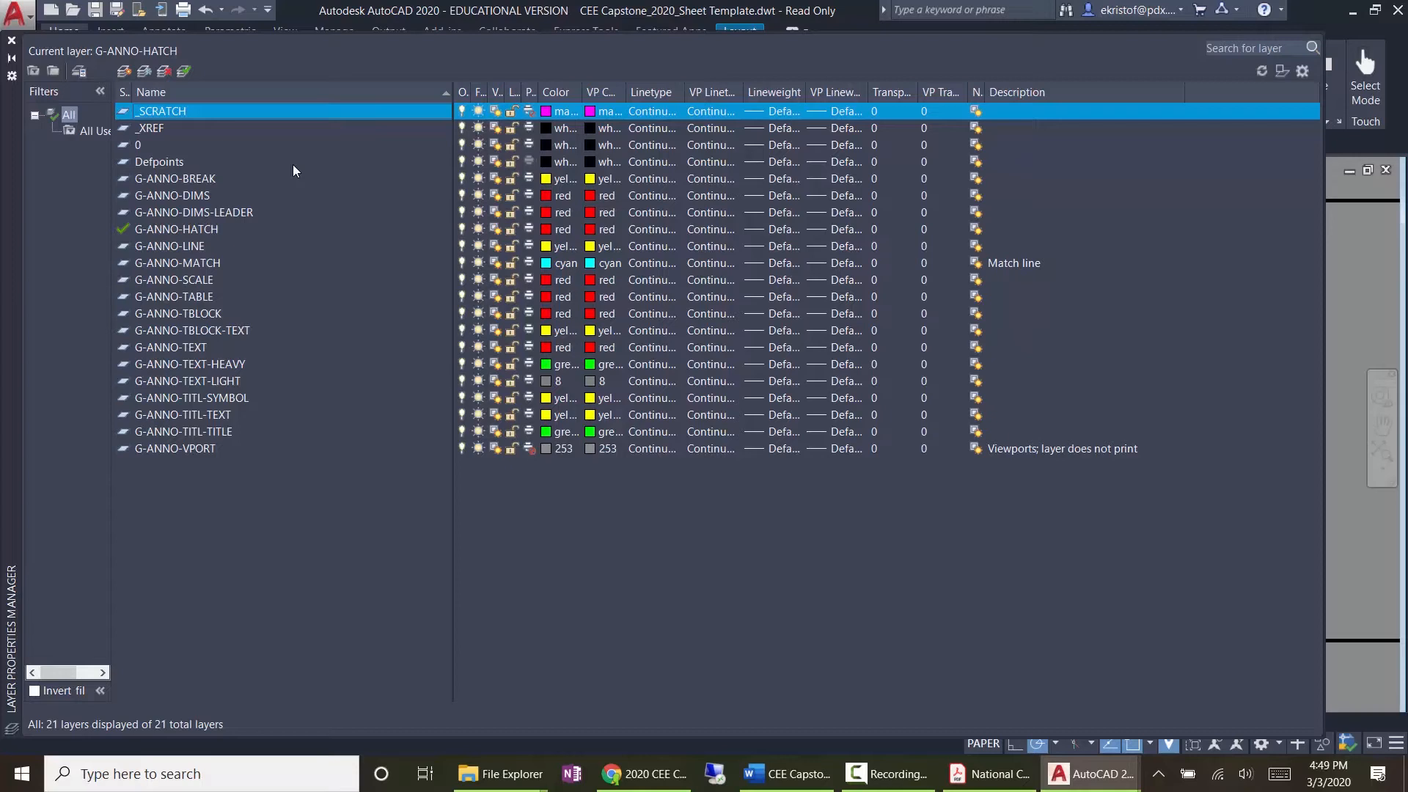
click(160, 128)
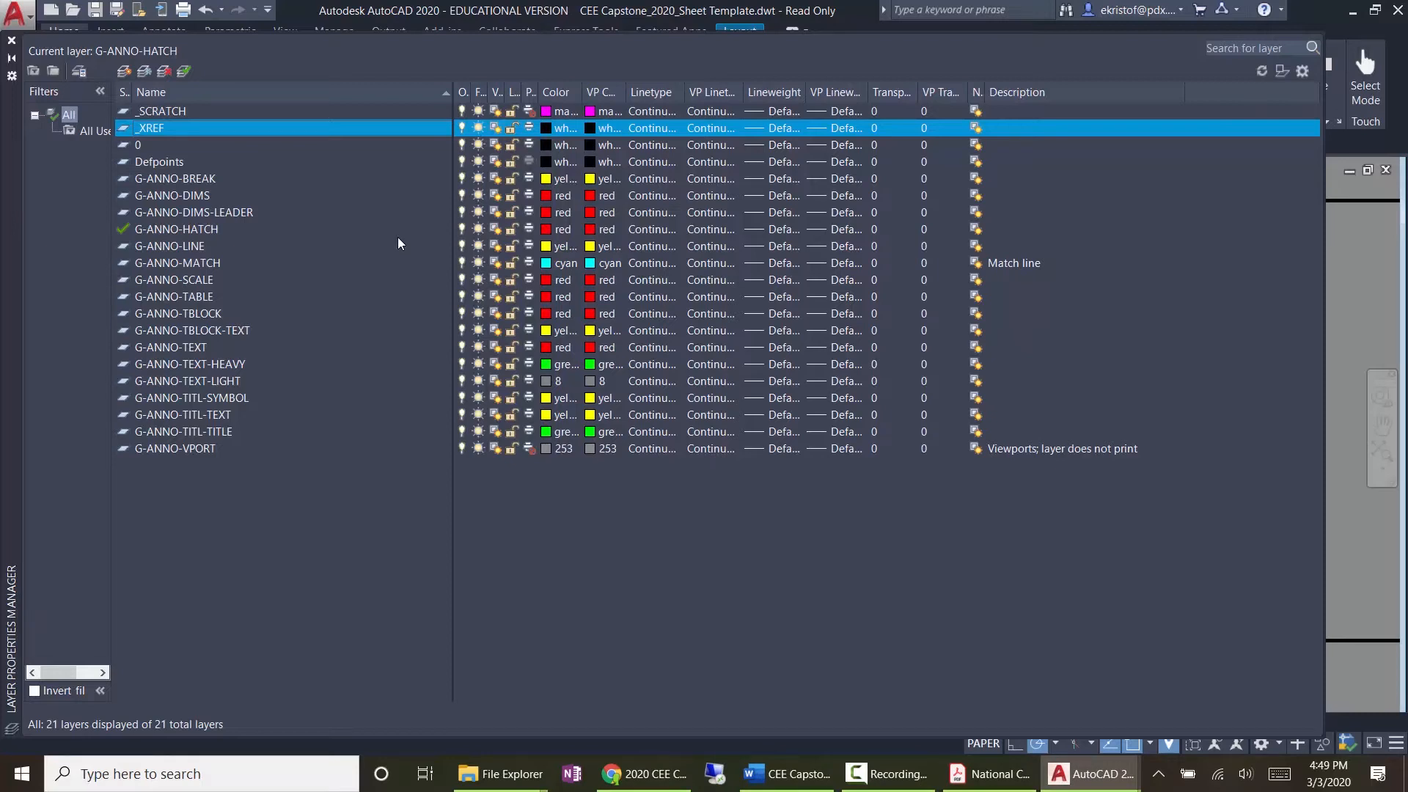
click(154, 146)
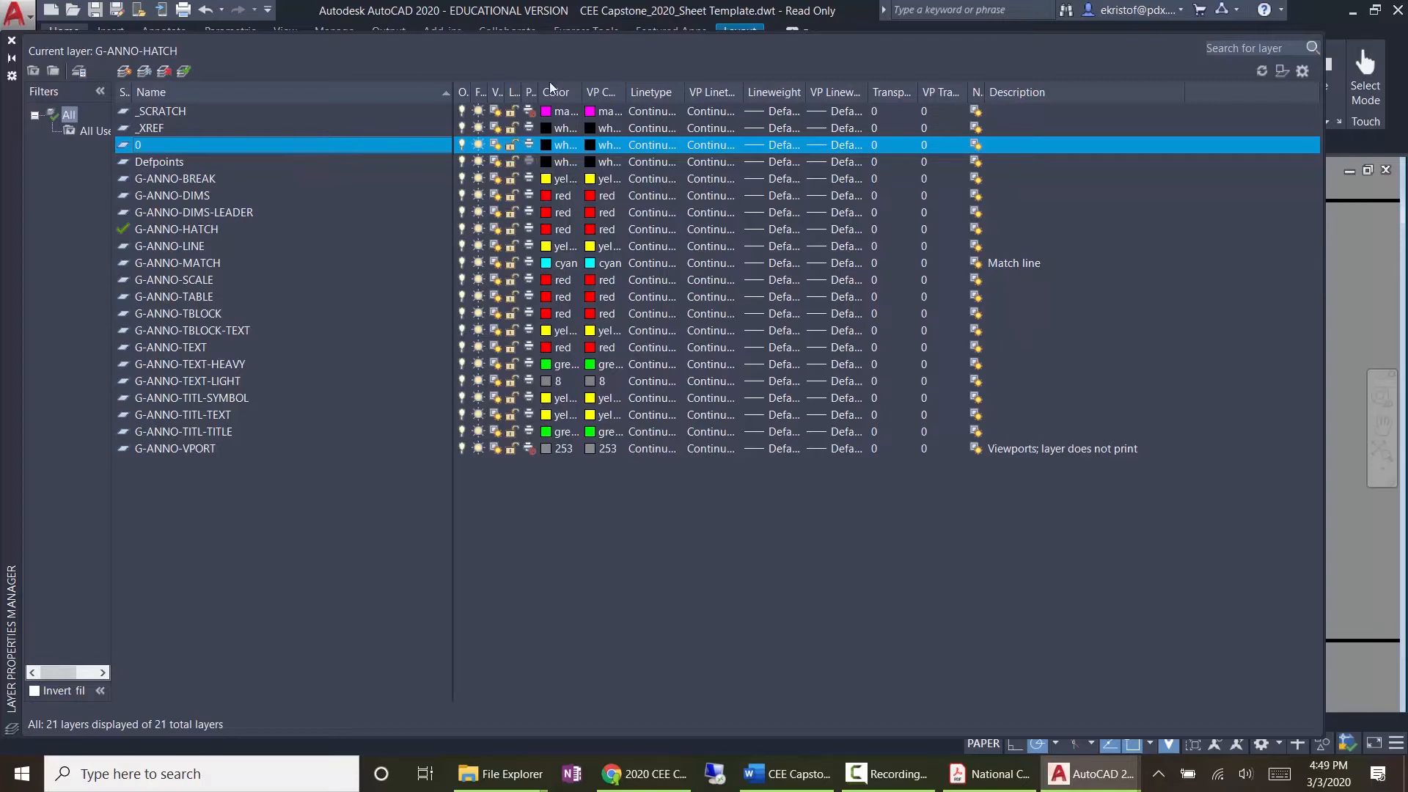
Step: Widen the layer list's color columns and check the loaded linetypes offered for the G-ANNO-TABLE layer without changing the linetype
drag(581, 90, 718, 96)
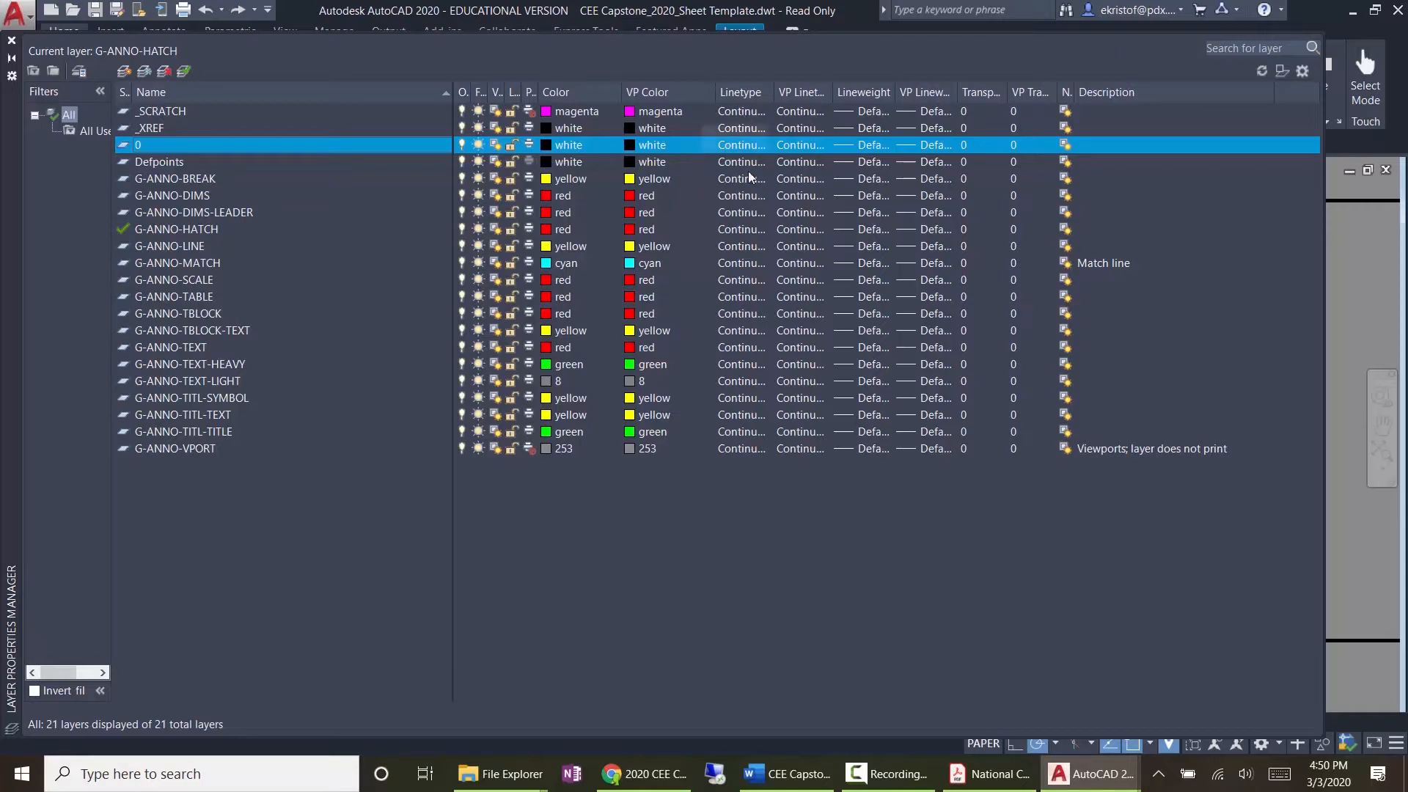
click(752, 296)
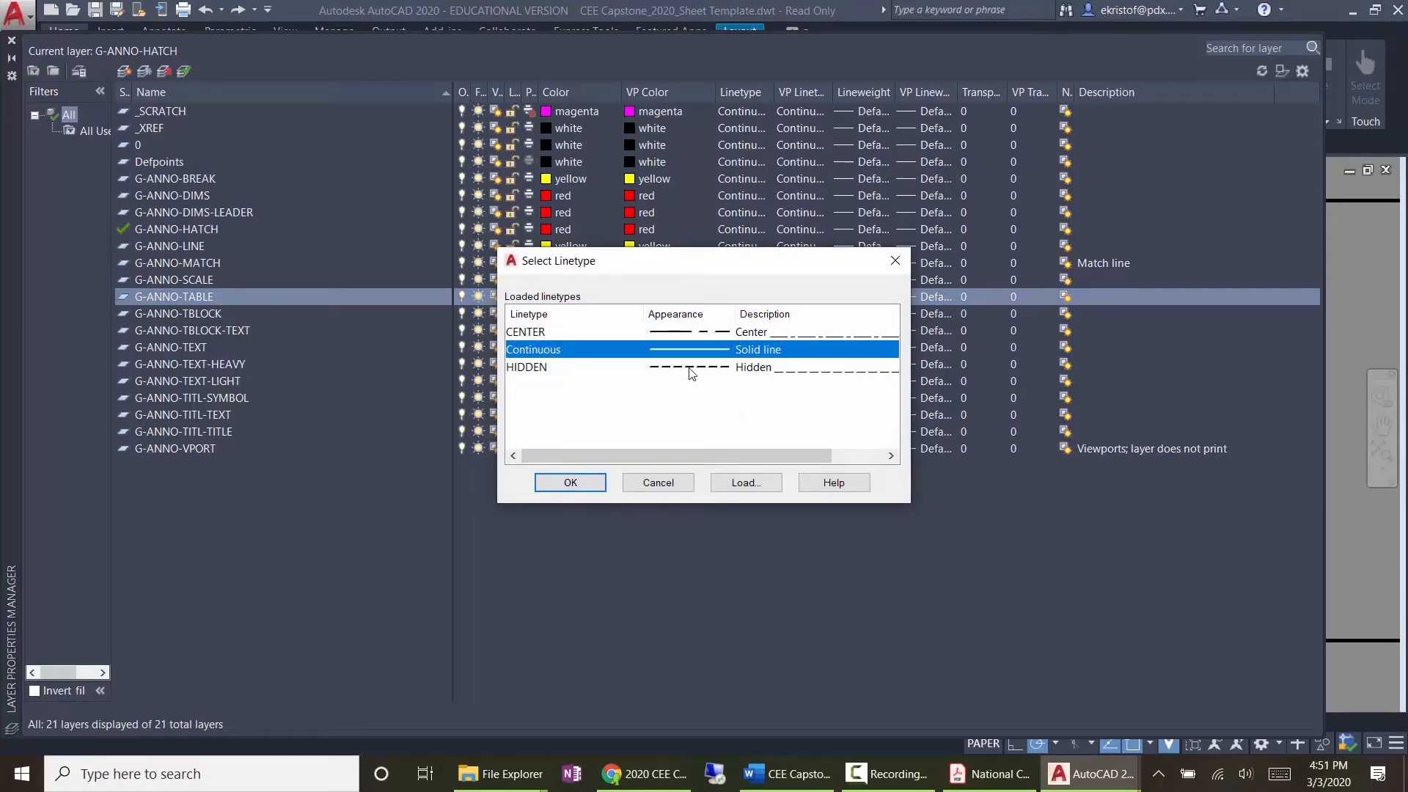
click(659, 483)
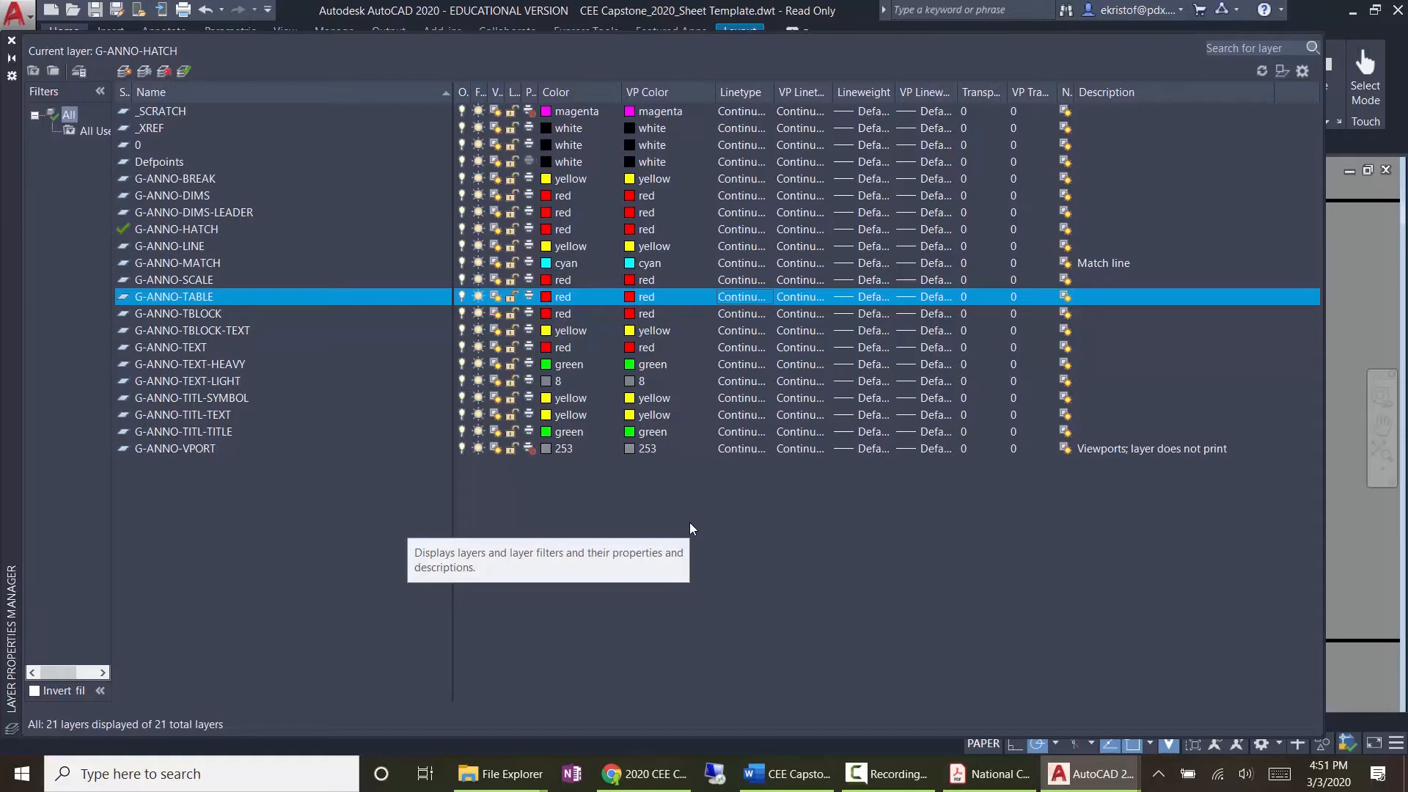
click(12, 41)
Step: Make G-ANNO-DIMS the current layer and draw a diagonal line about 7.7 units long beside the sample notes on the sheet
scroll(566, 440, down, 3)
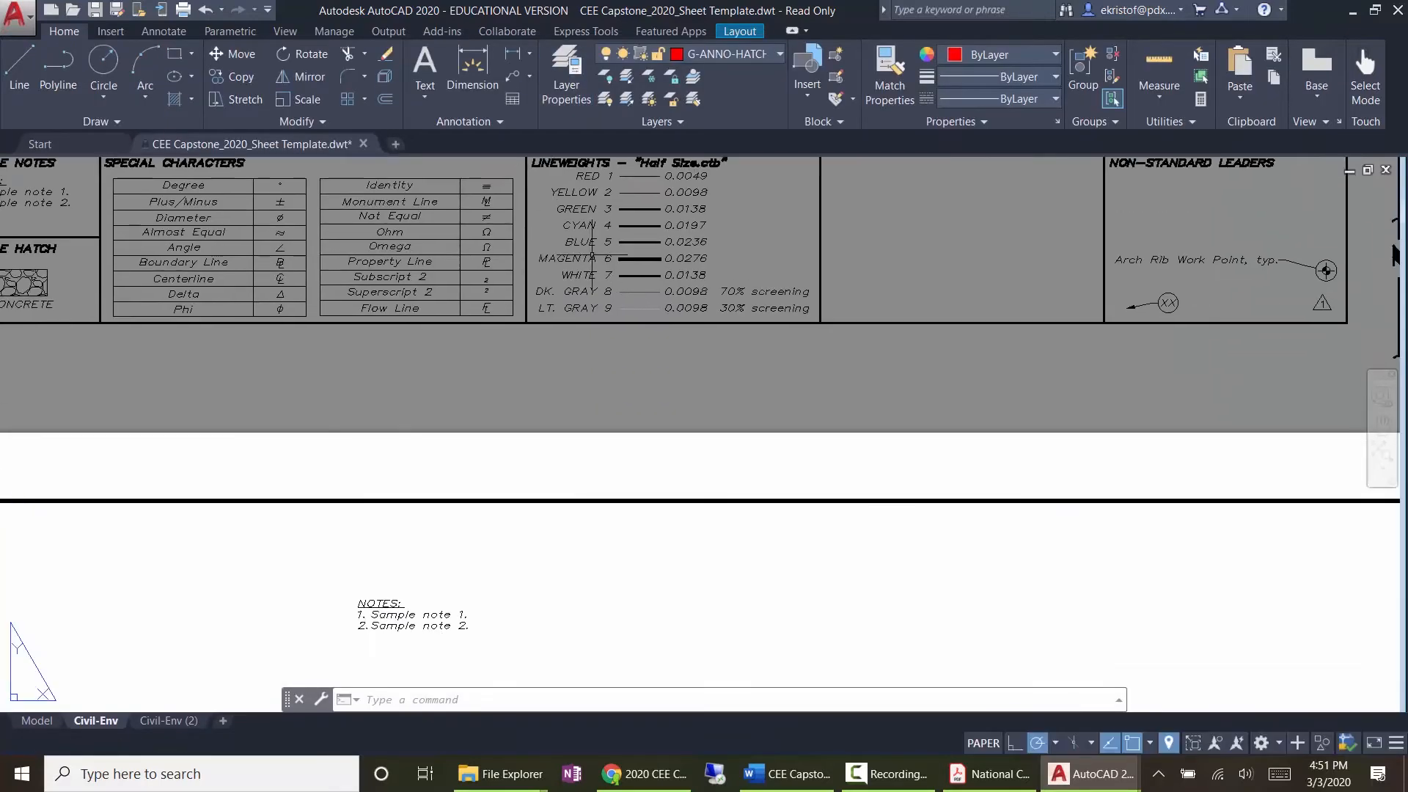
click(732, 59)
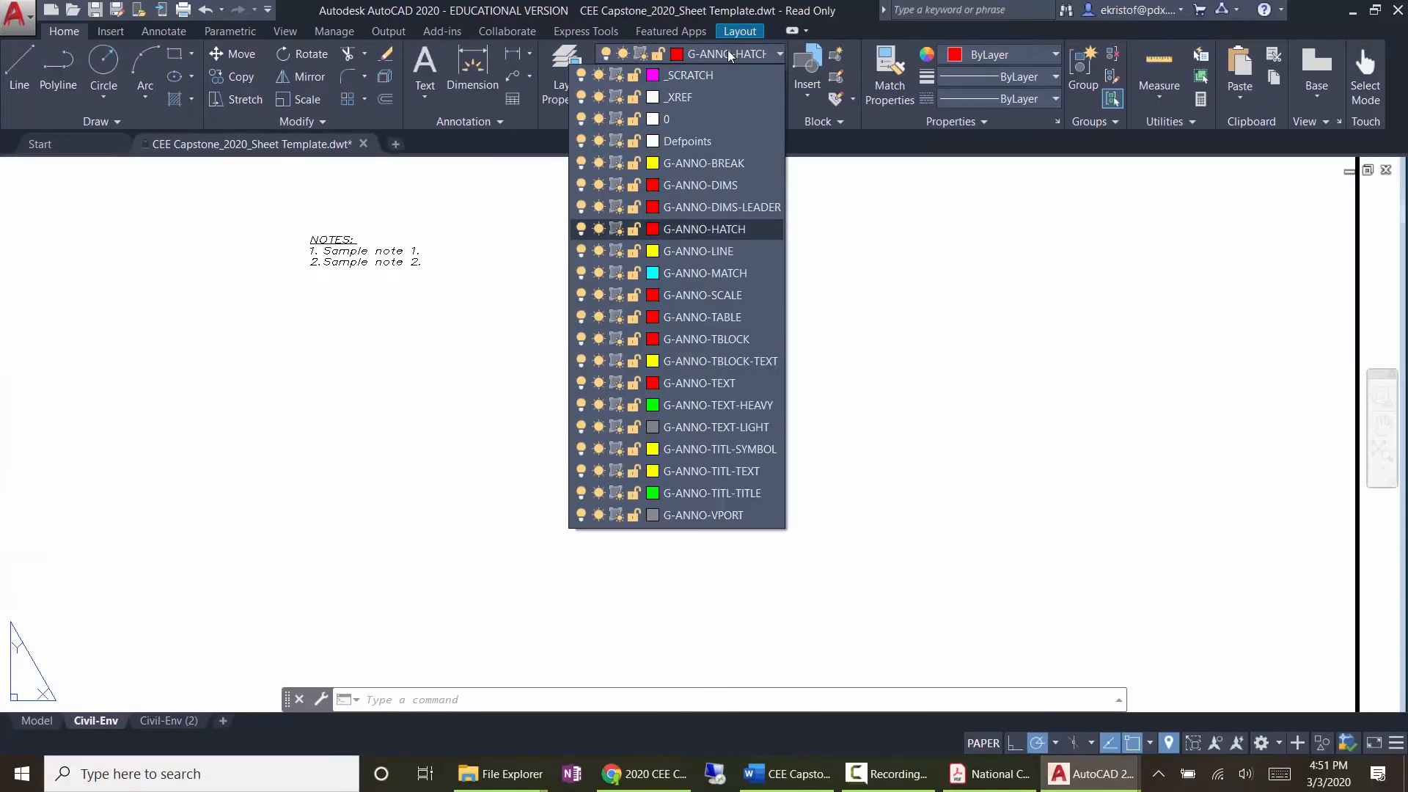
click(716, 186)
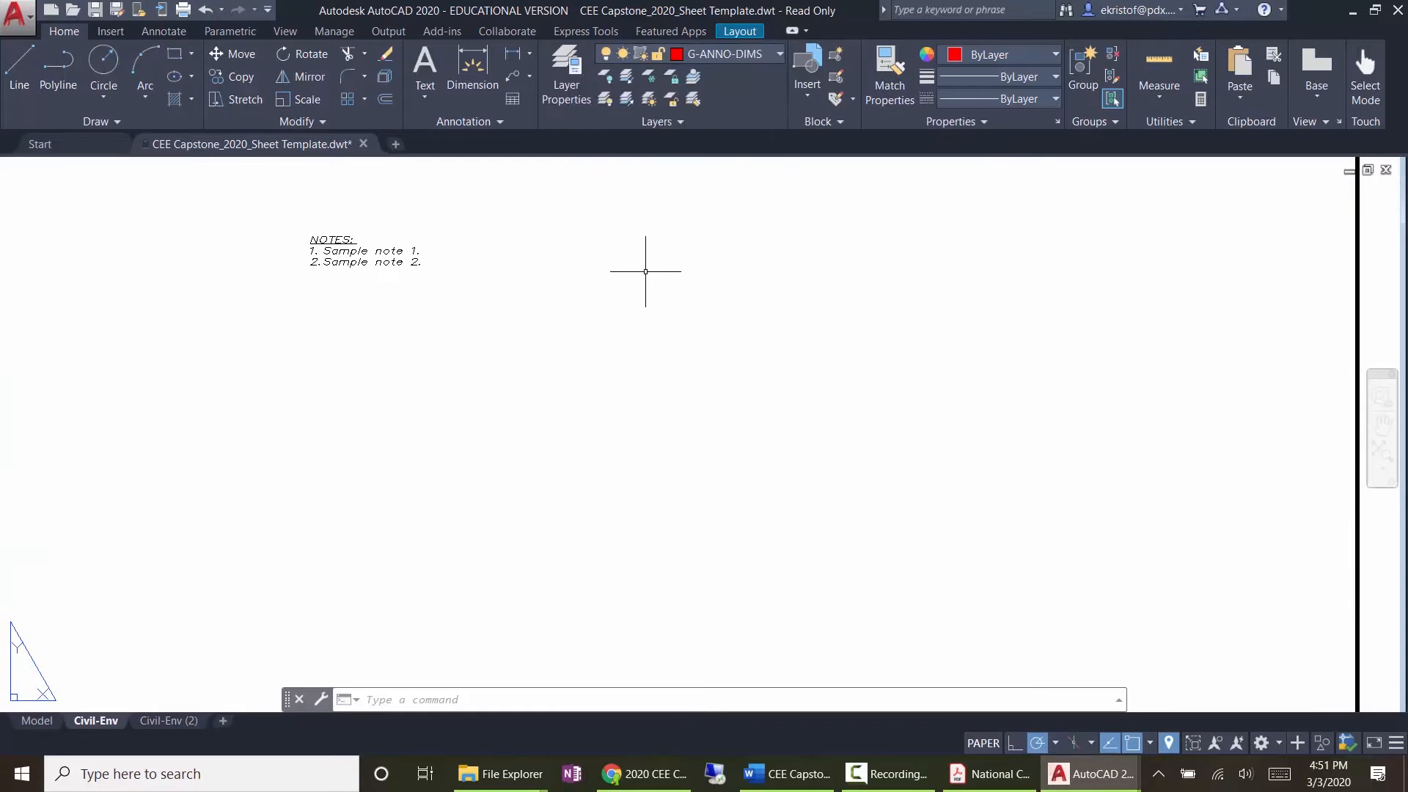
text(l)
key(Return)
click(490, 578)
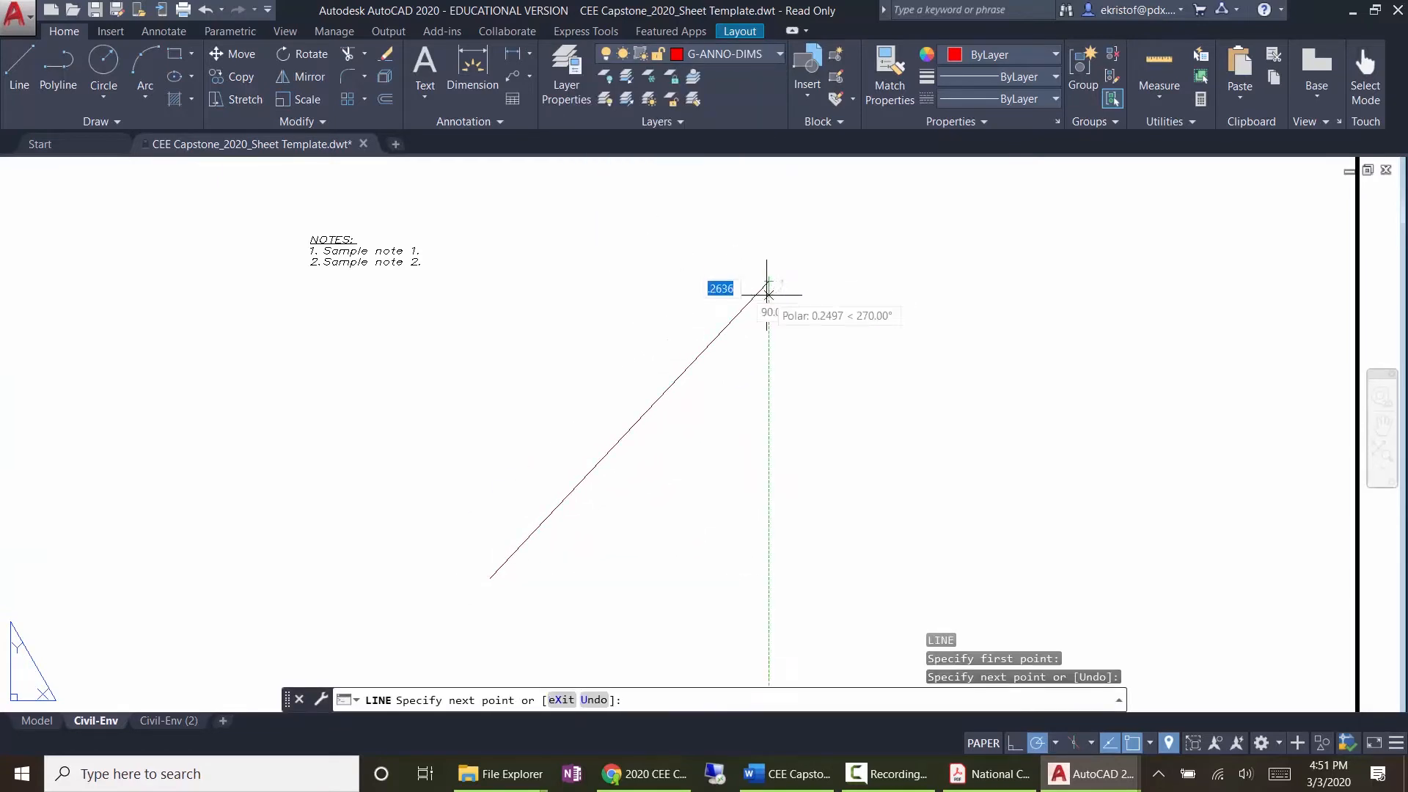
key(Escape)
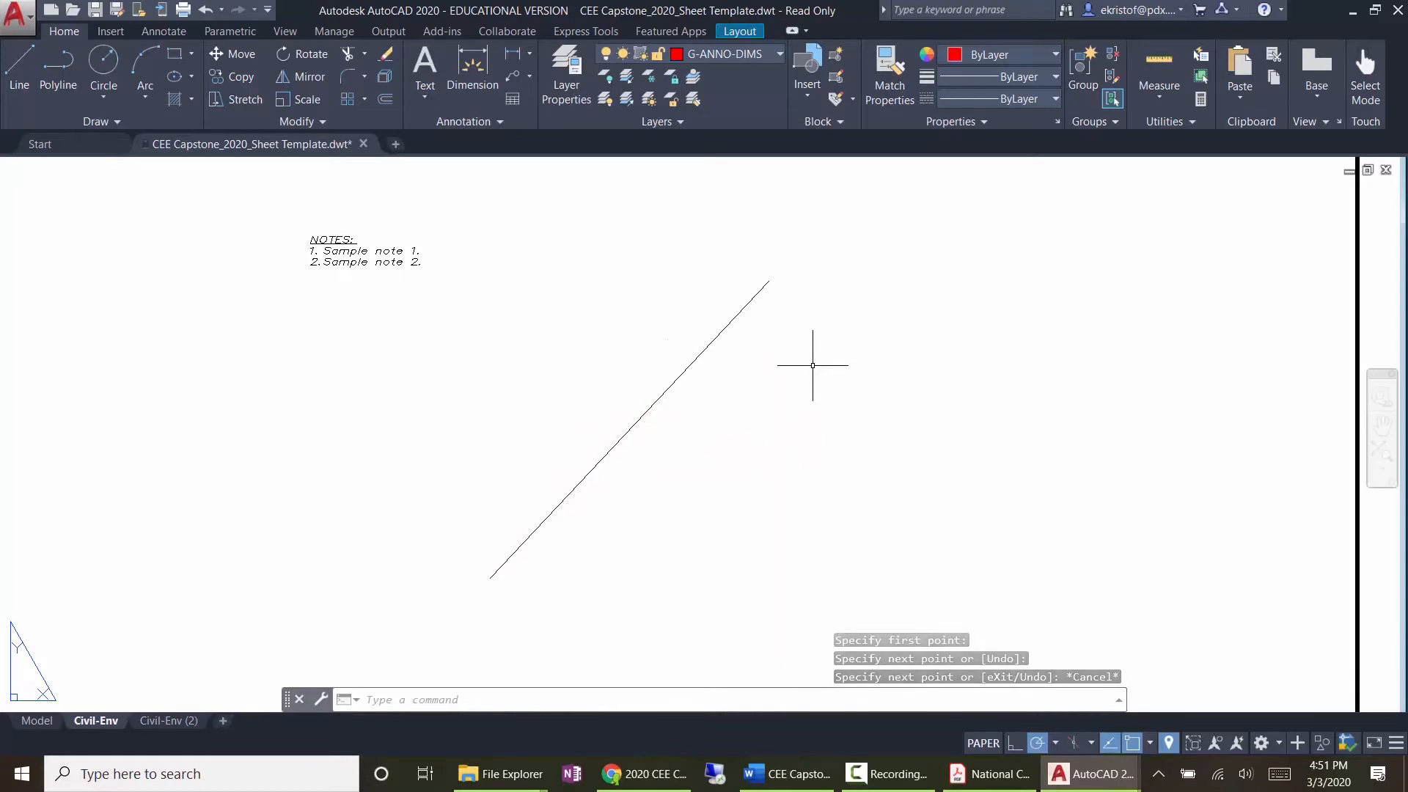
Step: Show the diagonal line's properties in a docked palette and override its color with Magenta
click(731, 321)
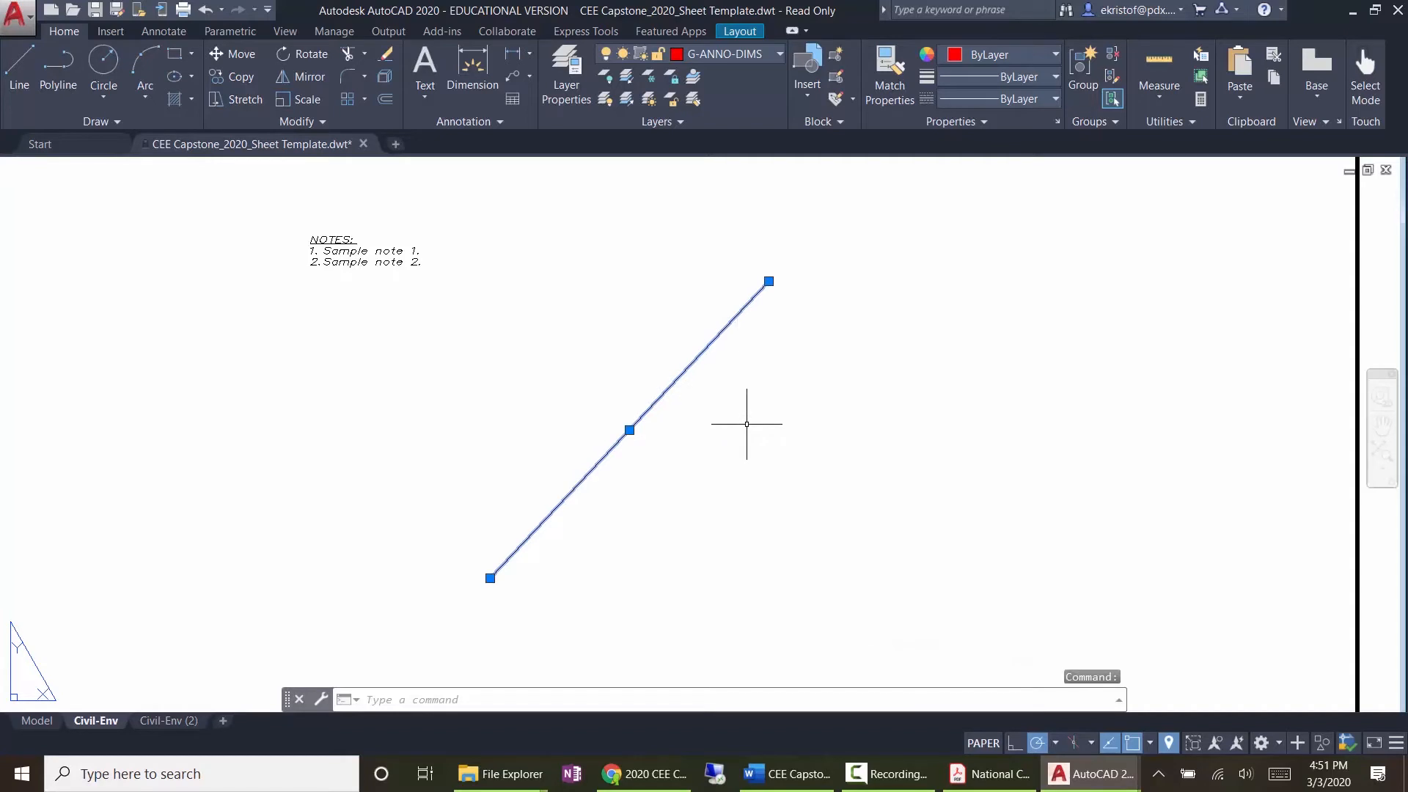
text(properties)
key(Return)
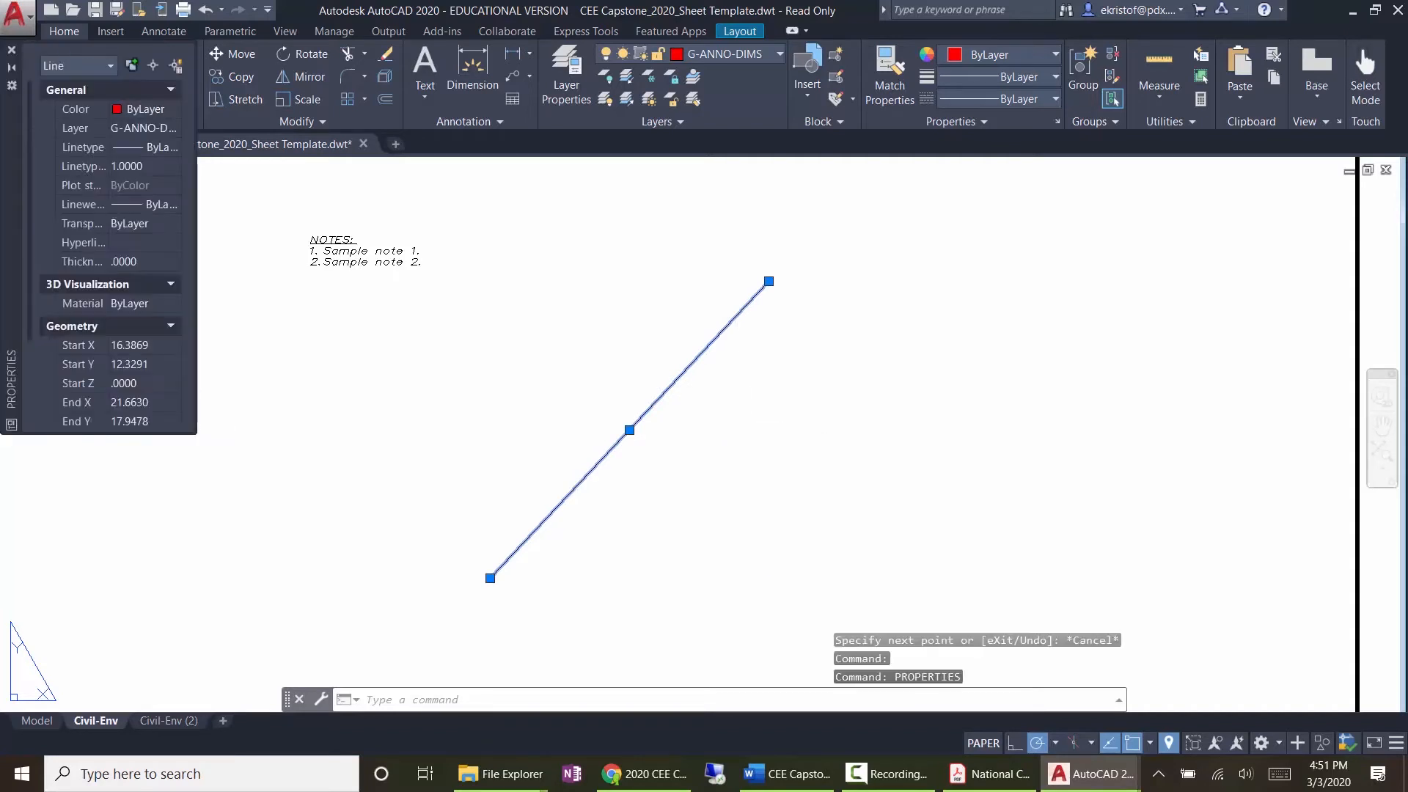
double_click(7, 210)
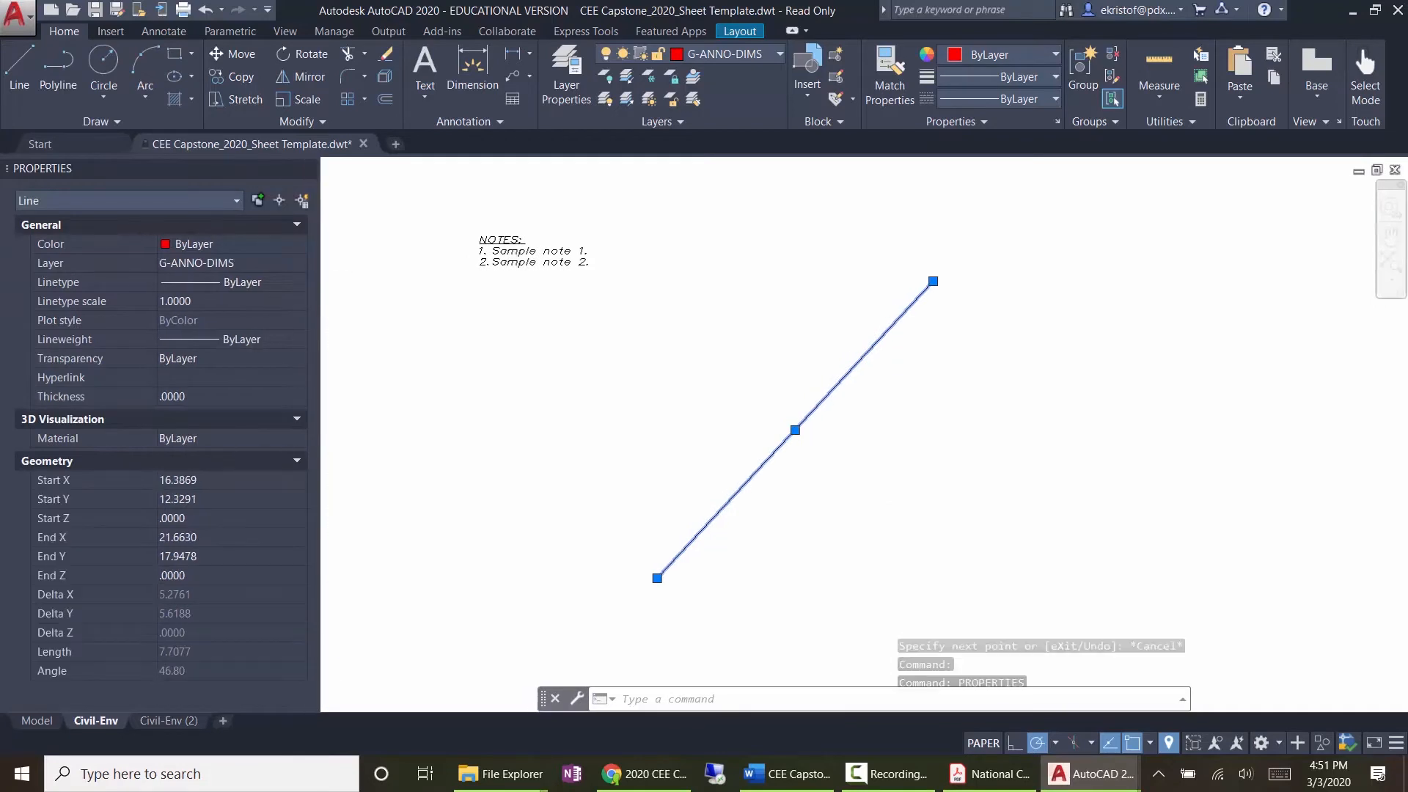
click(355, 273)
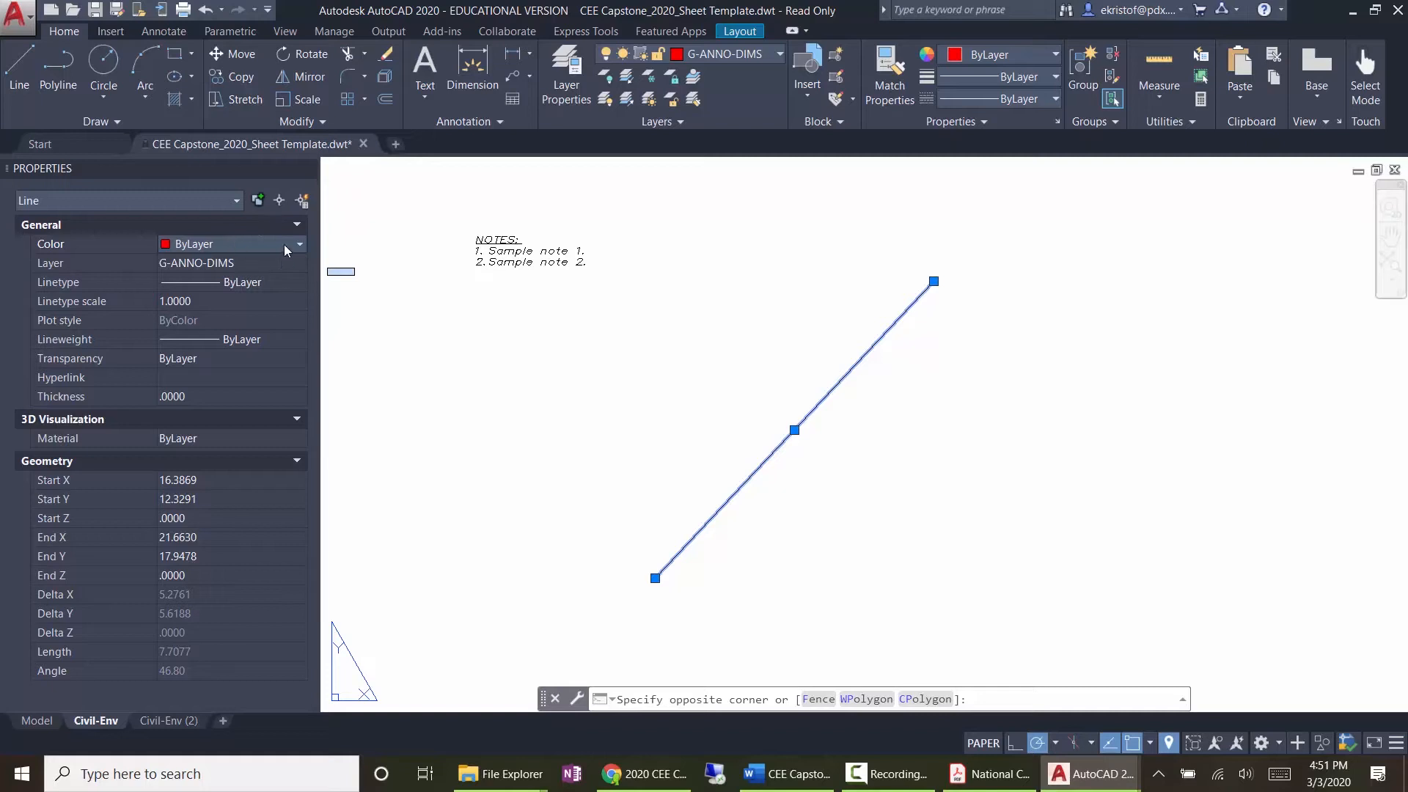
click(284, 245)
click(270, 375)
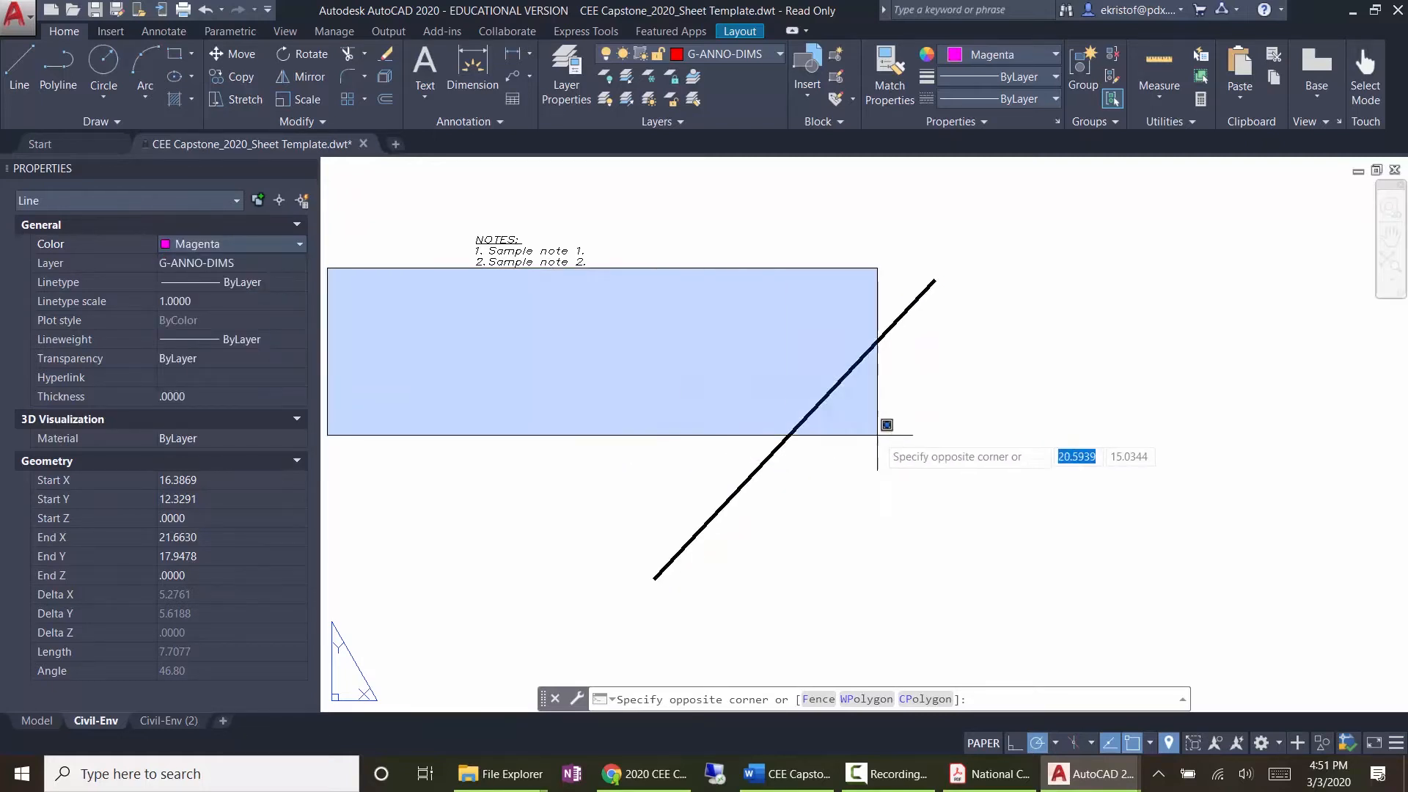
key(Escape)
Step: Draw a second diagonal line about 6.2 units long to the right of the magenta line on the G-ANNO-DIMS layer
text(l)
key(Return)
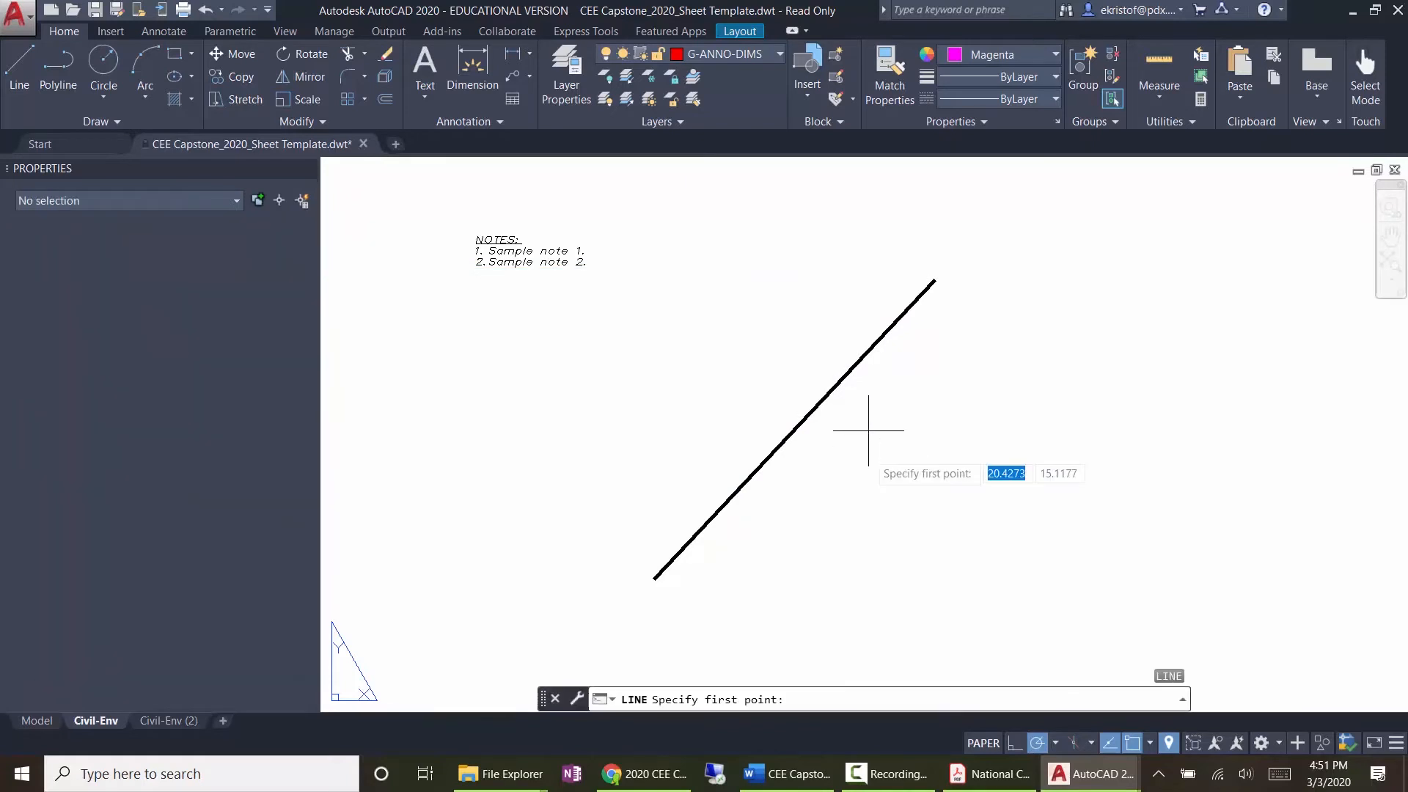
click(879, 574)
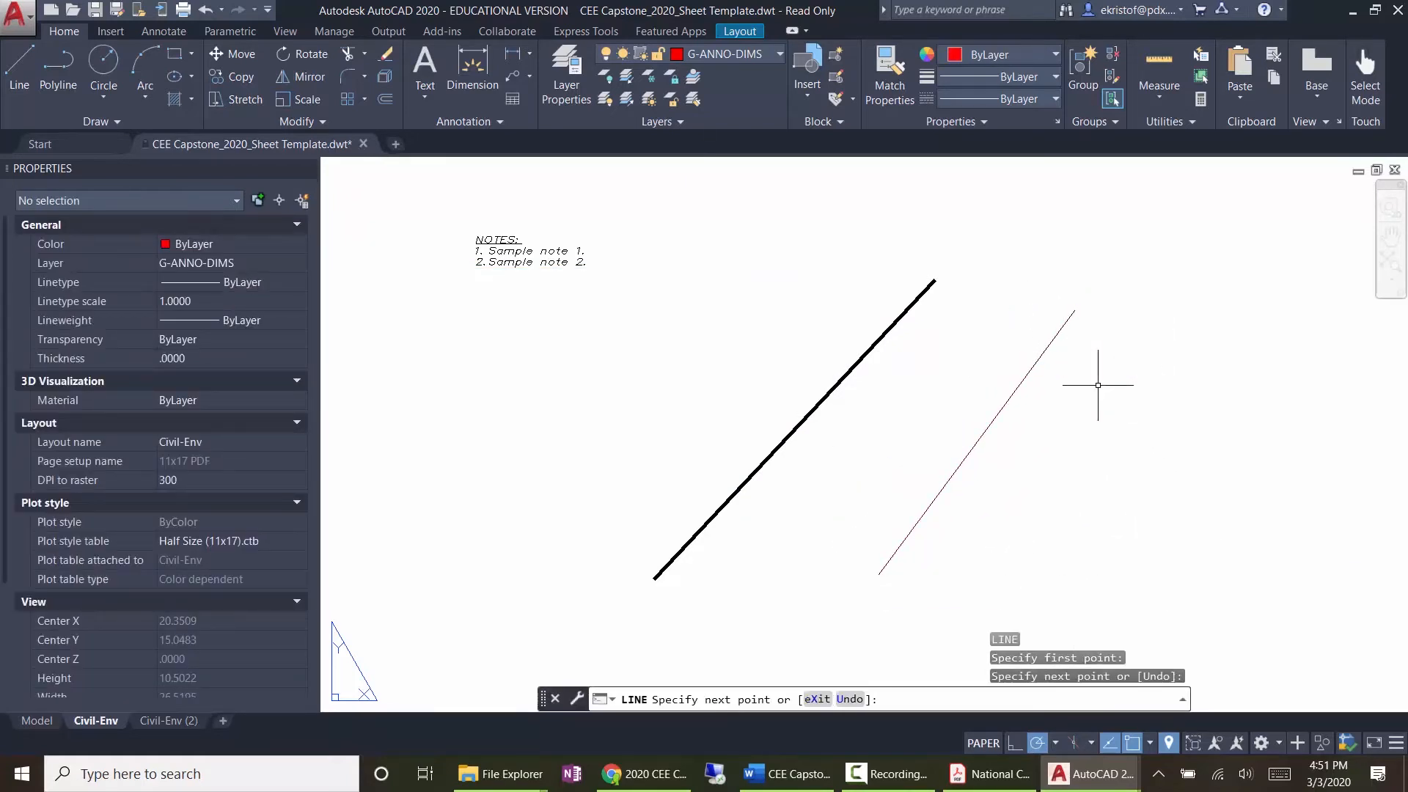
key(Escape)
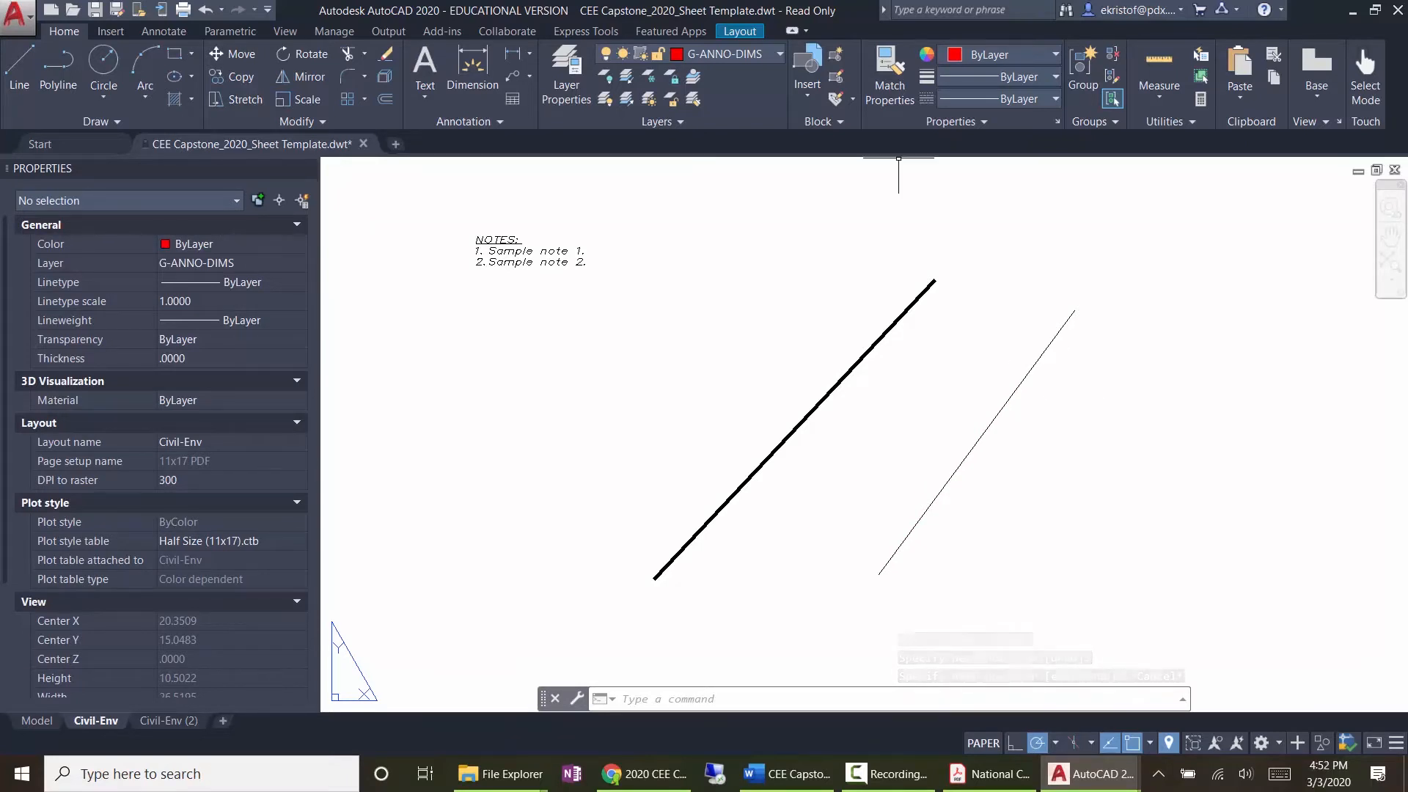
Step: Change the G-ANNO-DIMS layer's color to yellow
click(559, 68)
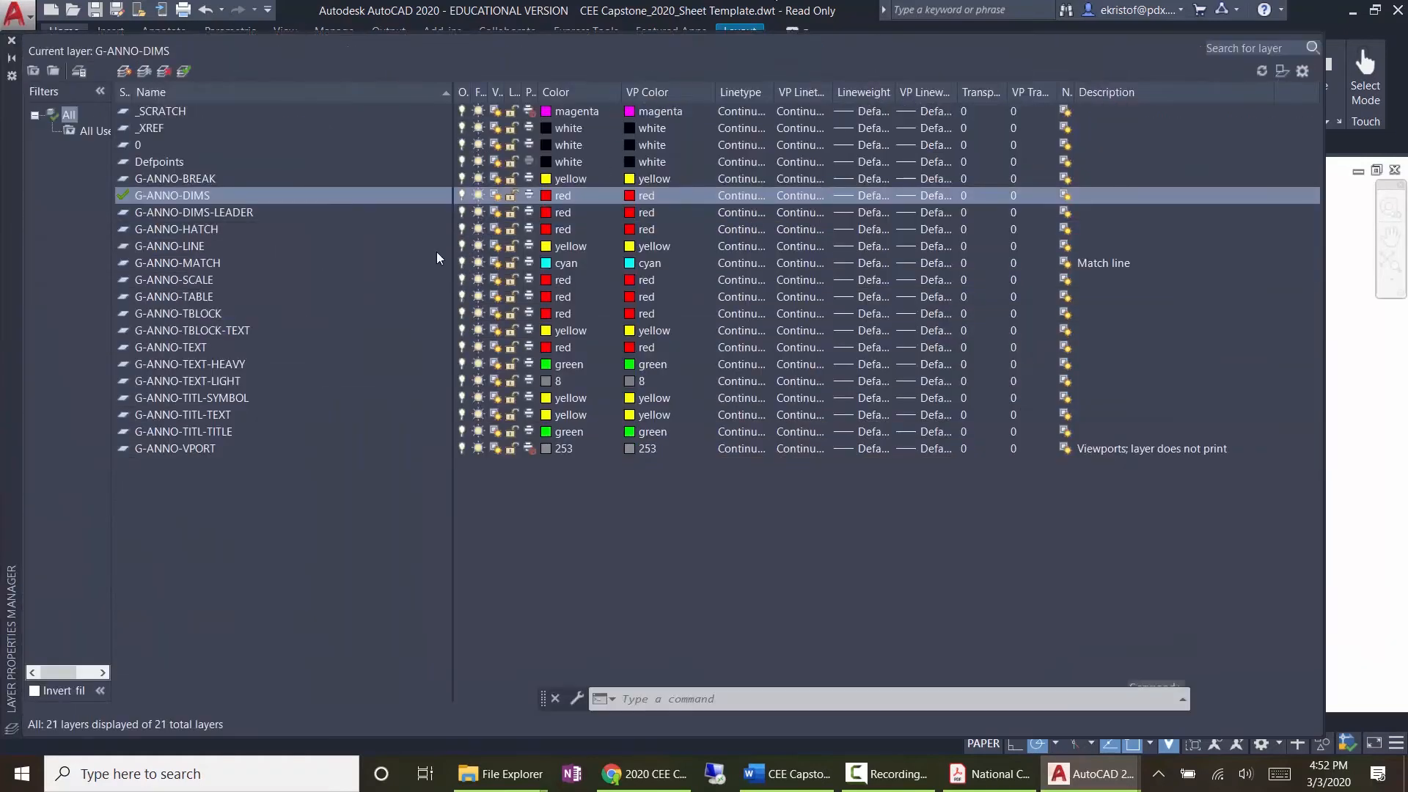
click(548, 198)
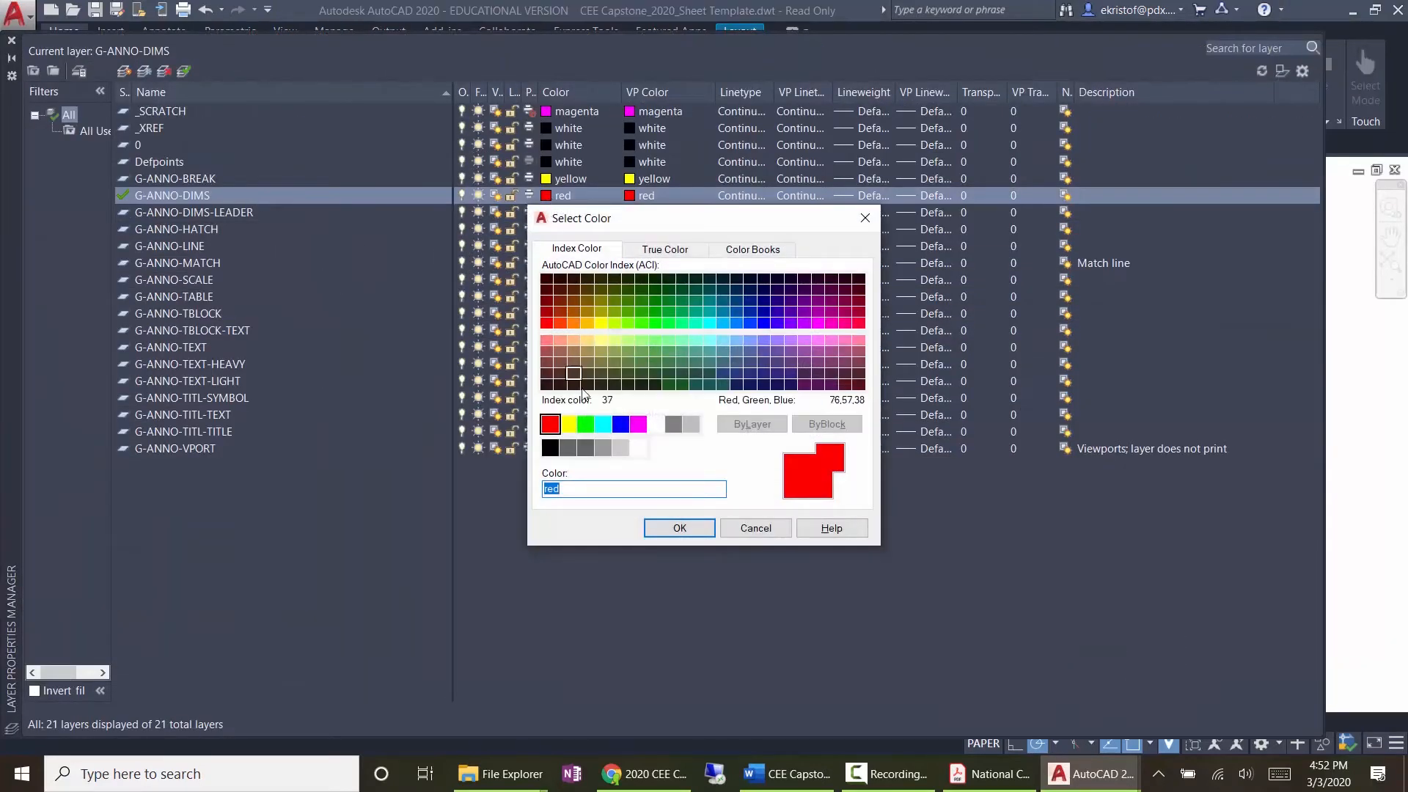
click(584, 425)
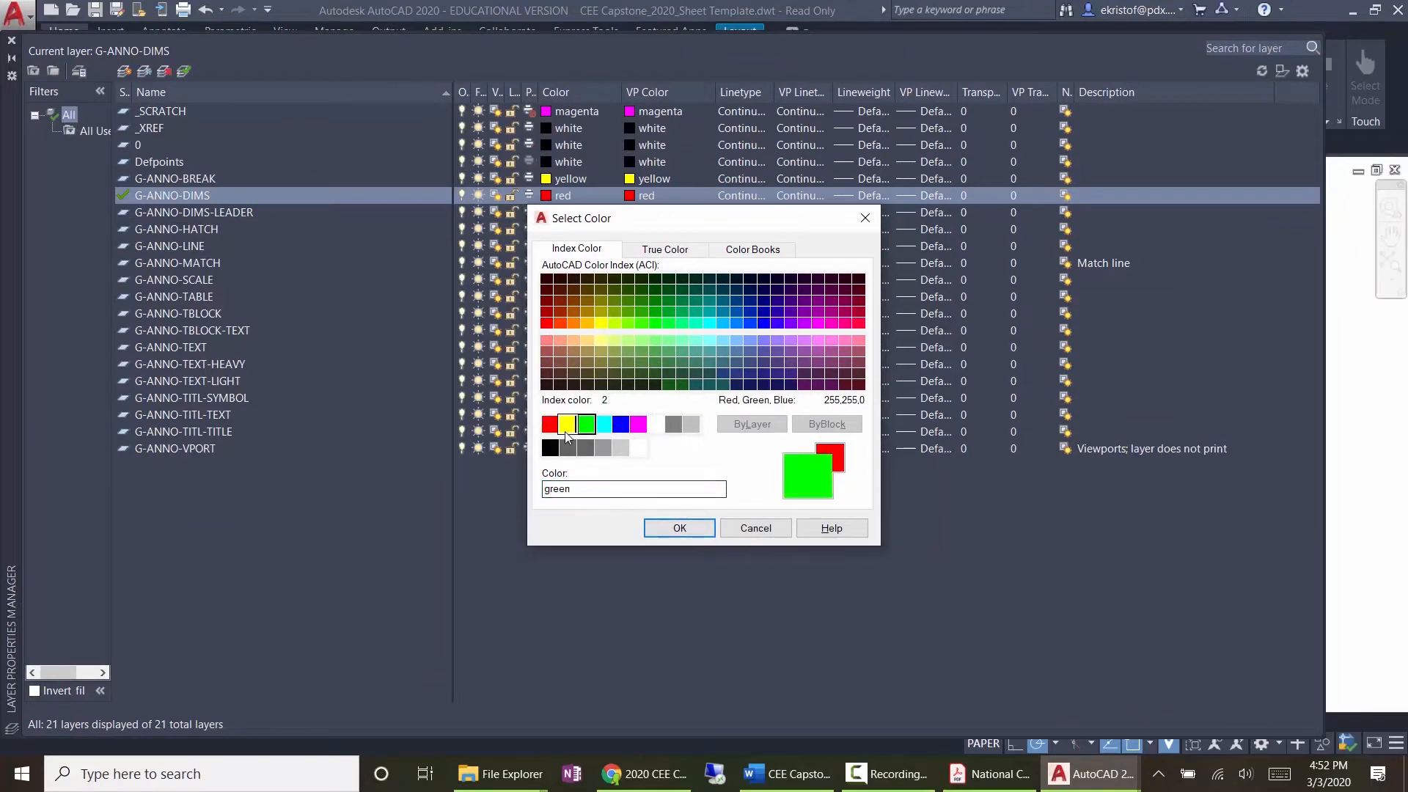
click(568, 424)
click(679, 528)
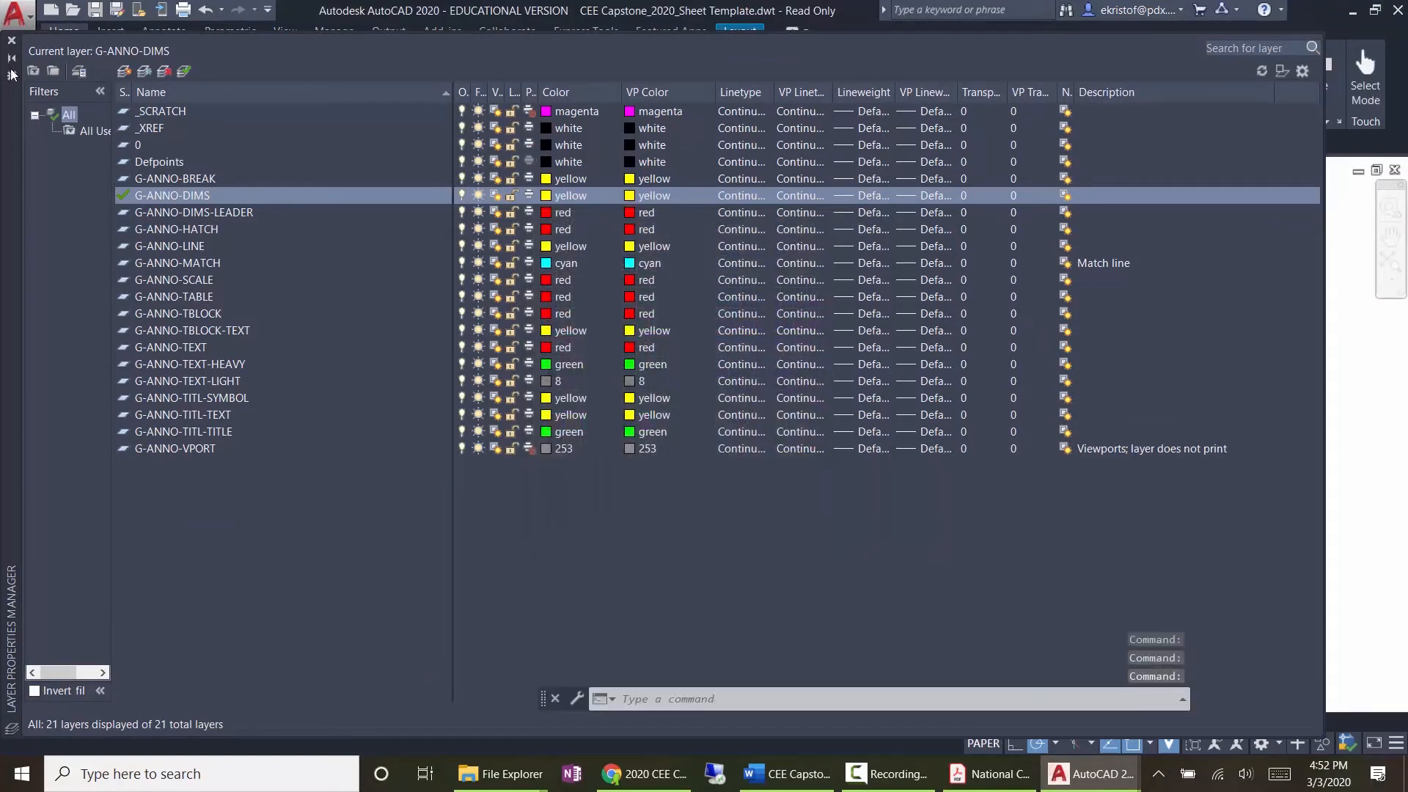
click(11, 40)
Step: Compare the color properties of the thin ByLayer line and the magenta line on the G-ANNO-DIMS layer
click(1056, 472)
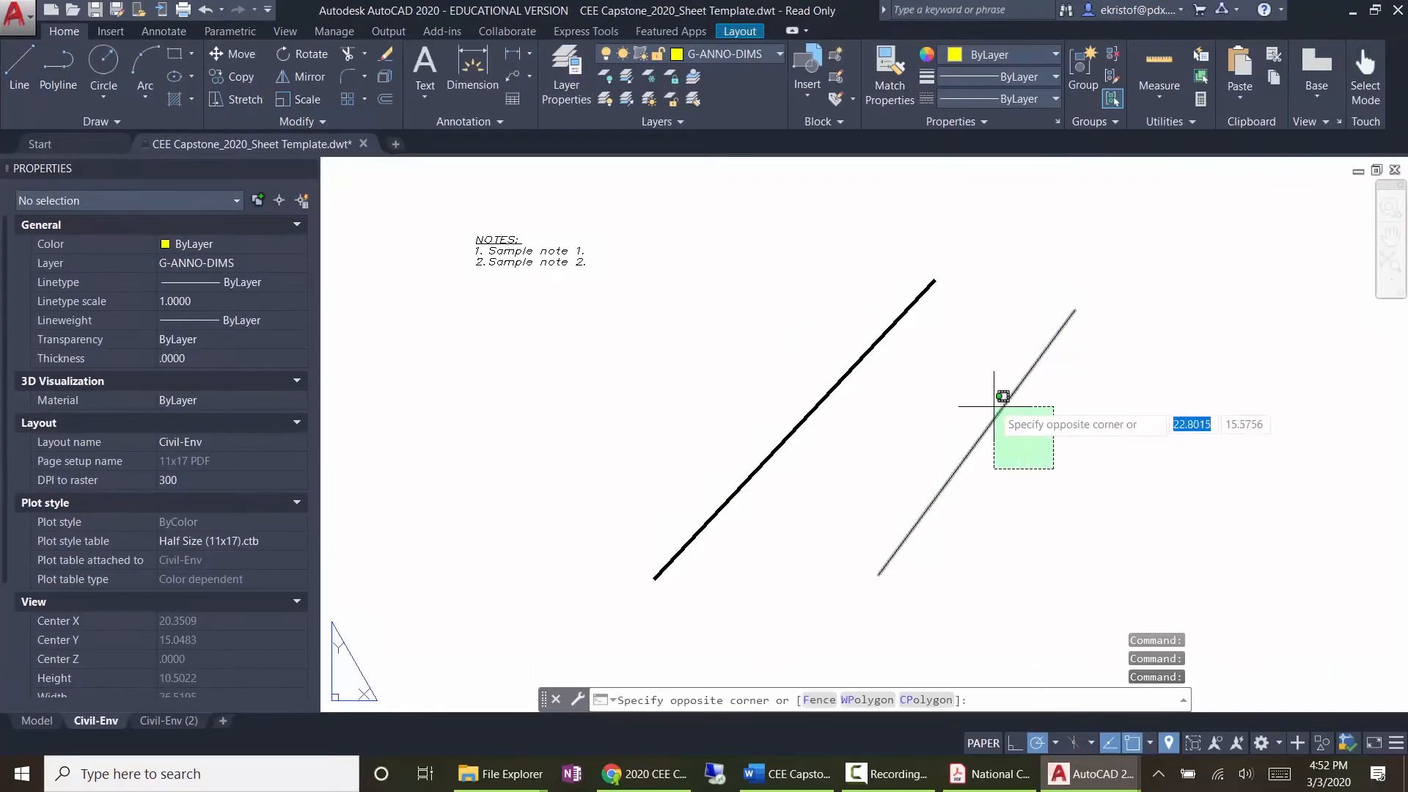
click(994, 394)
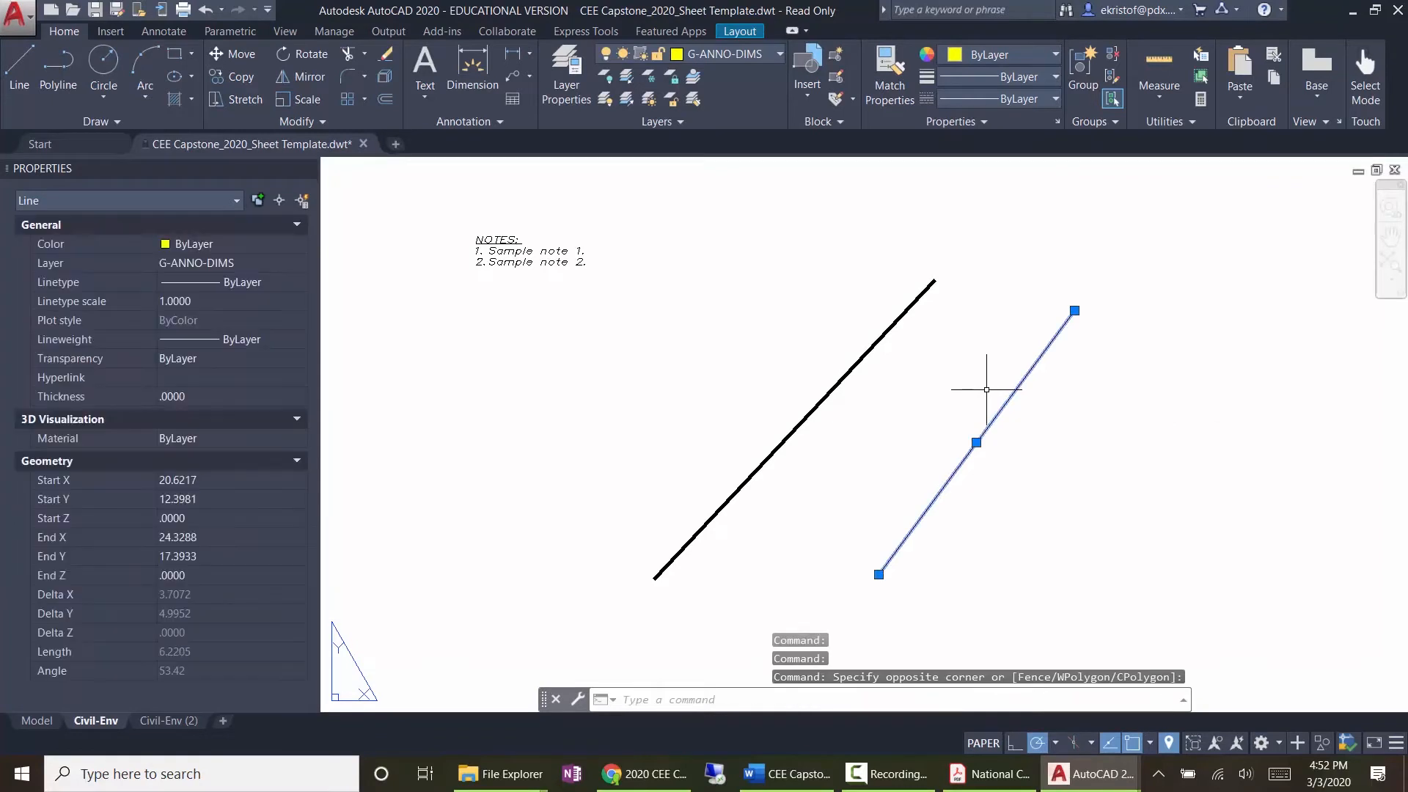
key(Escape)
click(893, 318)
click(902, 297)
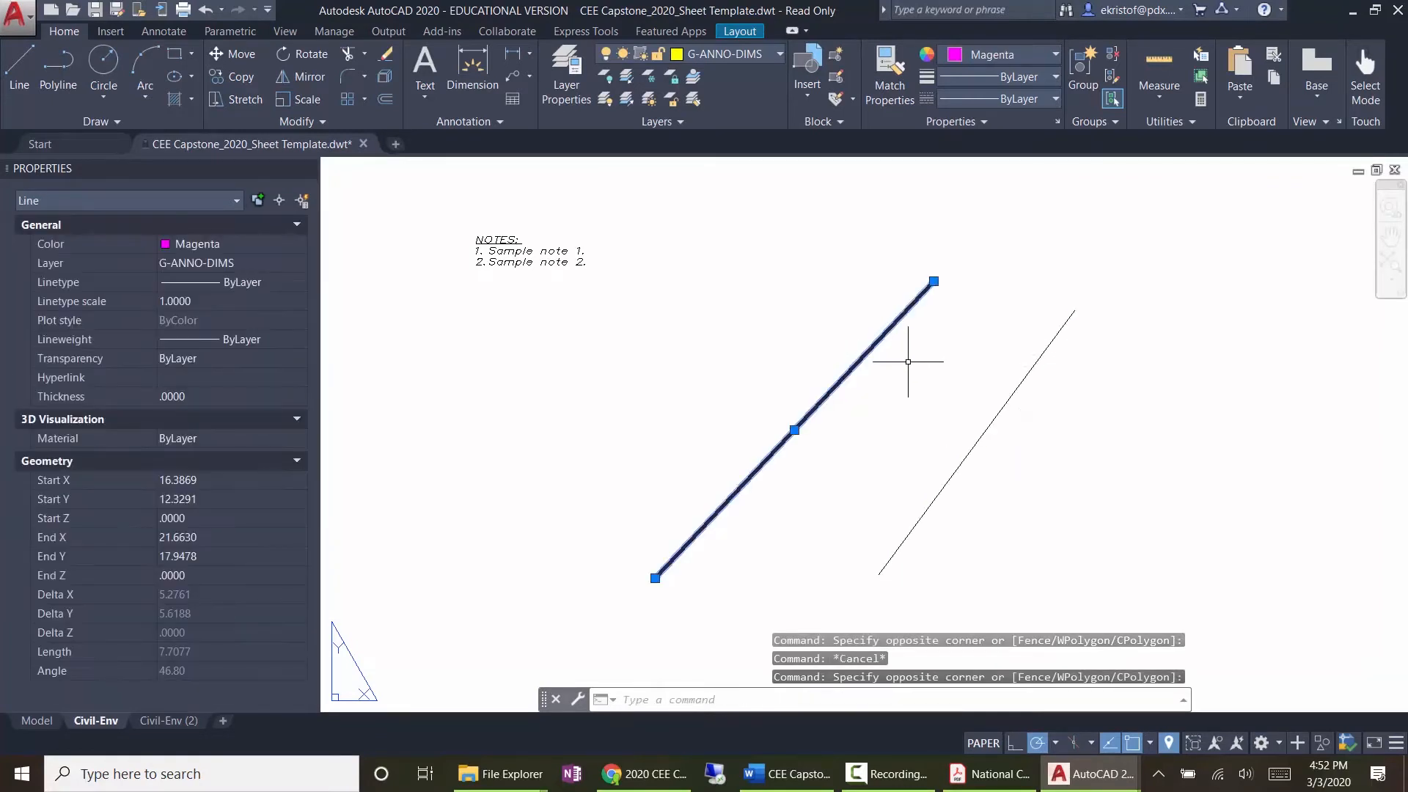
key(Escape)
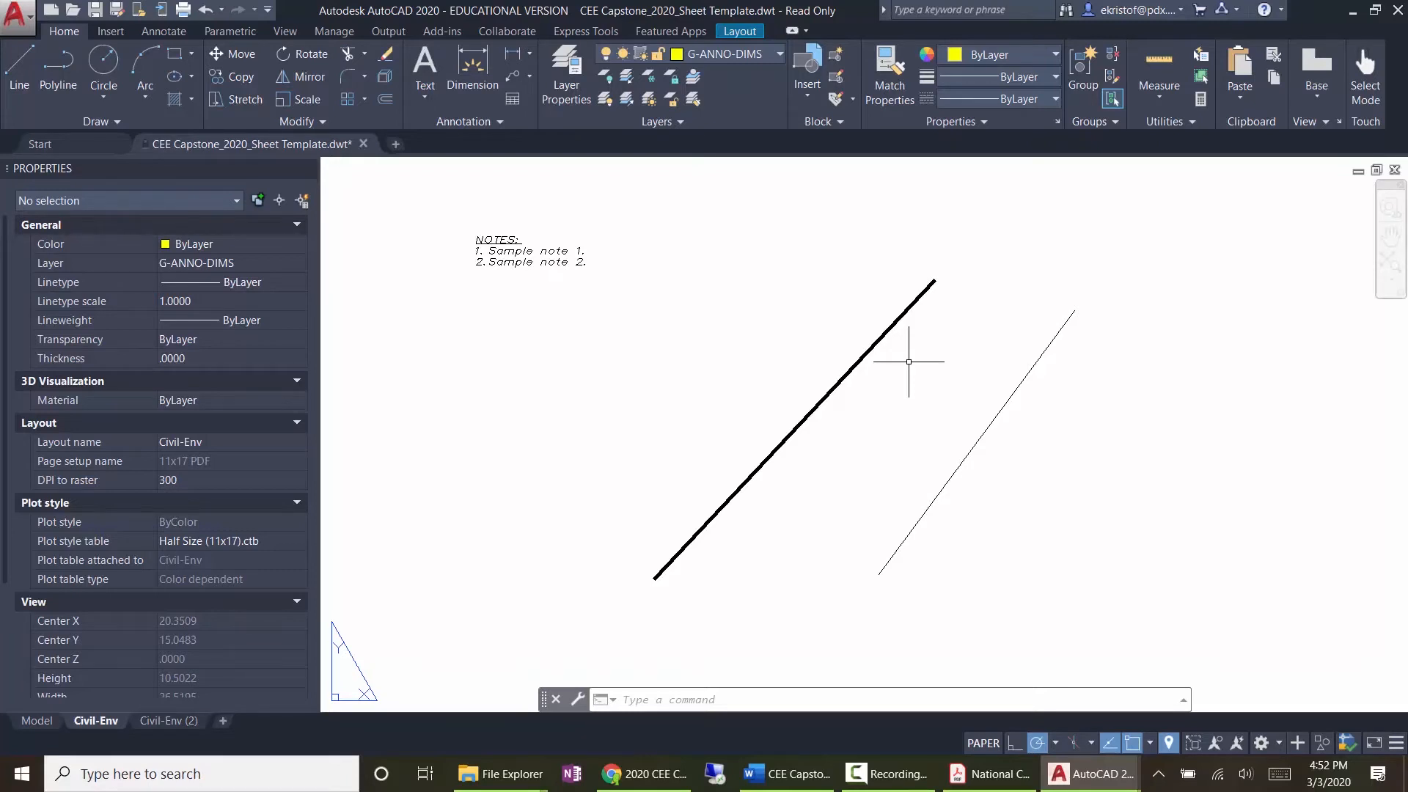
Step: Create a new layer named G-ANNO-DIMS-HIDDEN and assign it the HIDDEN linetype
click(566, 73)
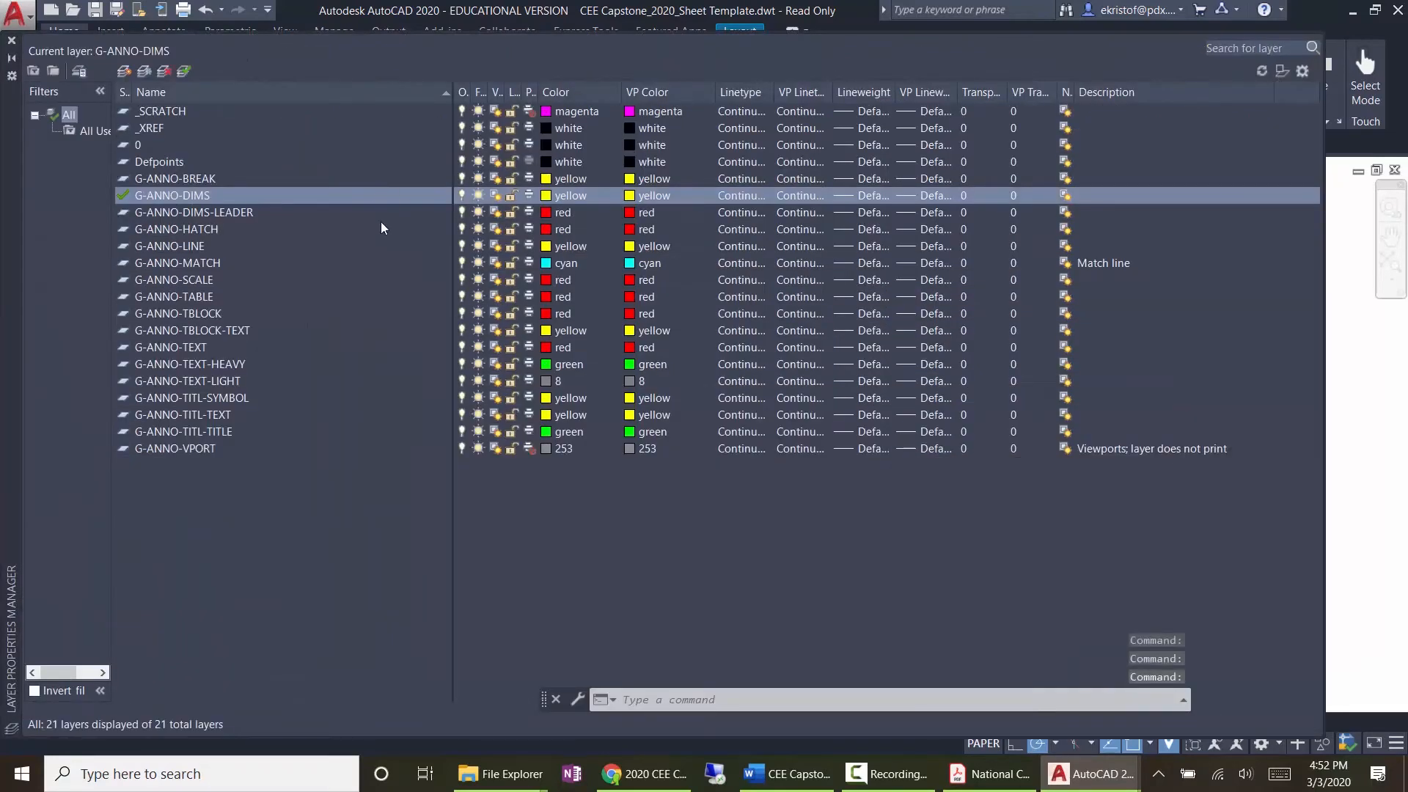
click(123, 71)
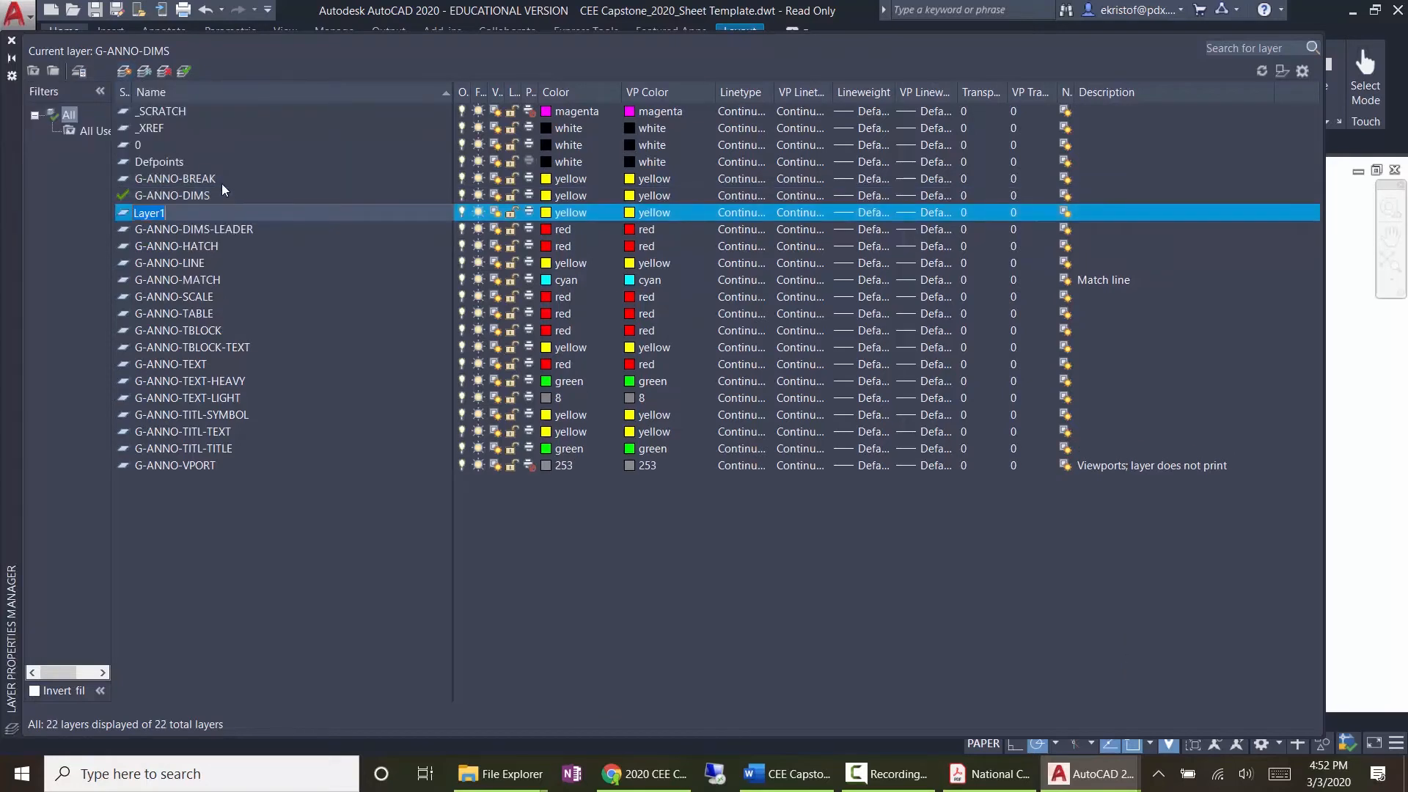
text(G-ANNO-DIMS-HIDDEN)
key(Return)
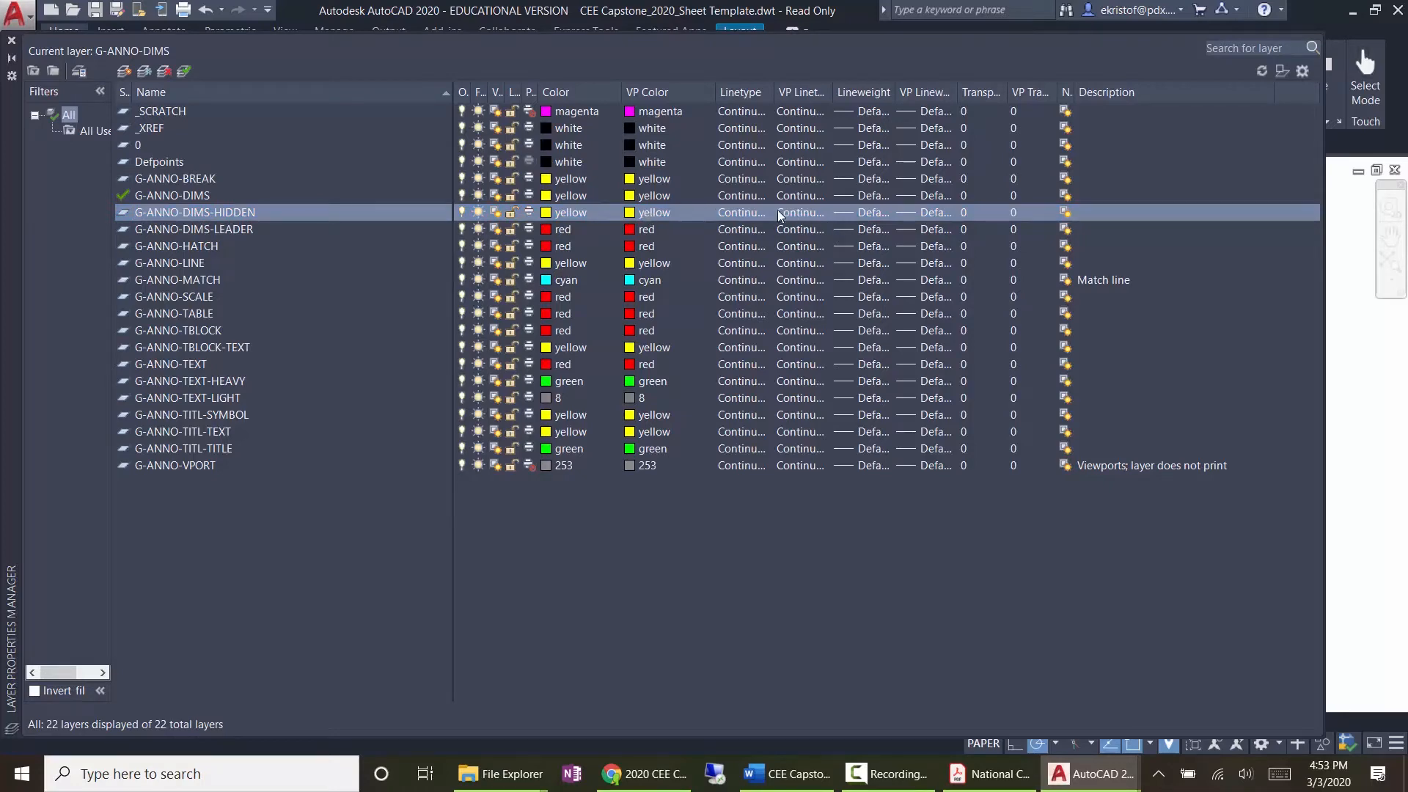
click(742, 212)
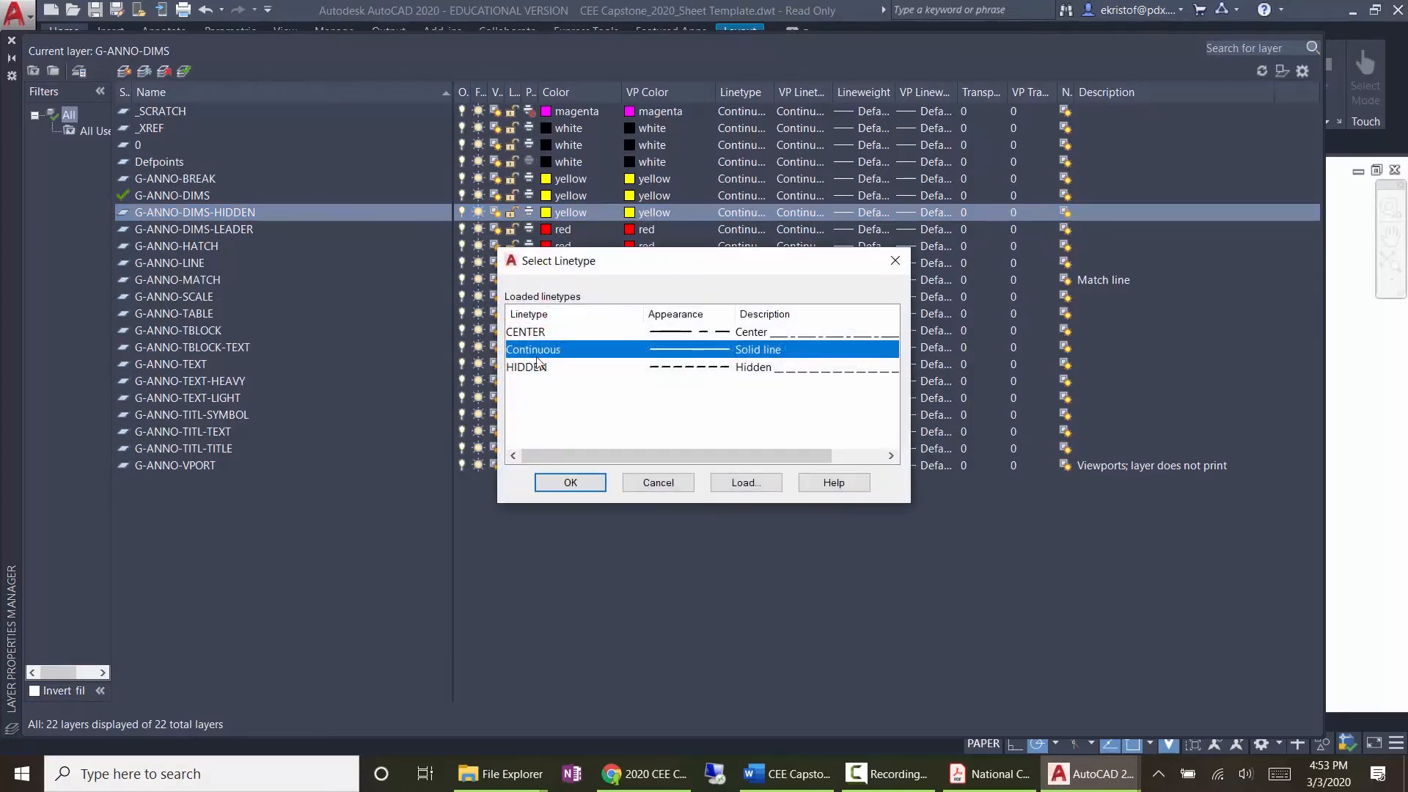
click(537, 369)
click(561, 482)
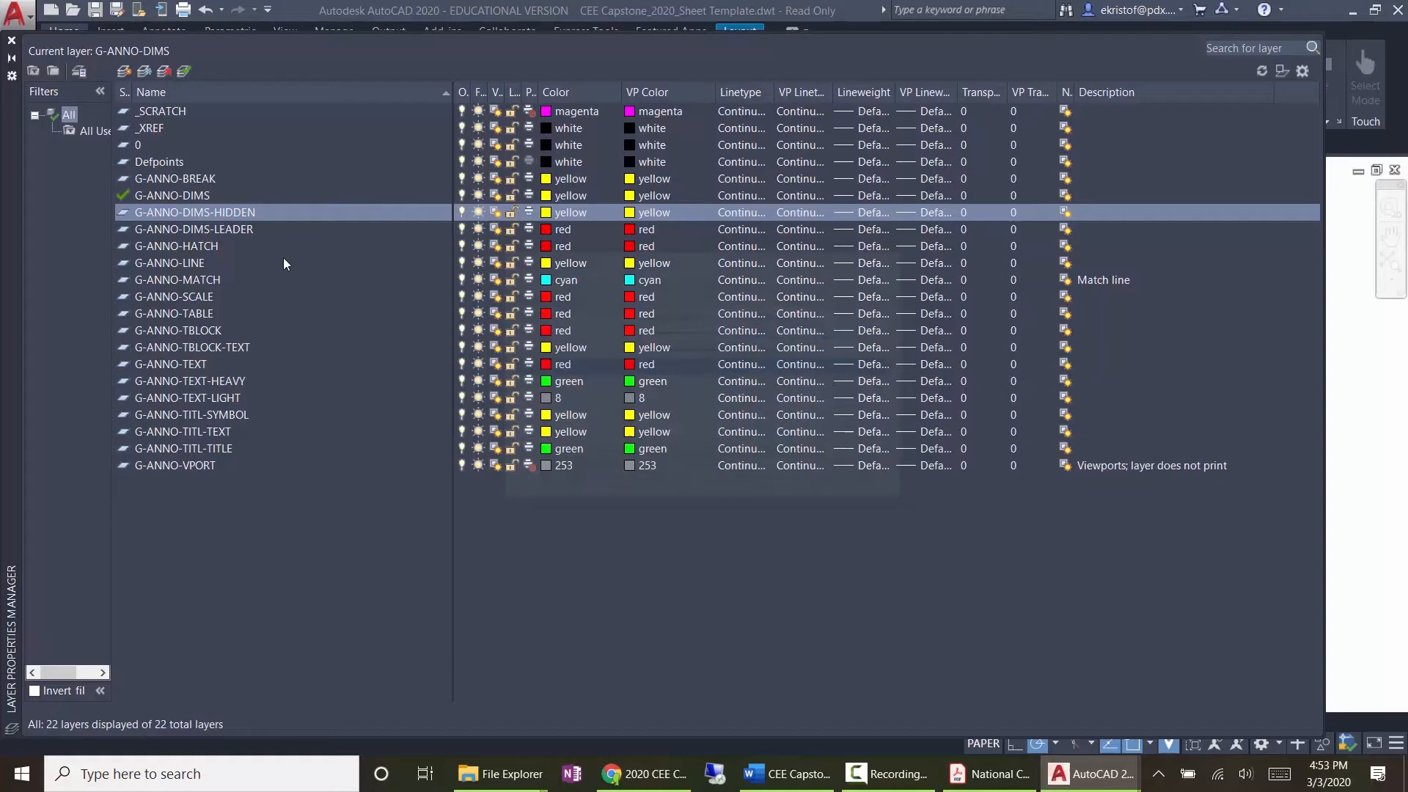
click(12, 41)
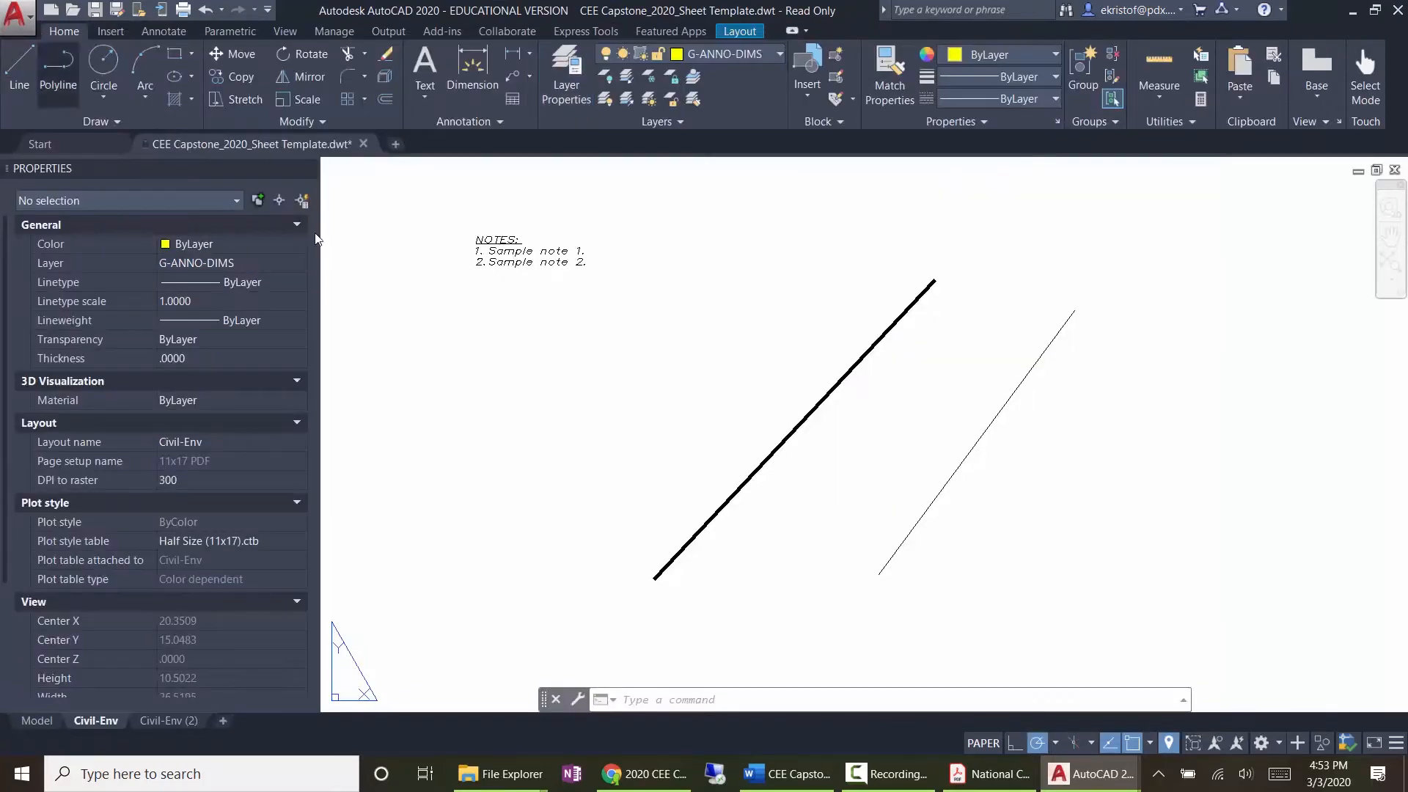
Step: Draw a third diagonal line about 4.5 units long to the right of the two existing lines
text(l)
key(Return)
click(989, 528)
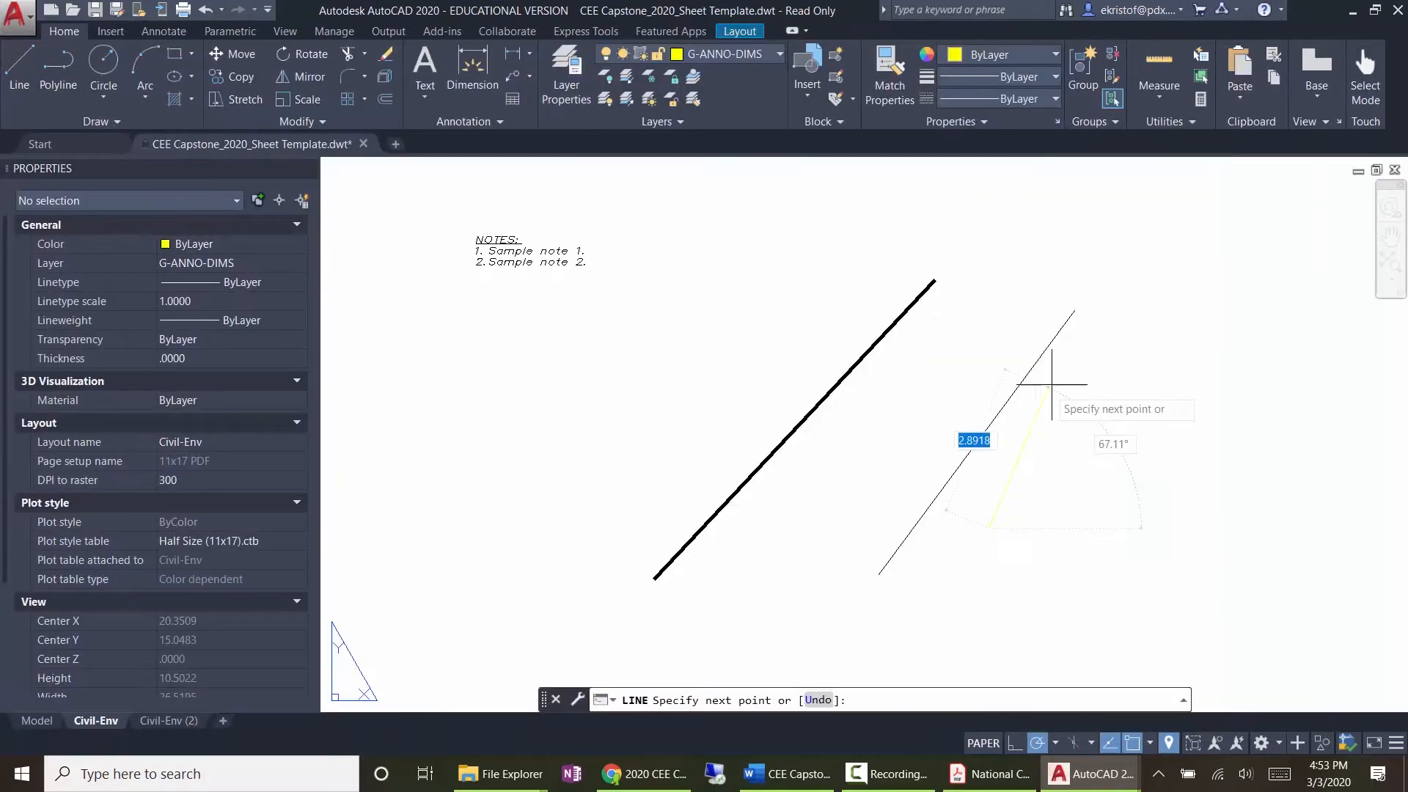
click(1129, 334)
key(Return)
Step: Move the third diagonal line to the G-ANNO-DIMS-HIDDEN layer and clear the selection
click(1113, 355)
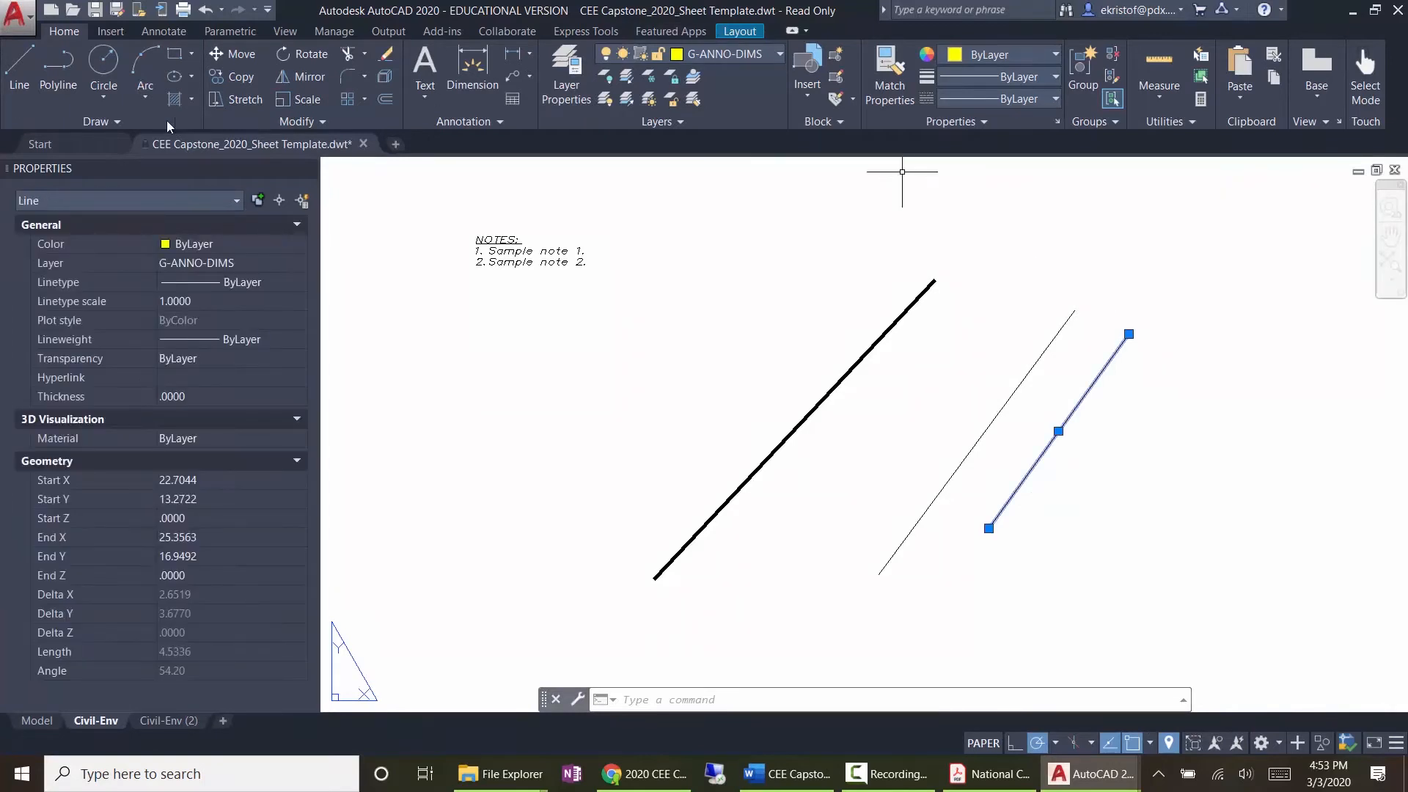
click(304, 263)
click(299, 262)
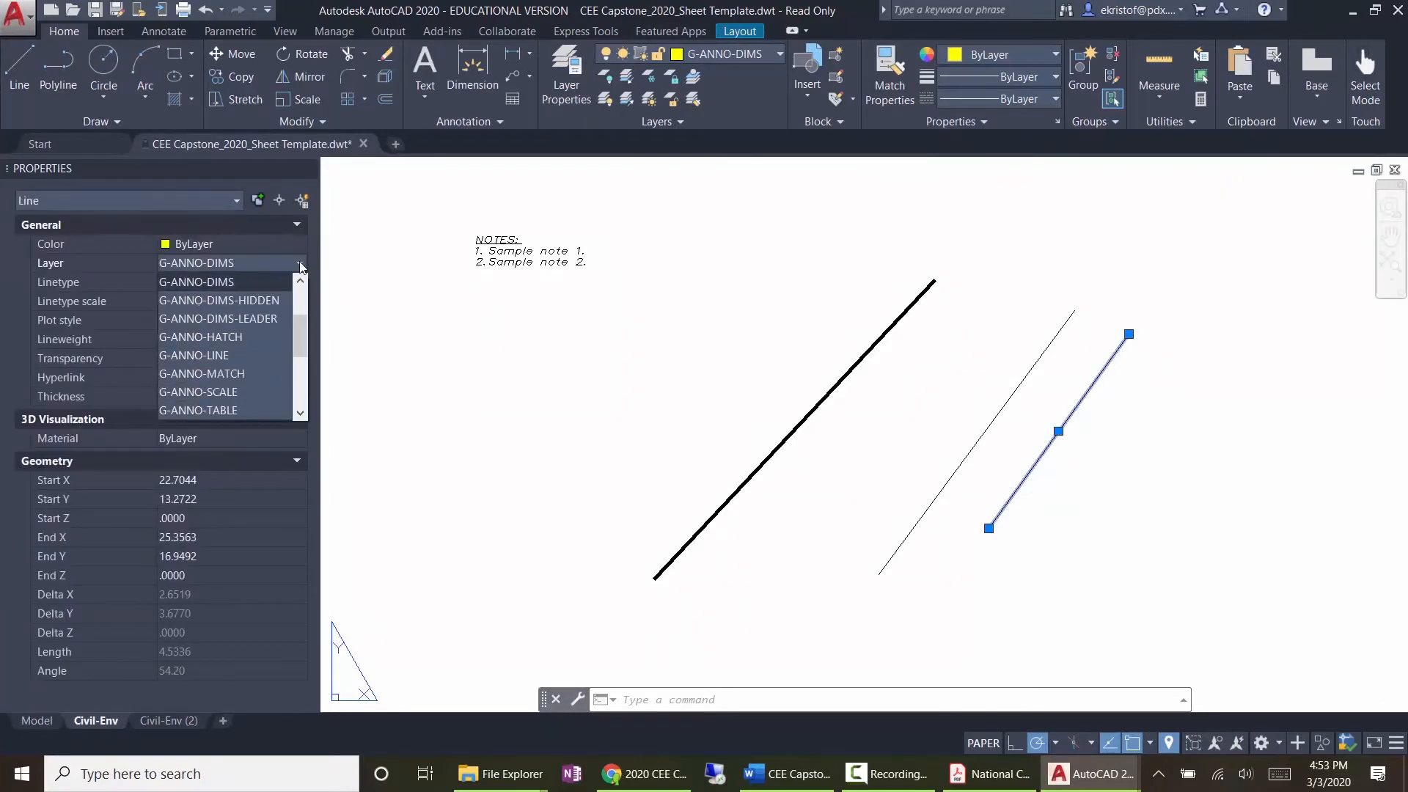
click(270, 300)
key(Escape)
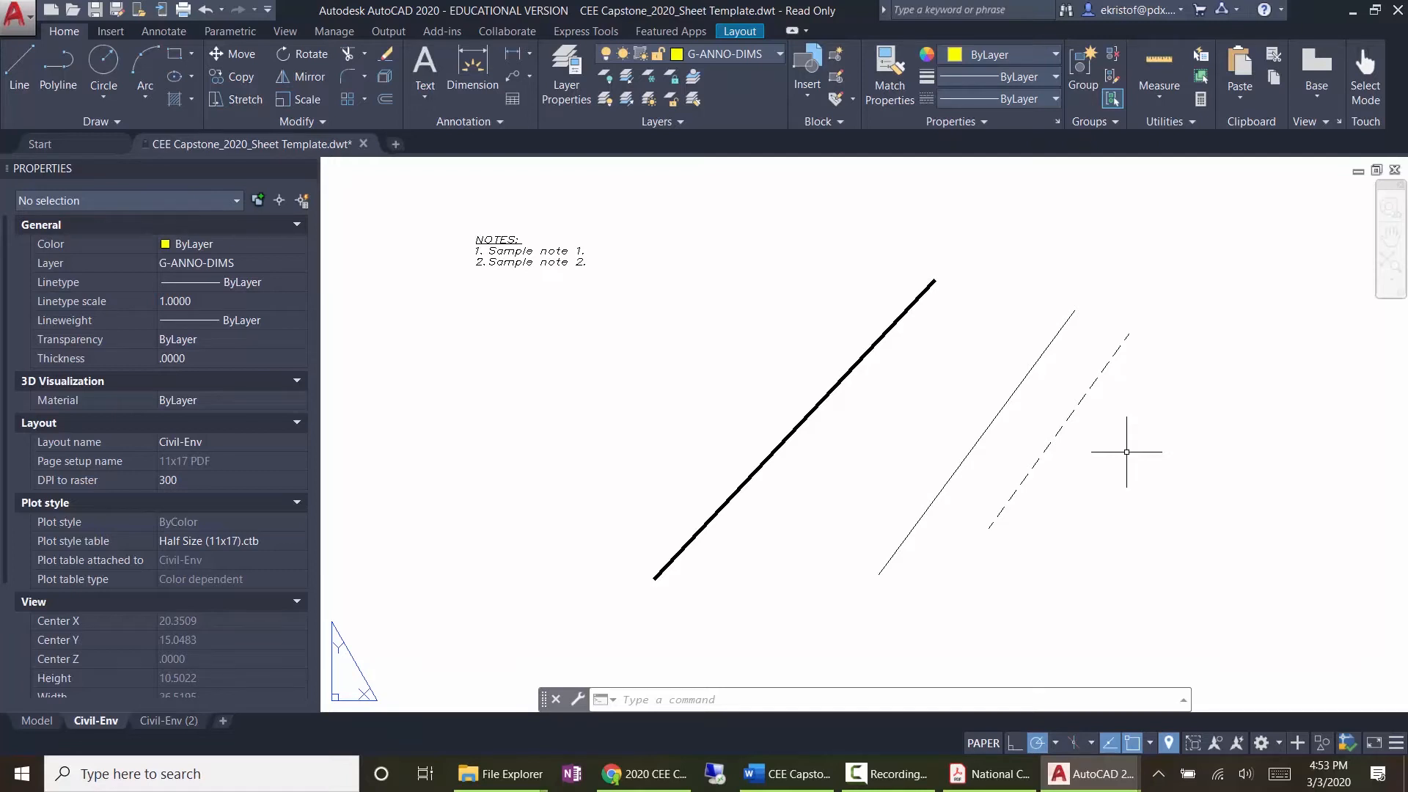
Step: Erase the three diagonal sample lines beside the notes on the Civil-Env sheet
click(1004, 403)
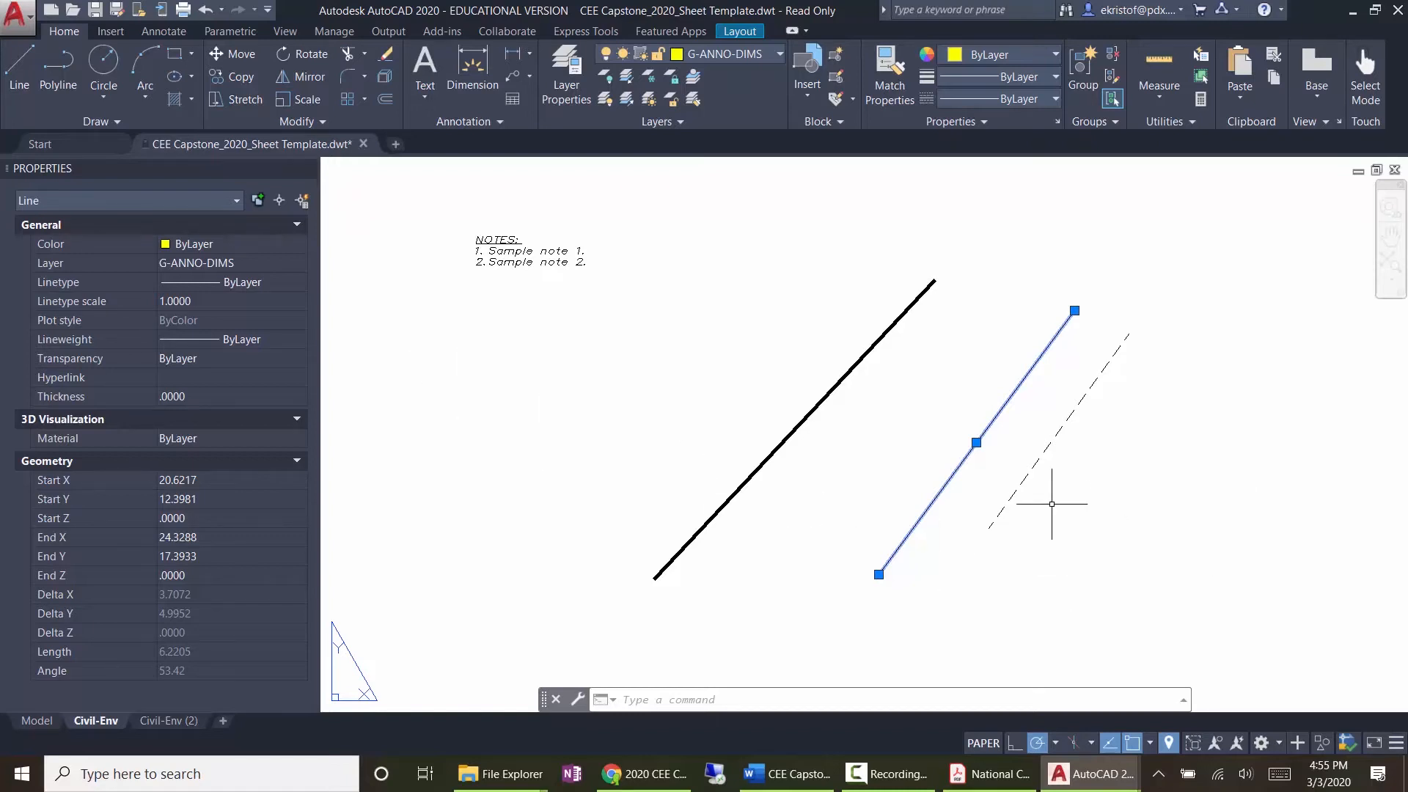
key(Escape)
click(1081, 495)
click(745, 348)
key(Delete)
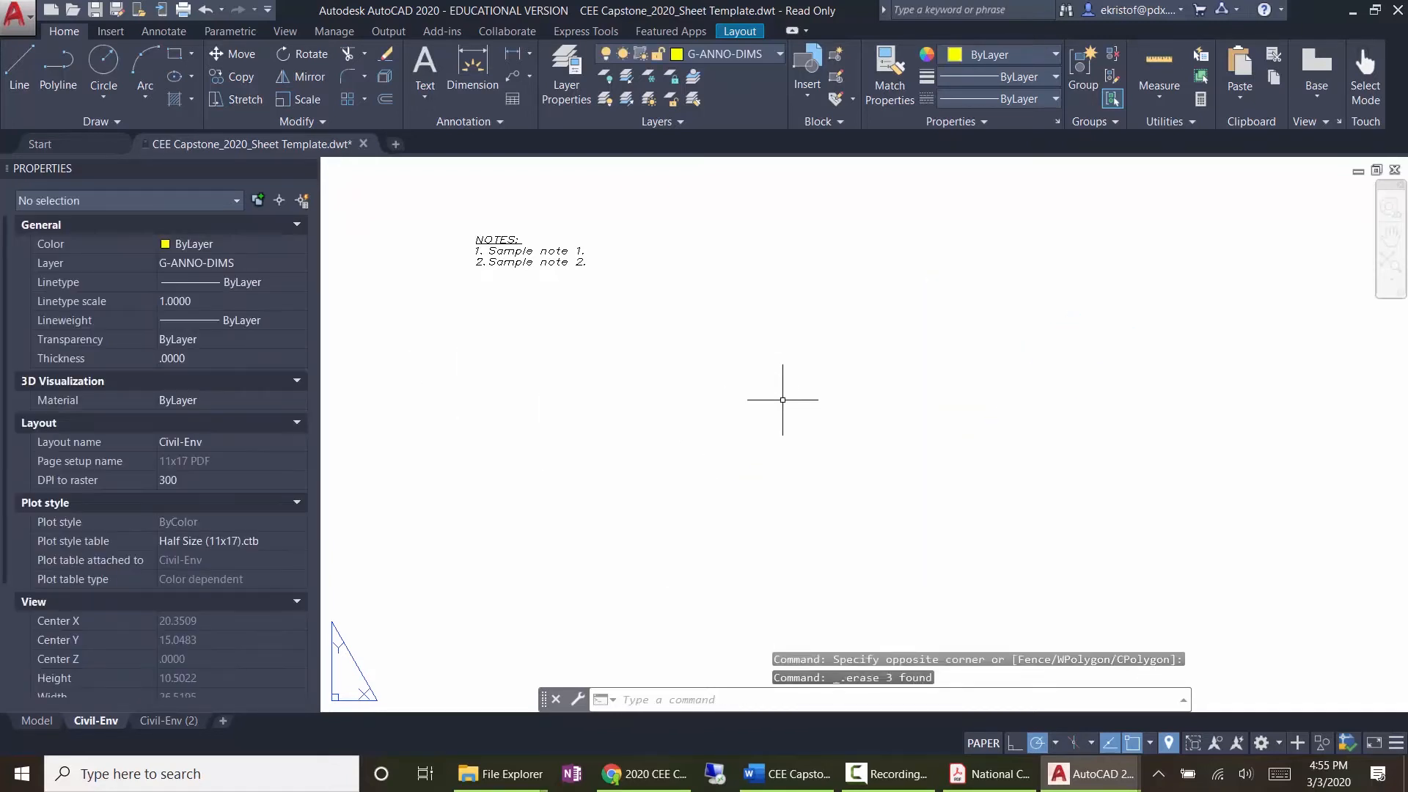
Step: Examine the graphic scale bar blocks, such as TM-SC300, in the symbol table beside the sheet
scroll(783, 399, down, 6)
middle_drag(864, 401, 891, 317)
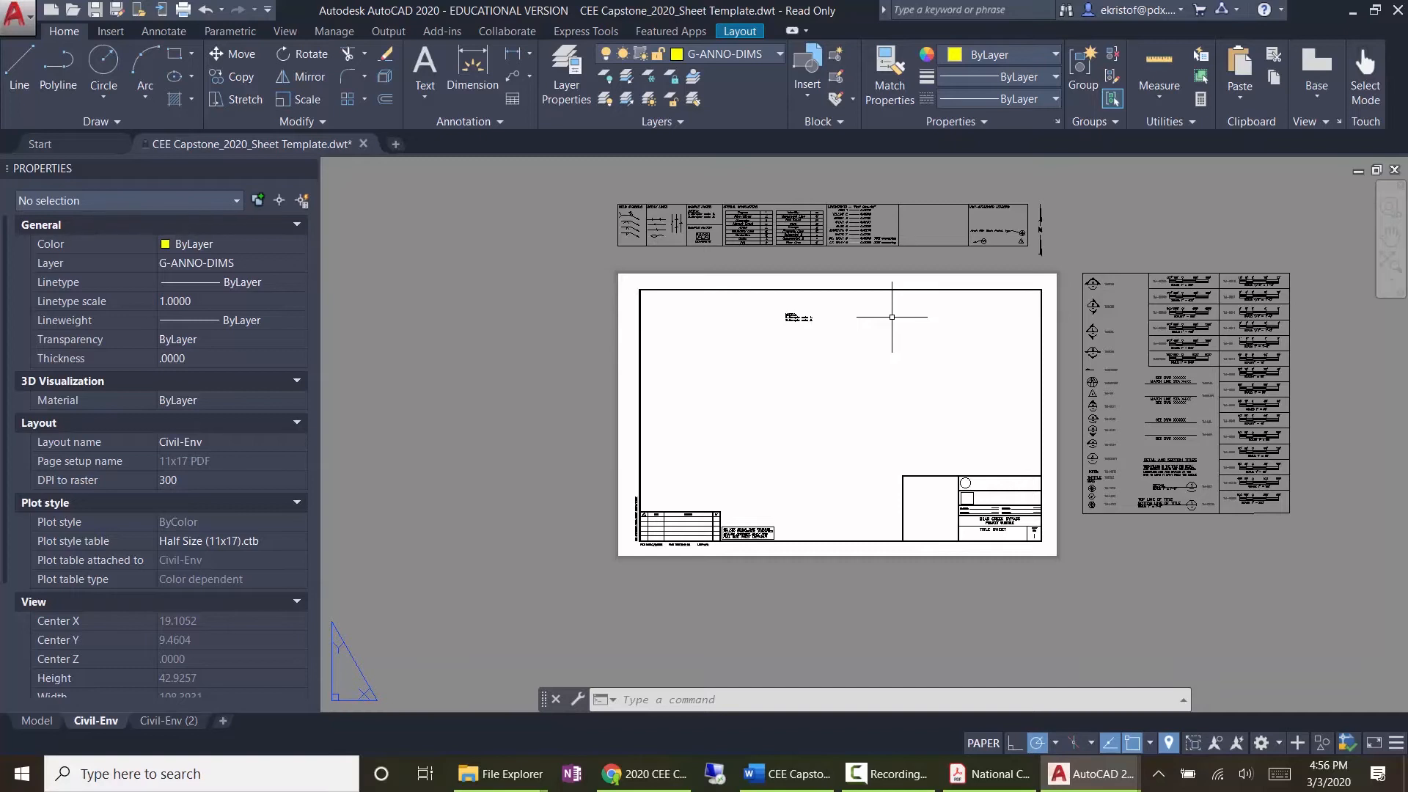
scroll(1203, 279, up, 10)
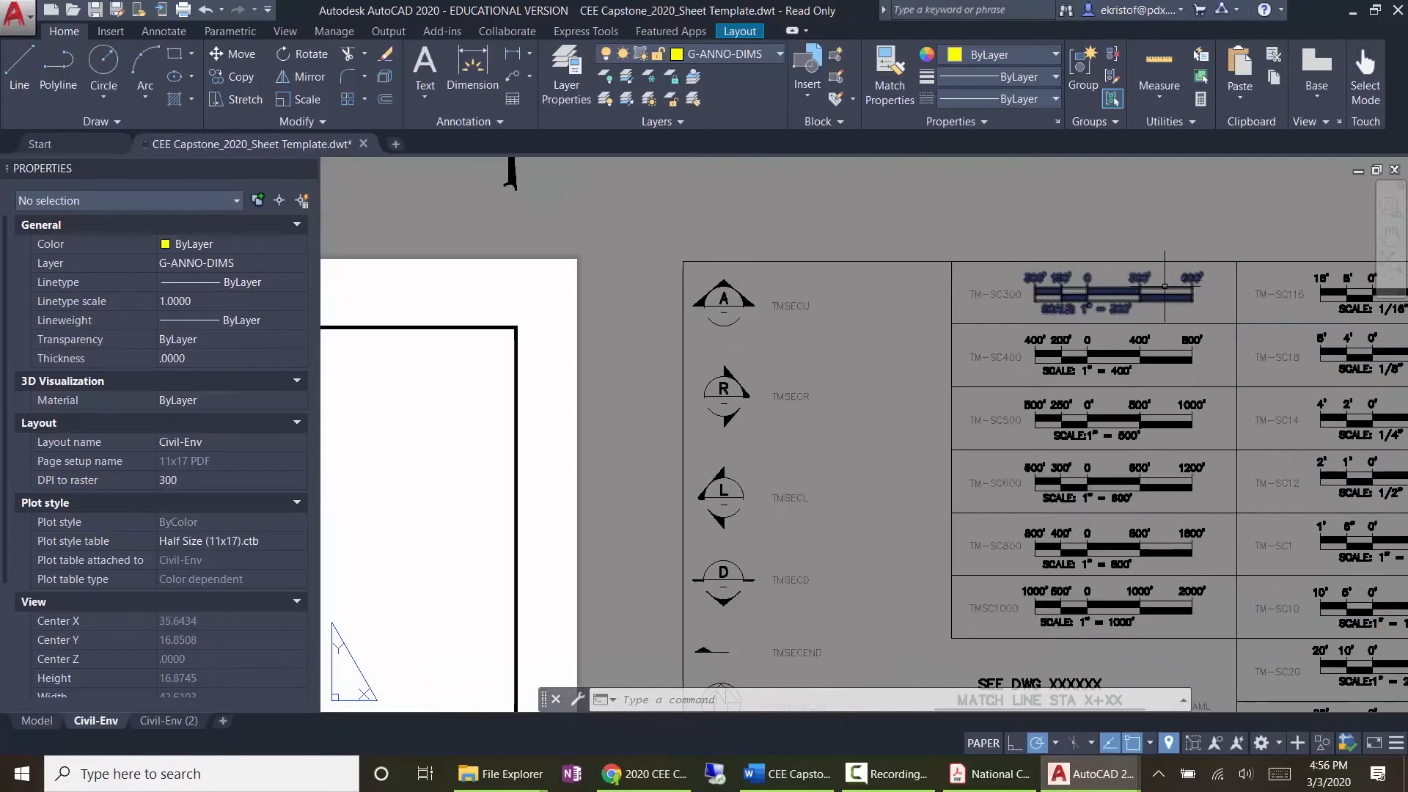
scroll(1086, 345, down, 3)
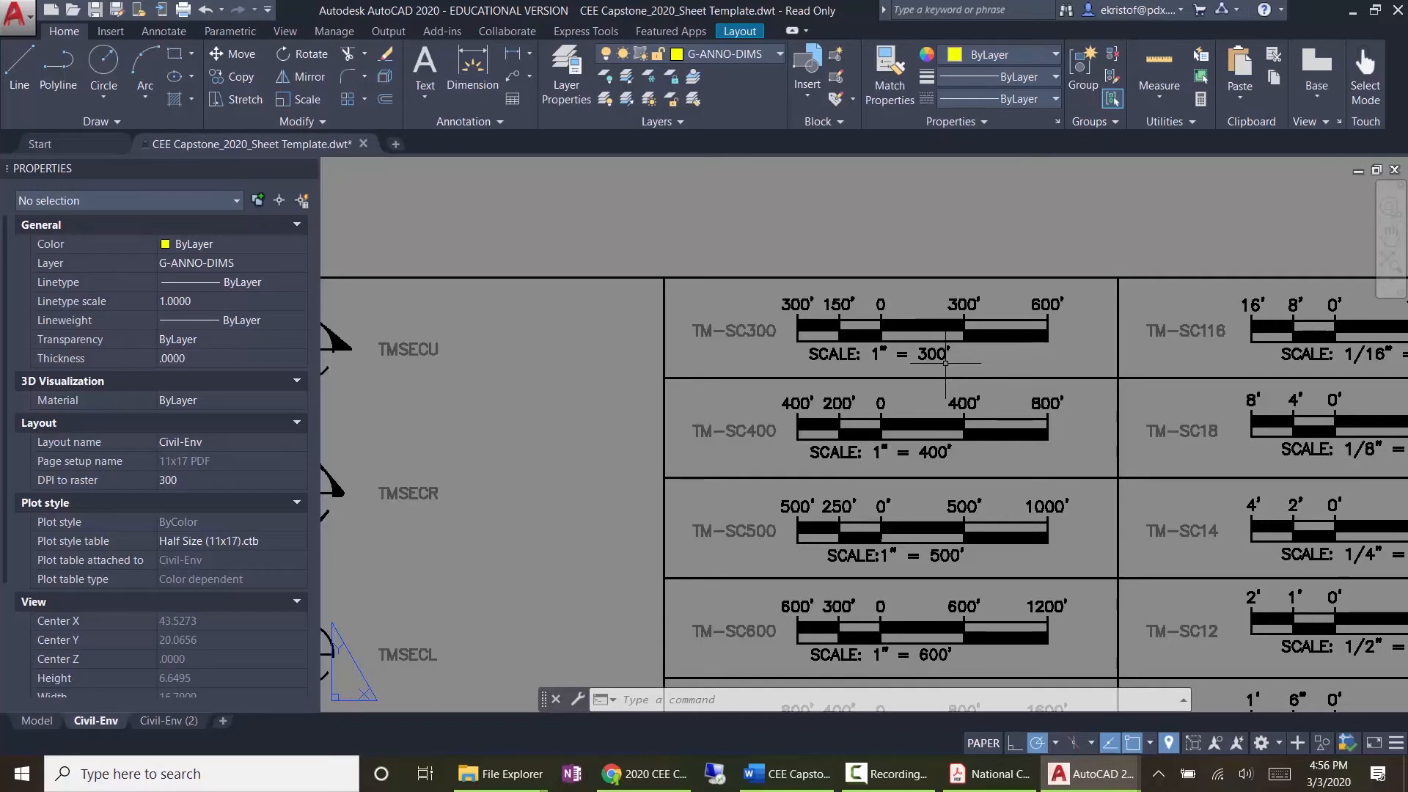
scroll(1041, 304, down, 6)
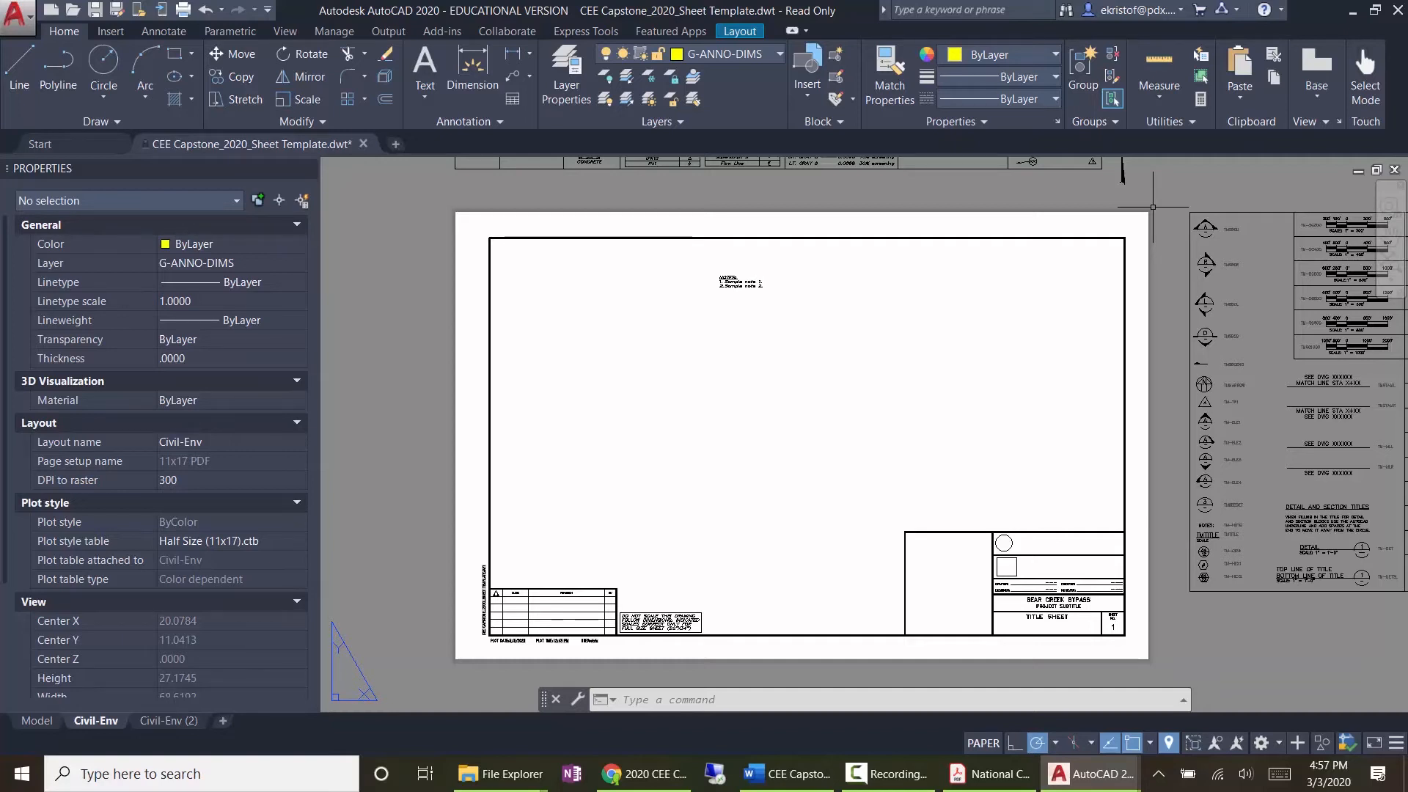
Step: Open the page setups for the Civil-Env layout and review the 22x34 PDF setup's plotter, paper size, scale and plot style without changing anything
right_click(112, 722)
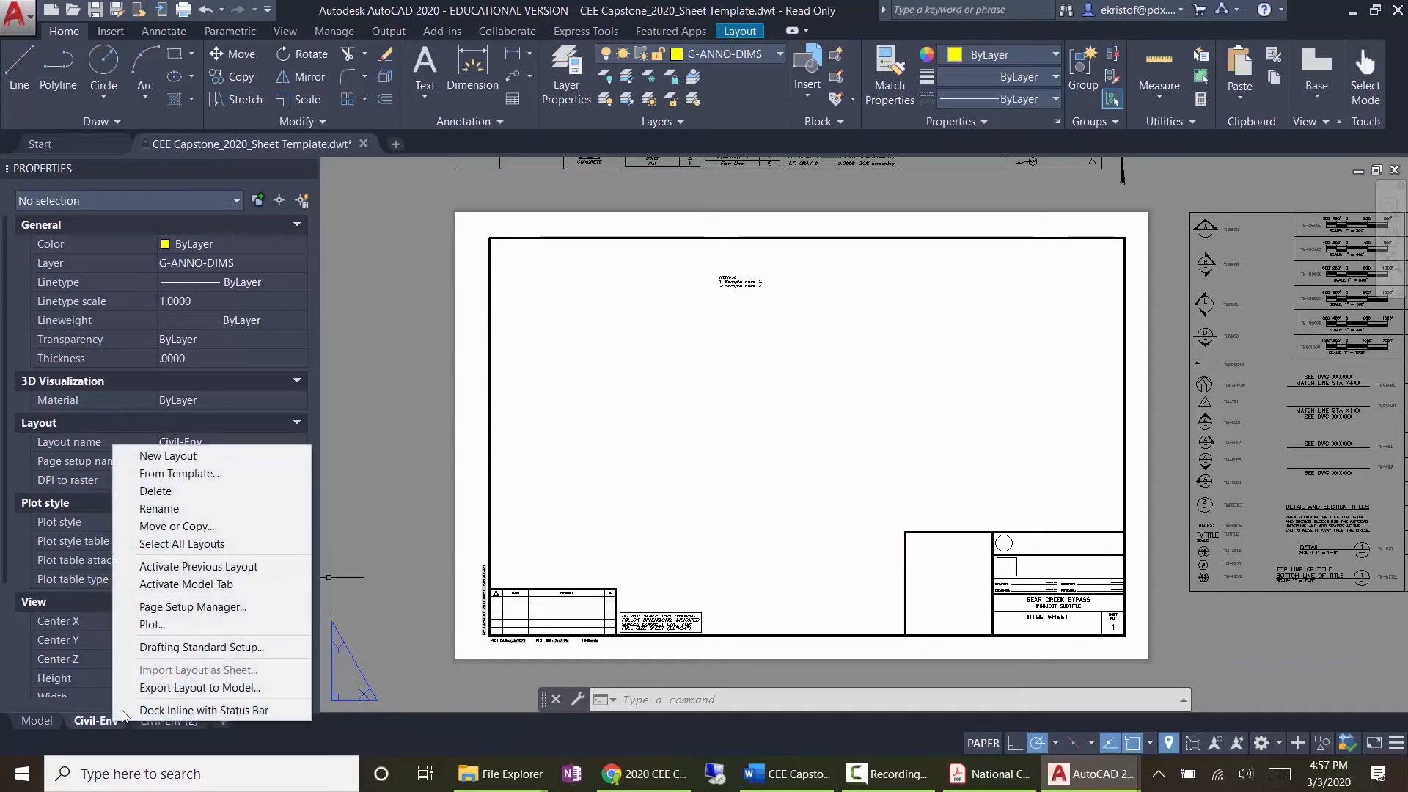
click(193, 608)
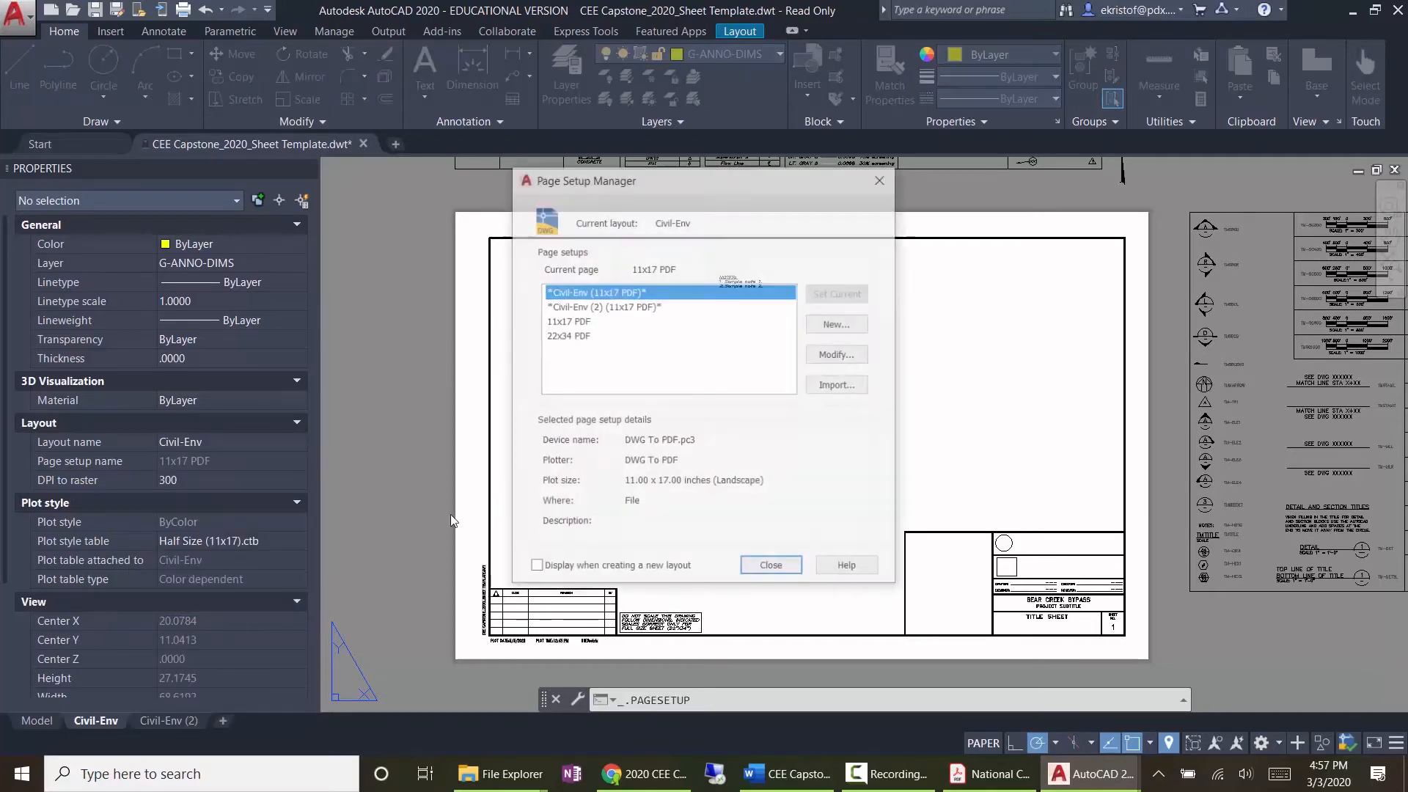
click(616, 321)
click(589, 338)
click(594, 326)
click(594, 333)
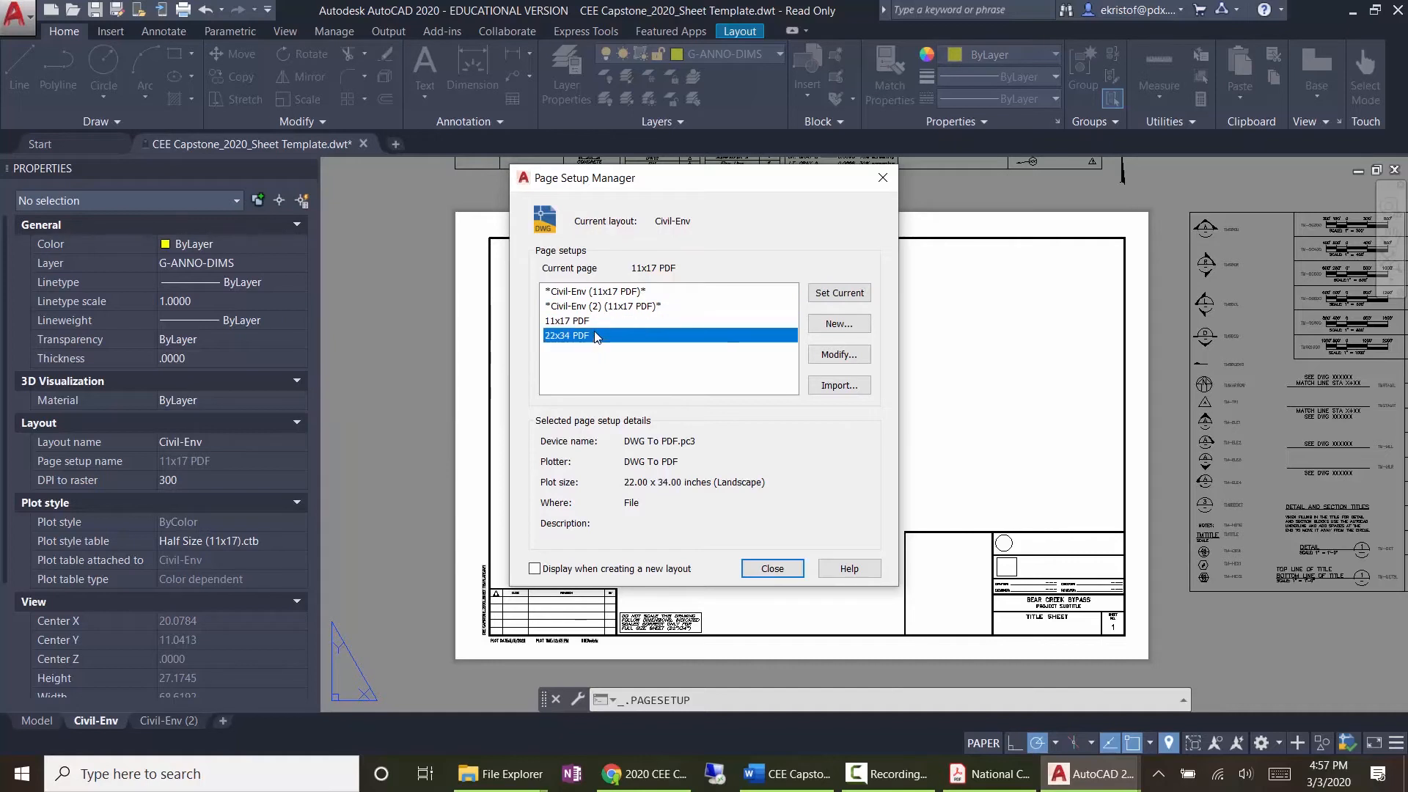
click(598, 327)
click(606, 338)
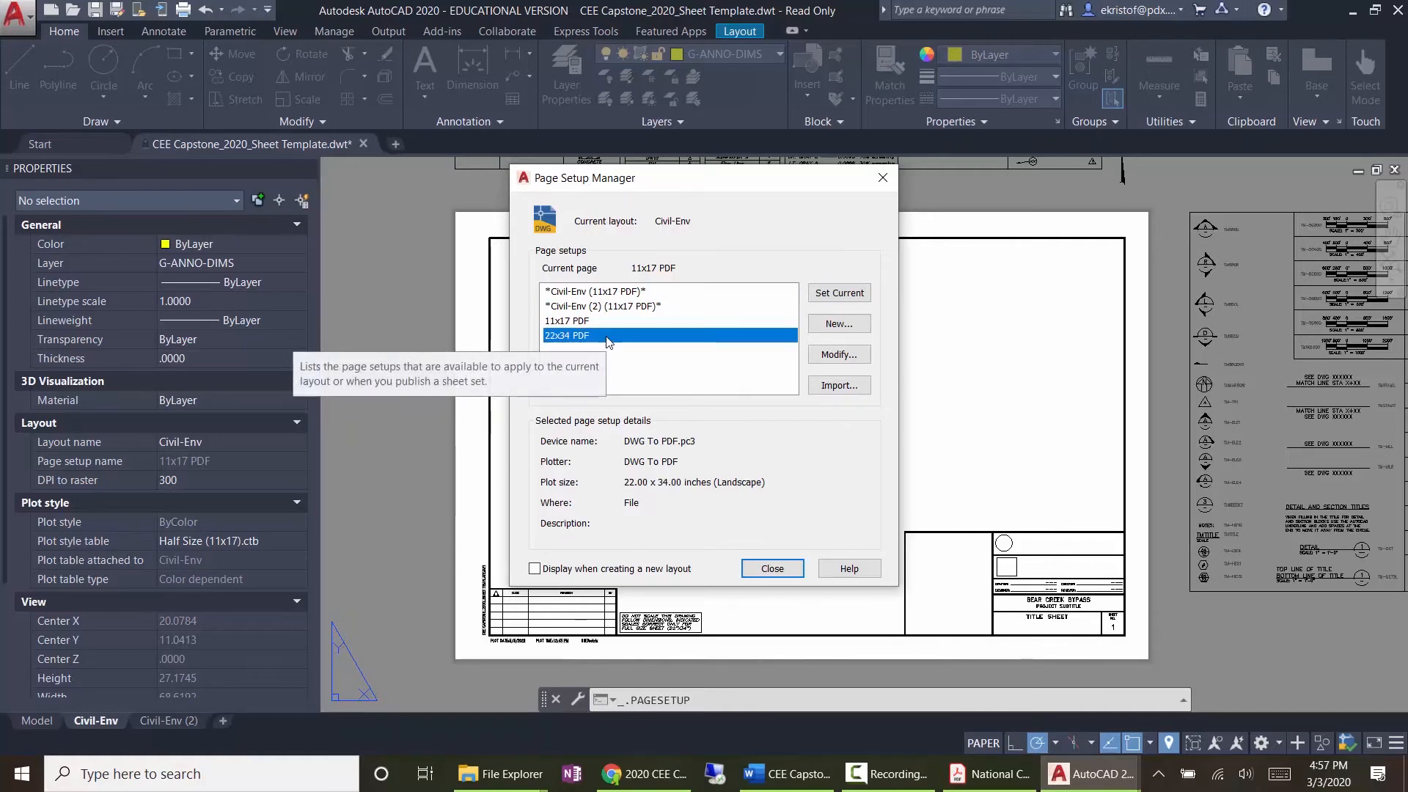
click(839, 354)
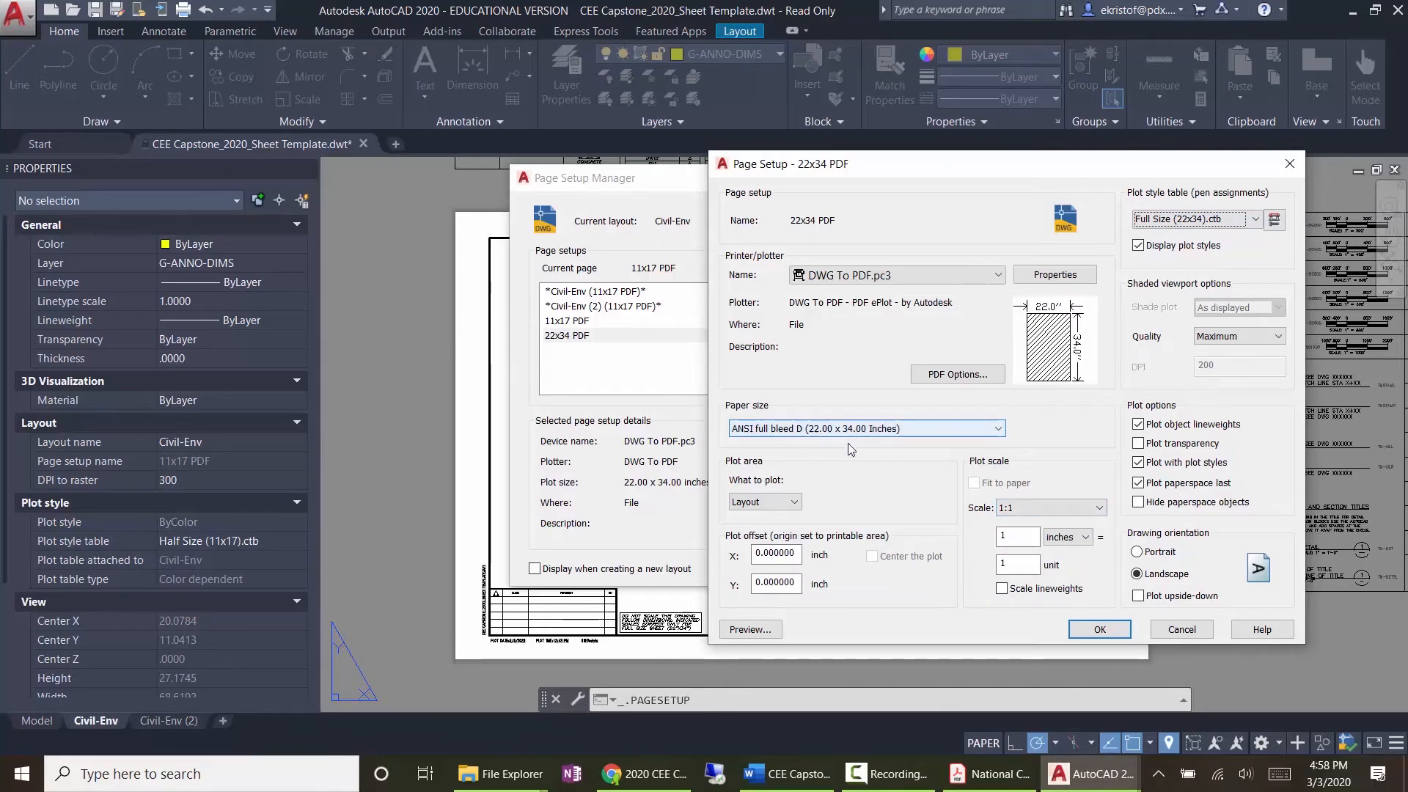
click(1179, 631)
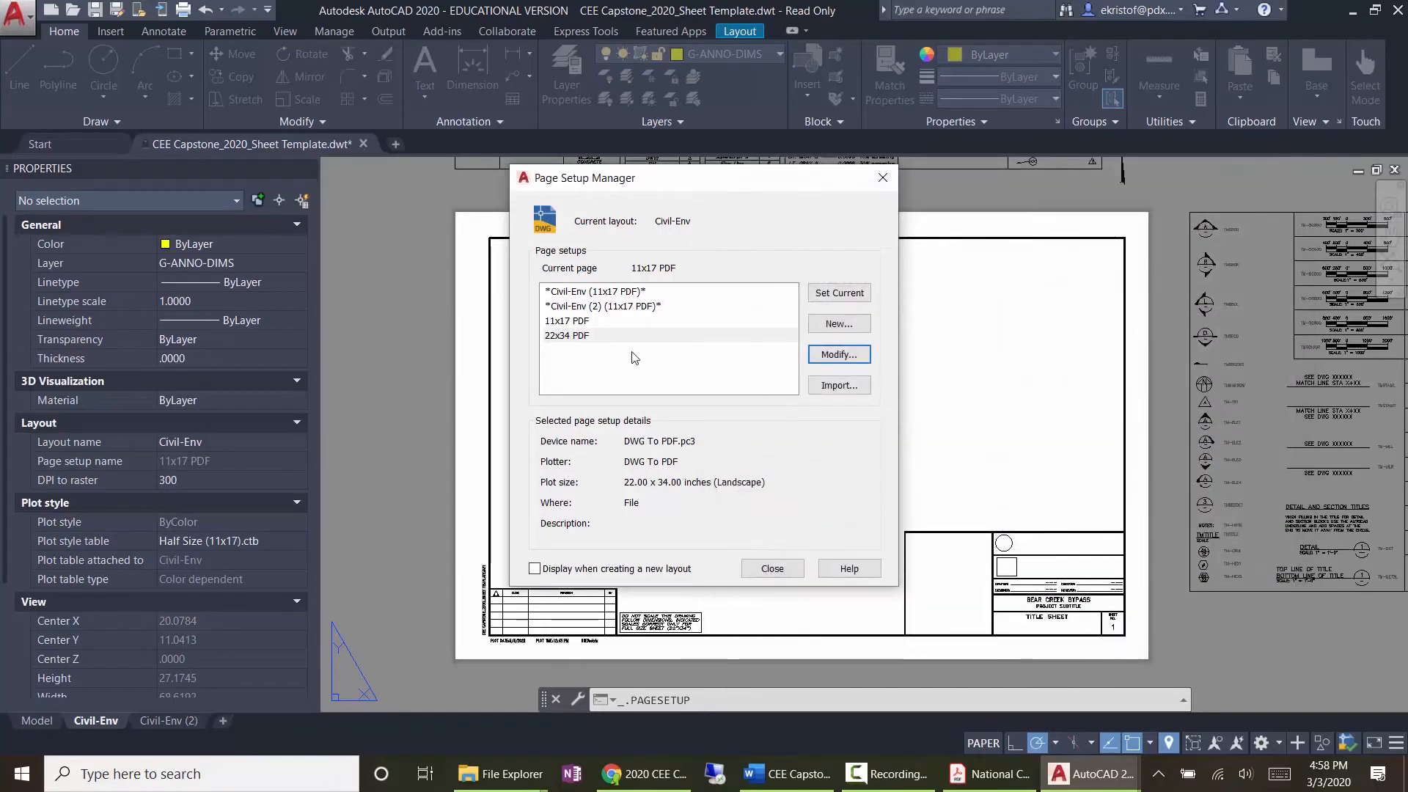
Step: Review the plot settings of the 11x17 PDF page setup and the Civil-Env layout's own setup, cancelling out of both
click(843, 355)
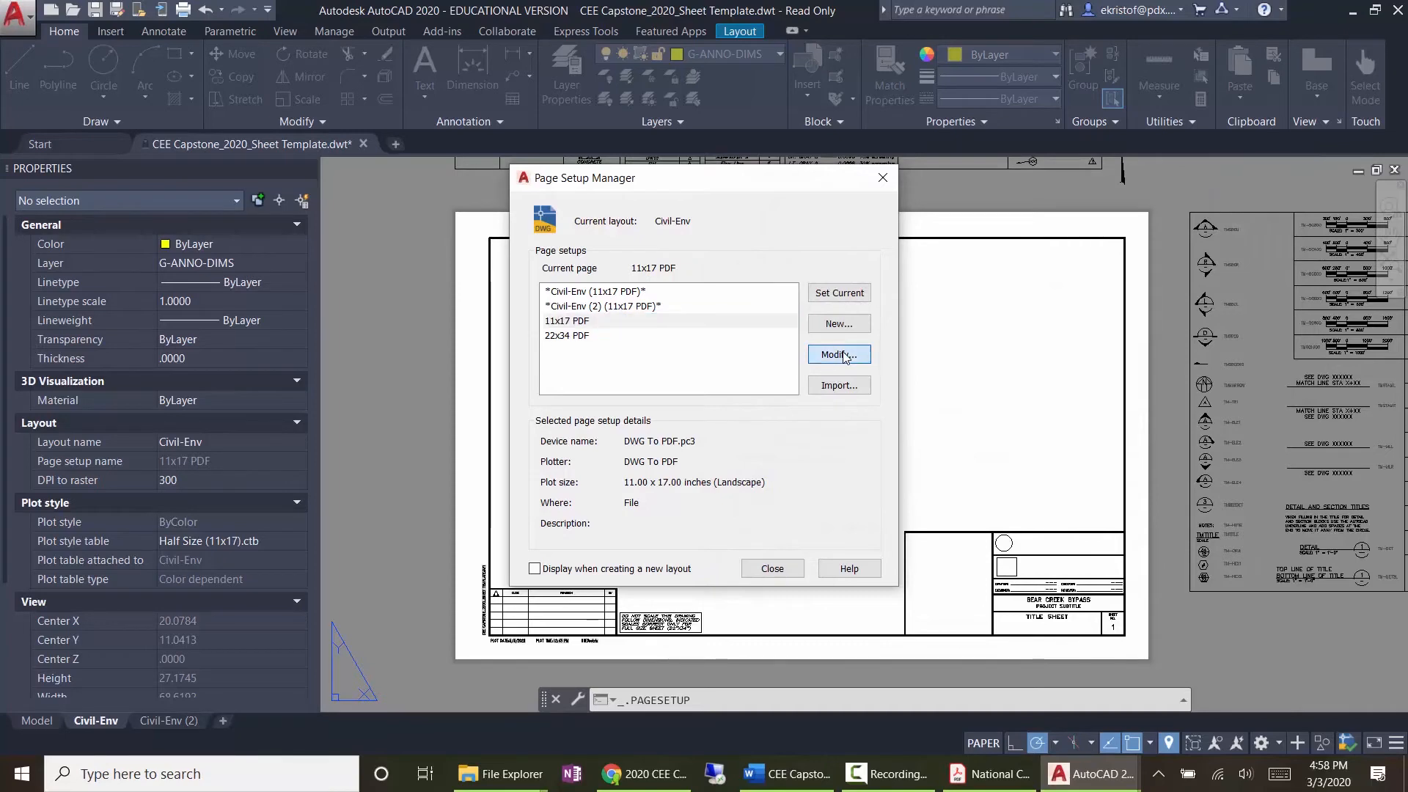
drag(817, 143, 1194, 201)
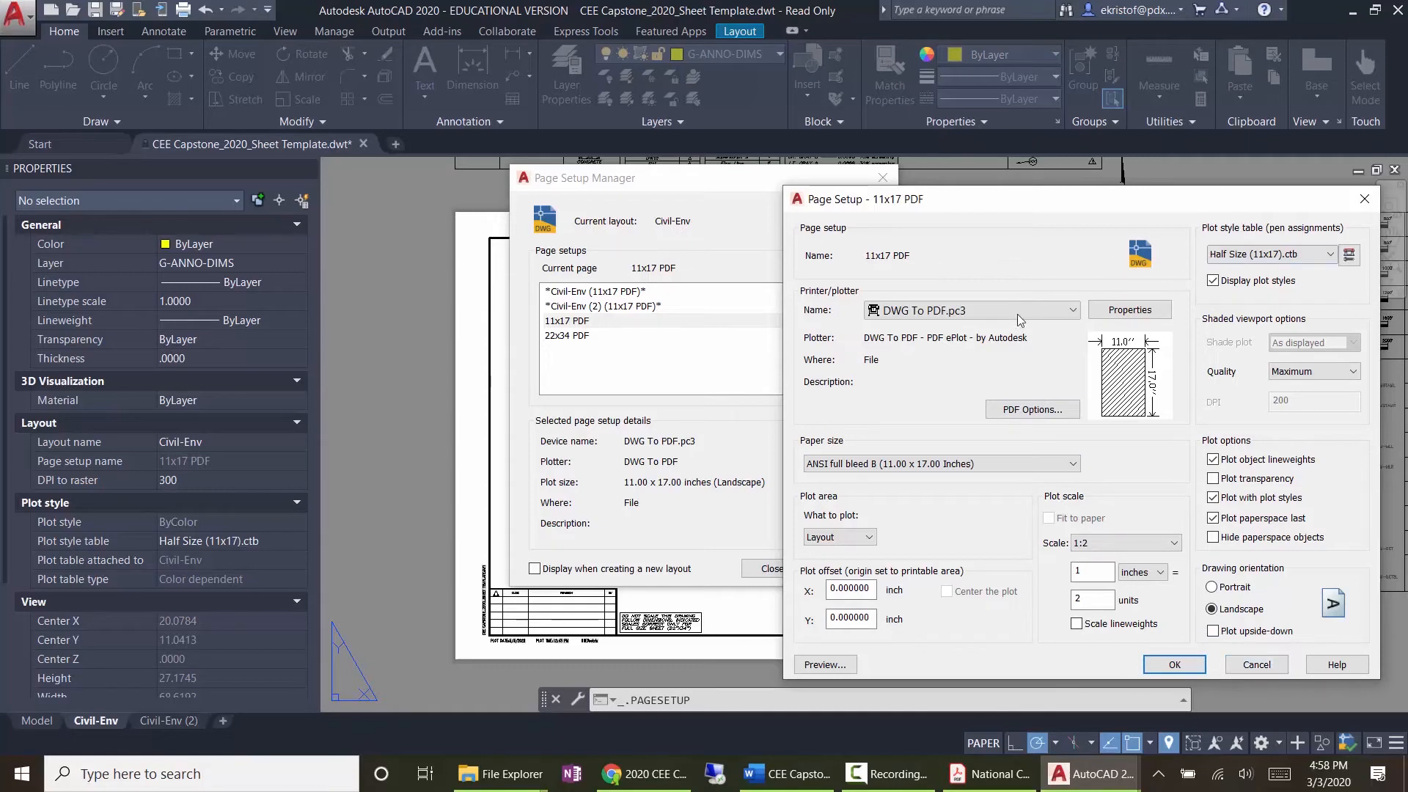
click(1257, 664)
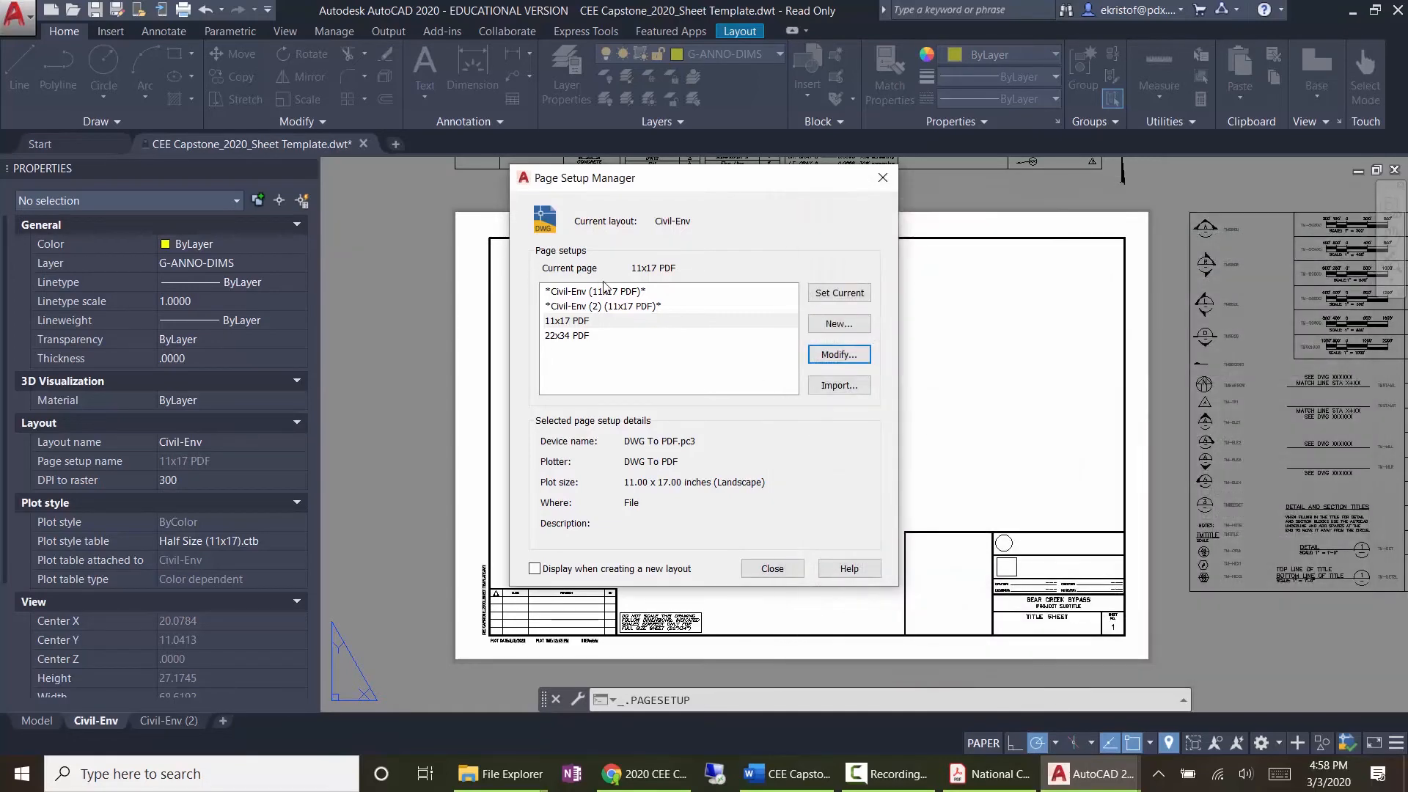
click(622, 293)
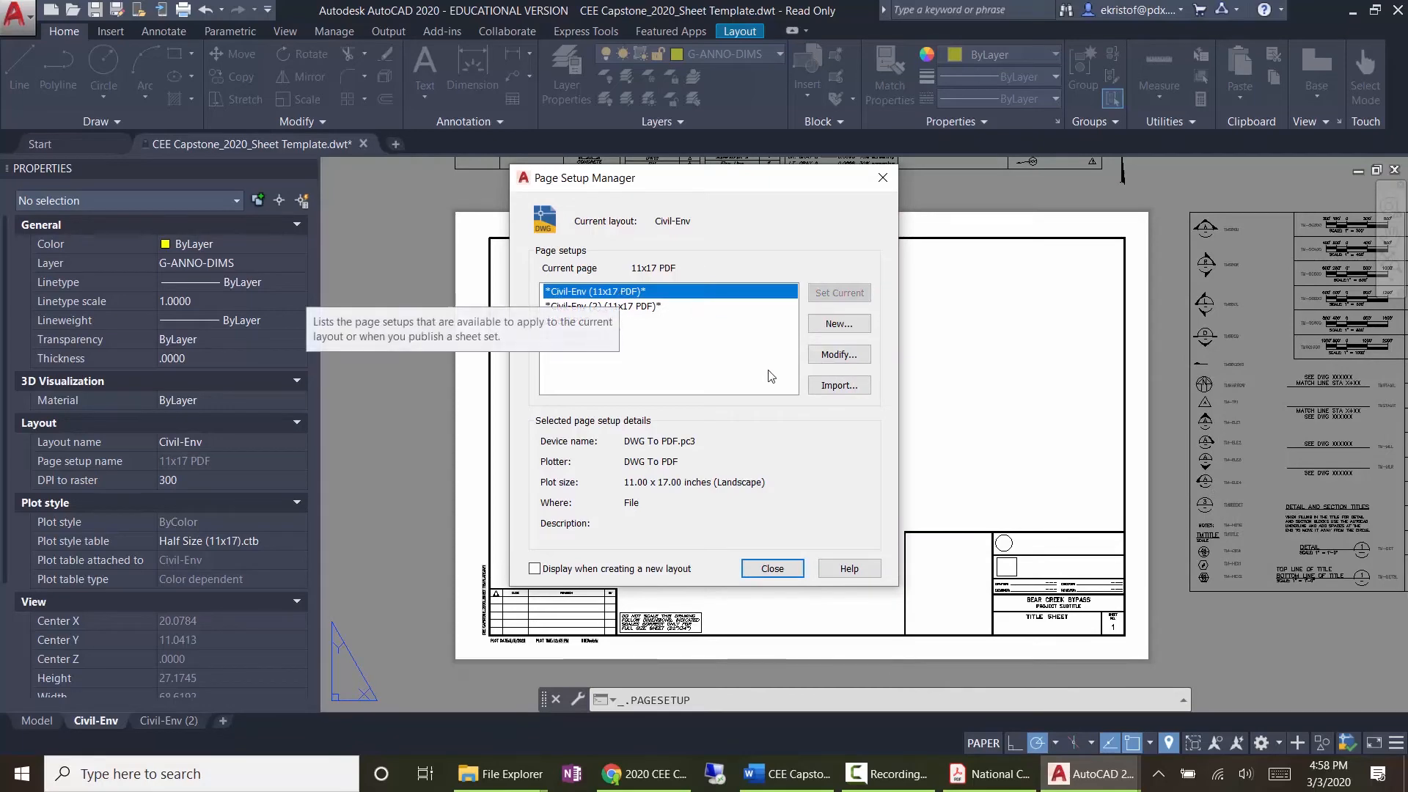
click(834, 356)
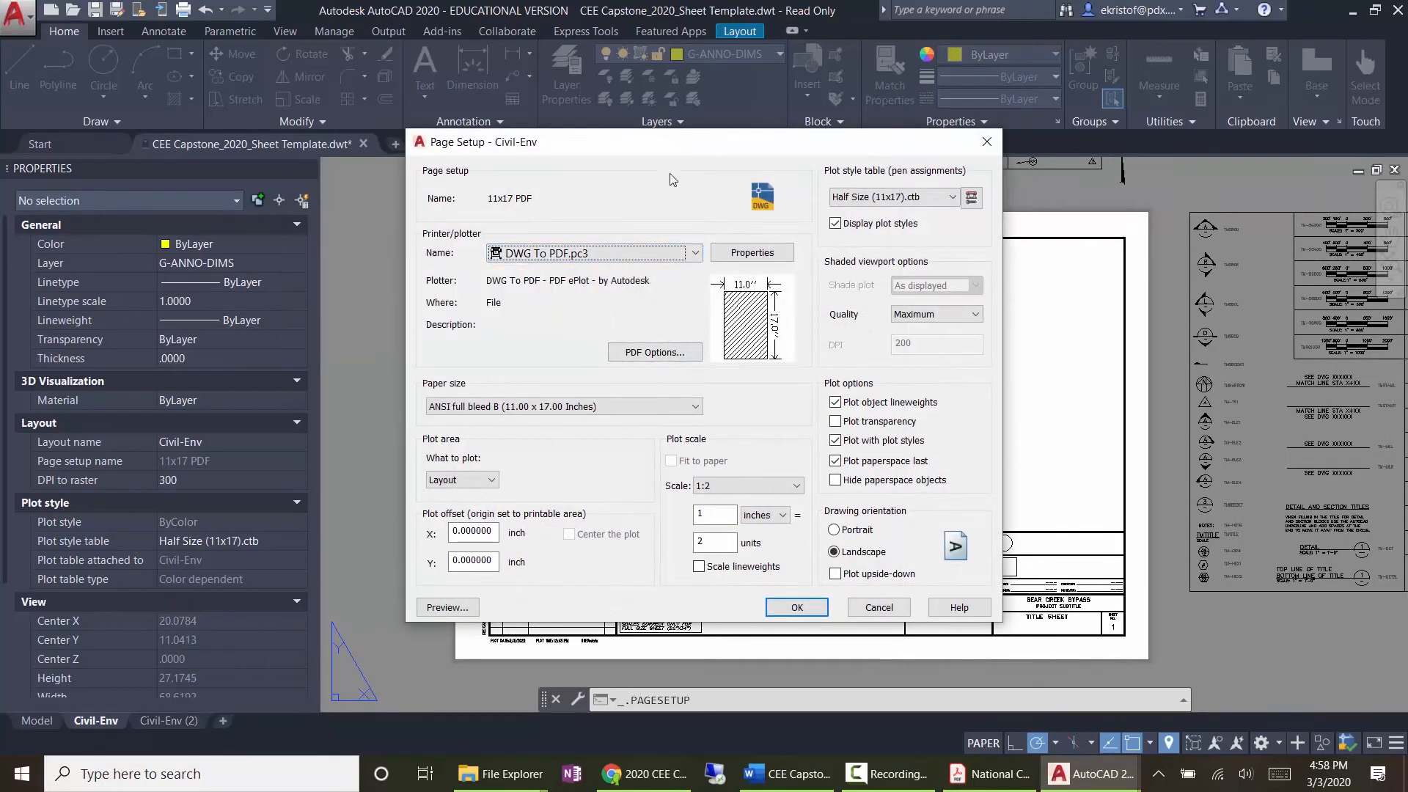
drag(679, 146, 919, 156)
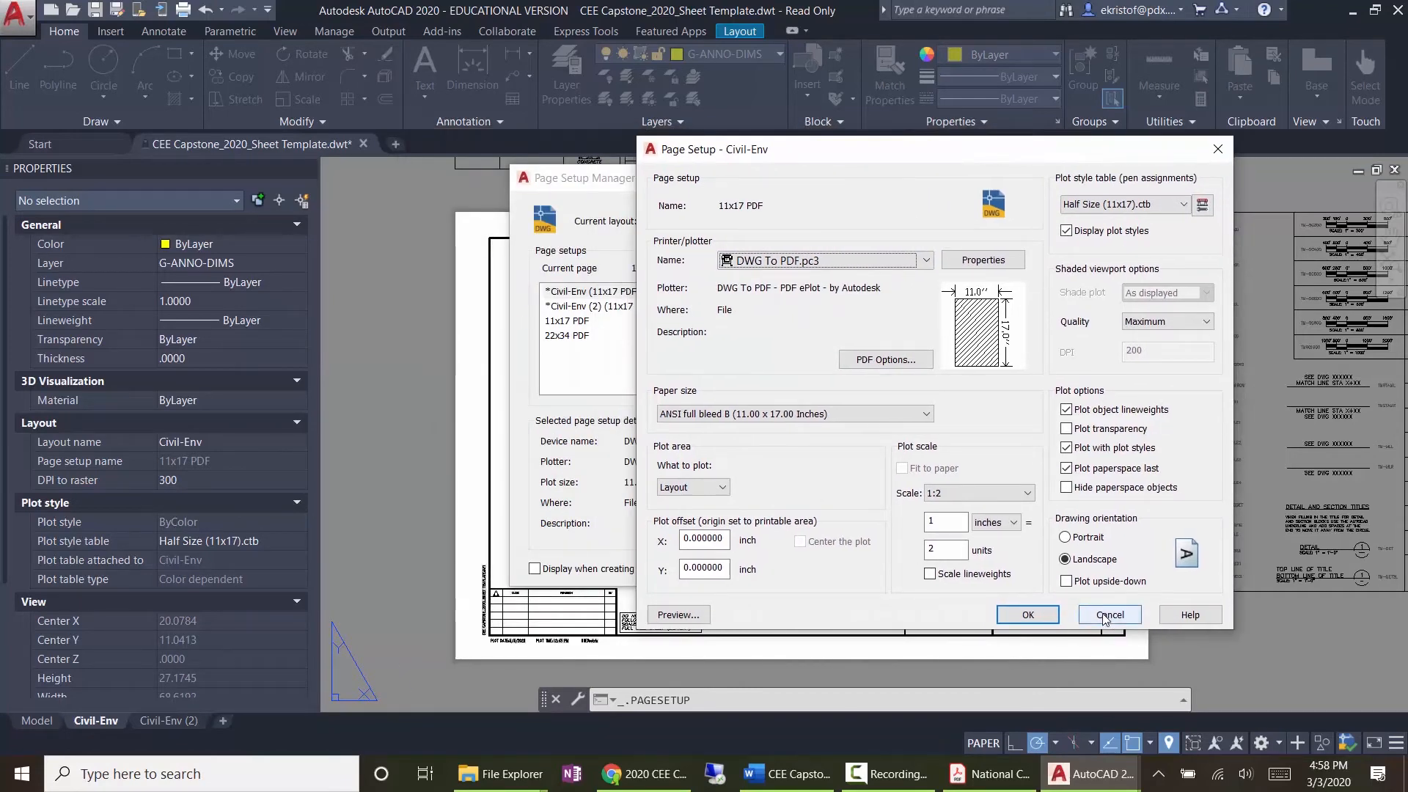
click(1111, 615)
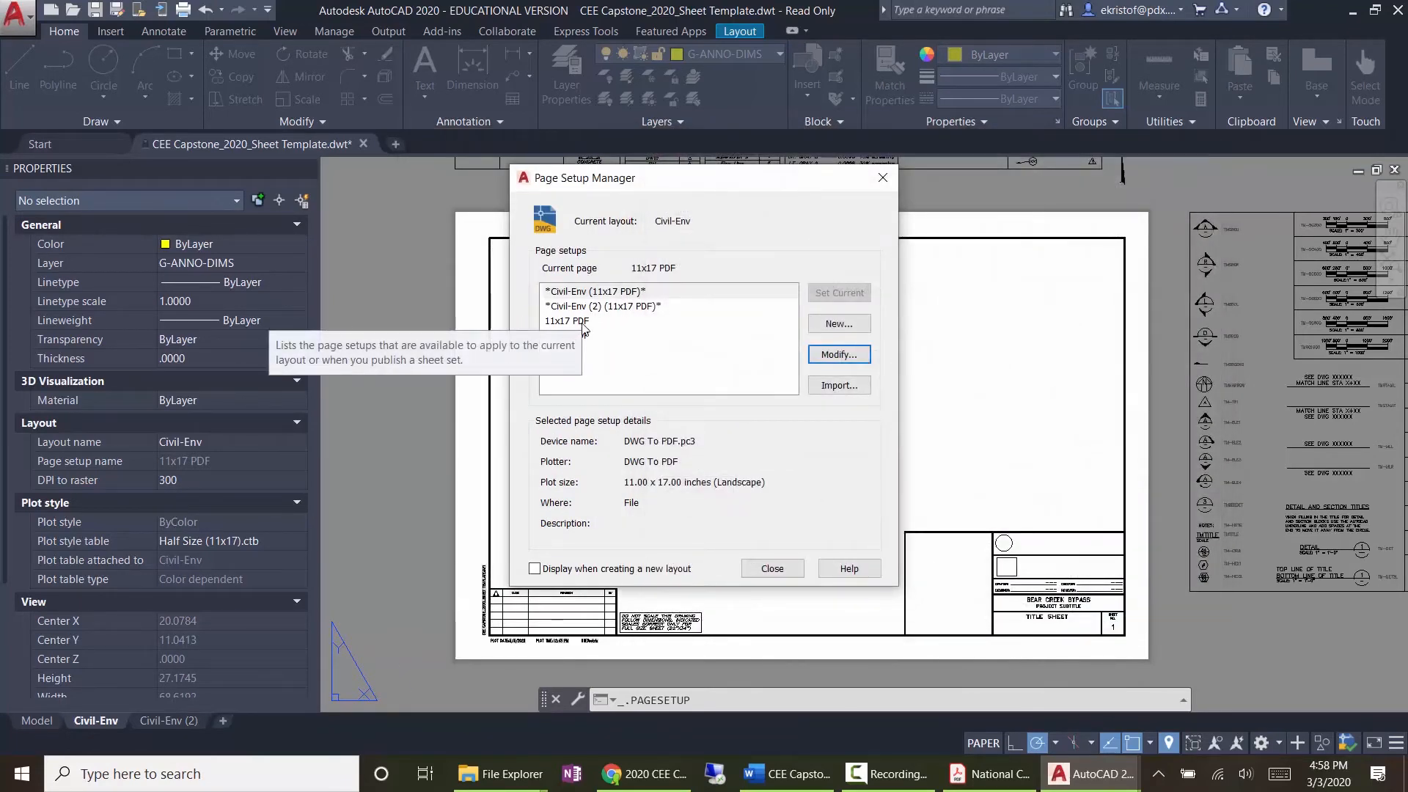
Step: Make 22x34 PDF the current page setup for the Civil-Env layout and close the page setup manager
click(606, 306)
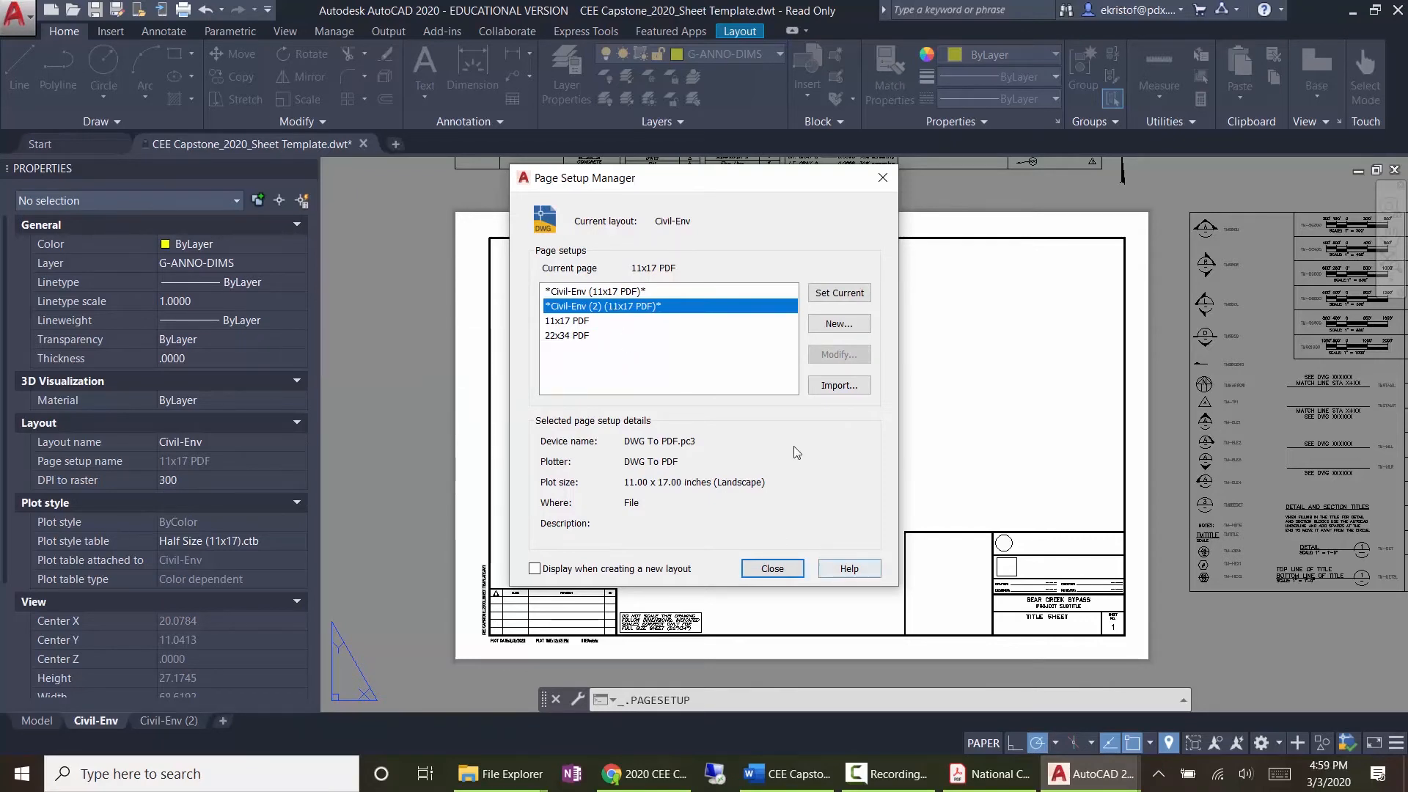
click(590, 321)
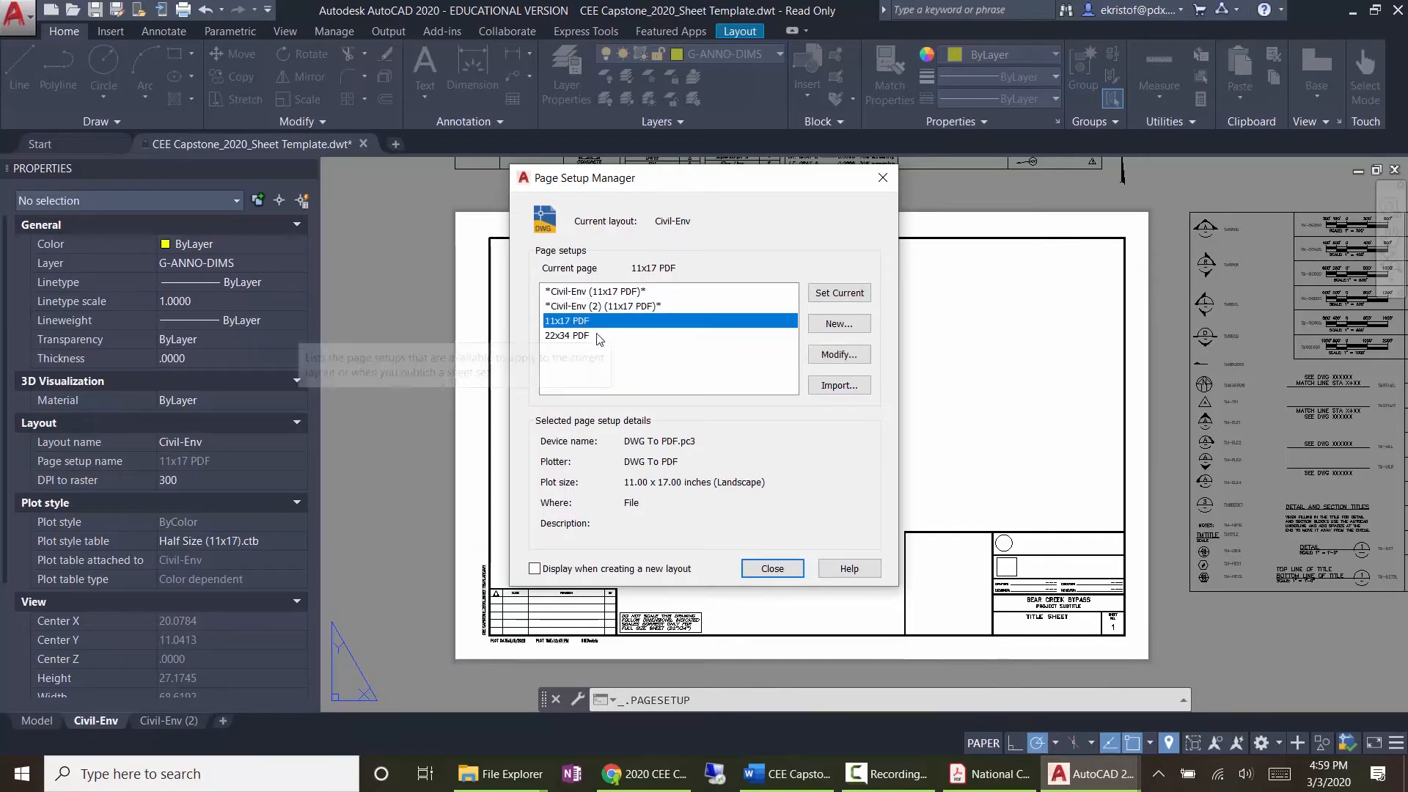
click(587, 336)
click(842, 295)
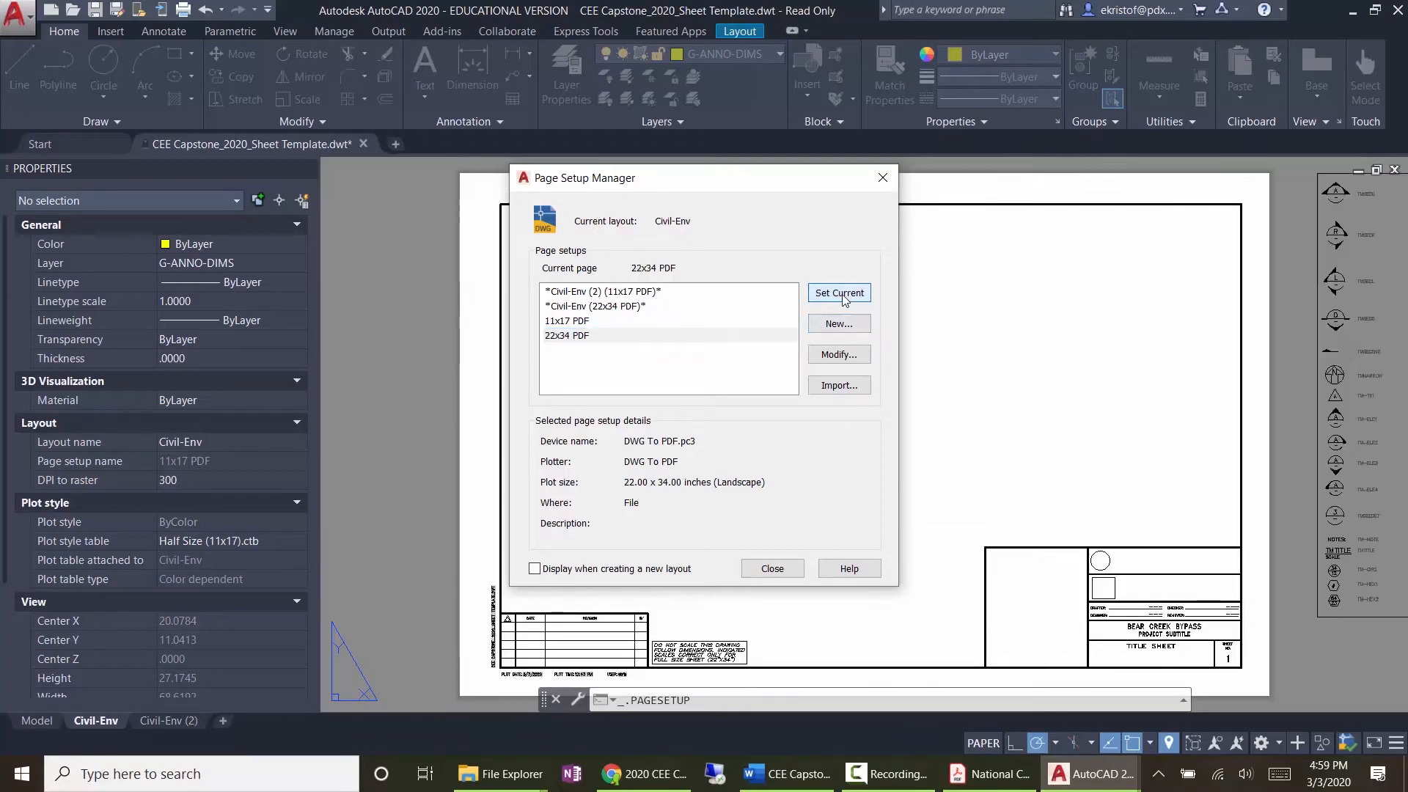
click(618, 308)
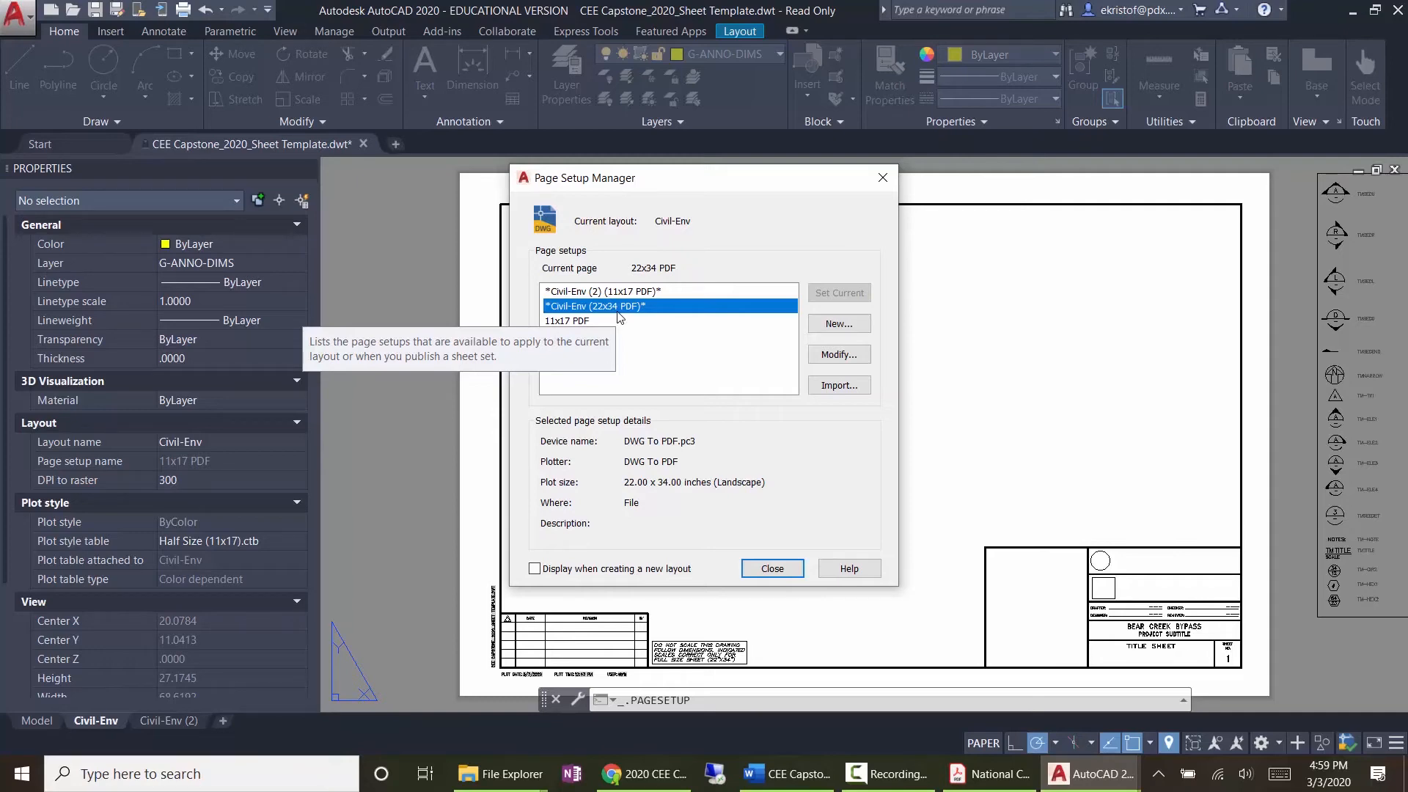
click(772, 569)
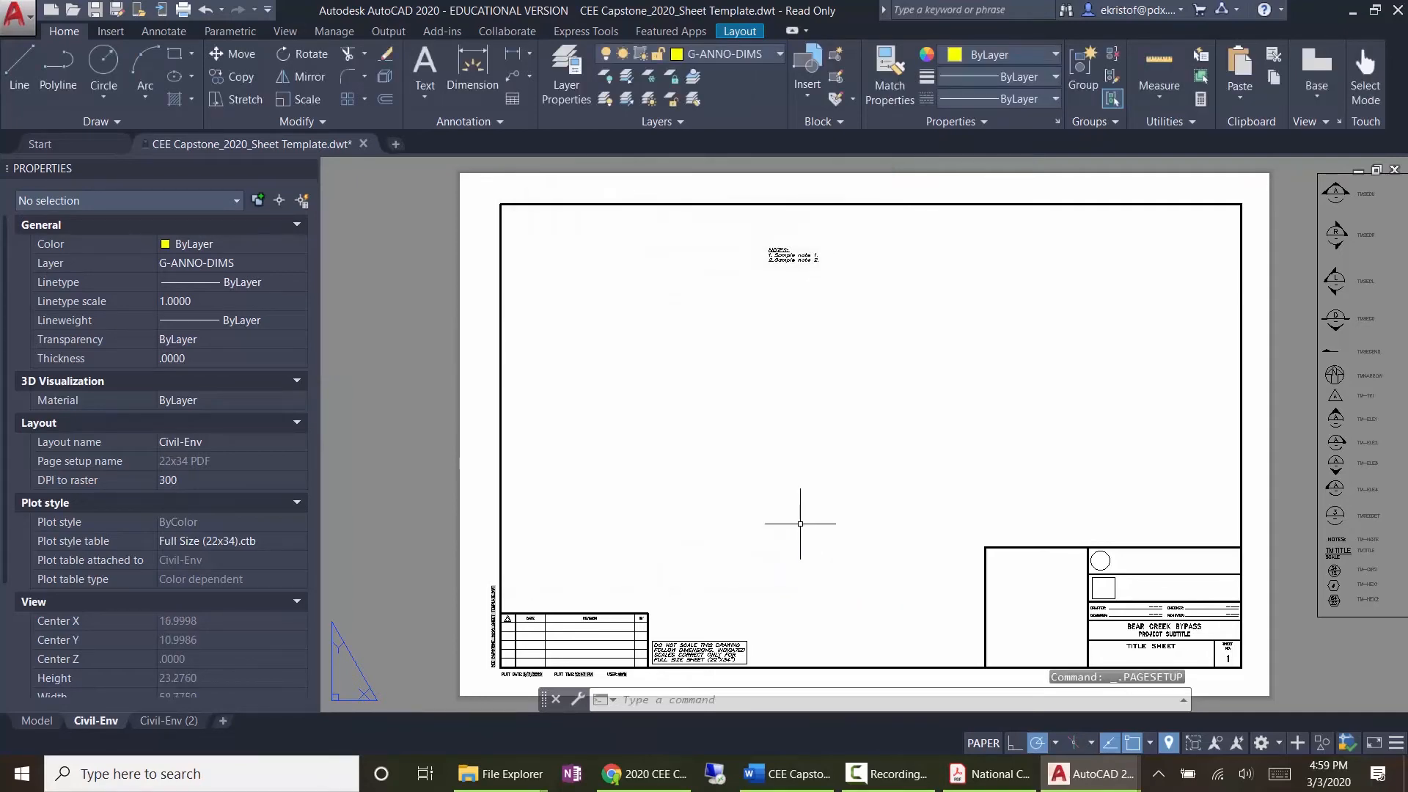
Step: Select both the Civil-Env and Civil-Env (2) layouts for publishing and check the available publish output formats, keeping the plotter named in page setup
click(169, 723)
click(125, 720)
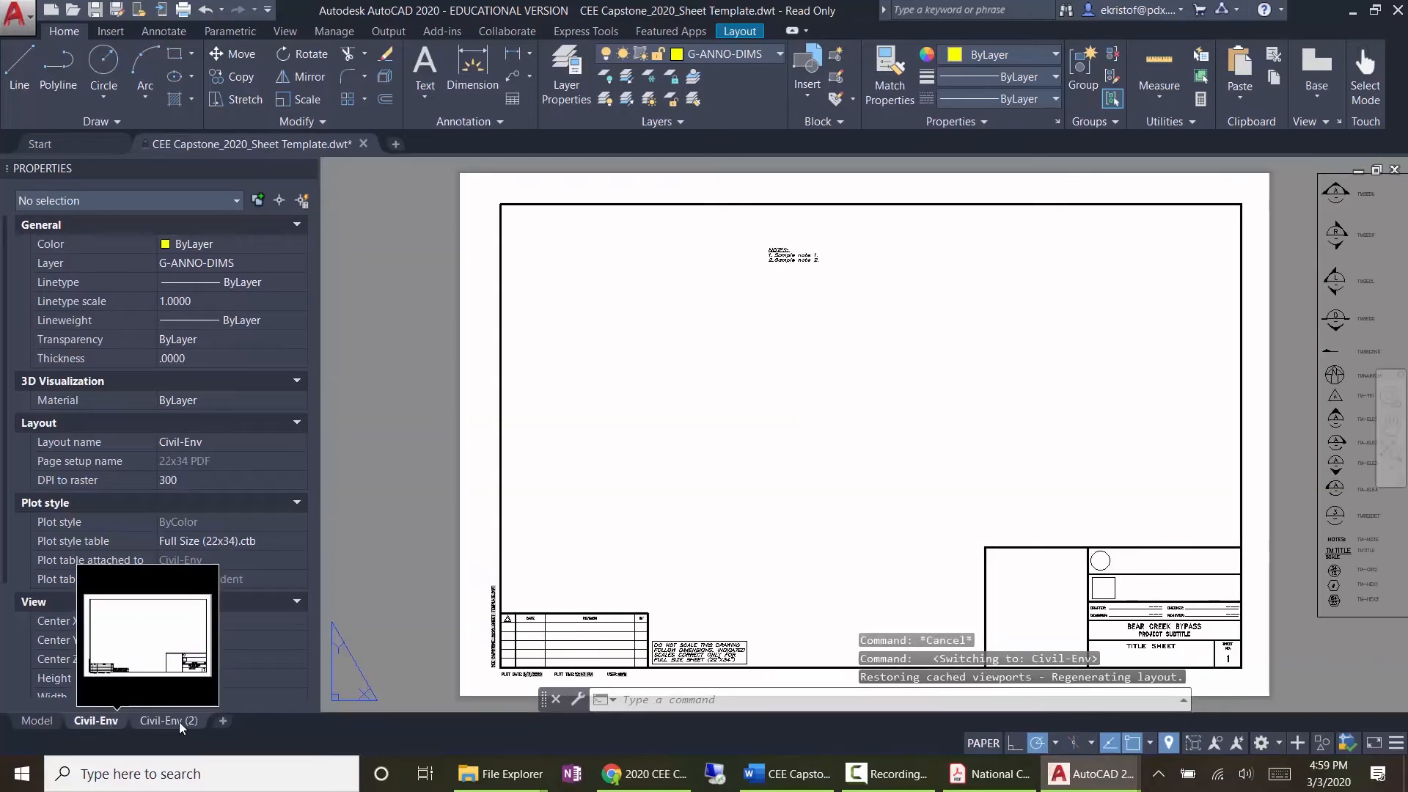
right_click(179, 721)
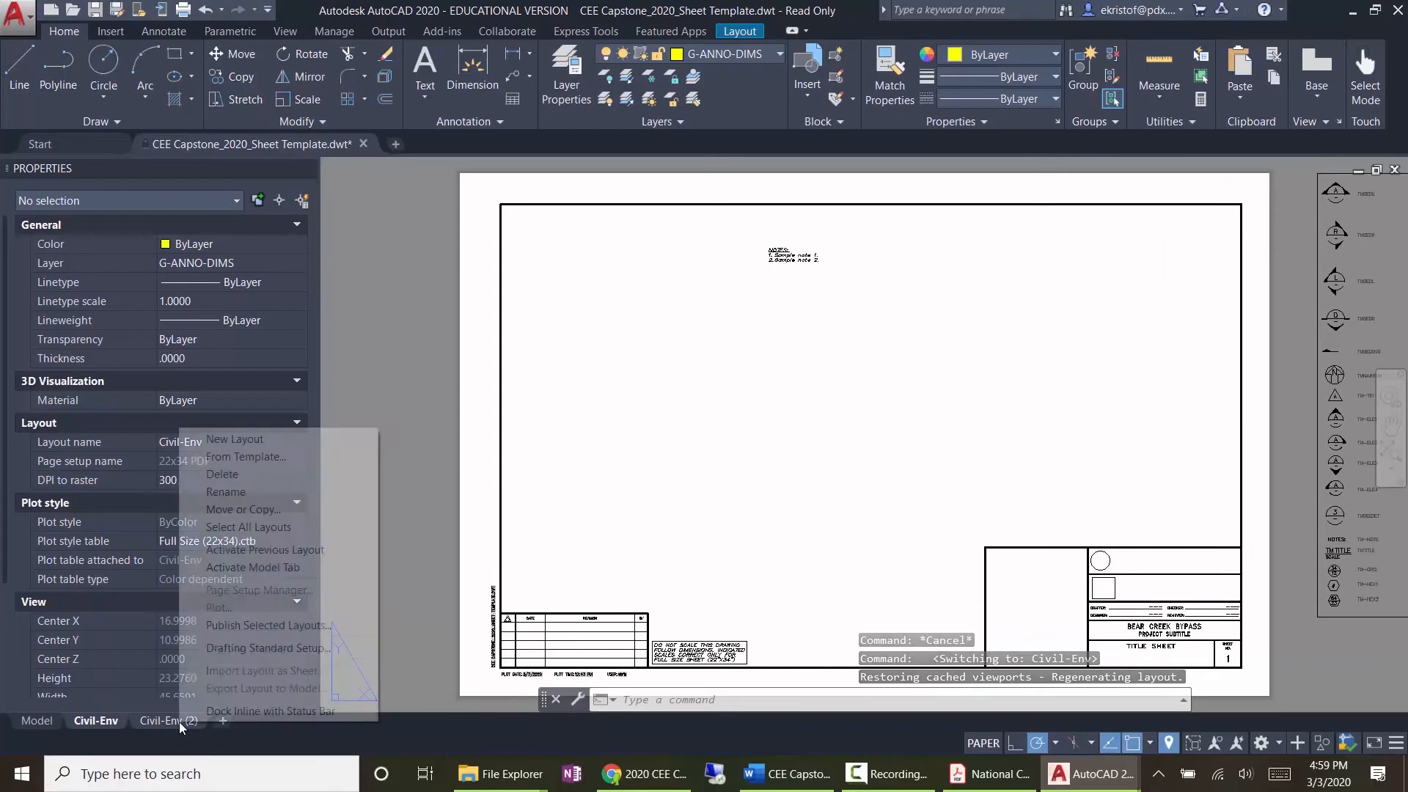
click(221, 630)
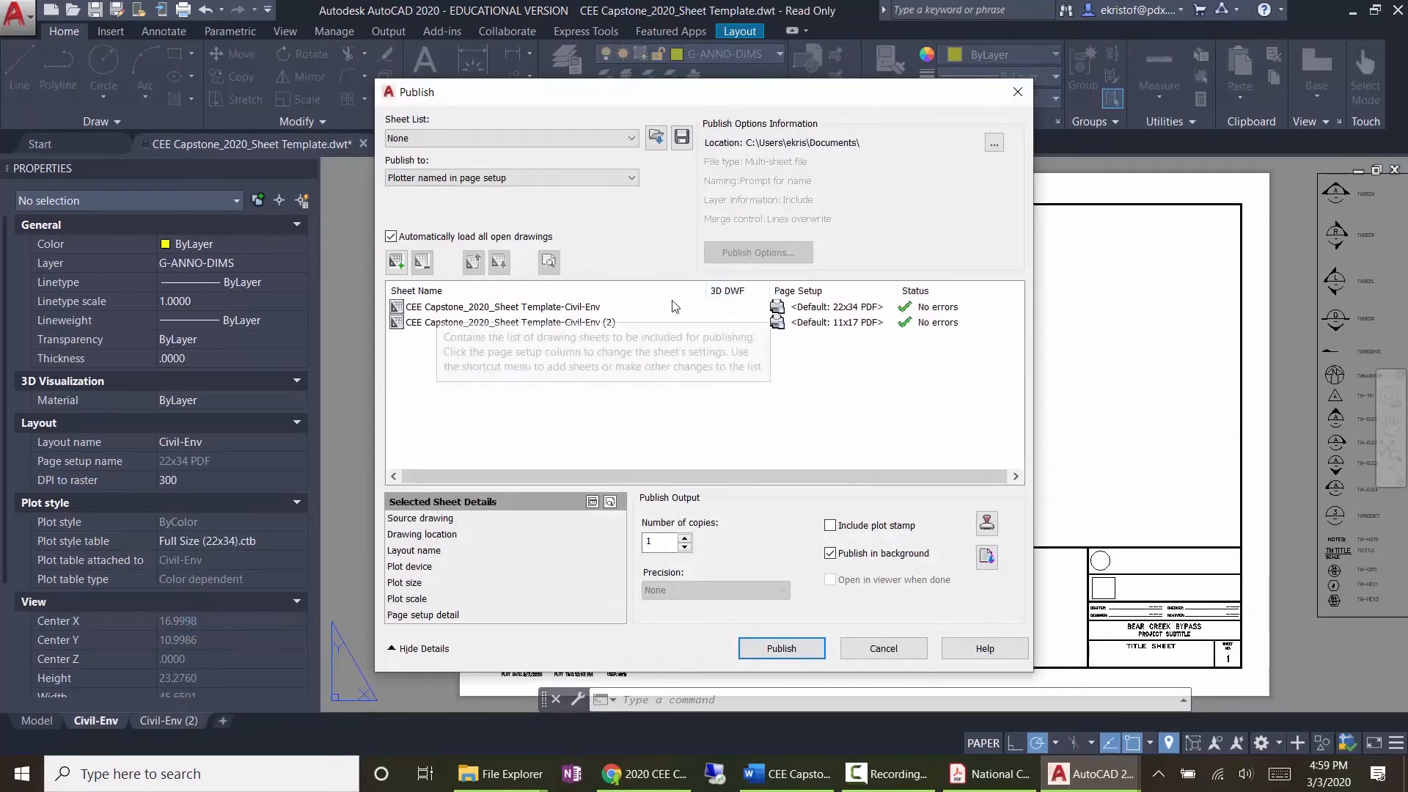
click(477, 177)
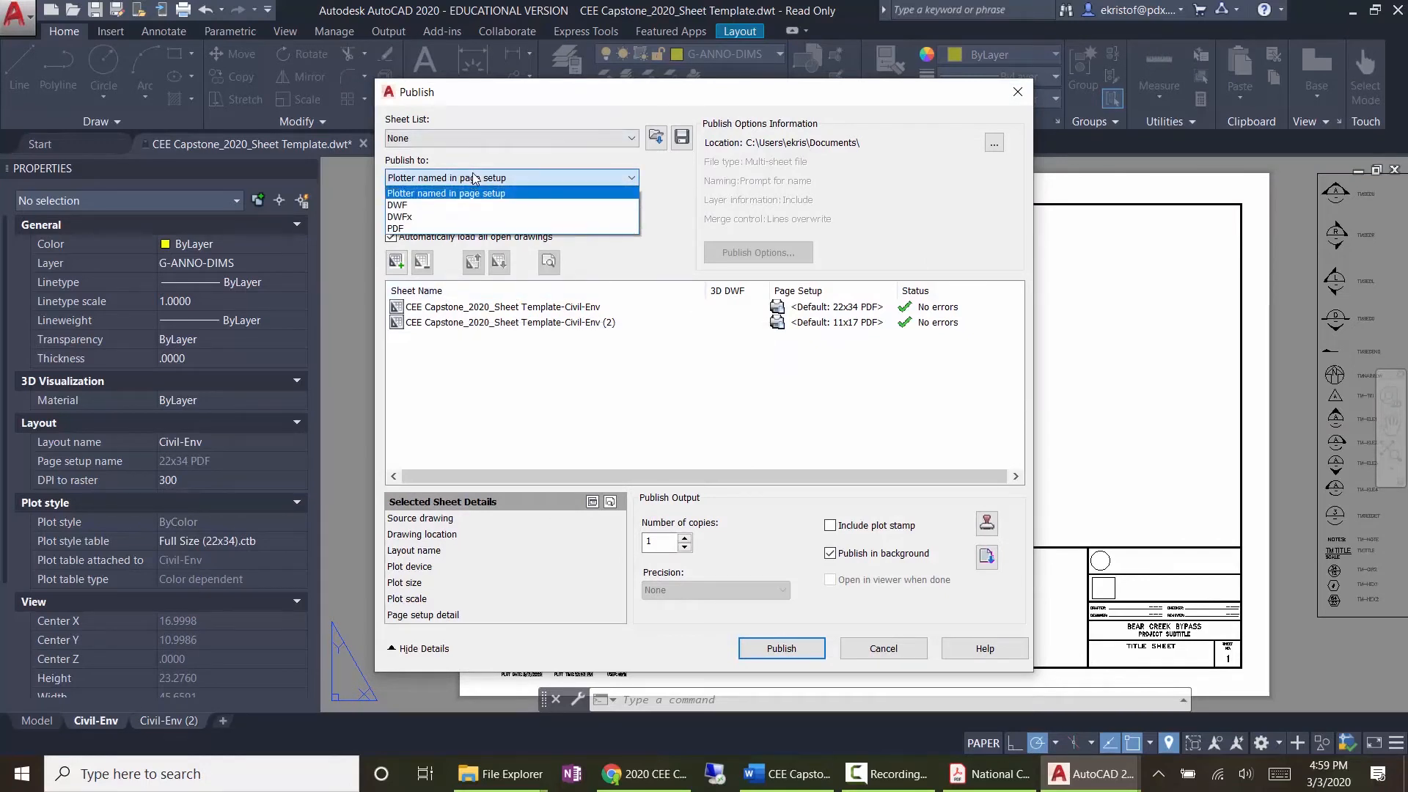
click(476, 180)
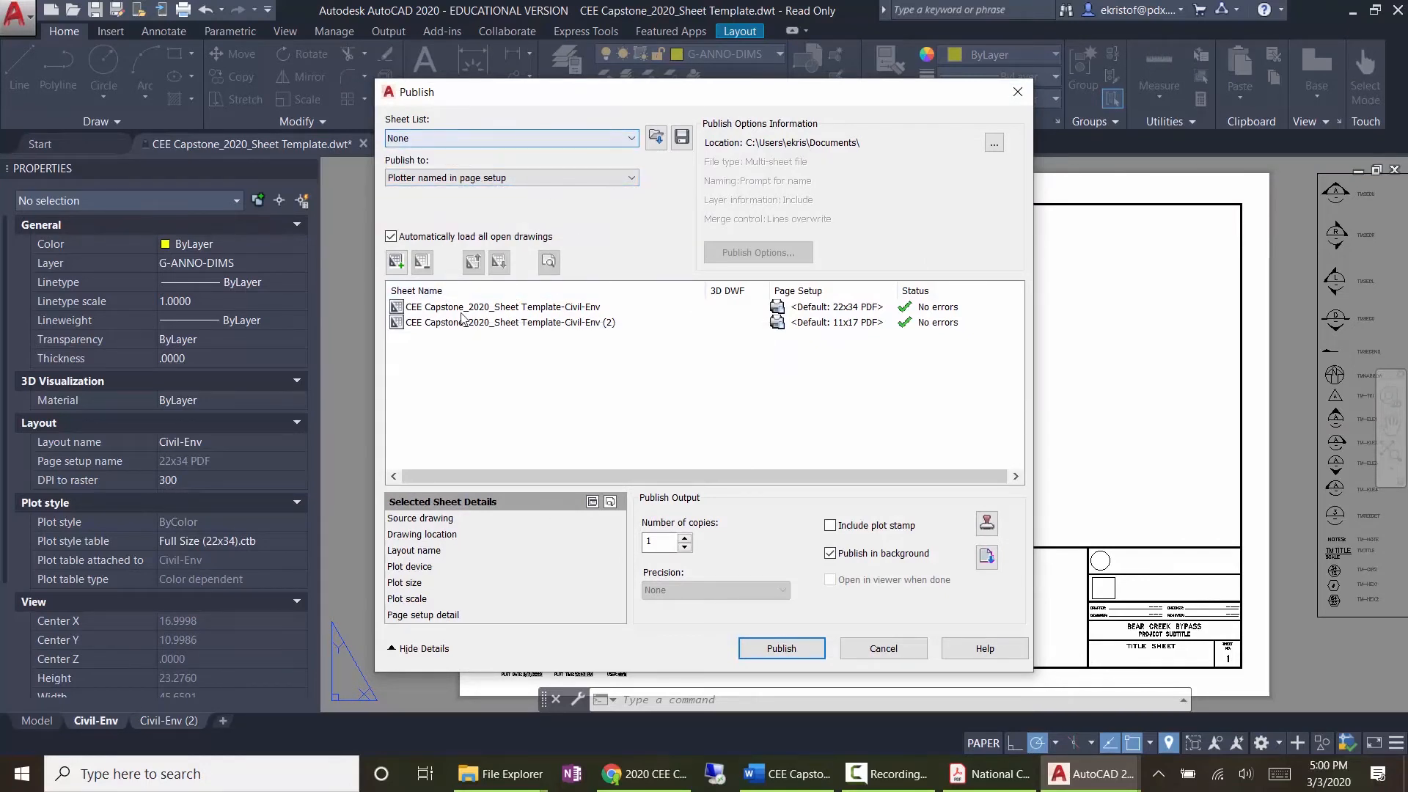
Step: Try the 22x34 PDF page setup for both sheets in the publish list, then cancel publishing without saving the list
click(871, 308)
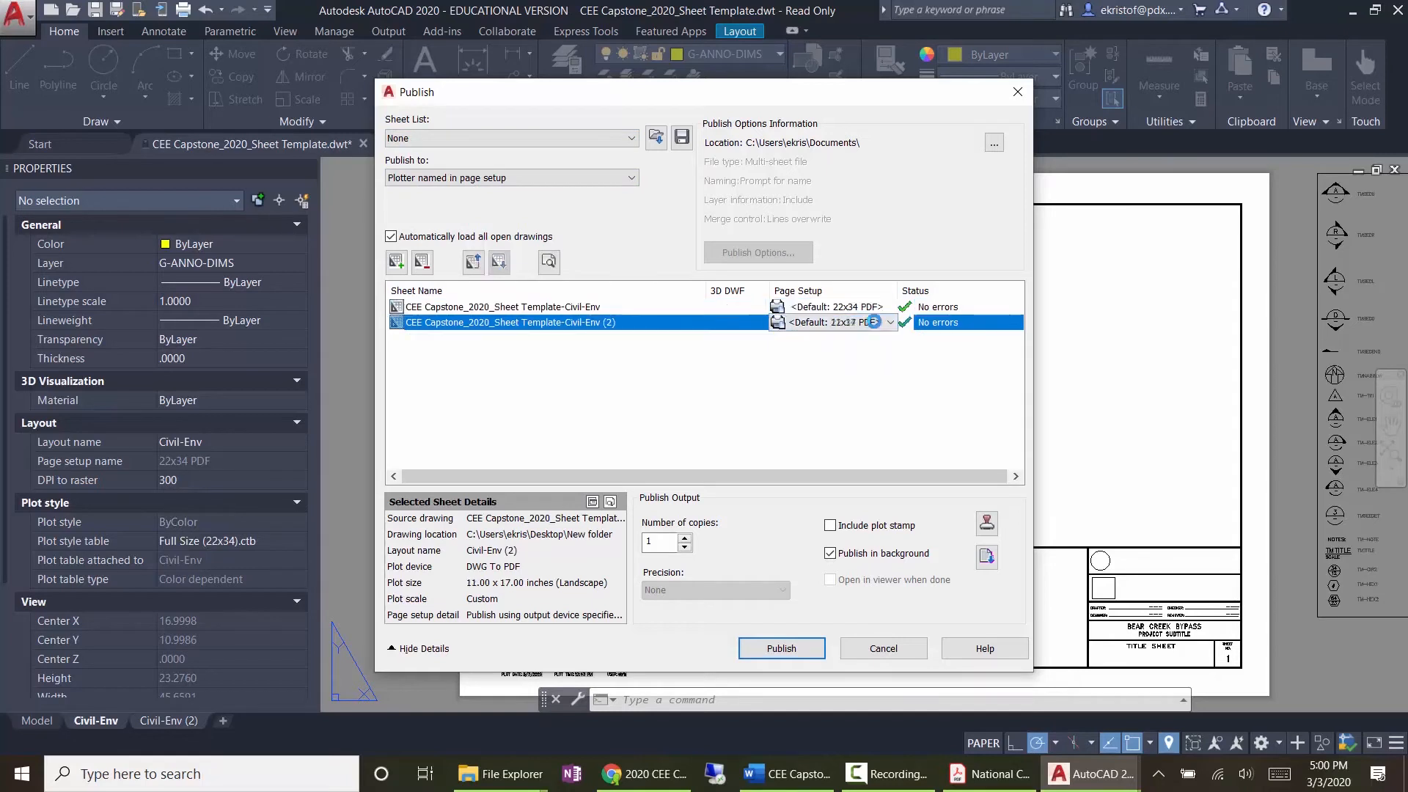
click(880, 322)
click(888, 324)
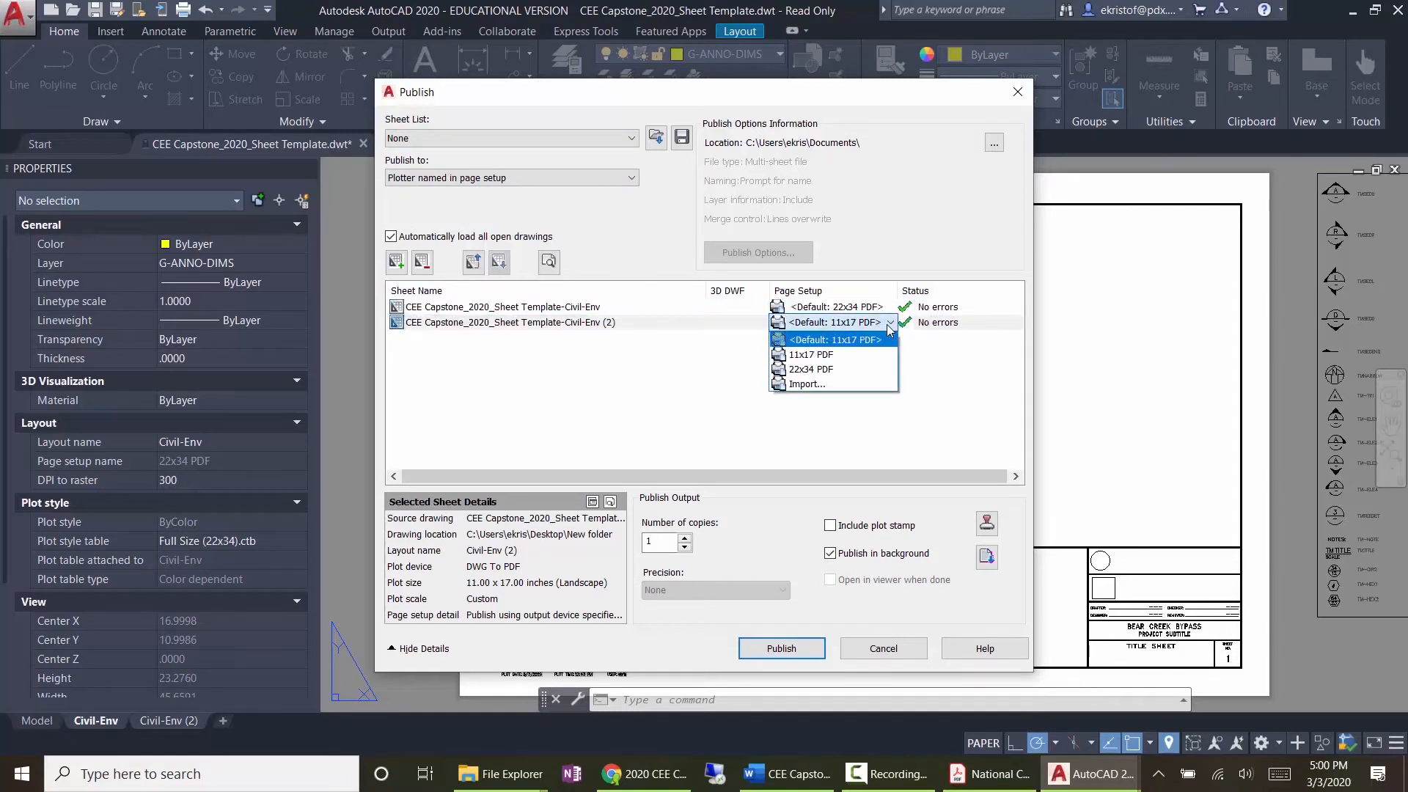
click(863, 368)
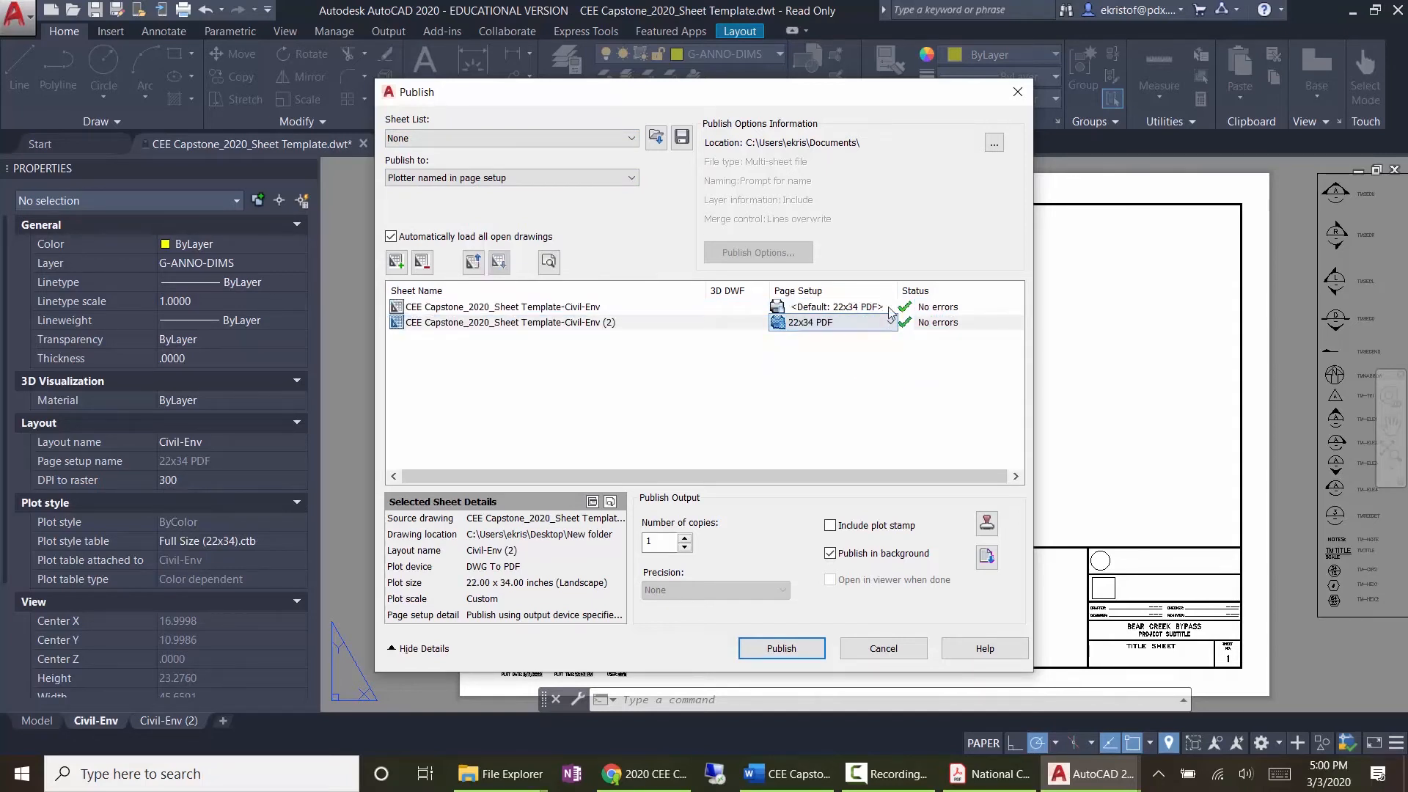
click(887, 307)
click(888, 306)
click(843, 355)
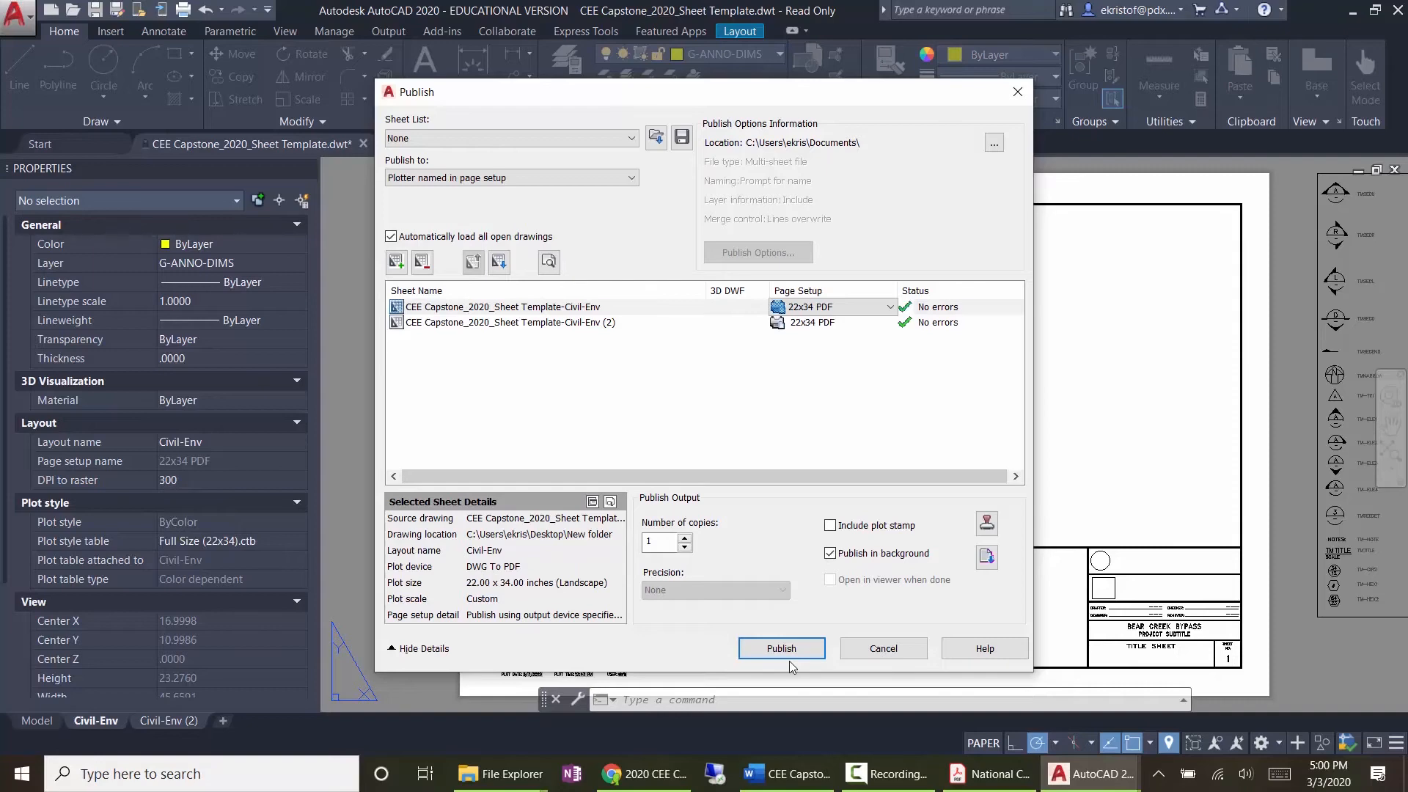
click(880, 649)
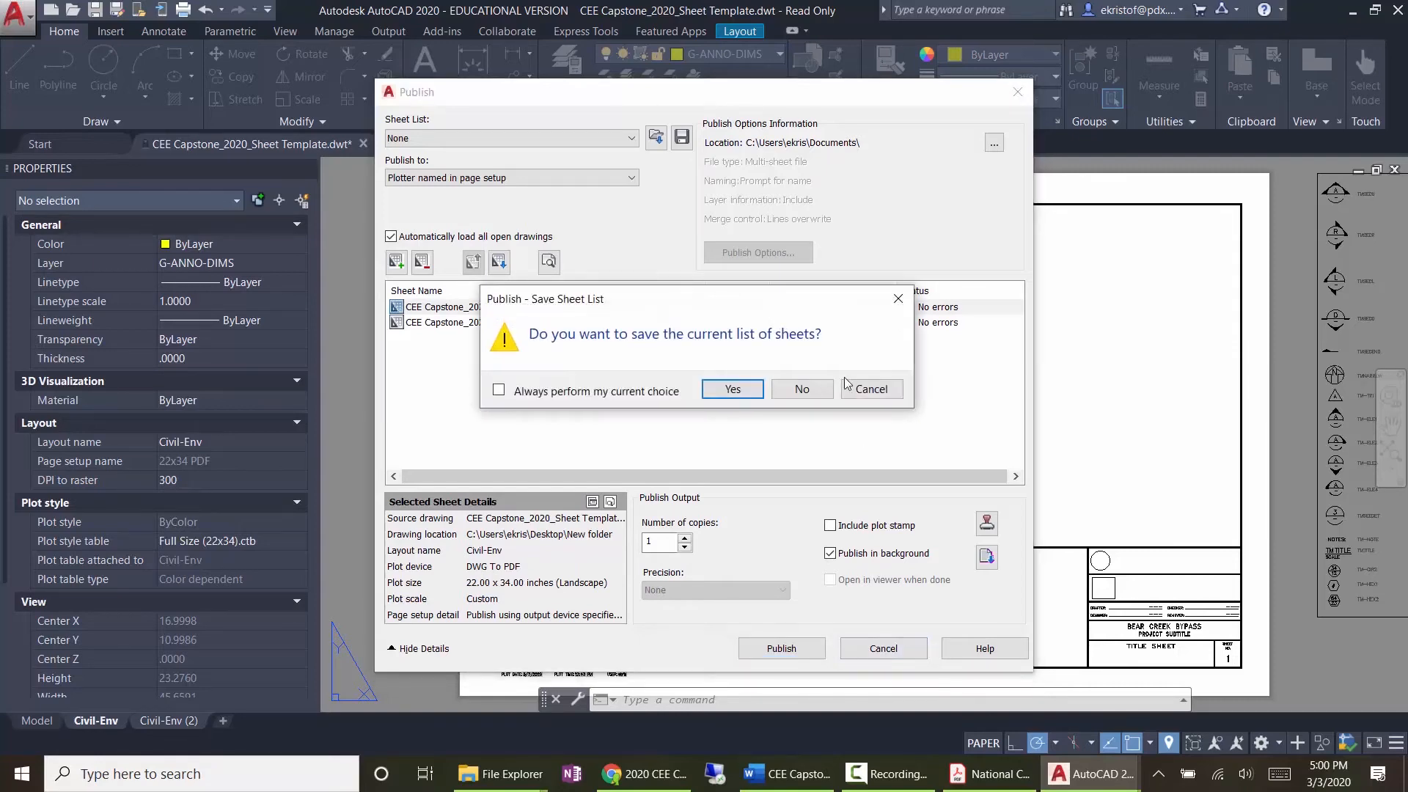
click(801, 387)
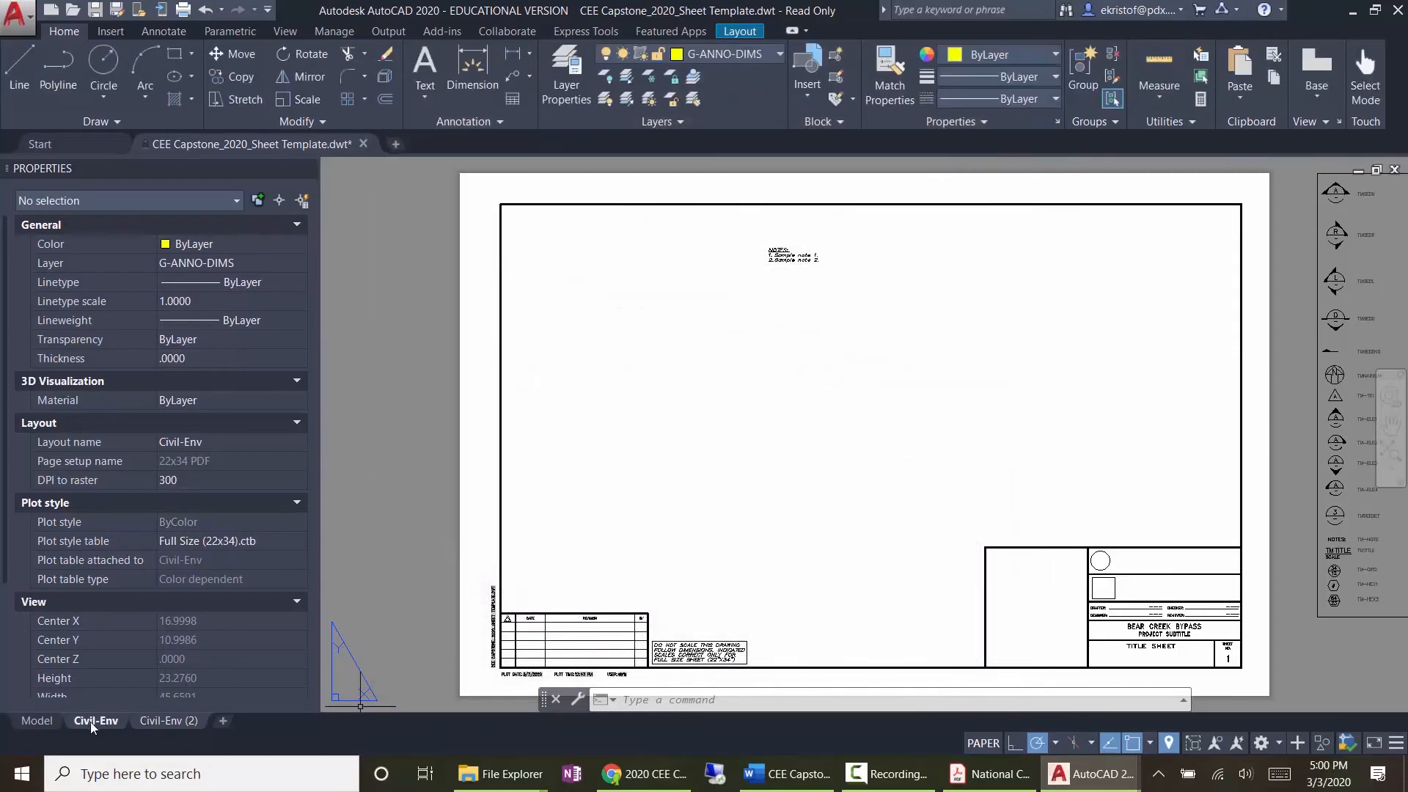
Step: View the whole Civil-Env (2) sheet with its title block and symbol tables, and check the template's model space
click(143, 725)
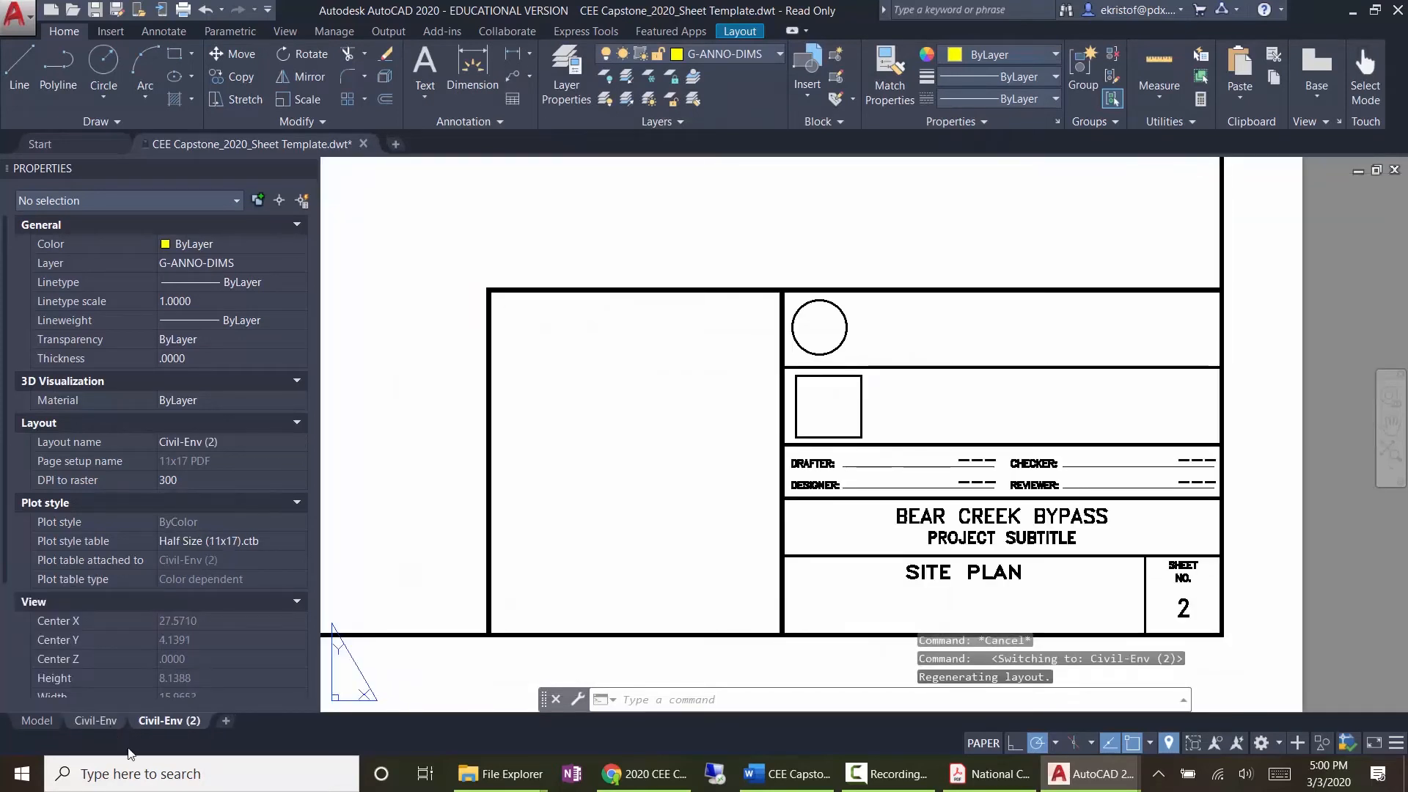
mouse_move(123, 727)
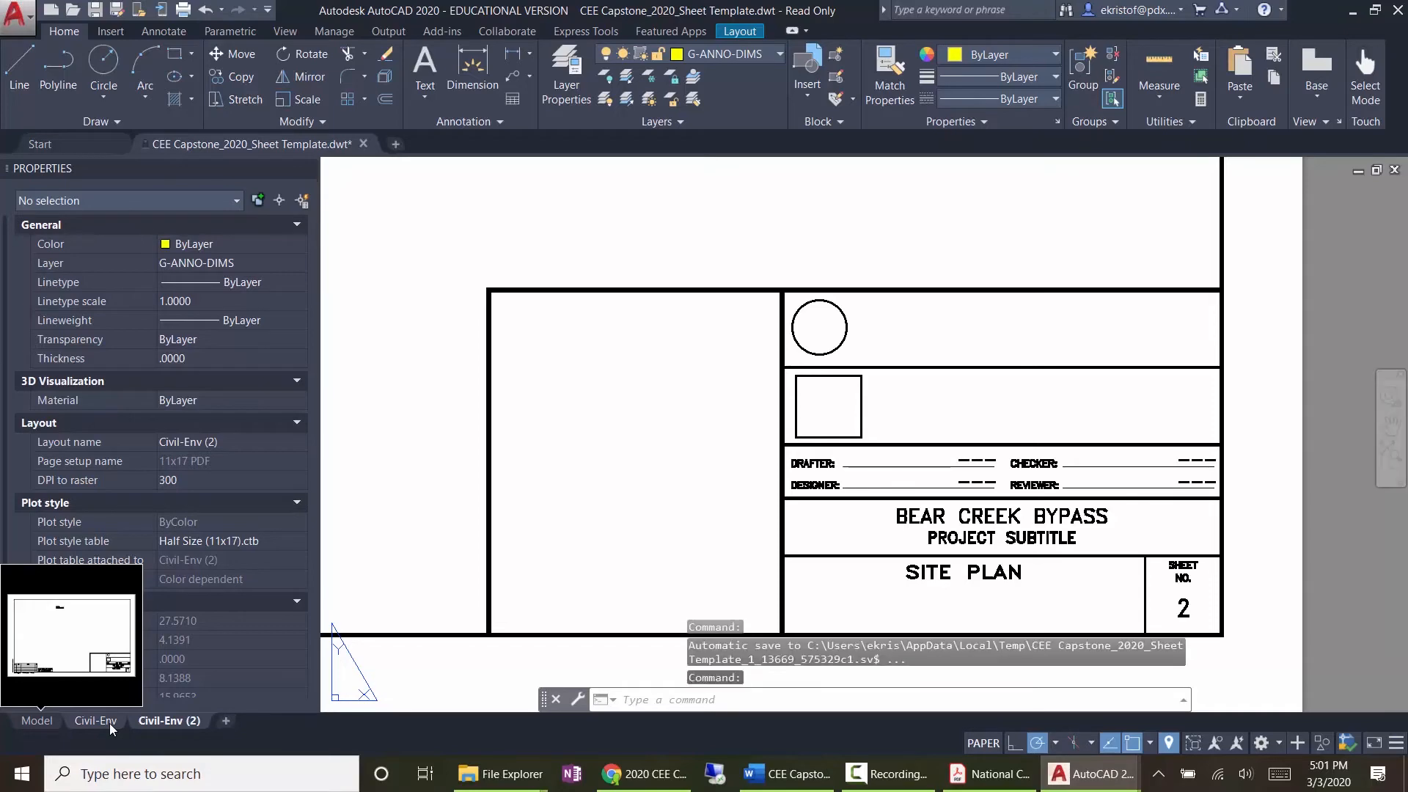
scroll(670, 283, down, 4)
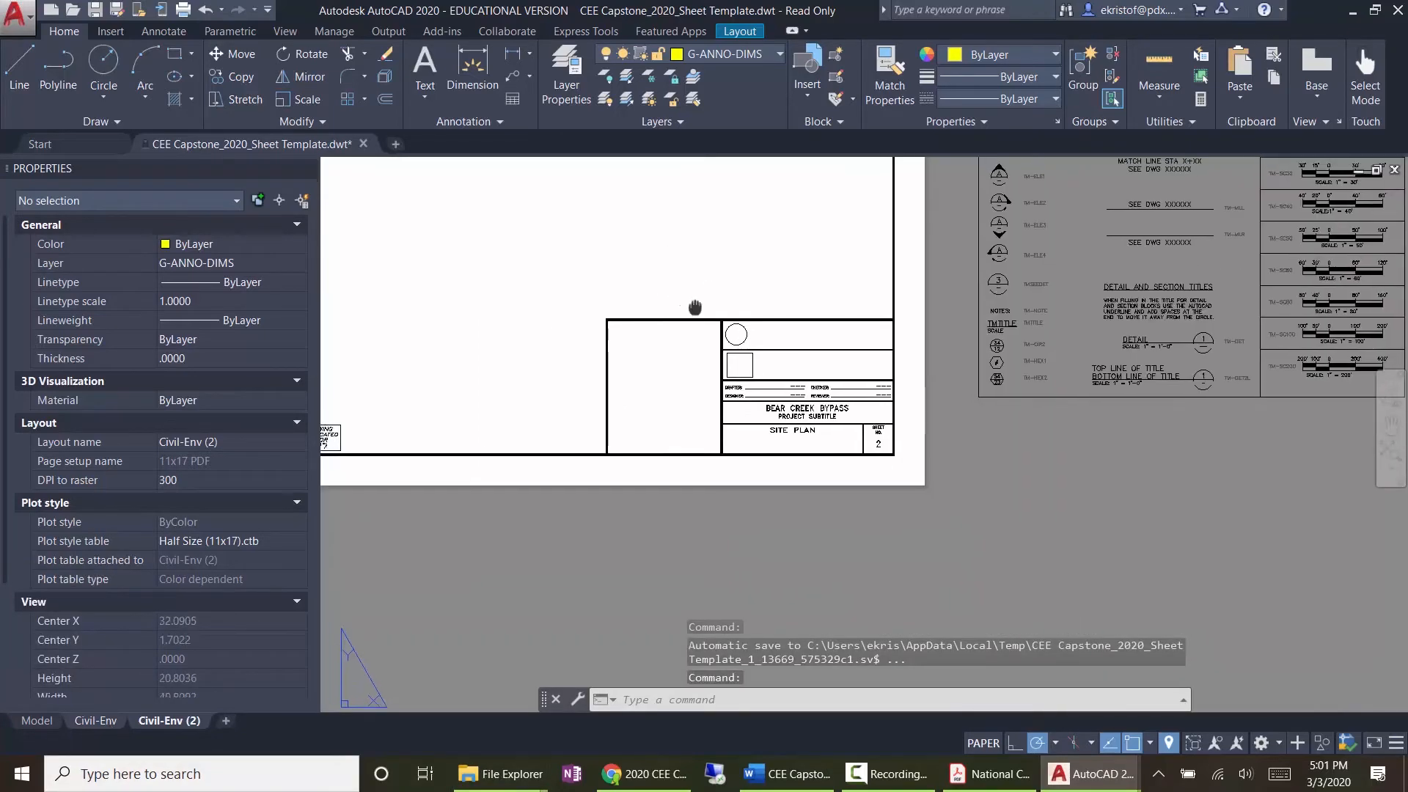
scroll(874, 416, down, 2)
middle_drag(849, 372, 905, 394)
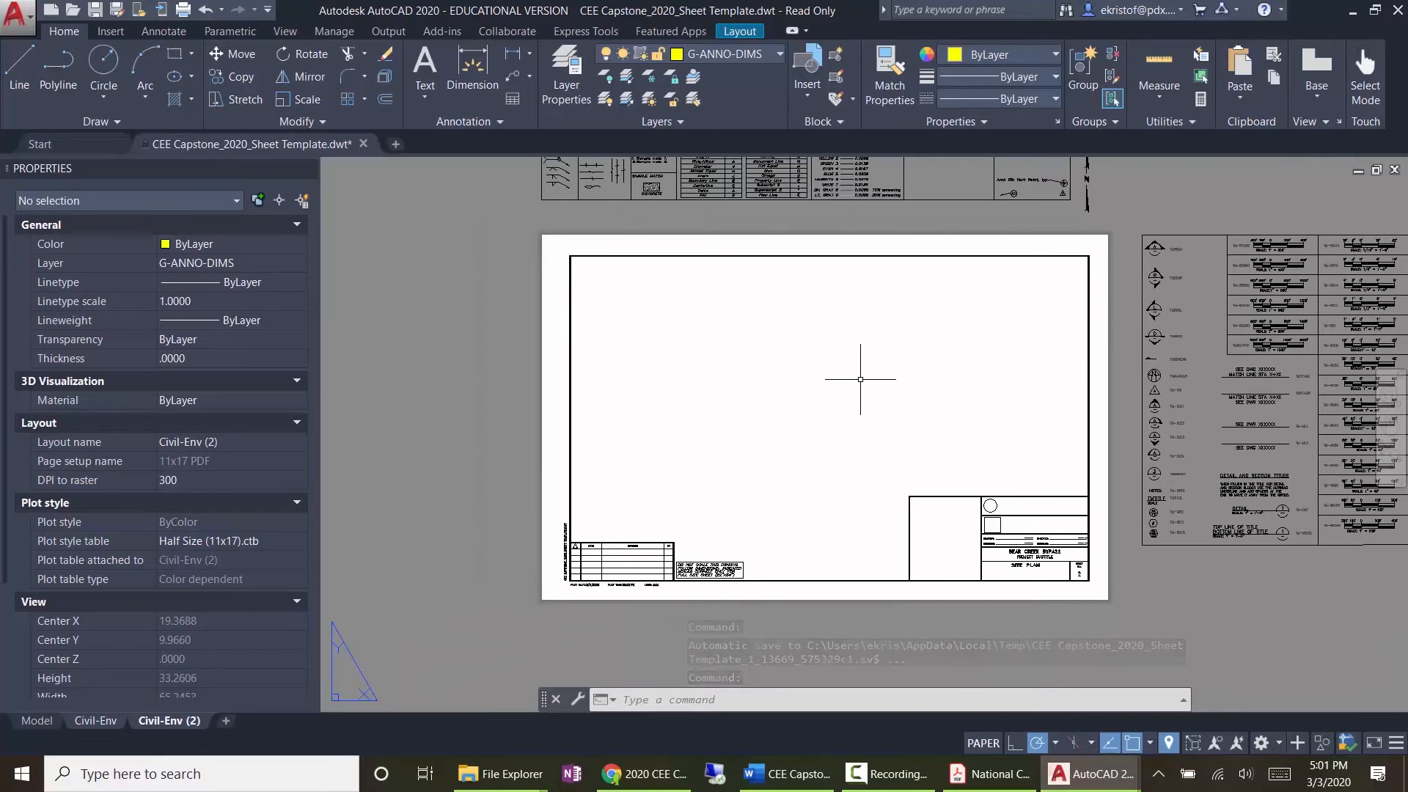
key(Escape)
click(35, 722)
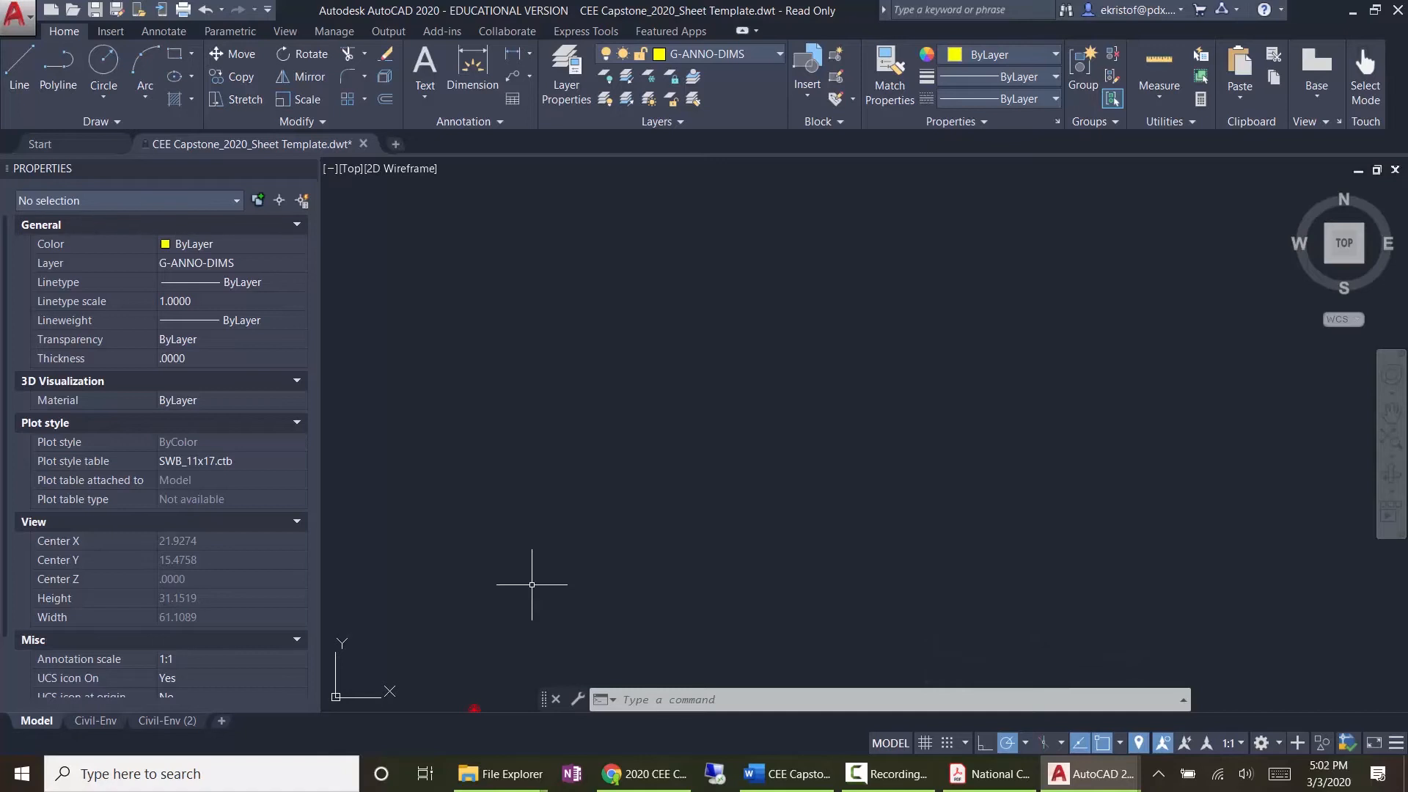
mouse_move(104, 725)
Step: Create two new blank drawings from the acad.dwt template
click(50, 10)
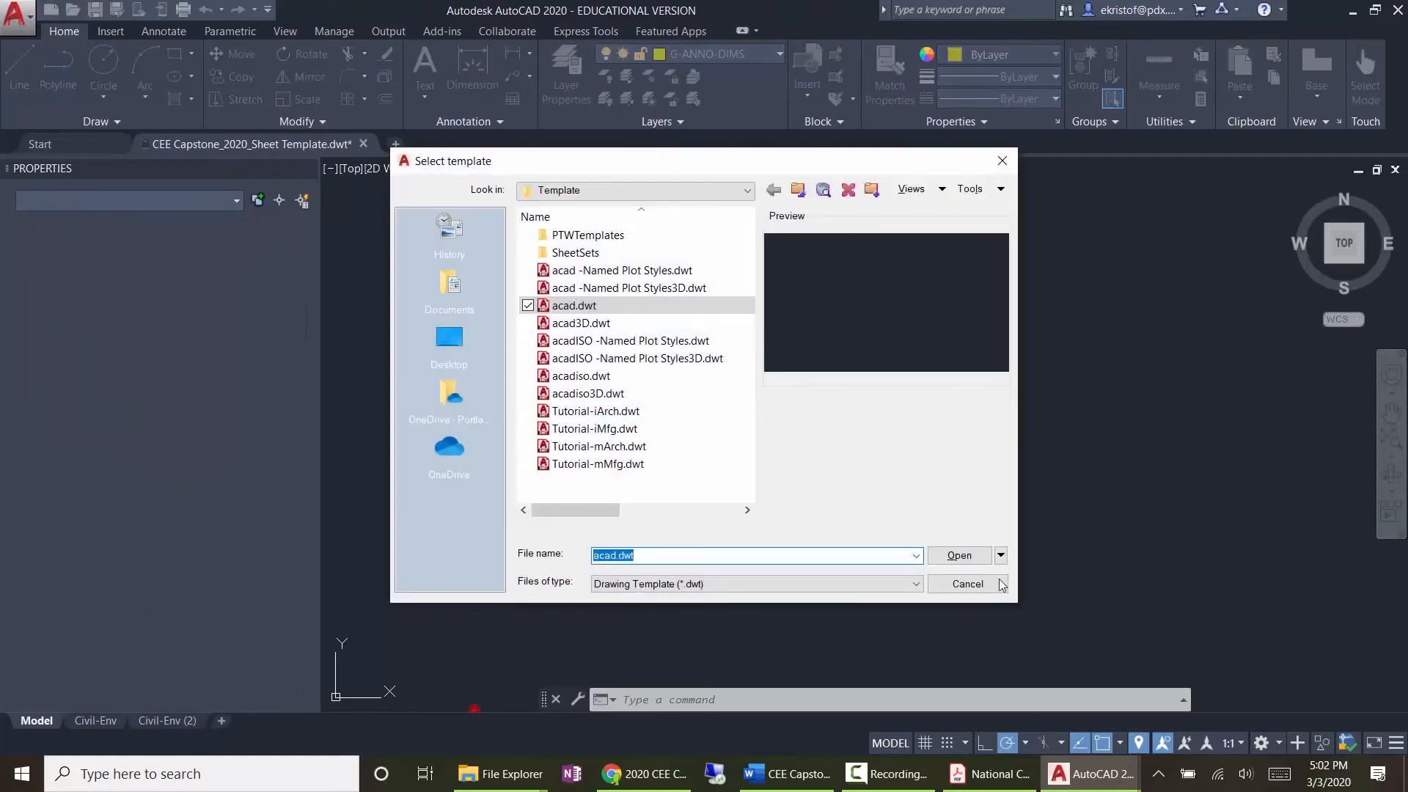
click(959, 555)
click(50, 9)
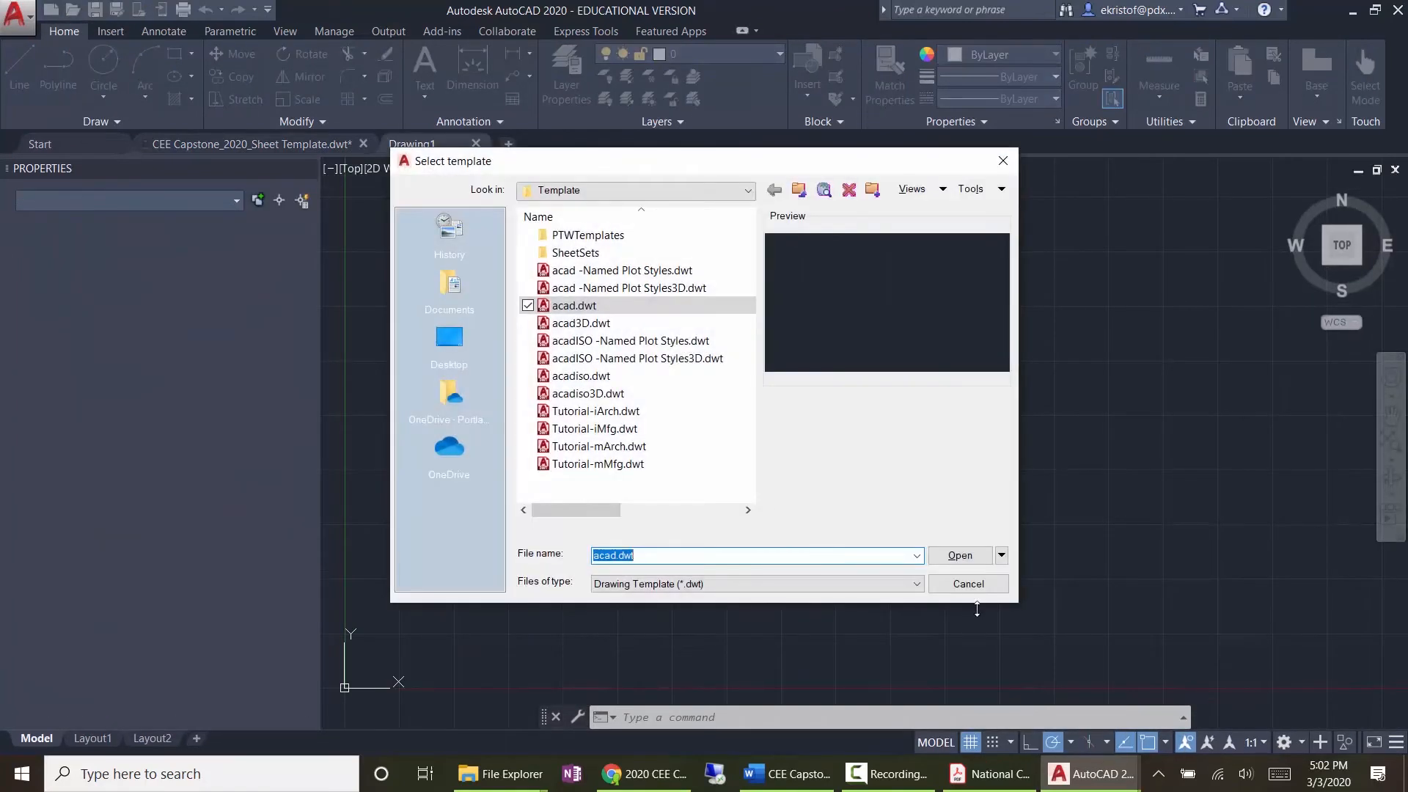
click(958, 547)
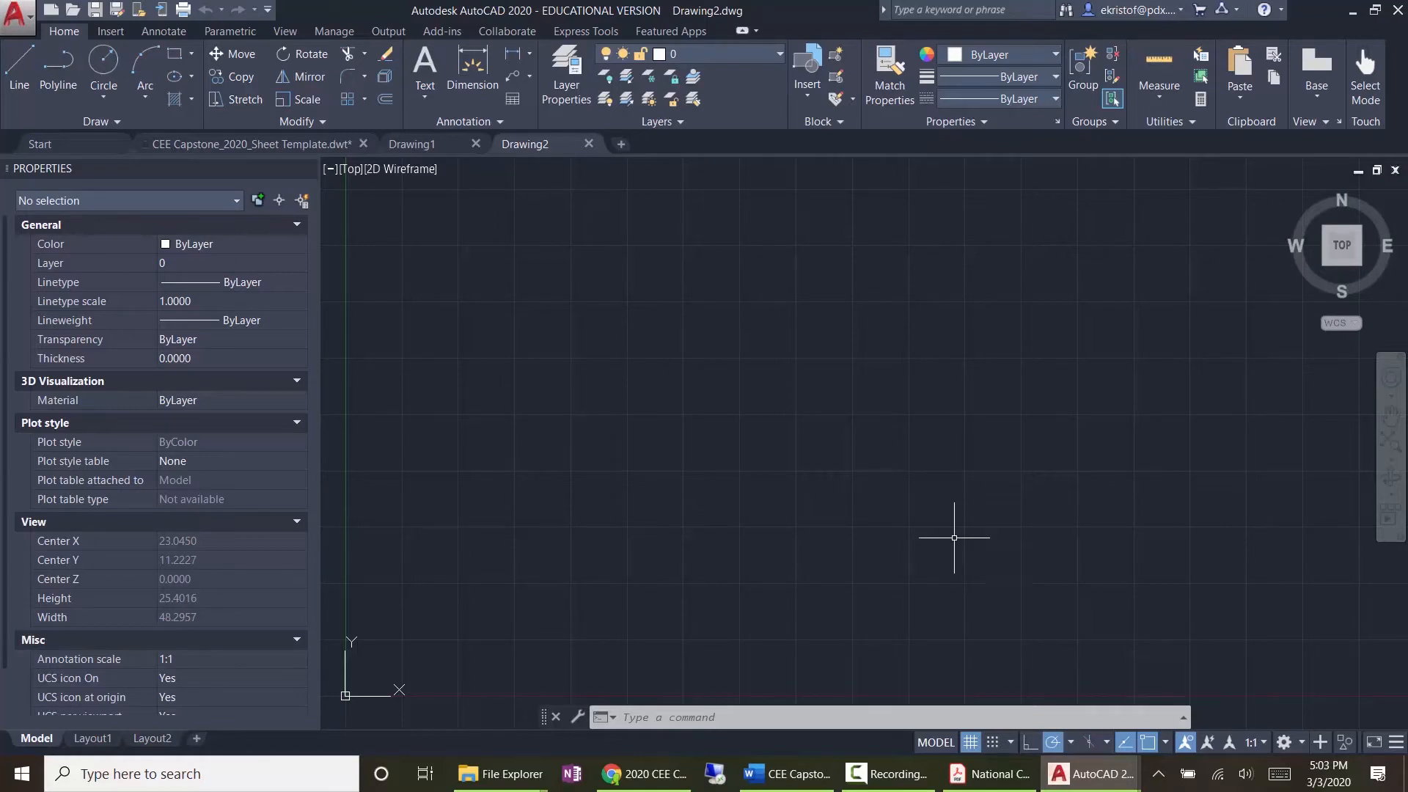
Step: Draw a closed rectangular polyline in Drawing2's model space, with a diagonal of about 15.75 units
text(pl)
key(Return)
click(426, 422)
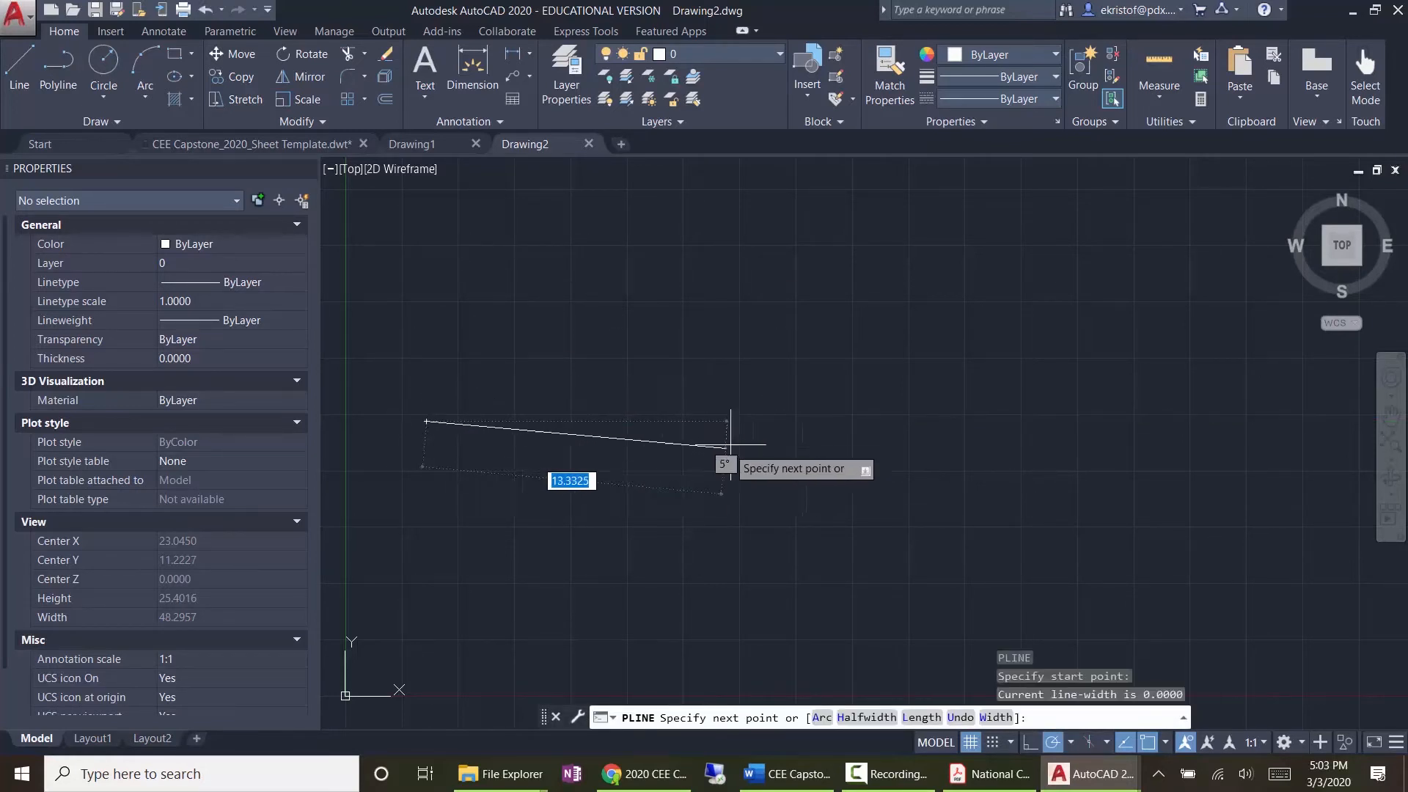
click(739, 422)
click(739, 586)
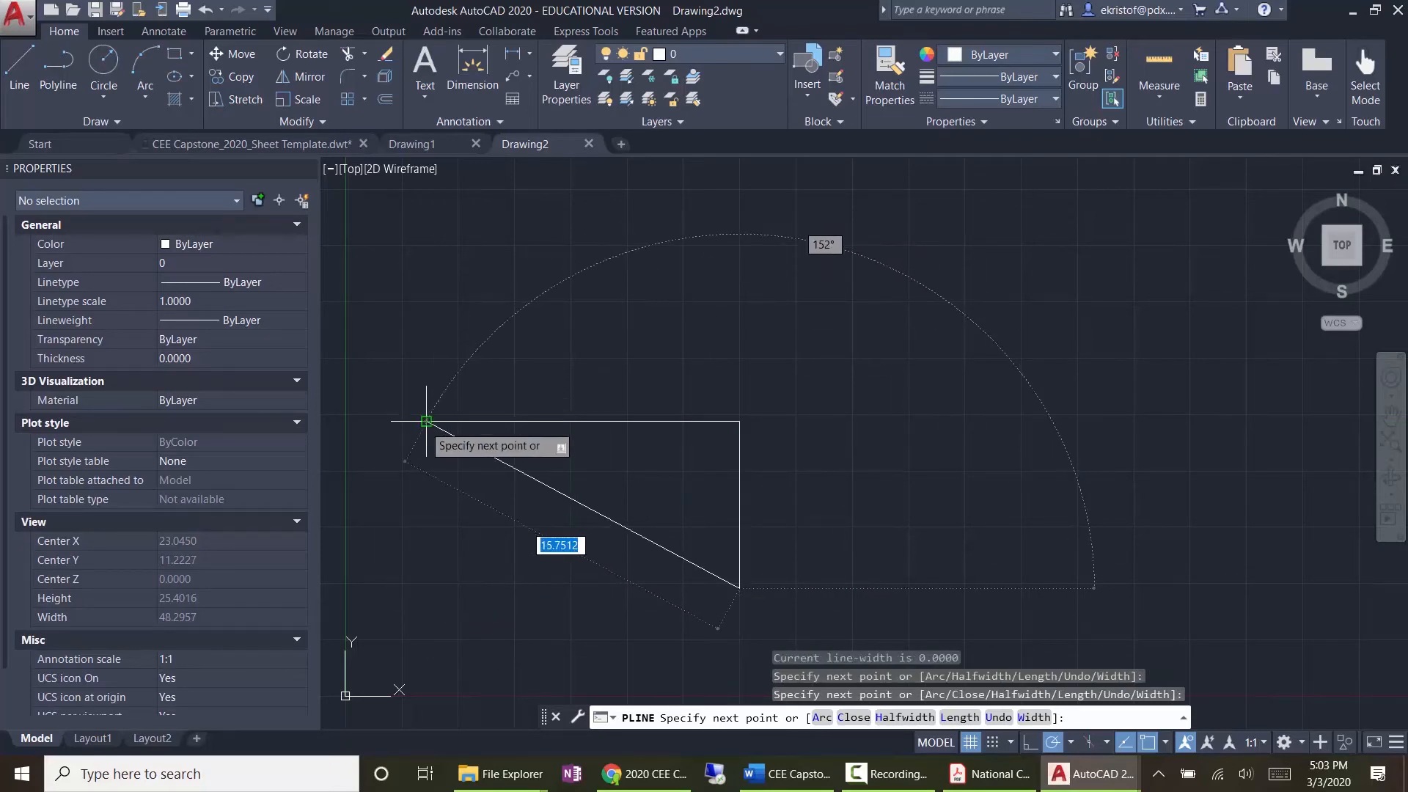
click(426, 586)
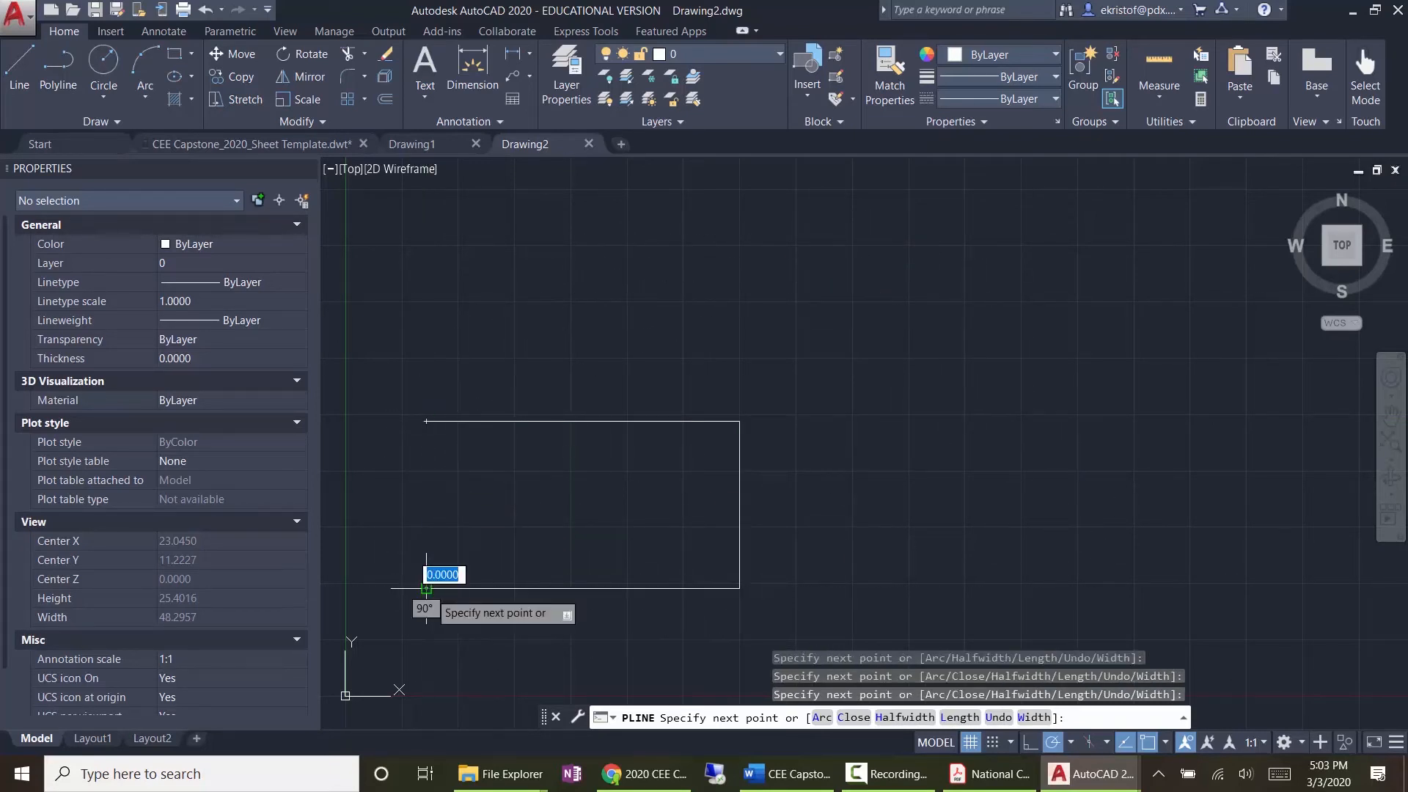
text(c)
key(Return)
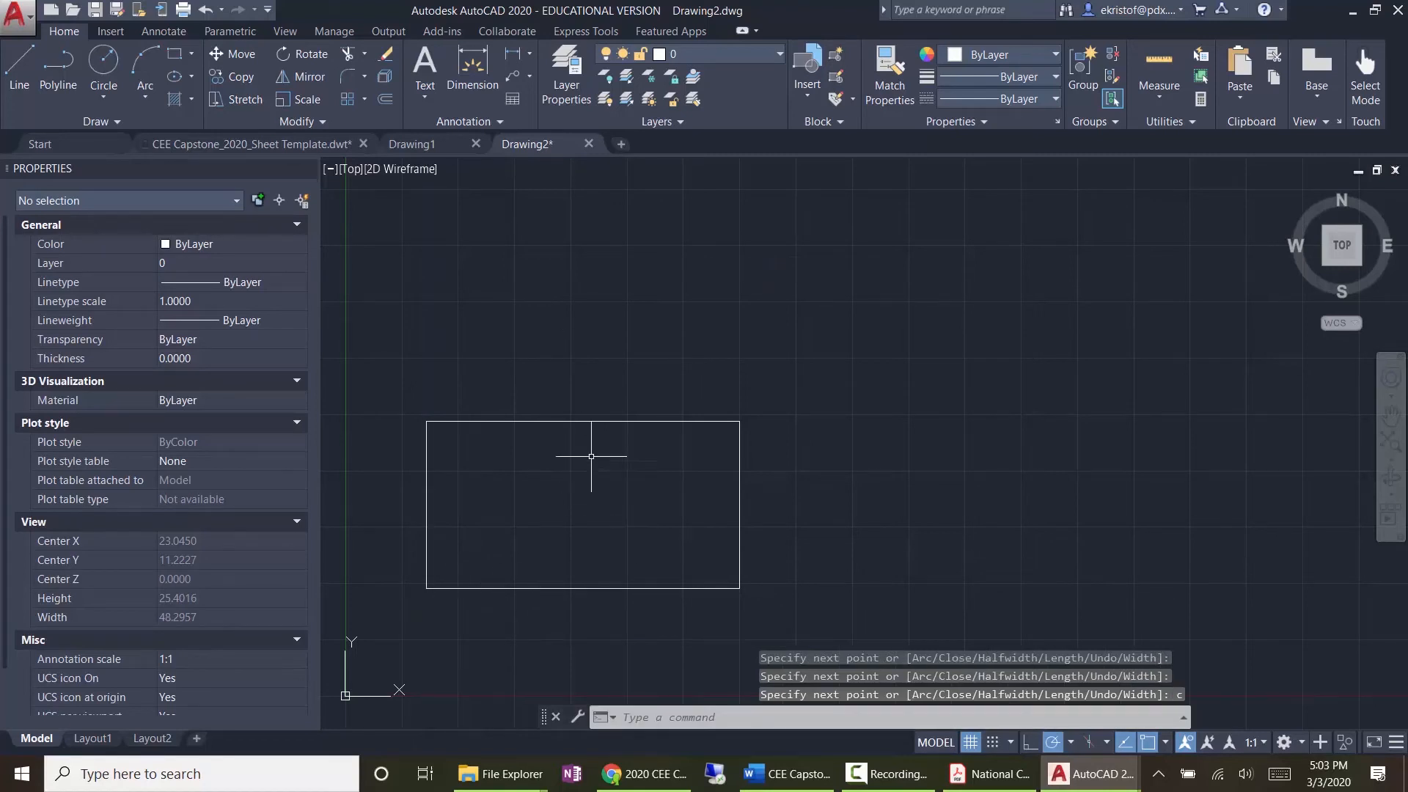
Step: Draw two circles inside the rectangle's right half, the upper about 0.72 and the lower about 0.85 units in radius
text(c)
key(Return)
click(662, 459)
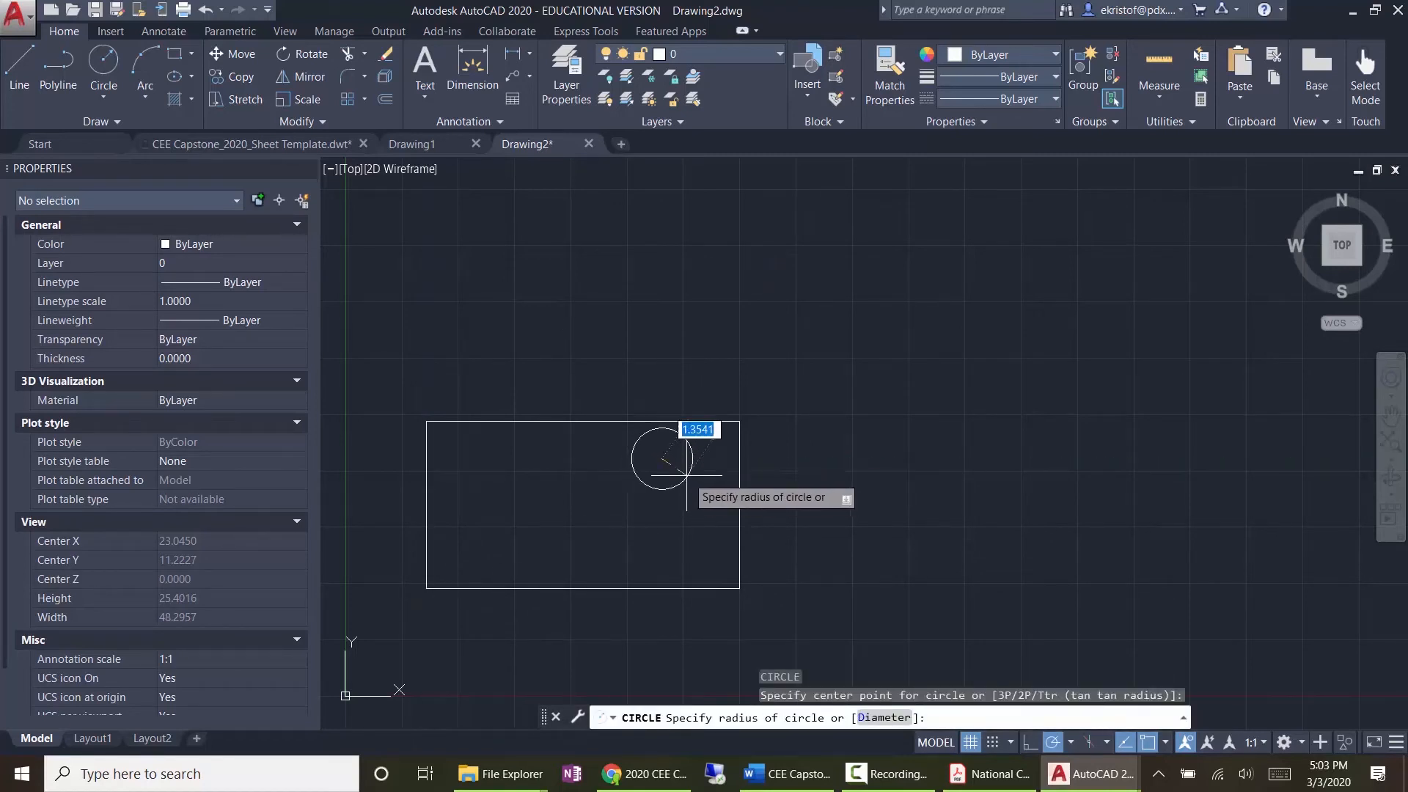
click(675, 468)
key(Return)
key(Return)
click(656, 543)
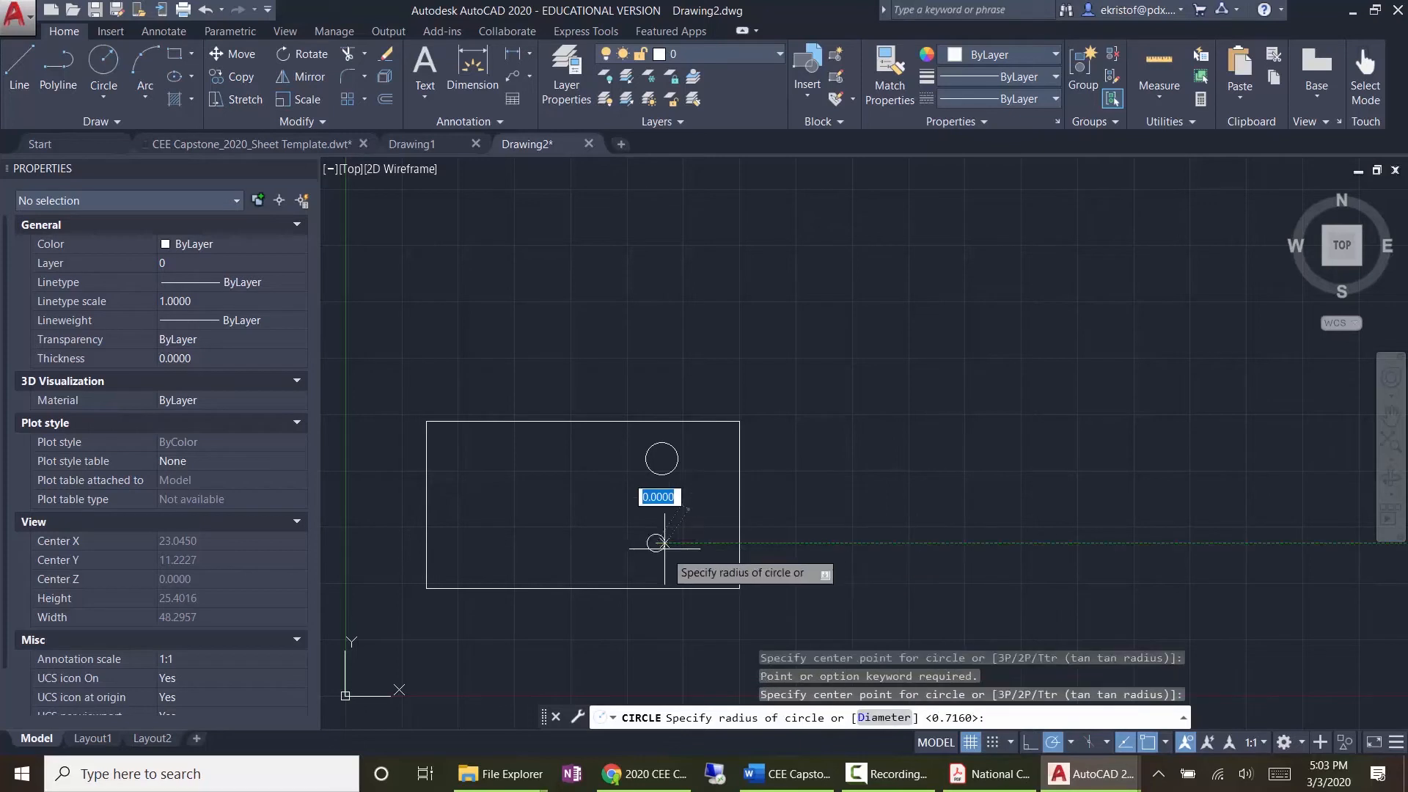
click(670, 530)
Step: Draw two circles inside the rectangle's left half, one above the other, the upper about 0.85 units in radius
key(Return)
key(Return)
click(464, 454)
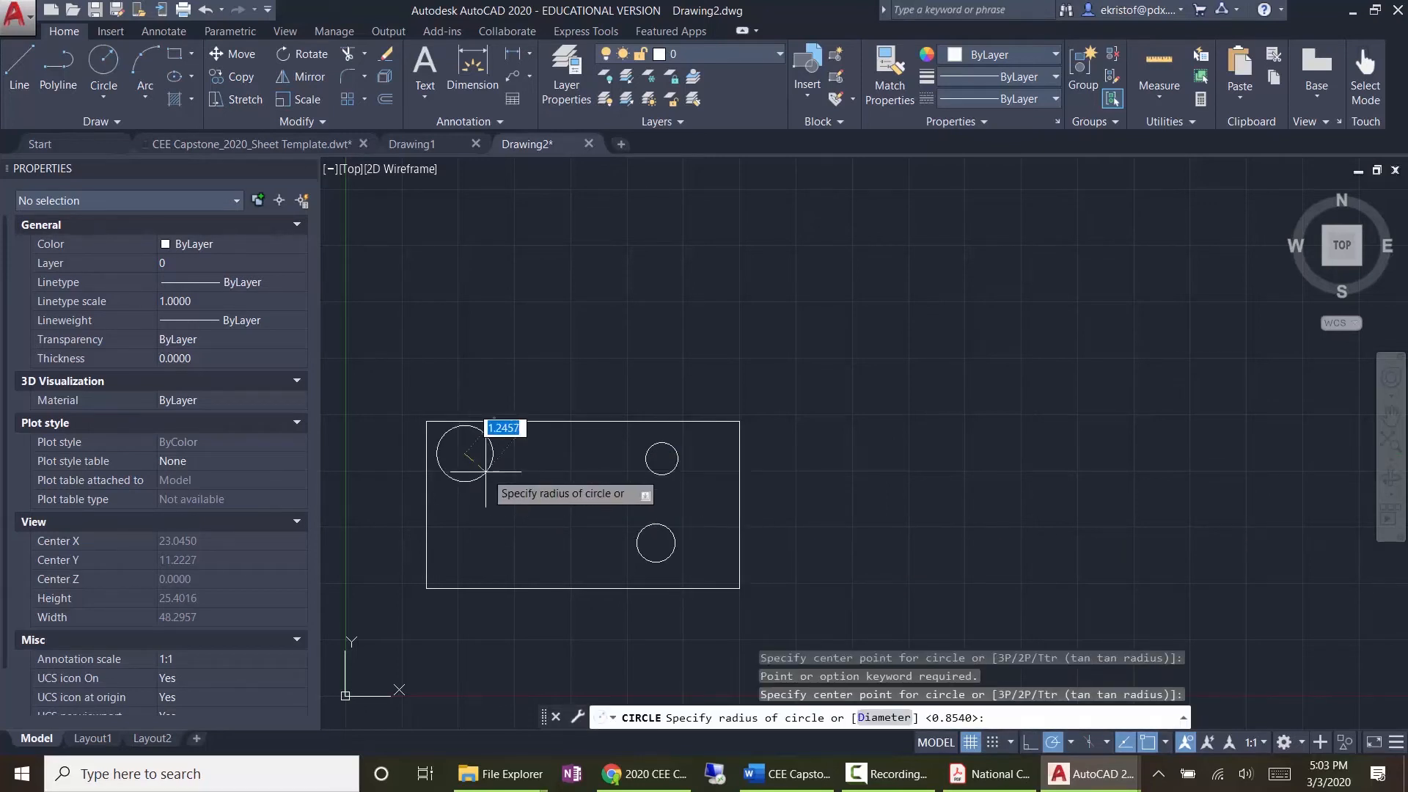
click(482, 462)
key(Return)
key(Return)
click(477, 527)
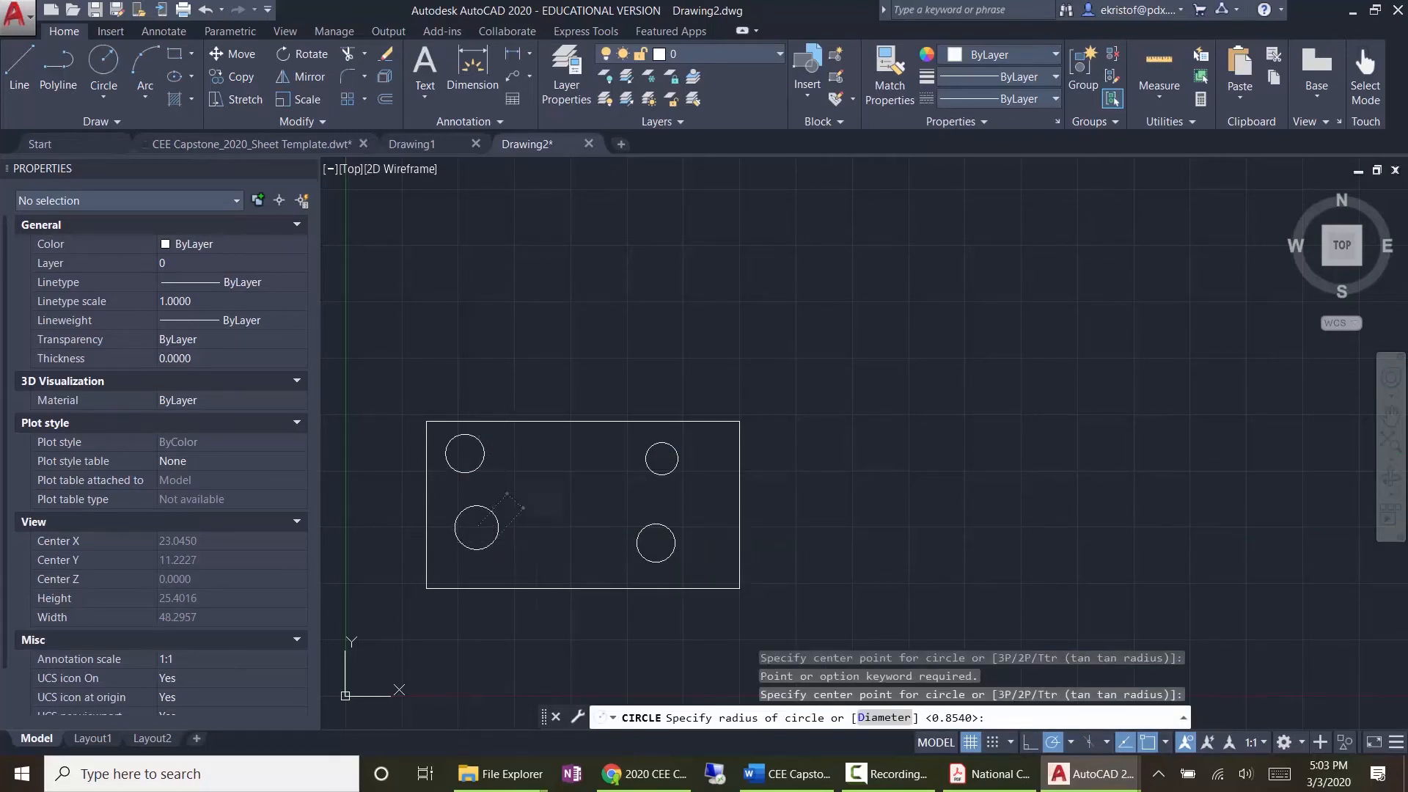
click(497, 516)
key(Return)
key(Escape)
key(Escape)
key(Escape)
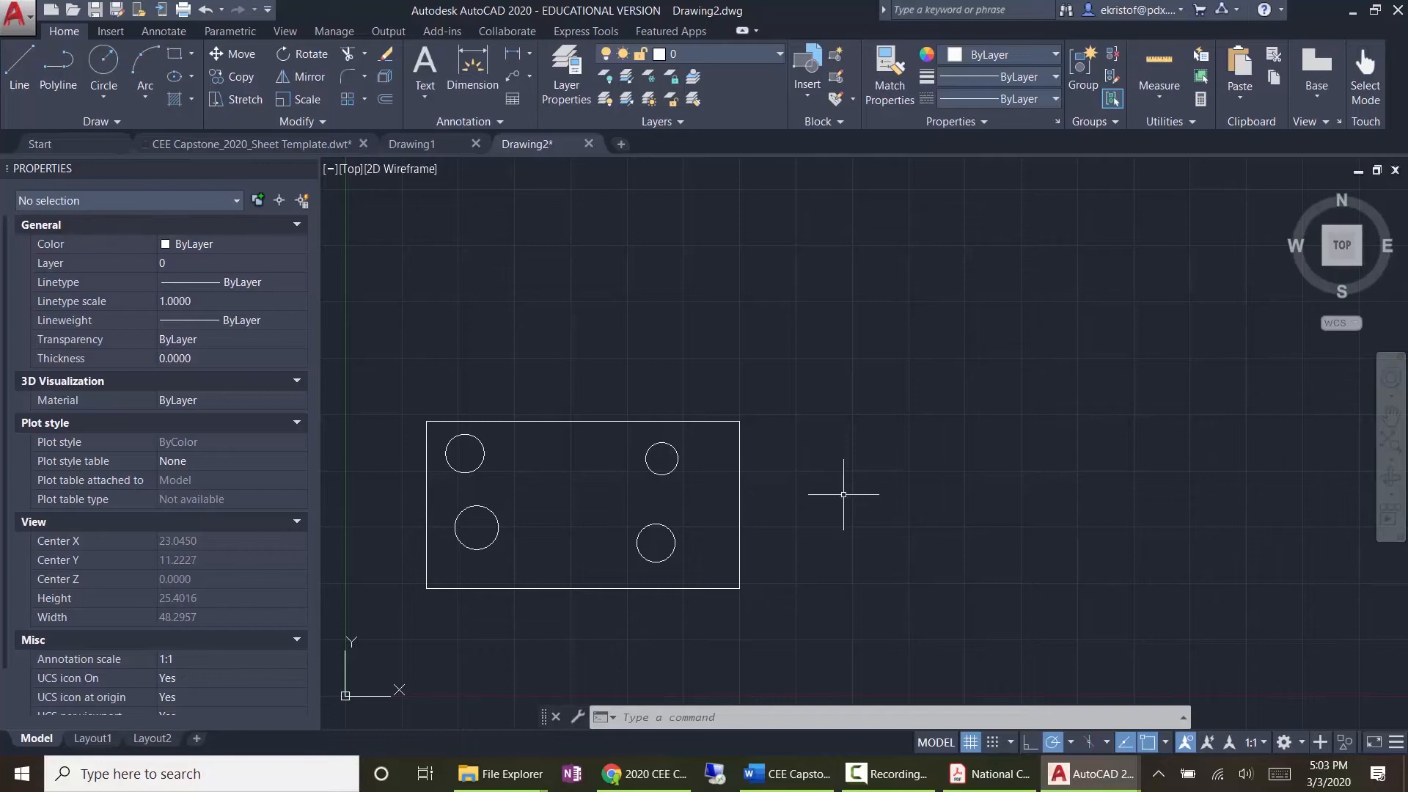
Step: Save the rectangle-and-circles drawing as Foundation in New folder on the Desktop
click(18, 27)
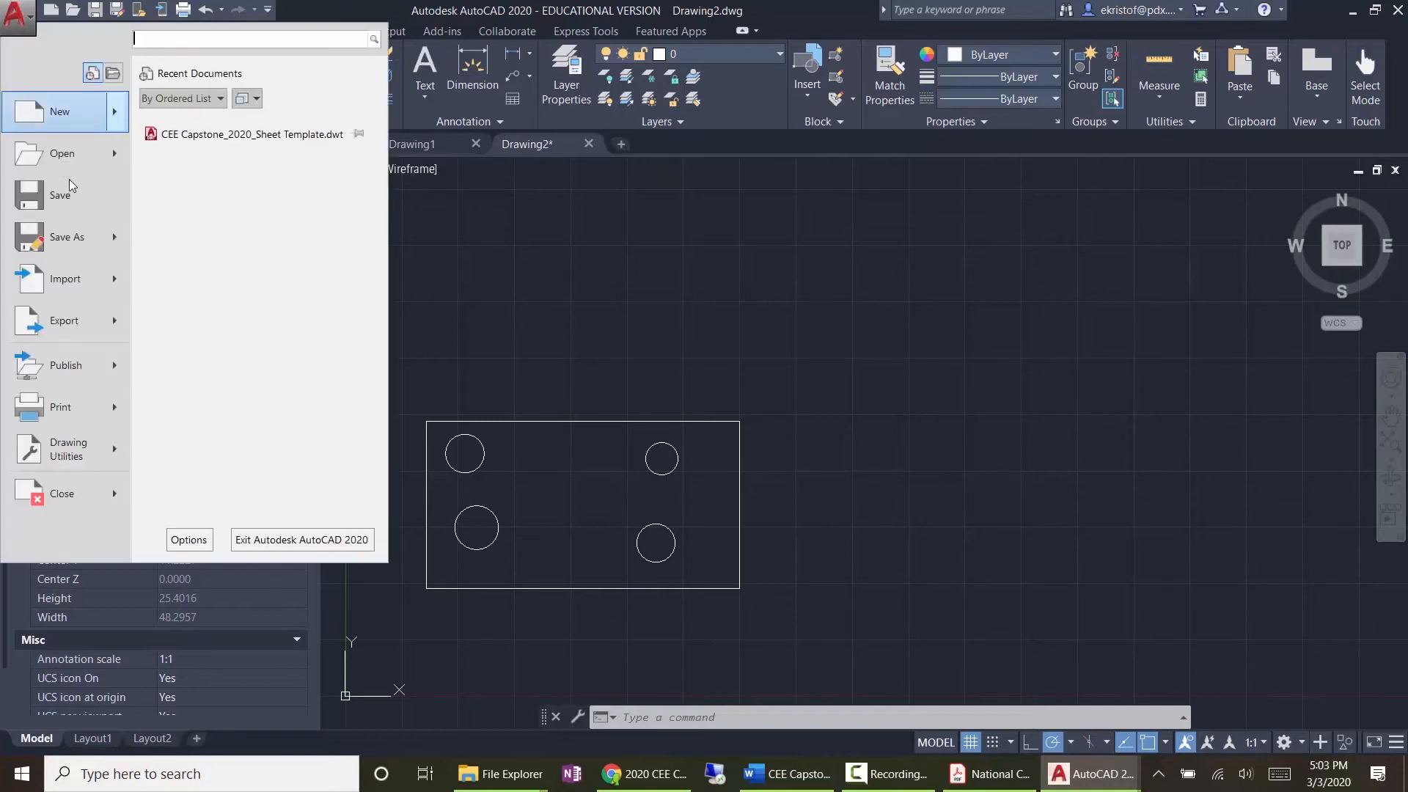
click(33, 236)
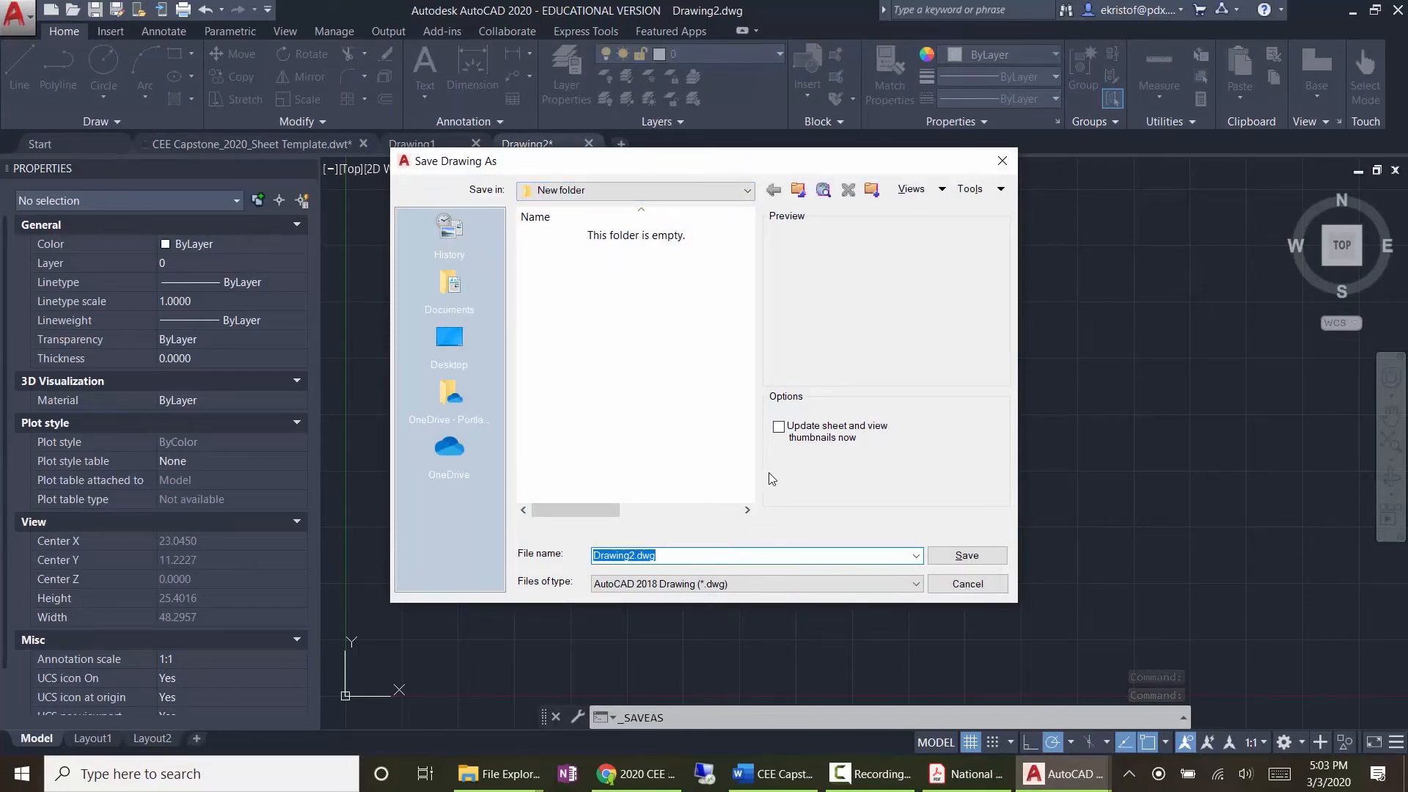
click(679, 192)
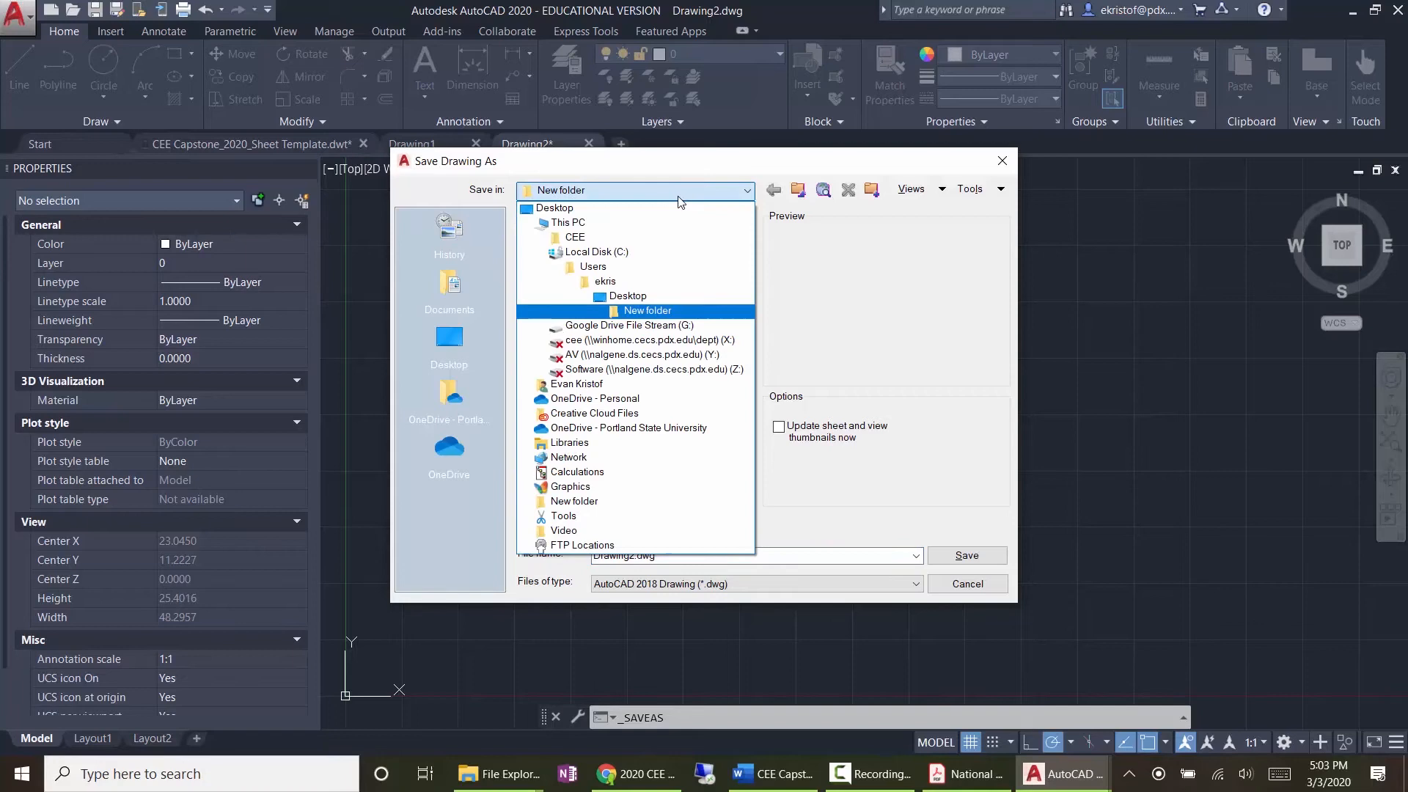
click(651, 311)
click(678, 555)
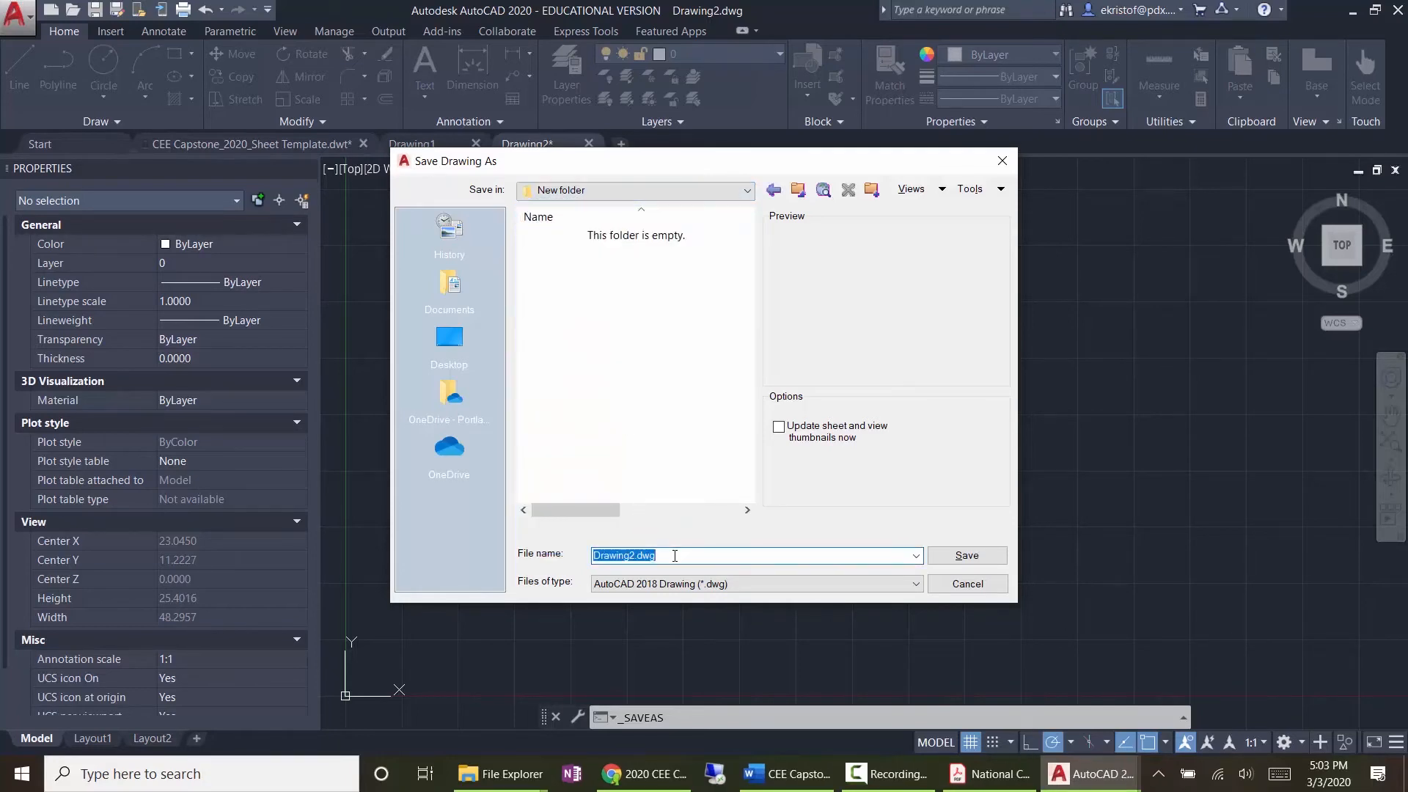
text(Foundation)
key(Return)
Step: Switch to the Civil 3D window and save its Drawing1 as Plan Sheets in New folder on the Desktop
mouse_move(1091, 774)
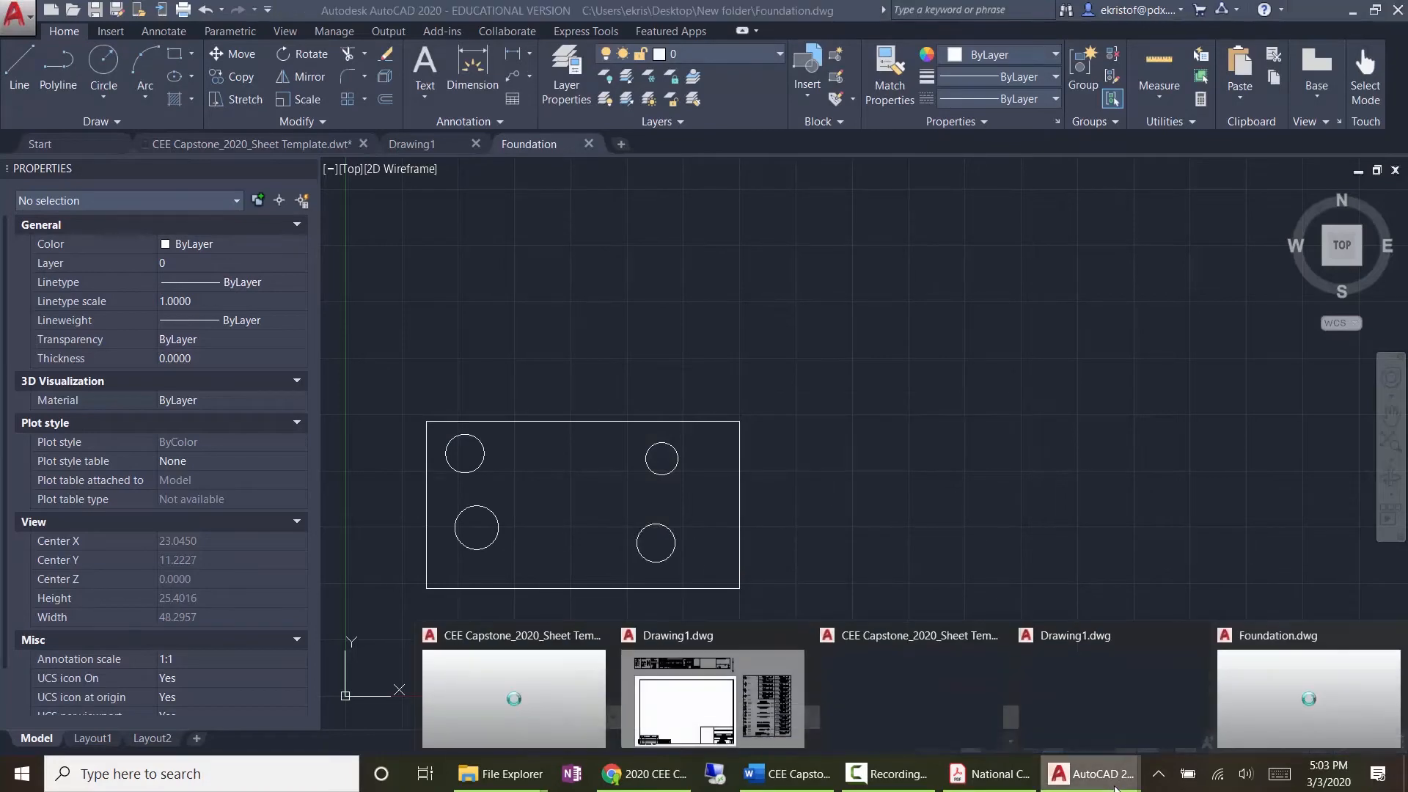
click(709, 689)
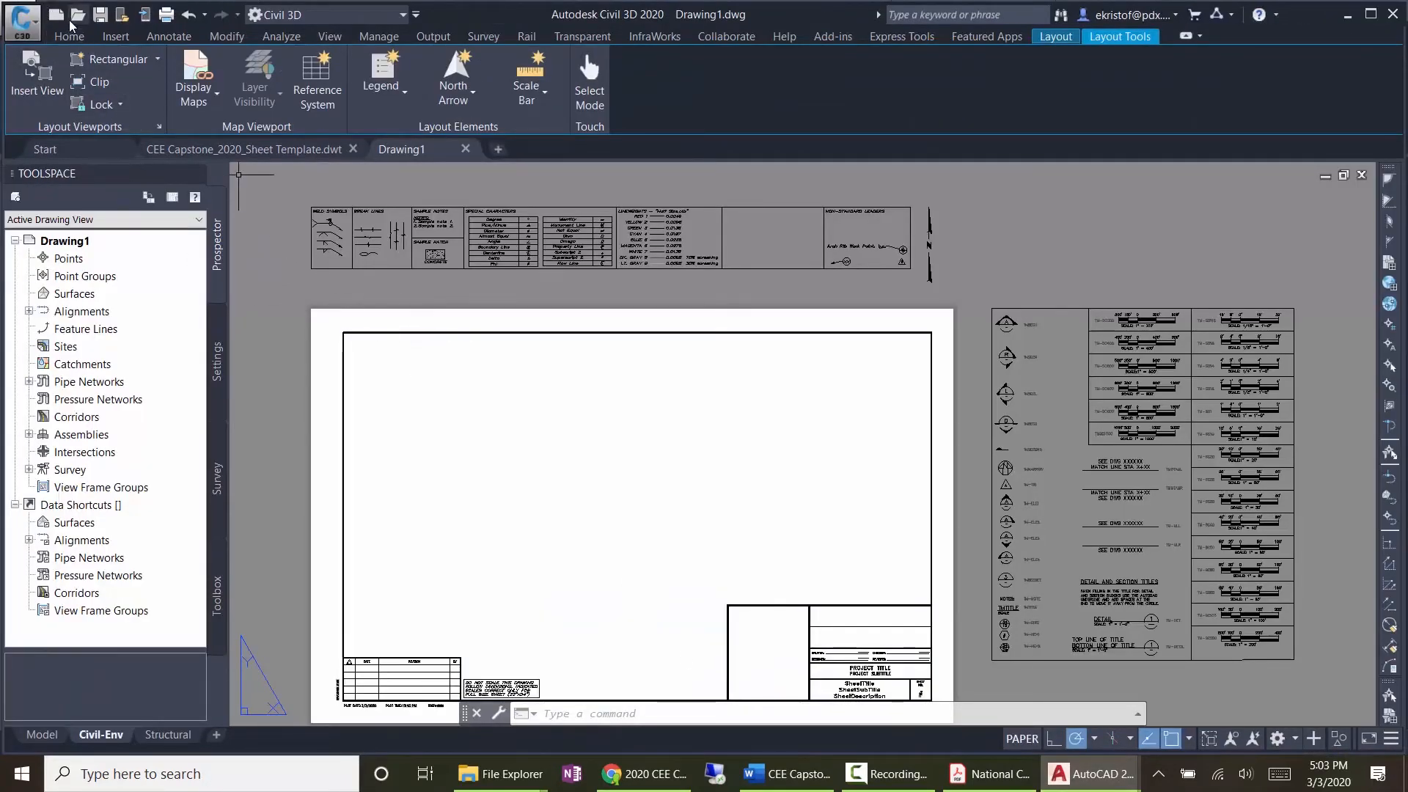
click(100, 16)
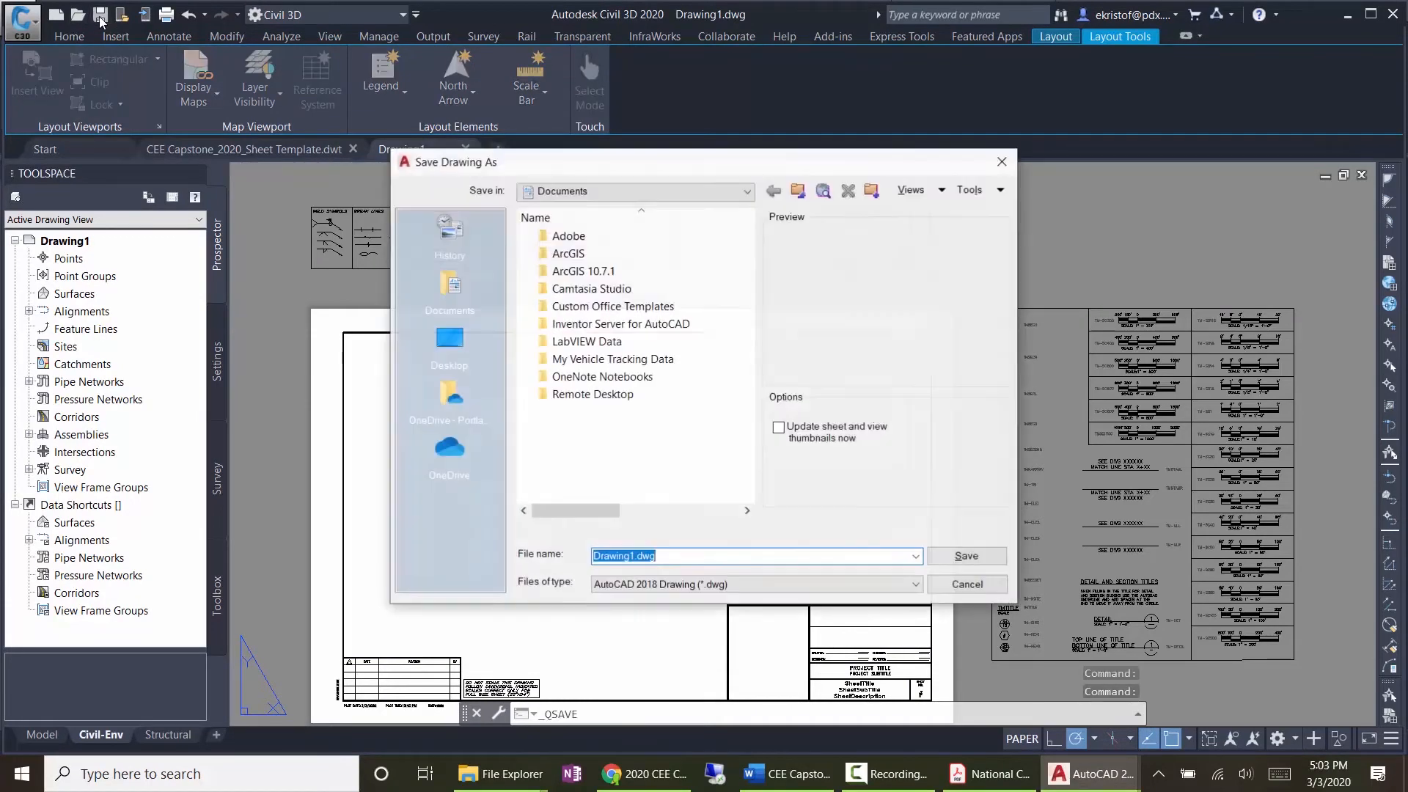
click(449, 339)
double_click(579, 394)
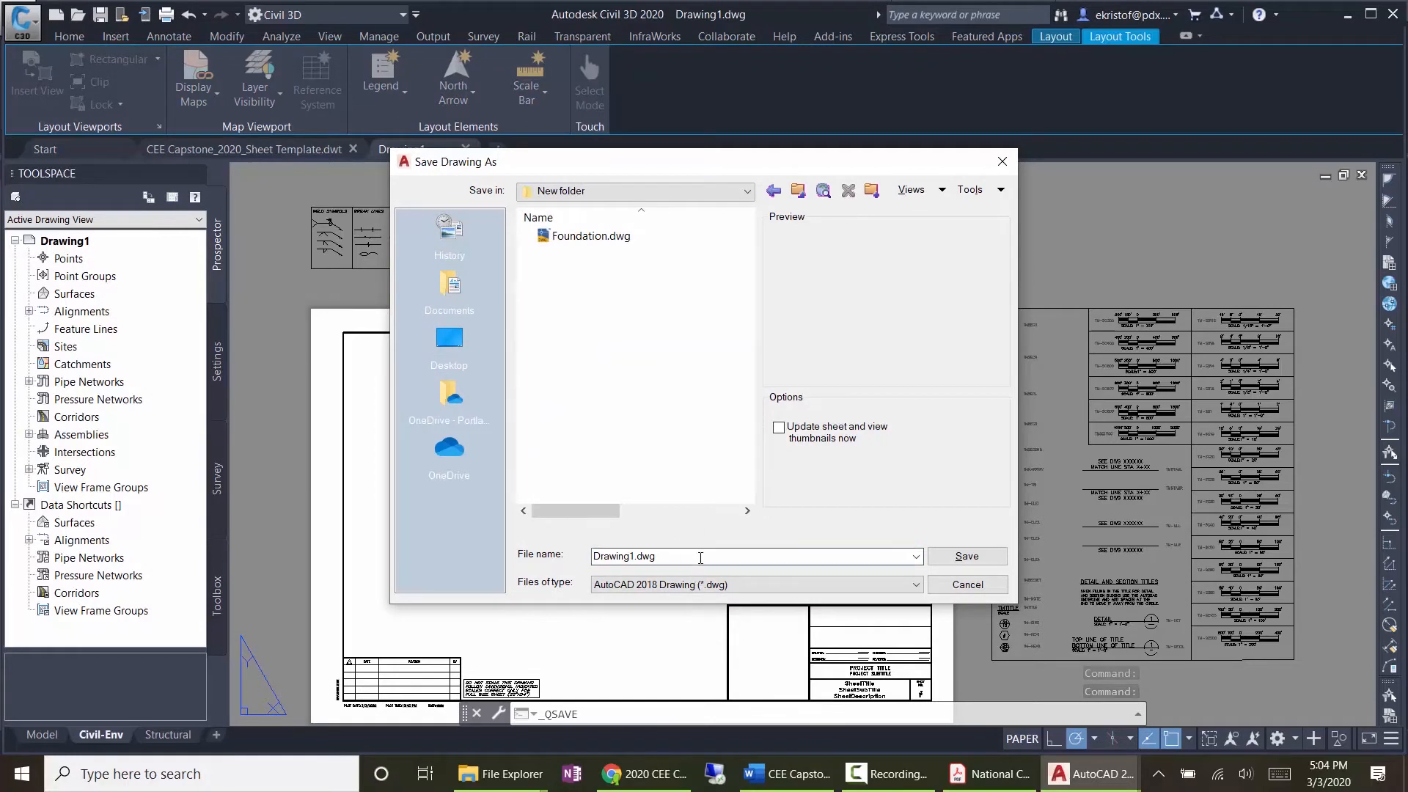
double_click(653, 555)
text(Plan)
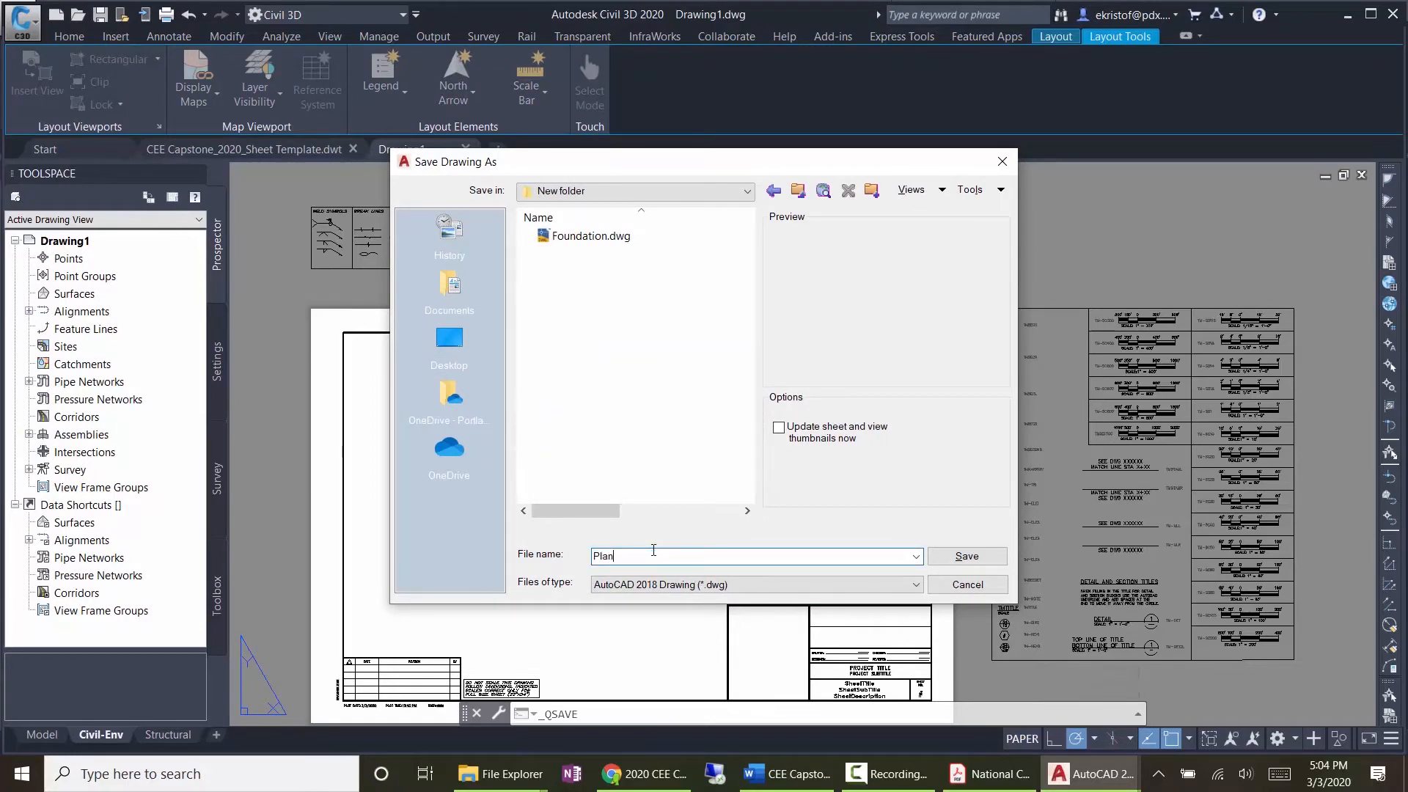
text( Sheets)
key(Return)
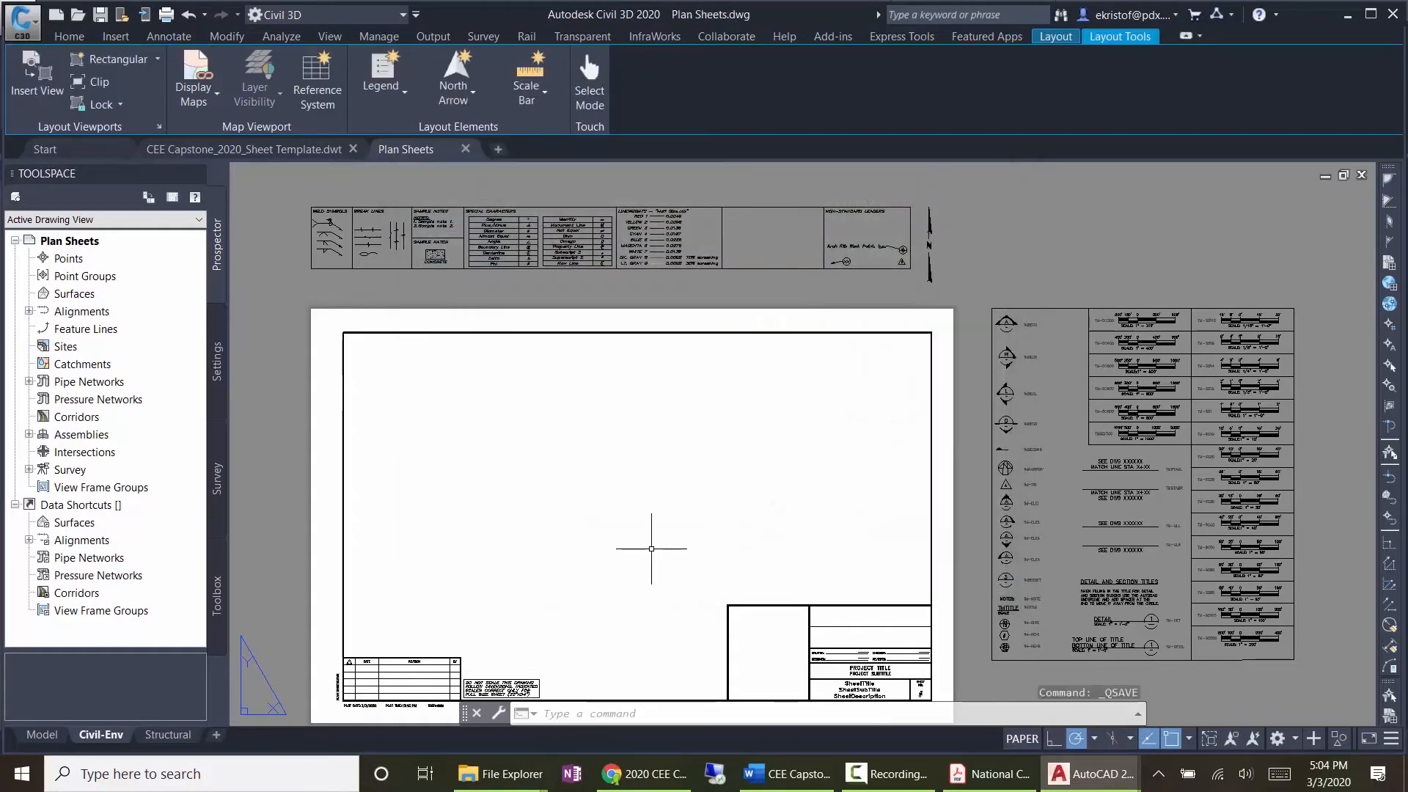
Step: Switch back to AutoCAD's blank Drawing1 and save it as Structural in New folder
mouse_move(1077, 787)
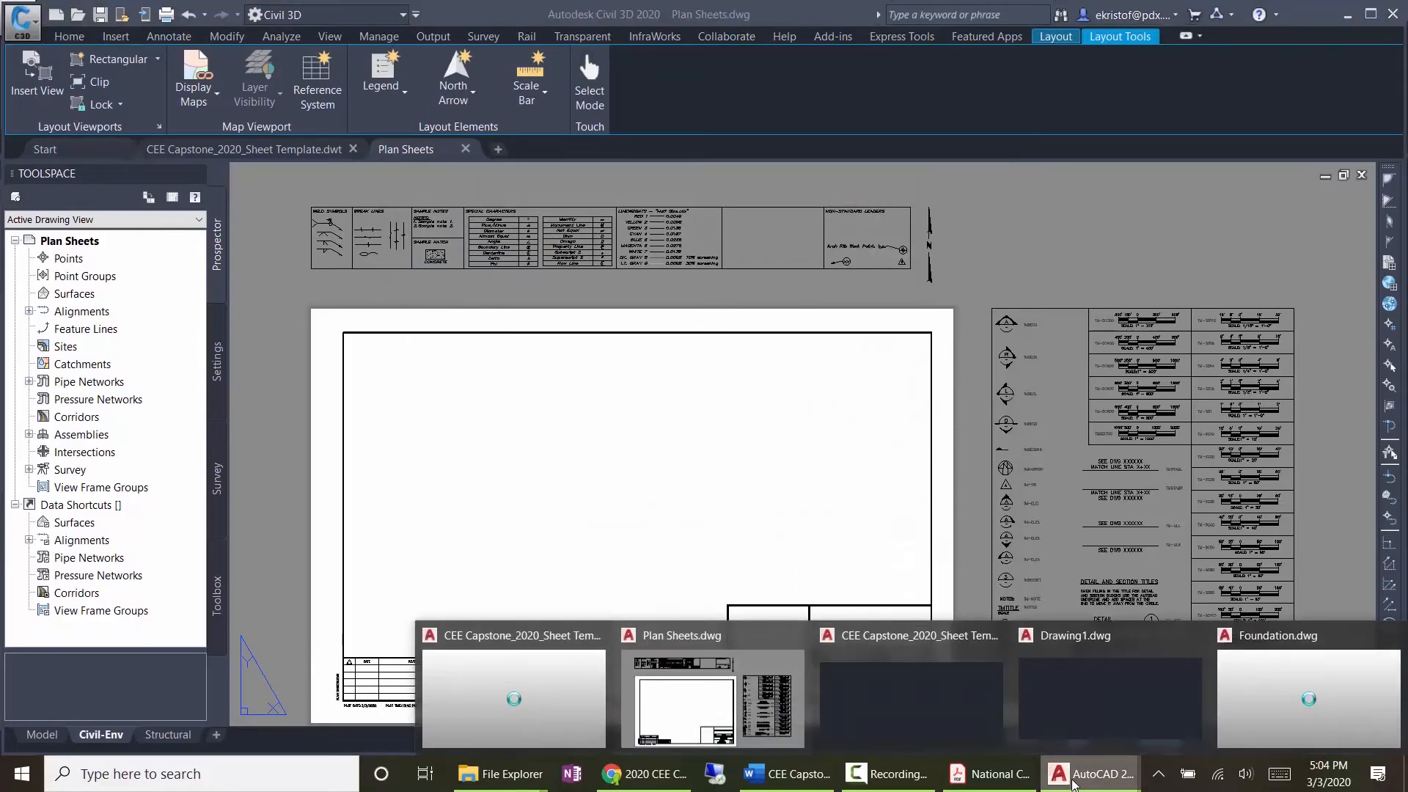
click(1106, 680)
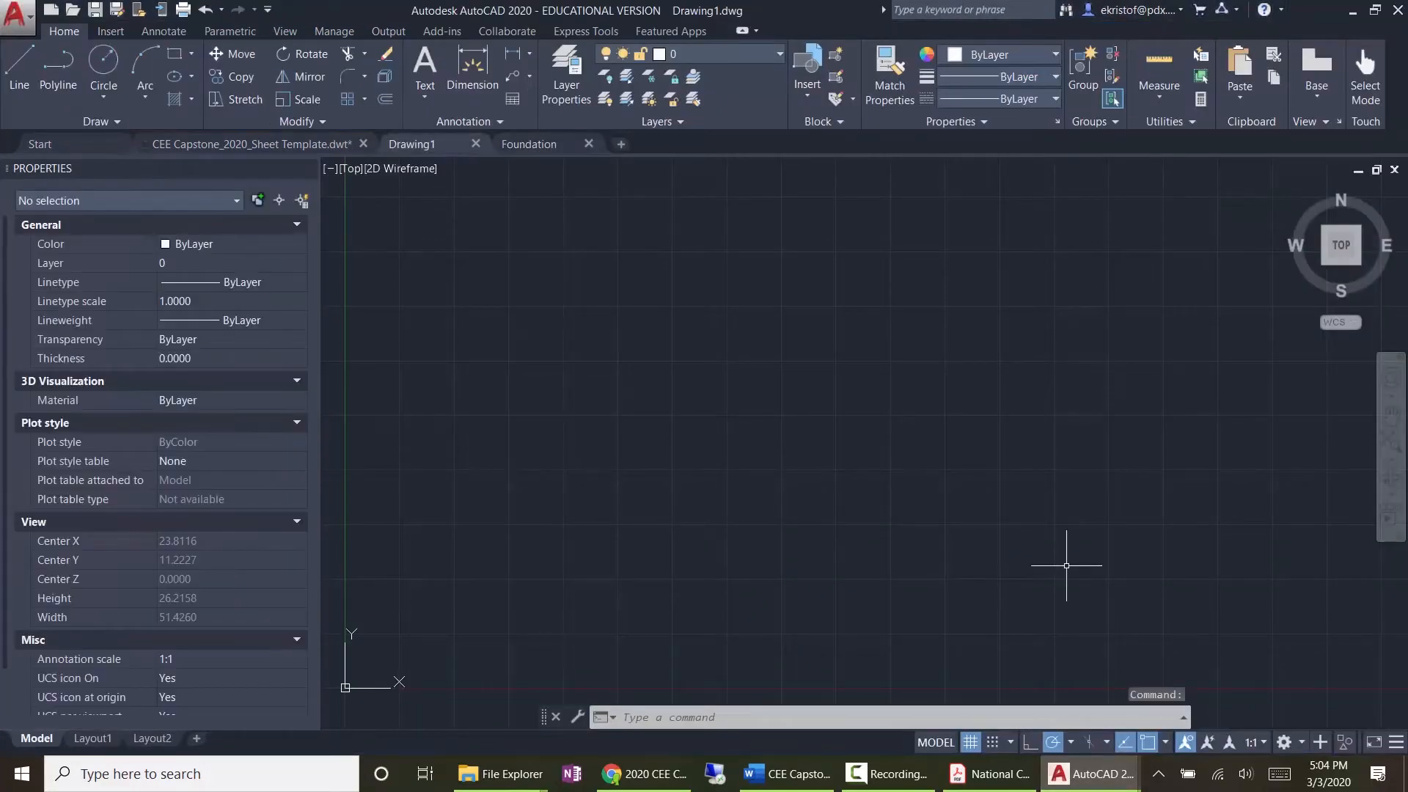
click(16, 15)
click(53, 248)
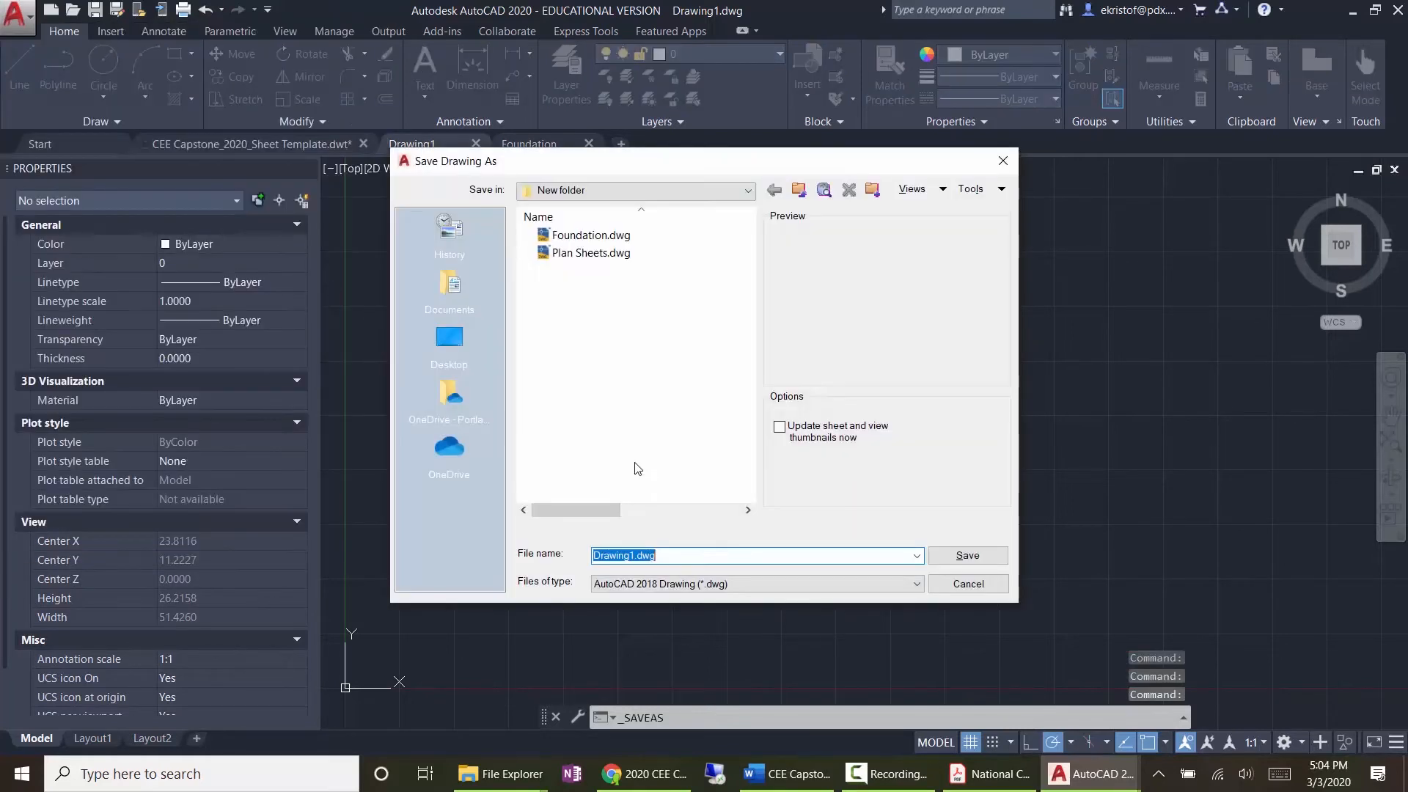
text(Structural)
key(Return)
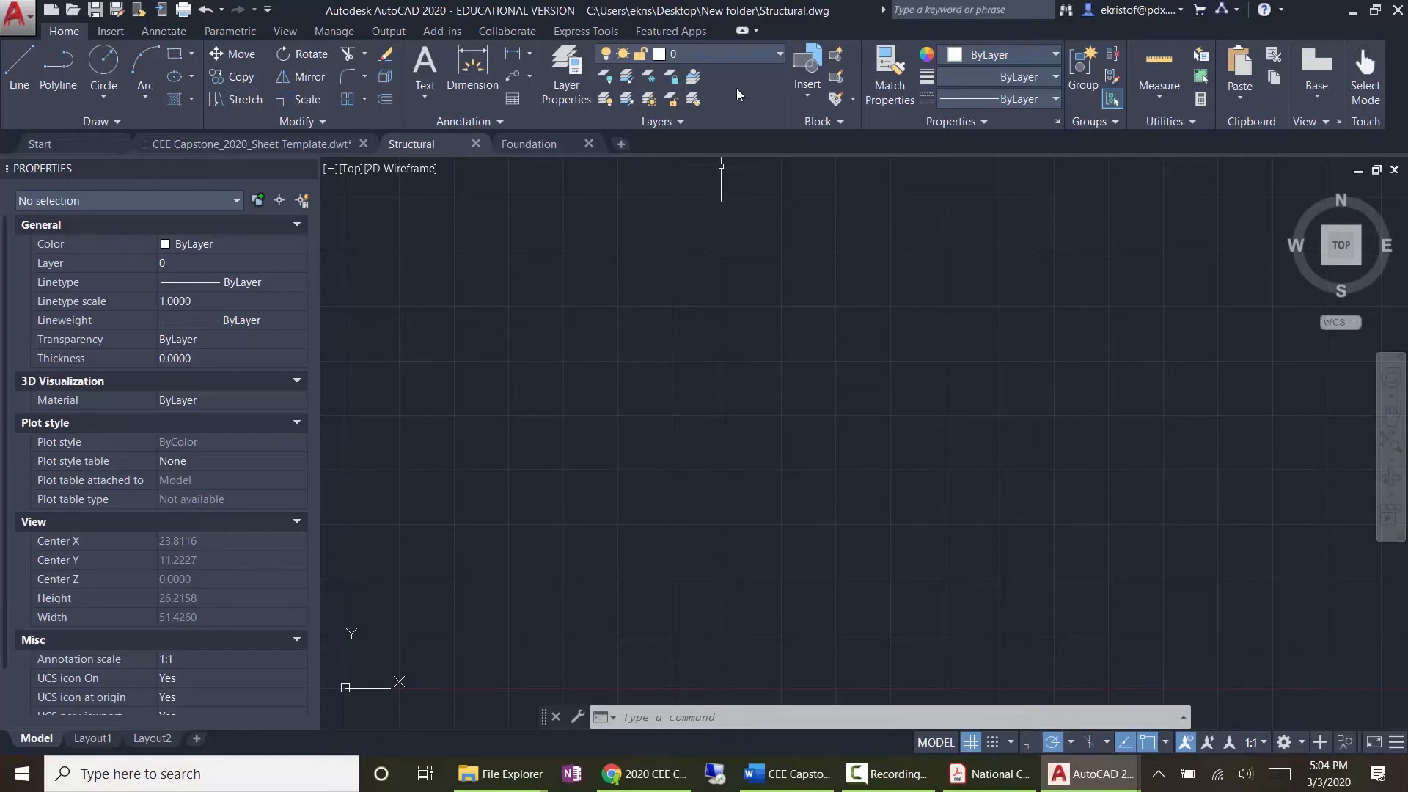
Step: Open the External References palette with XREF in the Structural drawing, move it over the drawing area and widen it to show all columns
click(721, 58)
click(719, 65)
key(Escape)
text(XREF)
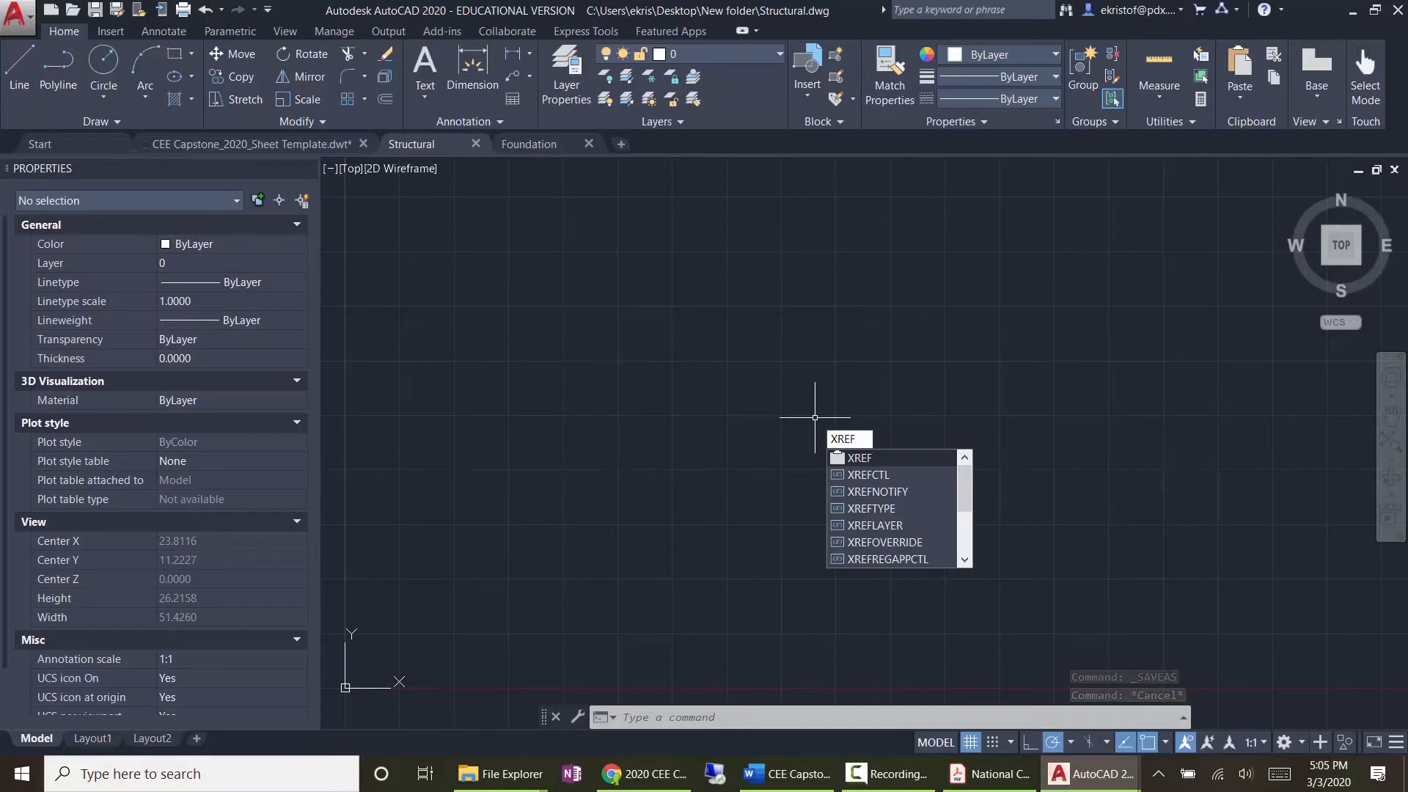
key(Return)
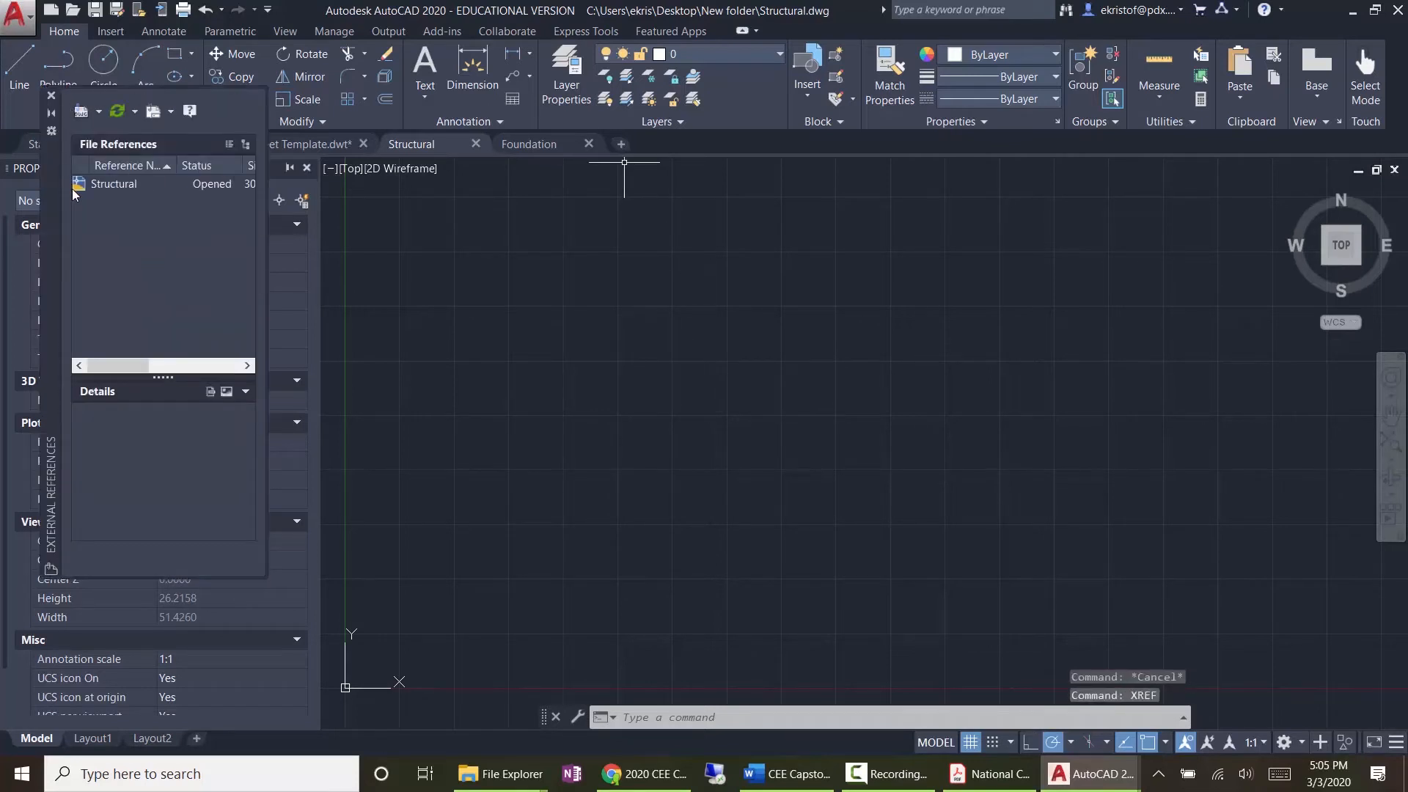
mouse_move(50, 209)
mouse_down()
mouse_move(438, 285)
mouse_move(419, 303)
mouse_up()
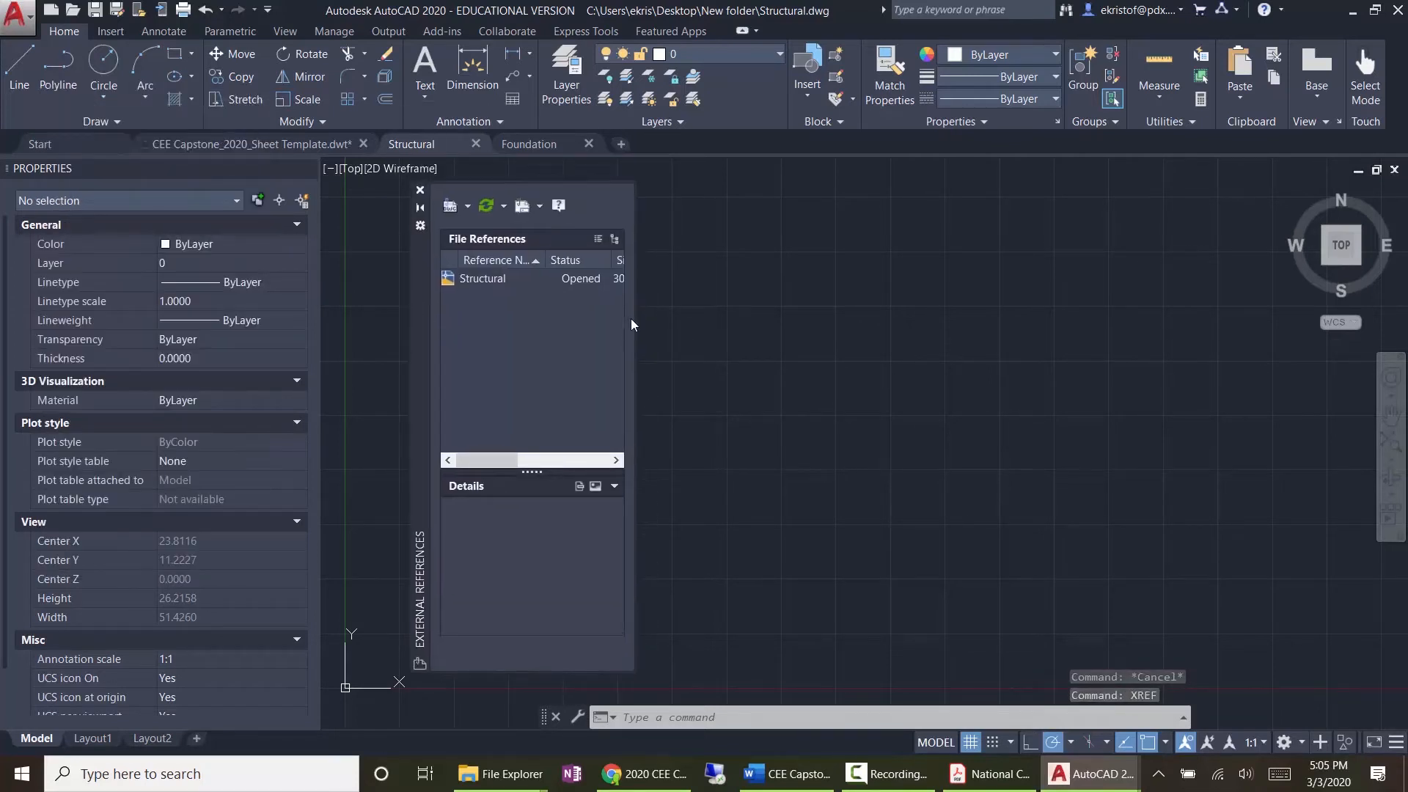
drag(632, 325, 1129, 348)
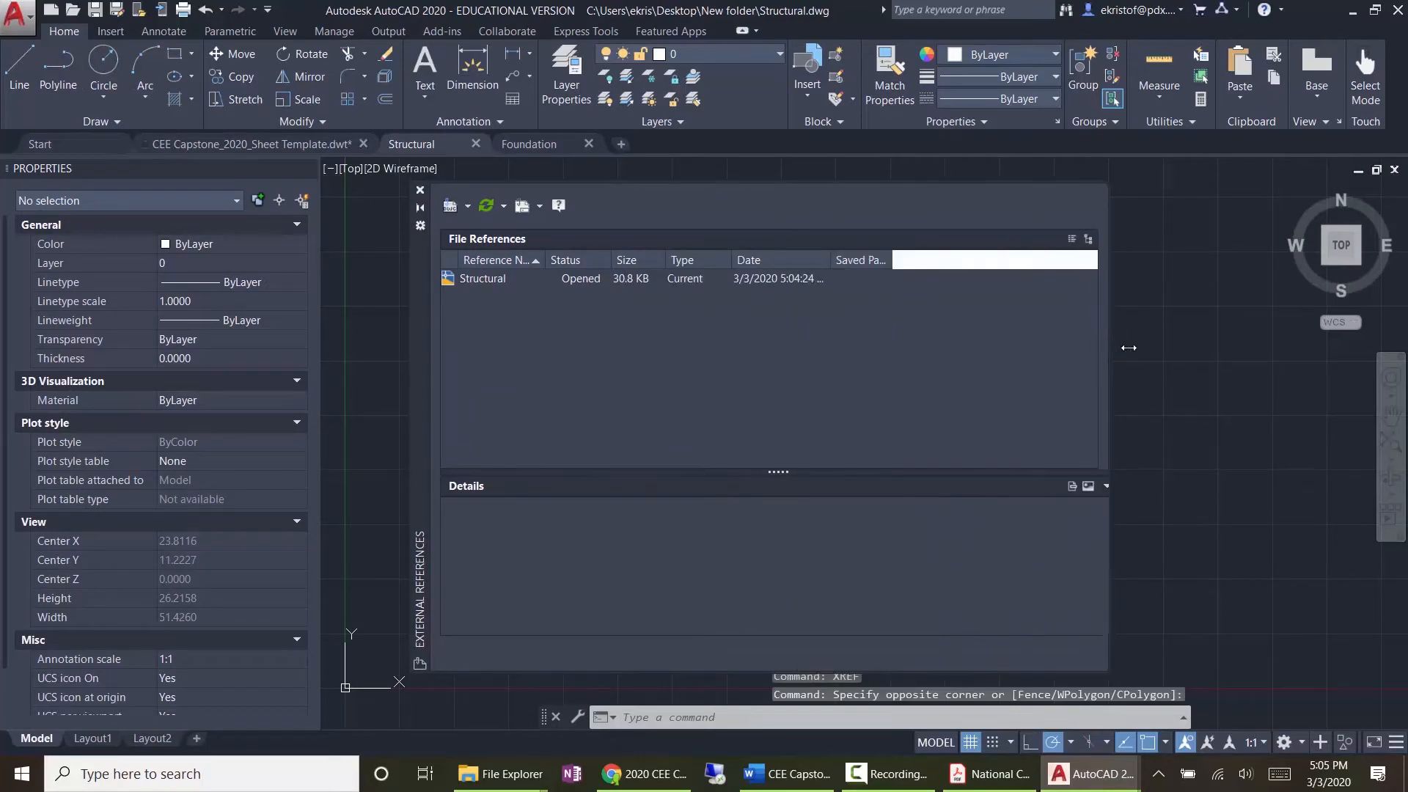
Step: Choose Foundation.dwg from New folder on the Desktop as the DWG reference to attach to the Structural drawing
click(540, 279)
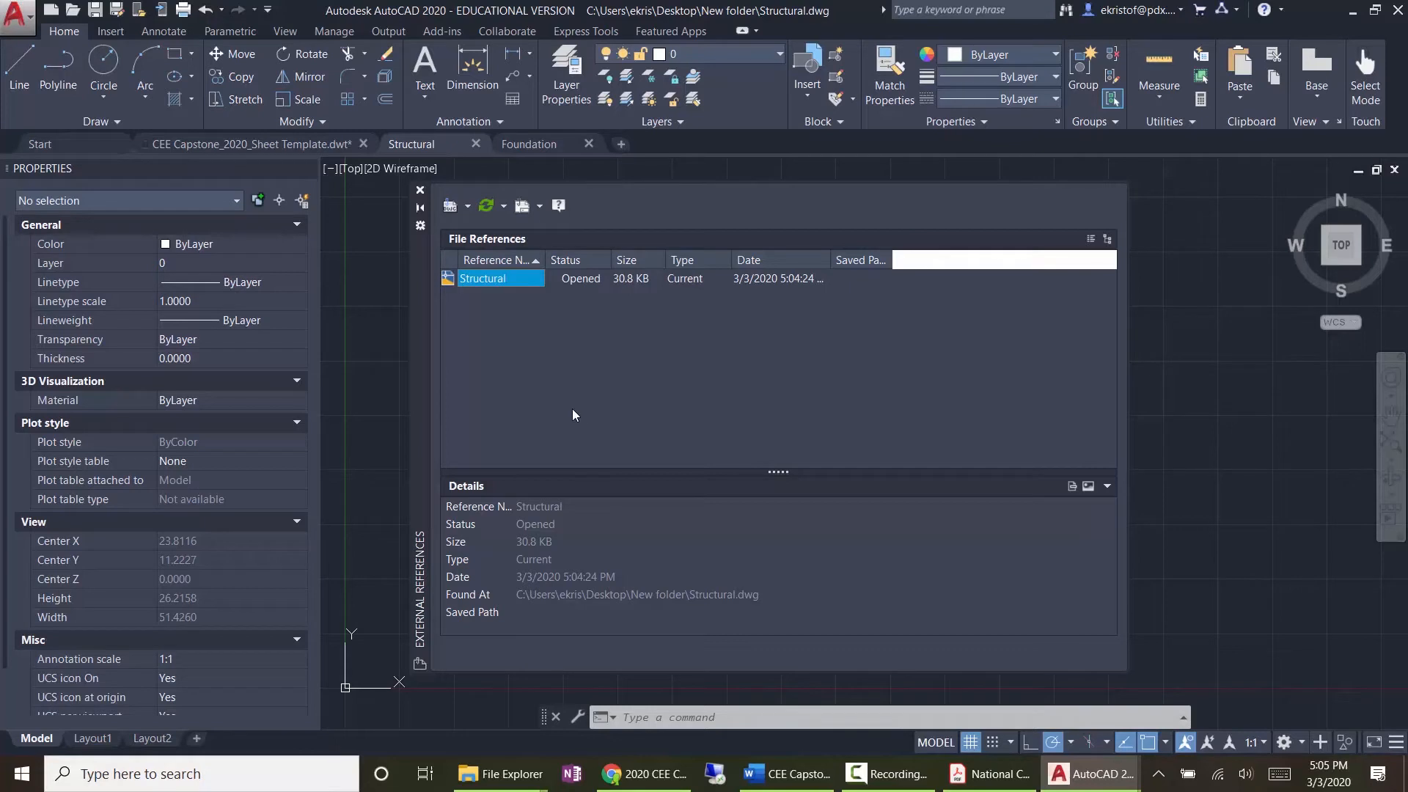
click(468, 207)
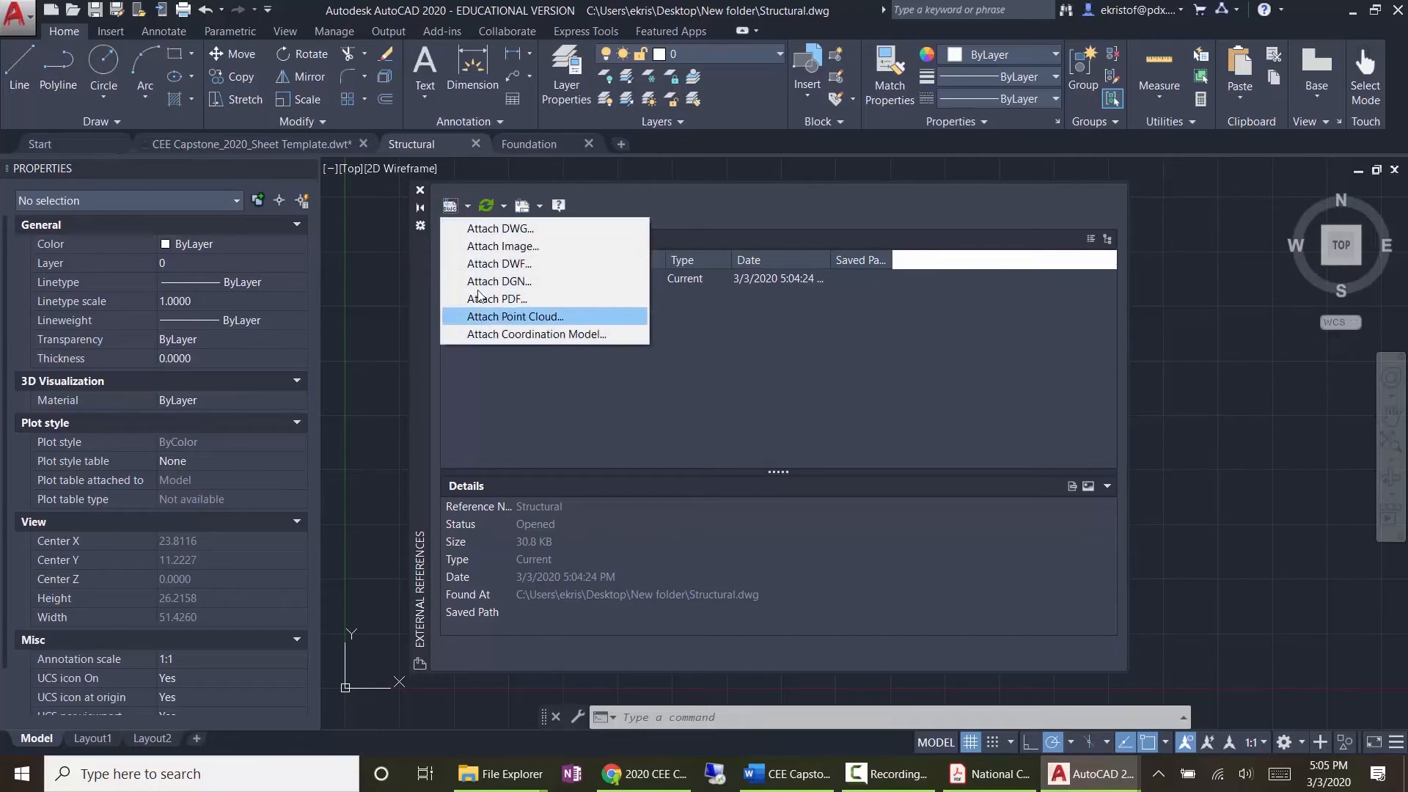
click(452, 208)
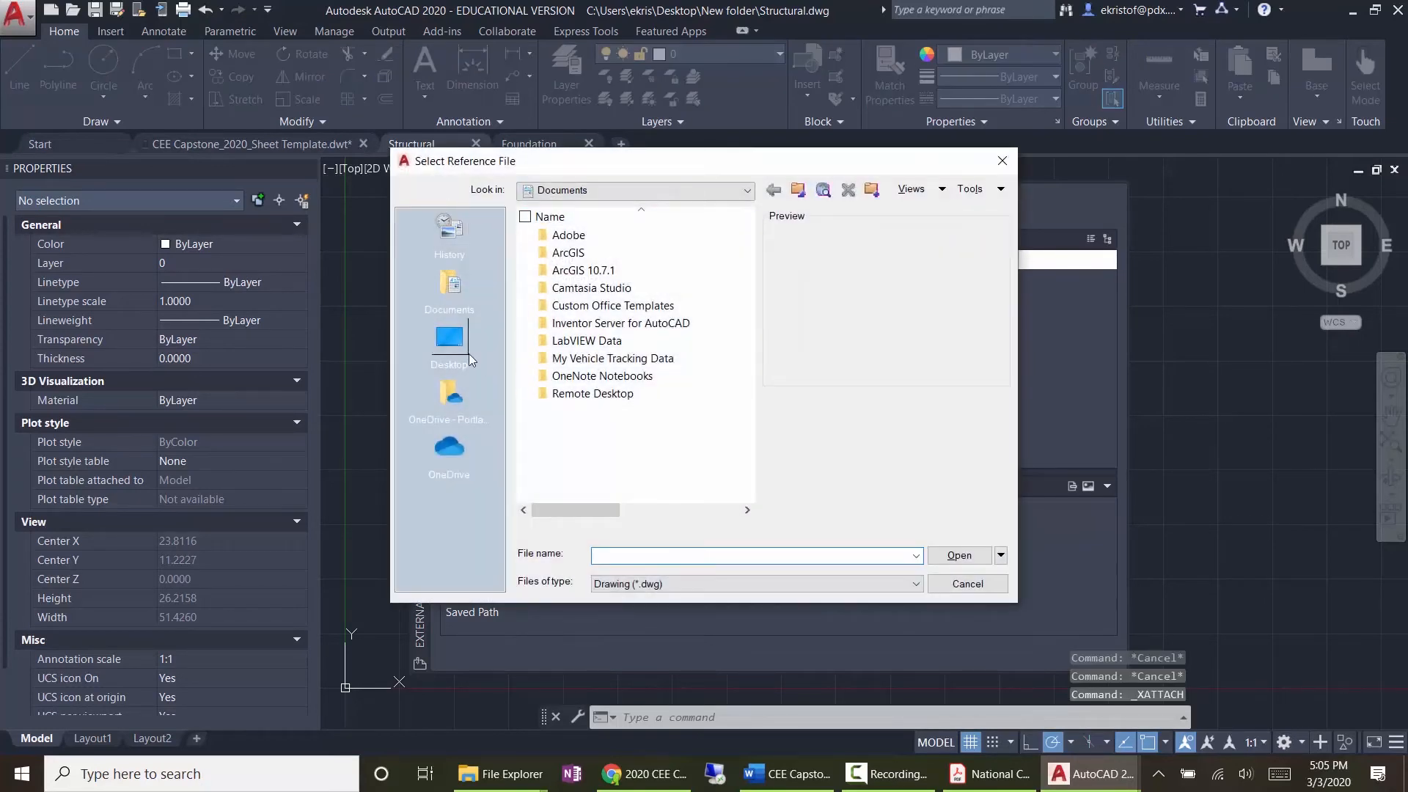
click(457, 350)
double_click(583, 394)
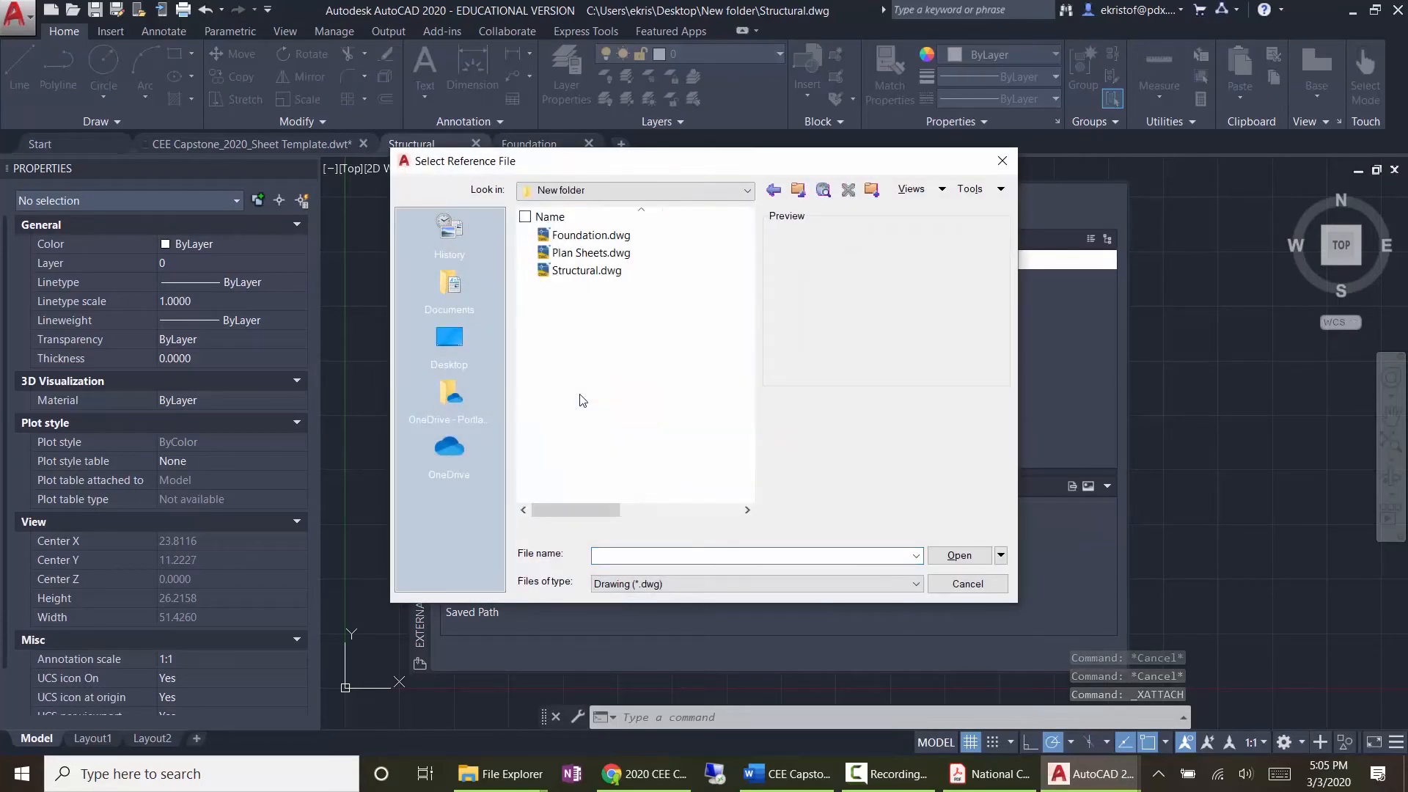
click(571, 236)
double_click(570, 236)
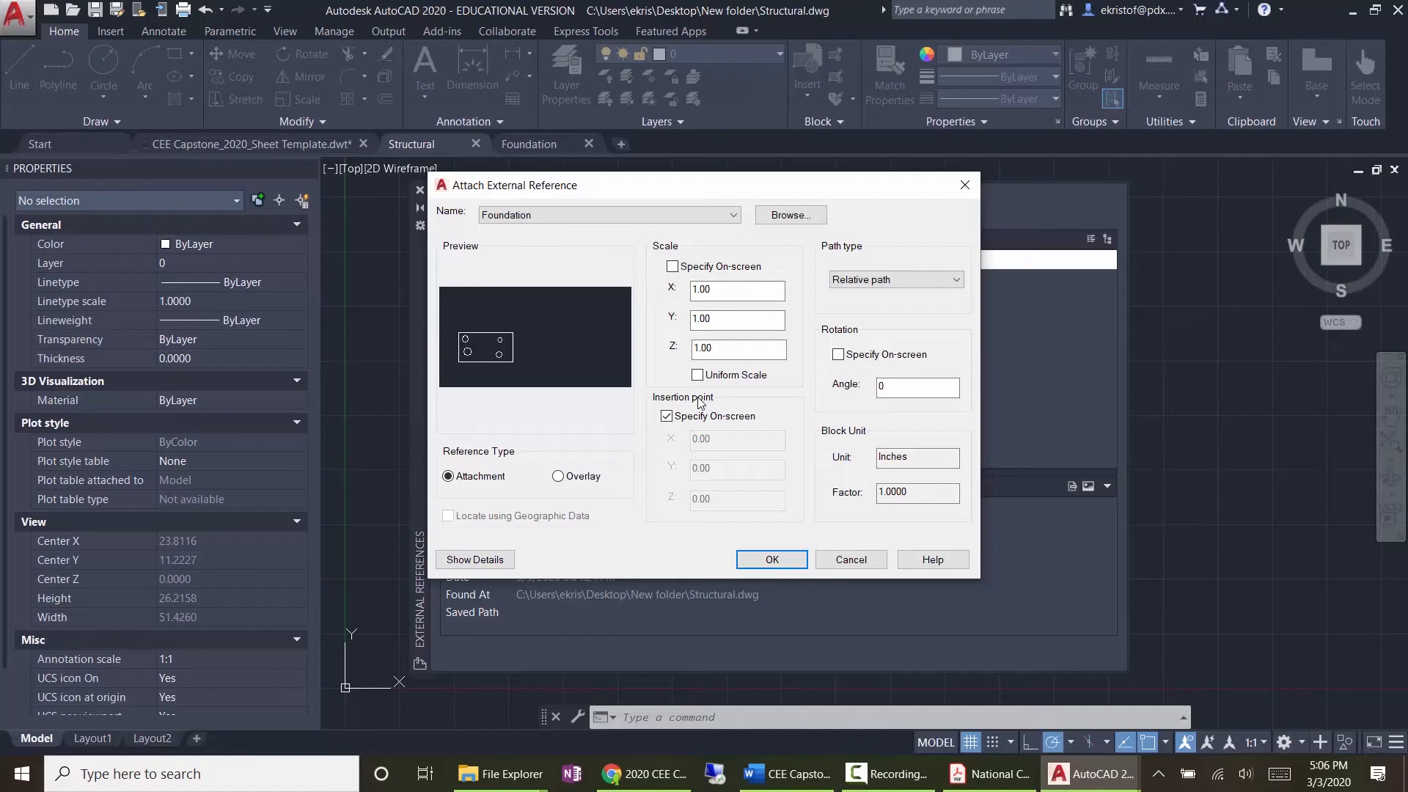
Step: Attach Foundation as an overlay with no path, insertion point 0,0,0 and scale 1.00, and close the External References palette
click(666, 416)
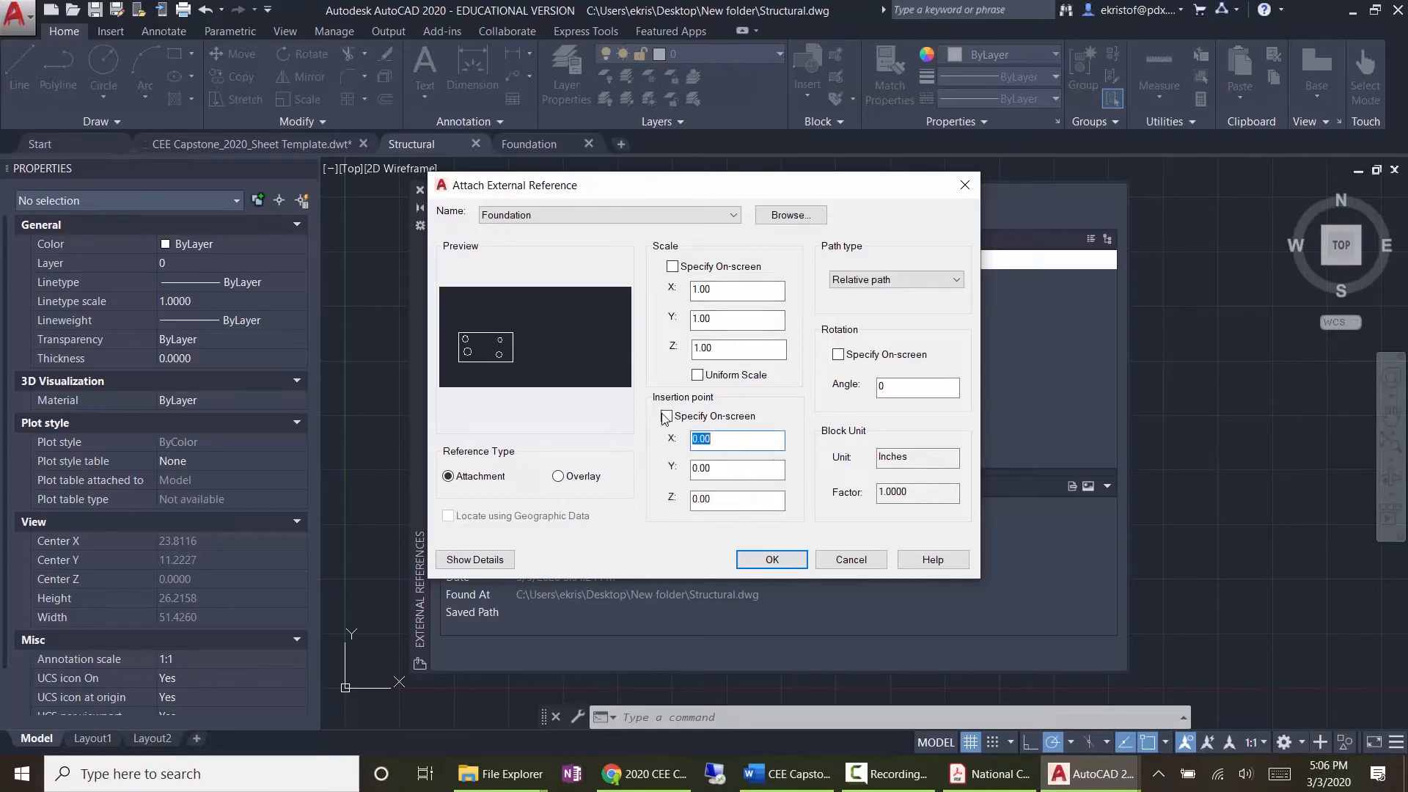
click(702, 269)
click(702, 269)
click(881, 286)
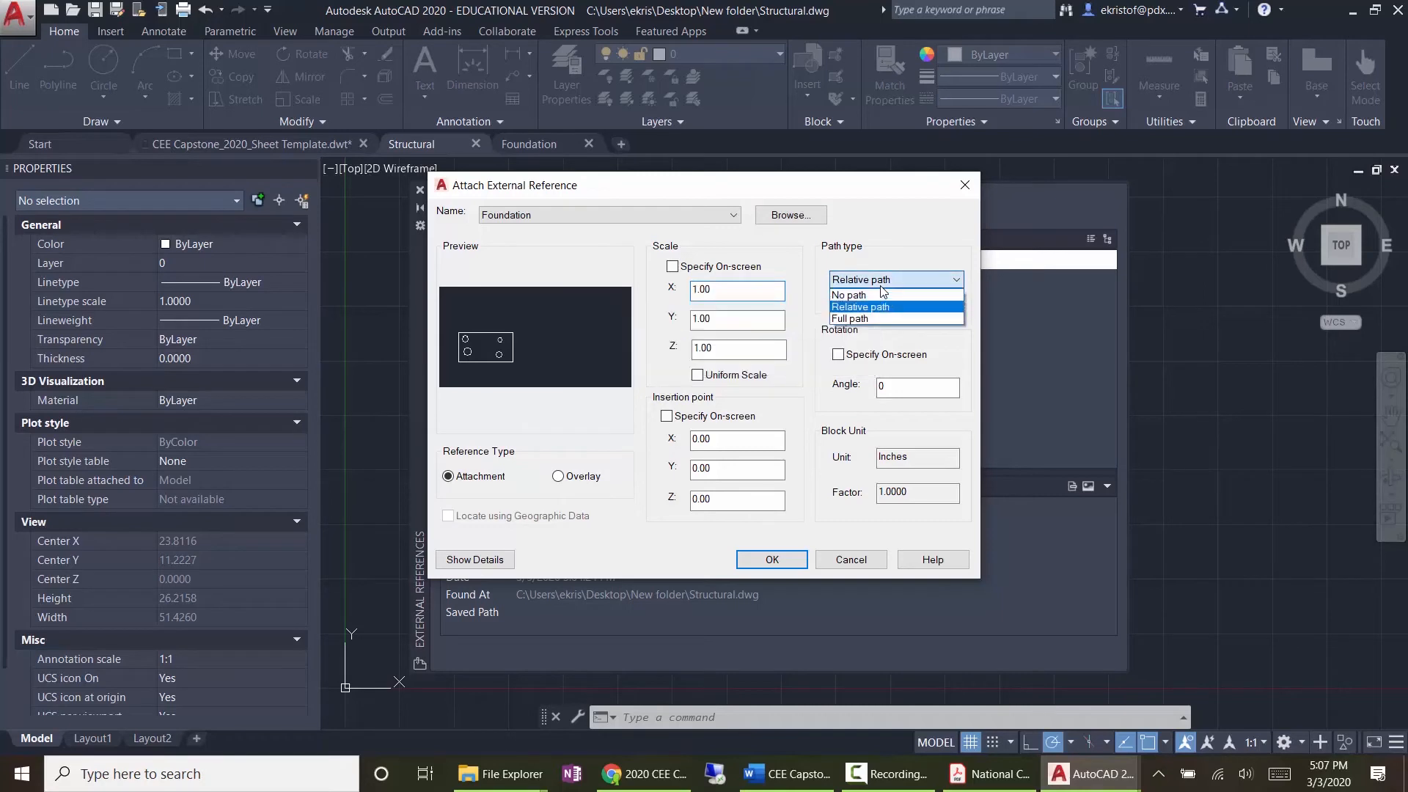
click(883, 293)
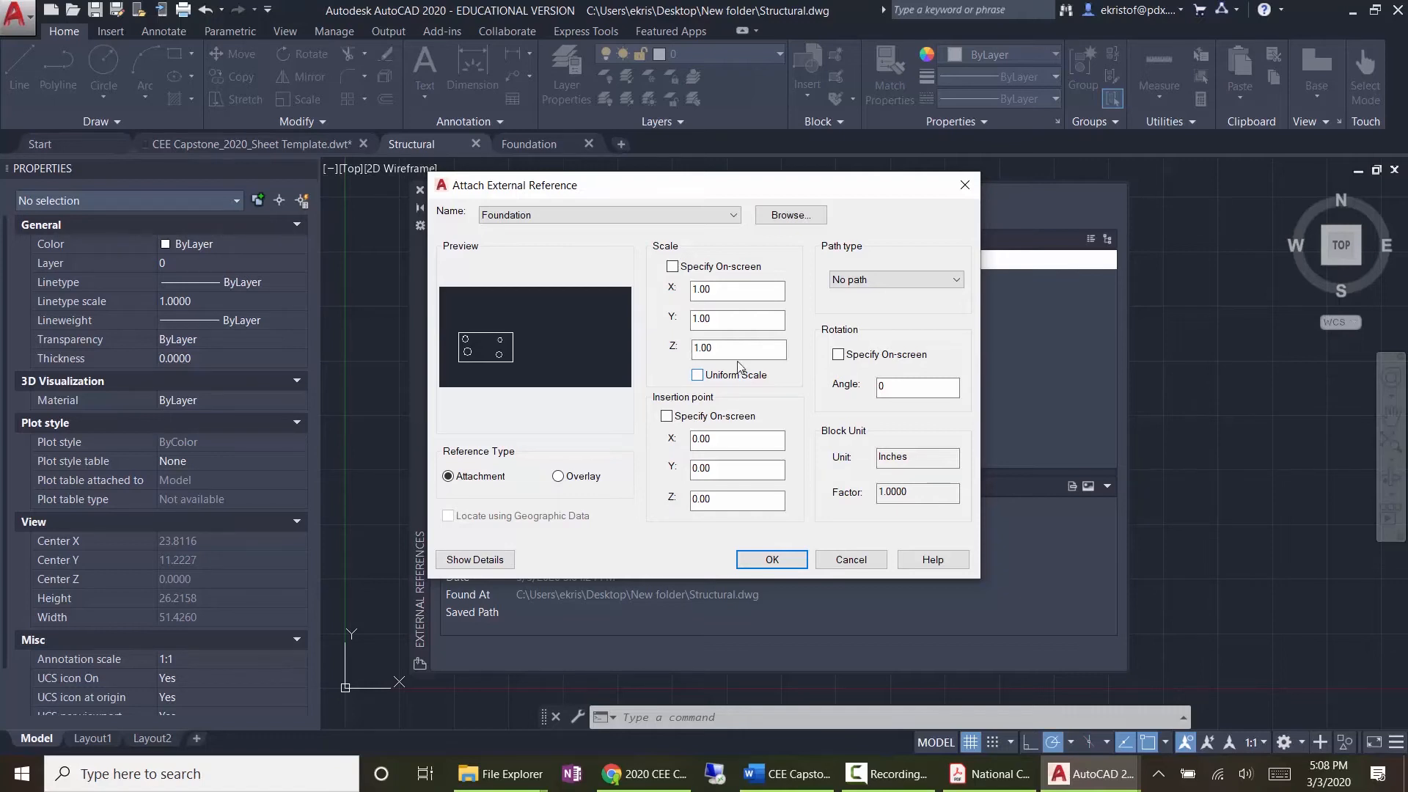
click(586, 478)
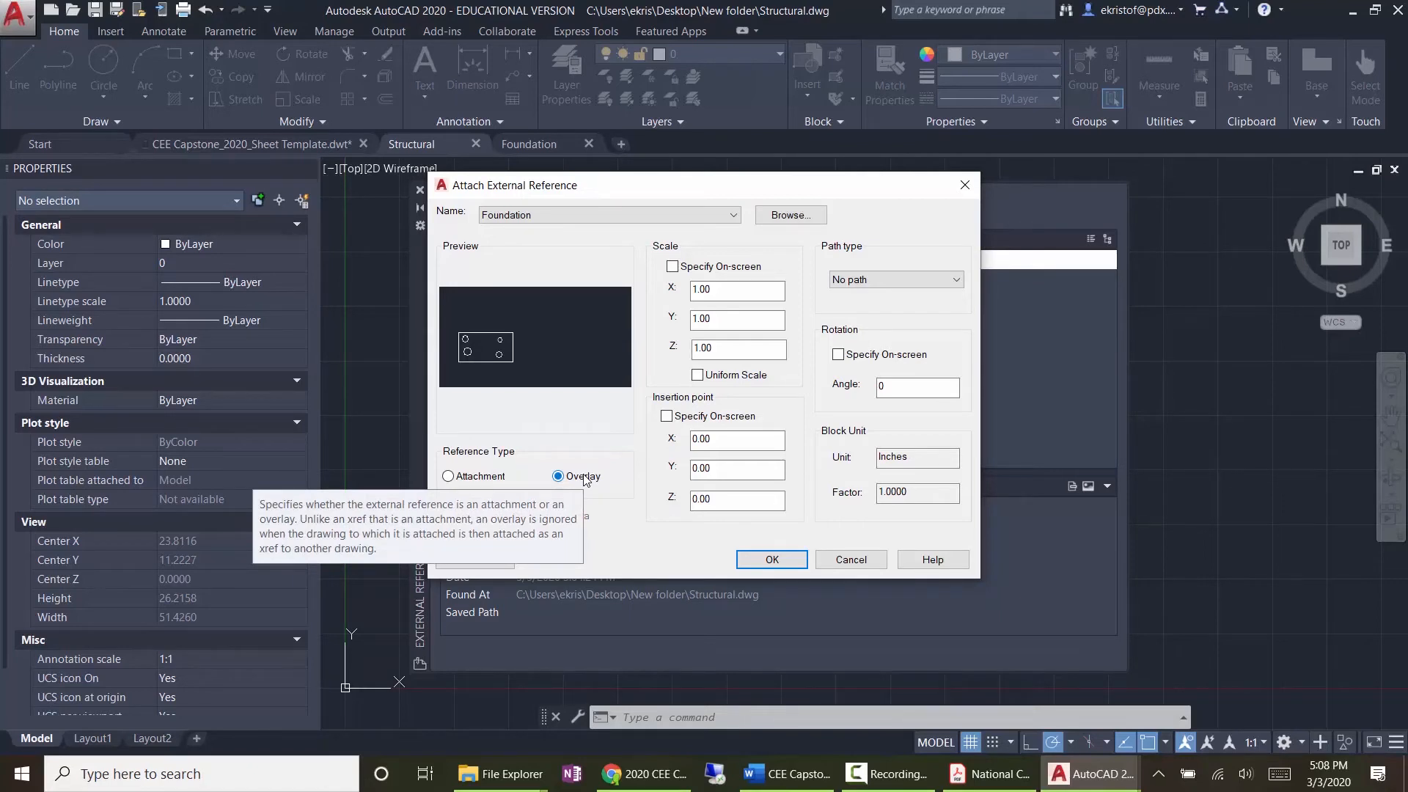
click(773, 560)
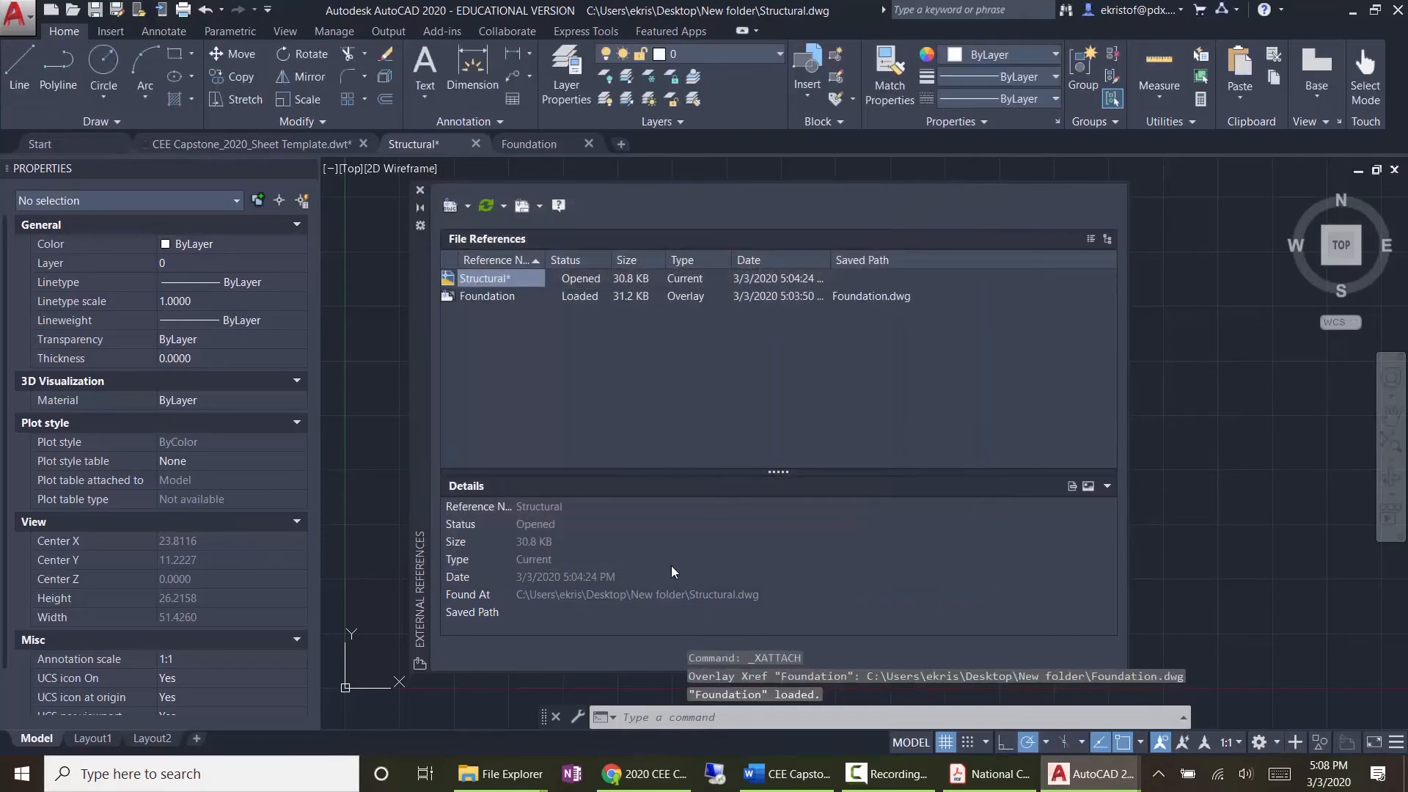
click(420, 192)
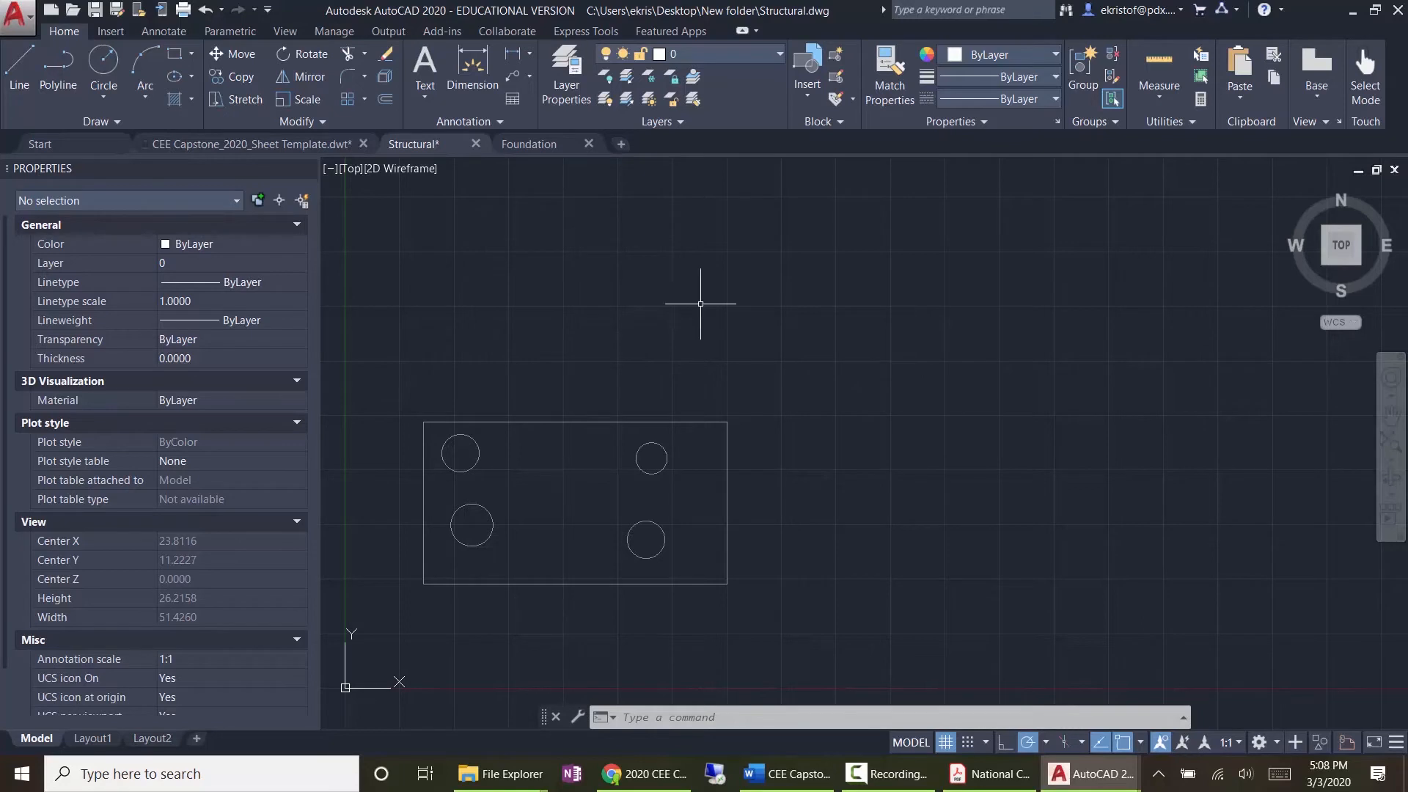
Step: Select the attached Foundation reference in the drawing and inspect its properties
click(561, 421)
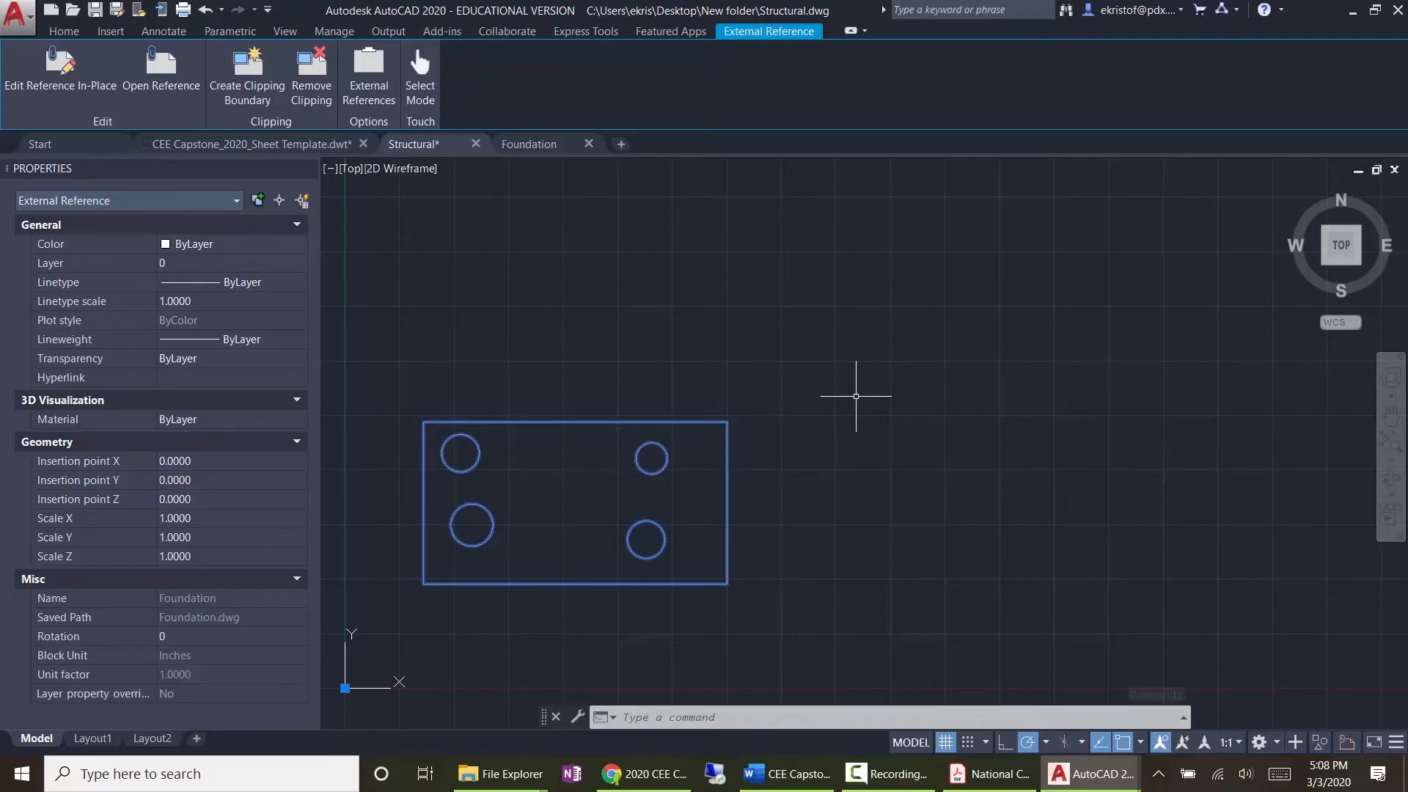
text(pr)
key(Return)
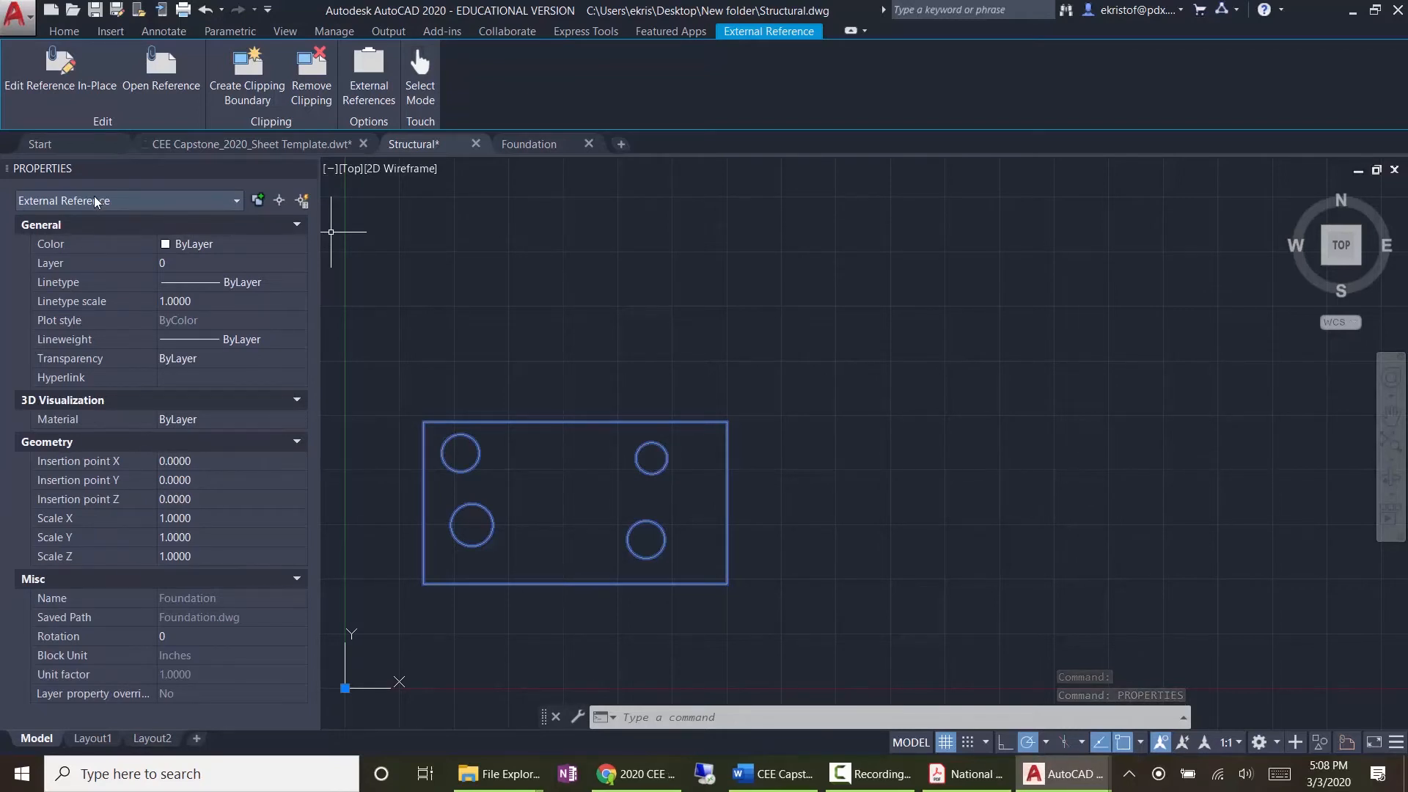
Step: Examine the layers listed under the Foundation xref filter in the Layer Properties Manager, widening the filter tree to read it
click(81, 30)
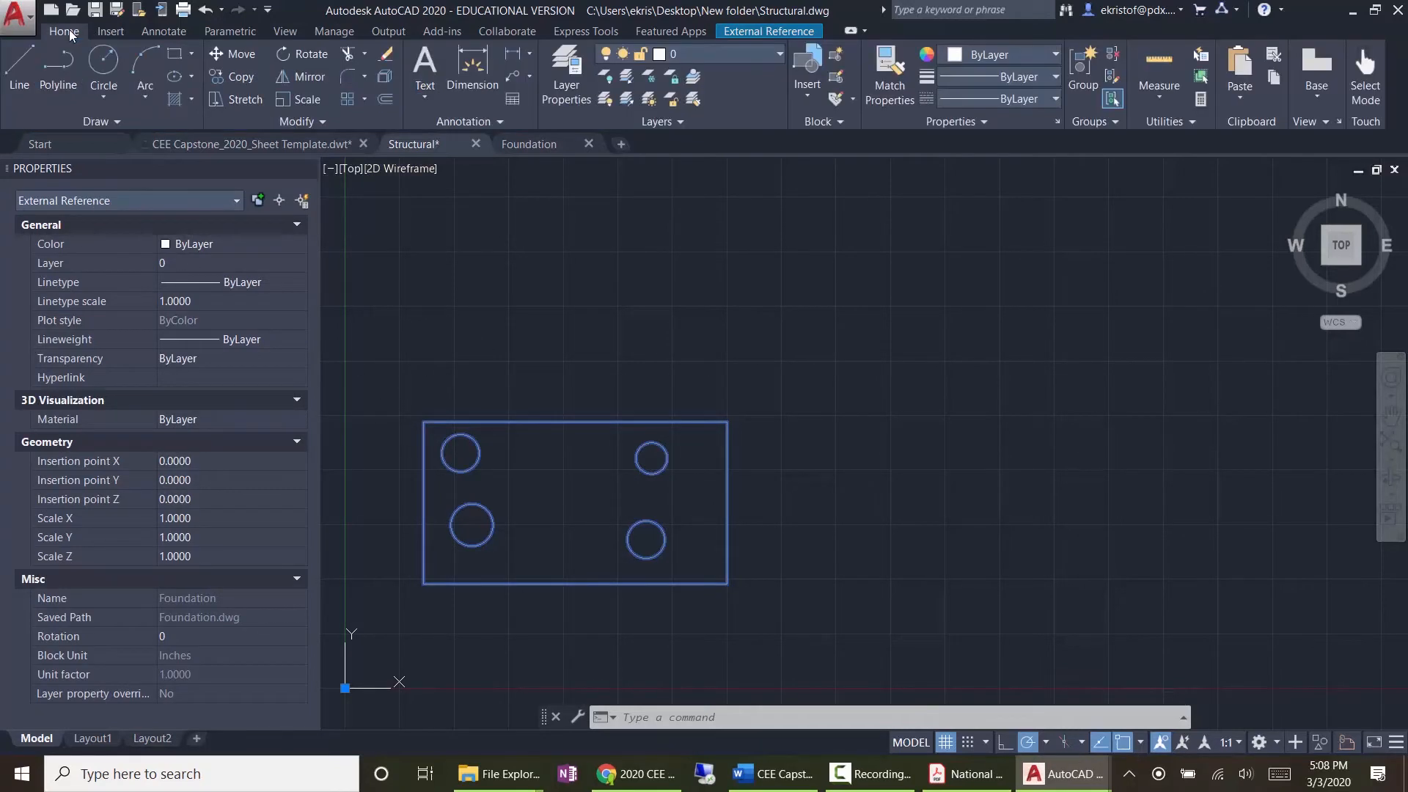
click(562, 76)
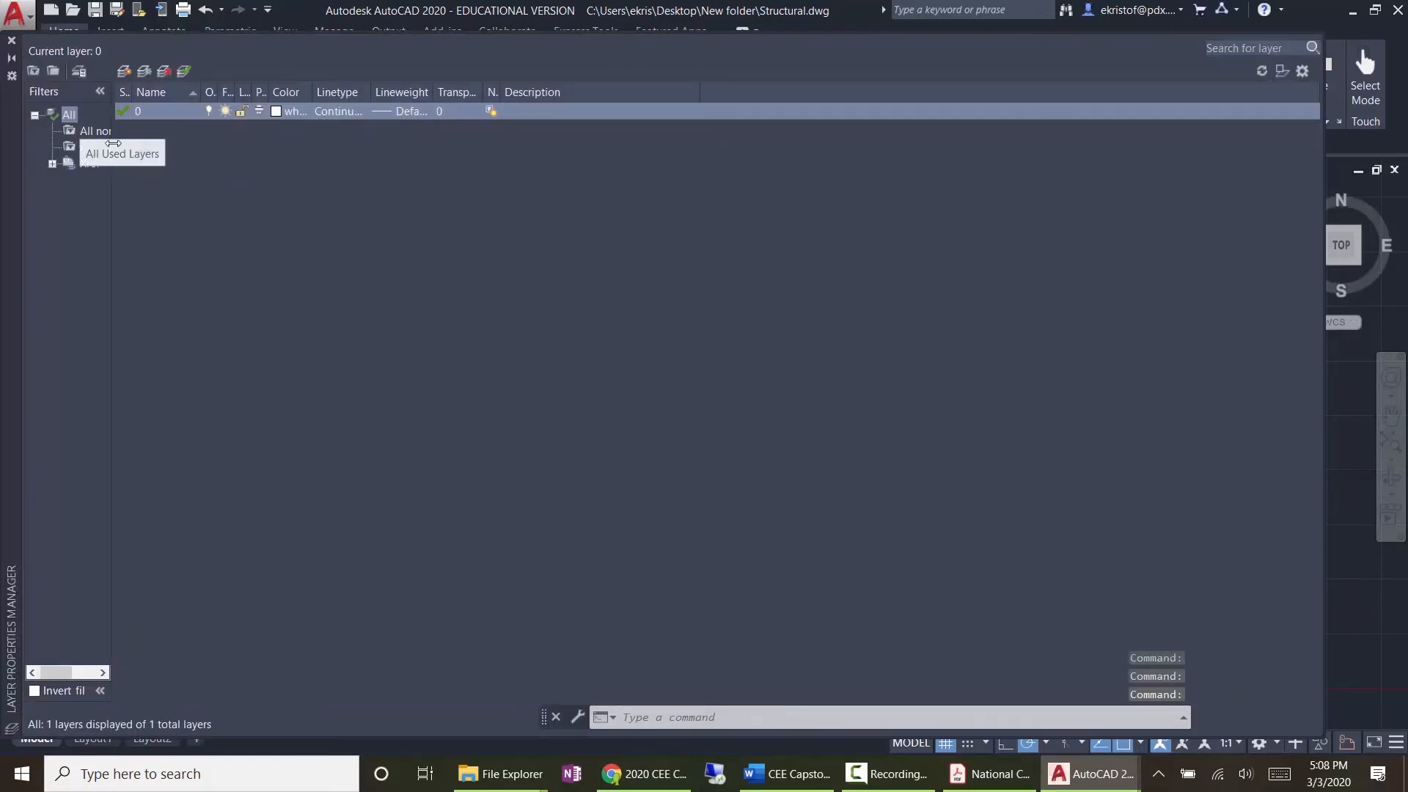
mouse_move(113, 122)
mouse_down()
mouse_move(159, 126)
mouse_move(163, 147)
mouse_move(254, 149)
mouse_up()
click(52, 164)
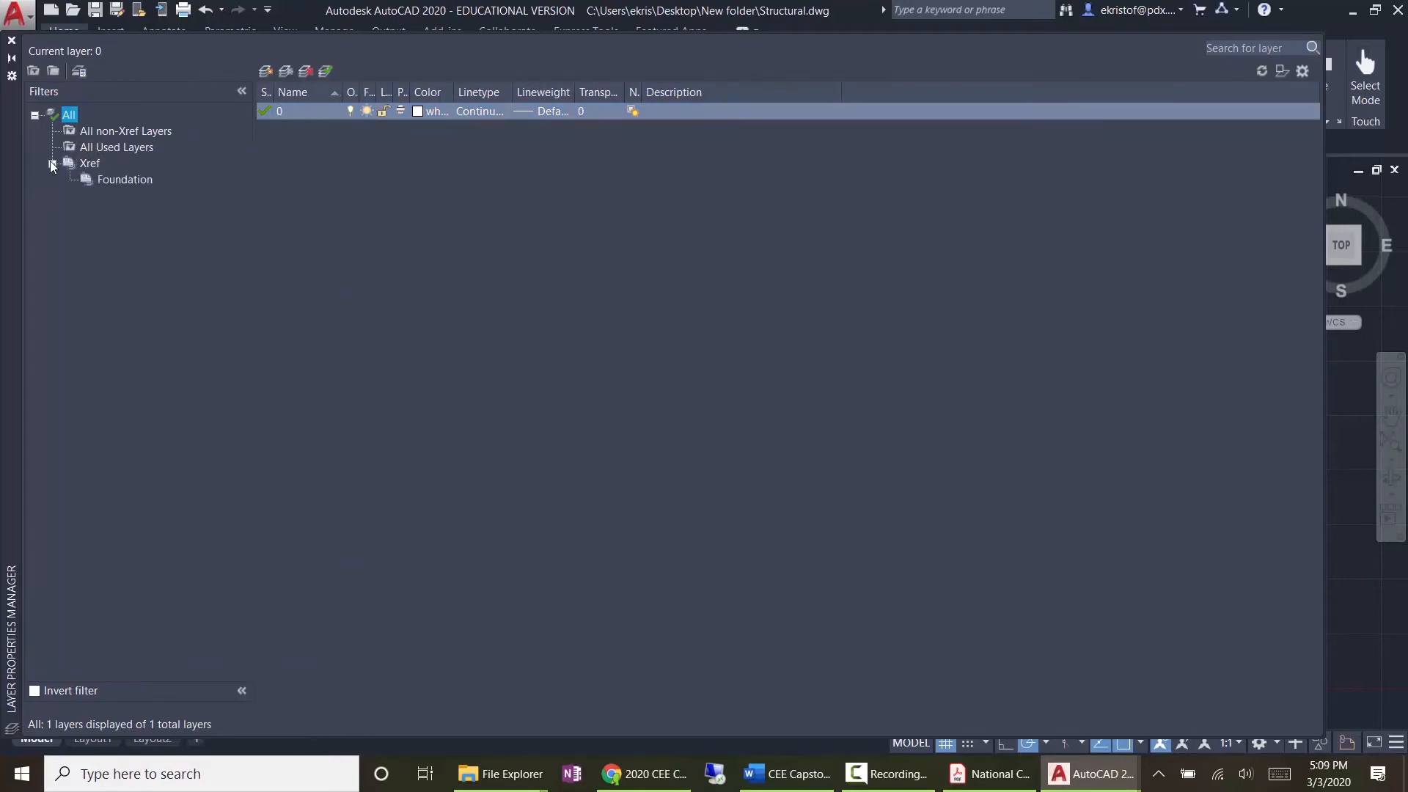
click(103, 182)
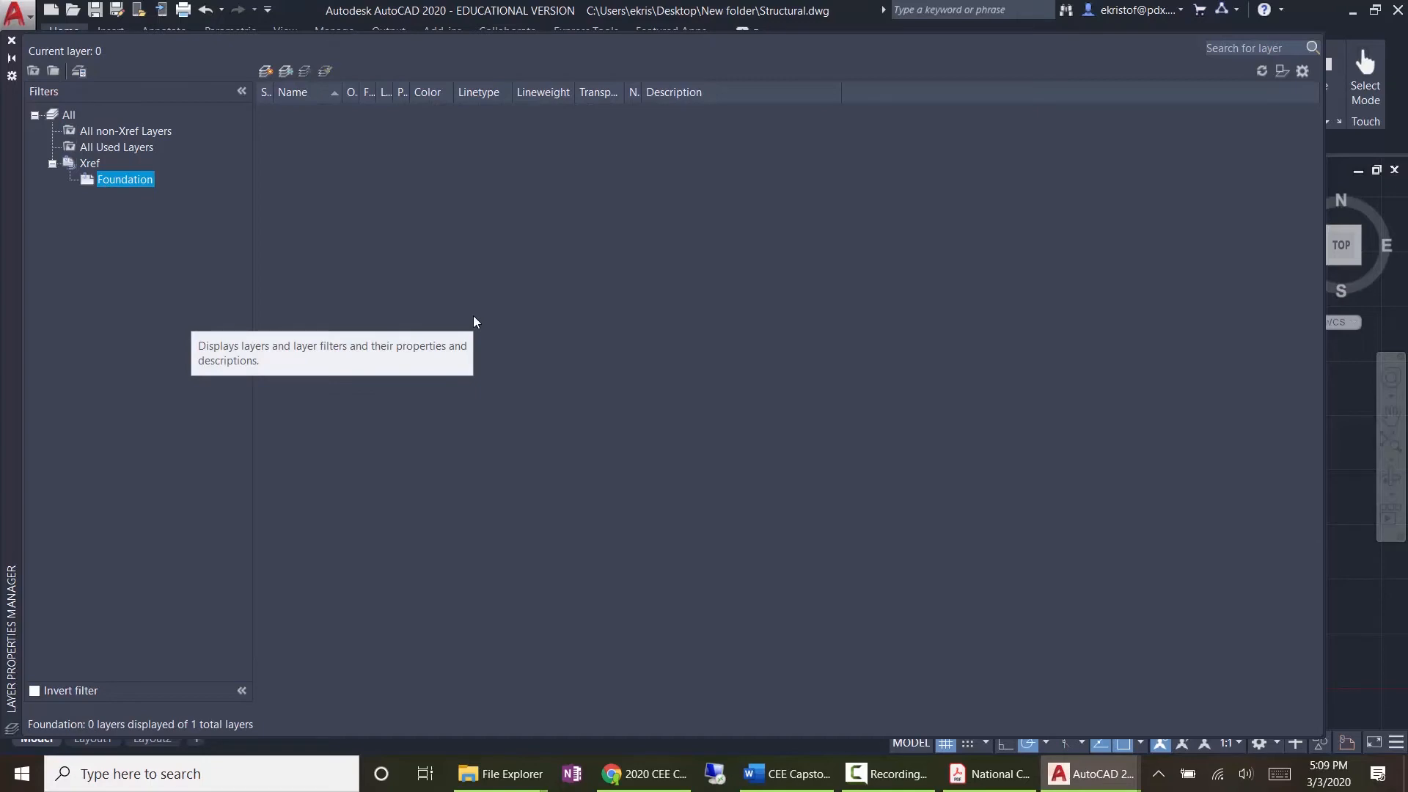
click(9, 42)
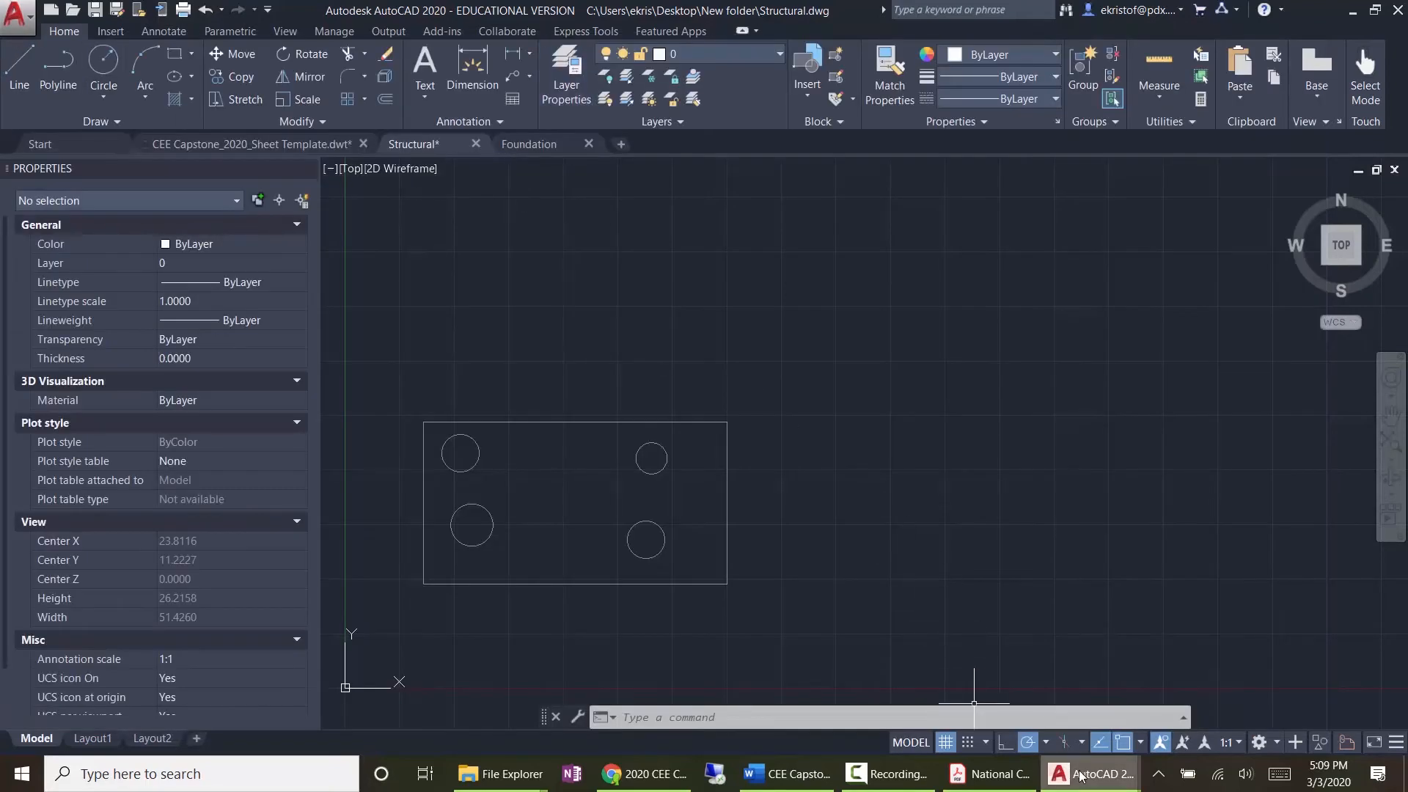
Step: Switch to the Foundation drawing and create a green layer named FOOTING
mouse_move(1078, 777)
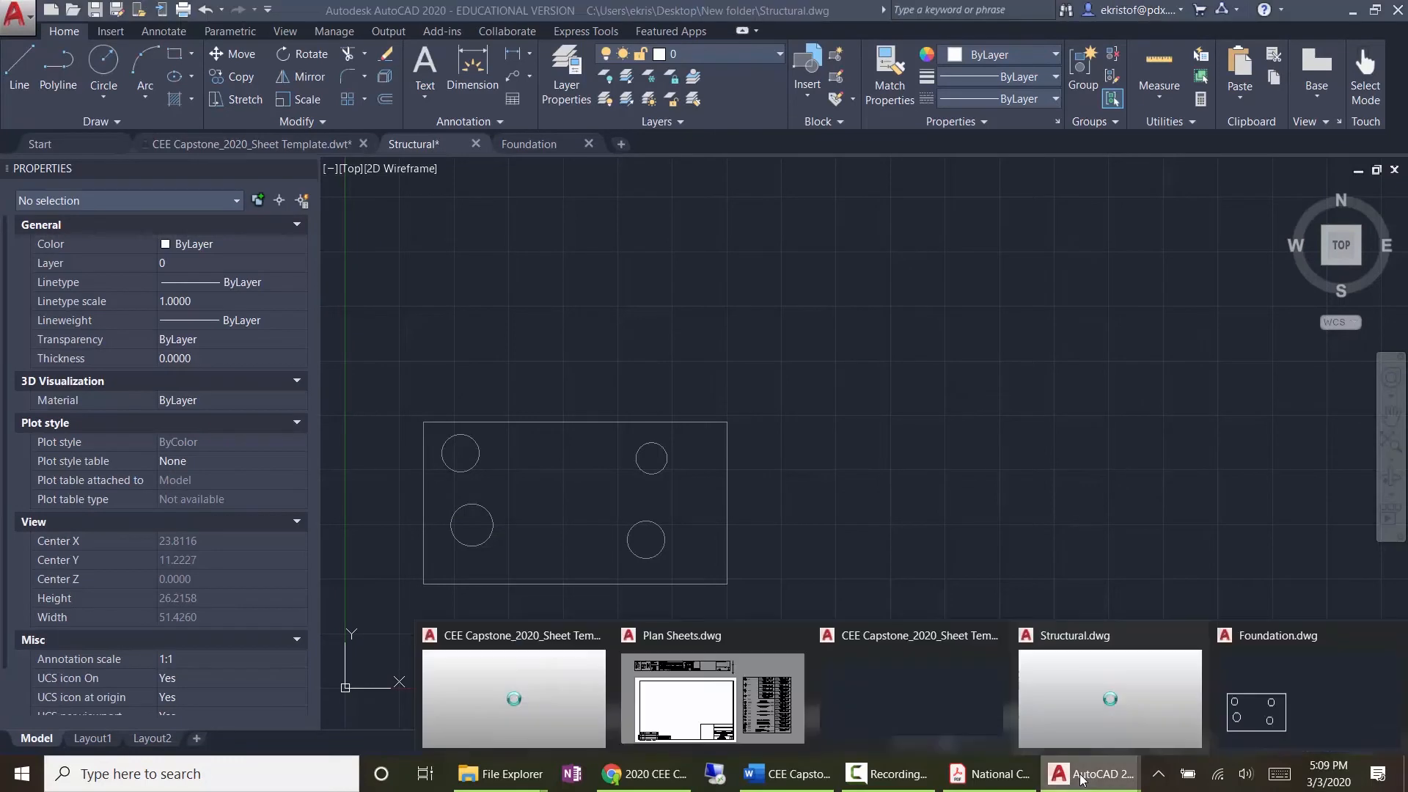
click(1266, 706)
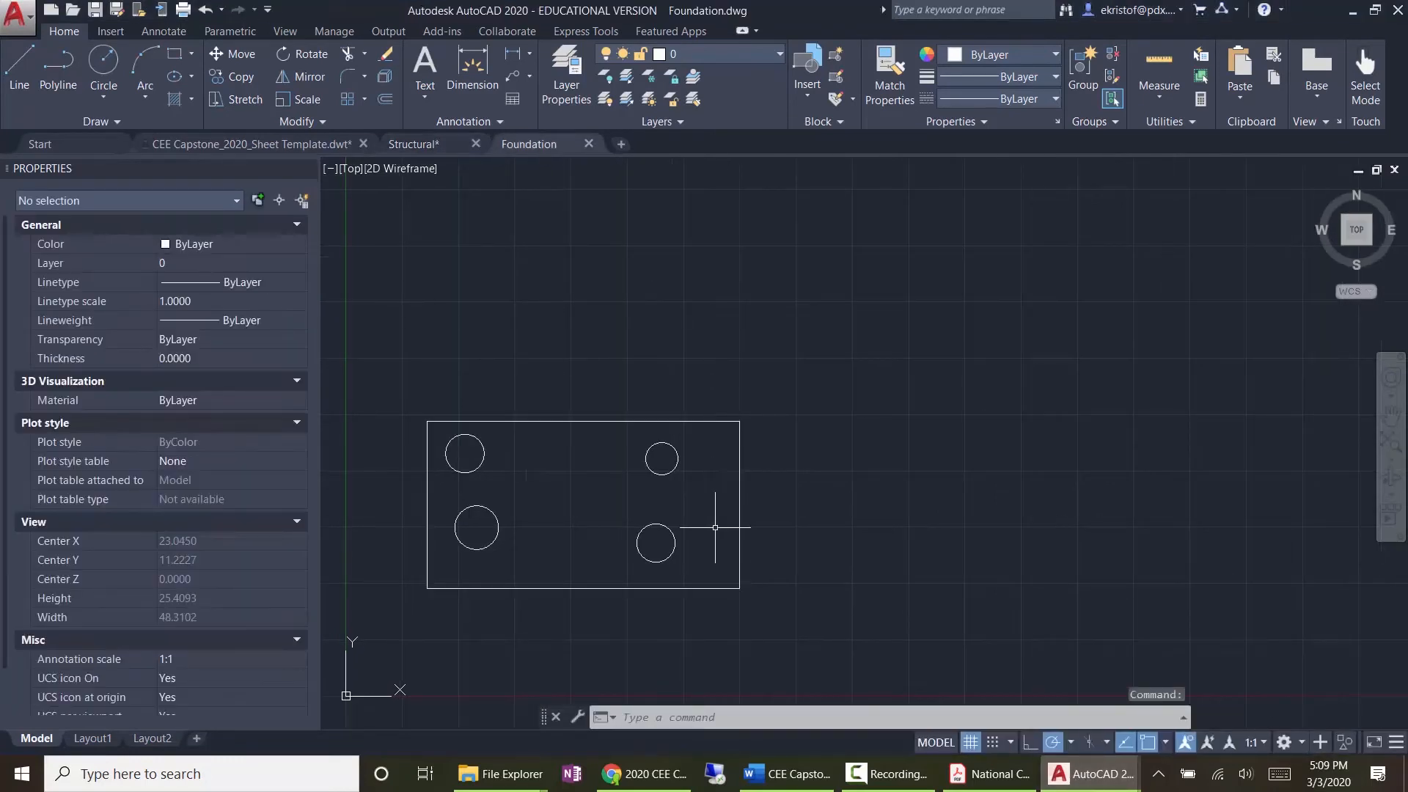
click(803, 614)
click(400, 388)
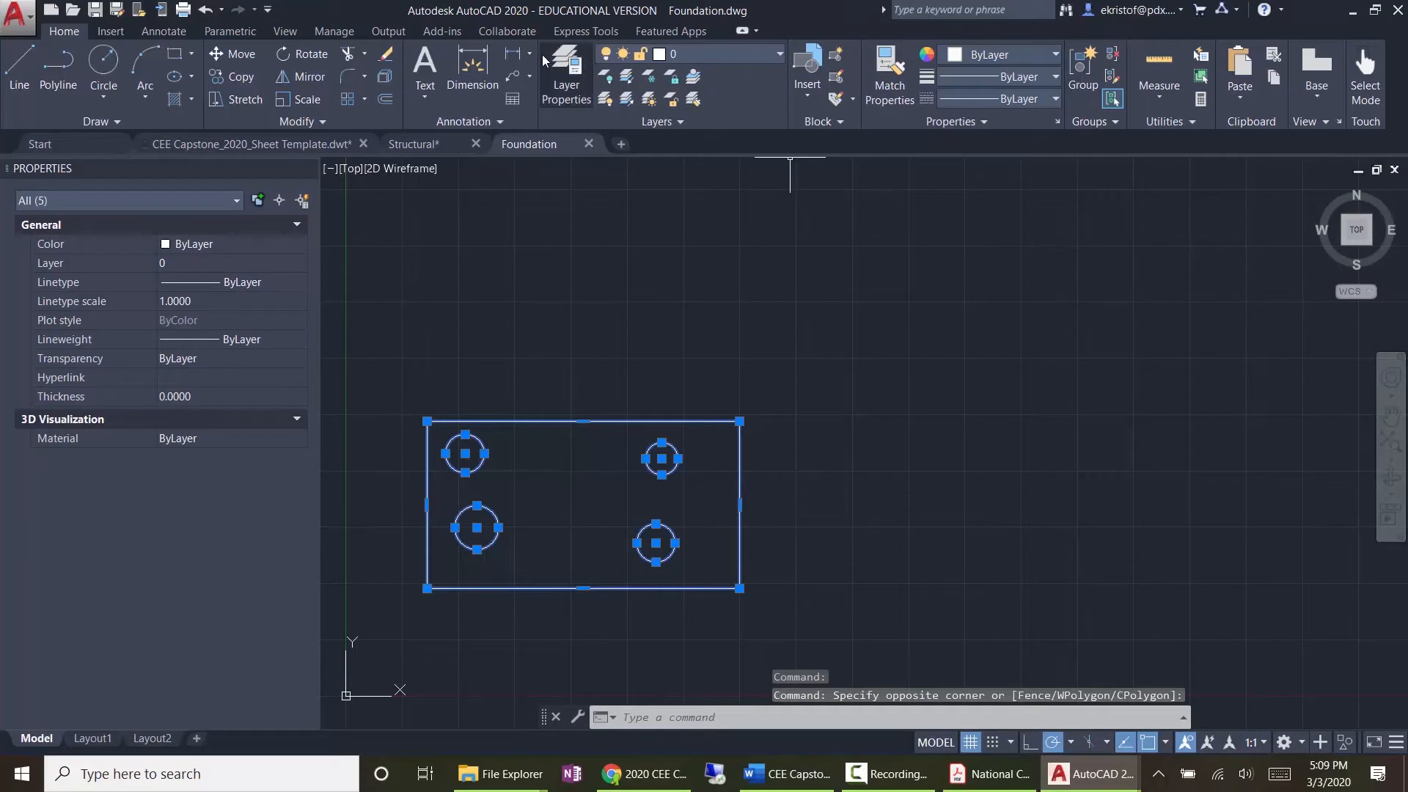
click(565, 69)
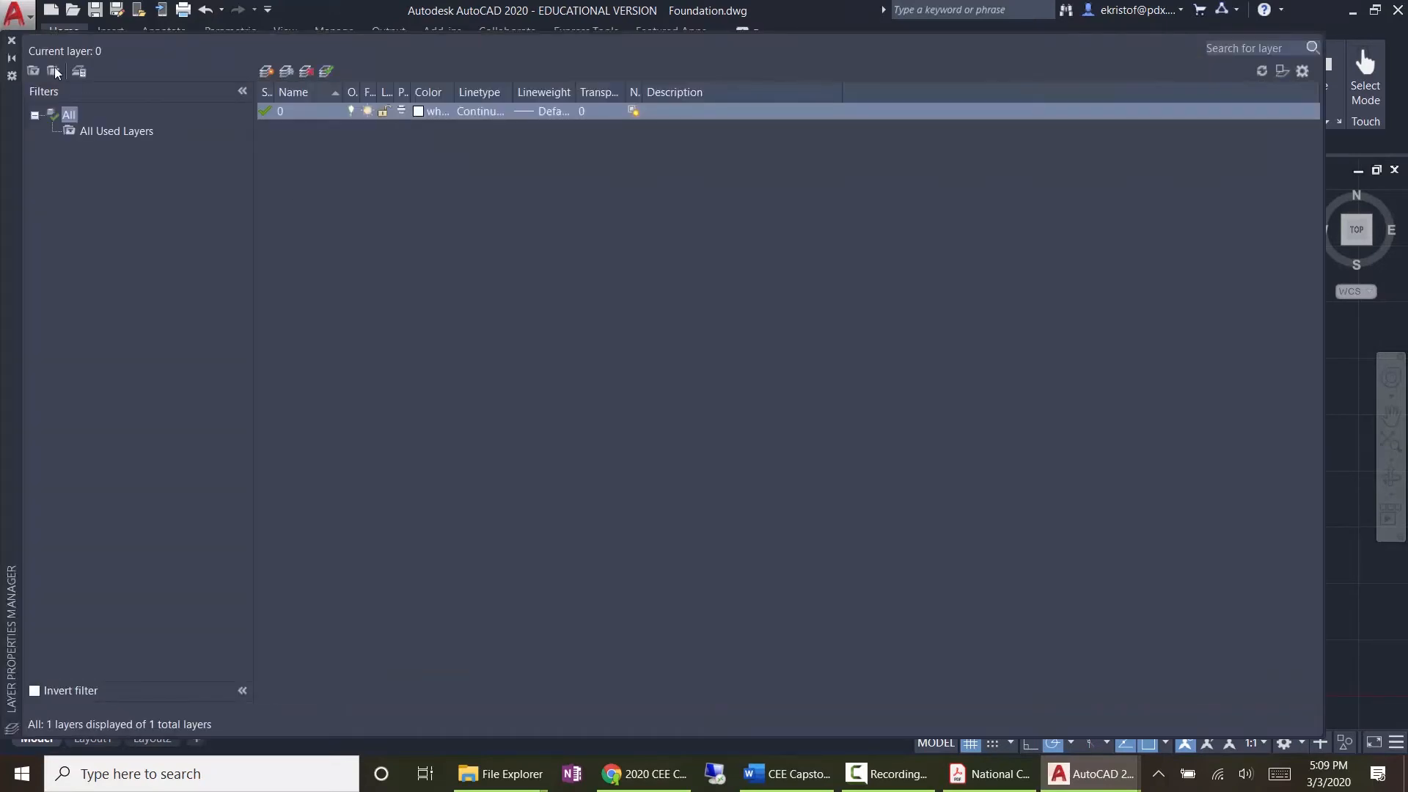
click(265, 71)
text(FOOTING)
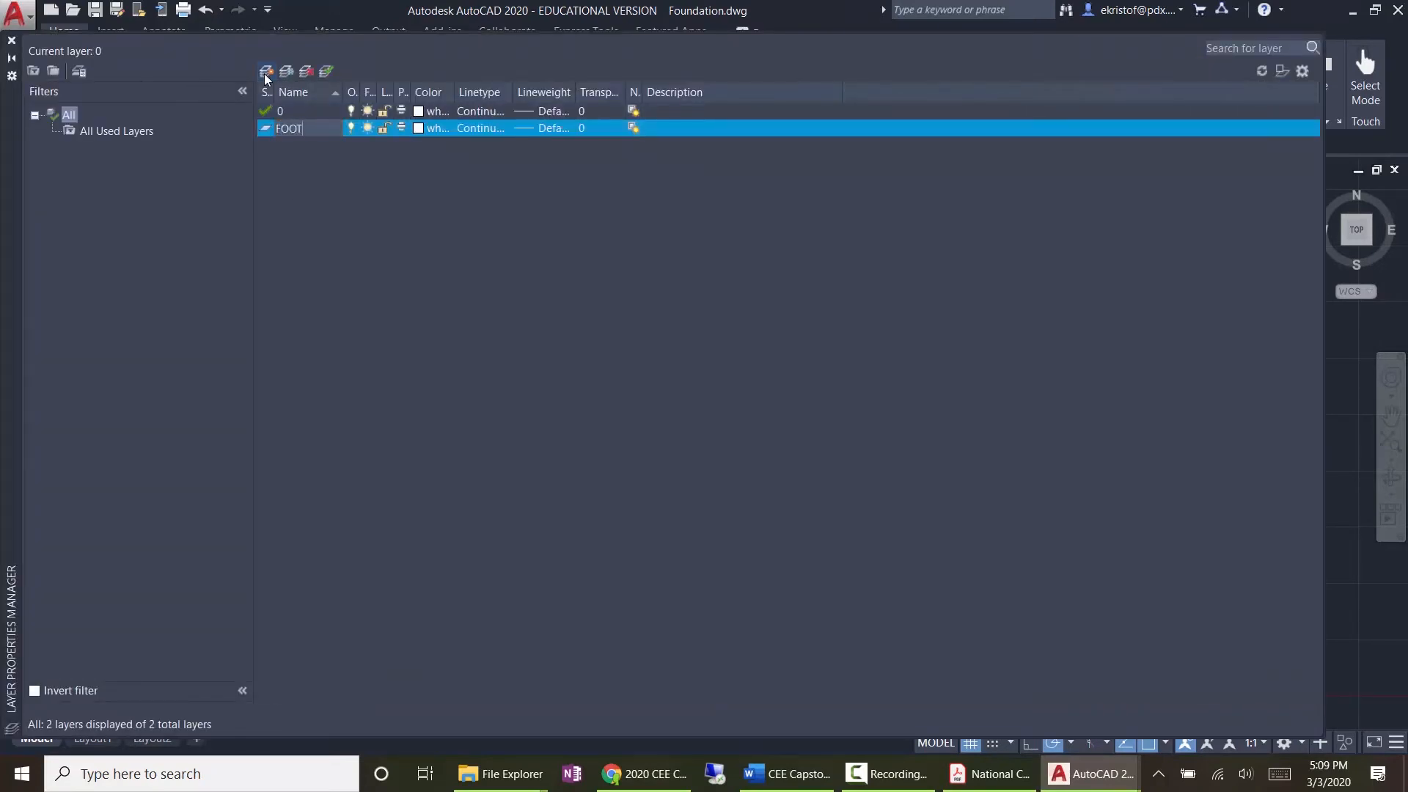
click(437, 129)
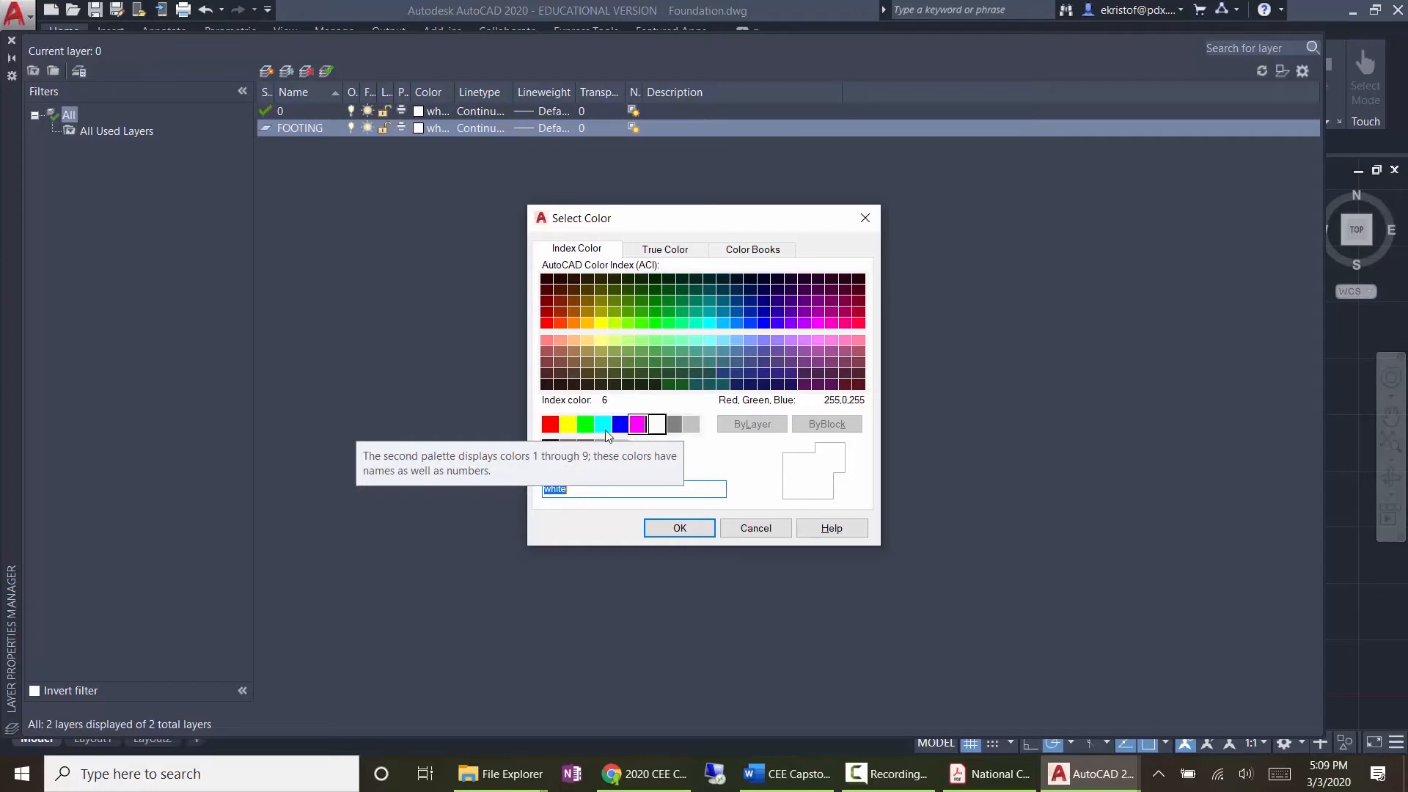
click(584, 425)
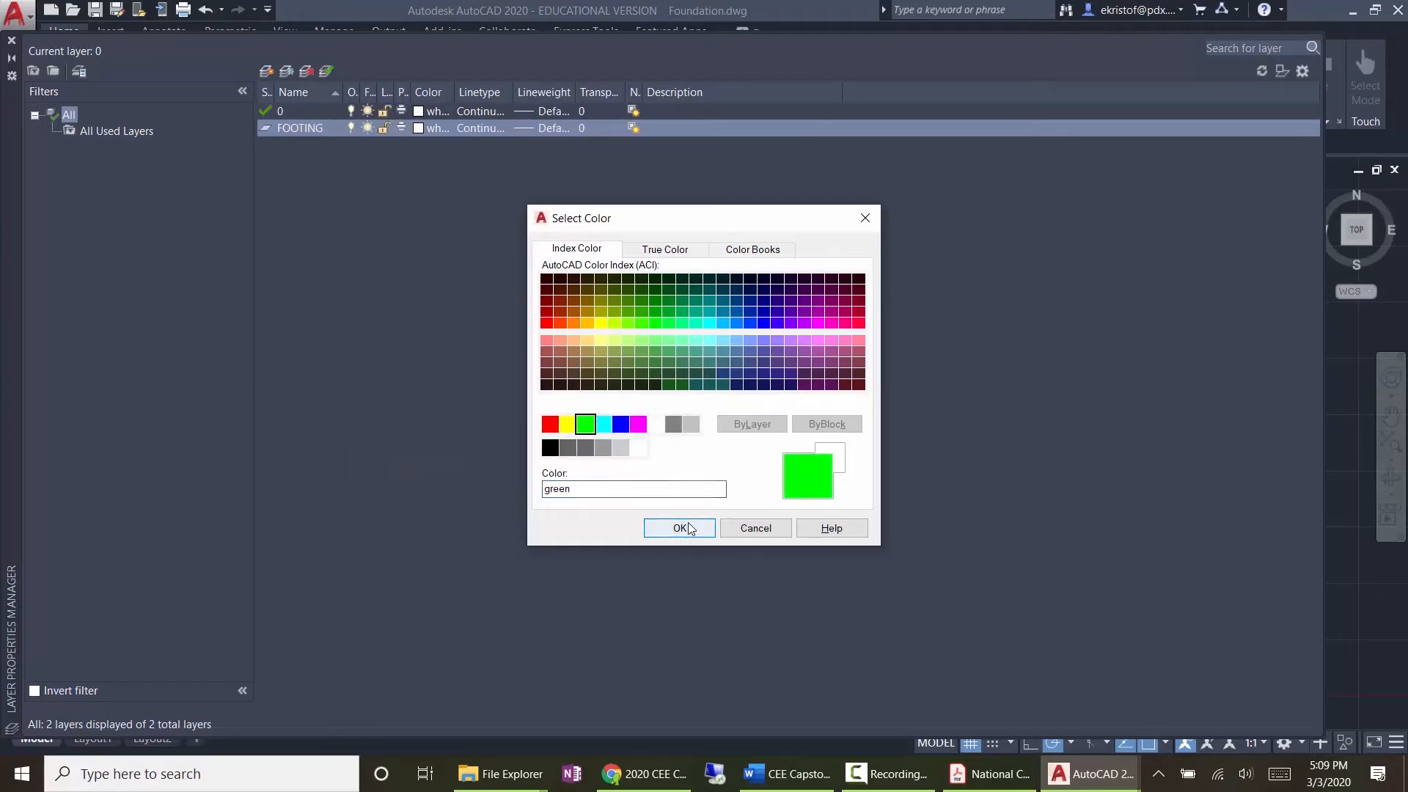
click(679, 528)
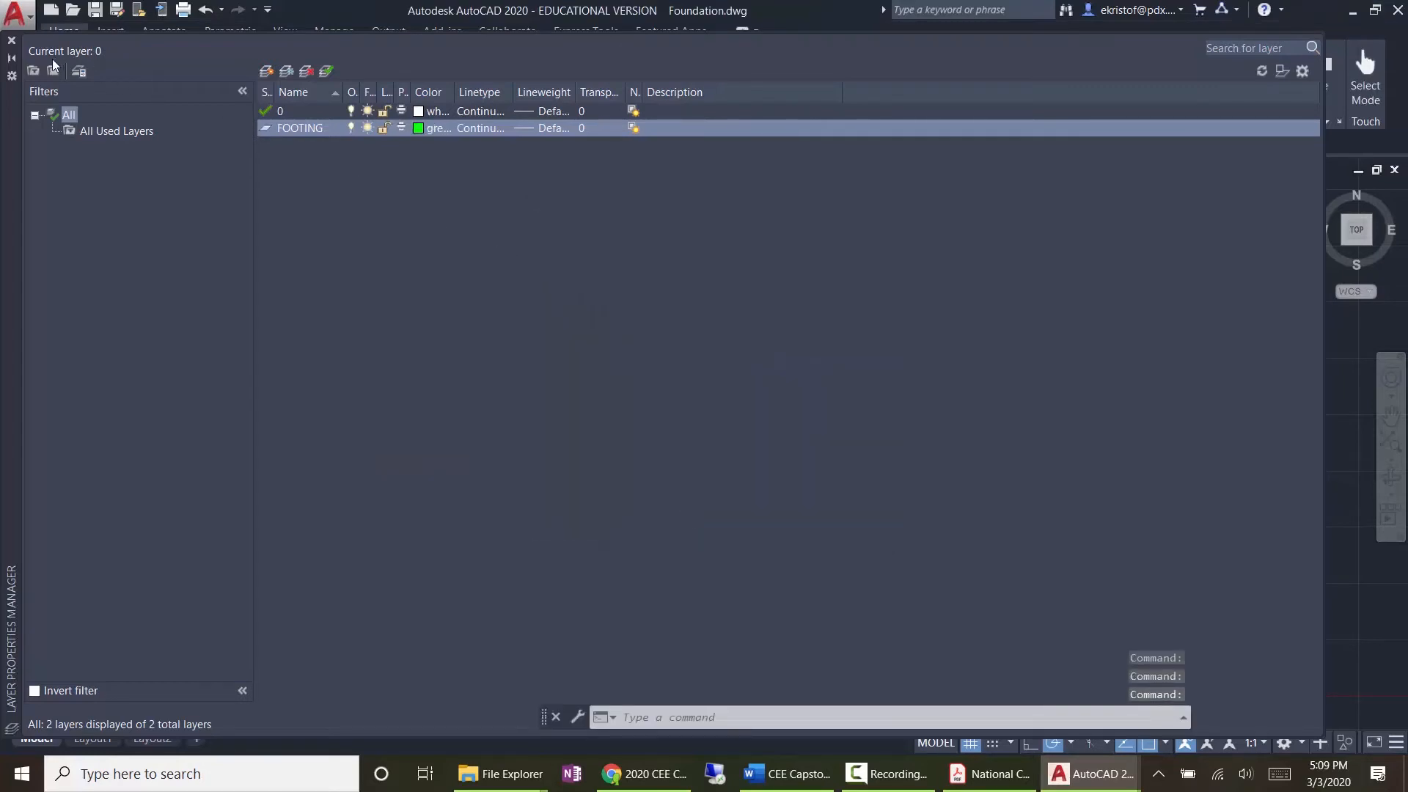
click(11, 41)
Step: Move the rectangle and its four circles to the FOOTING layer, keeping their color ByLayer
click(811, 629)
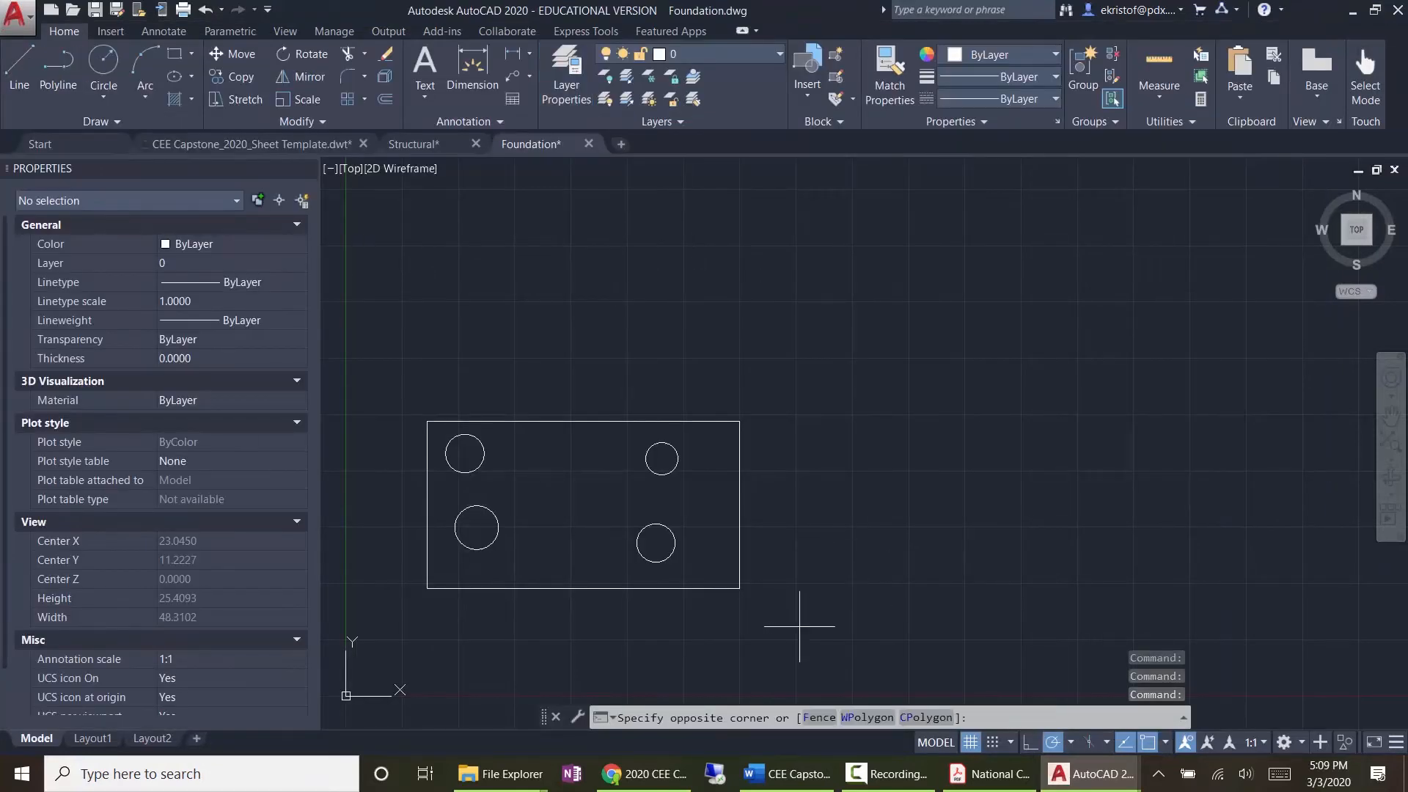
click(375, 379)
click(261, 244)
click(297, 245)
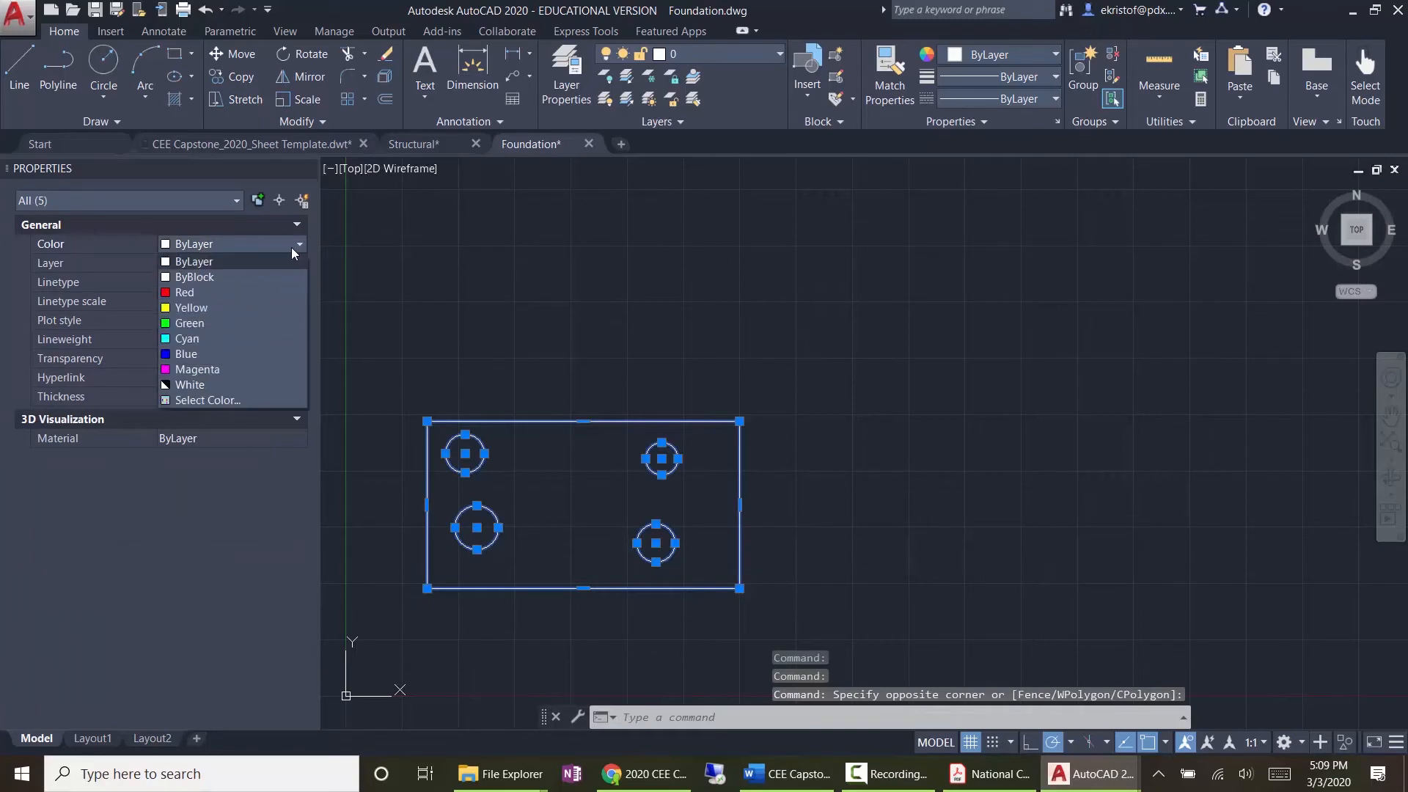
click(201, 262)
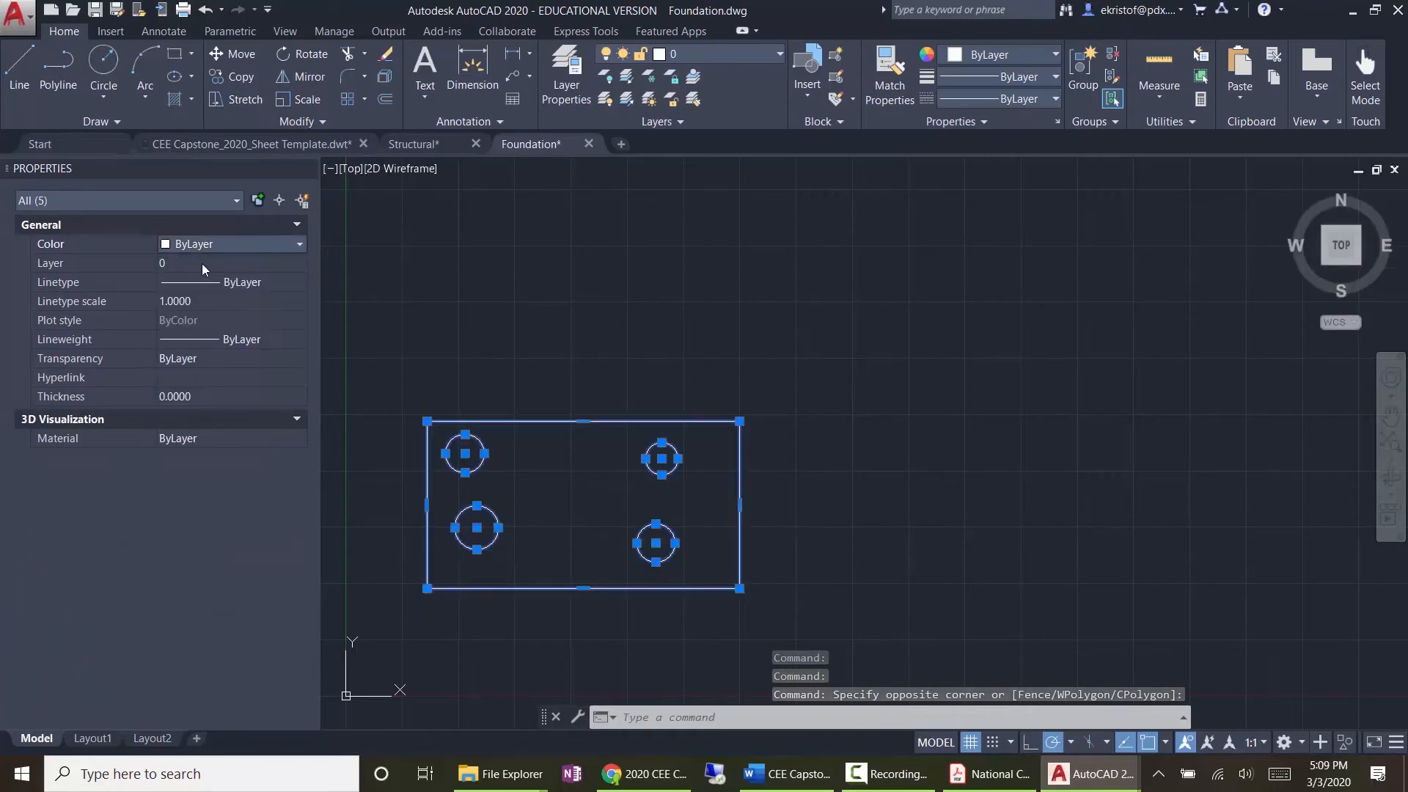
click(280, 261)
click(299, 263)
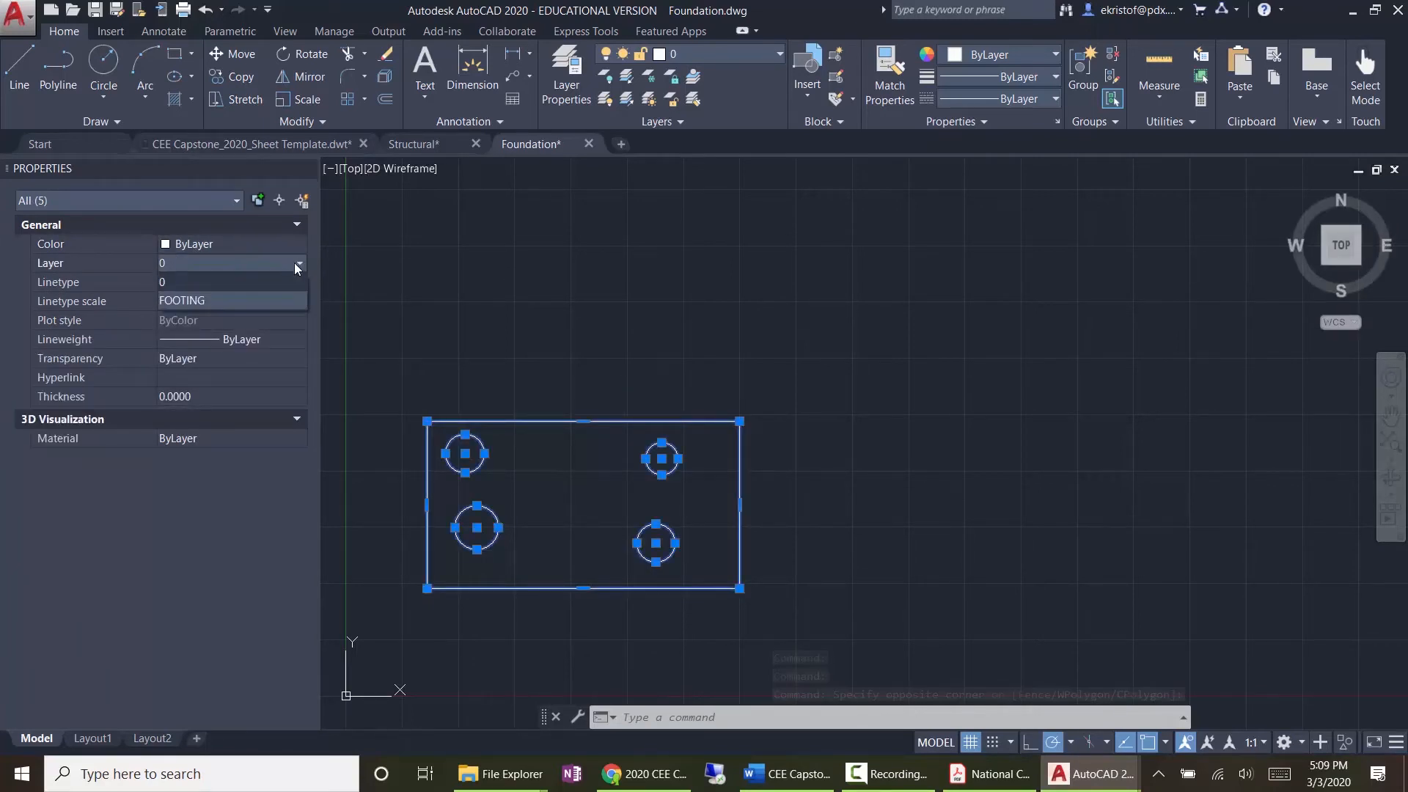
click(242, 301)
key(Escape)
key(Escape)
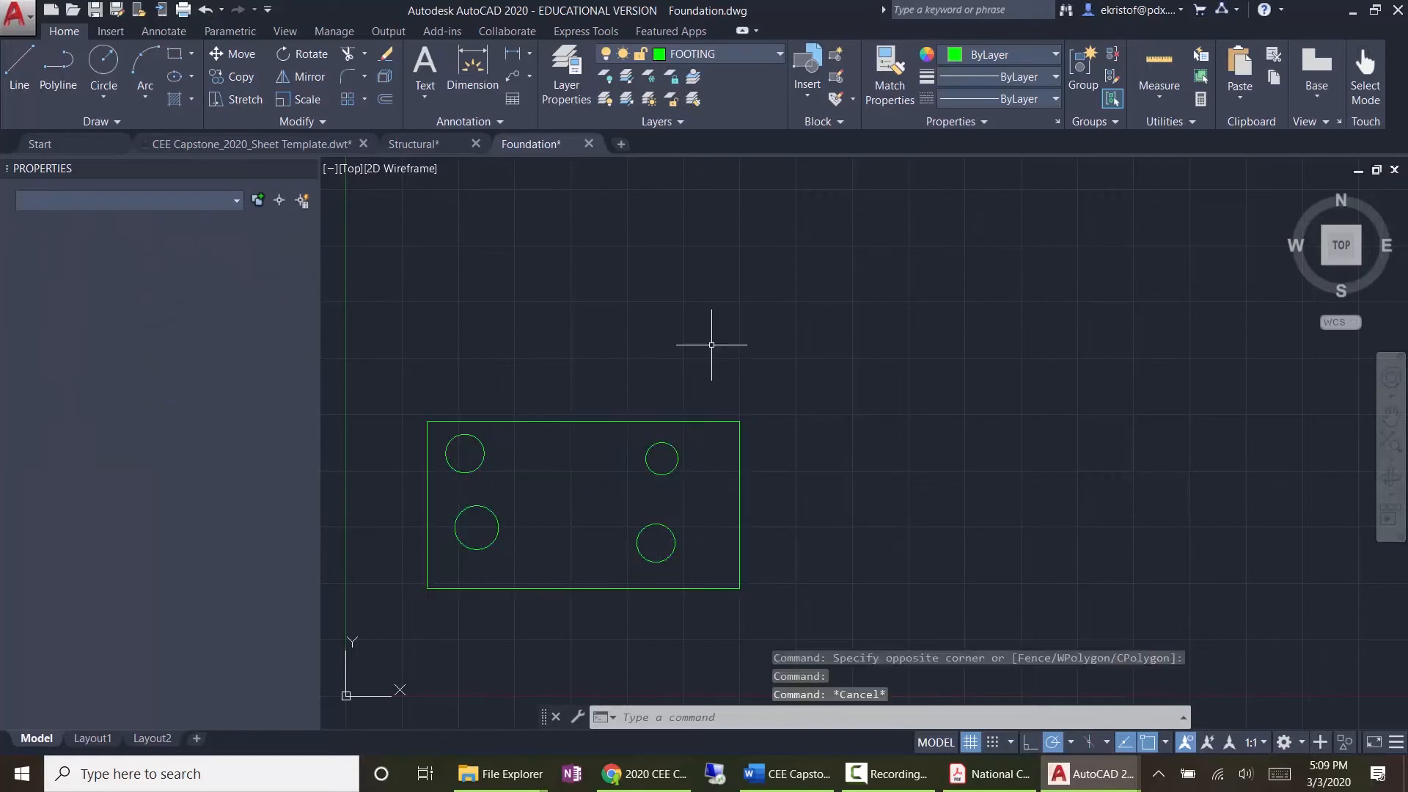
Step: With FOOTING as the current layer, draw two separate diagonal lines above and beside the rectangle, and save the Foundation drawing
click(722, 54)
click(693, 103)
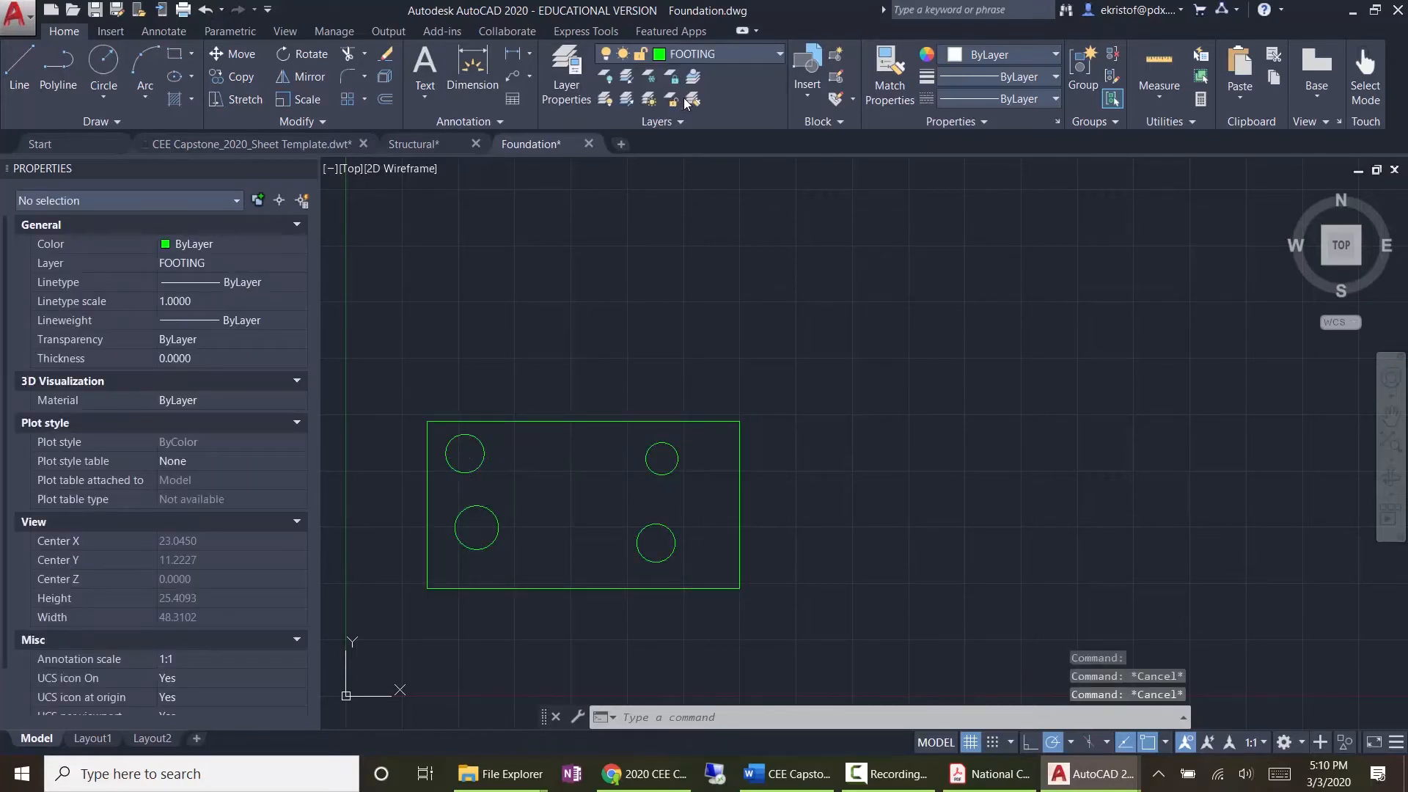
text(l)
key(space)
click(624, 343)
click(647, 292)
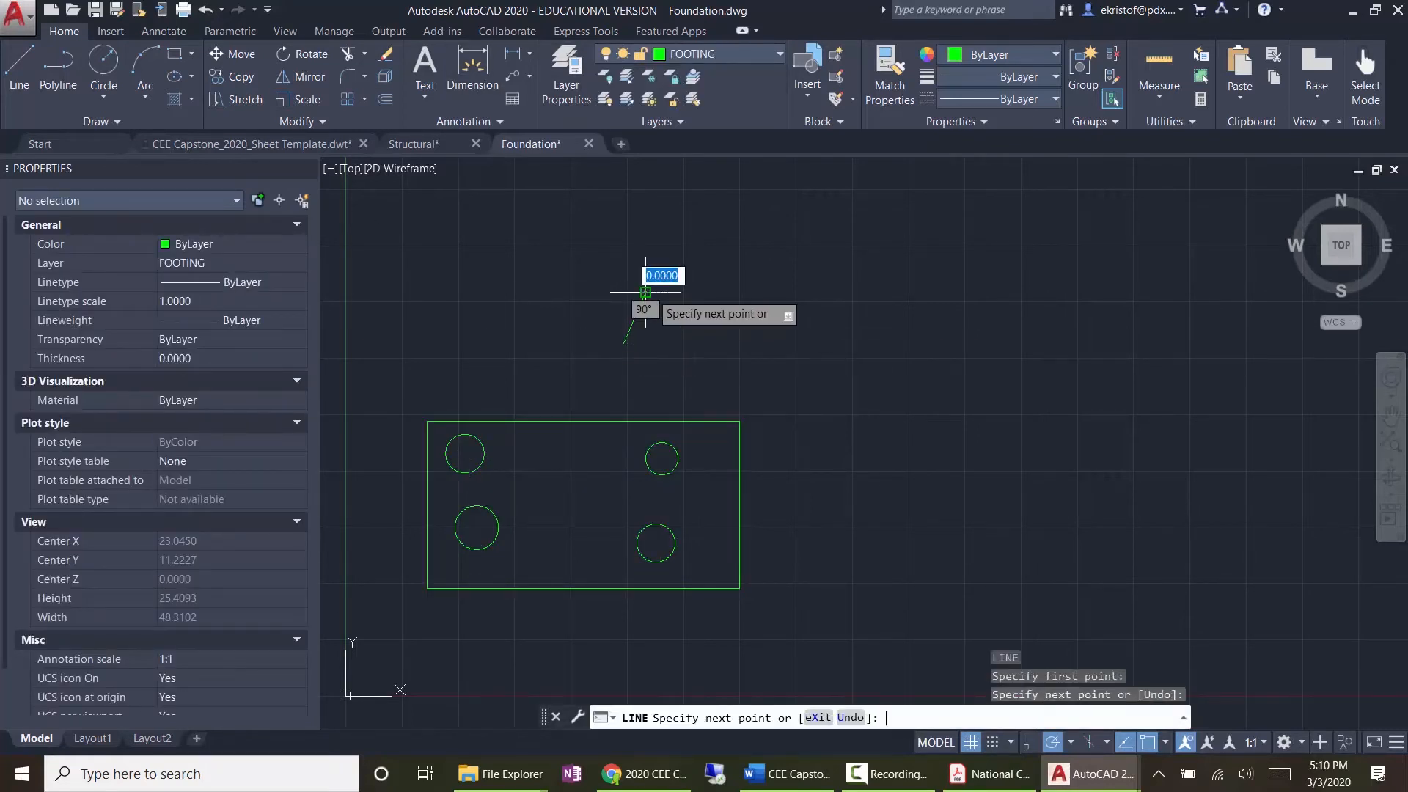
key(space)
key(space)
click(770, 289)
click(888, 420)
key(Escape)
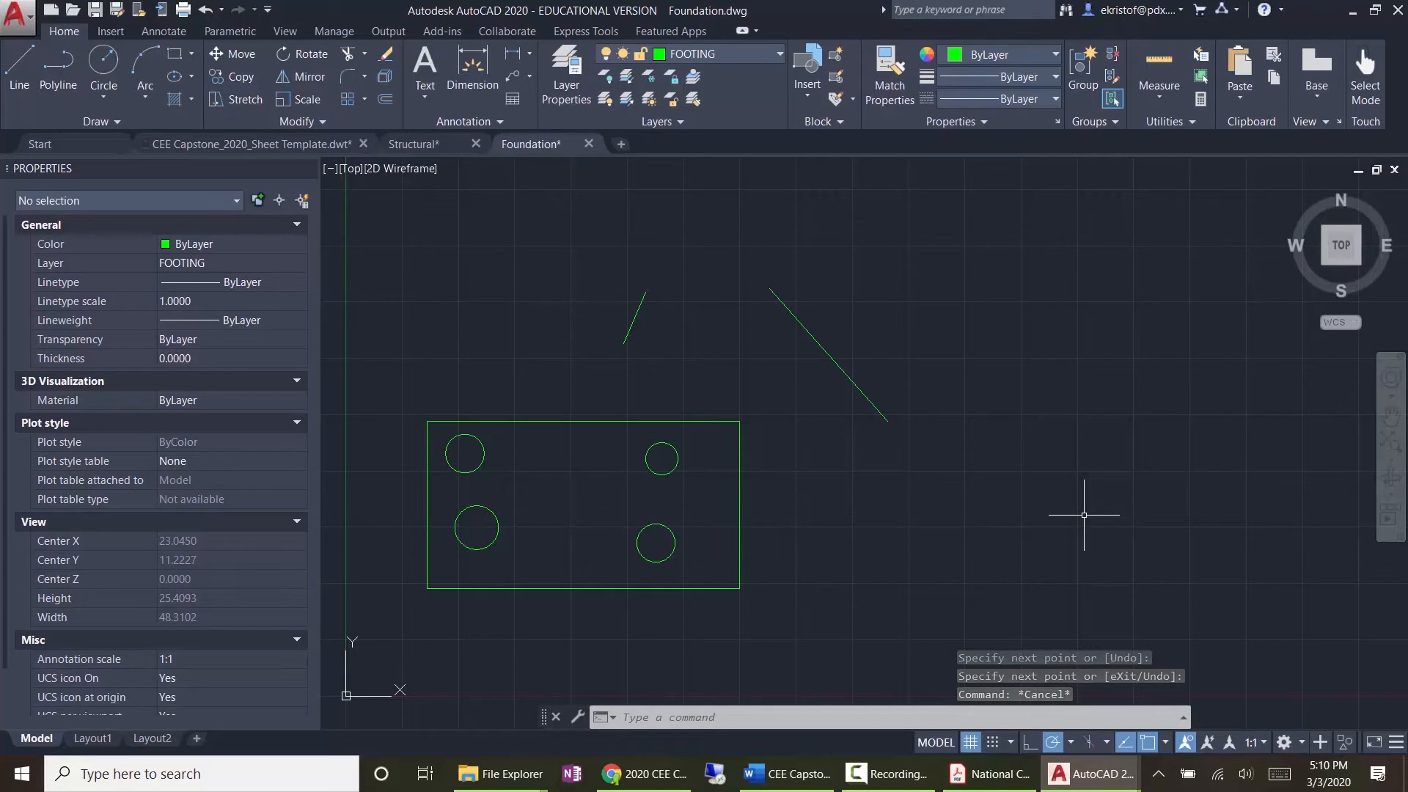
click(97, 12)
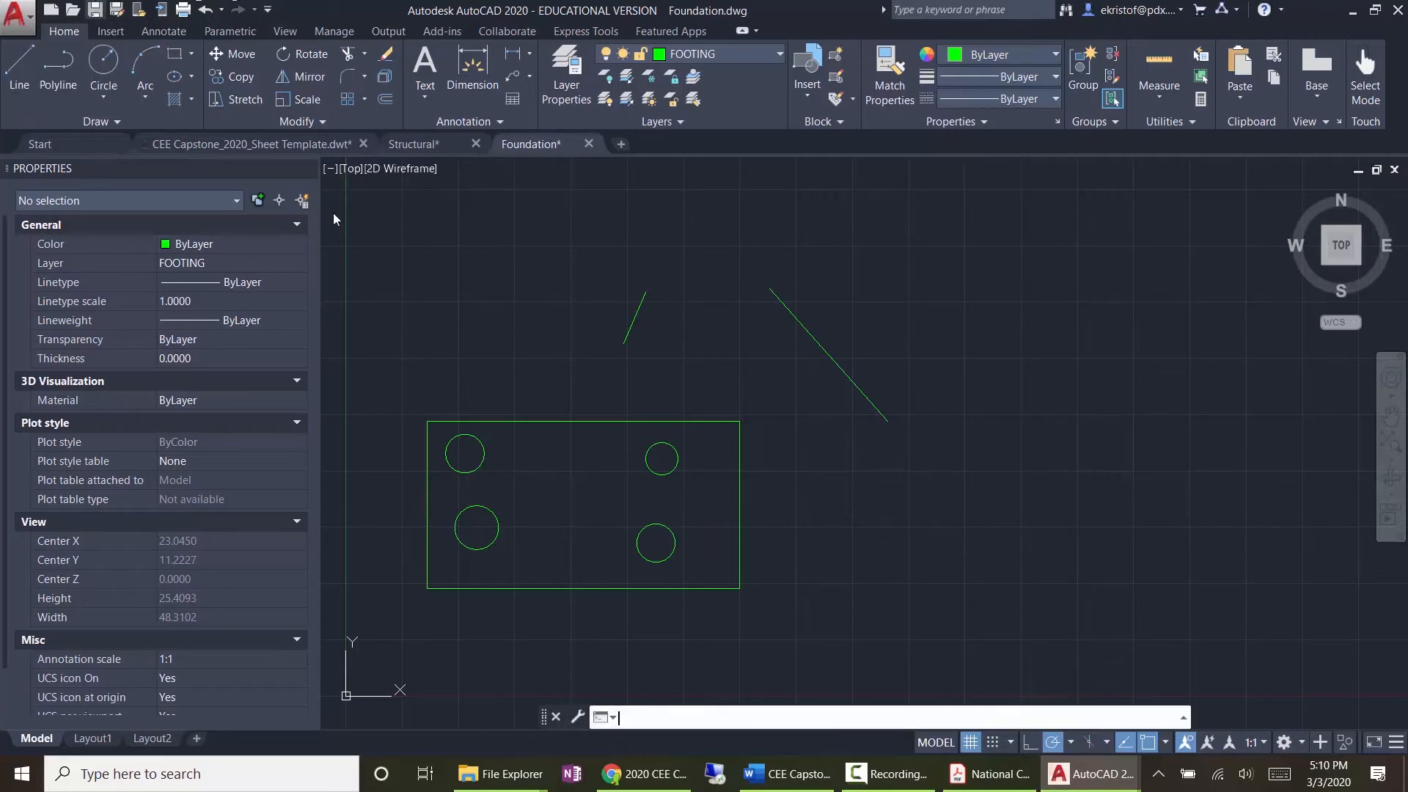
Step: Switch to the Structural drawing and reload its changed Foundation external reference
mouse_move(1034, 753)
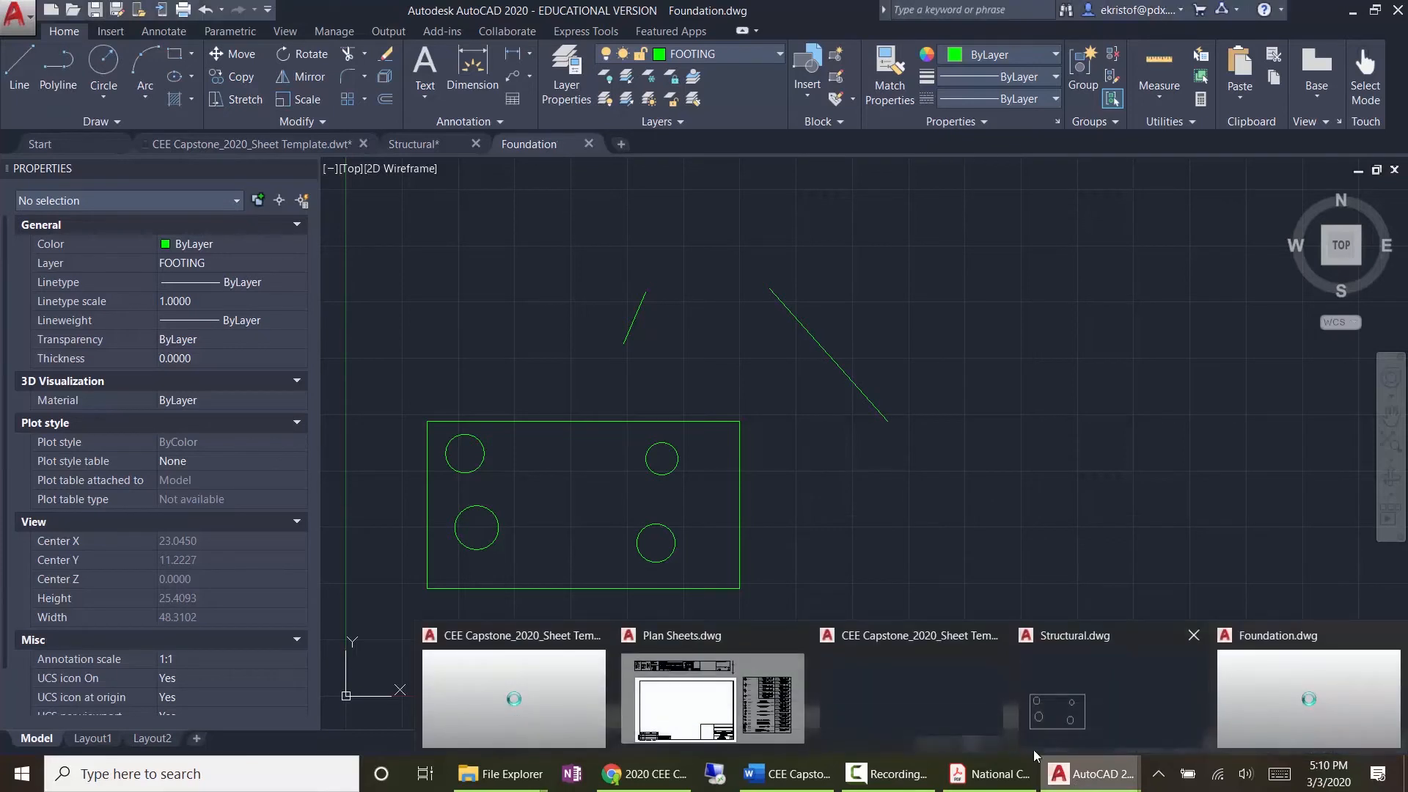
click(1072, 685)
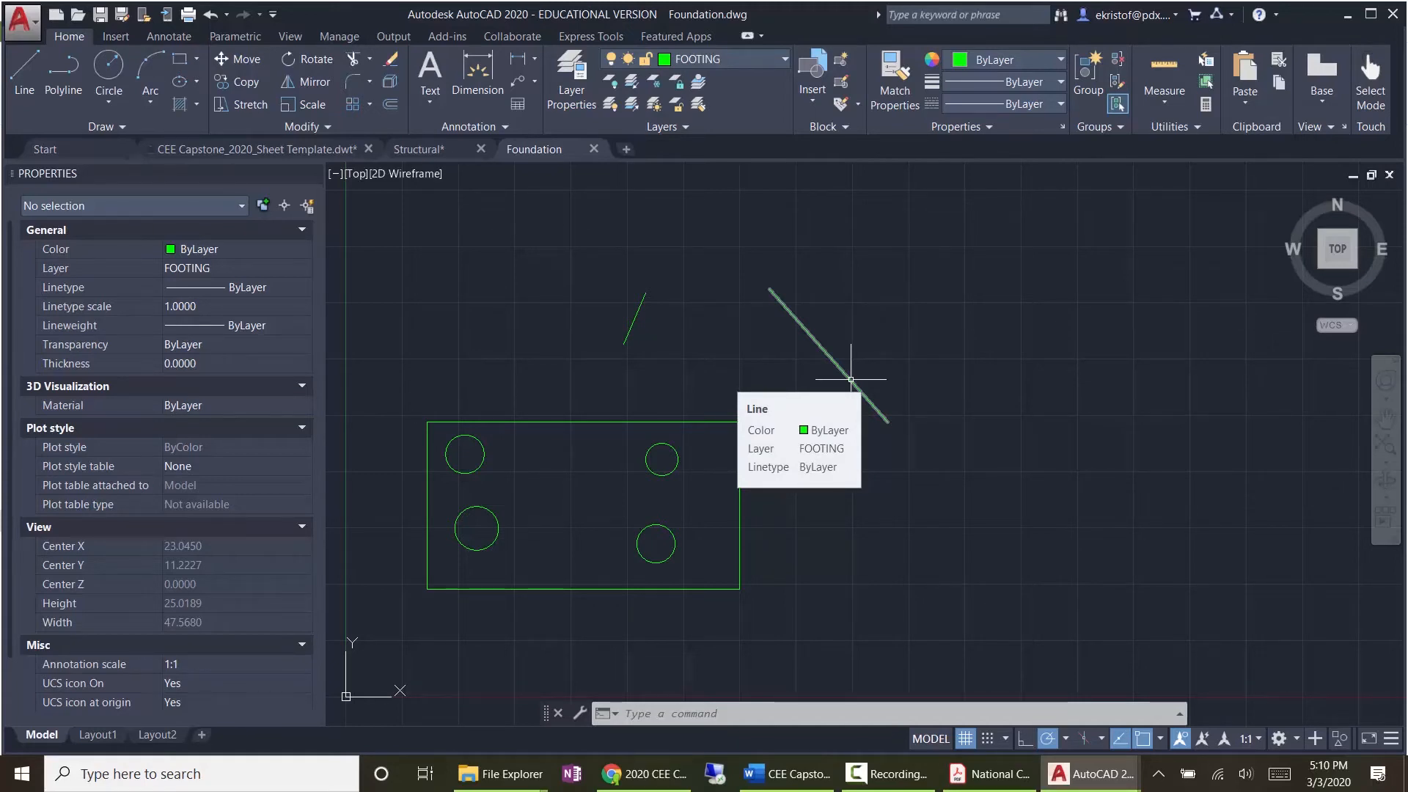
click(1371, 14)
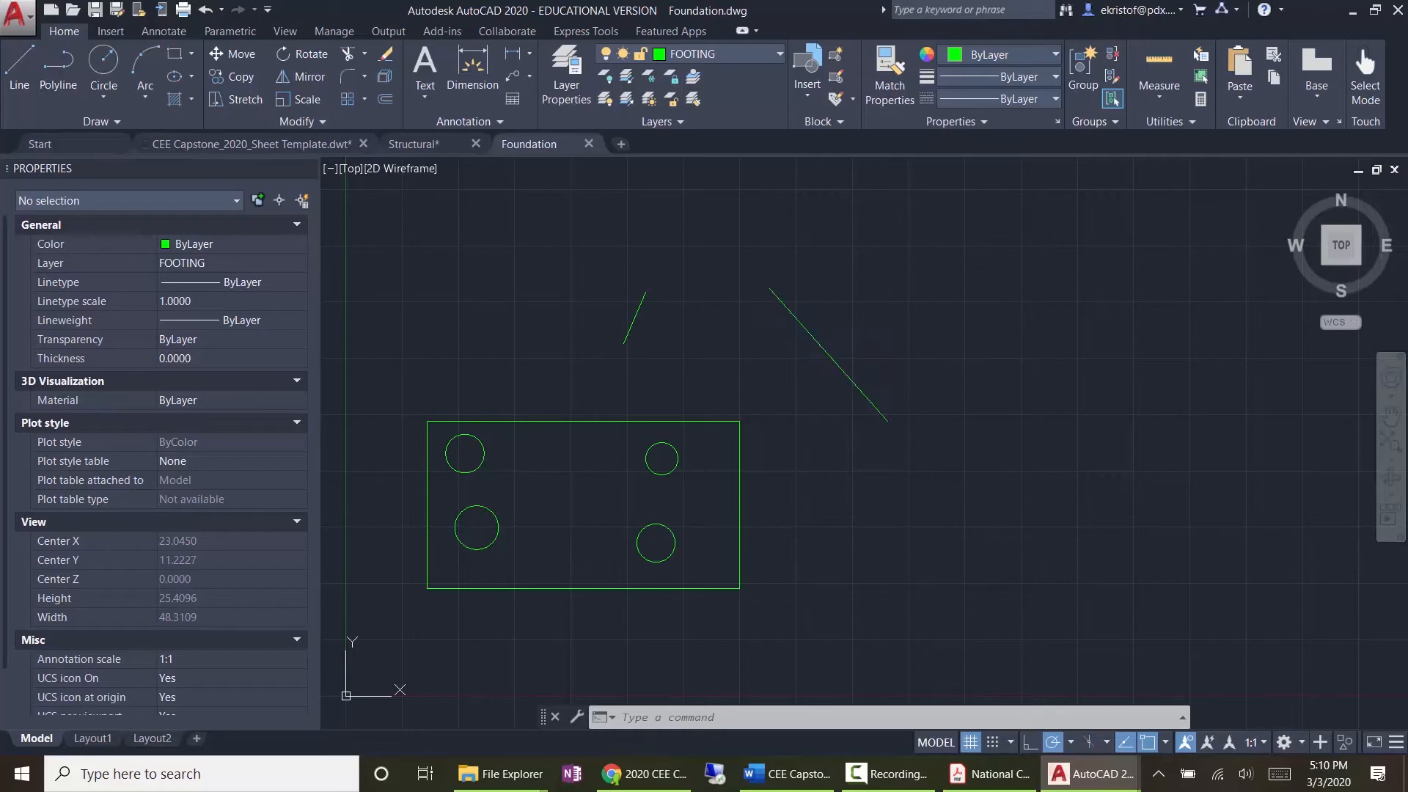
click(826, 350)
key(Escape)
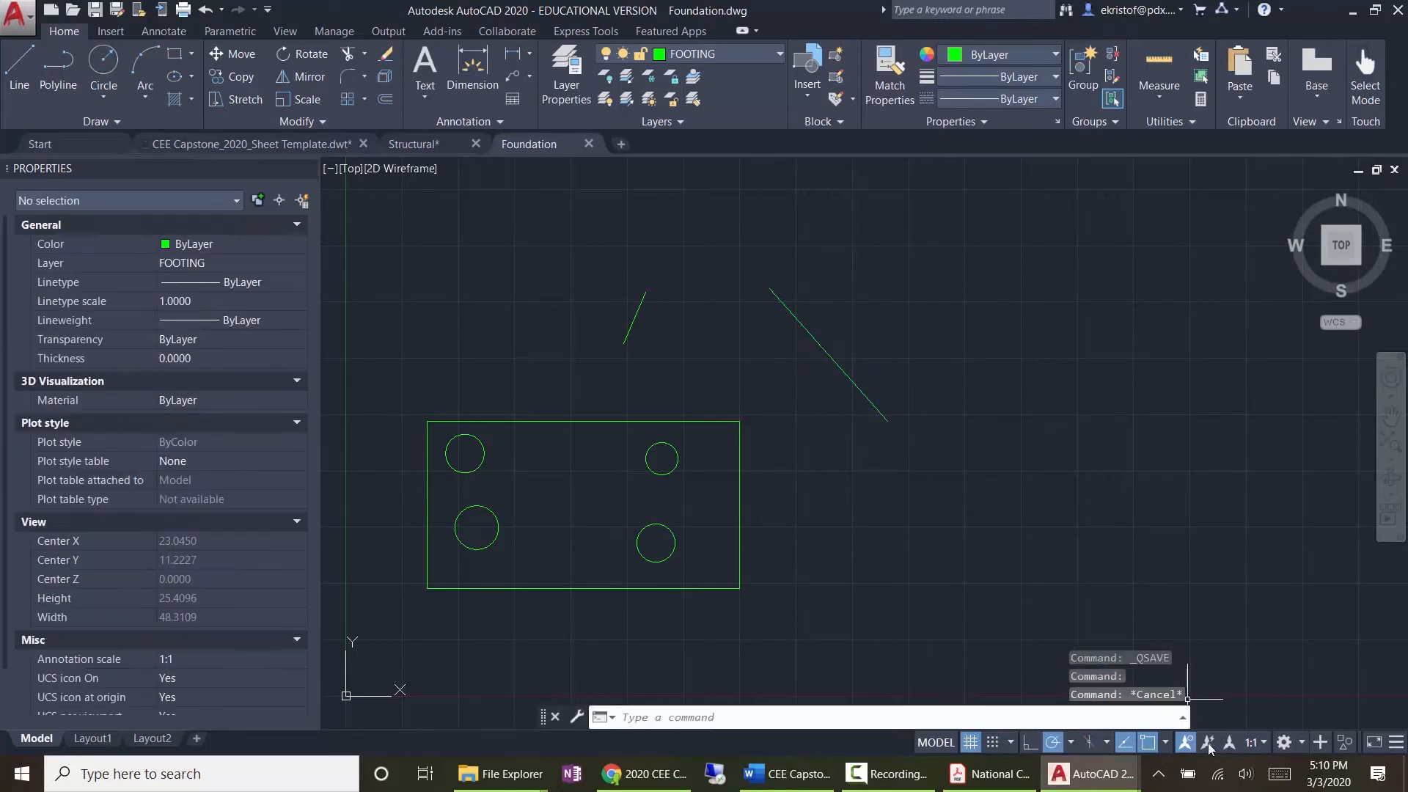
mouse_move(1091, 773)
click(1059, 693)
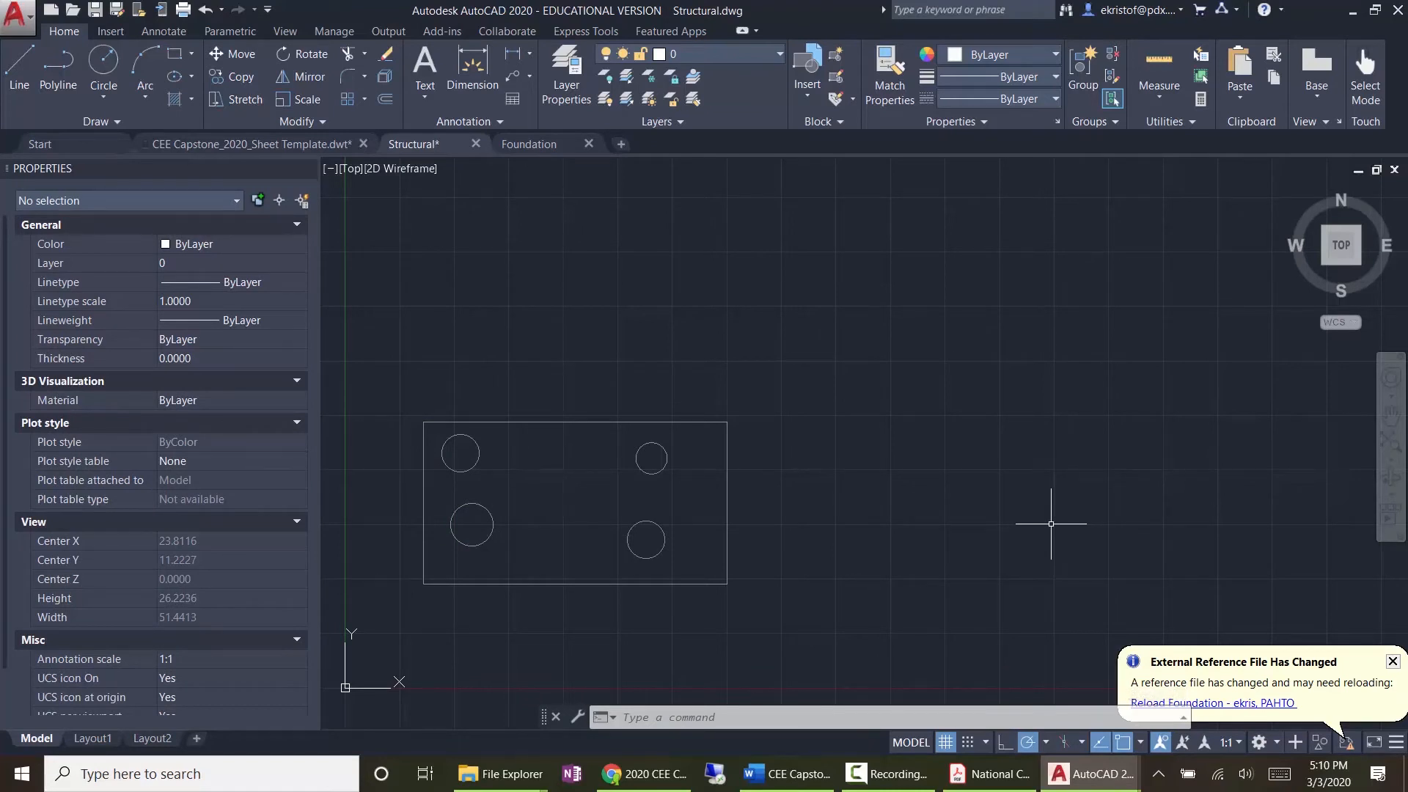
click(1216, 707)
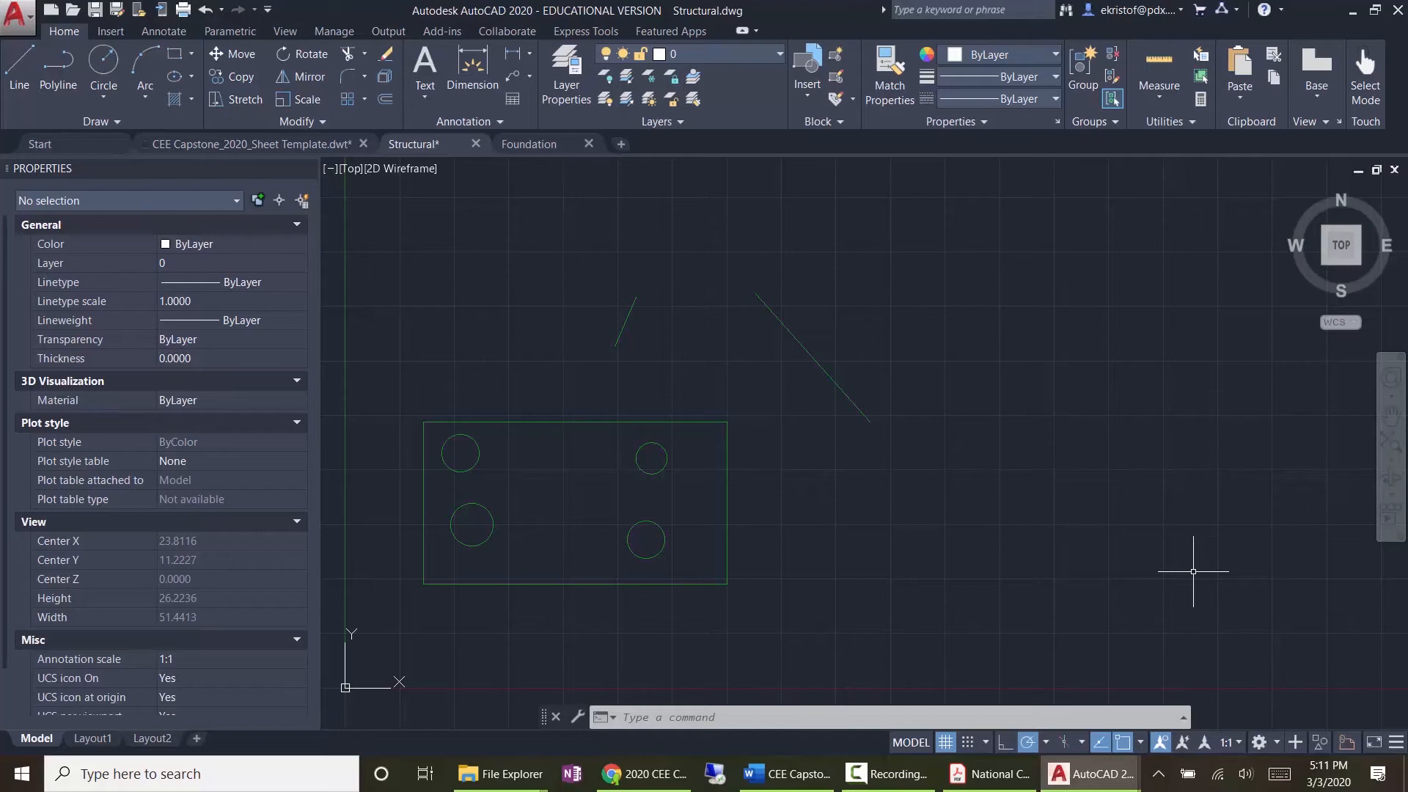
Step: Review the editing commands available for the attached Foundation reference, then clear the selection
click(825, 374)
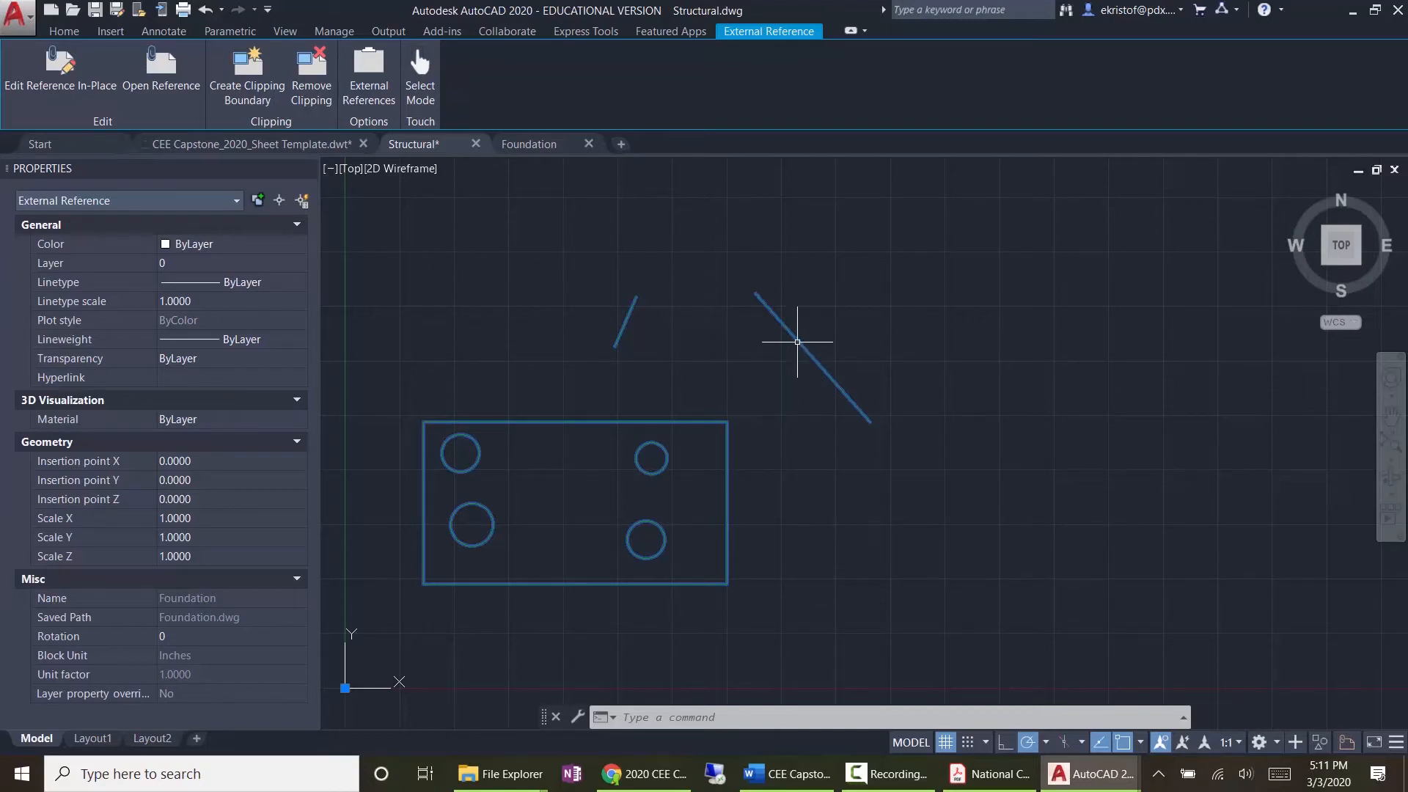
right_click(798, 341)
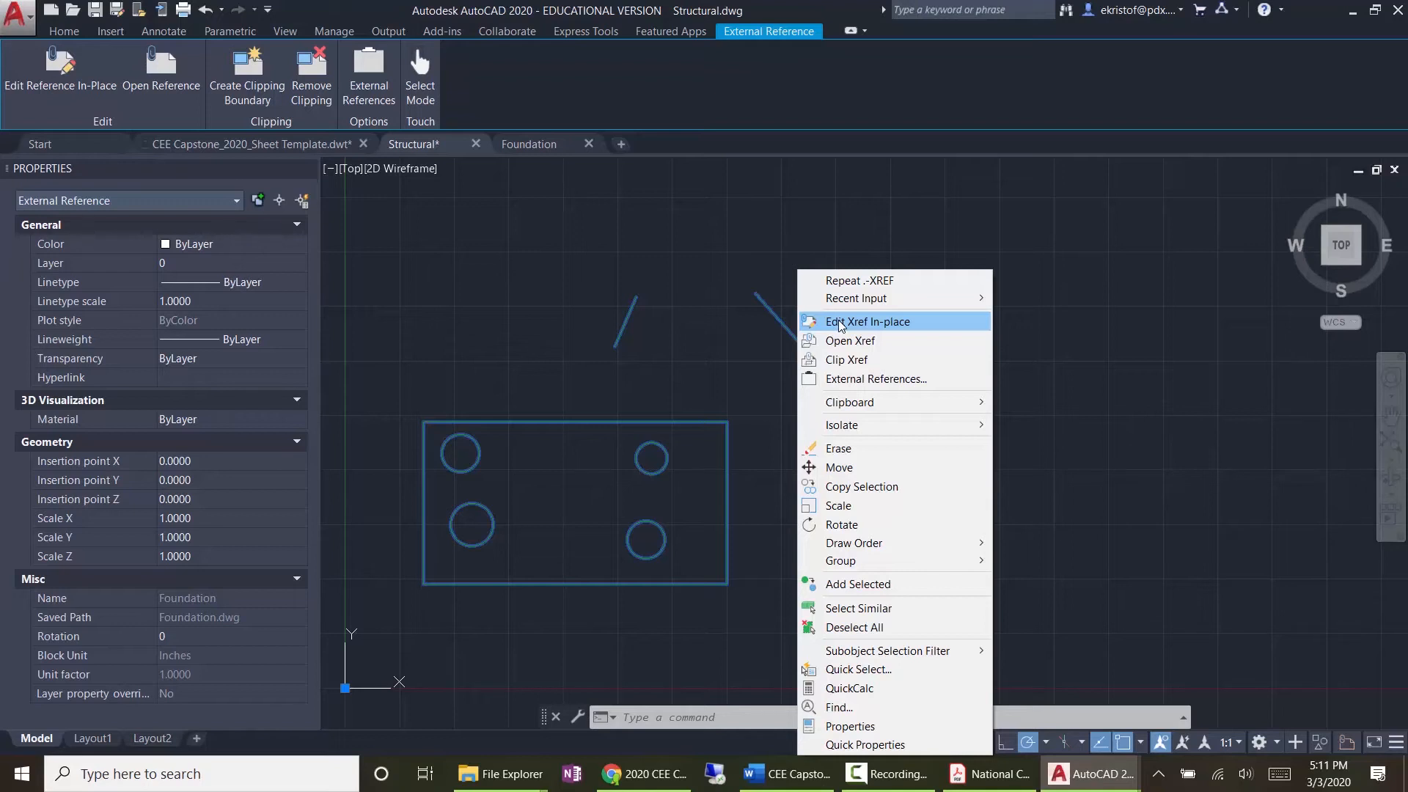
key(Escape)
key(Escape)
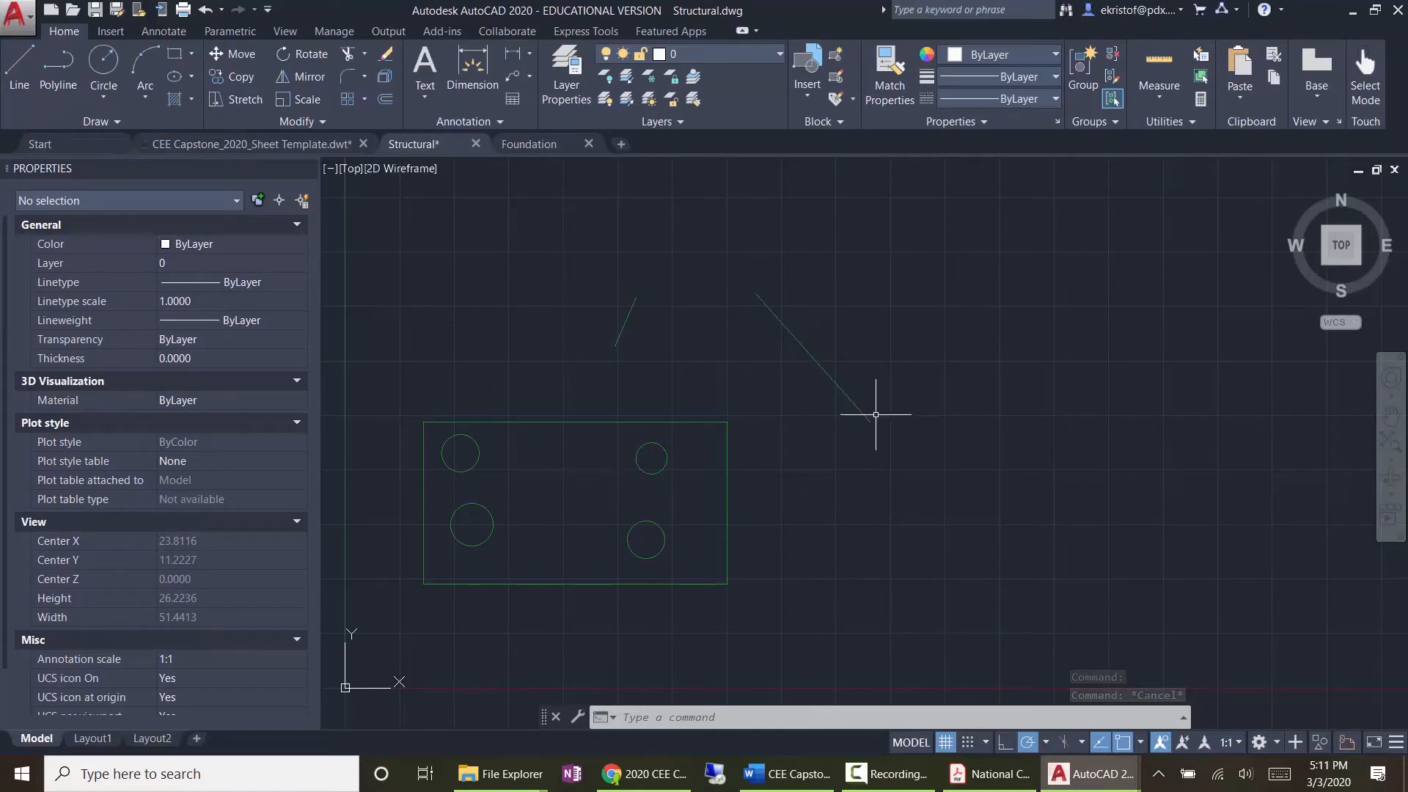
Step: Override the colour of the Foundation|FOOTING layer to cyan in the Structural drawing and save the drawing
click(561, 70)
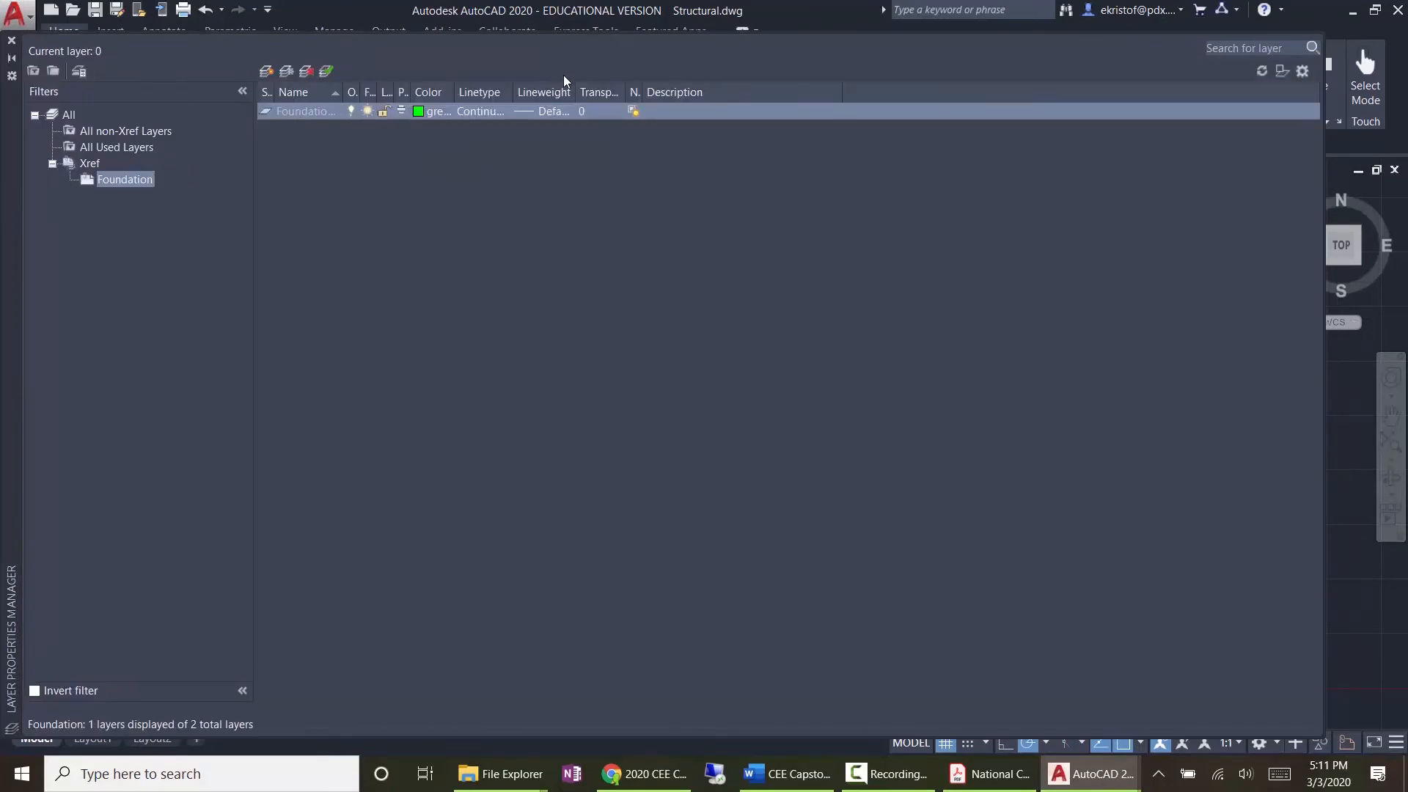
click(88, 119)
drag(339, 92, 464, 95)
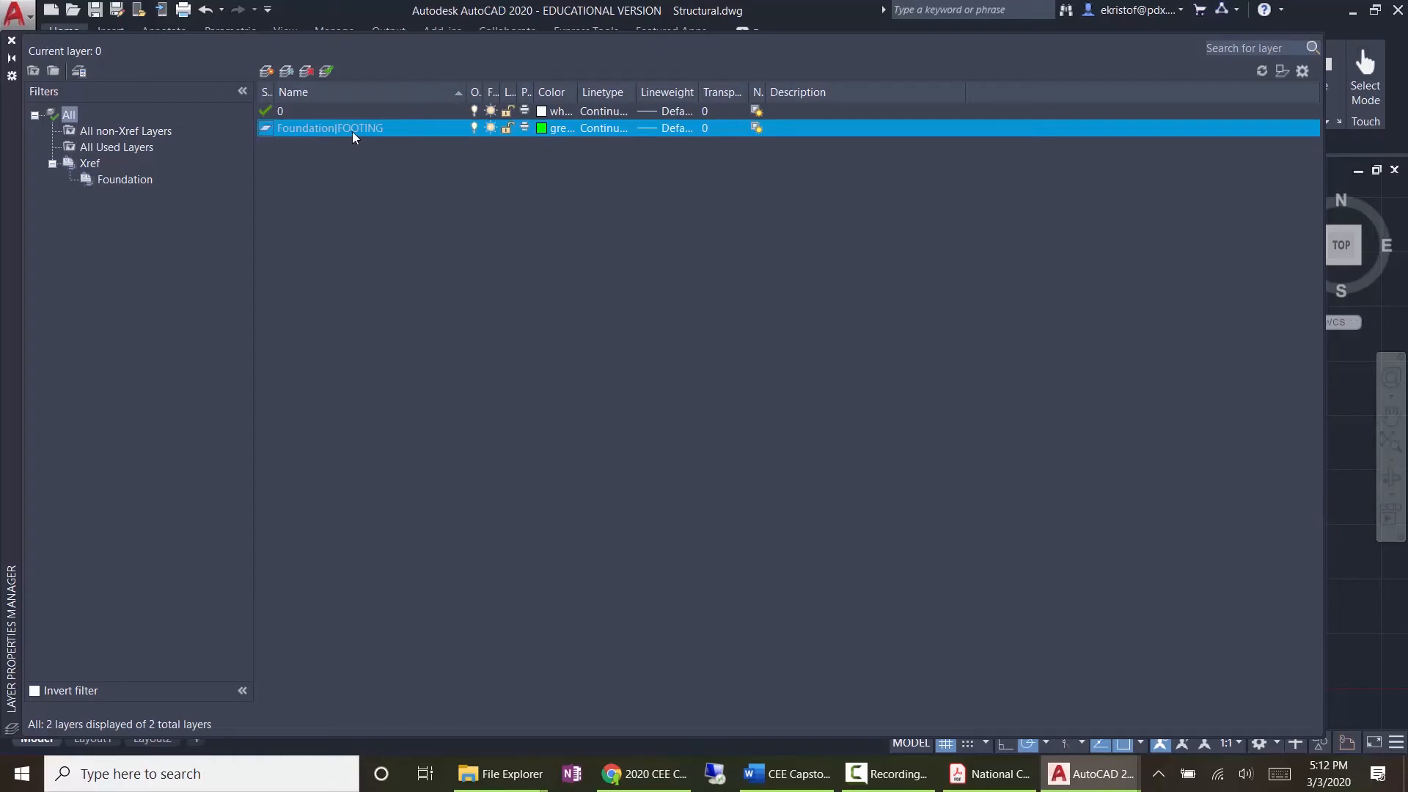
click(542, 129)
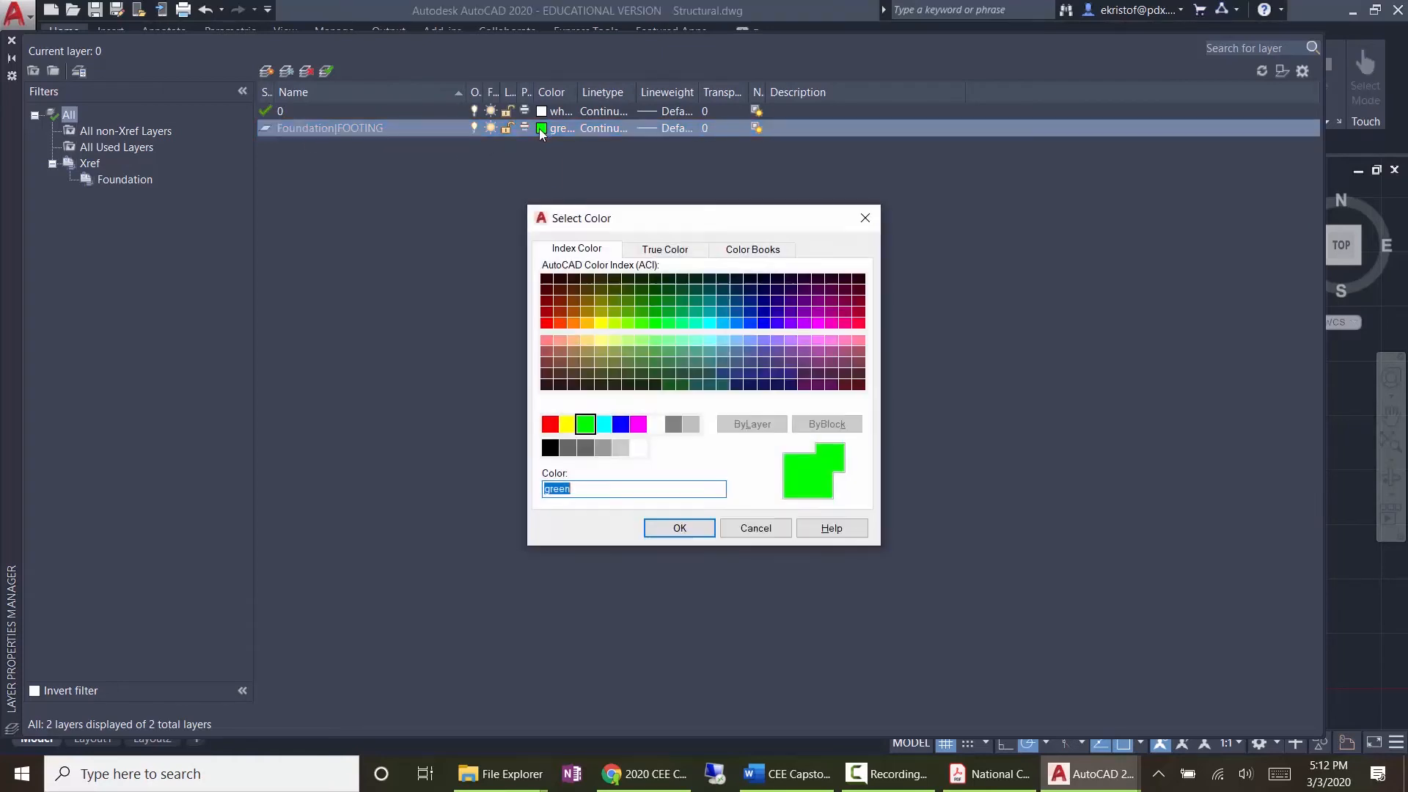
click(603, 424)
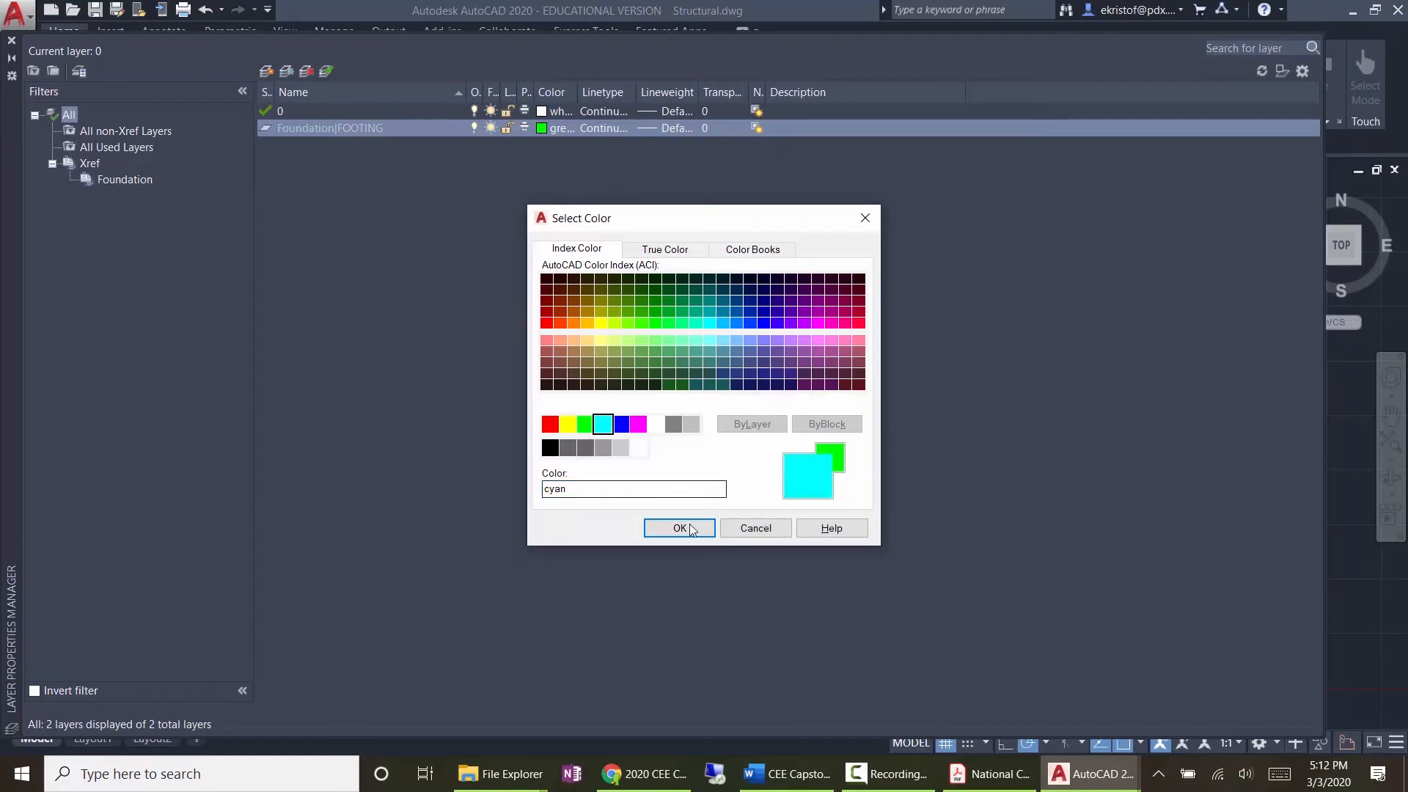
click(680, 528)
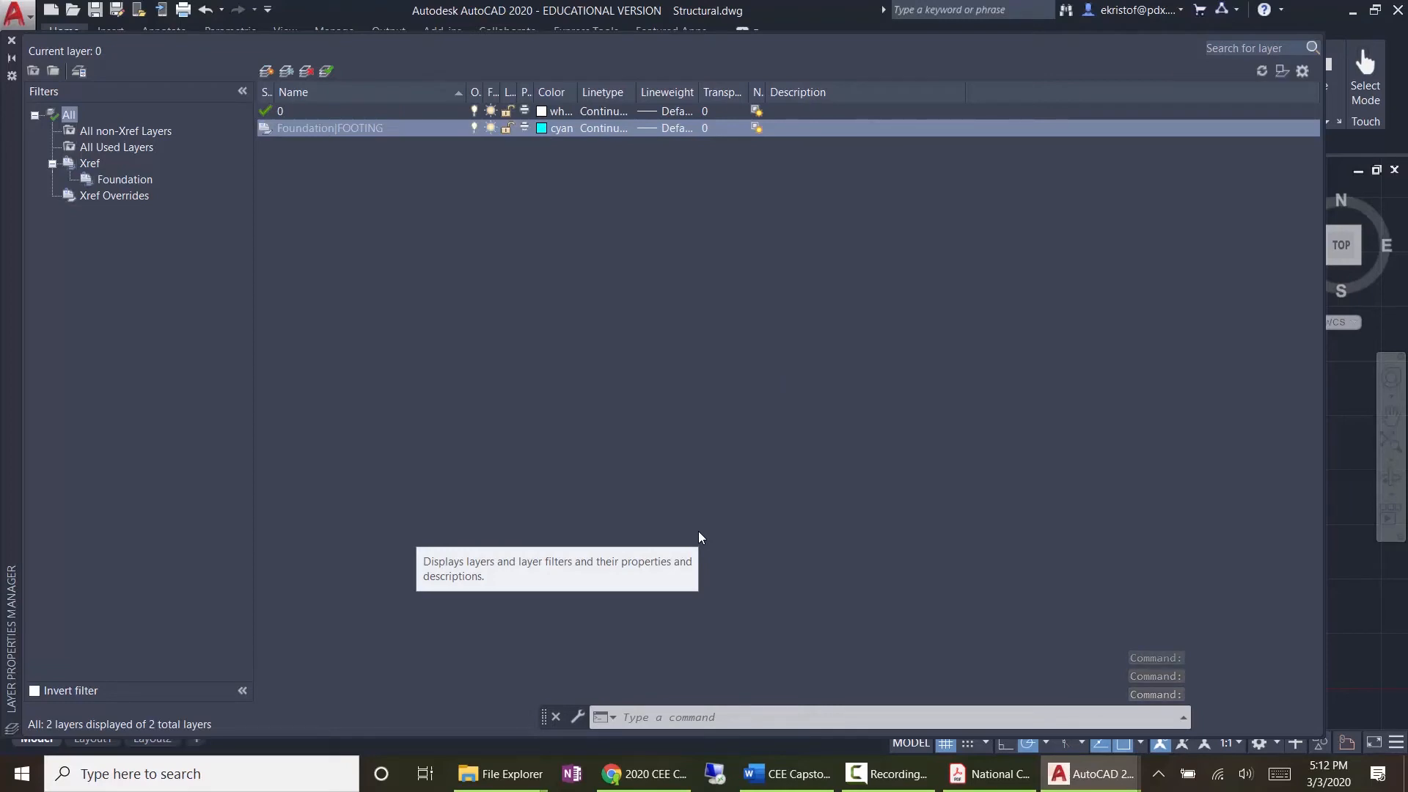
click(11, 40)
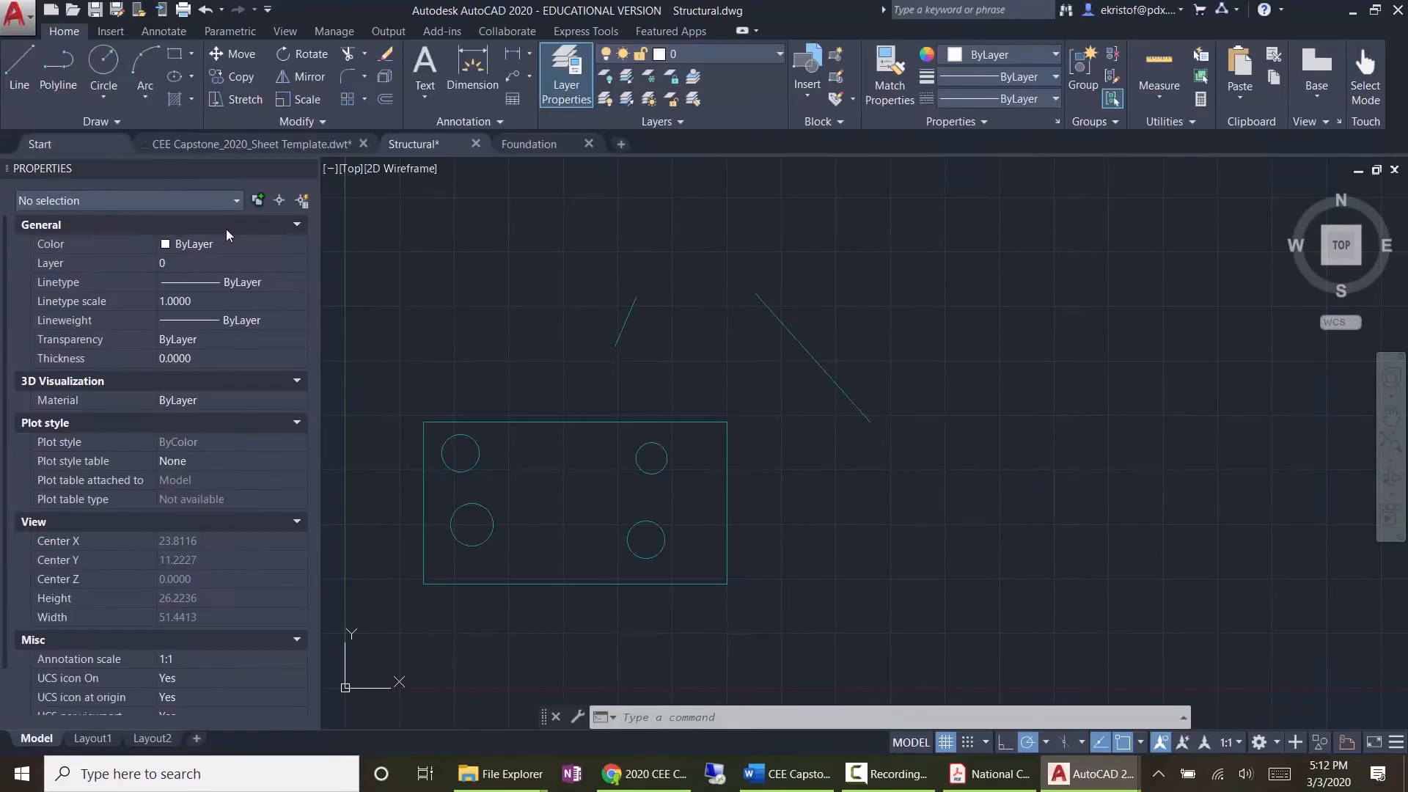
click(98, 10)
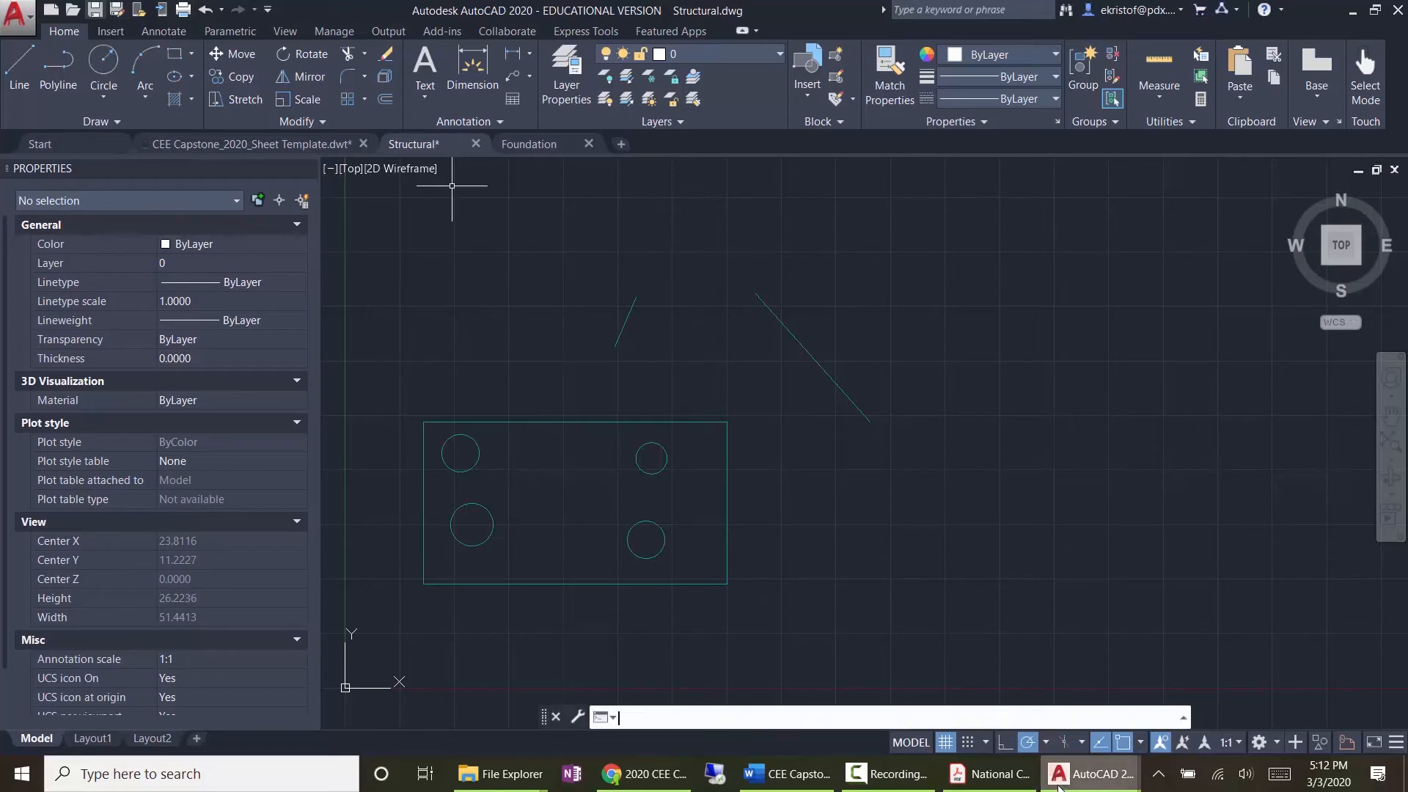
Step: Check the footing colour in the Foundation source drawing and return to the Structural drawing
mouse_move(1090, 767)
click(1241, 689)
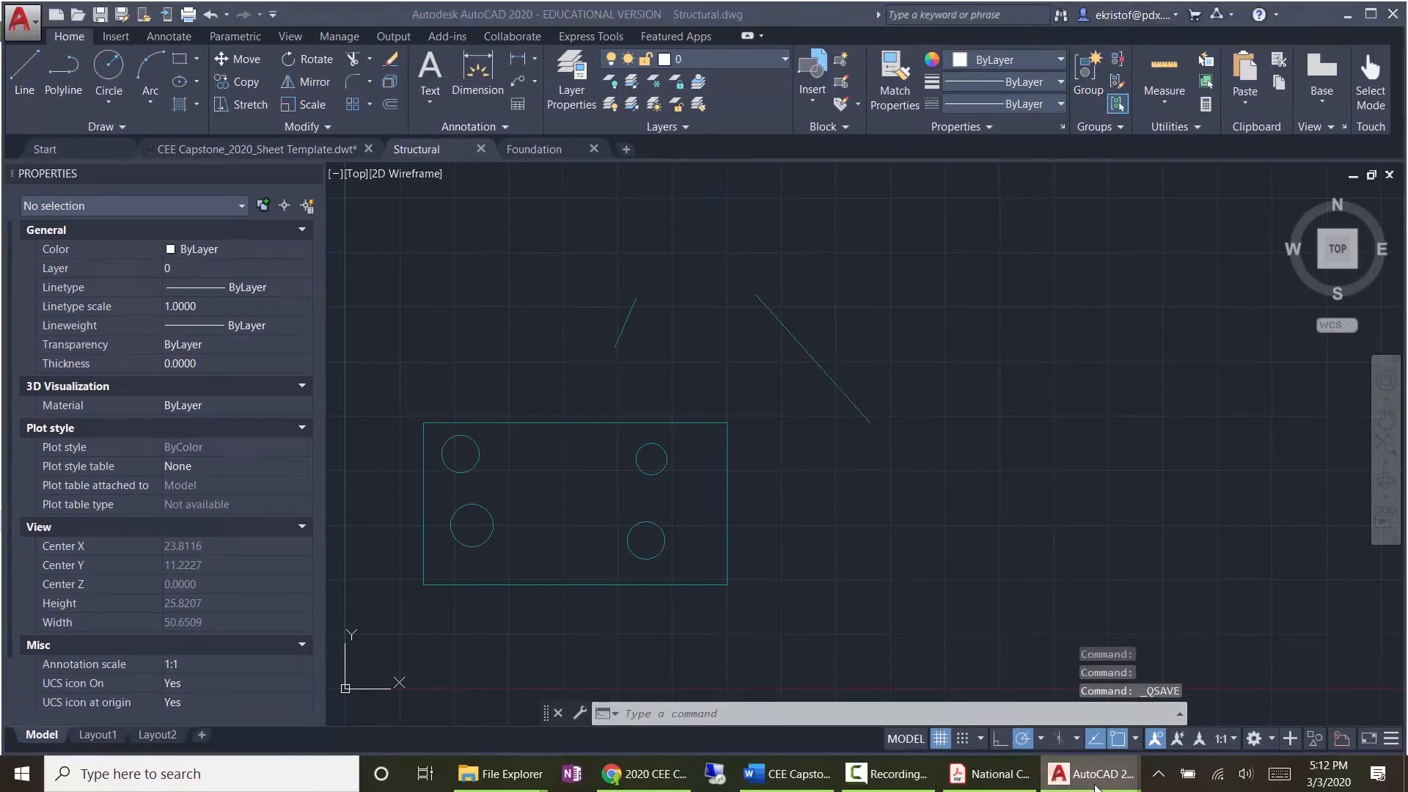
mouse_move(1090, 774)
click(1290, 693)
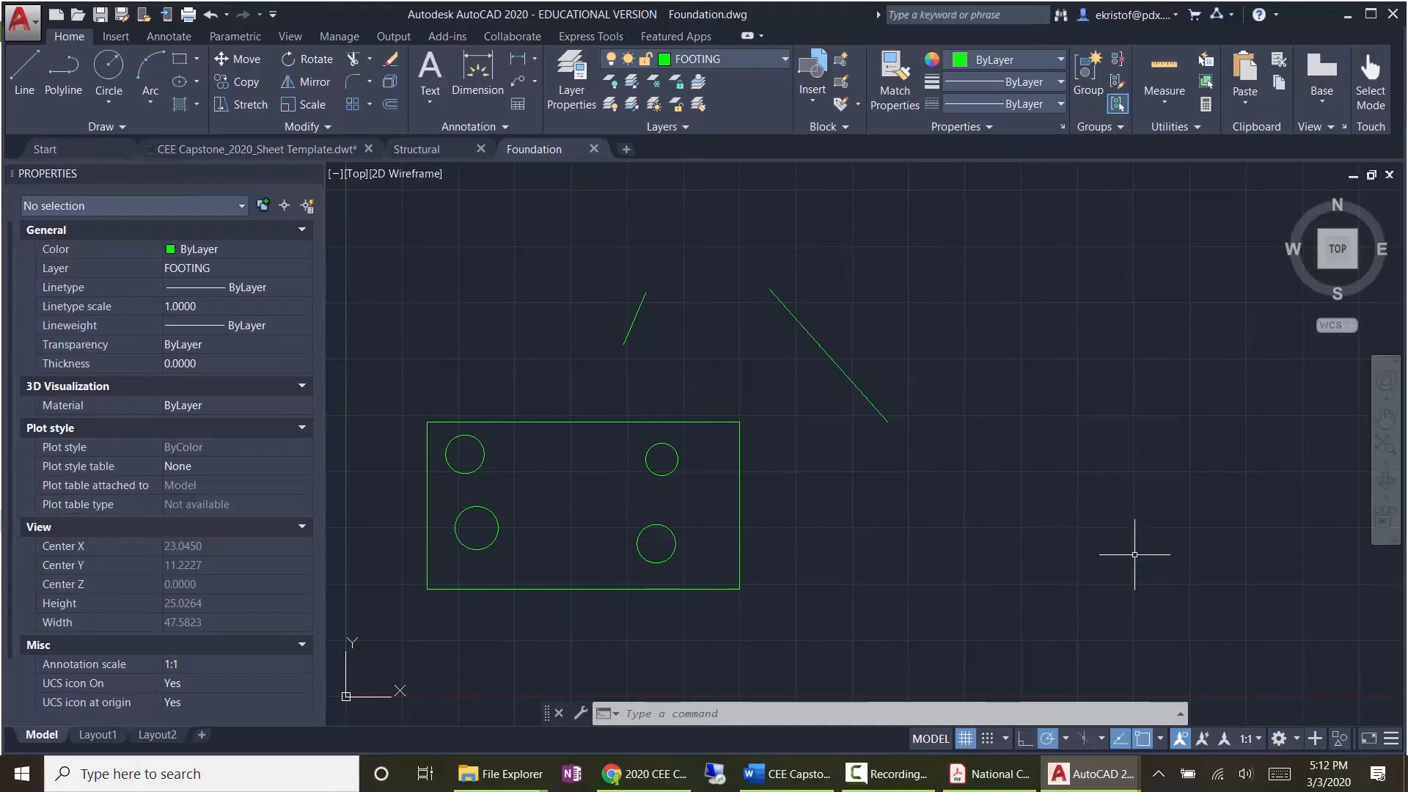
click(1091, 774)
click(1151, 685)
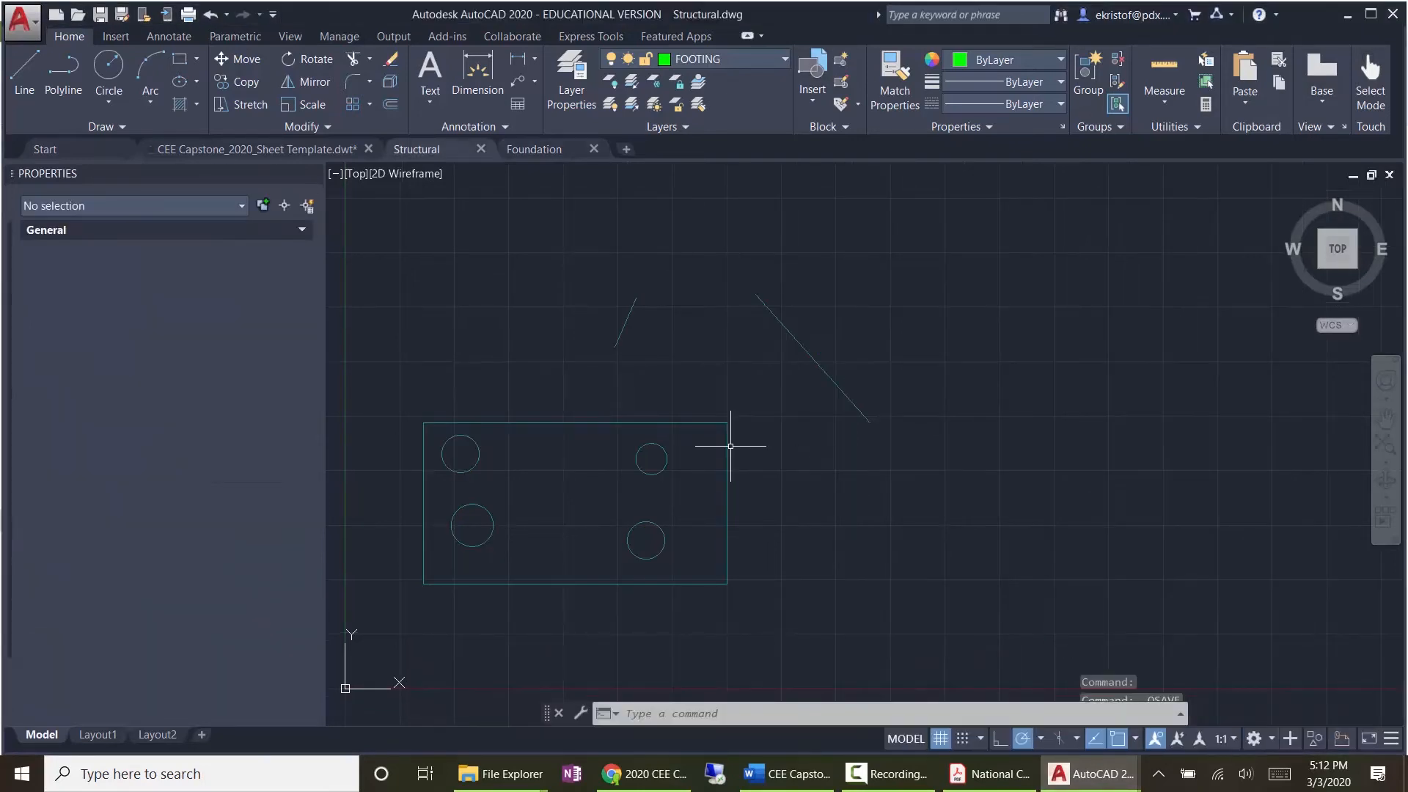
Step: Create a new layer named C-WALL in the Structural drawing
click(562, 75)
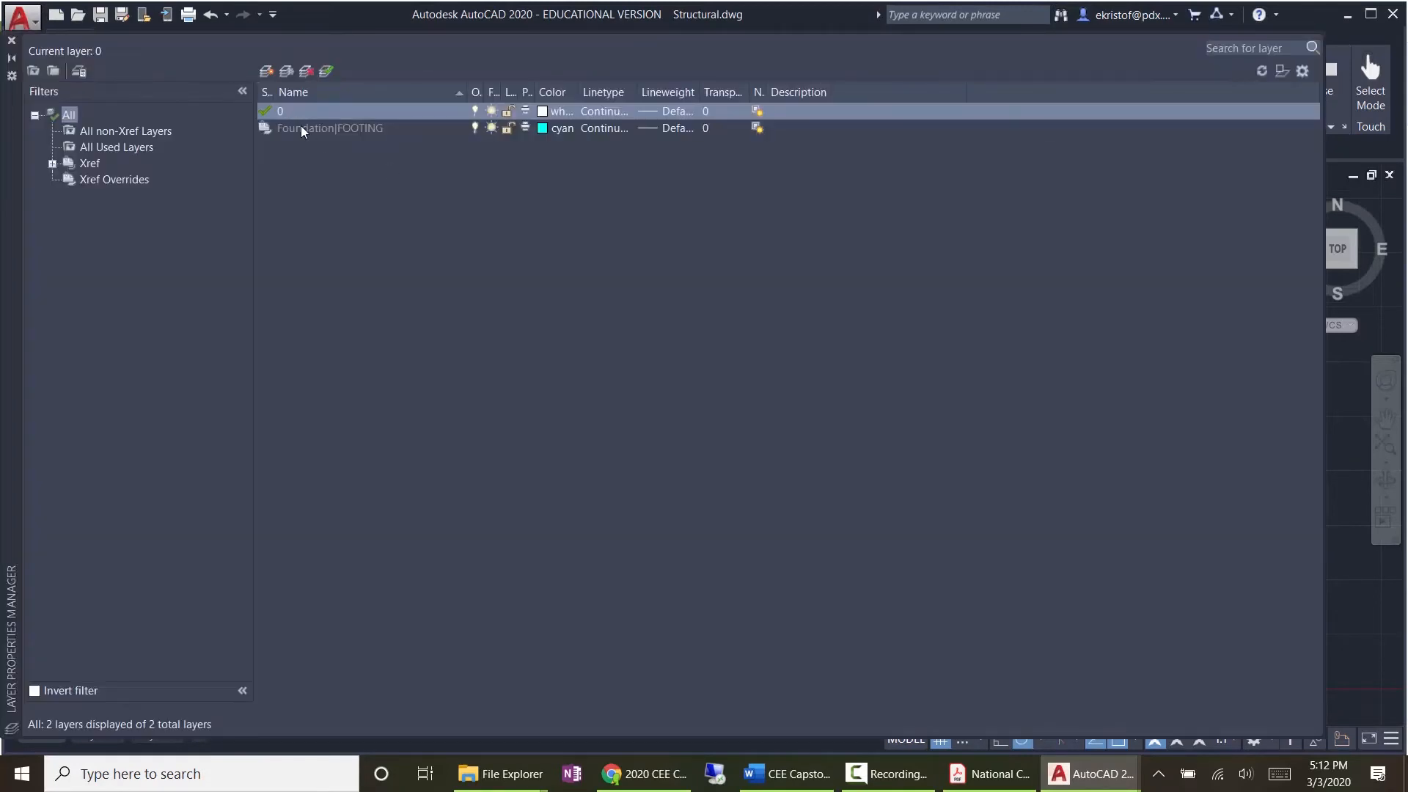
click(264, 71)
click(264, 73)
text(WALL)
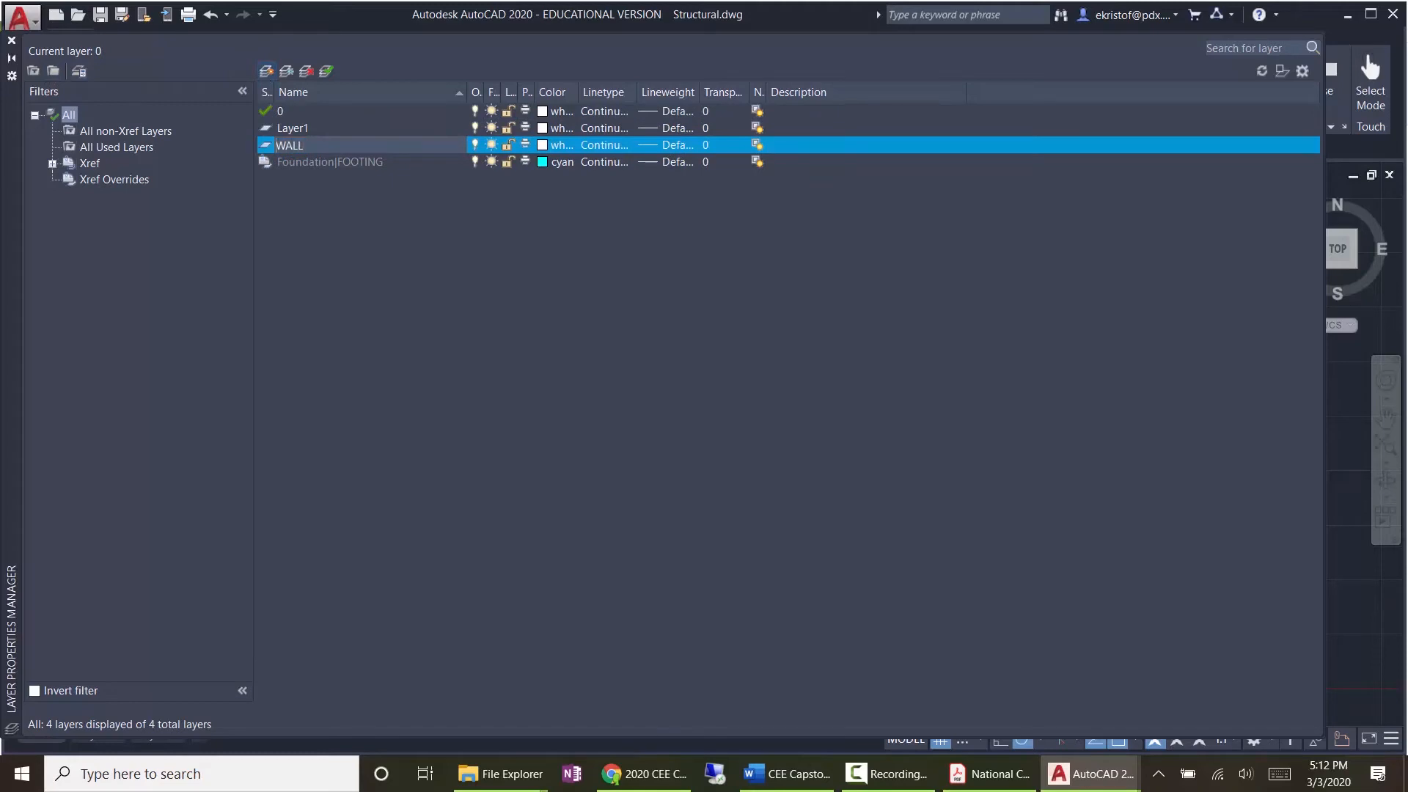
text(C-)
key(Return)
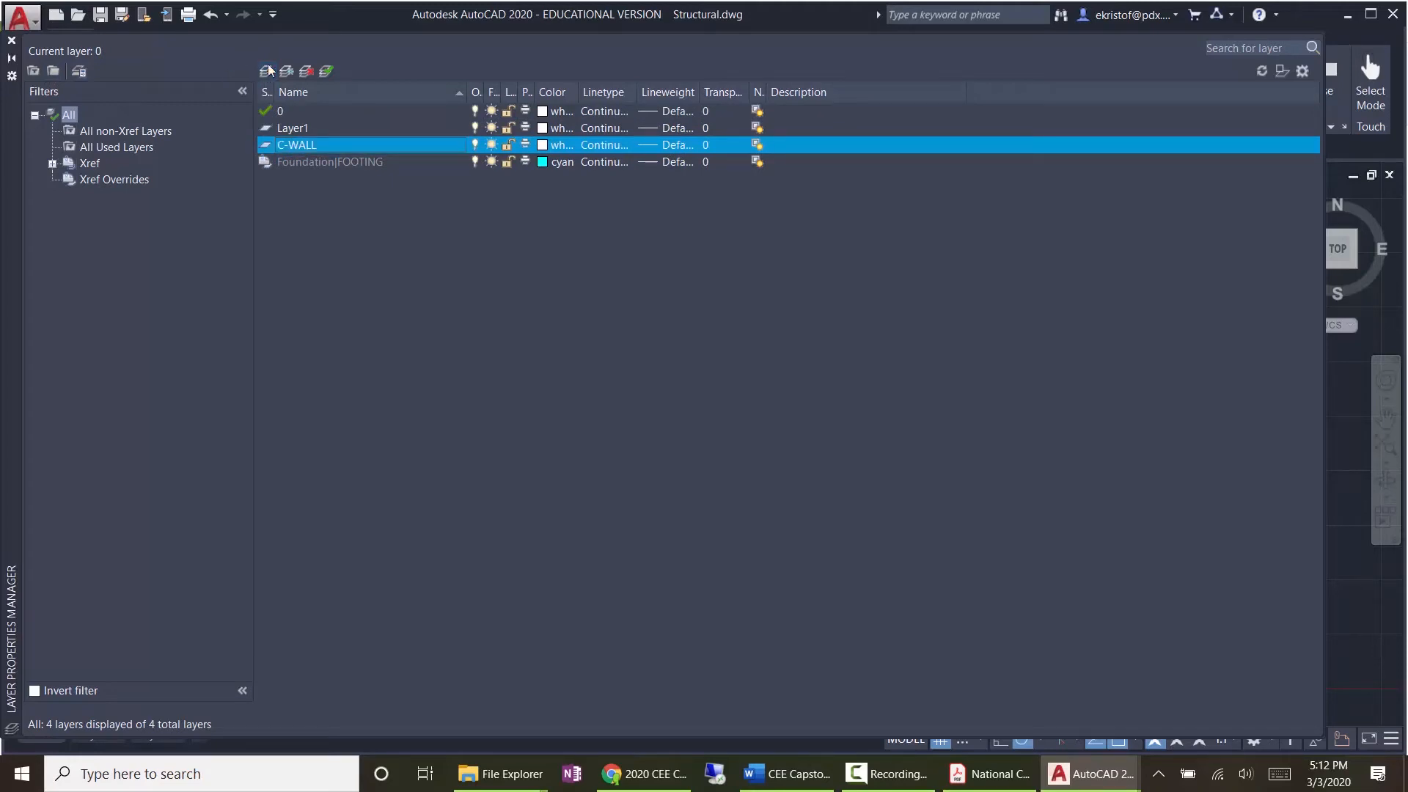
Step: Set the C-WALL layer's colour to yellow and make it the current layer
click(544, 146)
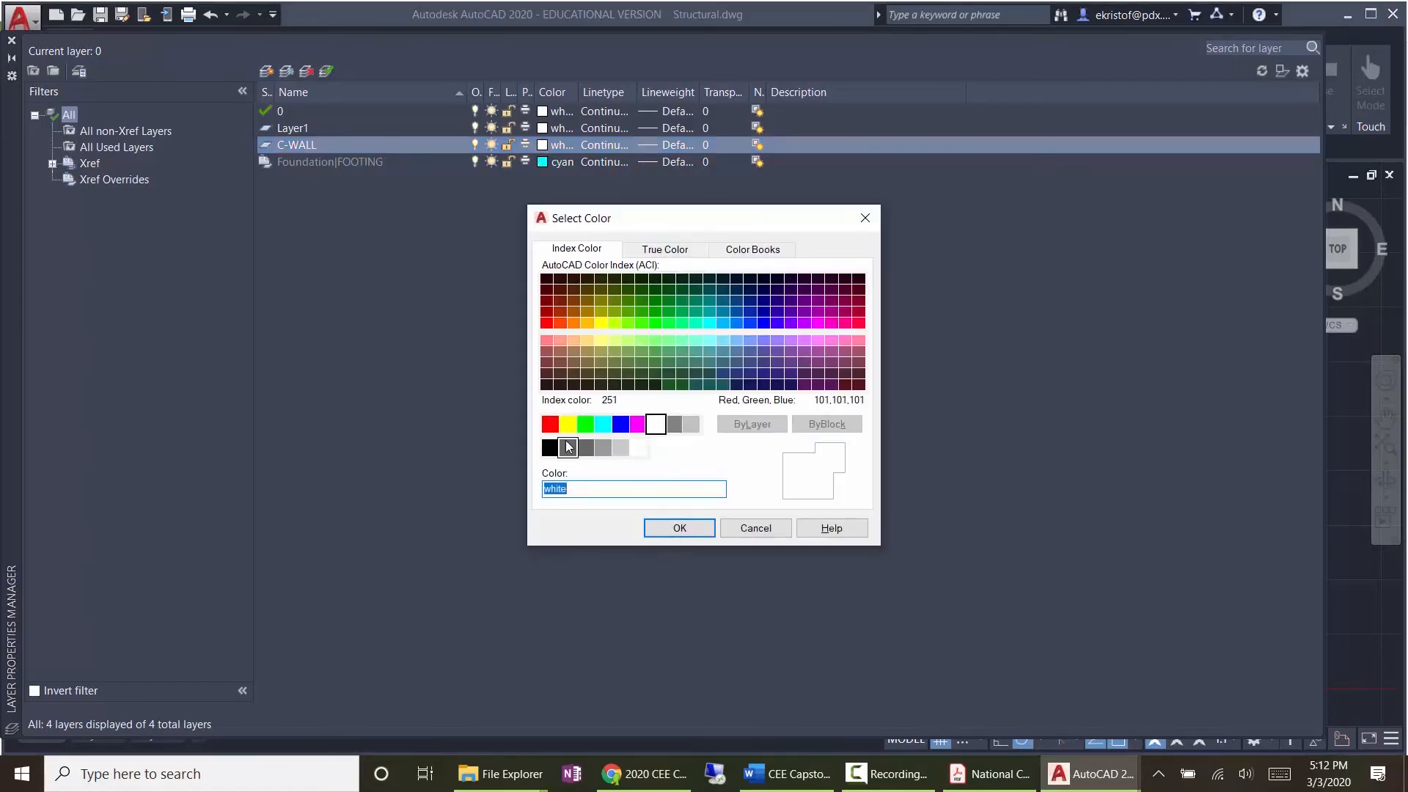
click(568, 423)
click(679, 528)
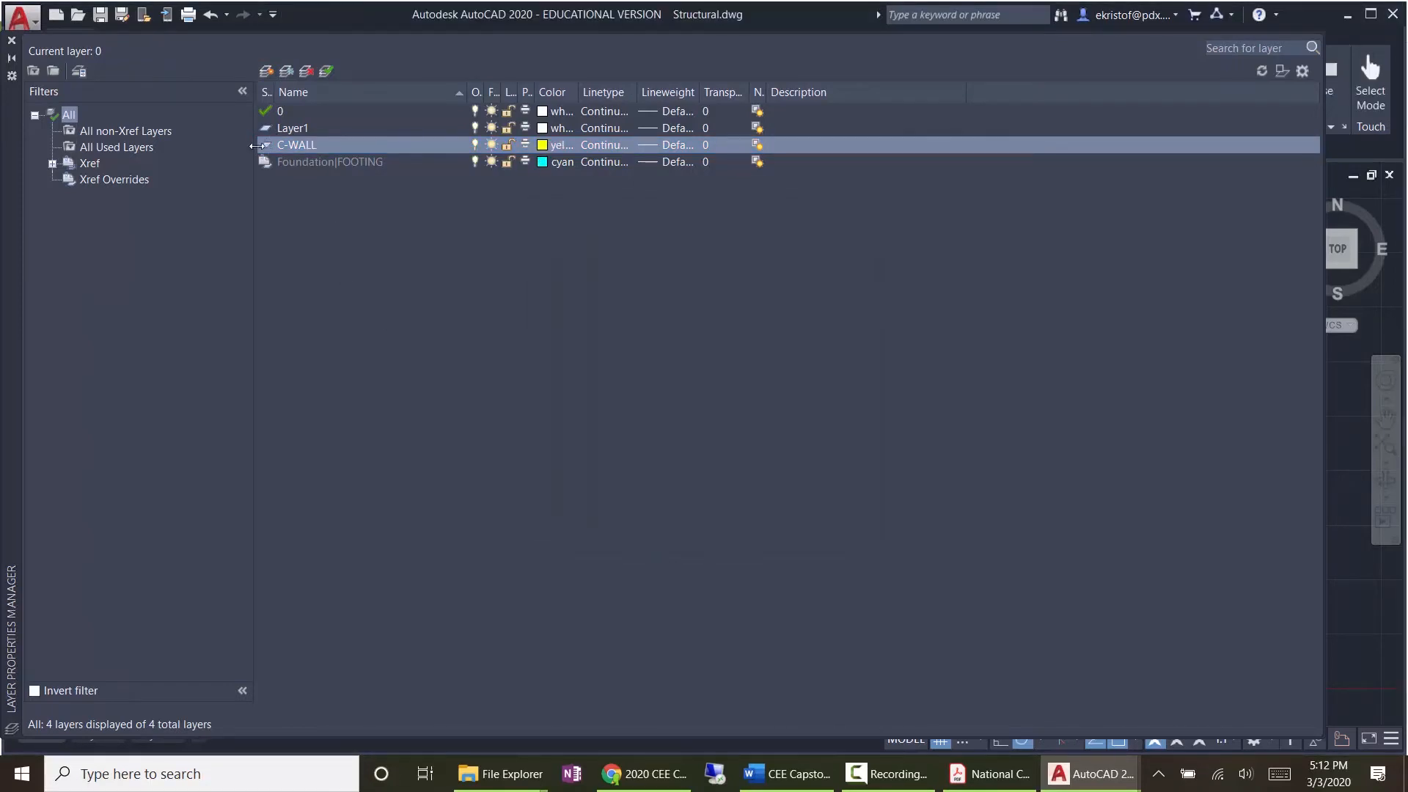
double_click(265, 144)
click(11, 41)
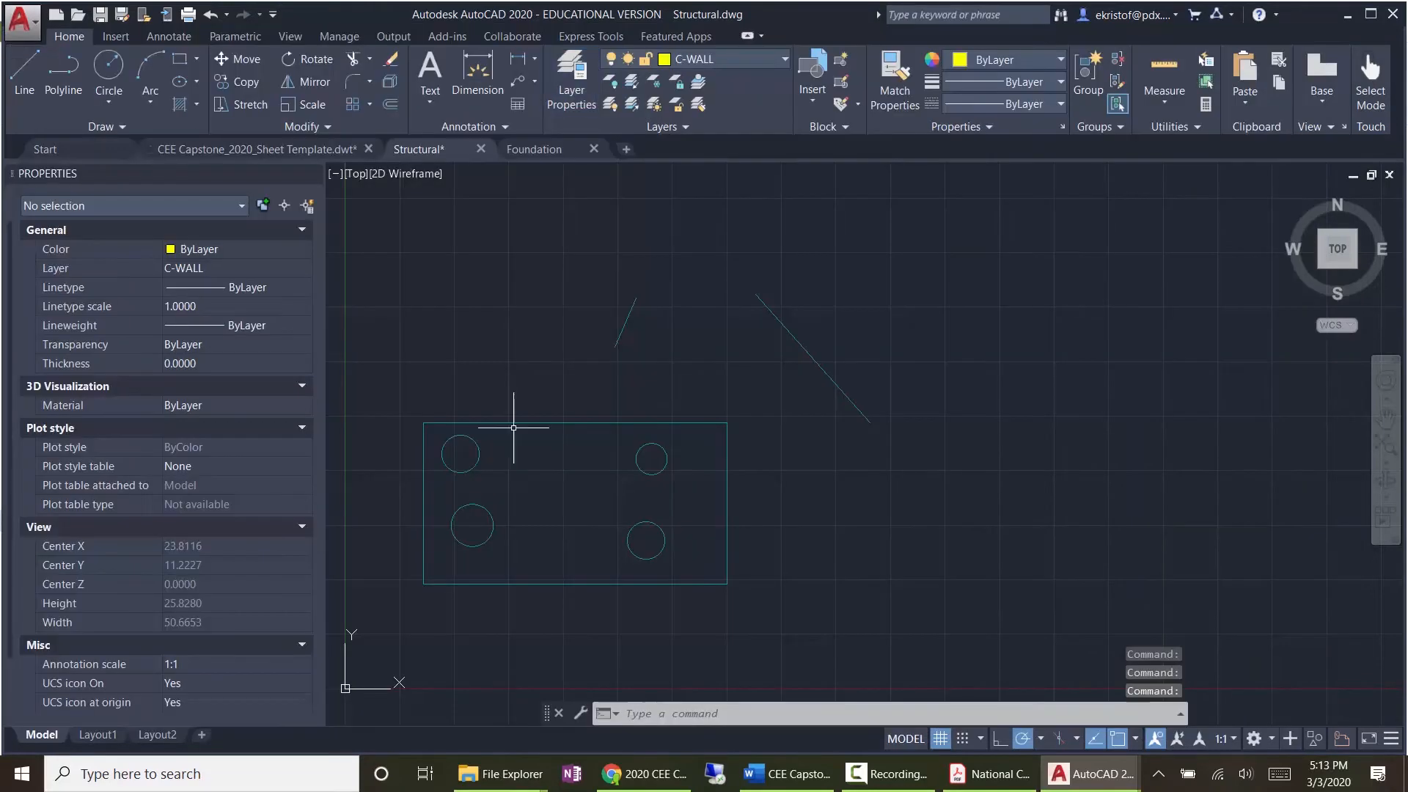
Step: Draw a closed four-sided wall polyline inside the referenced footing rectangle on layer C-WALL and save the drawing
text(pline)
key(Return)
scroll(470, 462, up, 4)
click(450, 436)
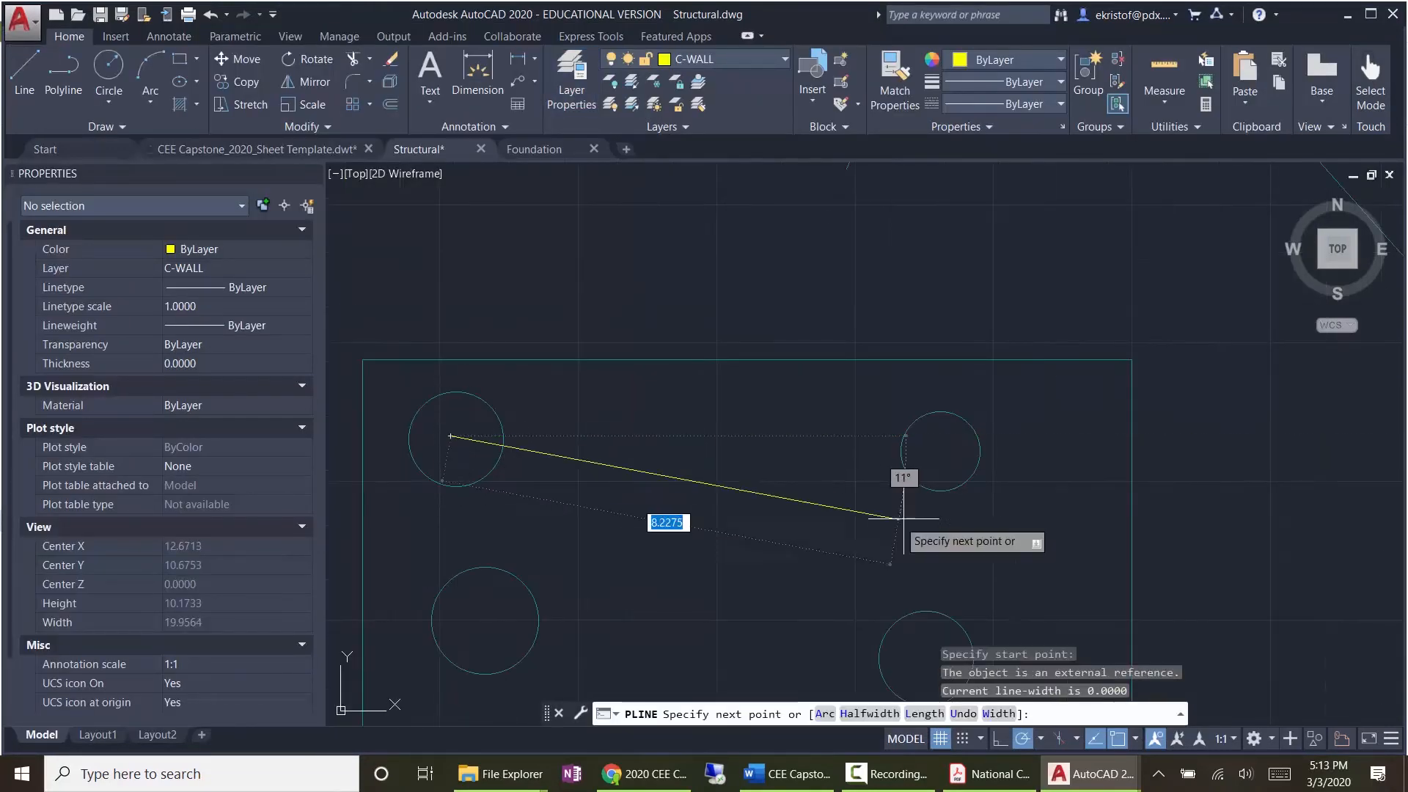
scroll(1048, 478, down, 2)
click(960, 303)
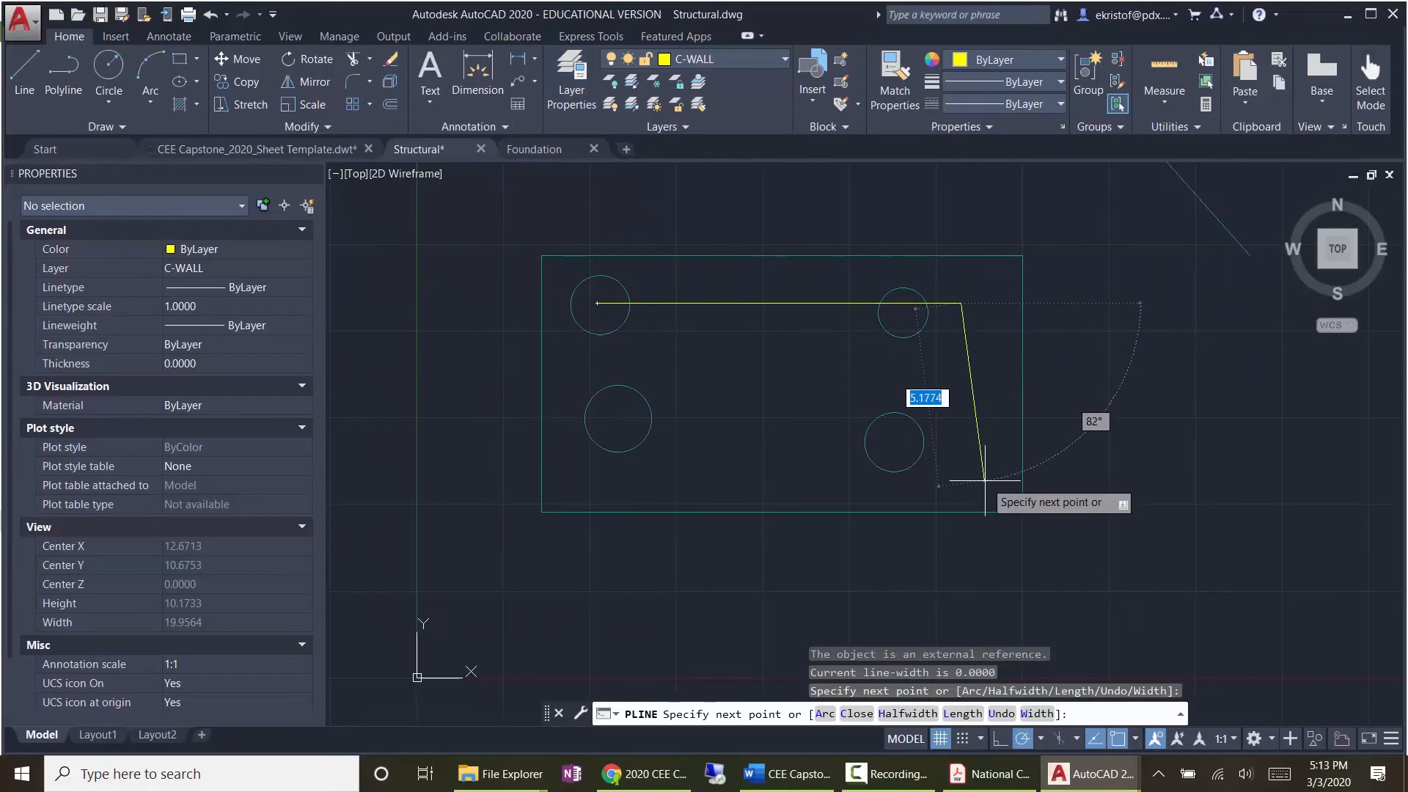
click(960, 475)
click(580, 476)
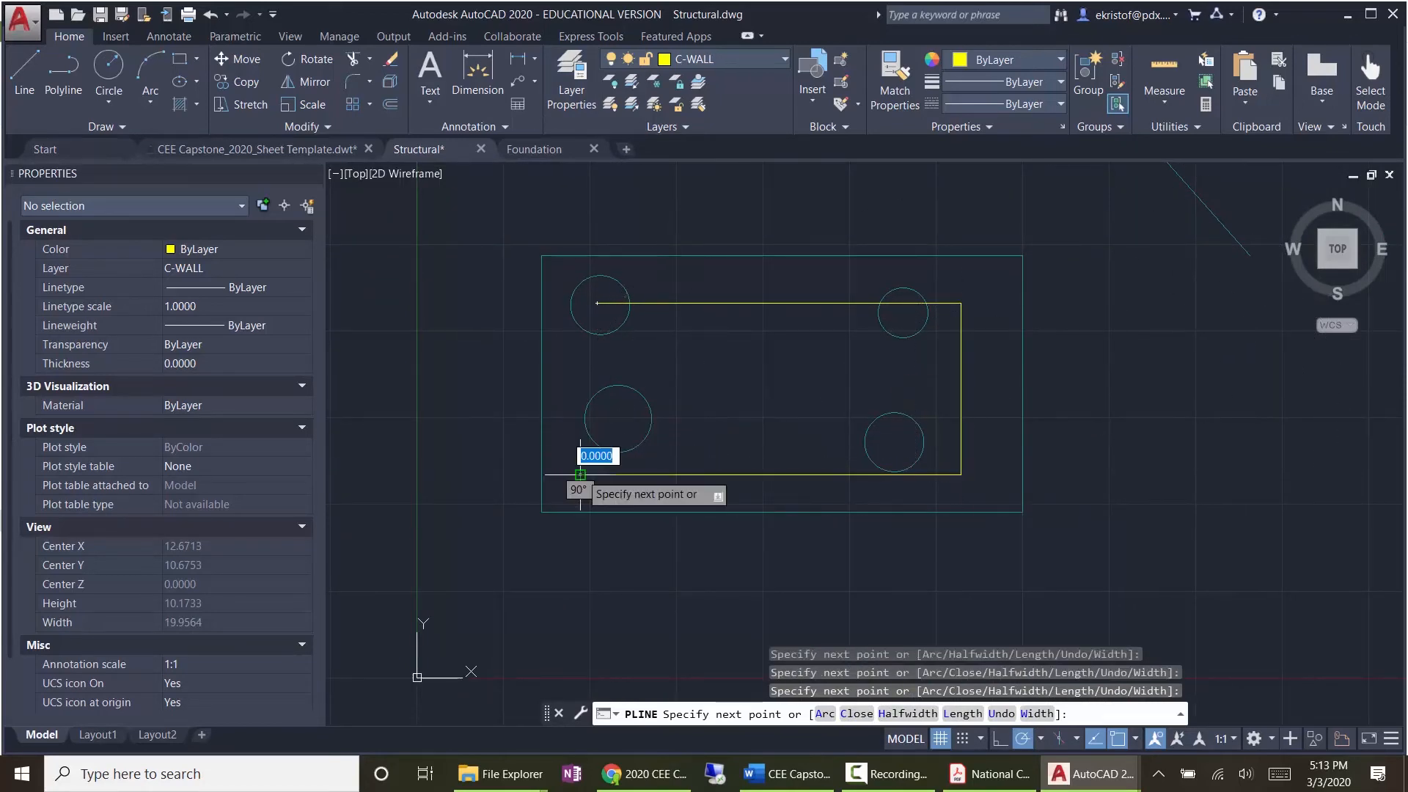
text(c)
key(Return)
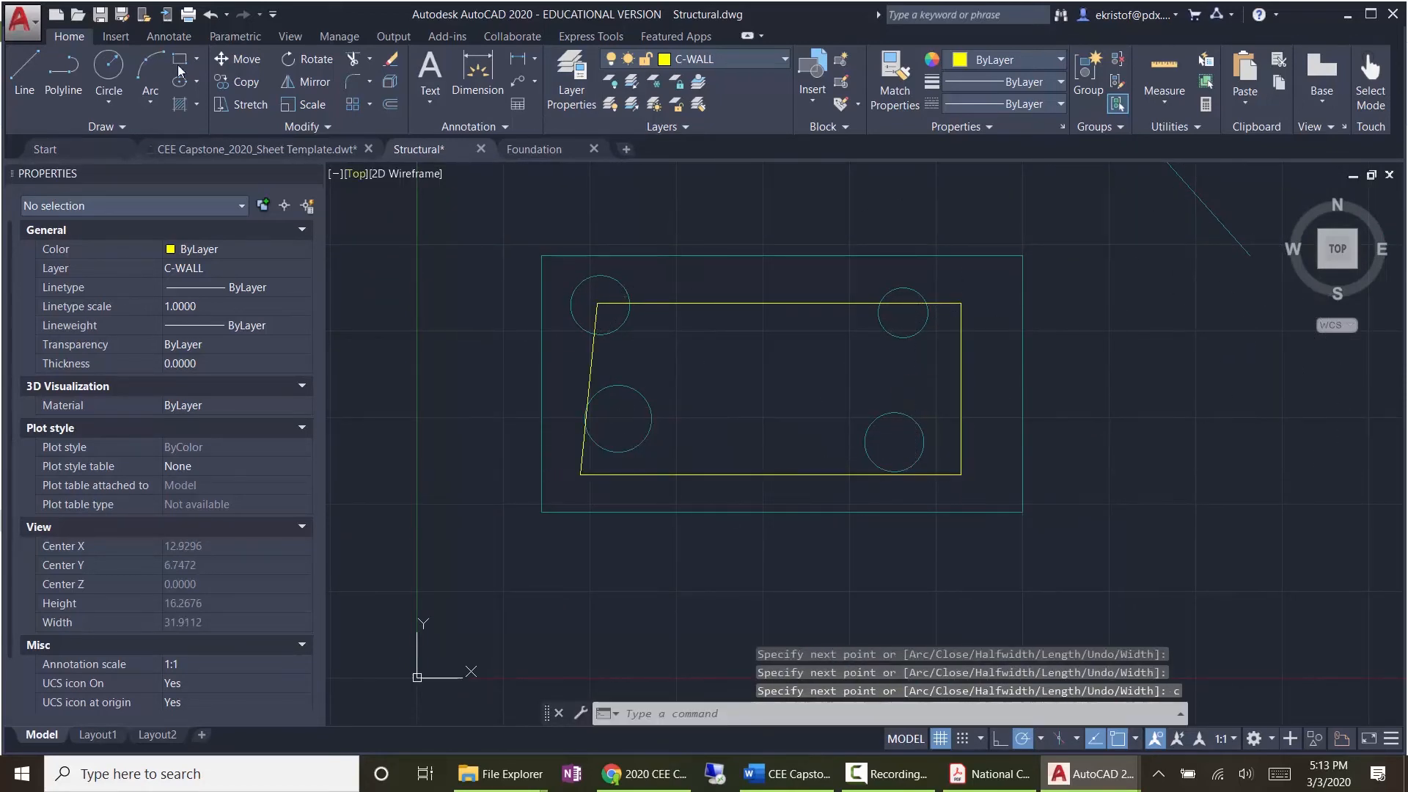
click(100, 14)
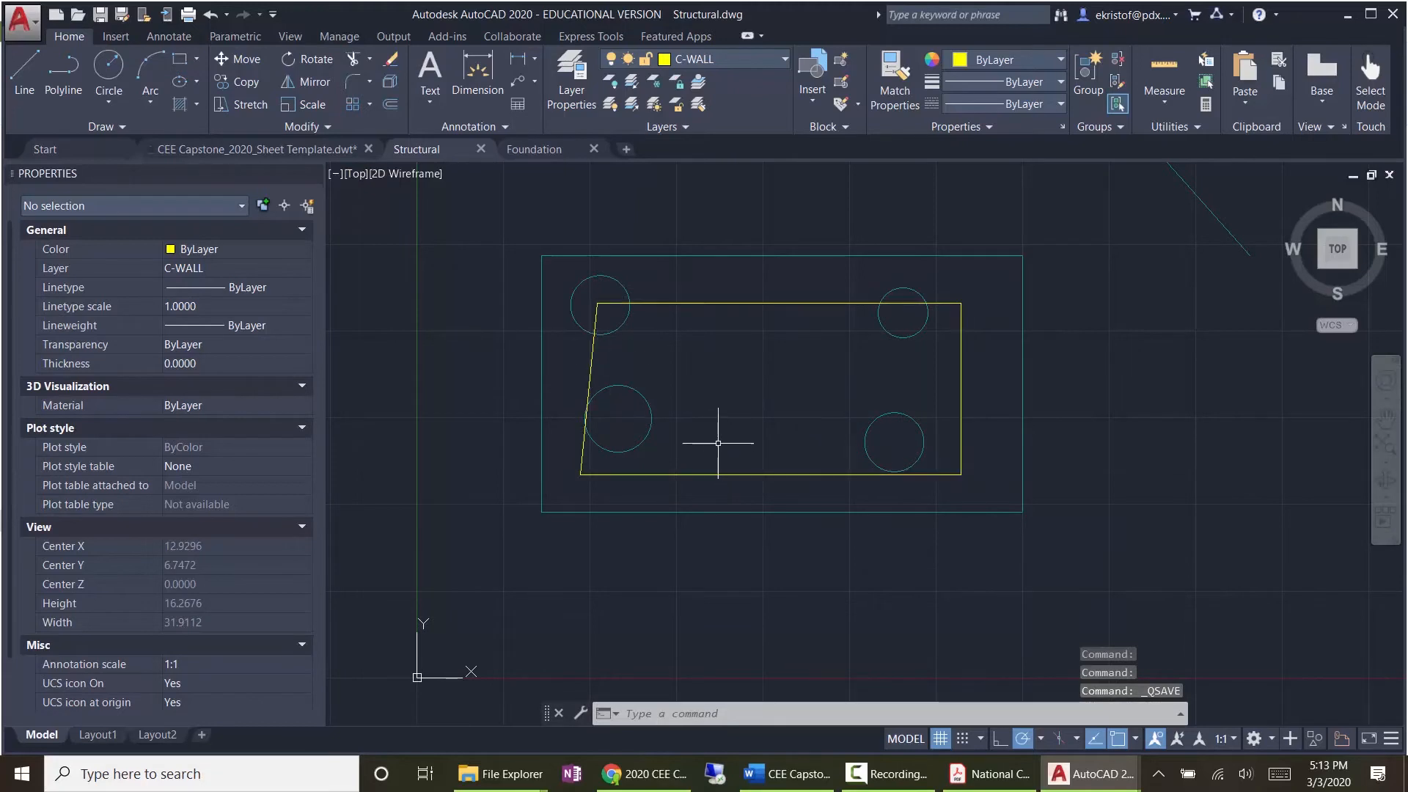
text(l)
key(Return)
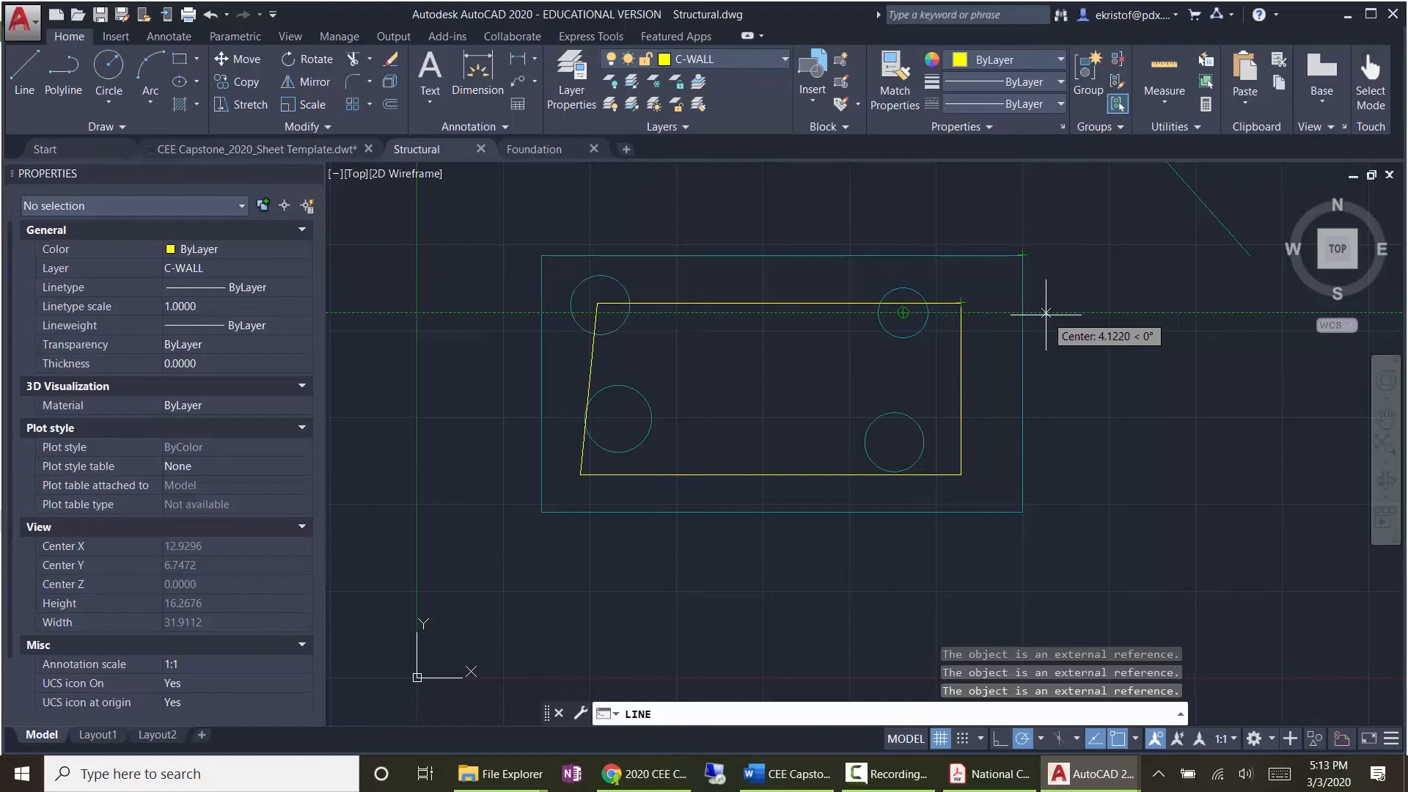
key(Escape)
Step: Open the External References manager and review the options available for the Foundation reference
text(XREF)
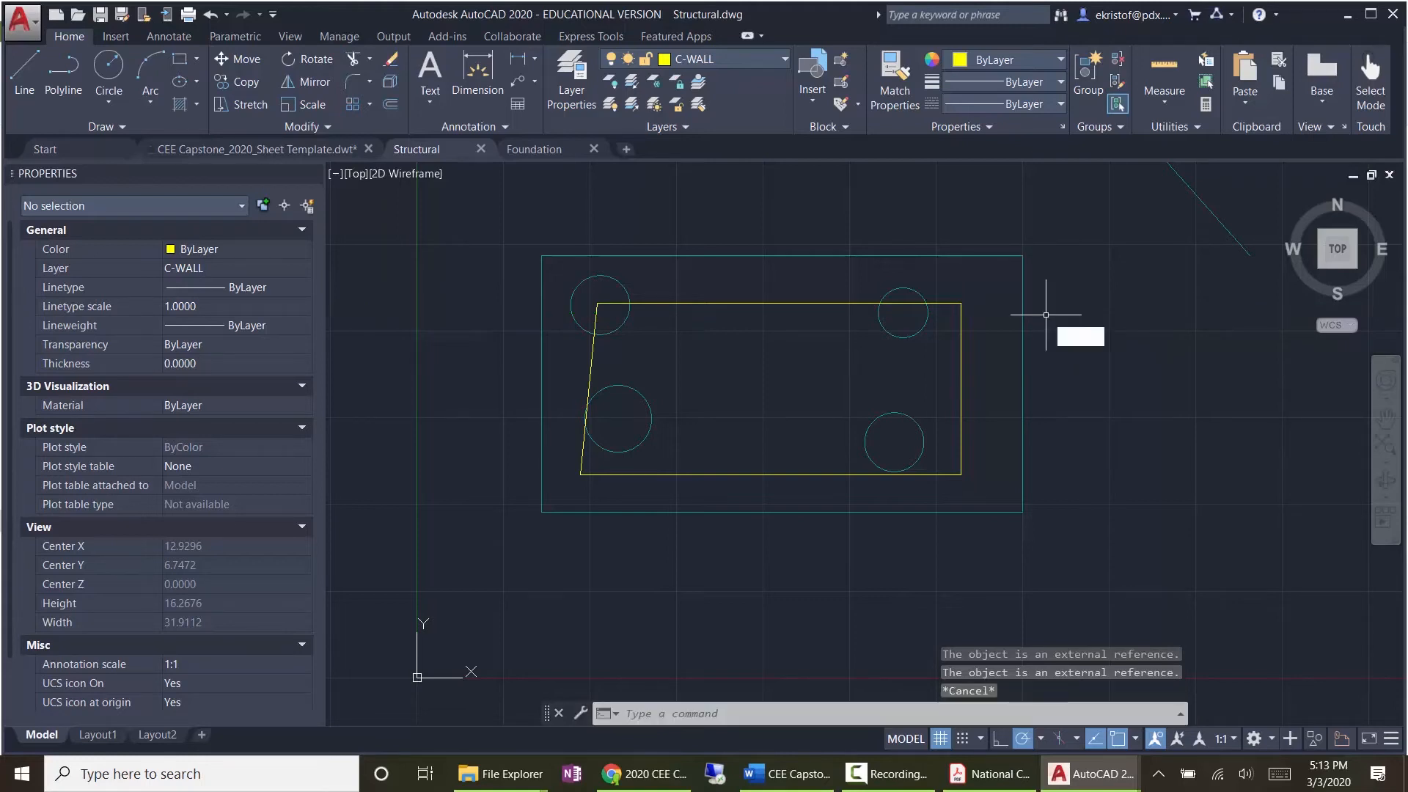
key(Return)
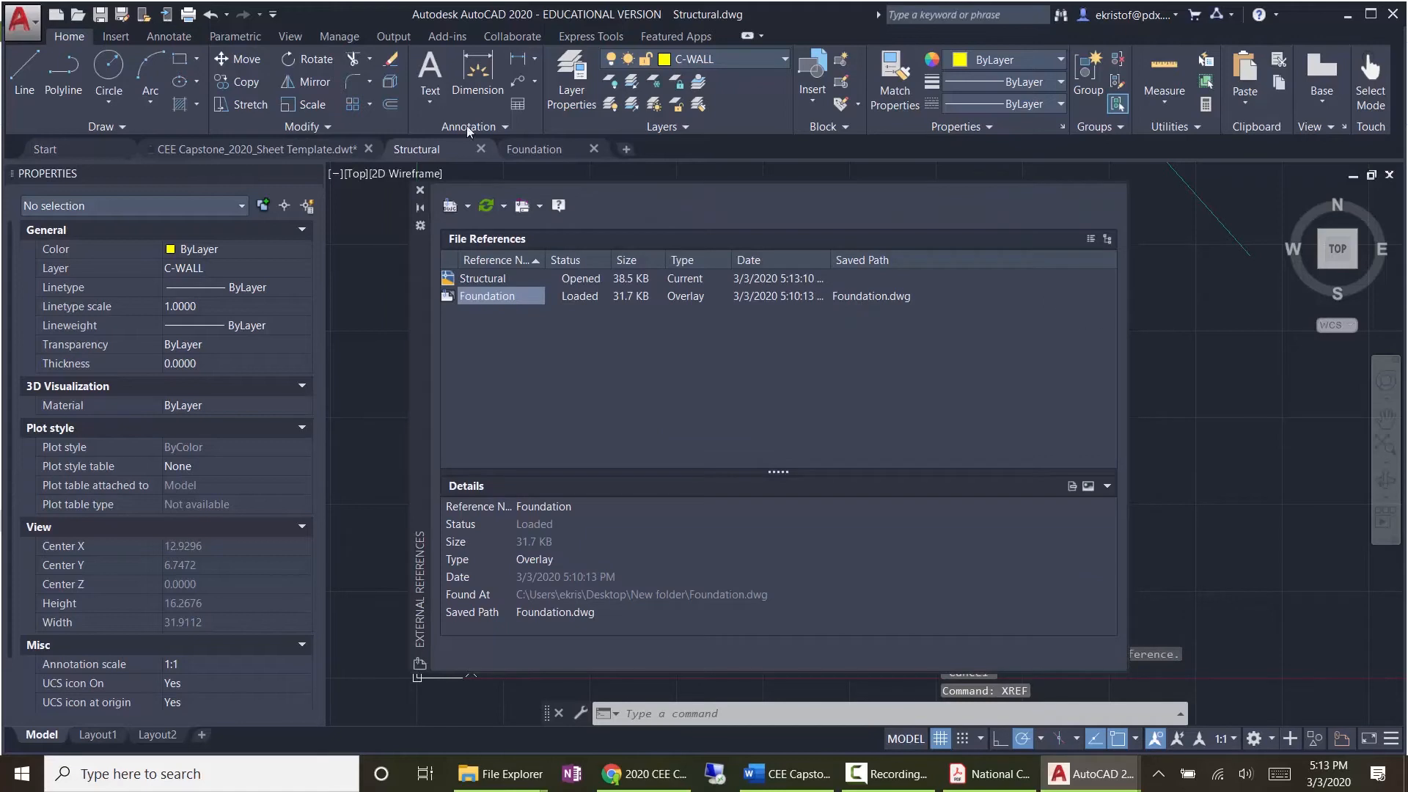
right_click(512, 297)
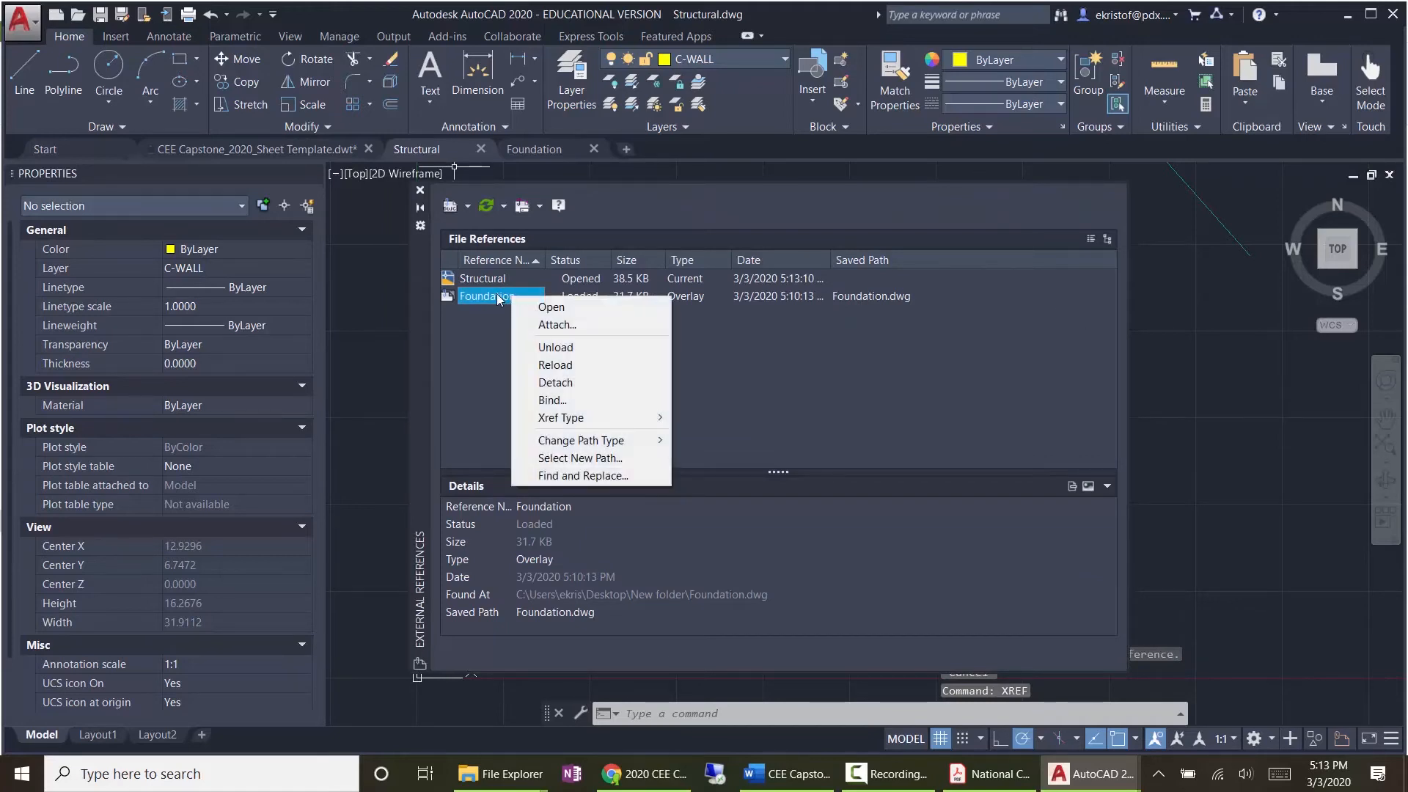
click(485, 334)
click(484, 332)
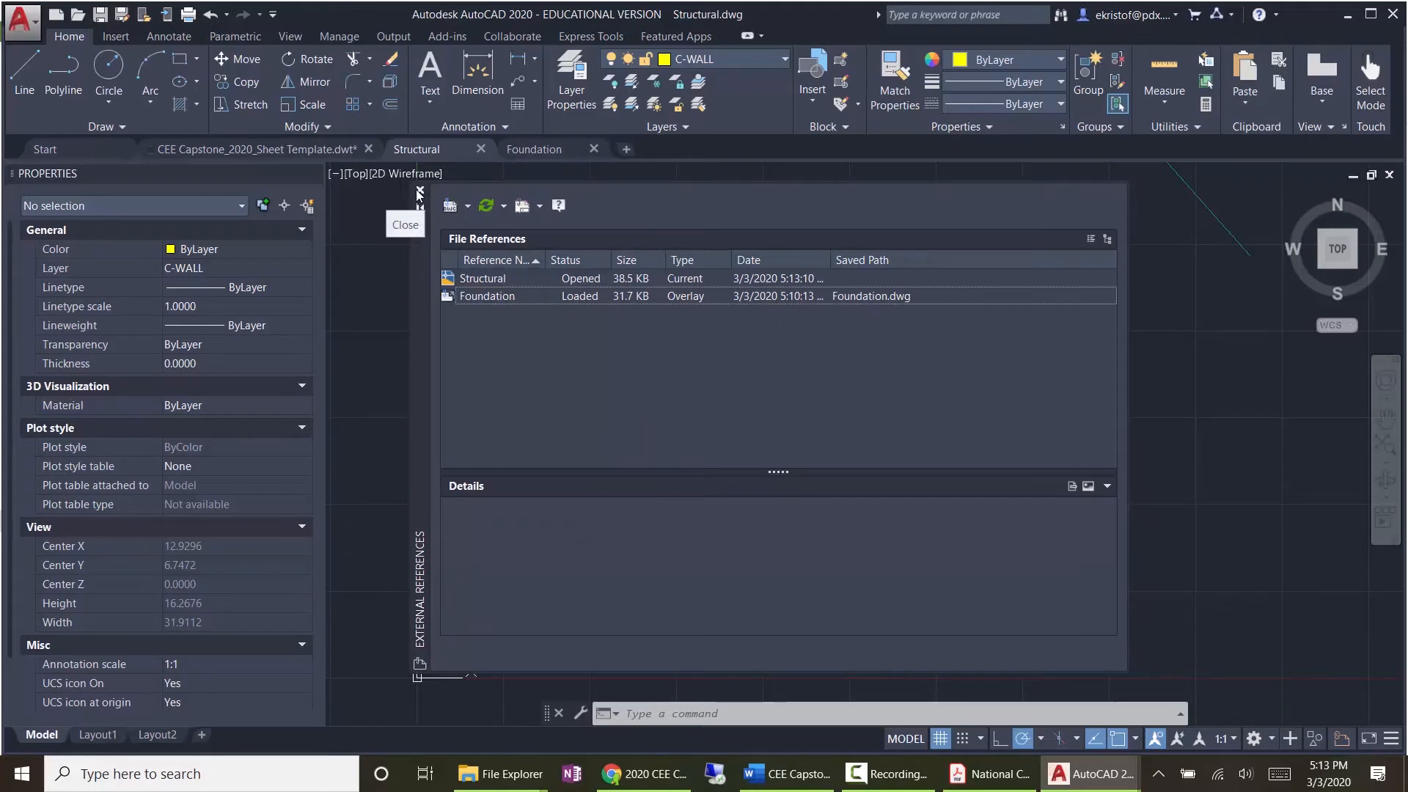
Step: Close the External References manager and switch by way of the Foundation drawing to the CEE Capstone_2020_Sheet Template drawing
click(420, 193)
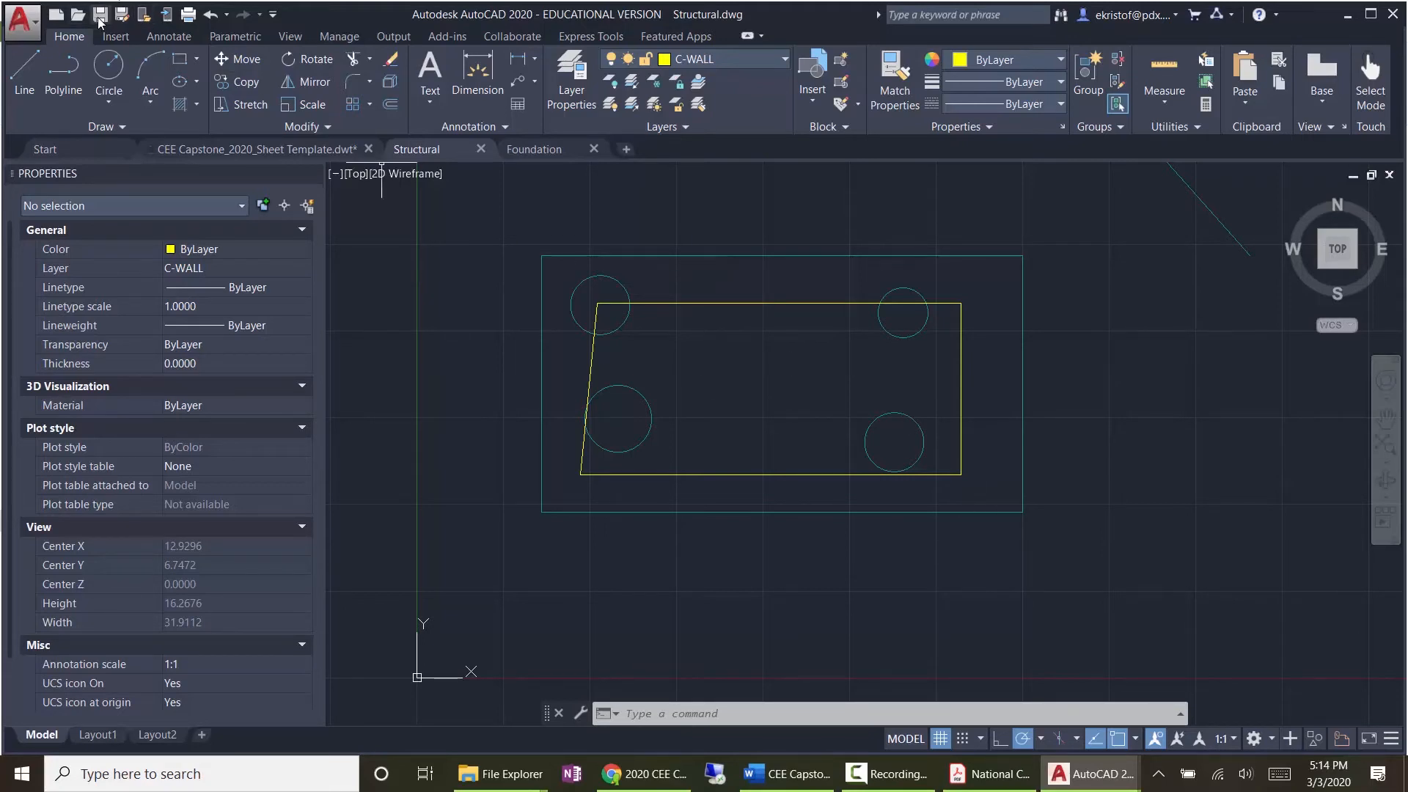
mouse_move(1091, 774)
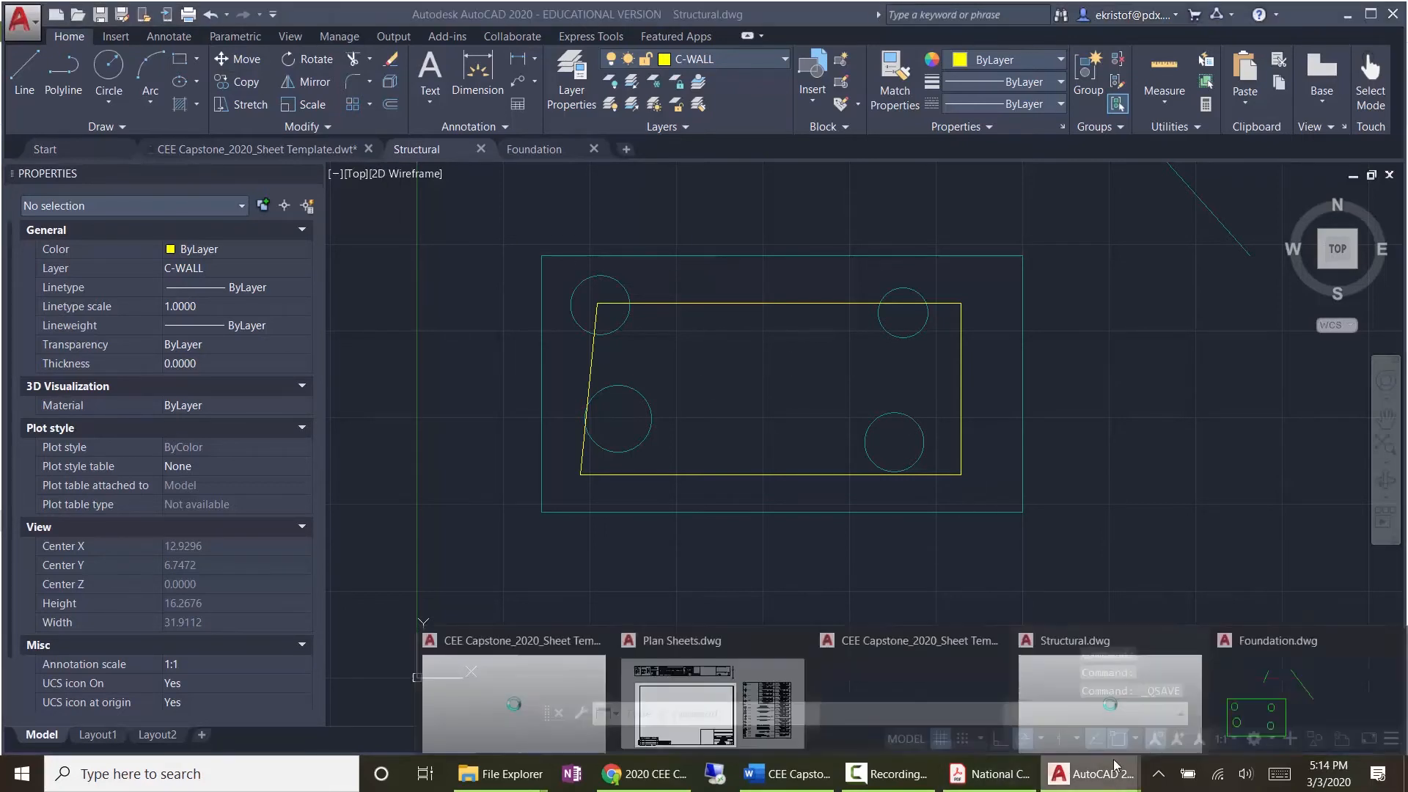
click(1221, 690)
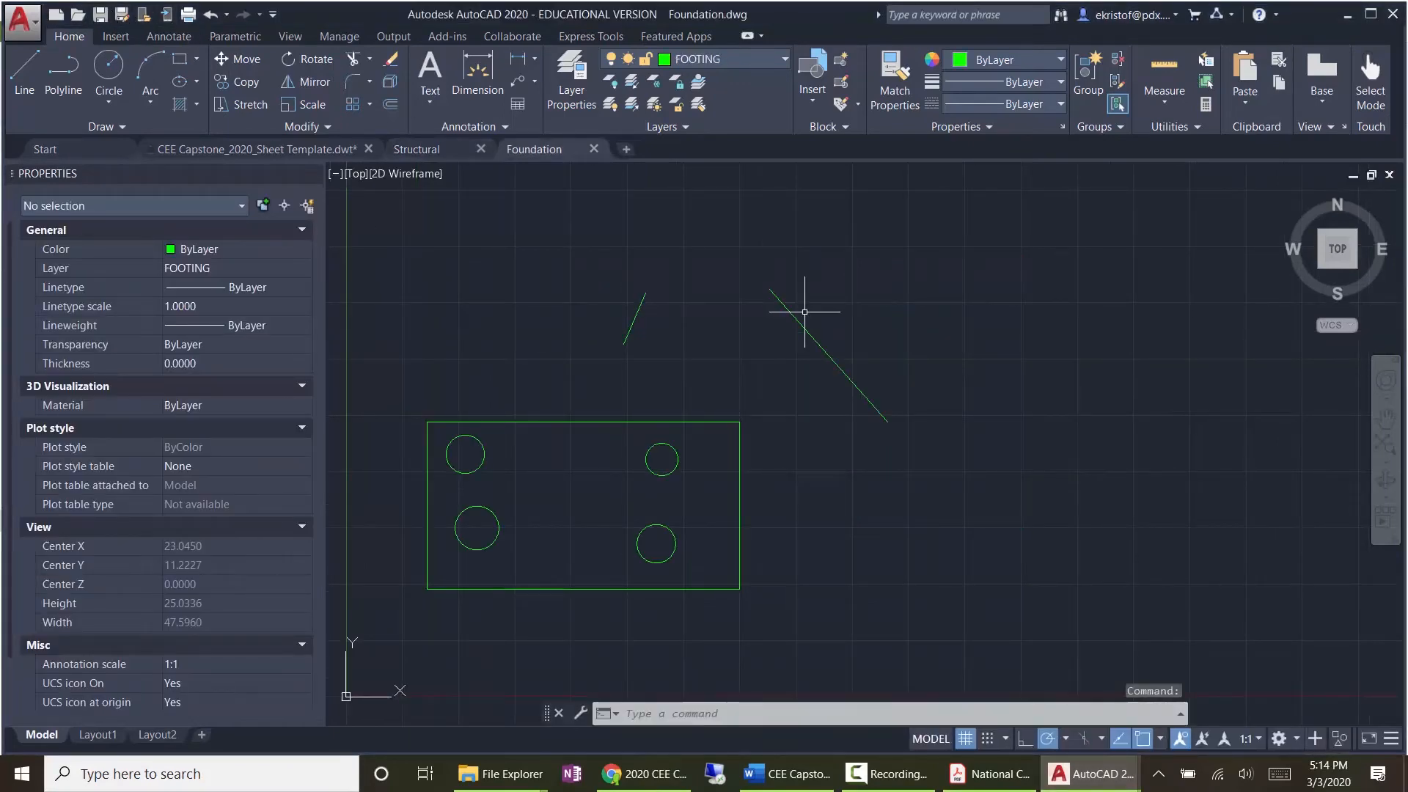
mouse_move(1090, 773)
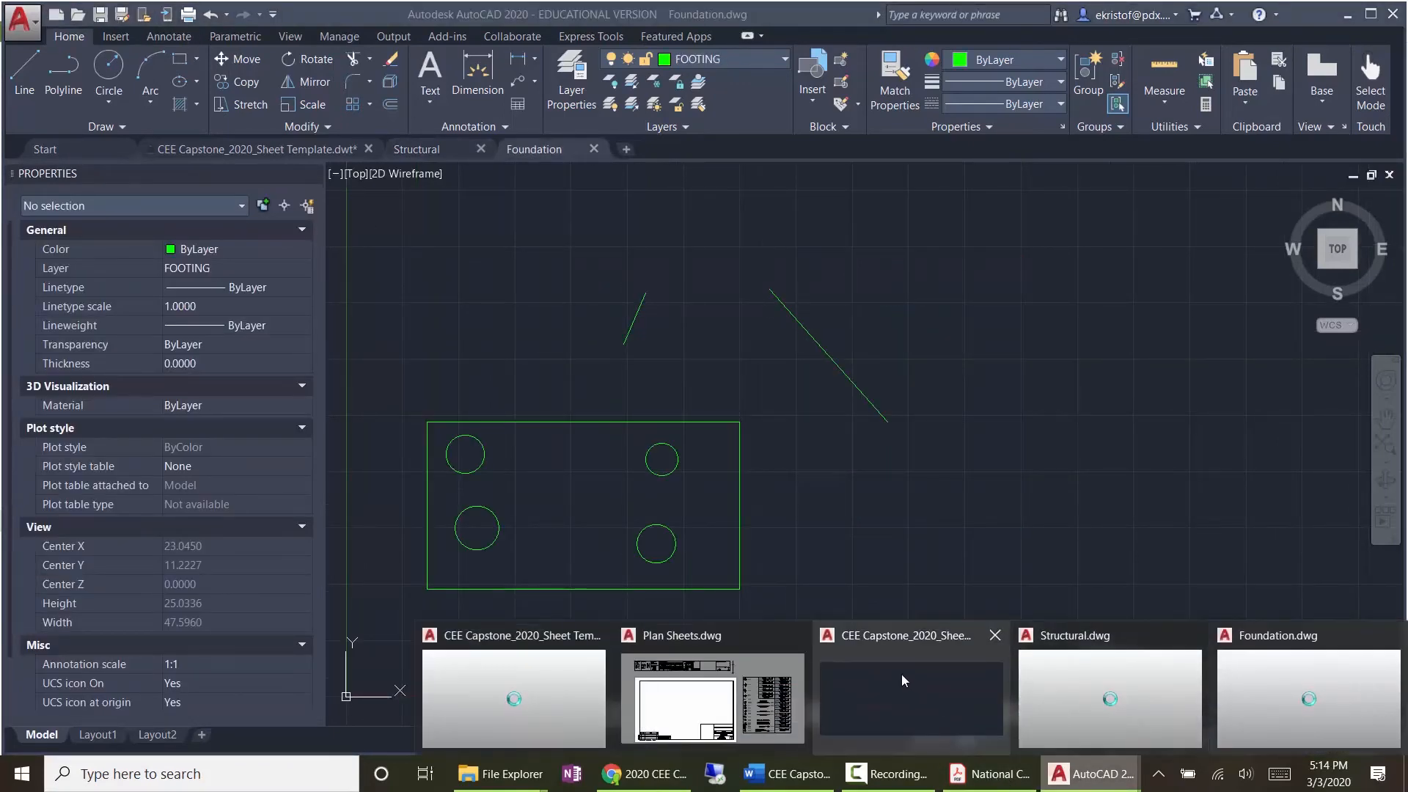
click(902, 680)
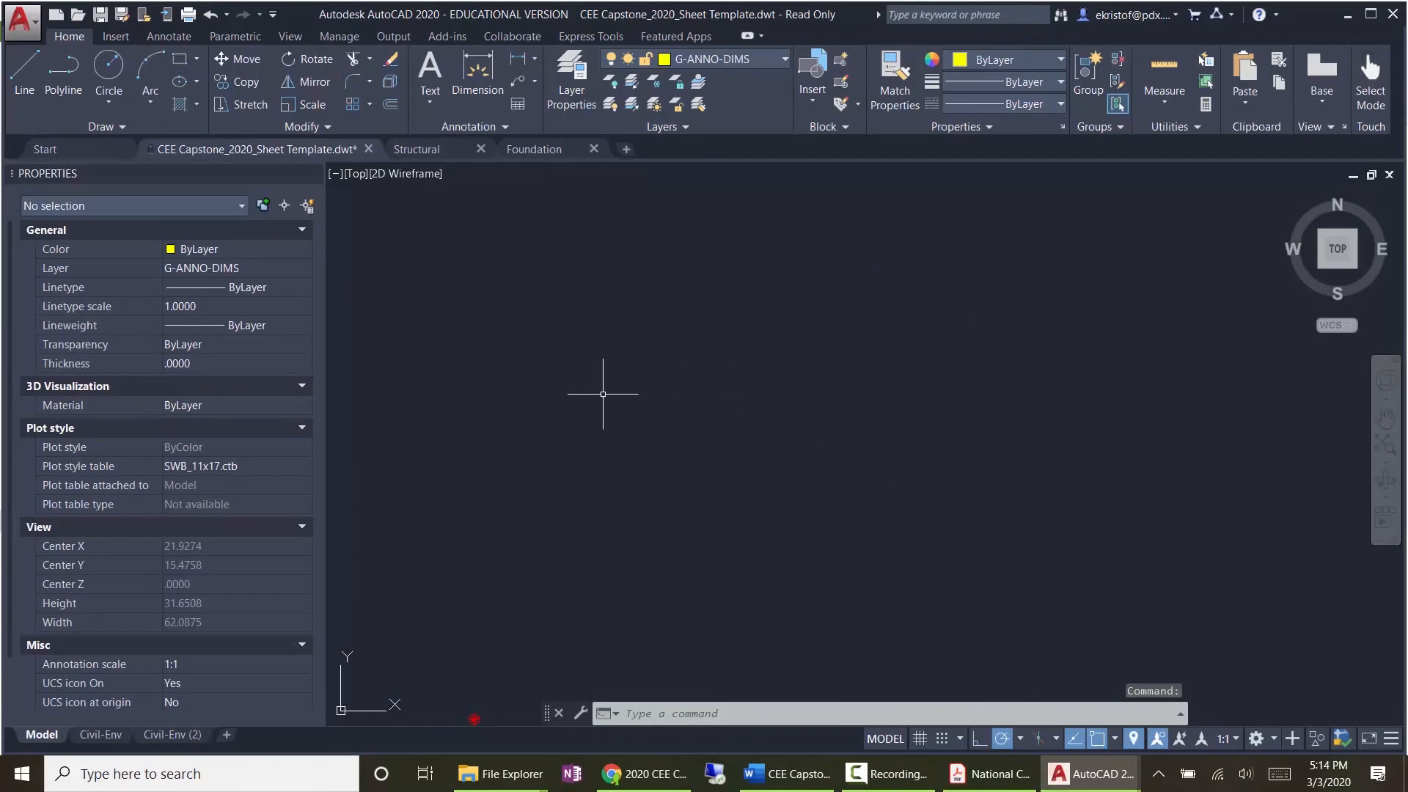
Step: Look through the template's Civil-Env and Civil-Env (2) sheet layouts and return to model space
click(98, 734)
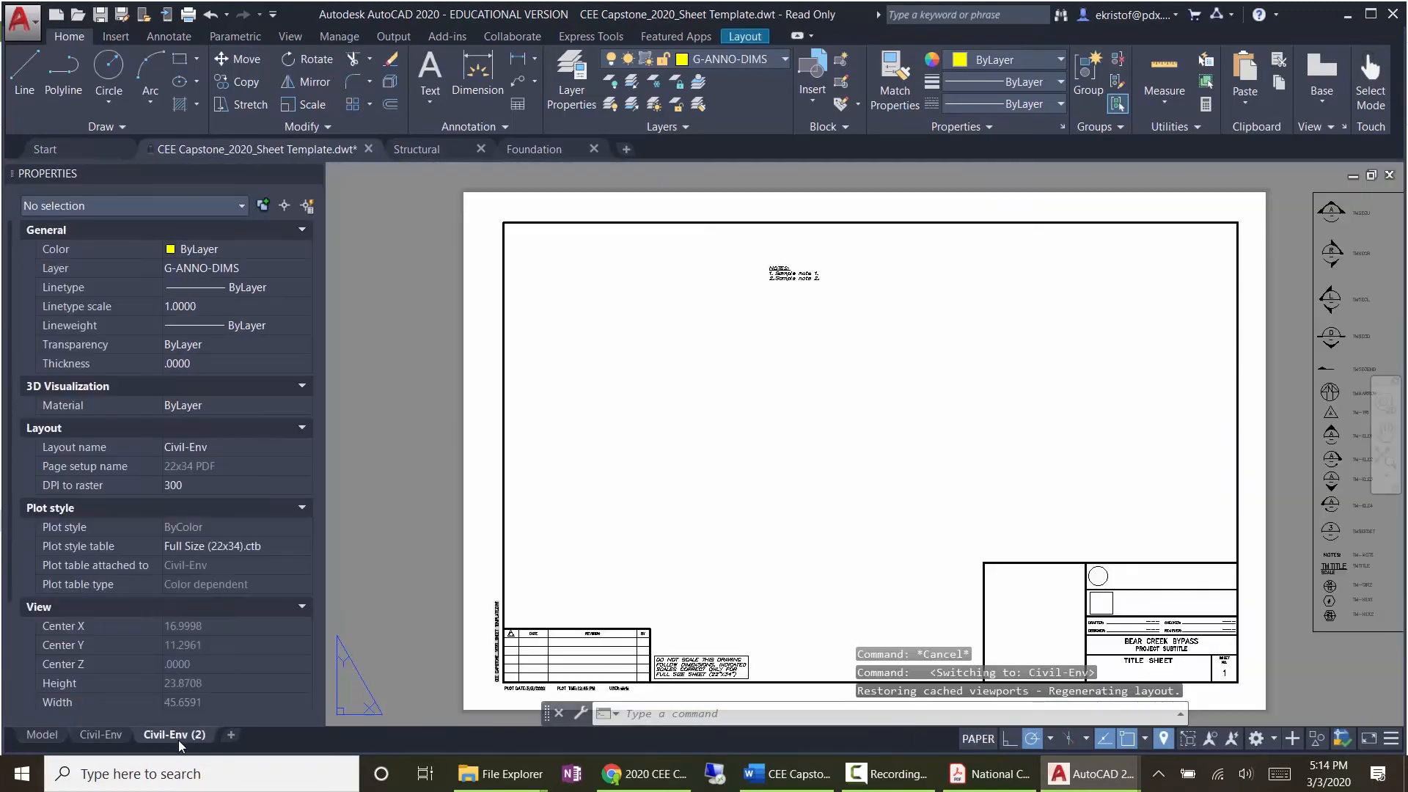
click(146, 735)
click(99, 733)
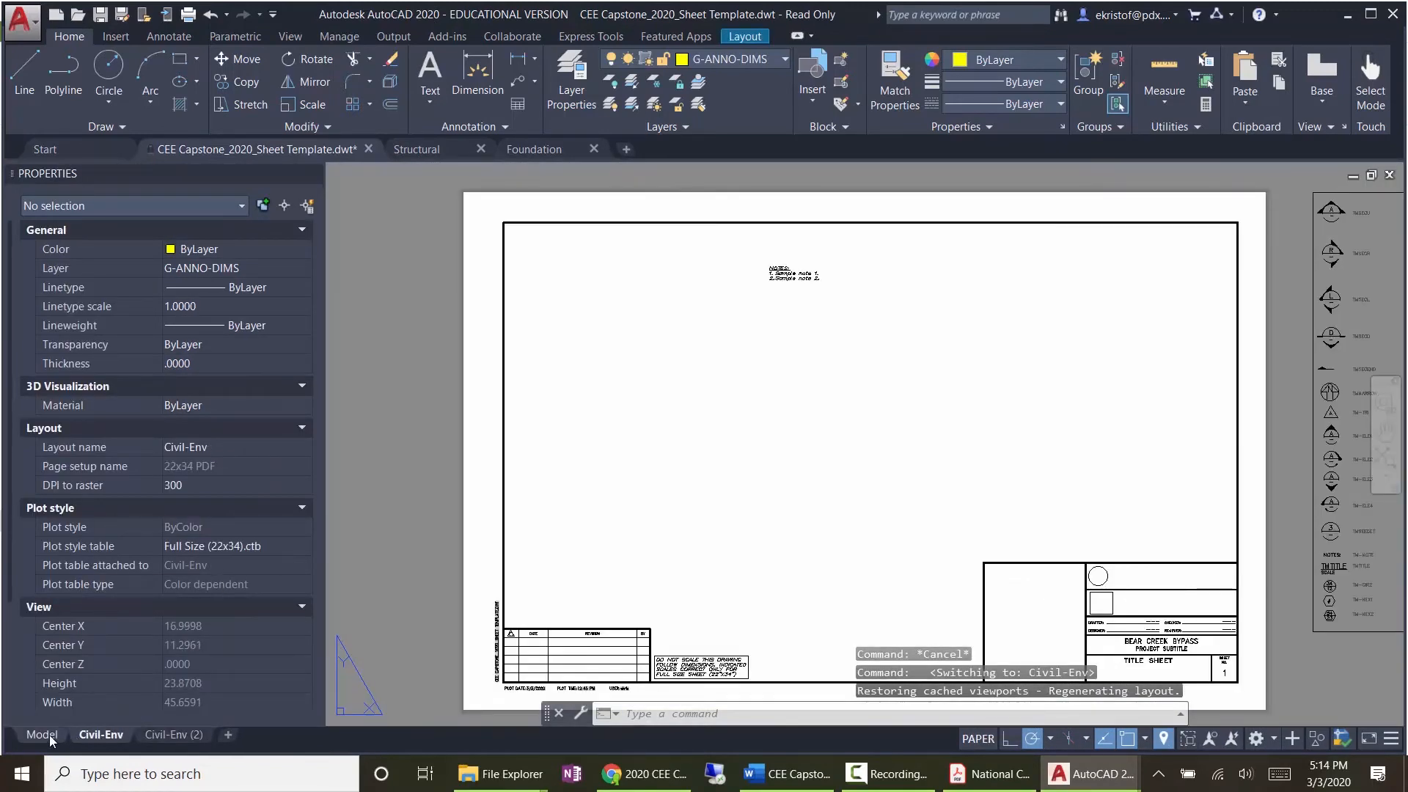
click(49, 735)
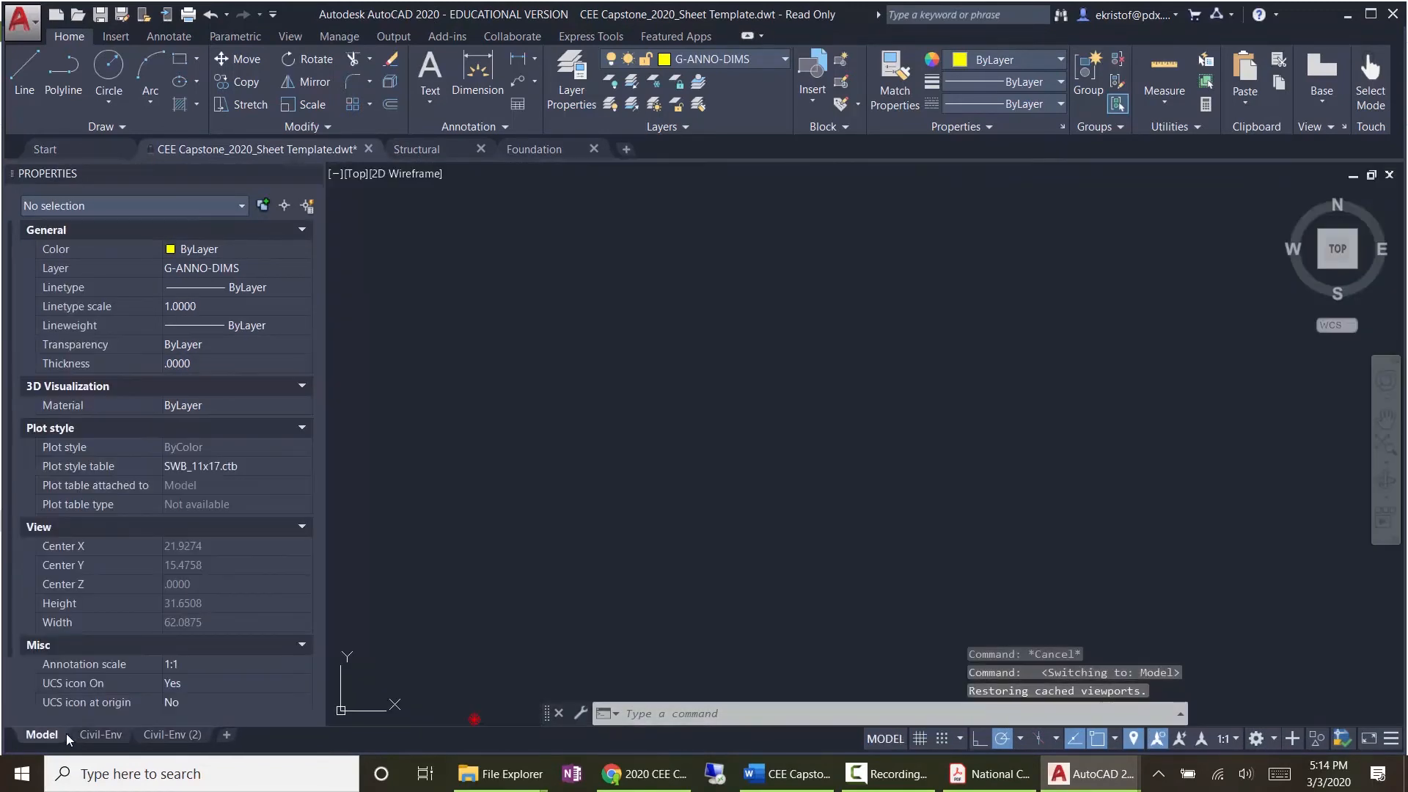
Step: Make _XREF the current layer and attach Foundation.dwg as an overlay external reference with the path type No path
click(729, 59)
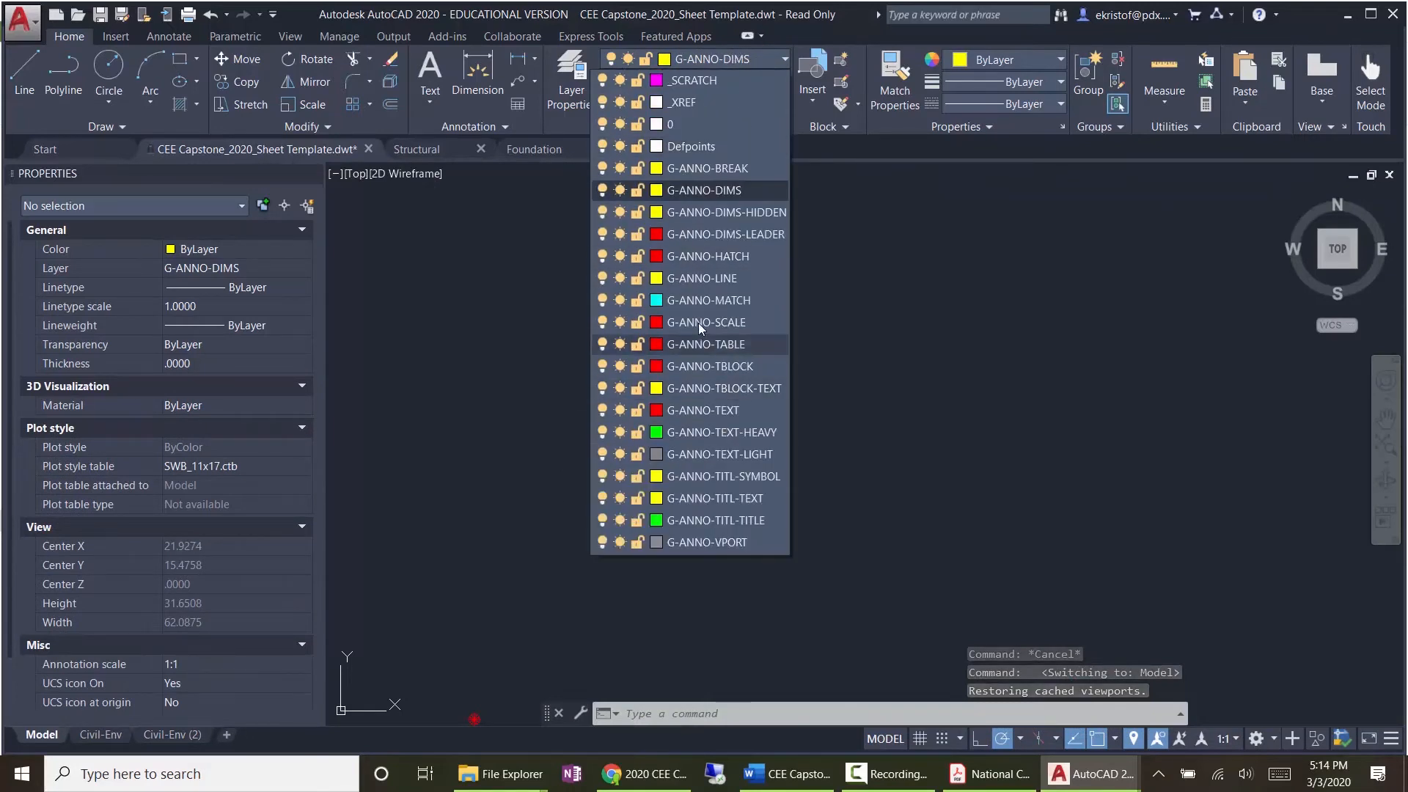
click(673, 102)
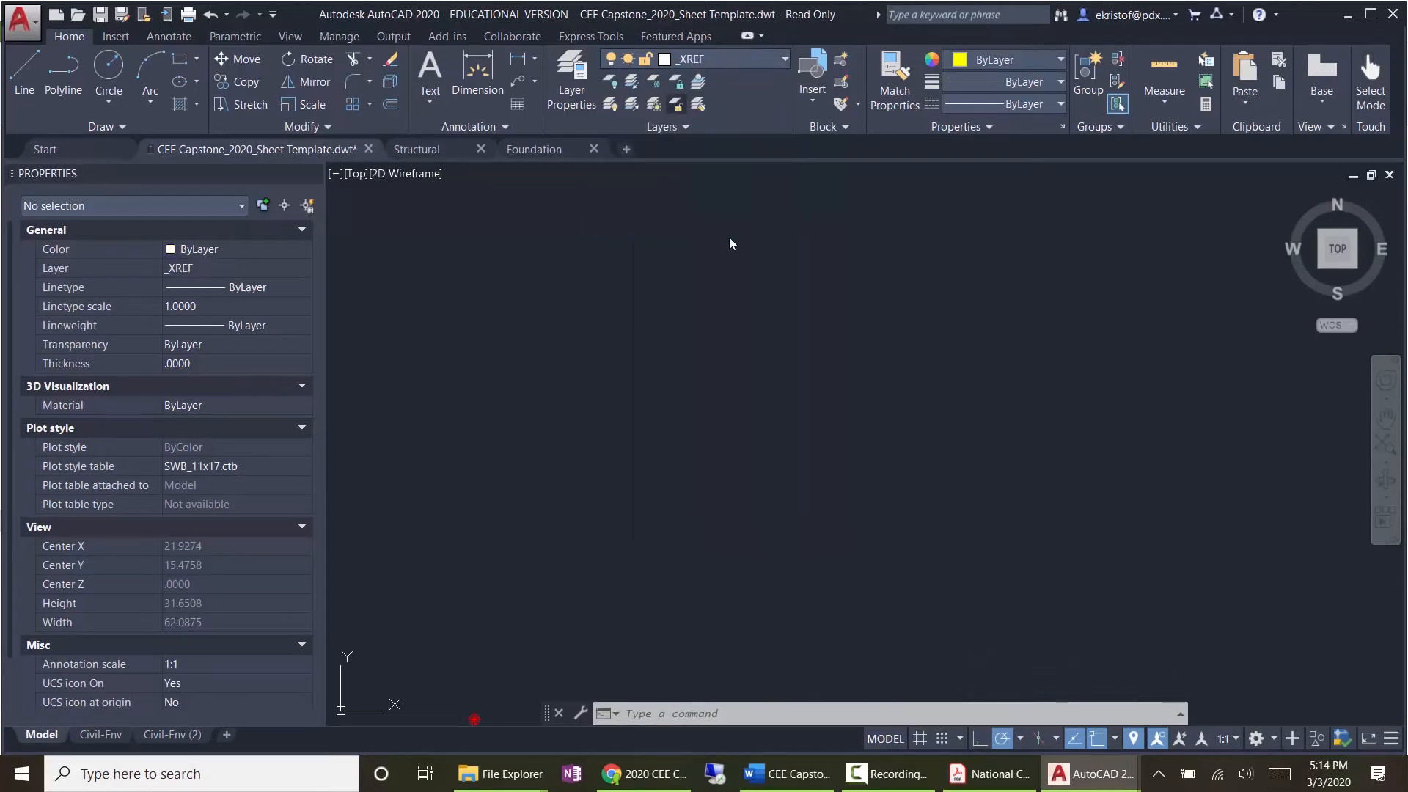
text(xref)
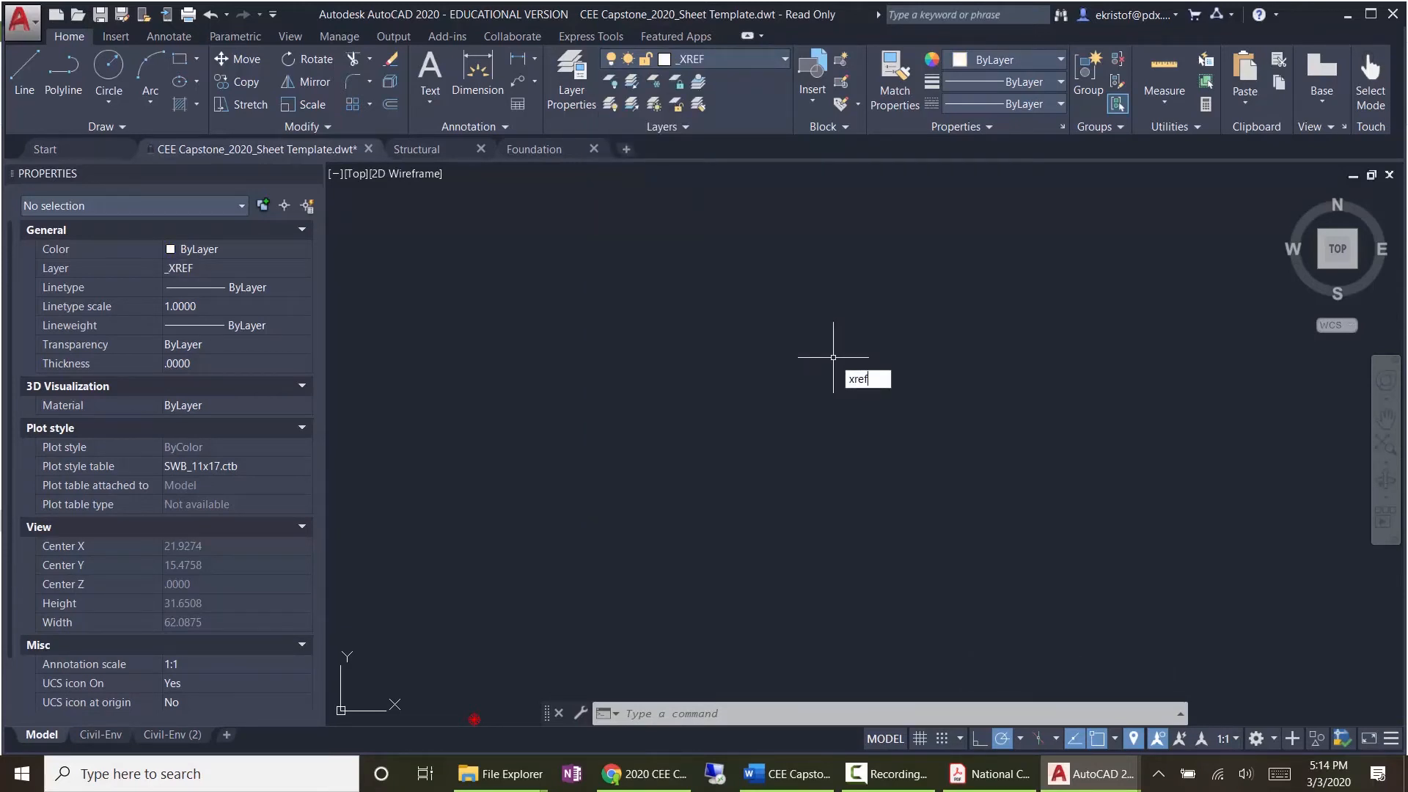
key(Return)
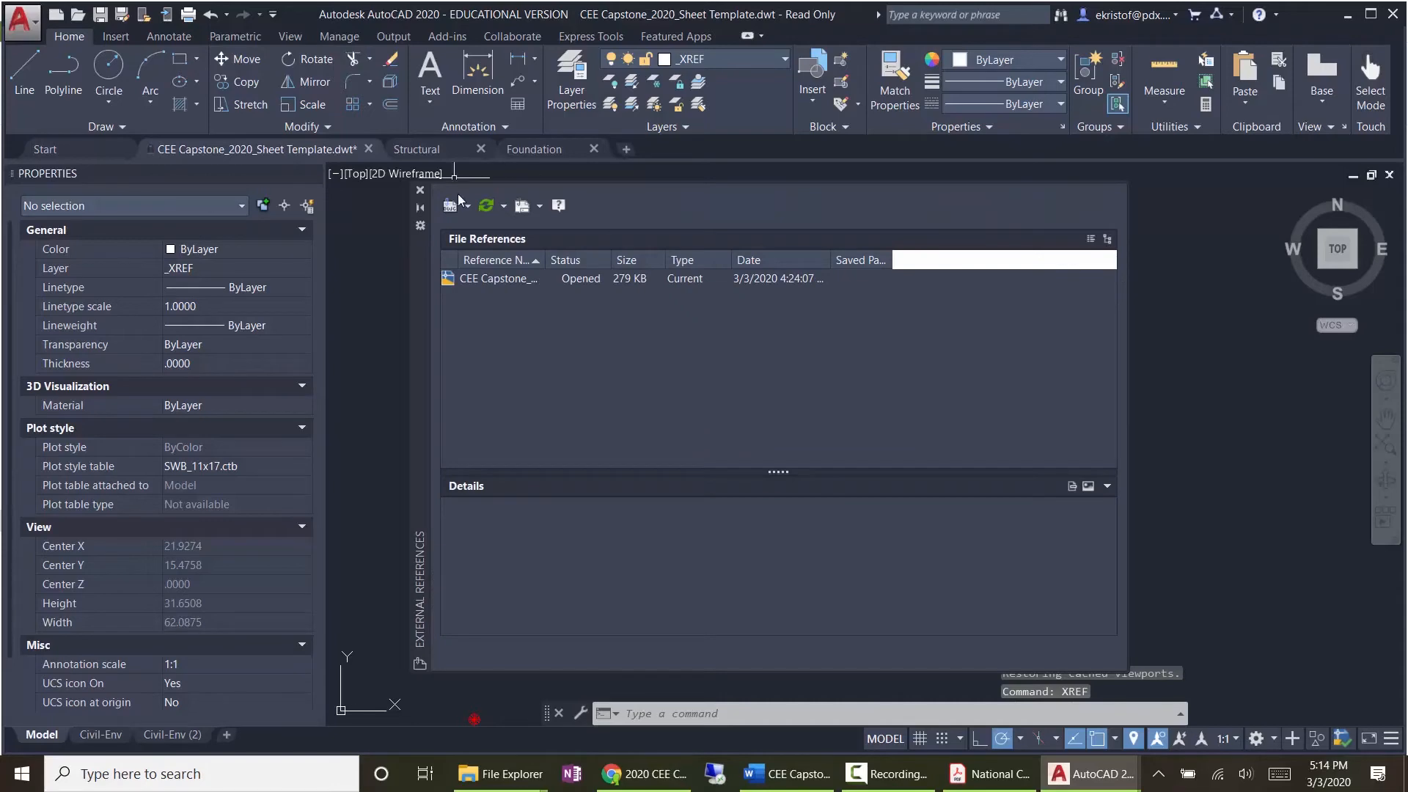
click(453, 206)
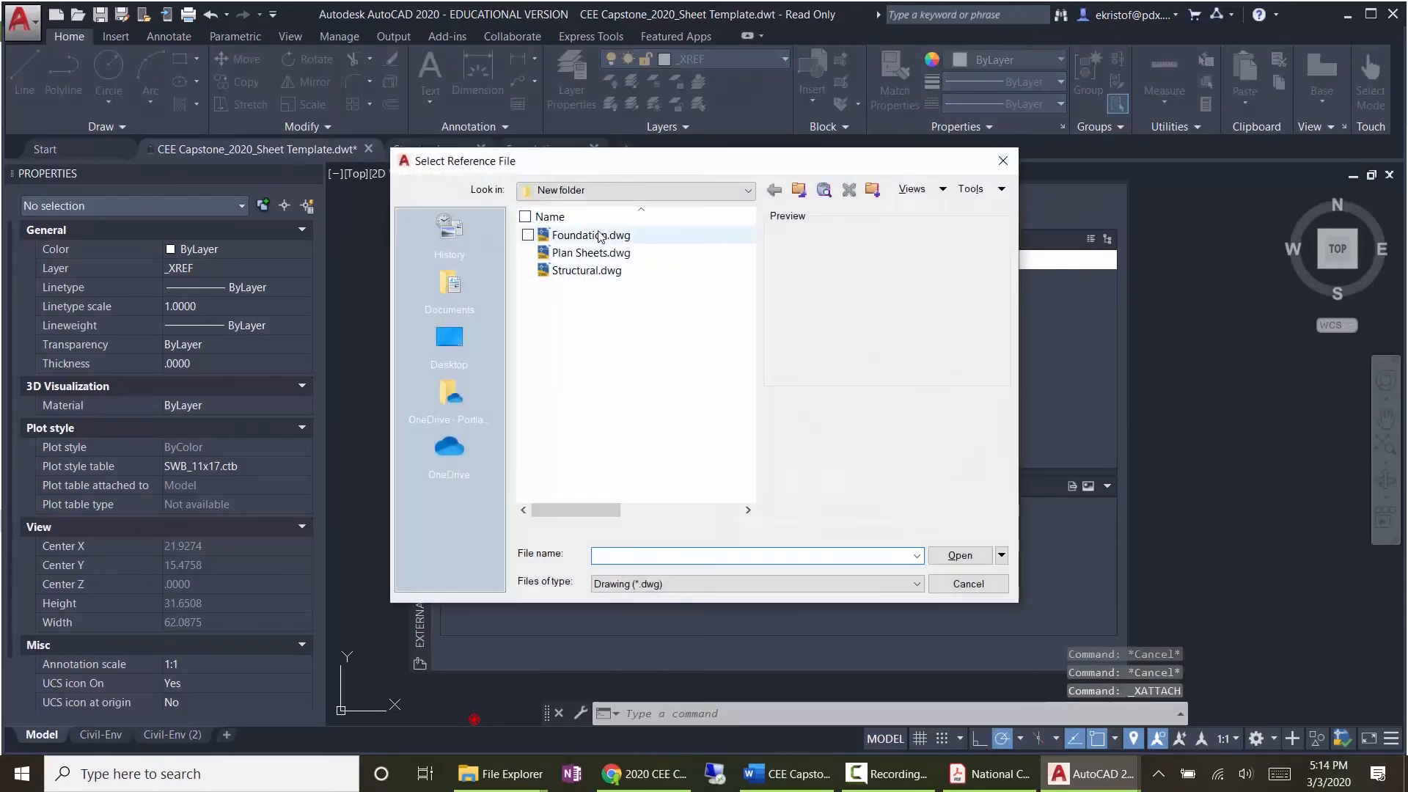
double_click(600, 236)
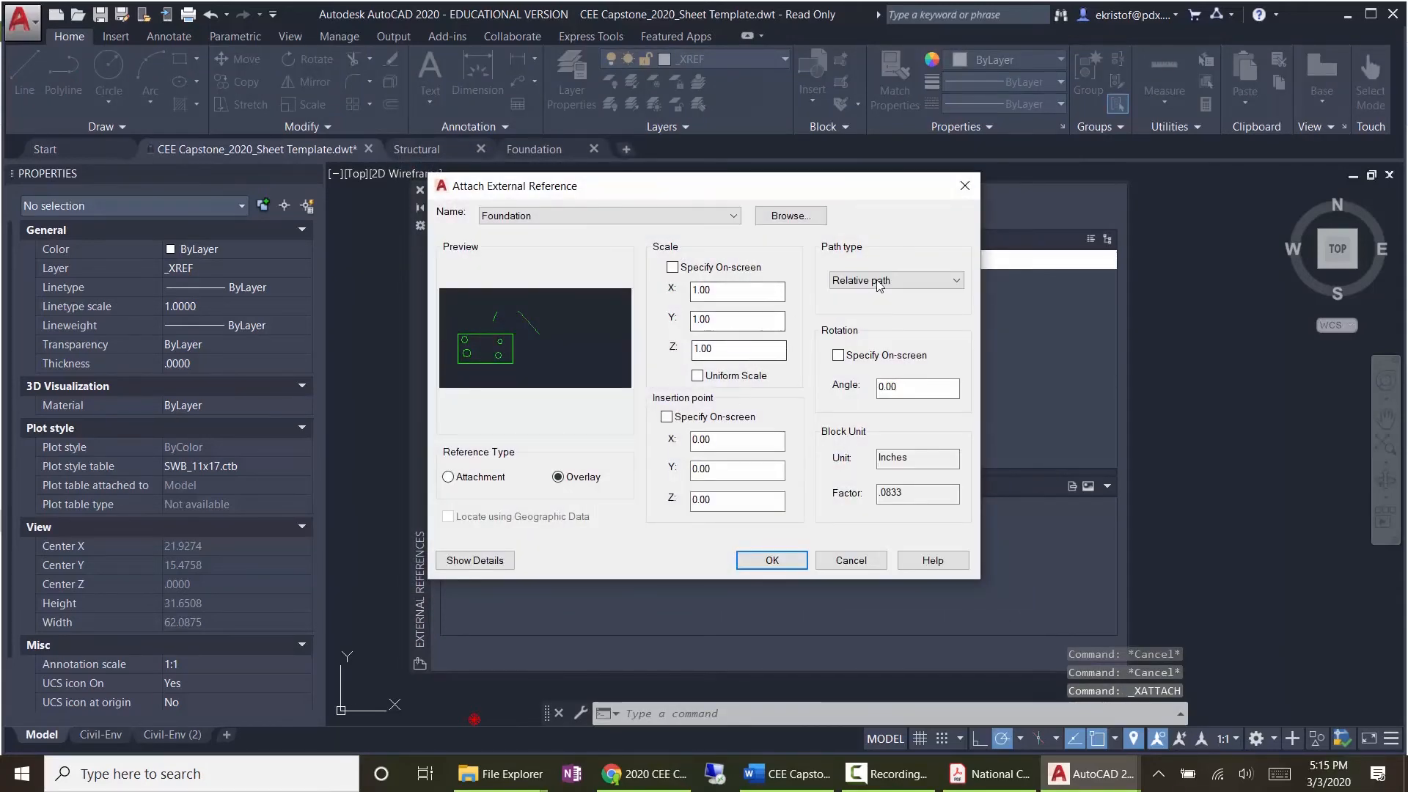
click(880, 282)
click(851, 319)
click(880, 280)
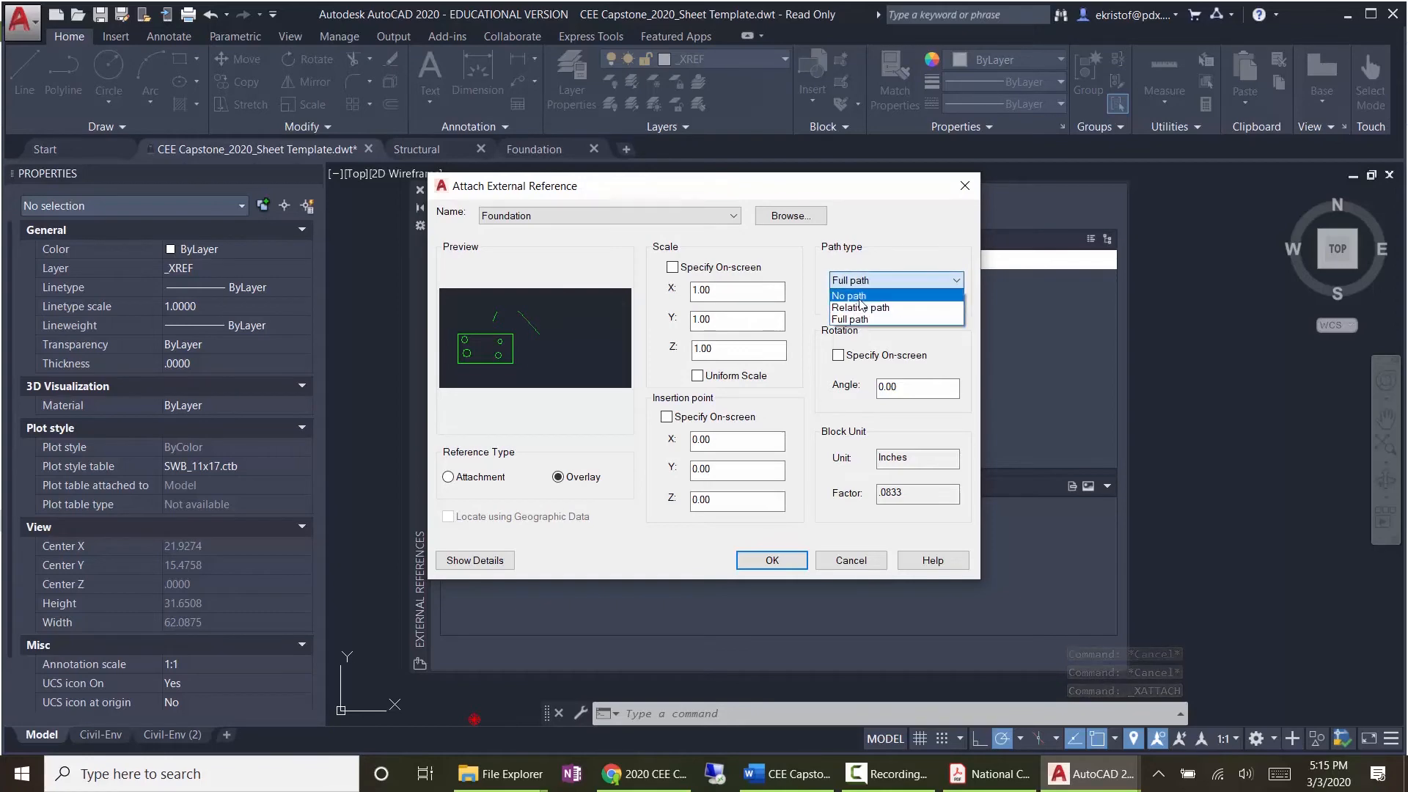
click(851, 295)
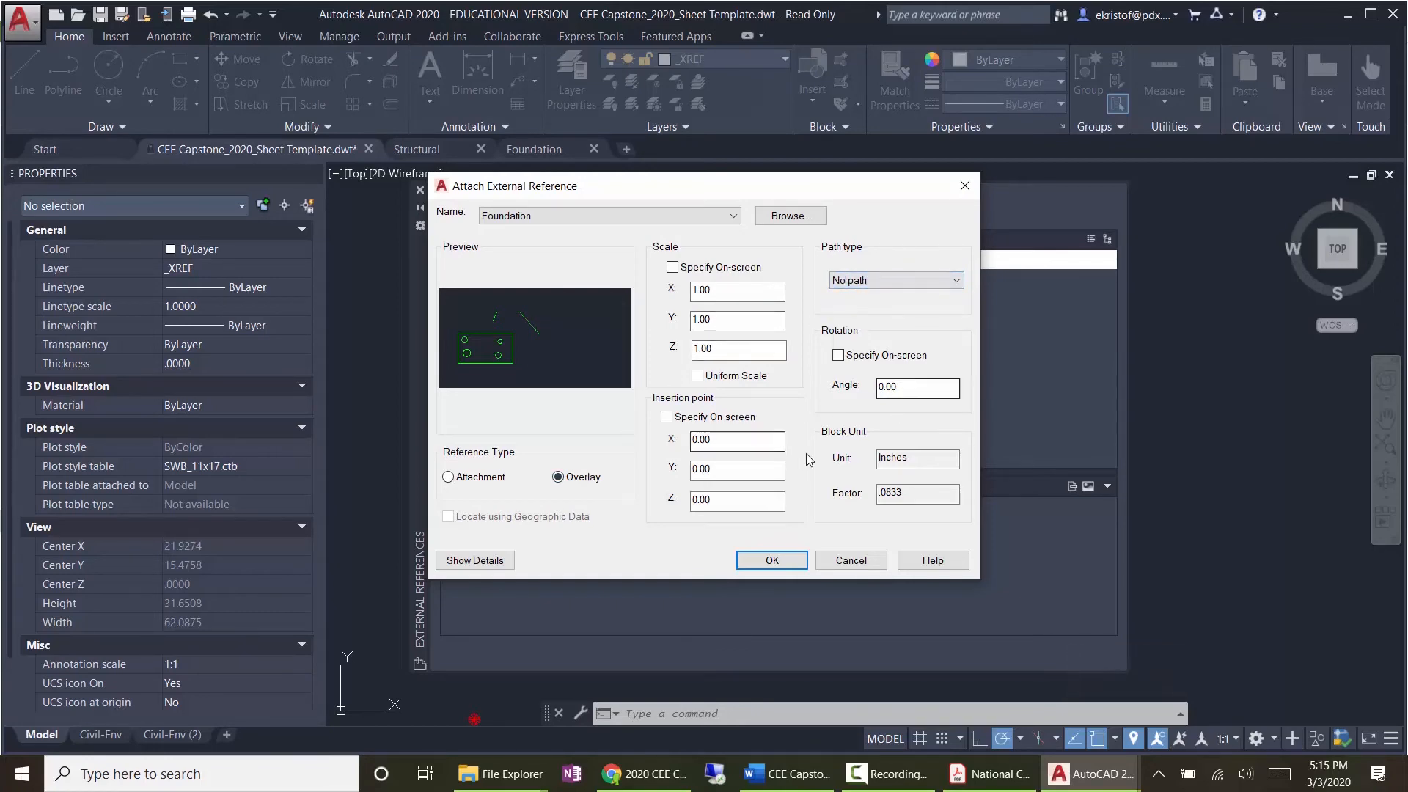
click(772, 560)
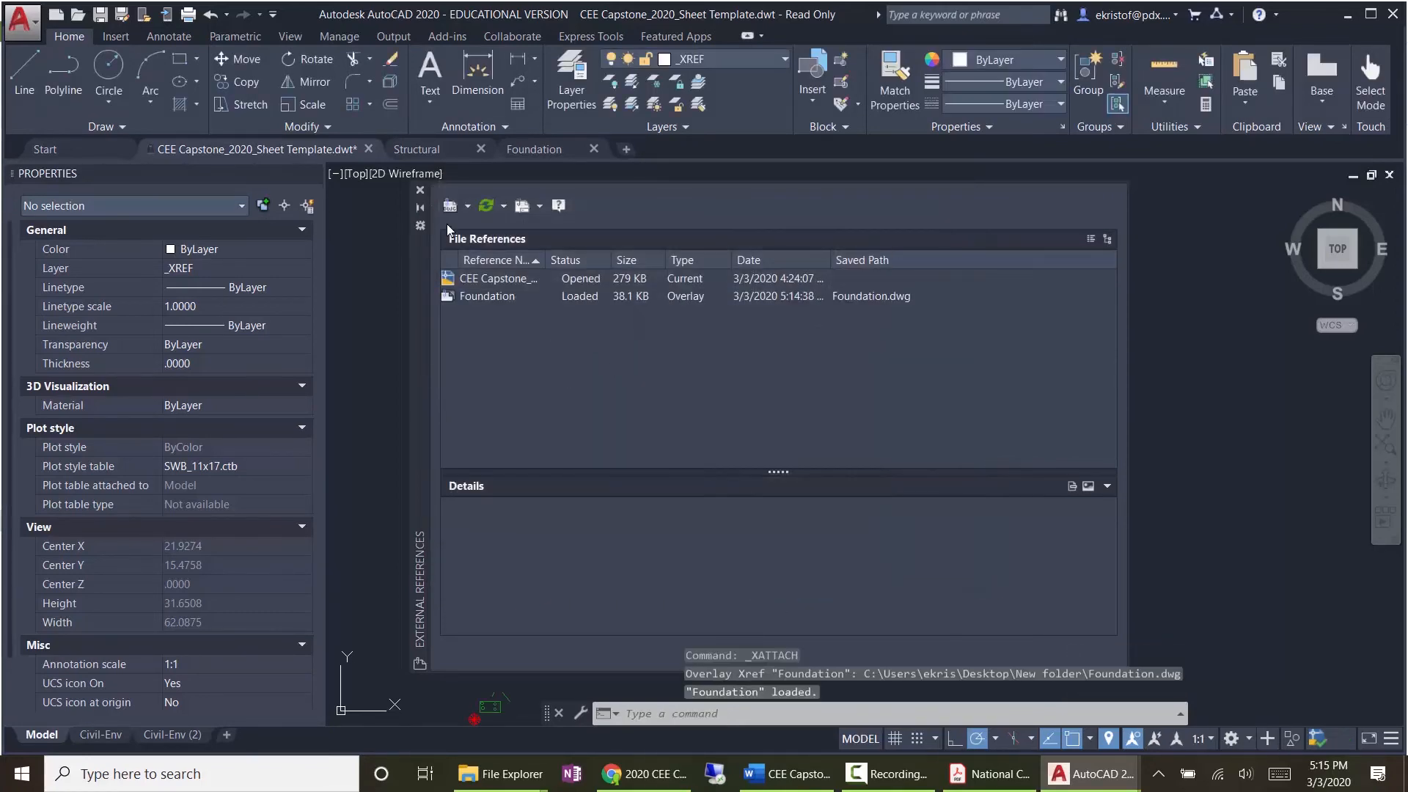
Step: Attach Structural.dwg as an overlay external reference with the path type No path and close the External References manager
click(451, 208)
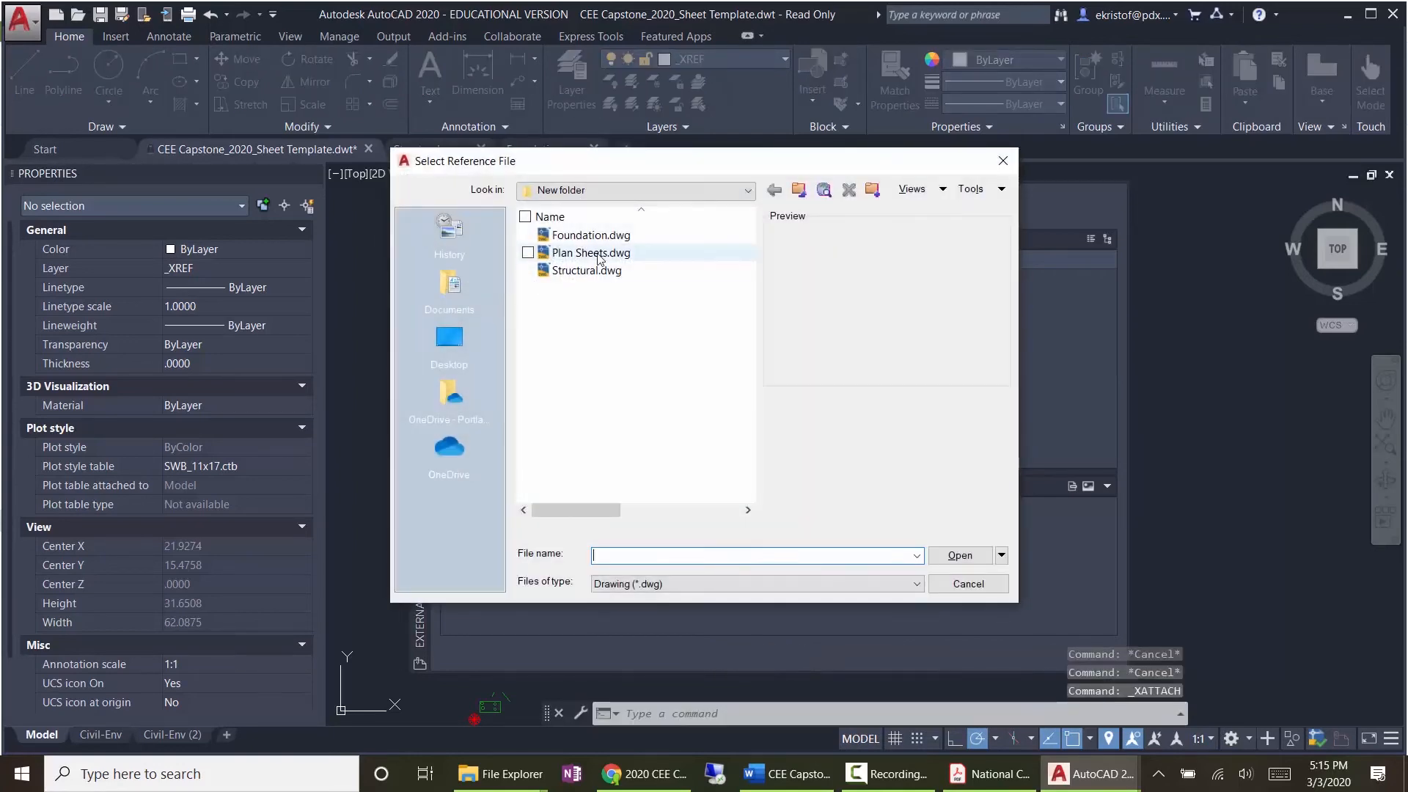
double_click(587, 270)
click(843, 281)
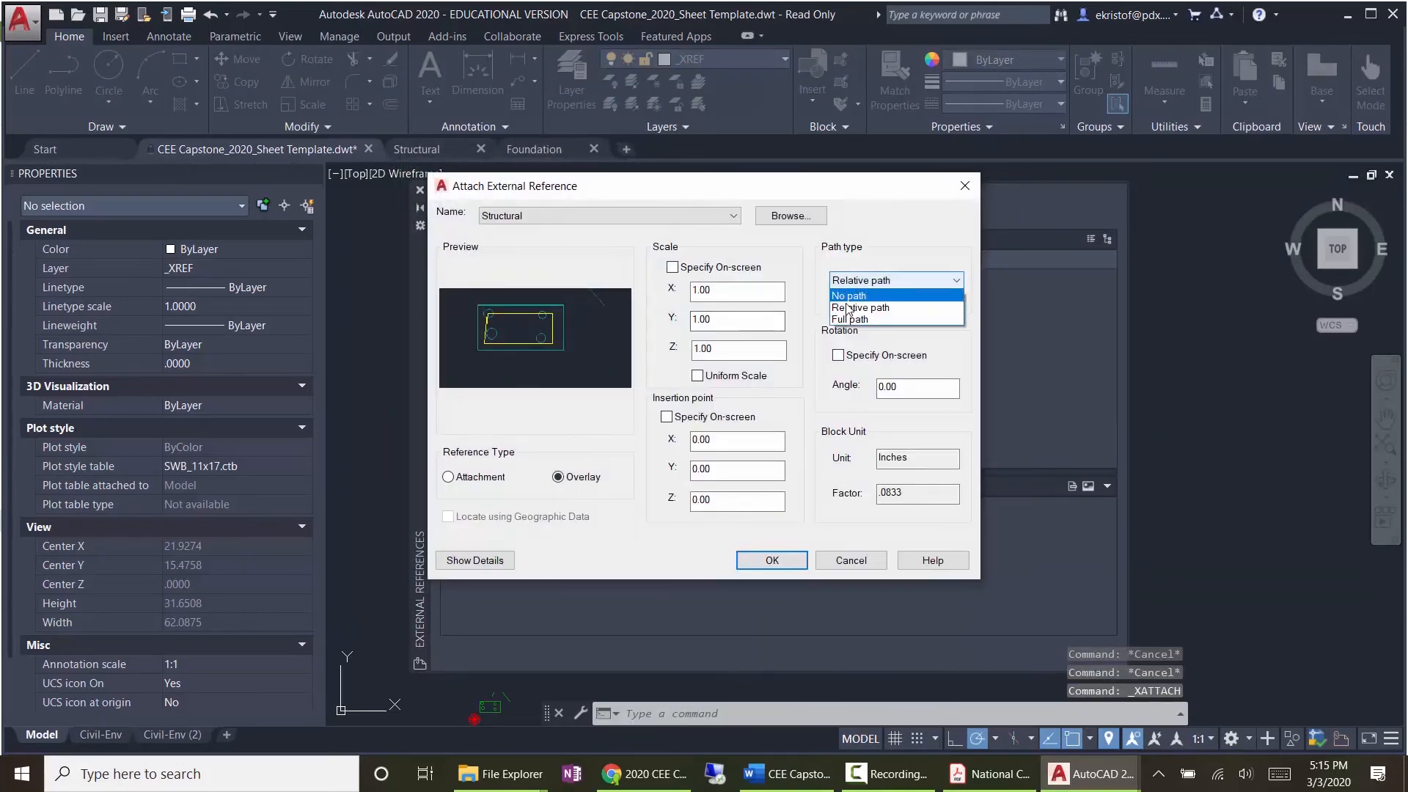
click(848, 295)
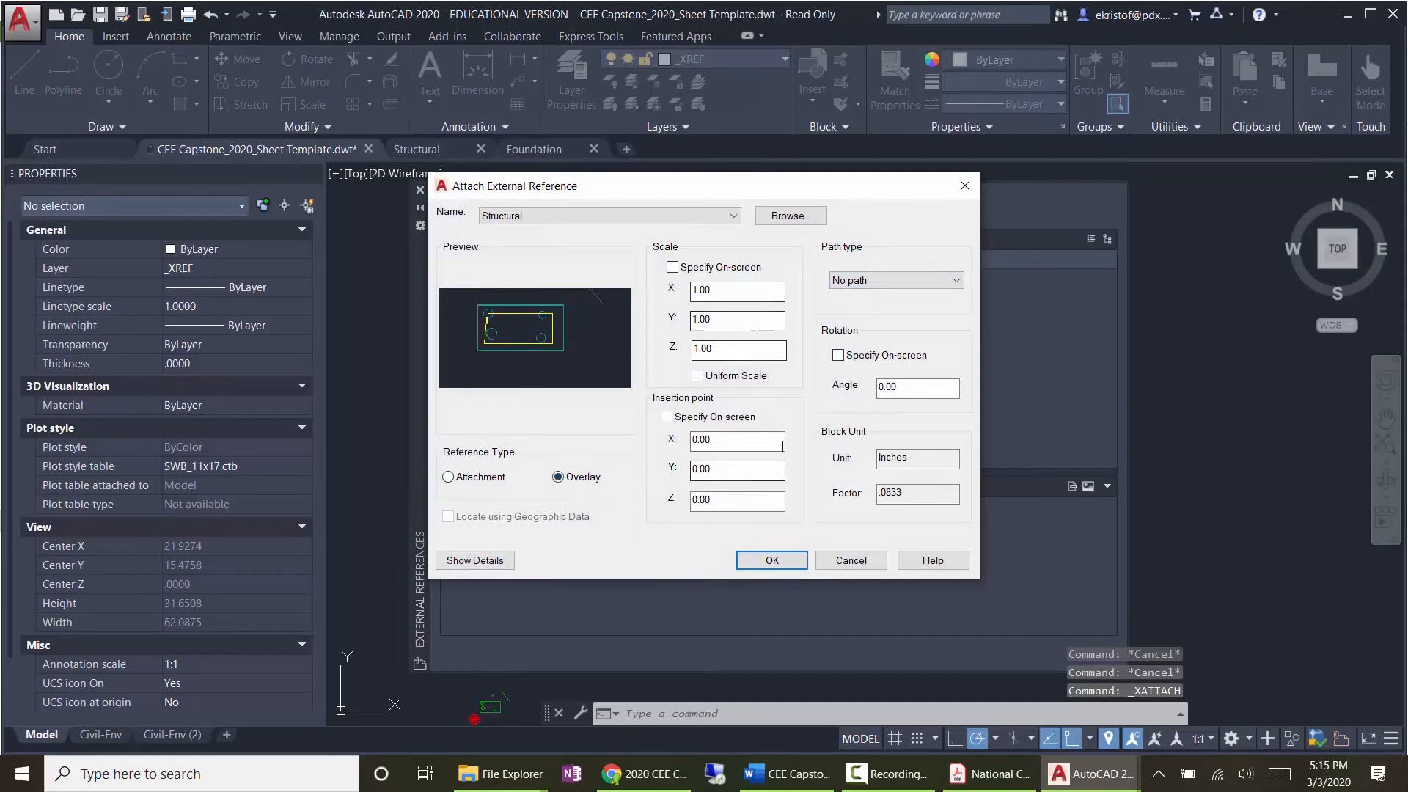
click(783, 562)
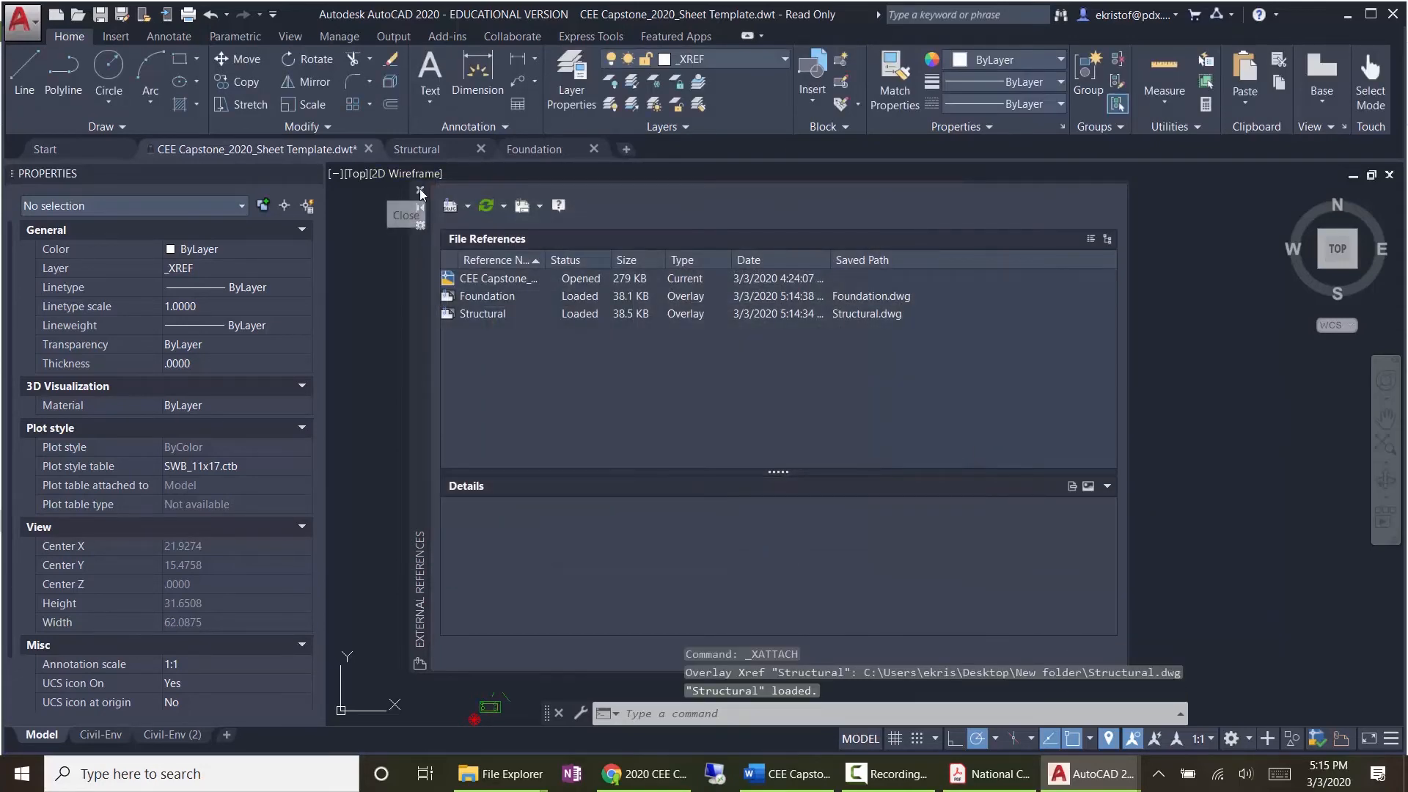
click(420, 190)
Step: Examine how the attached Foundation and Structural references line up in model space
text(z)
key(Return)
text(a)
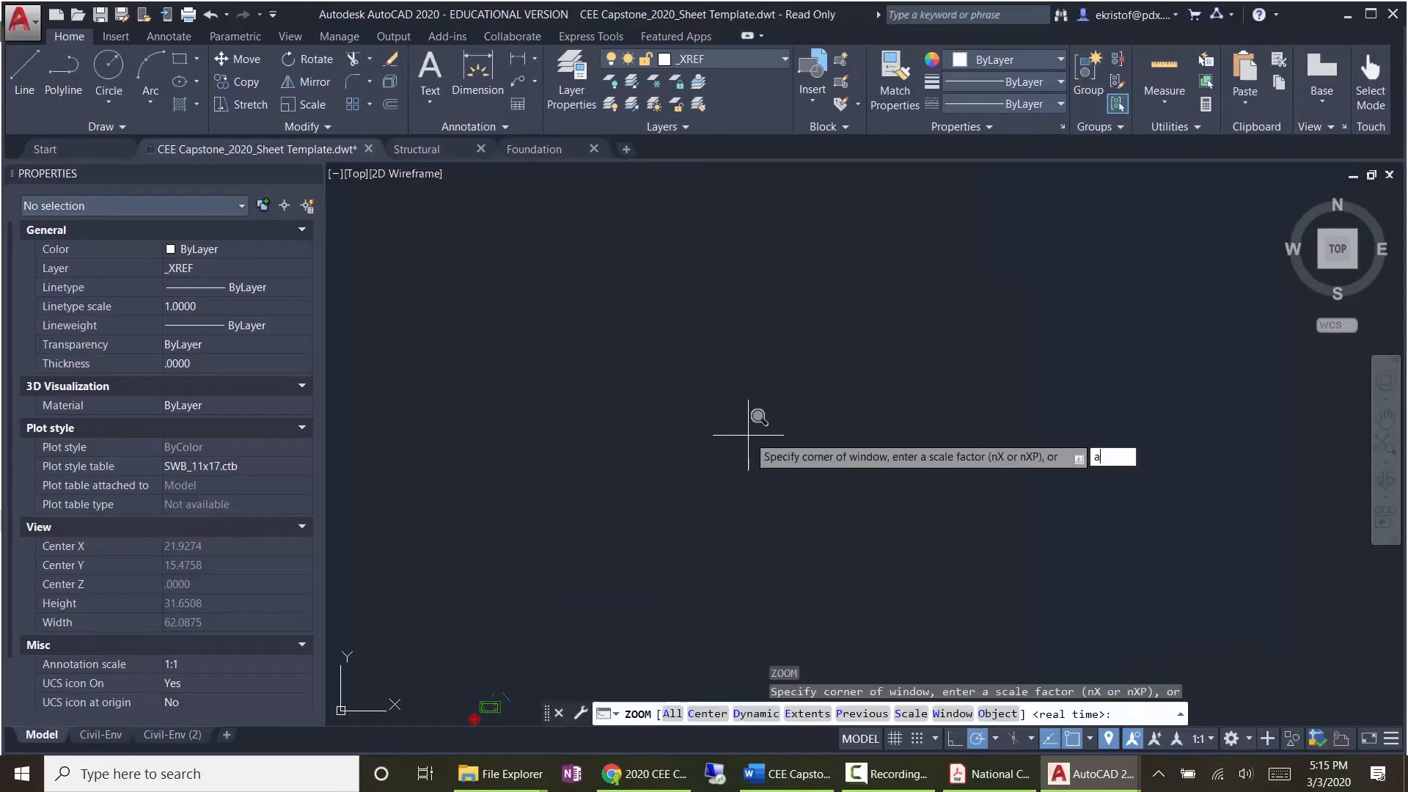
key(Return)
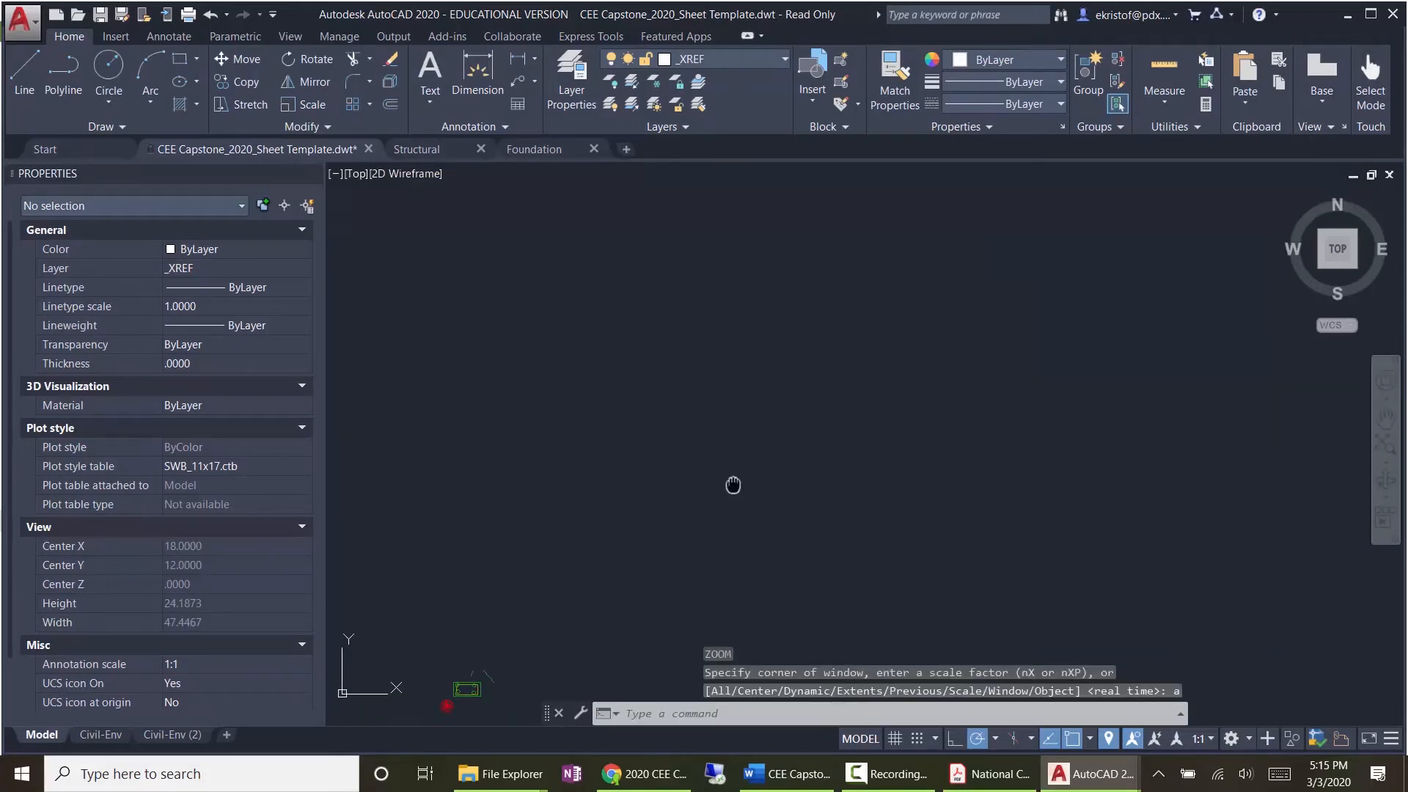
middle_drag(734, 485, 885, 324)
scroll(867, 347, up, 3)
middle_drag(465, 597, 946, 201)
scroll(775, 387, up, 1)
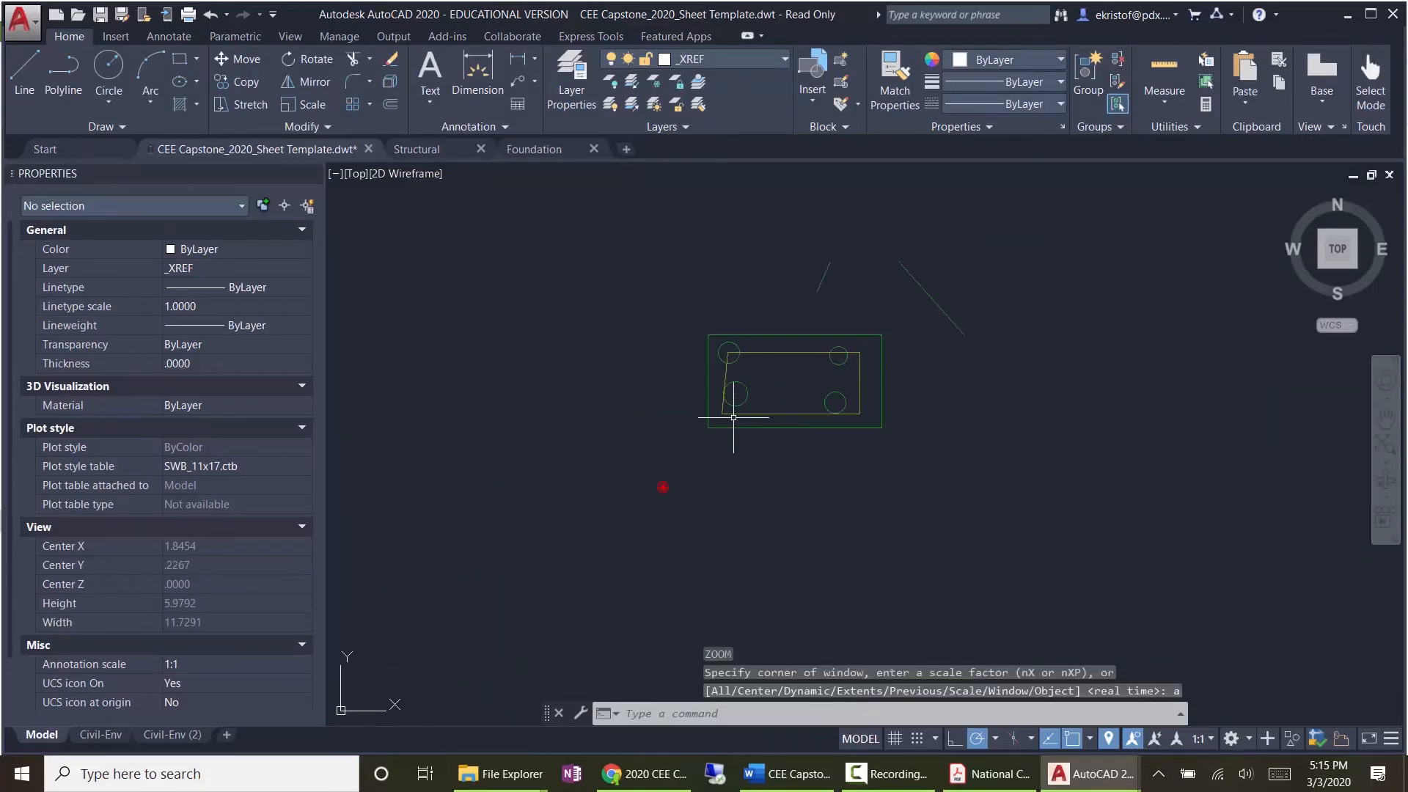
scroll(733, 418, up, 2)
middle_drag(918, 295, 827, 396)
scroll(829, 393, up, 2)
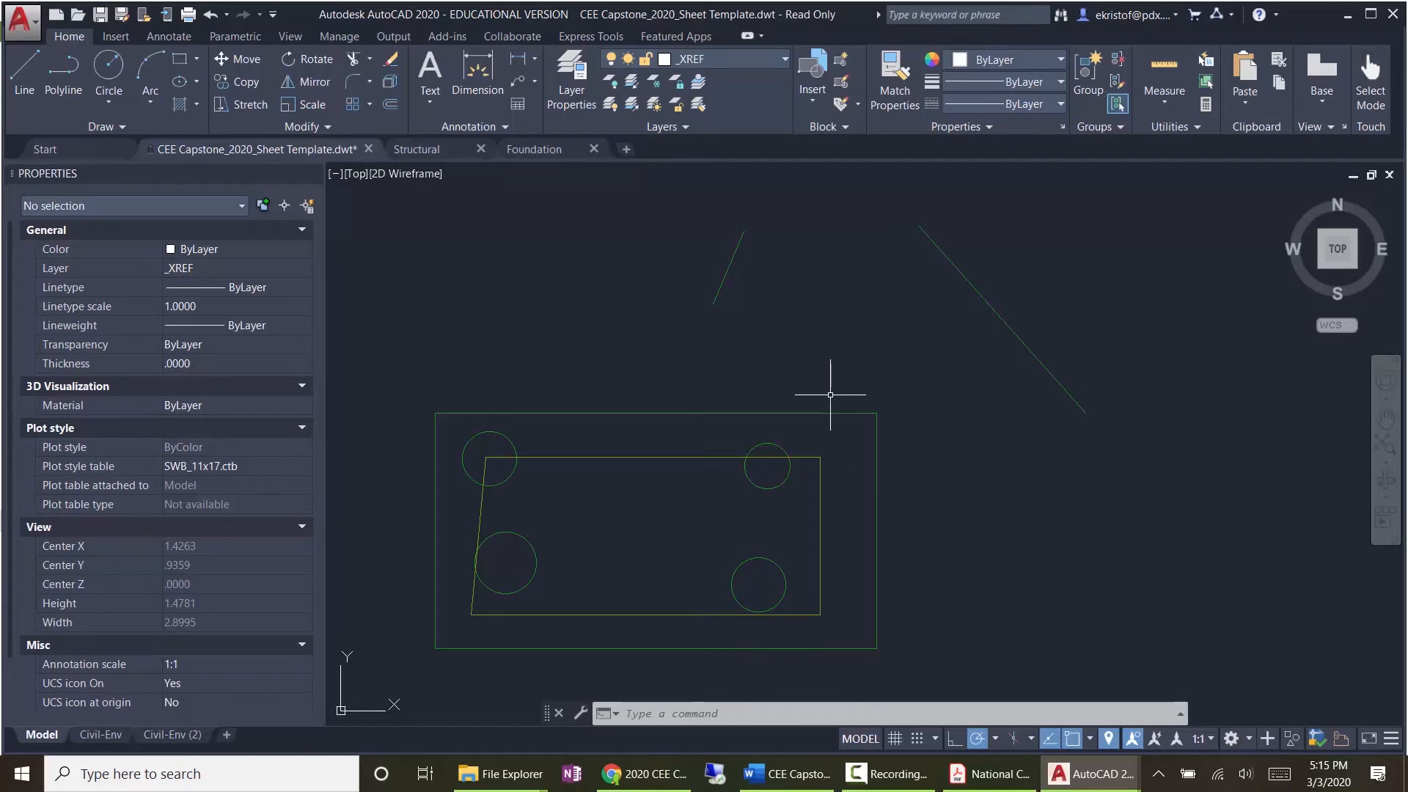
Step: Open the Civil-Env (2) layout and make G-ANNO-VPORT the current layer
mouse_move(108, 738)
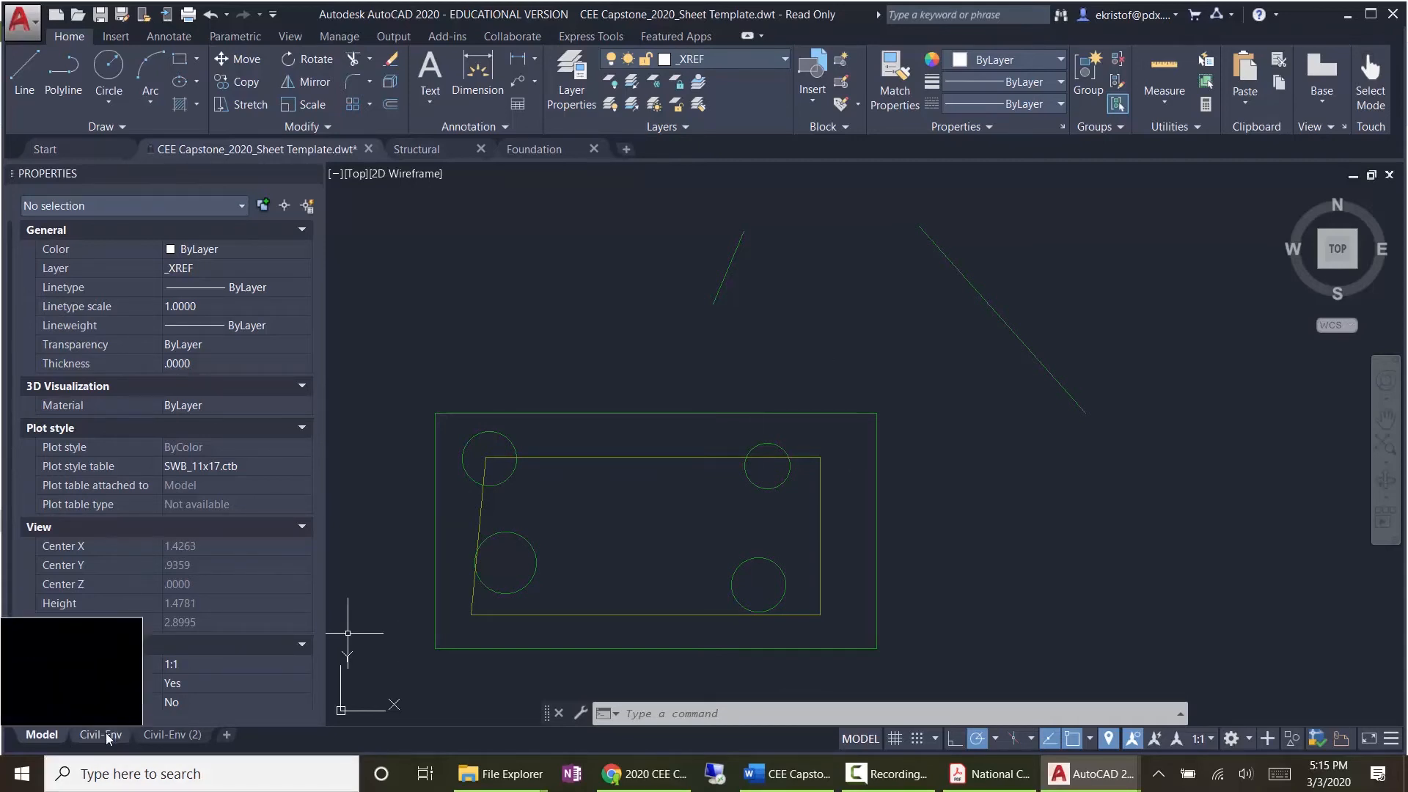
click(162, 734)
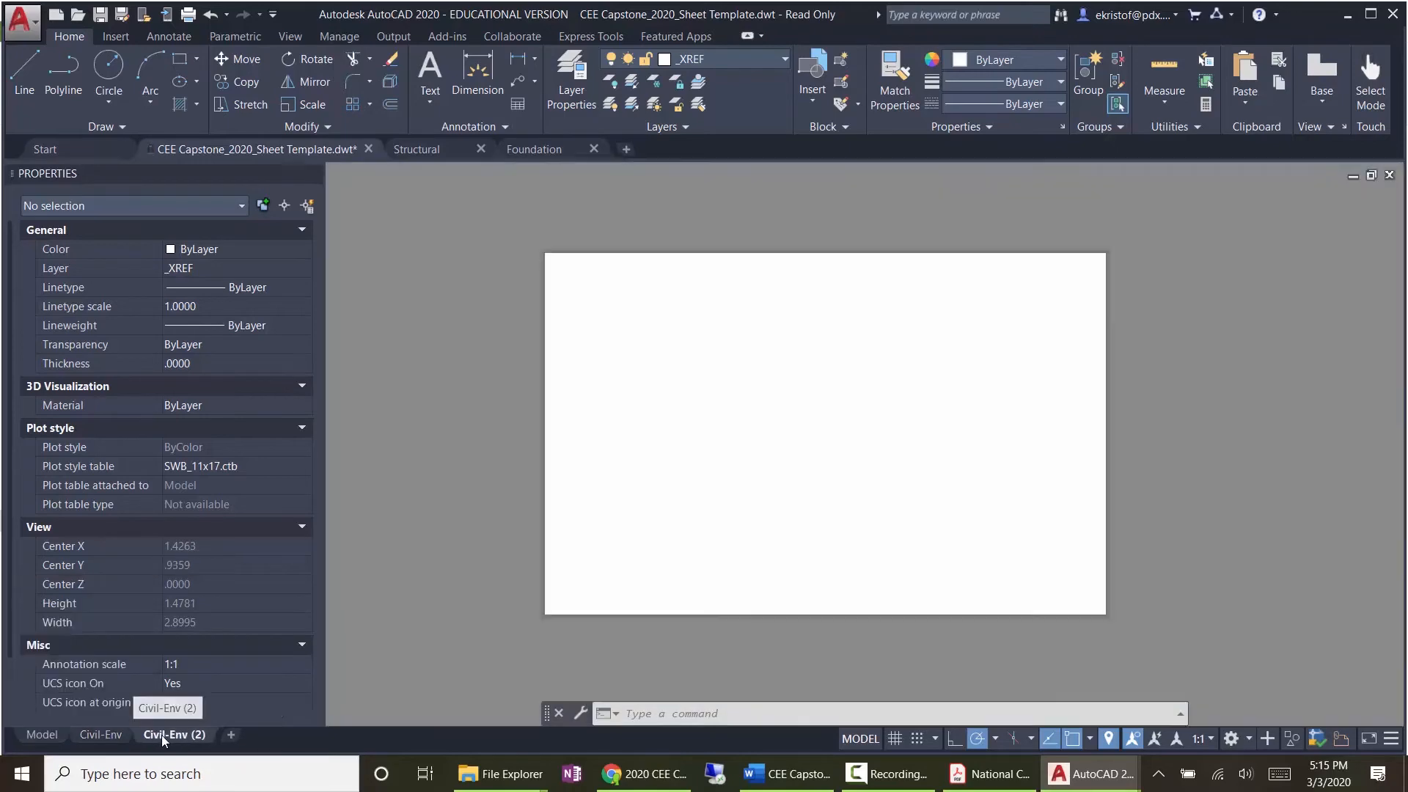
click(716, 63)
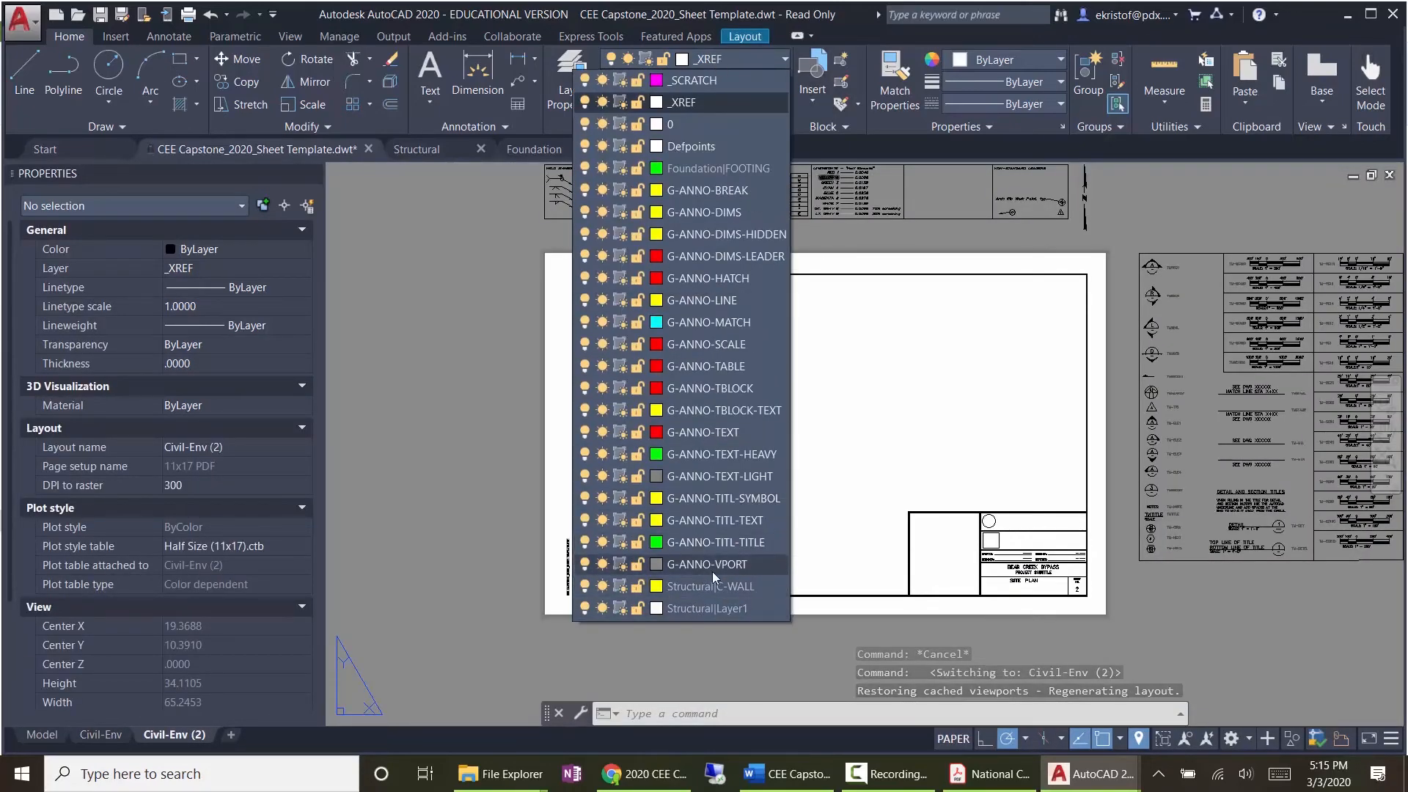
click(711, 570)
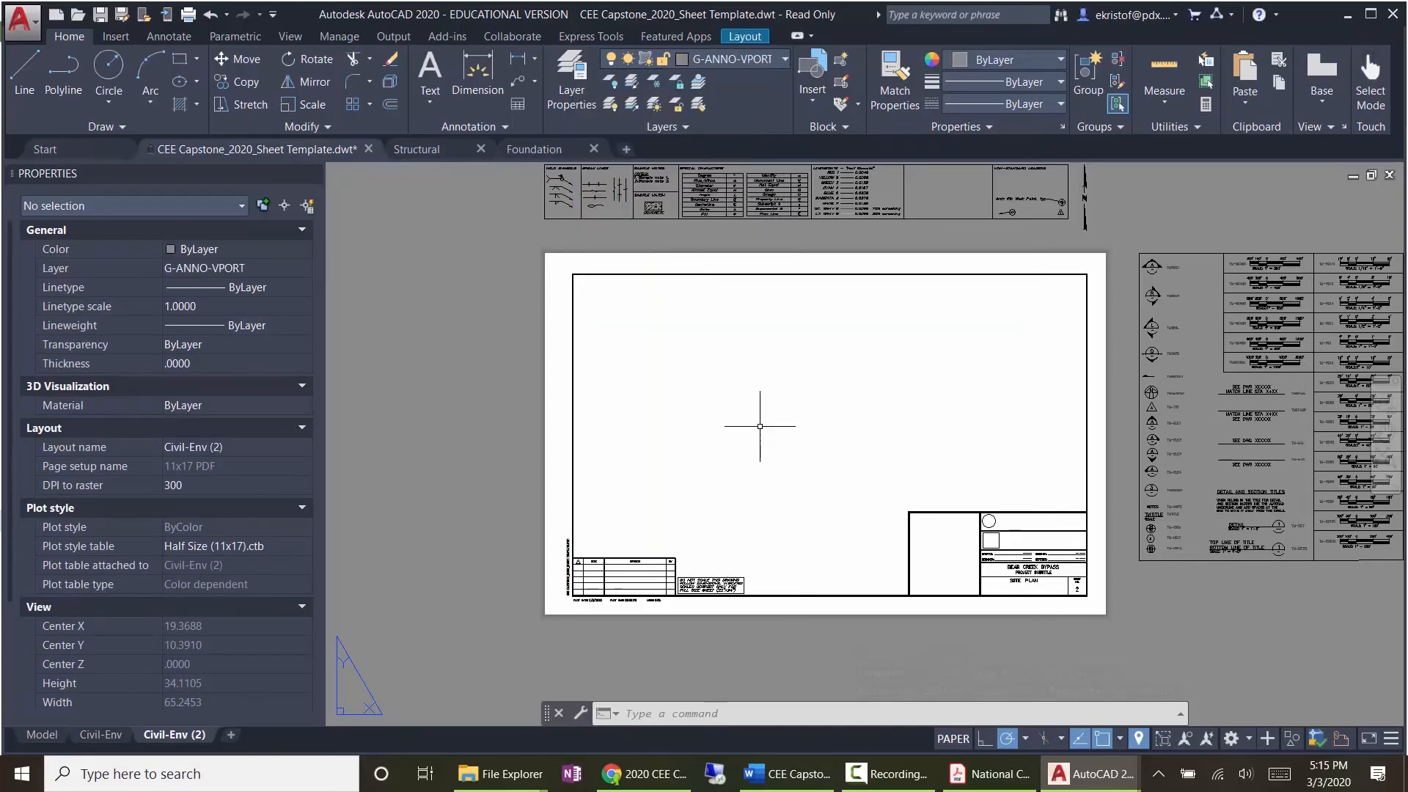
Step: Create a single rectangular viewport within the sheet border, above the title block, on the Civil-Env (2) layout
text(vports)
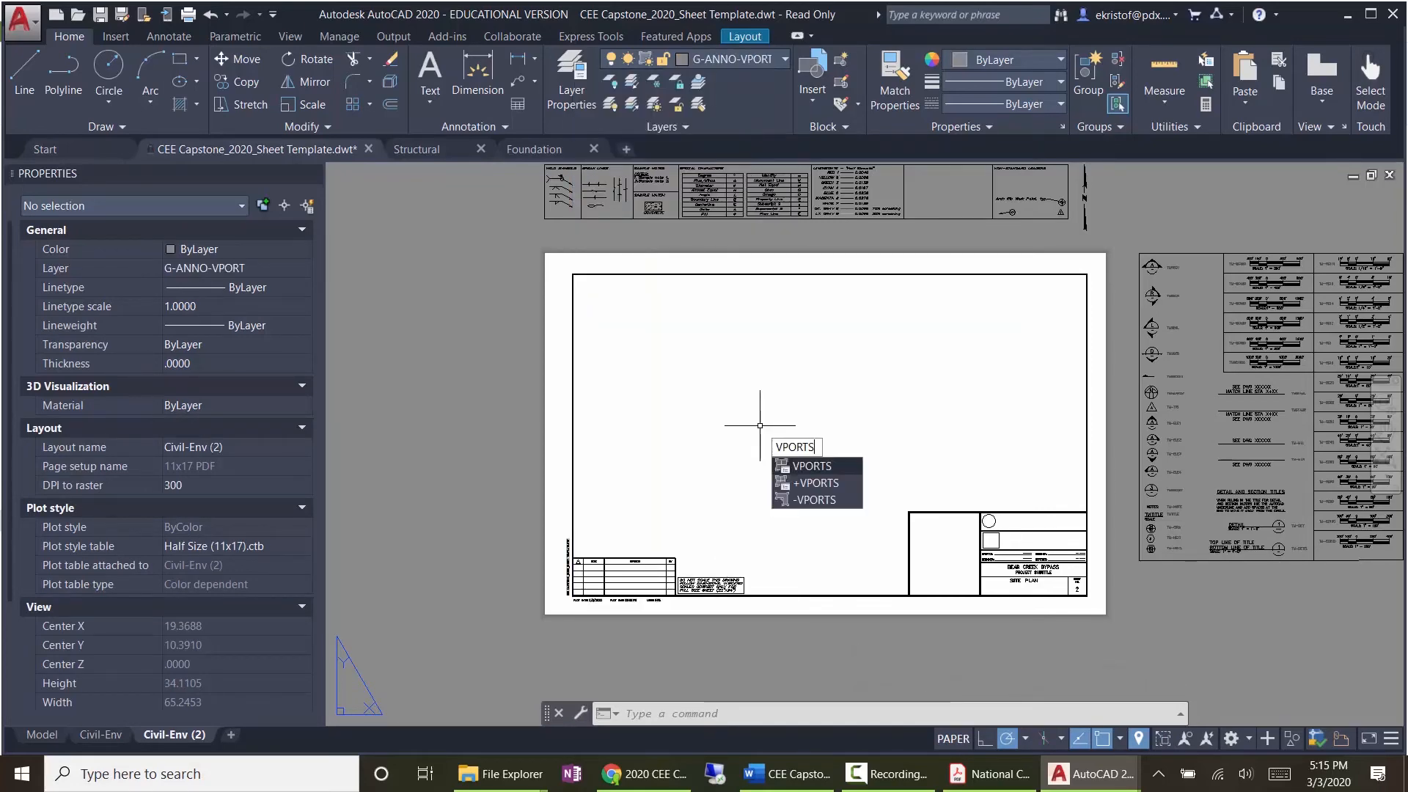
key(Return)
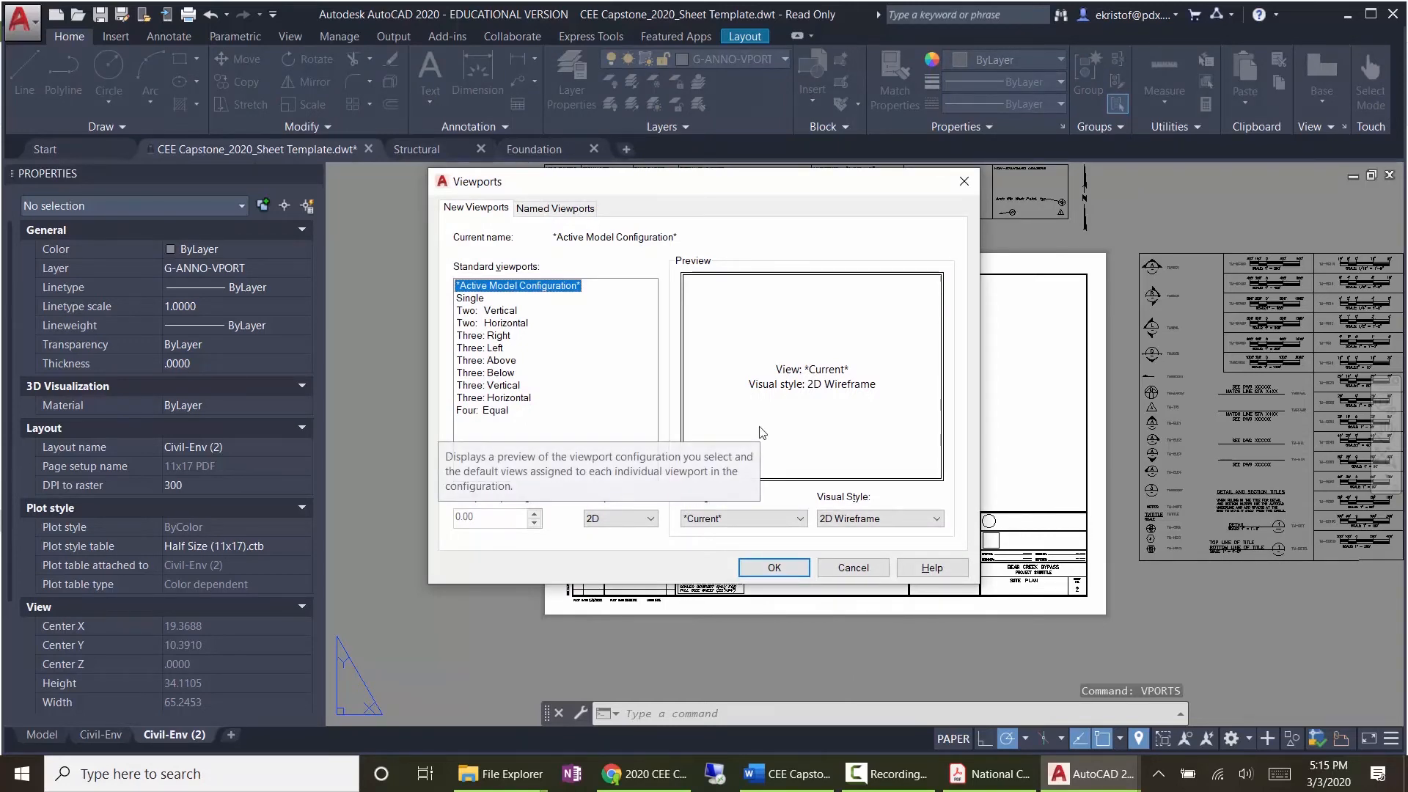
click(471, 298)
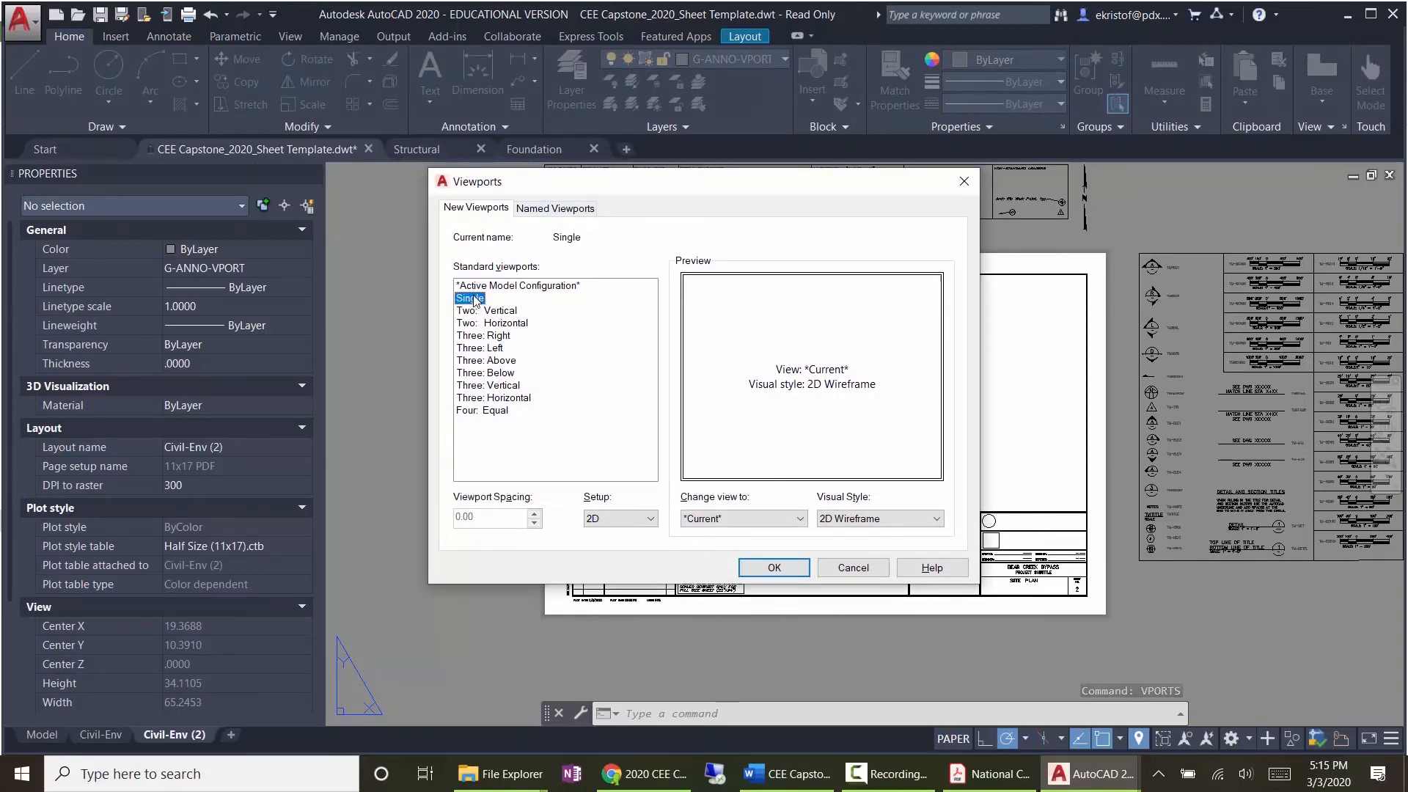
click(778, 577)
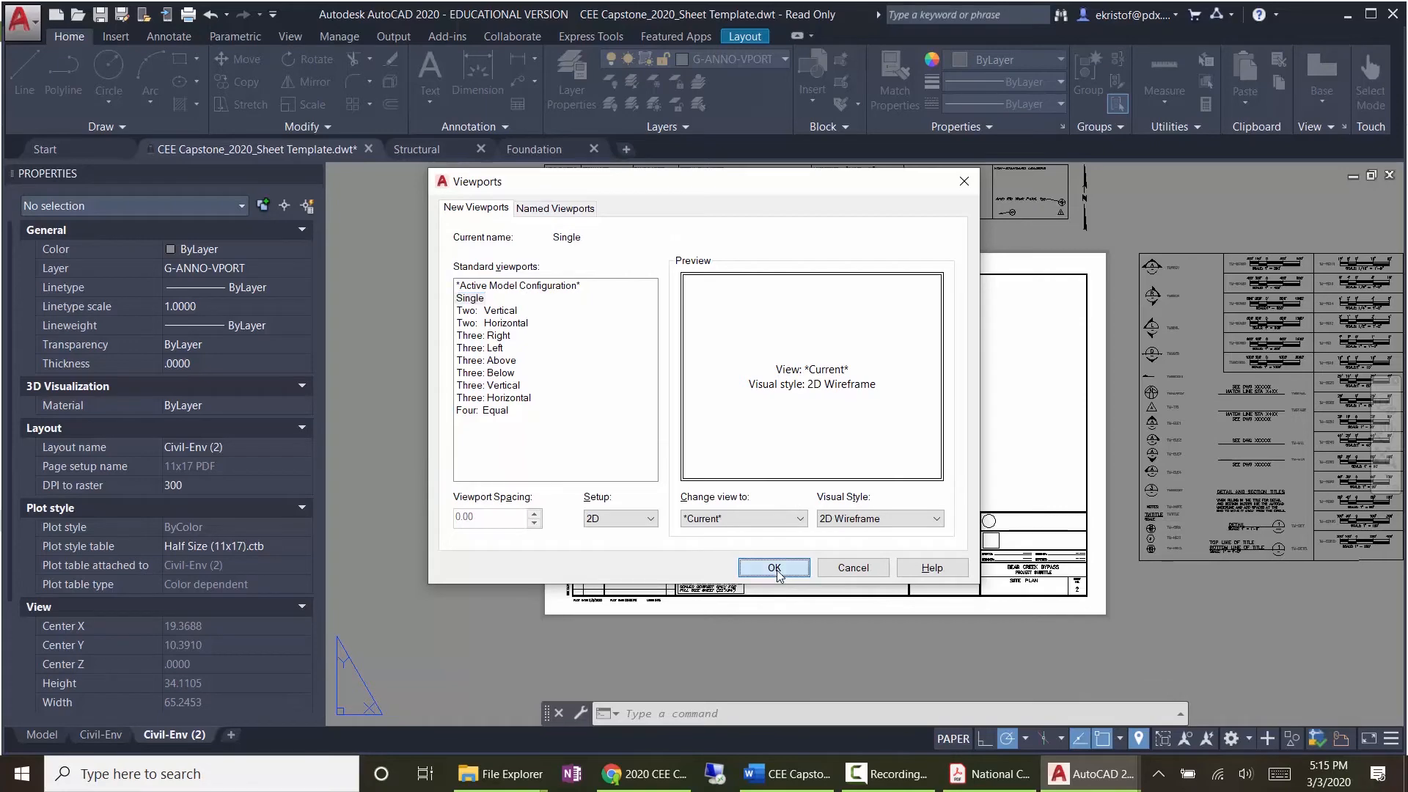
click(656, 332)
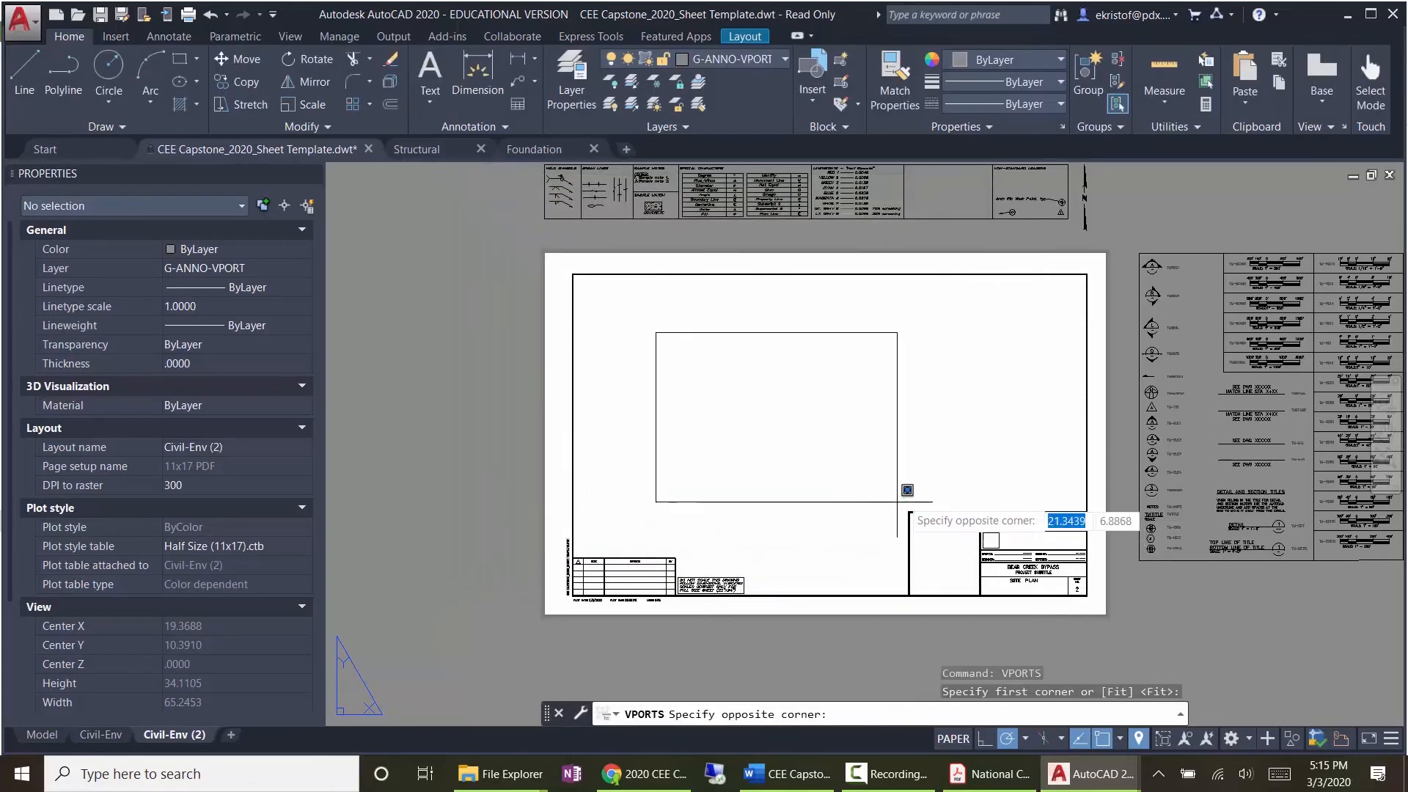
click(944, 498)
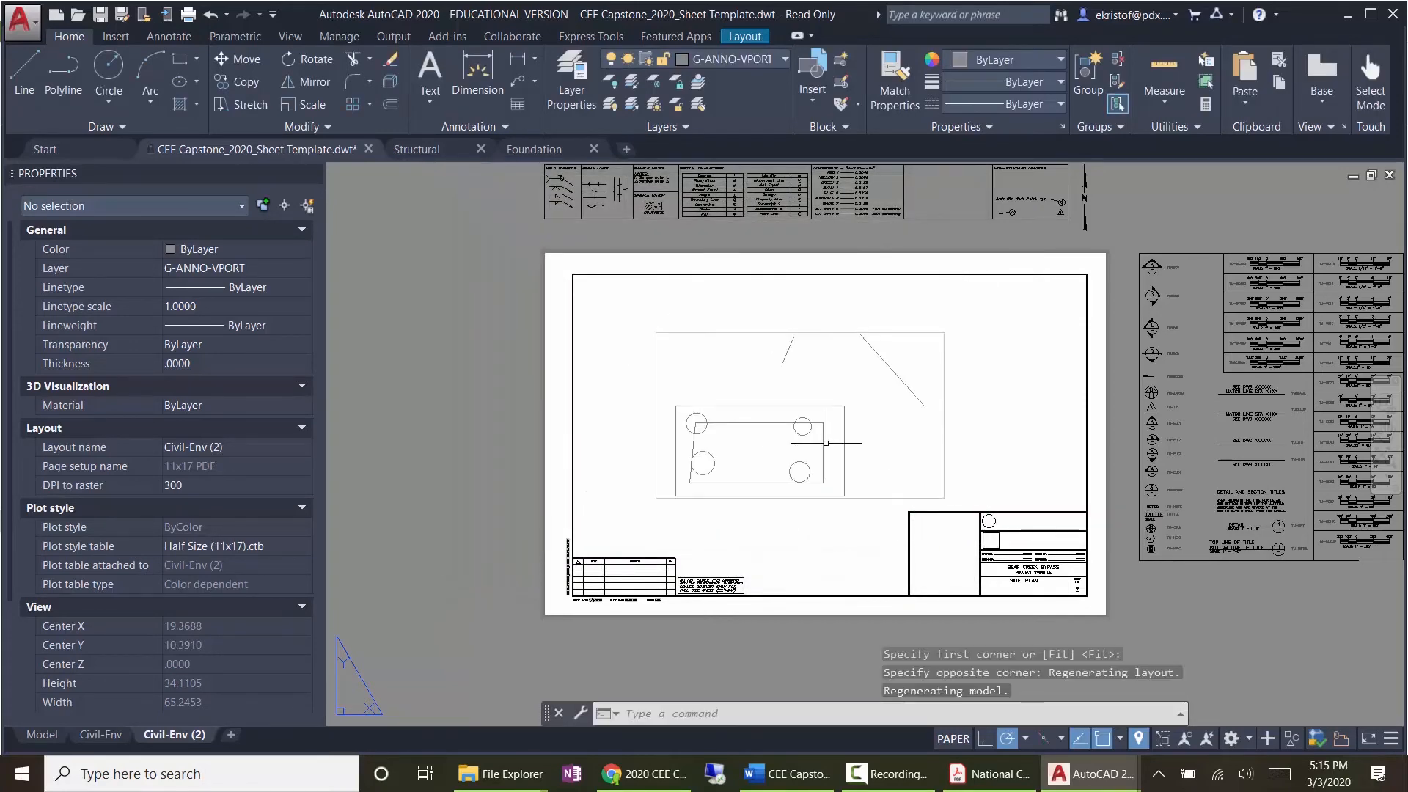
Step: Recentre the Foundation and Structural references inside the viewport, returning to paper space
double_click(810, 383)
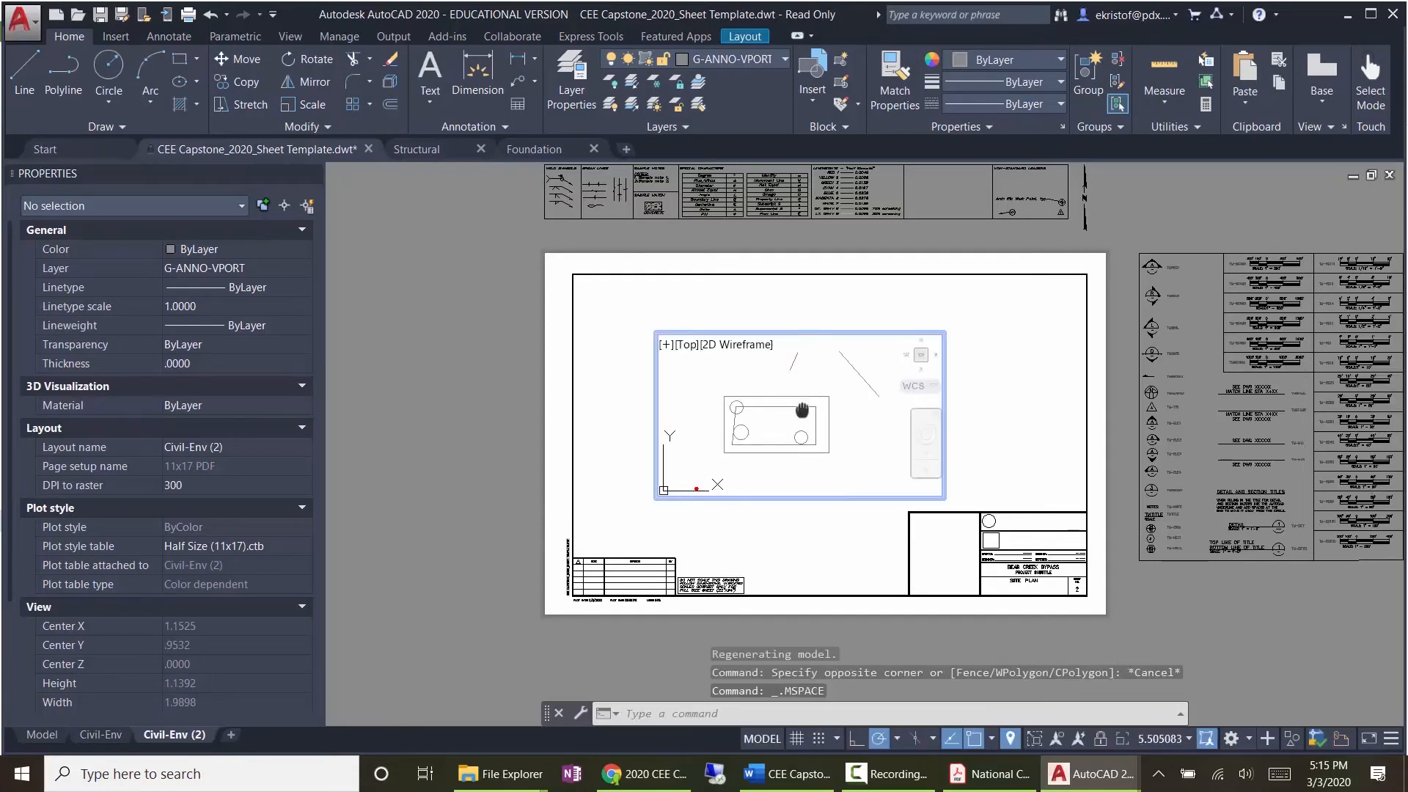
middle_drag(707, 408, 719, 406)
double_click(975, 396)
Step: Set the viewport's standard scale to 1:2, regenerate the layout and clear the selection
click(941, 372)
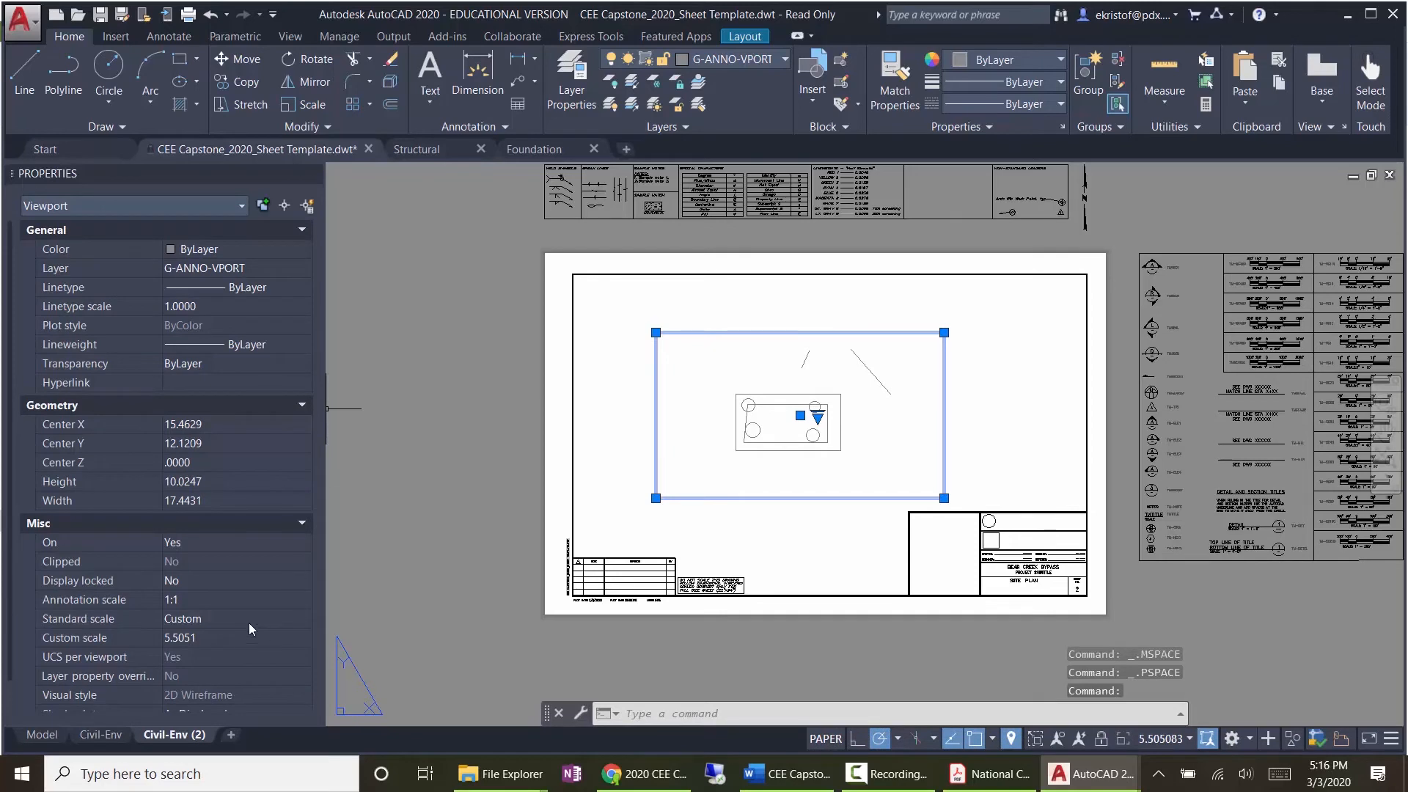
click(256, 621)
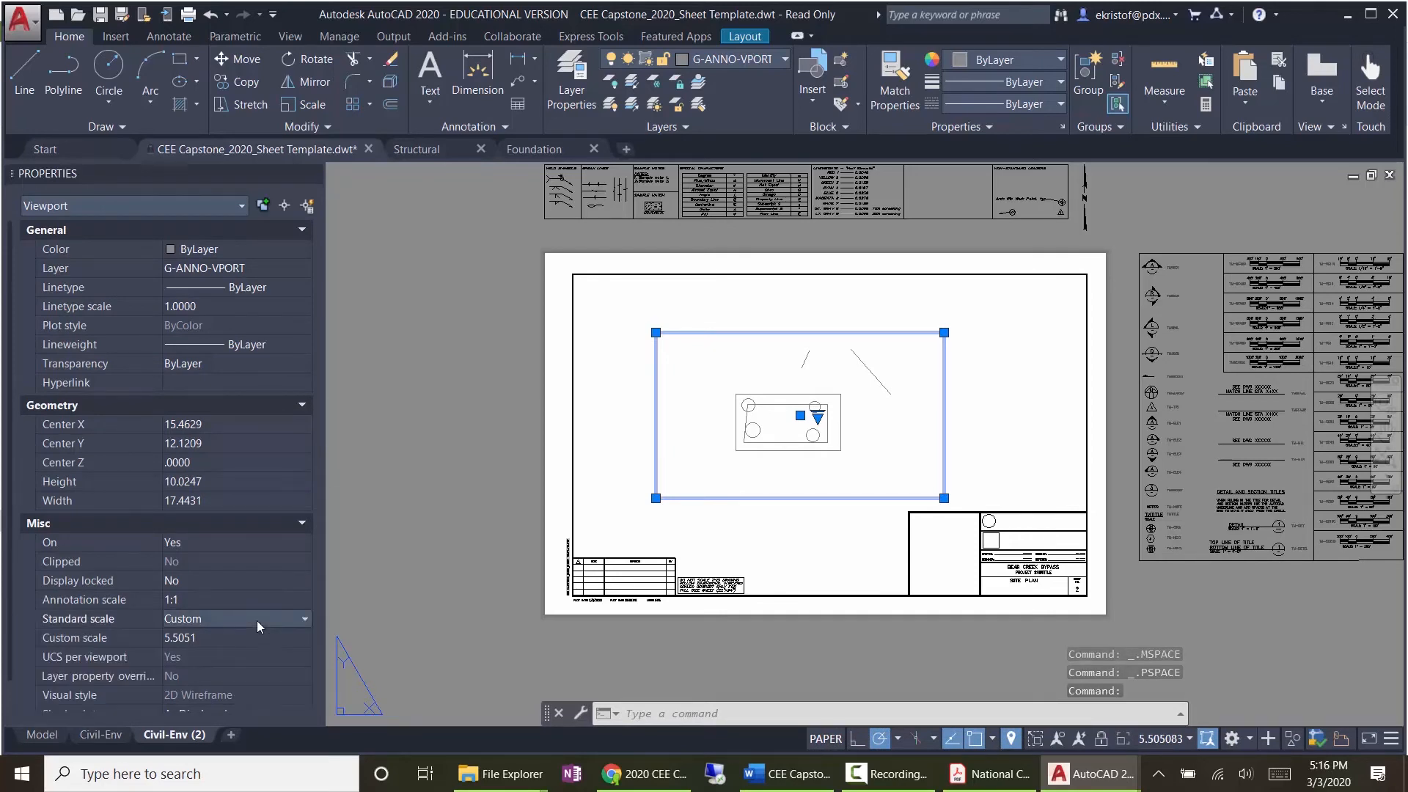
click(301, 618)
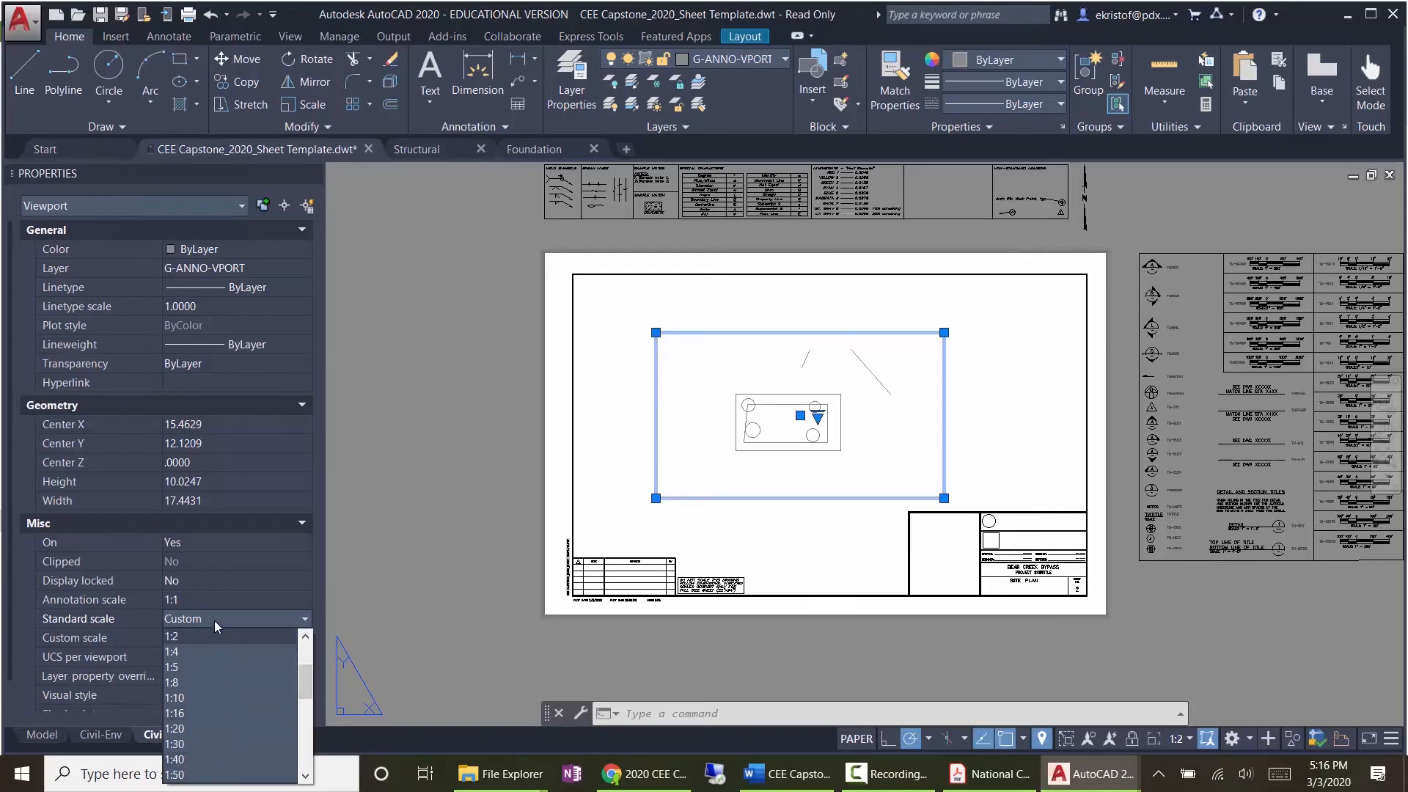
click(304, 637)
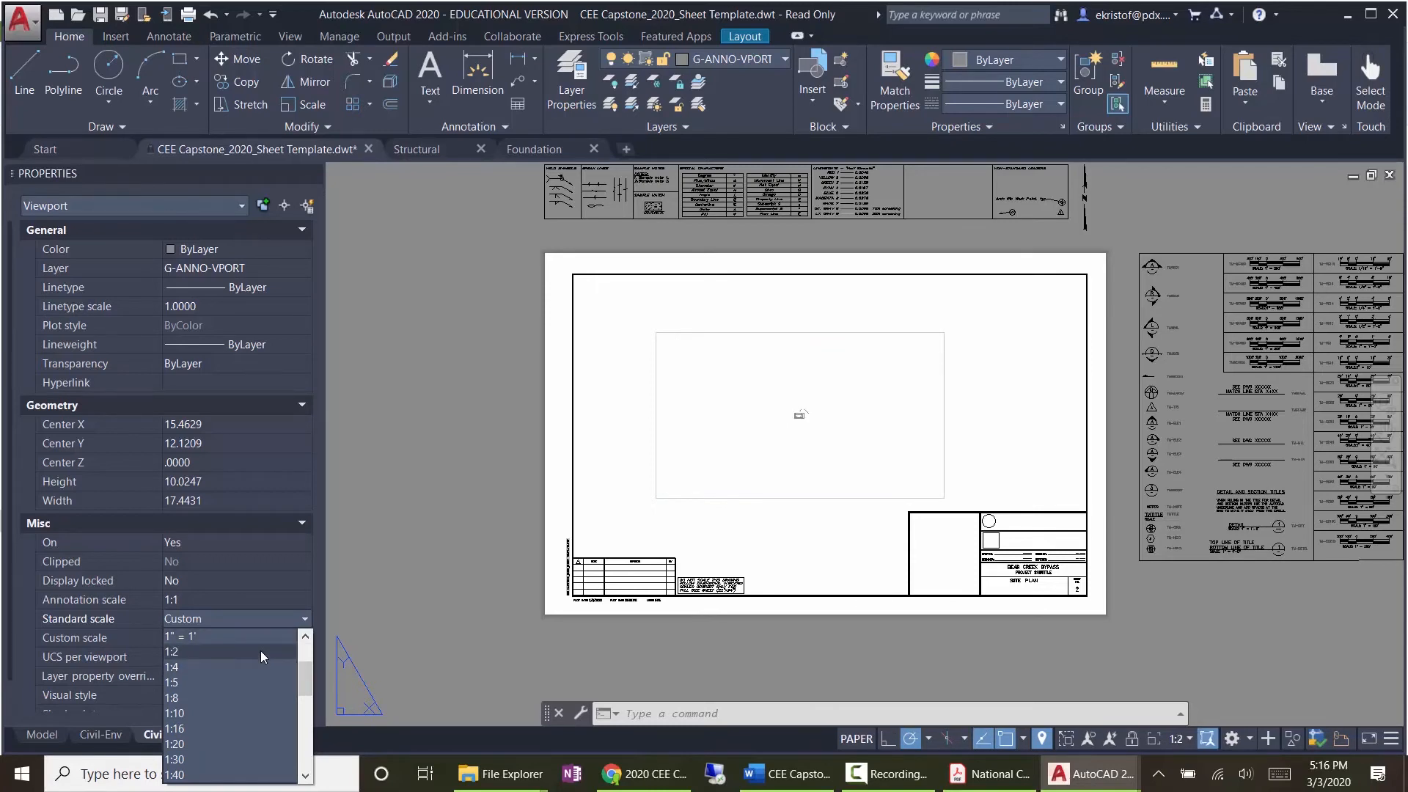
click(261, 651)
text(re)
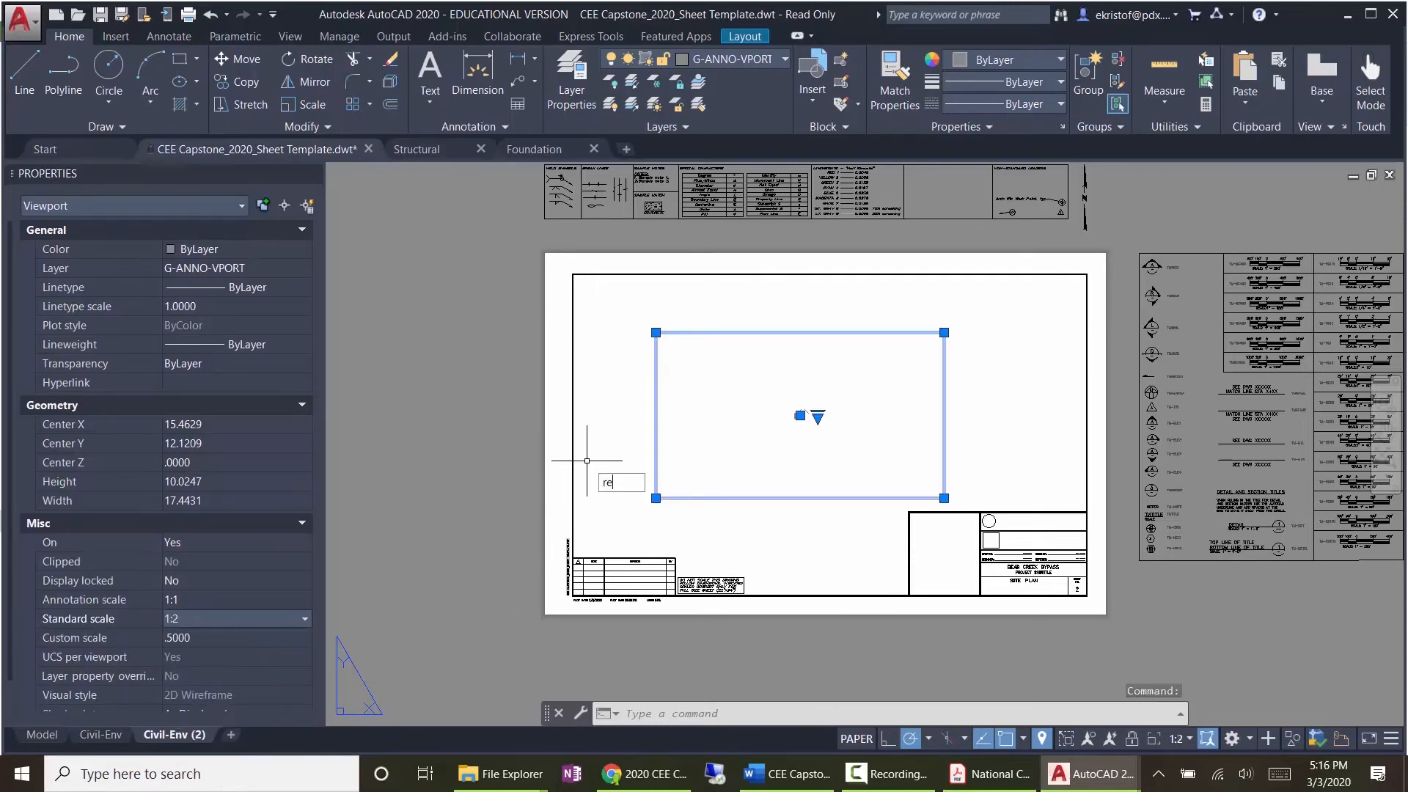
key(Return)
key(Escape)
key(Escape)
key(Escape)
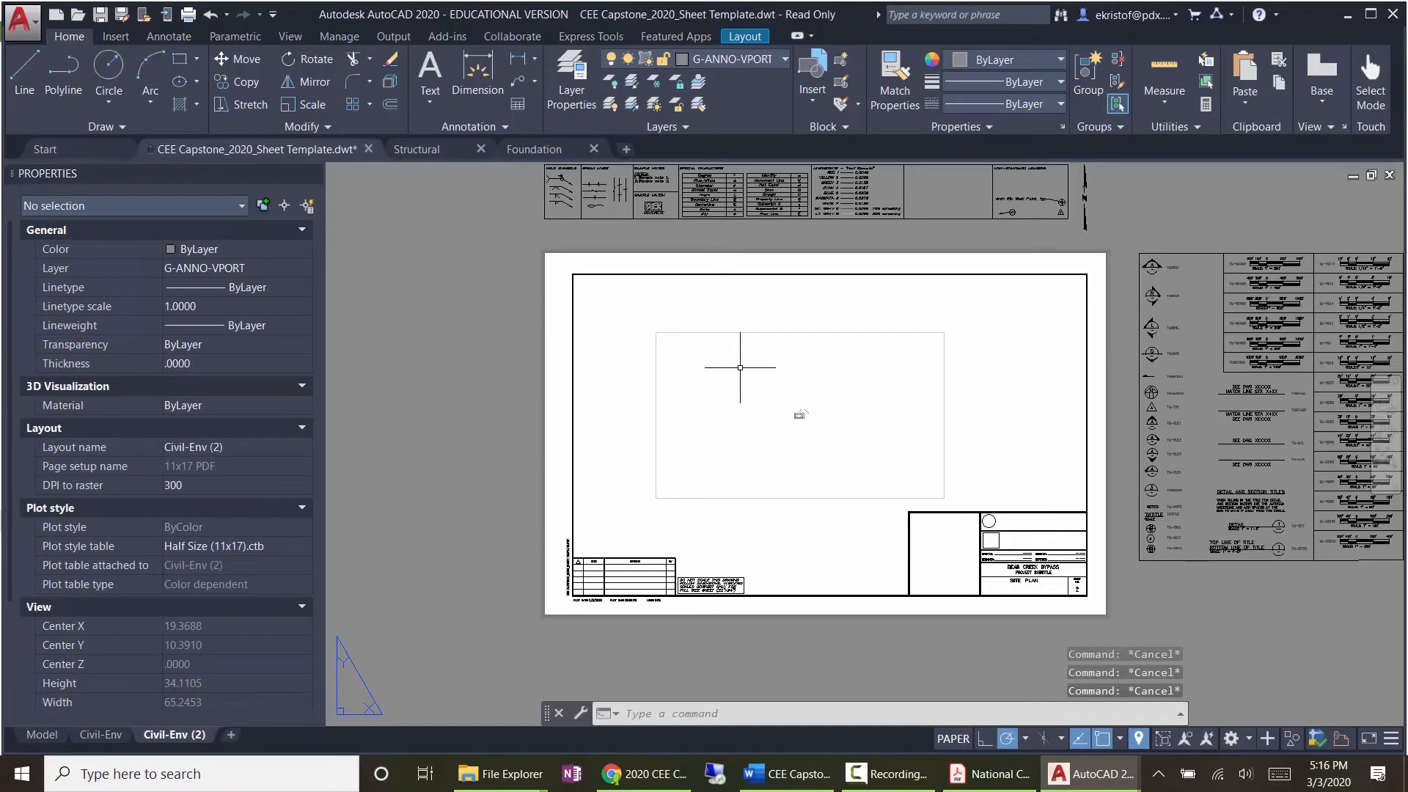
Step: Enlarge and reposition the referenced drawings inside the viewport, returning to paper space
double_click(841, 431)
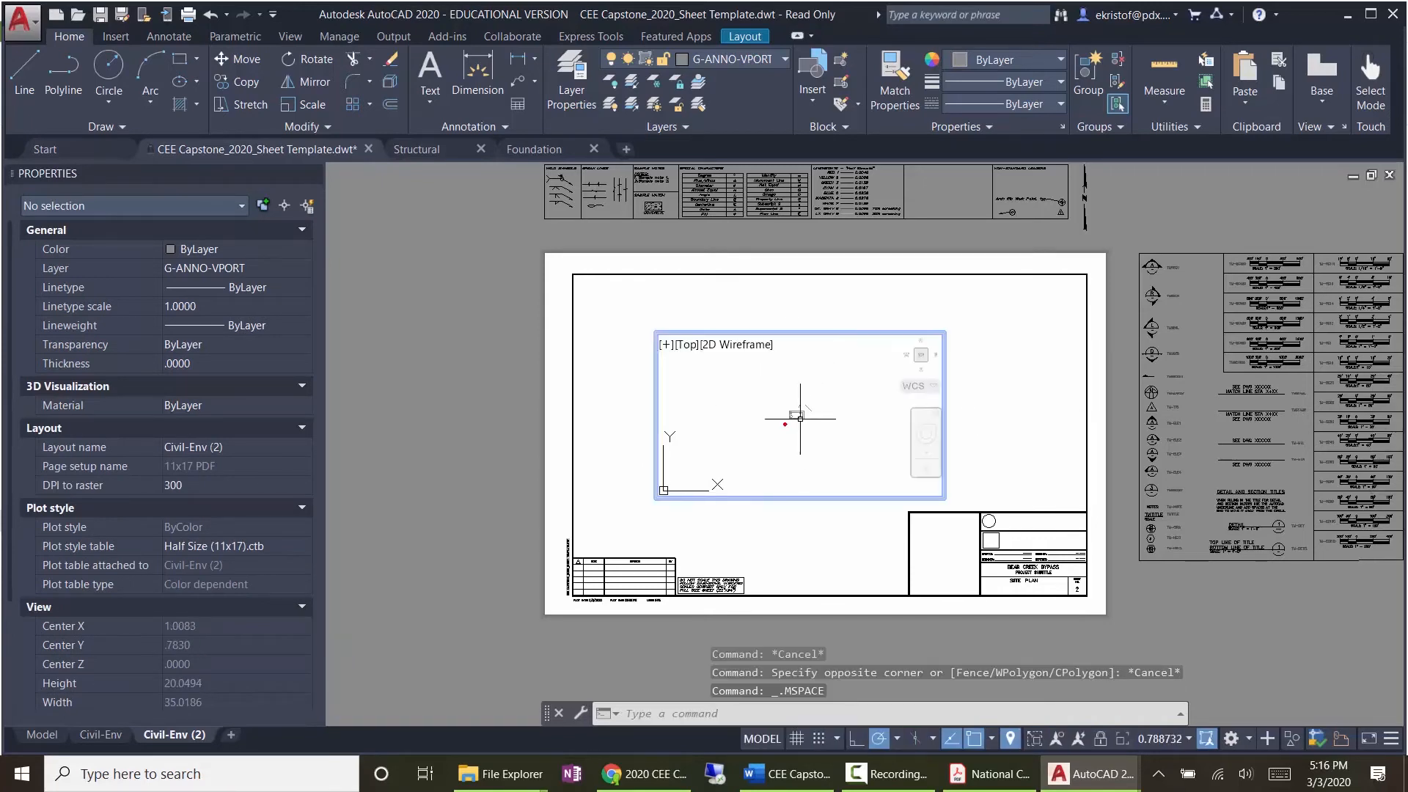
middle_drag(798, 411, 857, 422)
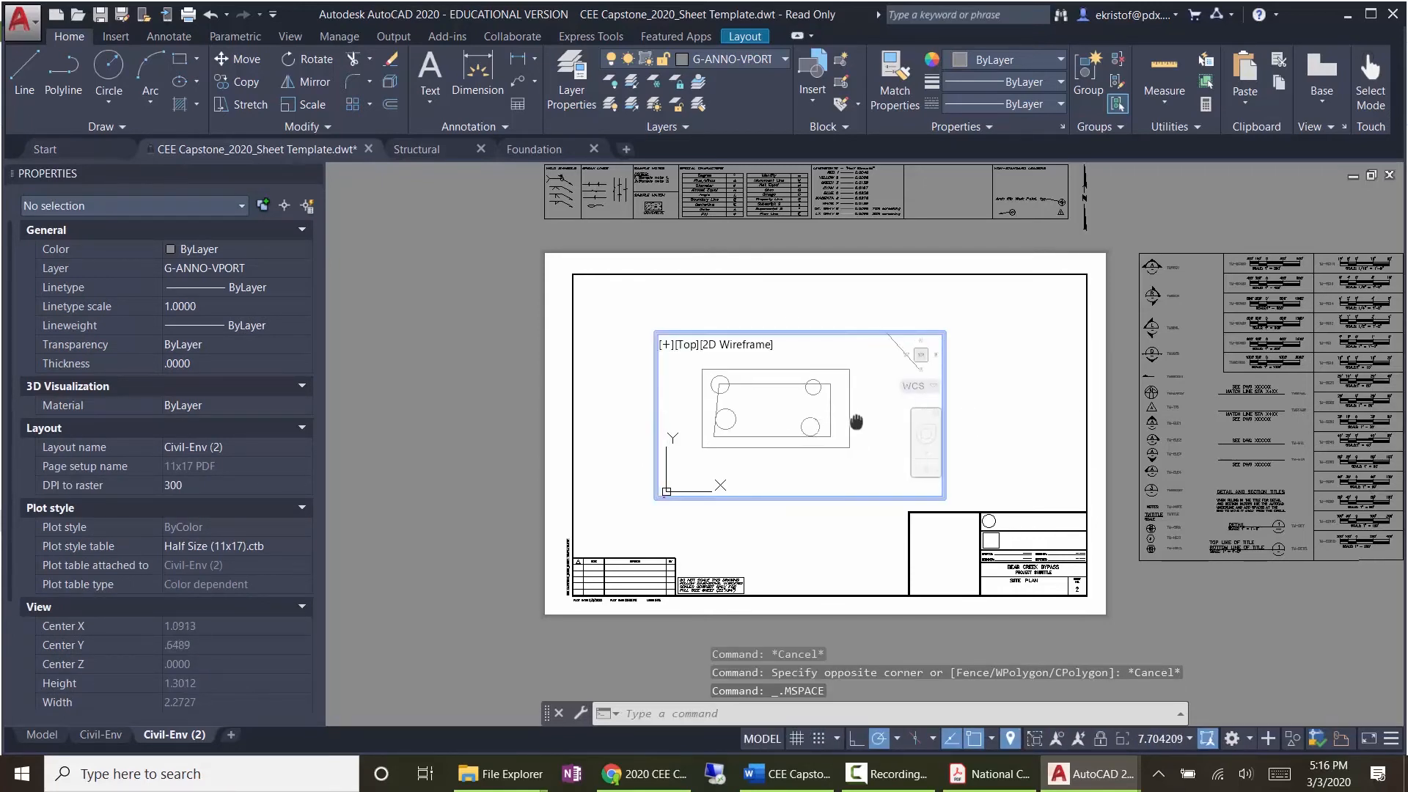
double_click(1001, 375)
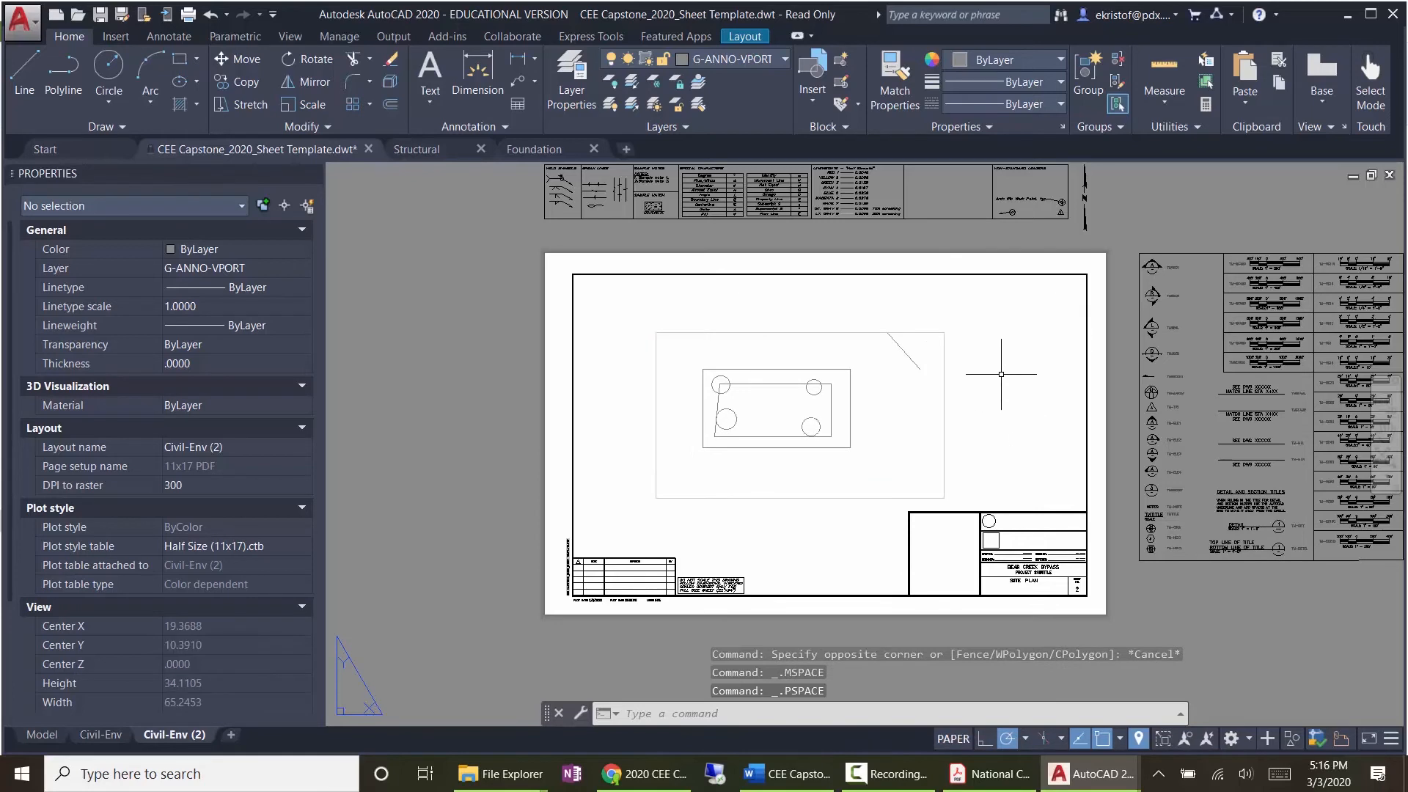
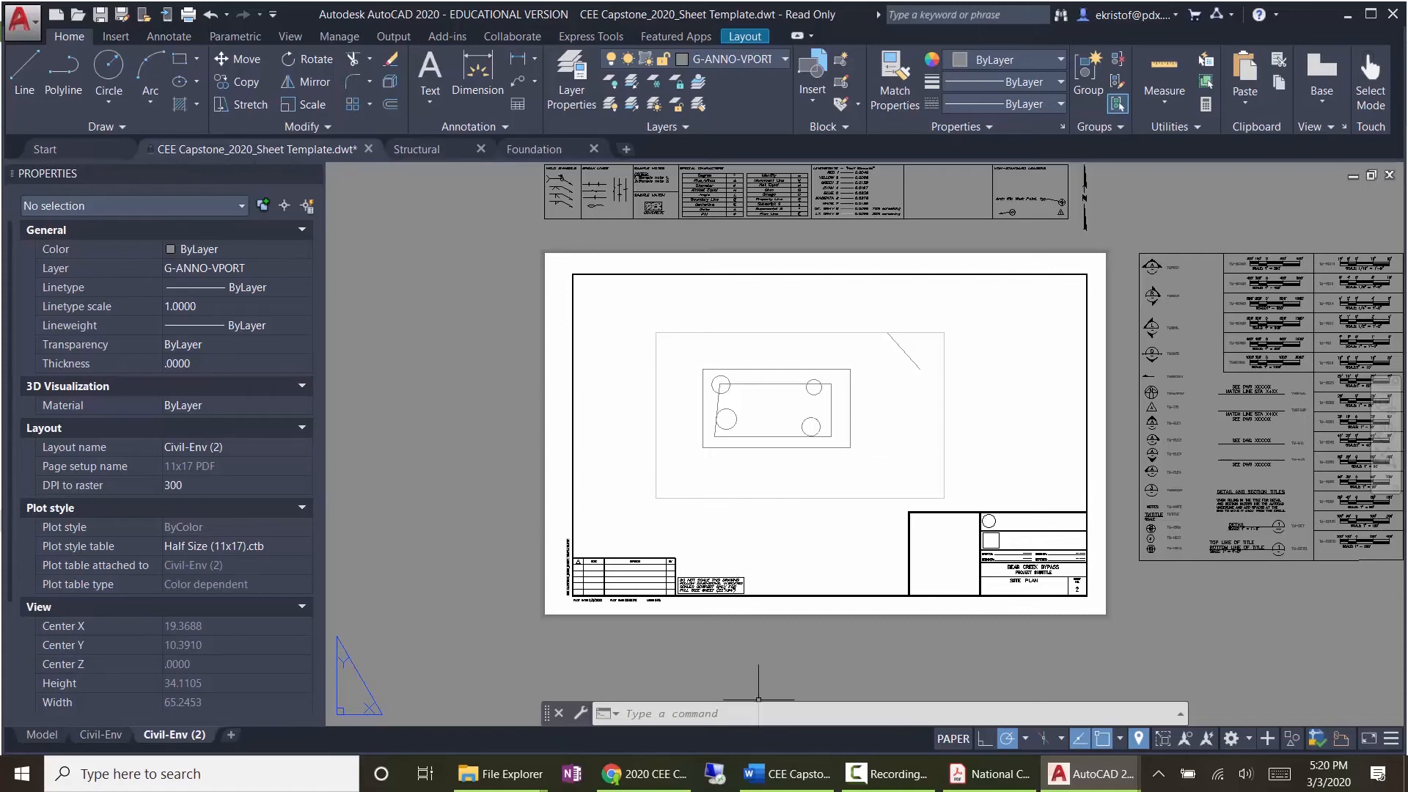
Step: Switch to File Explorer and start a new drawing from CEE Capstone_2020_Sheet Template.dwt in the Files folder of CAD Civil3d Tutorial
click(501, 773)
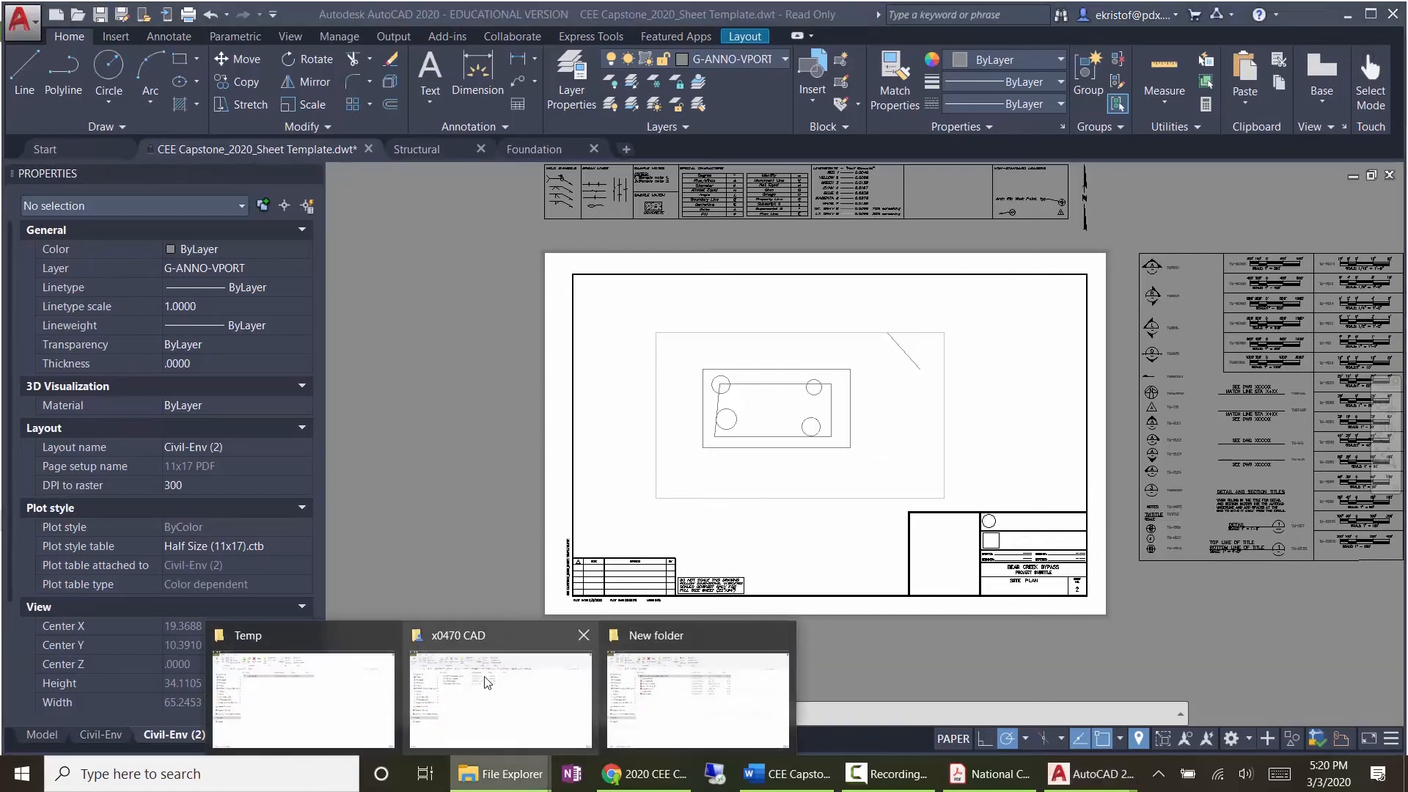
click(546, 688)
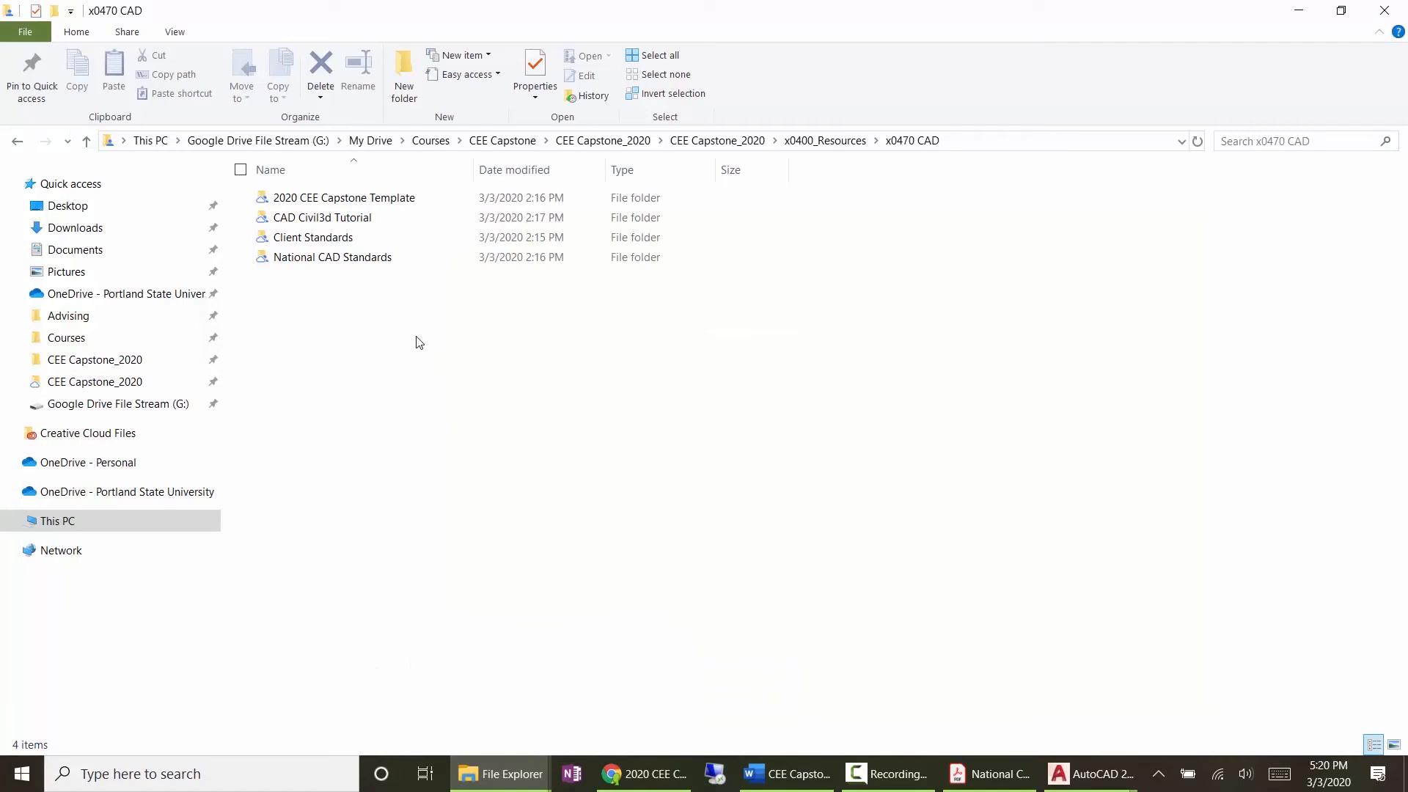
double_click(347, 219)
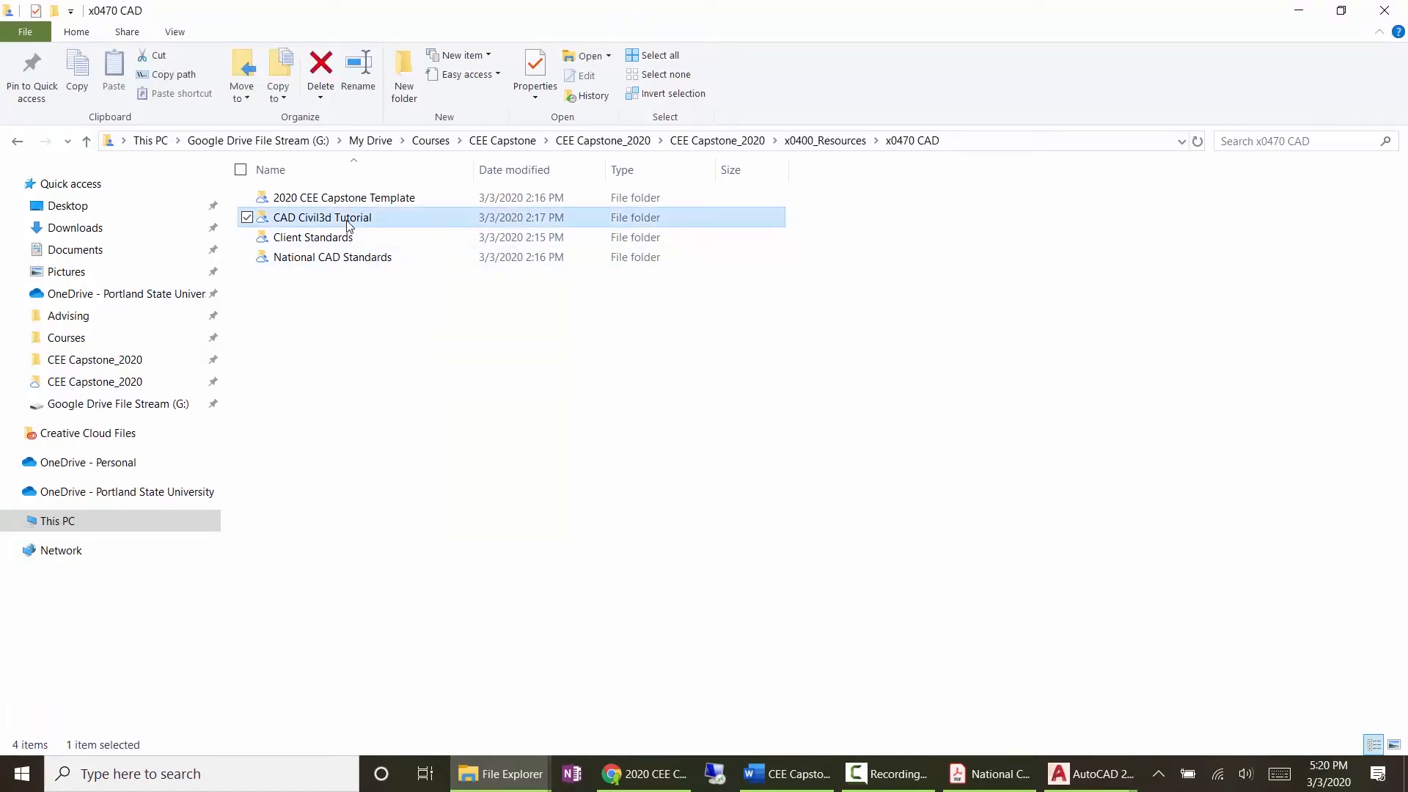
double_click(349, 200)
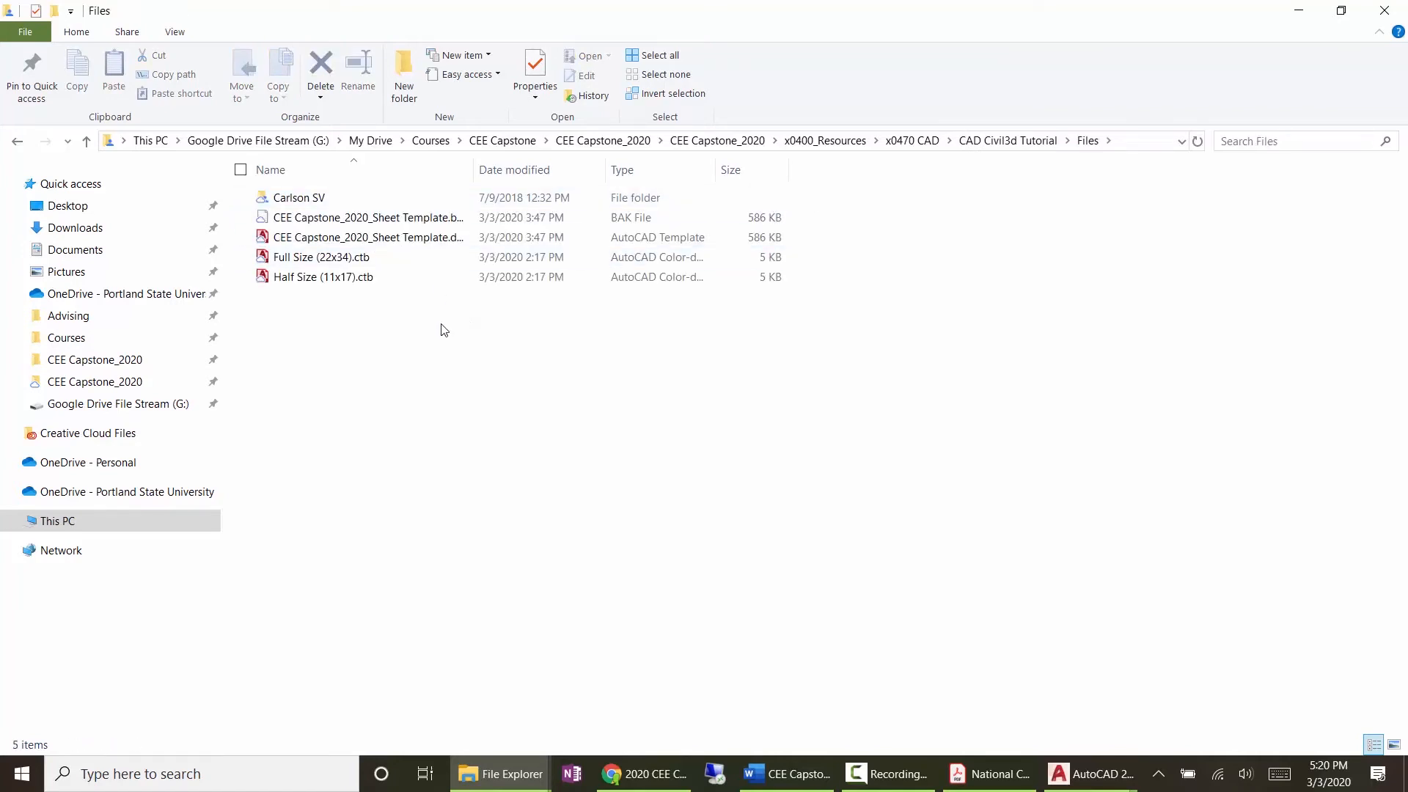
double_click(475, 174)
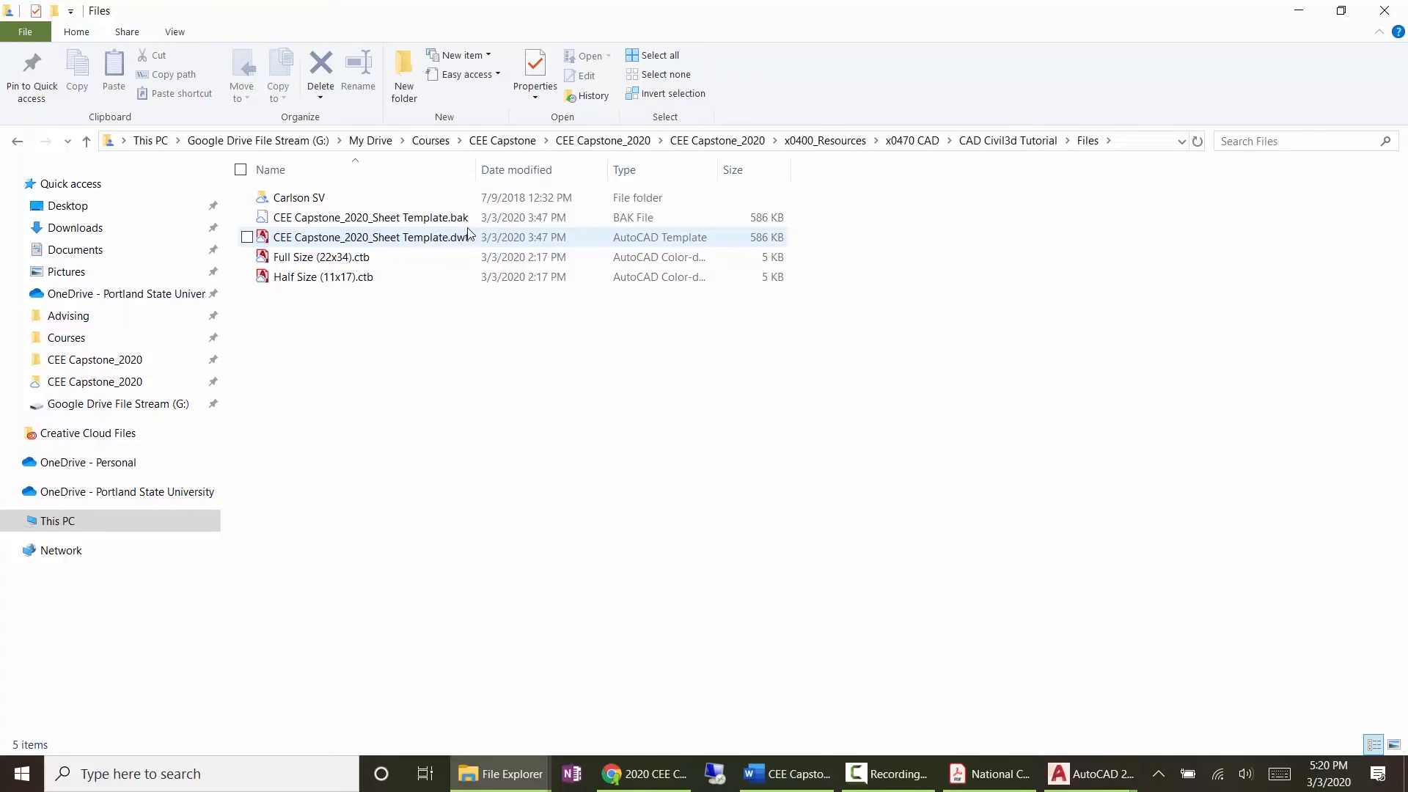
double_click(462, 237)
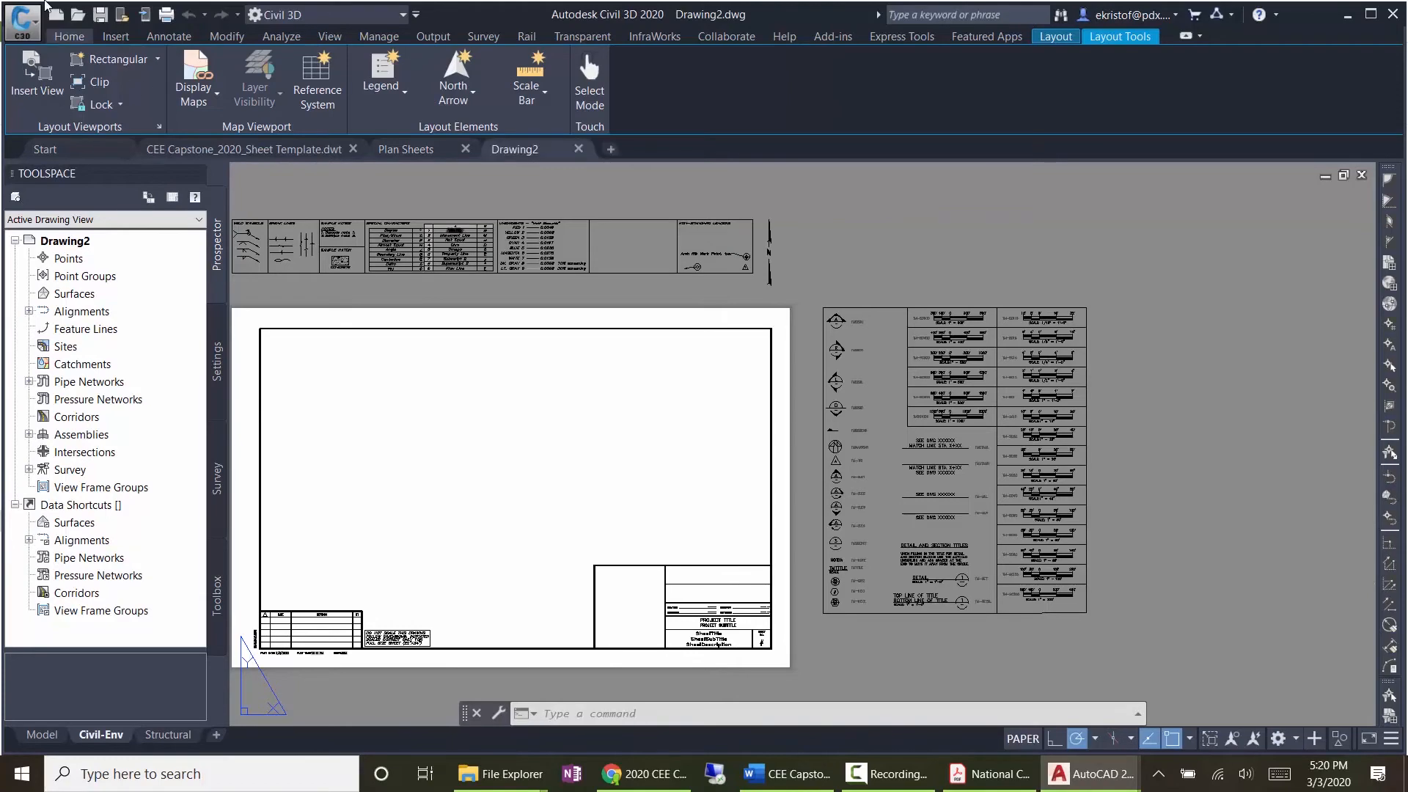
Step: Start saving the new drawing under another name and browse the Google Drive File Stream to CEE Capstone_2020's x0400_Resources folder
click(35, 32)
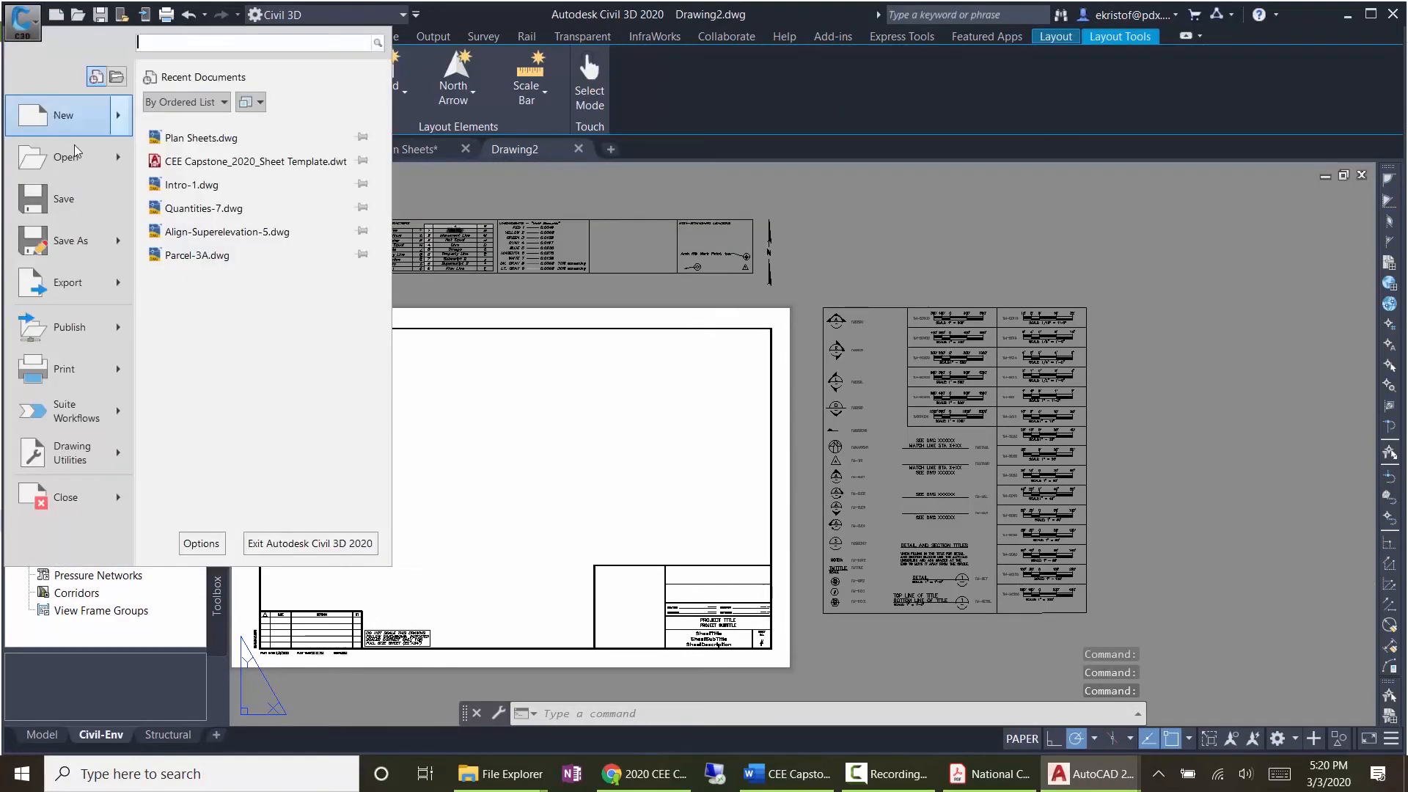
click(91, 250)
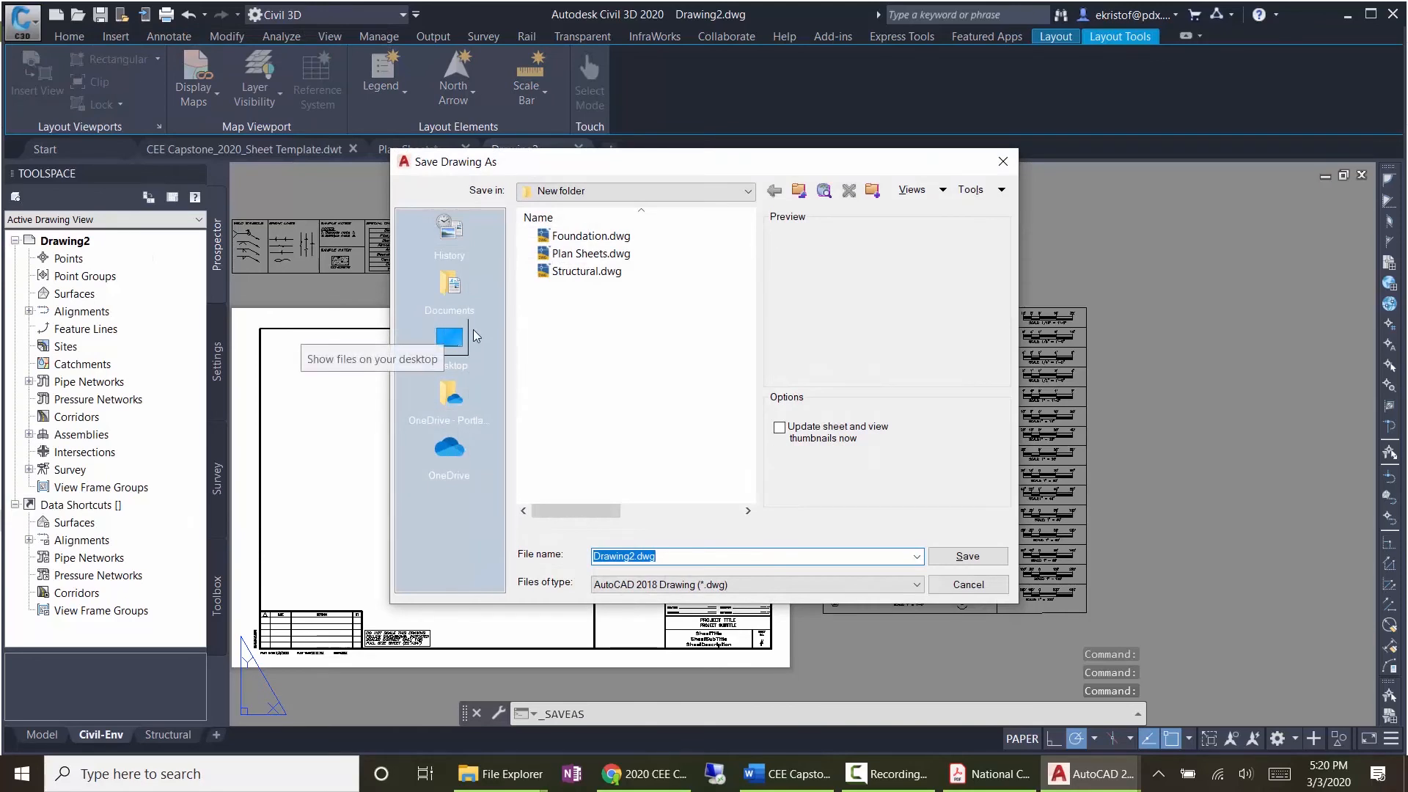
click(449, 287)
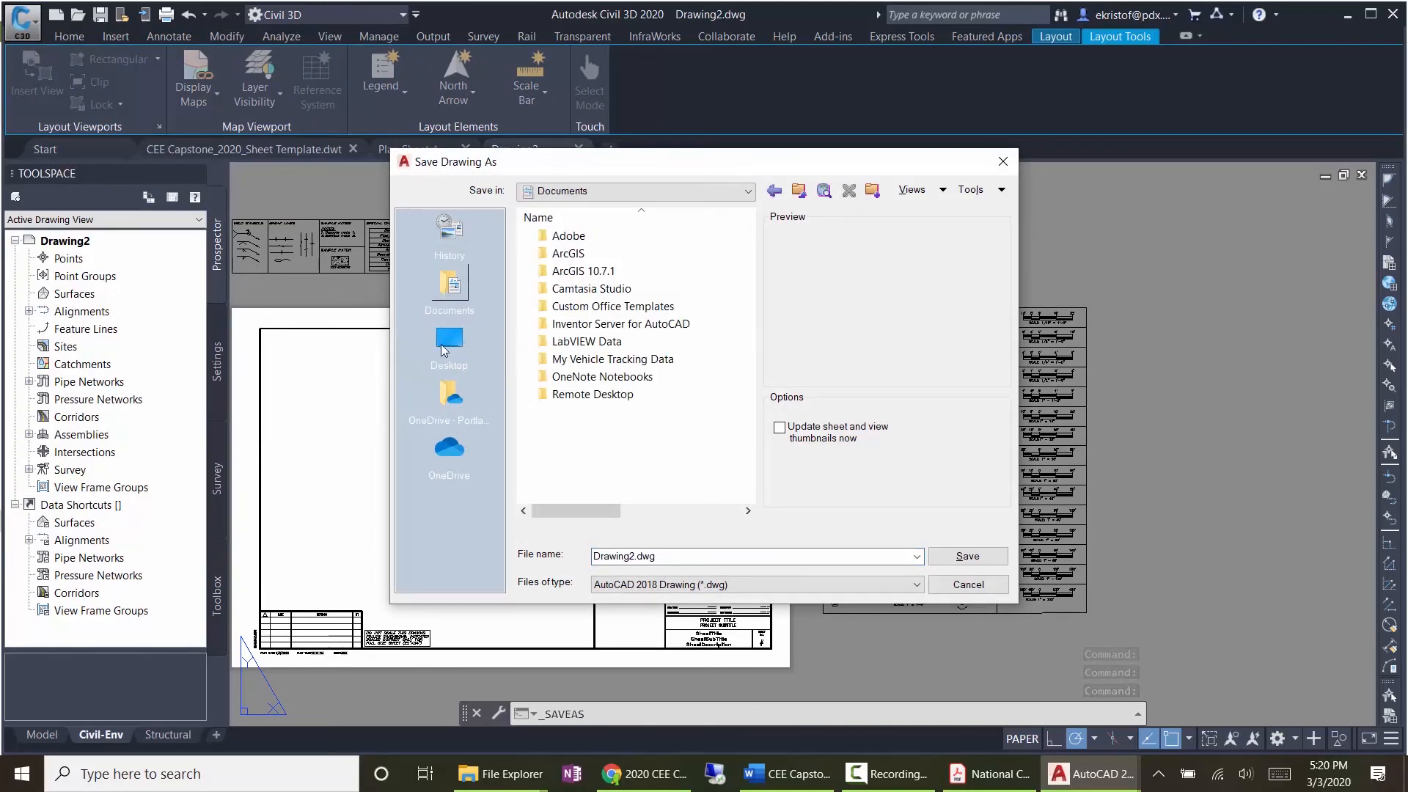
click(710, 196)
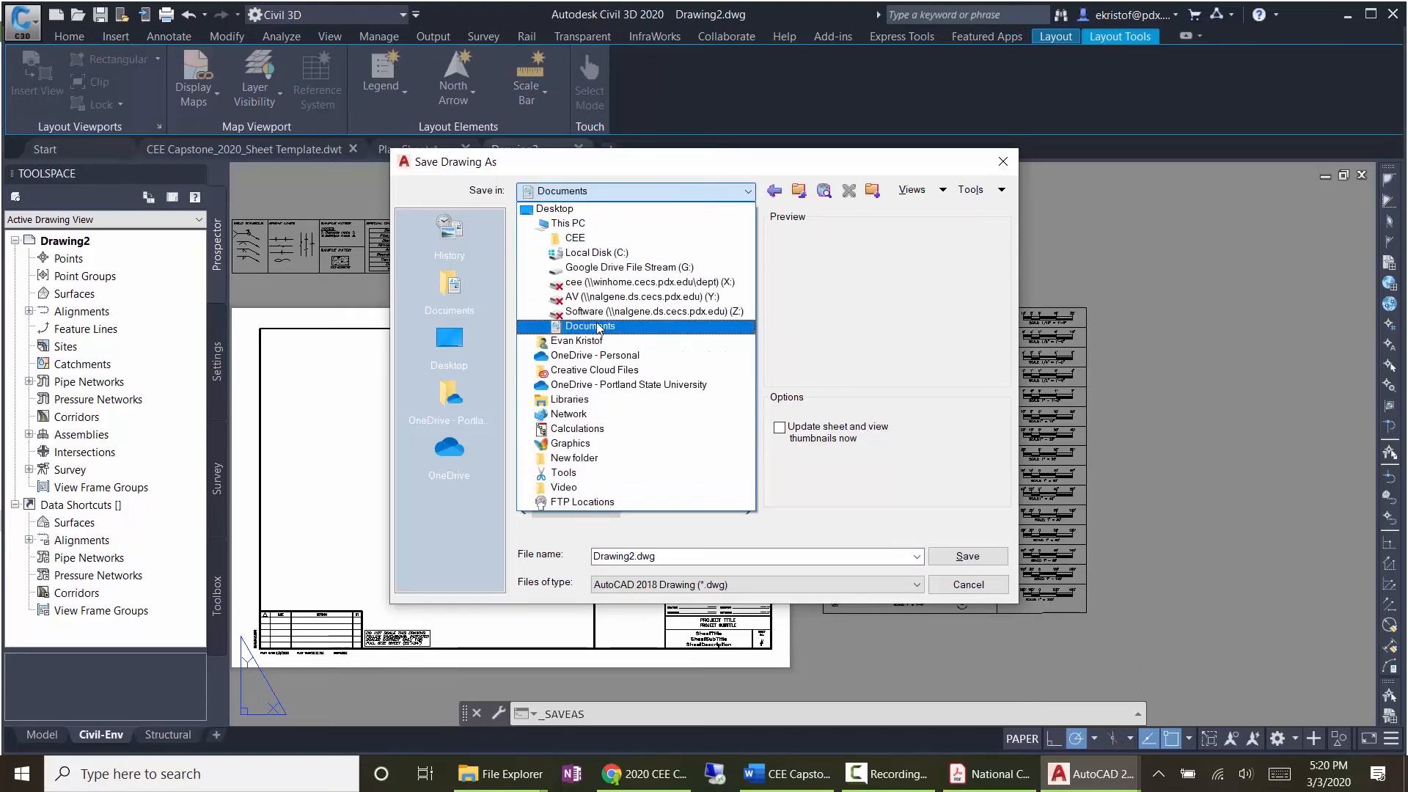
click(568, 223)
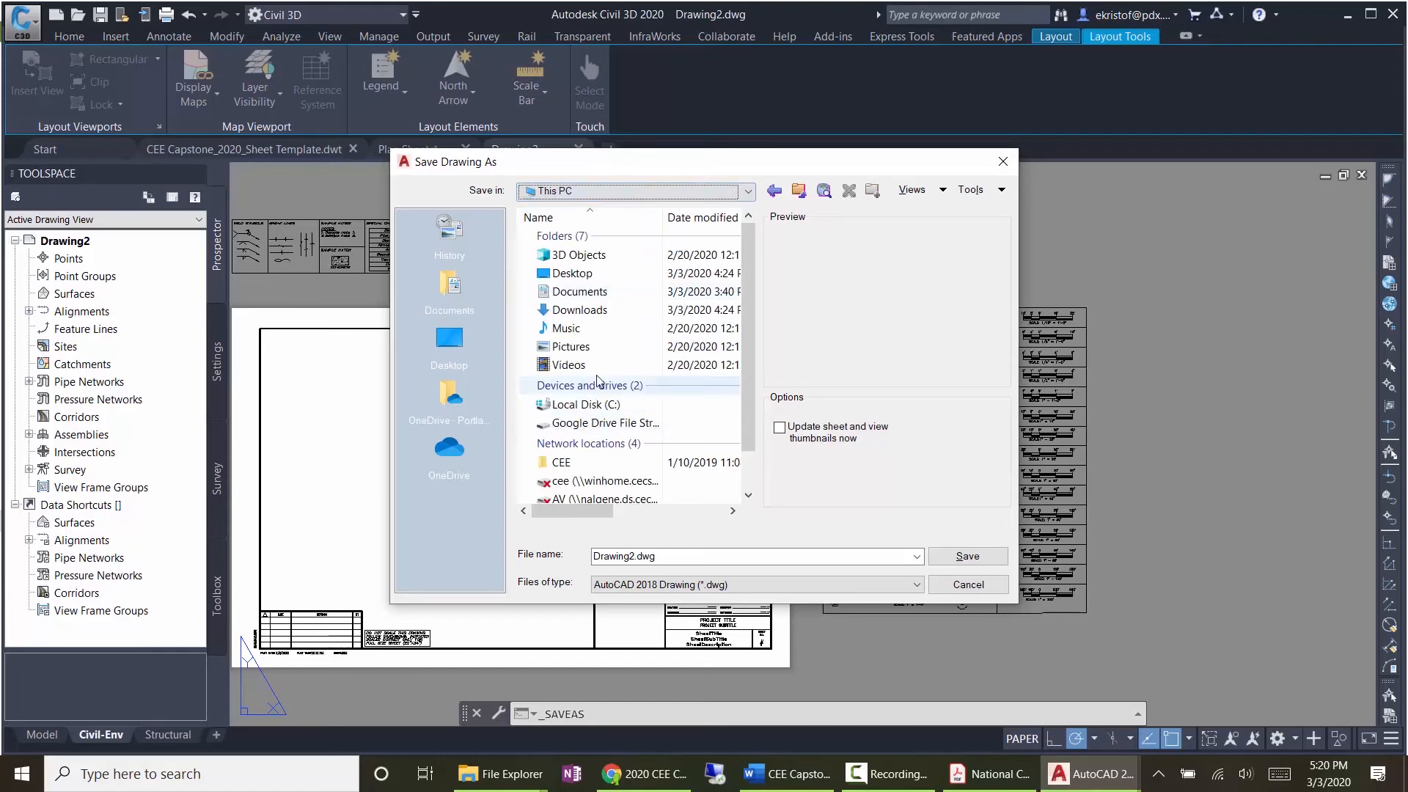
double_click(603, 423)
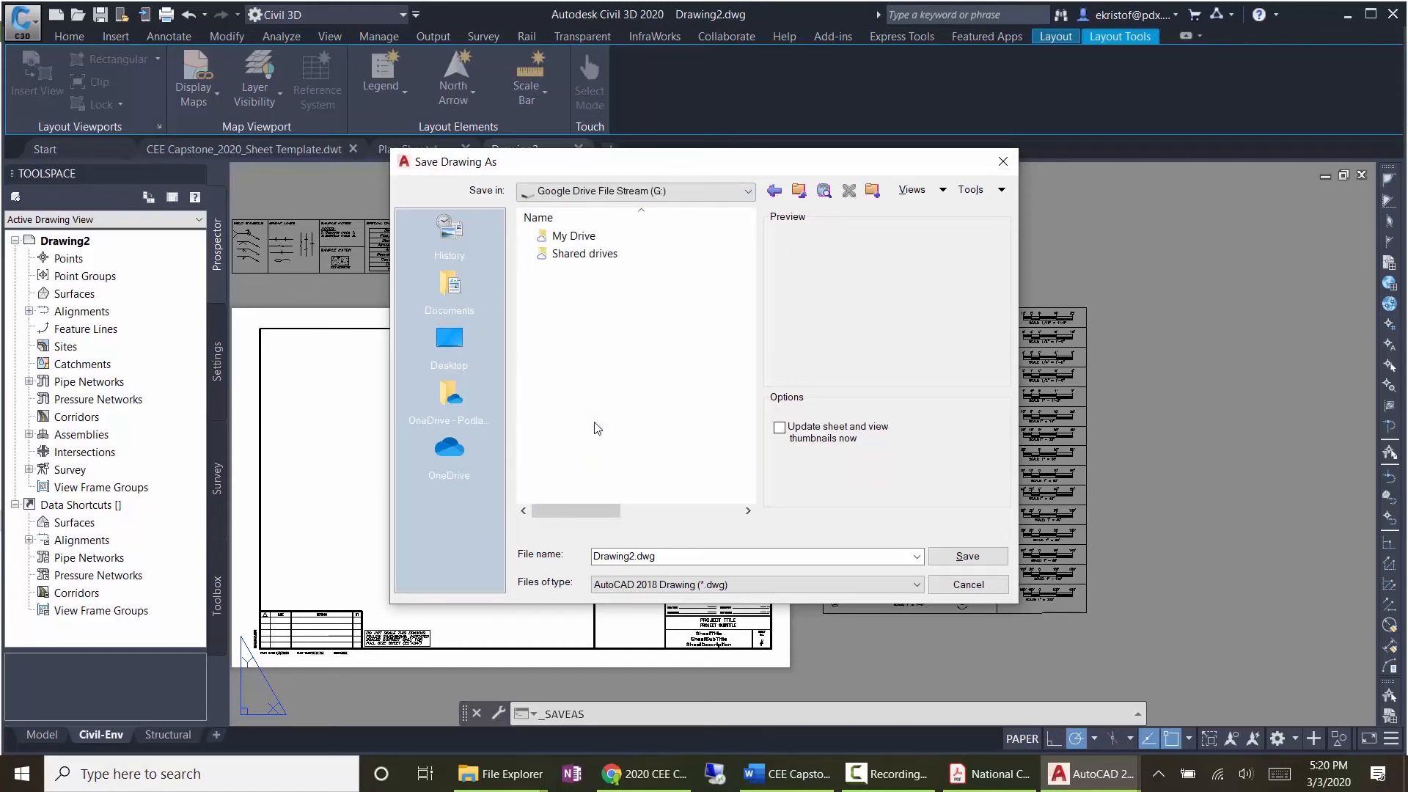
double_click(568, 236)
double_click(572, 376)
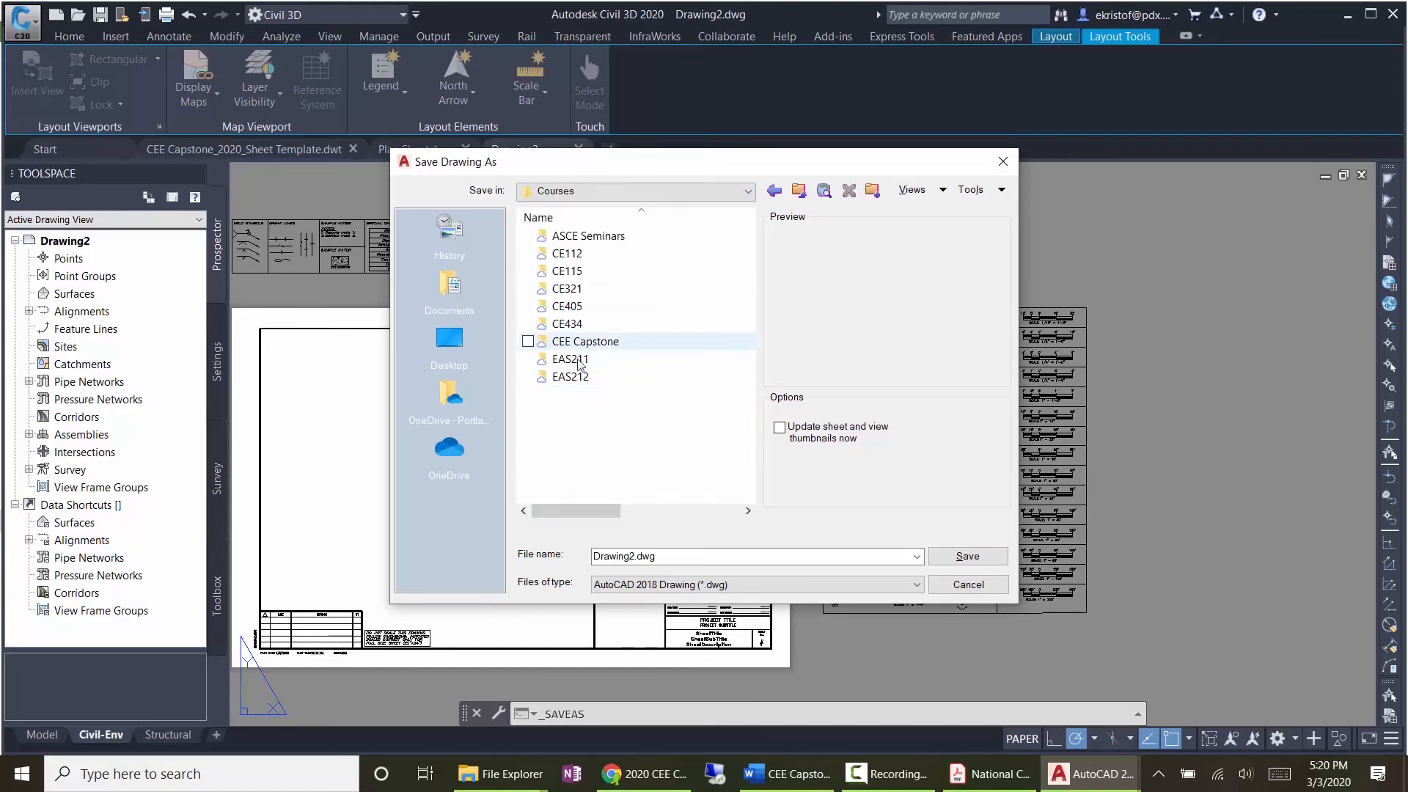
click(580, 344)
double_click(581, 343)
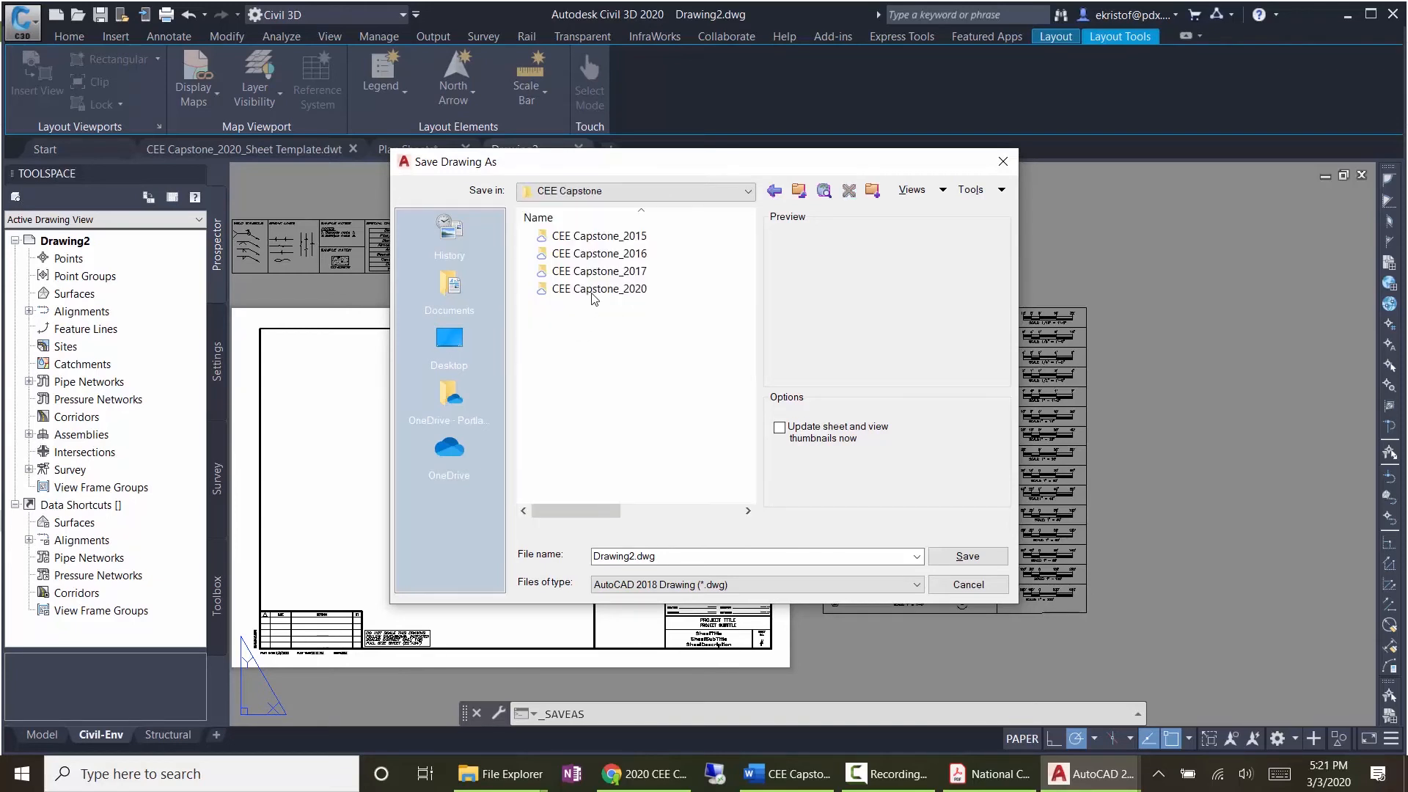
double_click(587, 289)
double_click(584, 236)
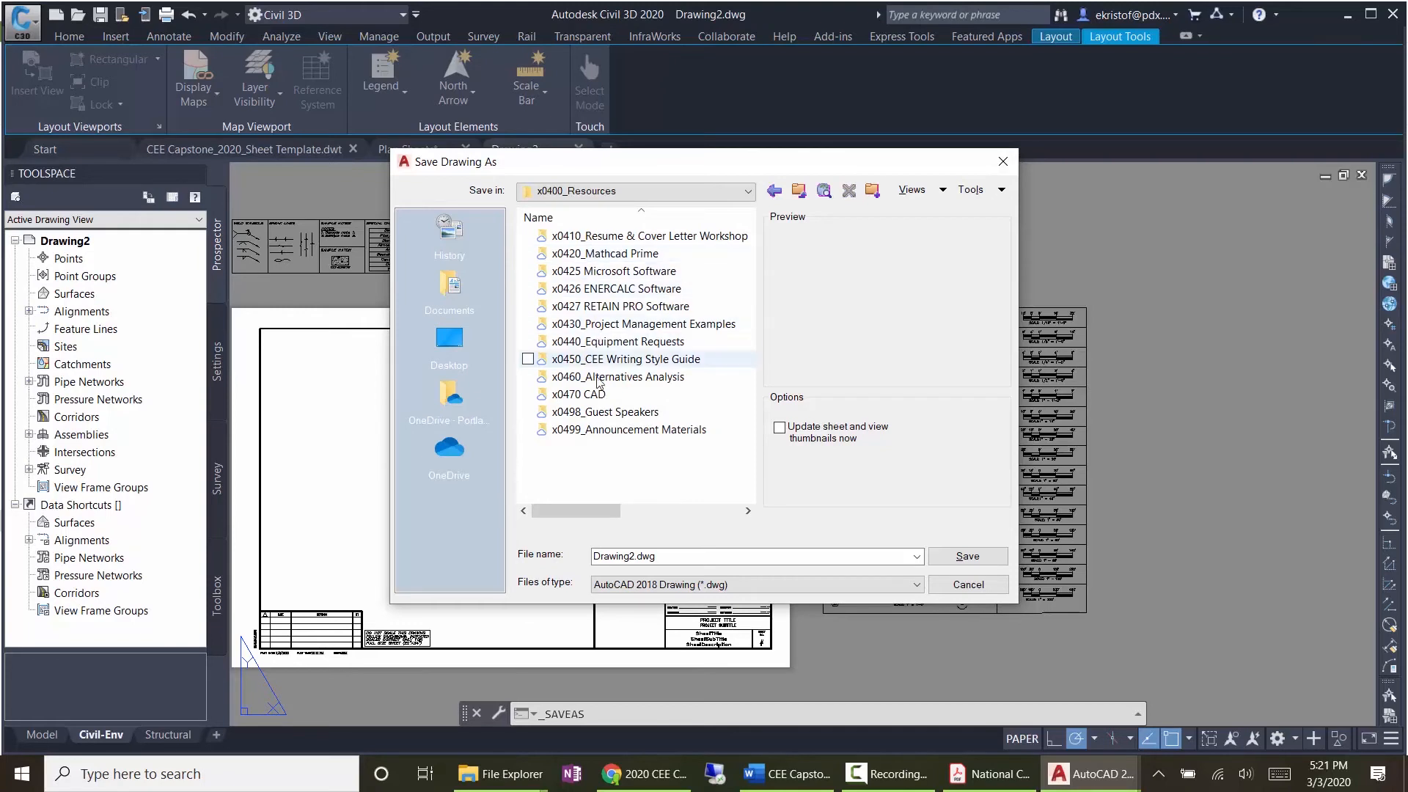
Step: Save the drawing as Temp in the Files folder of x0470 CAD's CAD Civil3d Tutorial
double_click(579, 394)
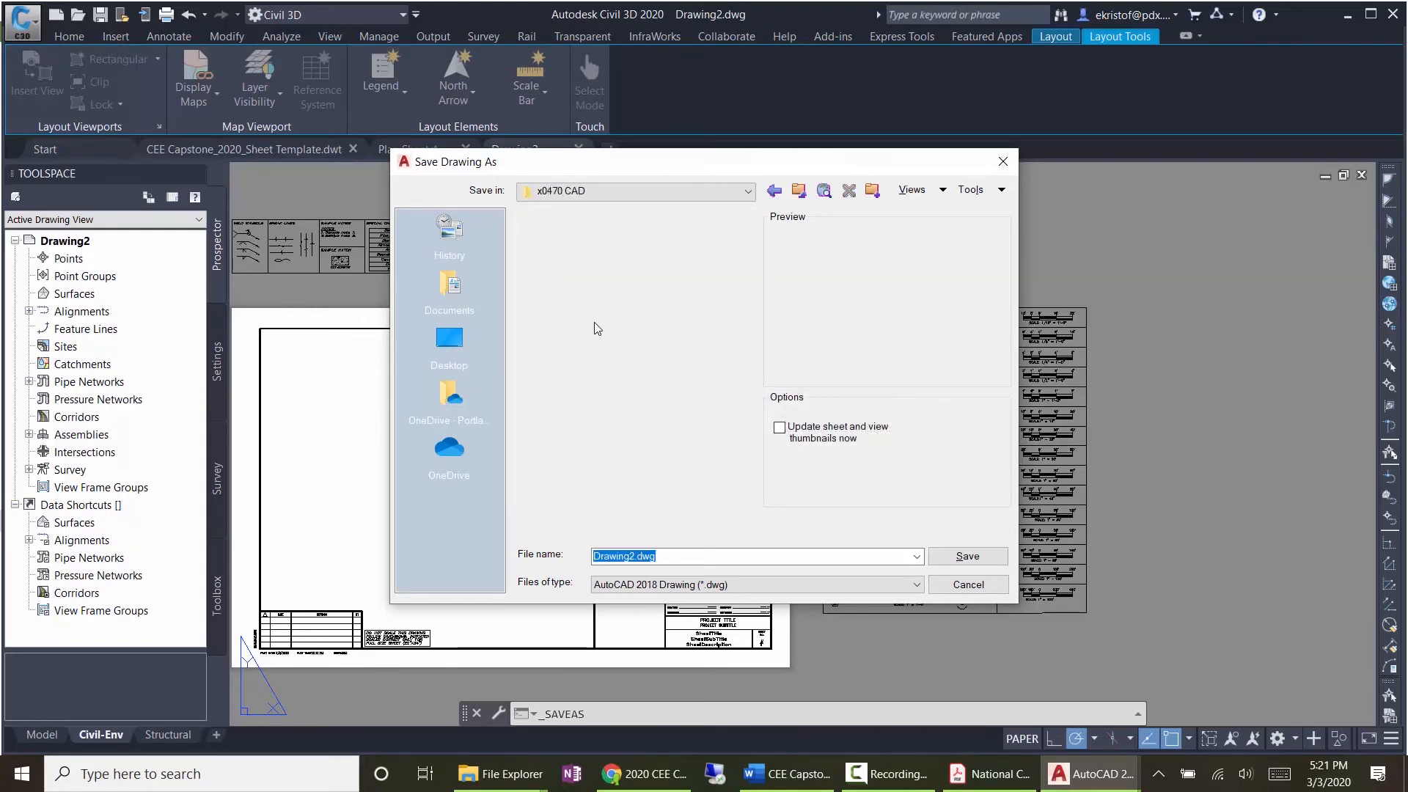
click(591, 253)
double_click(591, 253)
double_click(579, 236)
text(Temp)
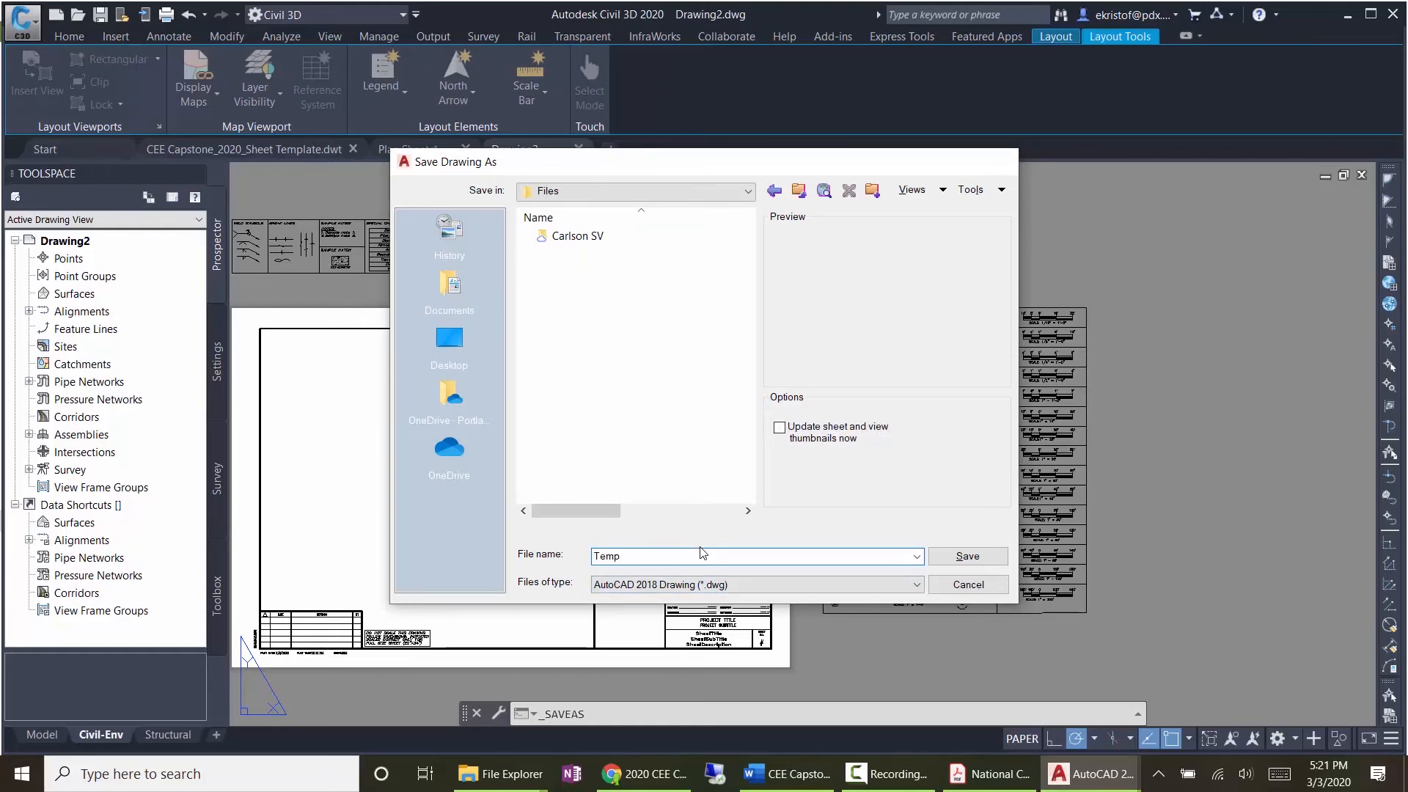
key(Return)
Step: Switch to Google Drive in Chrome and check the Files folder of CAD/Civil3d Tutorial for the saved Temp drawing
click(688, 780)
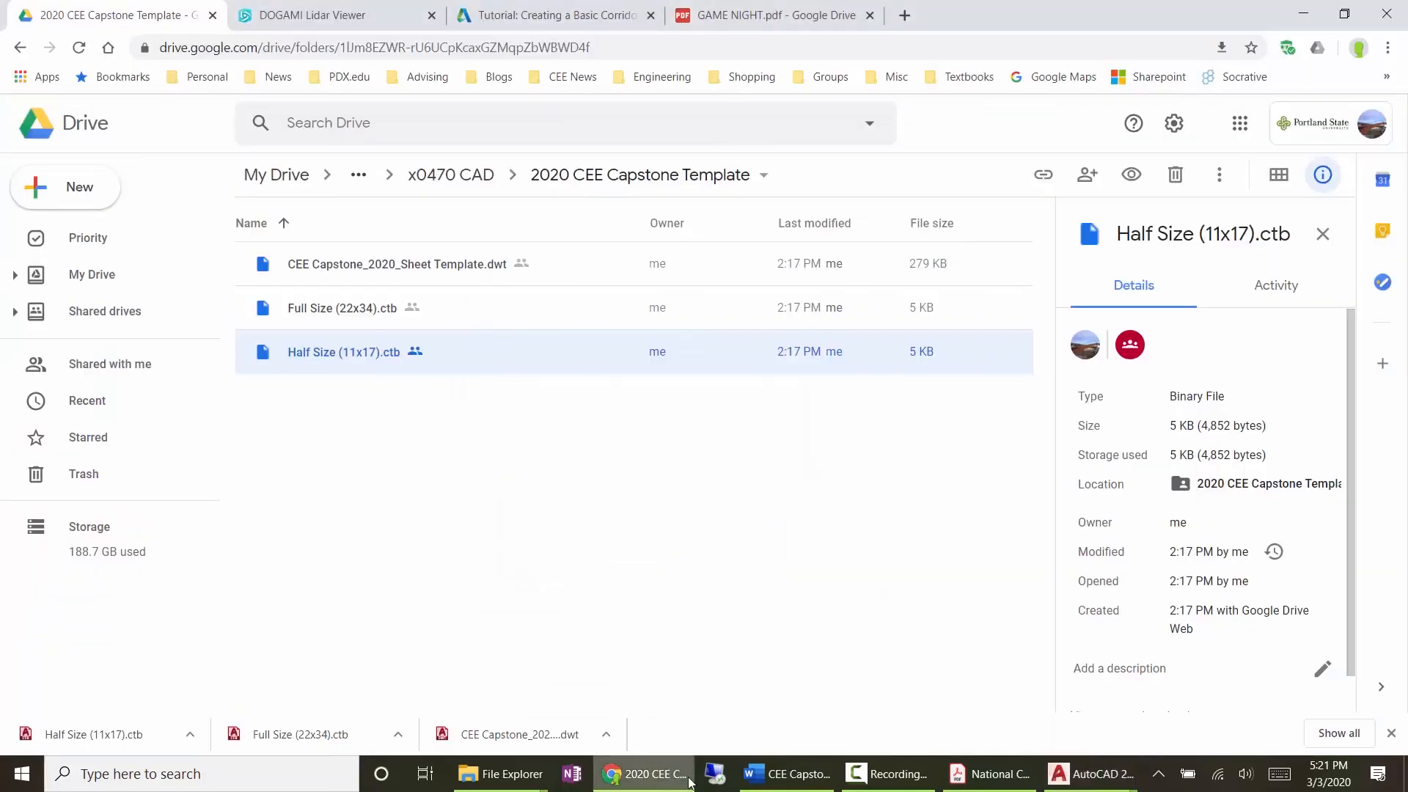
click(444, 176)
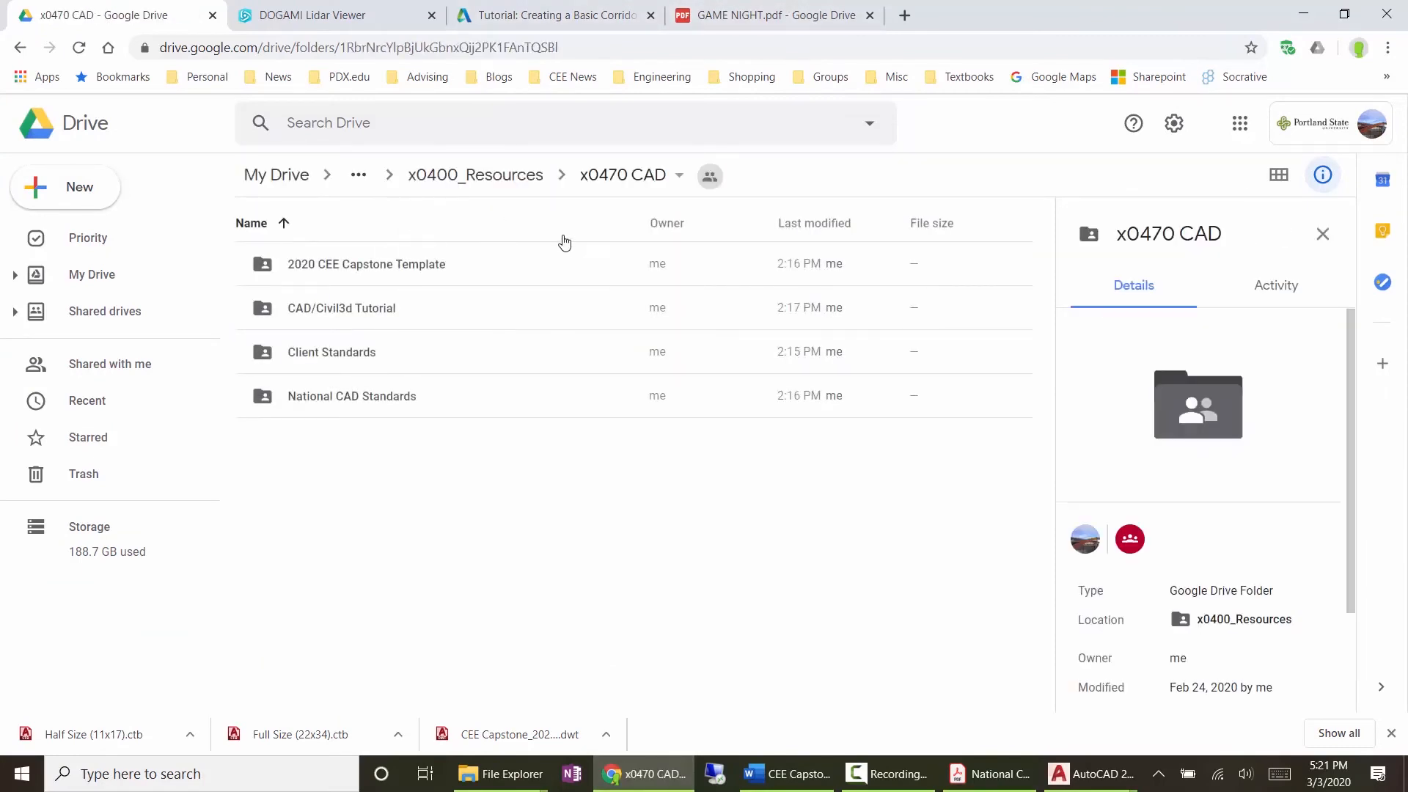
double_click(367, 316)
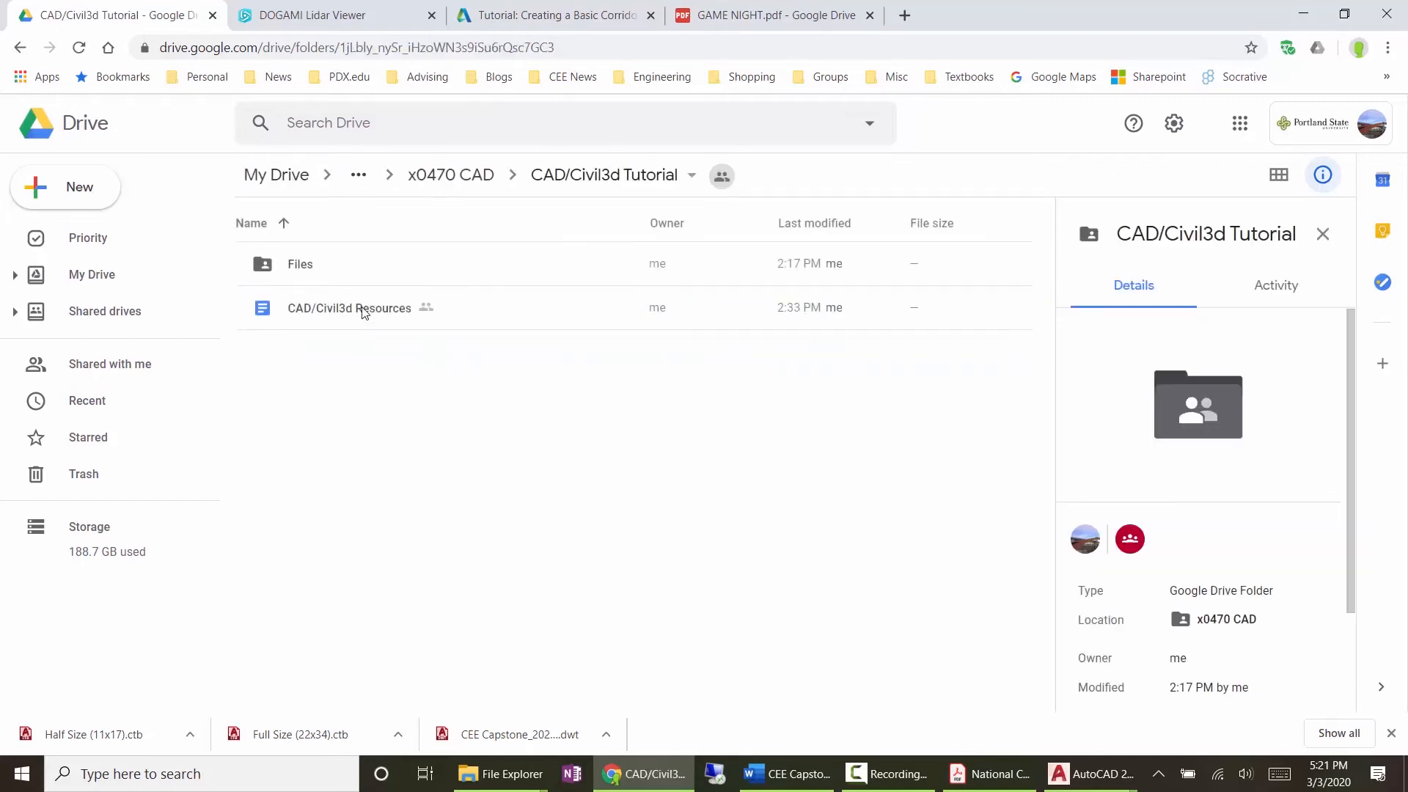
double_click(333, 267)
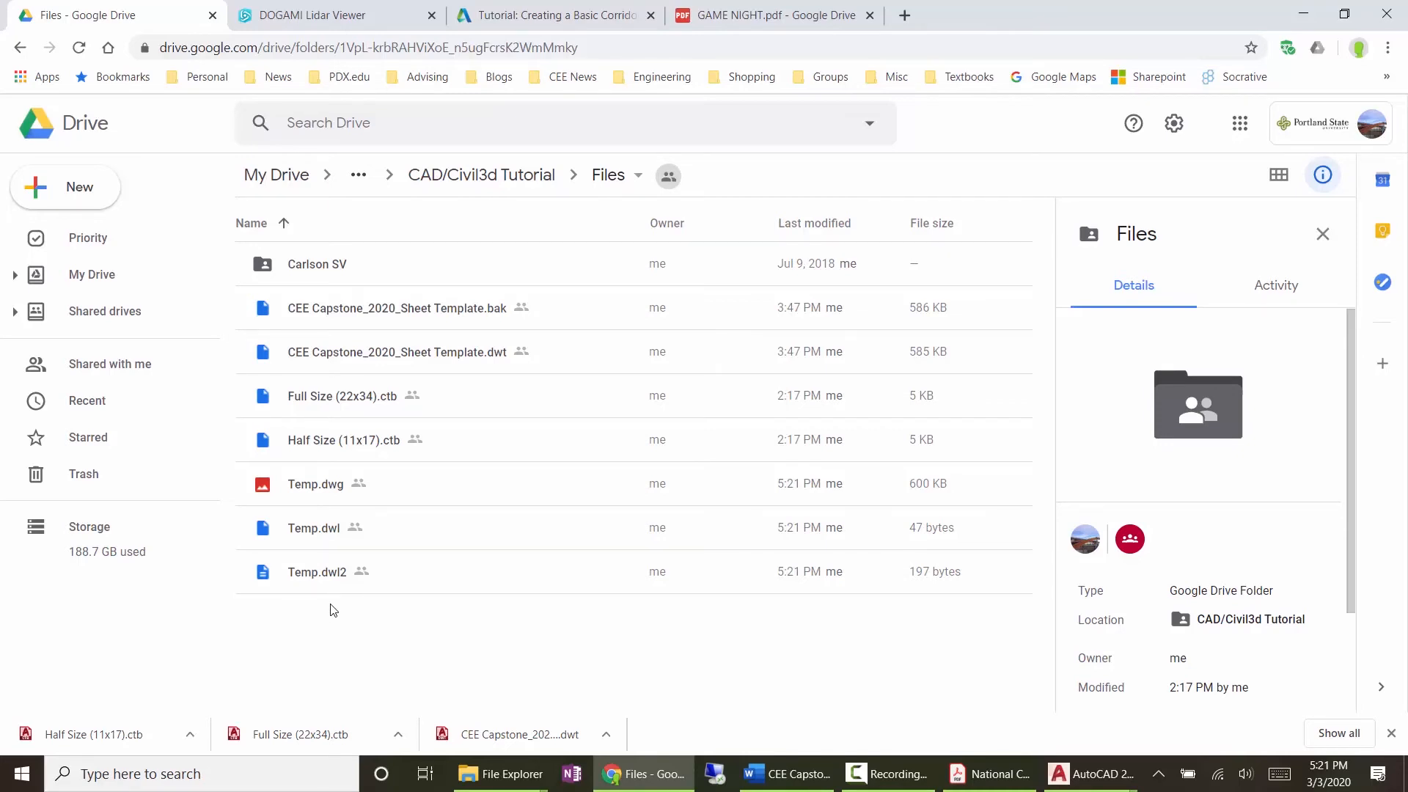
Step: Switch to the Files folder in File Explorer and examine the Temp drawing's local files
mouse_move(501, 773)
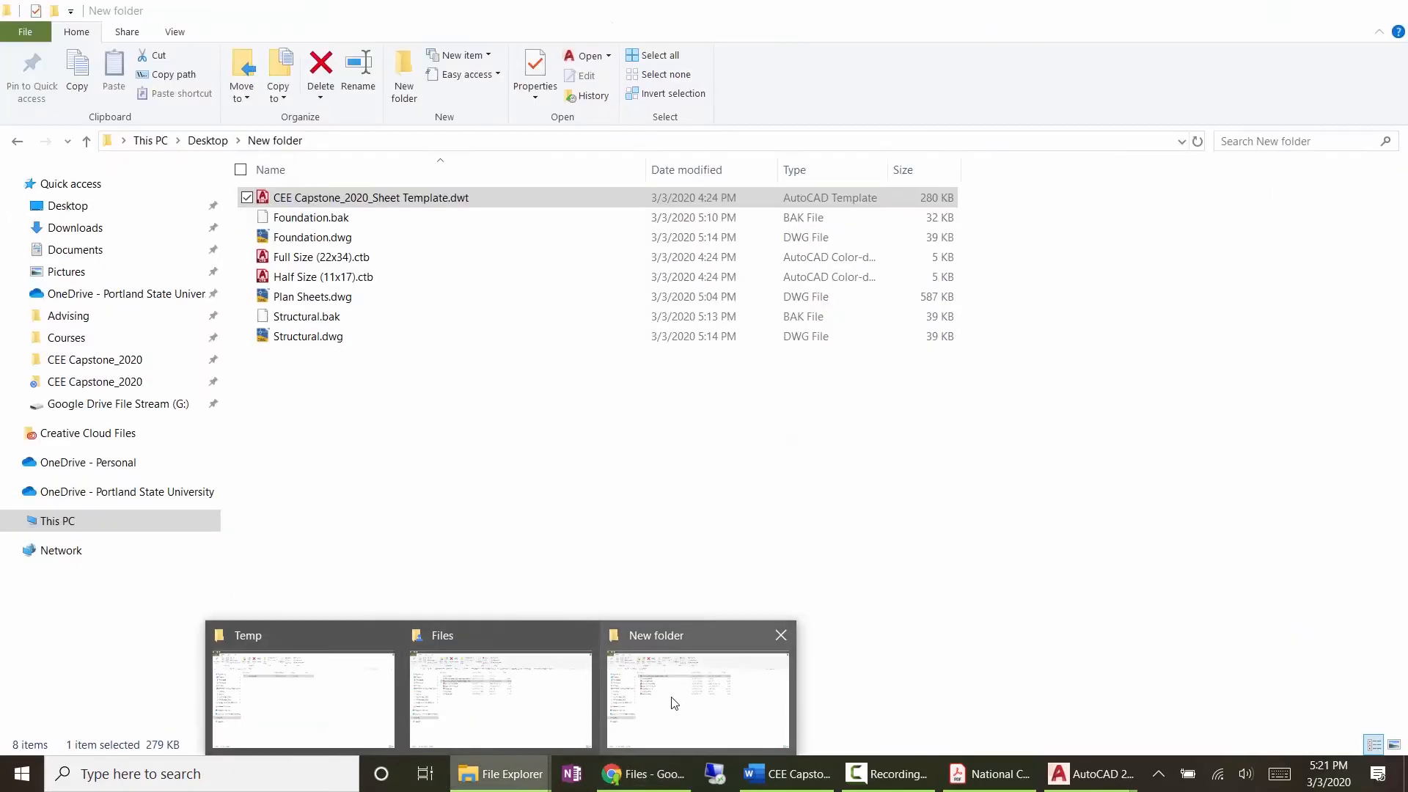
click(520, 698)
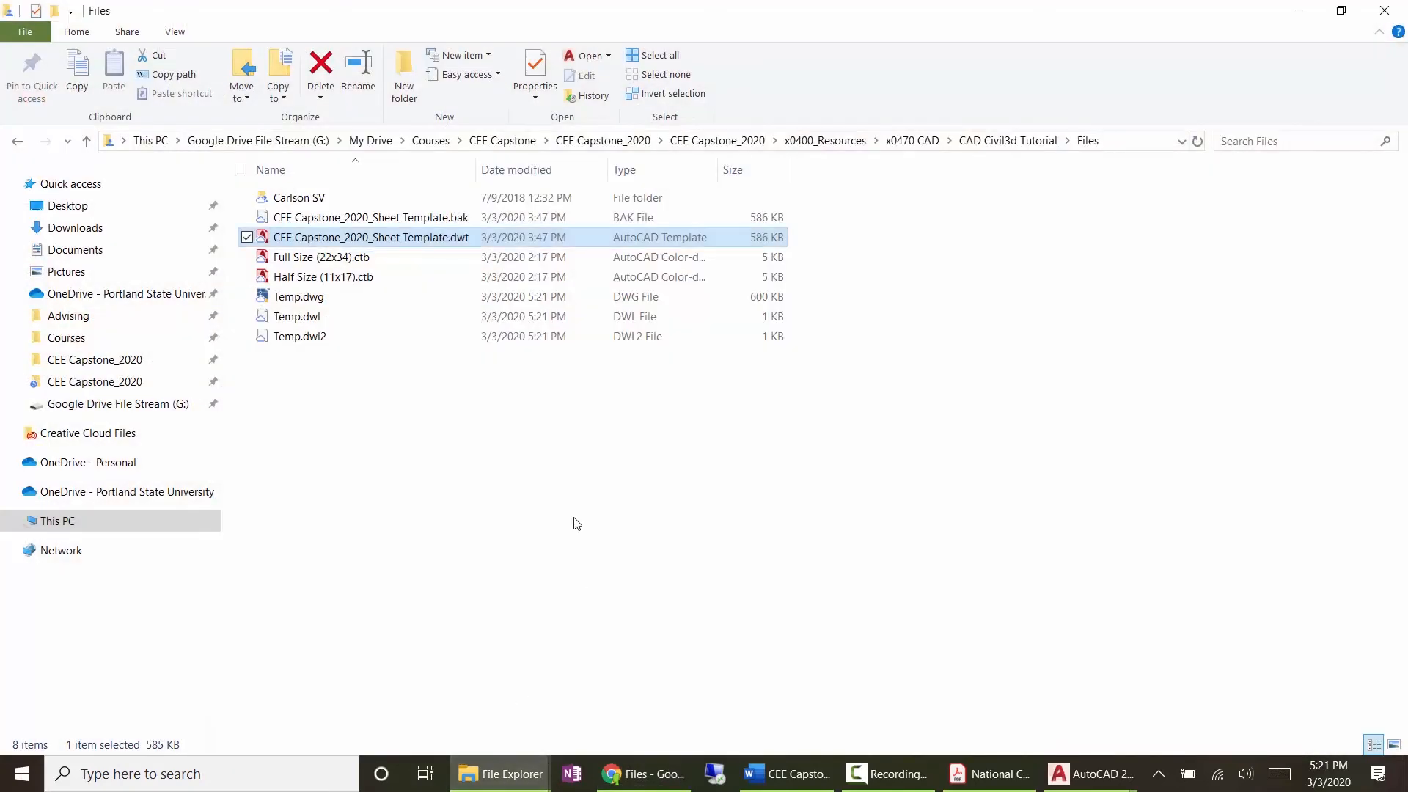
click(355, 428)
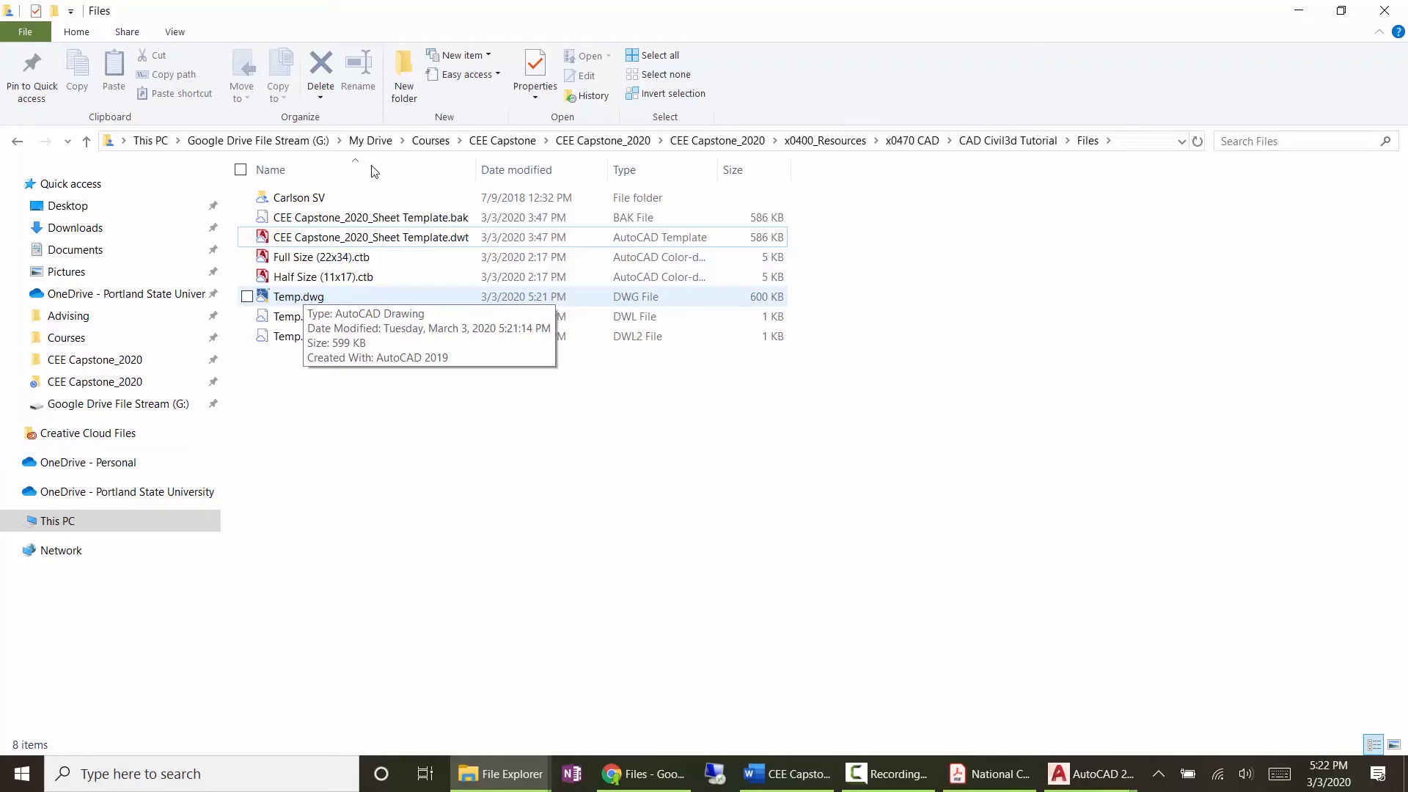
Step: View the Google Drive File Stream (G:) drive in File Explorer, and return to the Google Drive page in Chrome
double_click(741, 17)
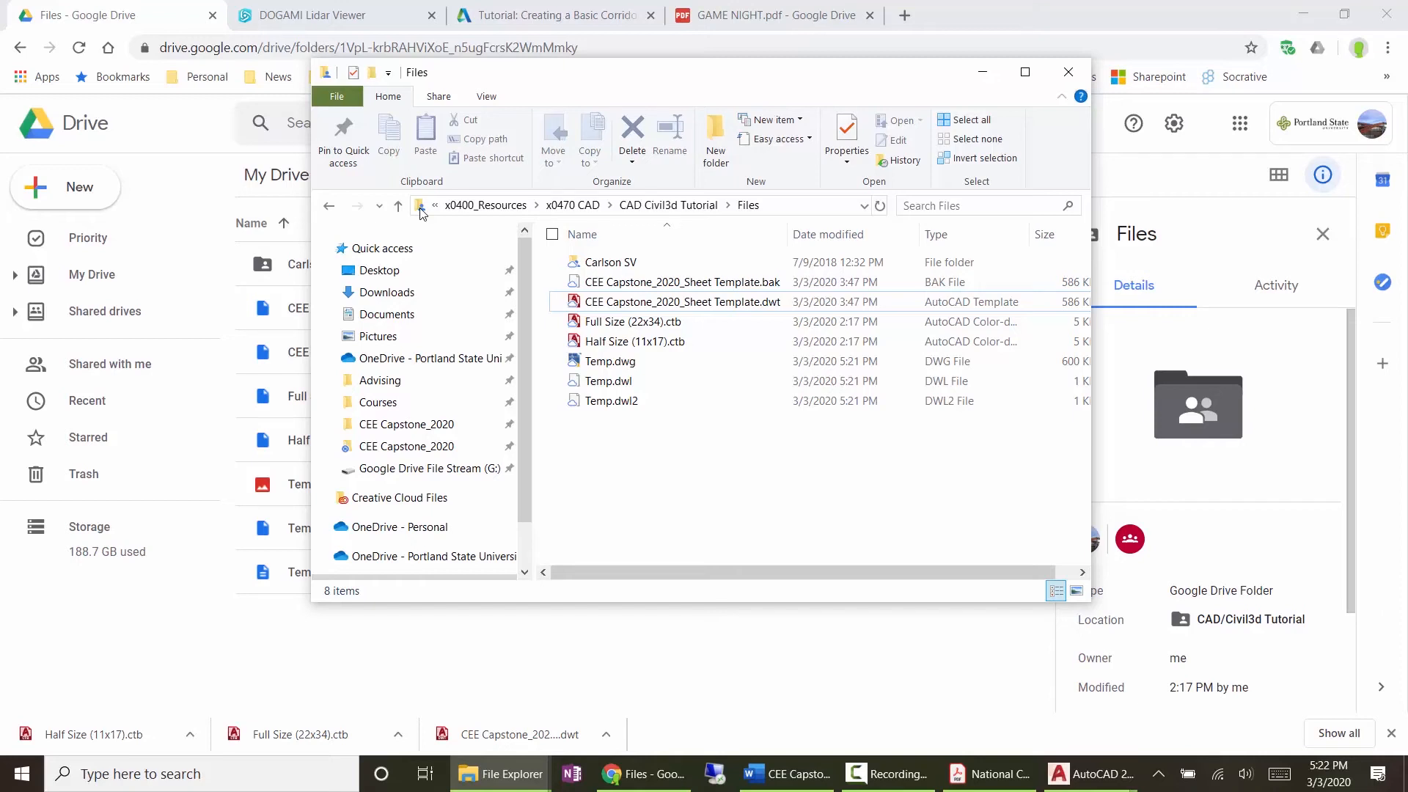
click(434, 470)
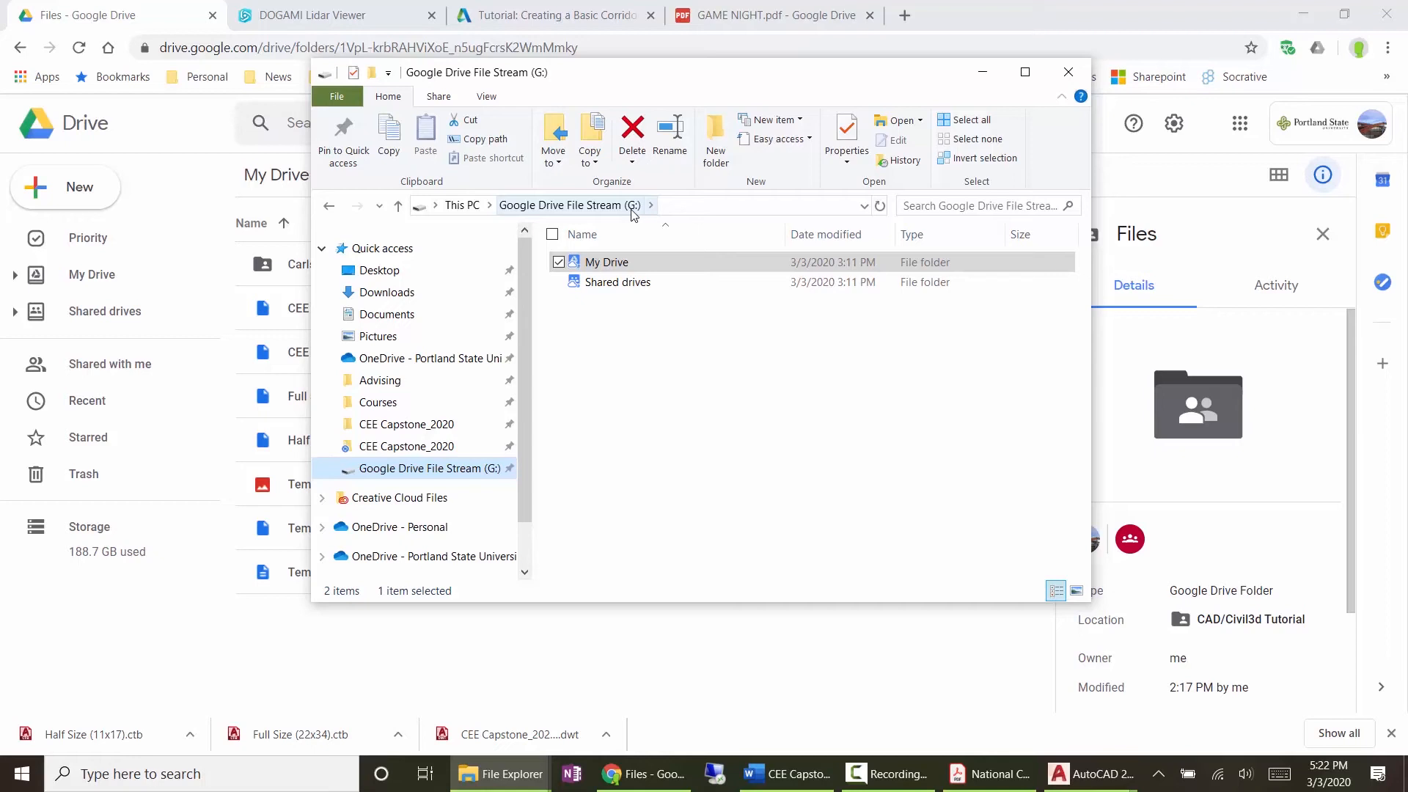
click(850, 671)
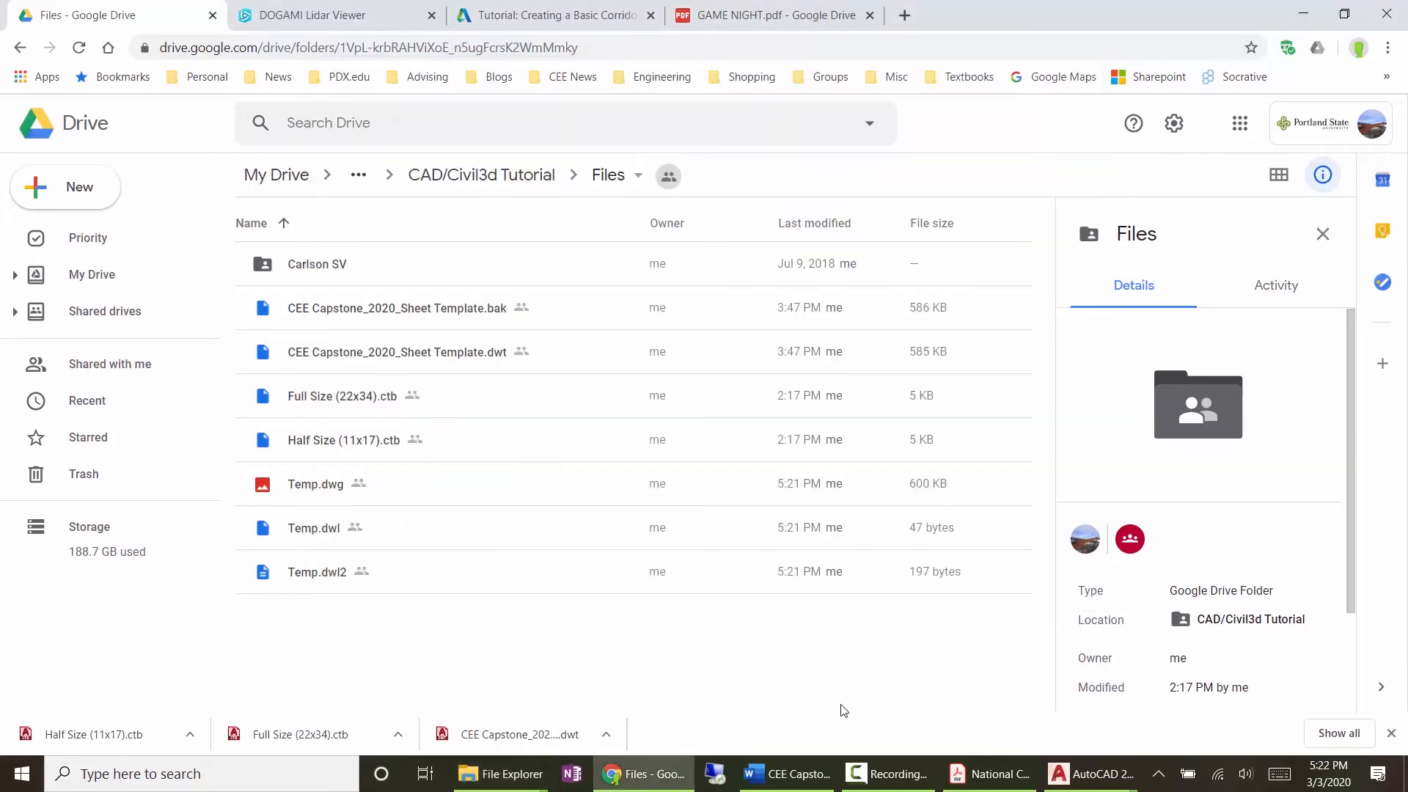
Step: Switch to Civil 3D and look over the Civil-Env and Structural layouts of Plan Sheets.dwg and the CEE Capstone_2020 sheet template
click(1090, 774)
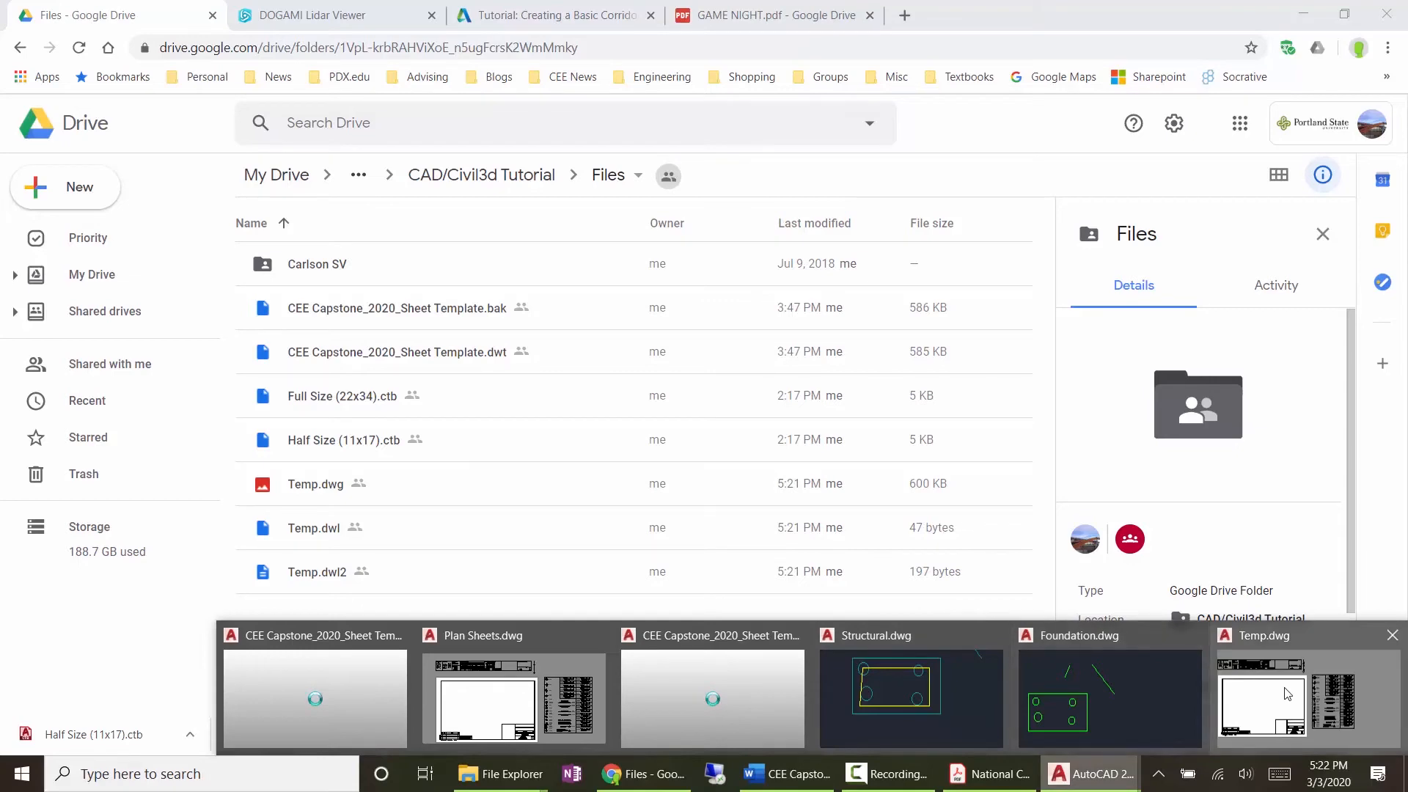
click(501, 667)
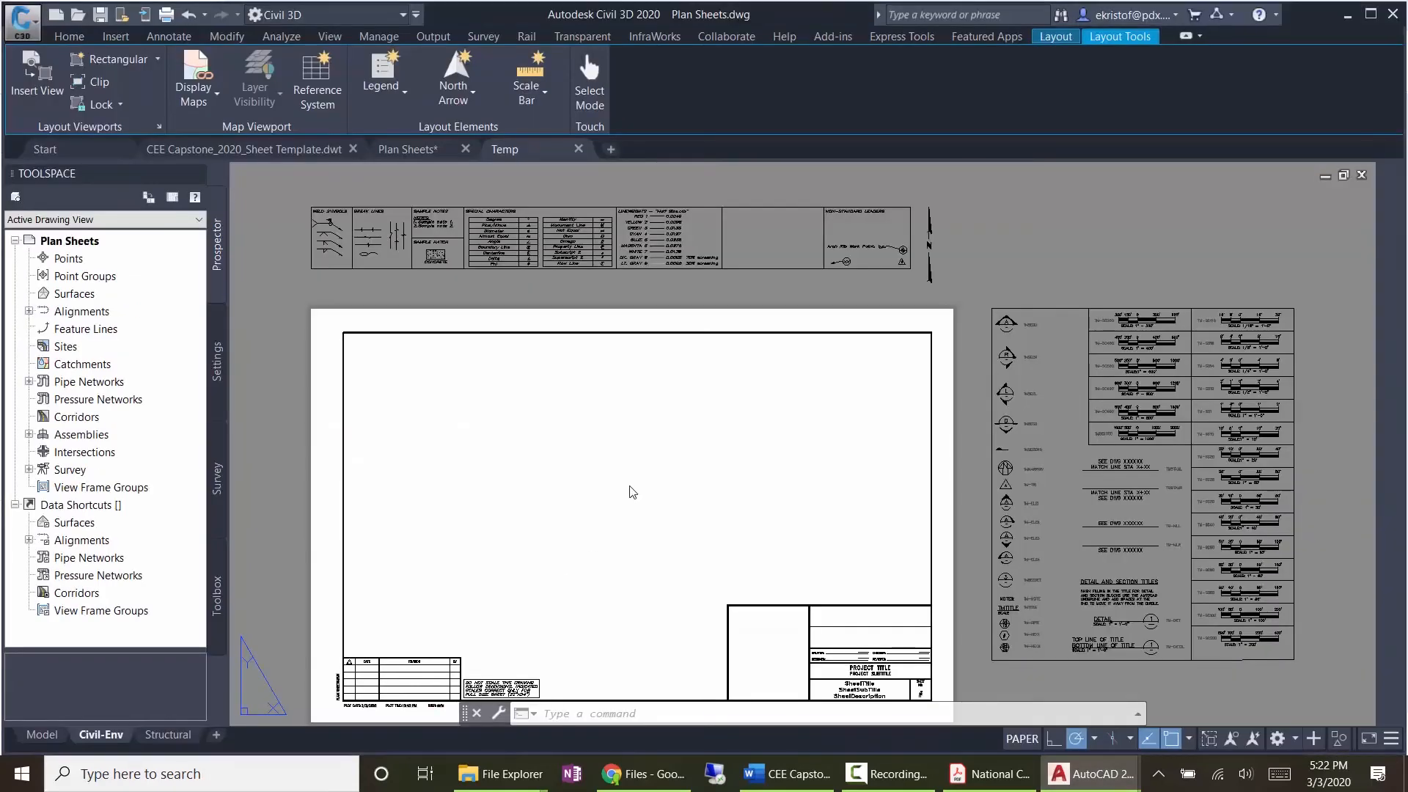
click(151, 733)
click(130, 738)
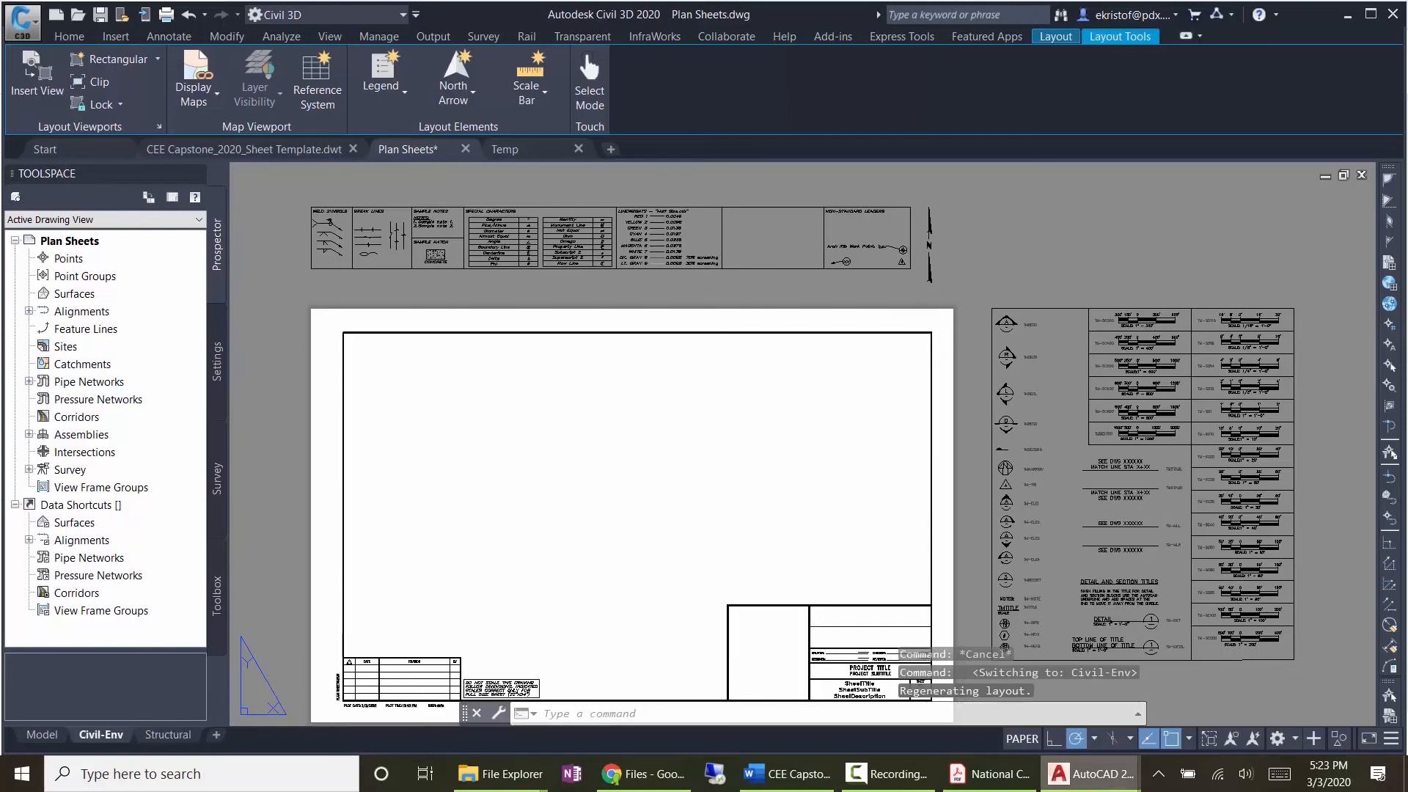
mouse_move(1090, 774)
click(317, 664)
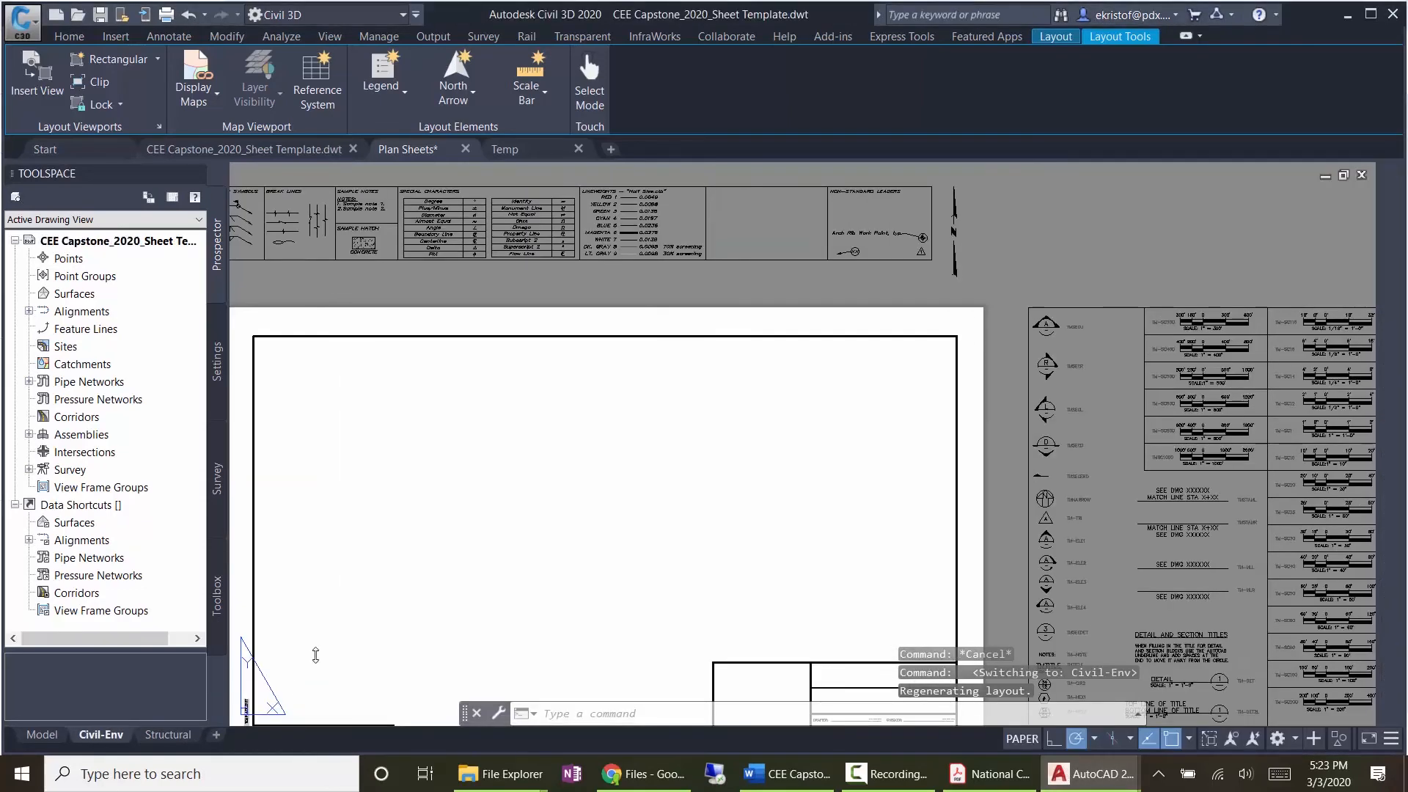
click(176, 738)
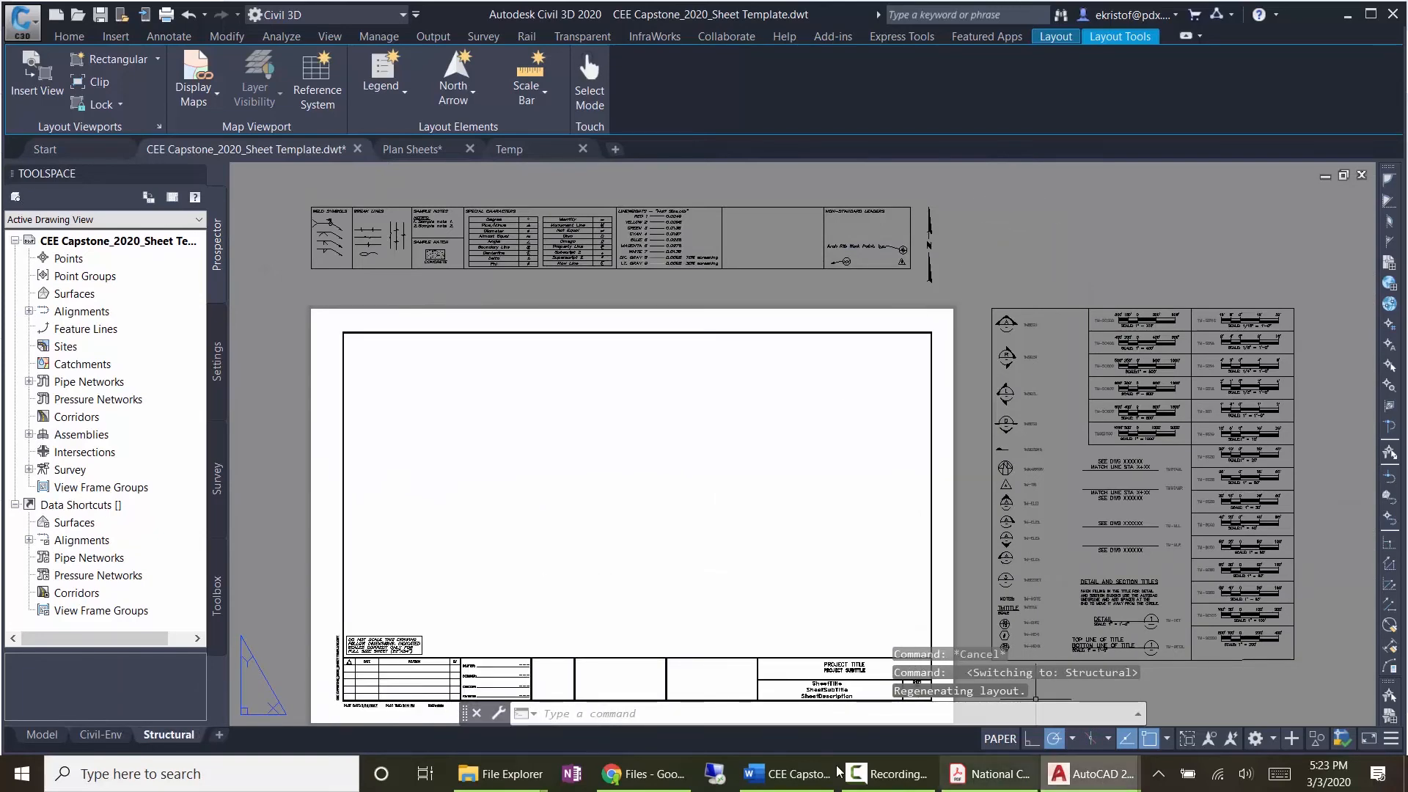
Step: Close the Temp drawing without saving its changes
mouse_move(1090, 774)
click(1050, 702)
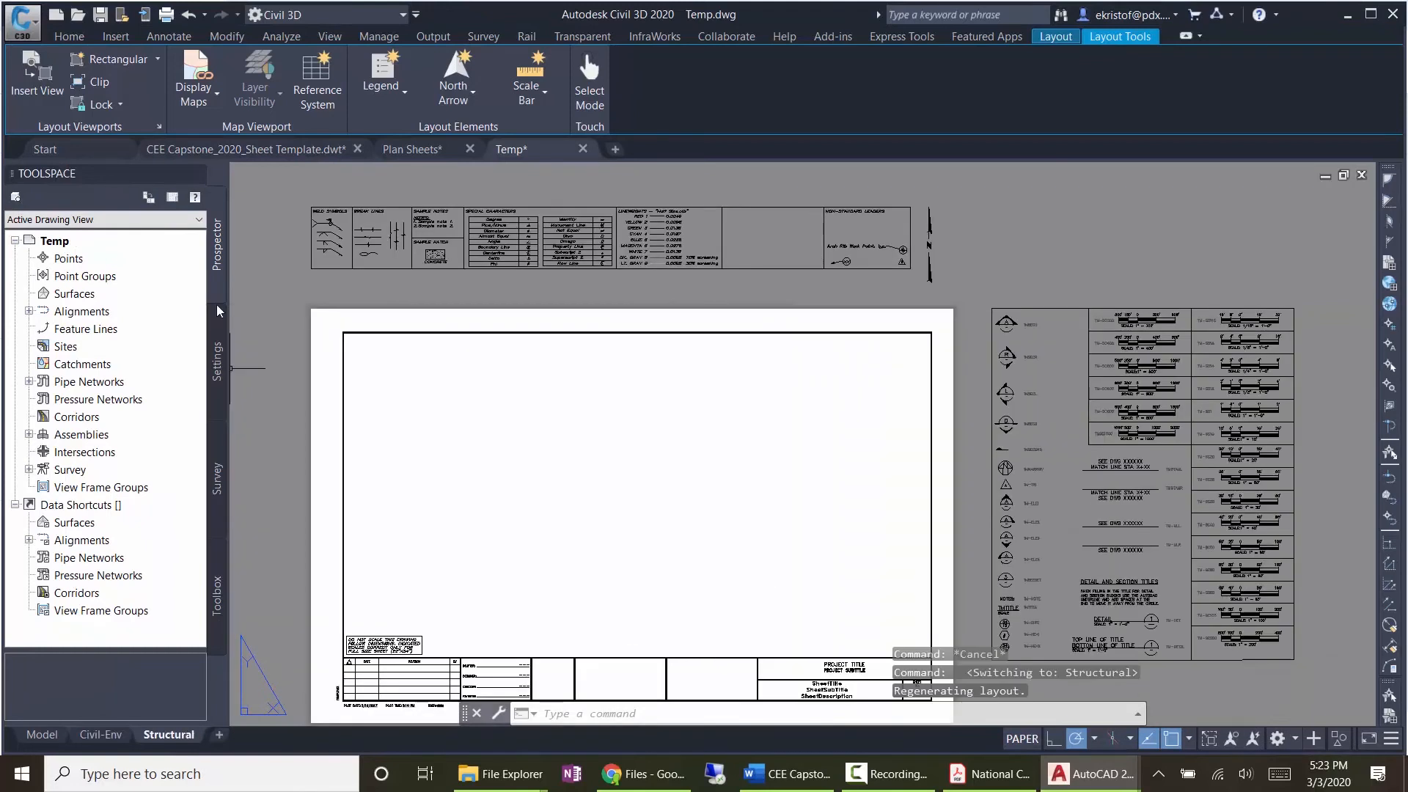
click(582, 150)
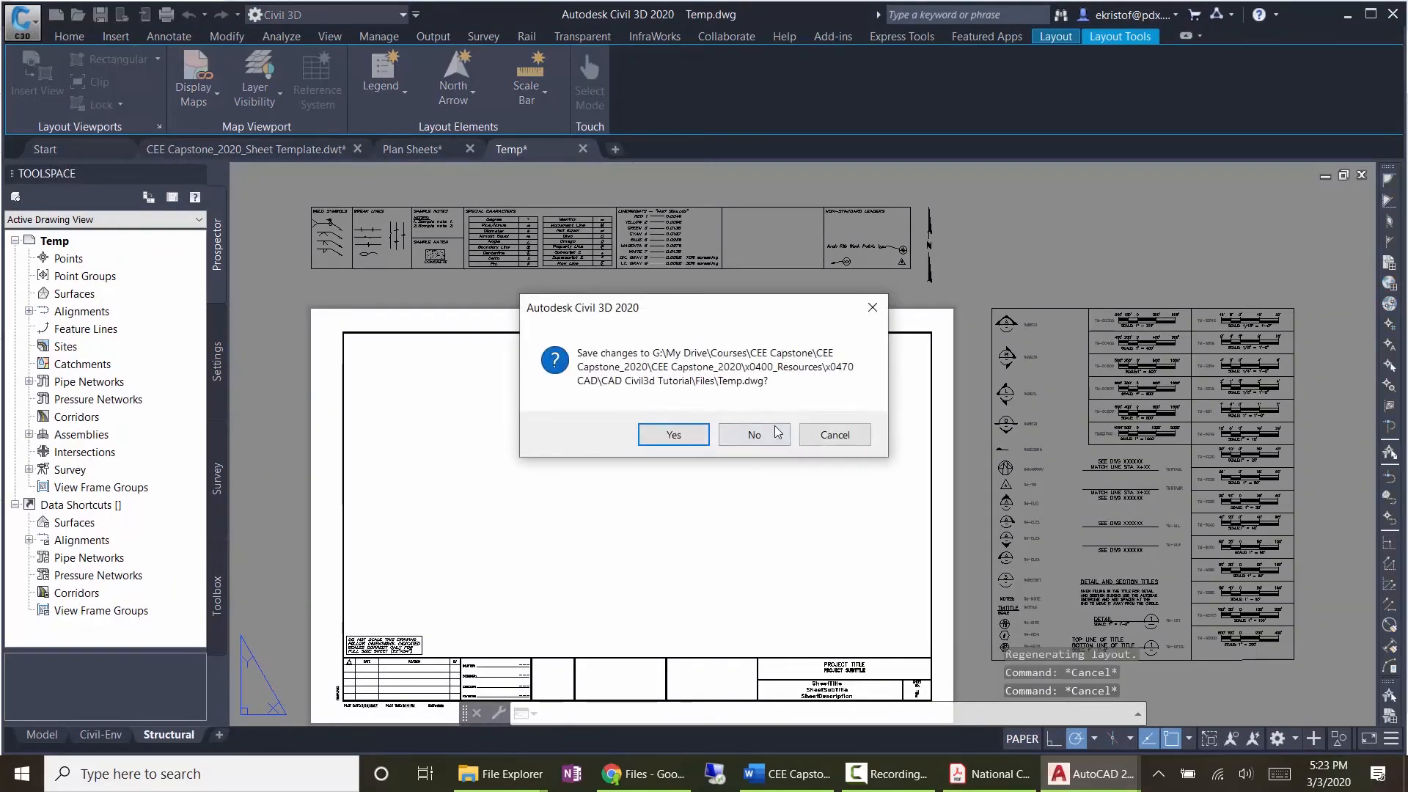
click(776, 433)
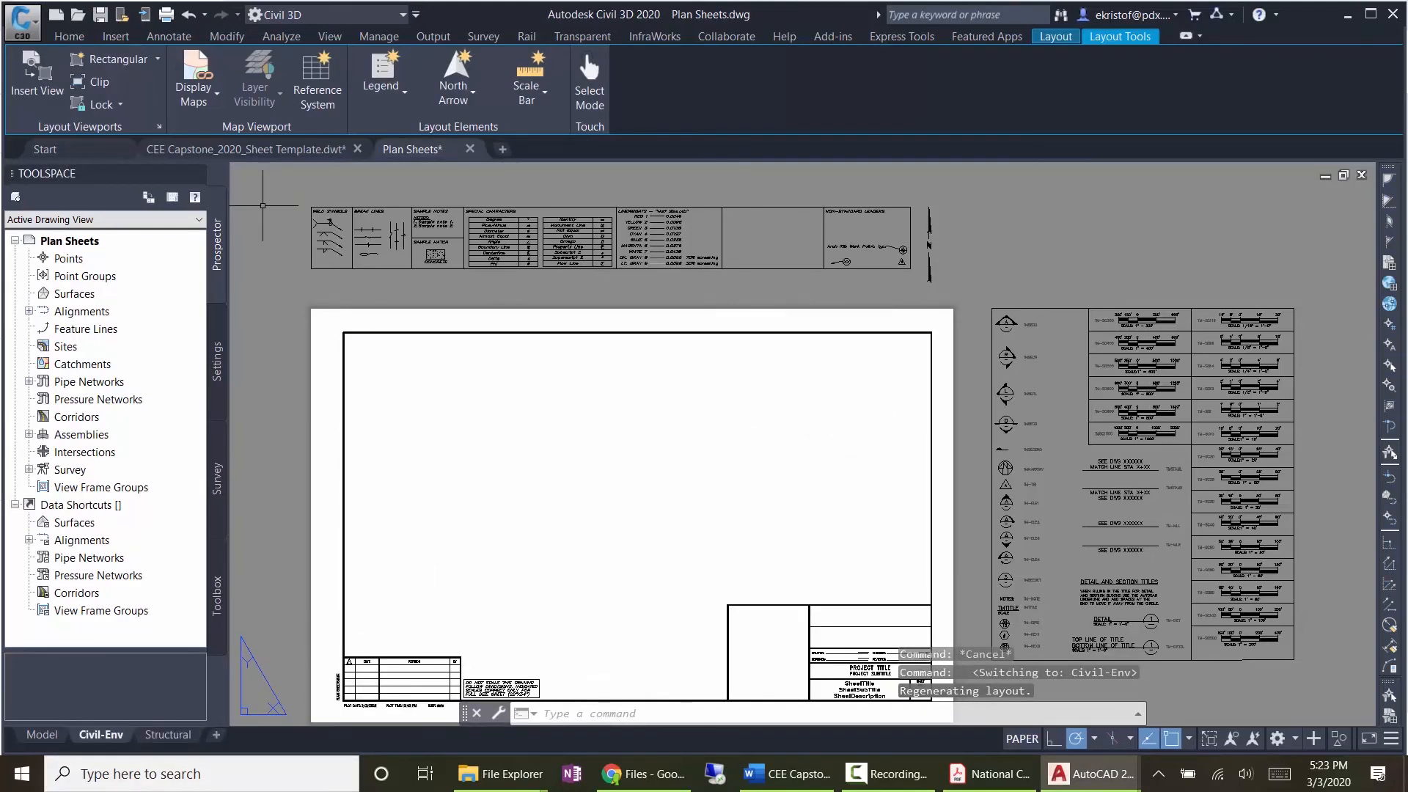
Step: View the sheet template's Civil-Env layout, and close CEE Capstone_2020_Sheet Template.dwt without saving its changes
click(246, 149)
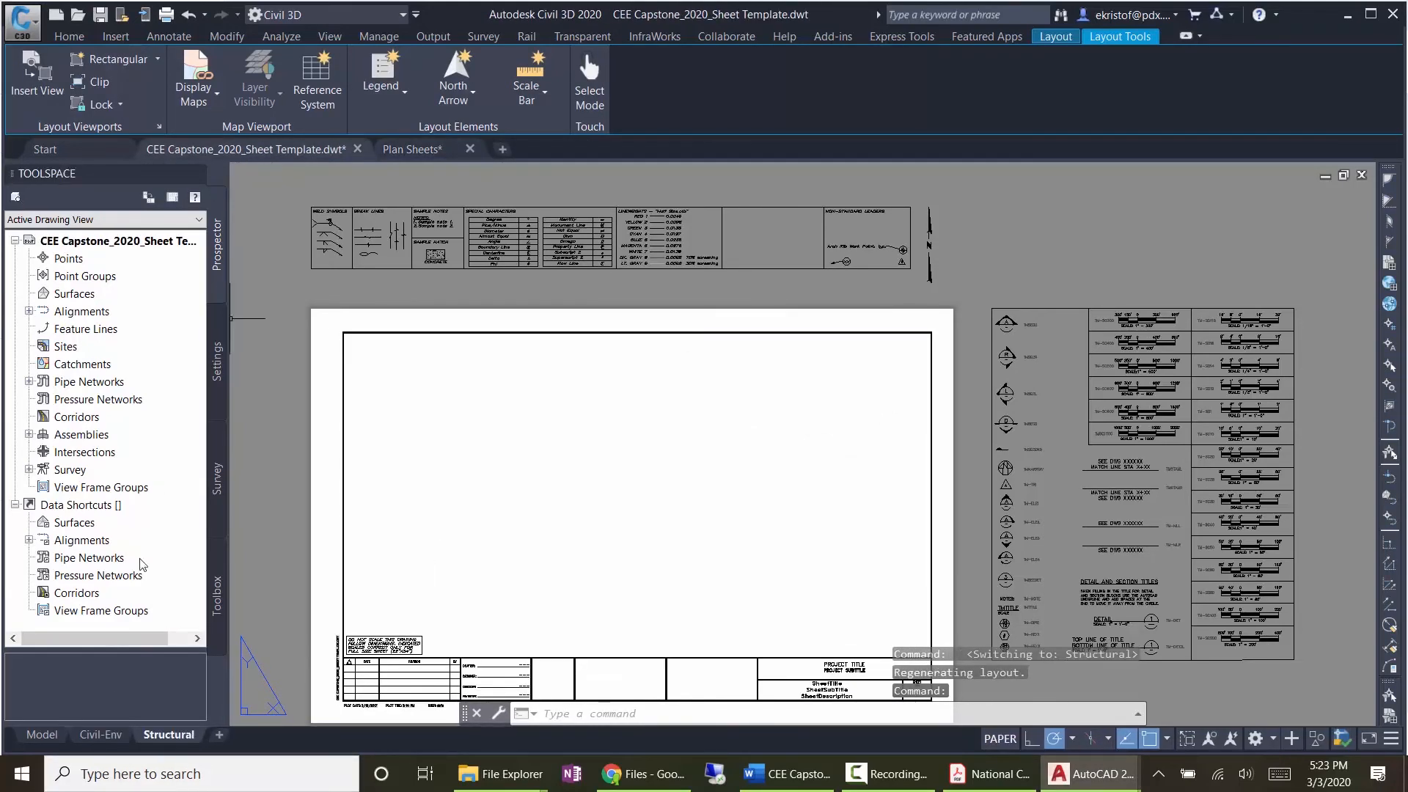
click(101, 734)
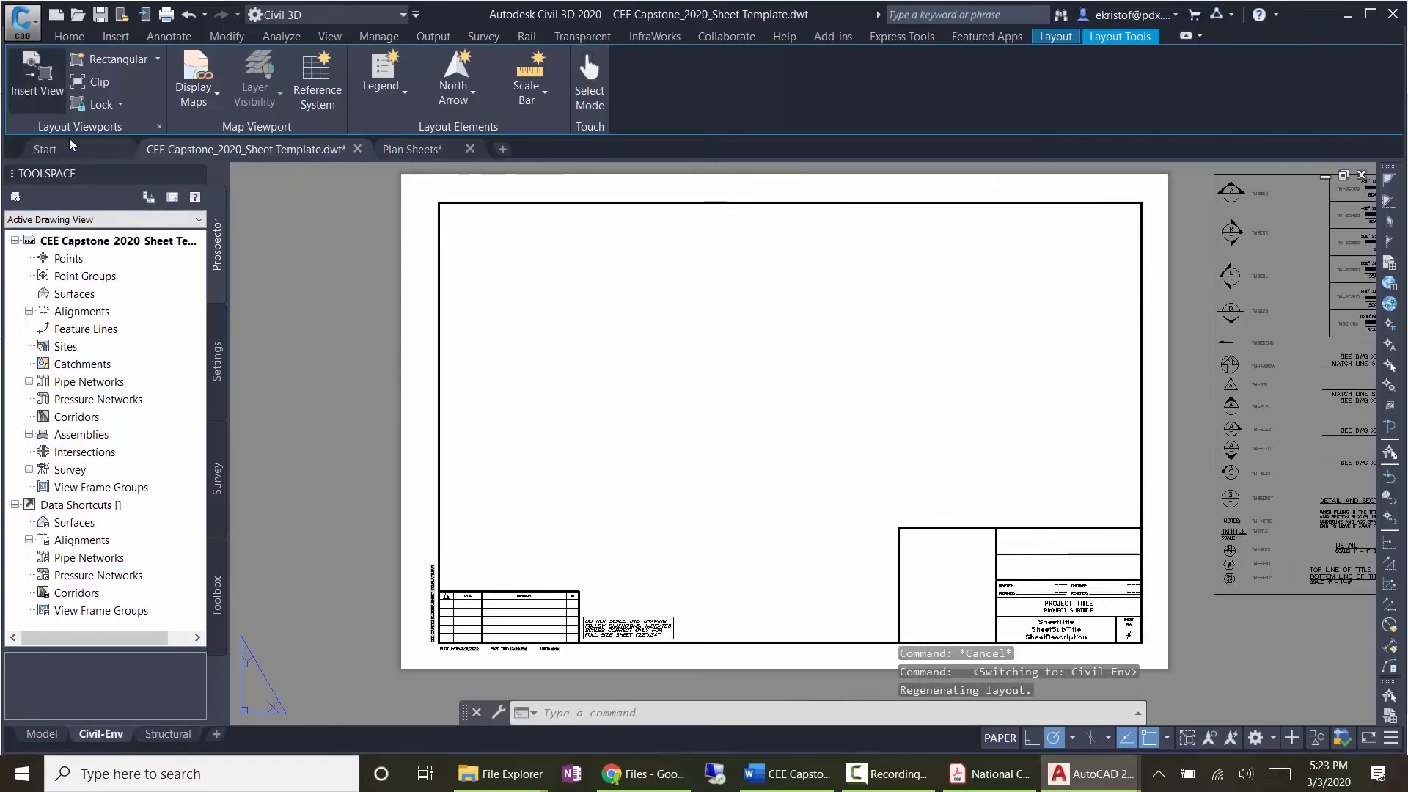
click(71, 145)
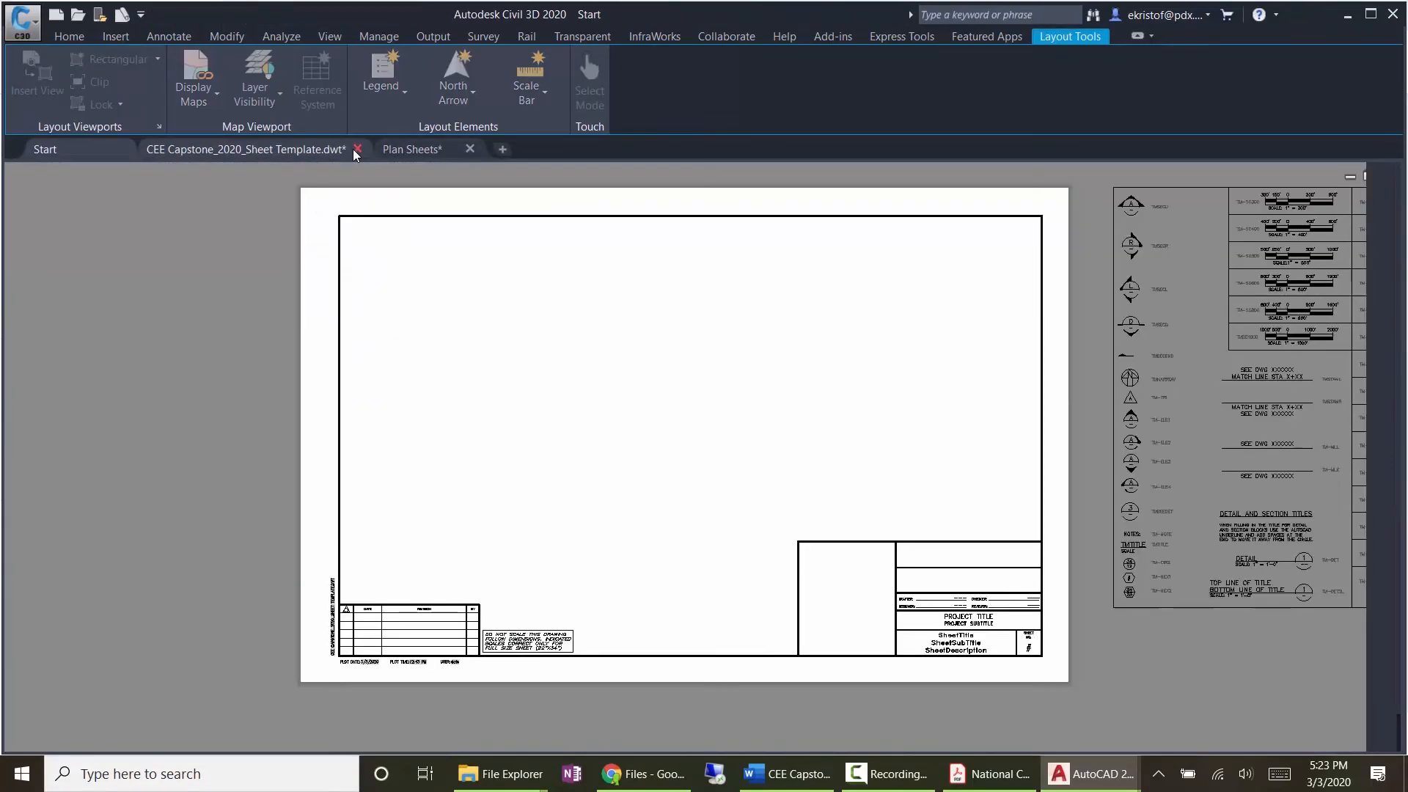
click(357, 150)
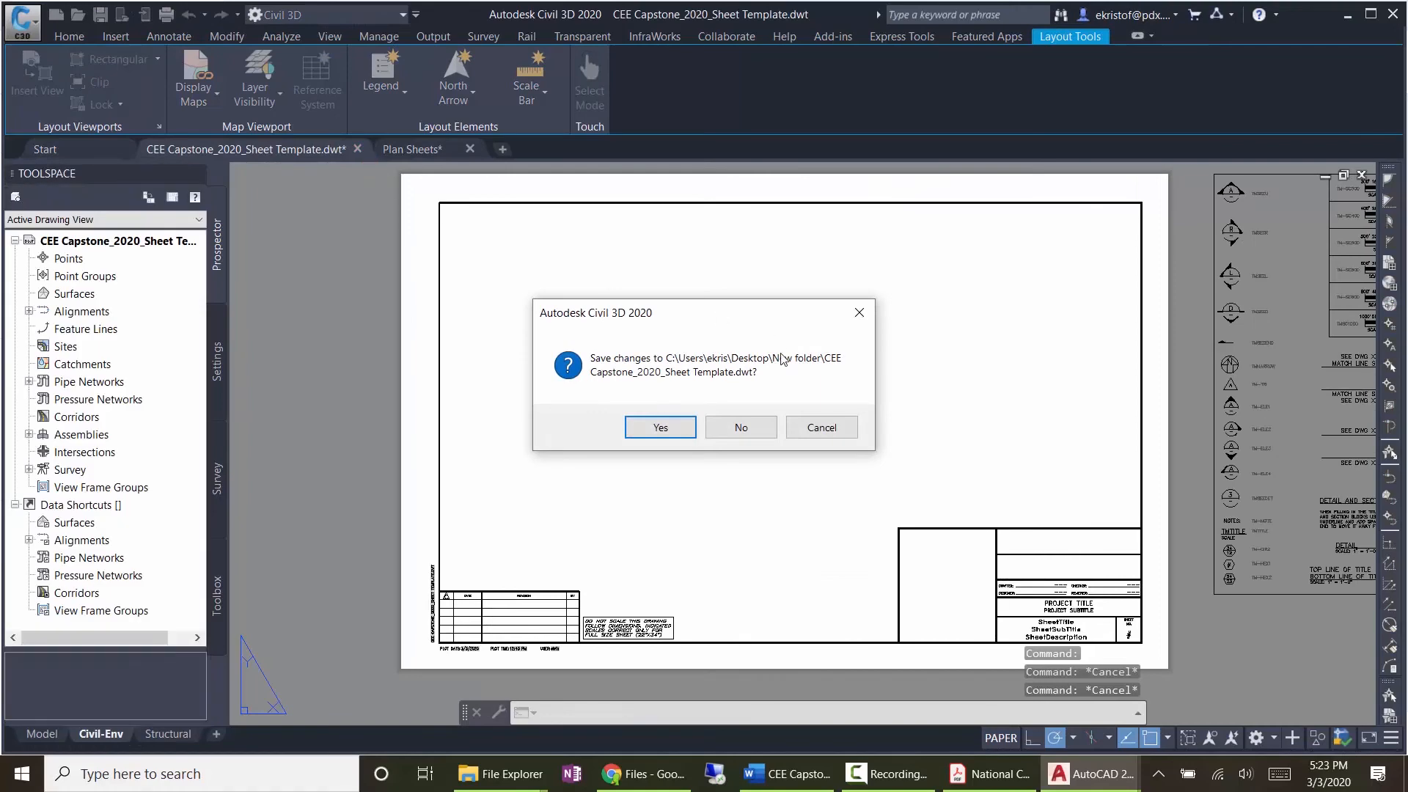
click(741, 427)
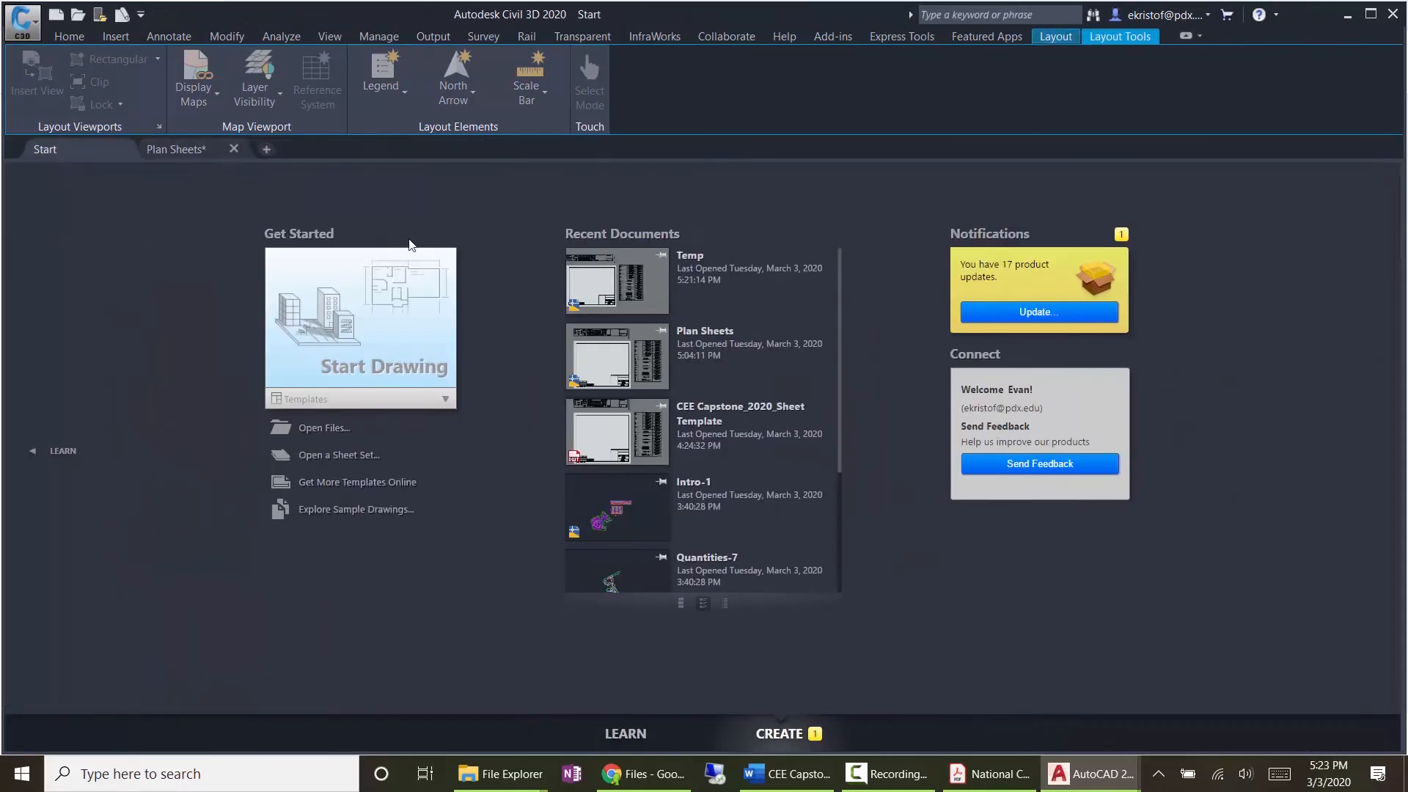
Step: Switch to the Desktop's New folder in File Explorer and open Plan Sheets.dwg with AutoCAD Application
click(195, 149)
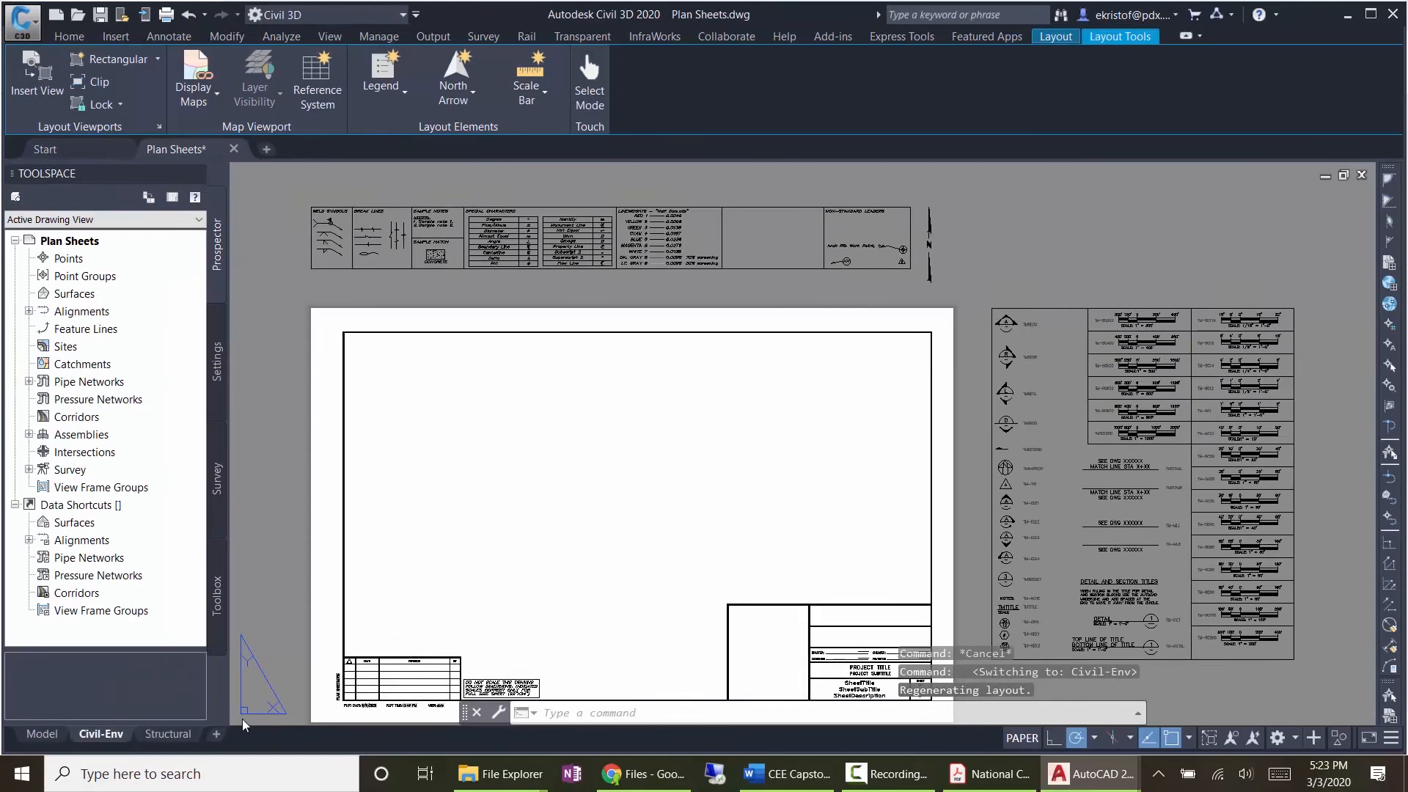
click(501, 774)
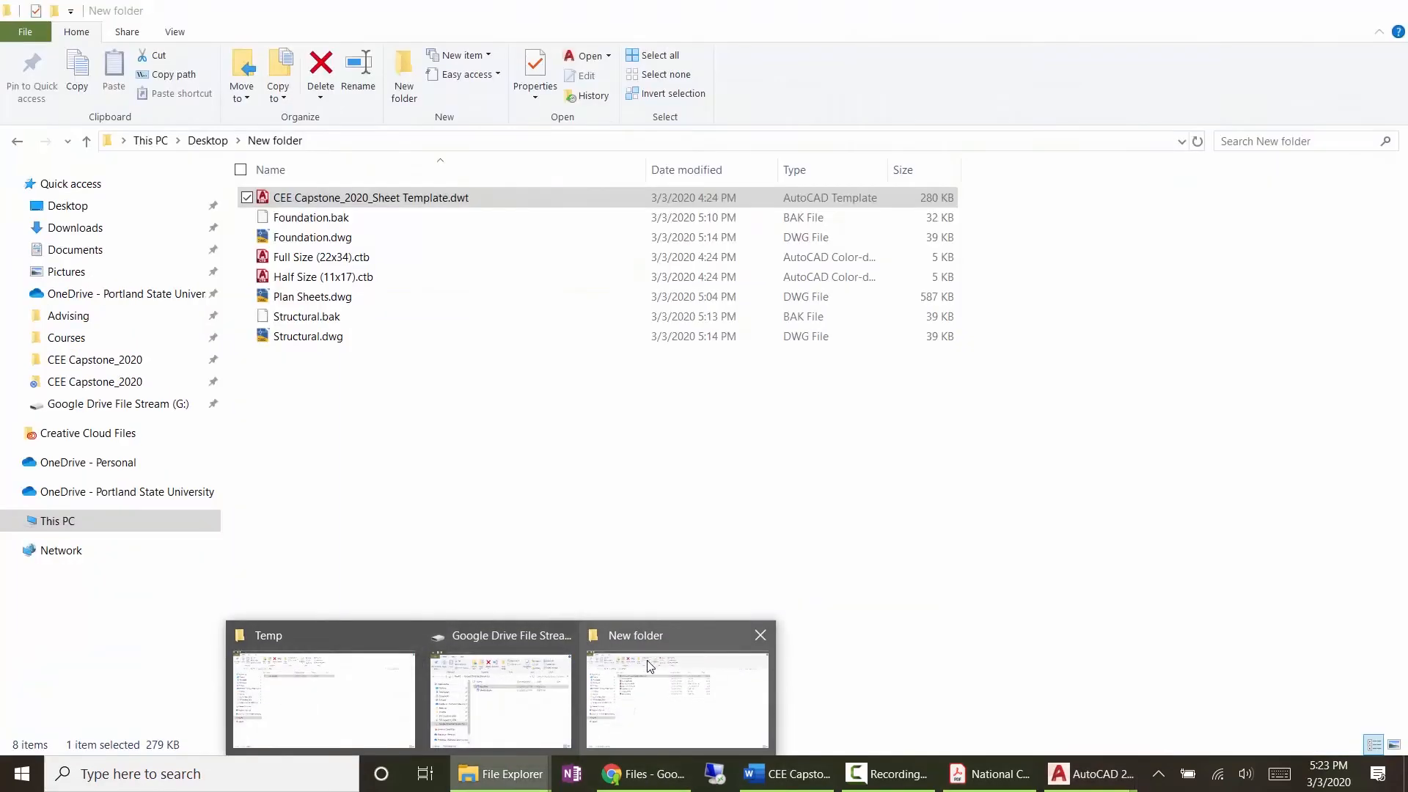
mouse_move(321, 693)
click(602, 679)
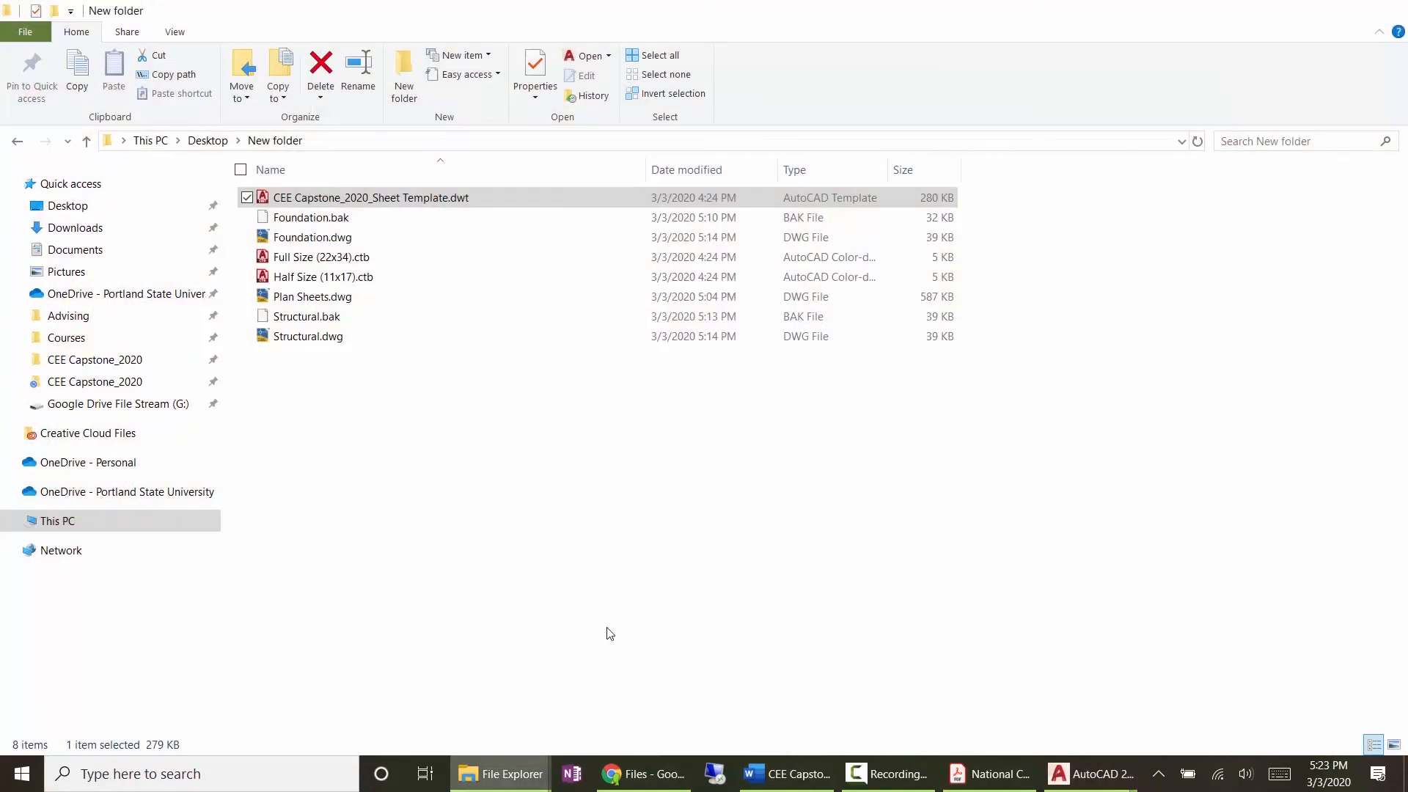
double_click(307, 301)
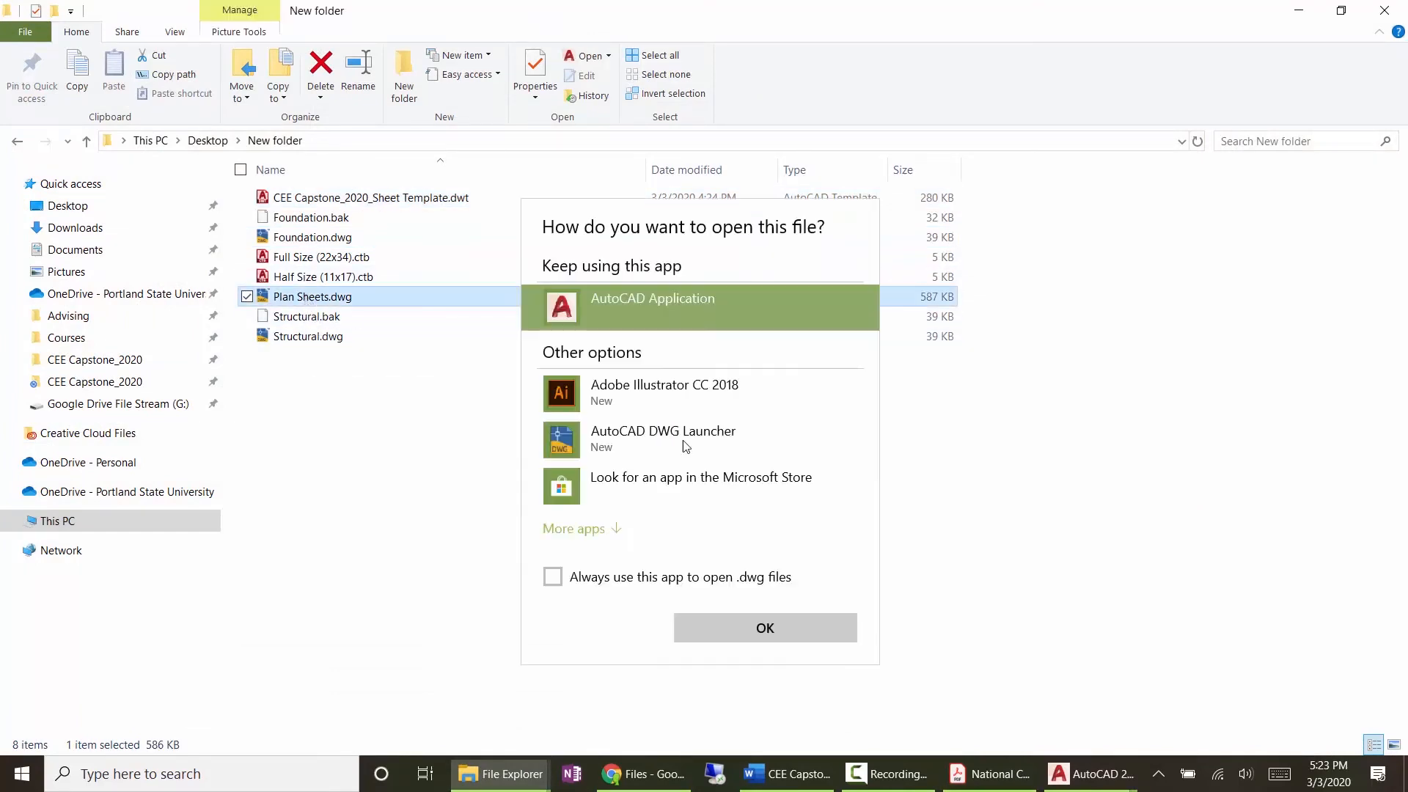
click(579, 294)
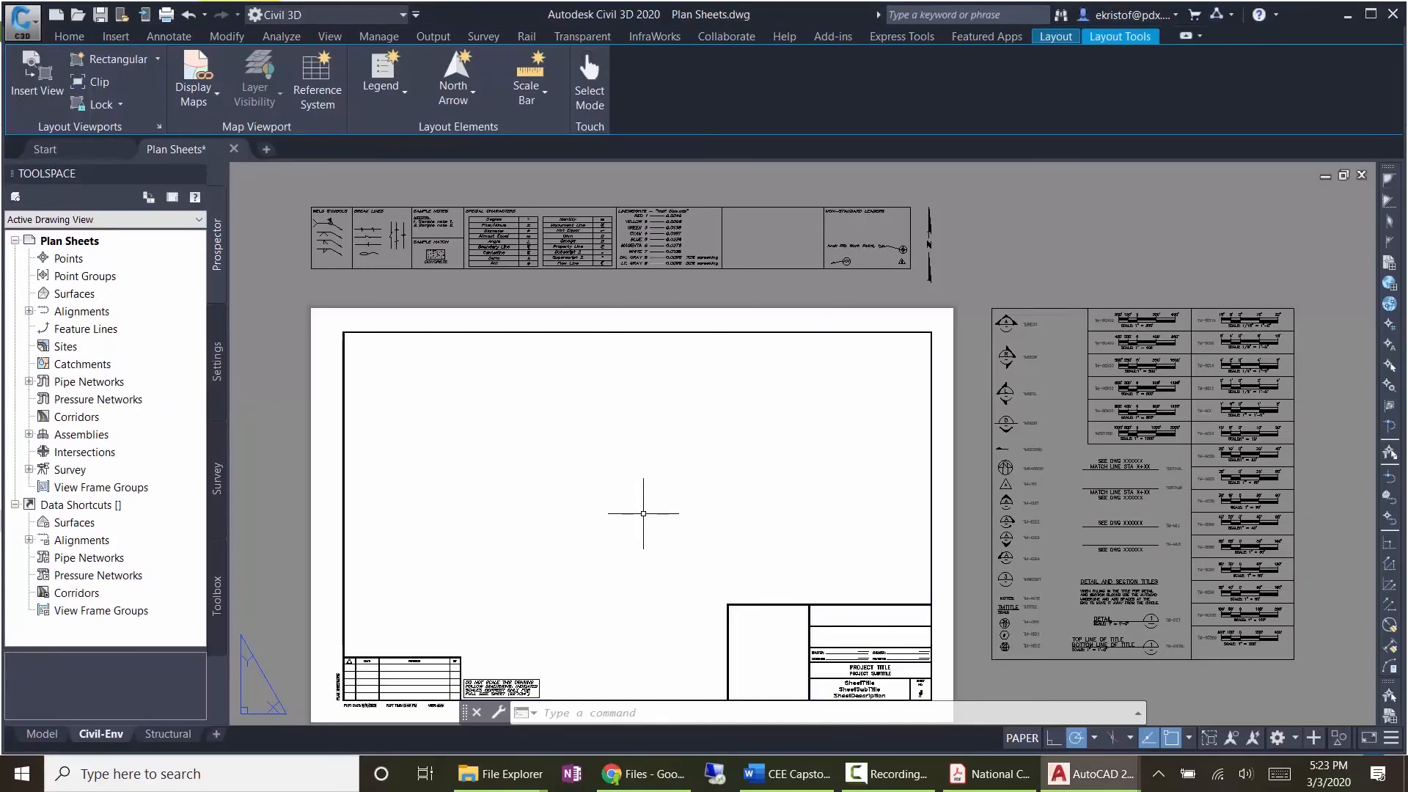
Step: Go to model space in Plan Sheets.dwg and make _XREF the current layer
click(168, 733)
click(101, 733)
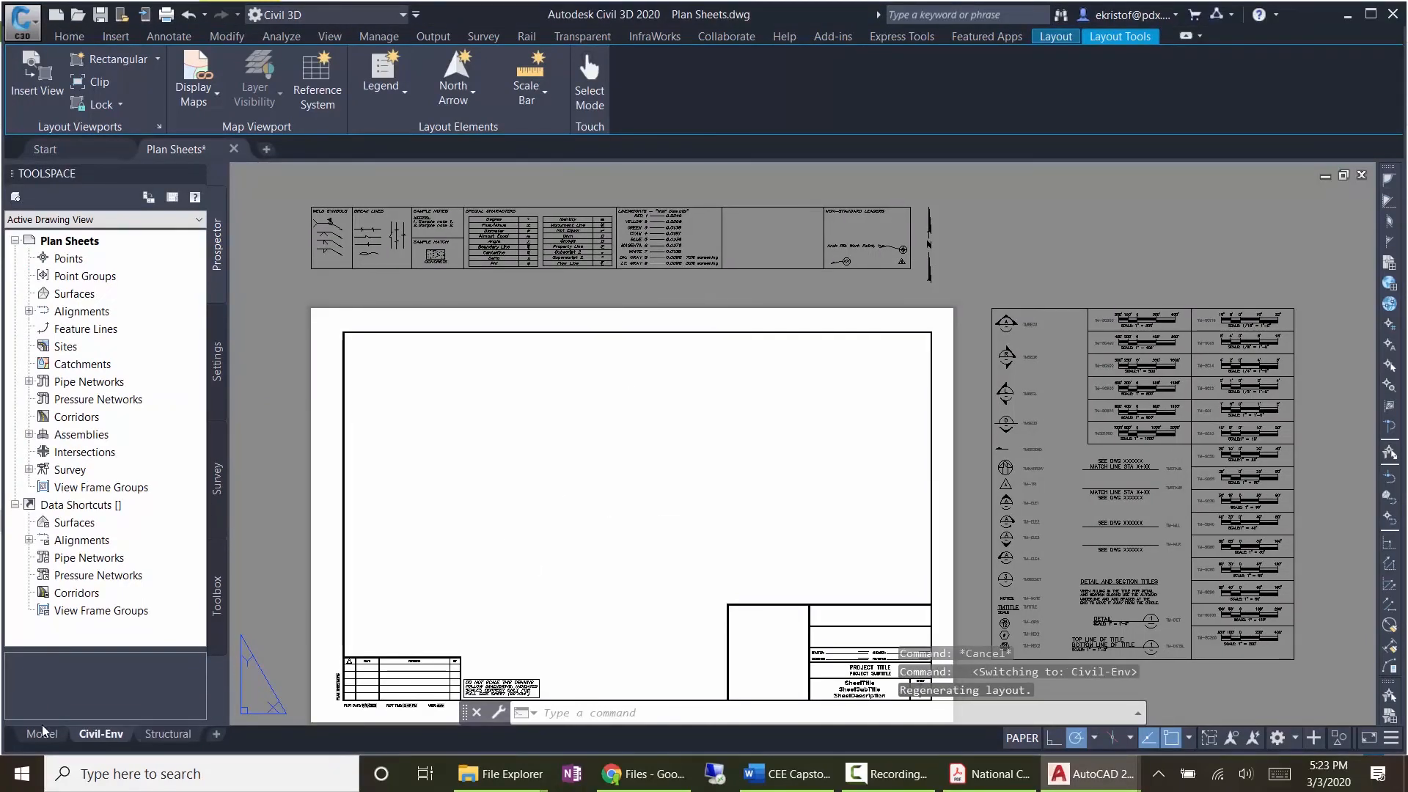
click(42, 734)
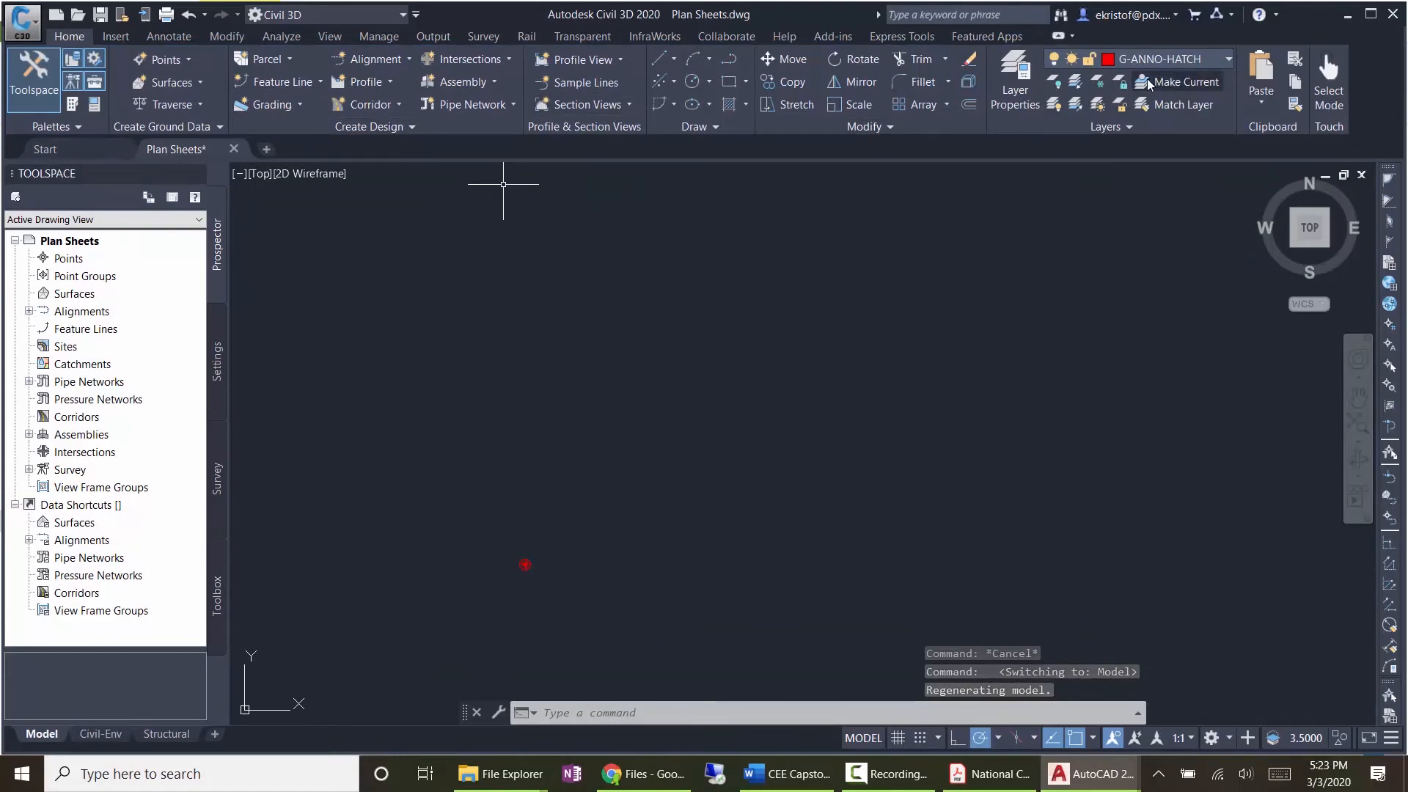
click(1129, 58)
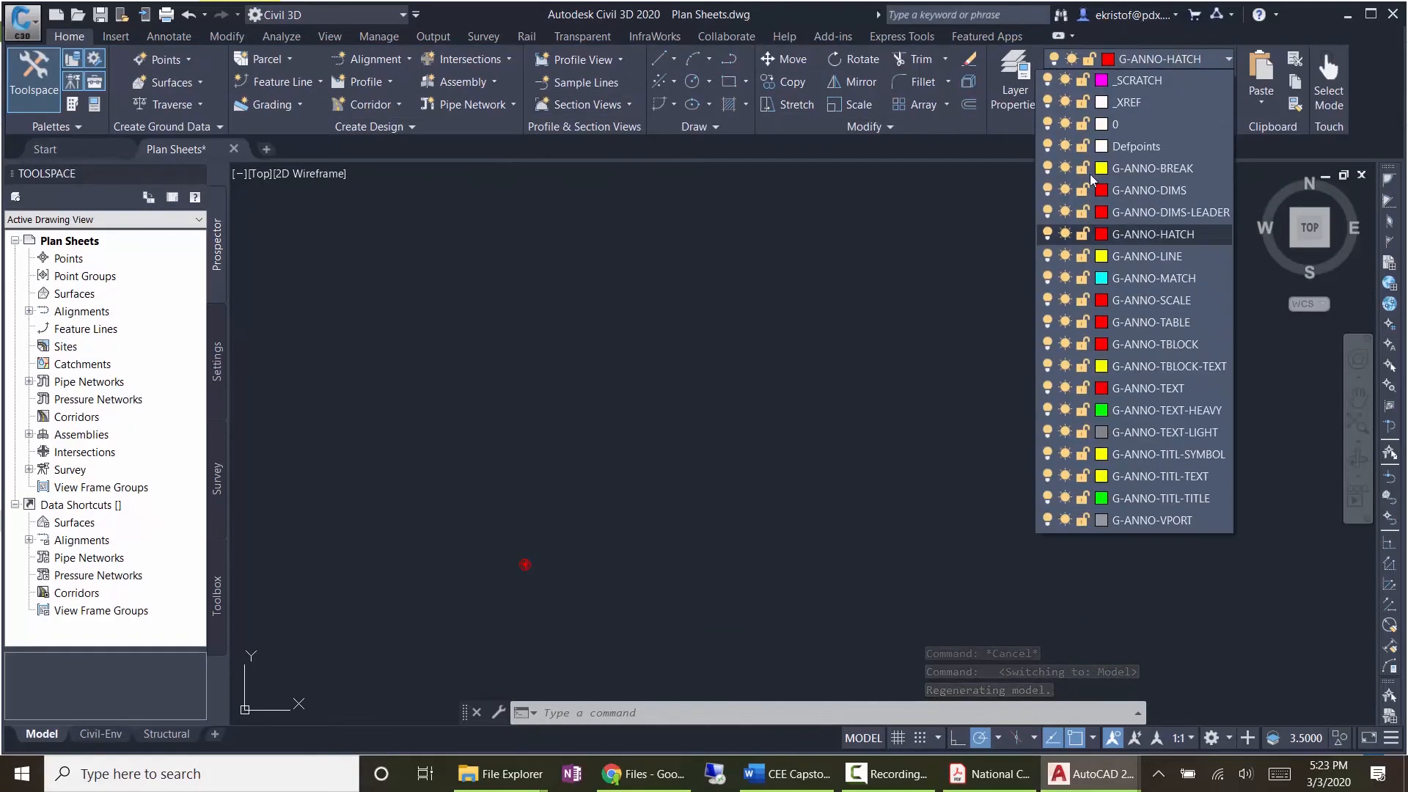
click(1128, 103)
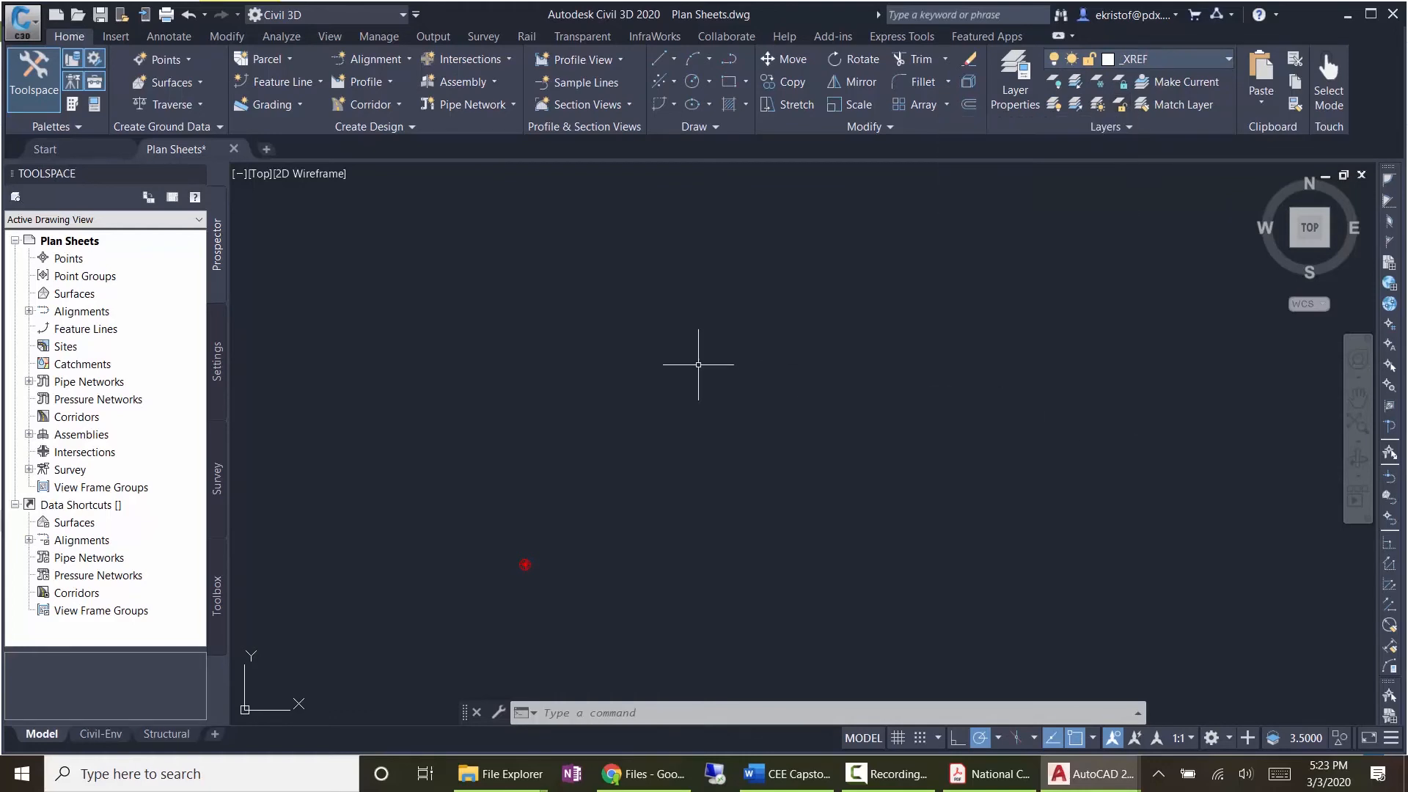
Step: Start attaching an external reference with XREF and choose Foundation.dwg from the Desktop's New folder
key(Escape)
text(xre)
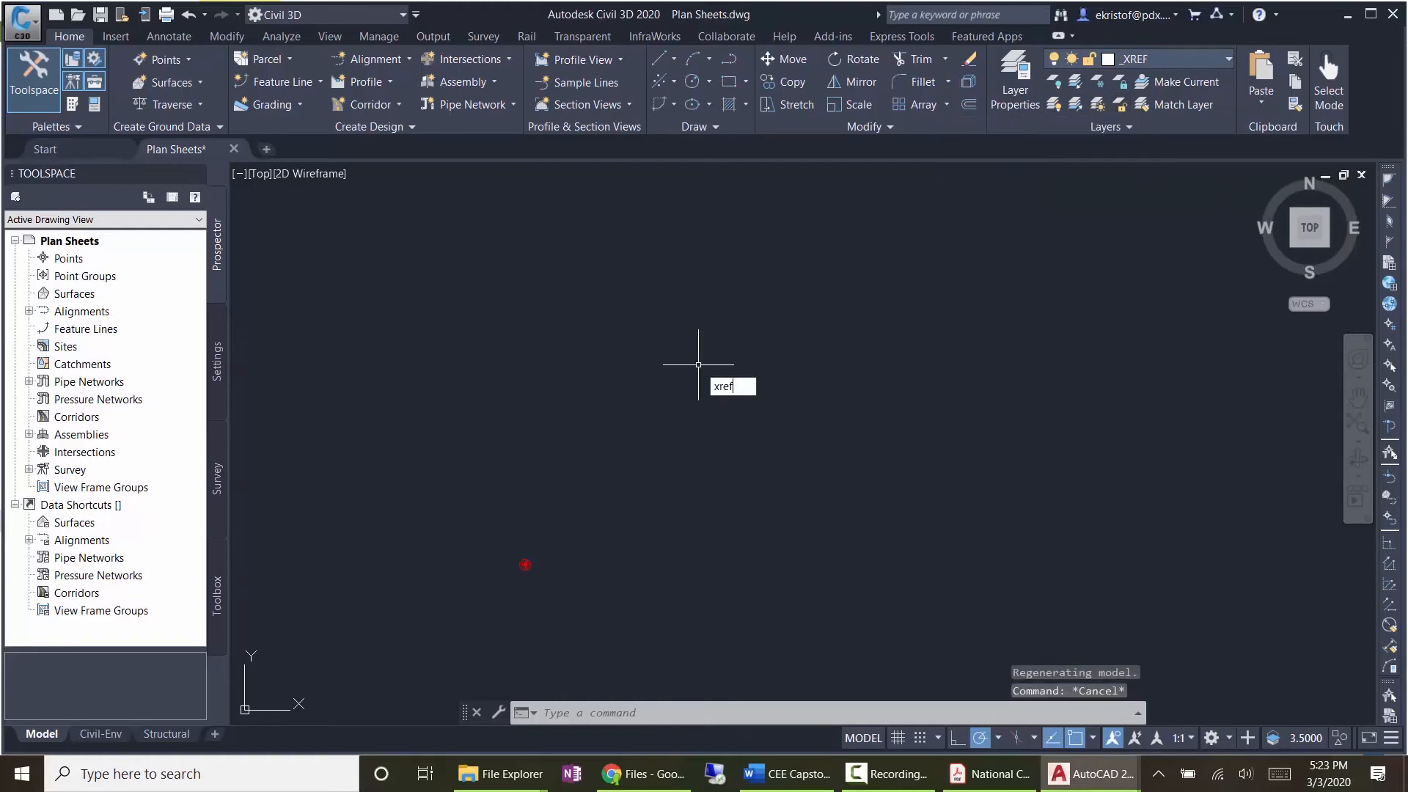
text(f)
key(Return)
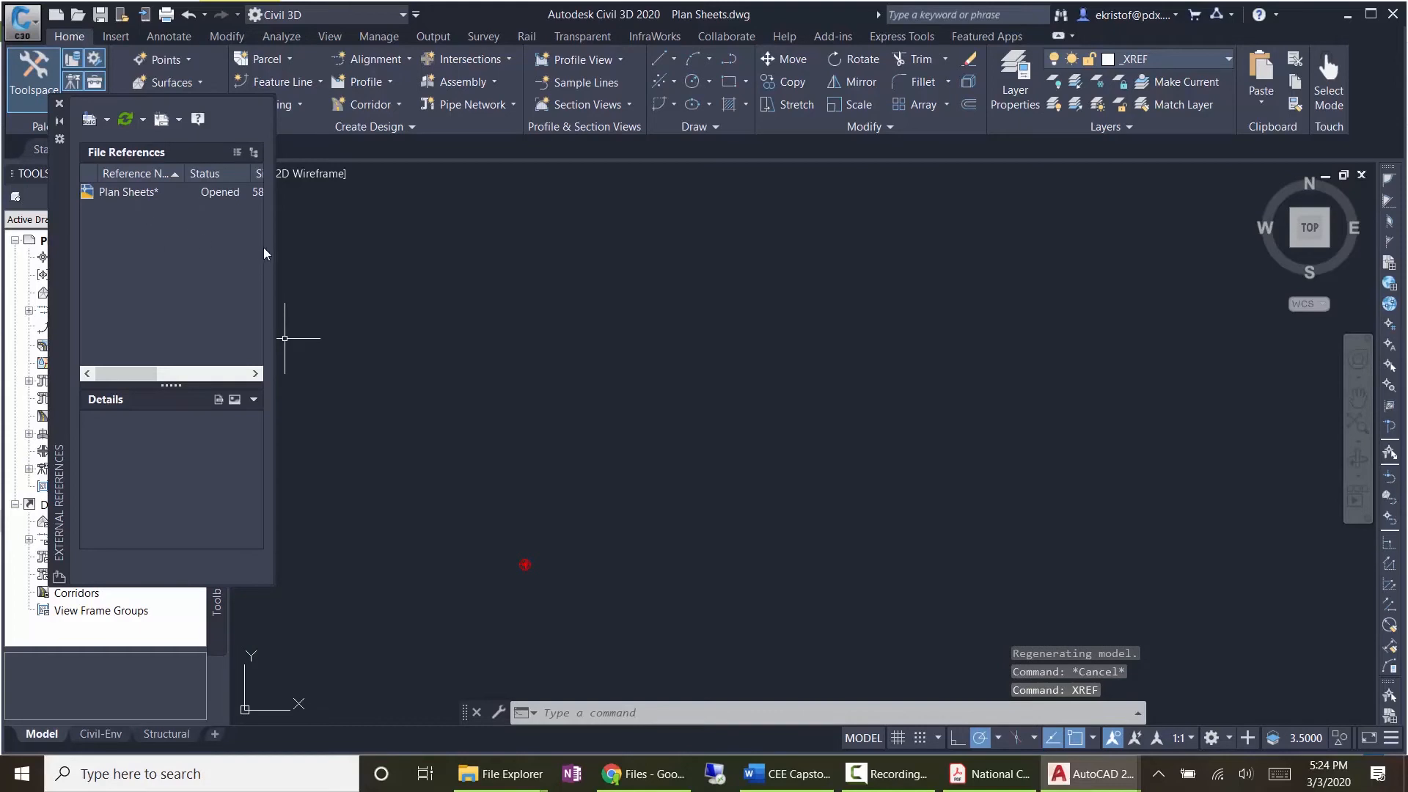
click(88, 119)
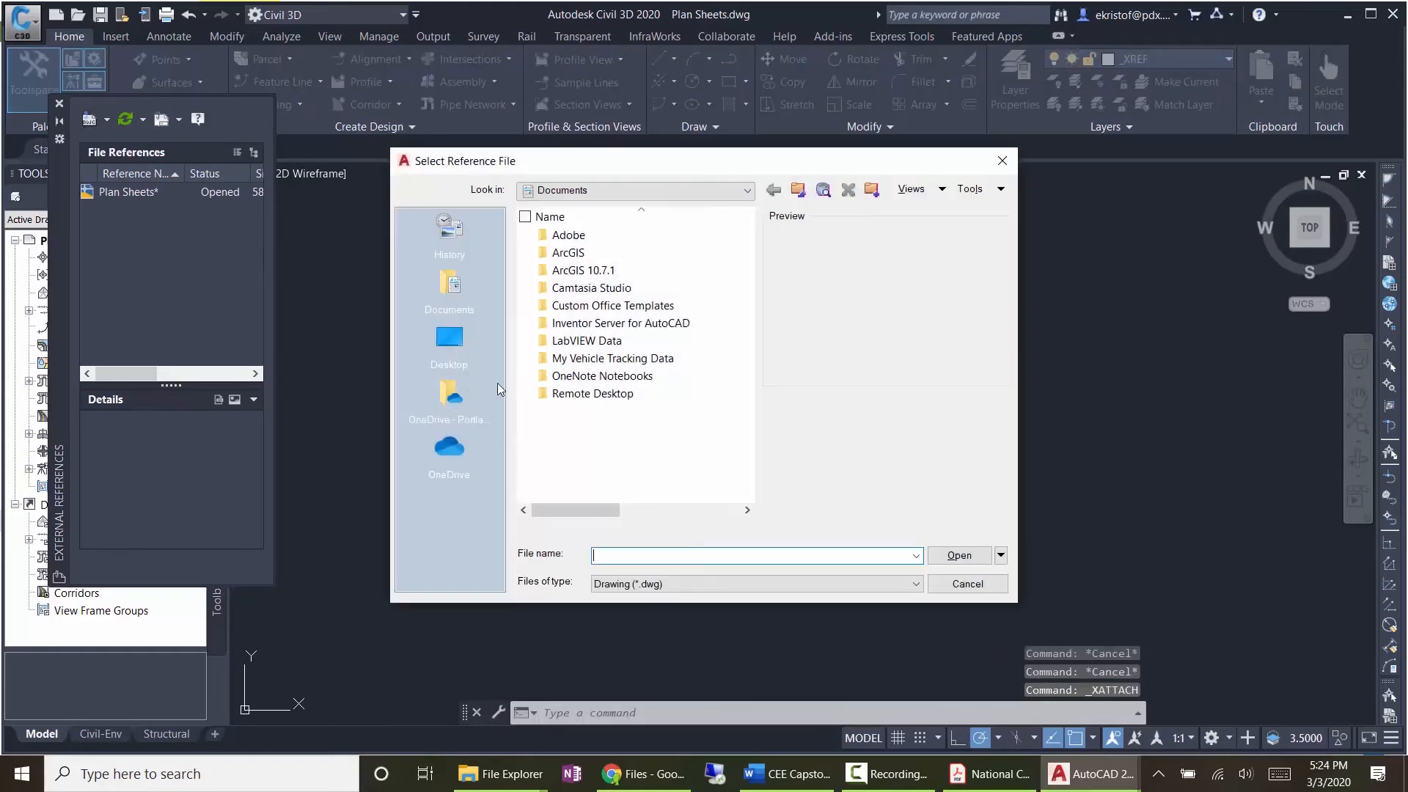
click(473, 352)
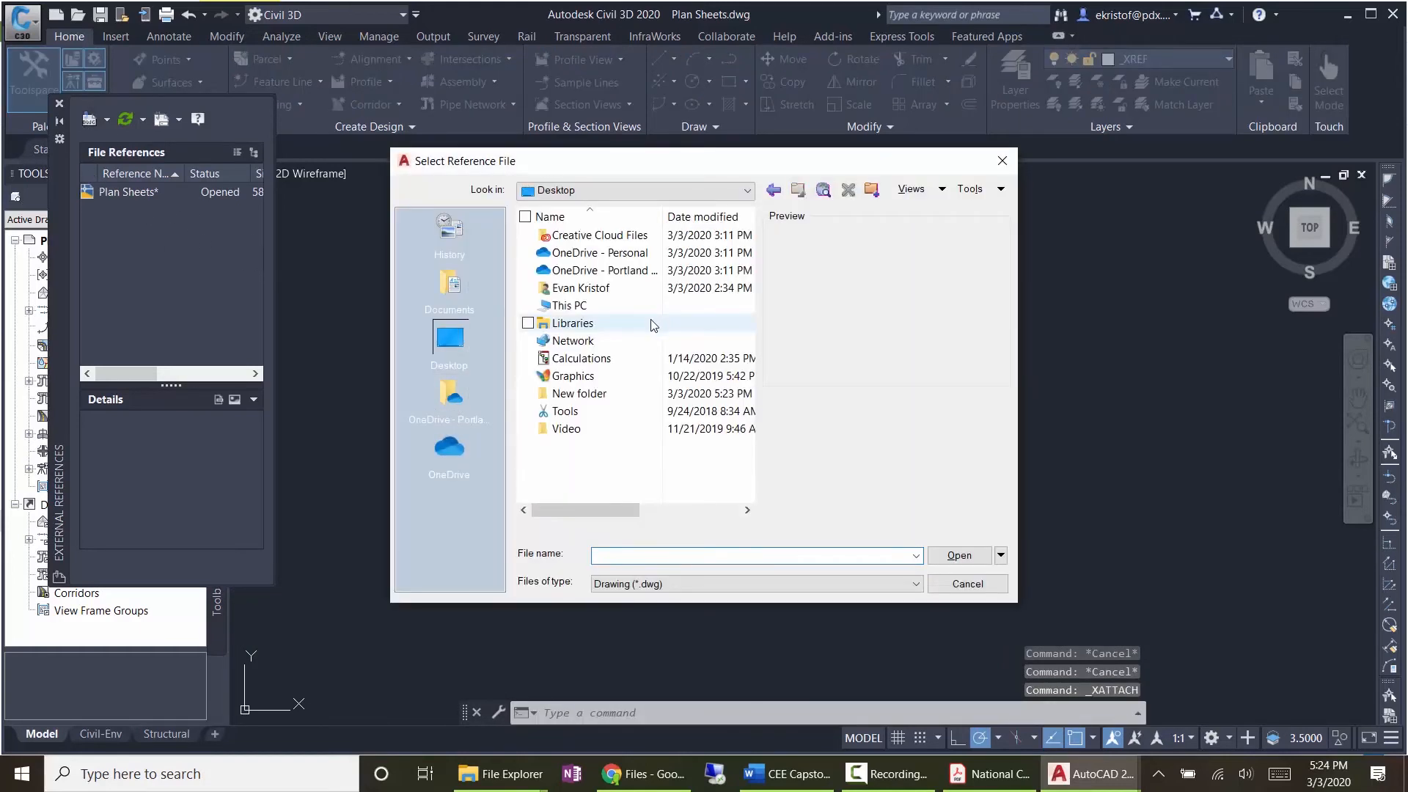
double_click(579, 394)
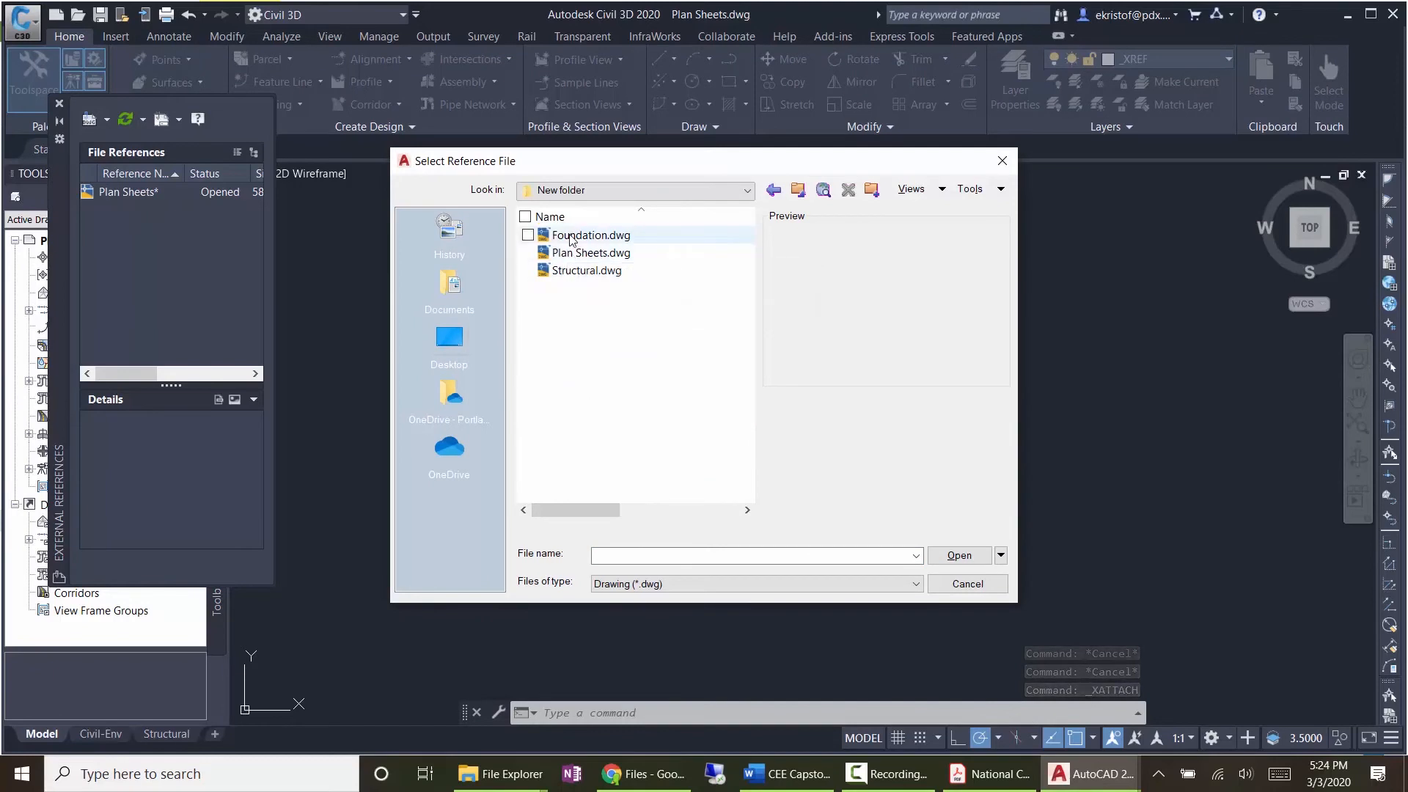
double_click(543, 233)
Step: Attach Foundation as an overlay with no path, inserted at the preset 0,0,0 coordinates instead of an on-screen point
click(688, 417)
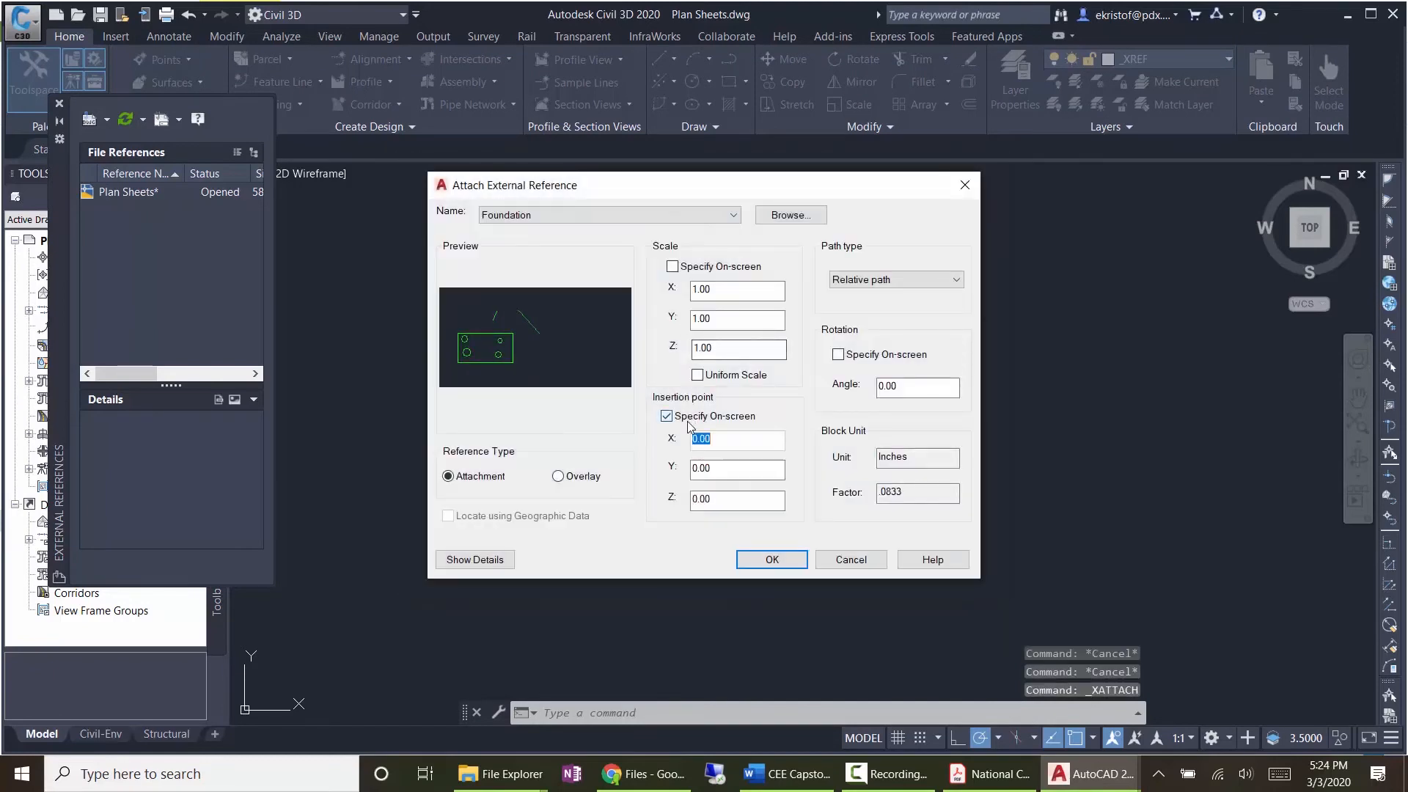
click(585, 481)
click(875, 280)
click(860, 323)
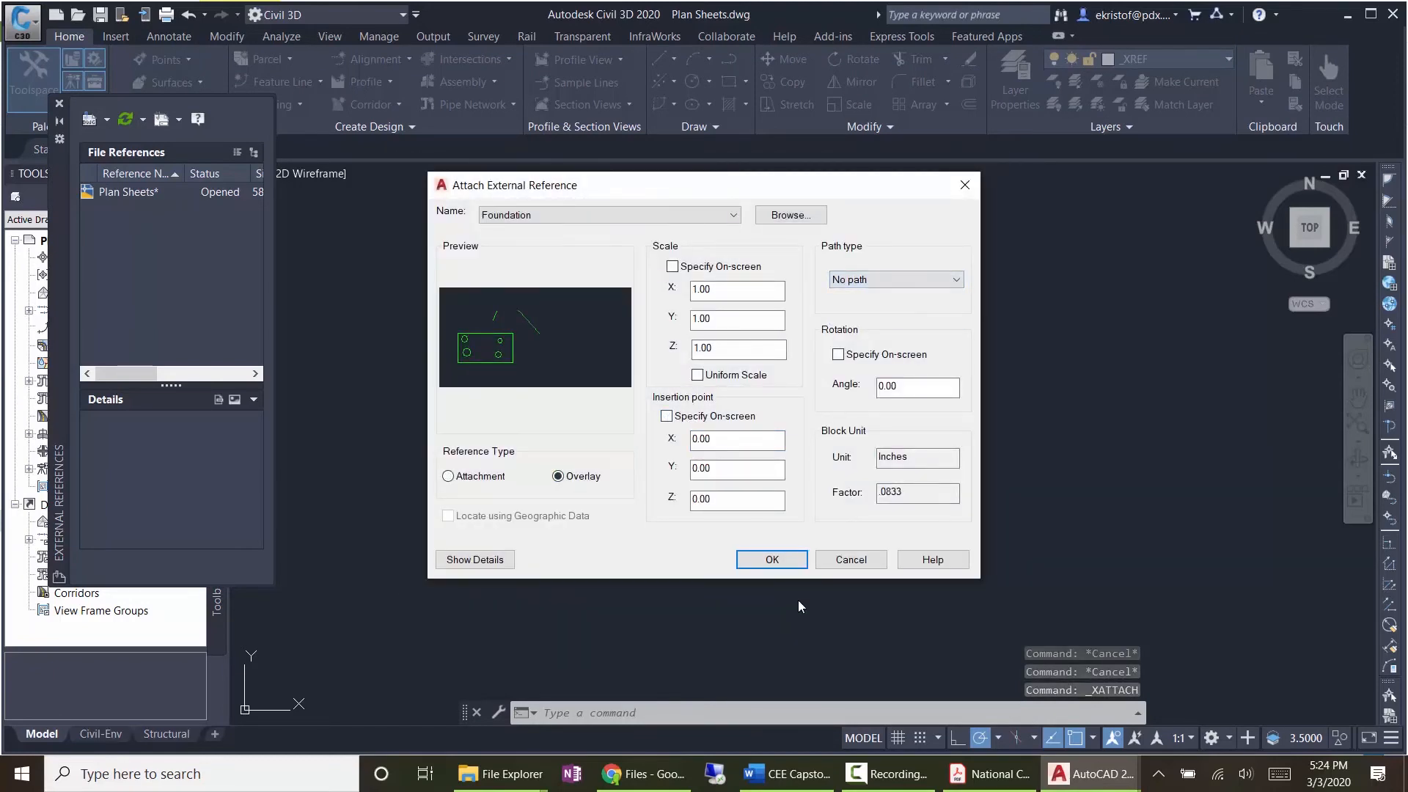
click(785, 562)
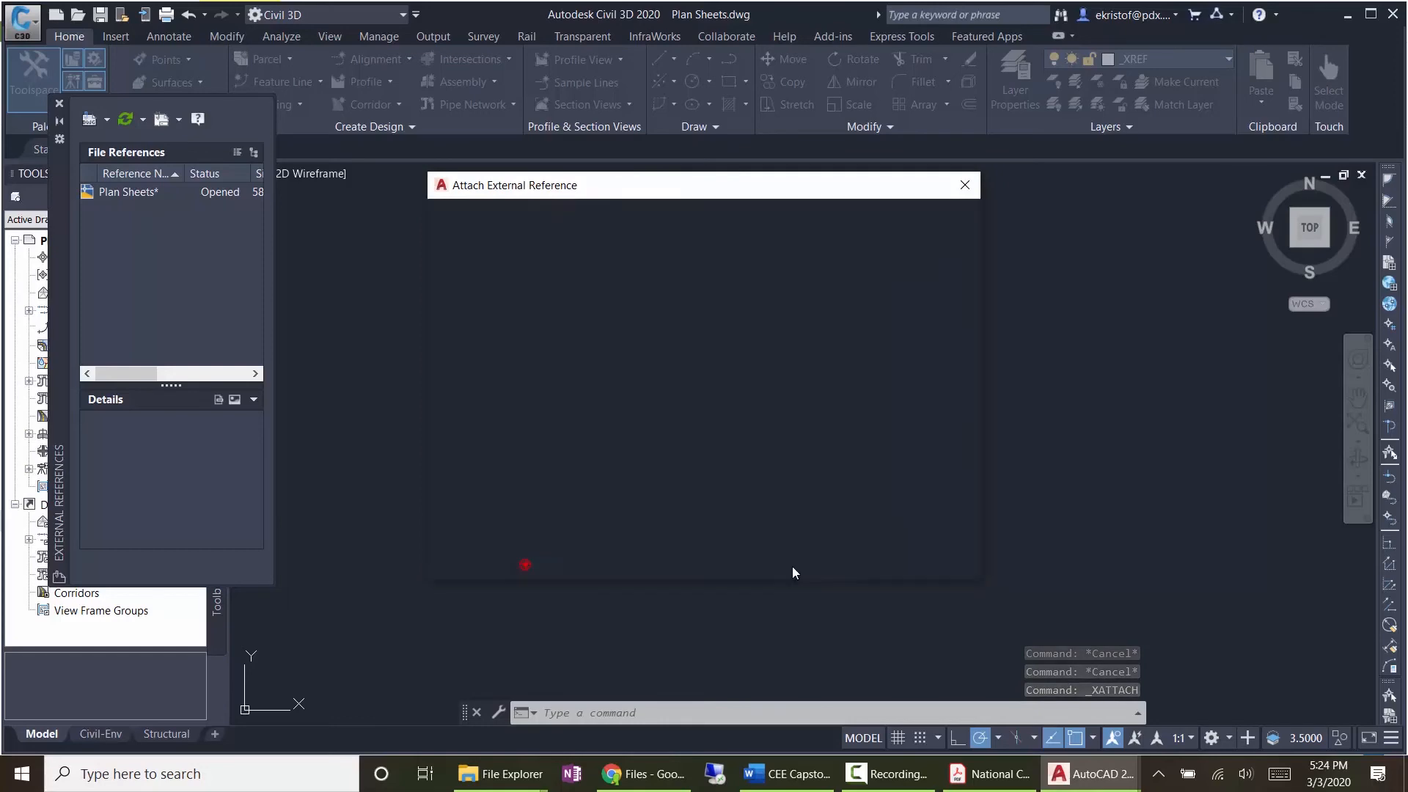
Step: Attach Structural.dwg from the New folder as an overlay with no path at insertion point 0,0,0
click(89, 119)
double_click(557, 271)
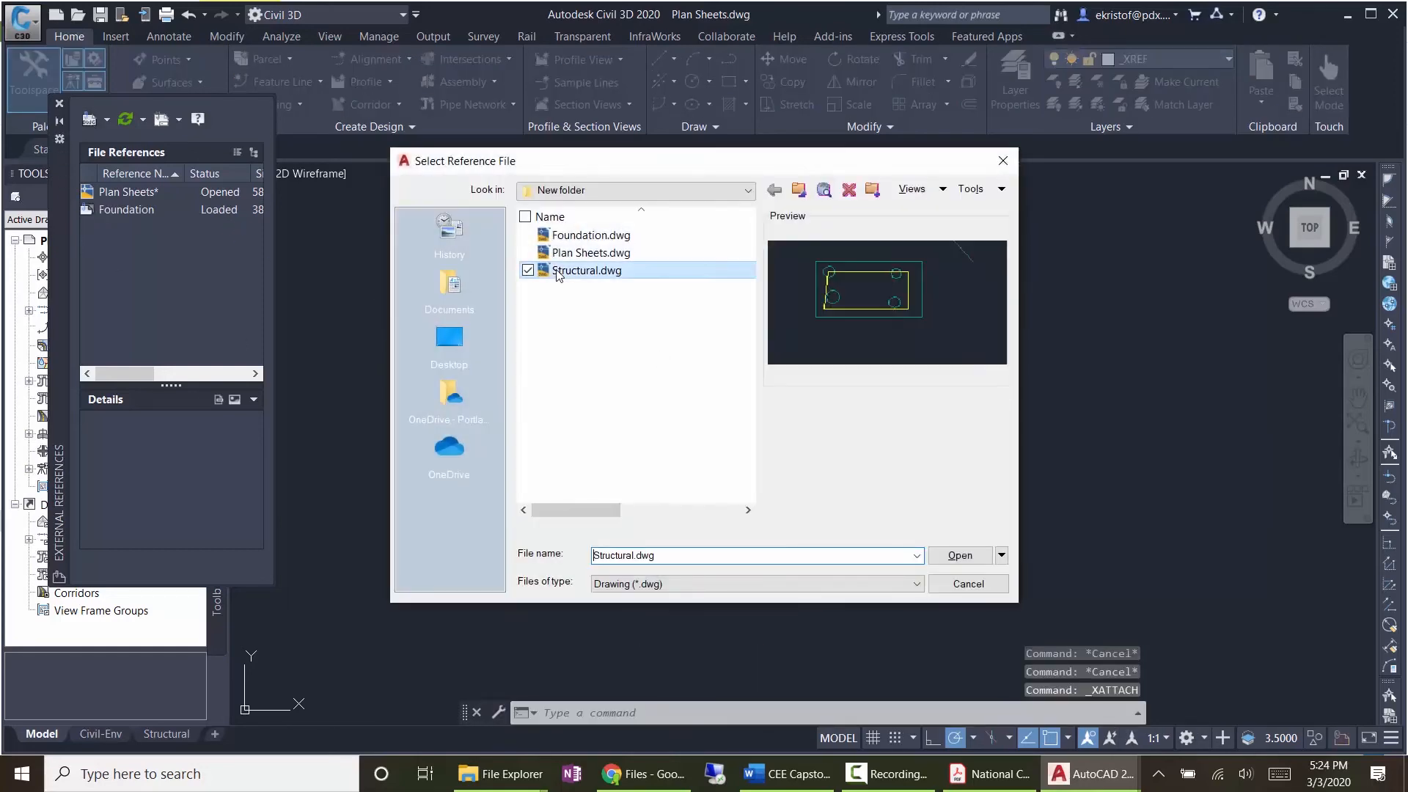
click(895, 280)
click(859, 321)
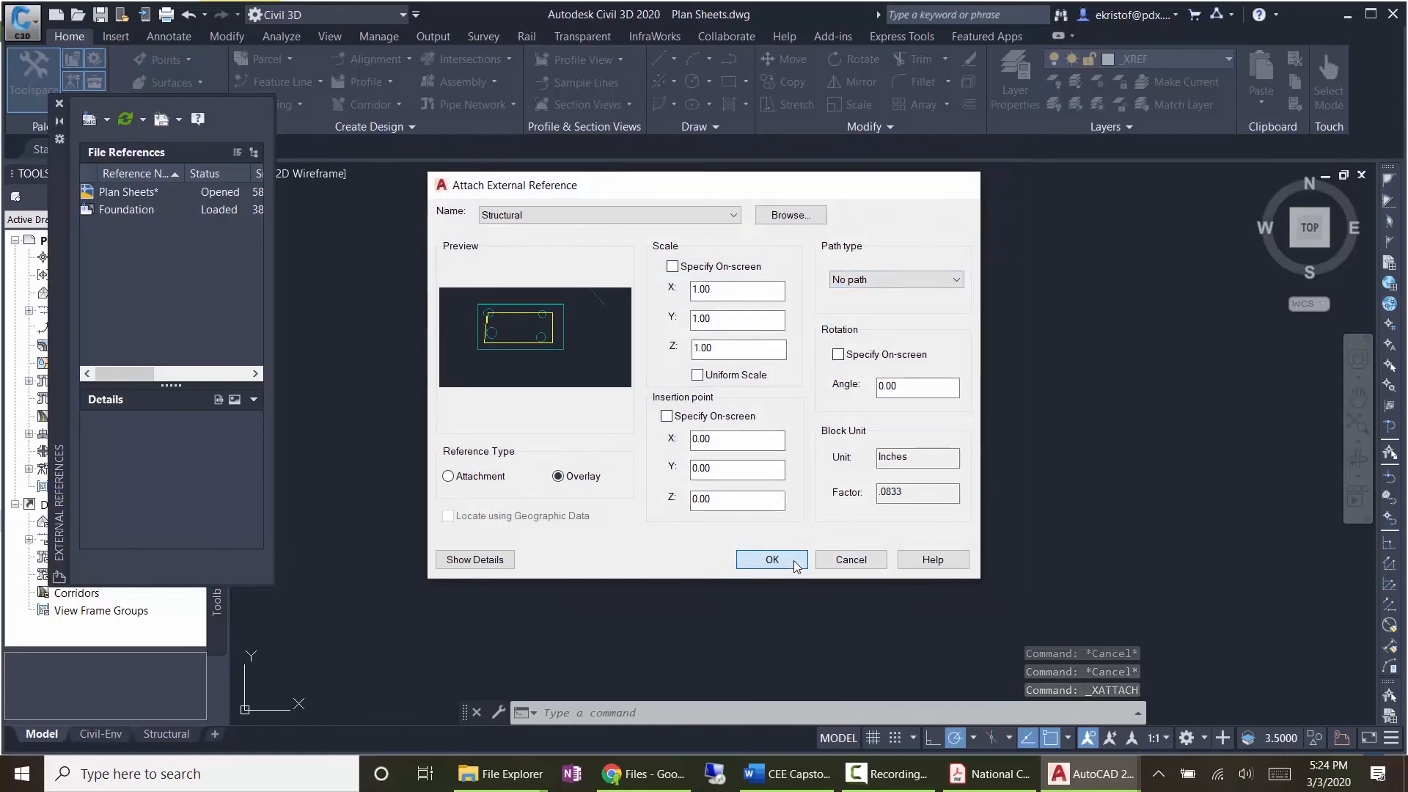
click(774, 559)
scroll(522, 563, up, 10)
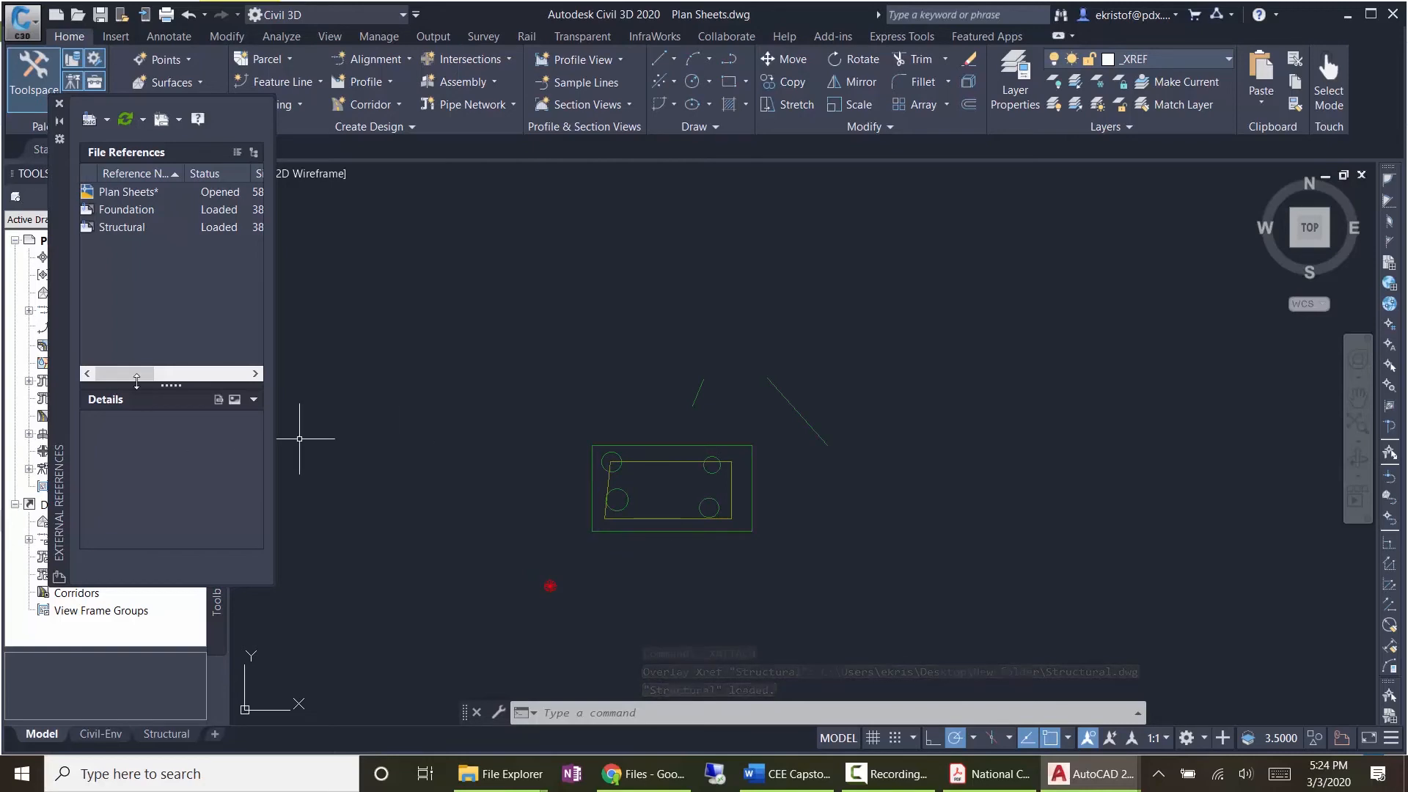
Step: Go to the Civil-Env layout and make G-ANNO-VPORT the current layer
click(91, 734)
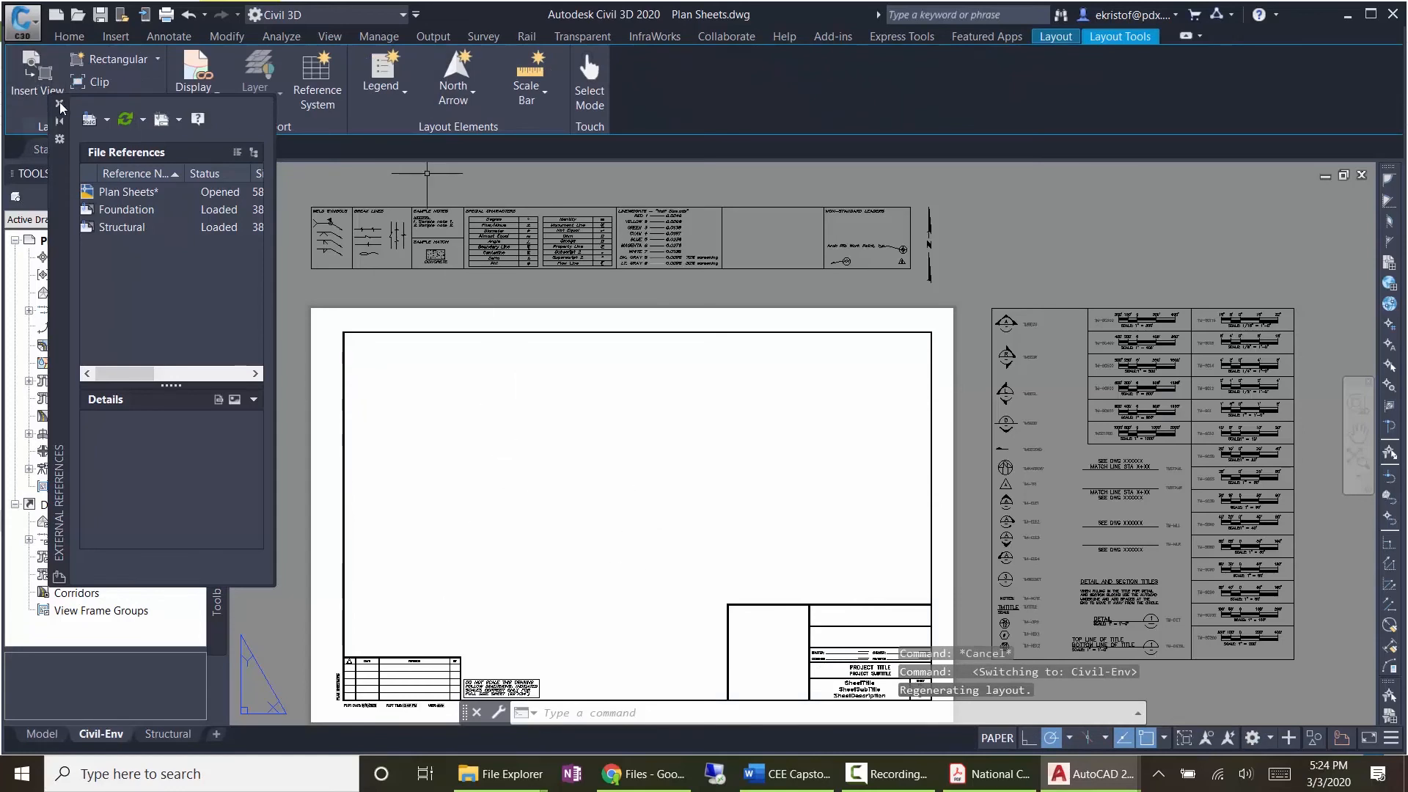
click(69, 36)
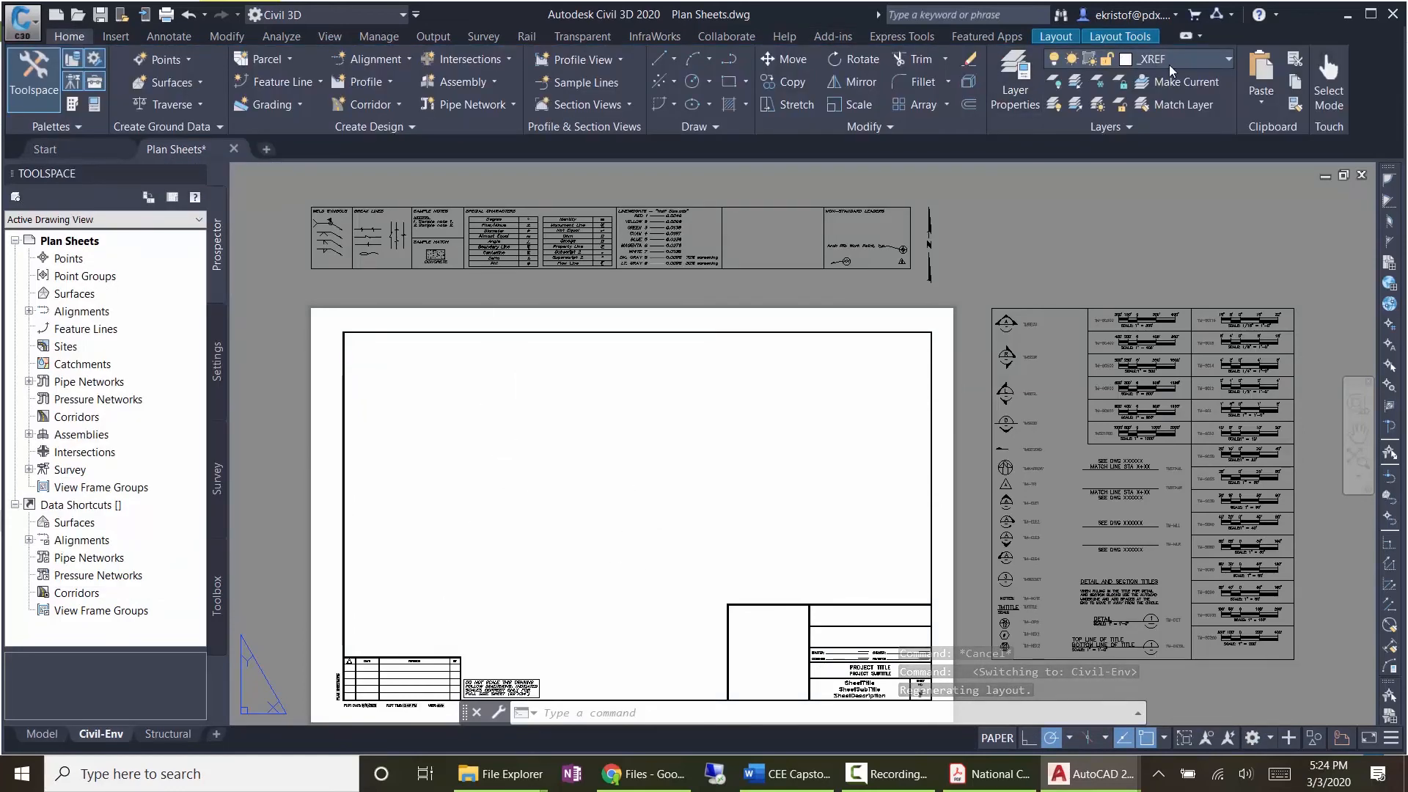
click(1073, 59)
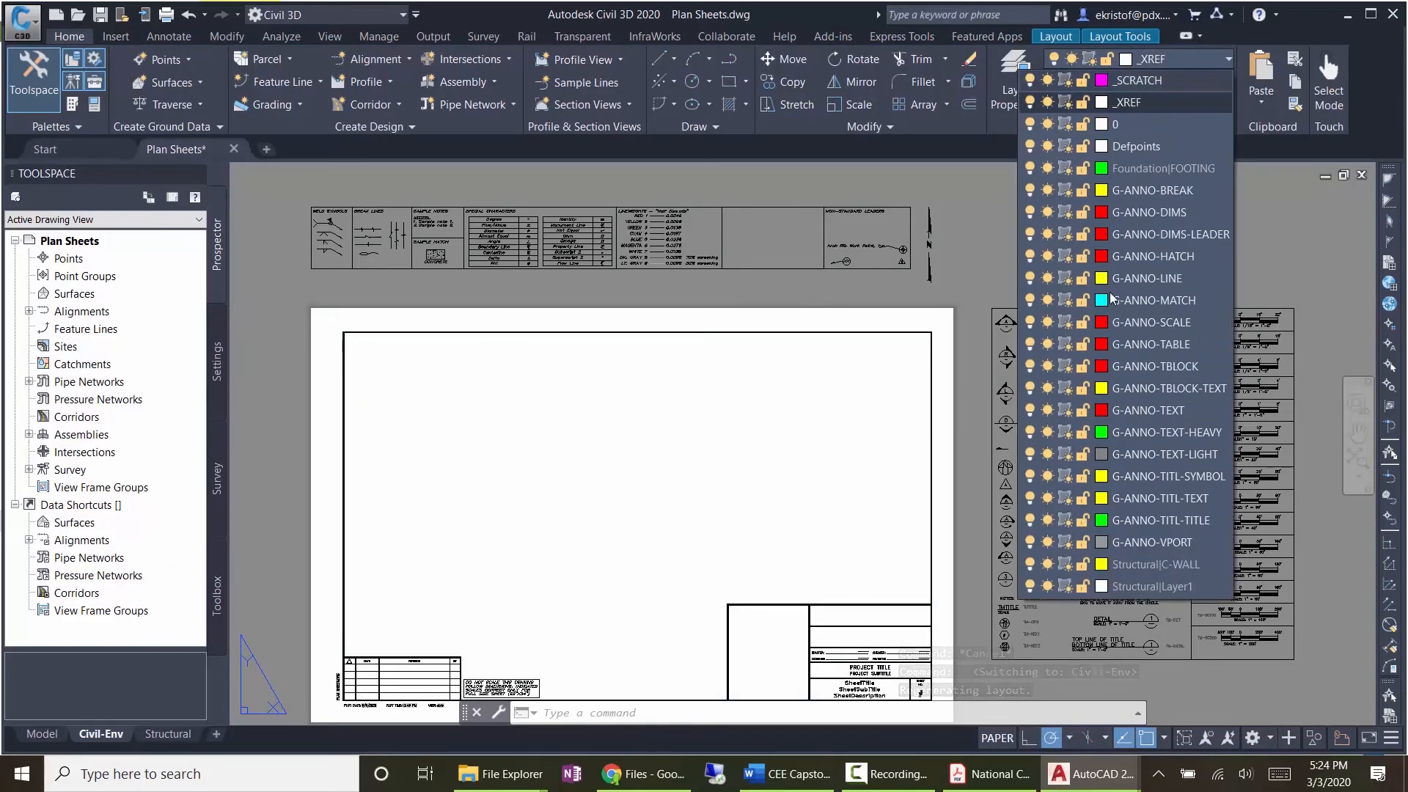
click(1150, 543)
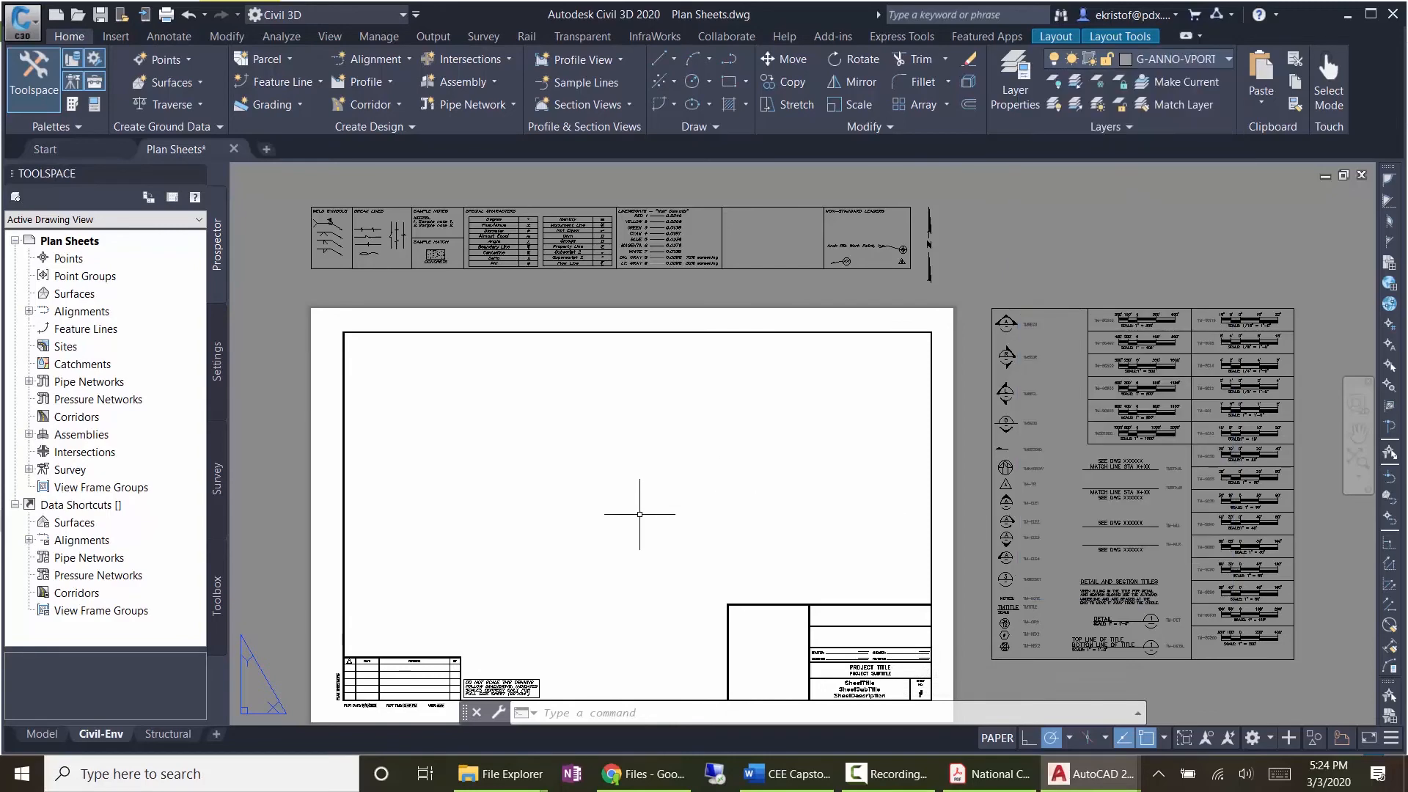
Step: Create a single viewport with VPORTS, about 14.7 wide by 11.5 high, in the middle of the Civil-Env sheet
key(Return)
click(488, 301)
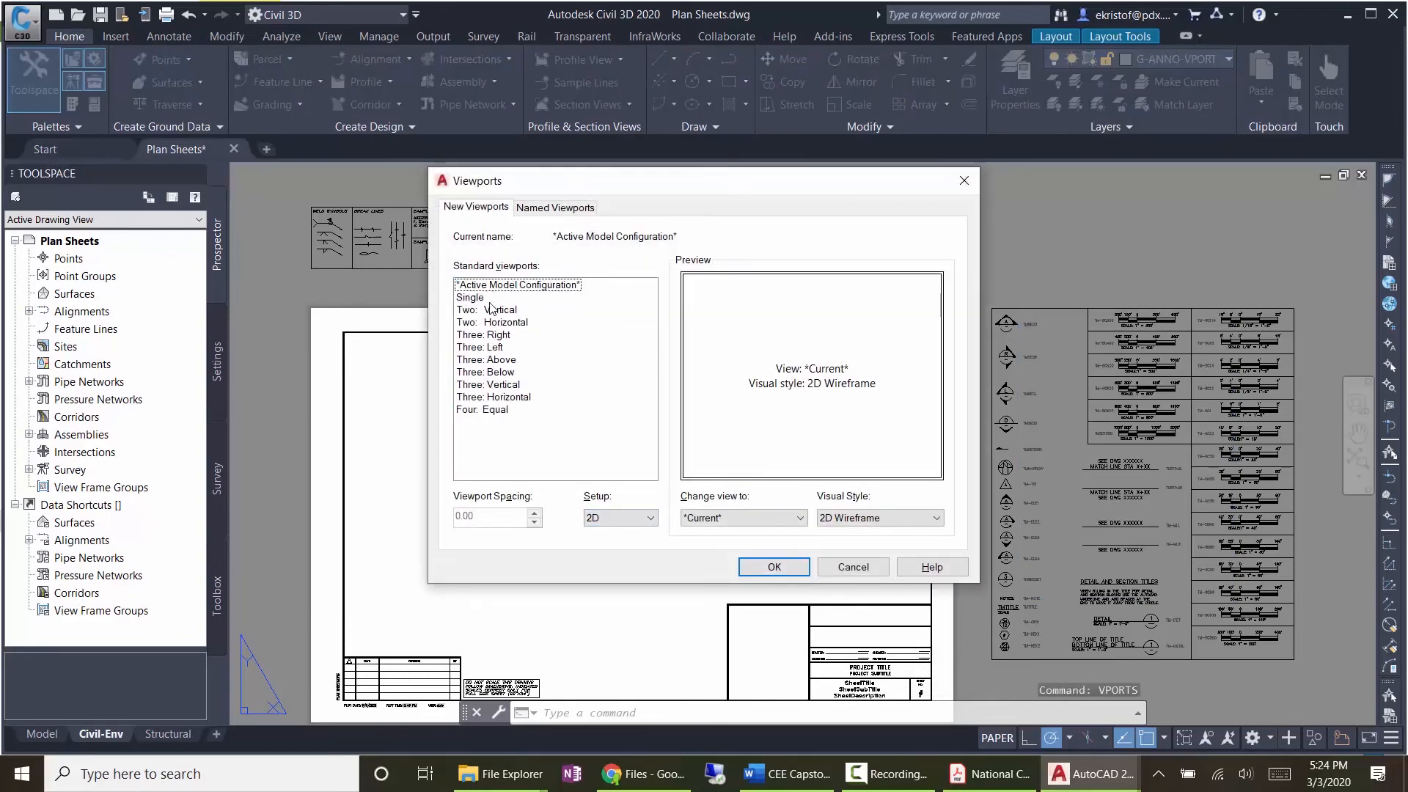
click(475, 299)
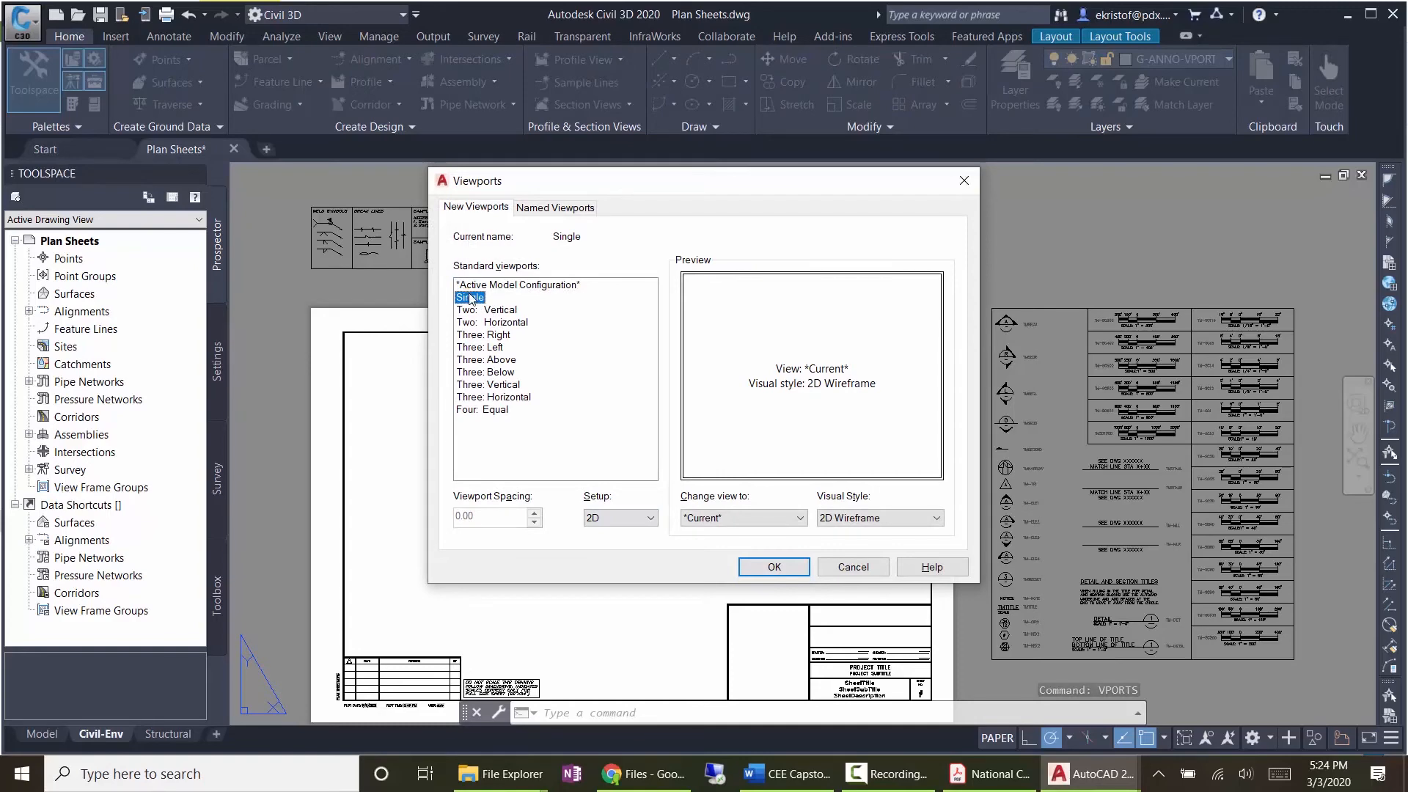
click(770, 567)
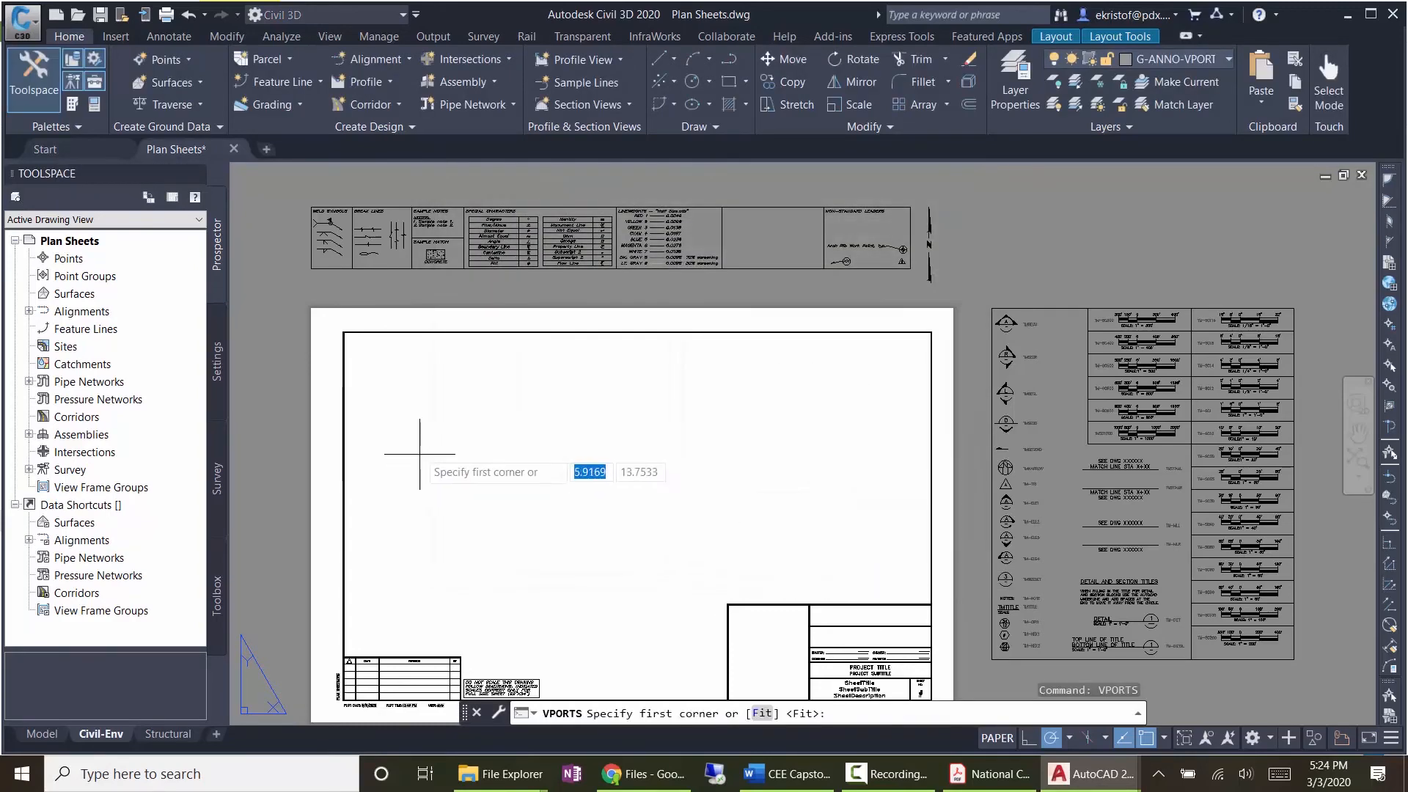
click(491, 417)
click(768, 633)
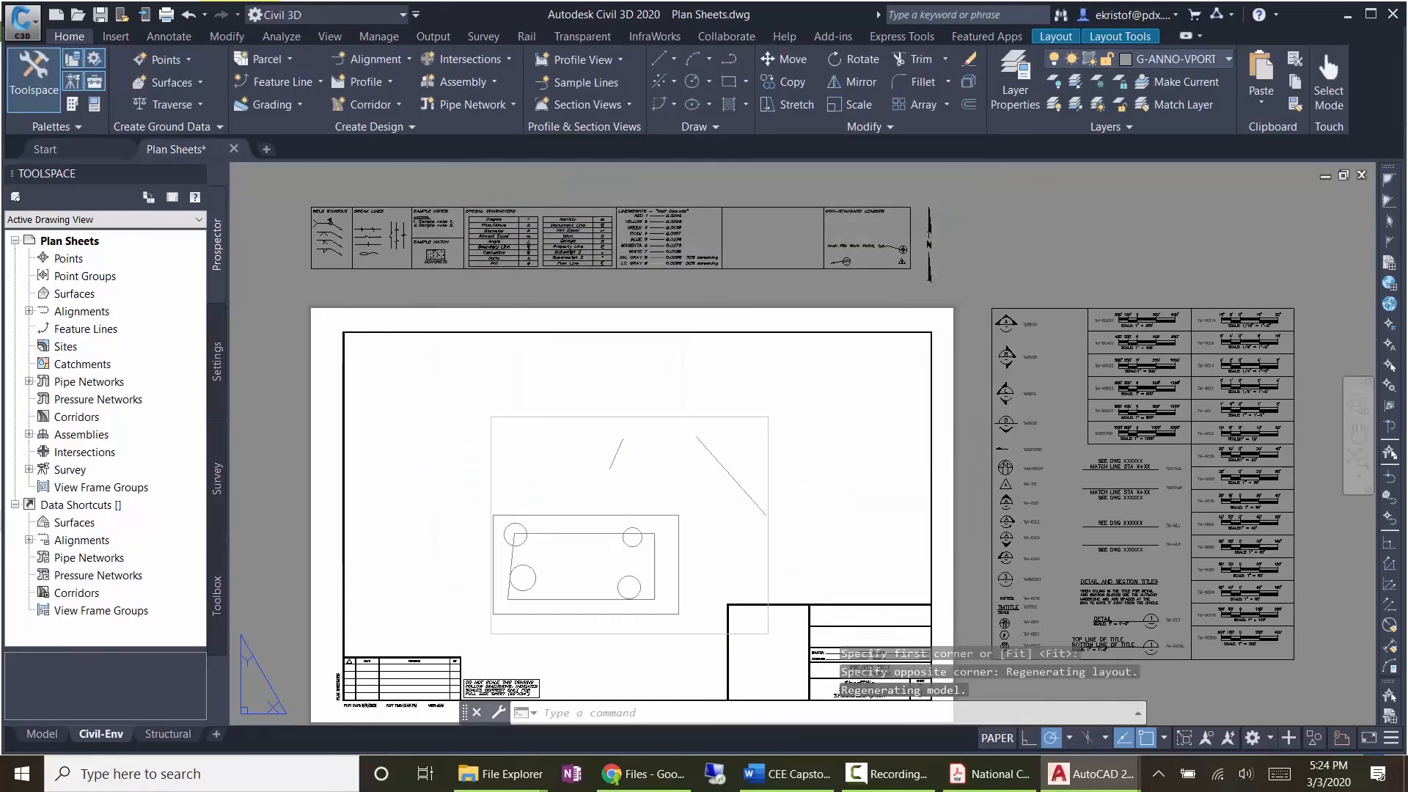
Step: Activate the viewport, centre the referenced building drawing inside it, and return to paper space
key(Escape)
double_click(664, 531)
middle_drag(618, 512, 663, 464)
double_click(817, 495)
Step: Set the viewport's standard scale to 8:1 in its properties
click(768, 440)
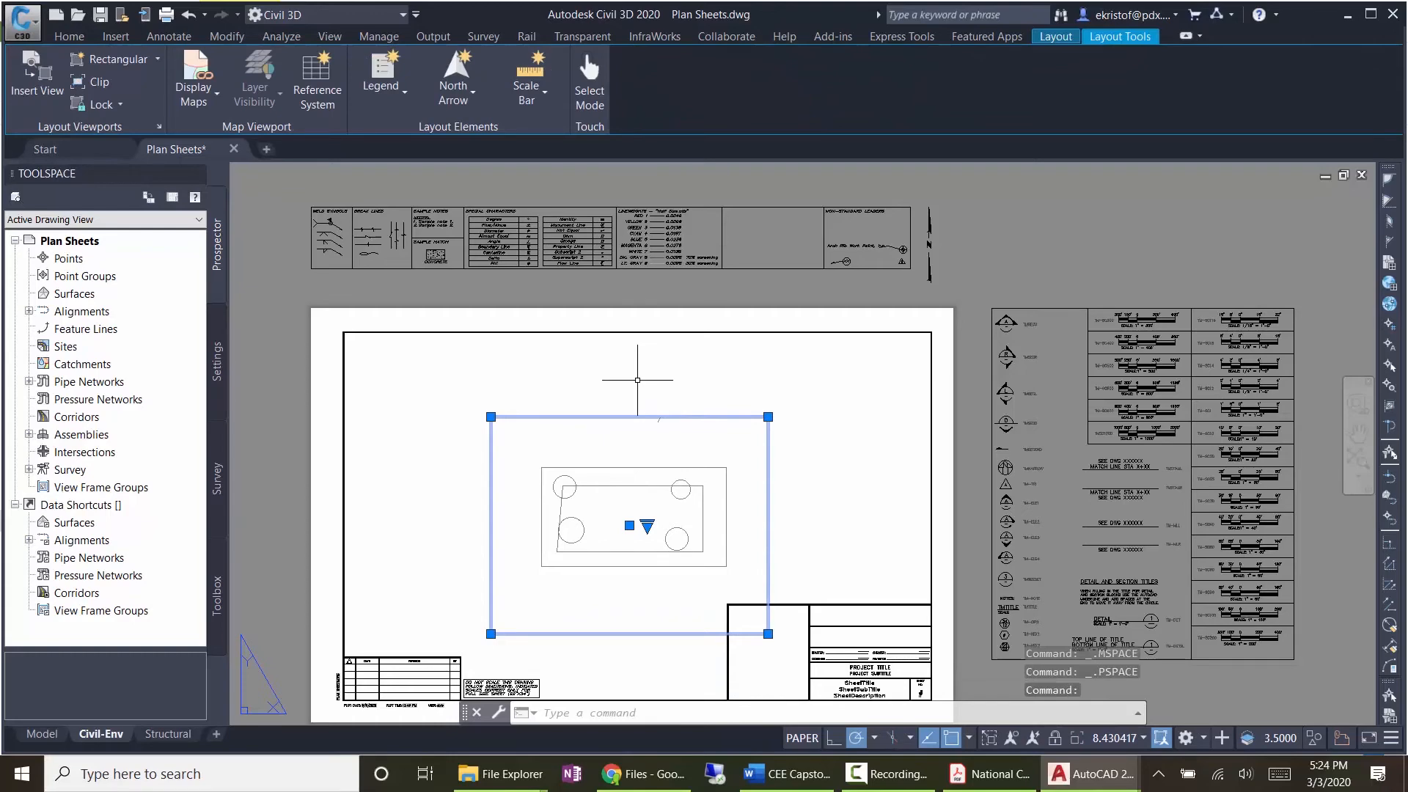
key(Return)
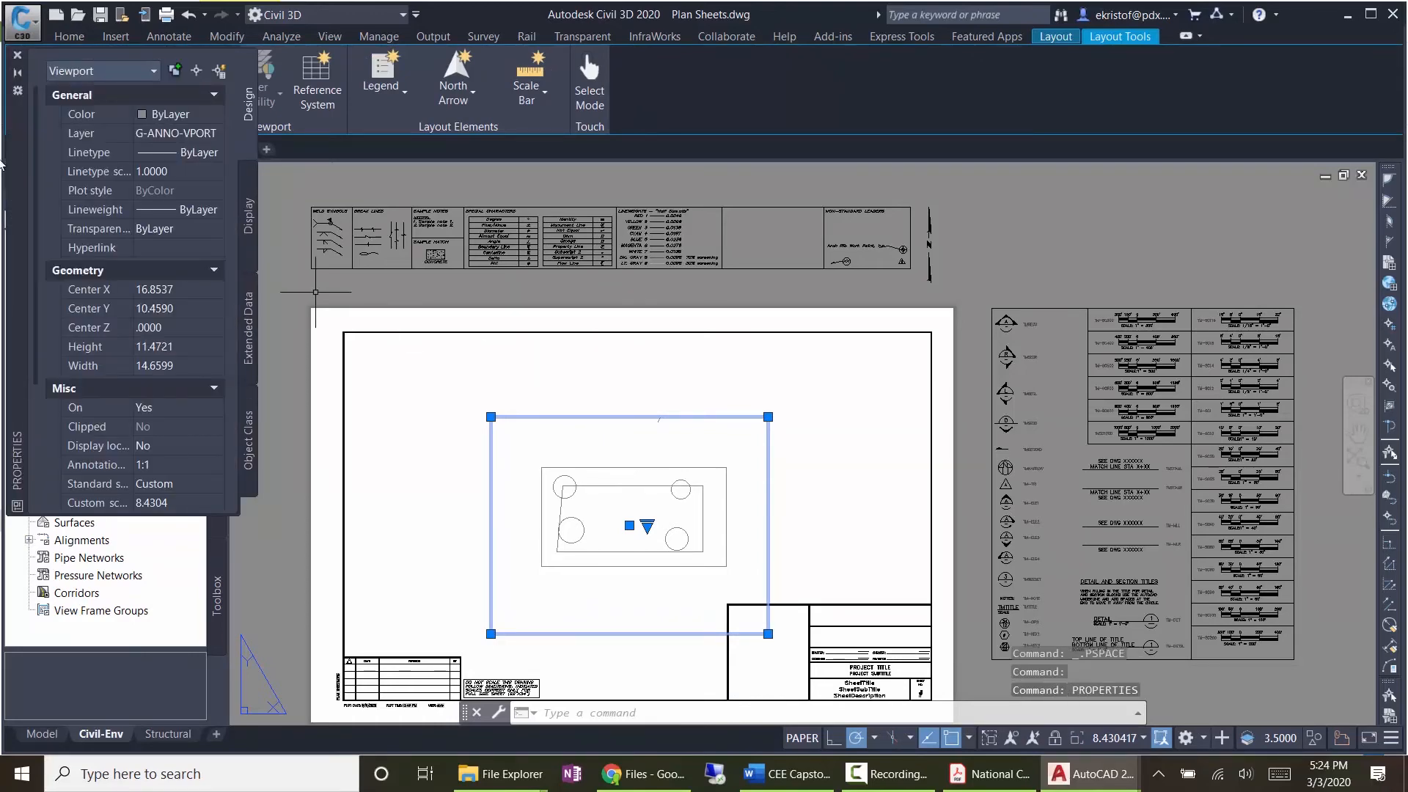
drag(16, 214, 204, 346)
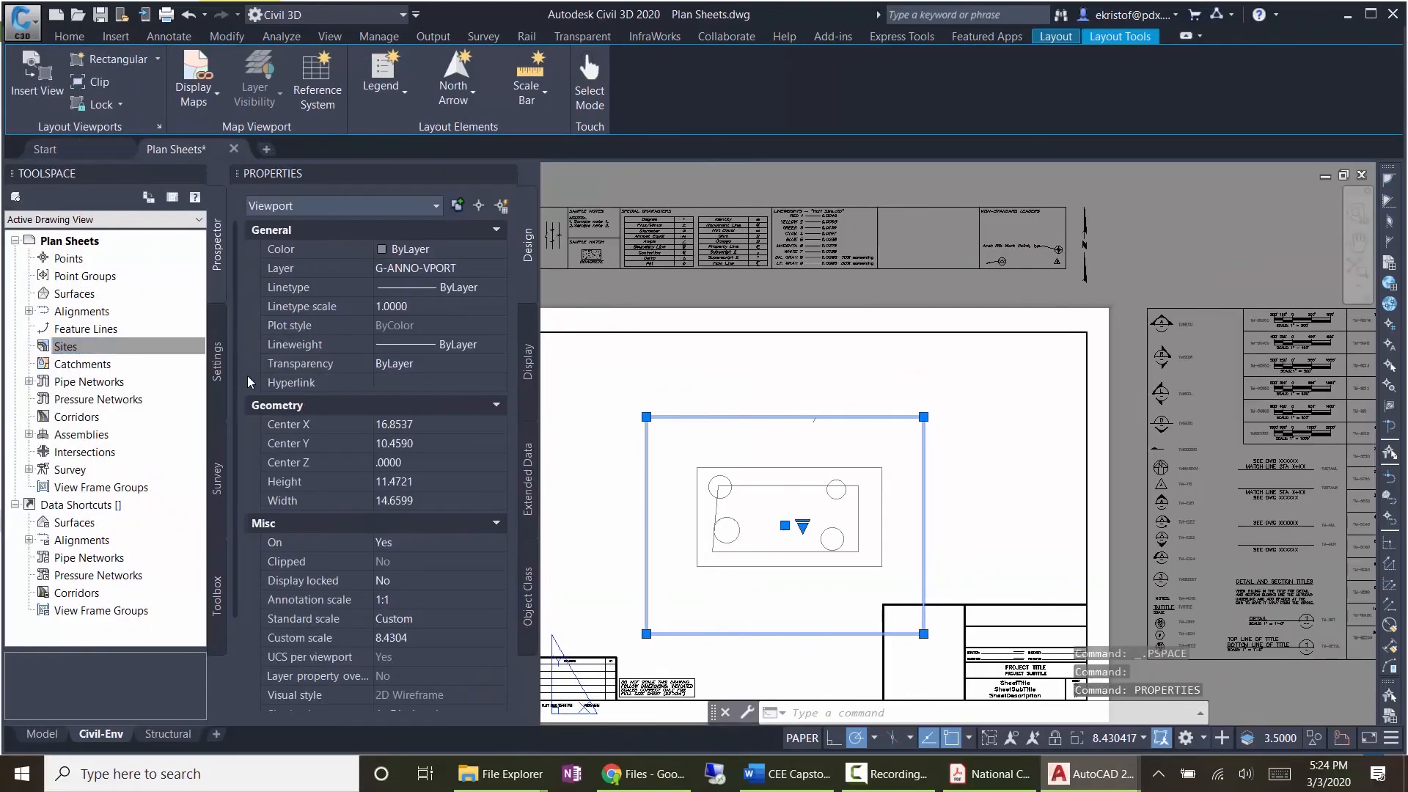
click(487, 619)
click(490, 619)
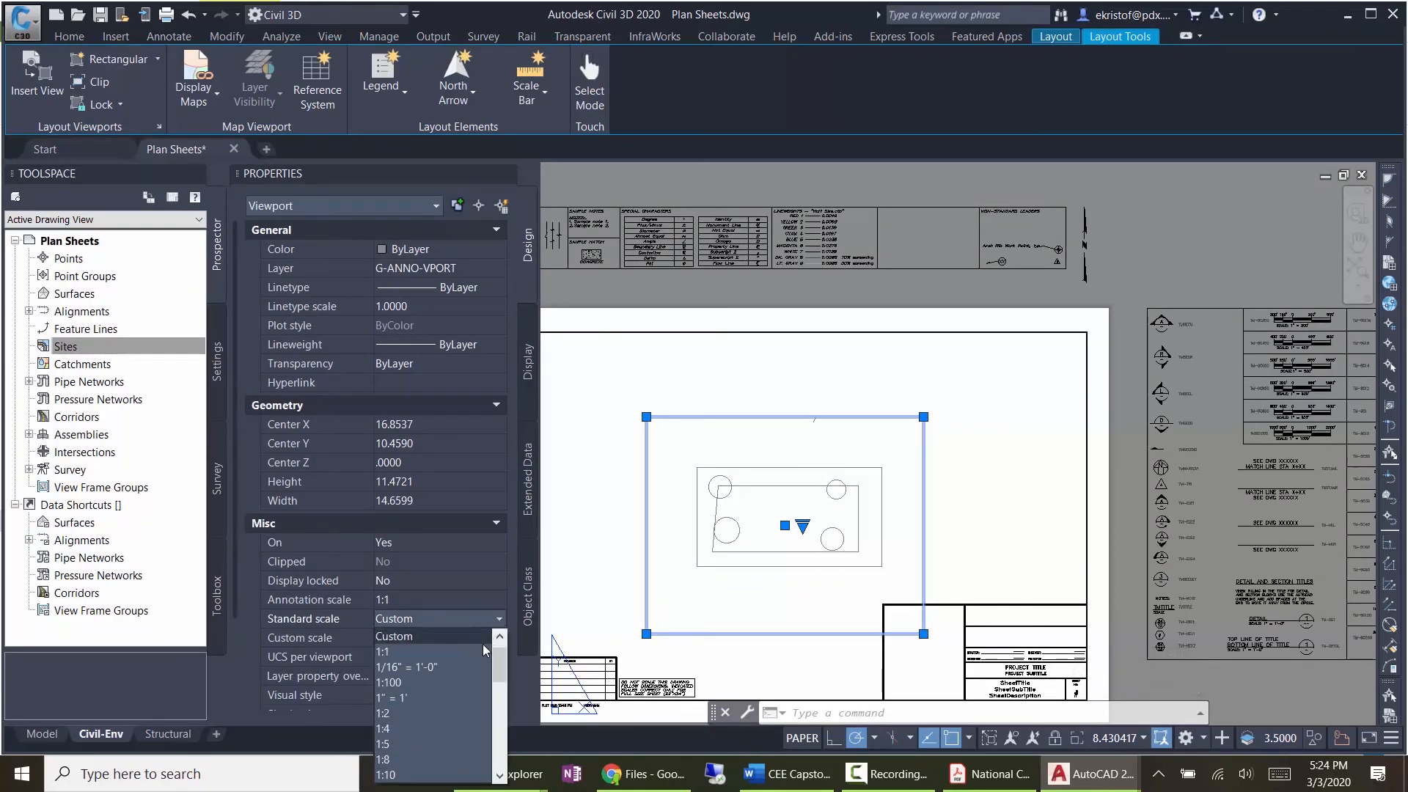
scroll(464, 700, down, 5)
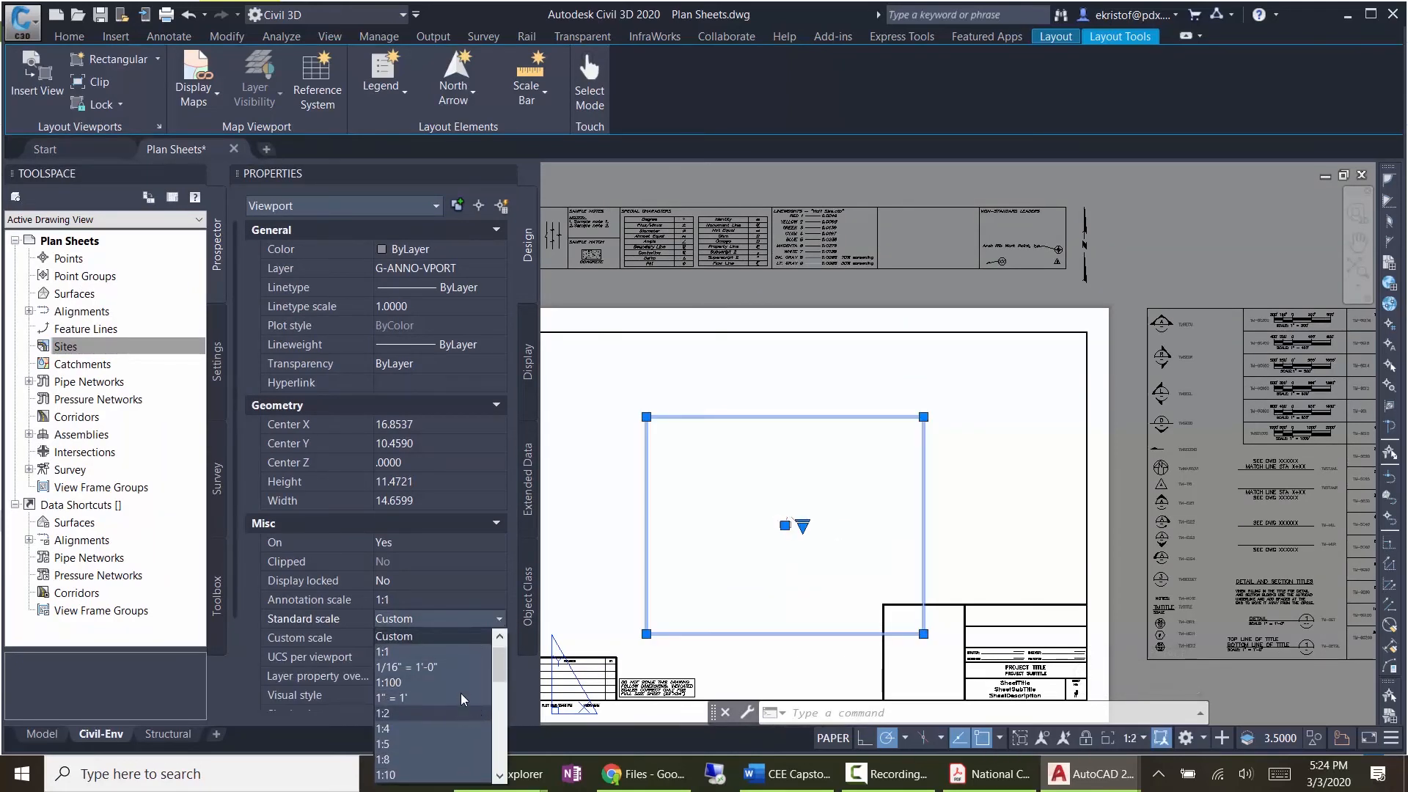
scroll(460, 717, down, 1)
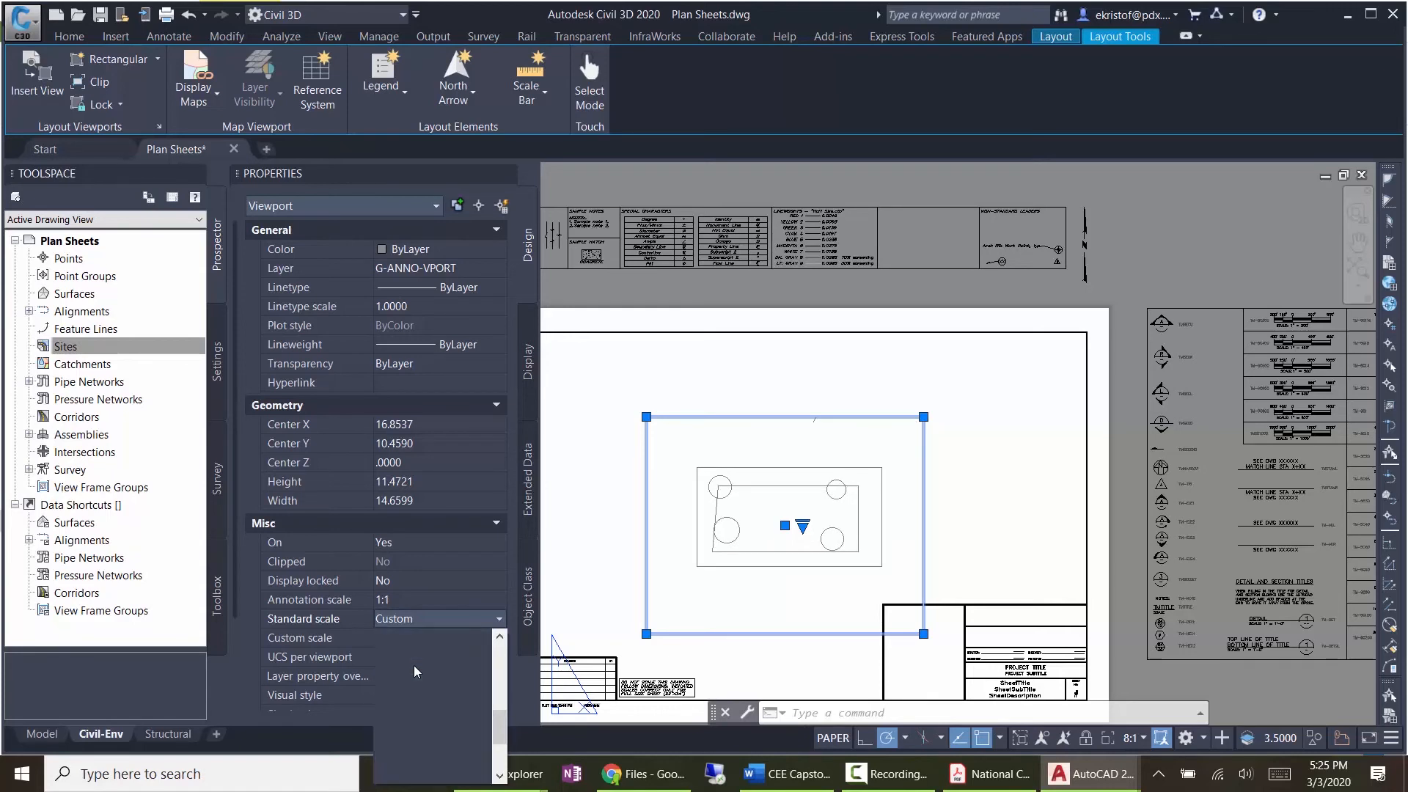
scroll(416, 671, down, 1)
scroll(416, 671, up, 3)
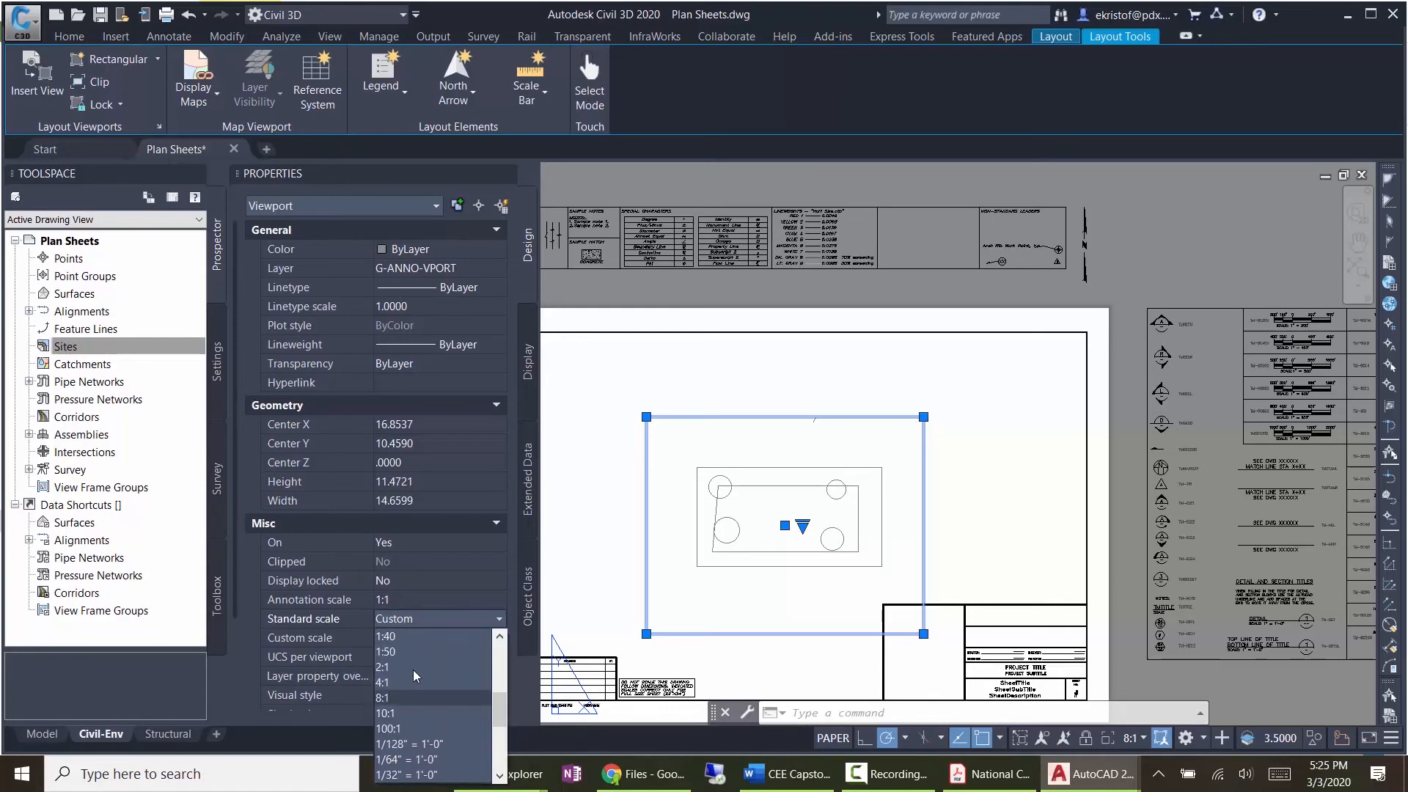
click(410, 697)
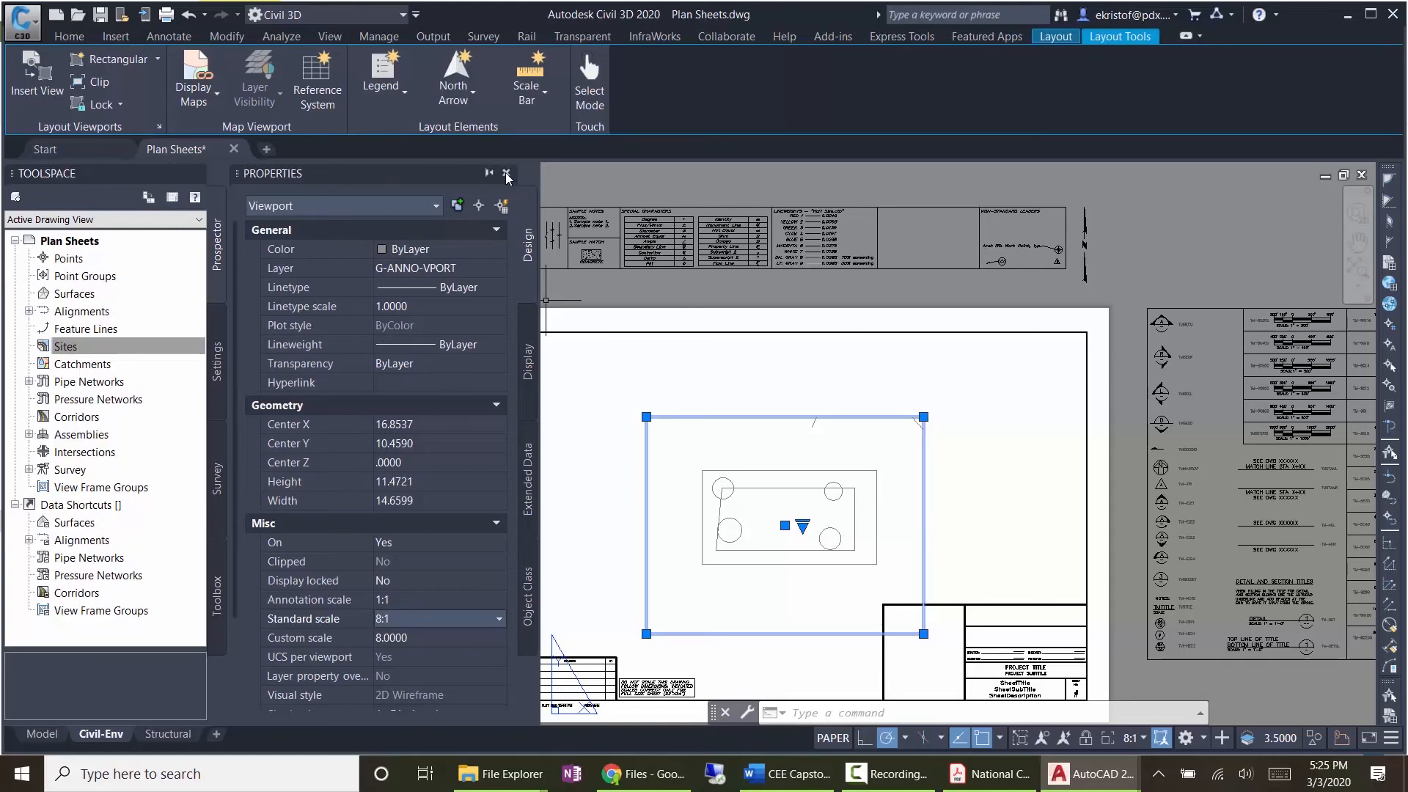
click(506, 174)
key(Escape)
Step: Lock the viewport's display by setting Display locked to Yes in its properties
scroll(600, 379, up, 4)
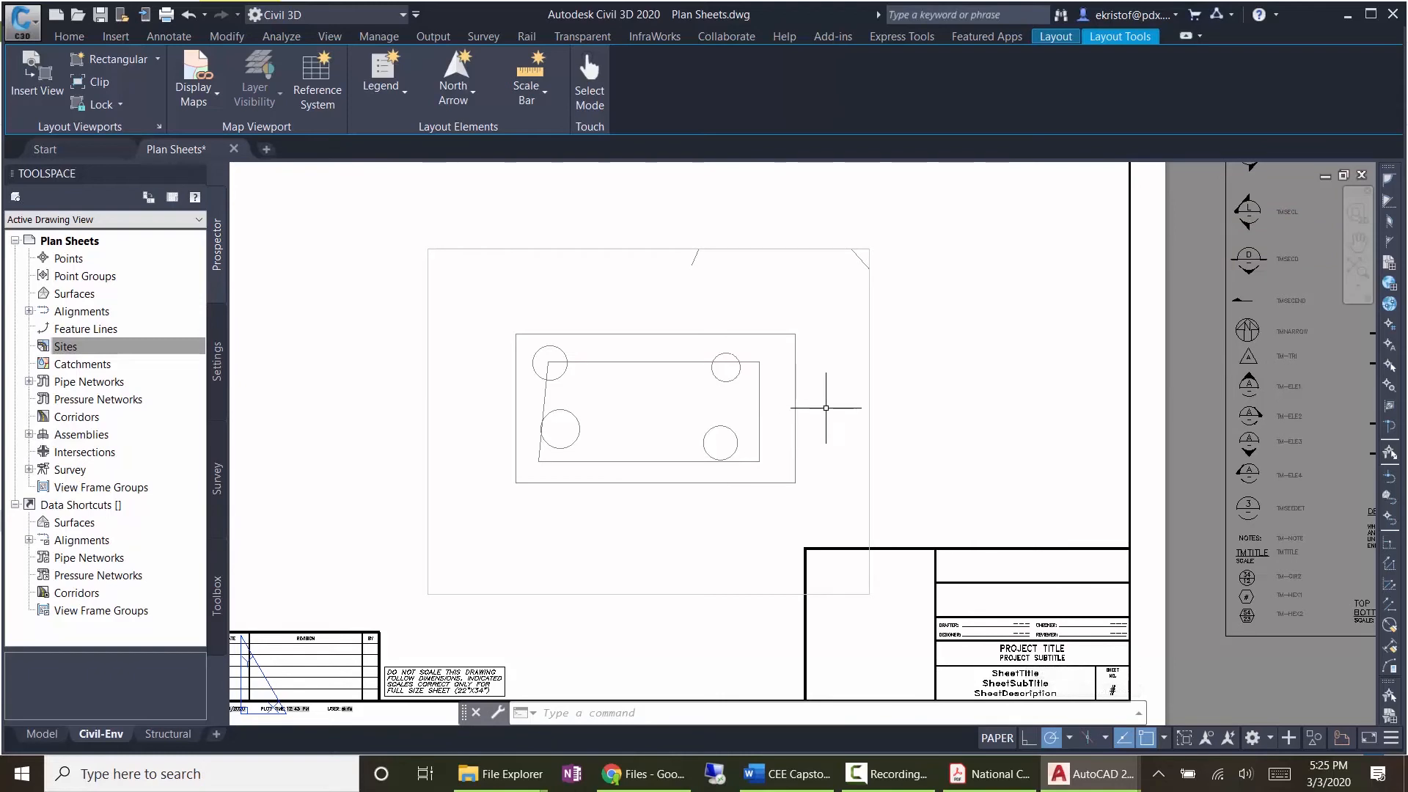
click(869, 312)
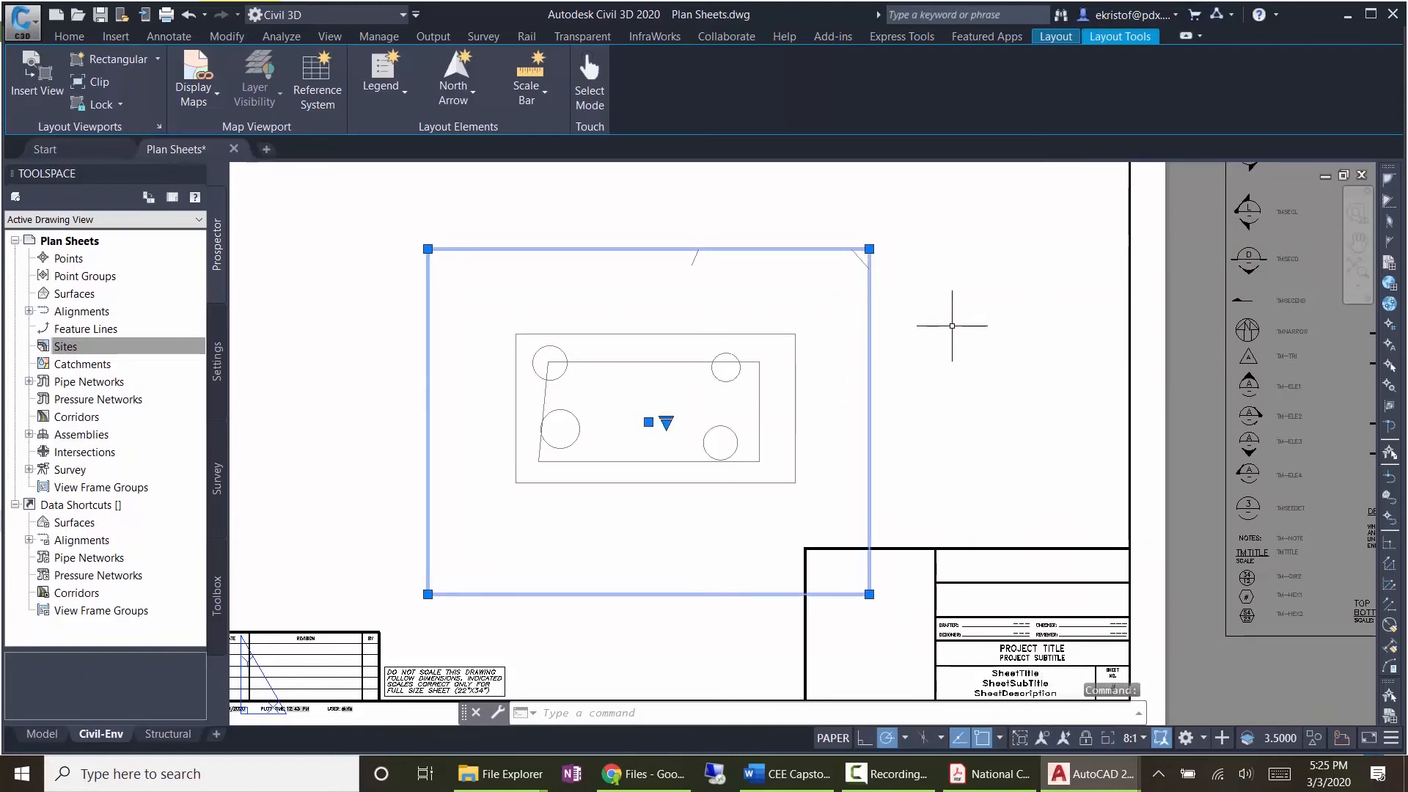
key(Return)
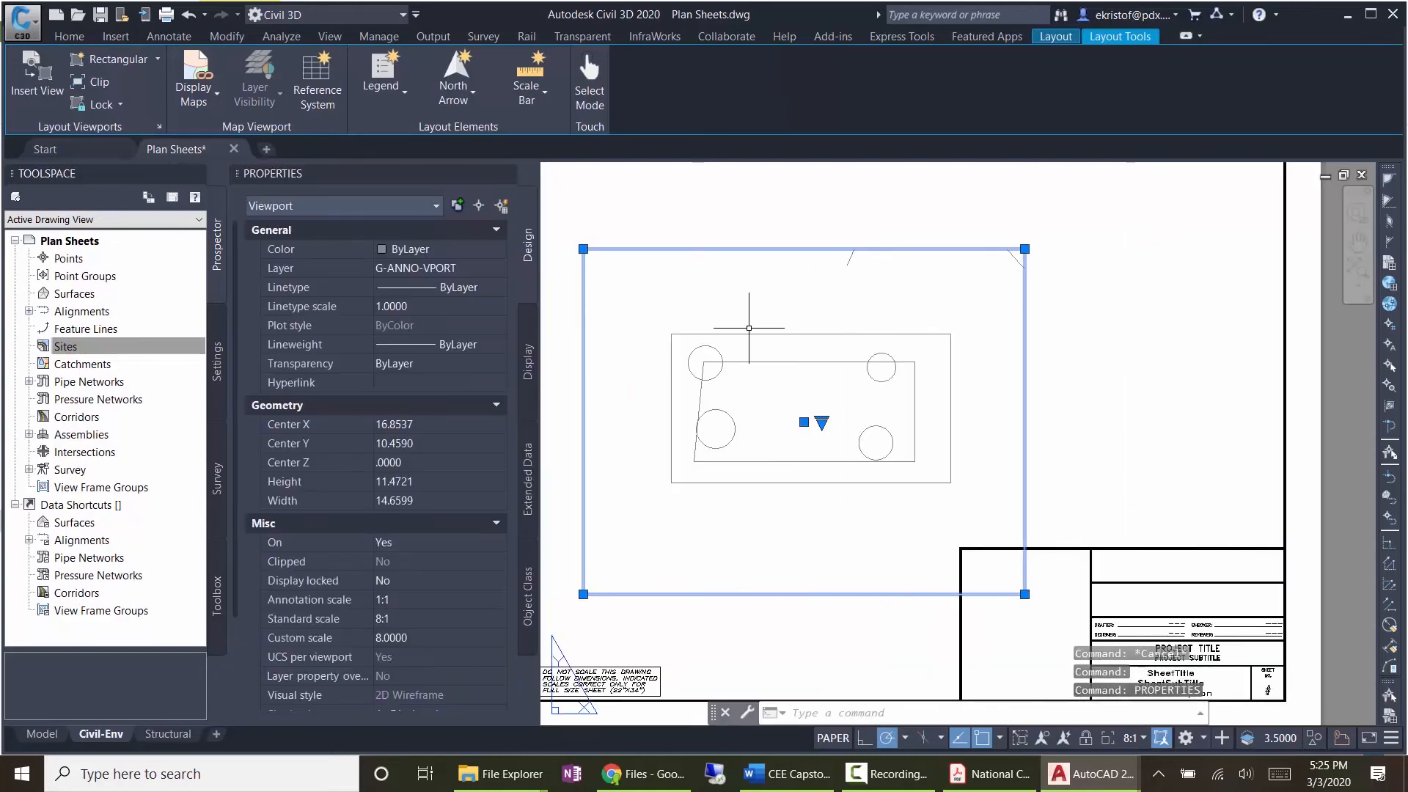
click(498, 584)
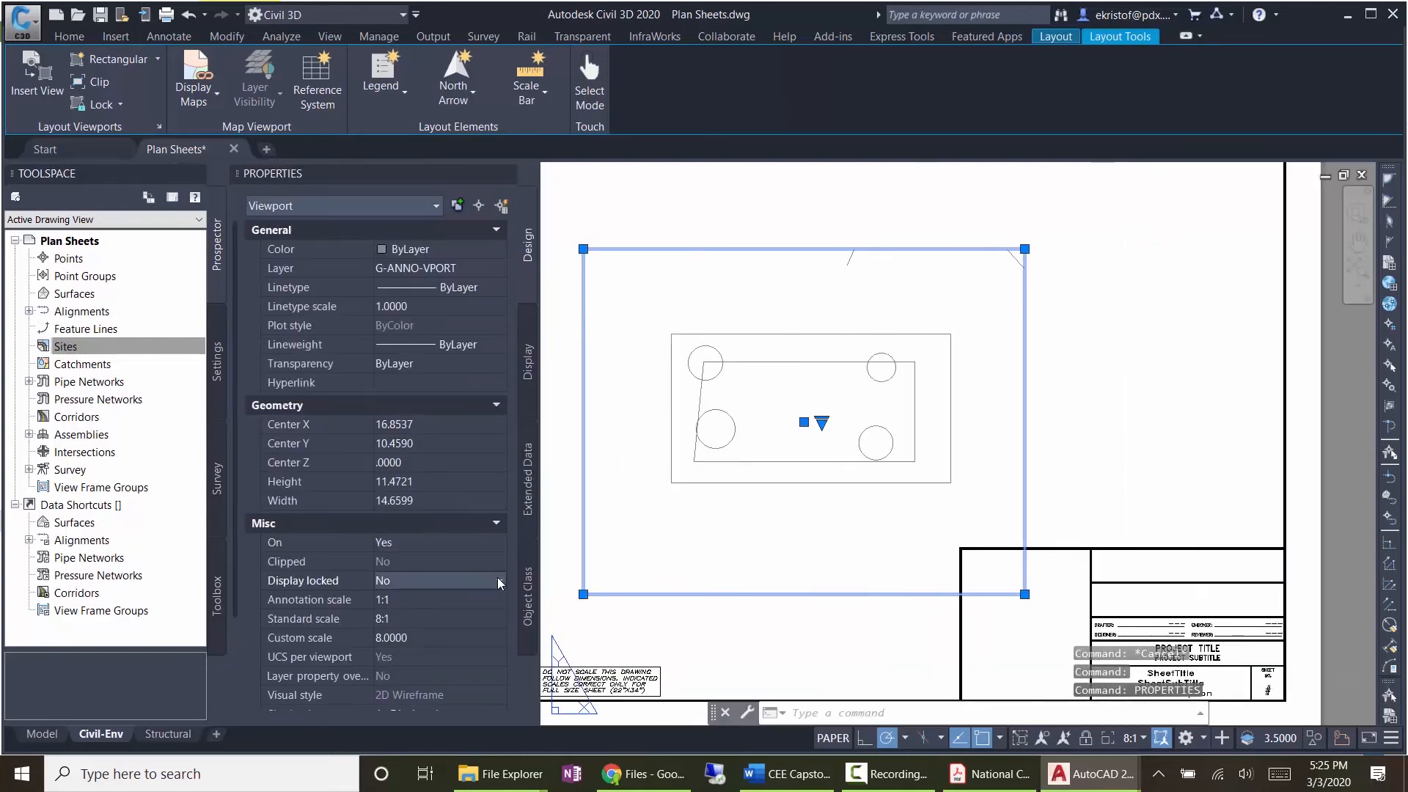
click(498, 583)
click(480, 599)
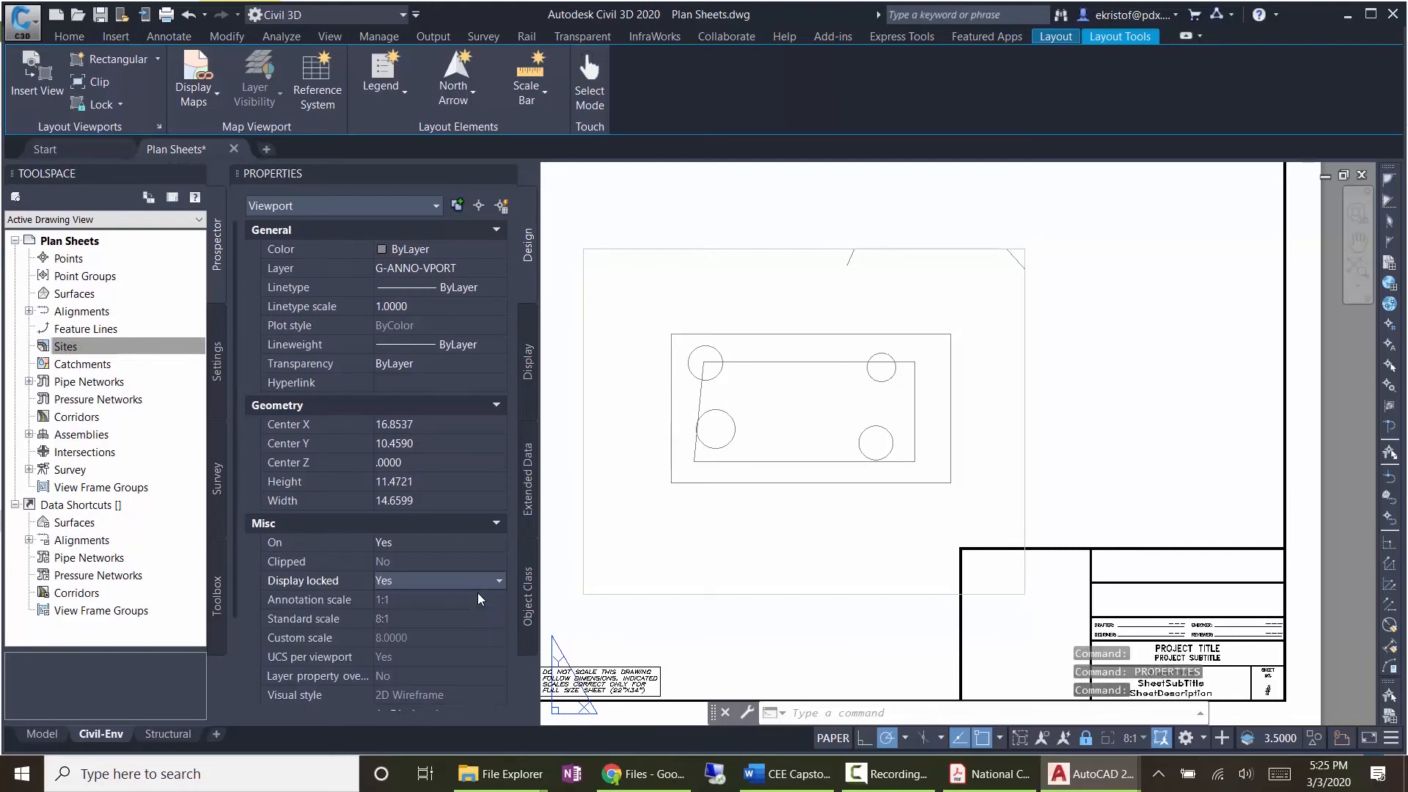
key(Escape)
key(Escape)
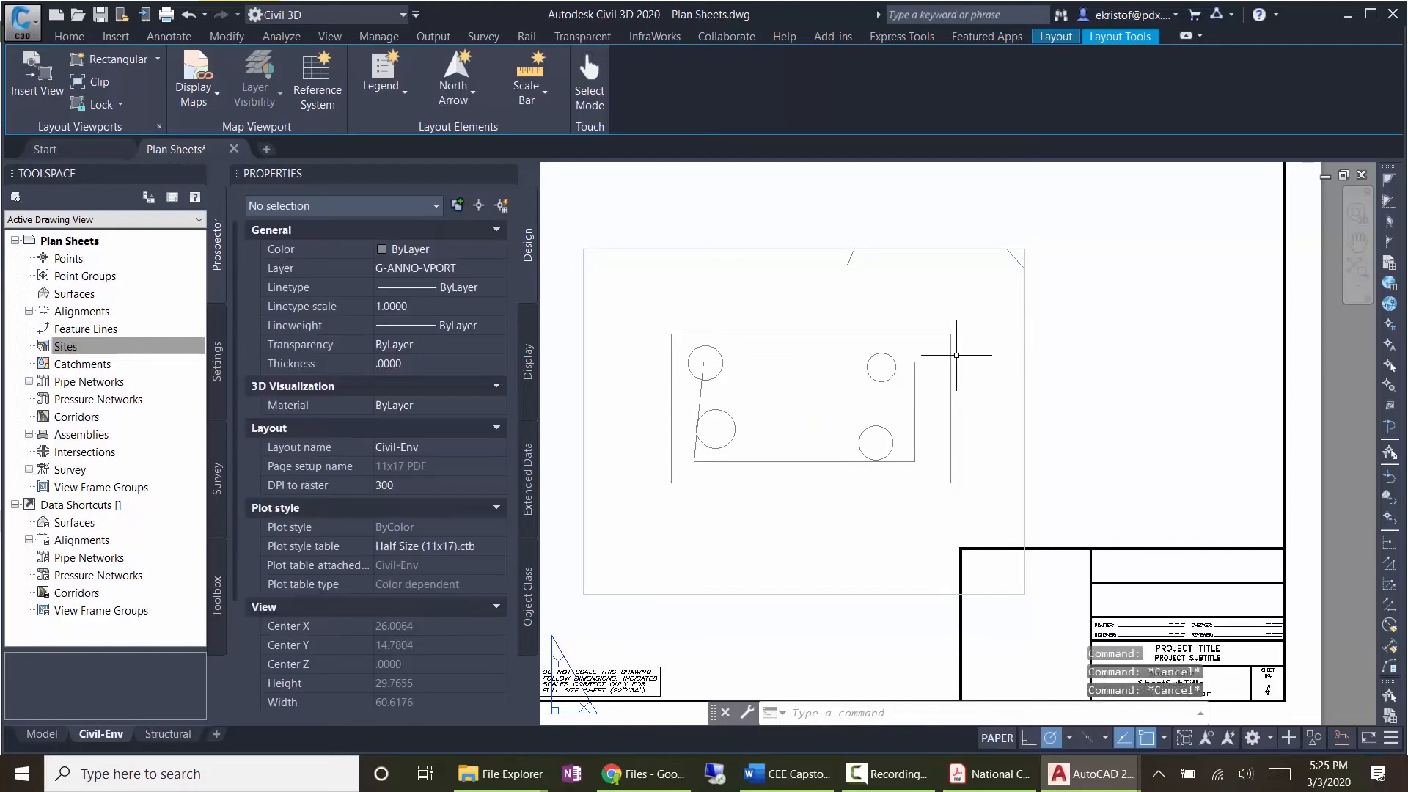
Step: Test the display lock by zooming inside the active viewport, and review the viewport's properties from paper space
double_click(967, 387)
scroll(900, 419, up, 2)
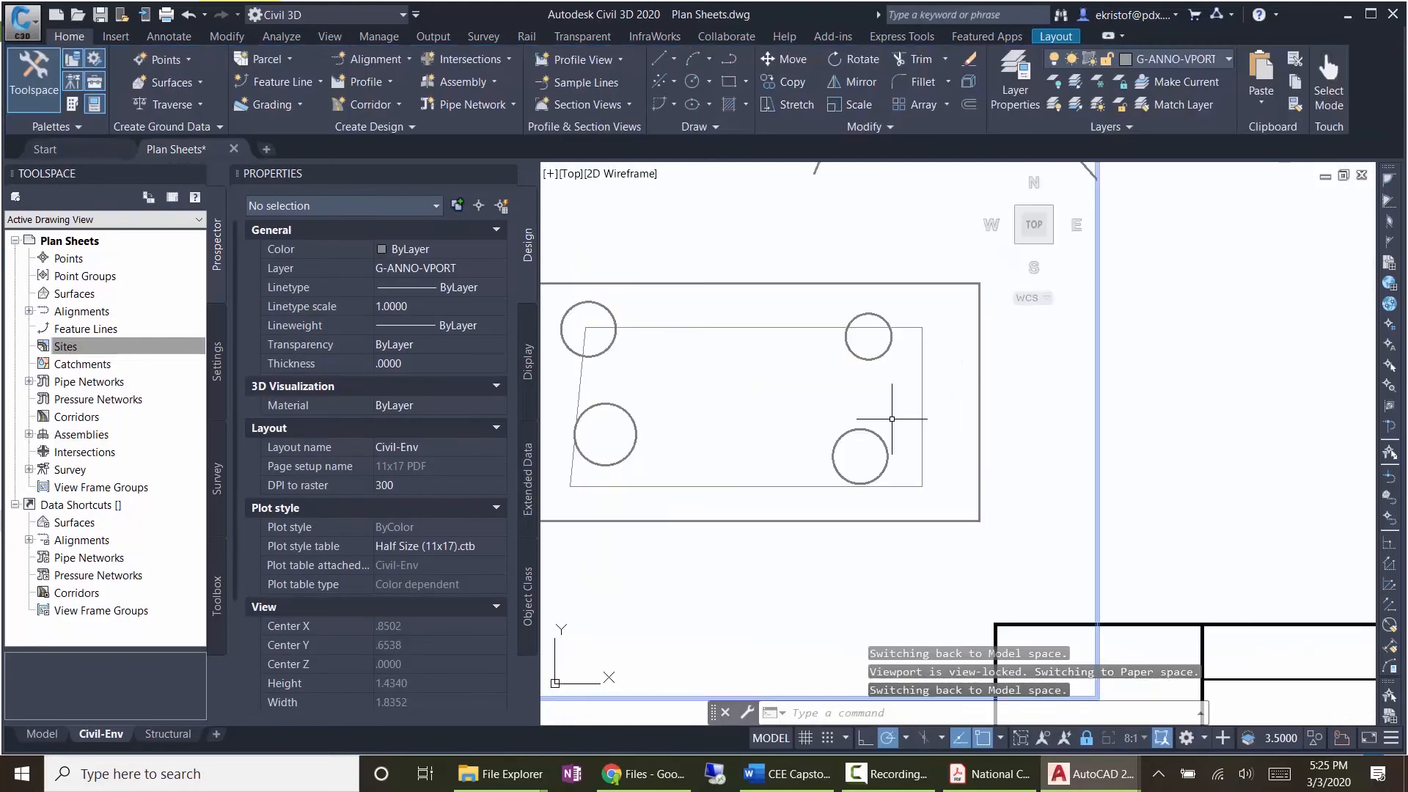
scroll(889, 416, down, 2)
scroll(890, 415, down, 3)
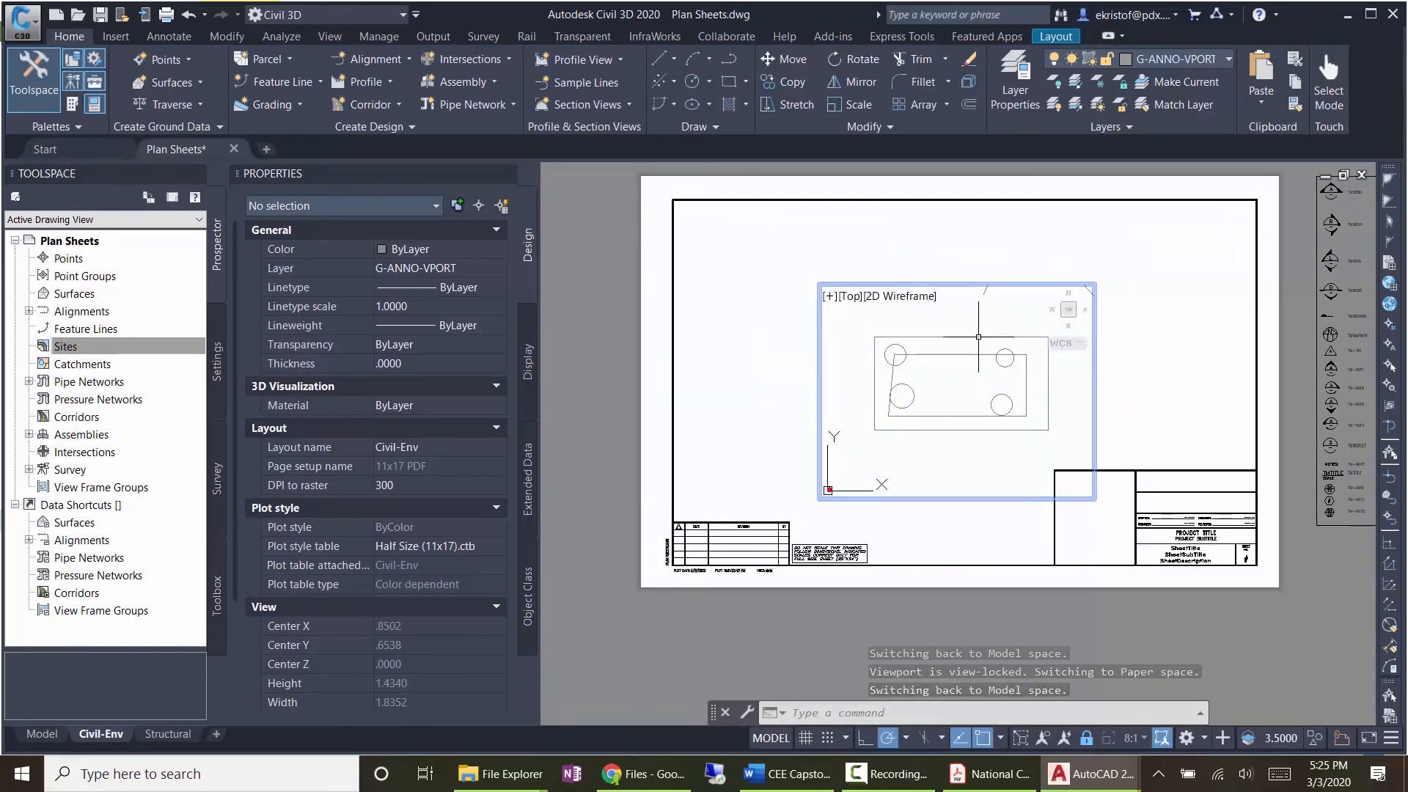
double_click(1149, 353)
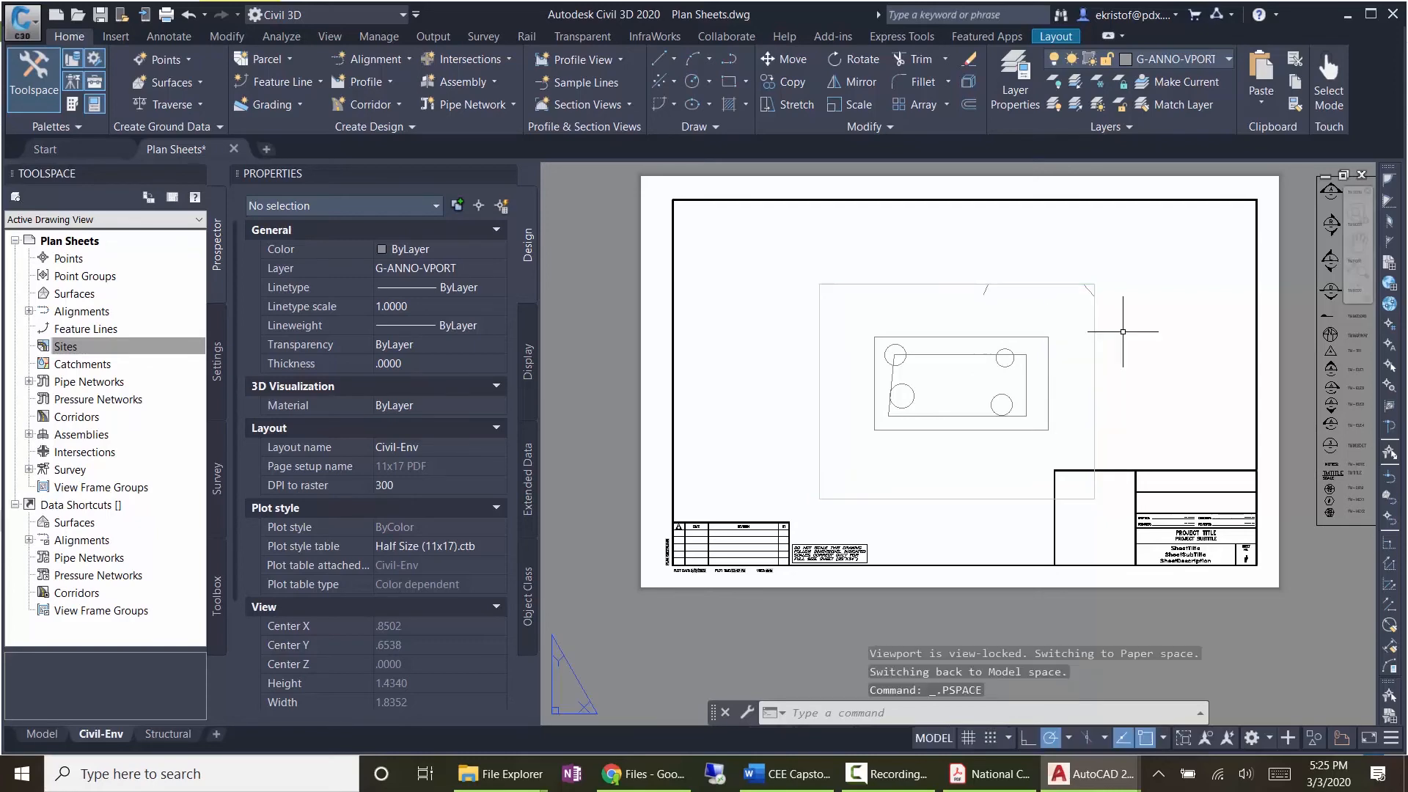
click(1096, 318)
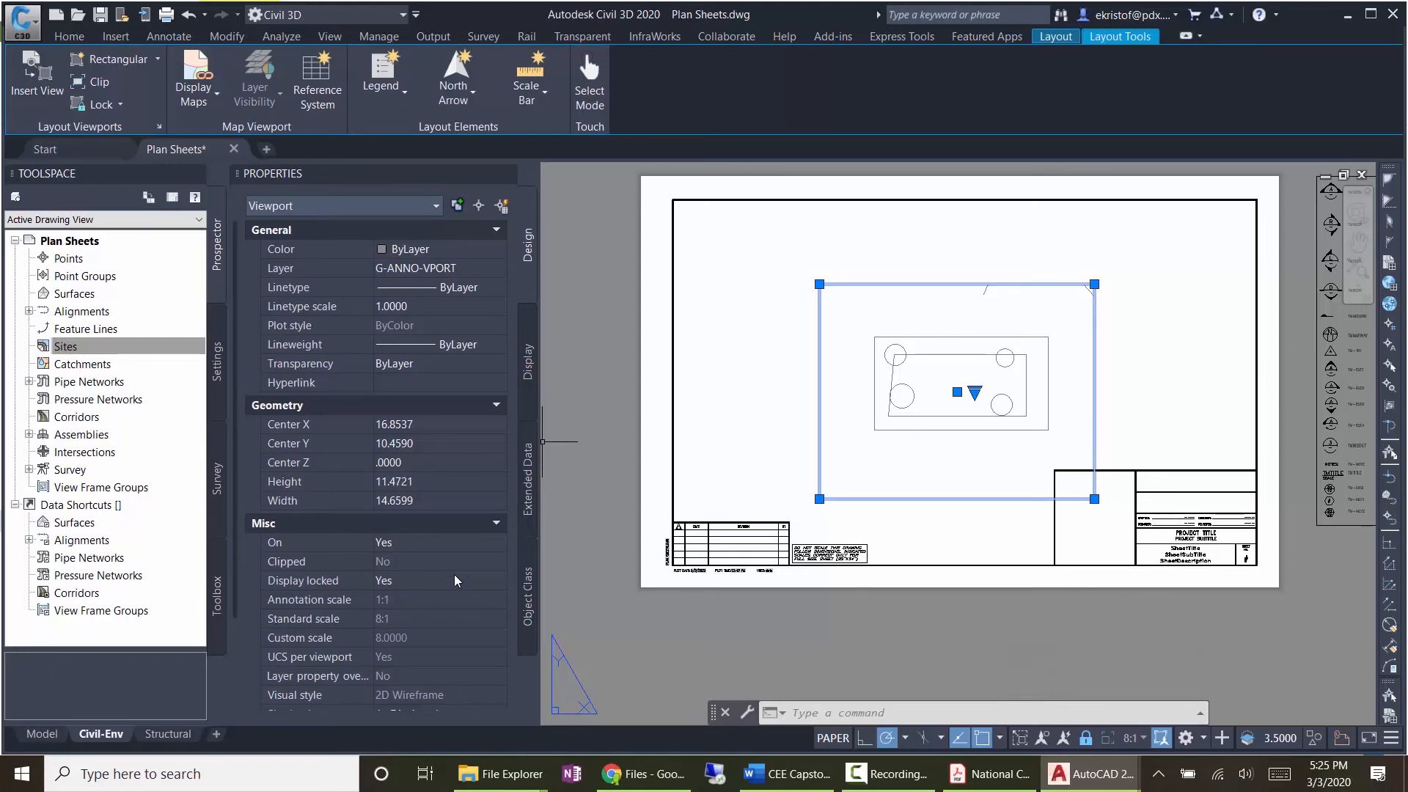
key(Escape)
key(Escape)
key(Escape)
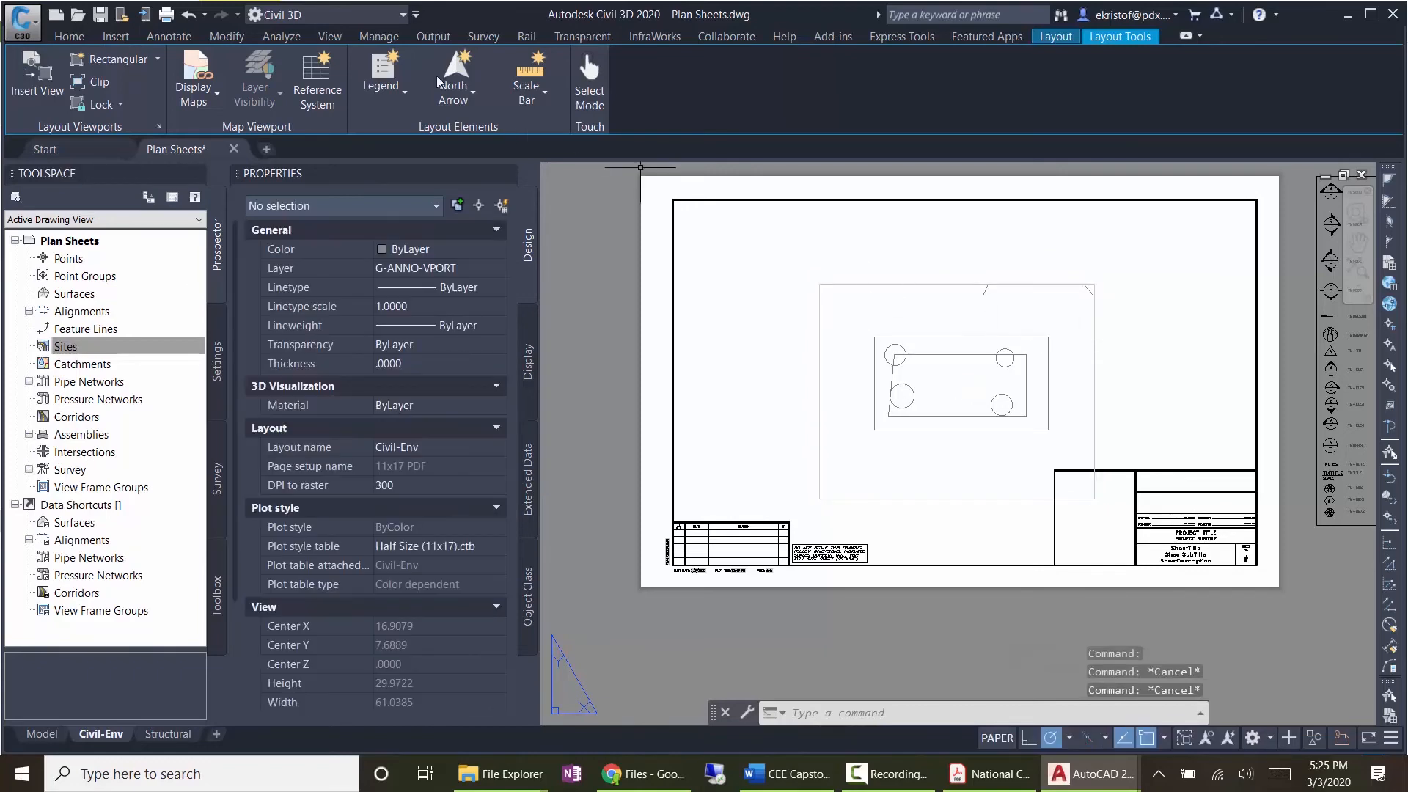
Step: Make G-ANNO-DIMS the current layer and bring up the dimension annotation tools
click(69, 36)
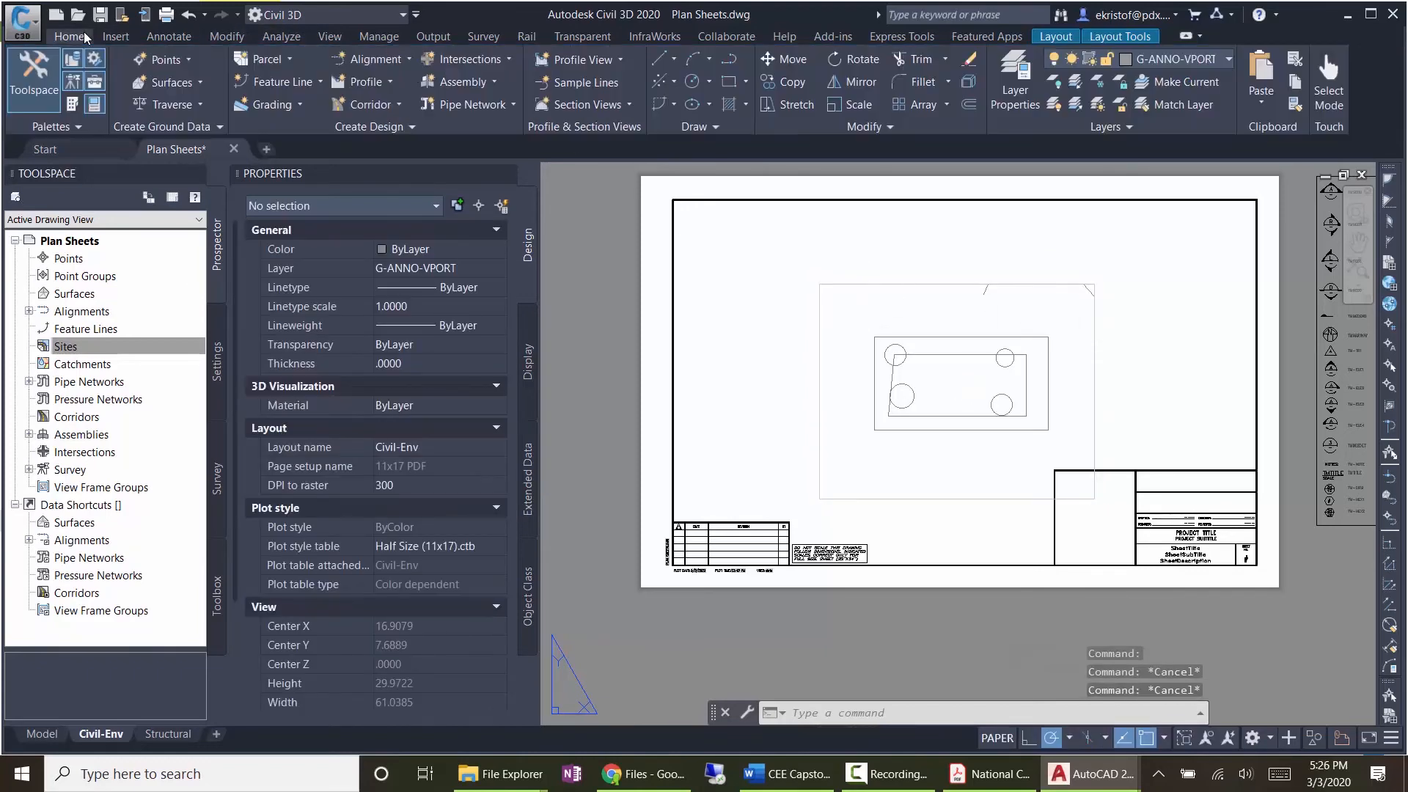
click(1174, 60)
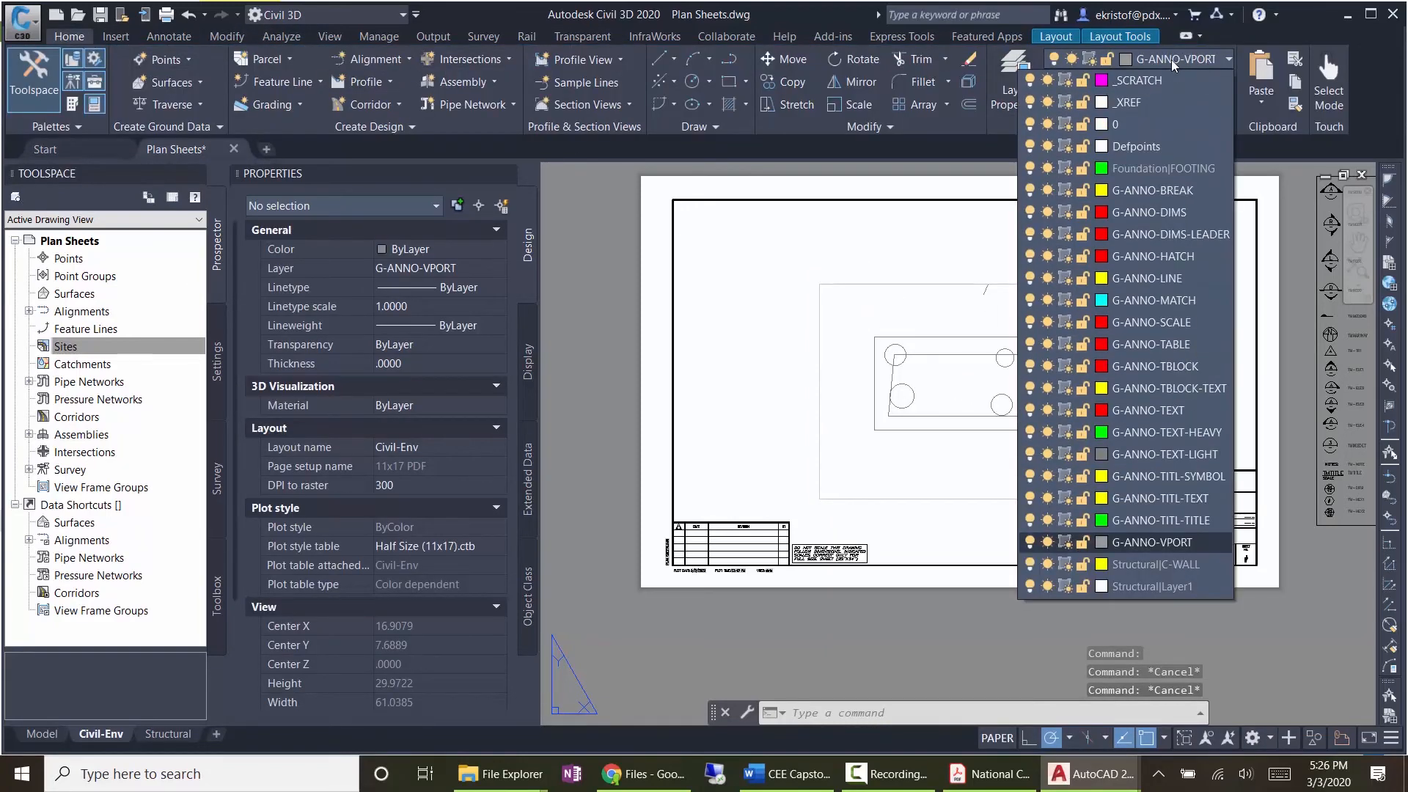
click(1149, 212)
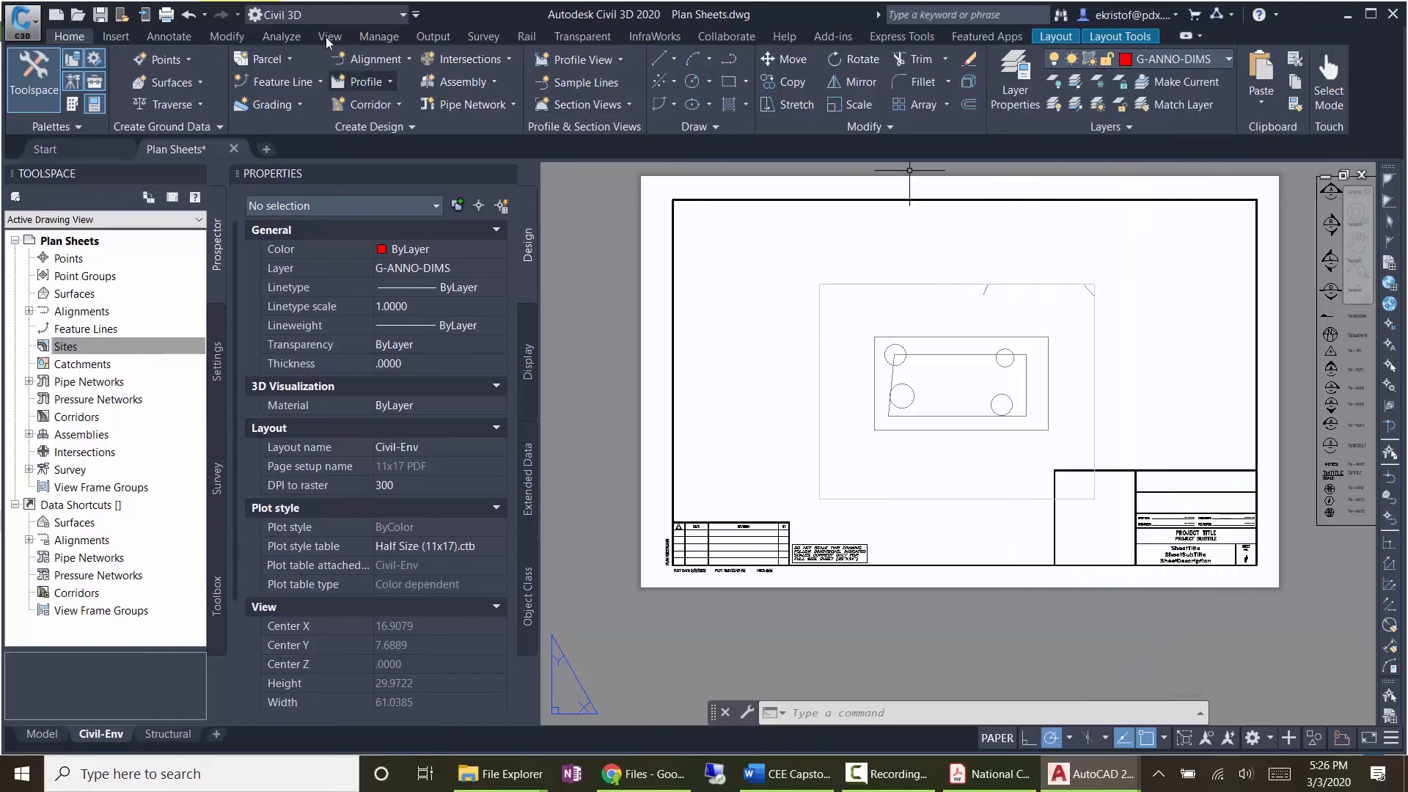
click(180, 37)
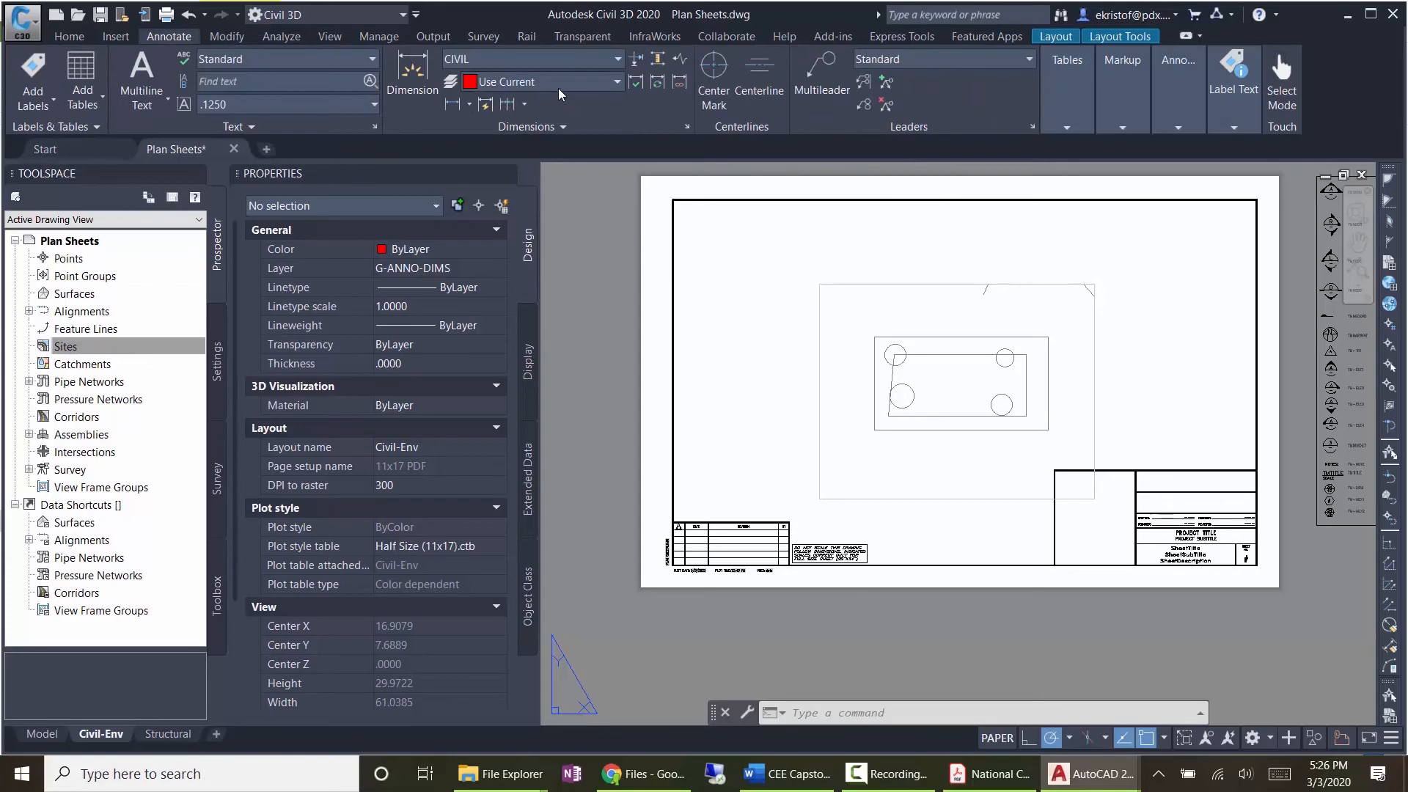
click(1371, 14)
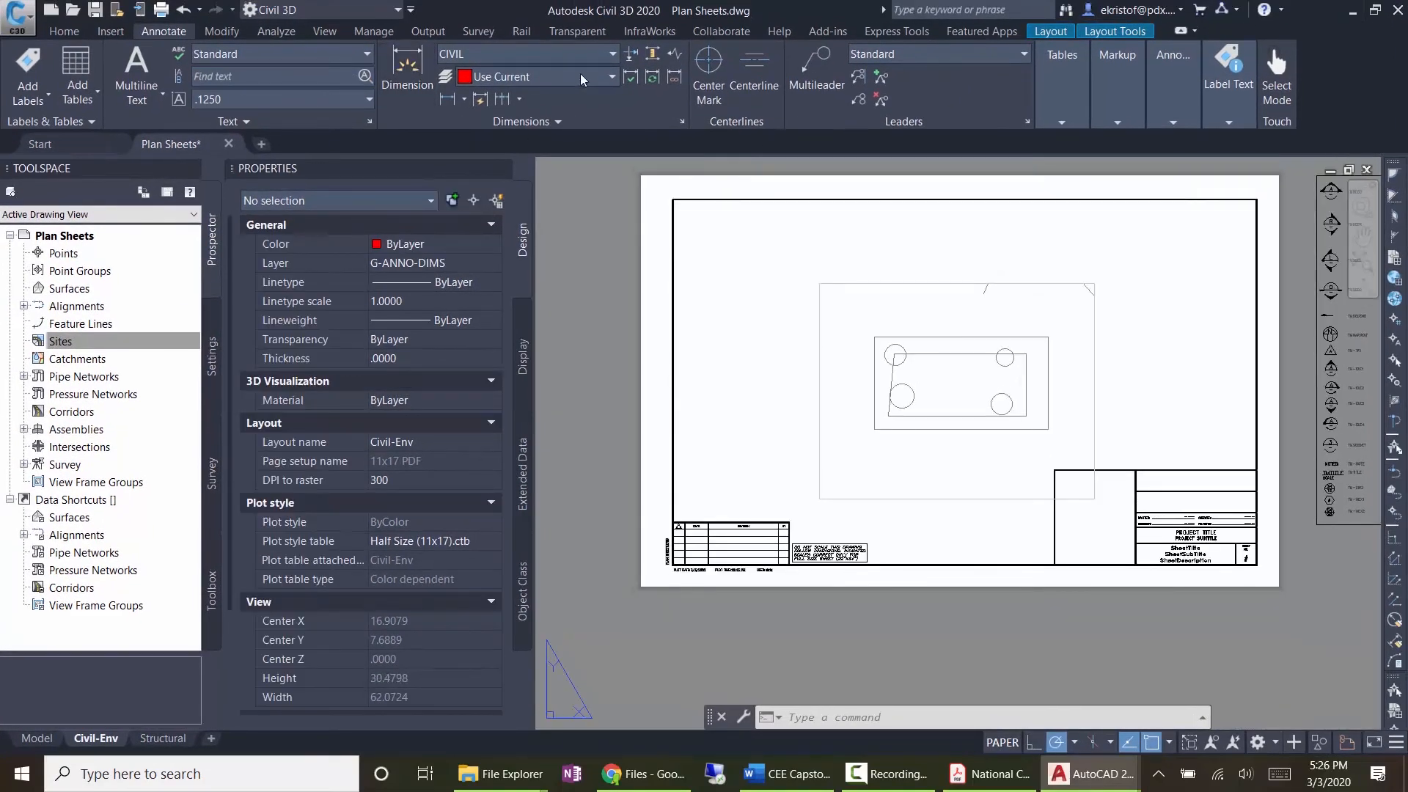
Step: Add a horizontal linear dimension across the full top edge of the outer rectangle, placing the dimension line just above it
click(448, 99)
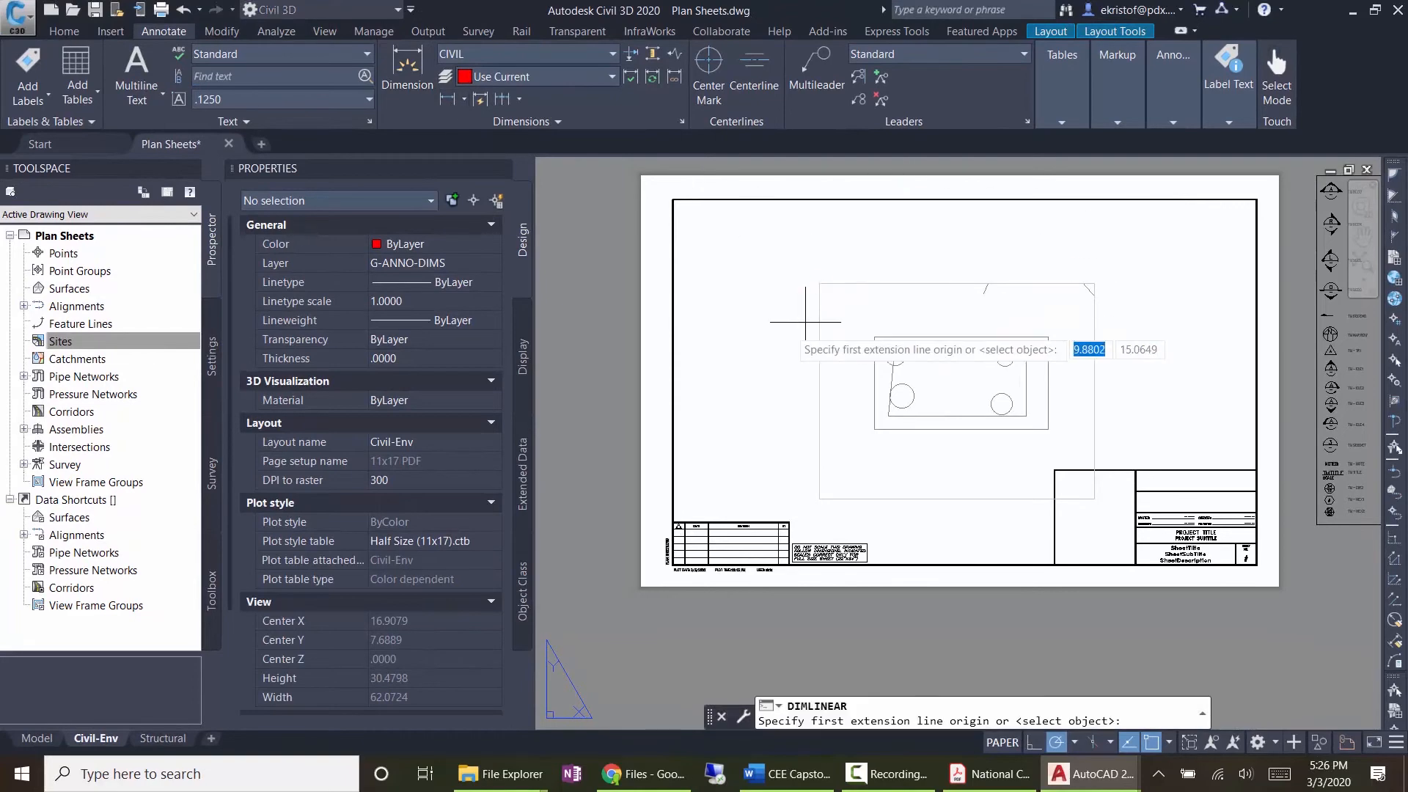
scroll(954, 363, up, 2)
click(826, 323)
click(1104, 323)
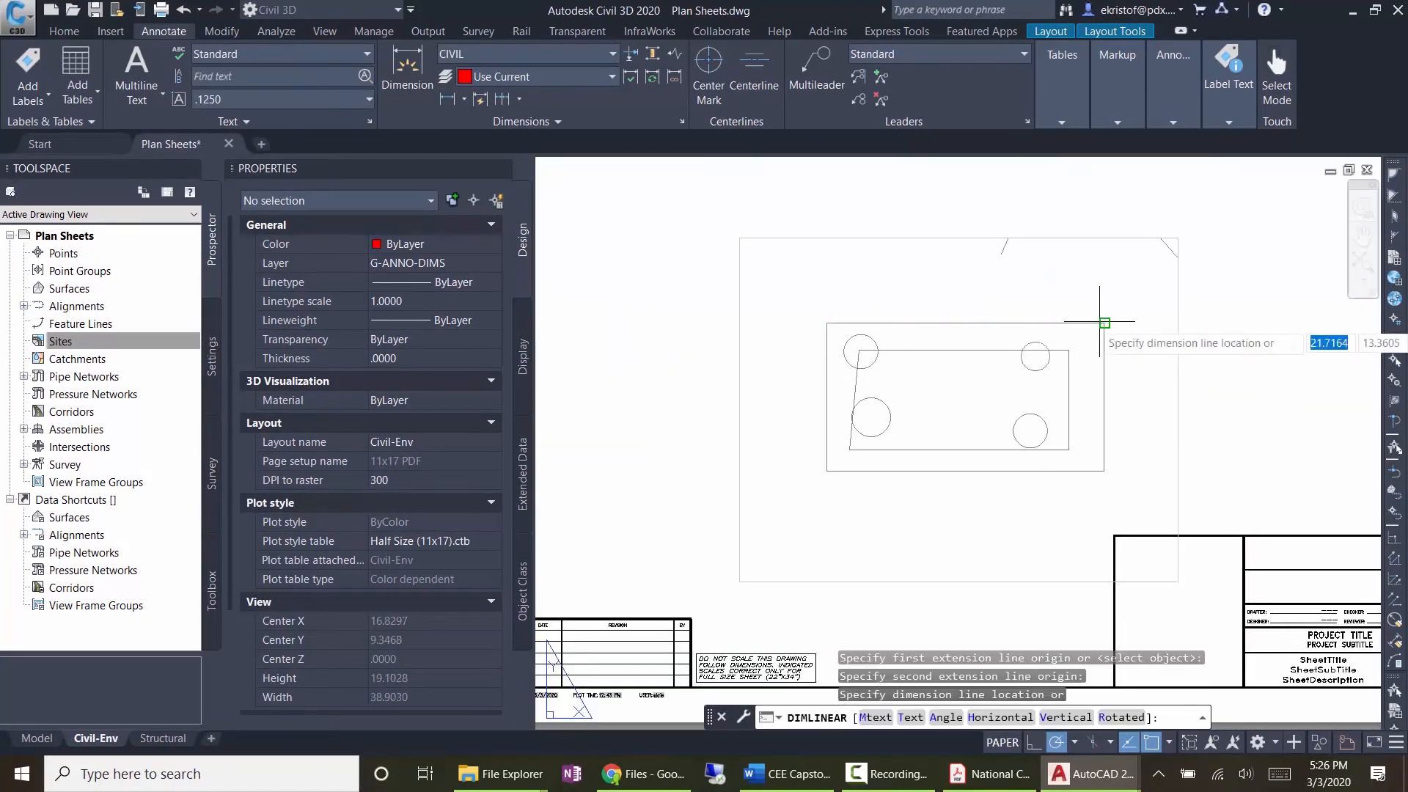
click(1001, 293)
scroll(965, 276, up, 4)
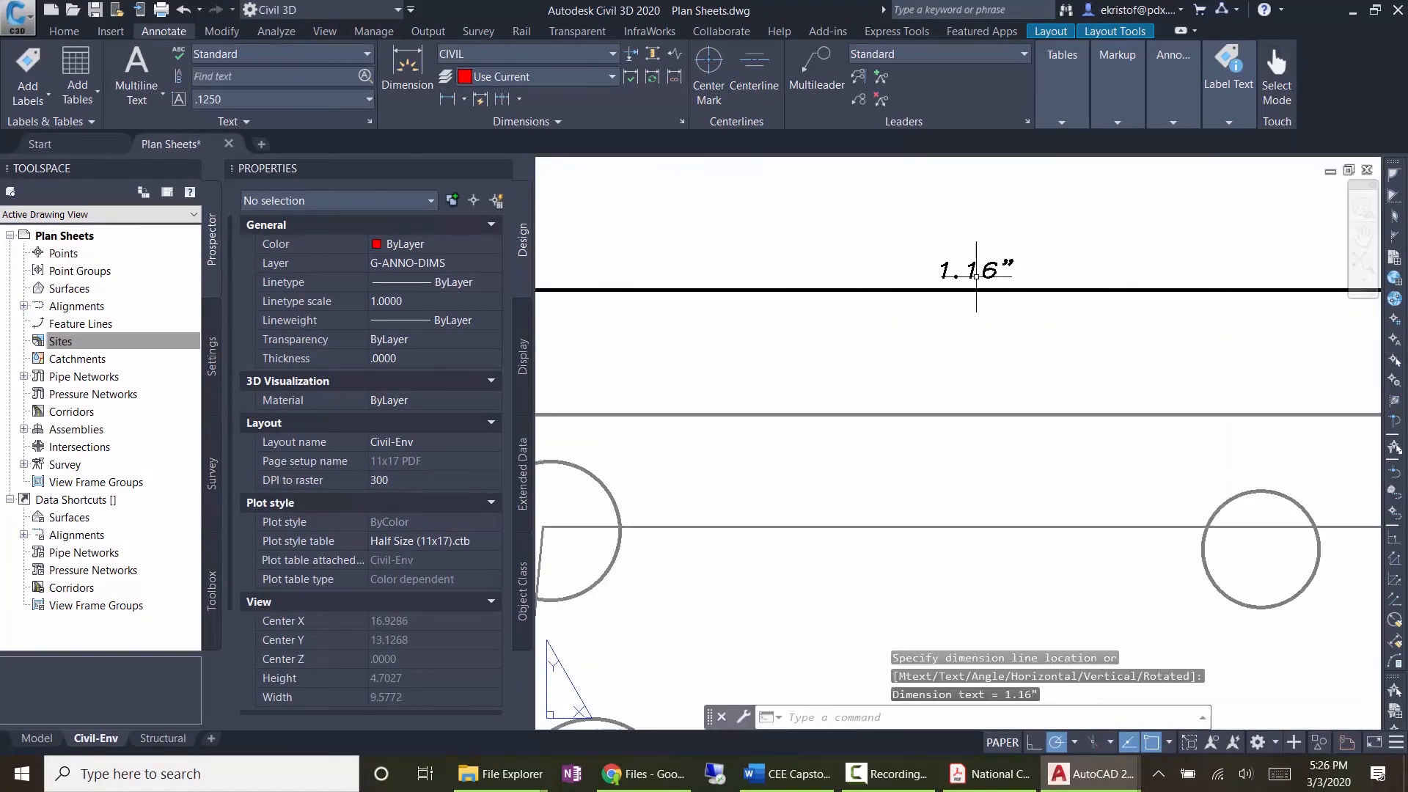
scroll(978, 267, down, 3)
scroll(965, 276, up, 2)
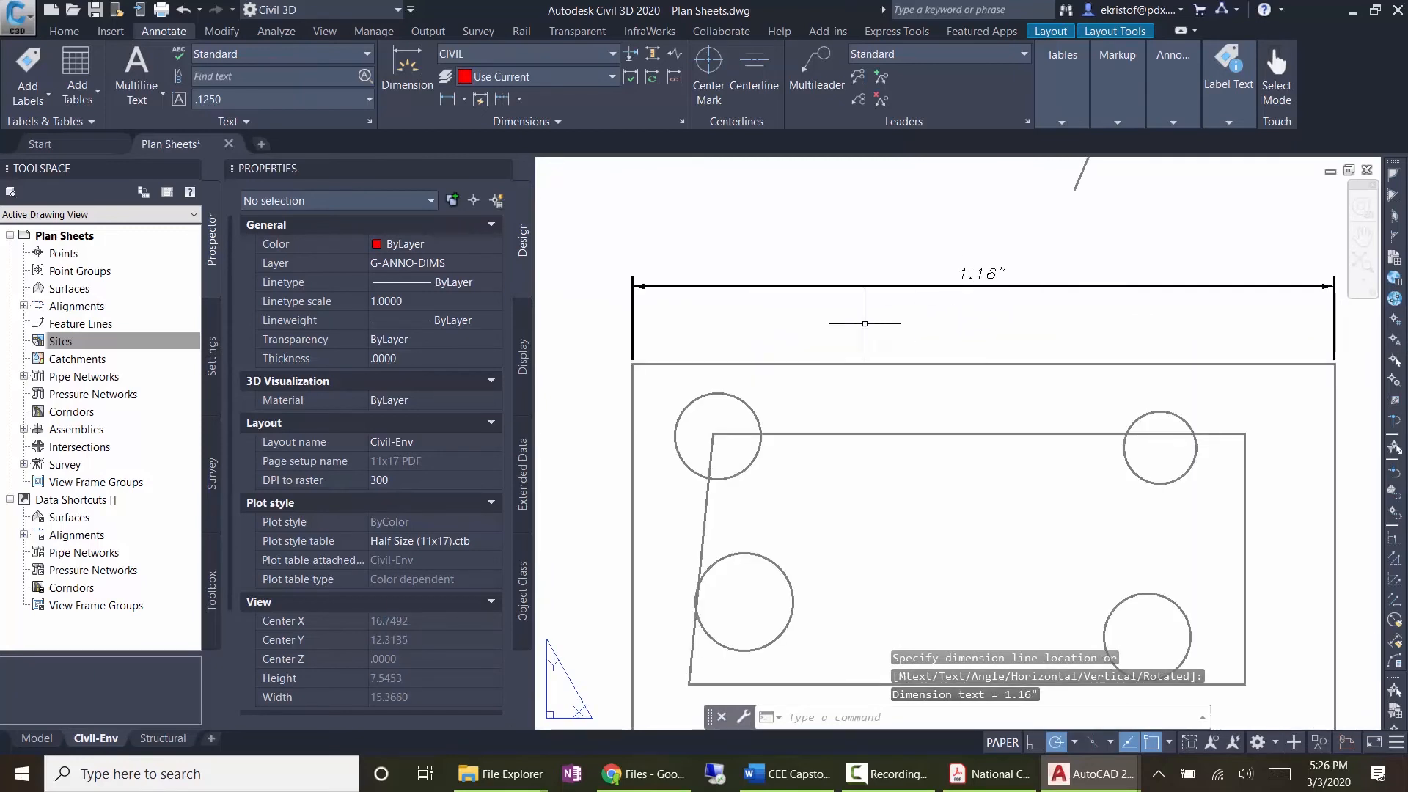
scroll(811, 324, up, 3)
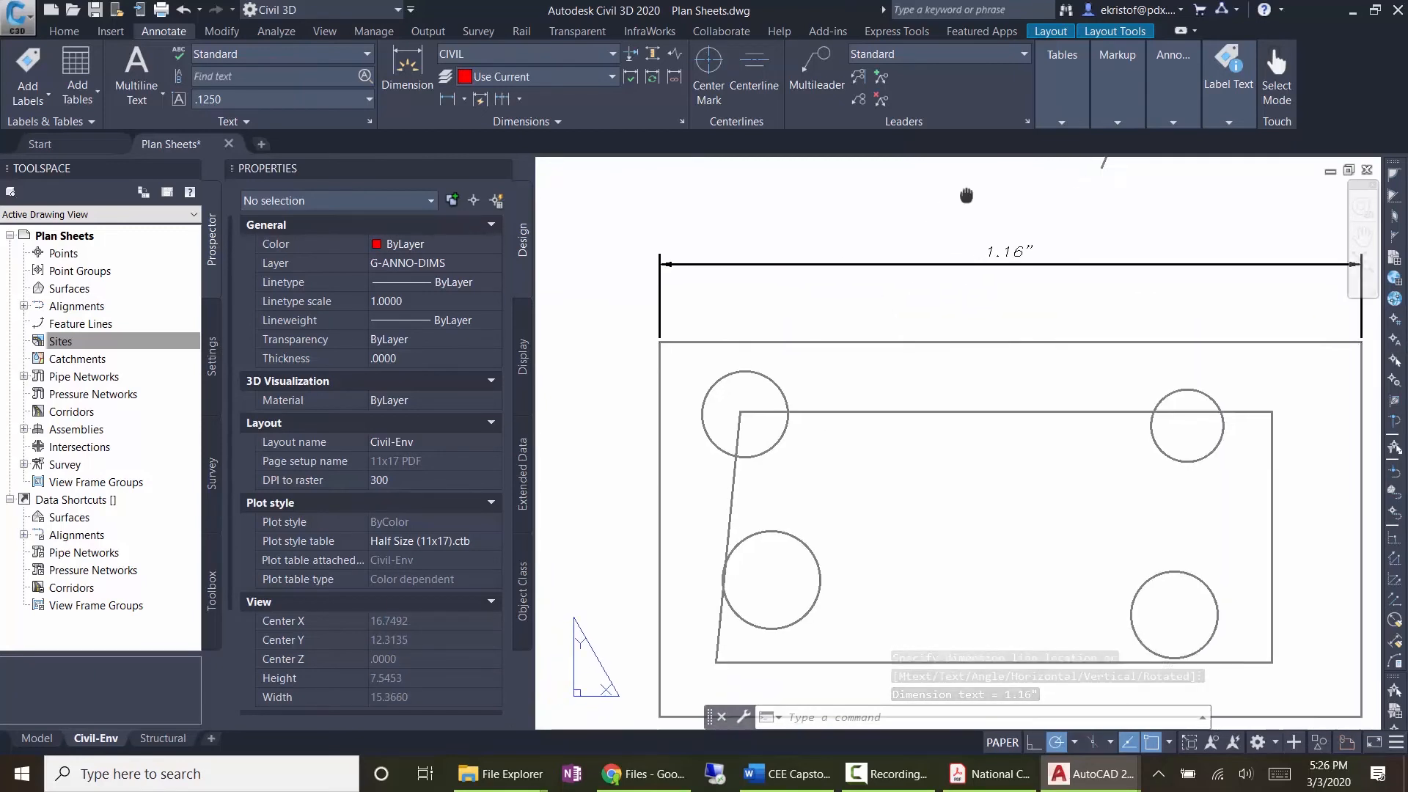
scroll(809, 294, down, 3)
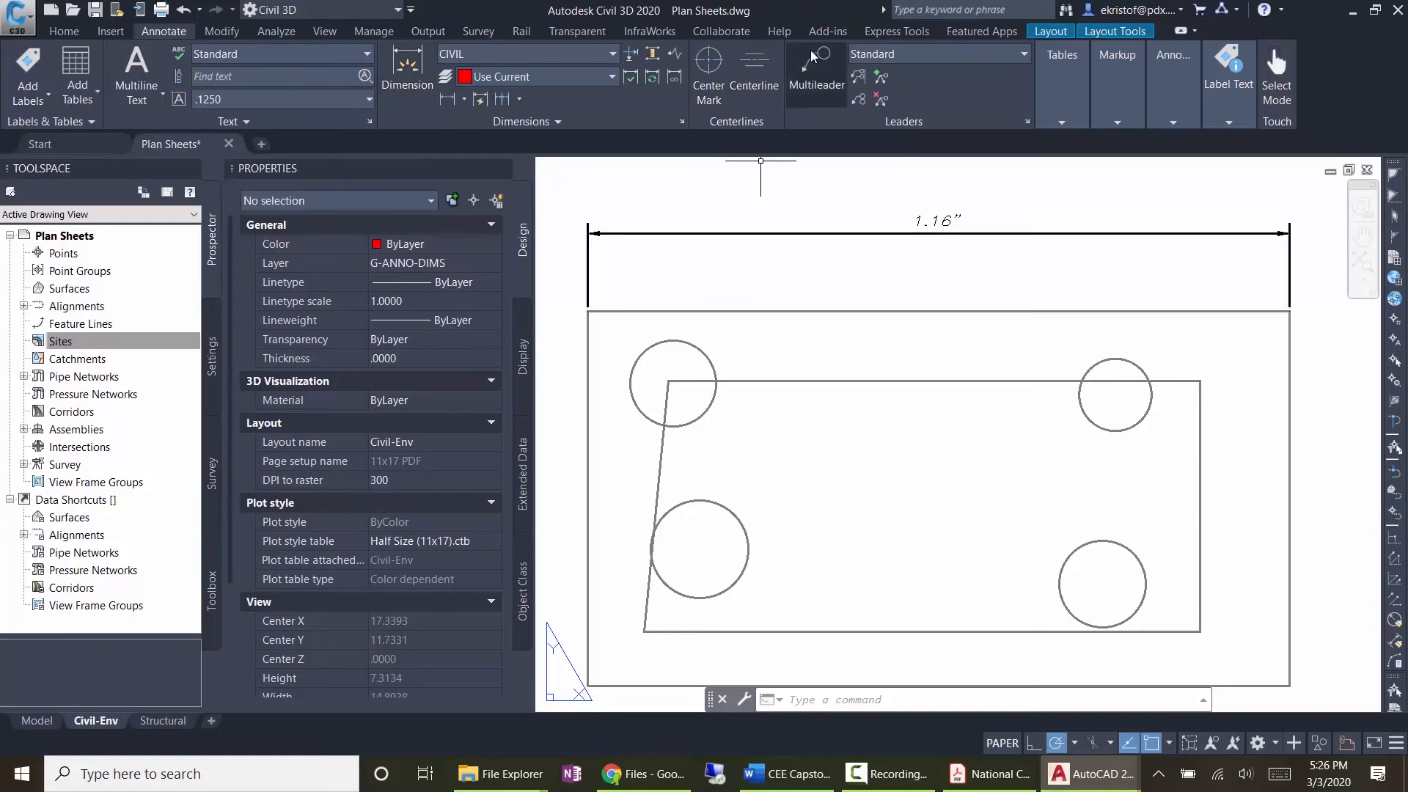
Step: Add a multileader reading "dfgfgdfg" that points to the upper-left corner of the inner four-sided outline
click(817, 70)
click(668, 381)
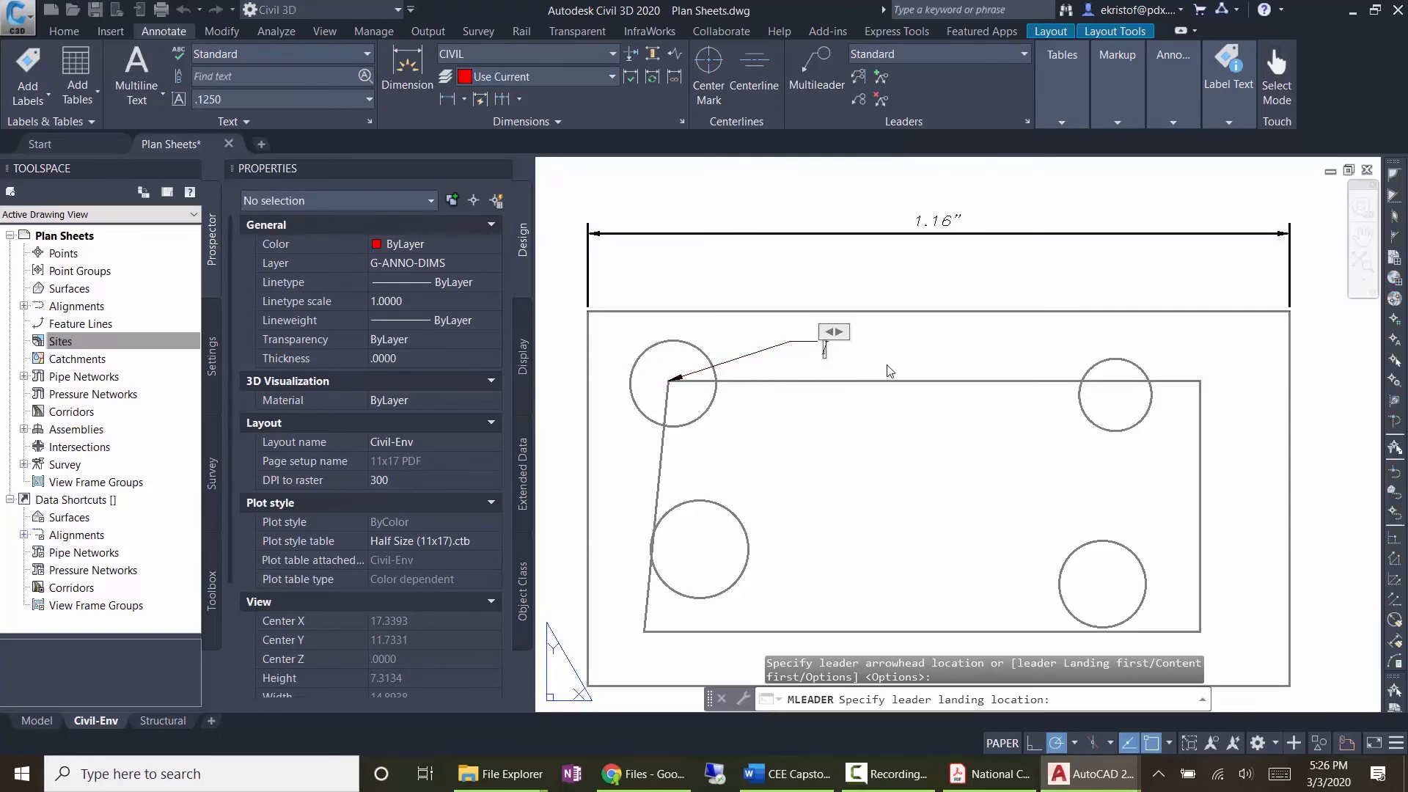
text(dfgfgdfg)
key(Escape)
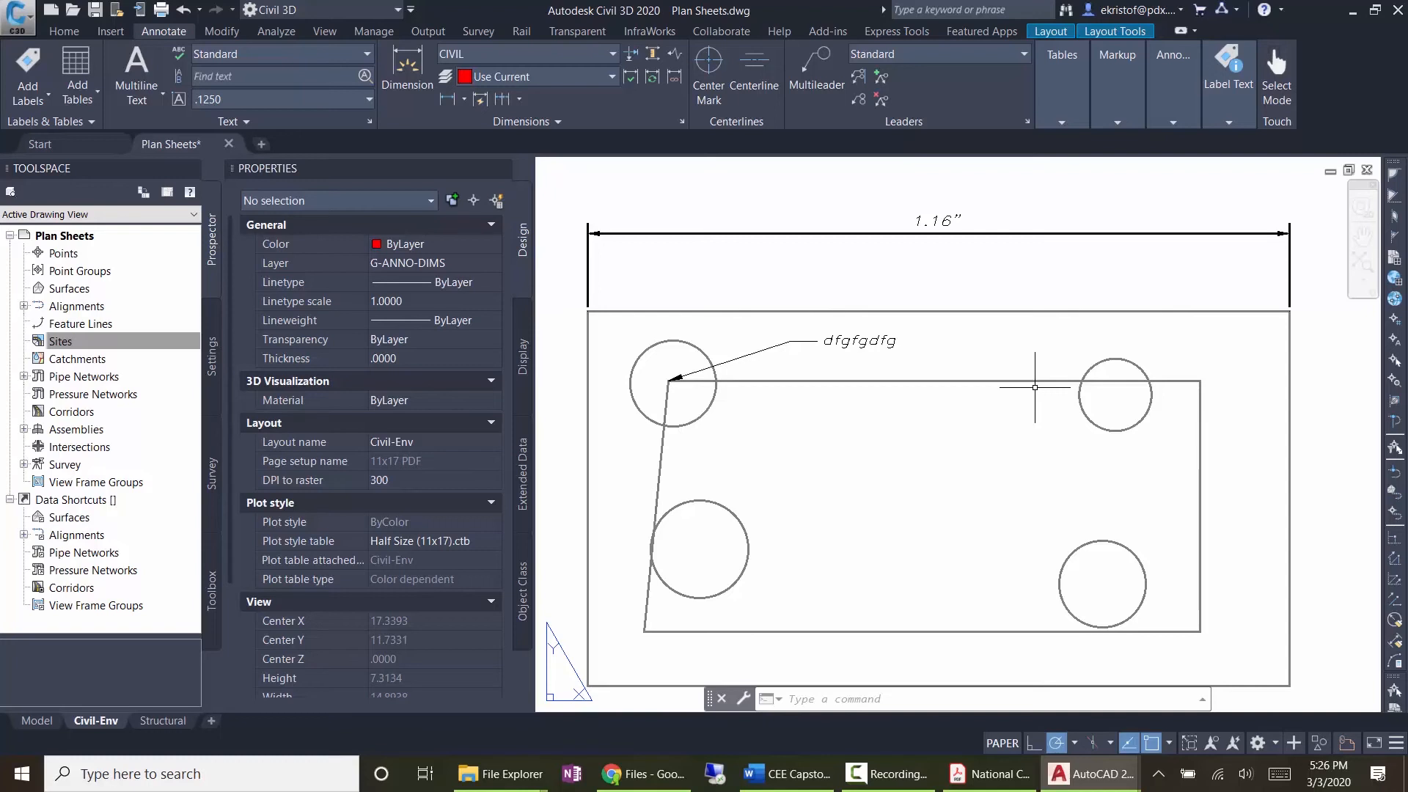
Step: Move the layout viewport about 1.6 units to the left on the sheet
scroll(1036, 386, down, 5)
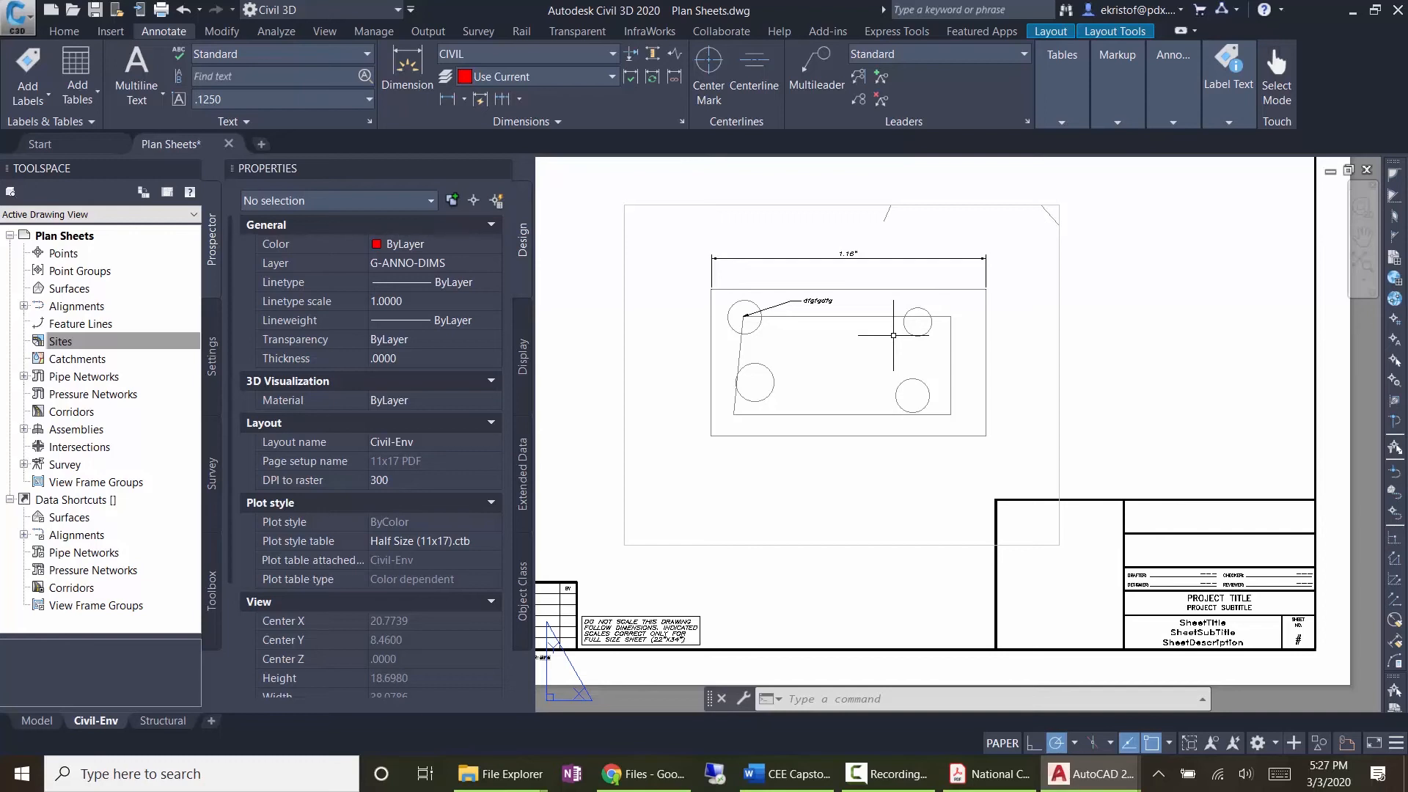
click(1059, 316)
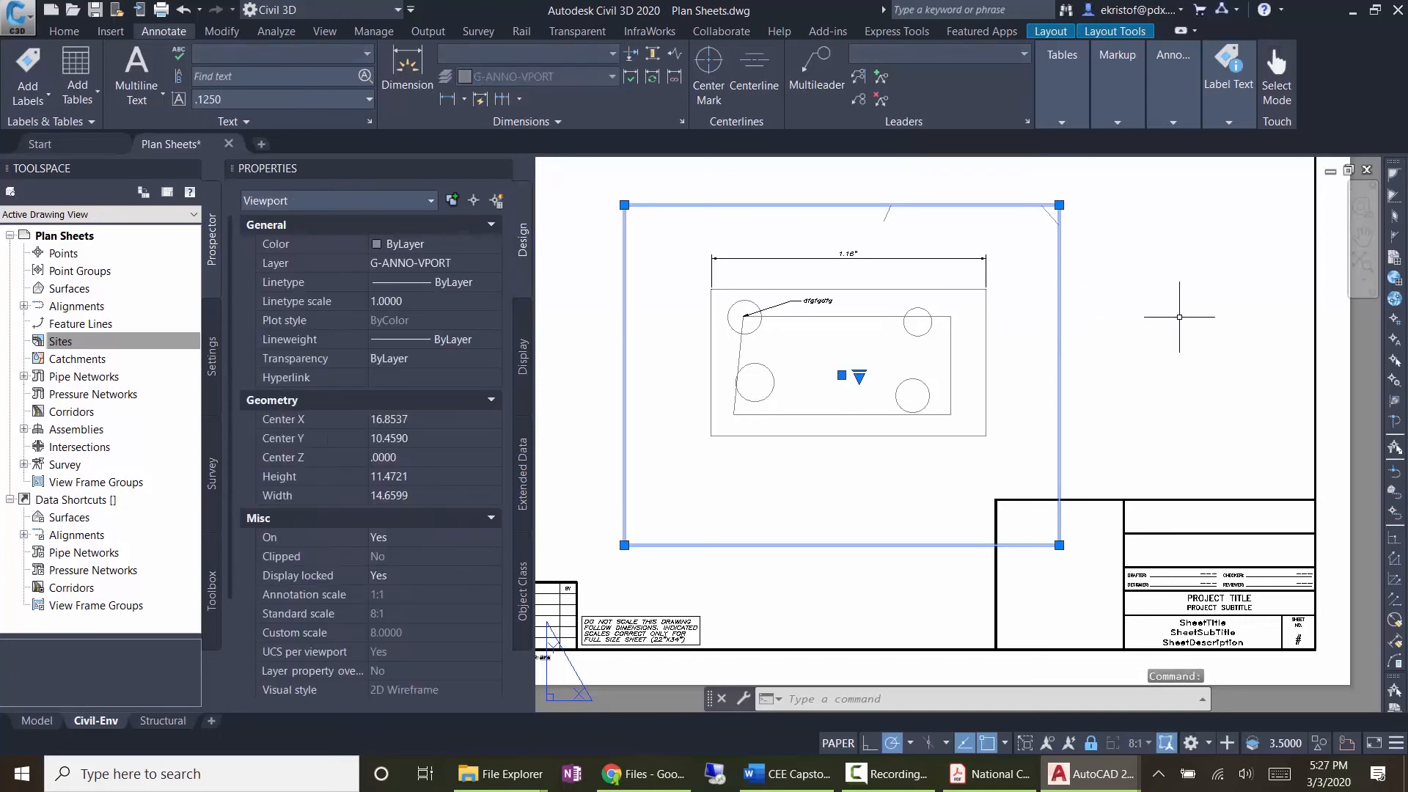
text(m)
key(Return)
click(1201, 317)
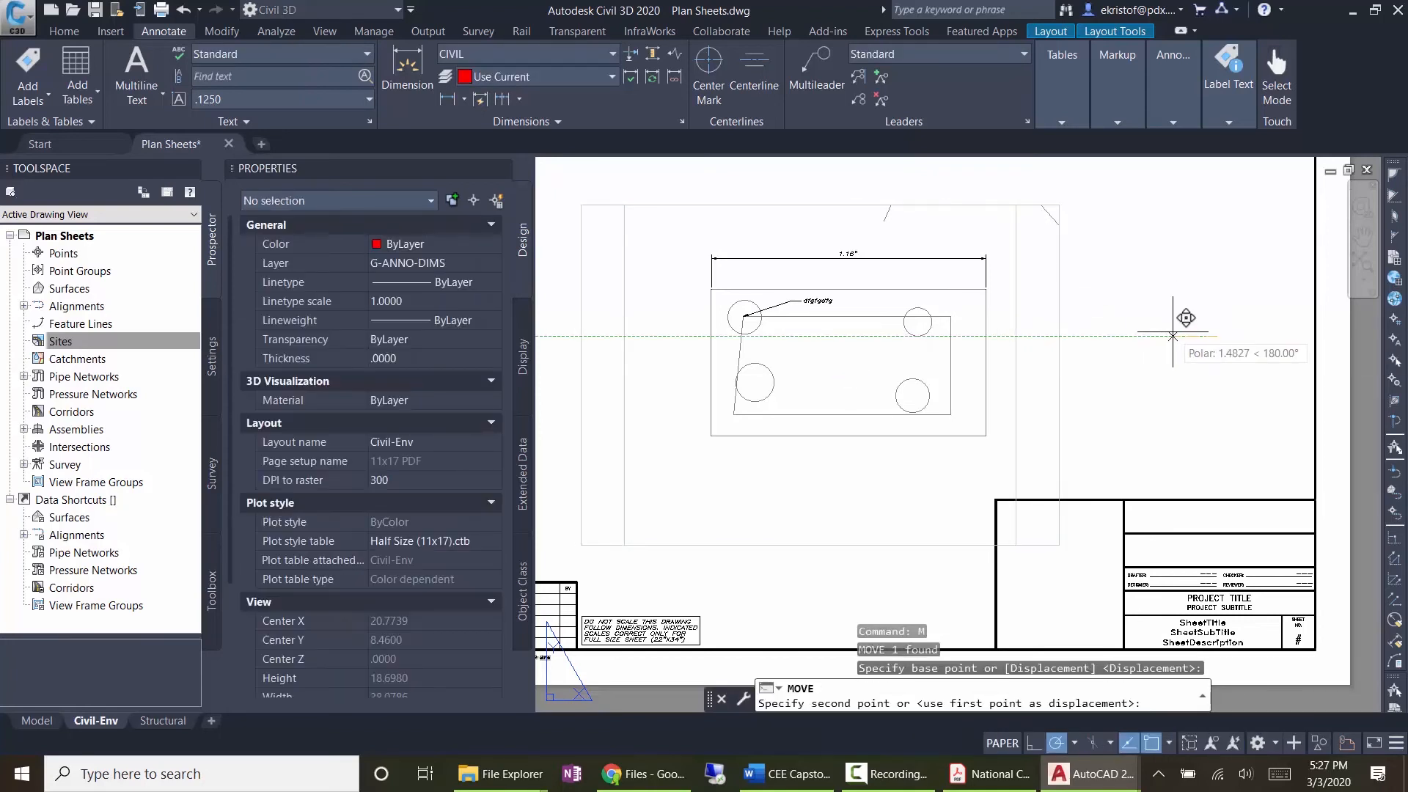
click(1169, 332)
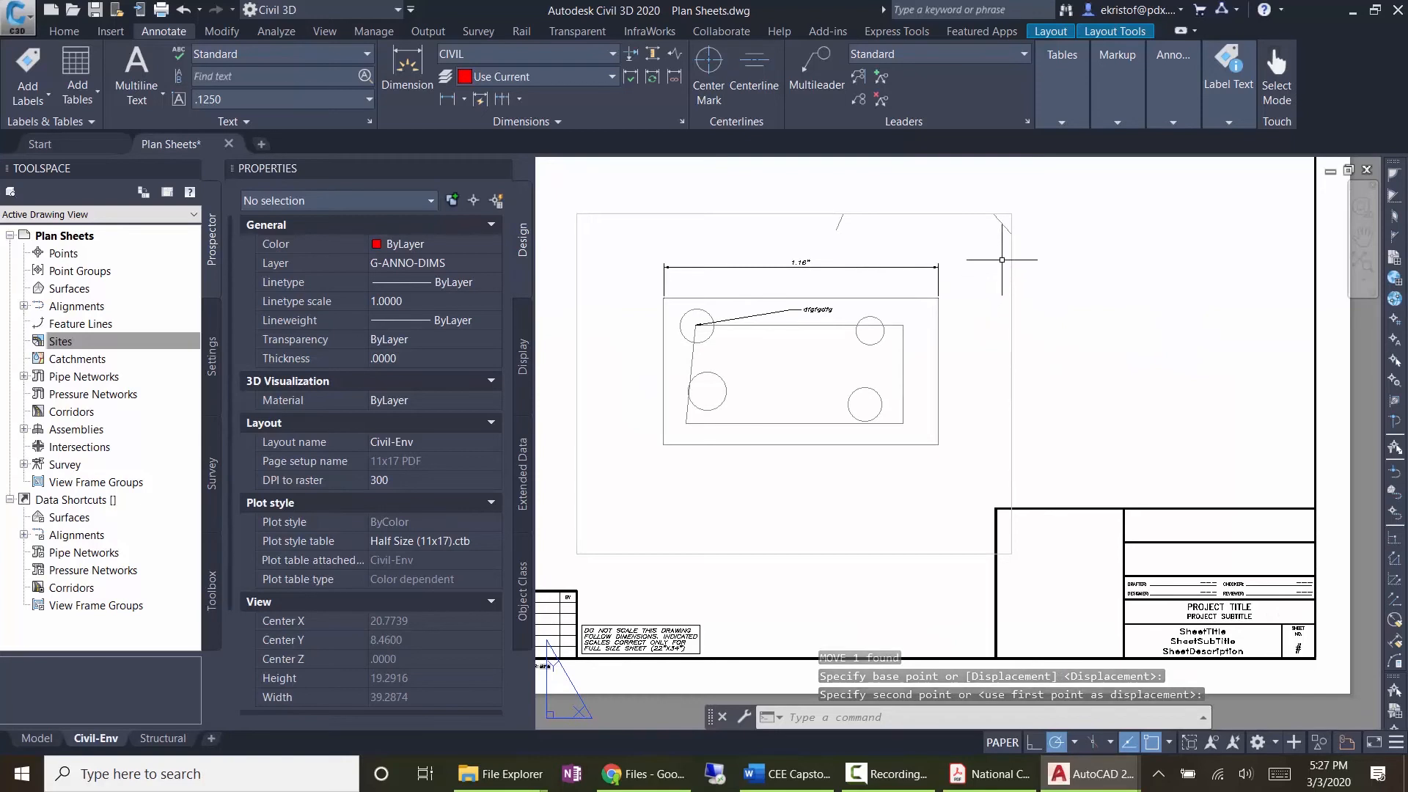
Step: Move the viewport again, toward the upper-right part of the sheet above the title block
click(1011, 249)
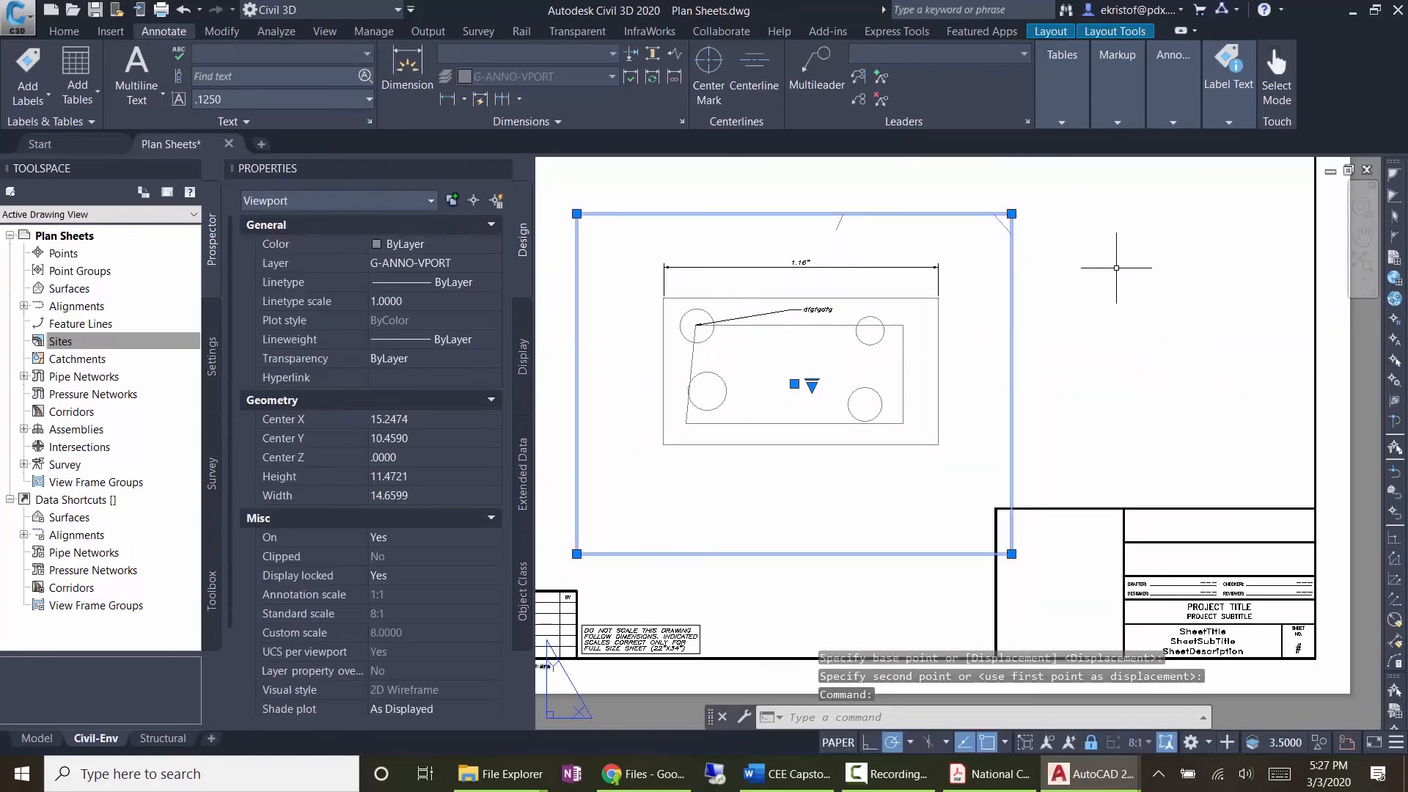
text(M)
key(Return)
click(1089, 237)
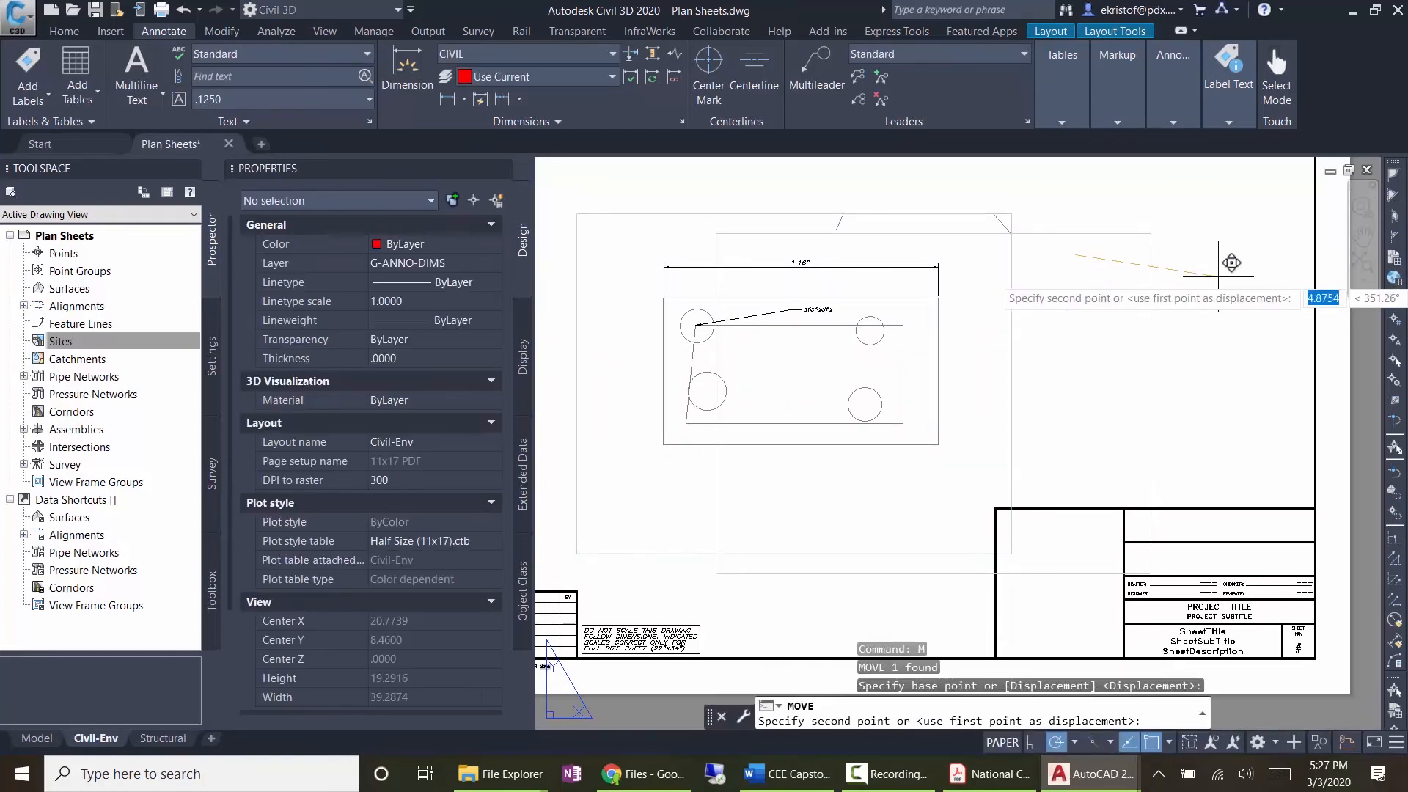
click(1296, 198)
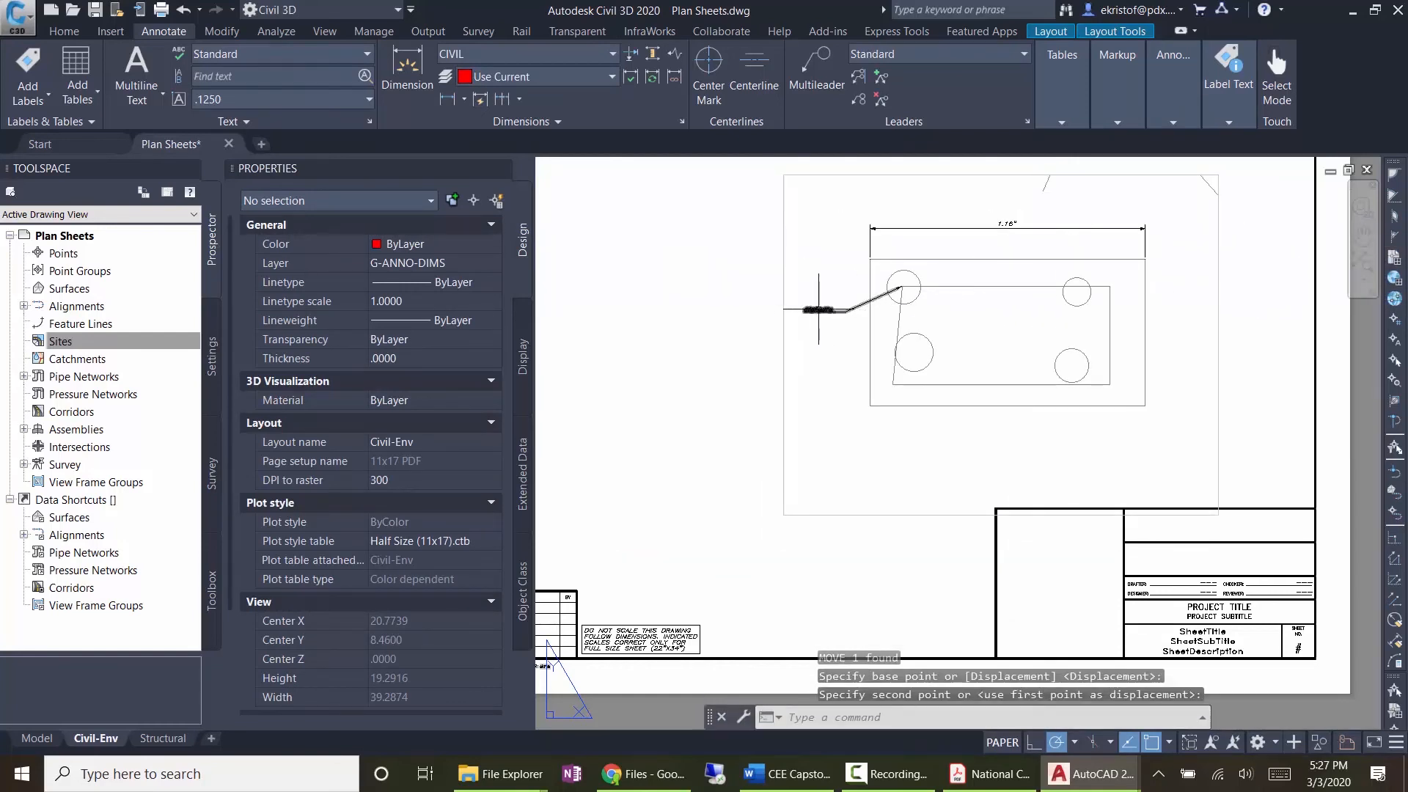
Step: Examine the multileader and the linear dimension on the moved viewport, including the dimension's properties, and review the whole sheet
scroll(817, 311, up, 6)
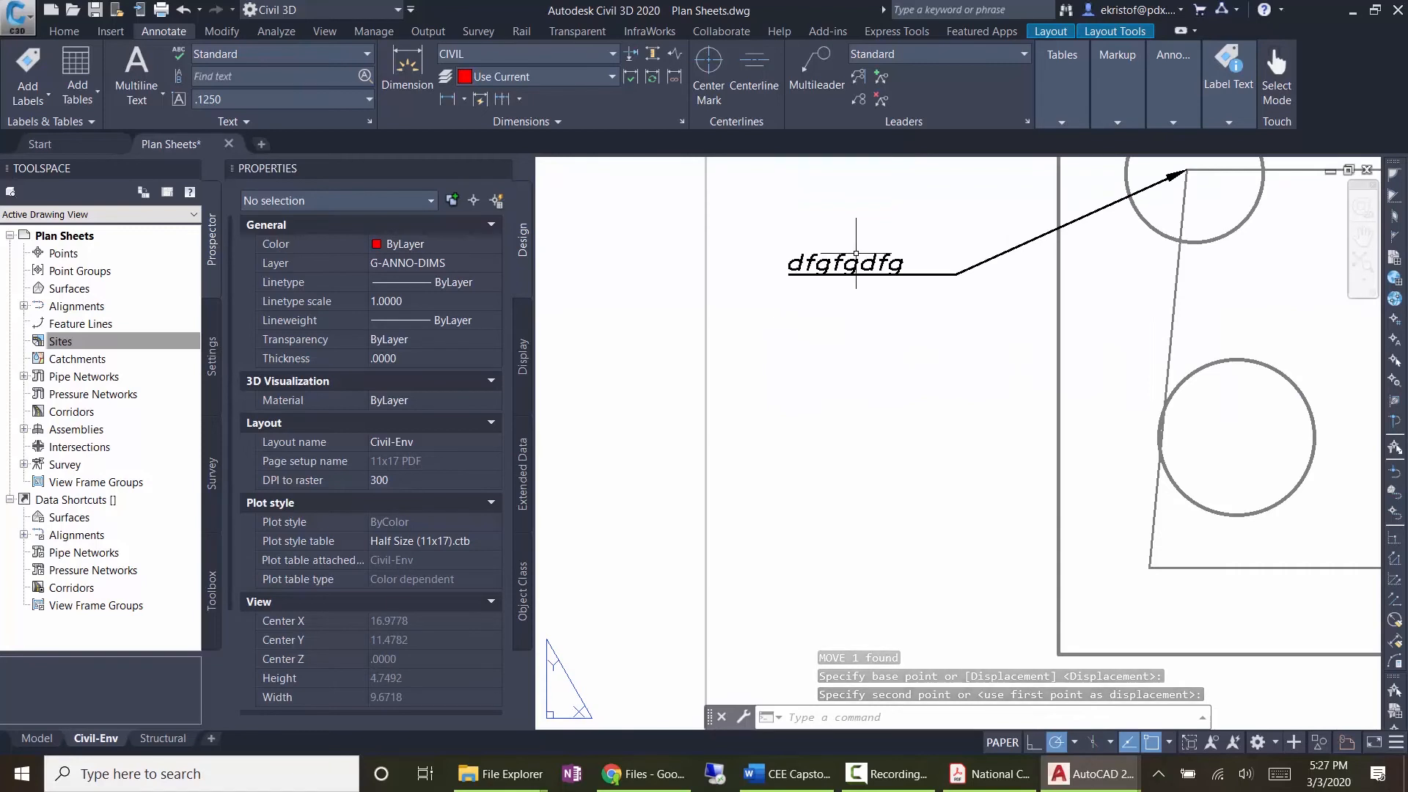
scroll(851, 265, down, 2)
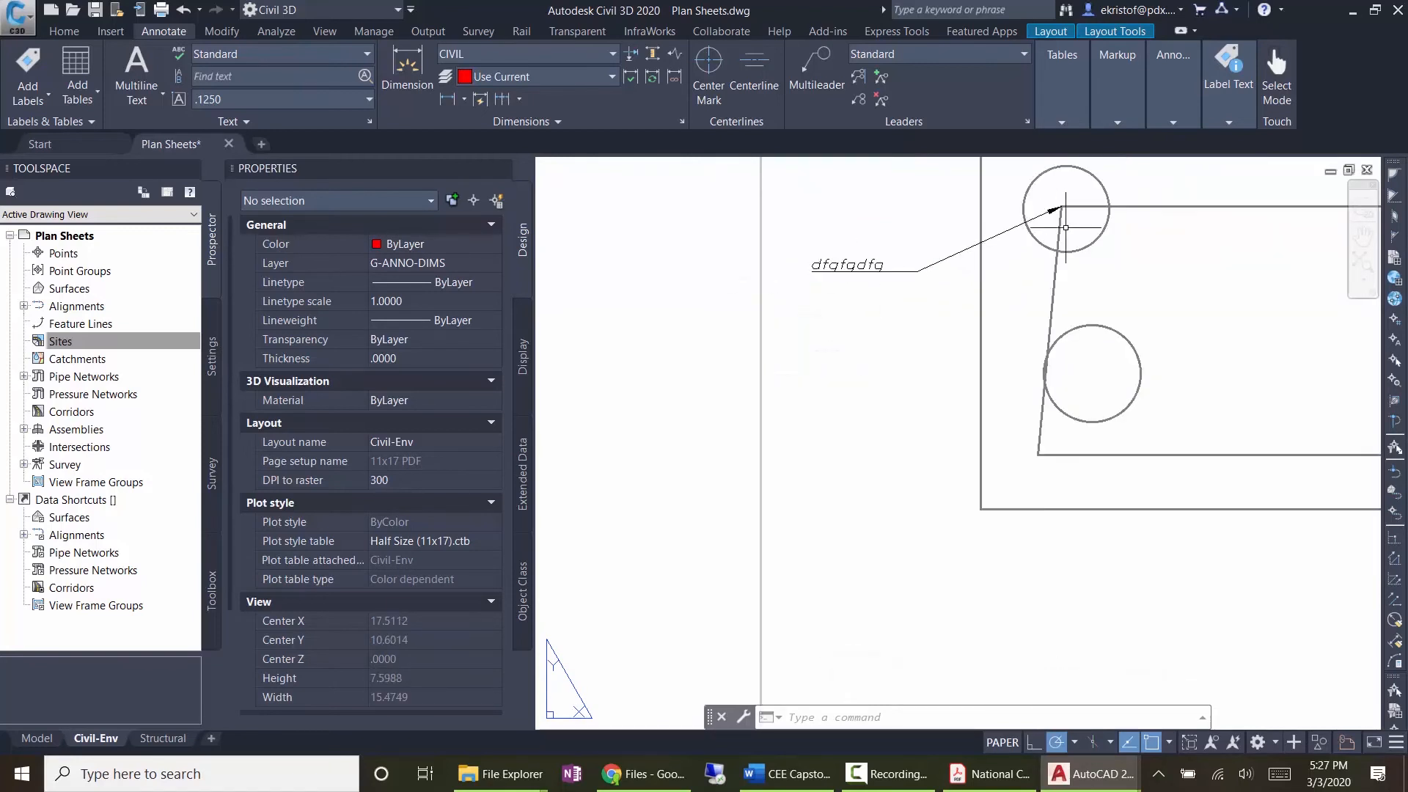
scroll(1091, 213, down, 2)
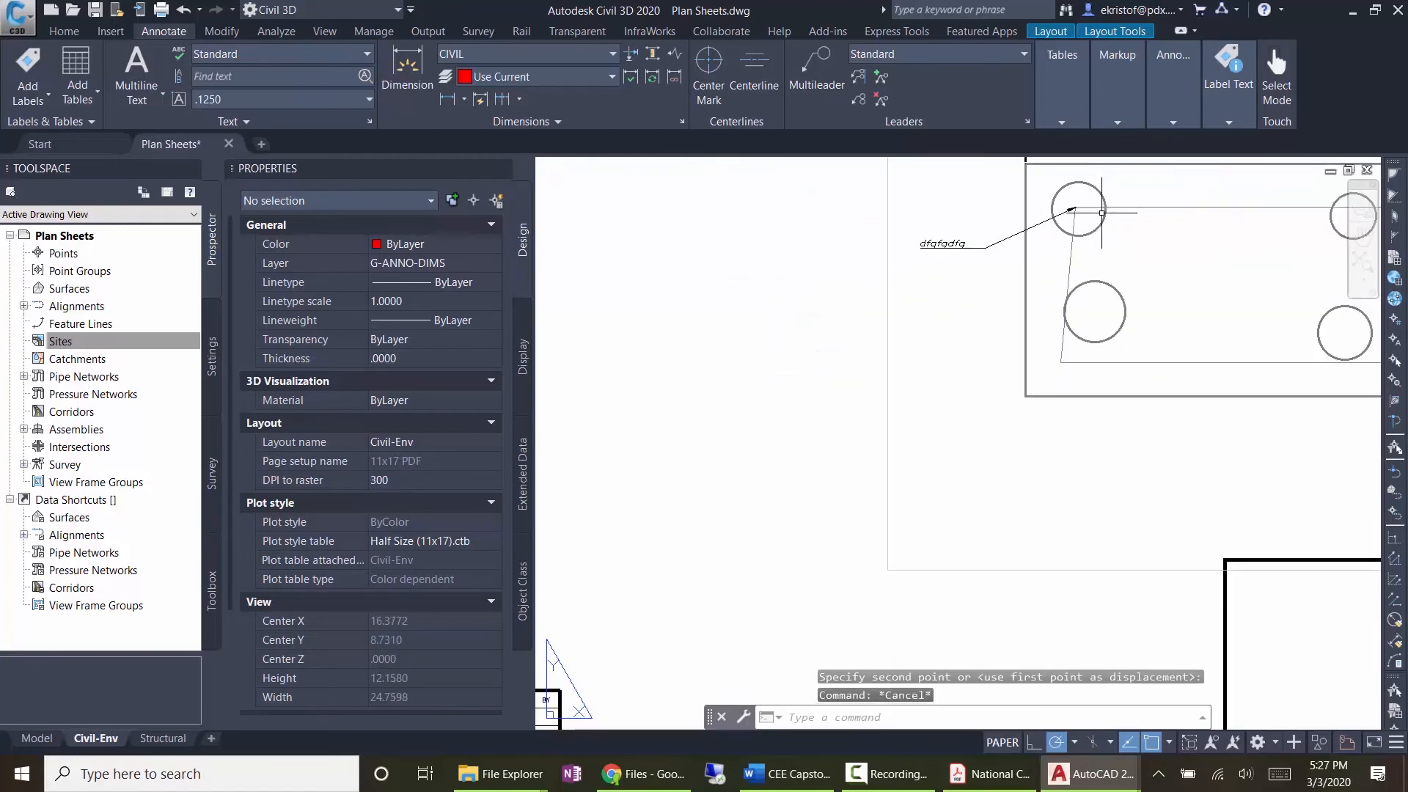
middle_drag(1093, 220, 926, 393)
click(880, 277)
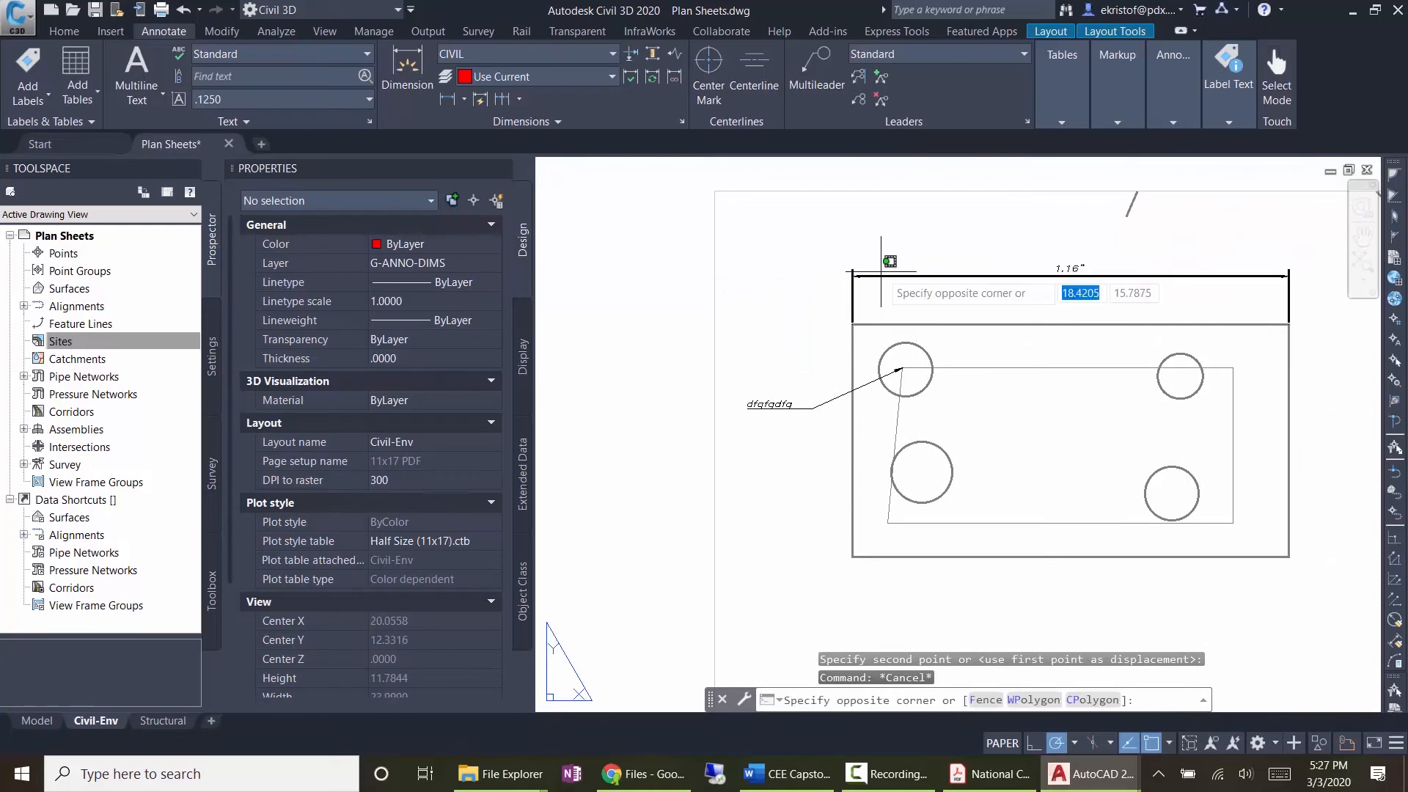
click(987, 353)
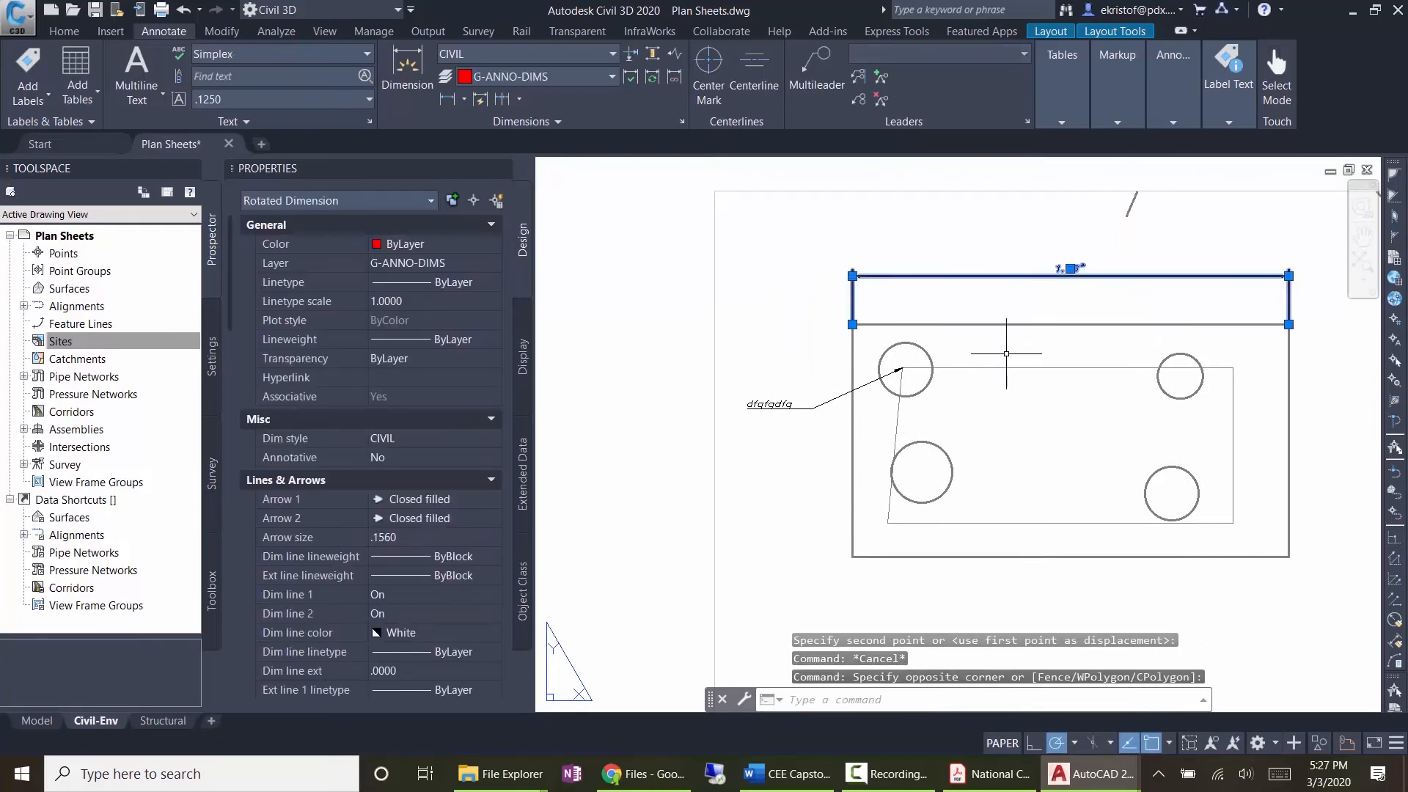
key(Escape)
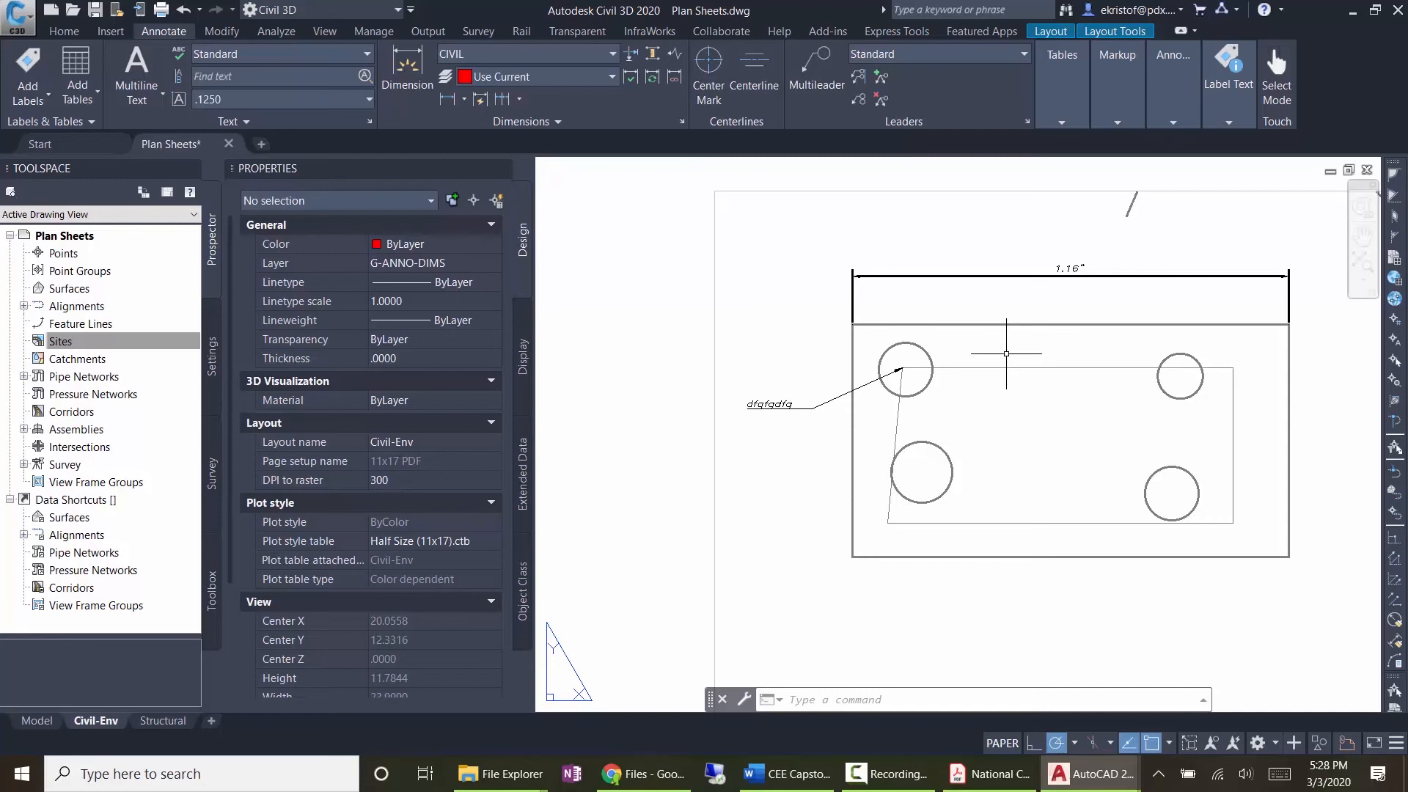
scroll(1005, 353, down, 4)
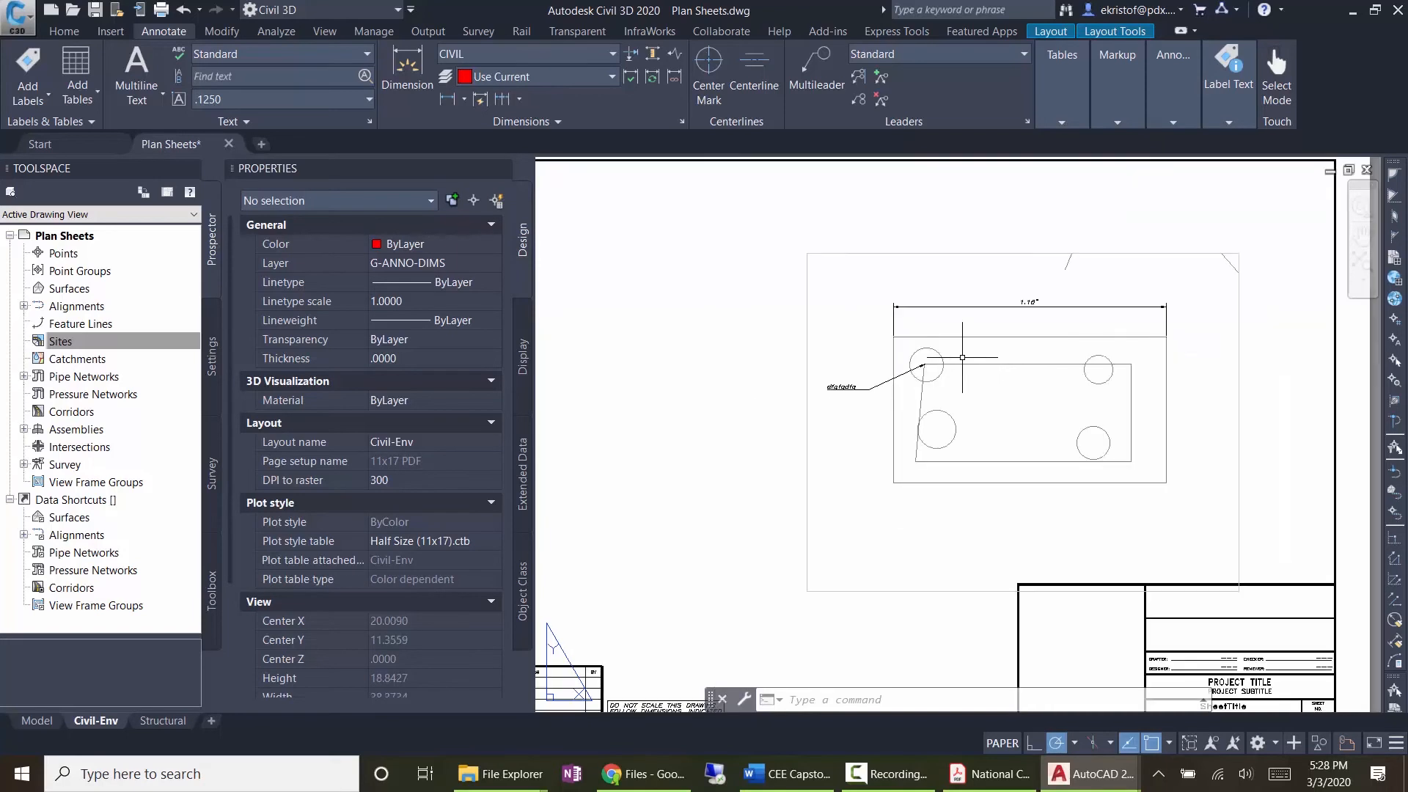
middle_drag(897, 352, 928, 340)
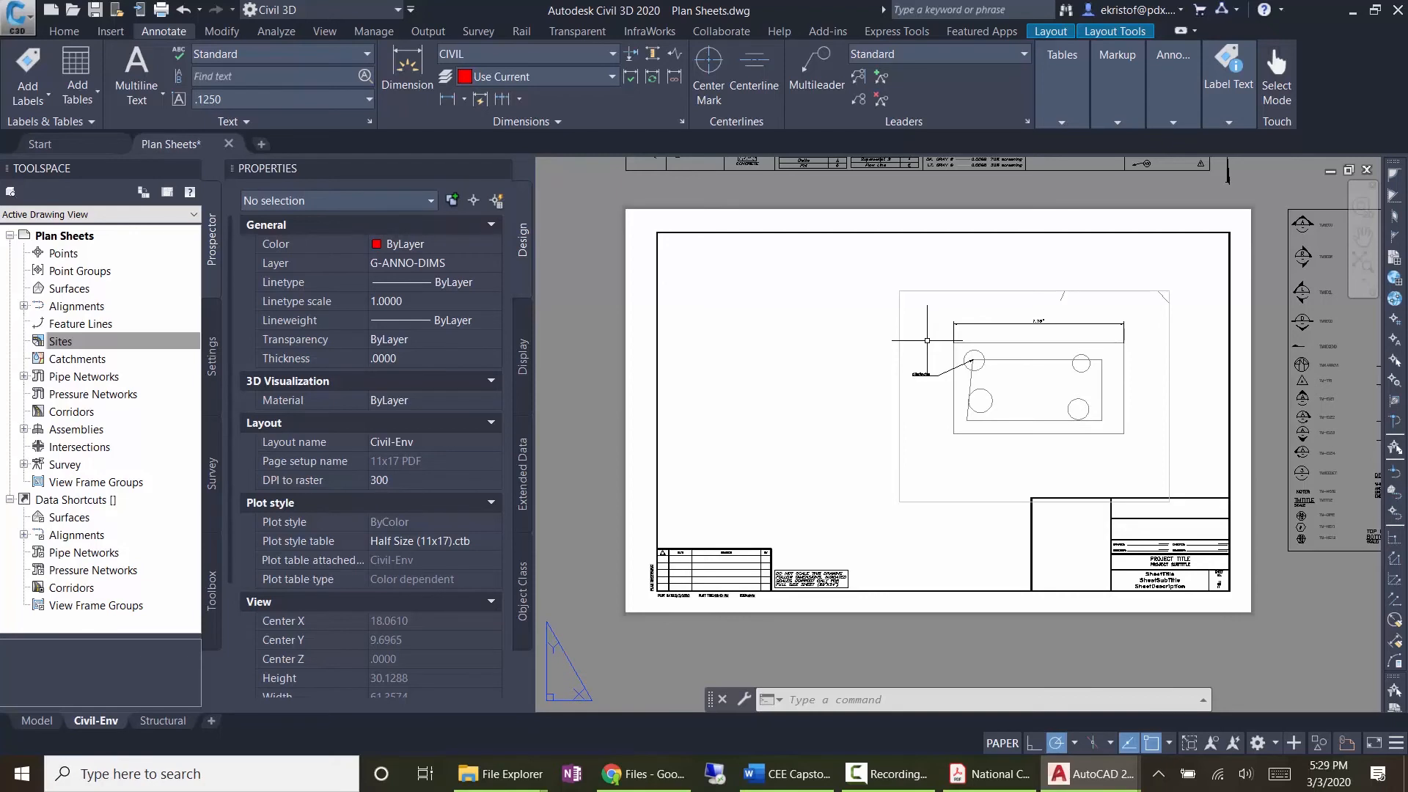
Step: Switch to model space and make _XREF the current layer
click(33, 722)
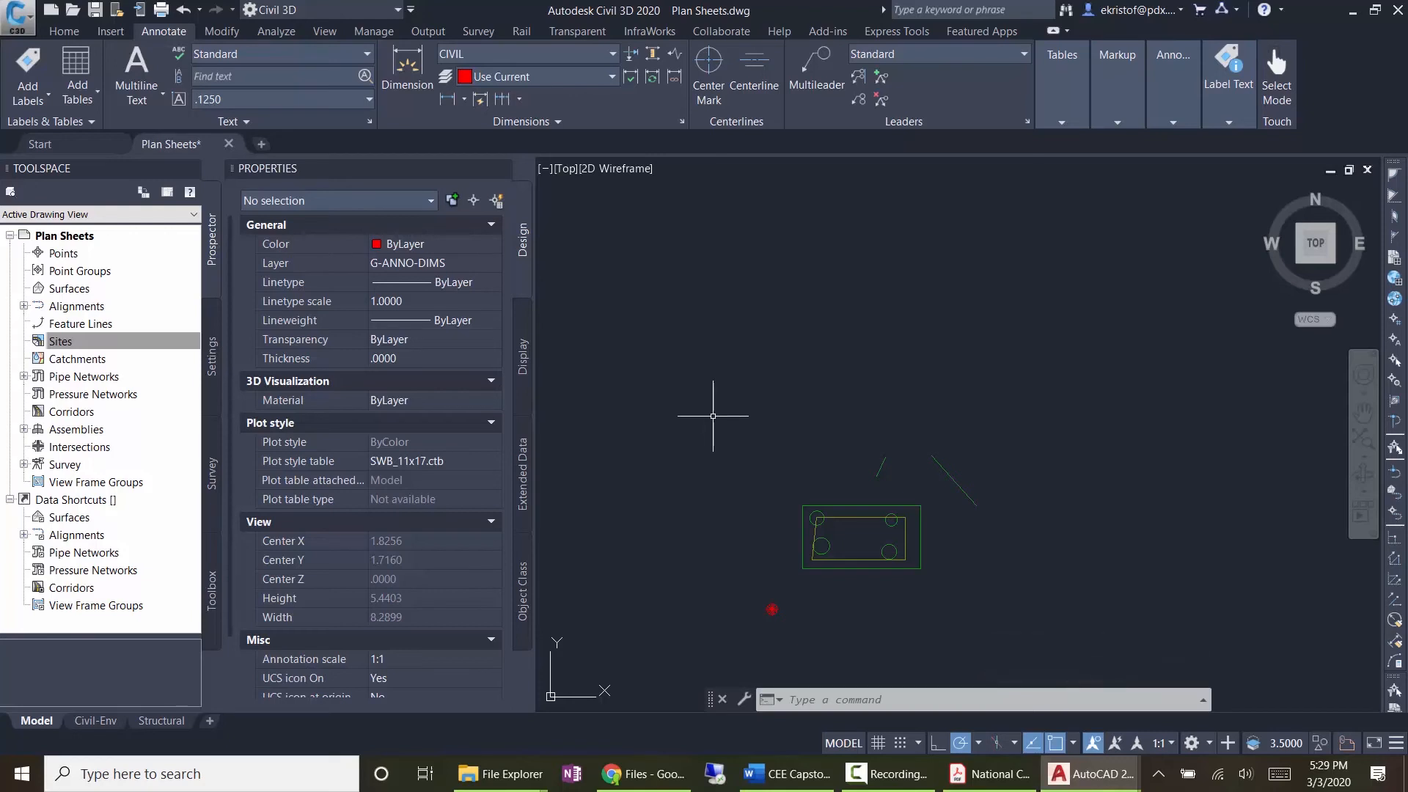
key(Escape)
key(Escape)
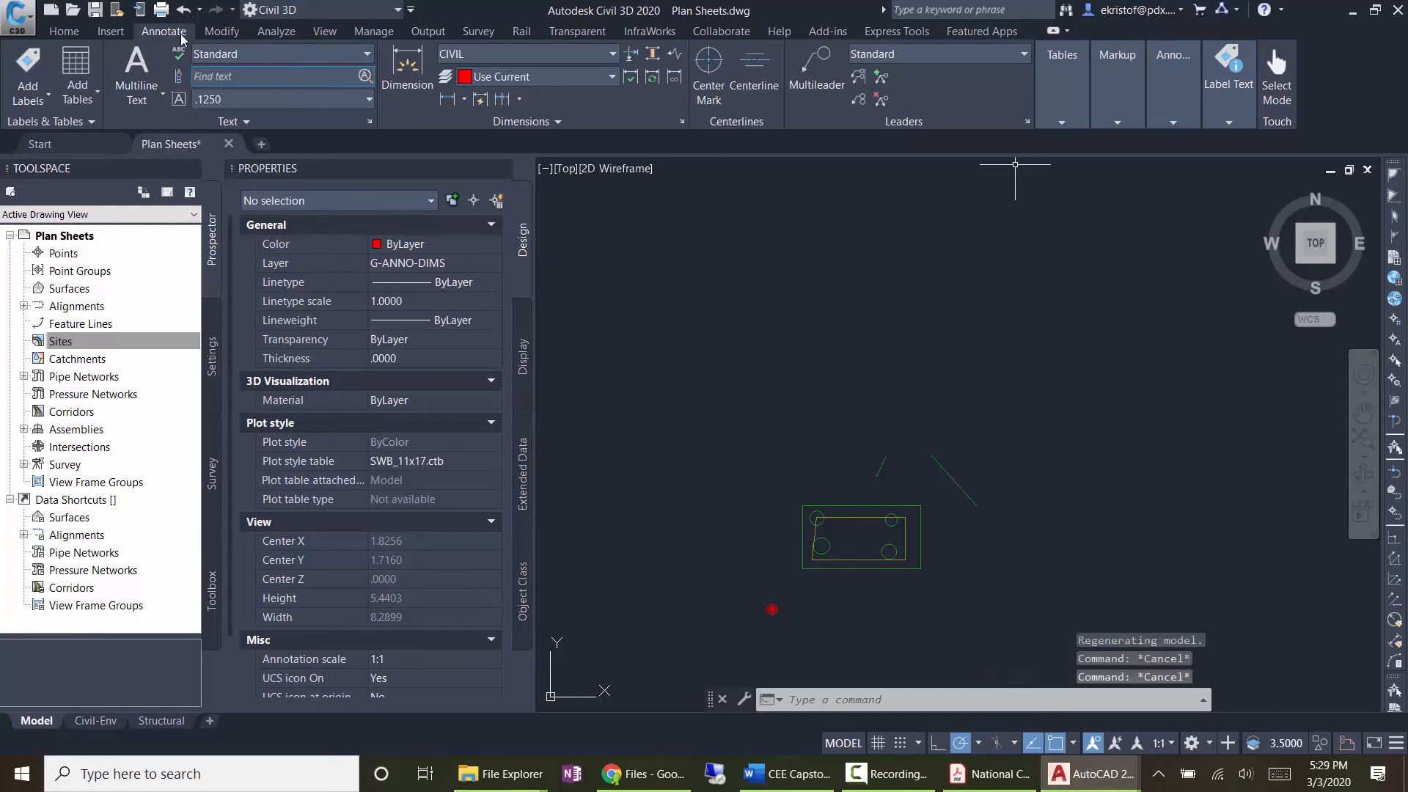
click(71, 33)
click(1189, 60)
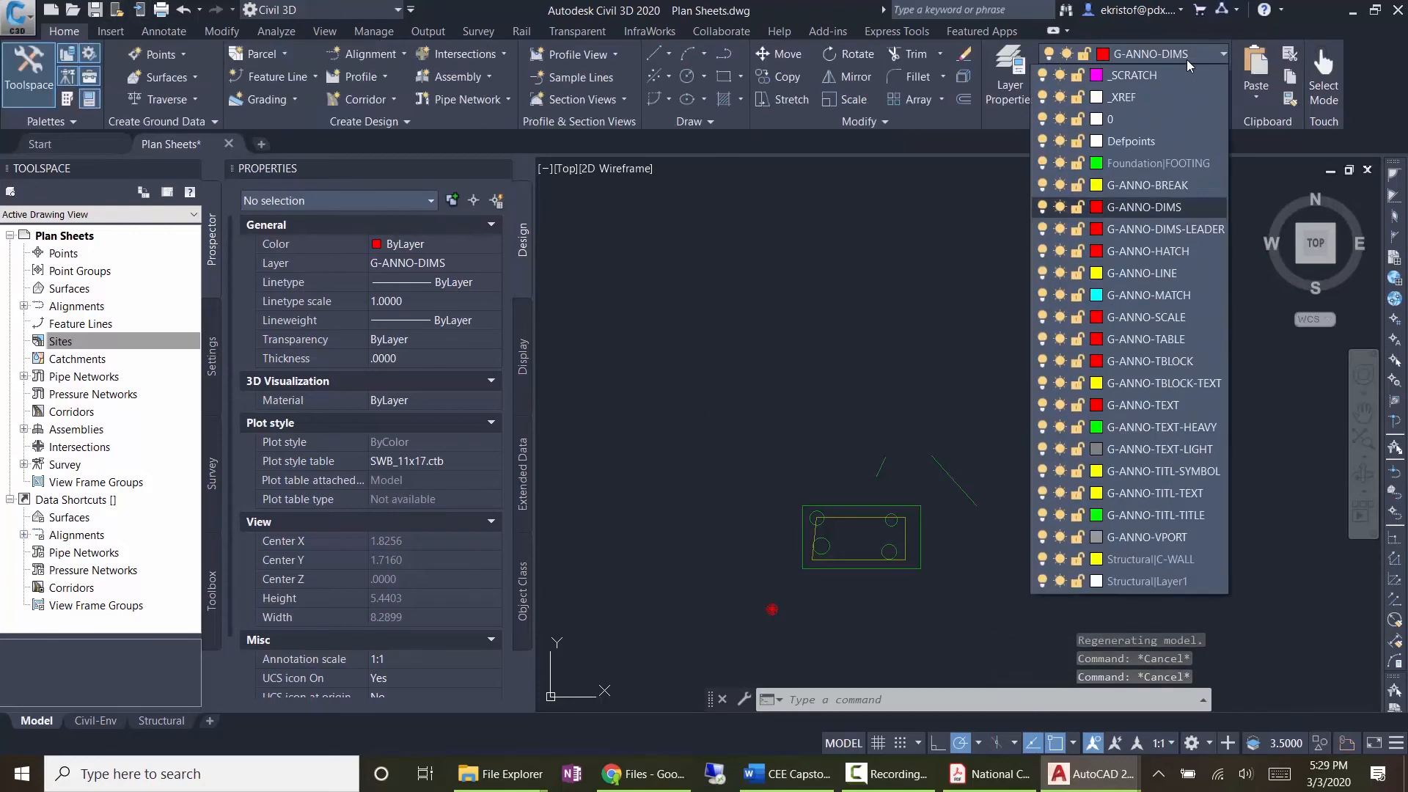
click(1129, 93)
Step: Open the list of the drawing's external references with XREF
text(xref)
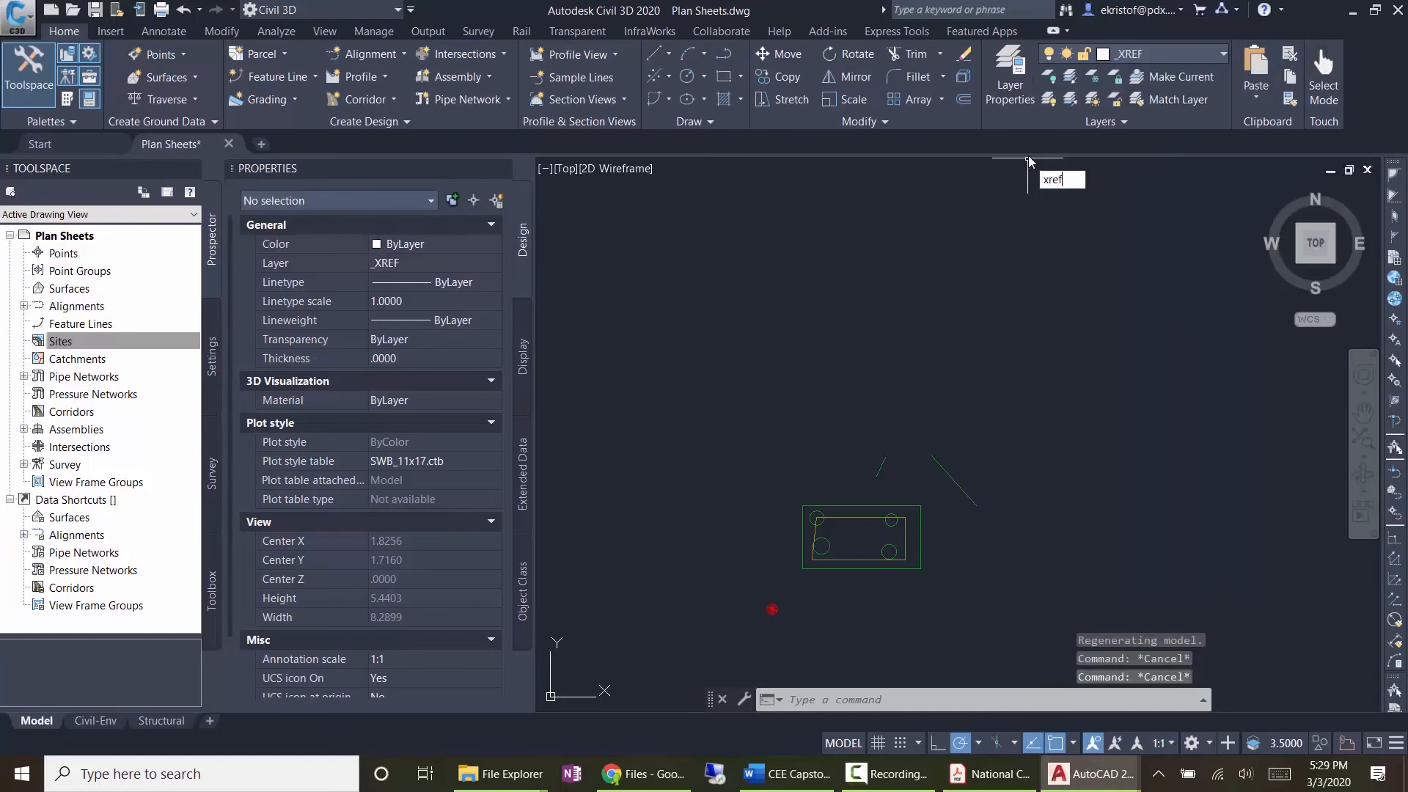
key(Return)
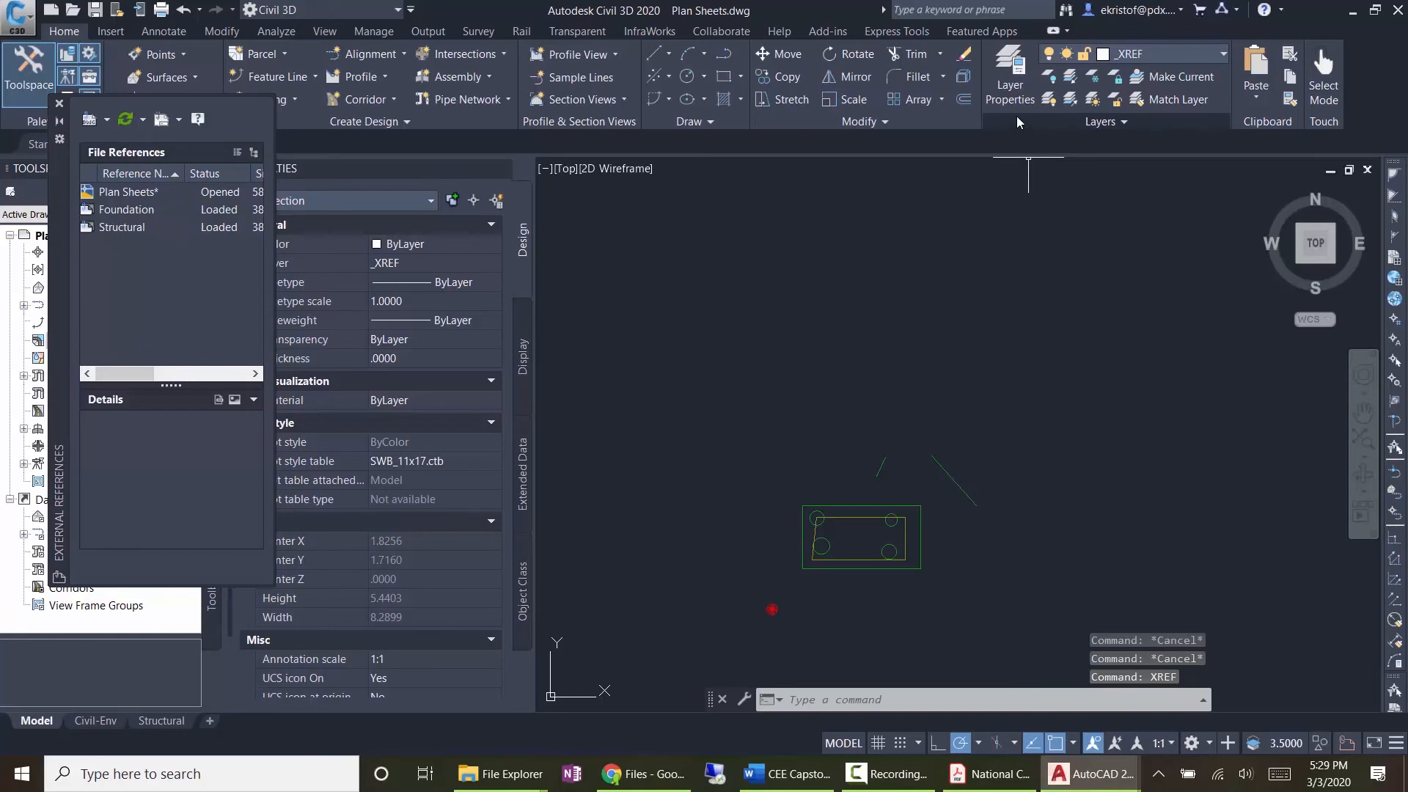
click(85, 118)
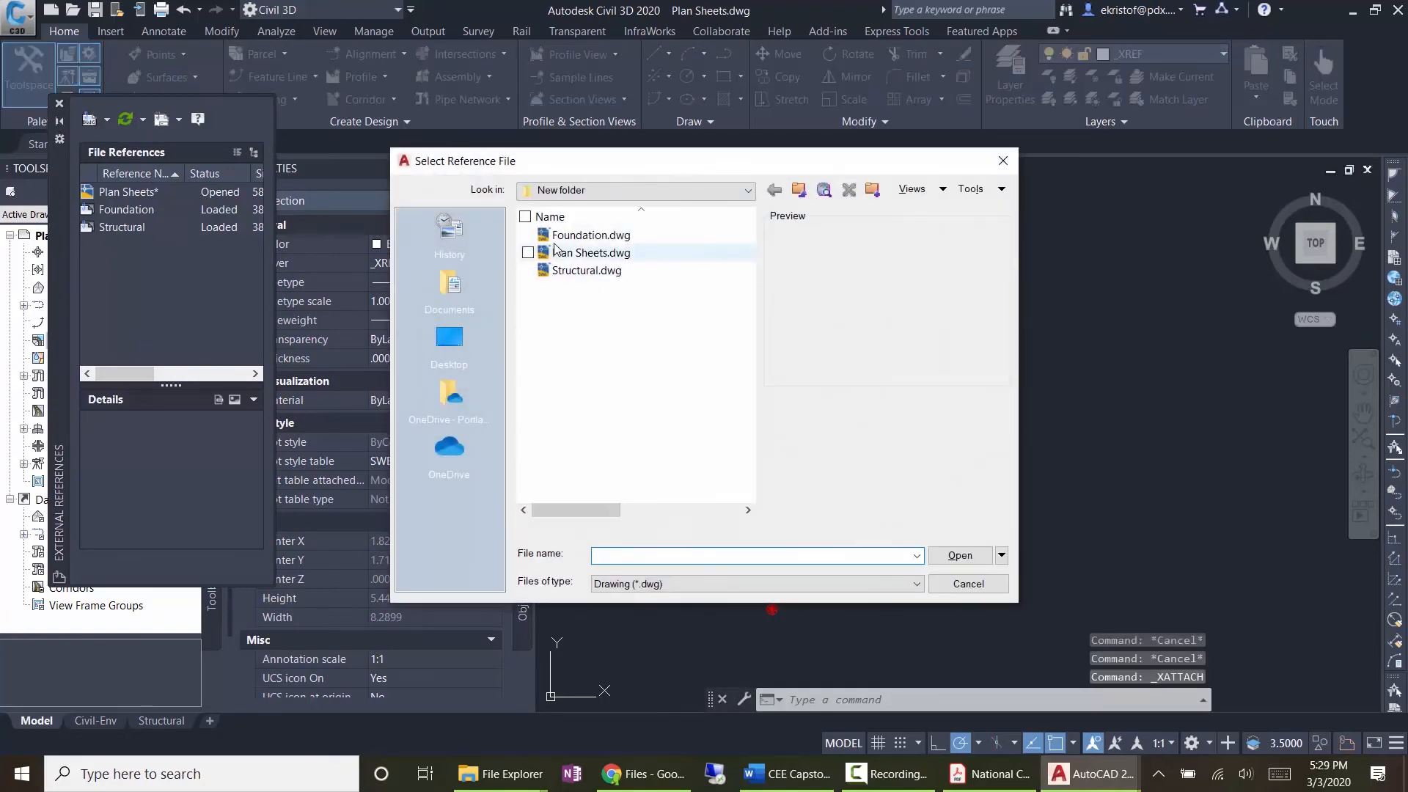
click(748, 190)
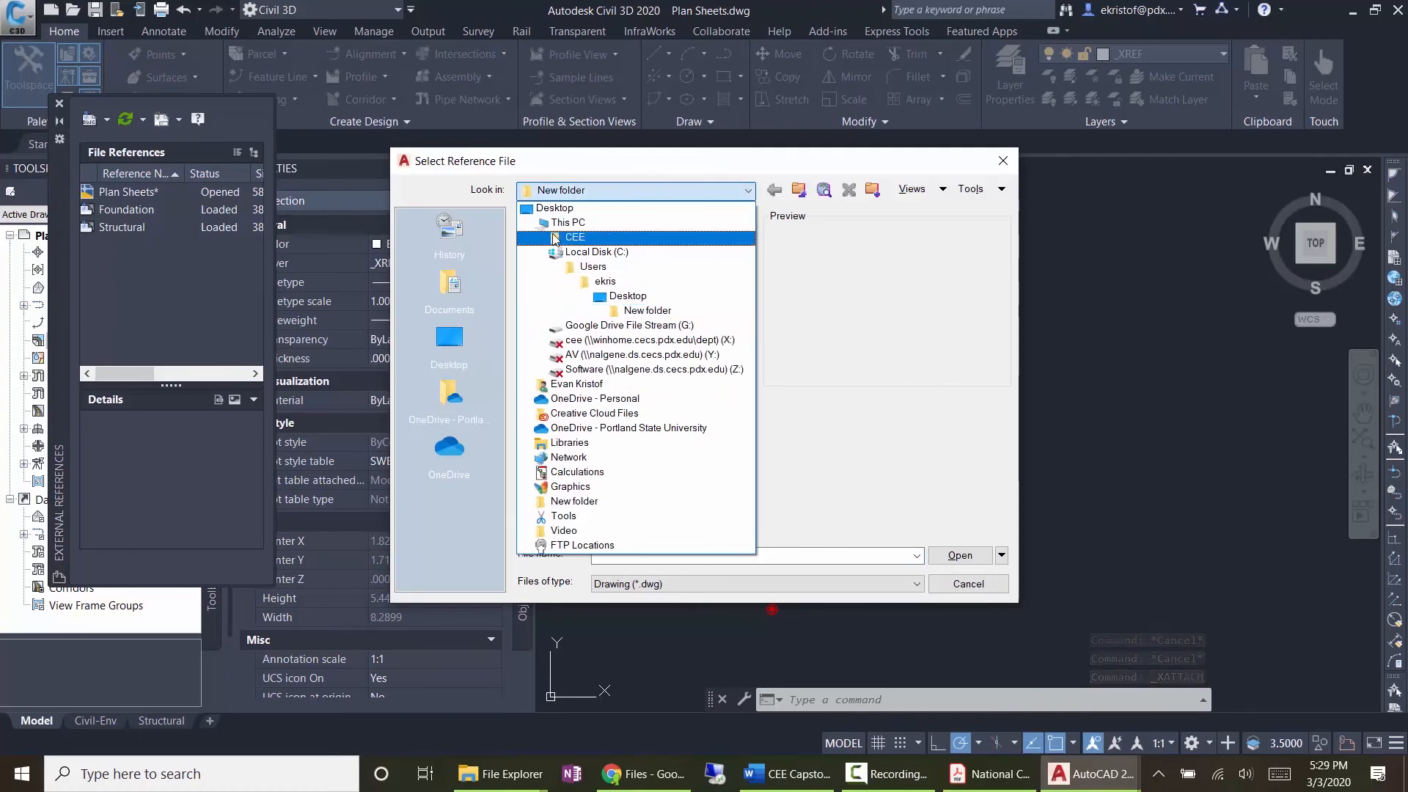
click(579, 252)
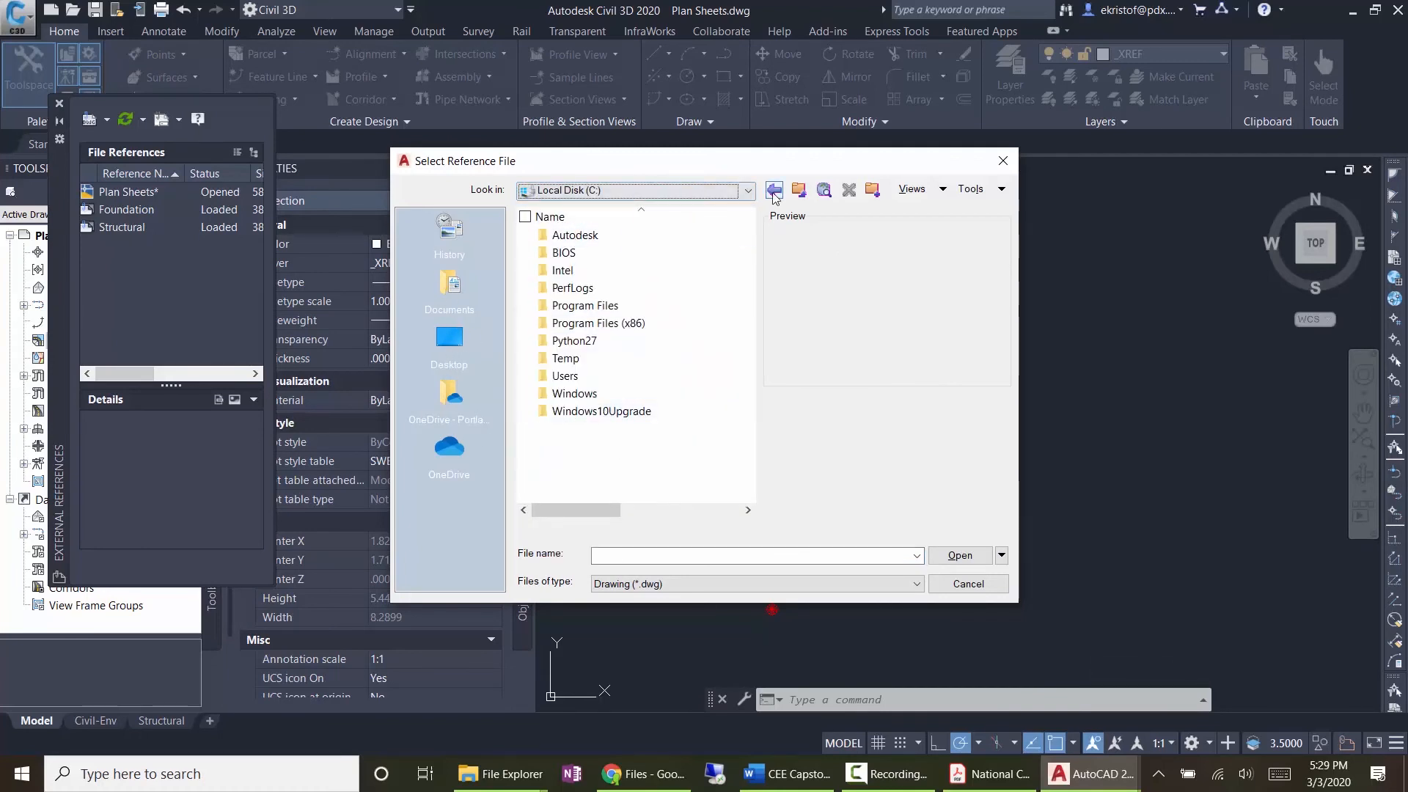
click(748, 190)
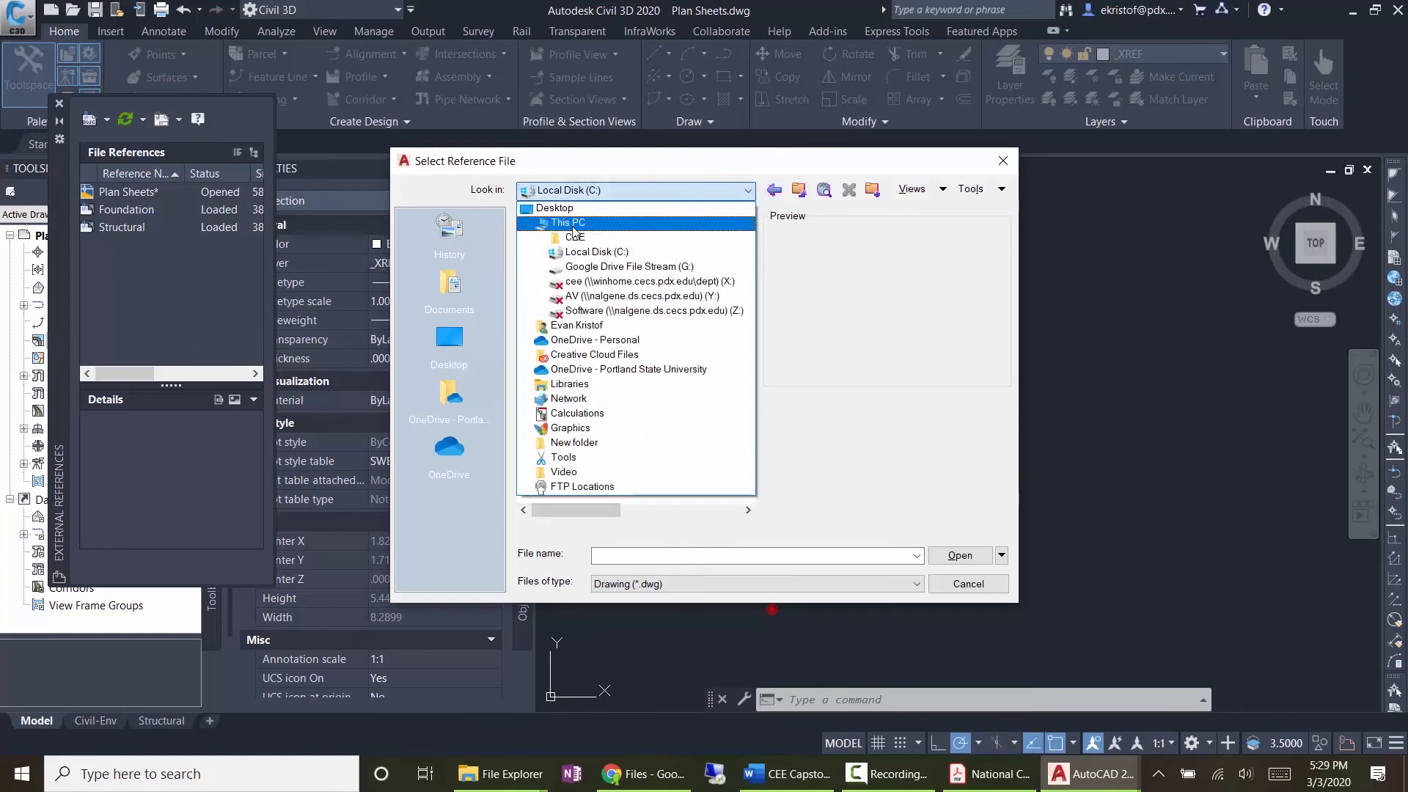
click(573, 225)
scroll(581, 462, down, 1)
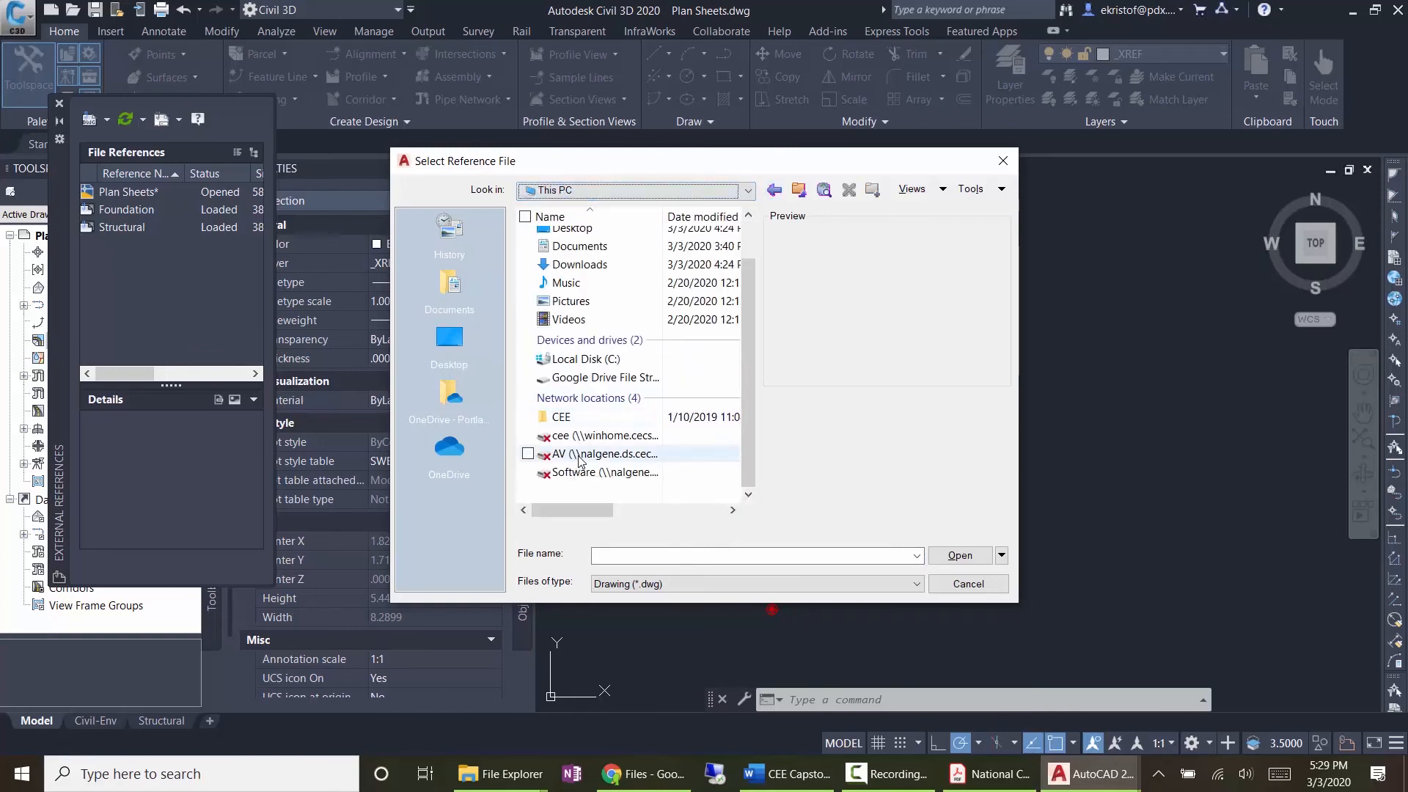
double_click(600, 377)
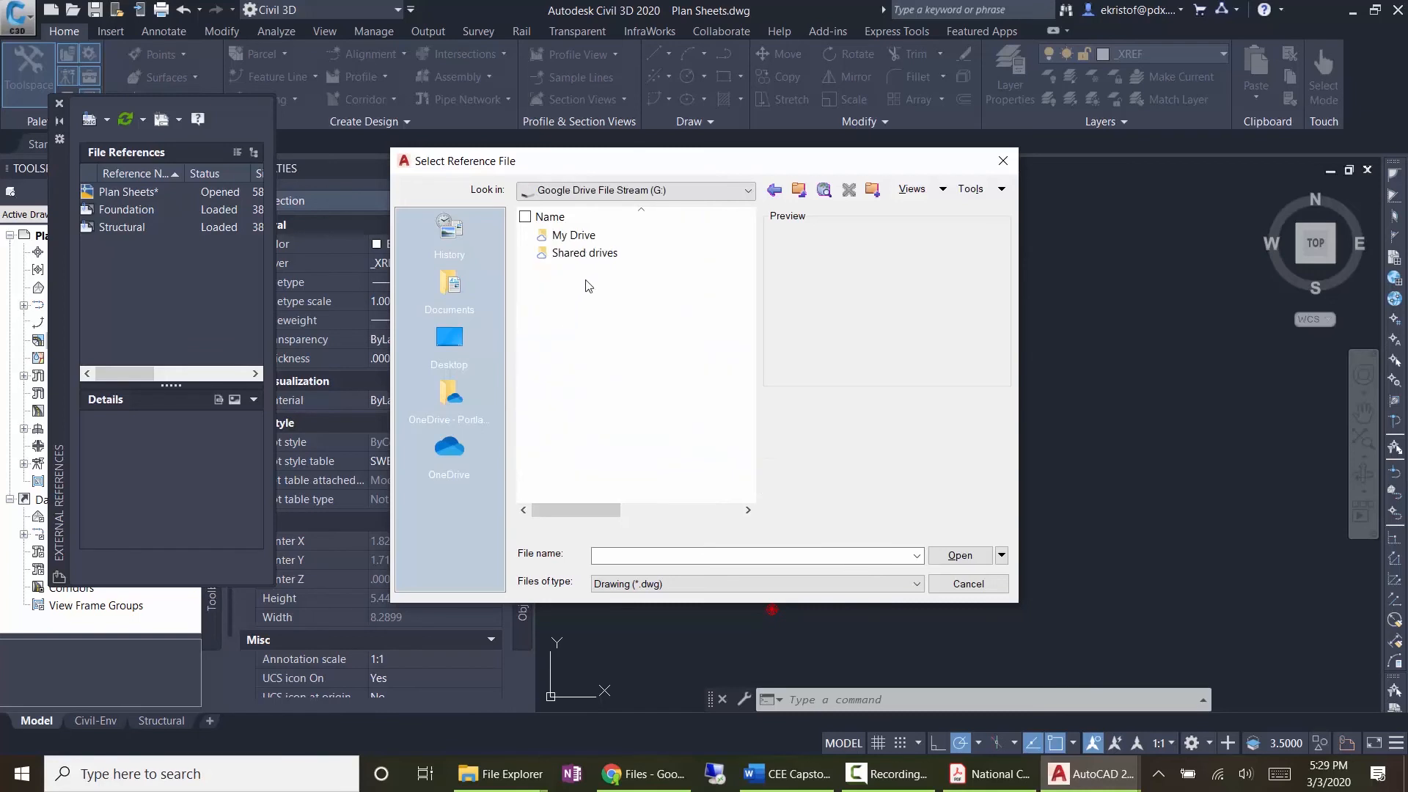
double_click(572, 235)
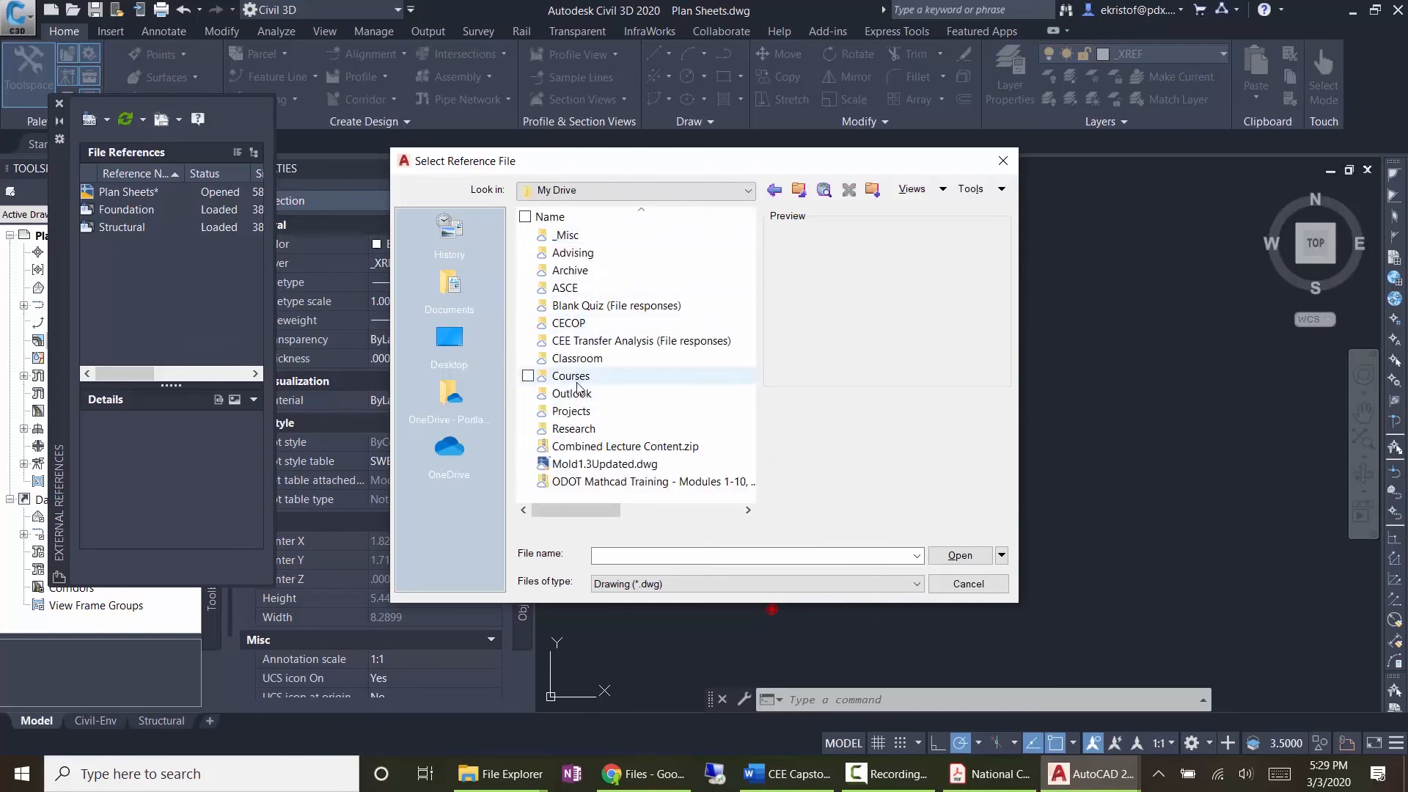
double_click(576, 377)
double_click(593, 340)
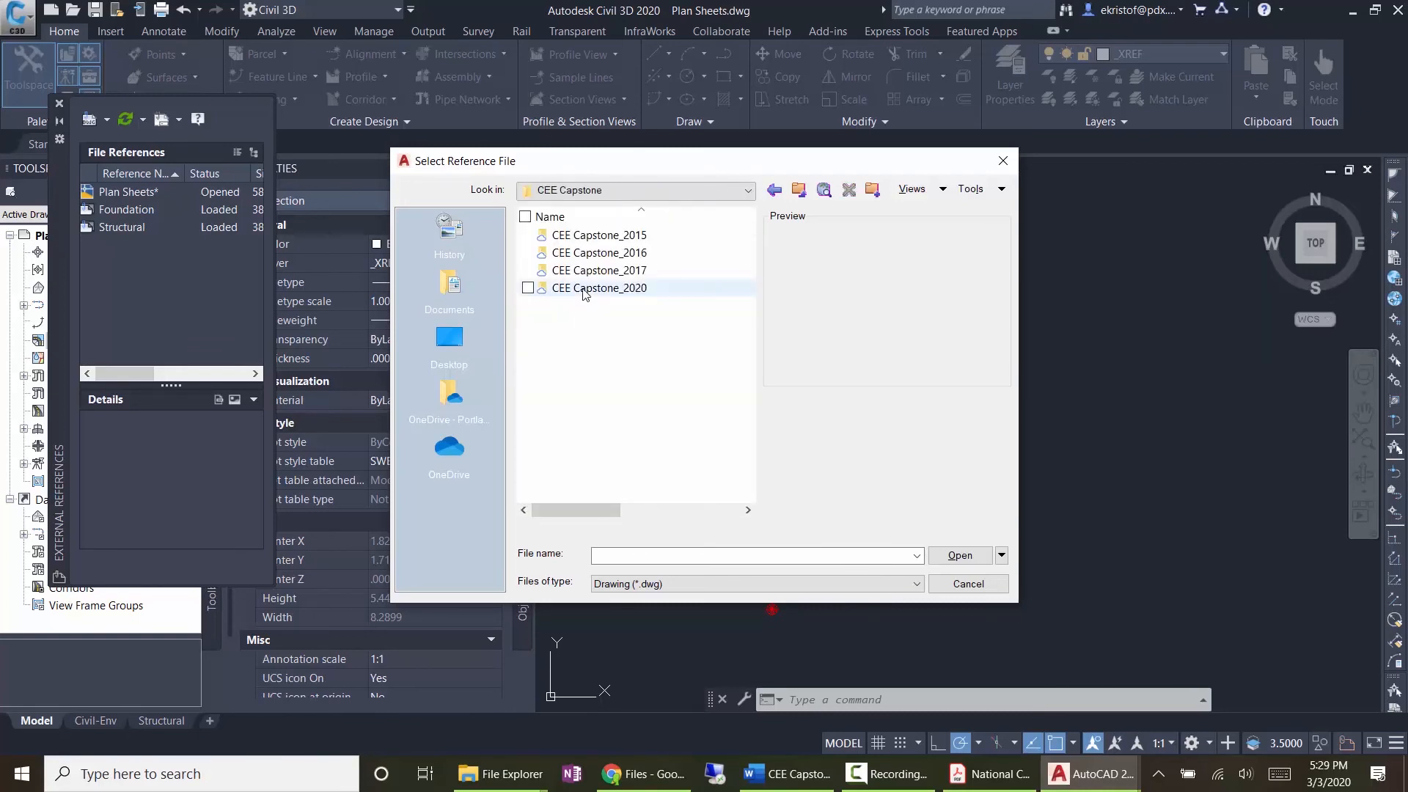
double_click(584, 288)
double_click(576, 236)
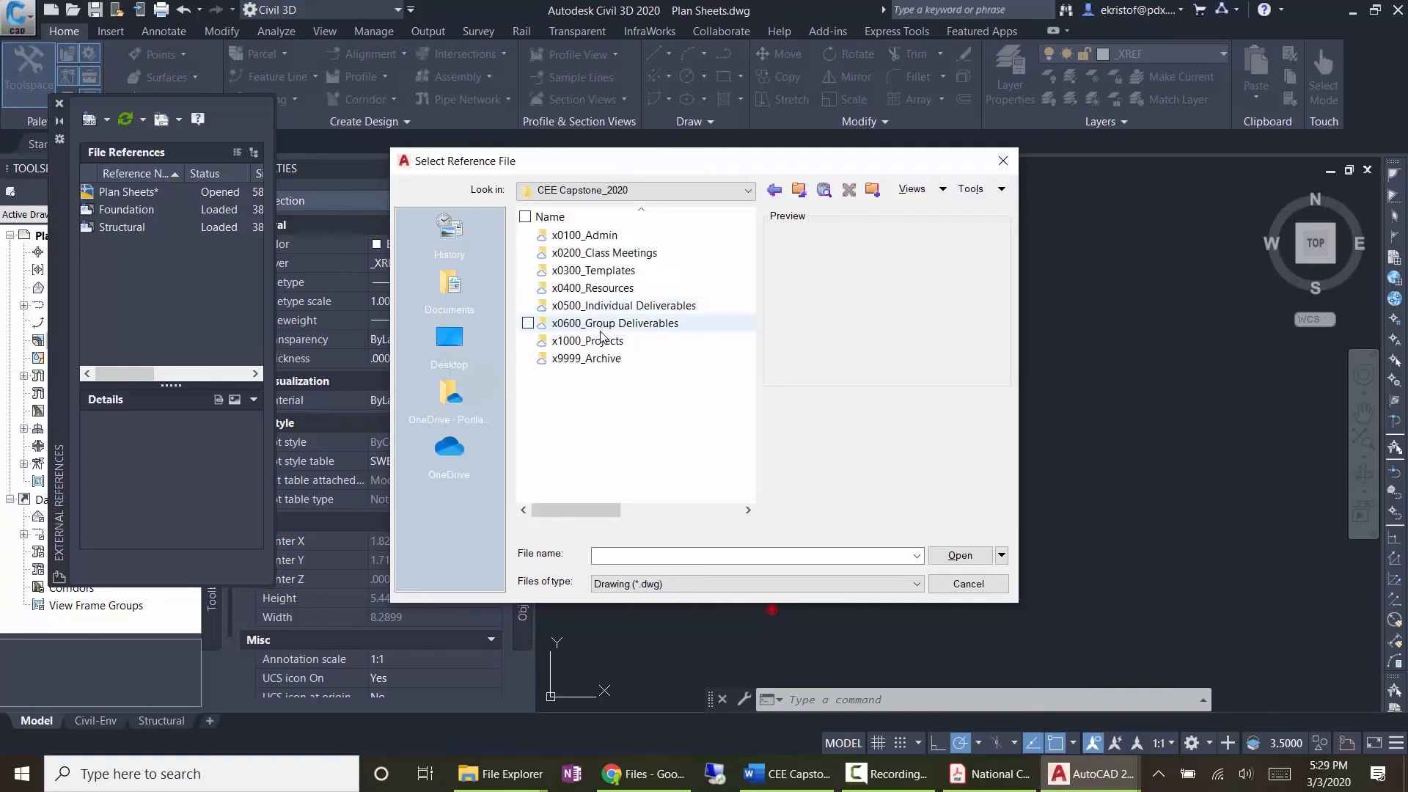
double_click(593, 287)
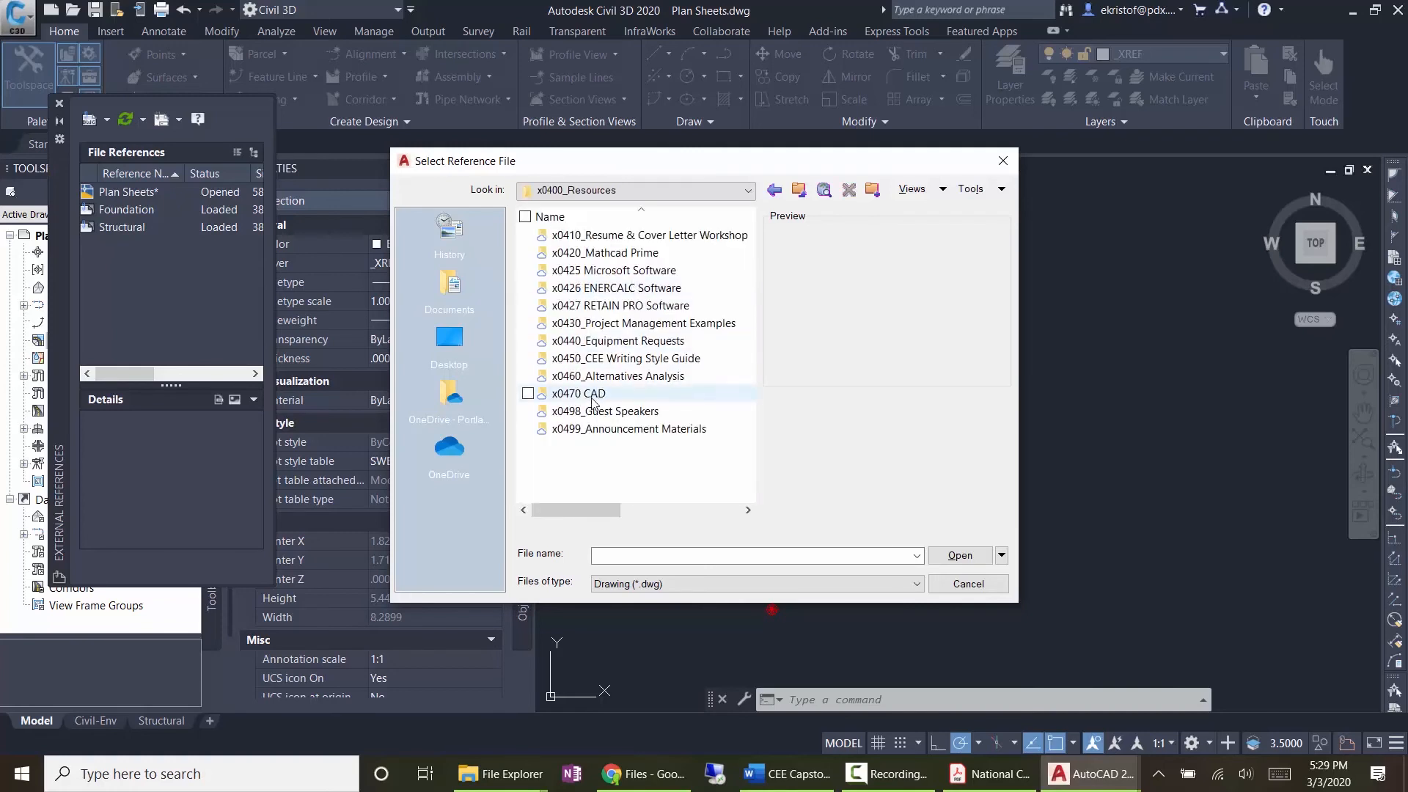
double_click(579, 394)
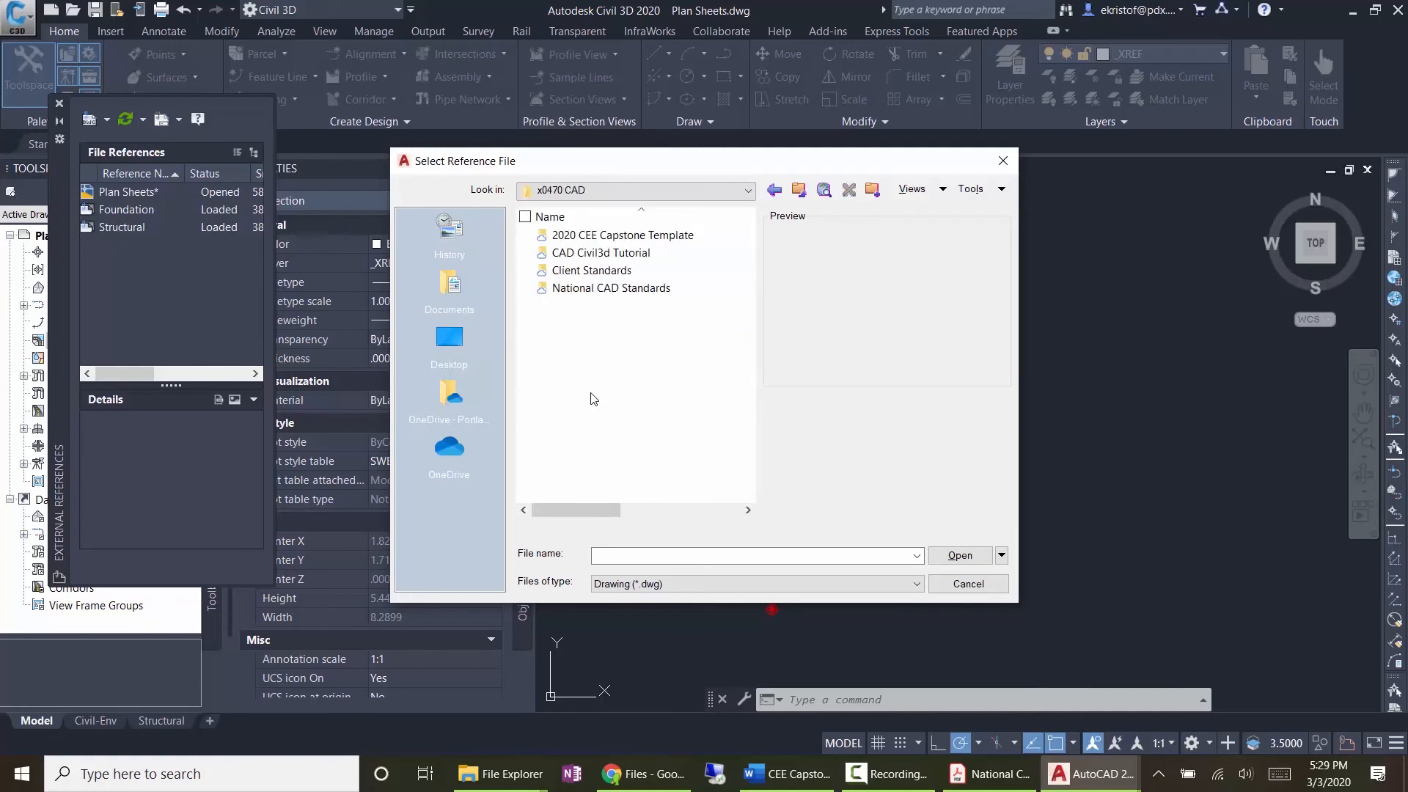
double_click(609, 234)
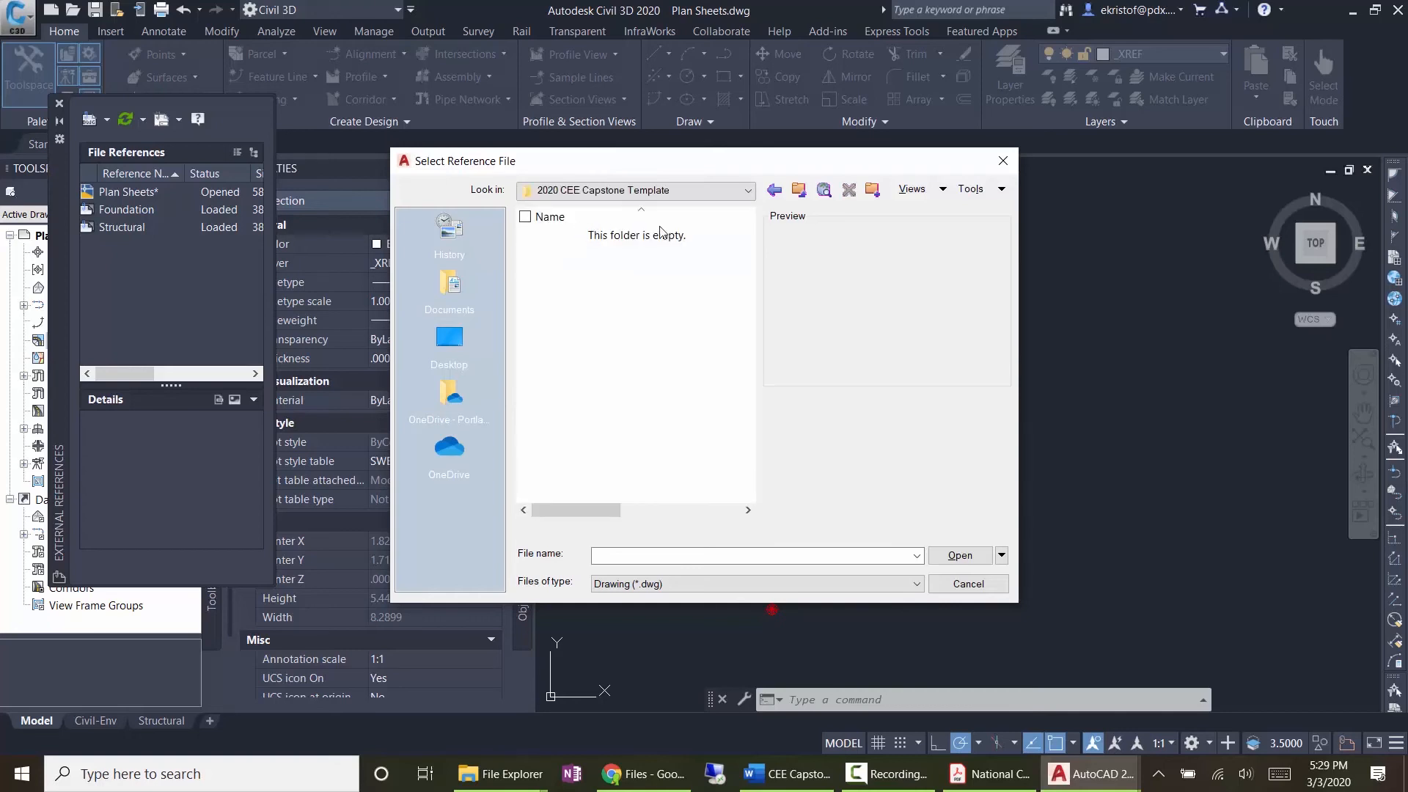
click(799, 192)
click(800, 192)
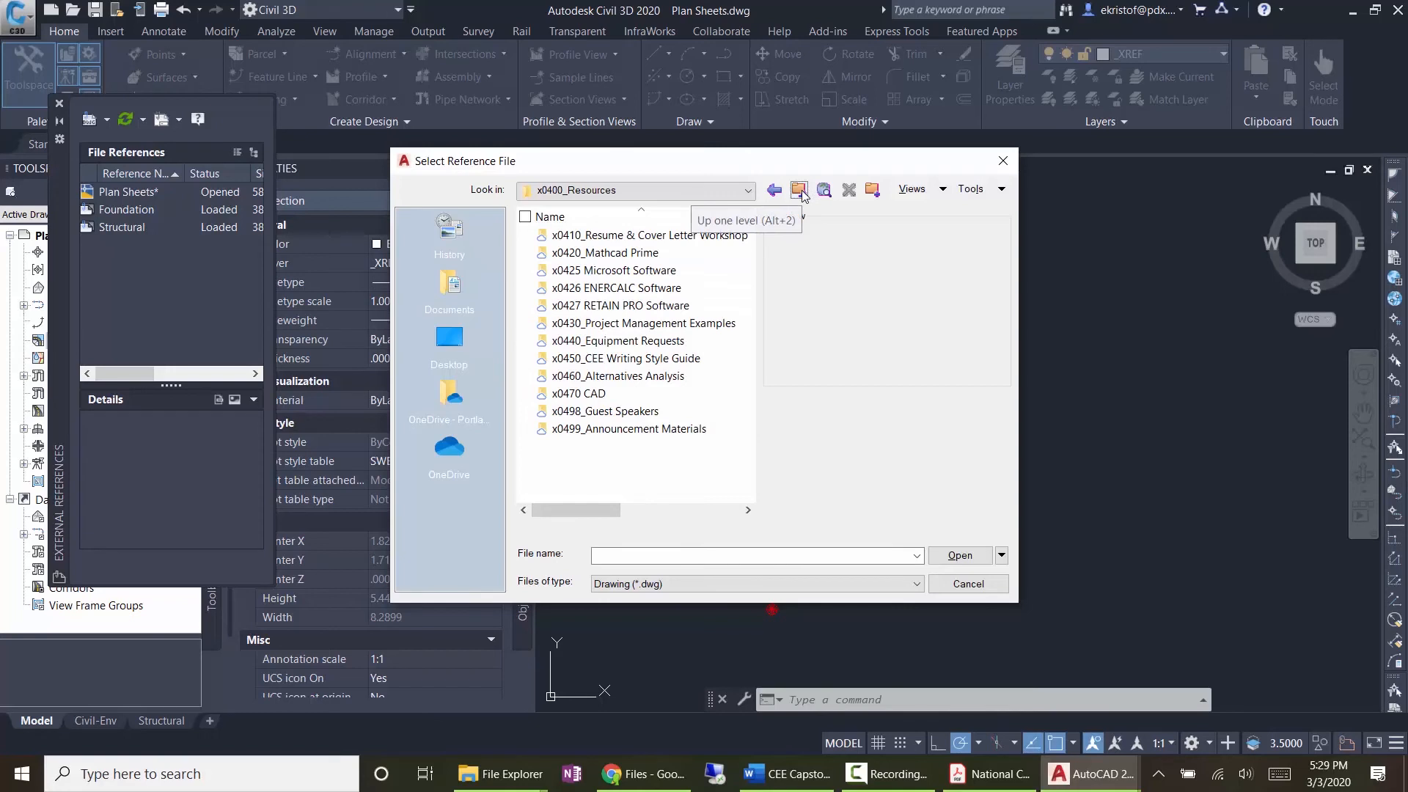
click(800, 192)
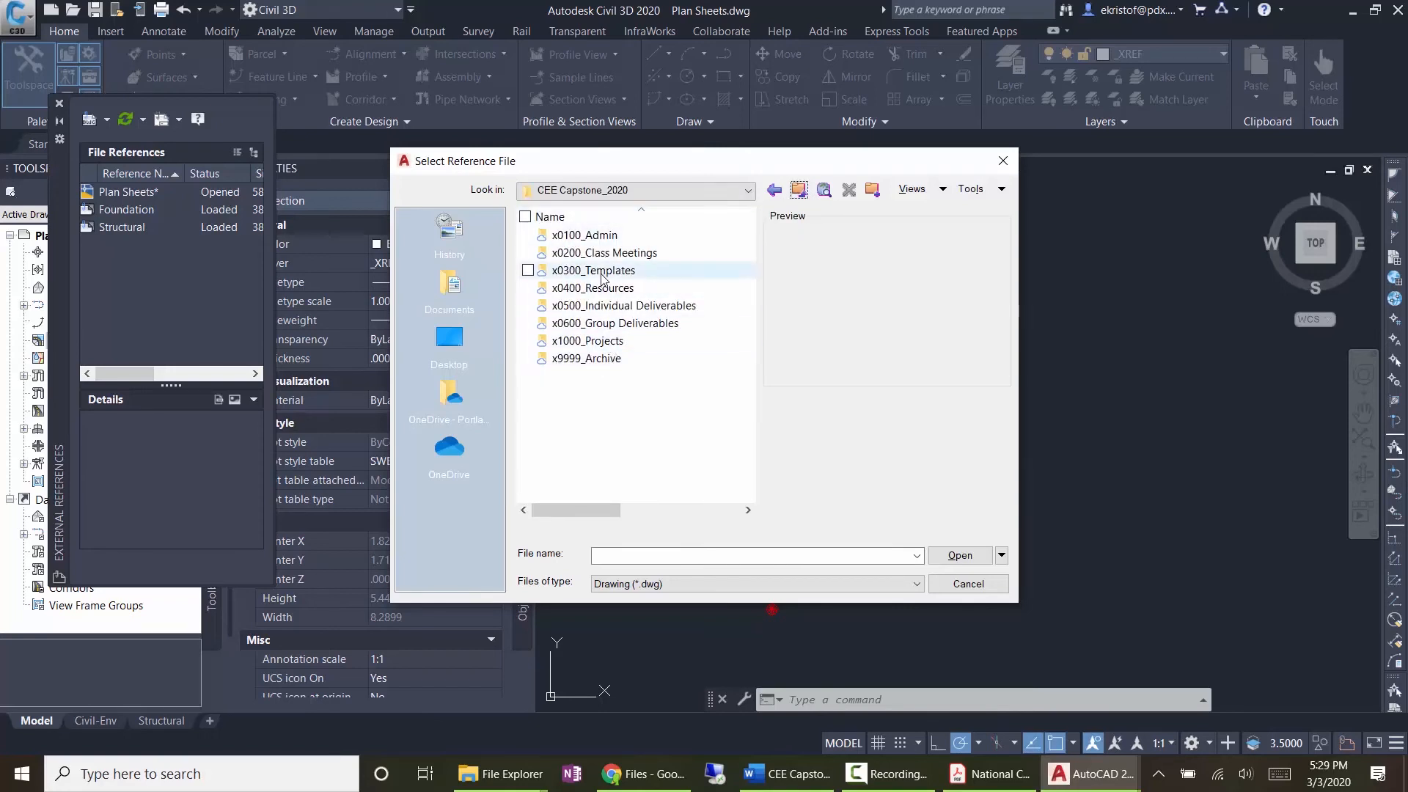
click(980, 585)
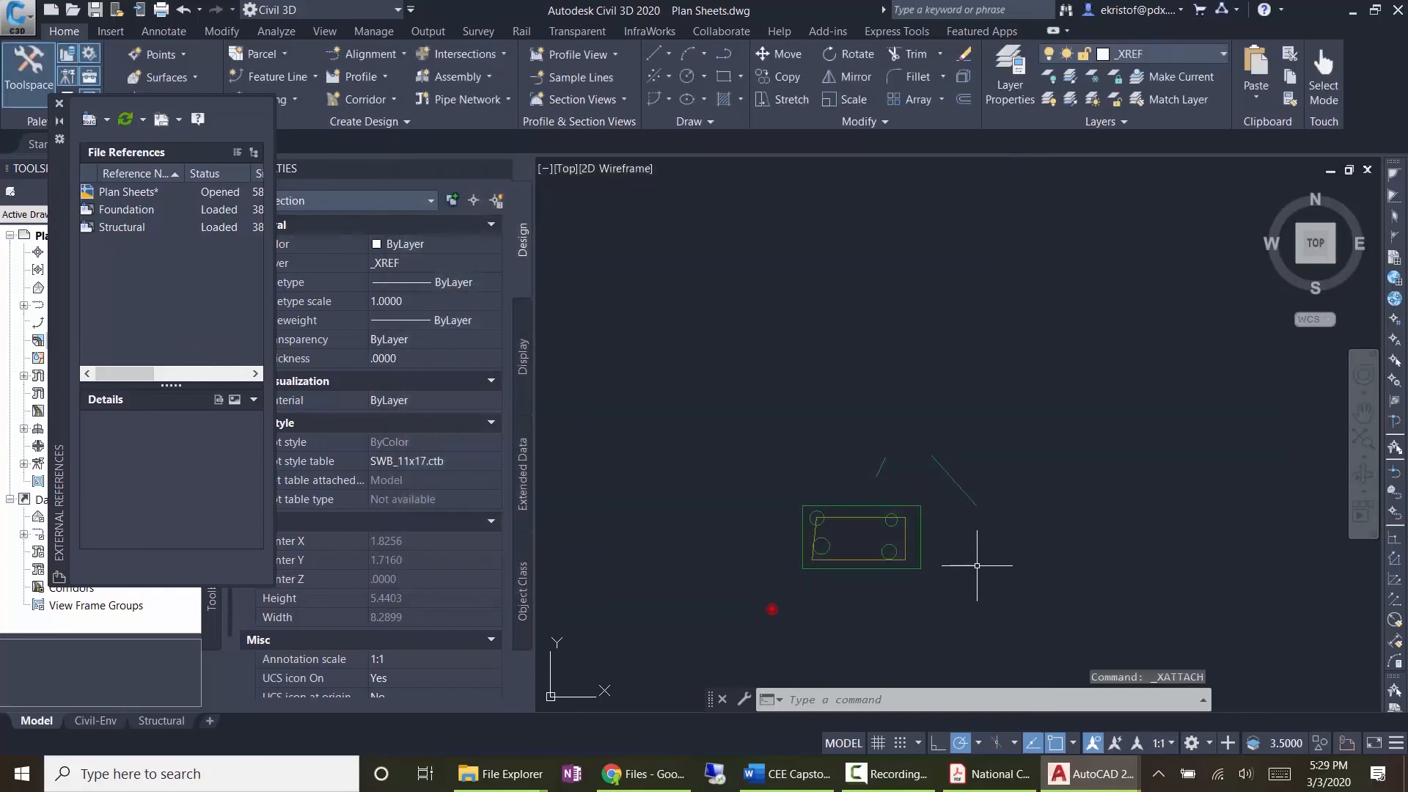
key(super+e)
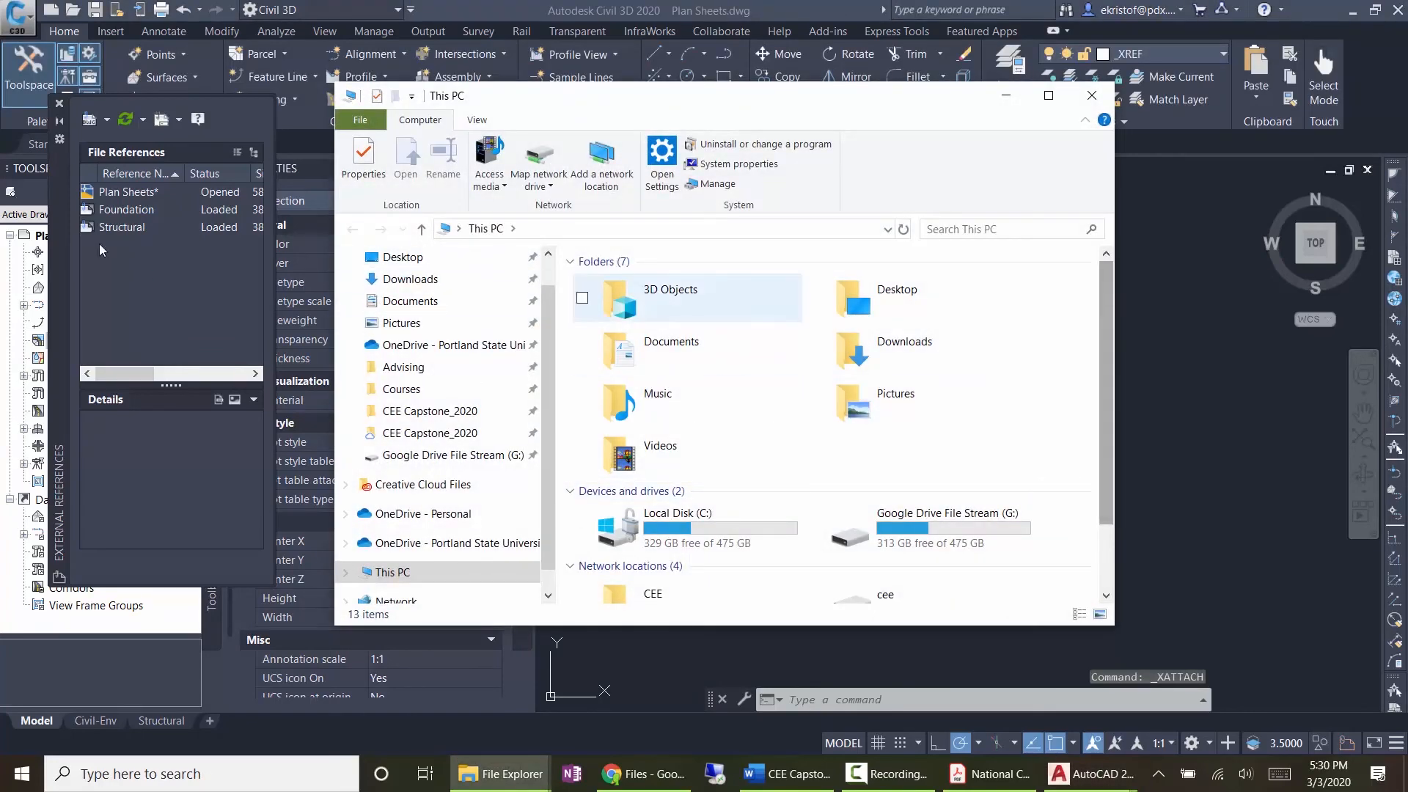
Step: Choose PSU Campus Map.dwg as the drawing to attach, from Courses, CE115, CE115, Resources, Maps on OneDrive - Portland State University
click(90, 119)
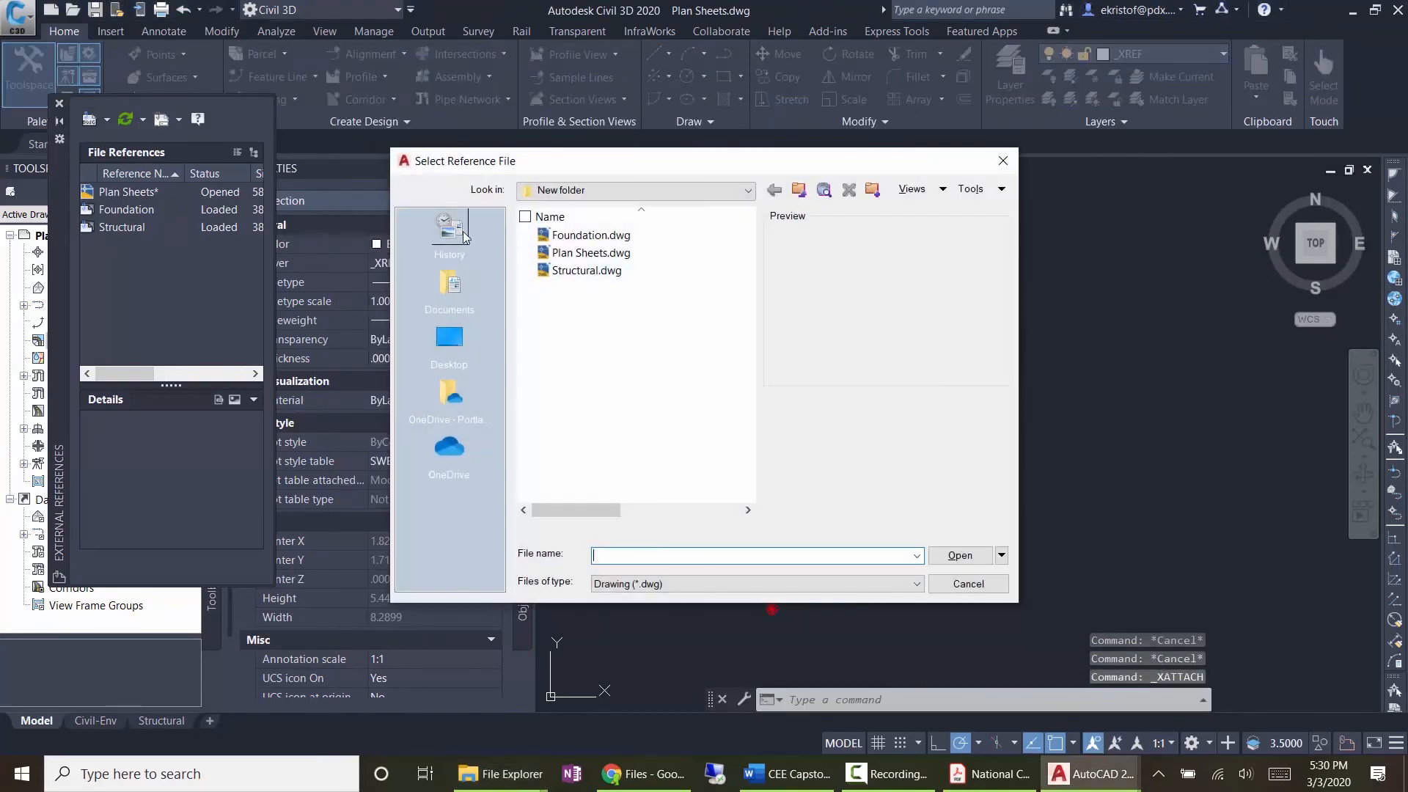
click(745, 191)
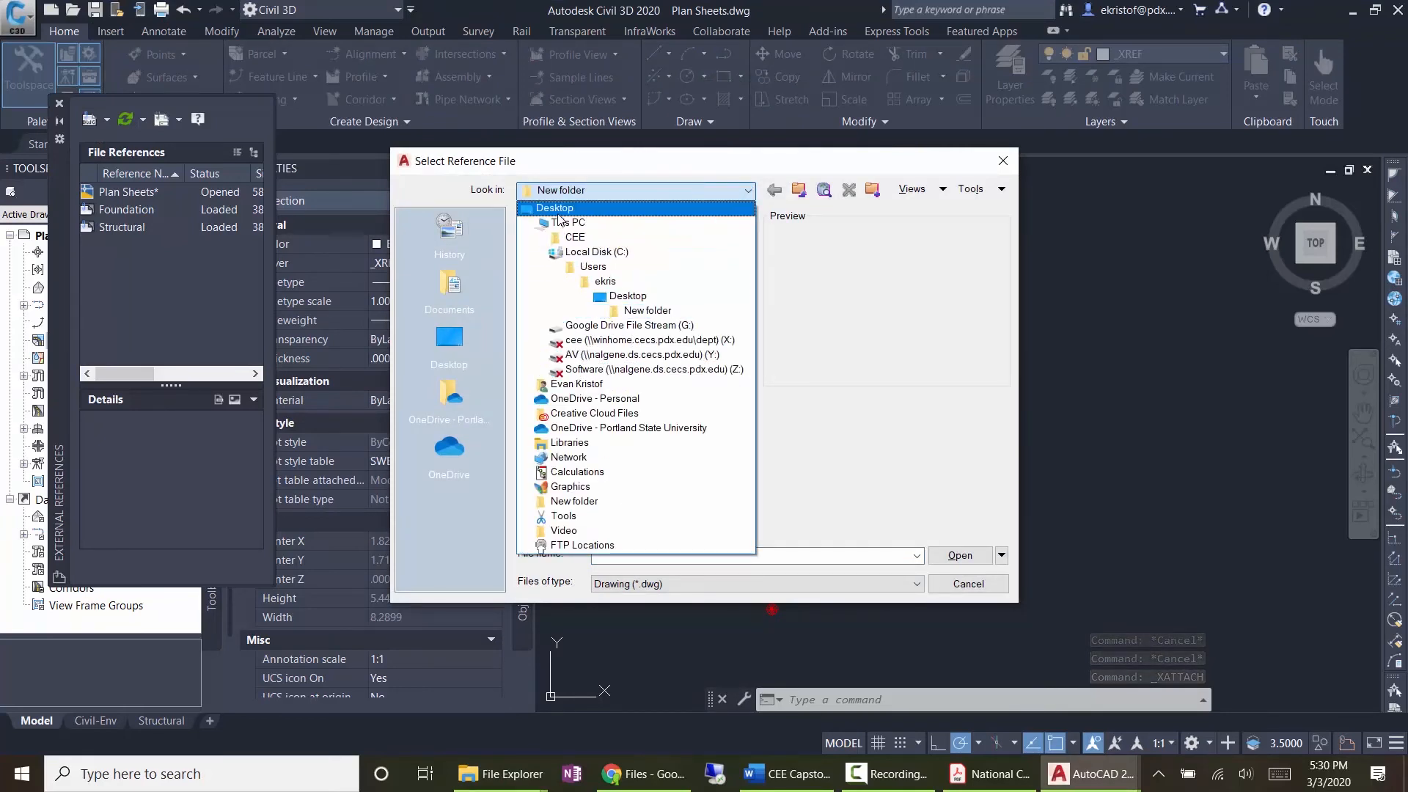
click(609, 428)
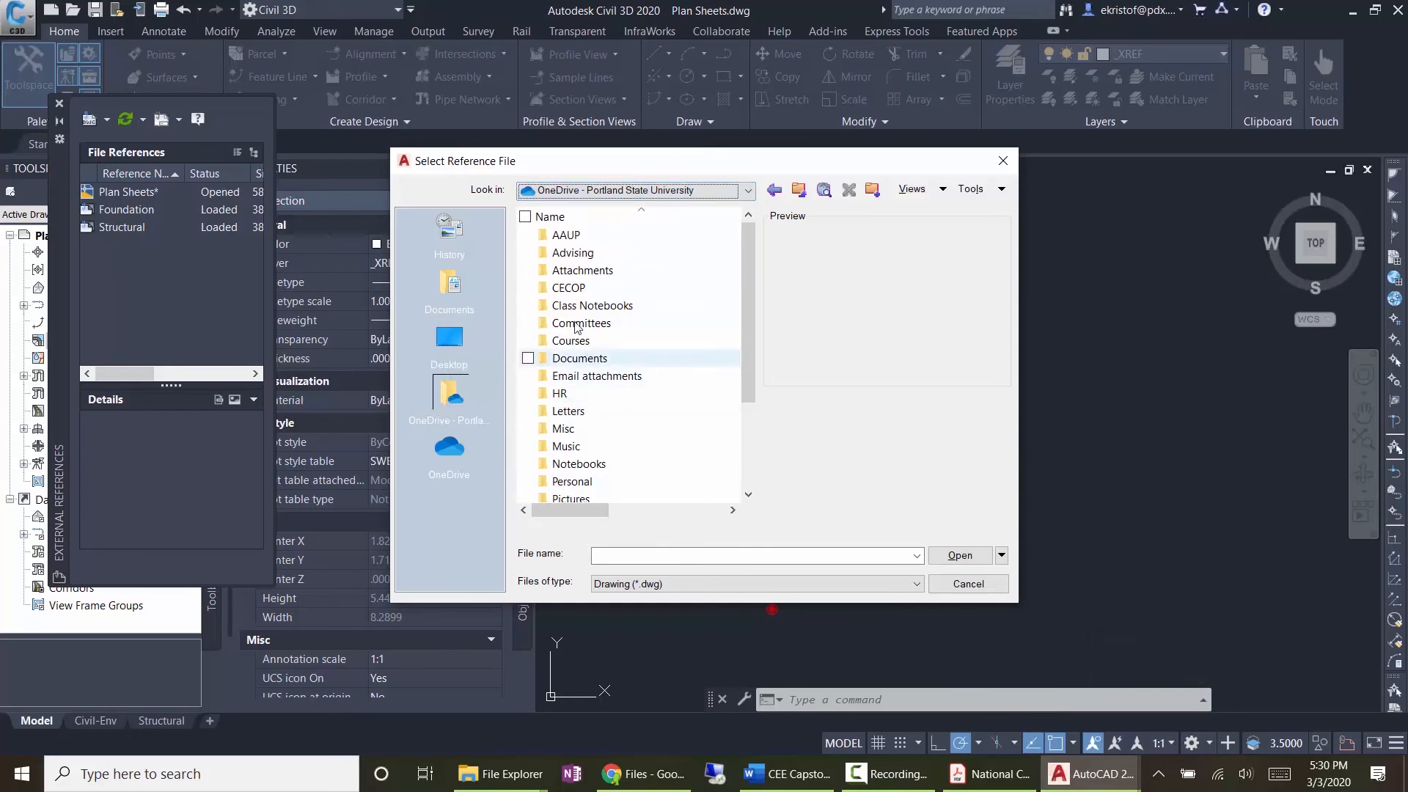
double_click(576, 339)
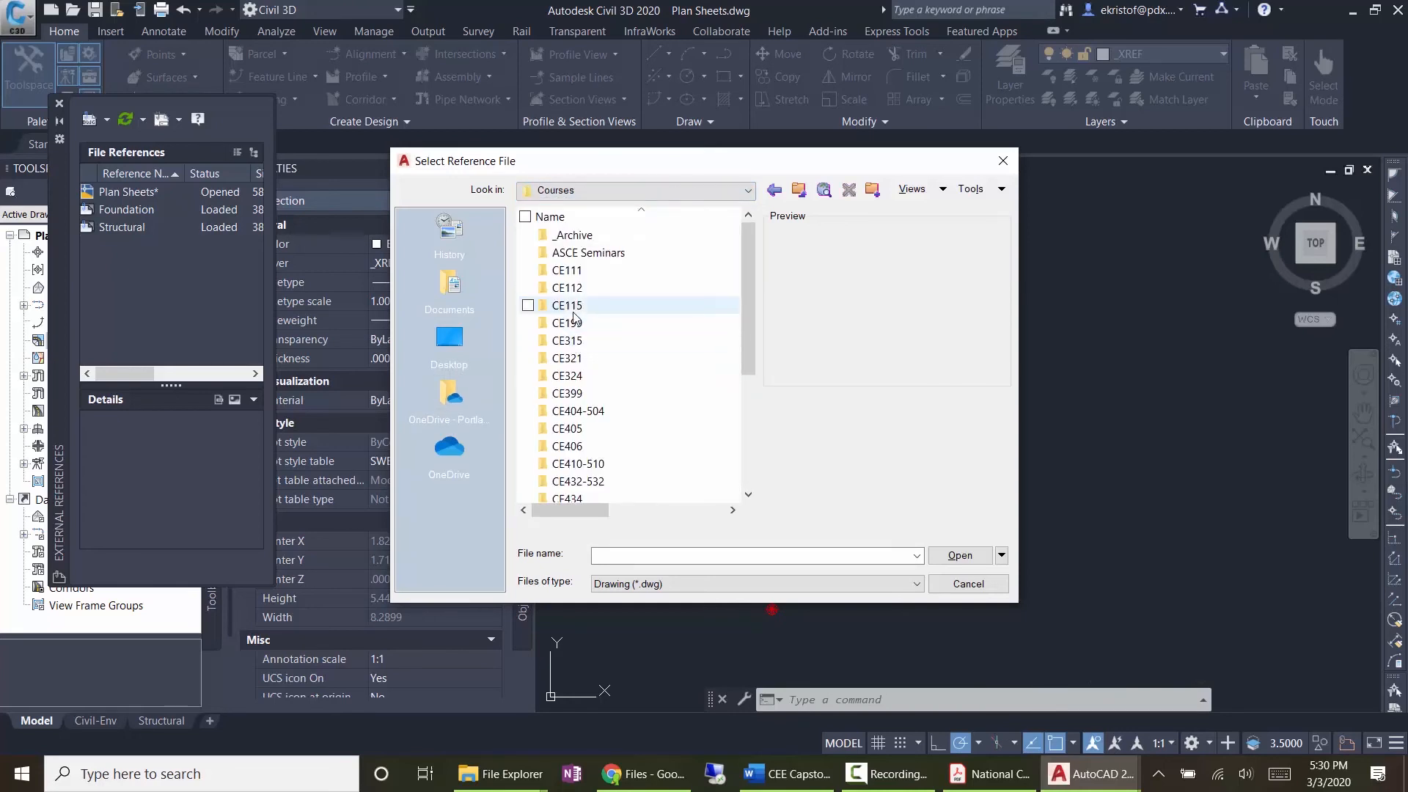
double_click(573, 305)
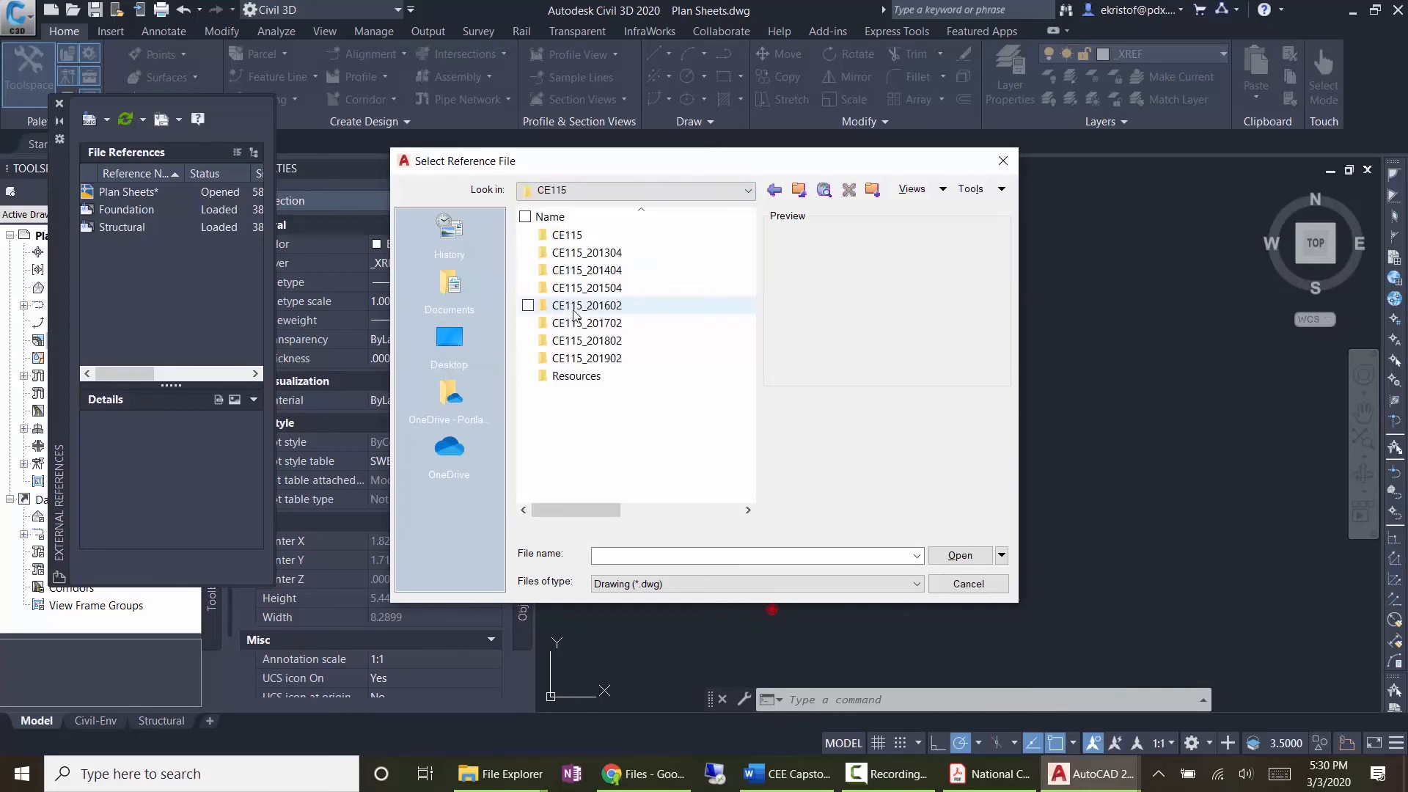
double_click(576, 376)
click(799, 192)
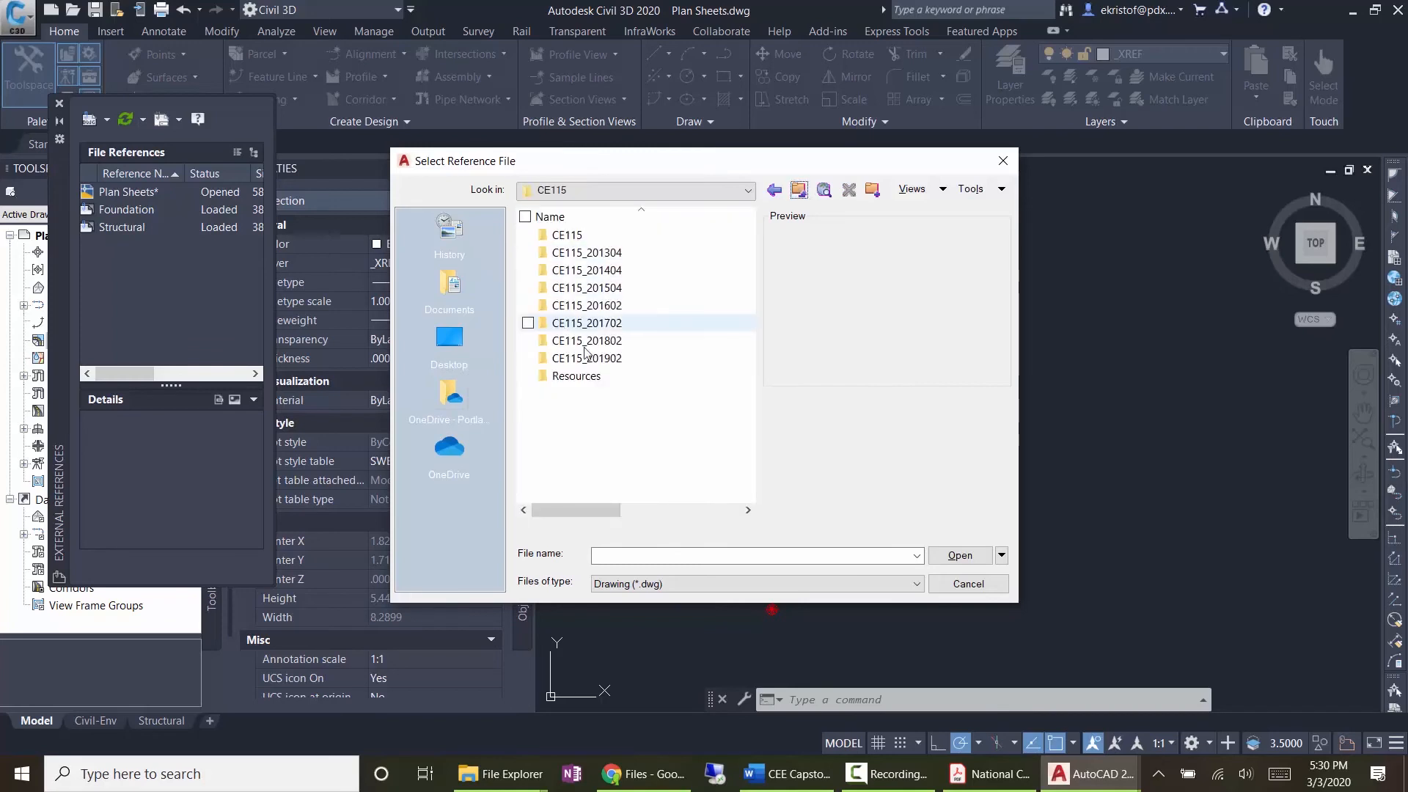
double_click(573, 234)
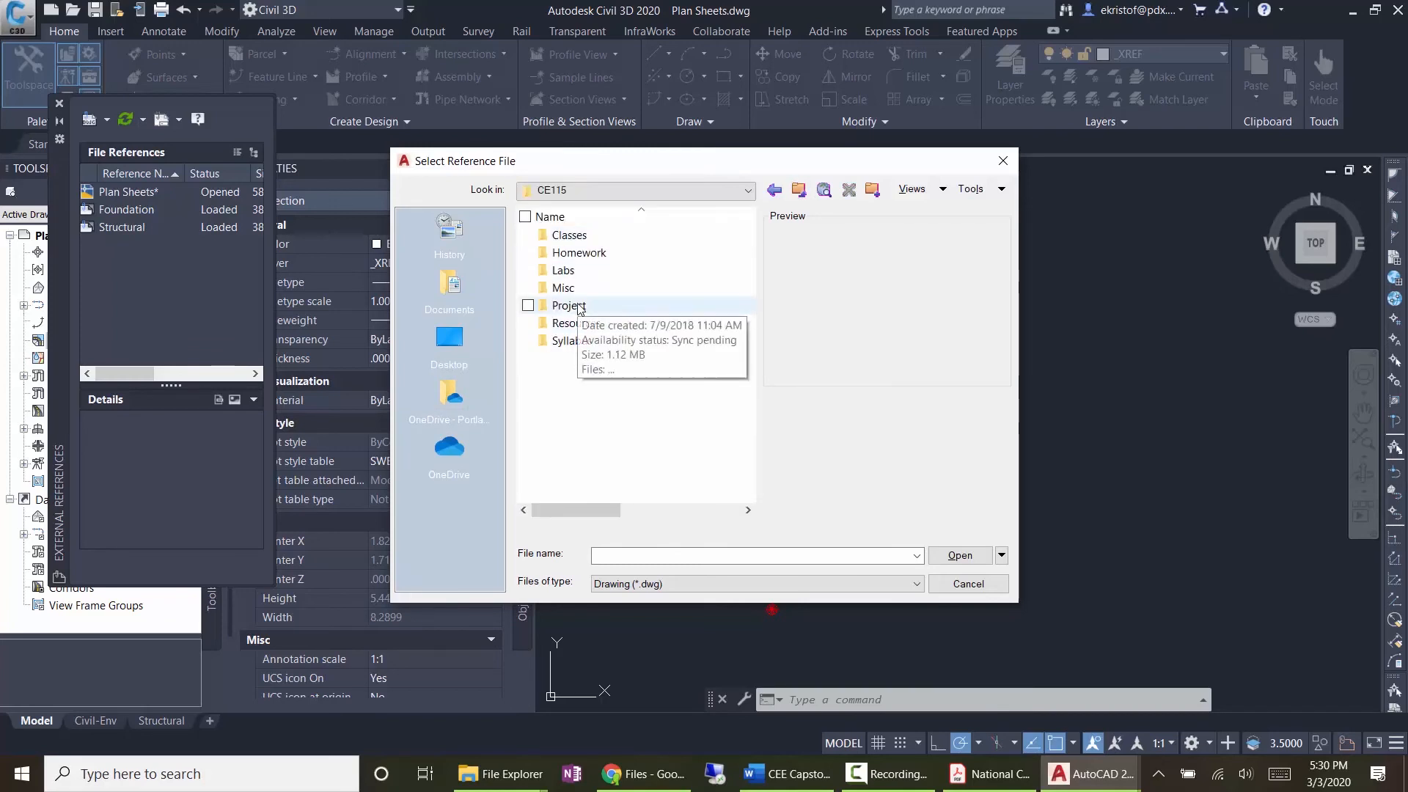
double_click(577, 322)
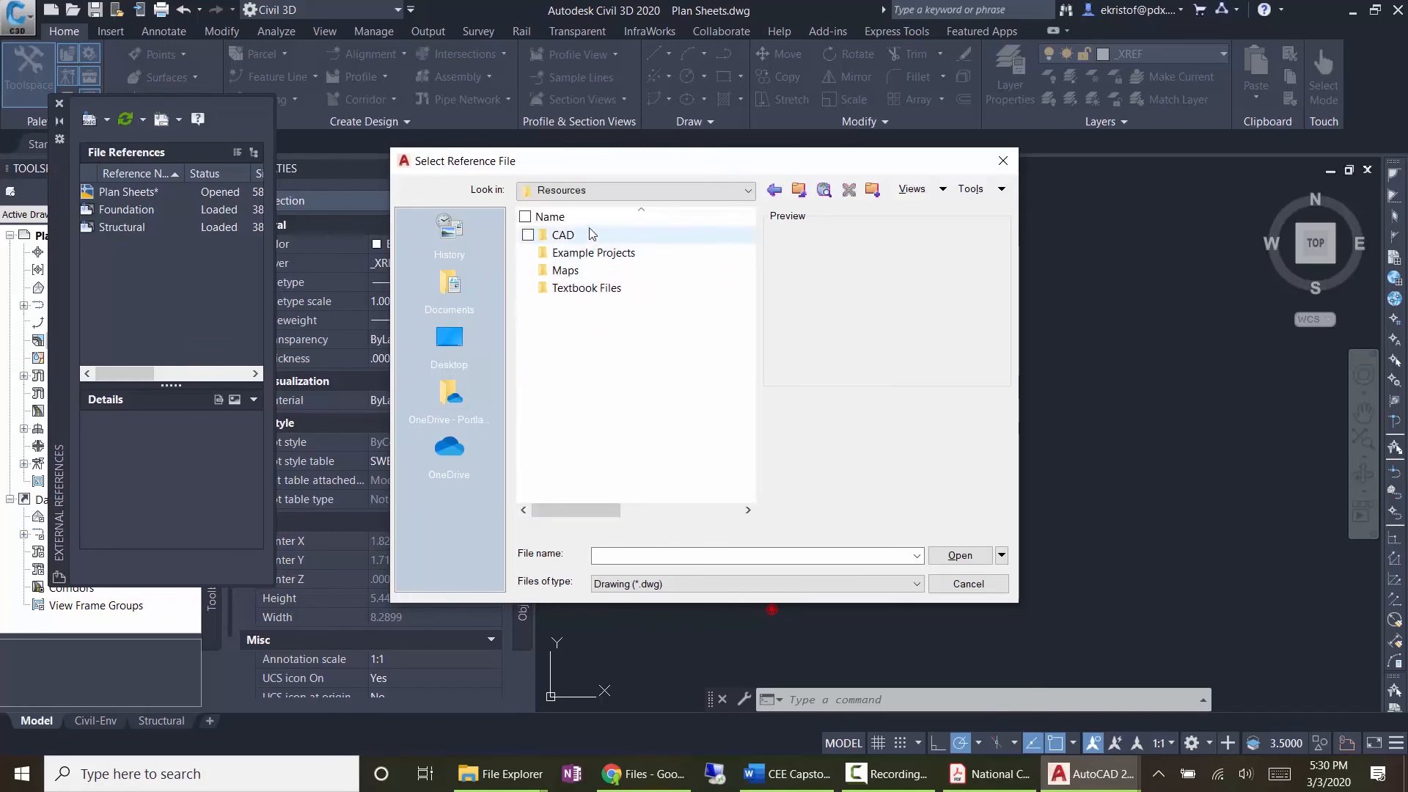
double_click(579, 270)
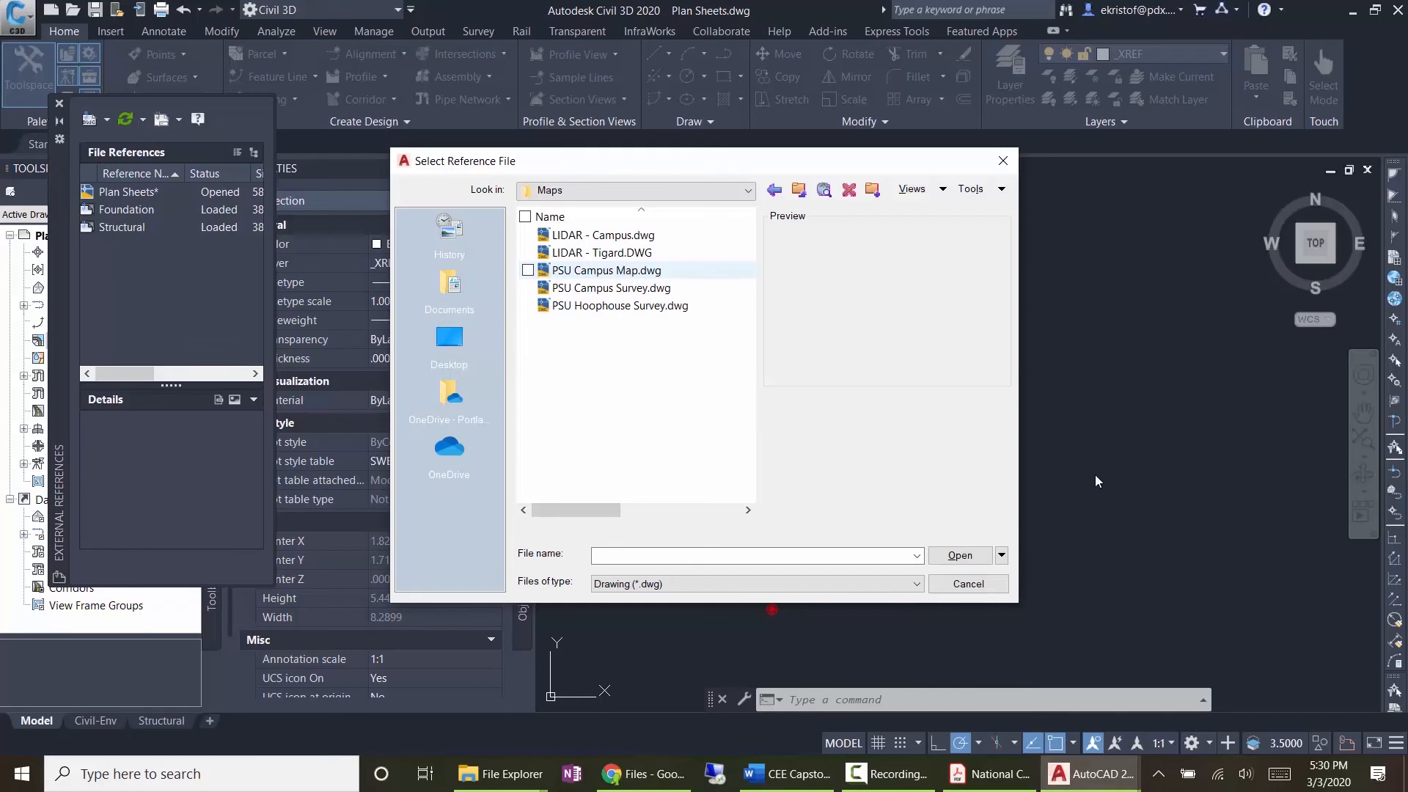
click(960, 555)
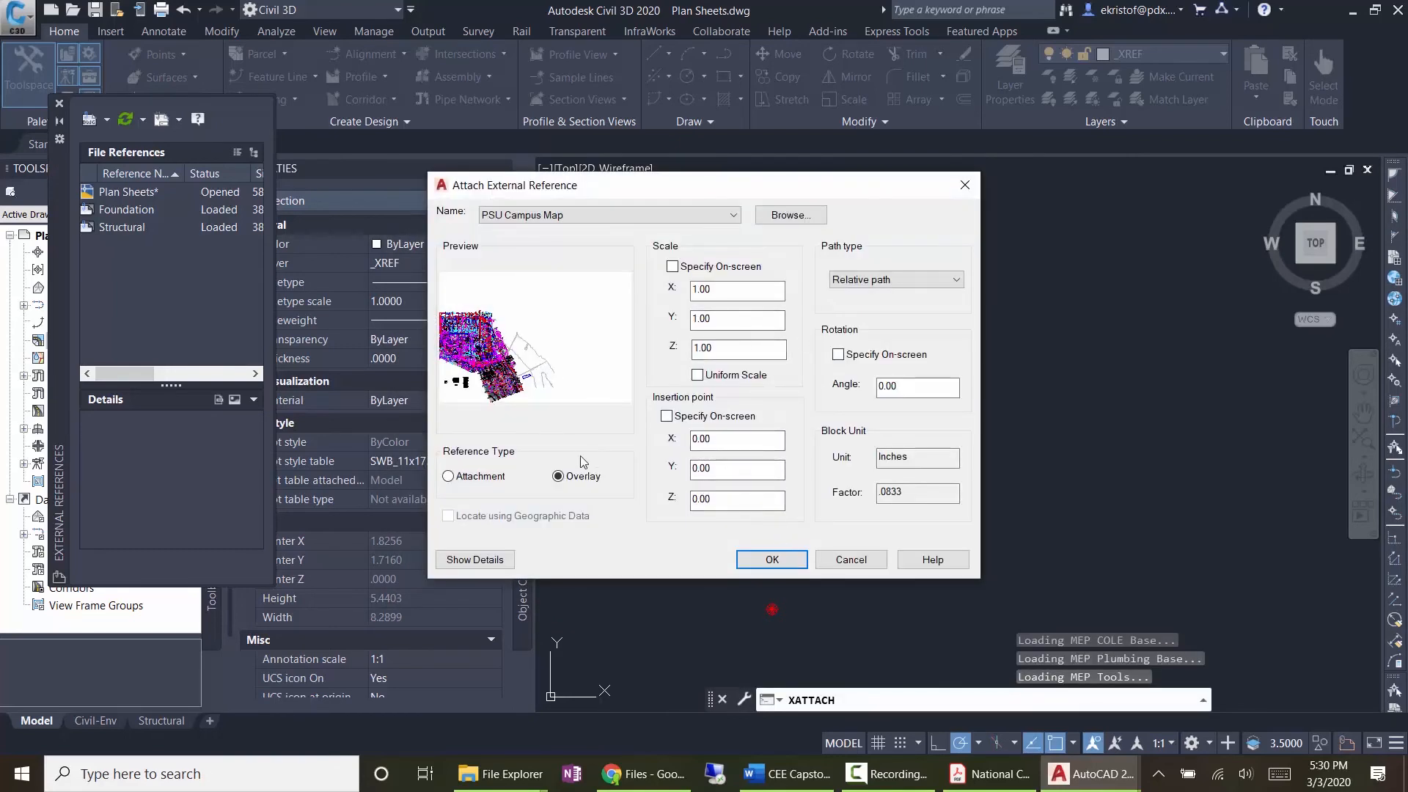
Step: Attach PSU Campus Map as an overlay with a relative path, scale 1.00 and insertion point 0,0,0, and close the external references list
click(863, 283)
click(859, 285)
click(859, 286)
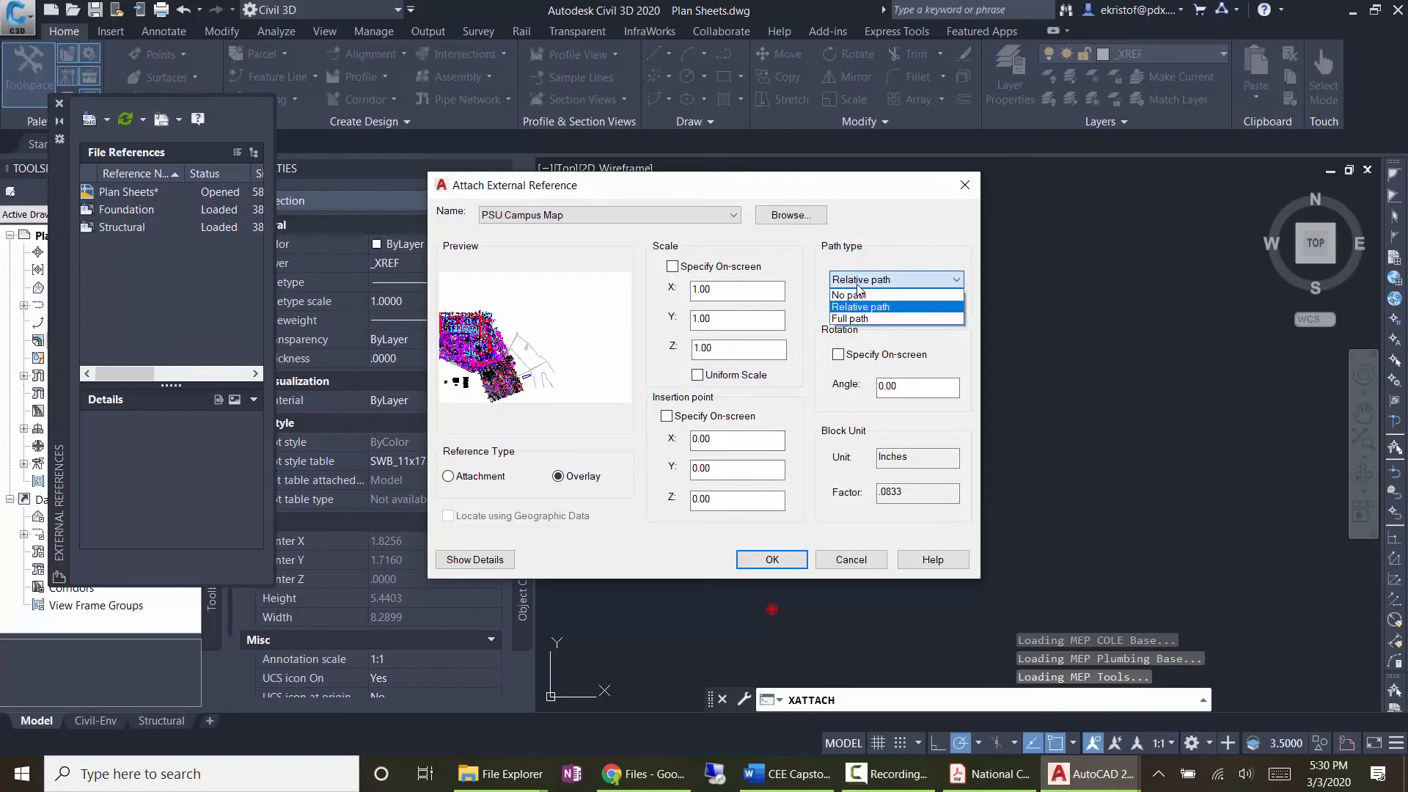
click(862, 284)
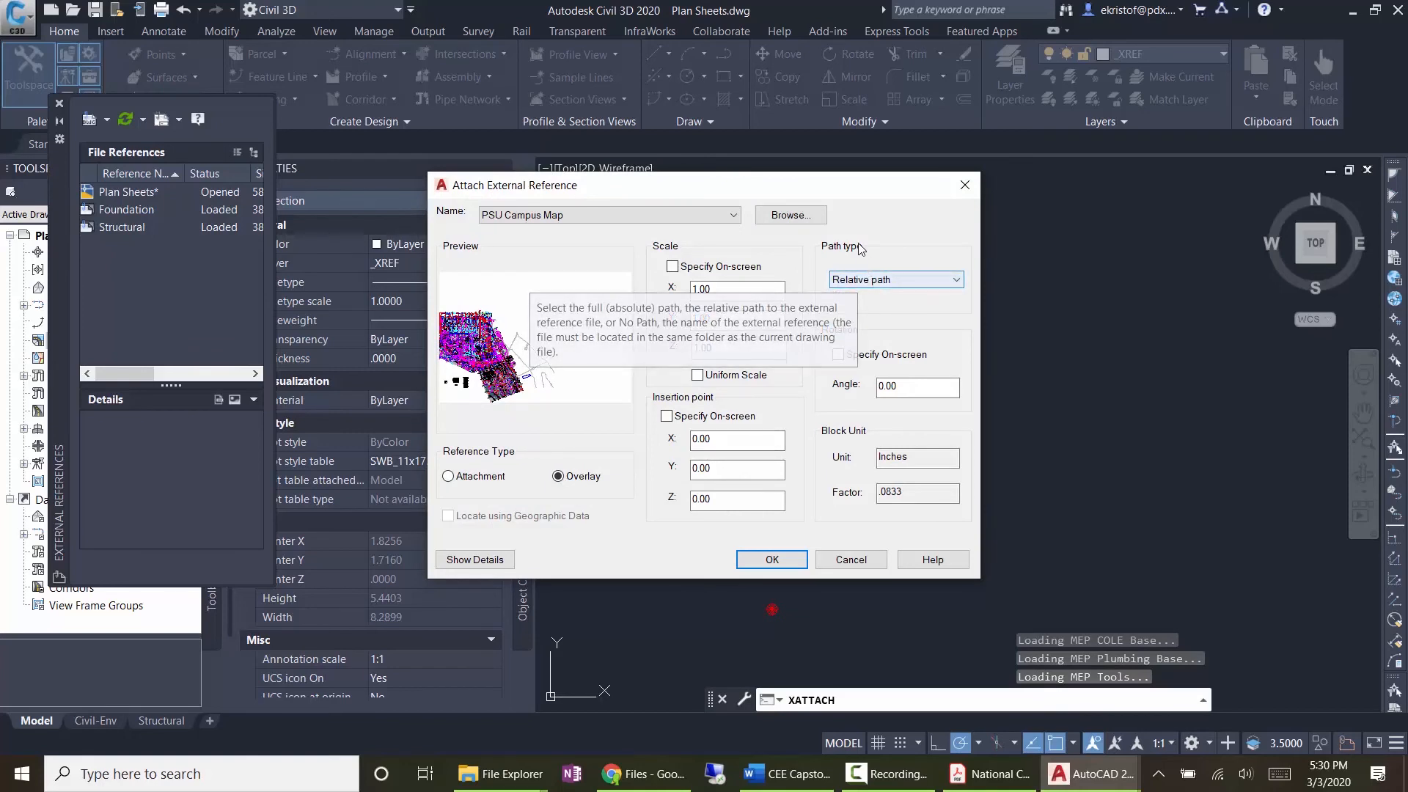
click(787, 557)
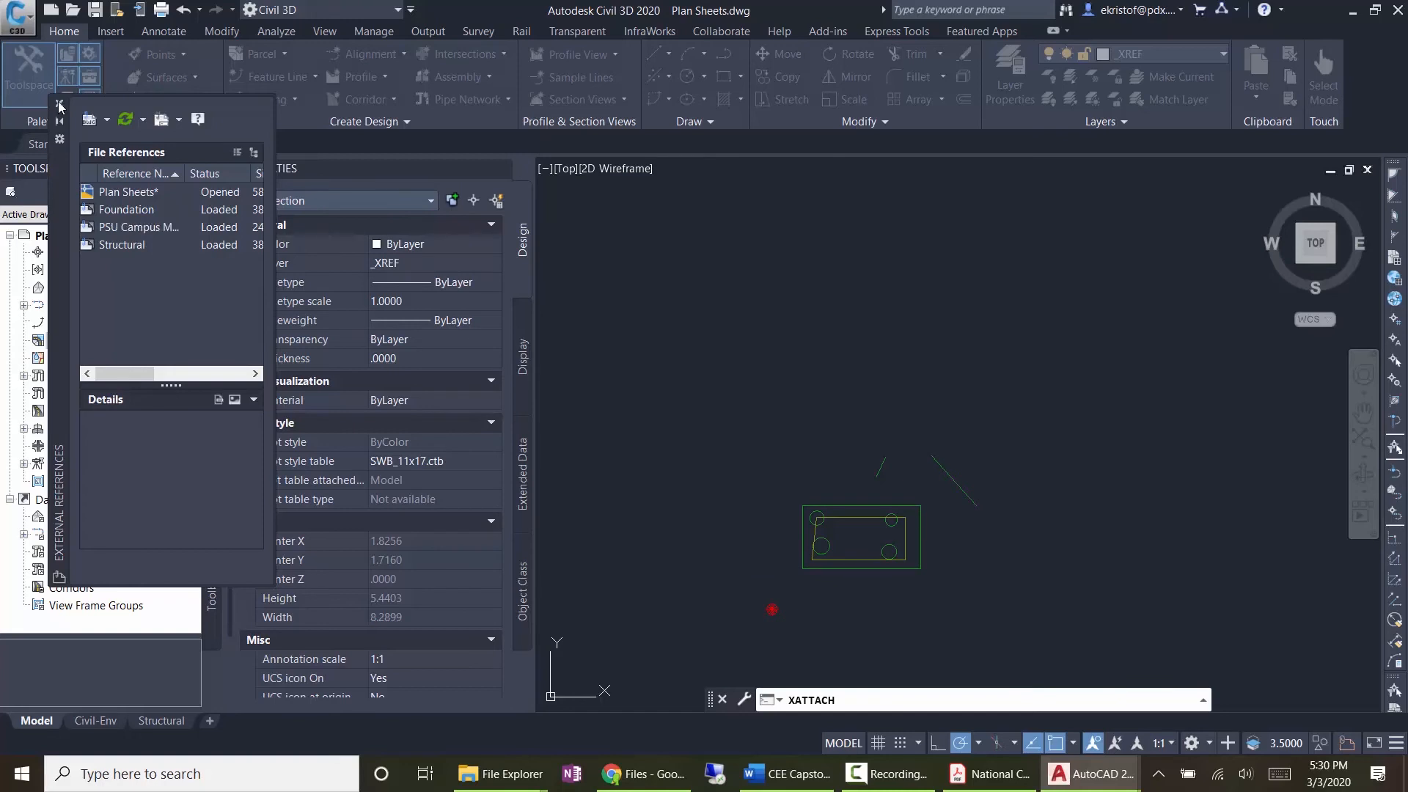
click(59, 106)
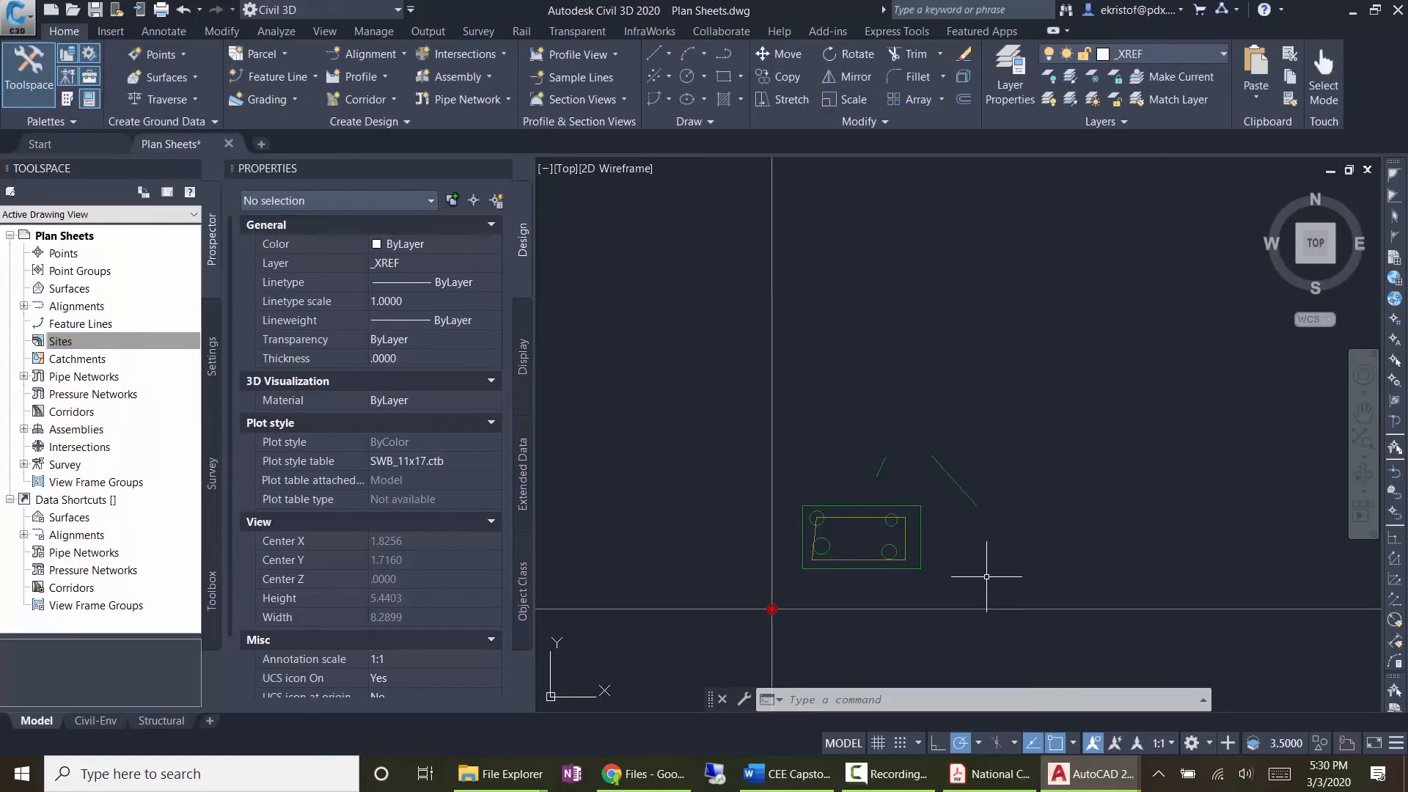
Step: Delete the small Foundation and Structural reference drawings from model space
click(986, 569)
click(804, 440)
key(Delete)
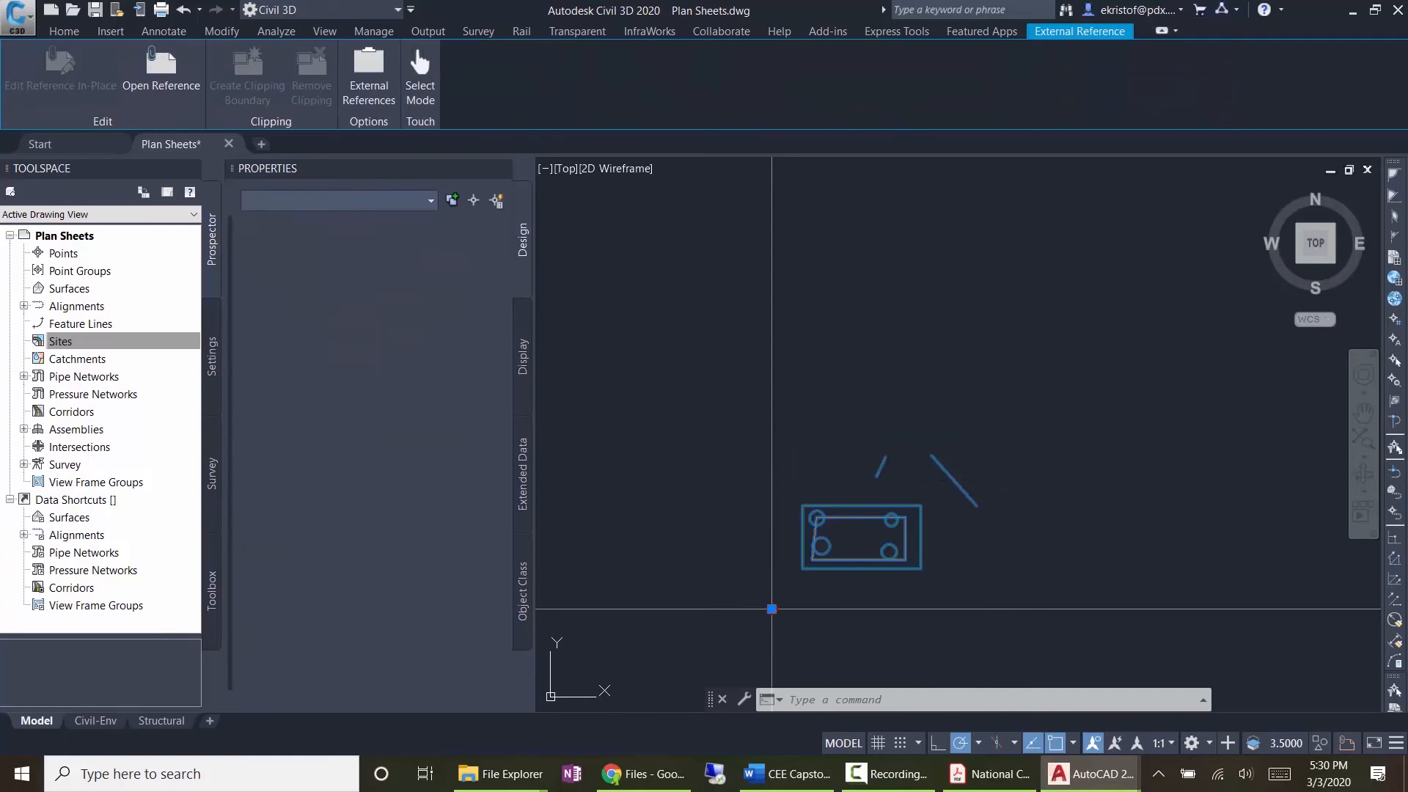
Step: Zoom to the whole drawing to view the attached campus map
text(z)
key(Return)
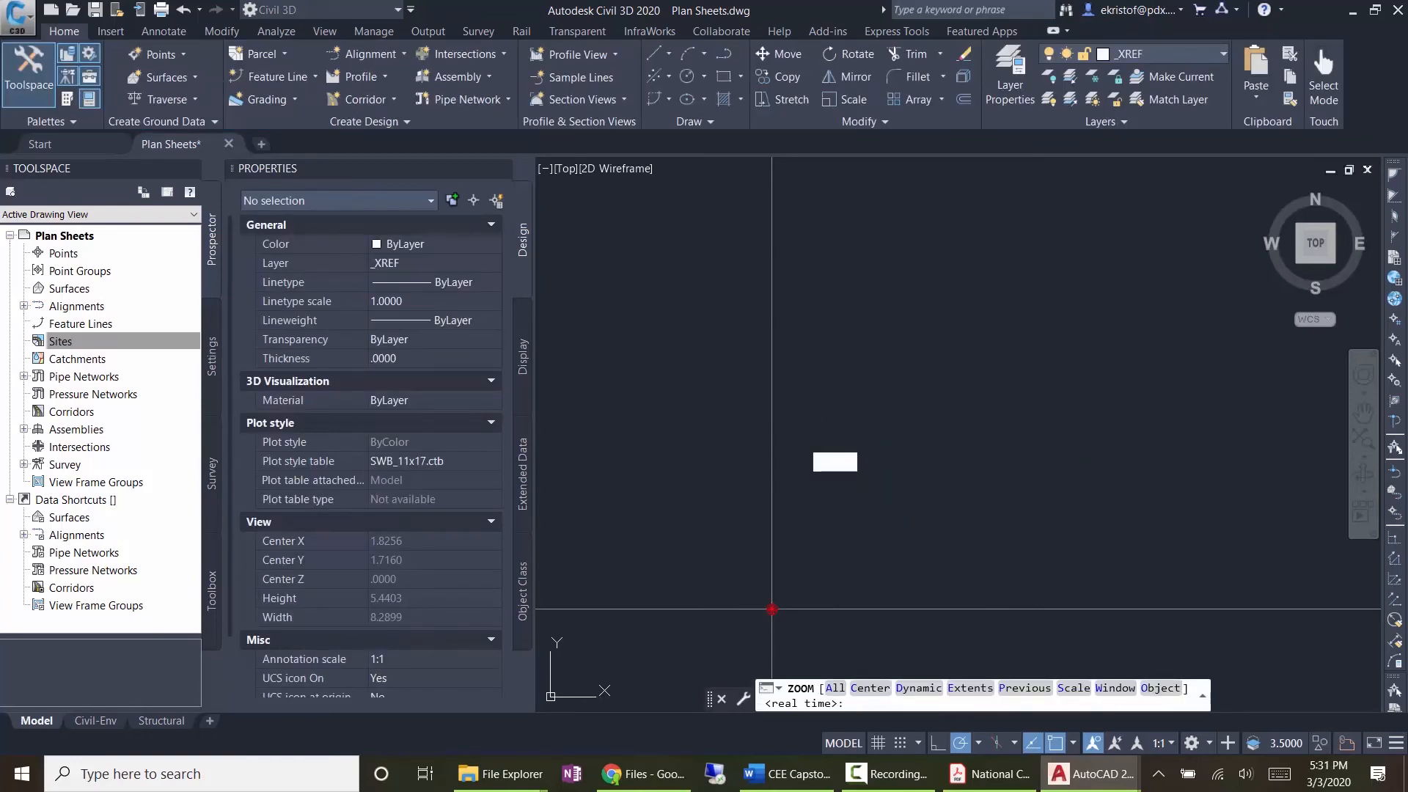
text(a)
key(Return)
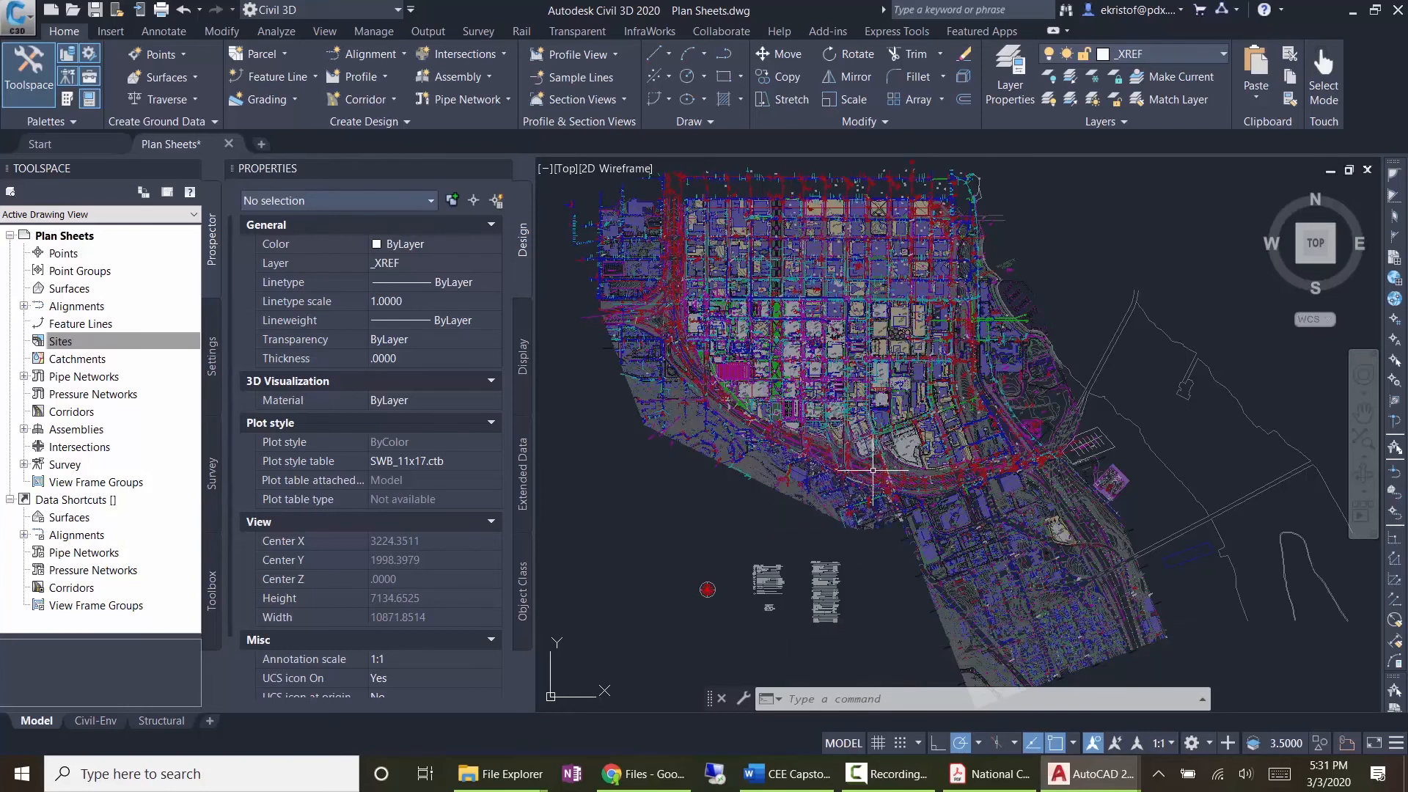
Step: Draw a closed four-sided polyline around the southwestern part of the campus map, extending beyond its lower edge
scroll(857, 488, up, 2)
scroll(857, 488, up, 4)
scroll(953, 422, up, 4)
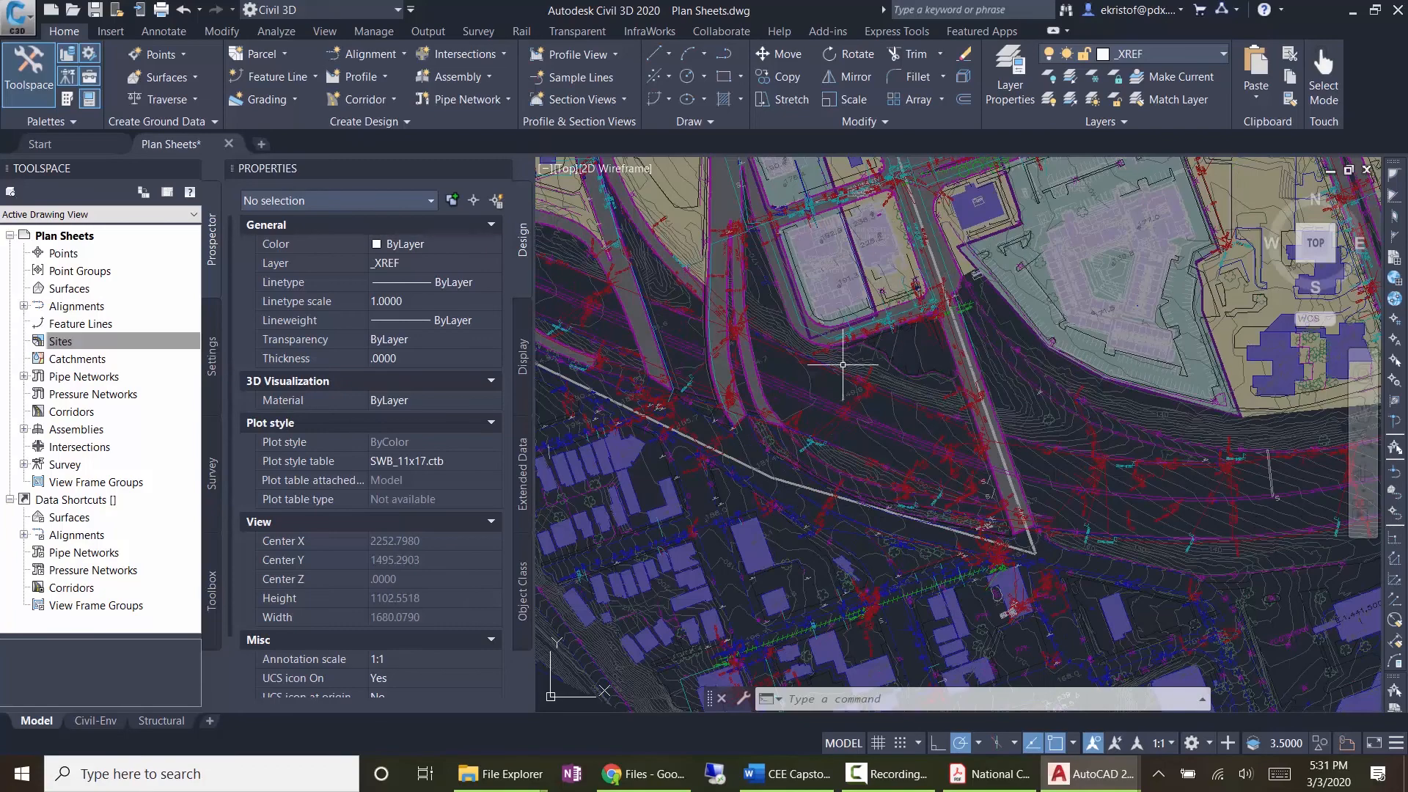
scroll(891, 308, down, 3)
scroll(889, 293, down, 3)
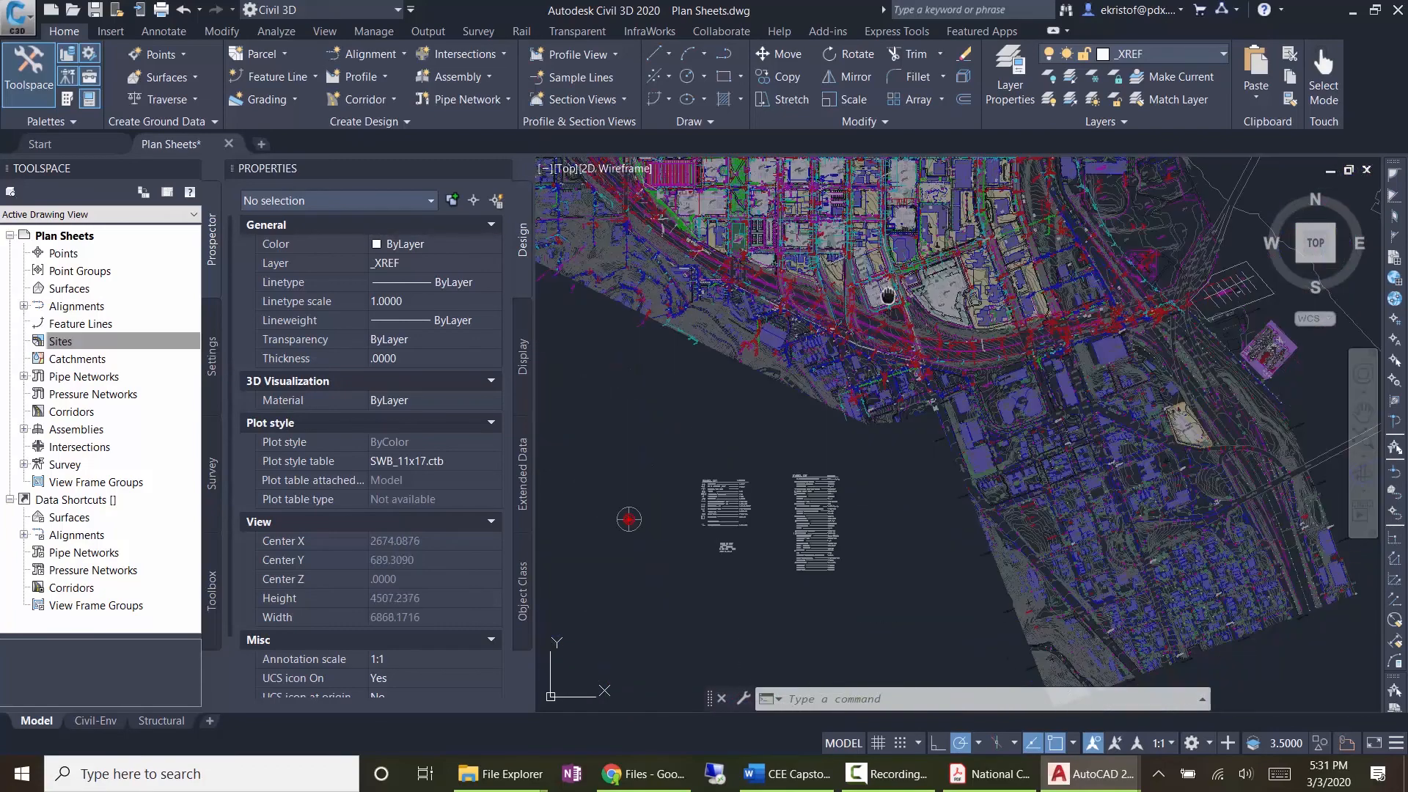
middle_drag(889, 293, 849, 396)
text(pline)
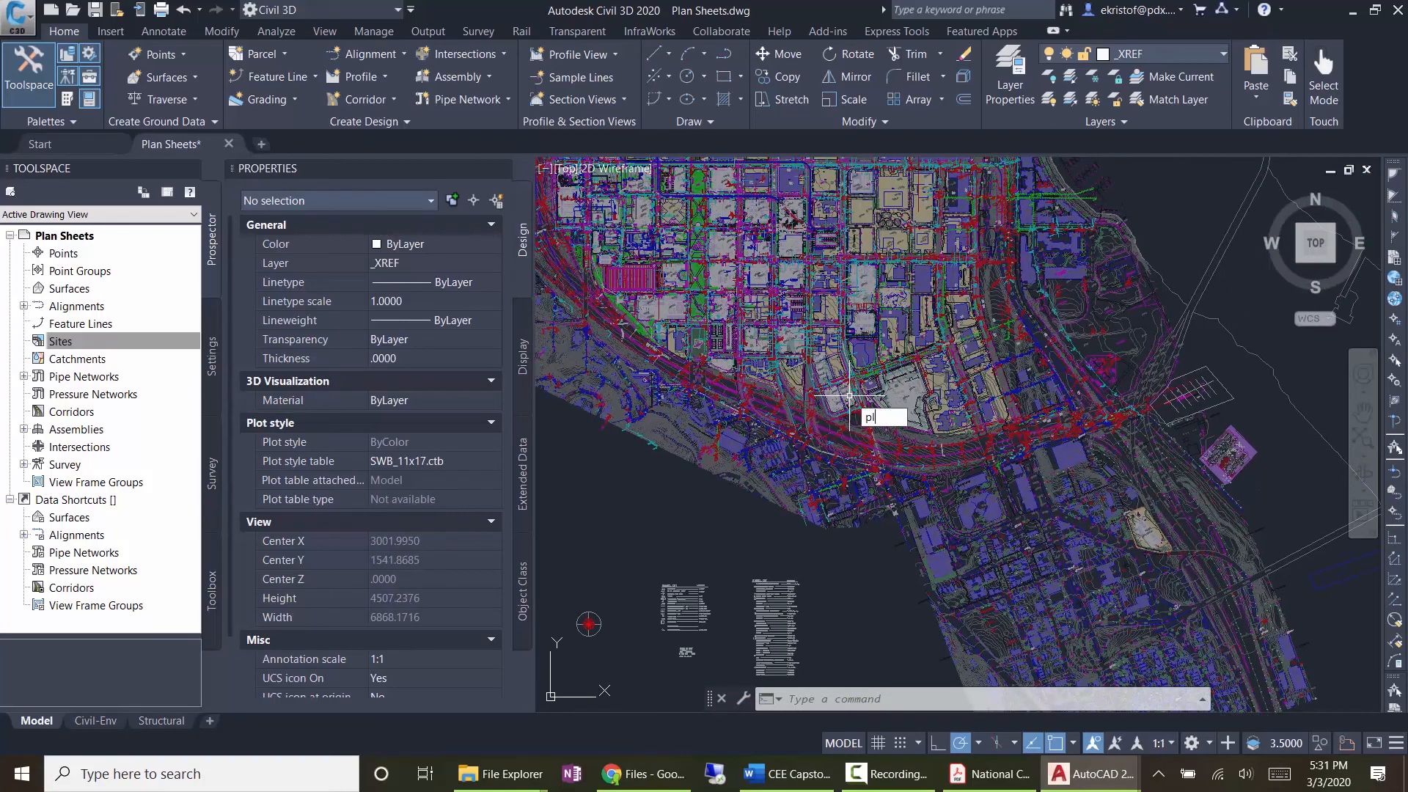
key(Return)
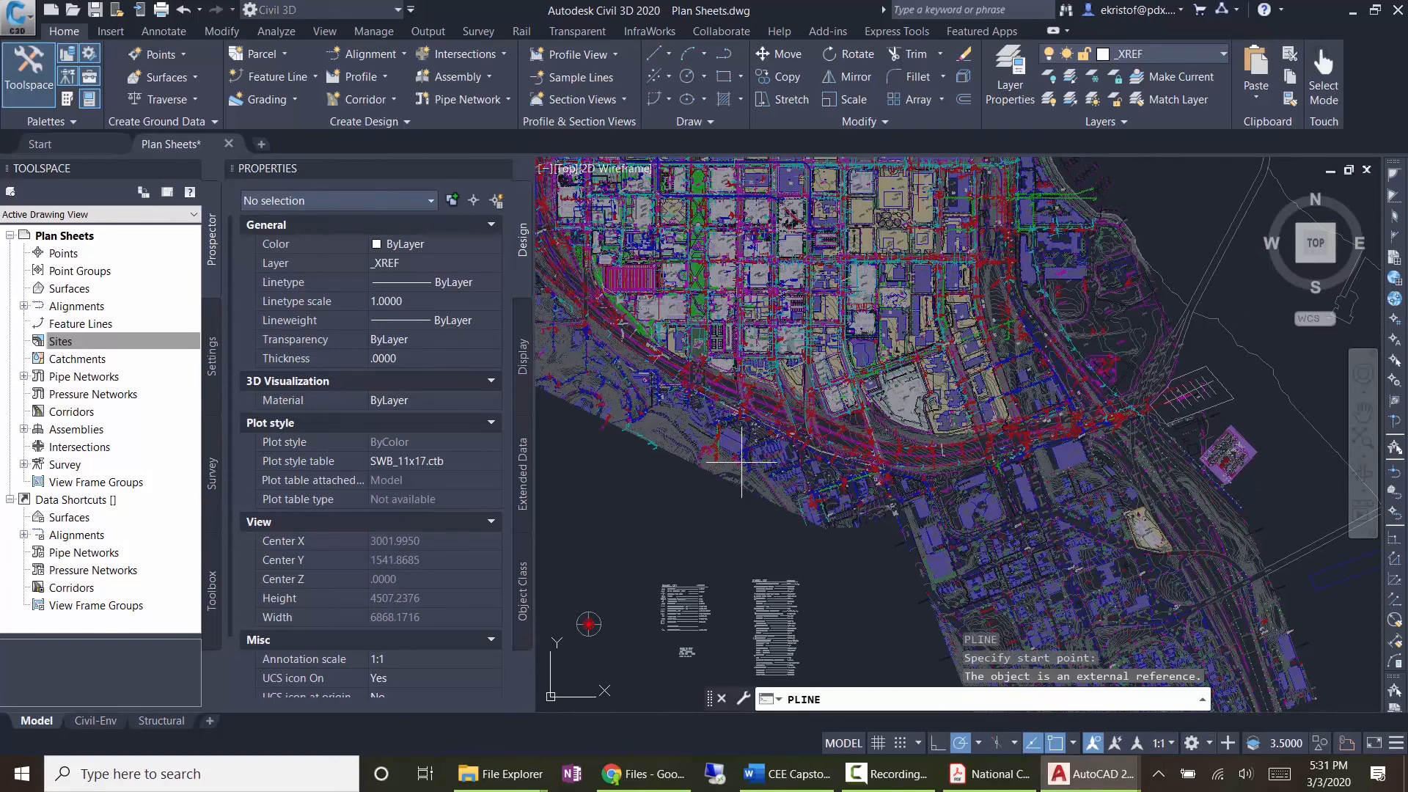
click(580, 474)
click(580, 337)
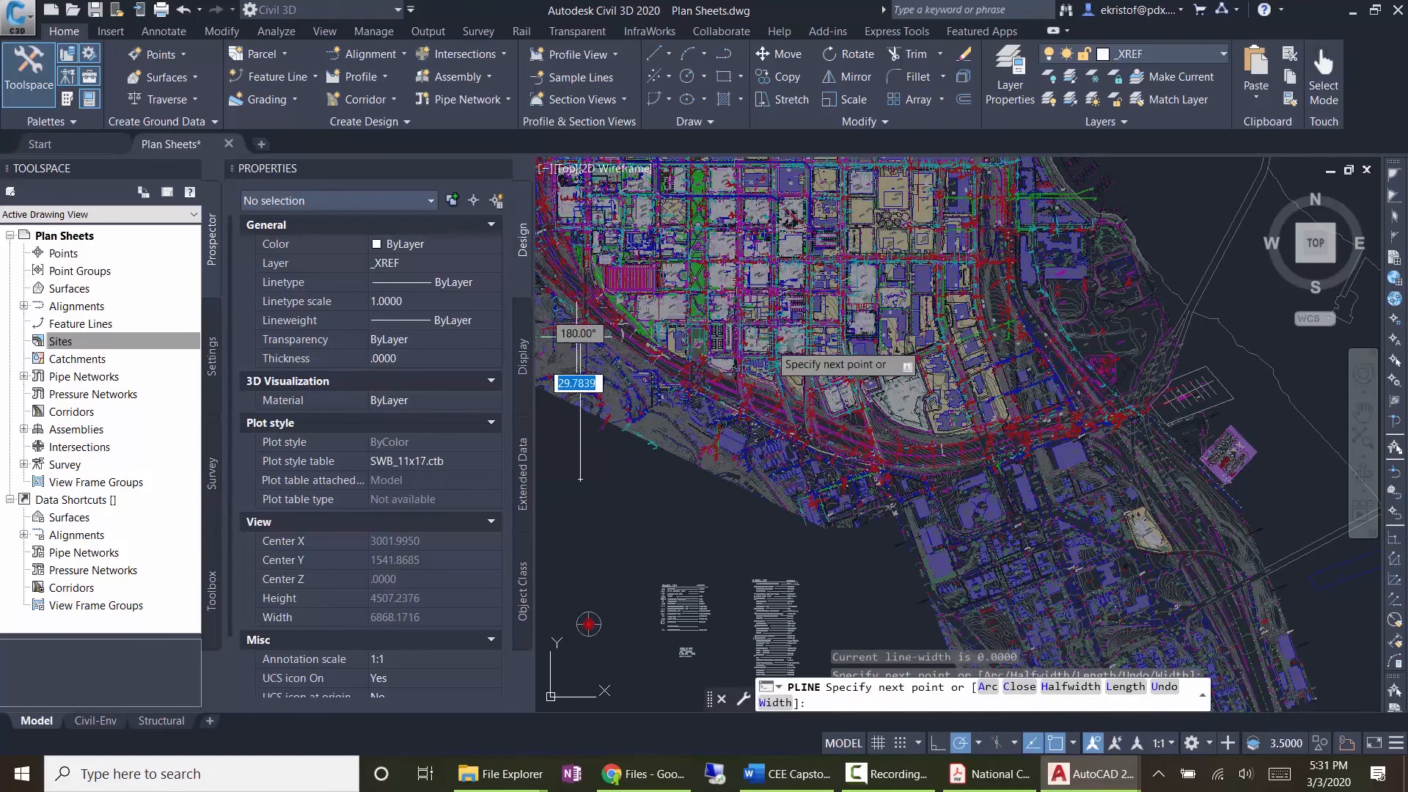
click(1001, 363)
click(887, 580)
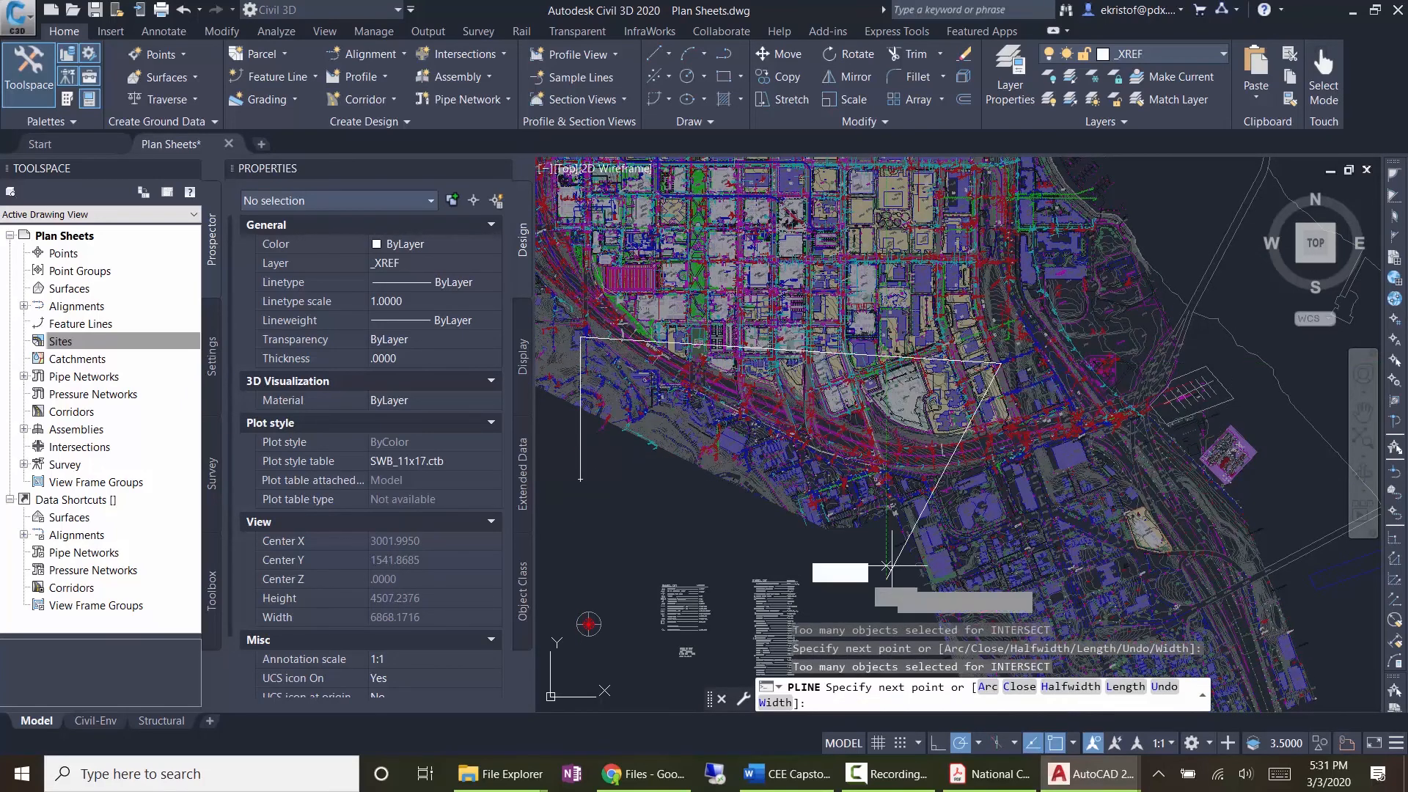
text(c)
key(Return)
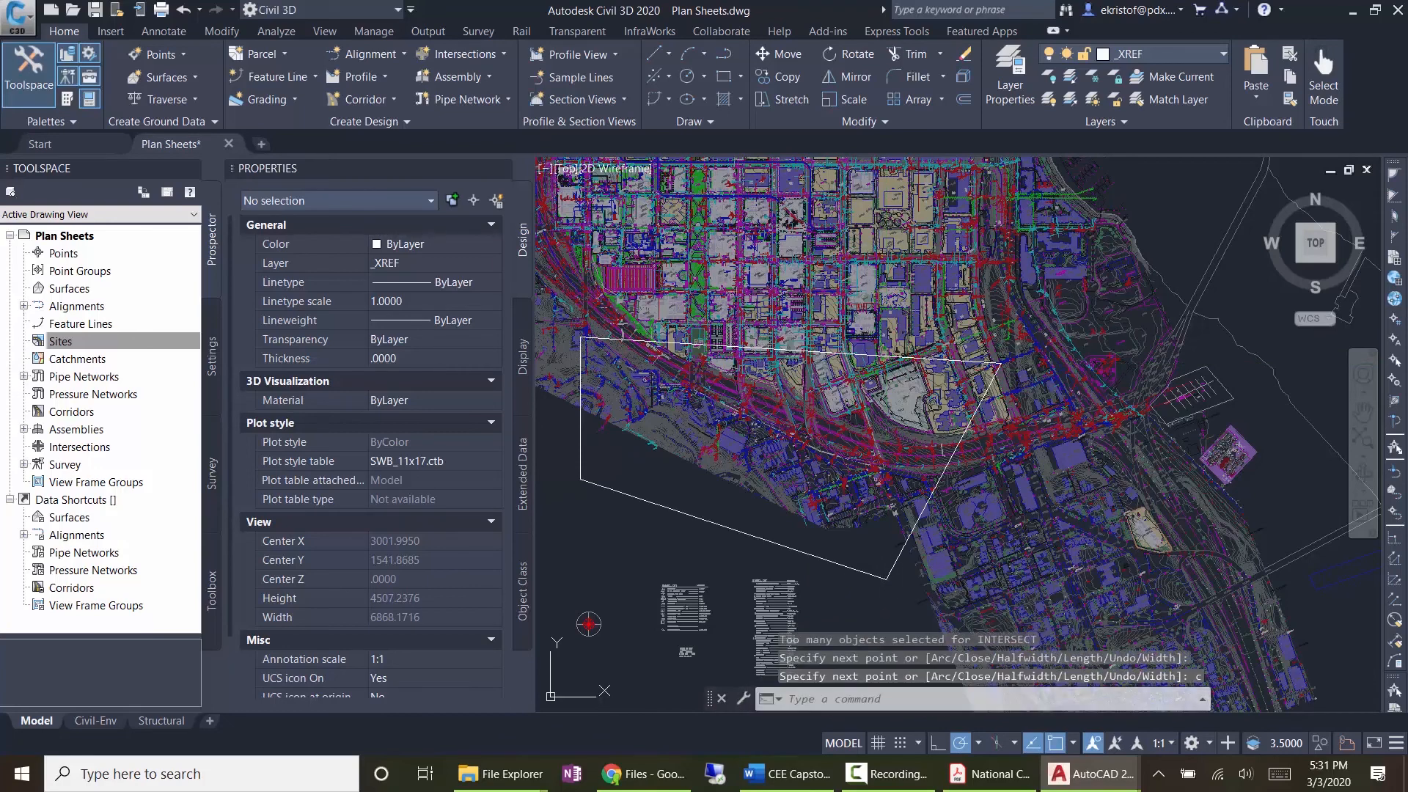
Step: Clip the PSU Campus Map reference with a new boundary, selecting the four-sided polyline as the clipping edge
click(926, 543)
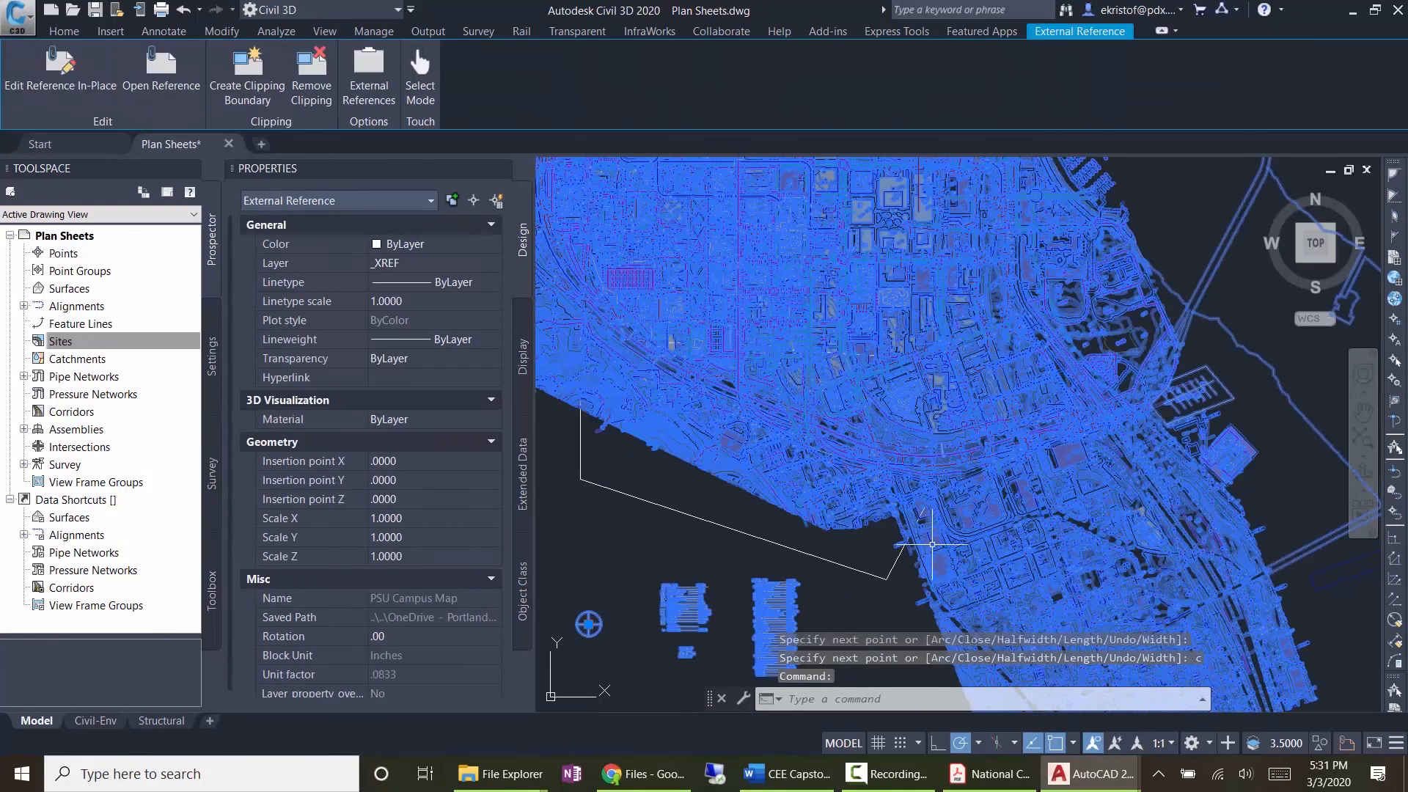
right_click(935, 544)
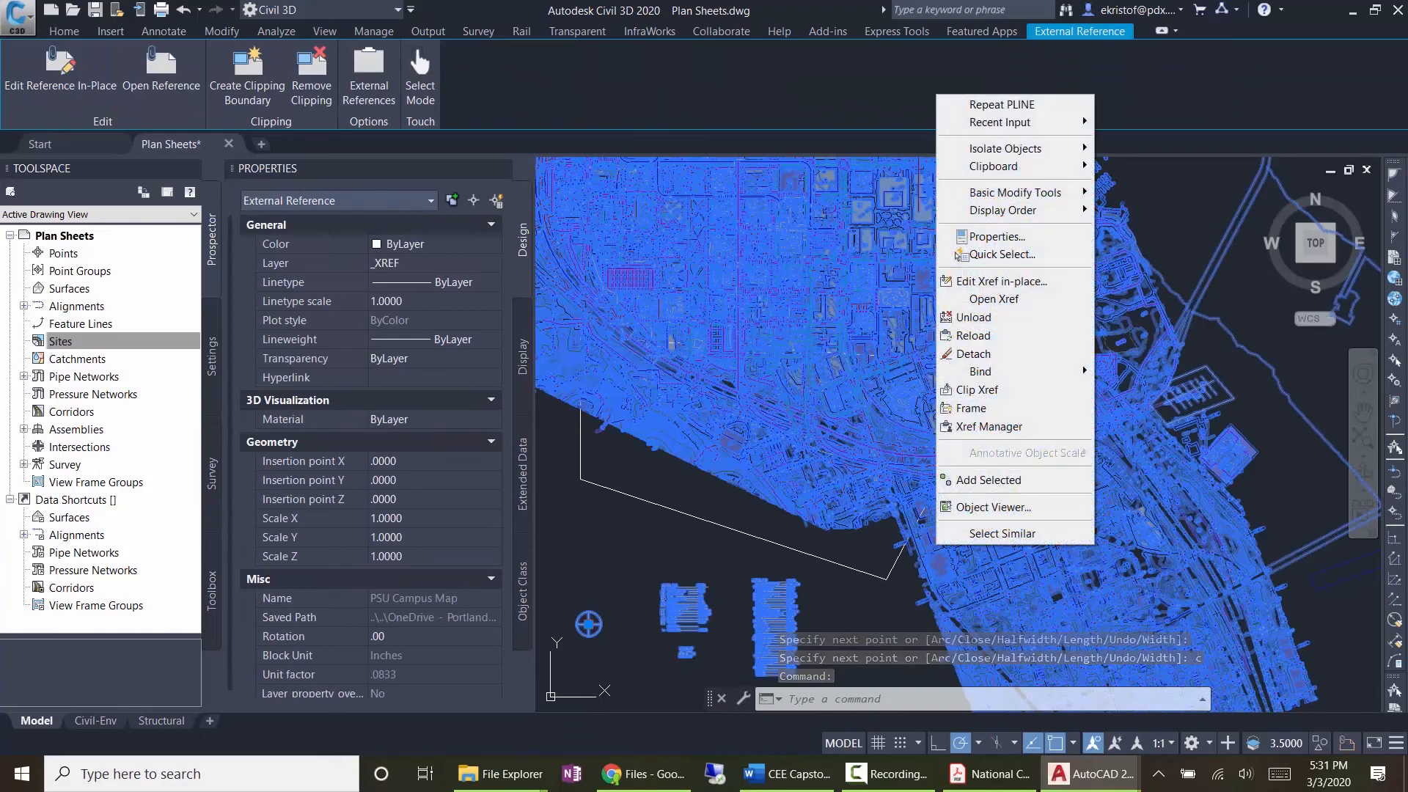
click(1002, 395)
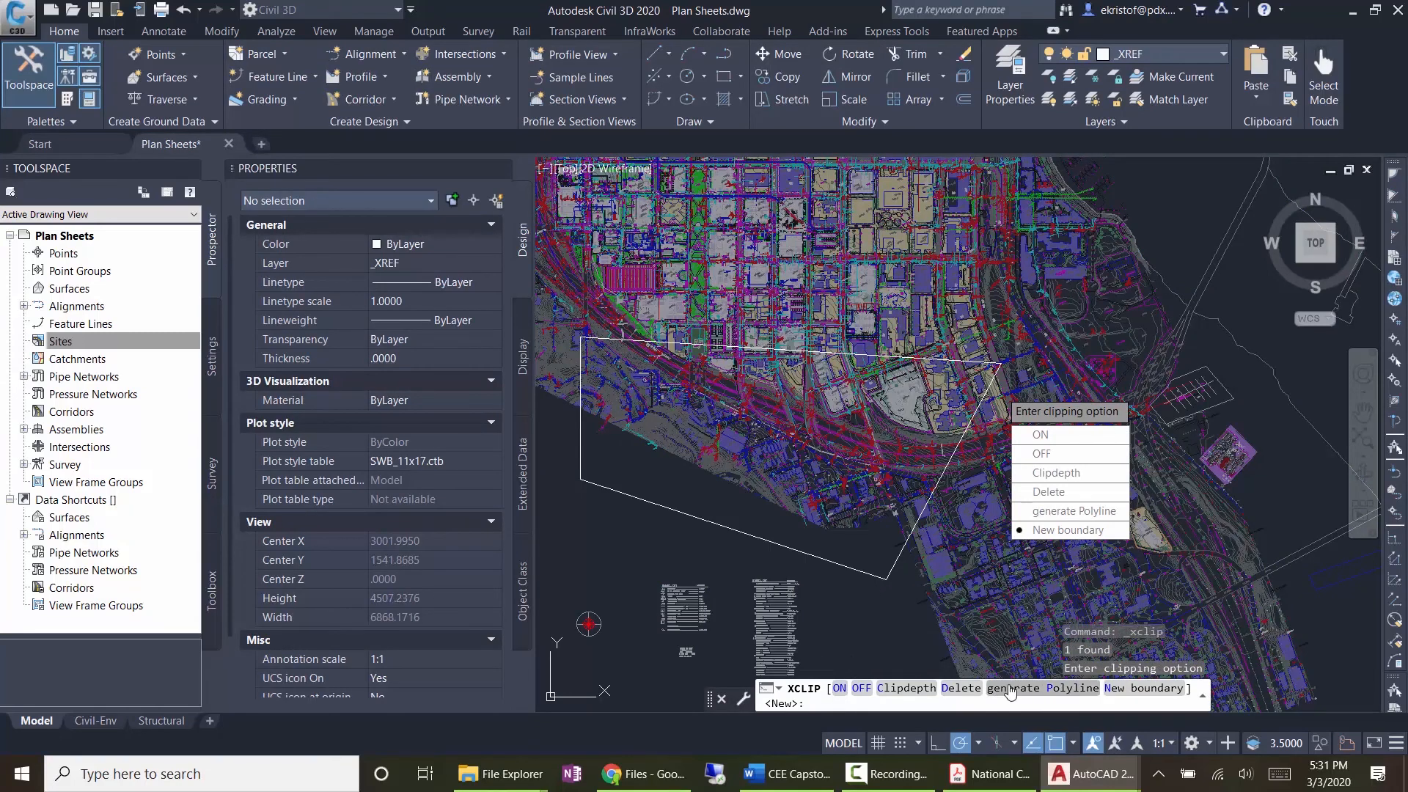
click(1141, 689)
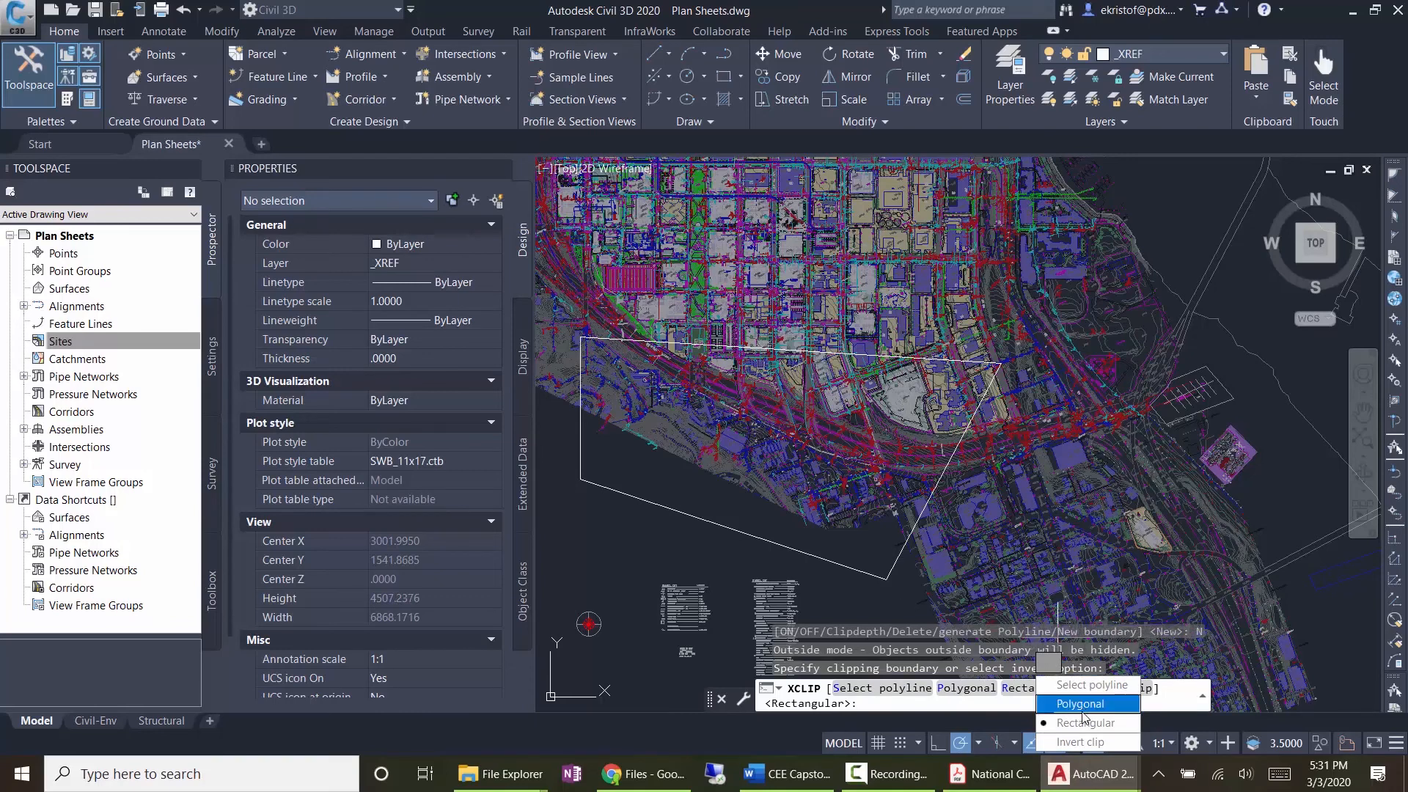
click(1087, 685)
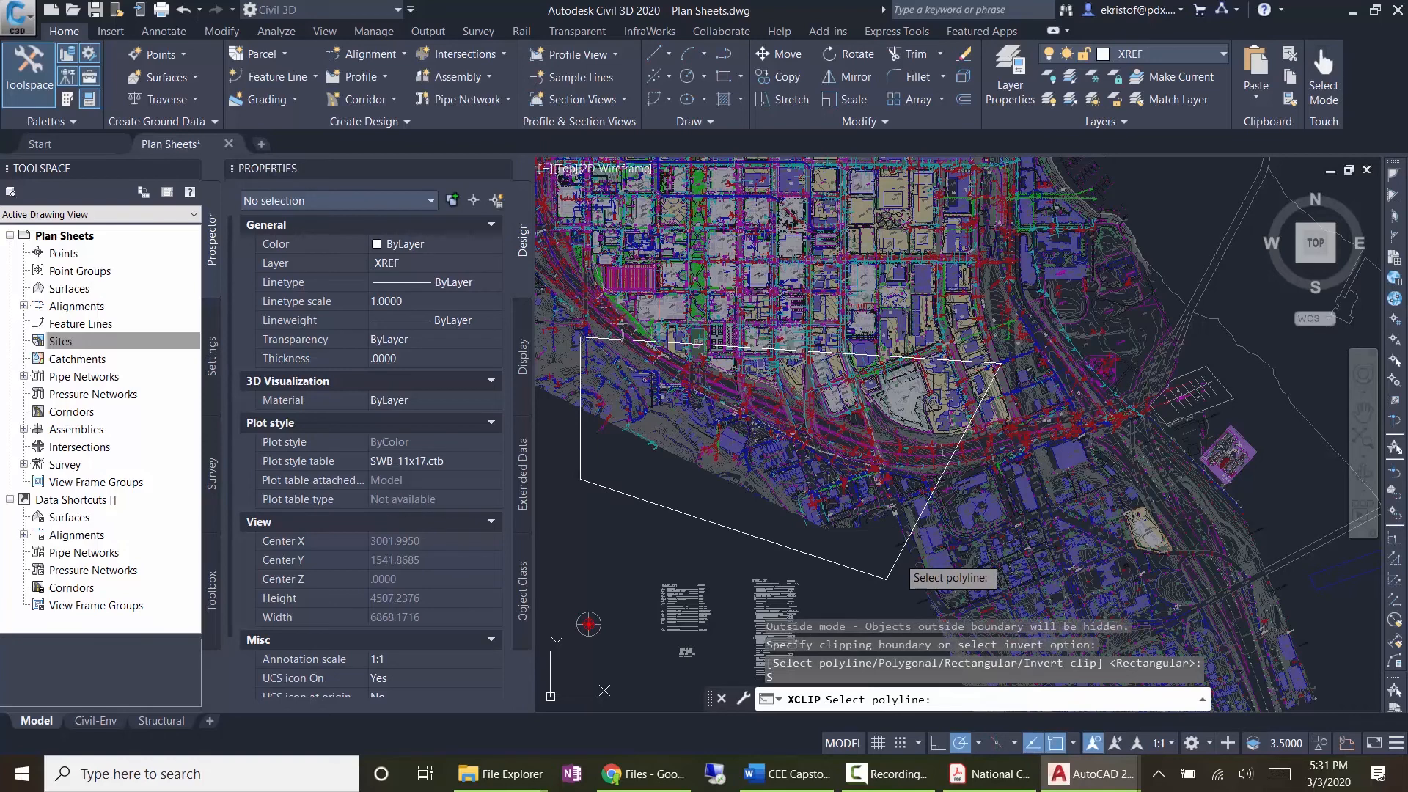
click(896, 561)
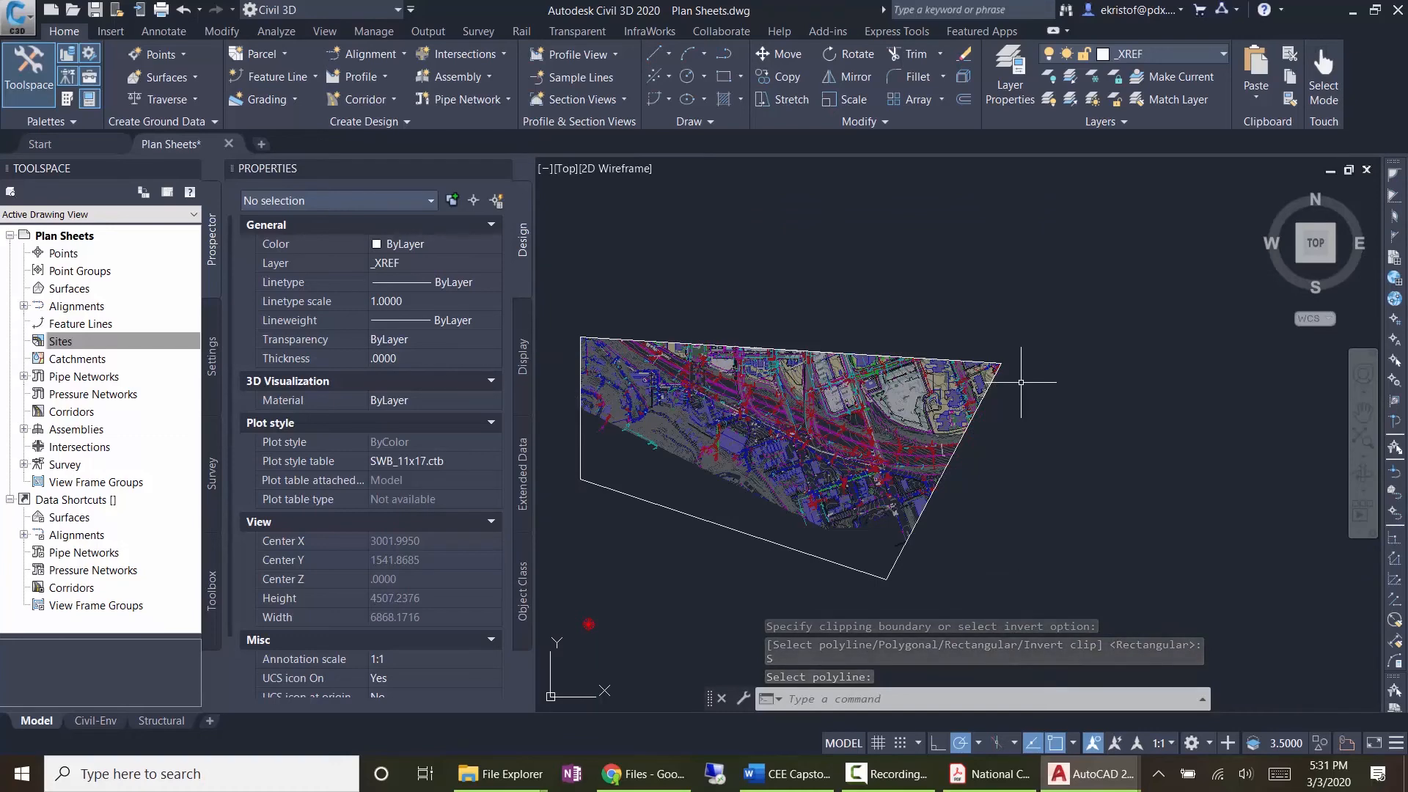
key(Escape)
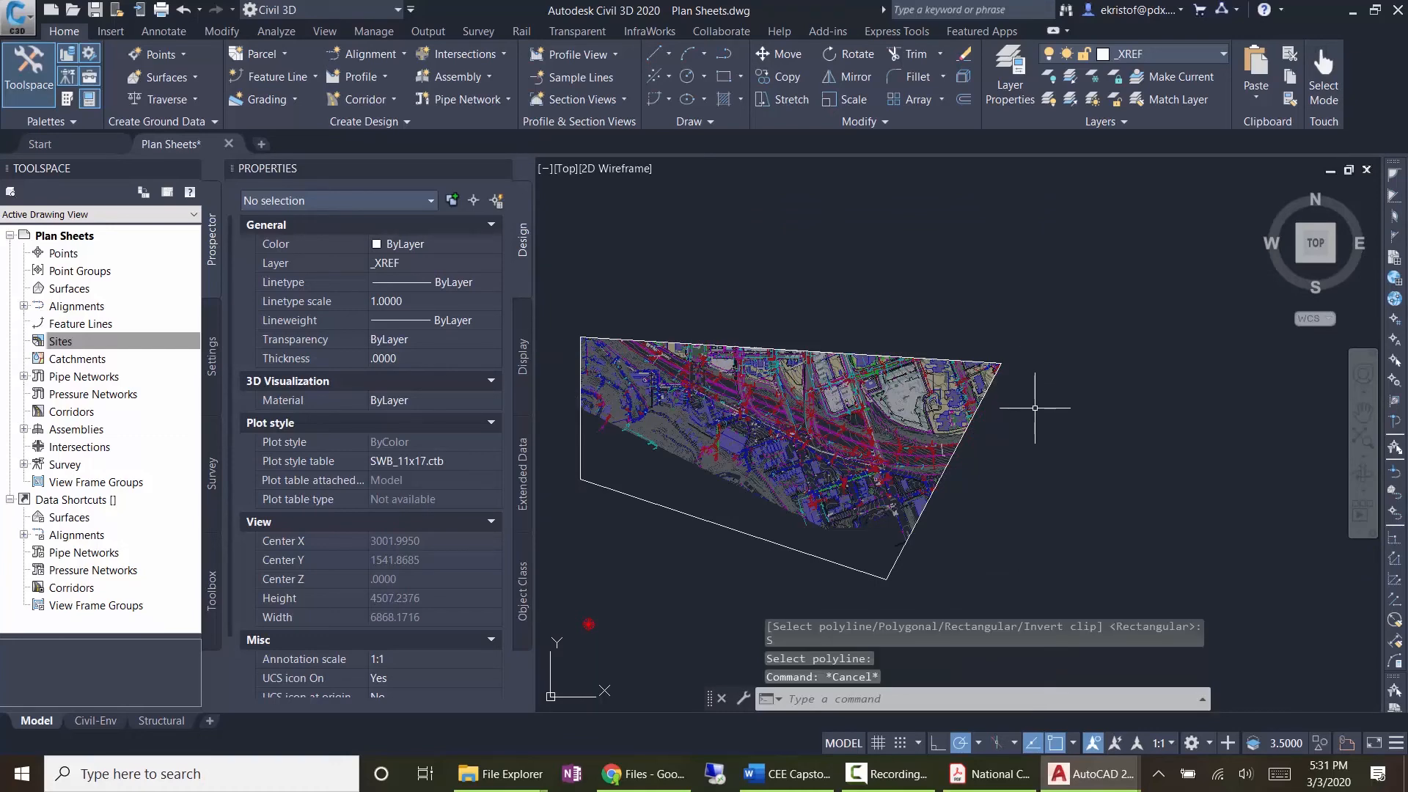
Step: Delete the four-sided polyline around the clipped campus map
click(889, 575)
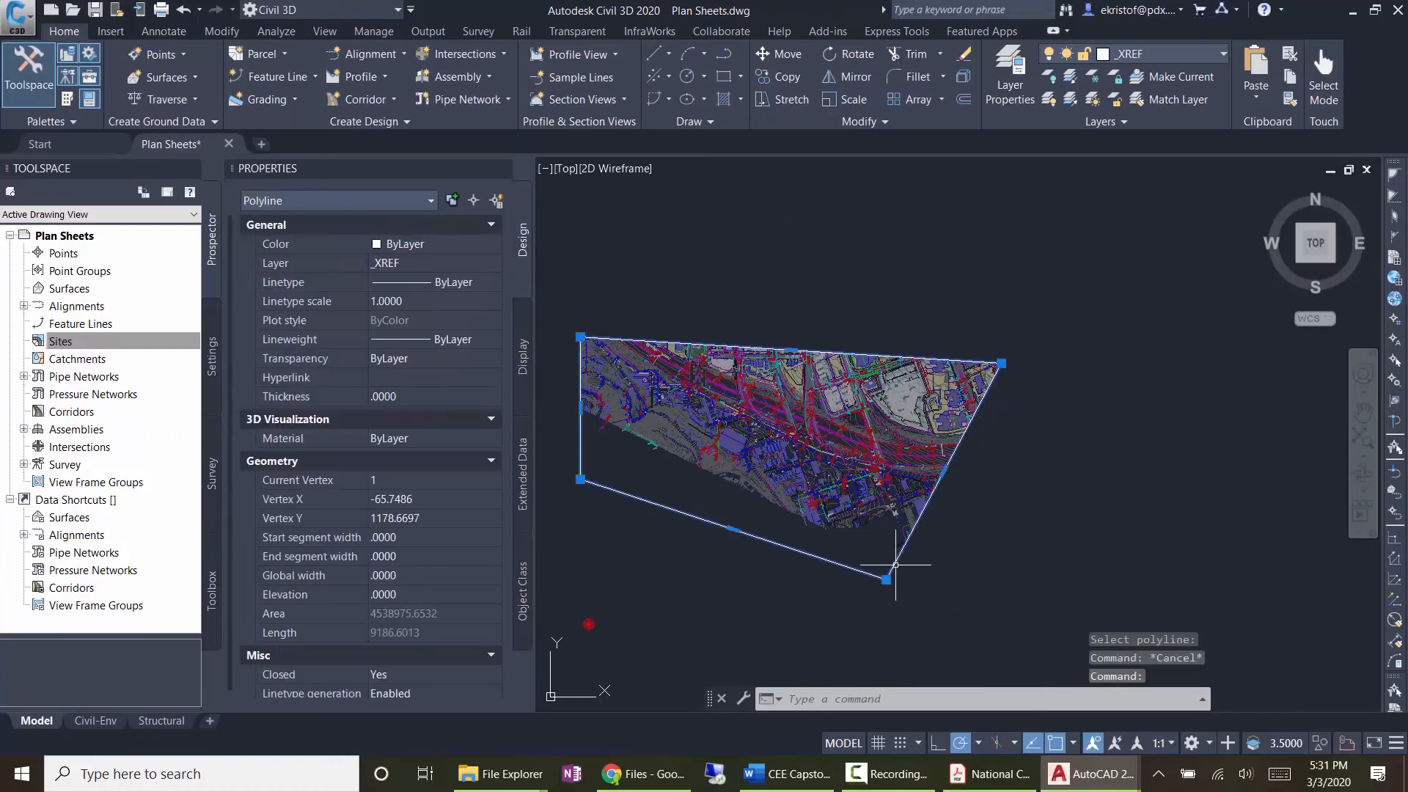
key(Delete)
scroll(842, 406, up, 4)
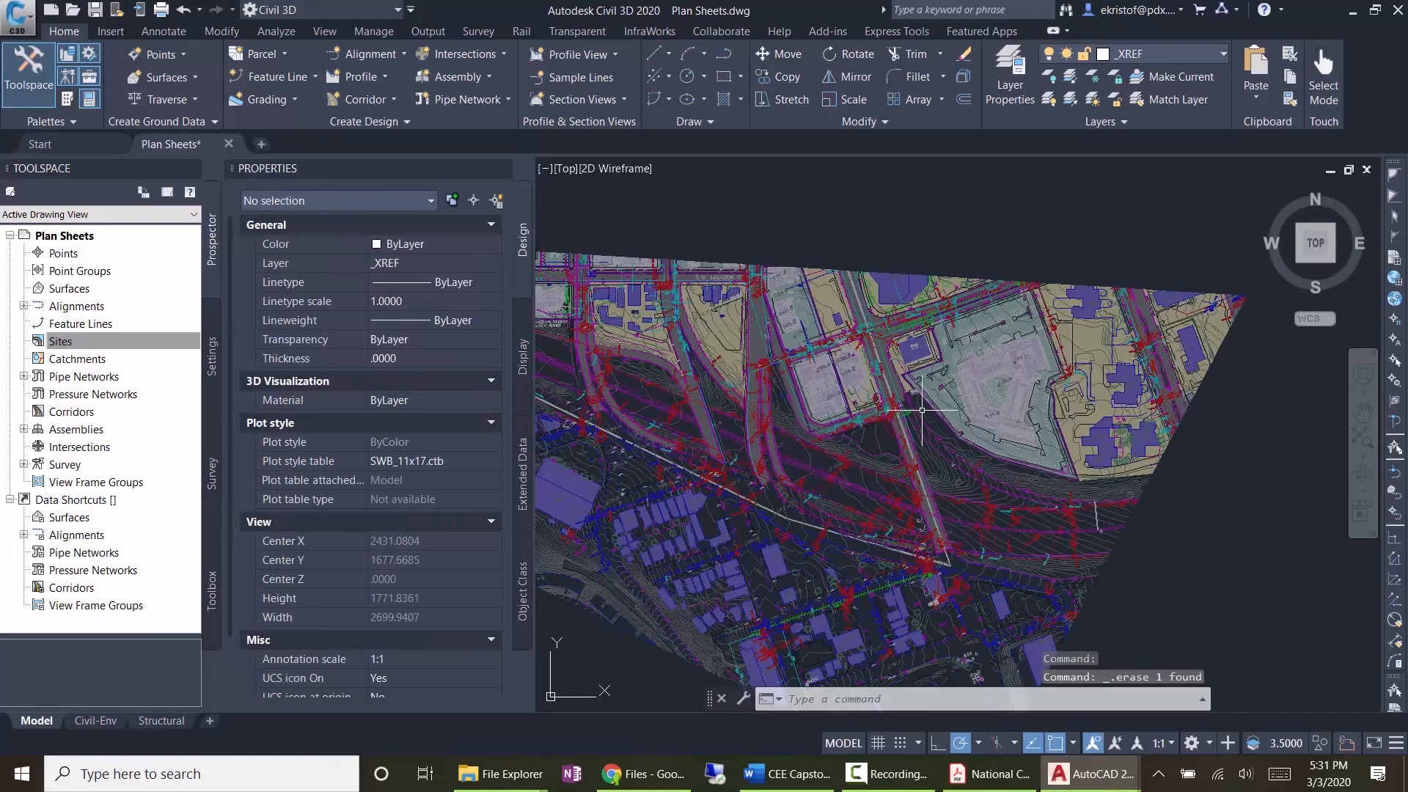
mouse_move(949, 418)
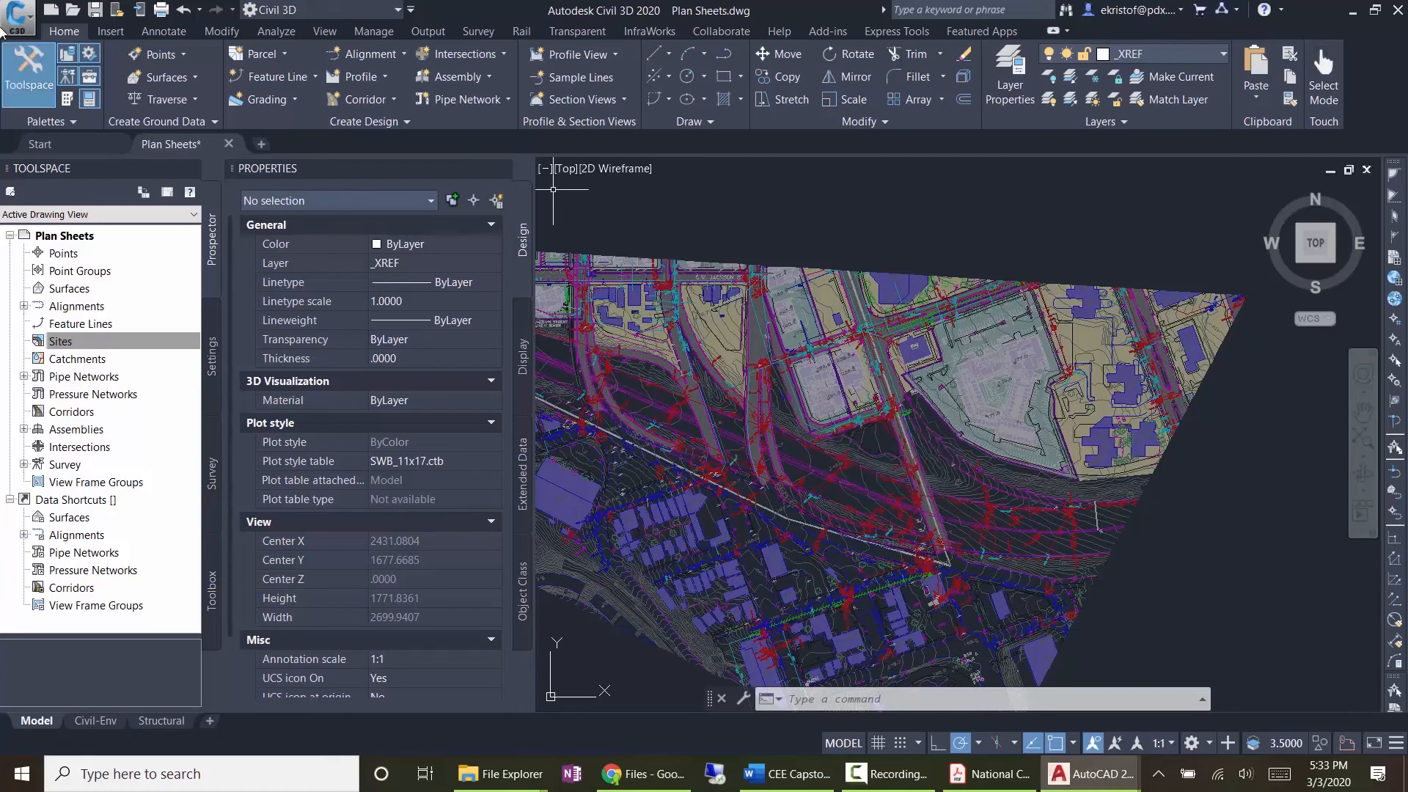
Step: Create a new drawing and close the Properties palette
click(50, 9)
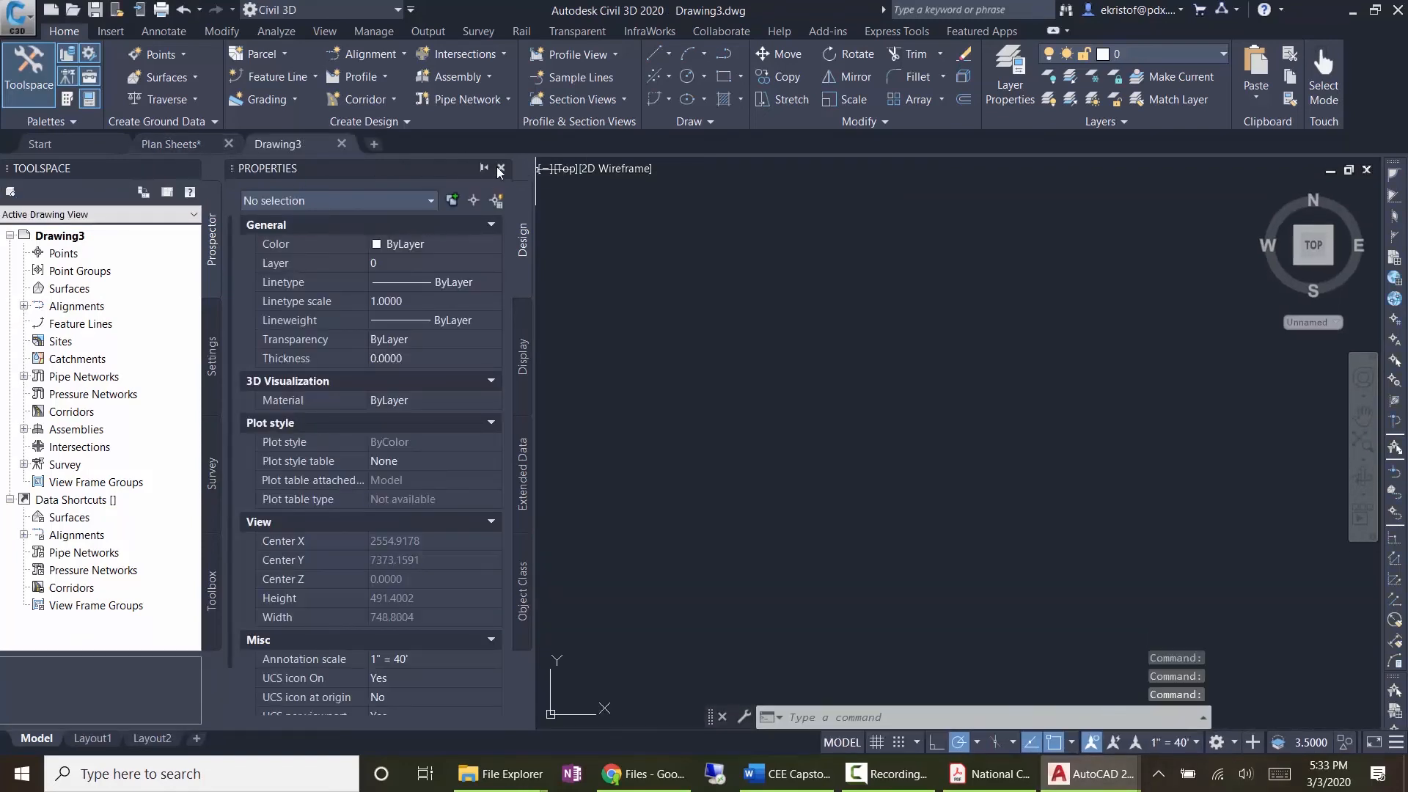
click(502, 167)
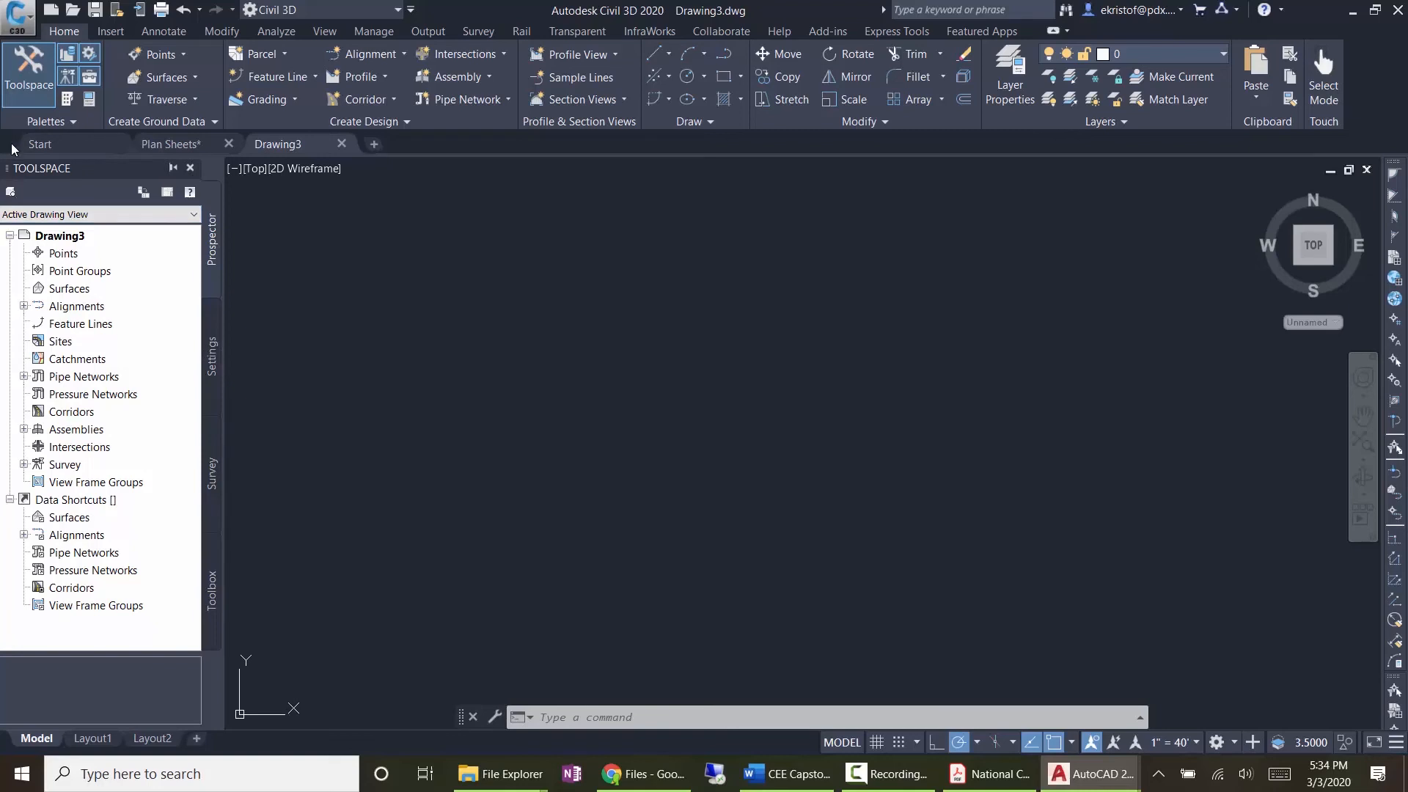
Step: Restore the program window down and move it aside, and close and reopen the Toolspace
double_click(601, 7)
drag(648, 25, 993, 51)
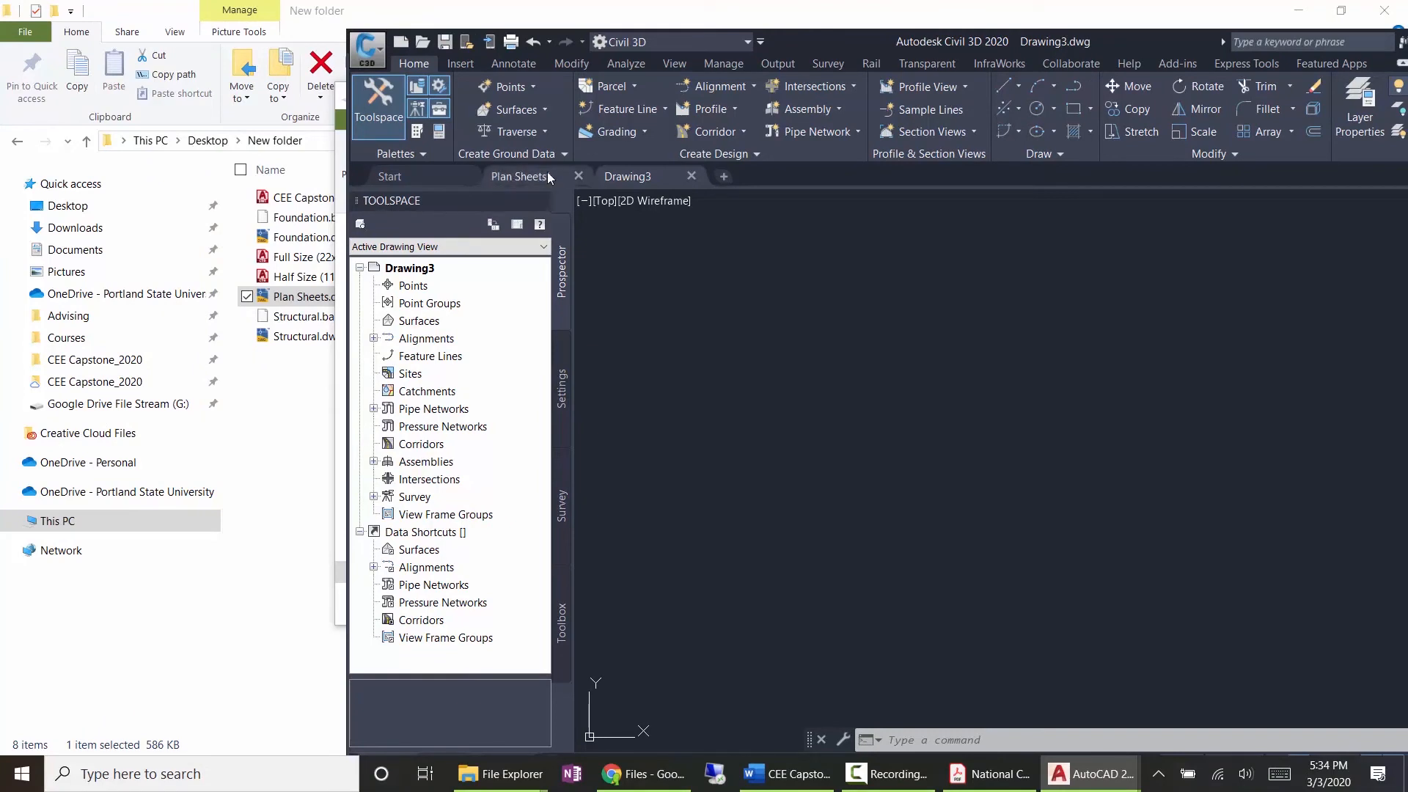
click(540, 201)
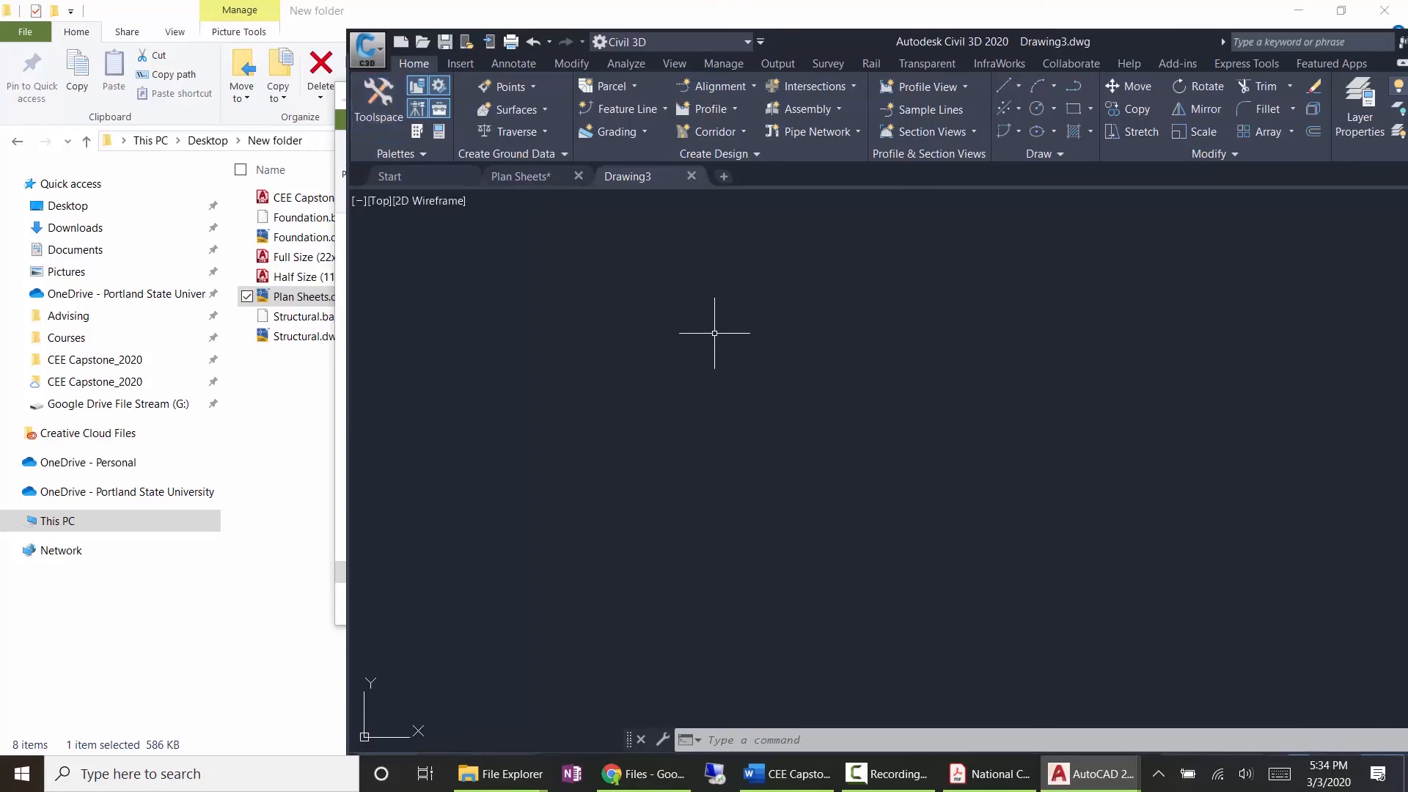
click(374, 102)
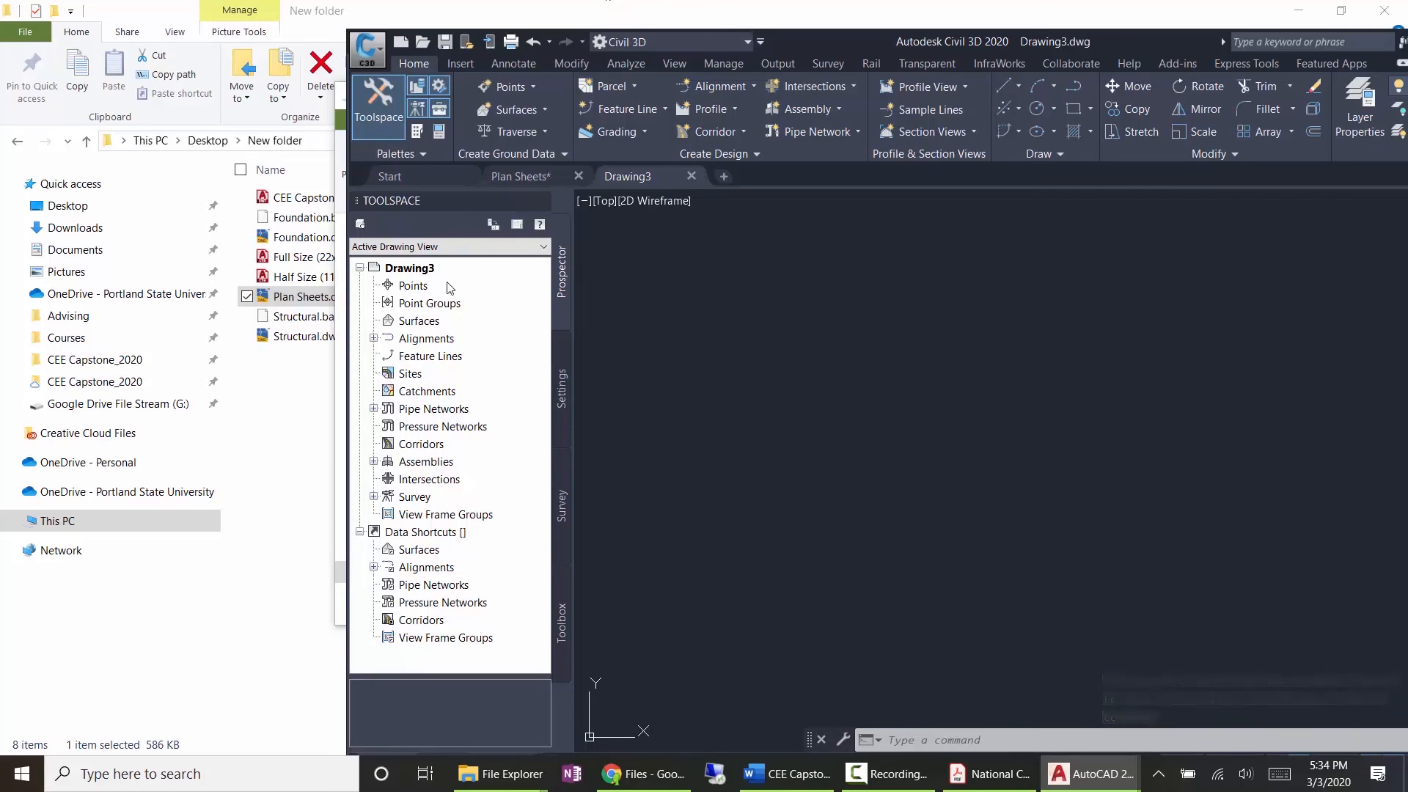
Step: Look through the Prospector categories of the new drawing, from Points and Surfaces through Corridors to Survey
click(426, 289)
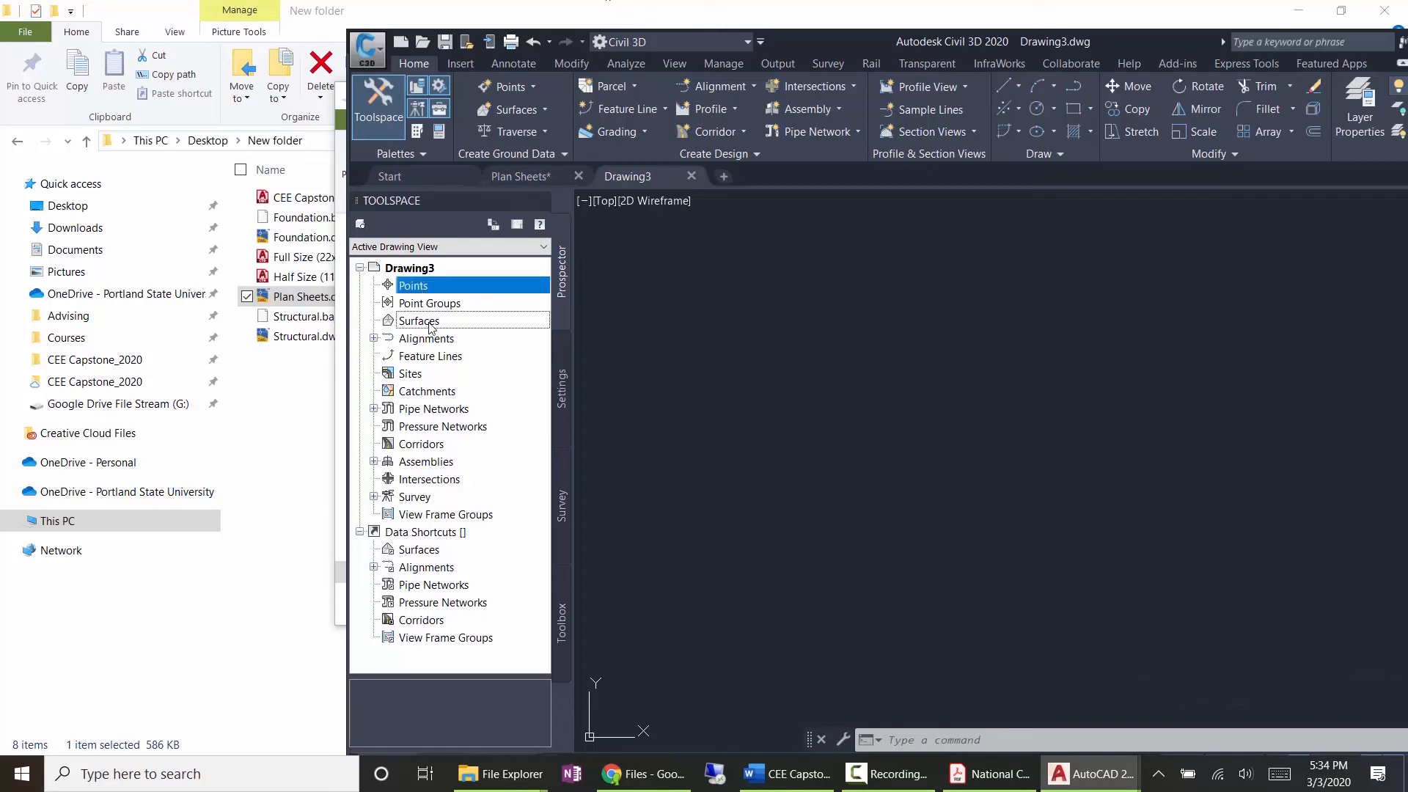
click(430, 323)
click(426, 340)
click(420, 359)
click(415, 375)
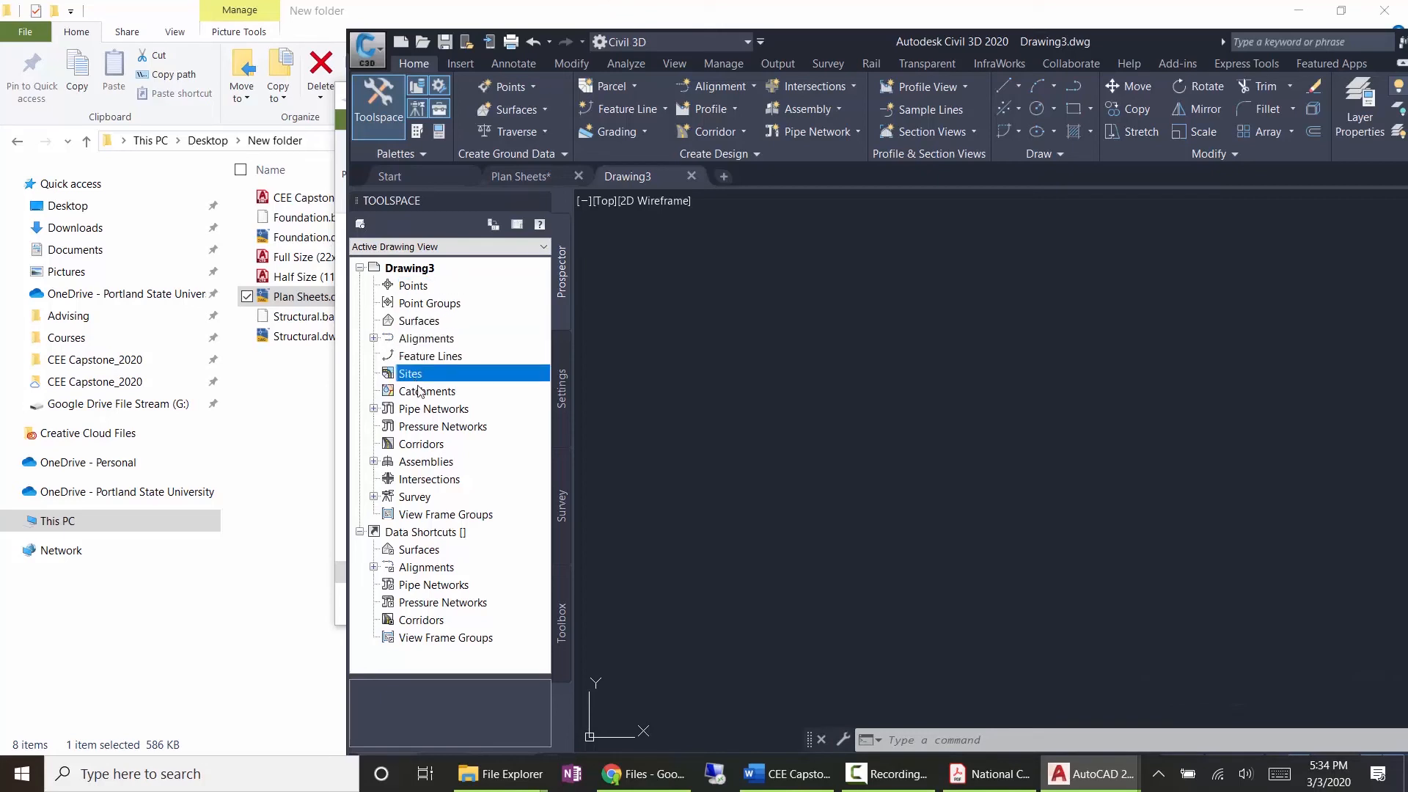
click(418, 392)
click(422, 410)
click(425, 430)
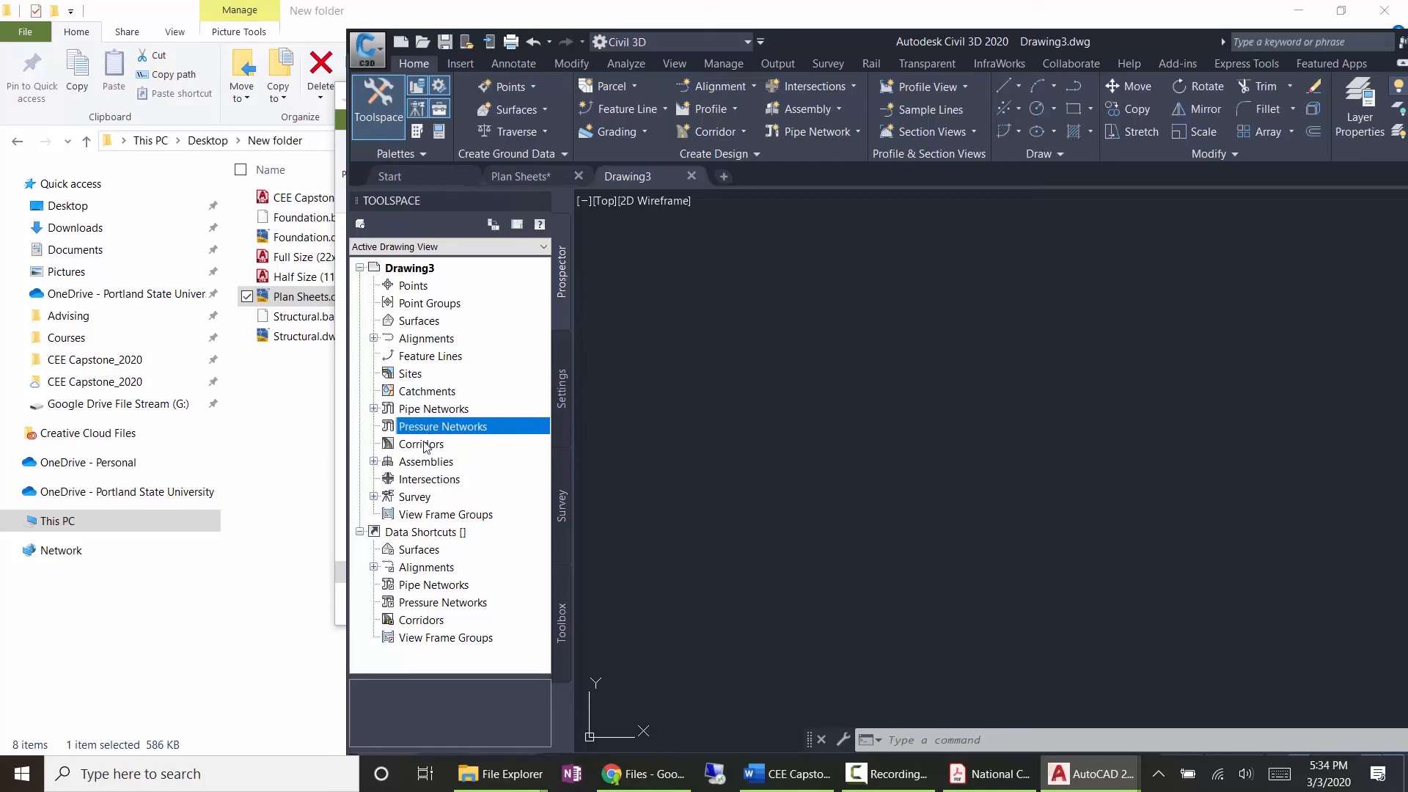
click(424, 447)
click(428, 498)
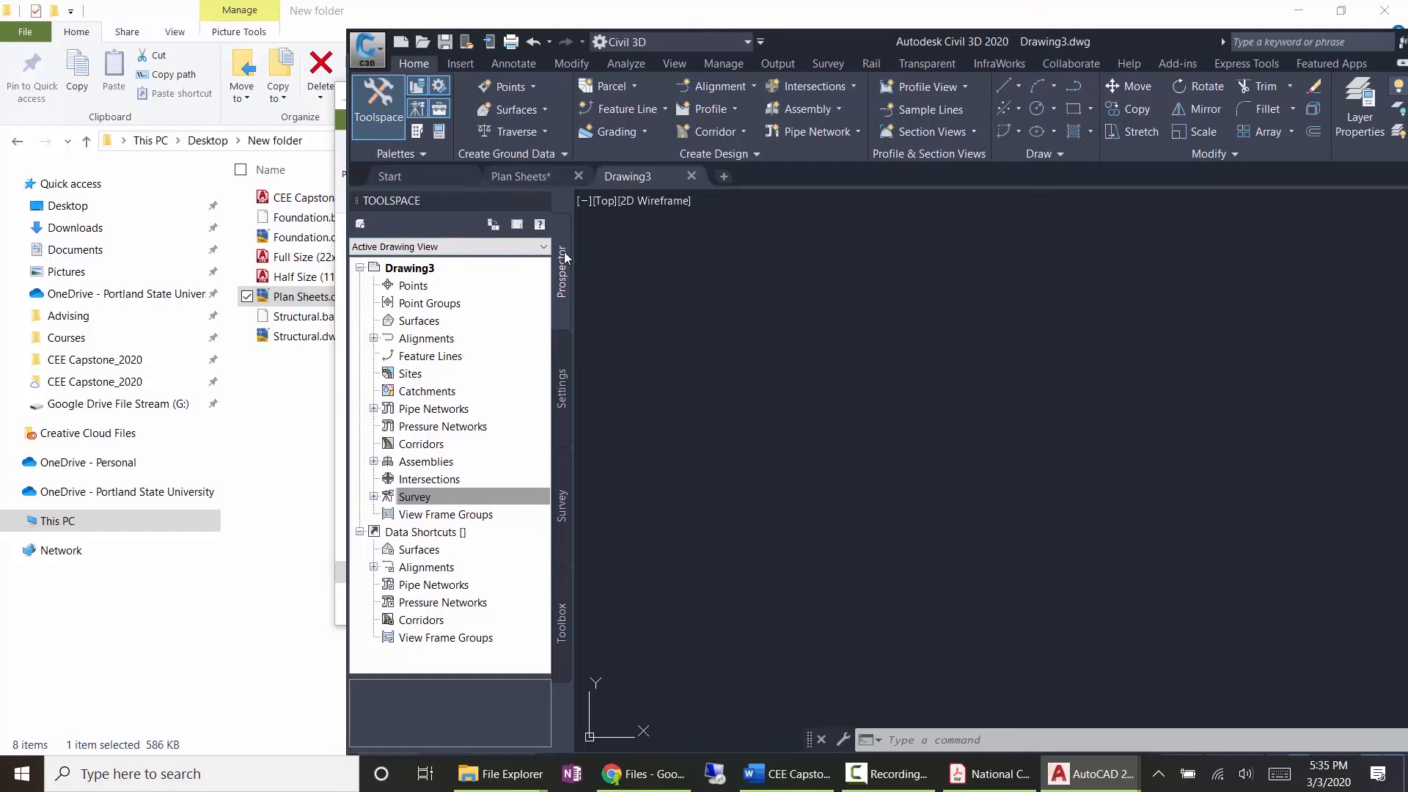
Step: Open the drawing settings of Drawing3 and set the coordinate zone category to USA, Oregon
click(565, 361)
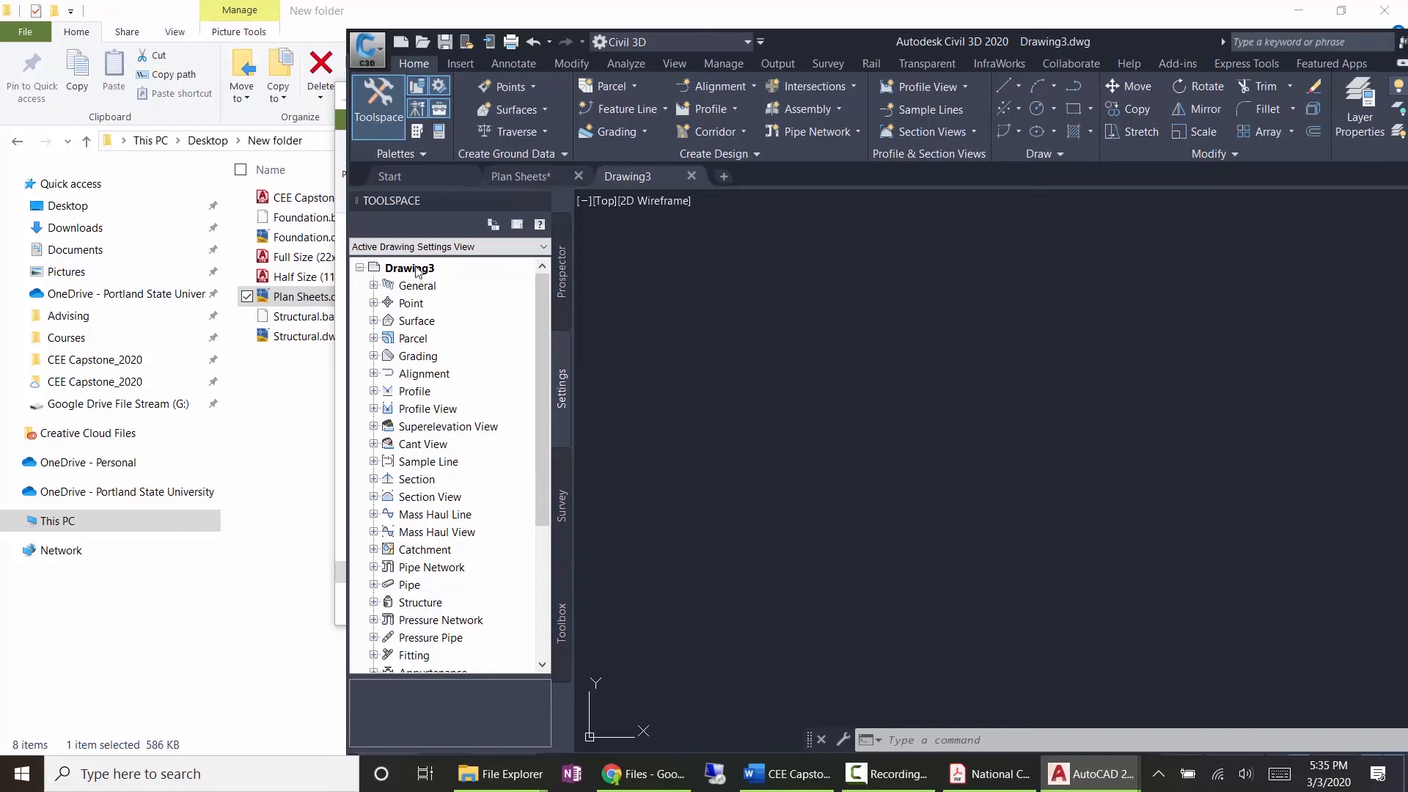
right_click(418, 272)
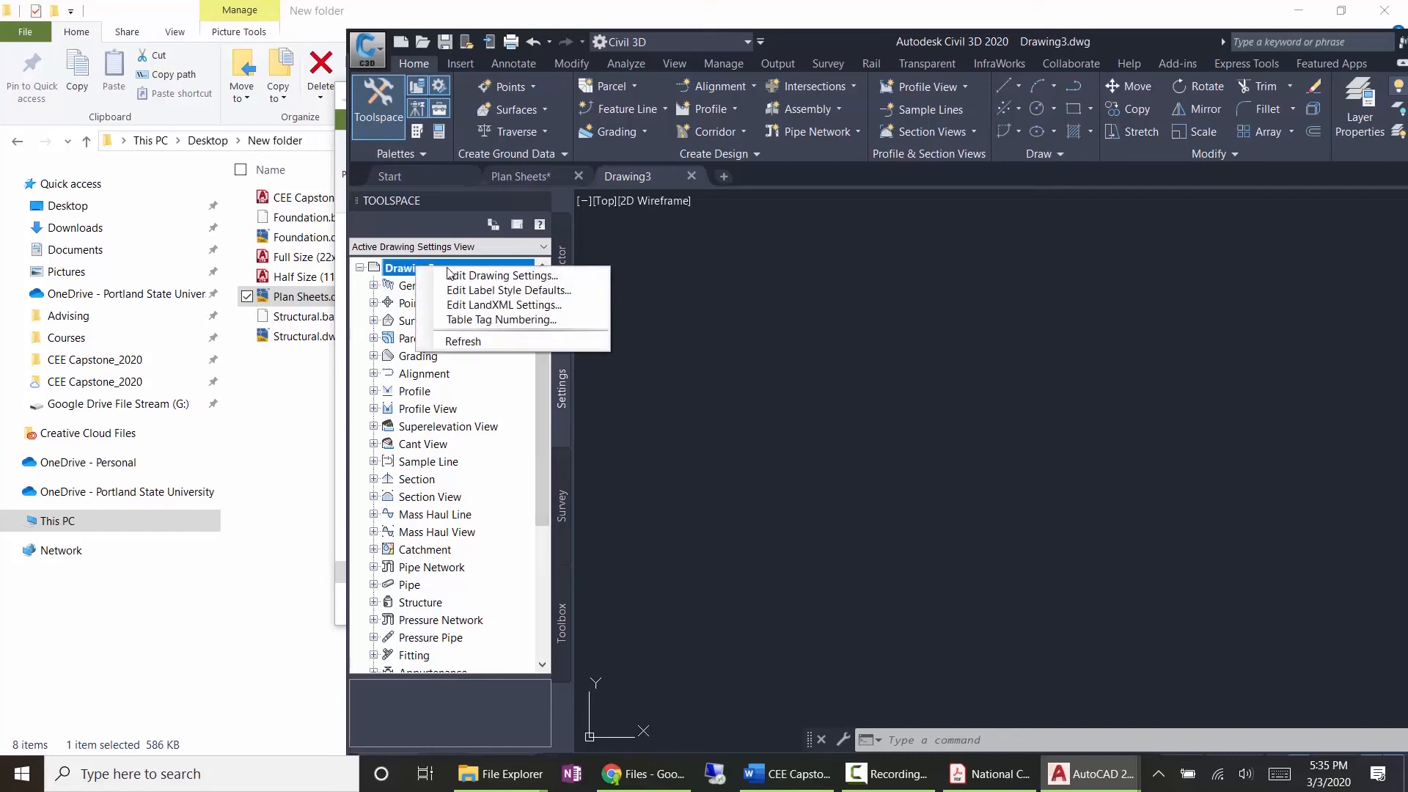
click(479, 283)
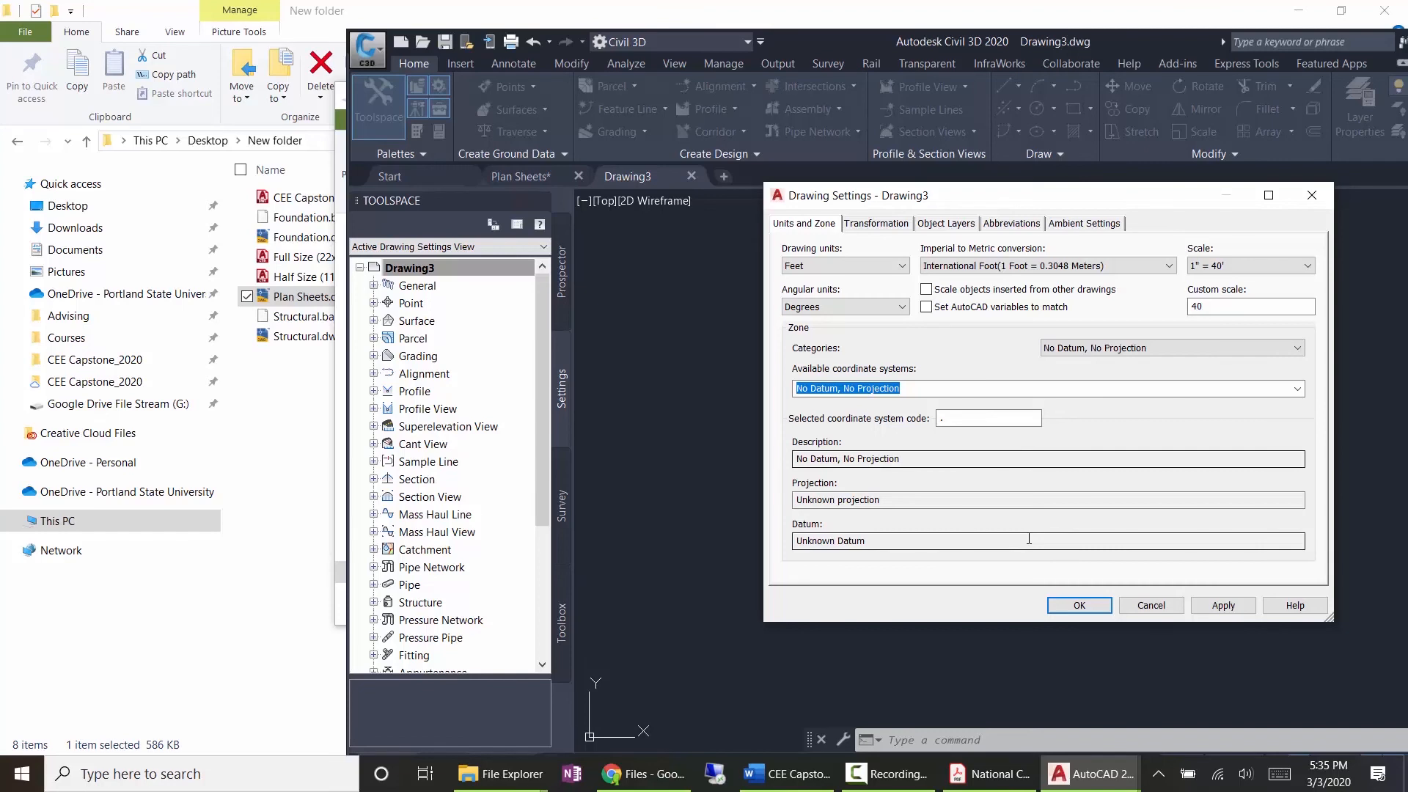
click(1229, 355)
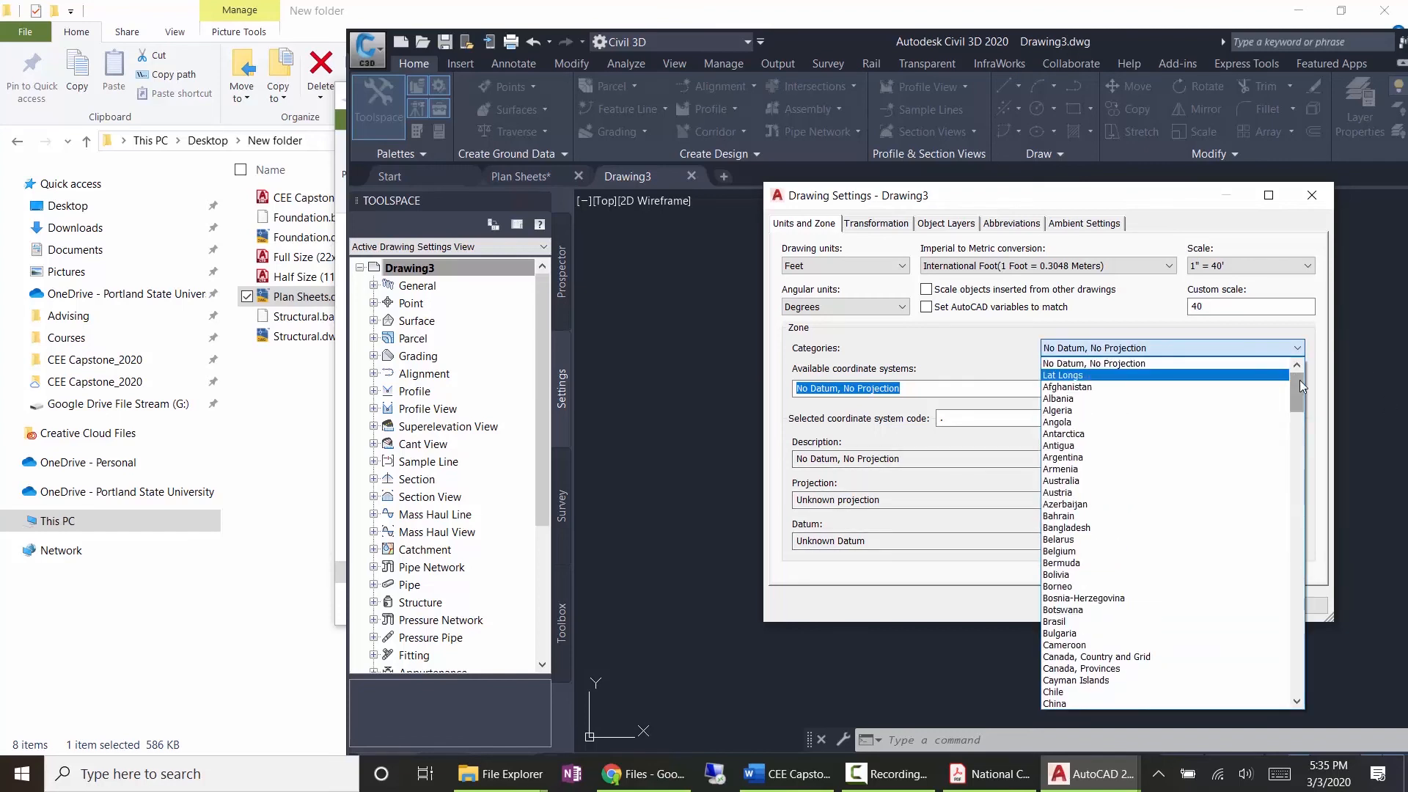
drag(1301, 387, 1270, 629)
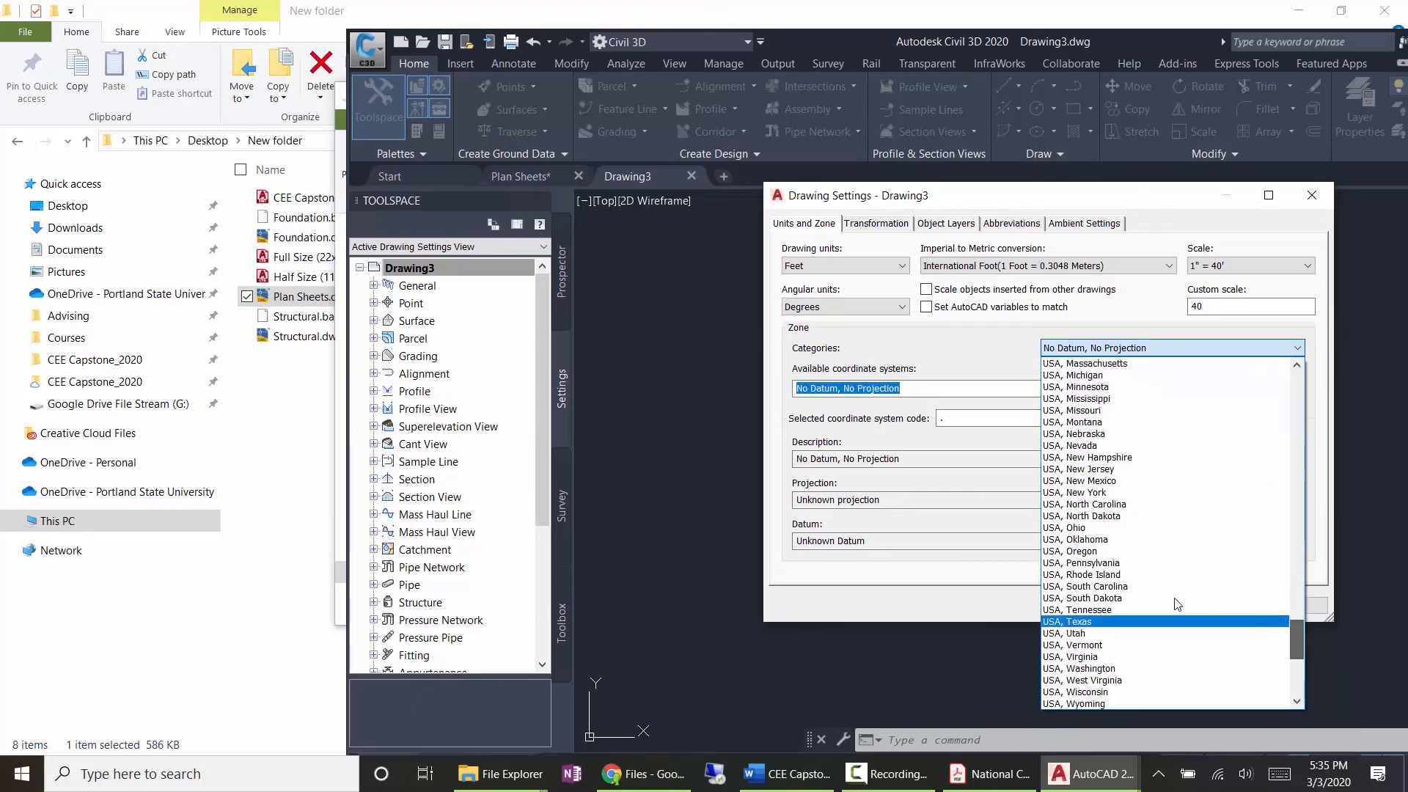
click(1058, 554)
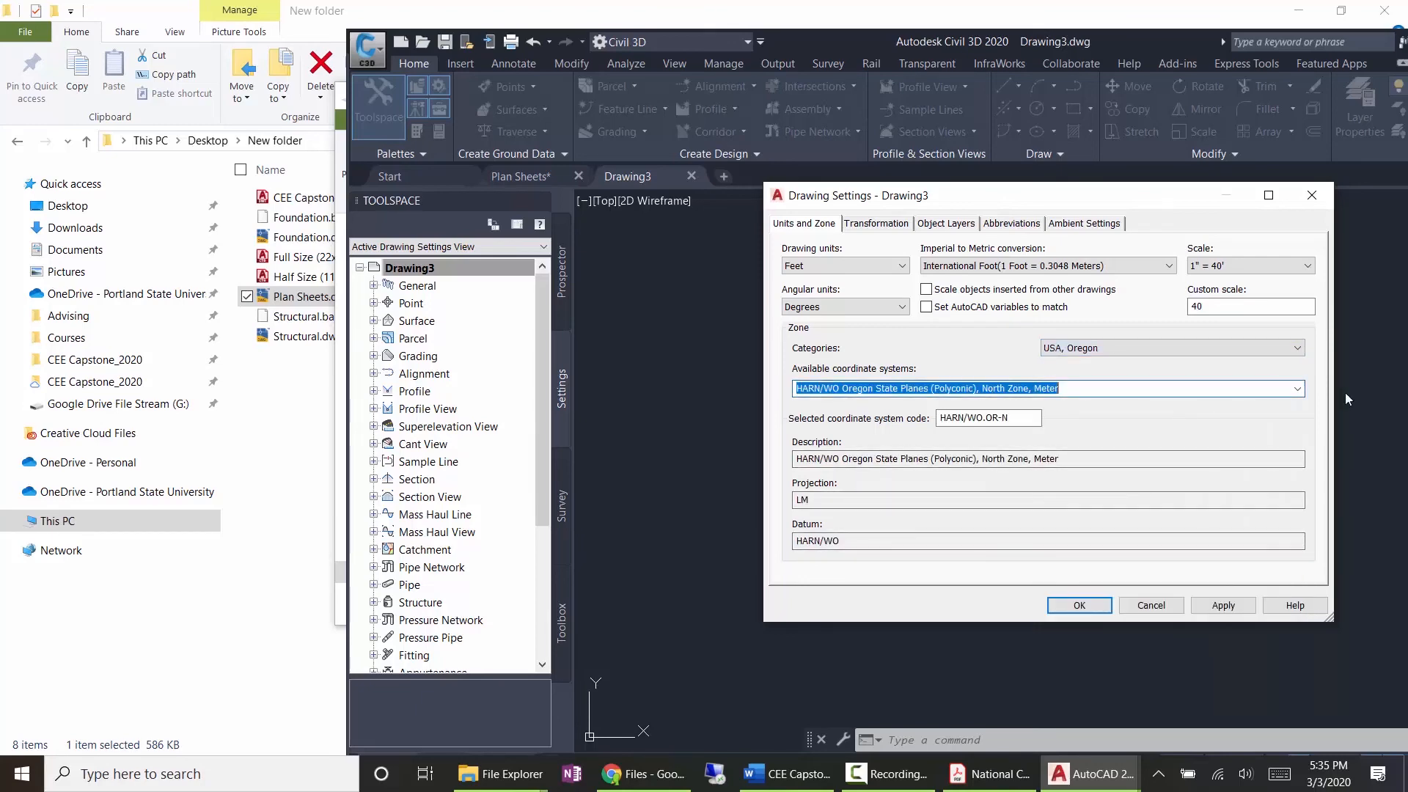
Step: Assign the NAD83 Oregon State Planes (Polyconic), North Zone, US Foot coordinate system and accept the drawing settings
click(1301, 391)
drag(1298, 457, 1286, 424)
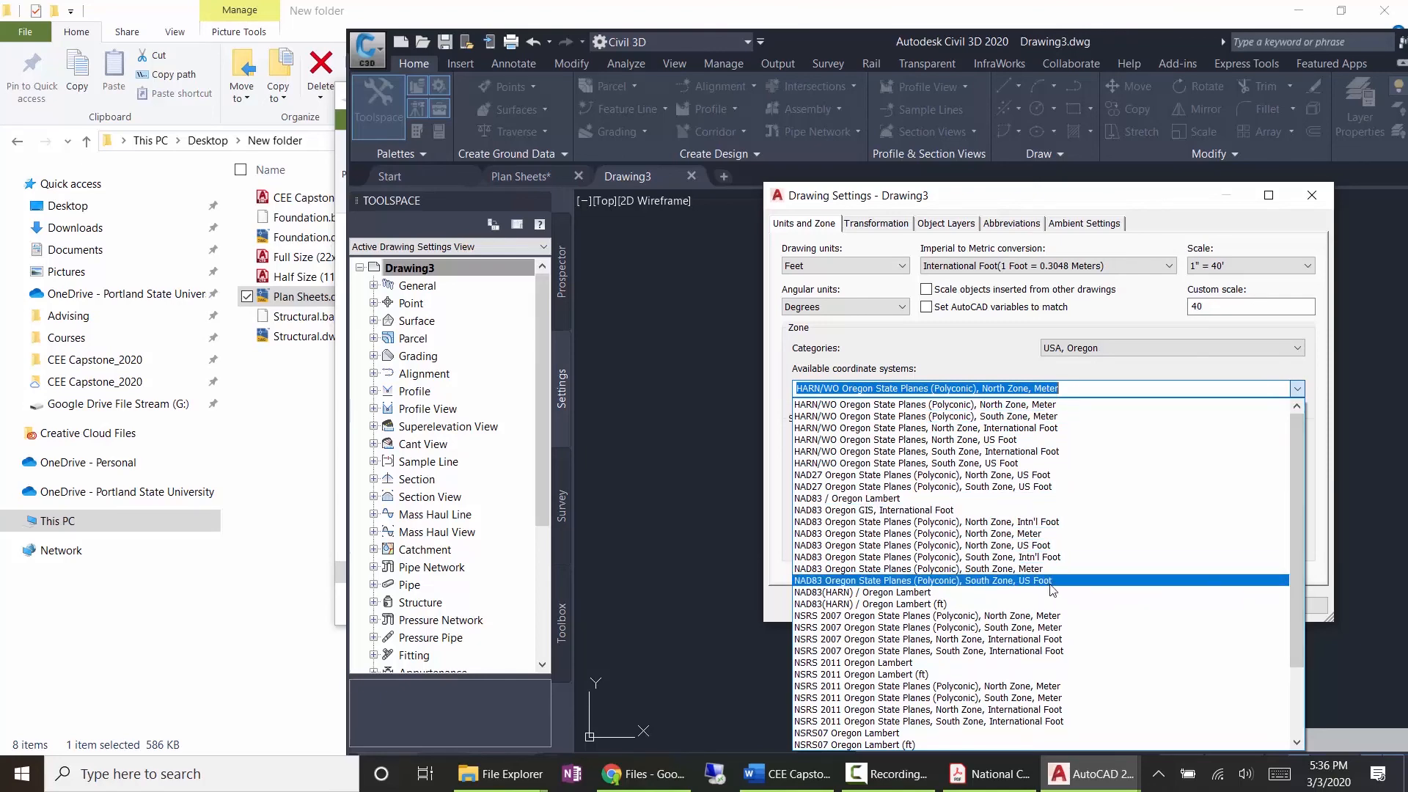
click(1053, 546)
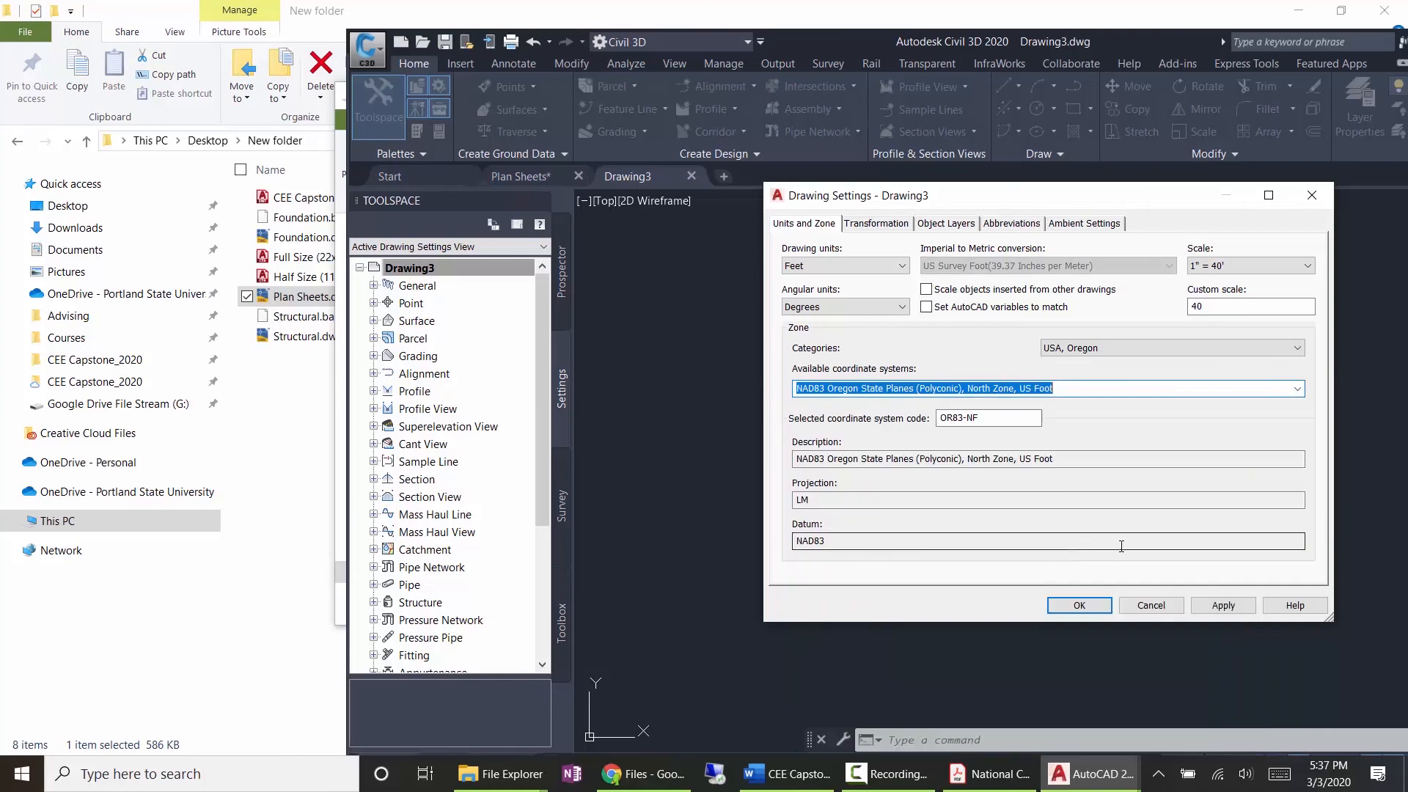
click(1086, 604)
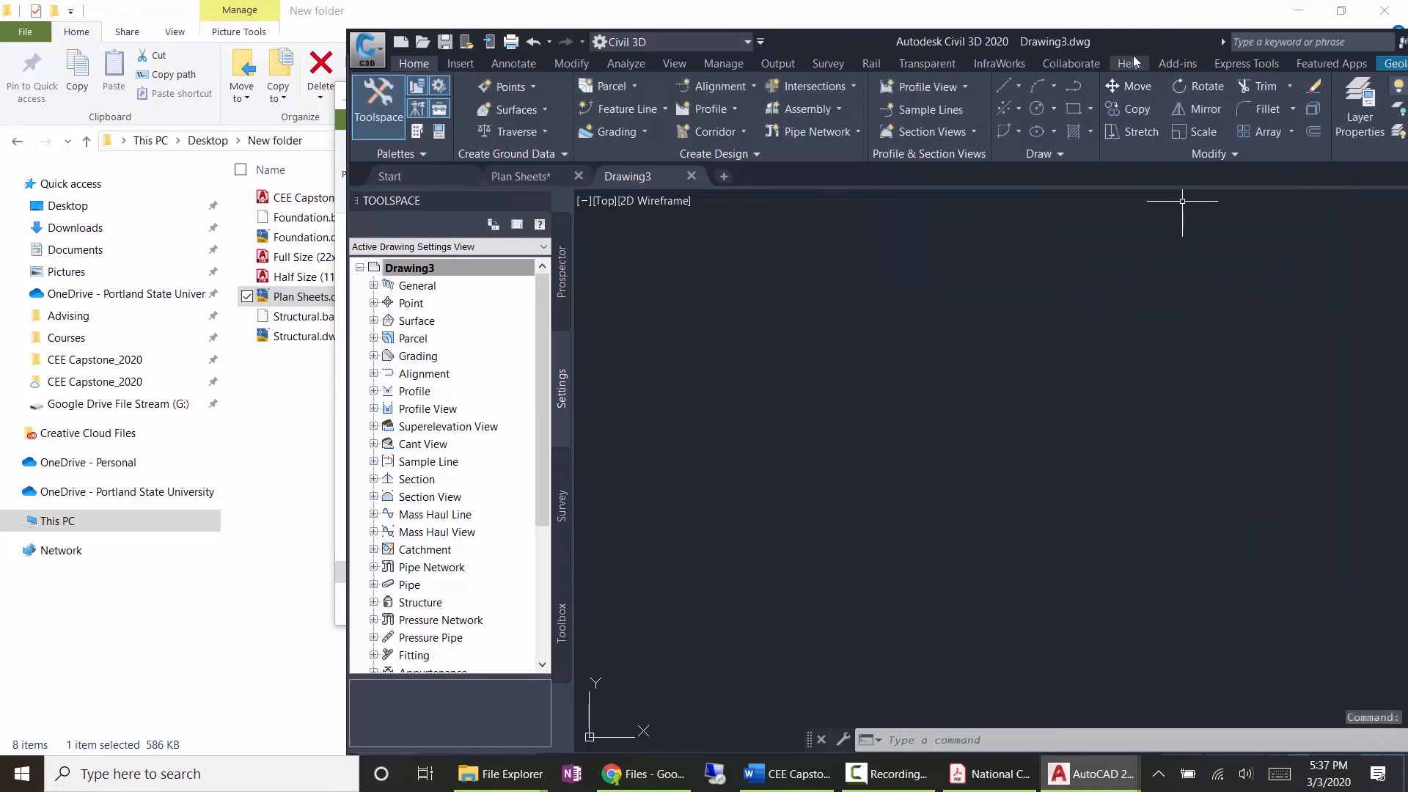
Step: Maximize the program window and turn on the aerial online map for Drawing3, agreeing to use Online Map Data
double_click(1128, 36)
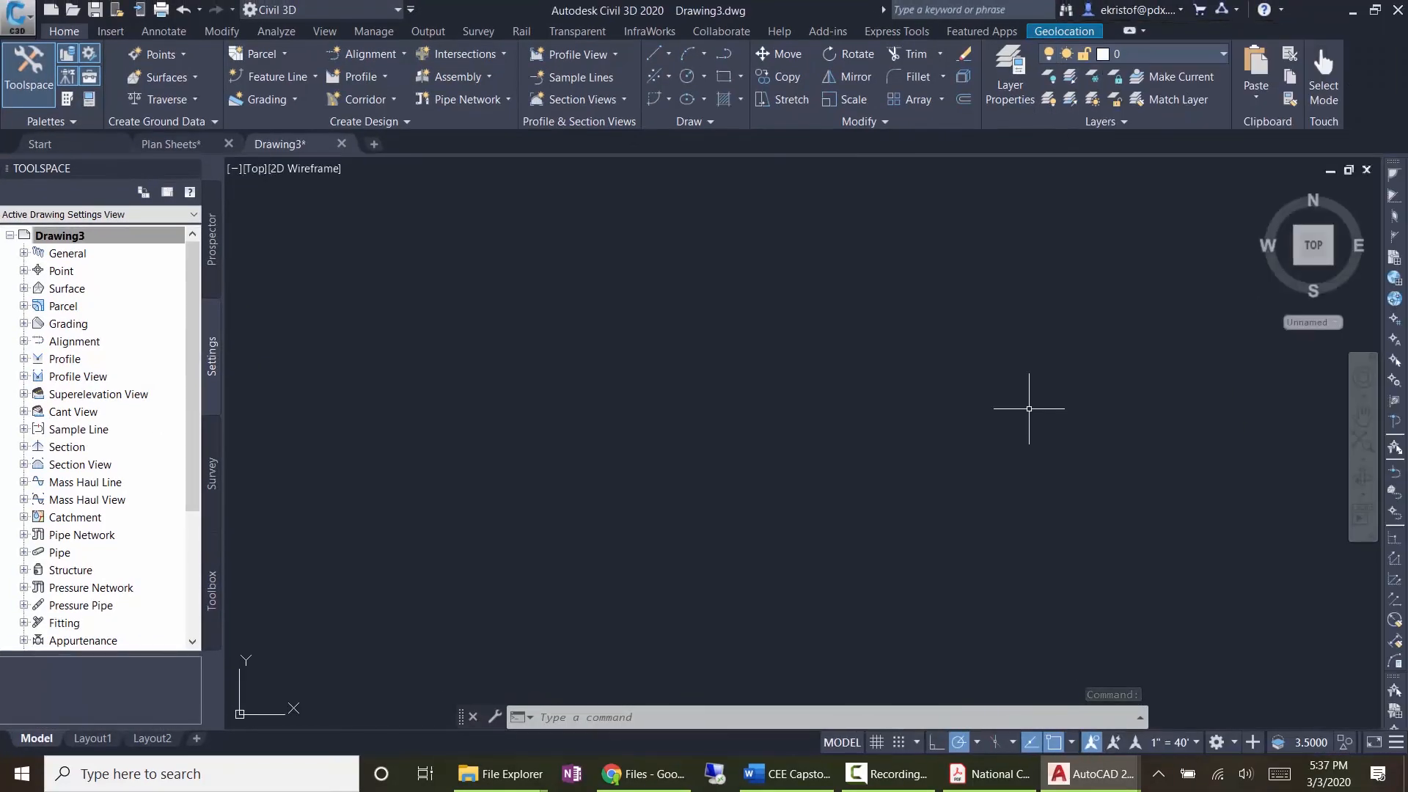
click(1065, 31)
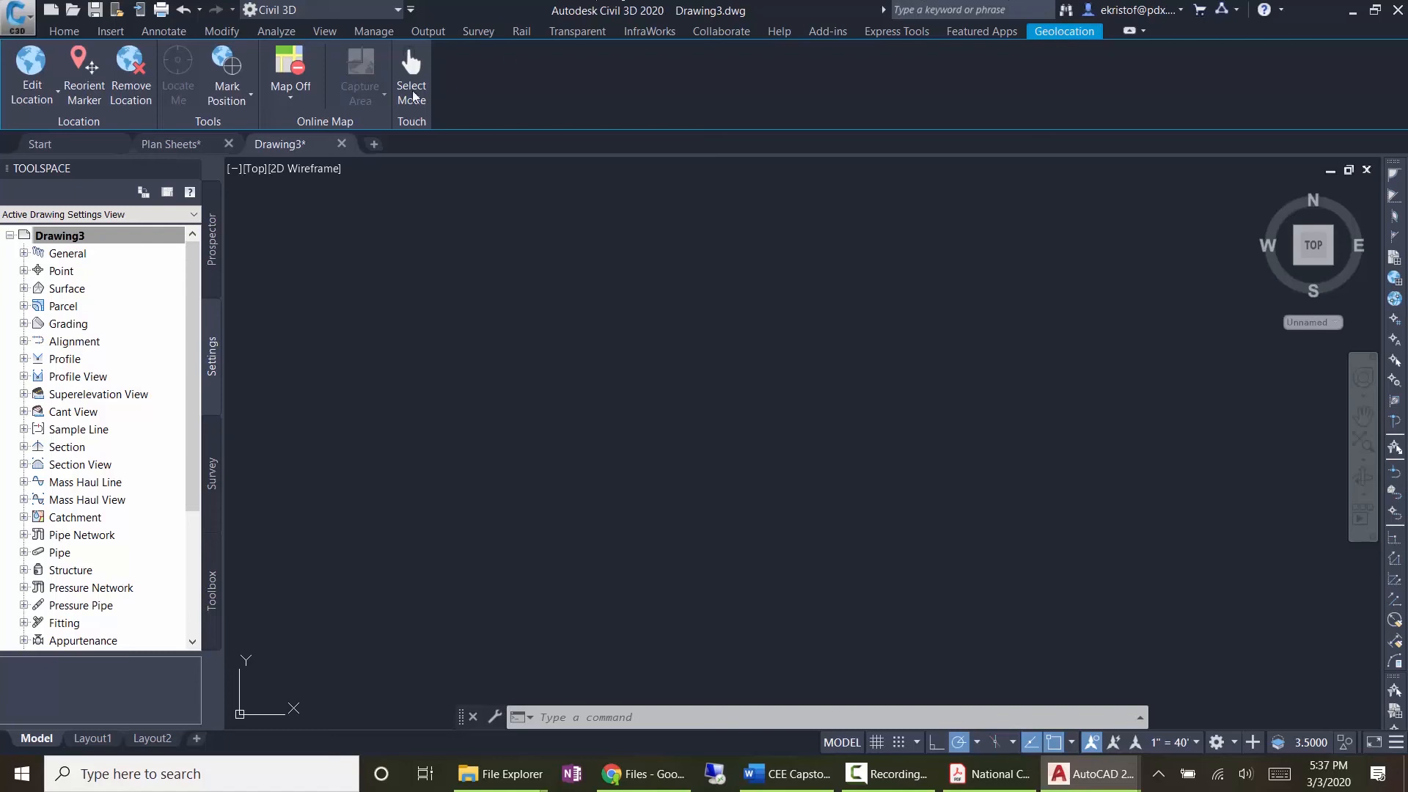
click(294, 99)
click(283, 129)
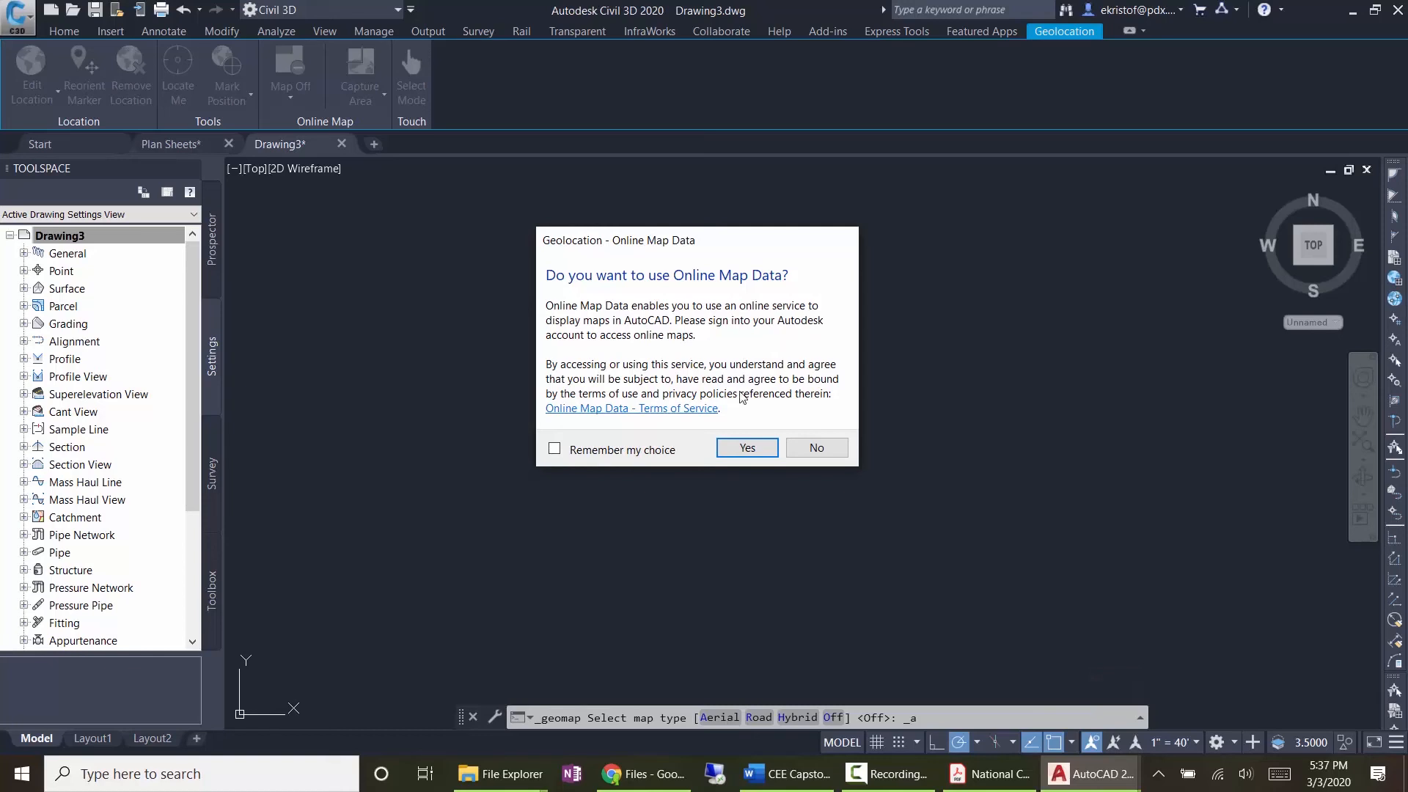
click(756, 450)
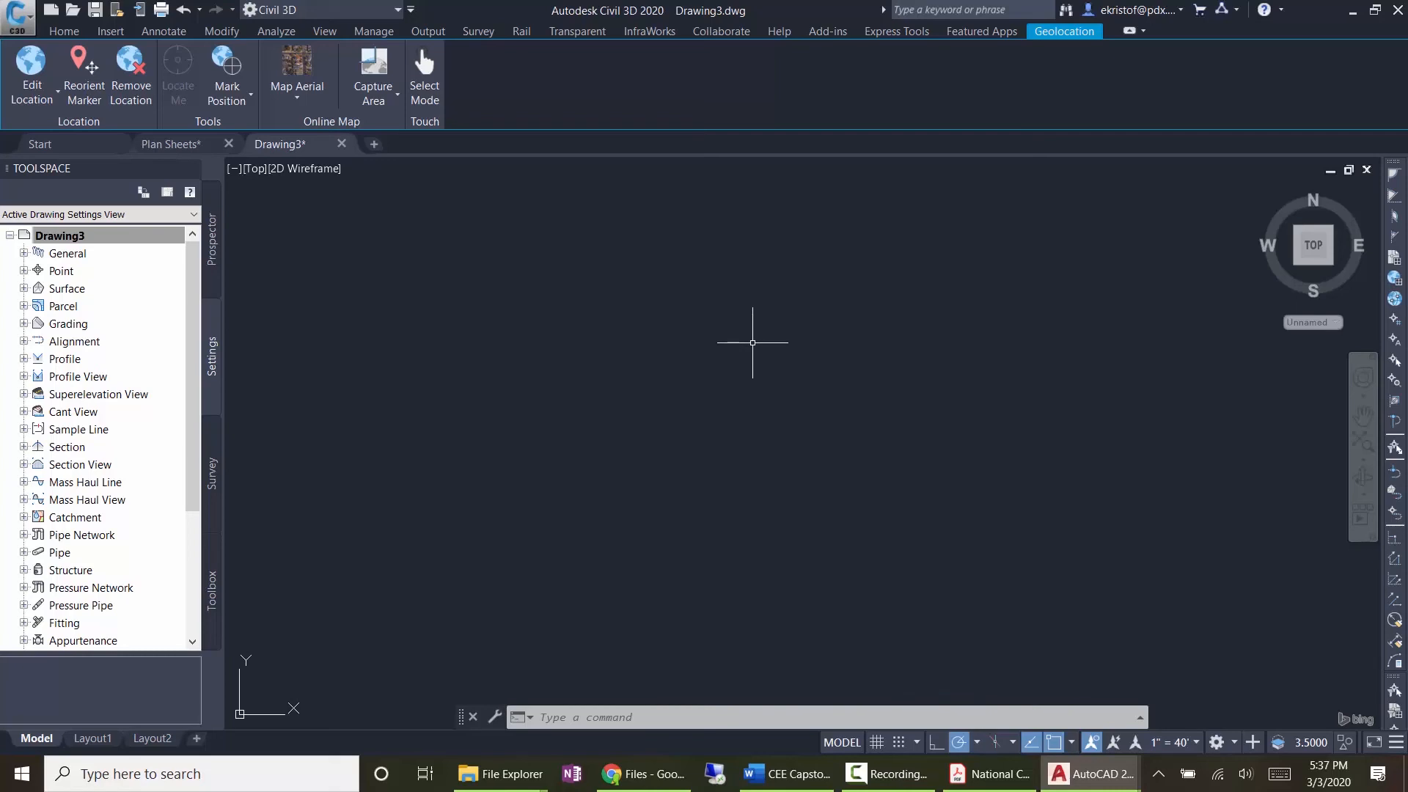
Step: Examine the aerial map from the full extent of the coordinate zone down to the Portland street beside the large white-roofed building
text(z)
key(Return)
text(a)
key(Return)
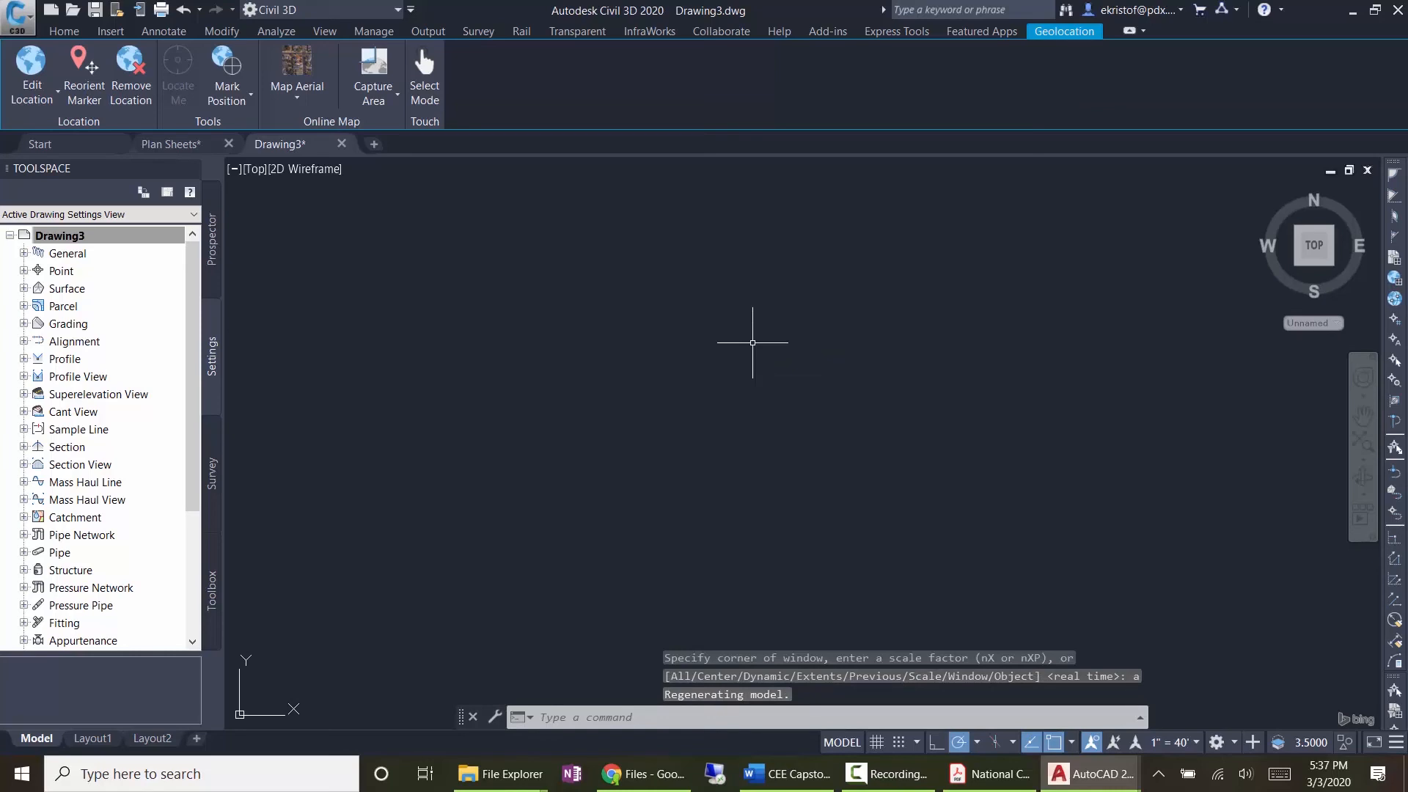
scroll(511, 361, down, 3)
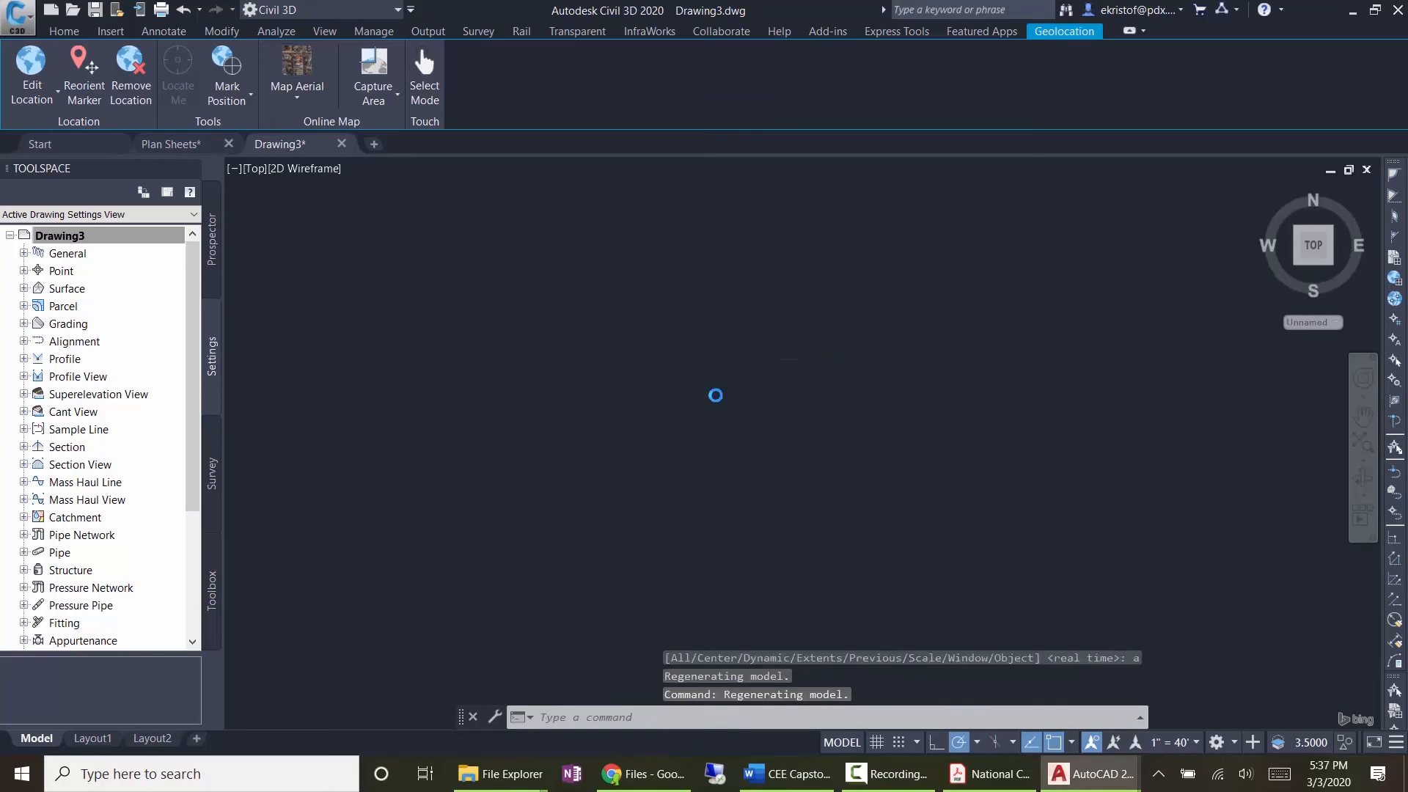
scroll(716, 395, down, 3)
middle_drag(1051, 508, 746, 498)
scroll(867, 433, up, 8)
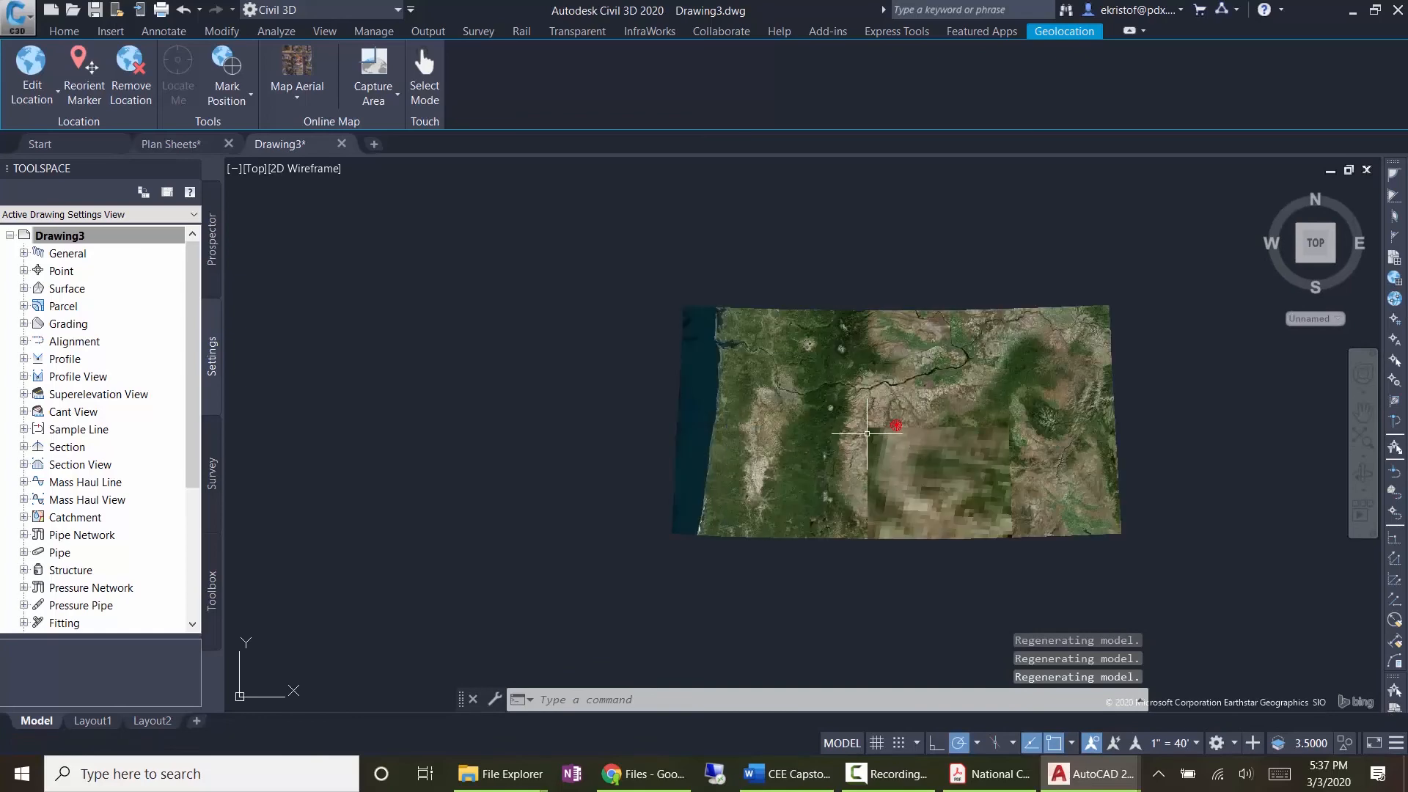
scroll(817, 405, up, 7)
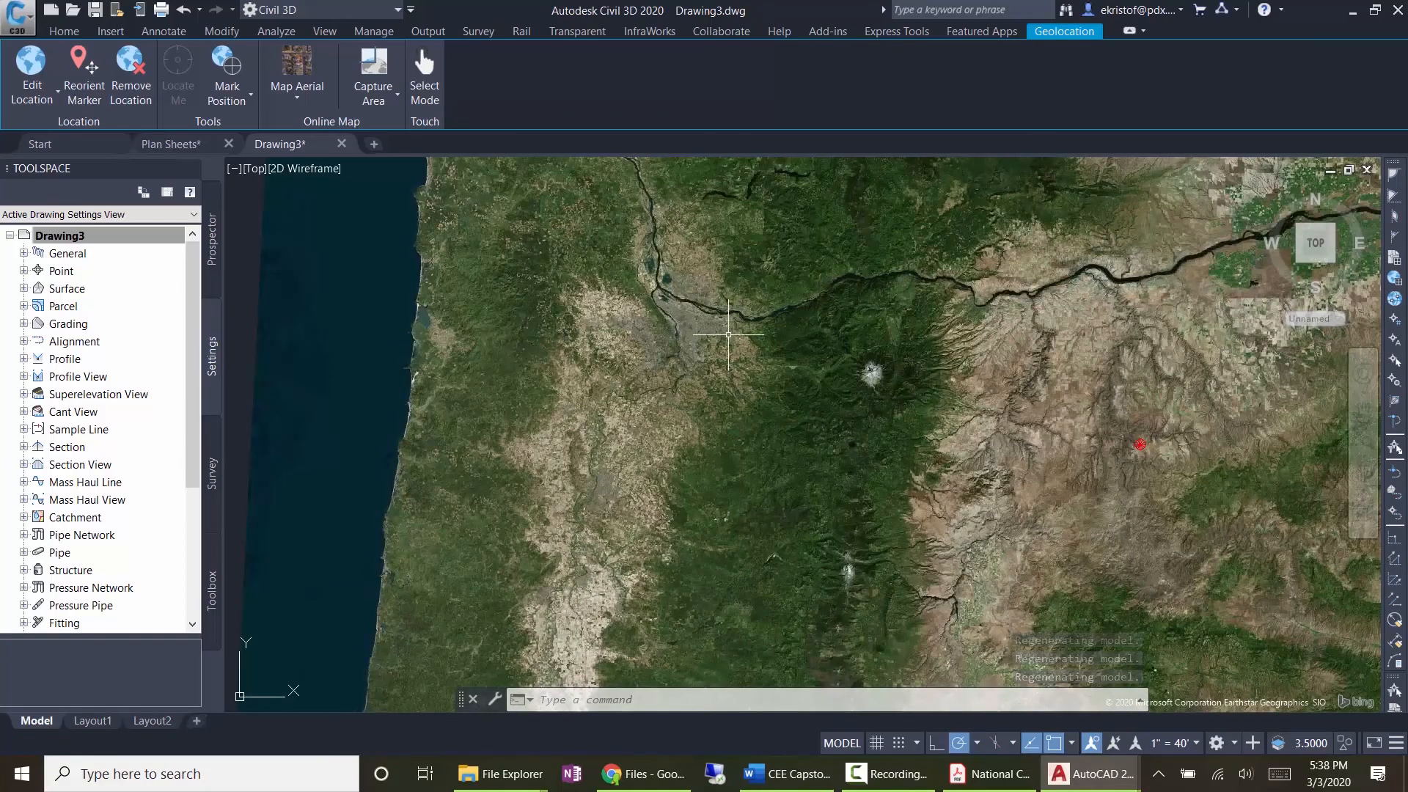
scroll(646, 315, up, 4)
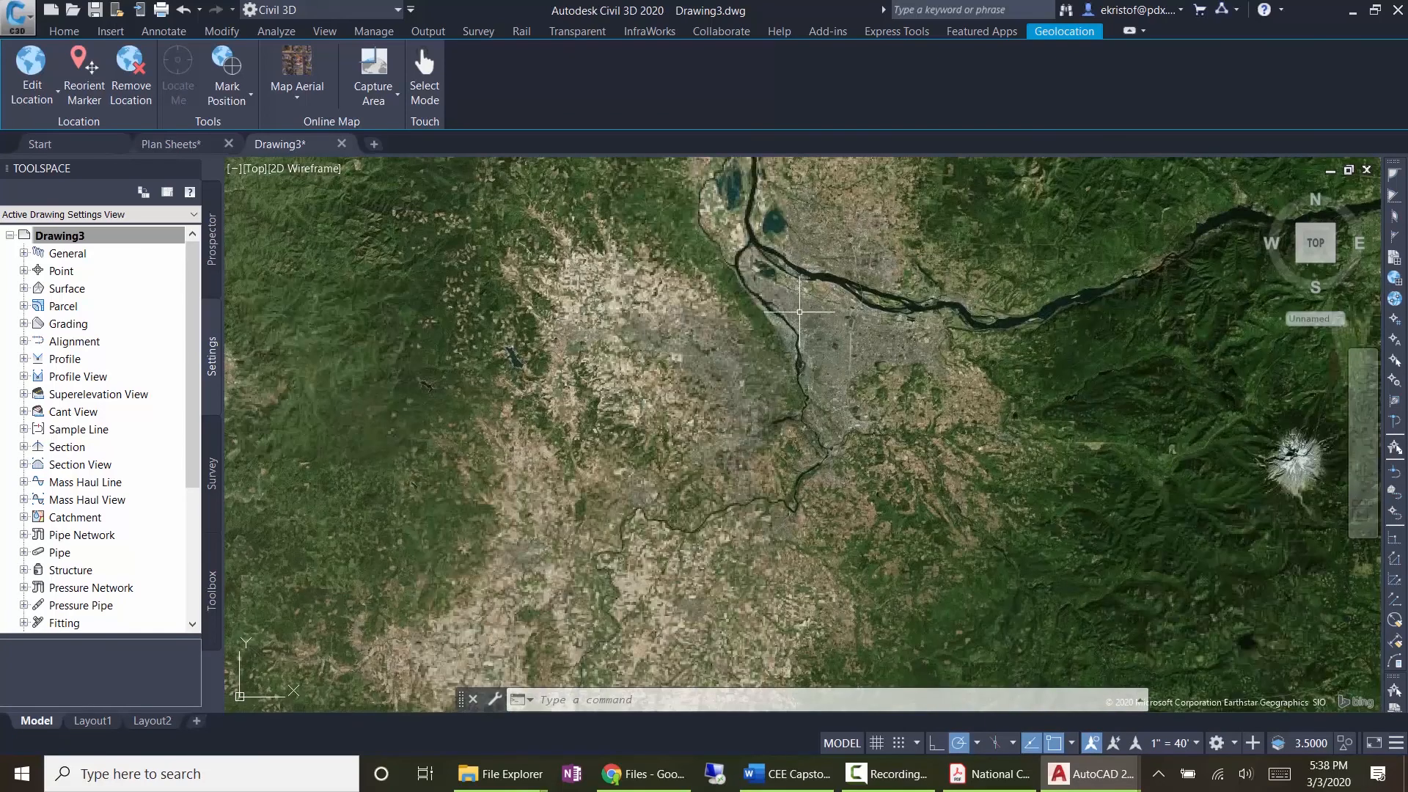
scroll(799, 311, up, 7)
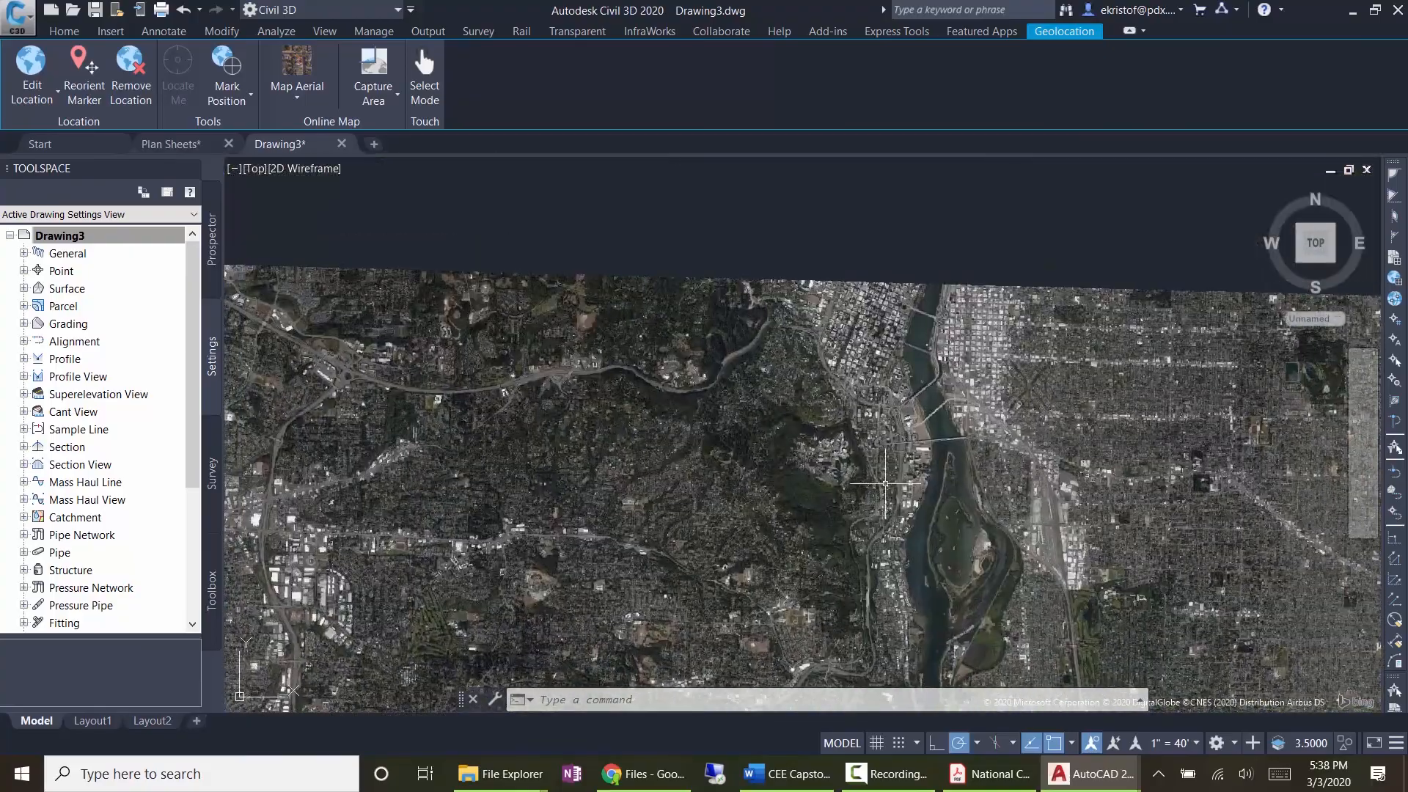
scroll(886, 484, up, 6)
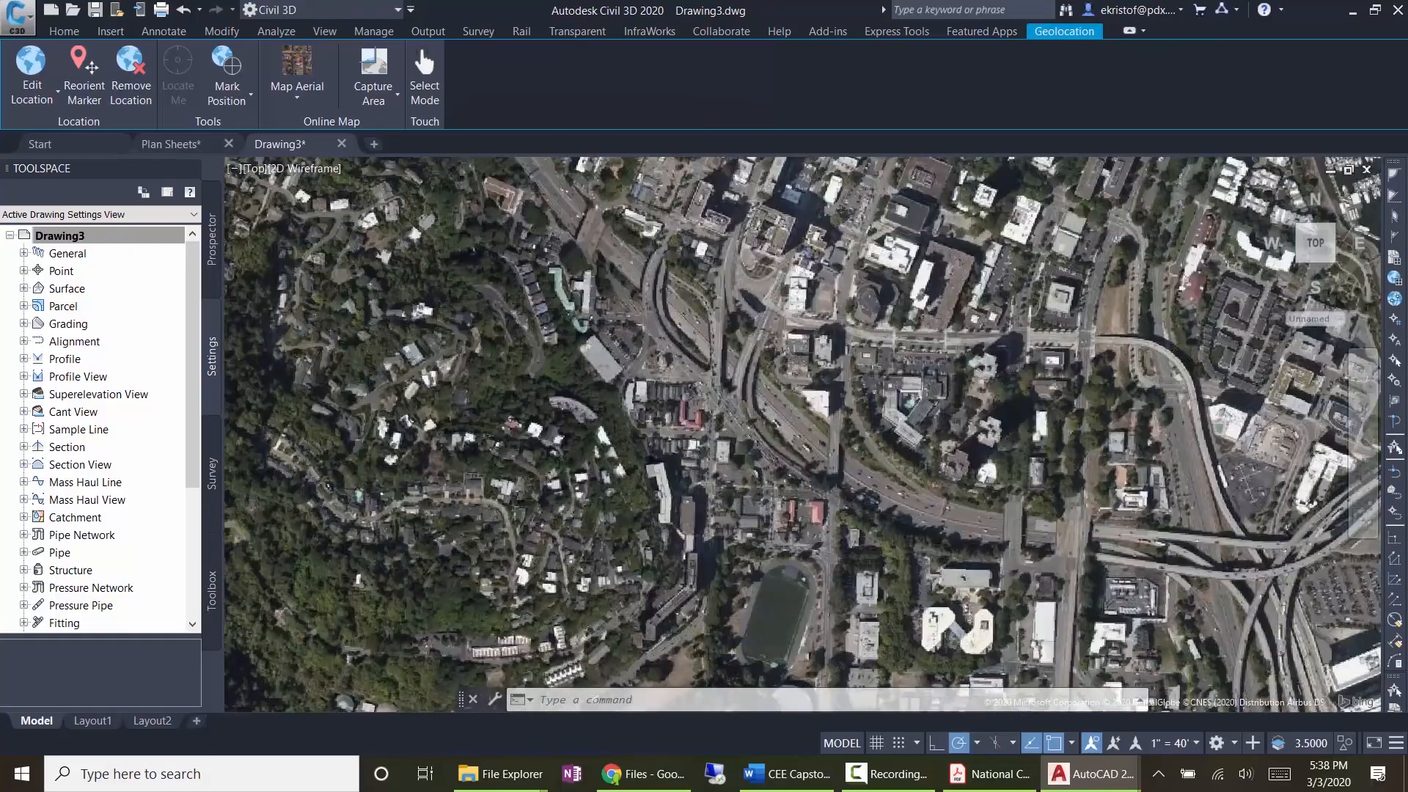
scroll(939, 360, up, 5)
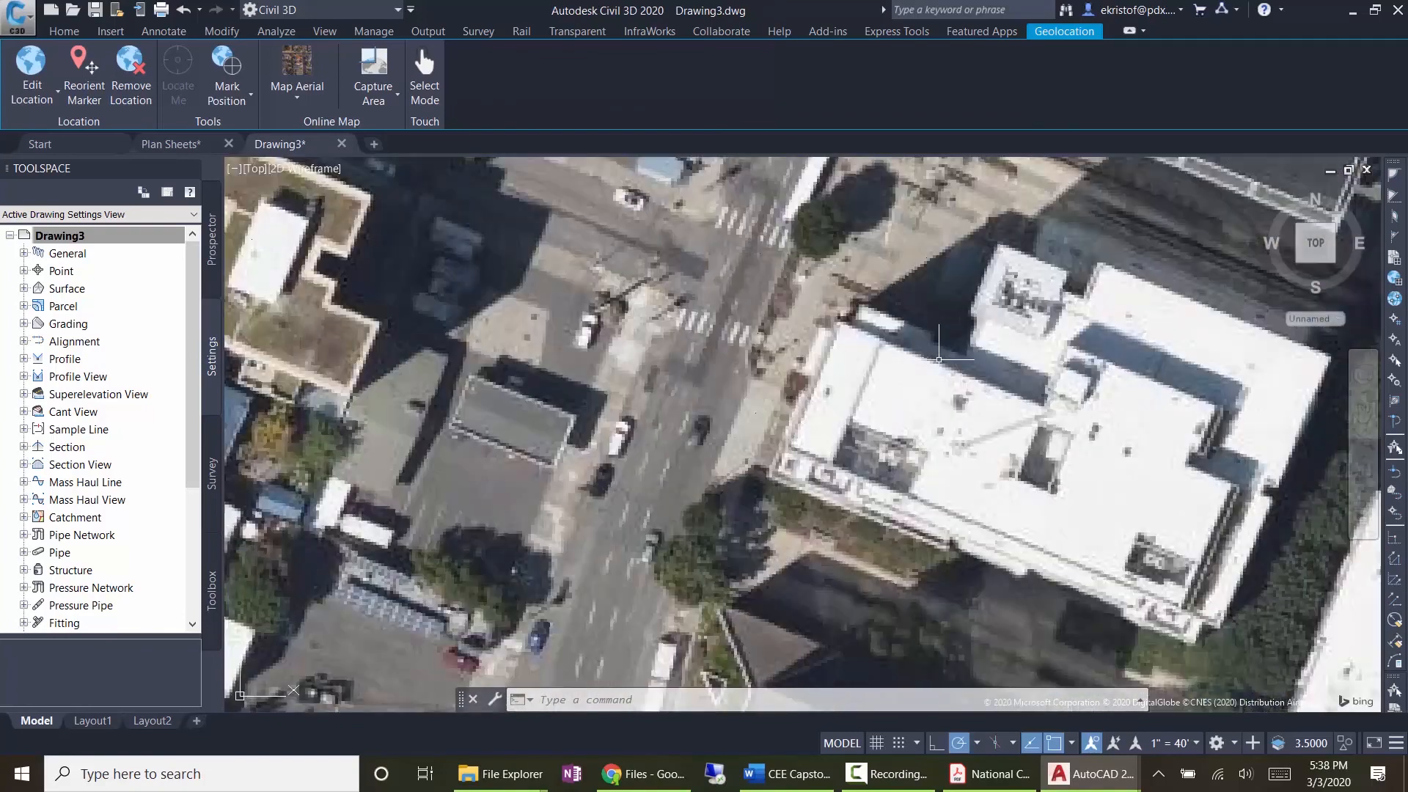
scroll(728, 415, up, 2)
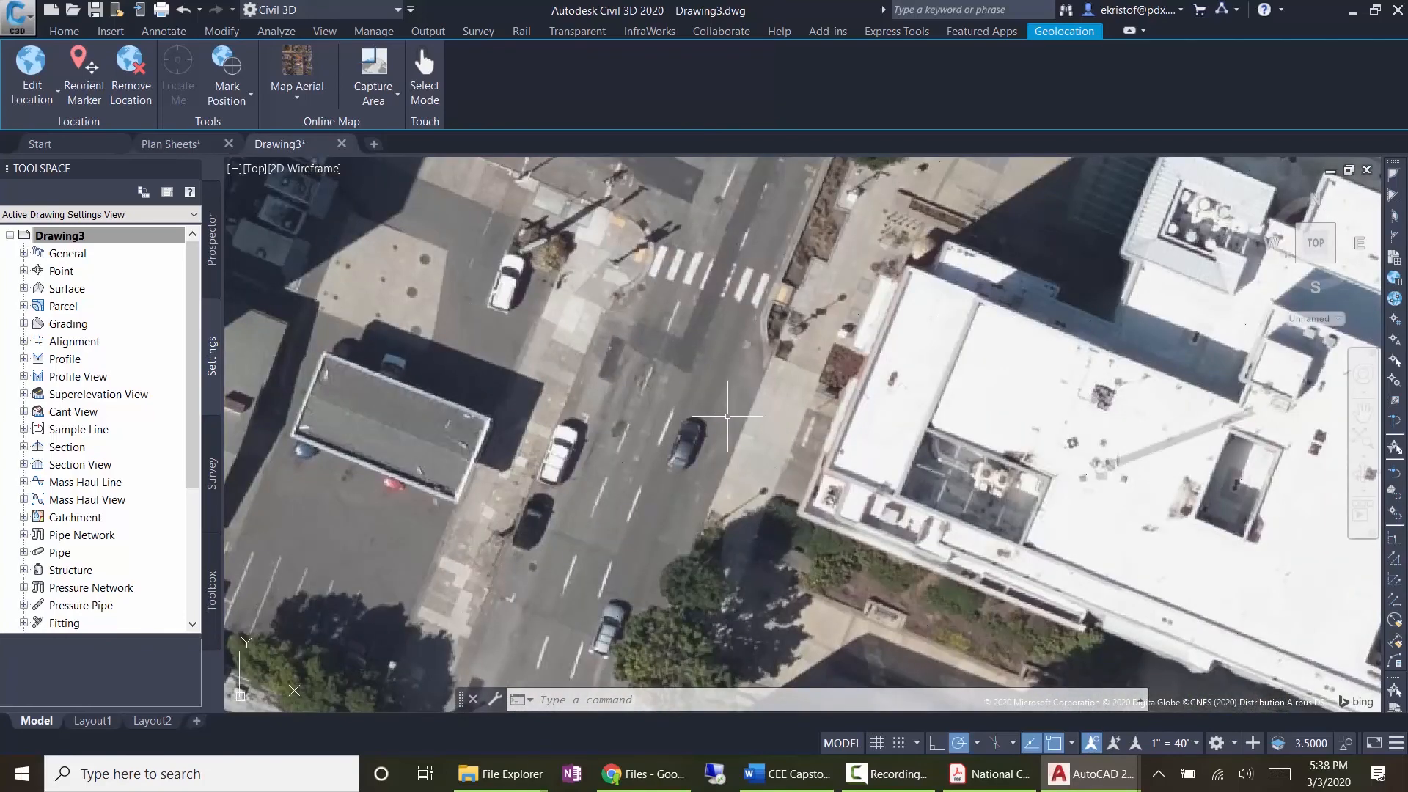
Step: Measure the width of the street beside the white-roofed building, from its east edge toward the west sidewalk
text(di)
key(Return)
click(728, 416)
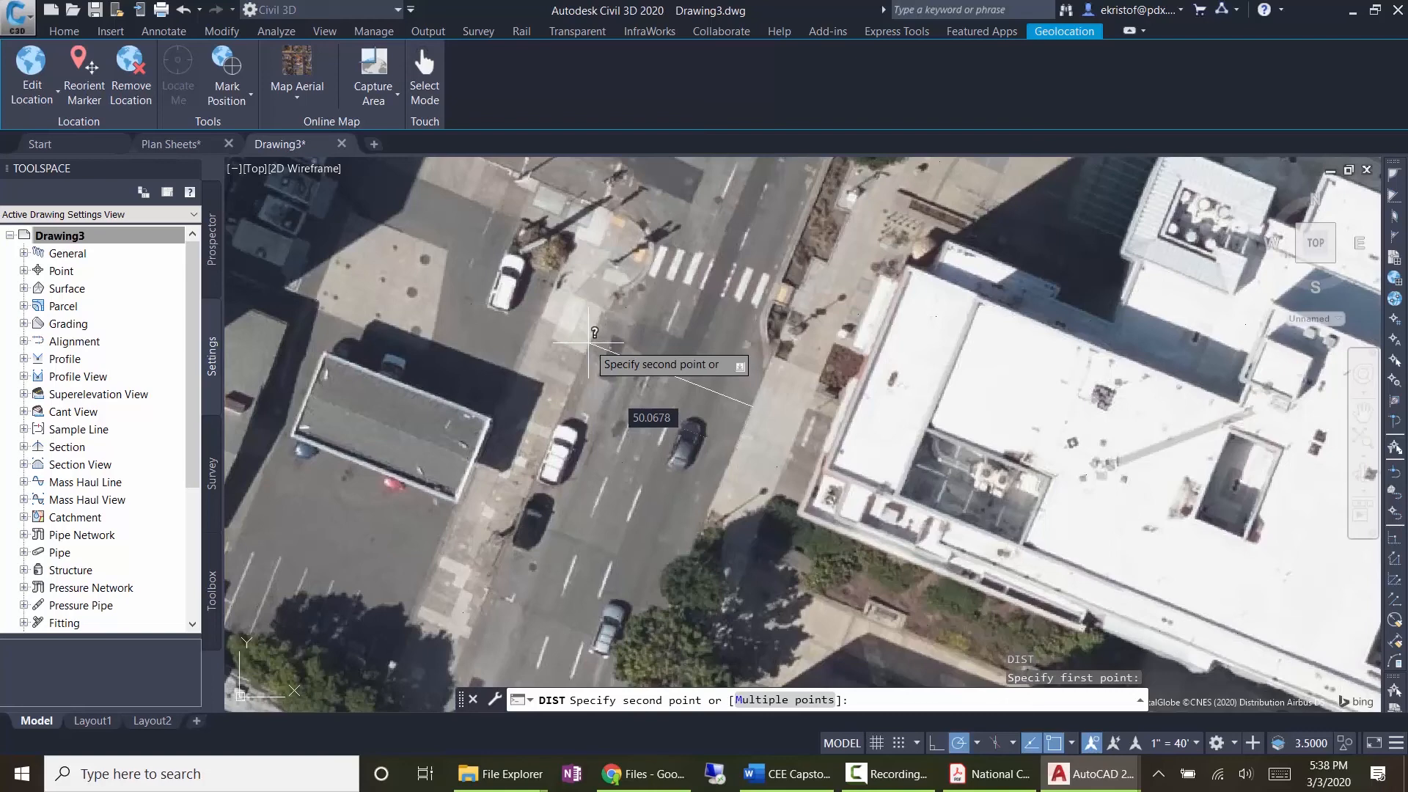
key(Escape)
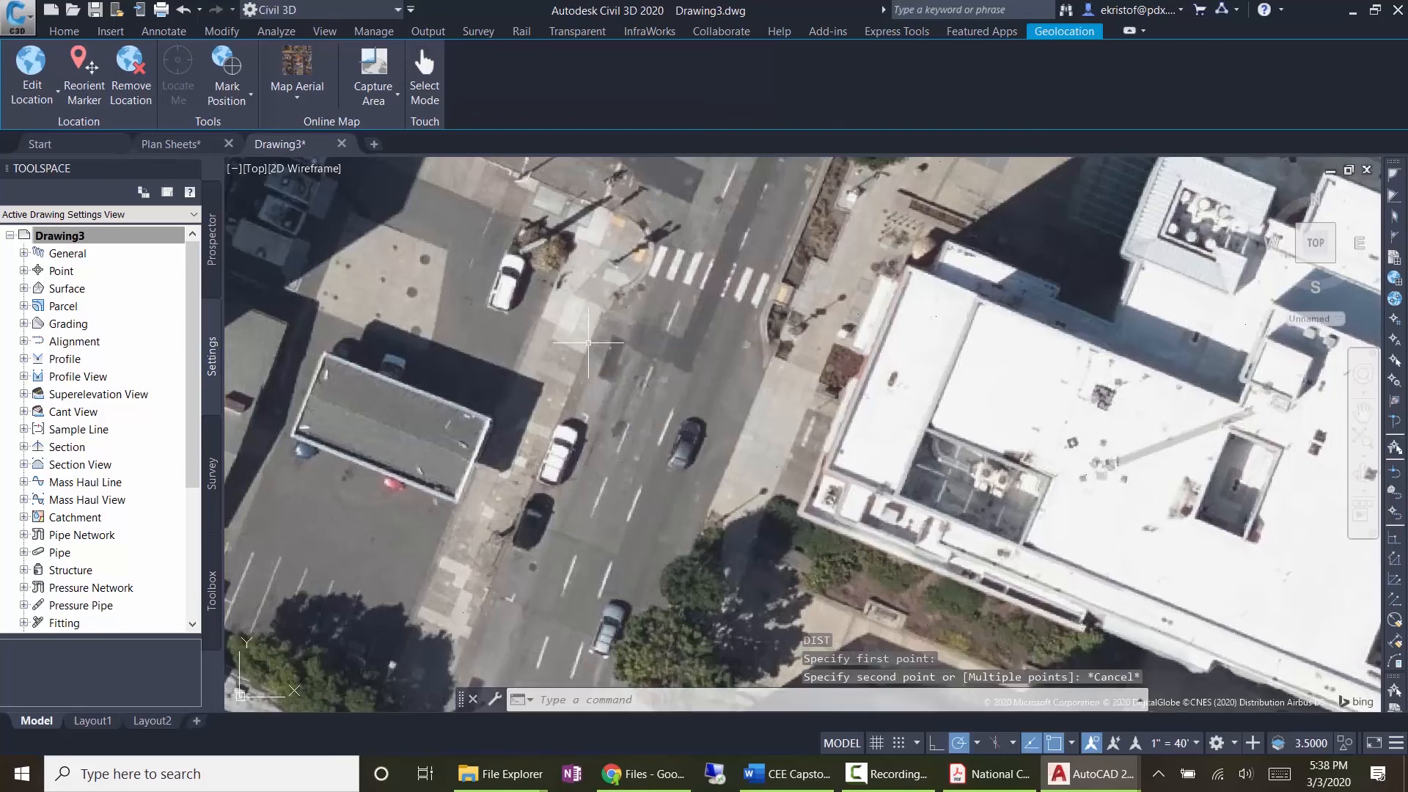
Step: Capture a rectangular area of the aerial map around the street intersection as an image and turn the online map off
scroll(588, 342, down, 2)
middle_drag(506, 251, 570, 353)
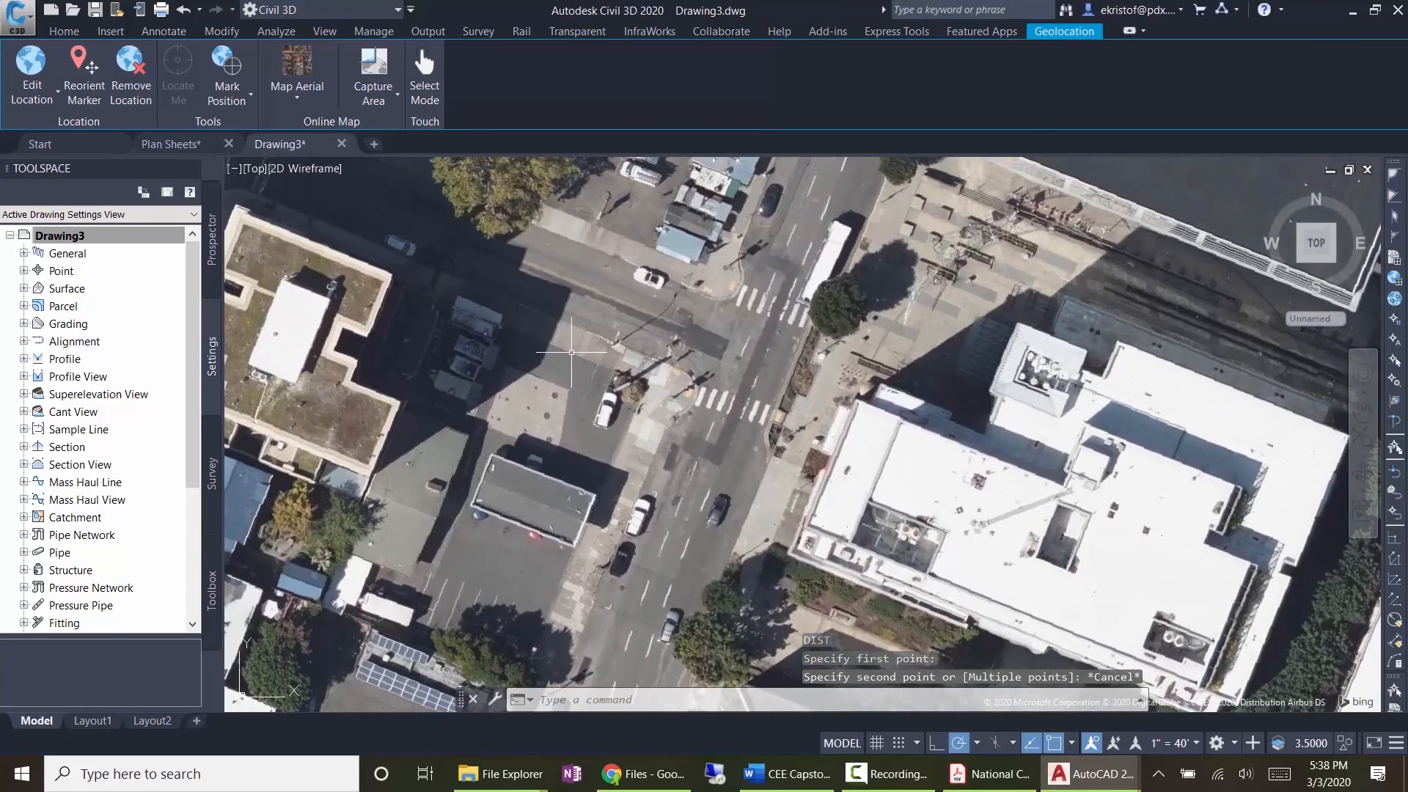
click(370, 71)
click(492, 183)
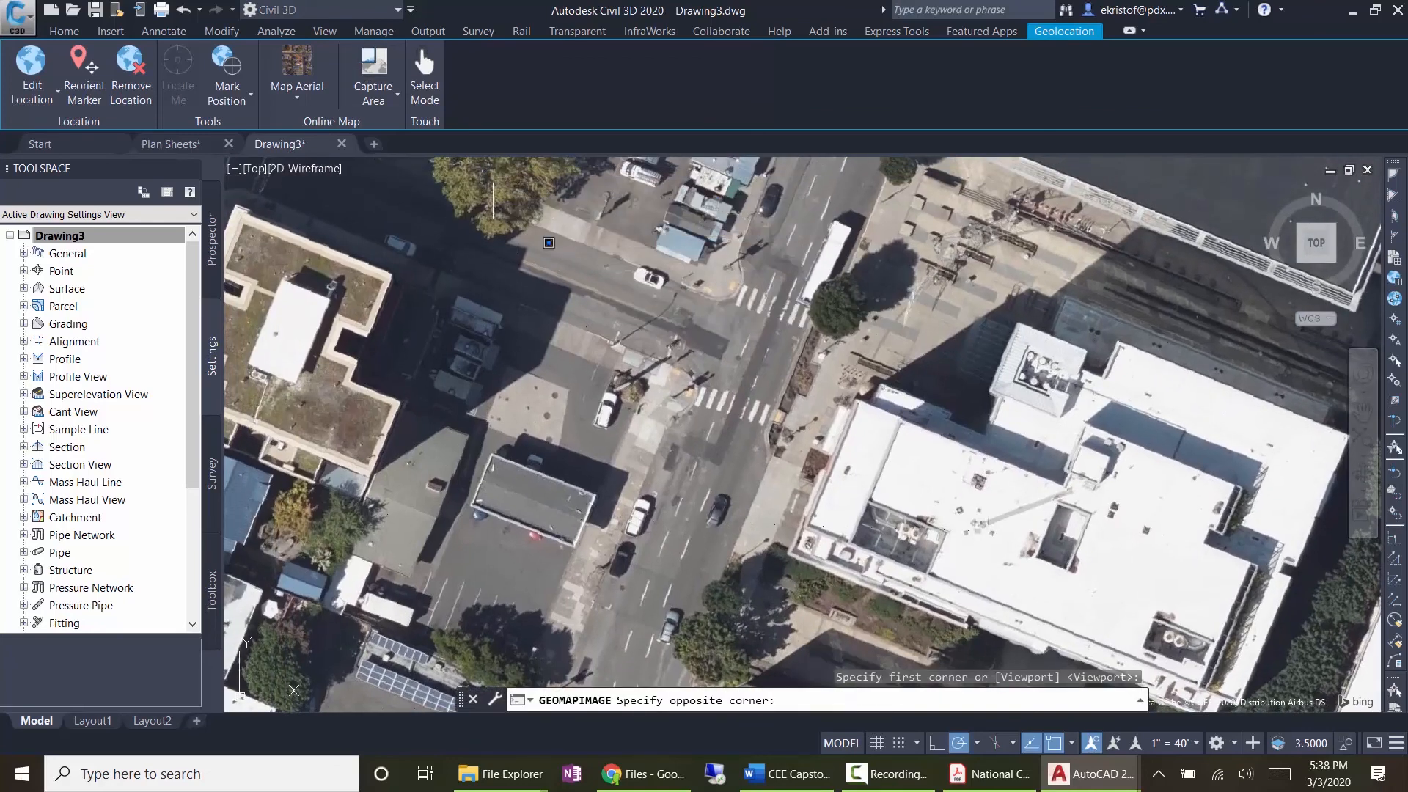
click(1004, 601)
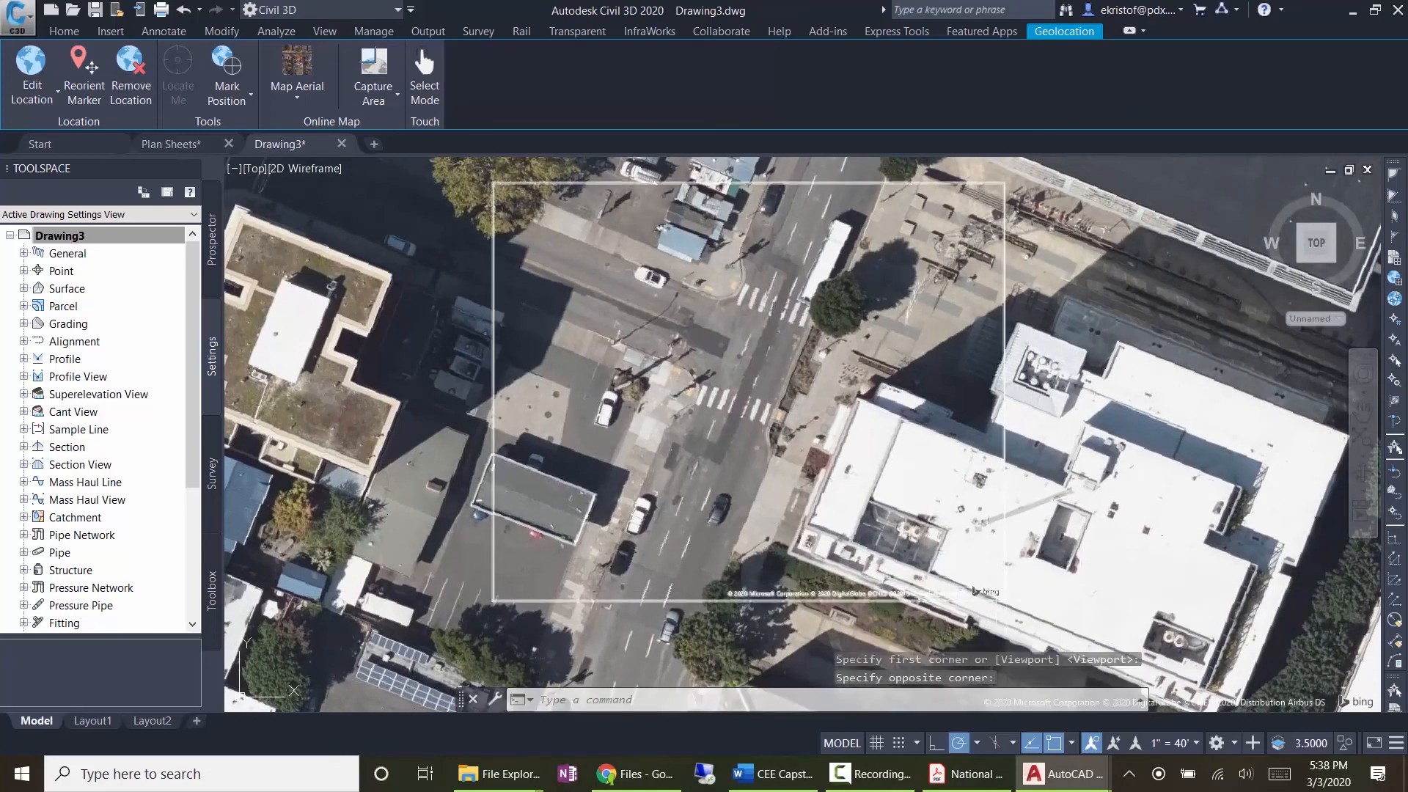
click(293, 99)
click(279, 231)
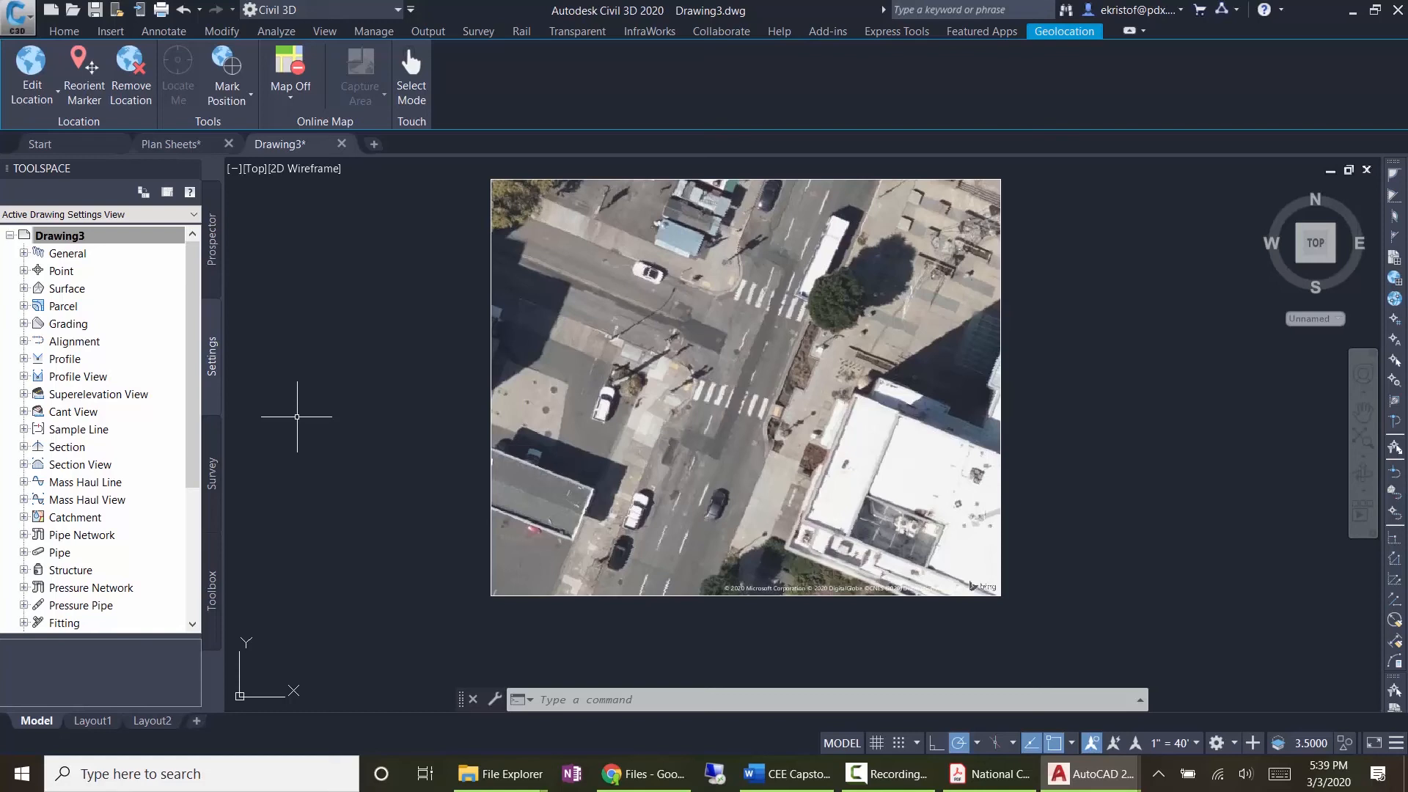
Step: Capture a second aerial area over the green-roofed building to the west, overlapping the first image, with the online map on only for the capture
click(277, 80)
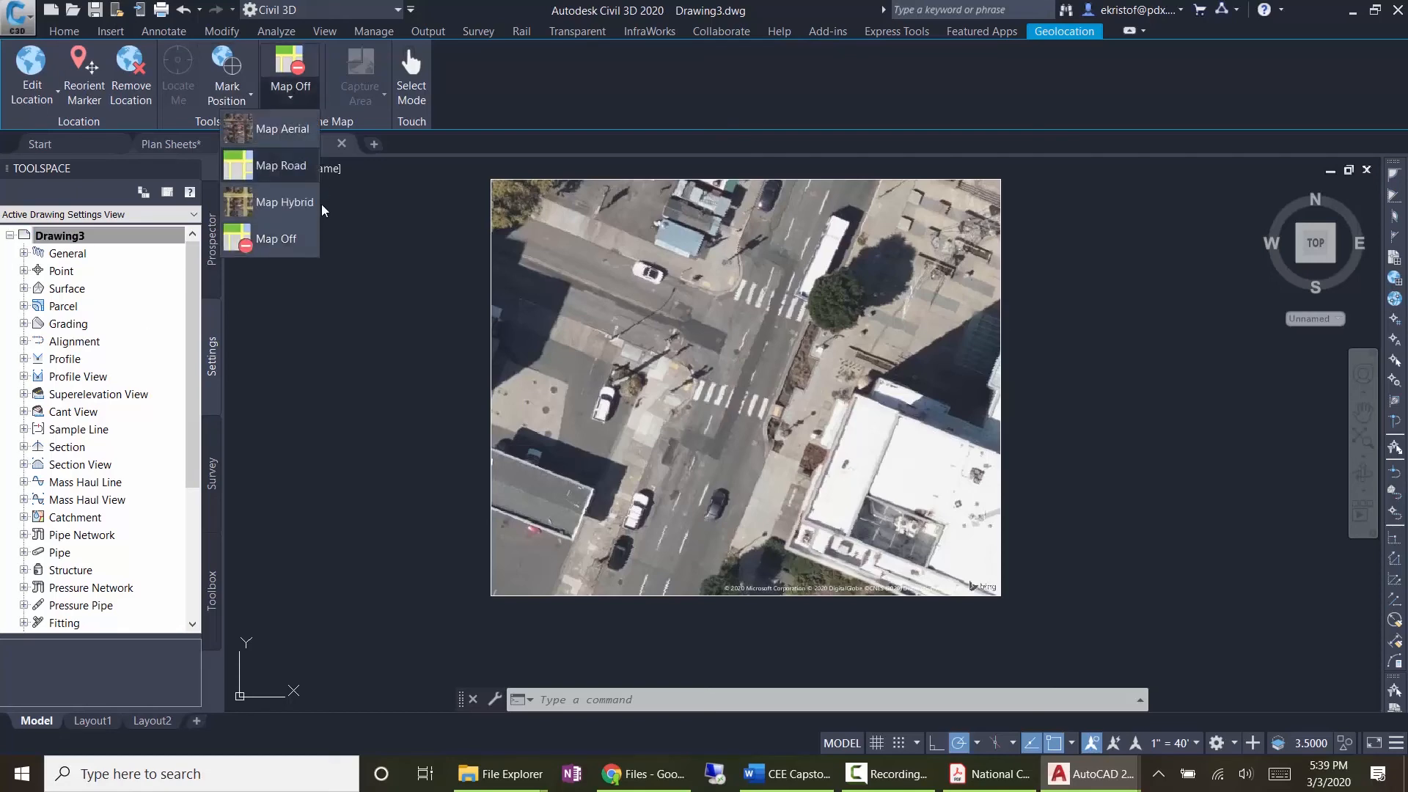
click(275, 128)
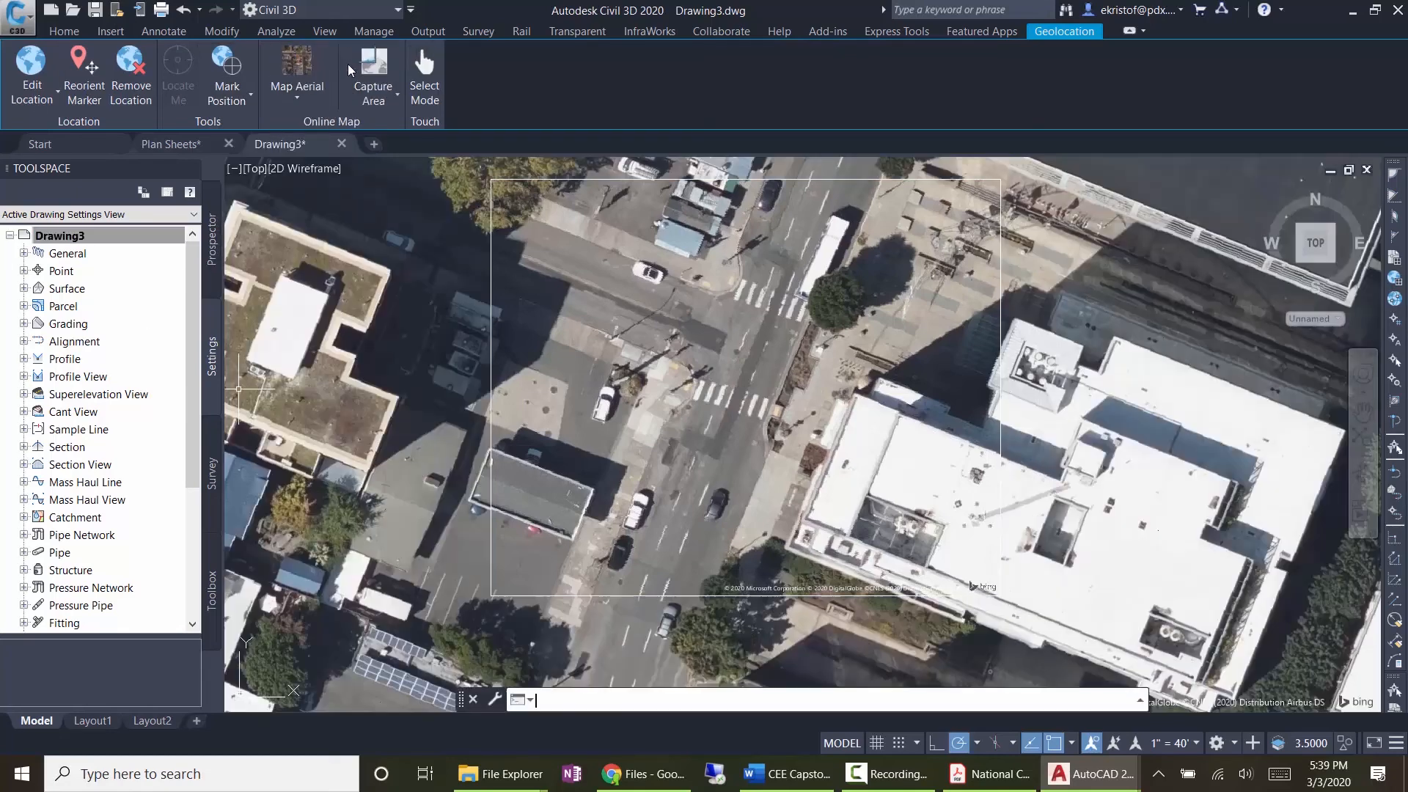
click(377, 94)
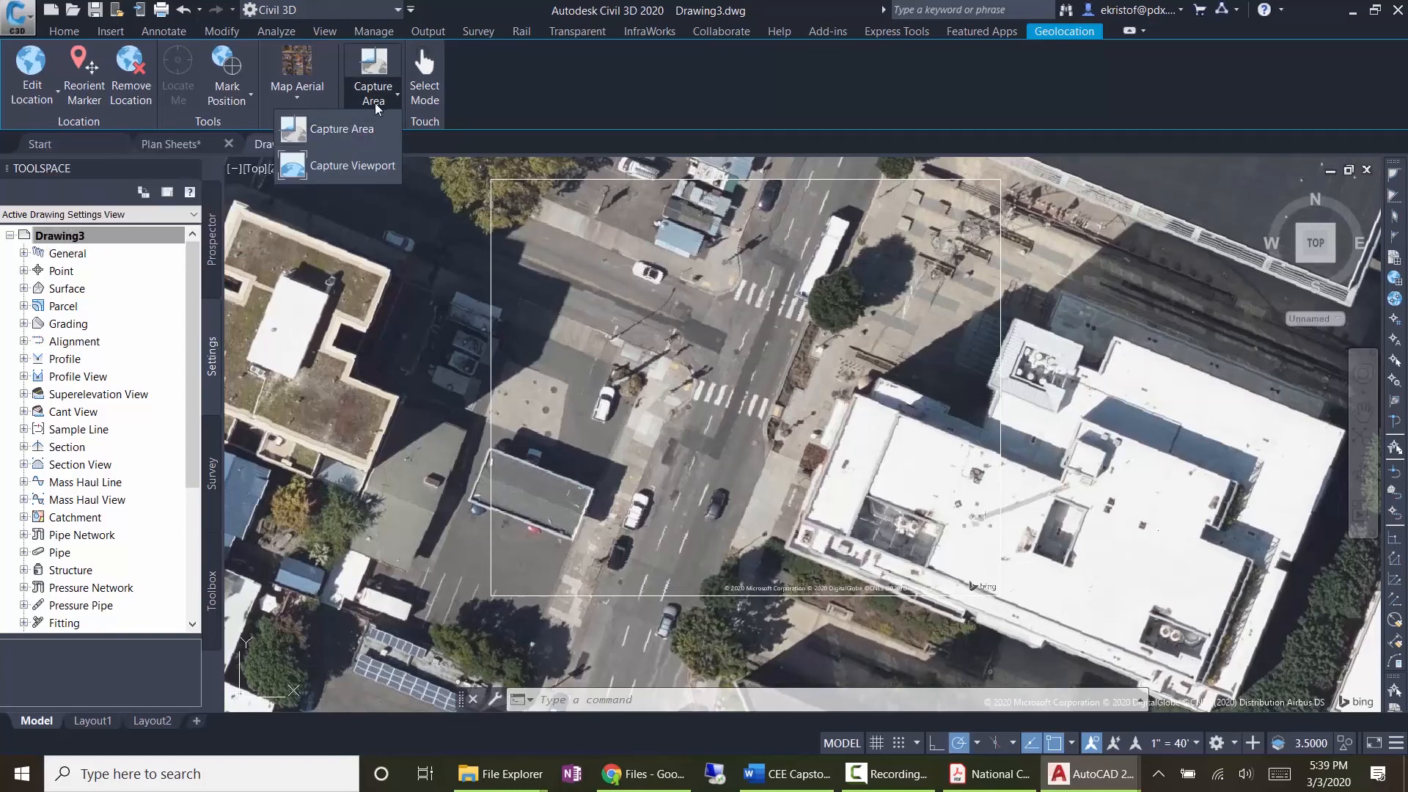
click(341, 130)
click(250, 254)
click(719, 560)
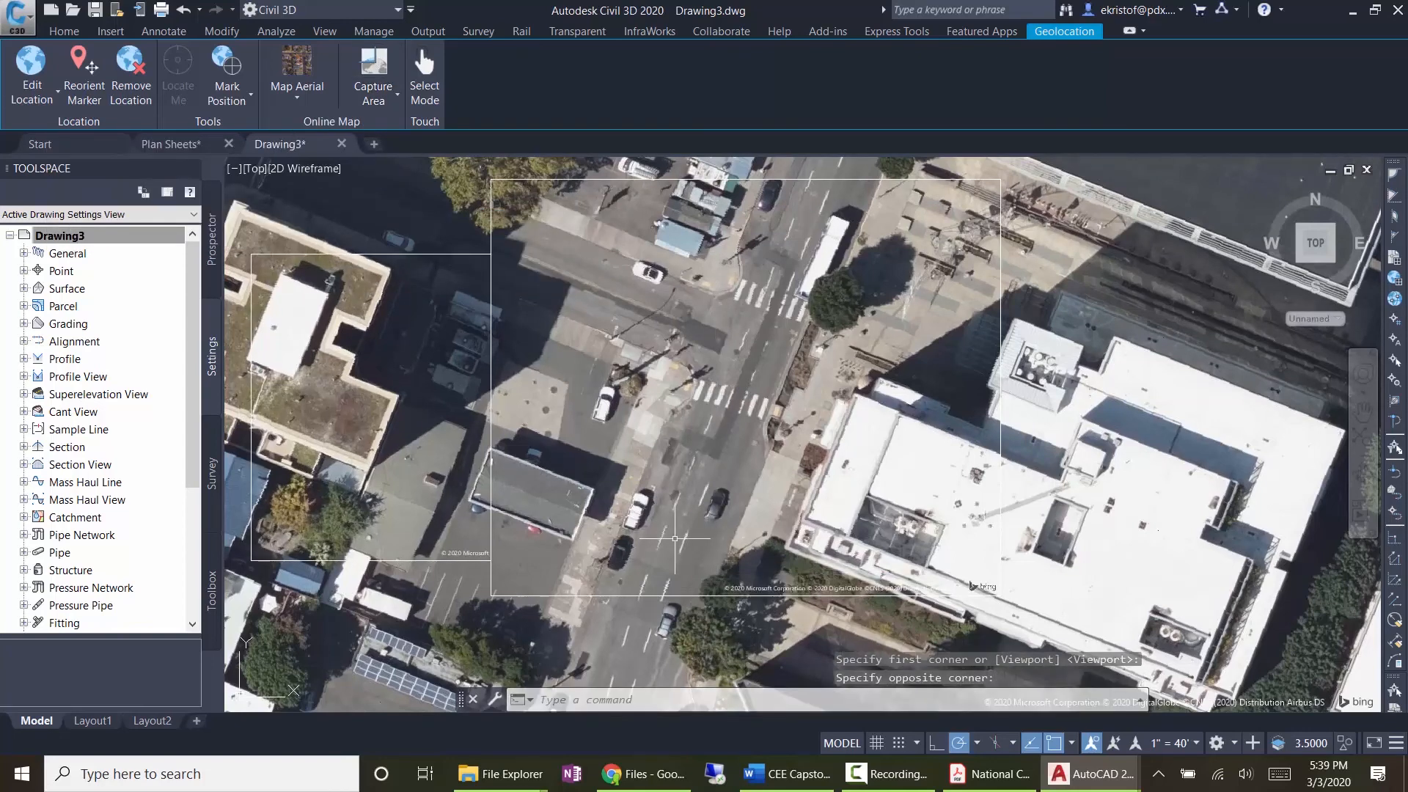
click(290, 93)
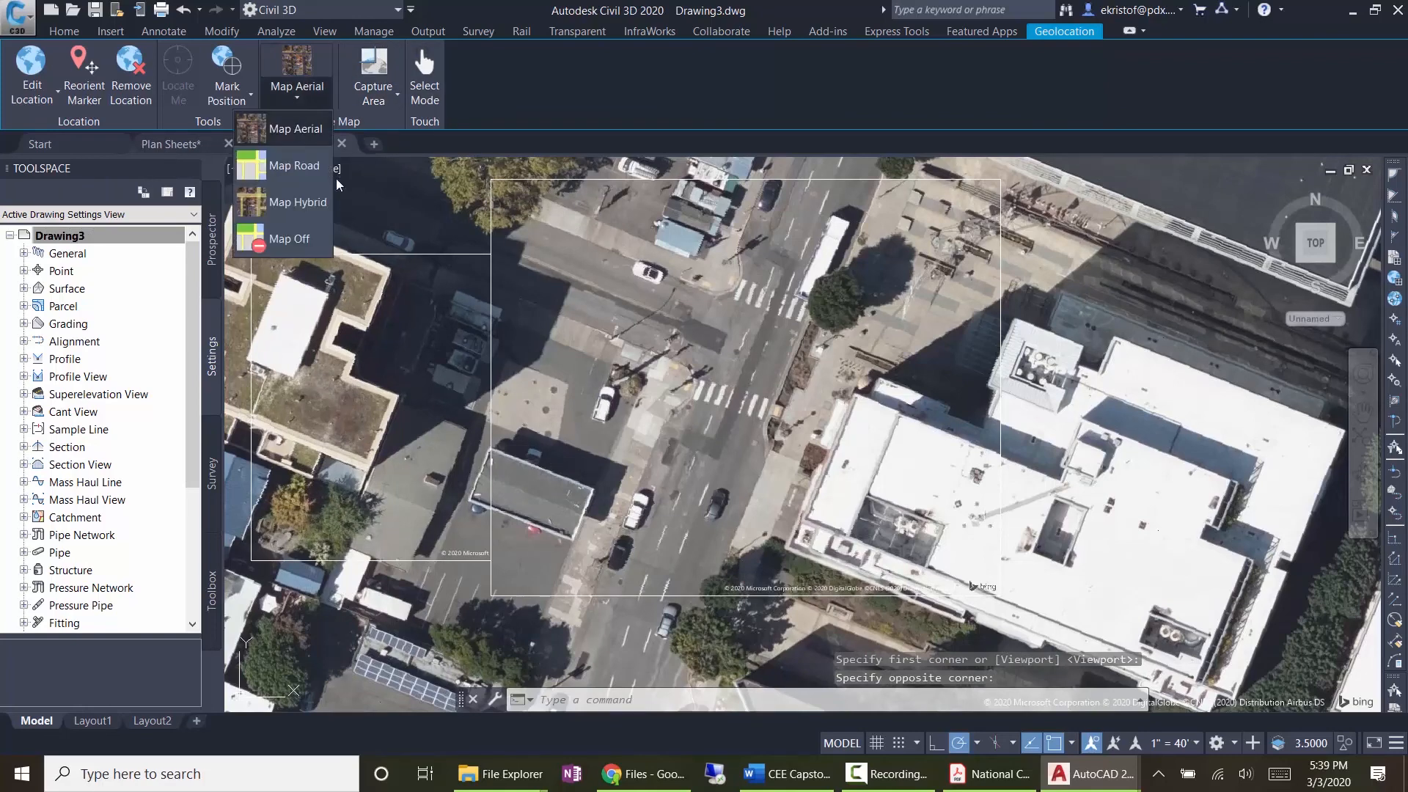
click(312, 237)
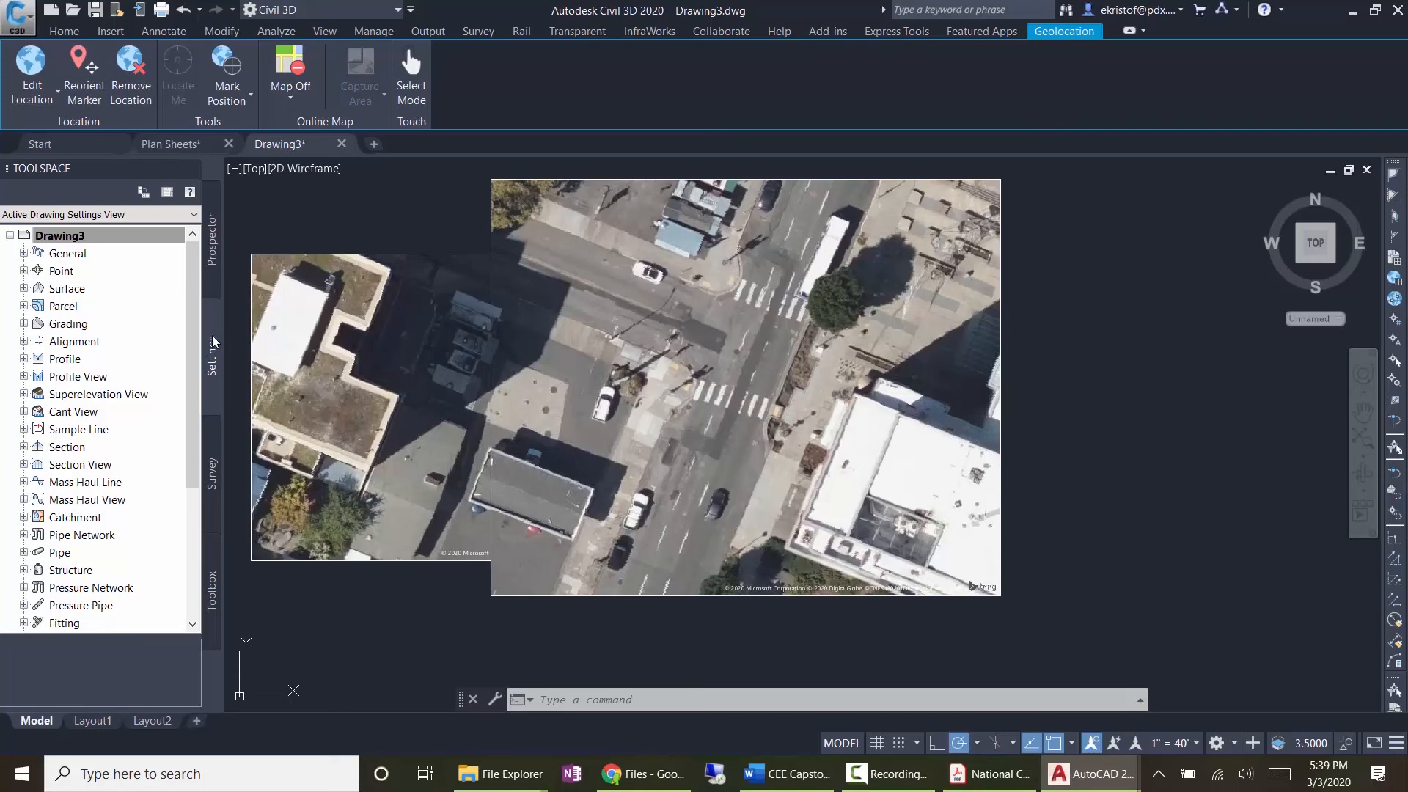
Step: Review the zone category and coordinate system in the drawing settings of Drawing3 and accept them
click(77, 237)
right_click(77, 237)
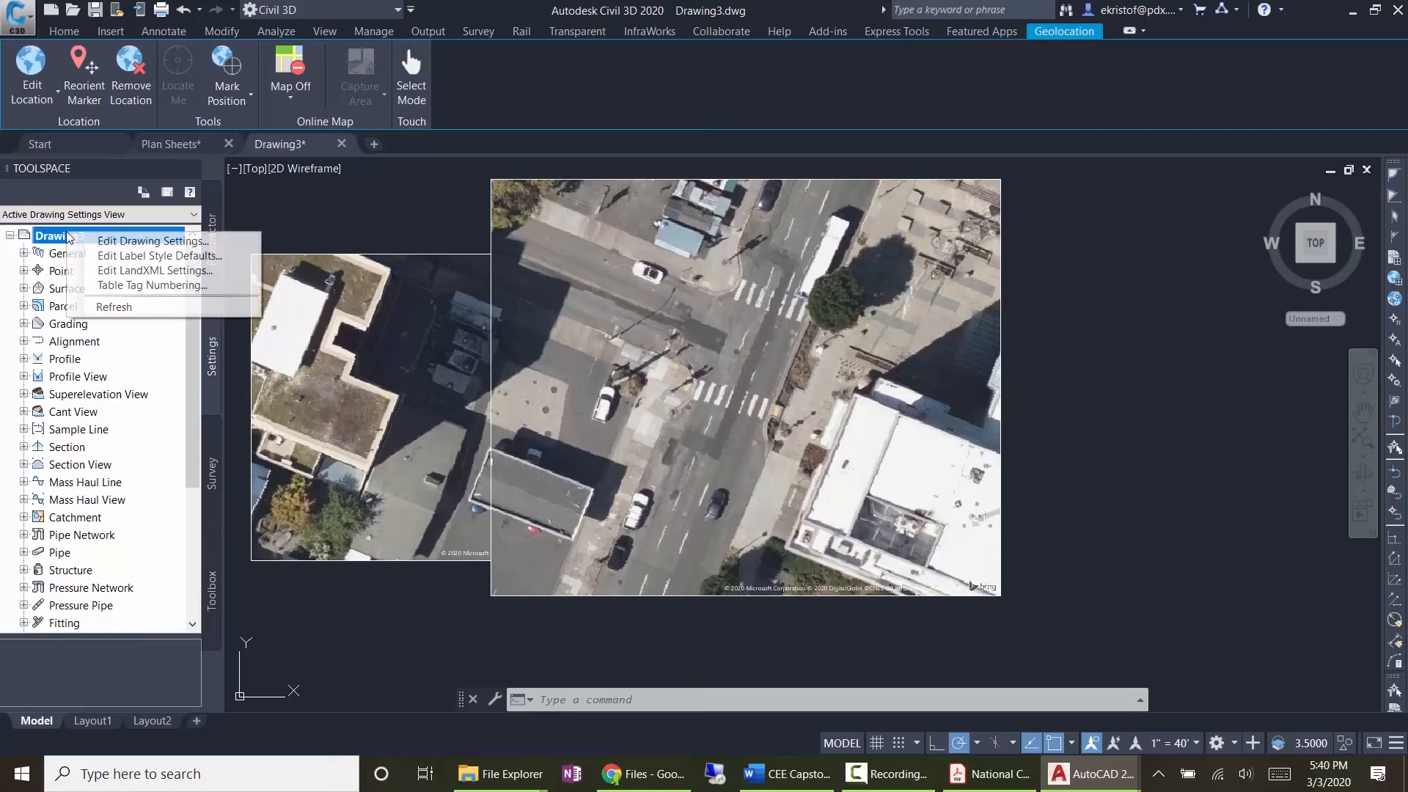
click(118, 245)
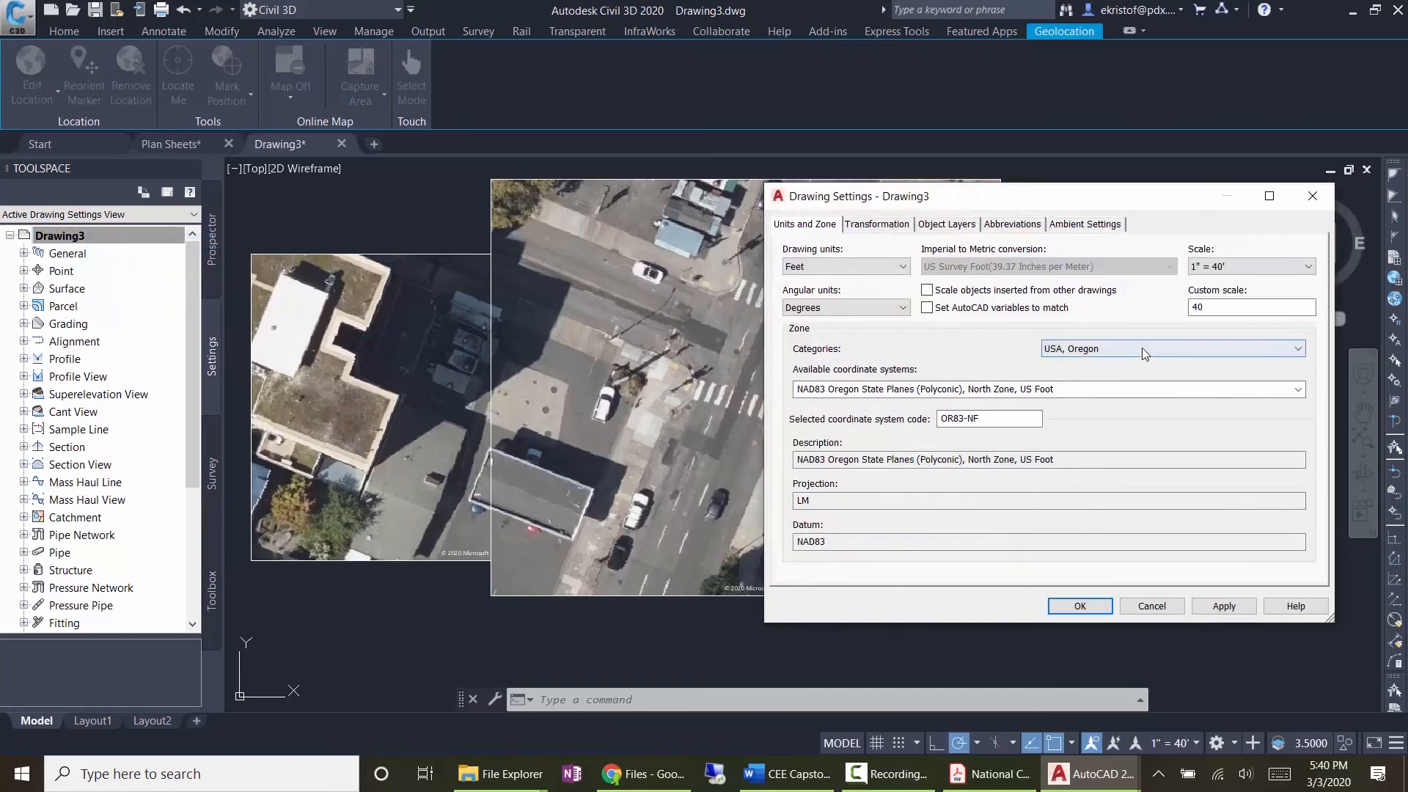
click(1141, 347)
click(1133, 363)
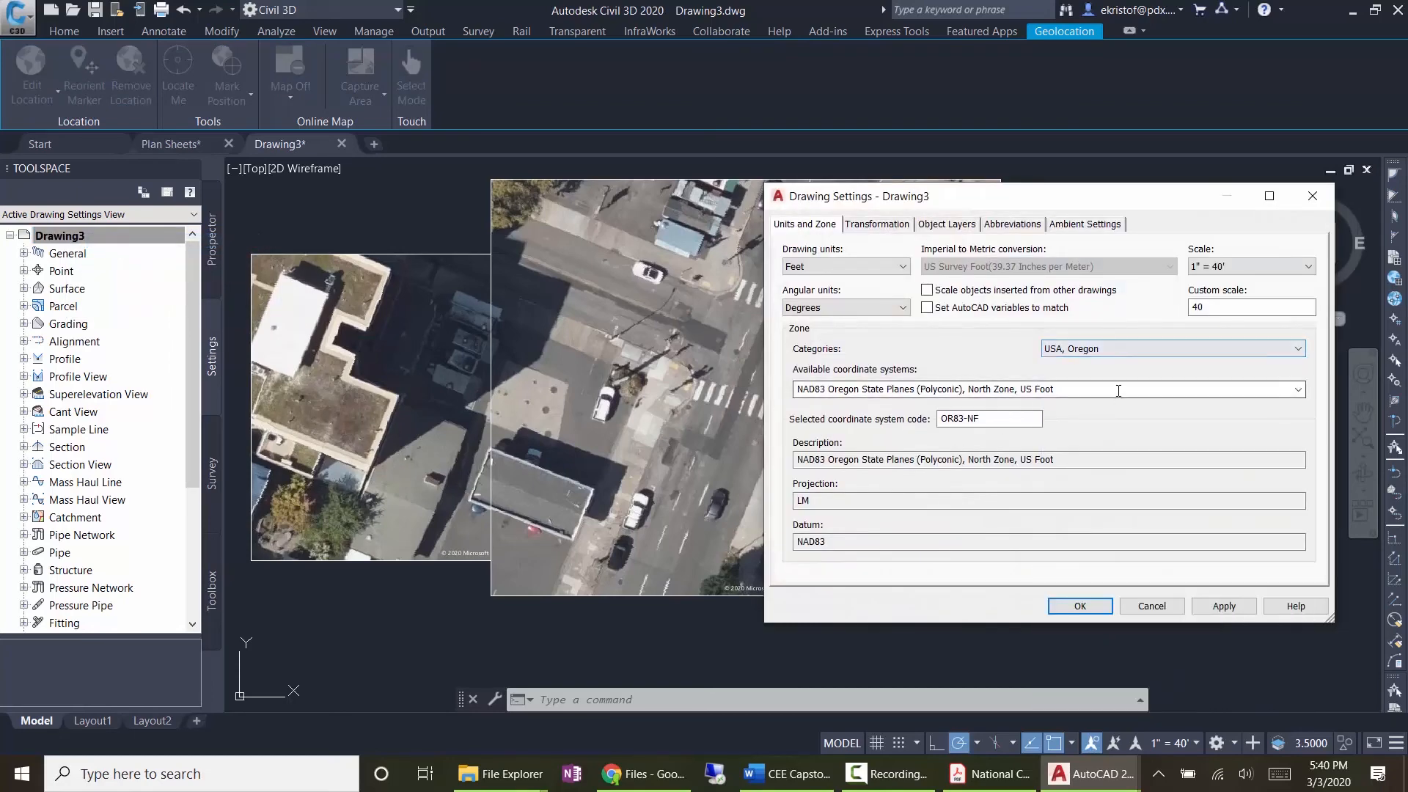
click(1299, 390)
click(1298, 390)
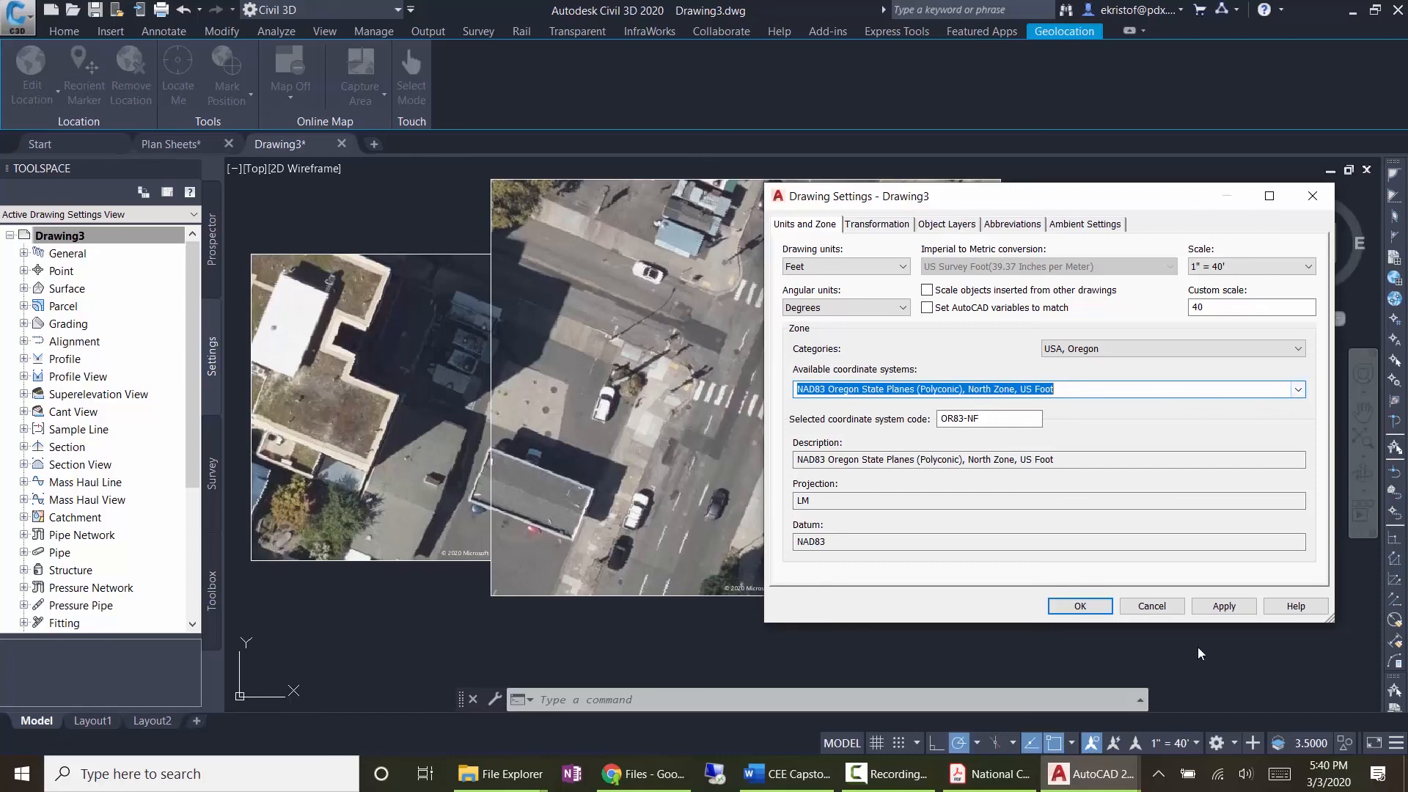
click(1080, 606)
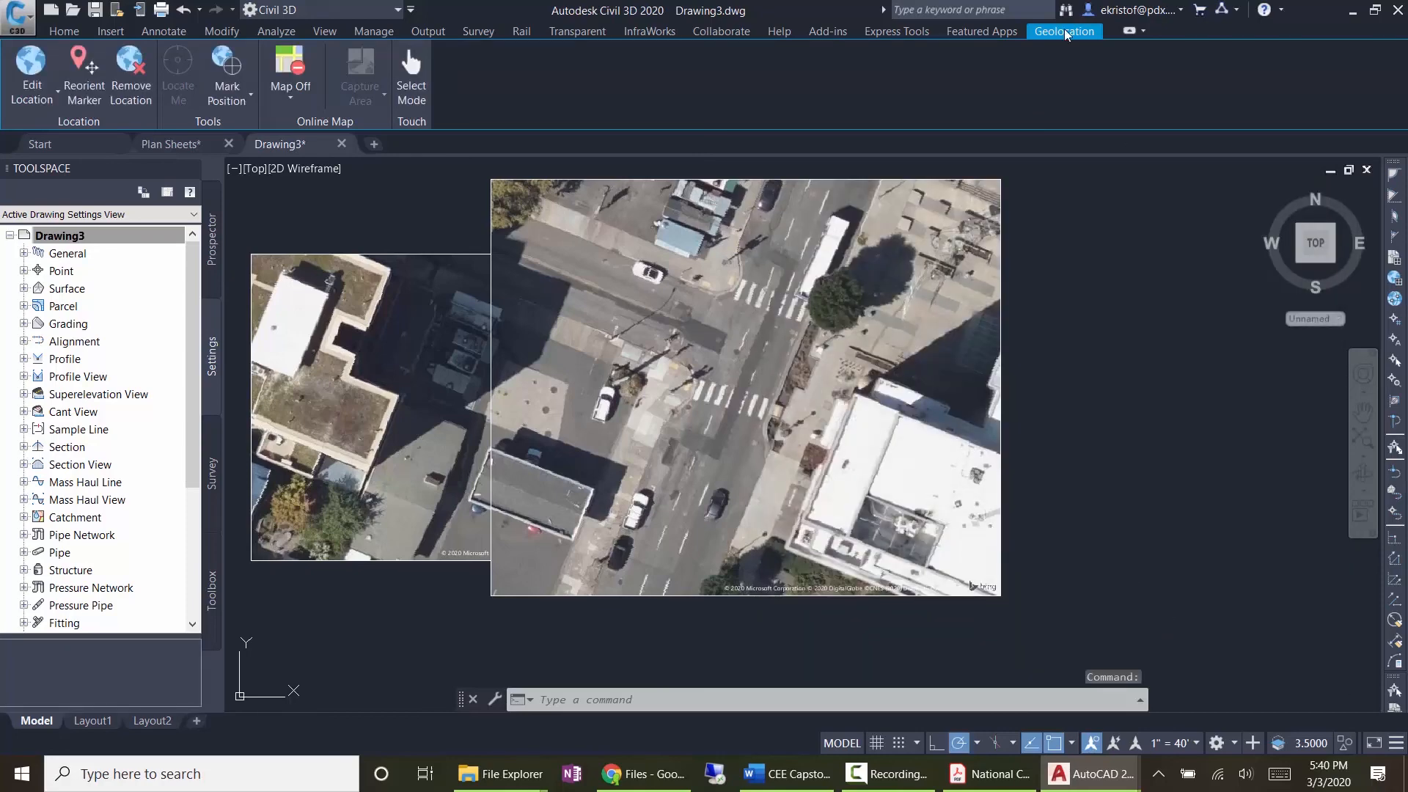
Step: Turn the aerial online map back on to show the campus area surrounding the captured images
click(316, 94)
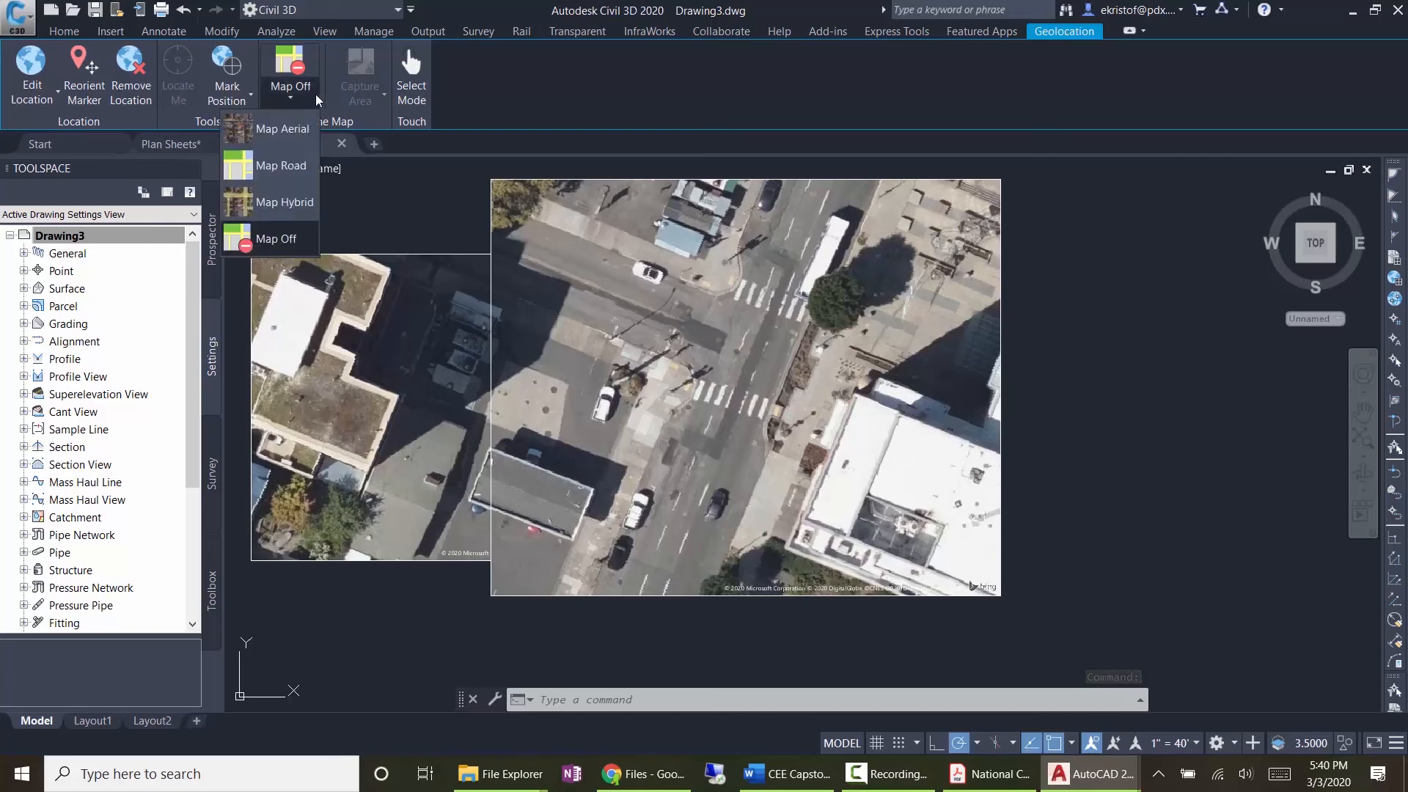
click(283, 131)
scroll(1013, 454, down, 6)
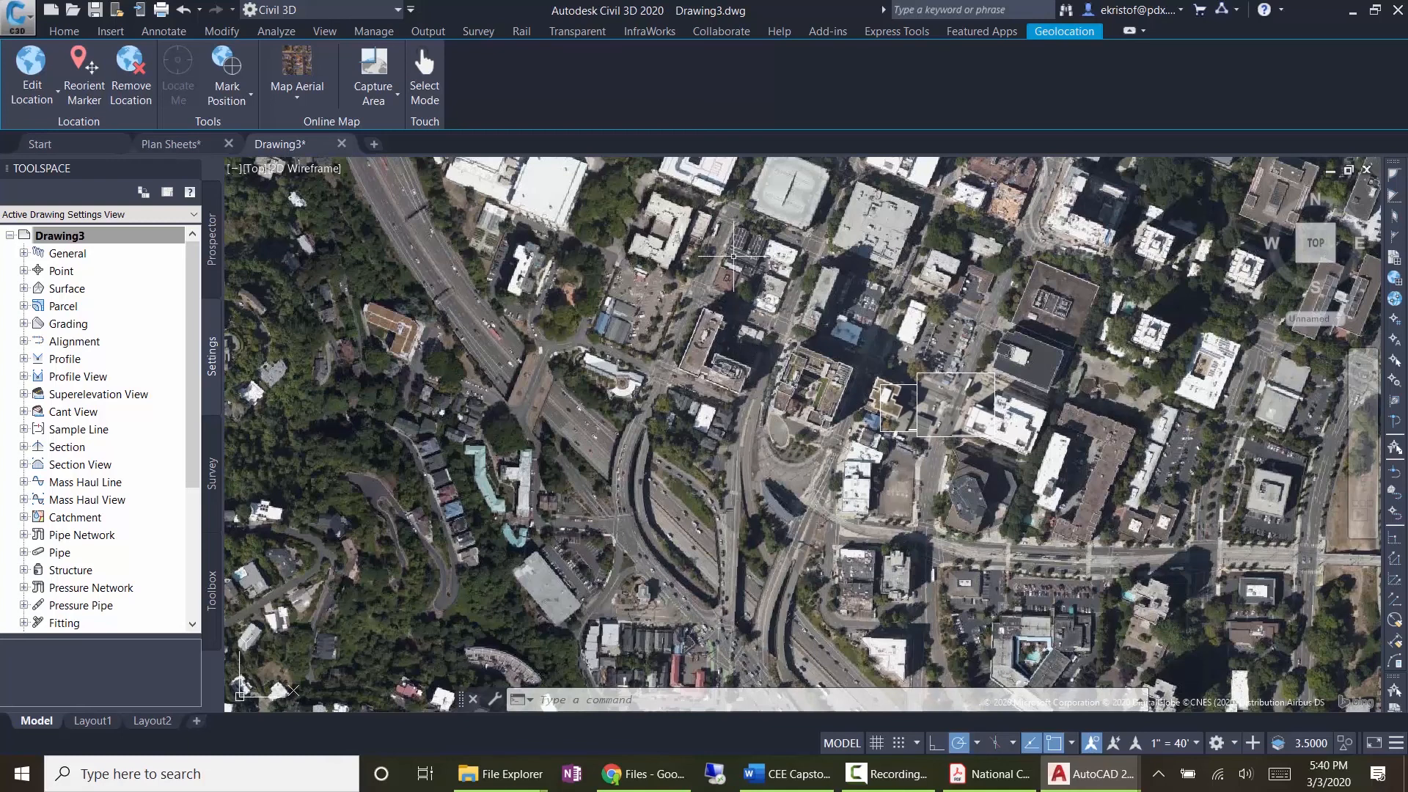
Step: In File Explorer, open the Carlson SV folder under x0400_Resources, x0470 CAD, CAD Civil3d Tutorial, Files, and widen the file name column
click(534, 788)
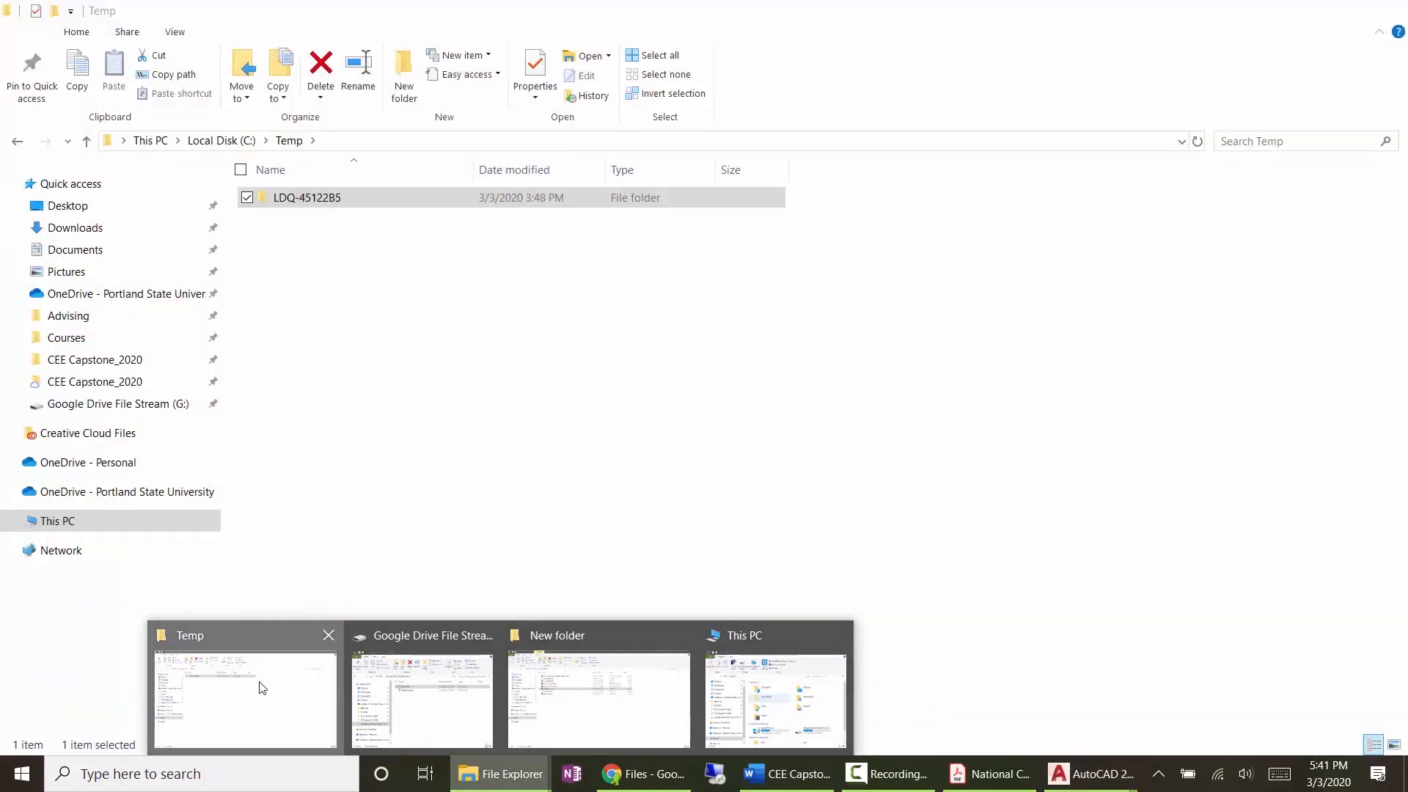
click(261, 682)
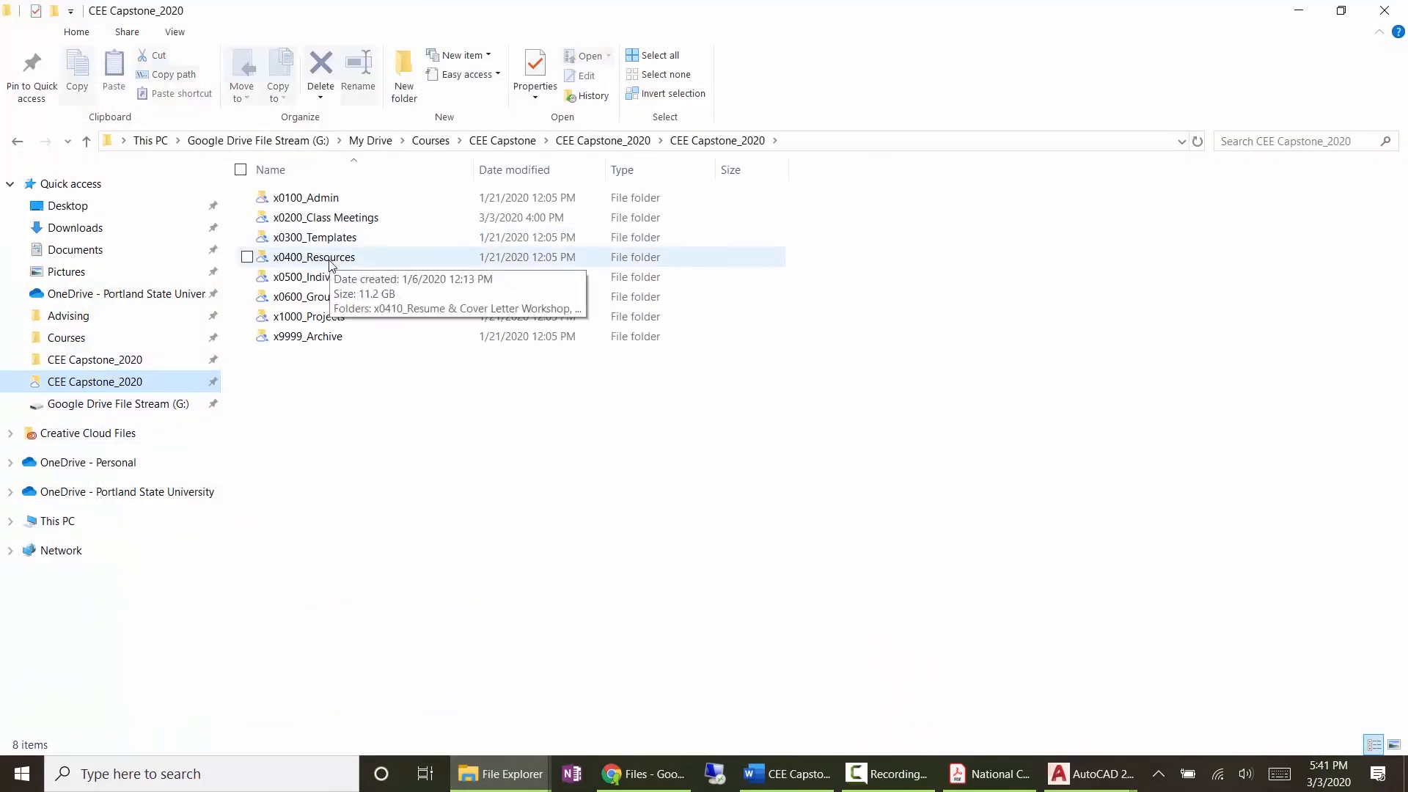
double_click(329, 259)
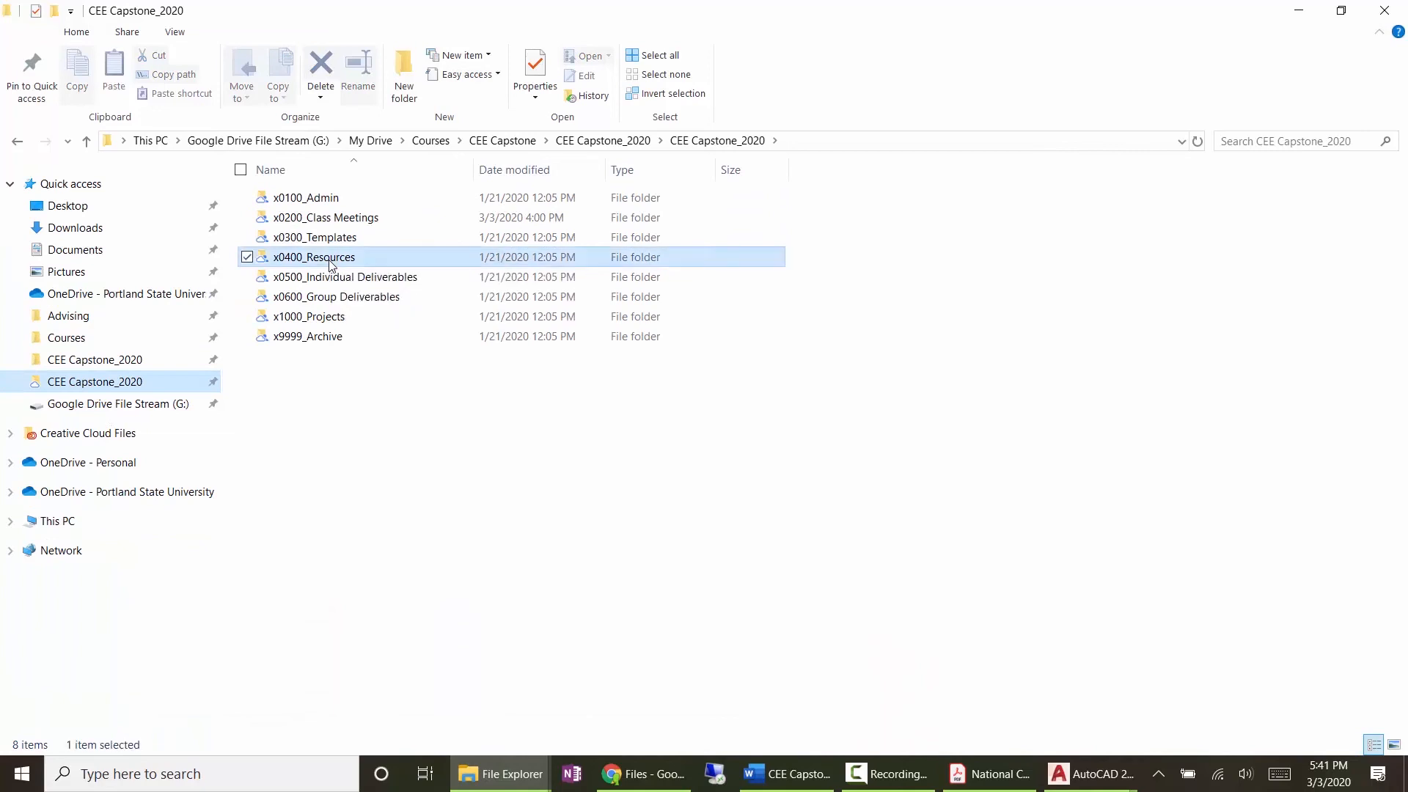
click(321, 380)
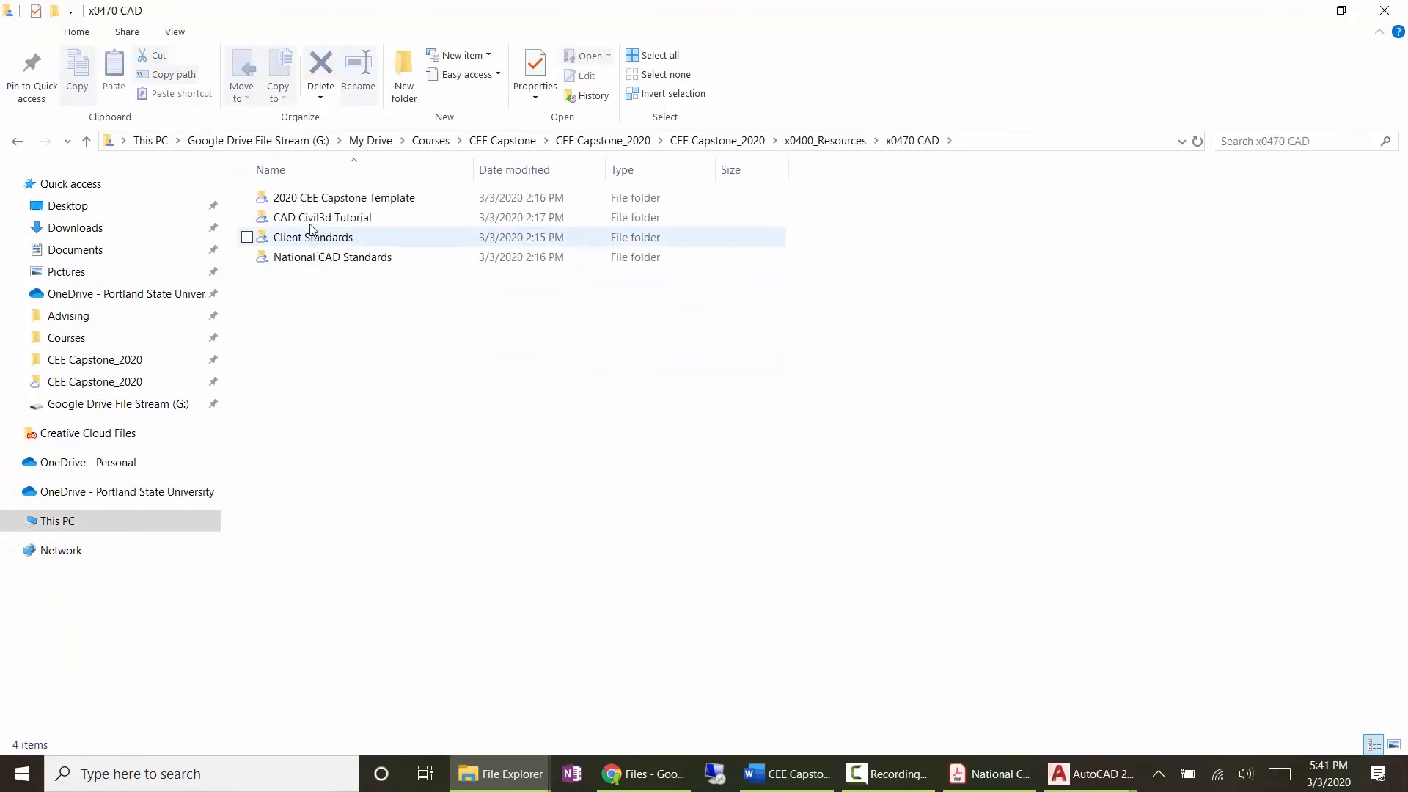
double_click(309, 201)
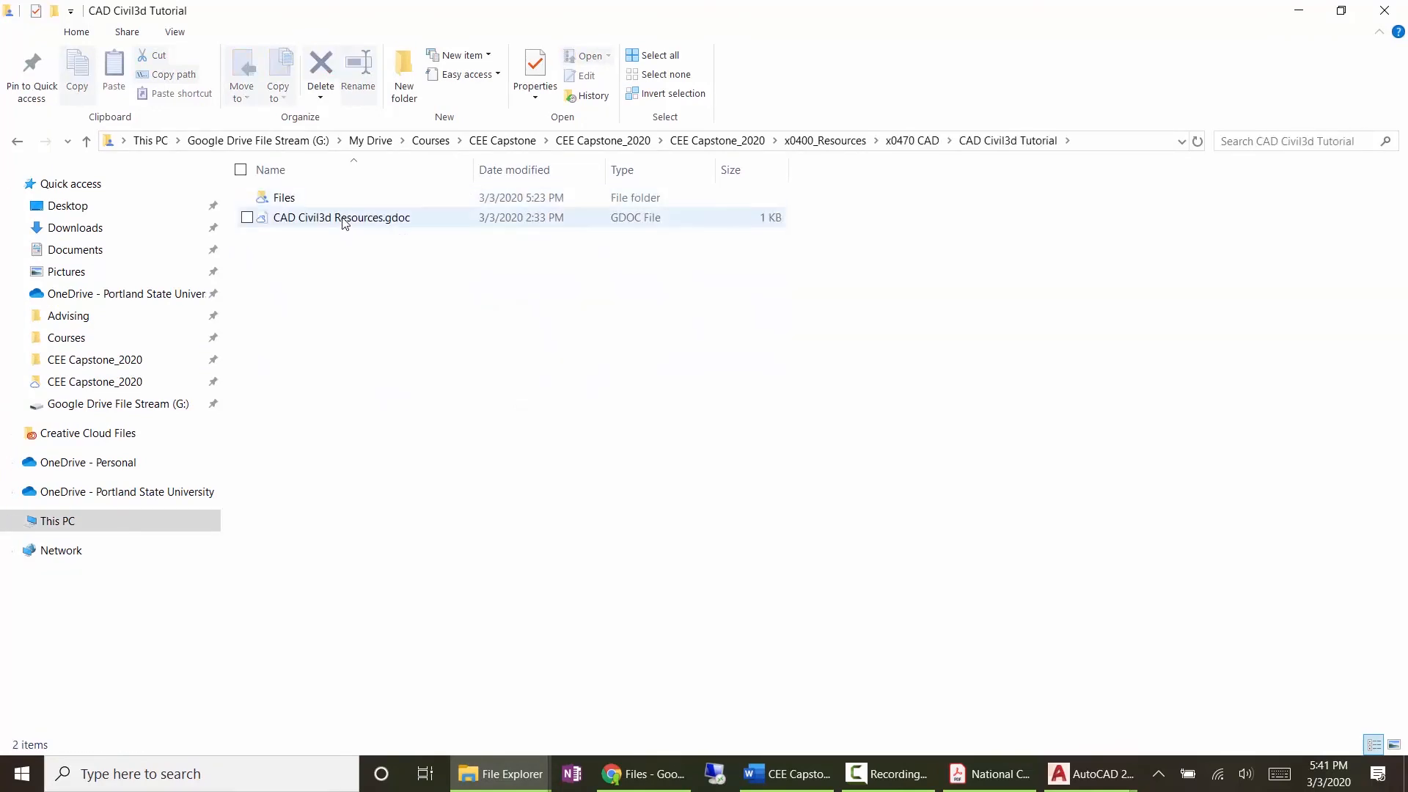
double_click(325, 200)
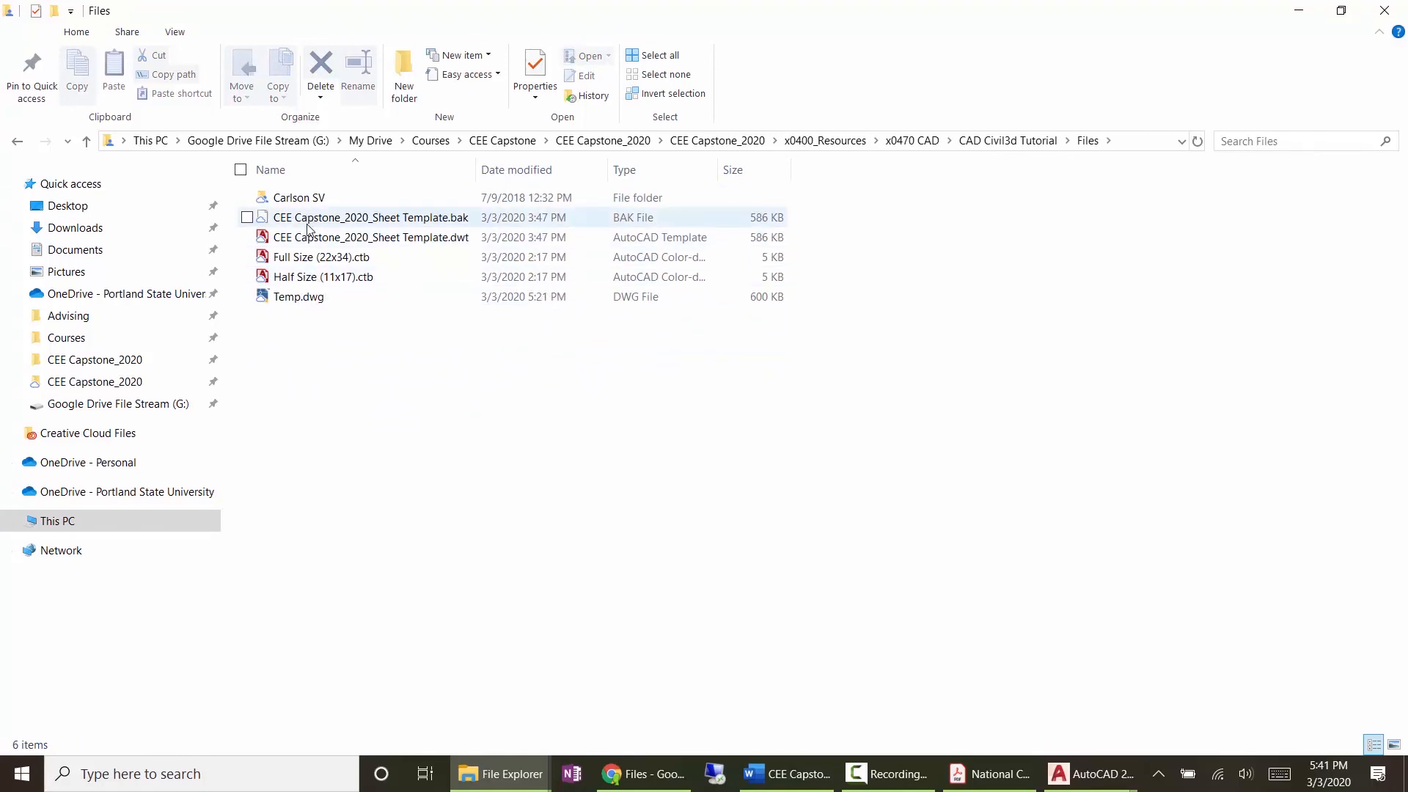
double_click(296, 198)
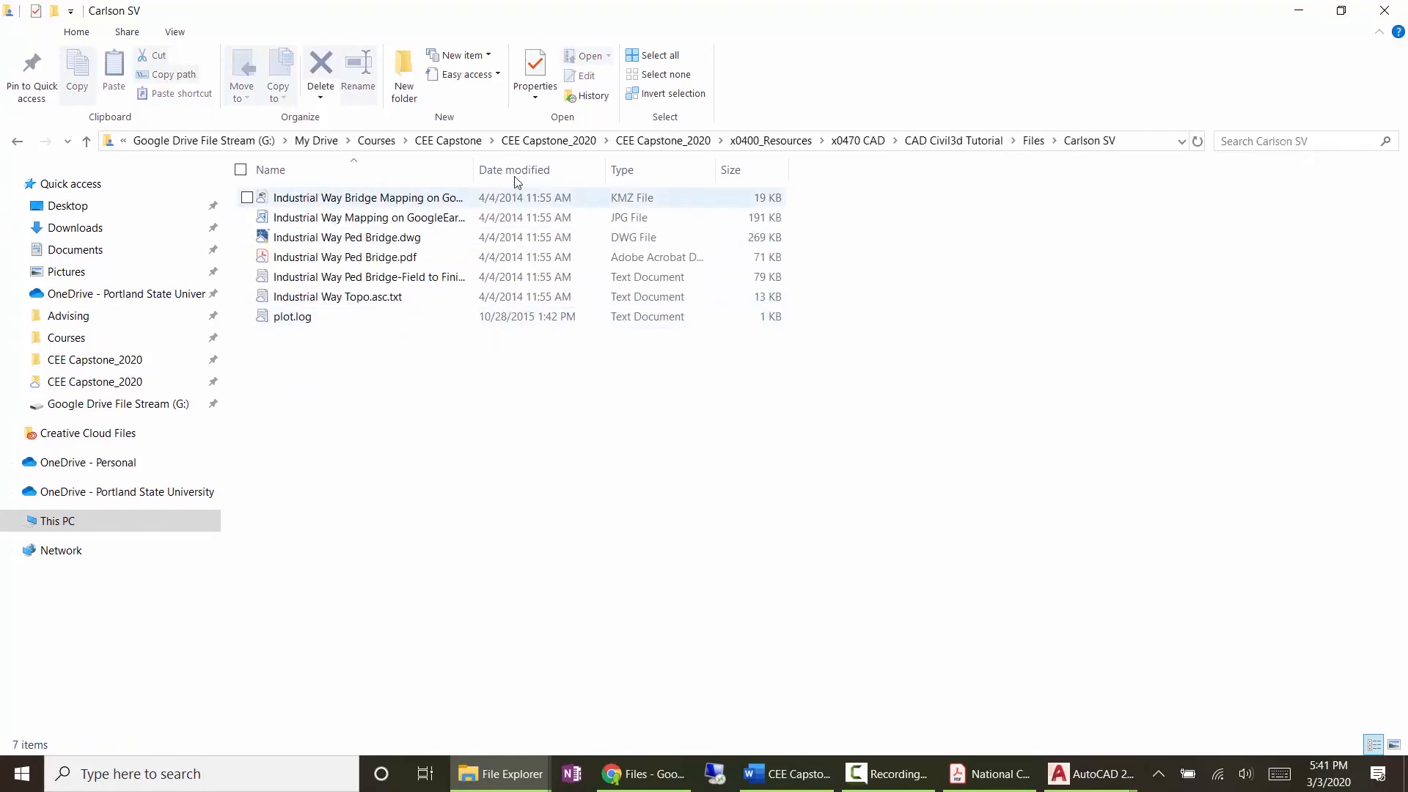
drag(473, 169, 599, 170)
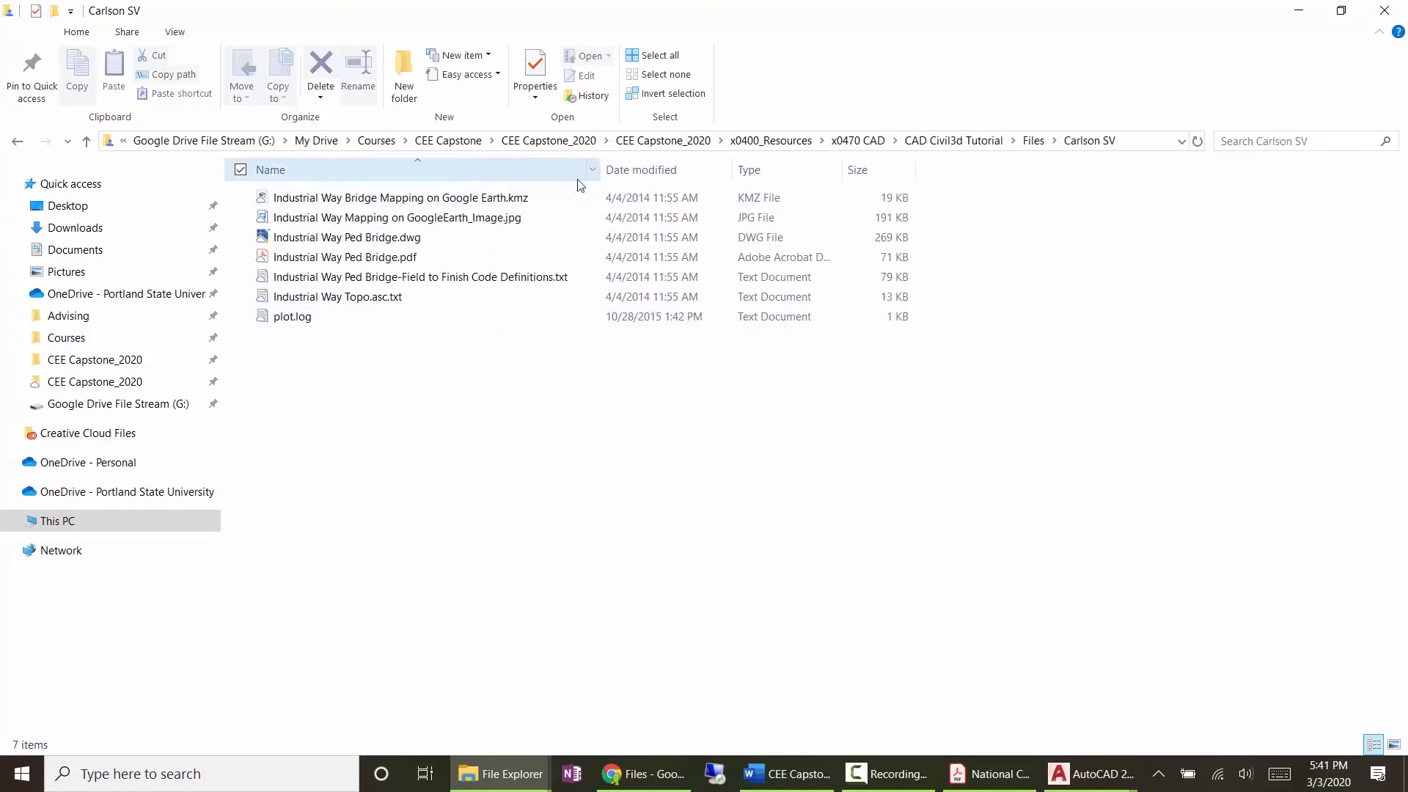
Step: Open Industrial Way Topo.asc.txt and examine the format of its survey point list
double_click(370, 297)
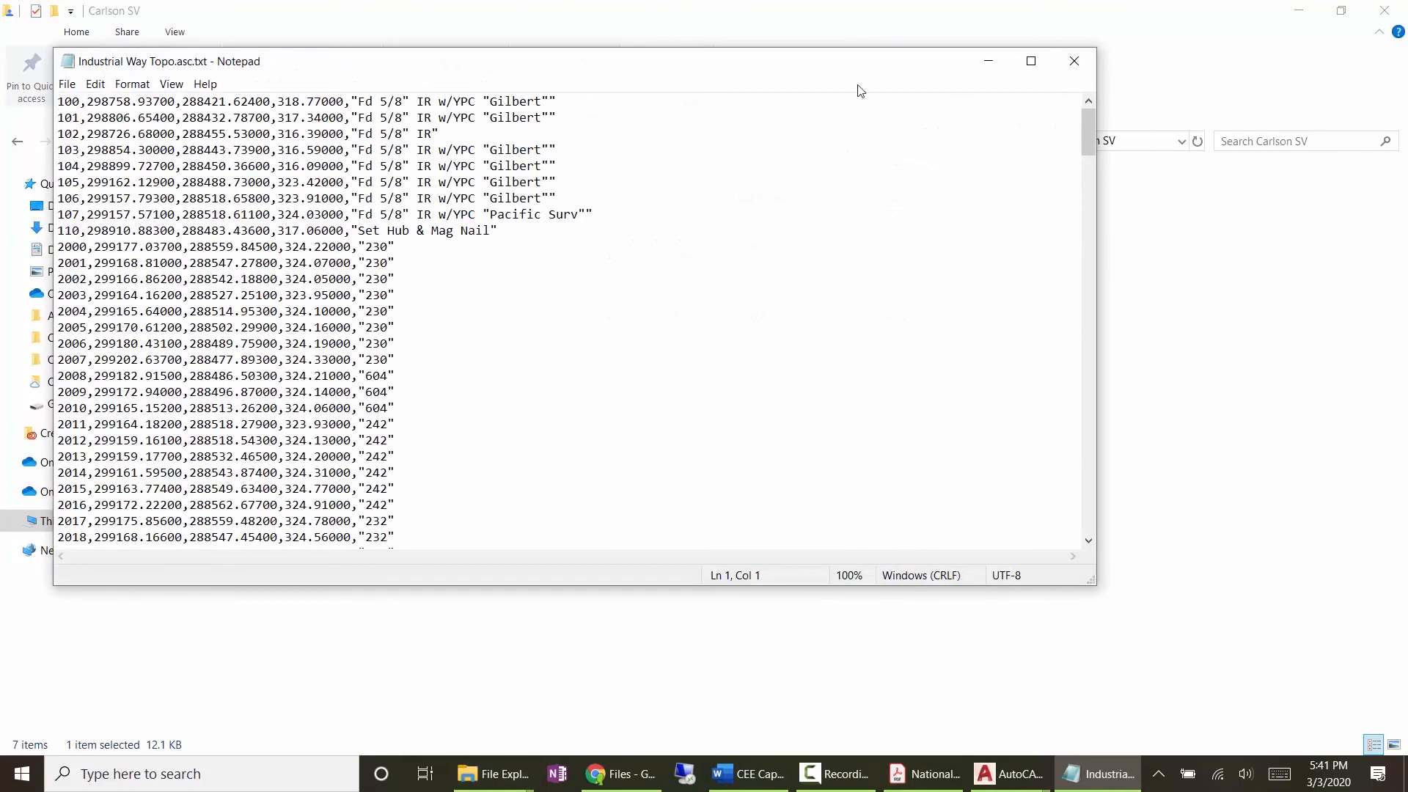
click(1031, 61)
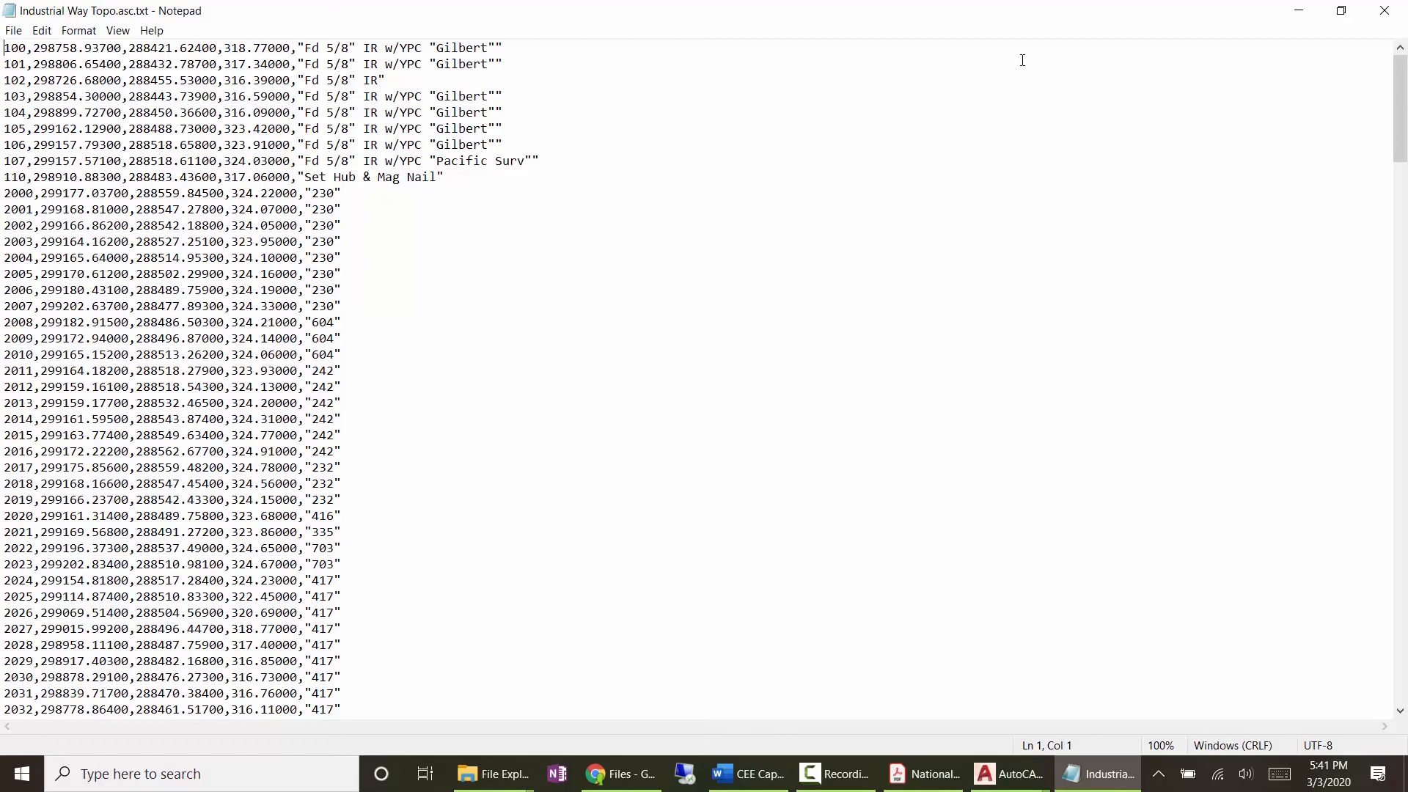
drag(858, 7, 993, 83)
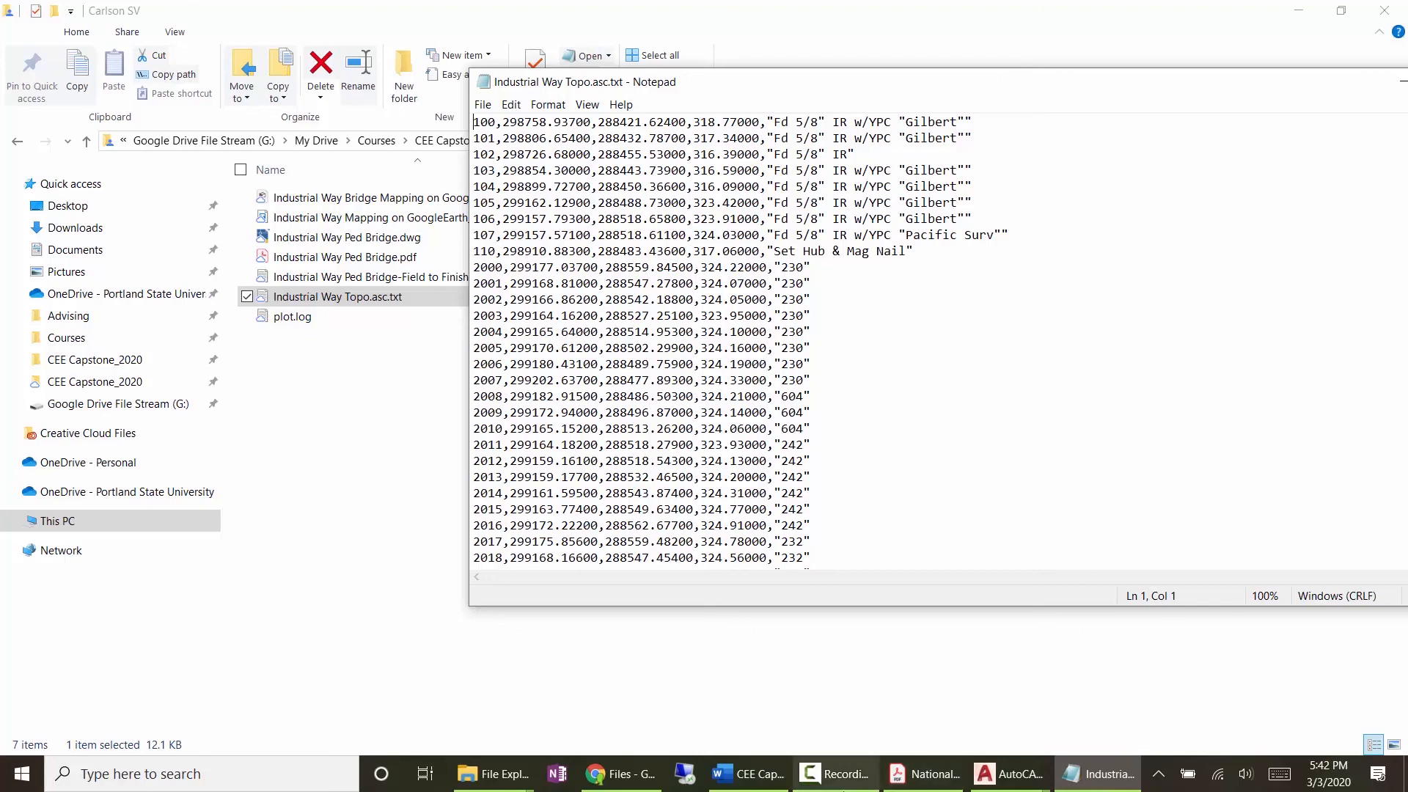
Step: Switch back to Drawing3 in Civil 3D and bring up the Prospector tree and the ground data creation commands
click(1010, 774)
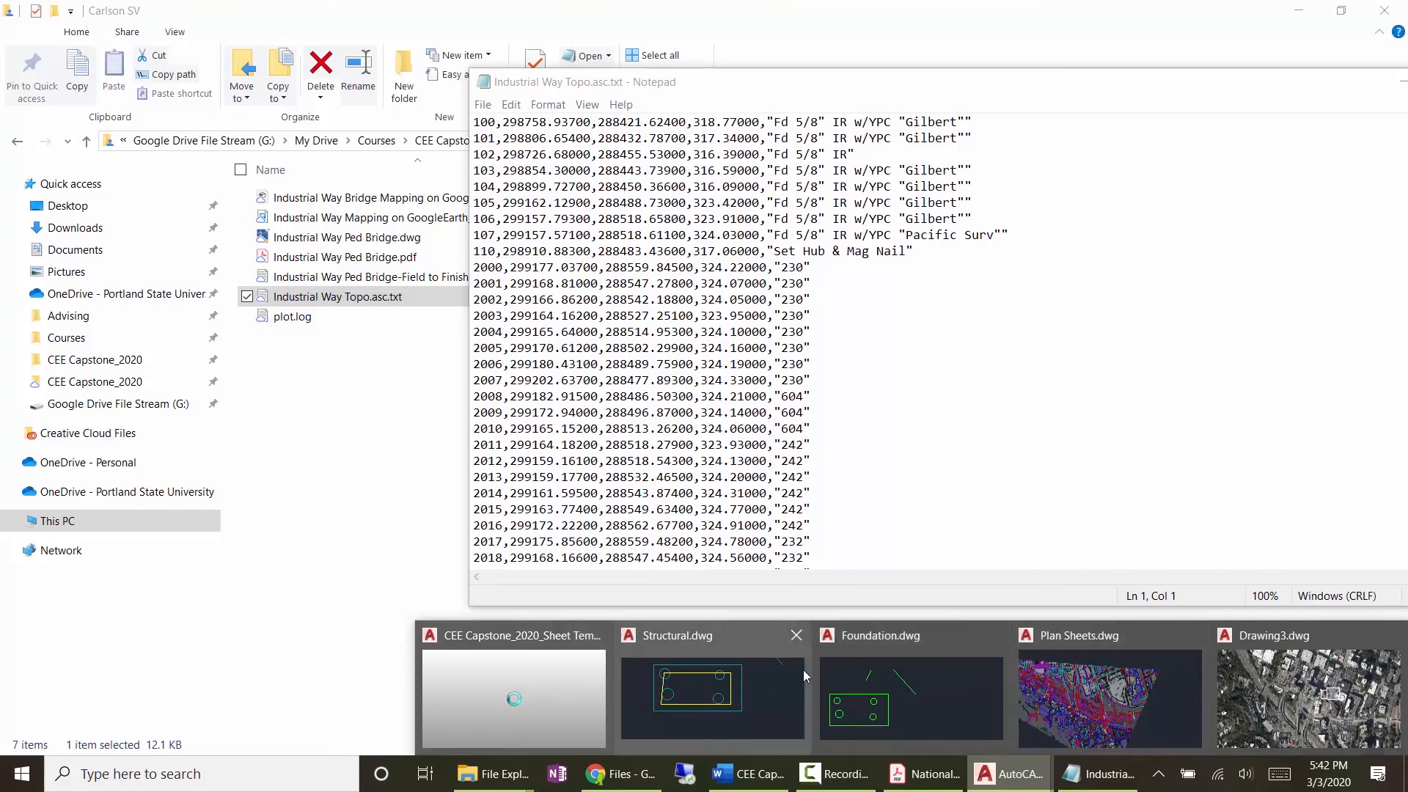
click(1305, 696)
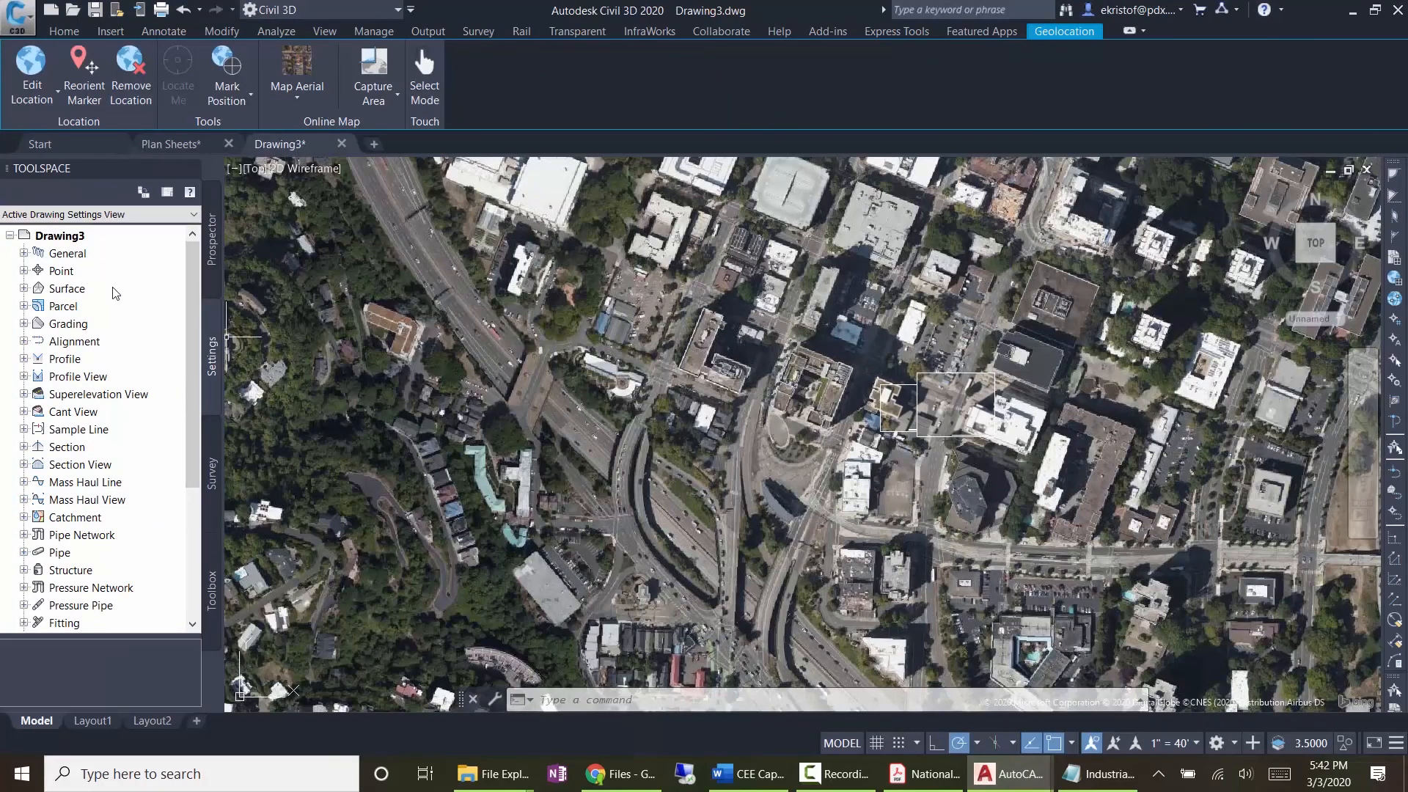
click(211, 240)
click(73, 32)
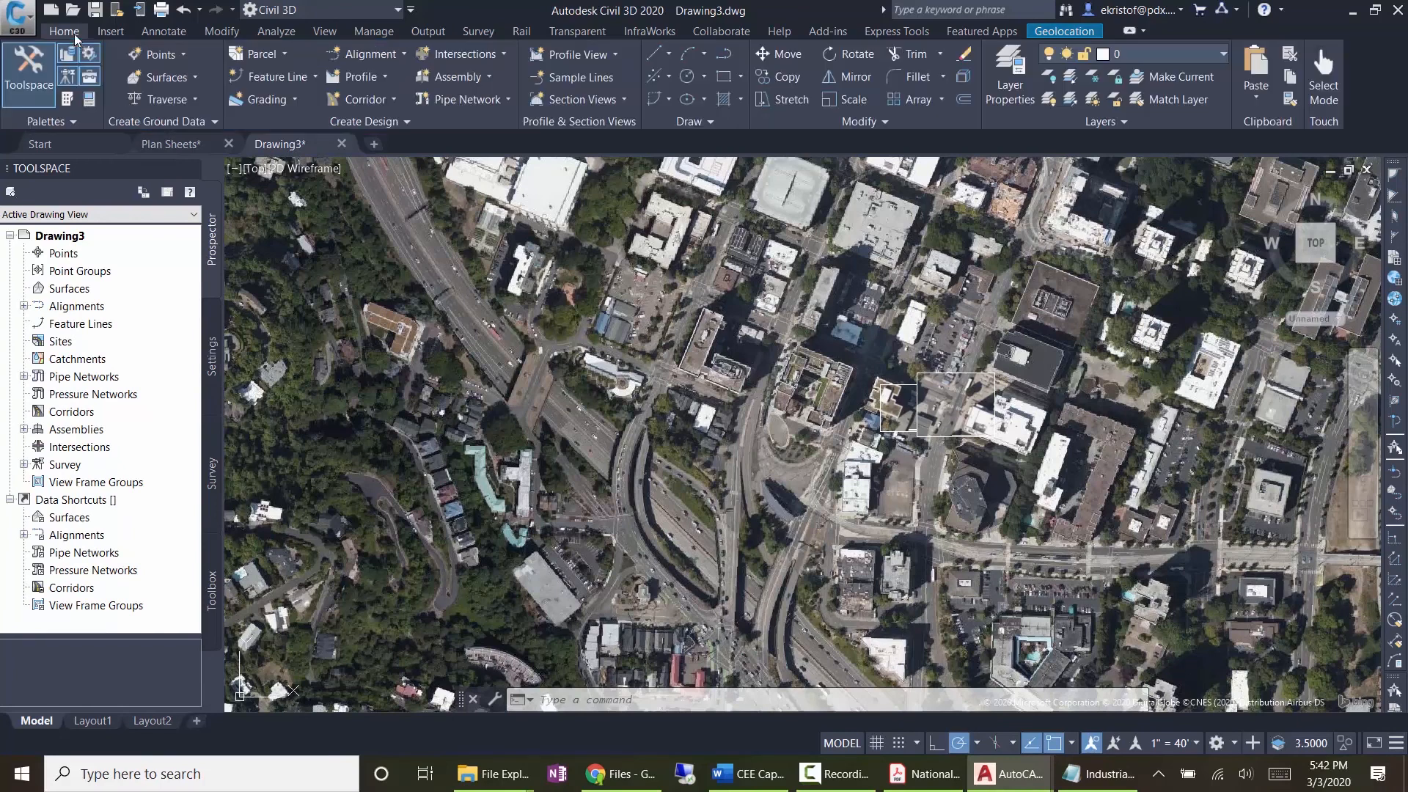
click(196, 124)
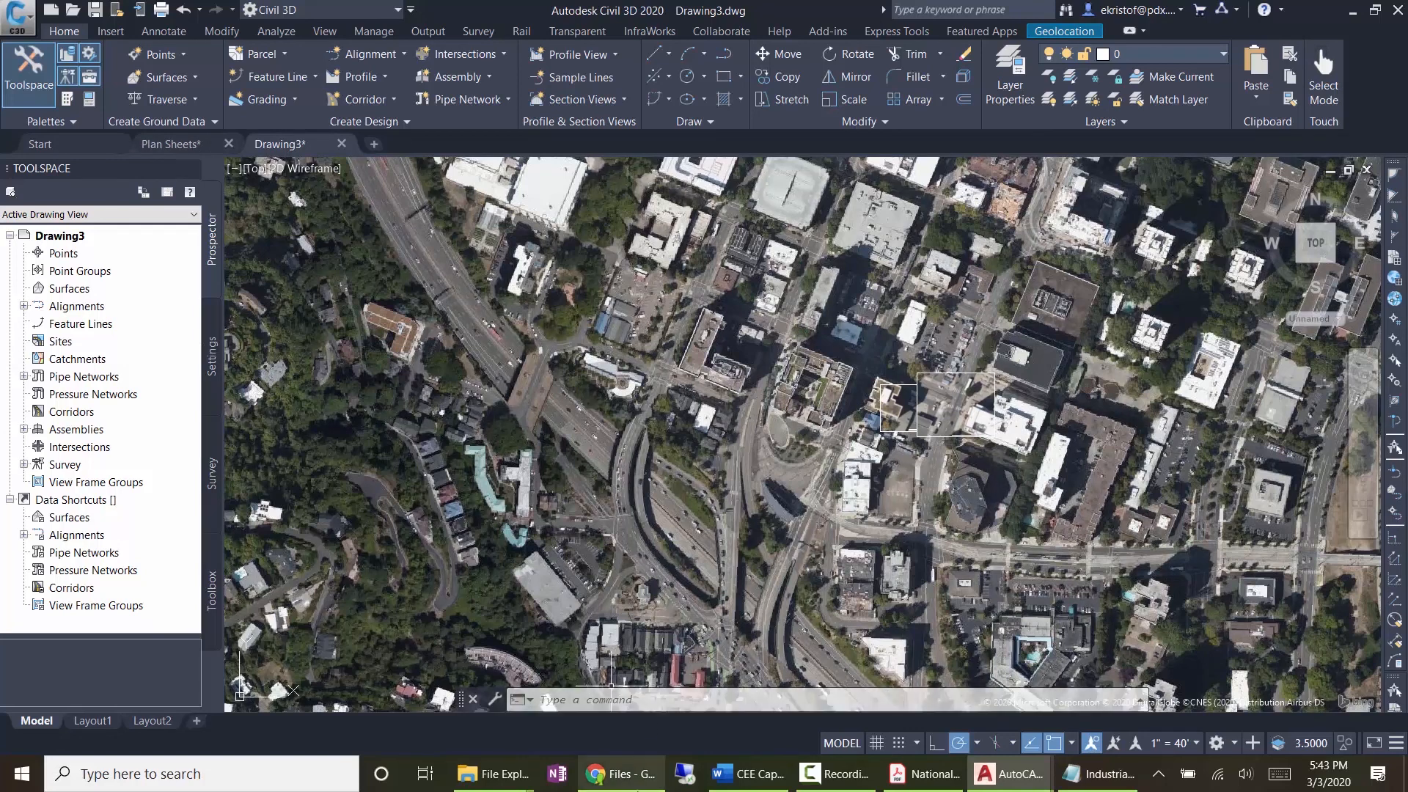
Step: Switch to Chrome and search the web for "dogami lidar" in a new tab
click(622, 774)
click(906, 25)
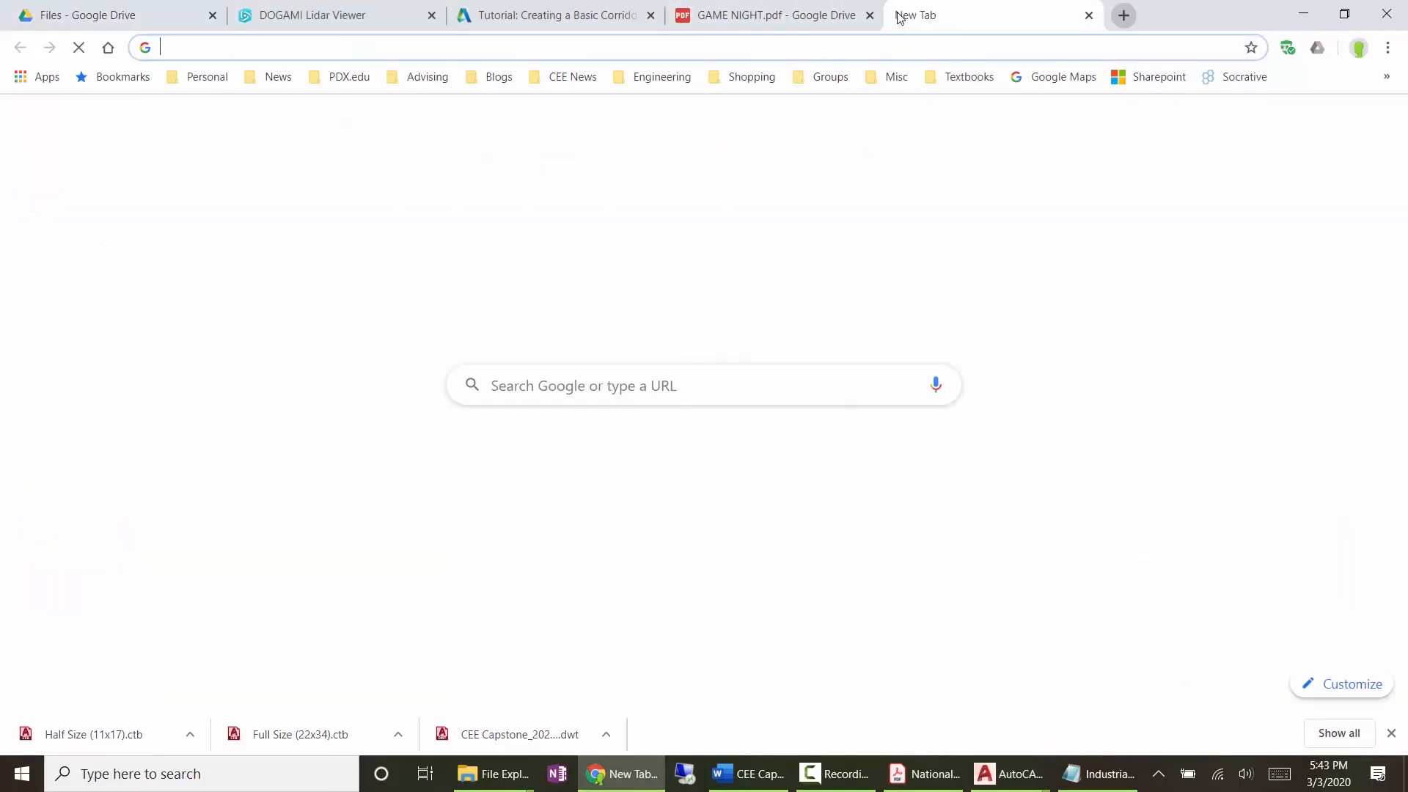
text(dogami)
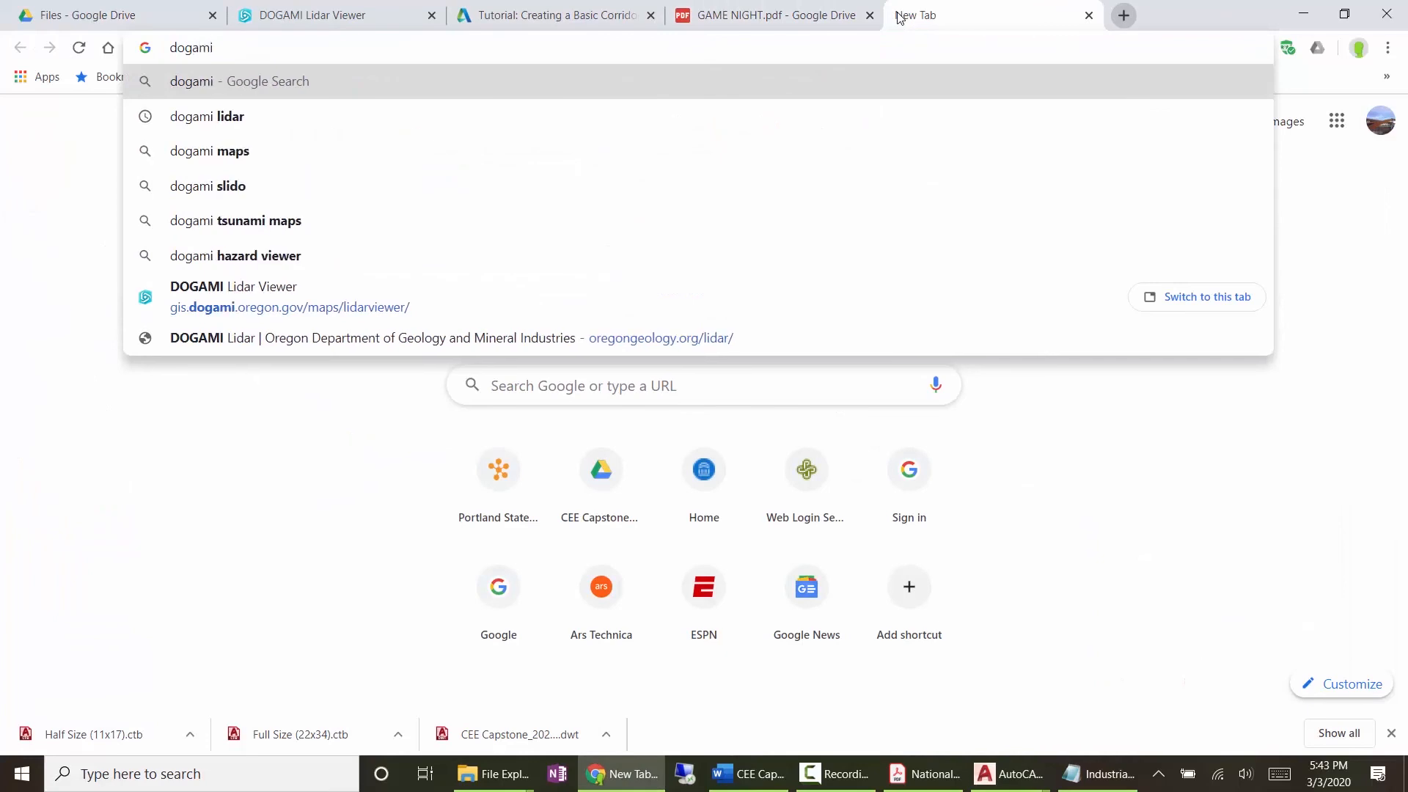
text( lidar)
key(Return)
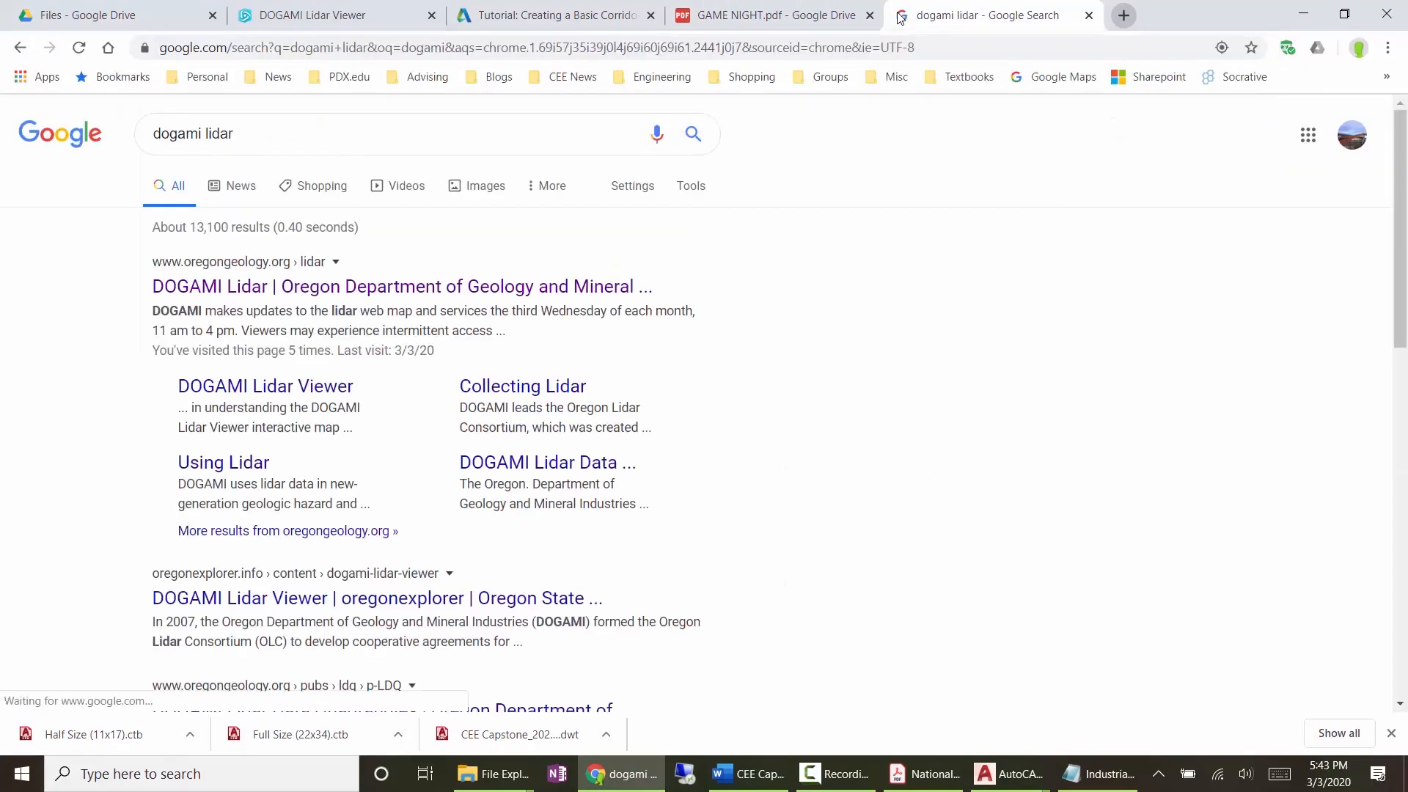
Step: Open the DOGAMI Lidar page, launch its Explore and Download Lidar Data viewer and accept the disclaimer
click(365, 287)
scroll(919, 339, down, 4)
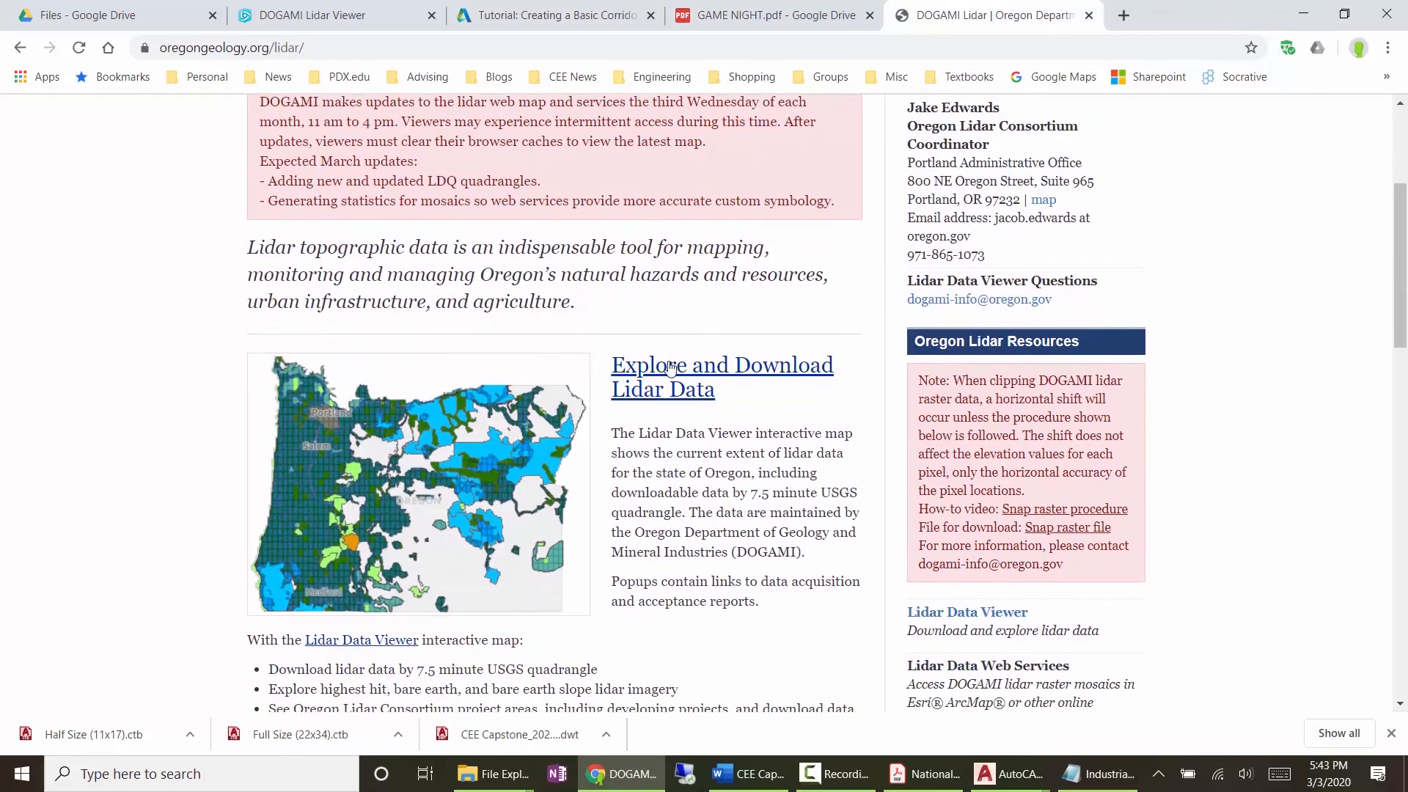
click(681, 361)
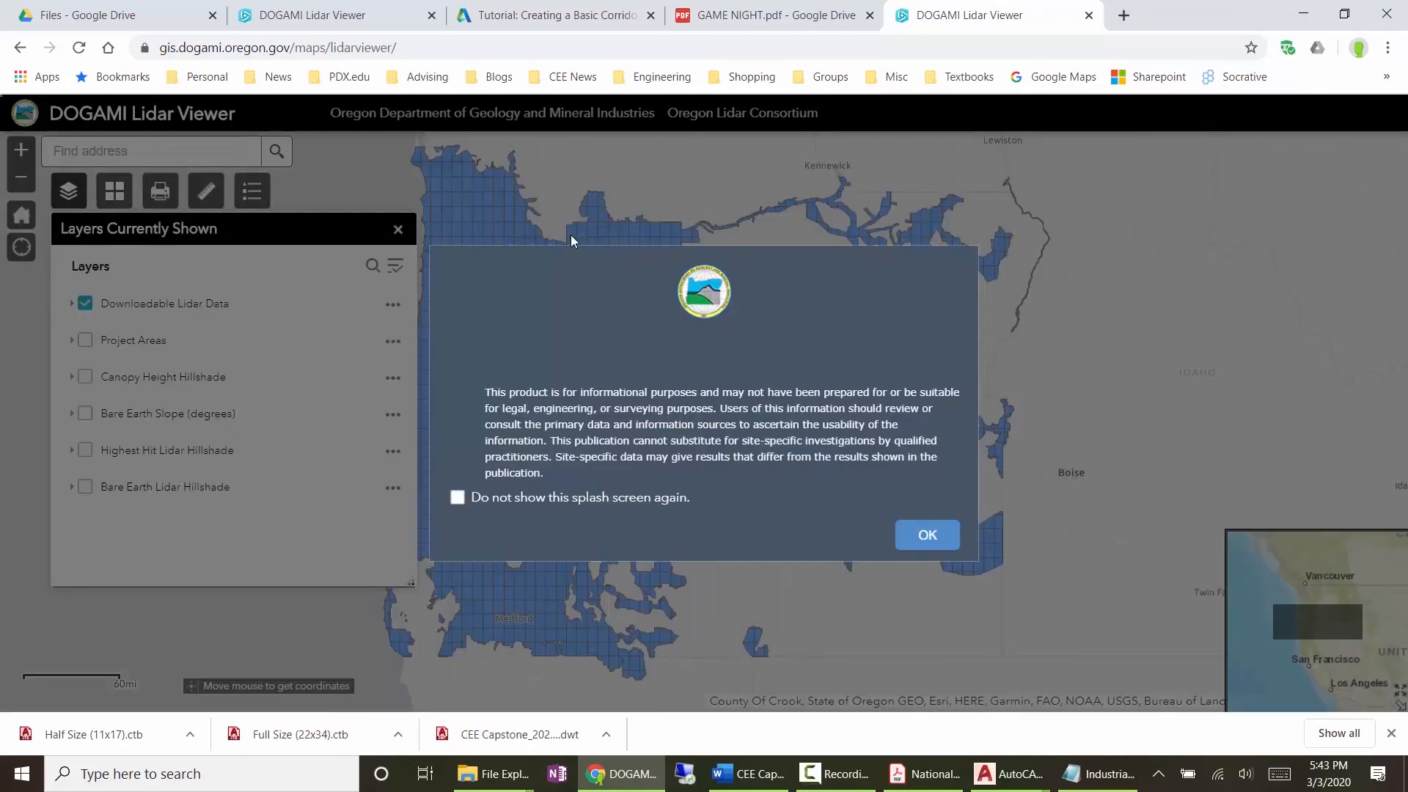
click(927, 536)
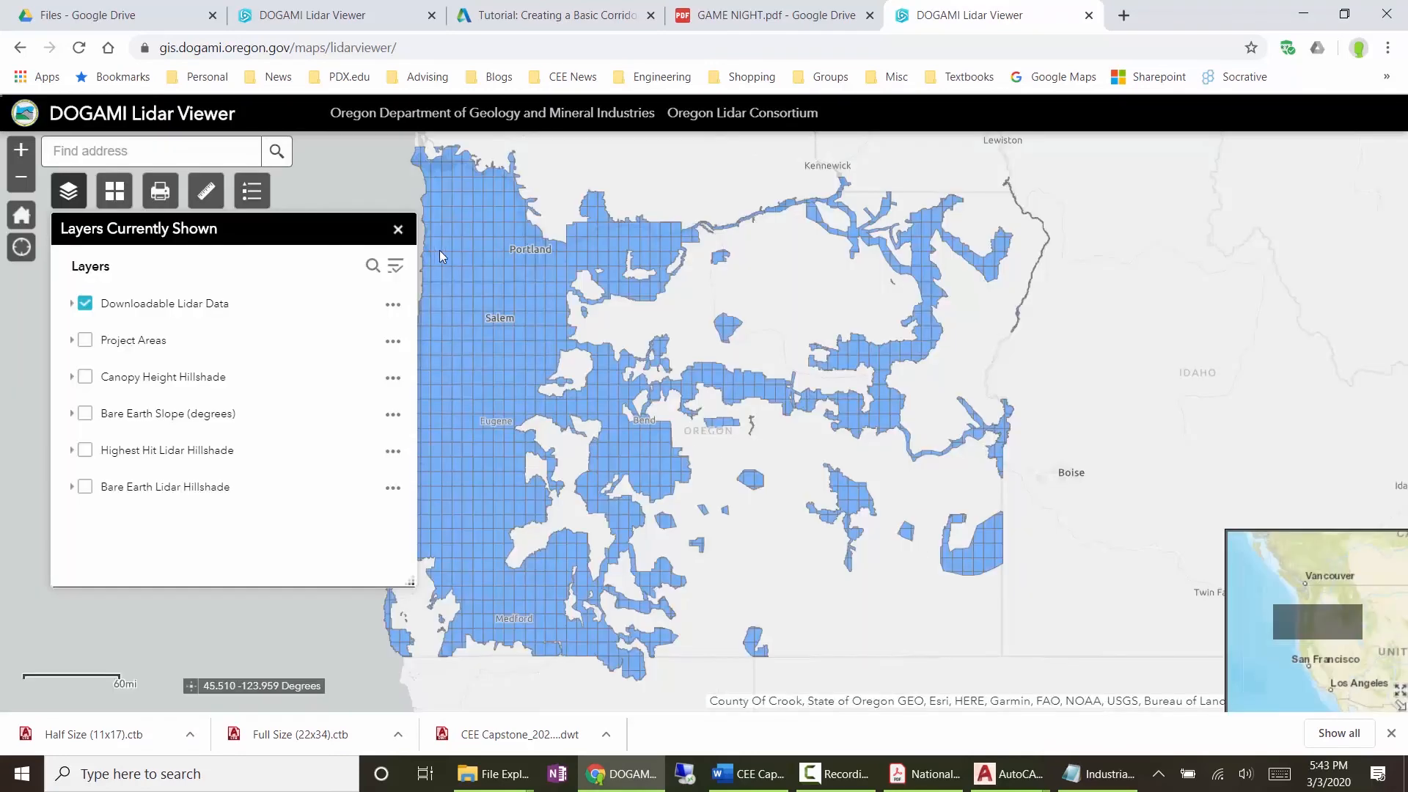
Step: Find the Portland quad on the lidar map, start downloading its GIS data as LDQ-45122E6.zip and cancel the download
scroll(483, 235, up, 1)
scroll(536, 263, up, 3)
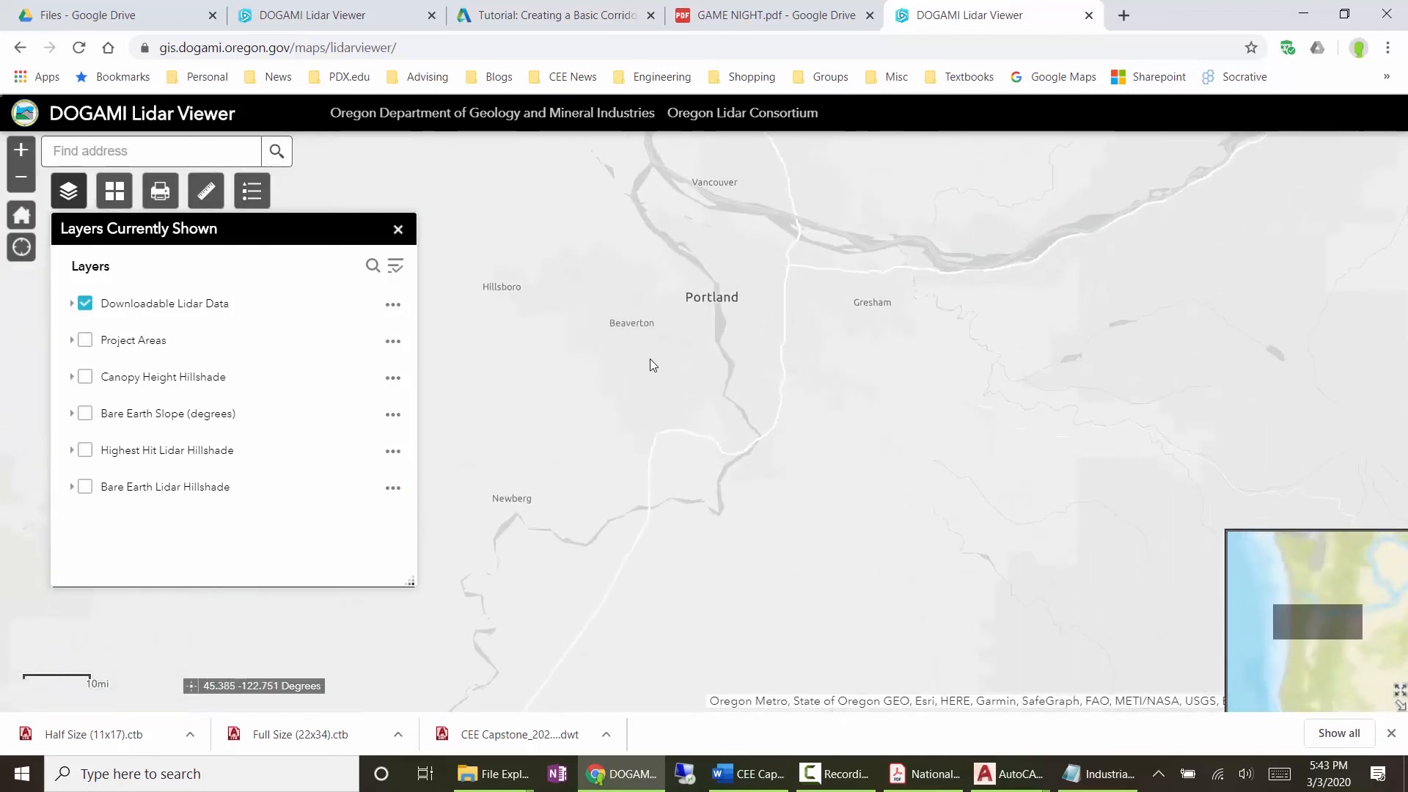
scroll(700, 360, up, 1)
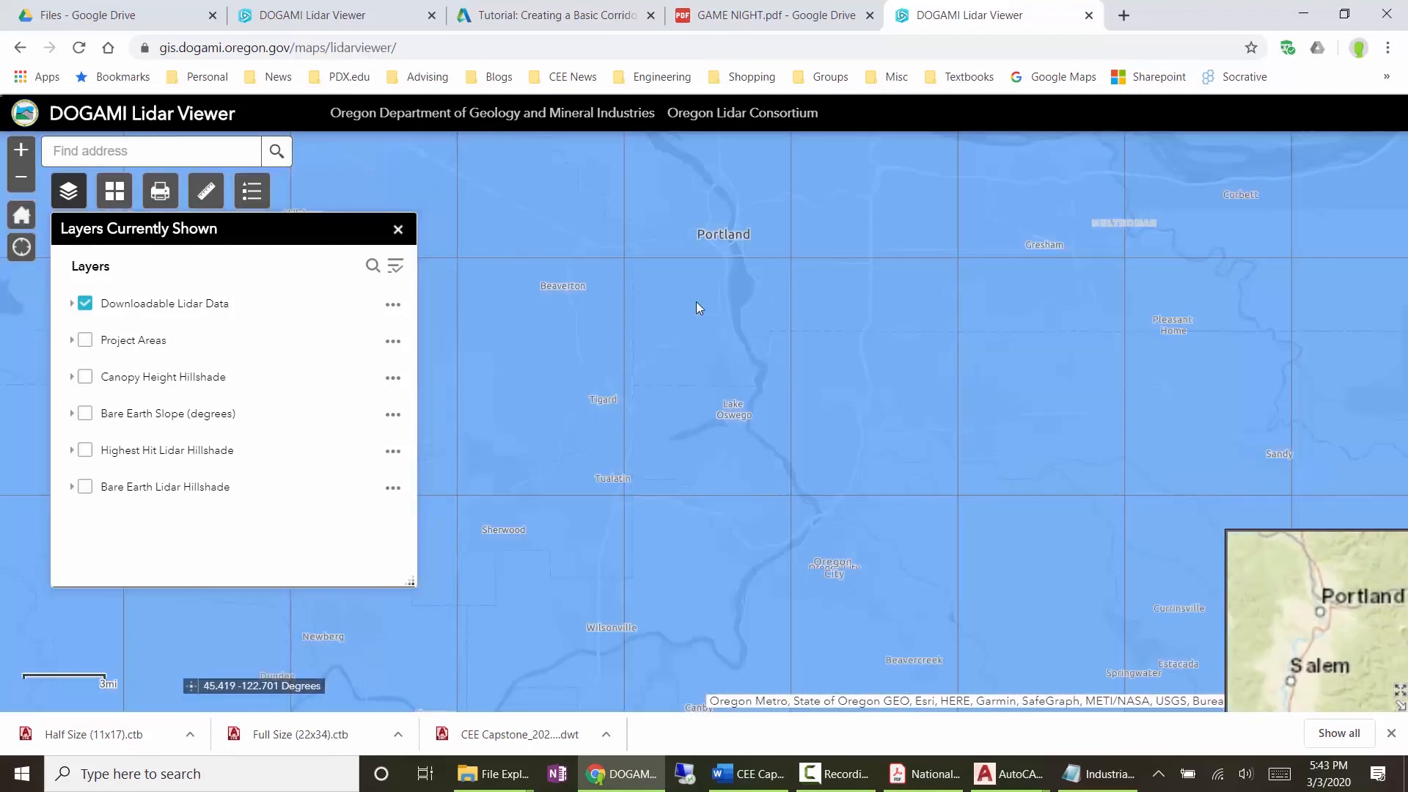
click(735, 215)
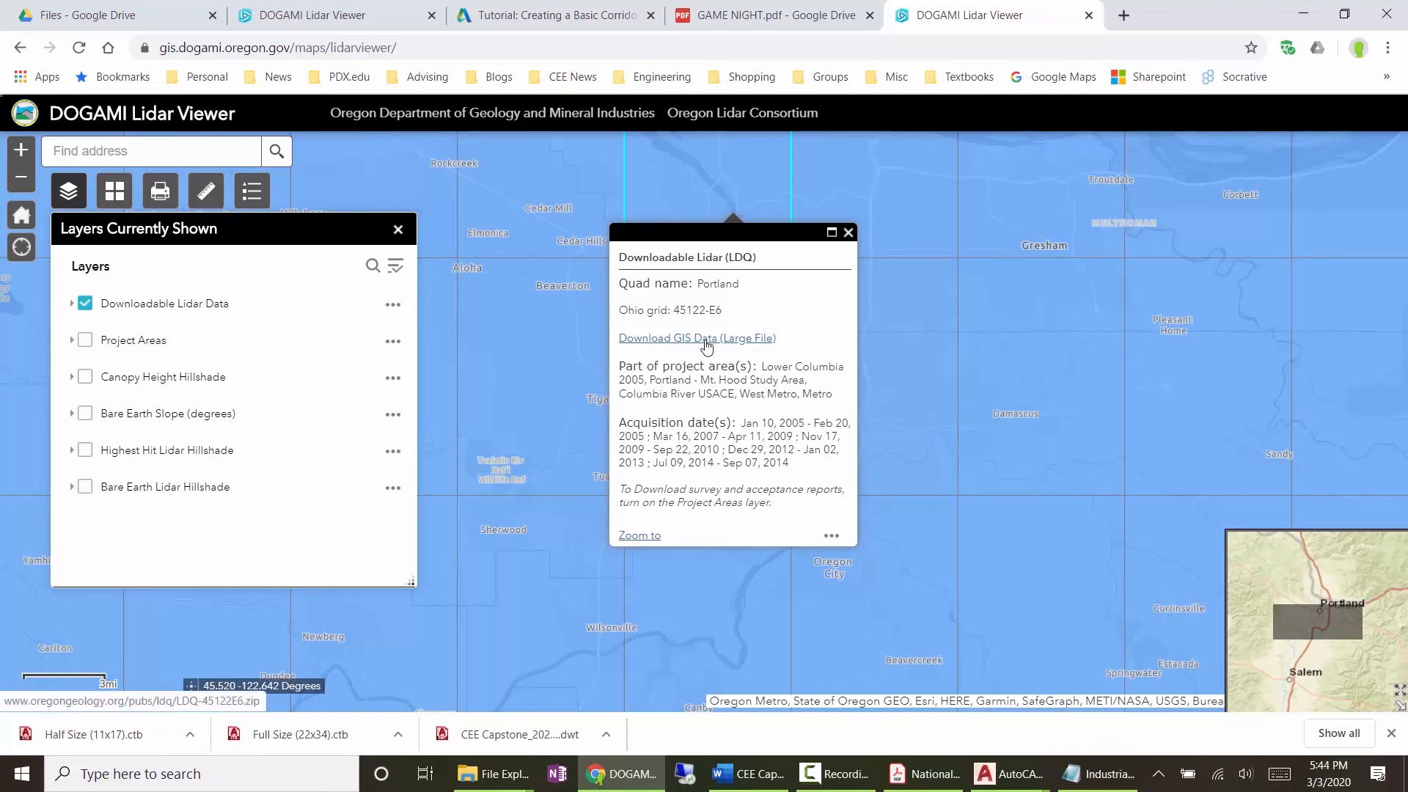
click(706, 338)
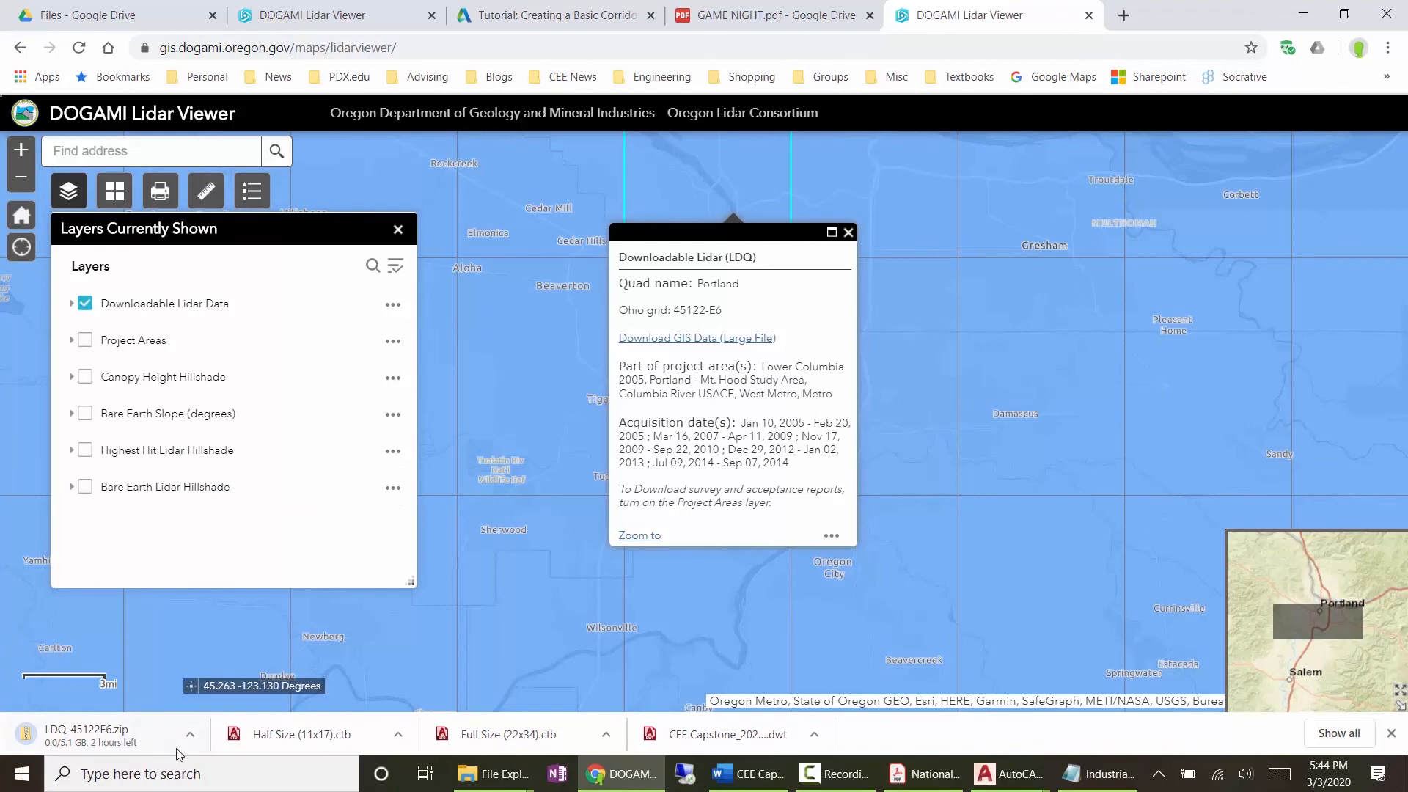
click(189, 734)
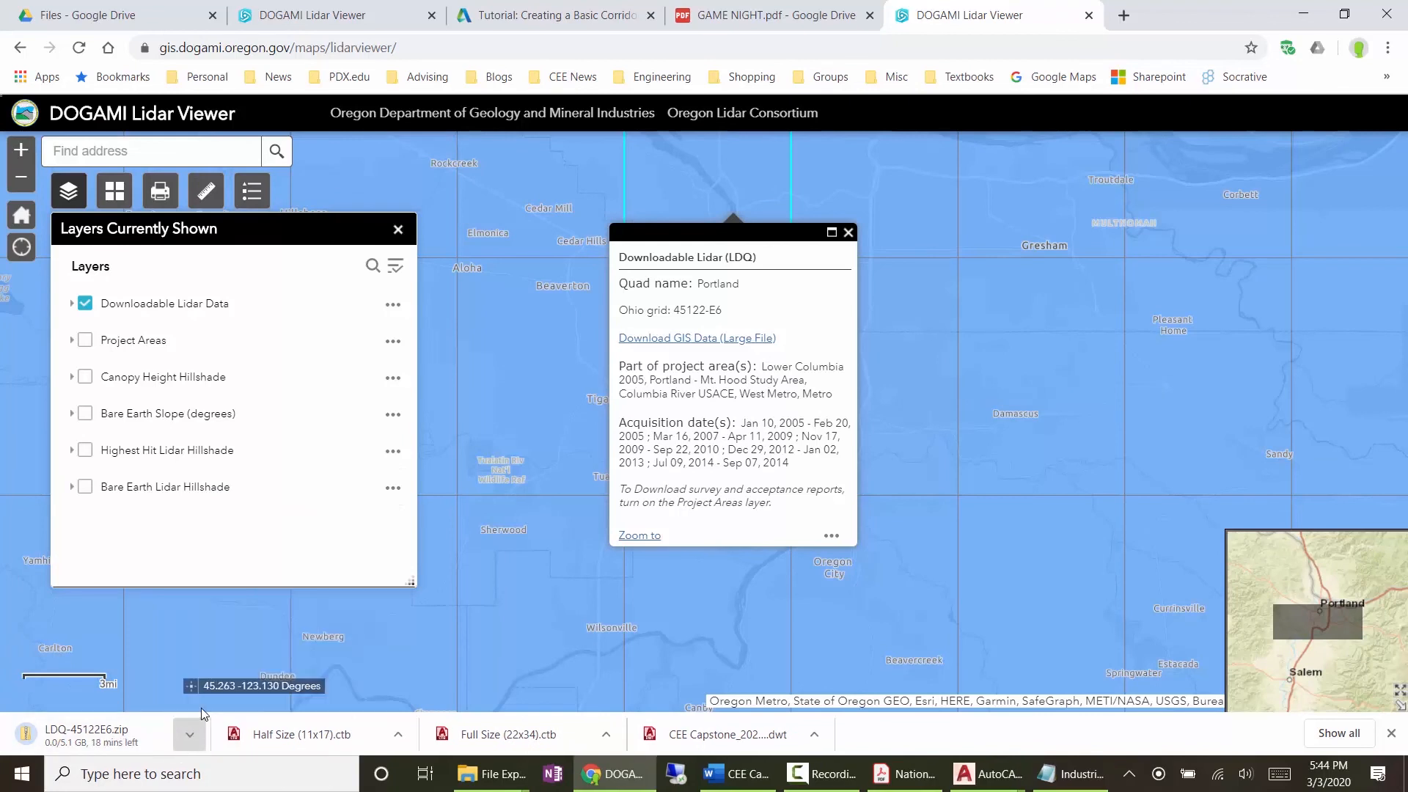
Step: In File Explorer, open the inner LDQ-45122B5 lidar data folder at C:\Temp\LDQ-45122B5\LDQ-45122B5
mouse_move(526, 784)
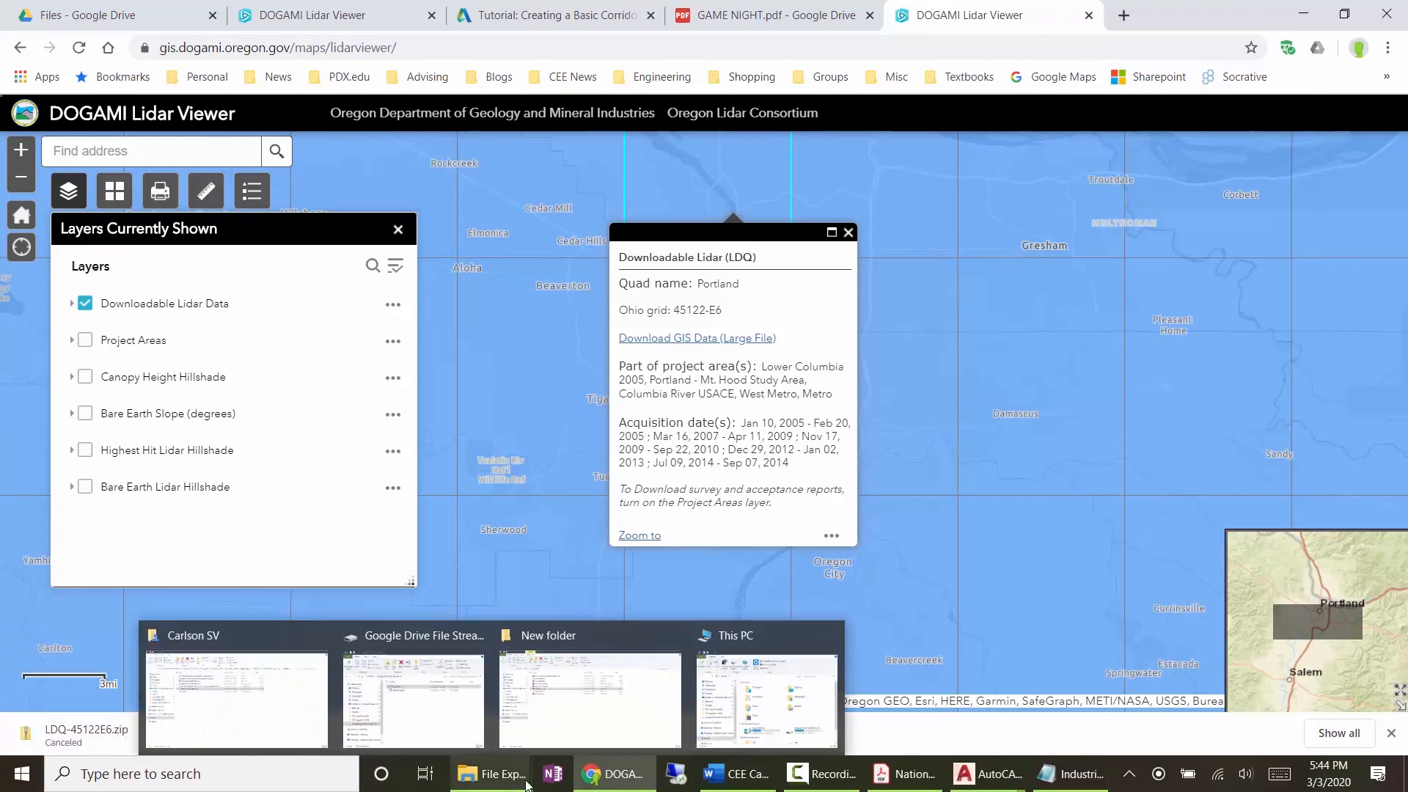
click(519, 768)
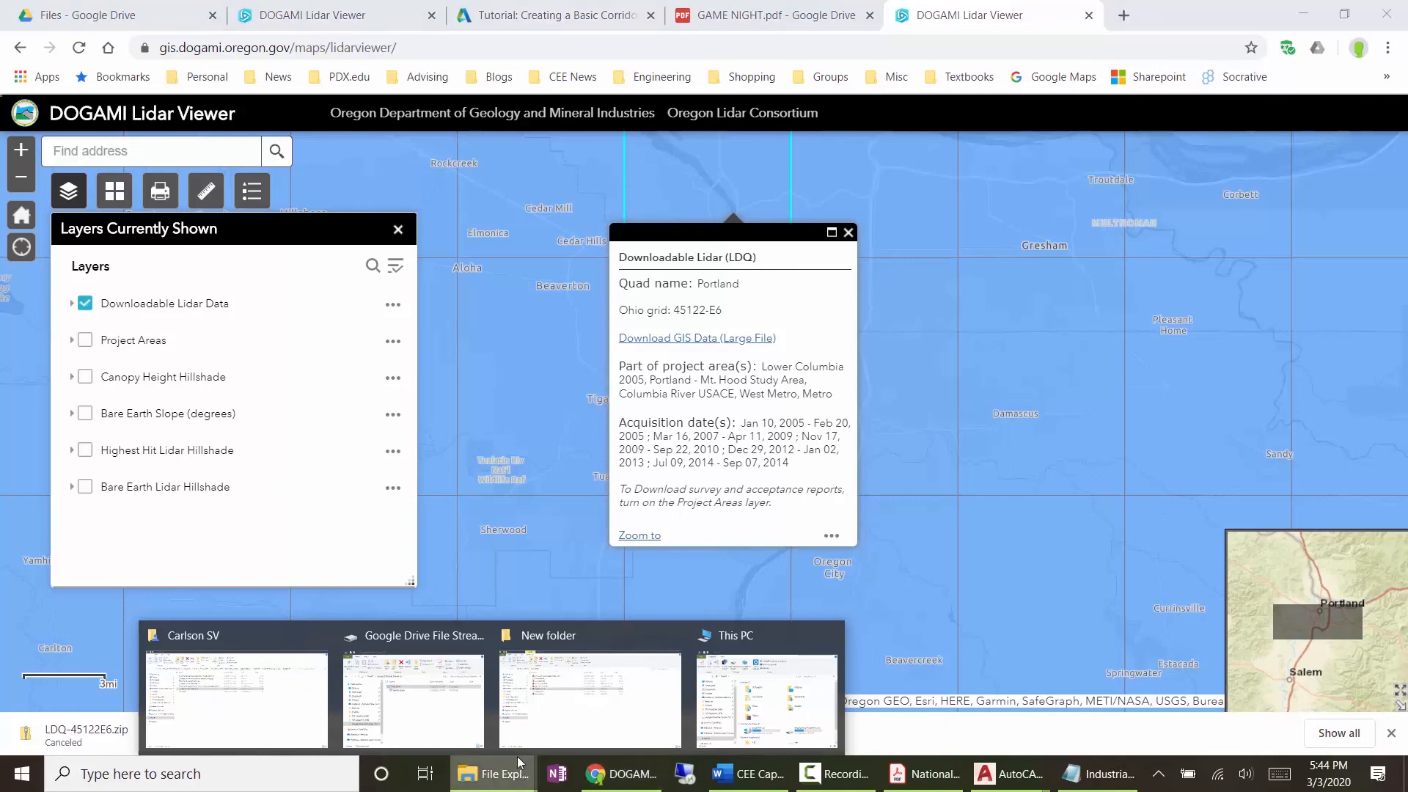
click(577, 697)
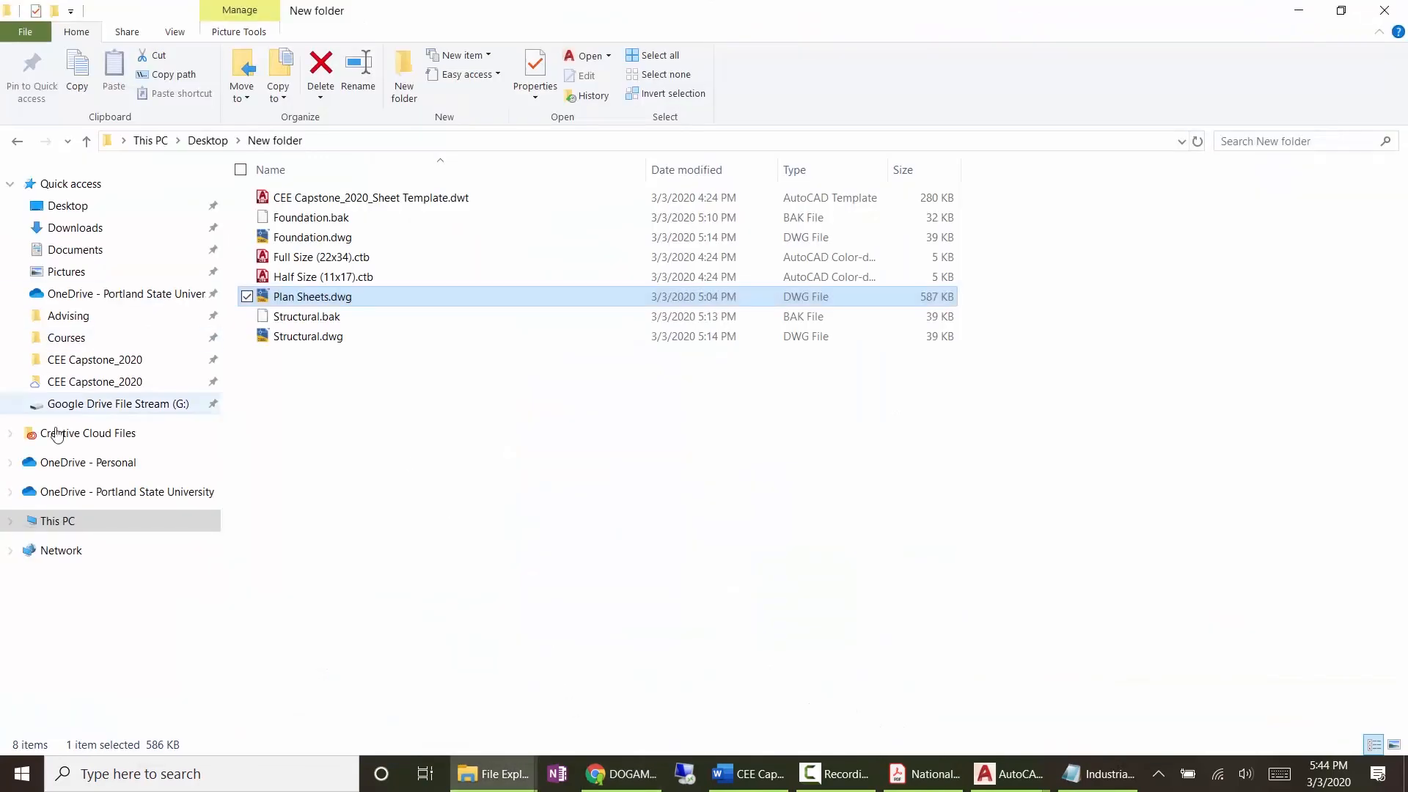
click(77, 520)
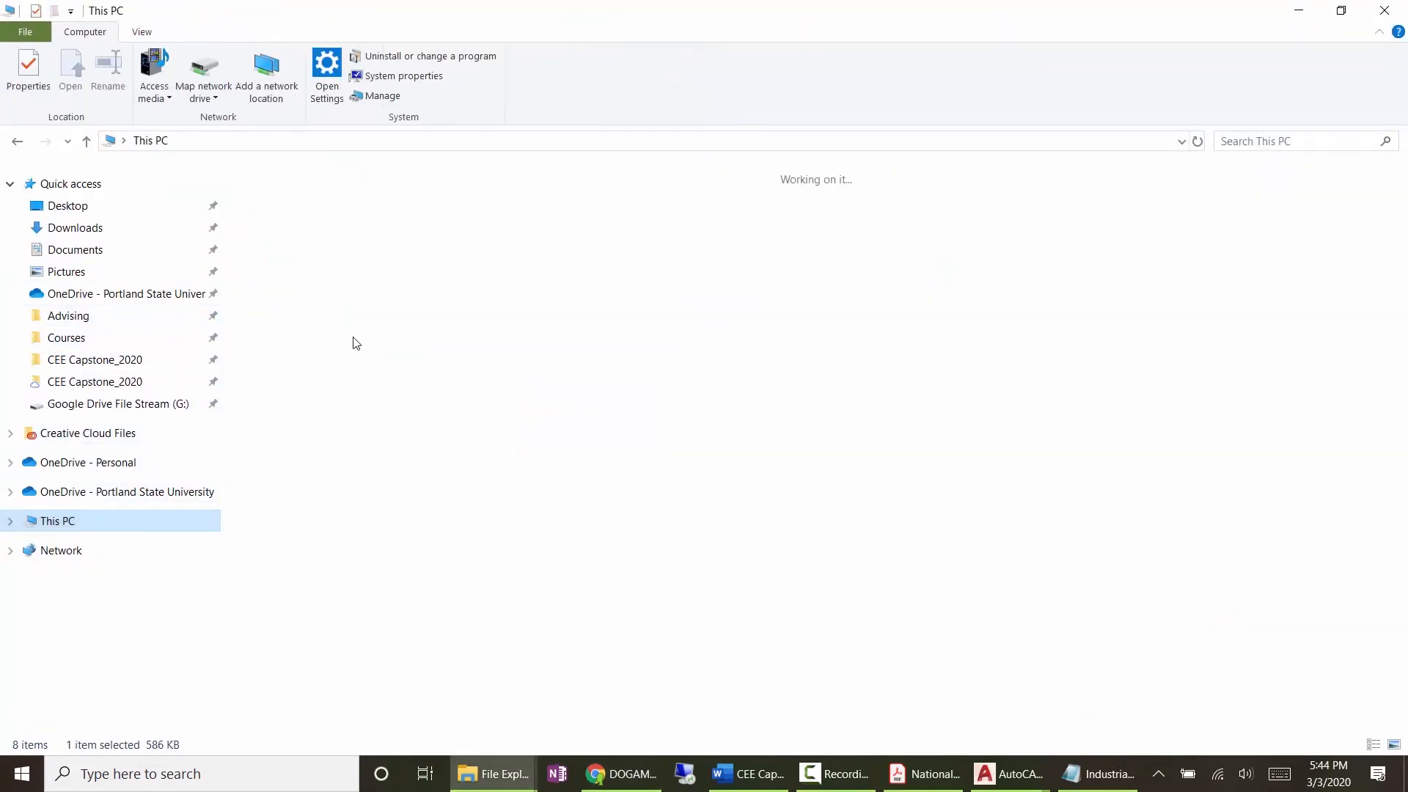
double_click(362, 351)
click(290, 340)
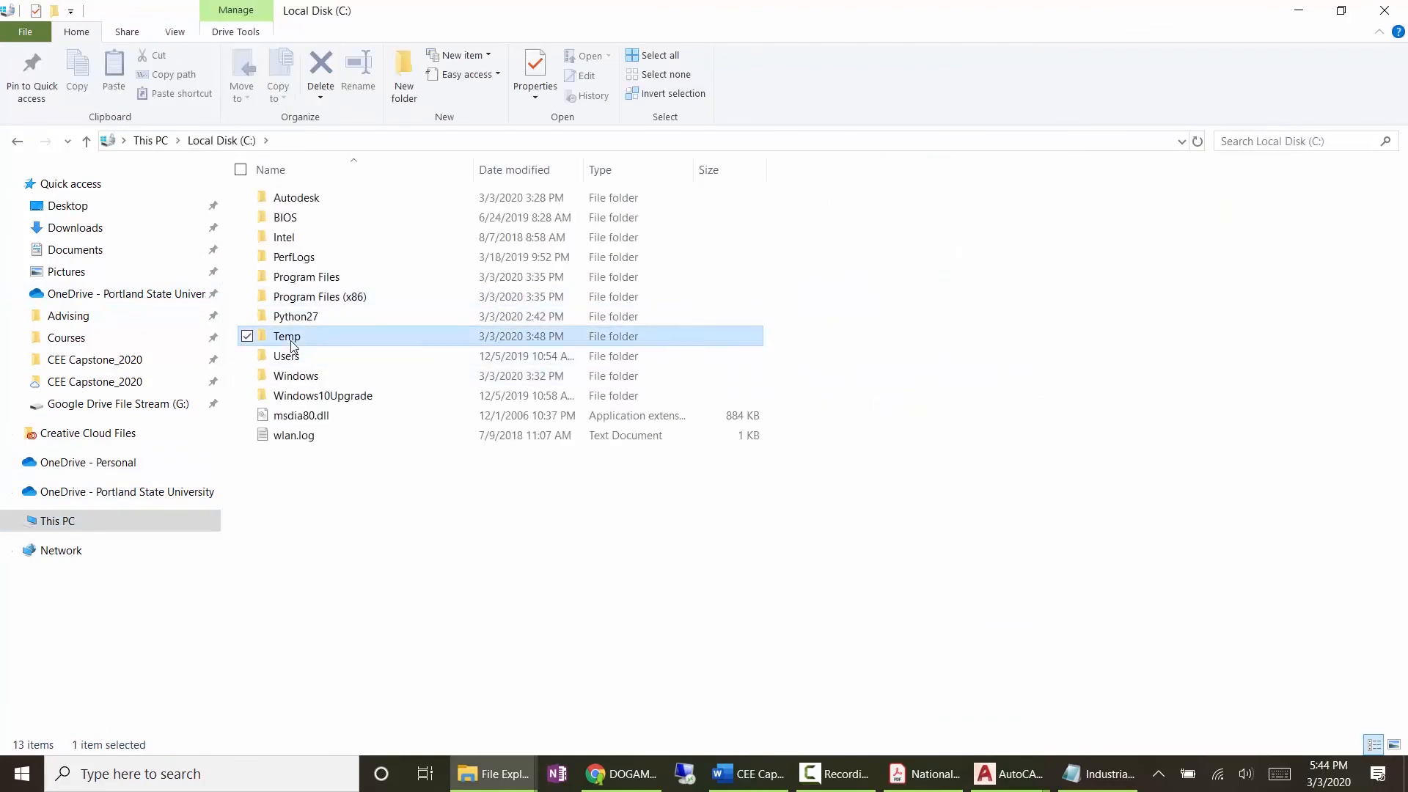
double_click(291, 339)
double_click(311, 204)
click(311, 204)
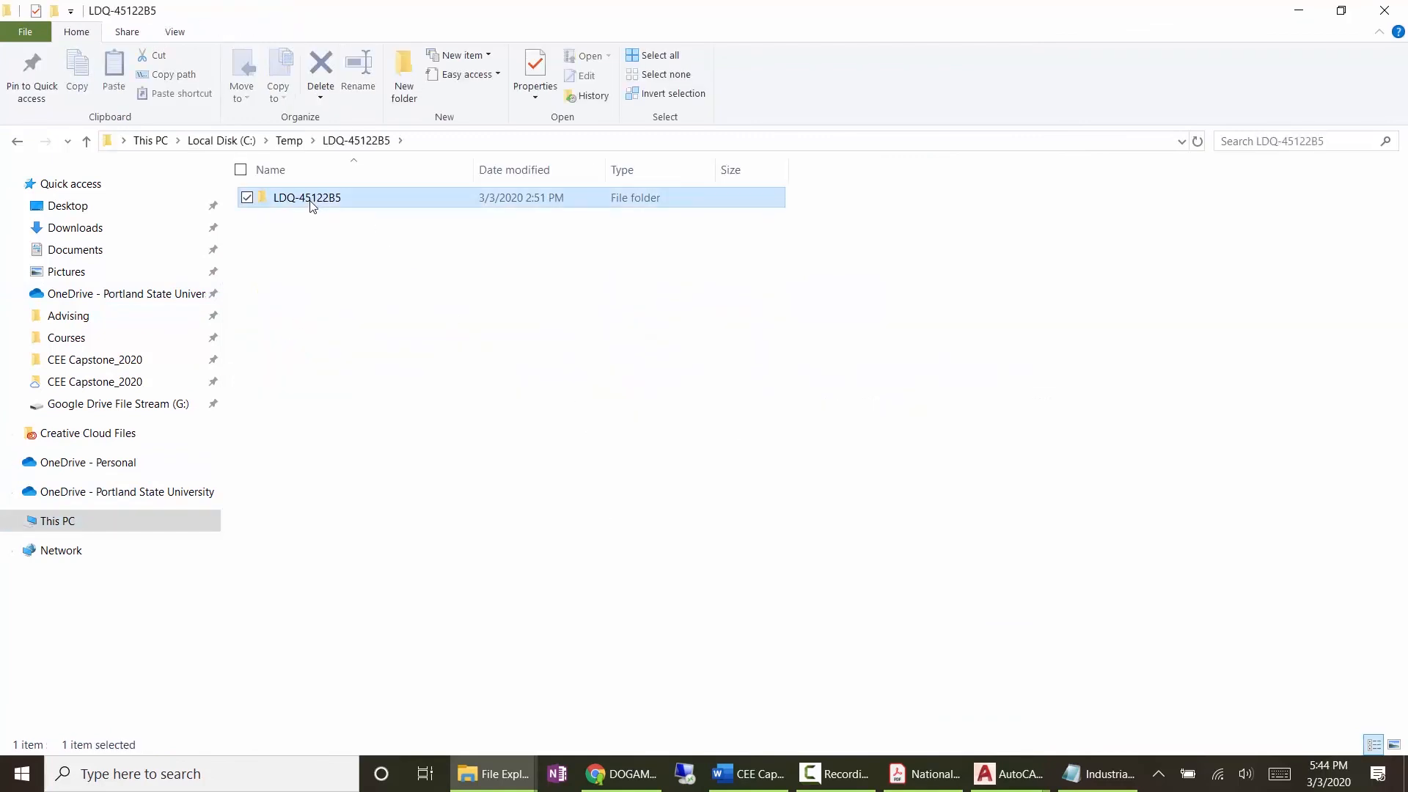
double_click(311, 204)
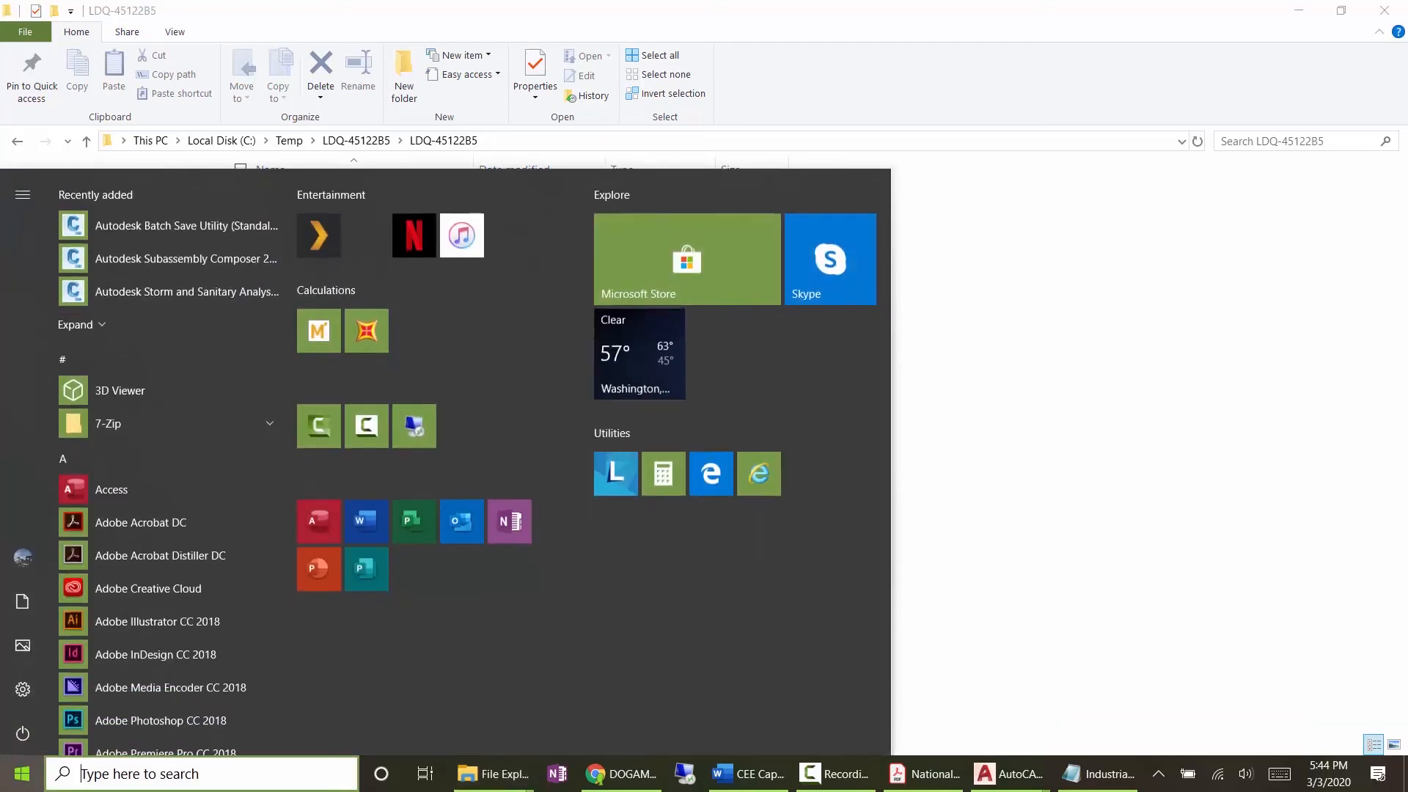
Step: Find ArcMap 10.7.1 through the Windows search and launch it
text(arc\)
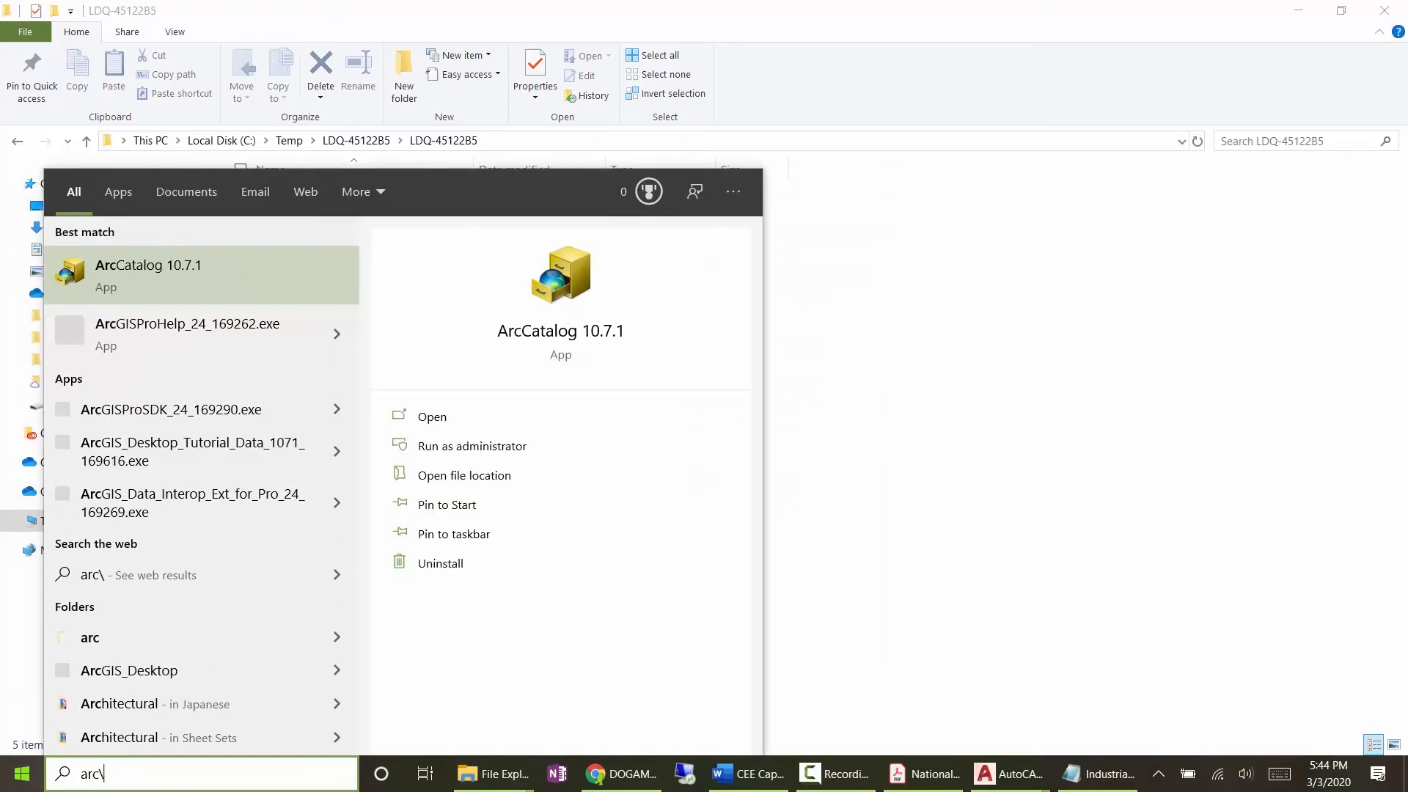
key(Return)
click(10, 783)
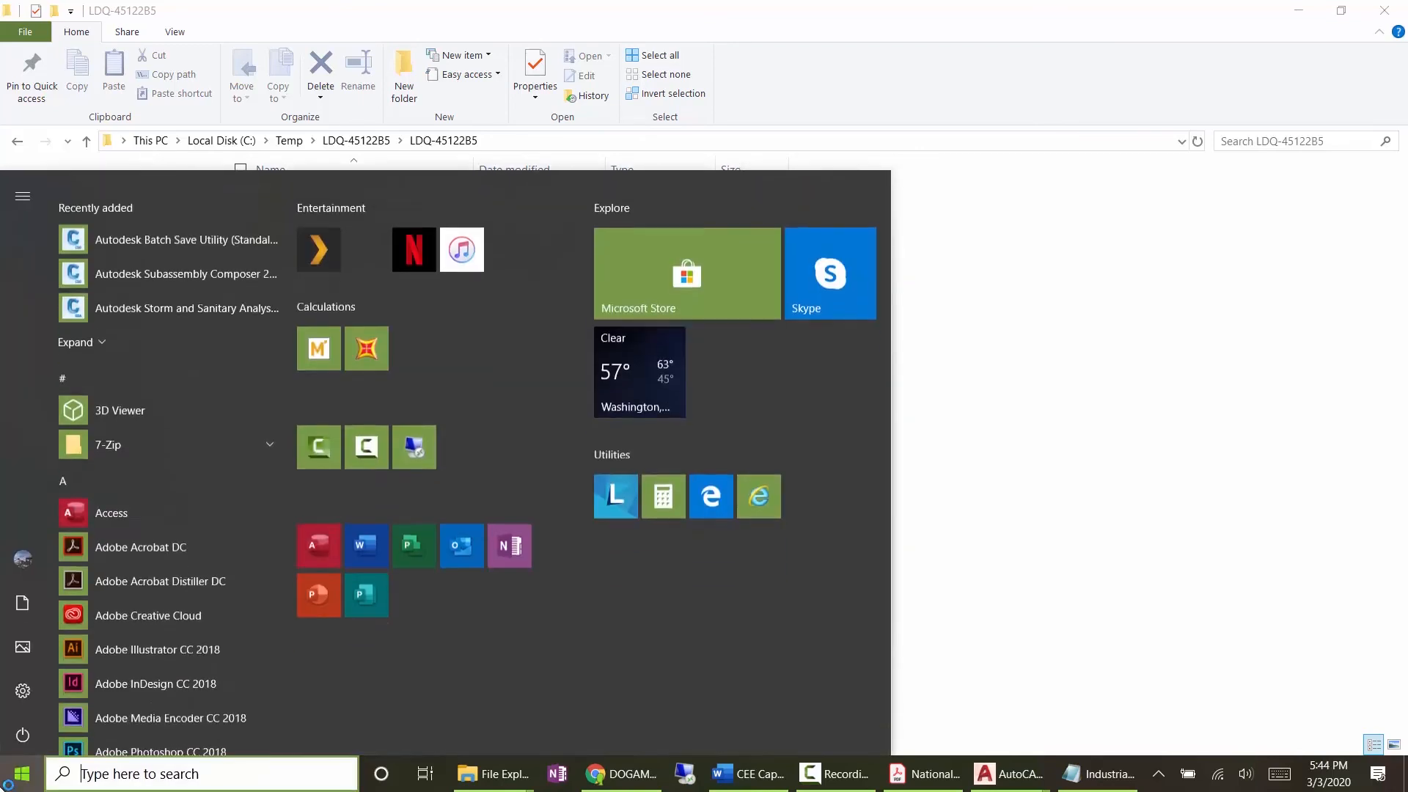
text(arcm)
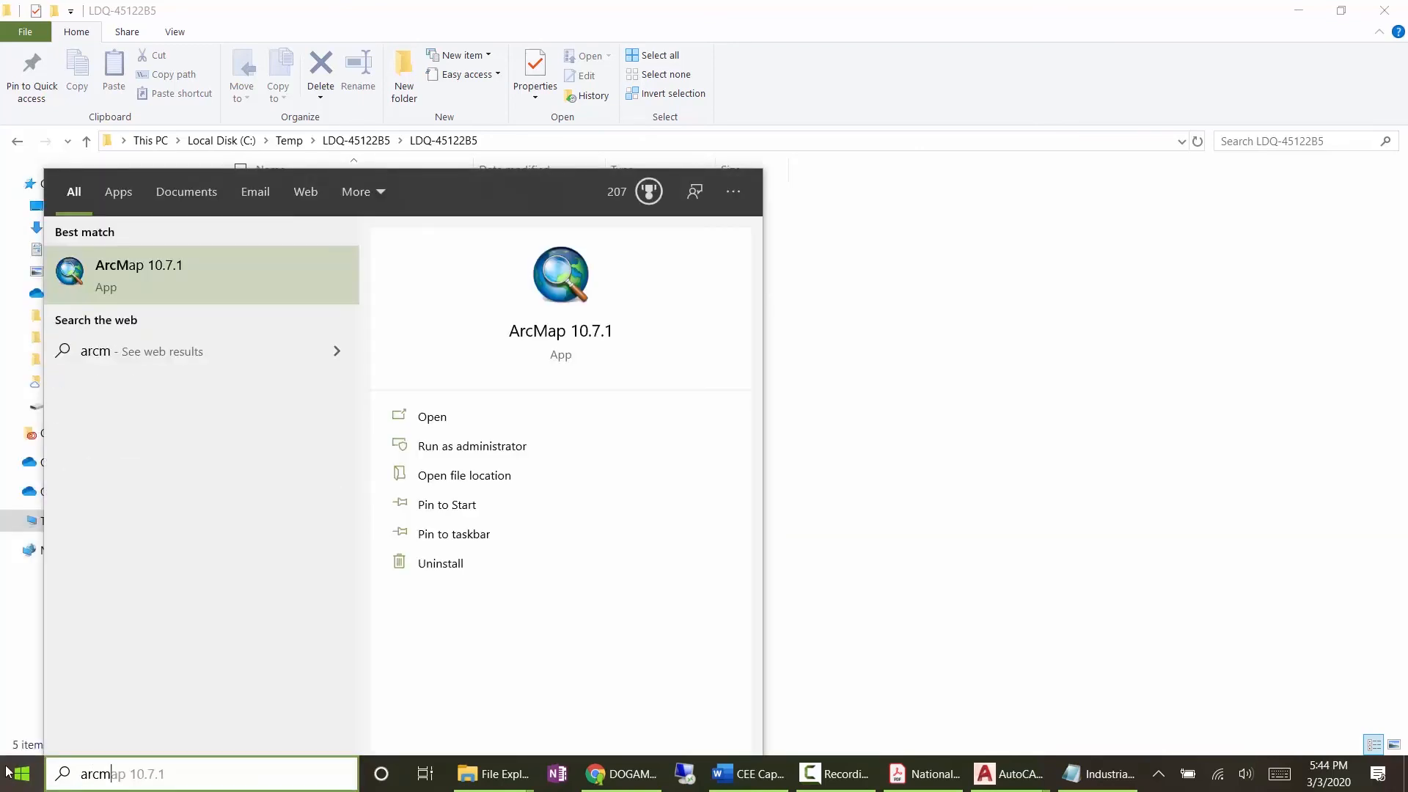
click(161, 267)
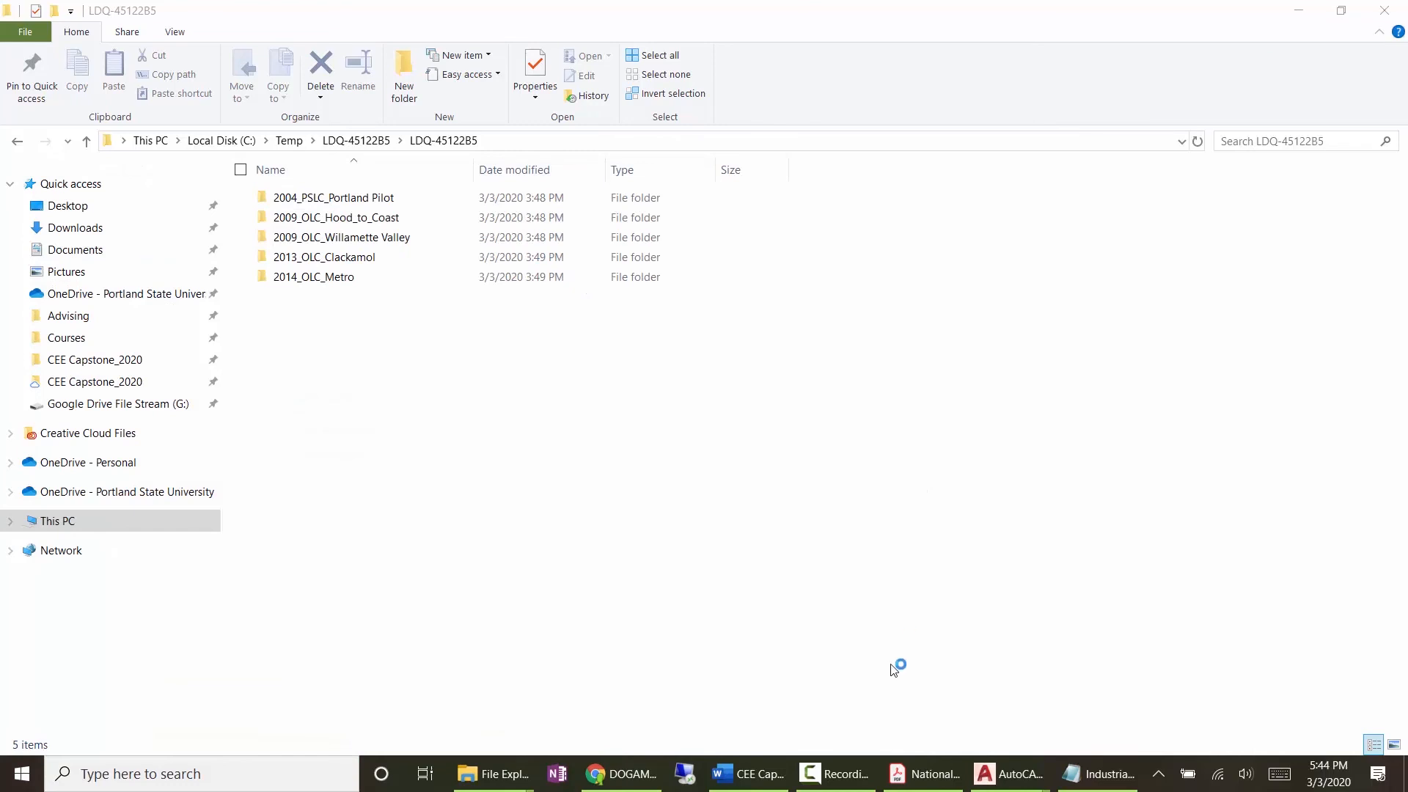
Step: Close all AutoCAD and Civil 3D drawings, discarding changes to Plan Sheets.dwg, the CEE Capstone_2020 sheet template and Drawing3.dwg
right_click(1018, 782)
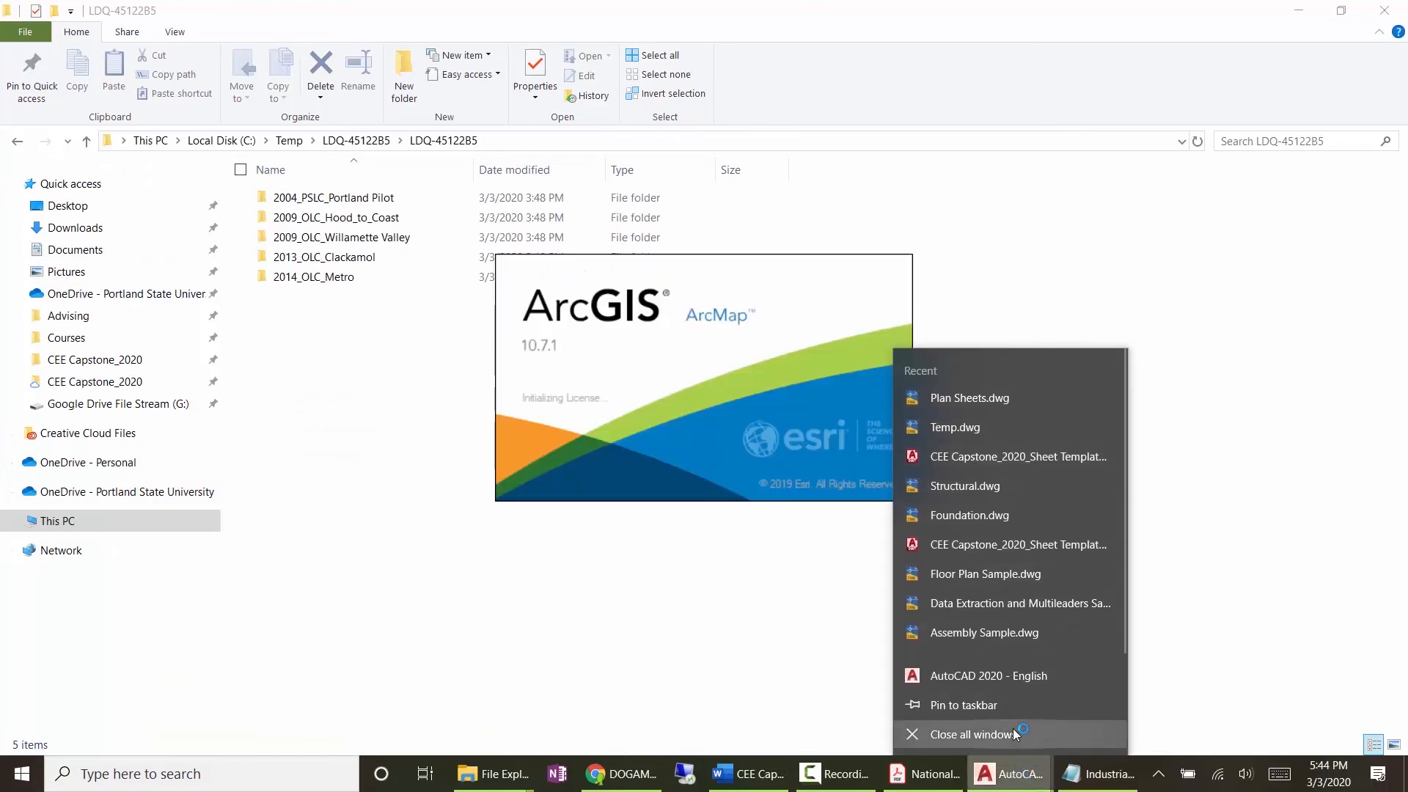
click(1013, 730)
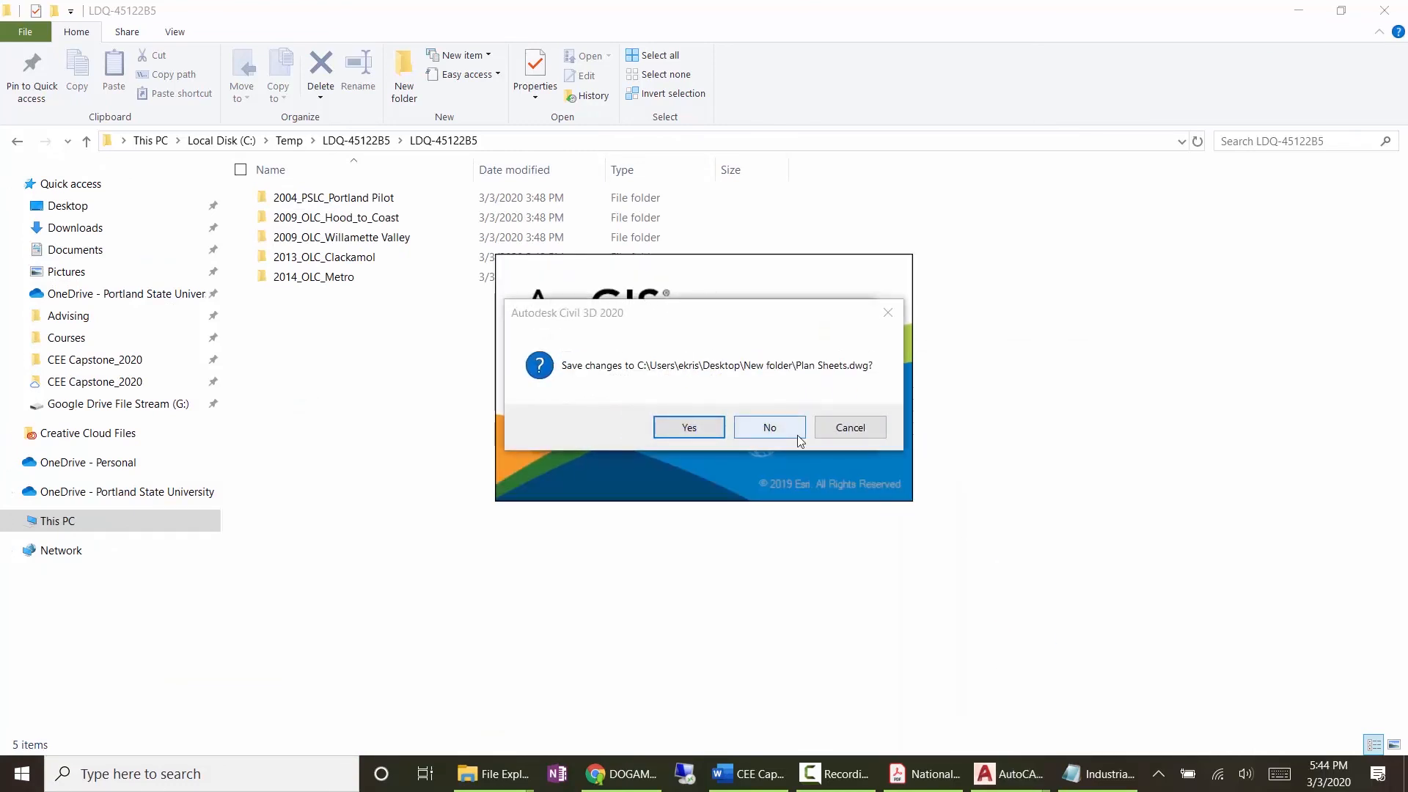
click(766, 427)
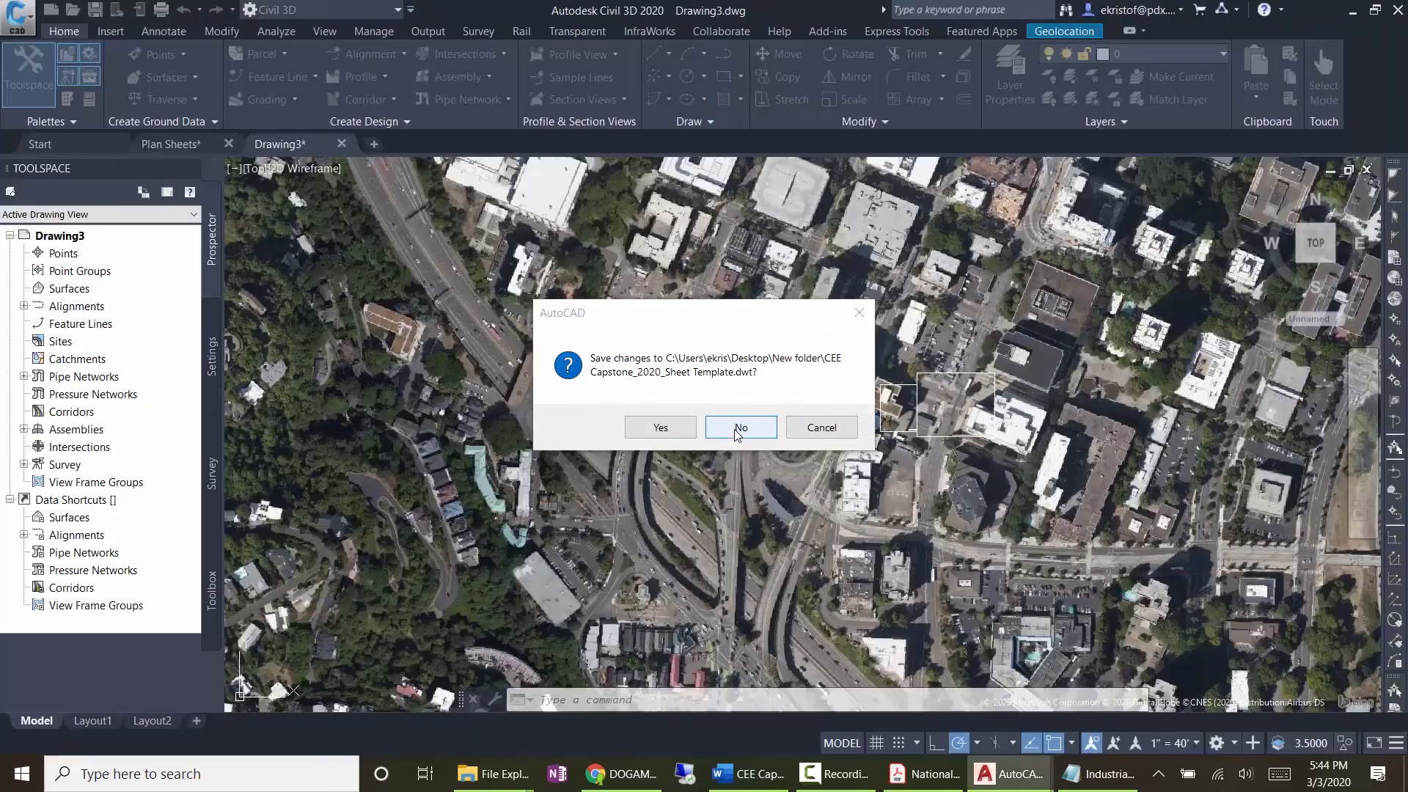
click(738, 430)
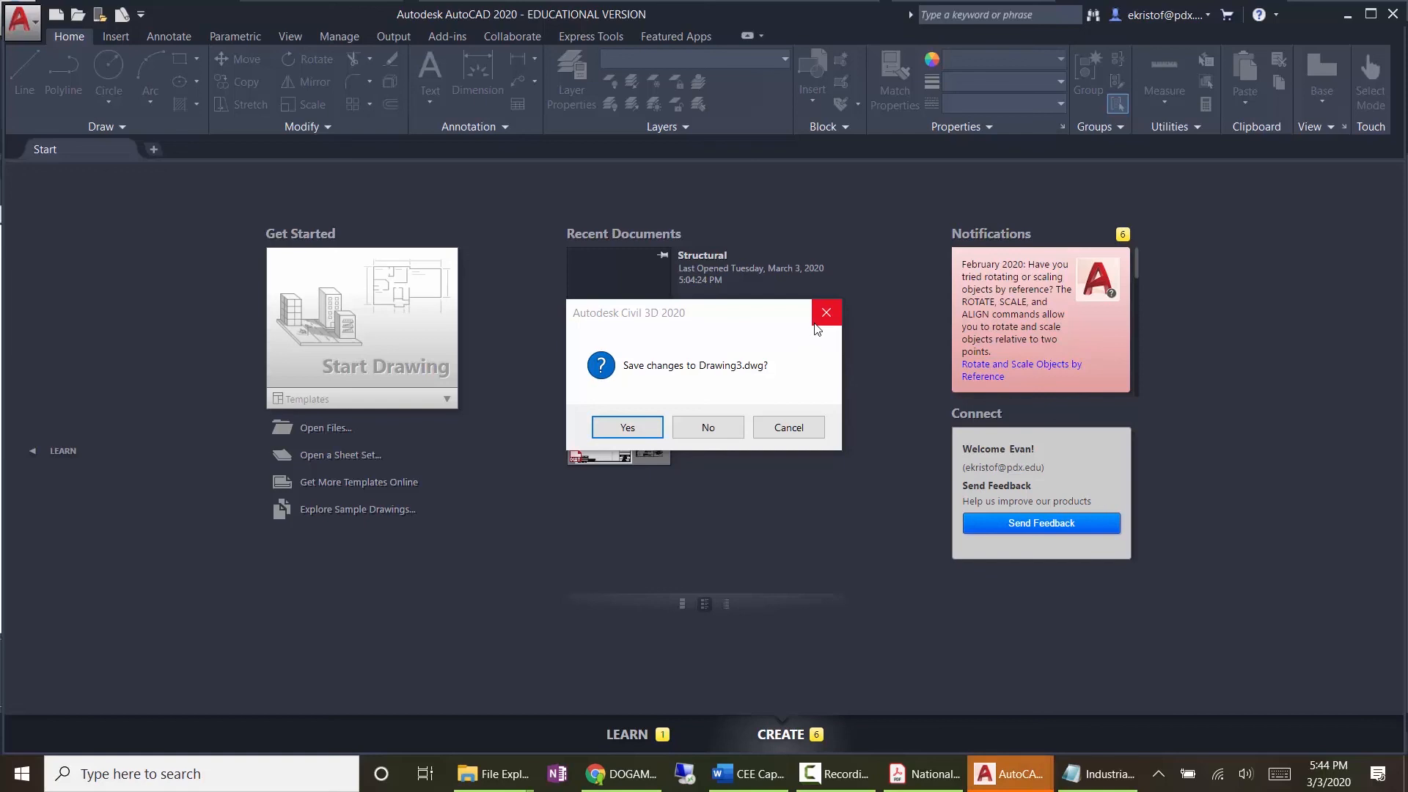
click(708, 428)
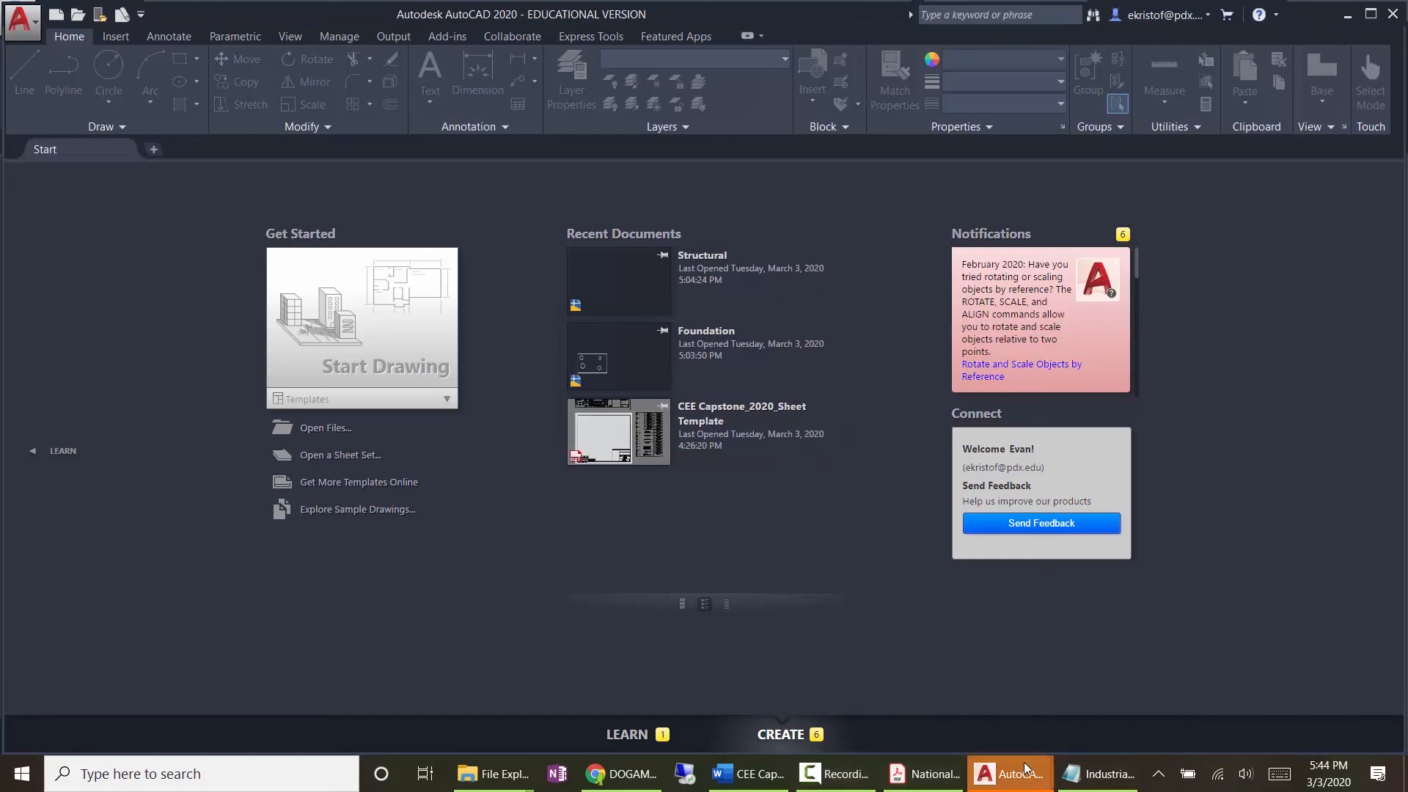
Step: Close the remaining empty AutoCAD 2020 and Civil 3D 2020 windows to uncover ArcMap
mouse_move(1025, 769)
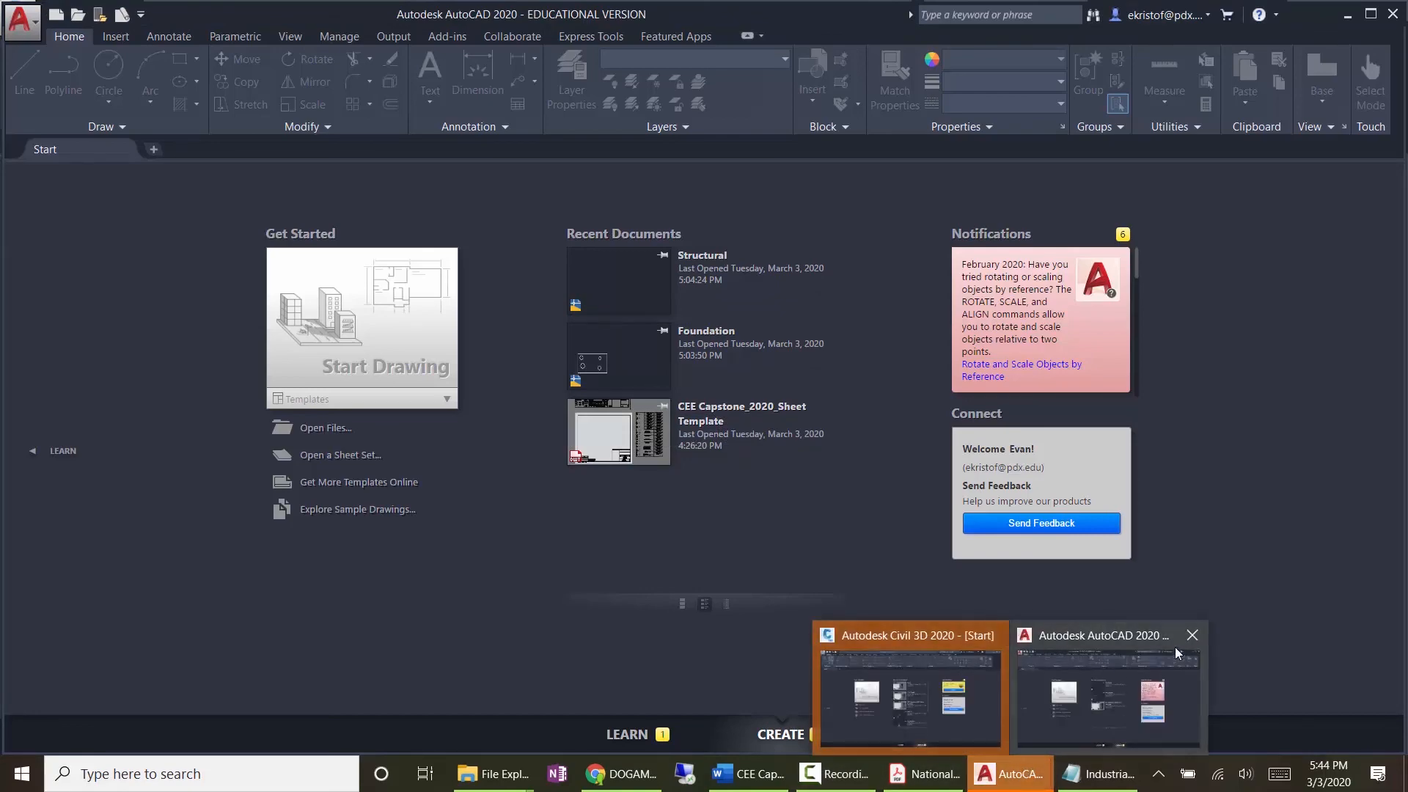
click(1193, 635)
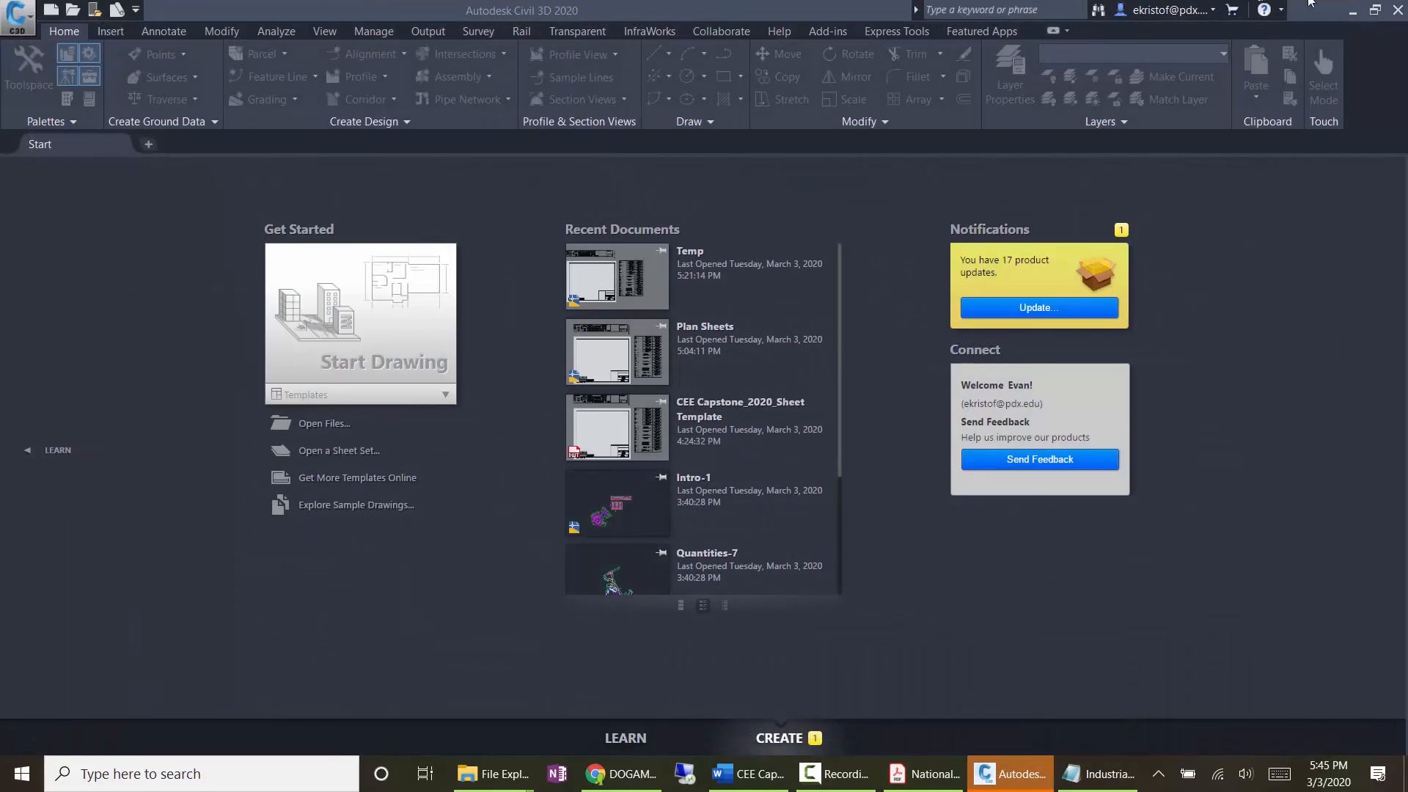
click(1381, 32)
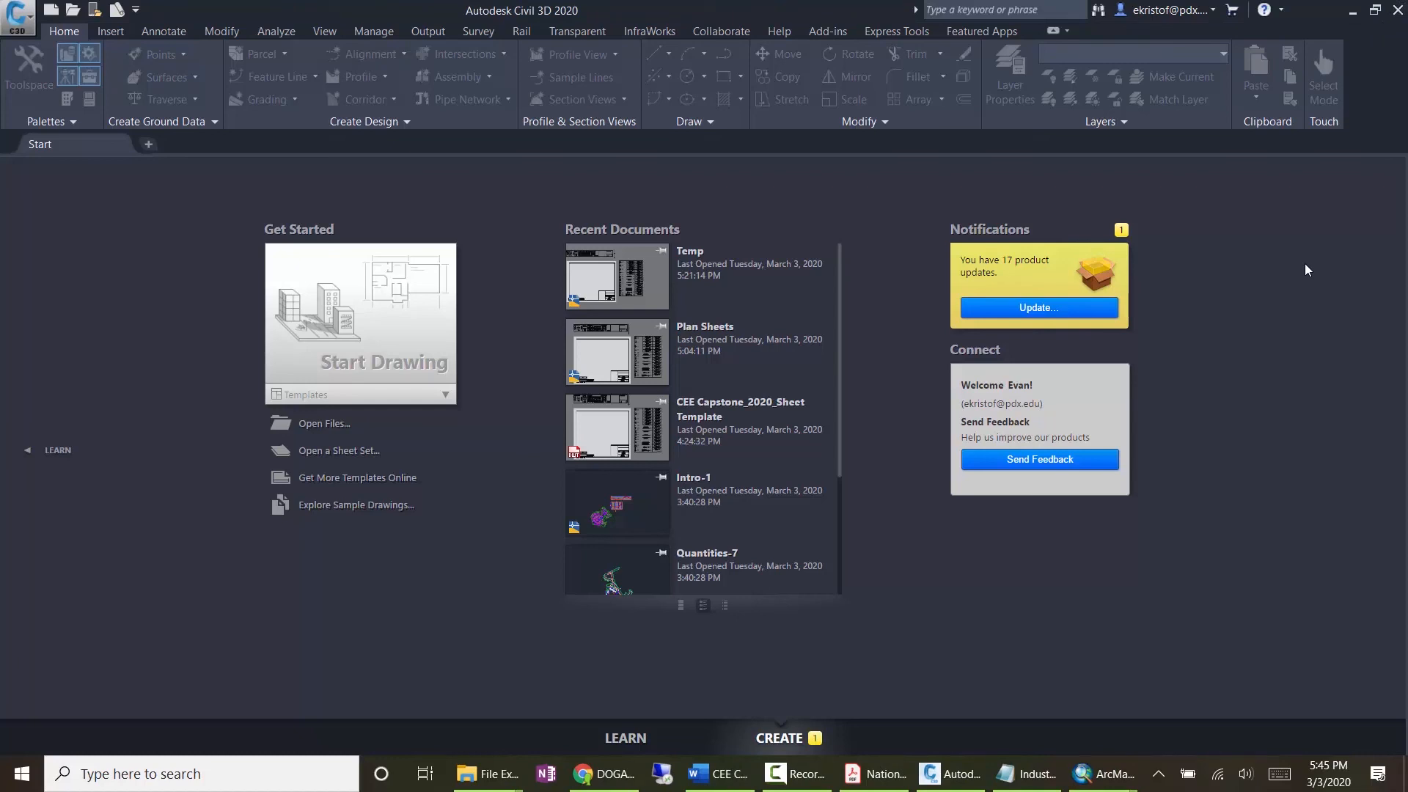
click(1375, 10)
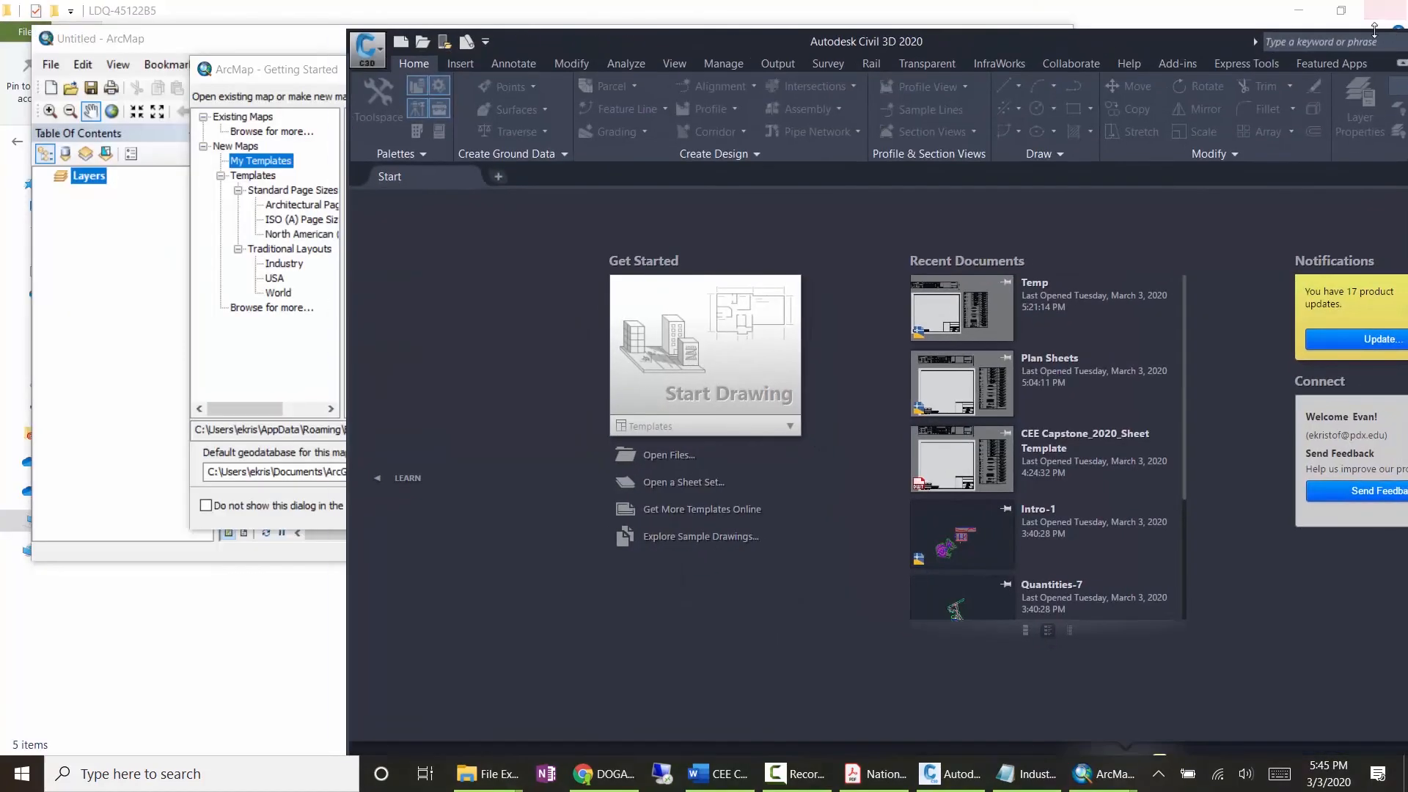
drag(1149, 26, 791, 38)
click(1403, 40)
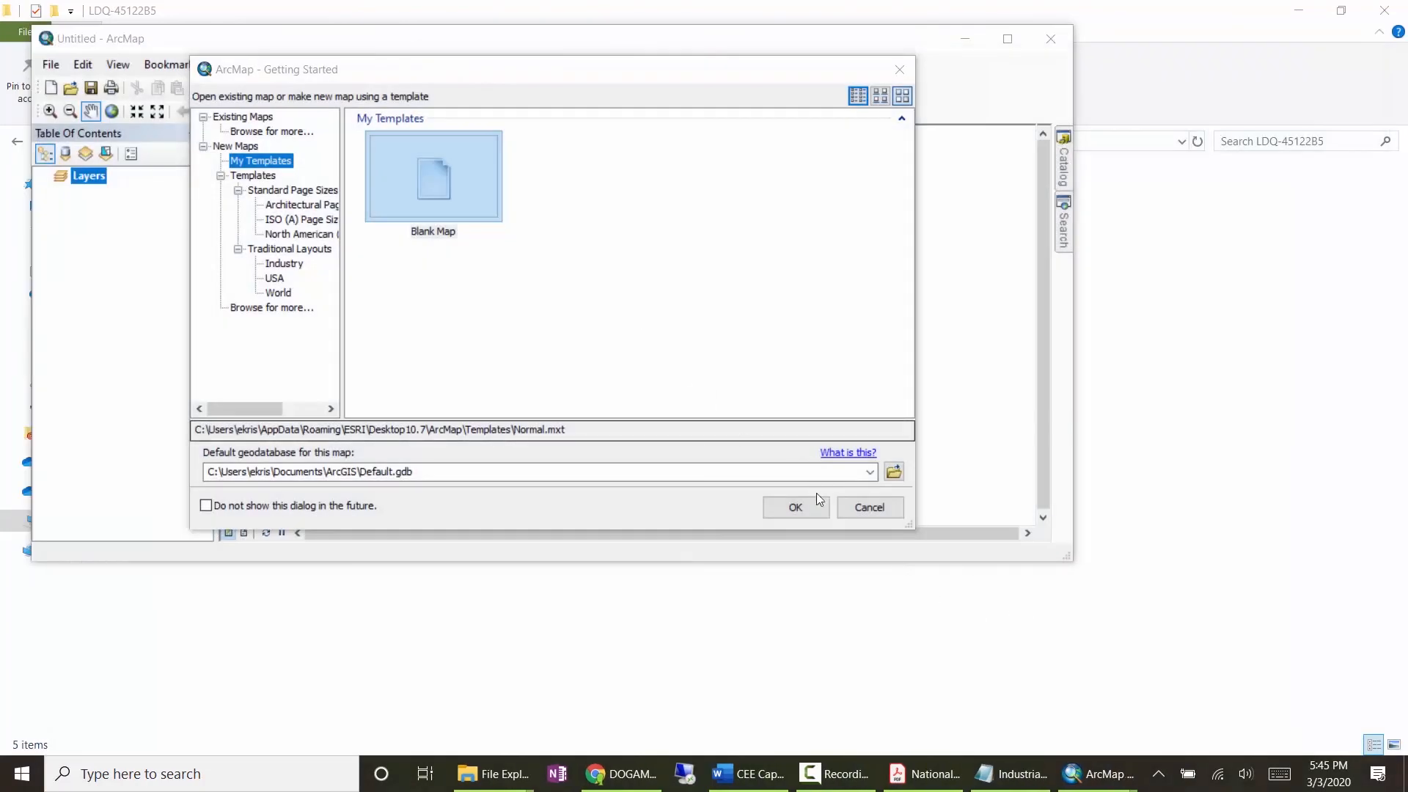
Step: Start a blank map in a maximized ArcMap window and add the World Topographic basemap with hardware acceleration enabled
click(816, 506)
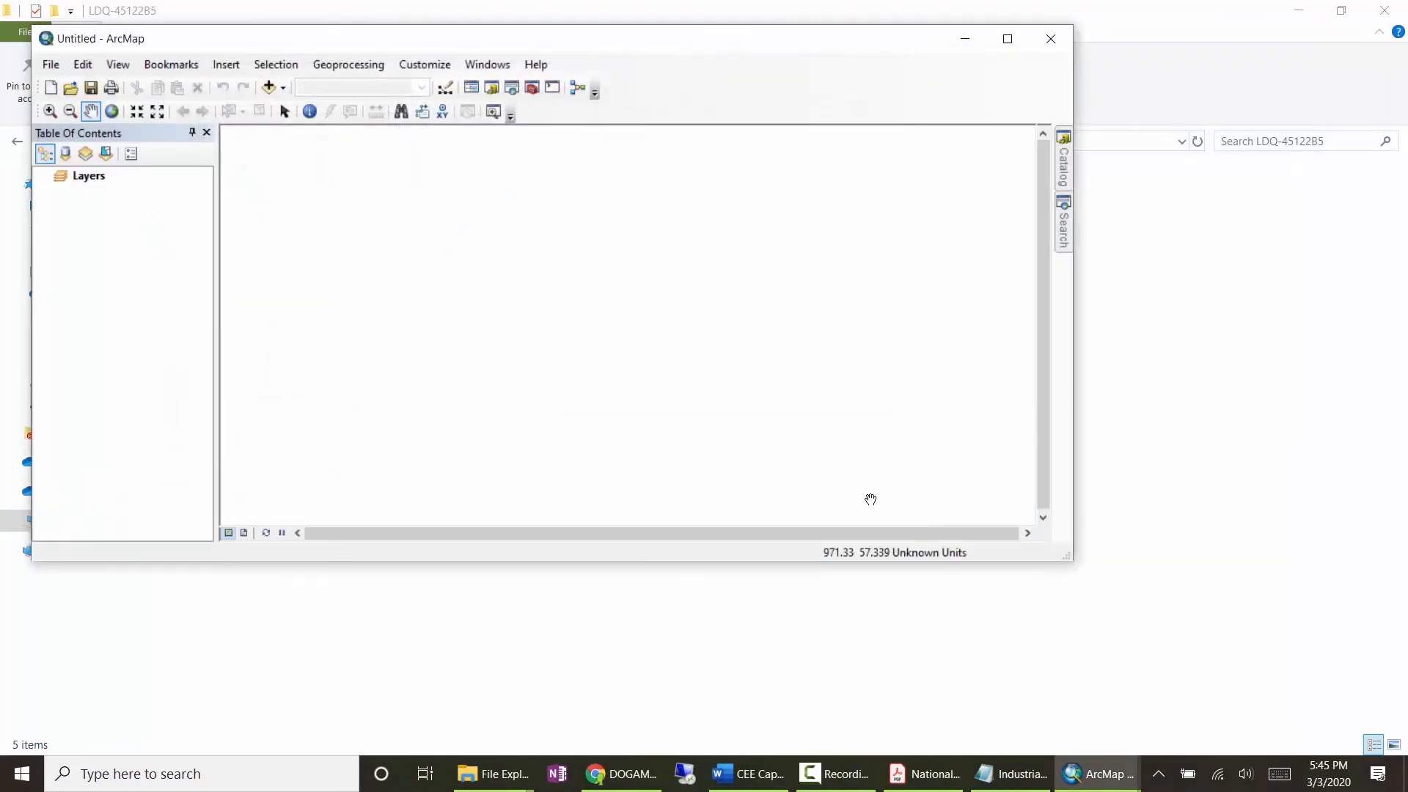
double_click(710, 41)
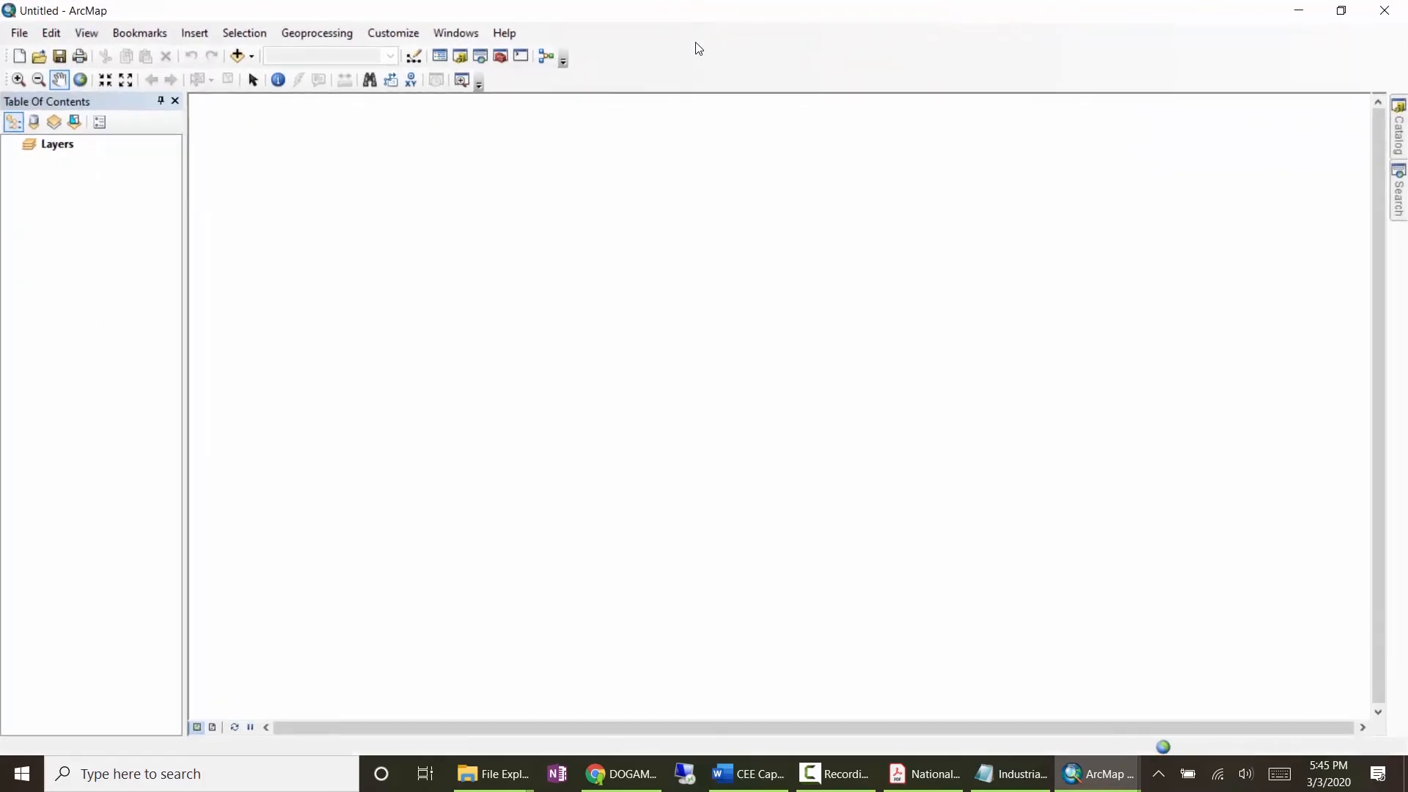
click(245, 58)
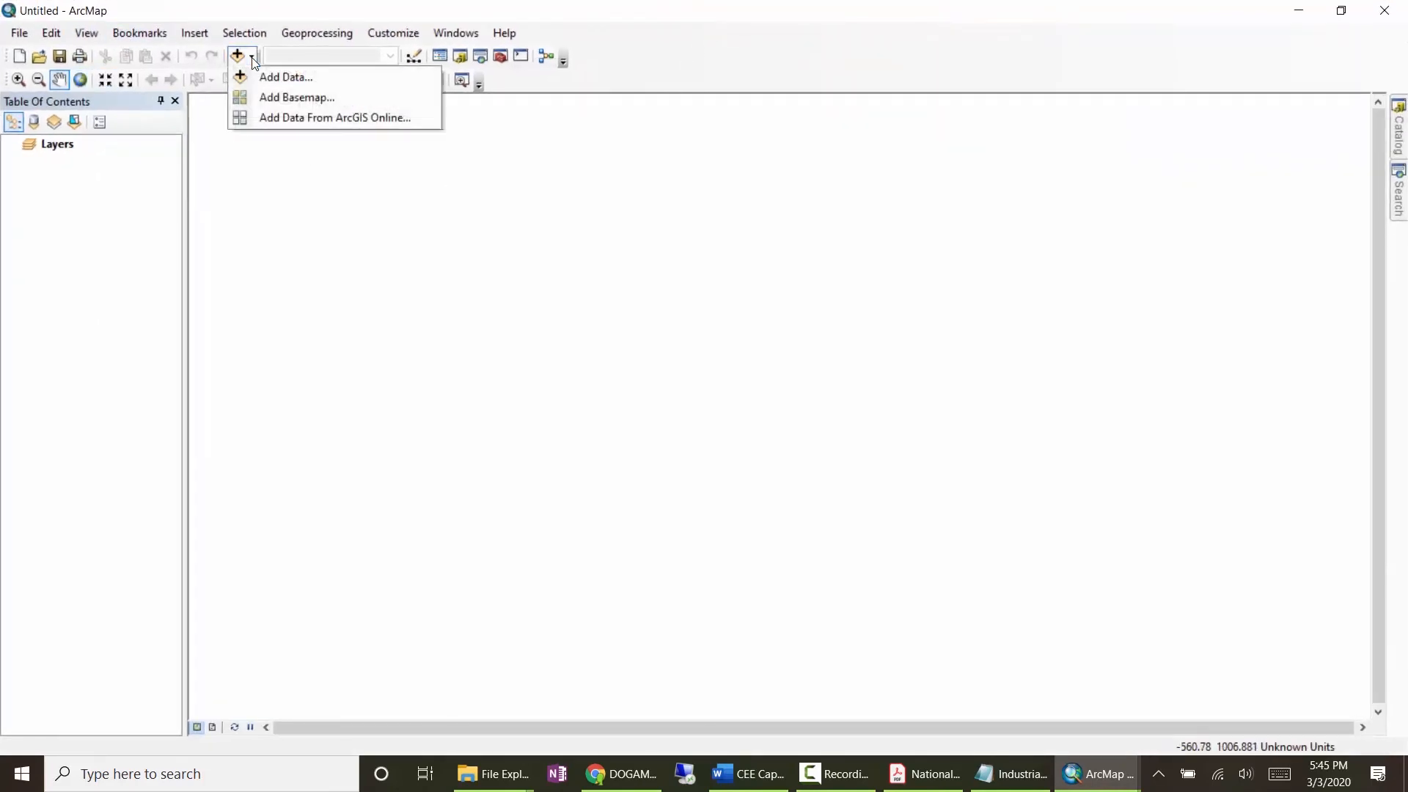
click(282, 95)
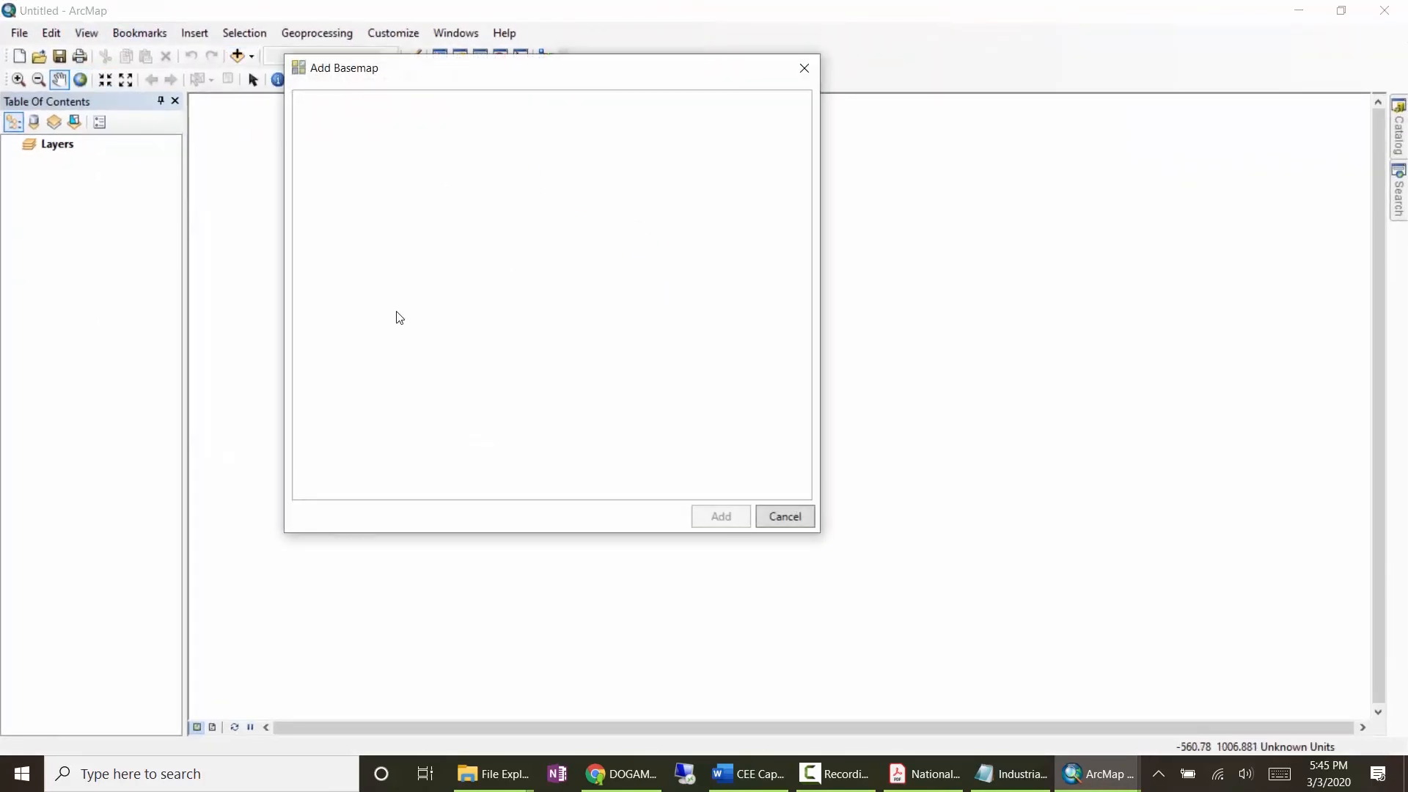
click(351, 283)
click(712, 515)
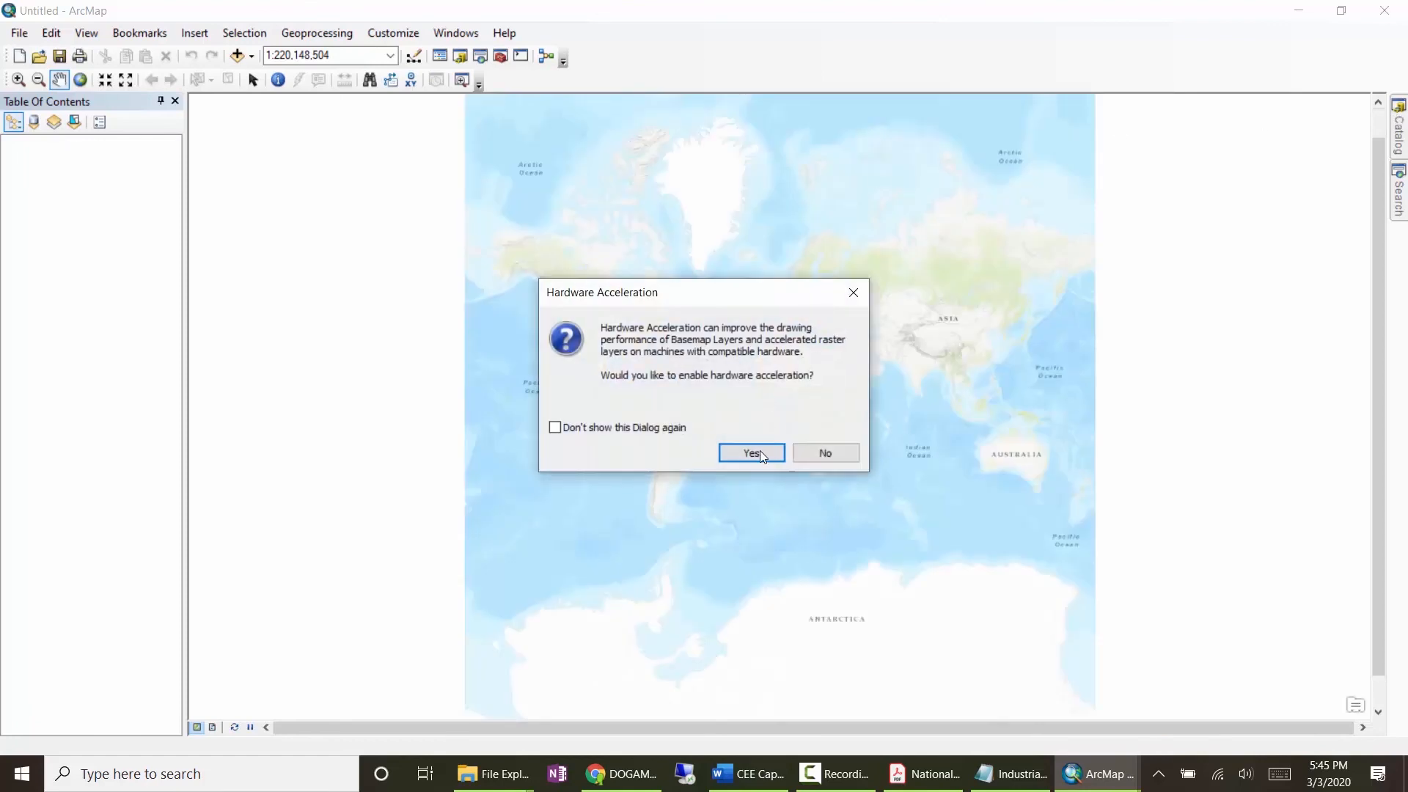
click(752, 453)
Step: Keep the Catalog permanently open and add a folder connection to C:\Temp\LDQ-45122B5\LDQ-45122B5
click(1398, 136)
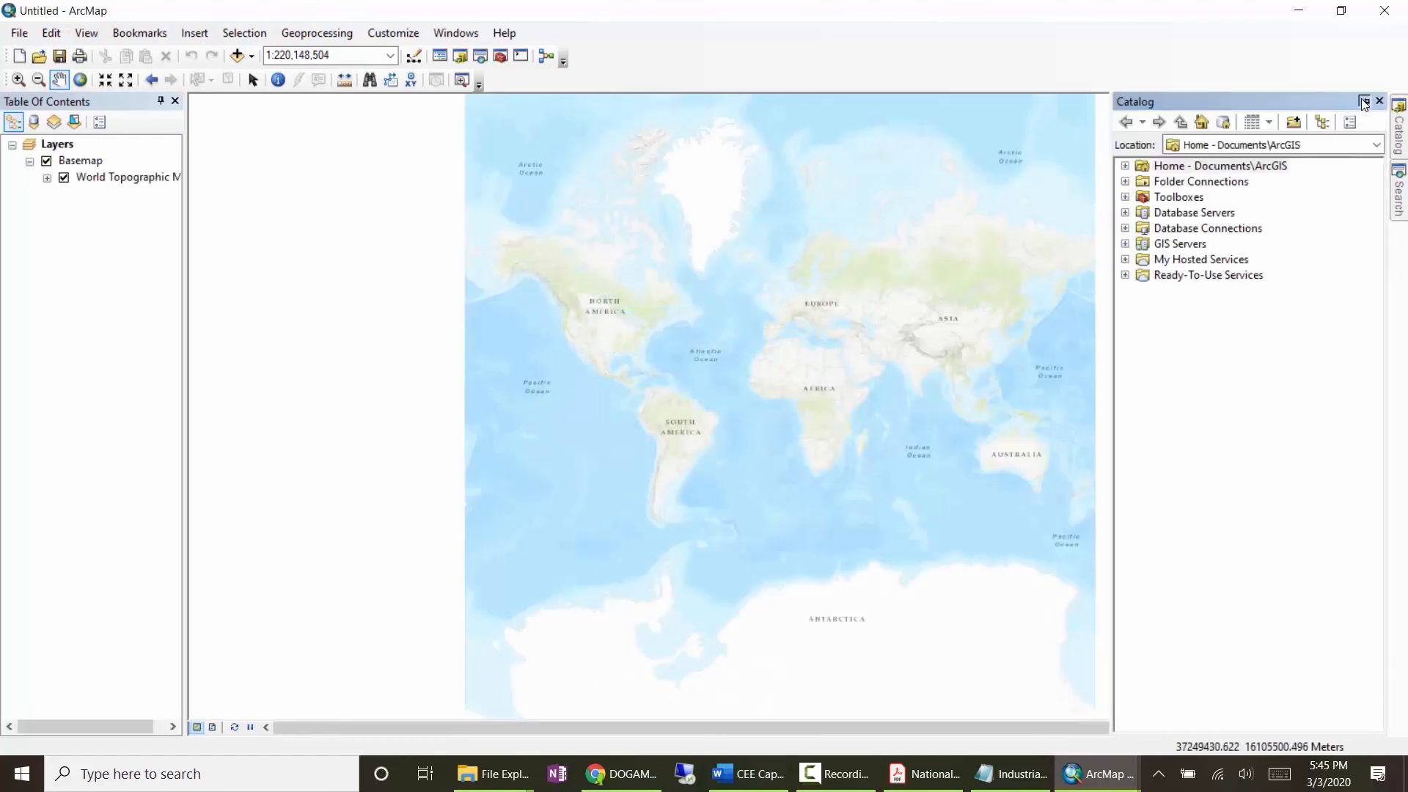
click(1364, 103)
right_click(1208, 181)
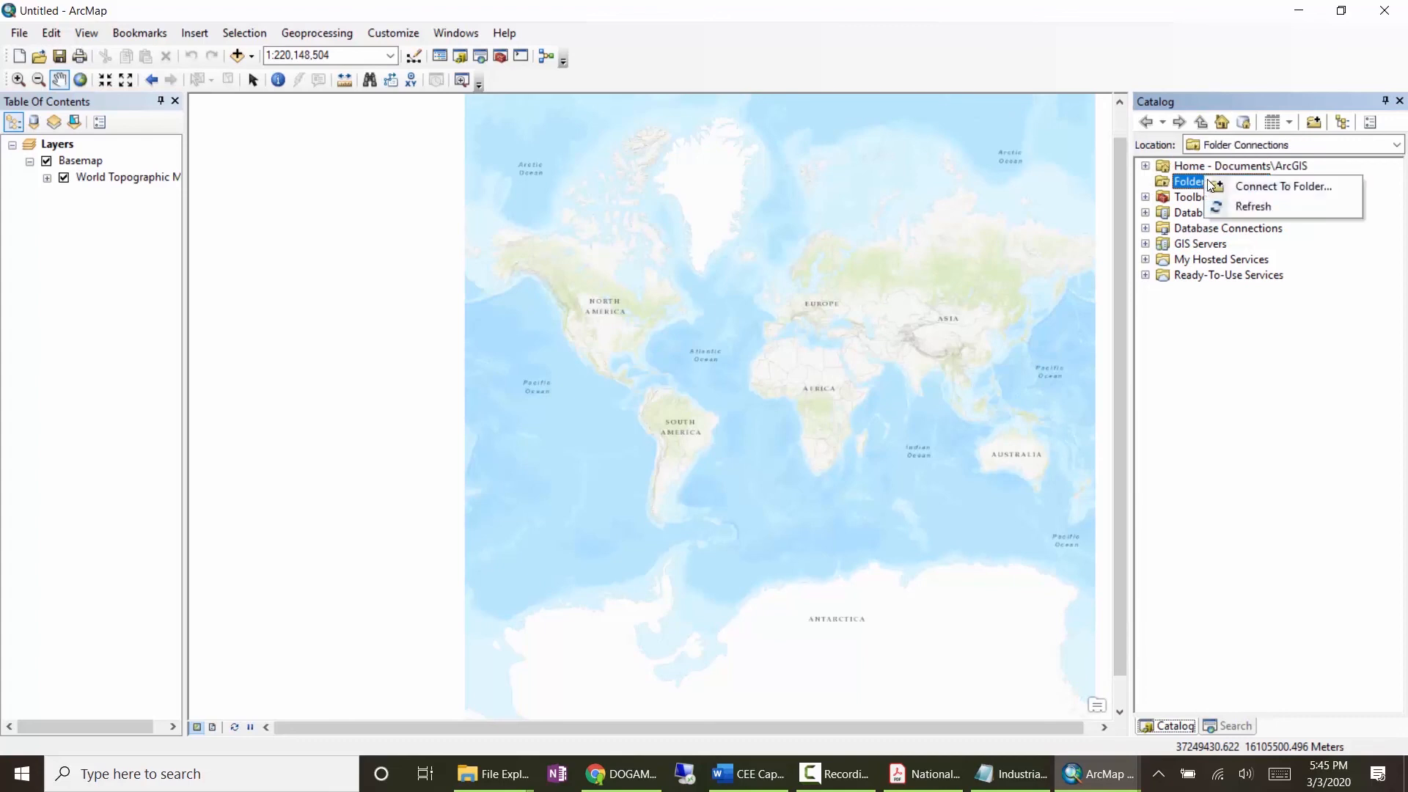
click(1221, 187)
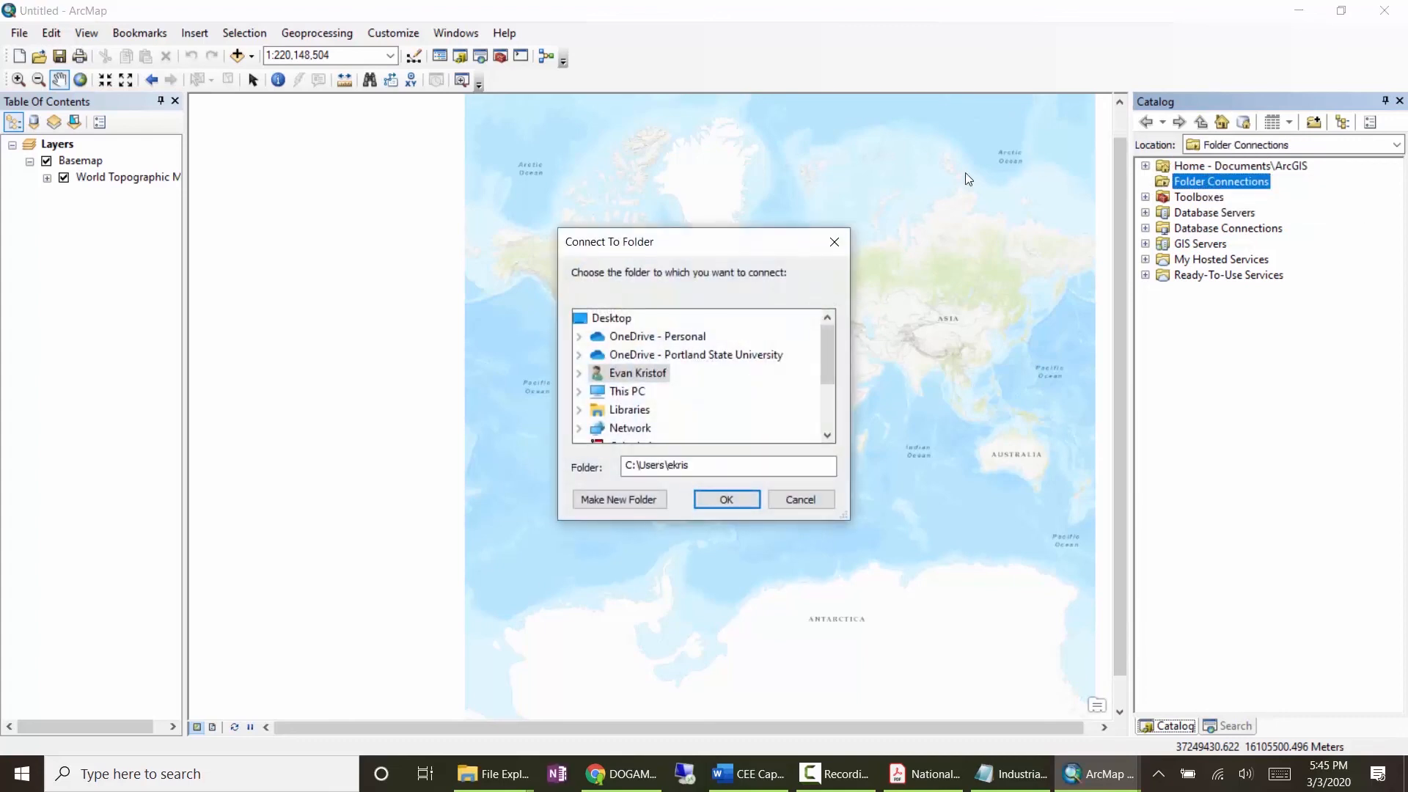
click(580, 392)
scroll(598, 394, down, 3)
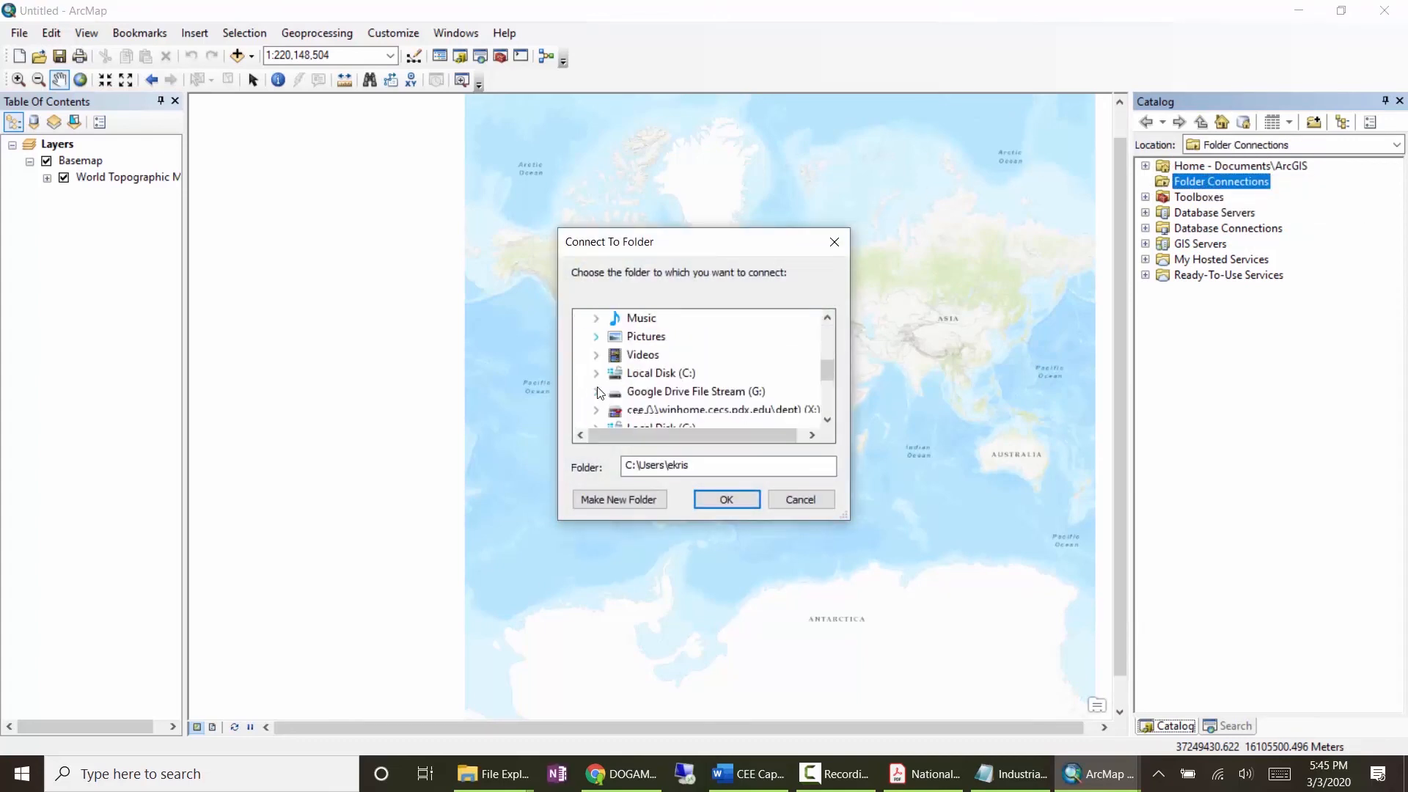
click(596, 372)
scroll(609, 382, down, 2)
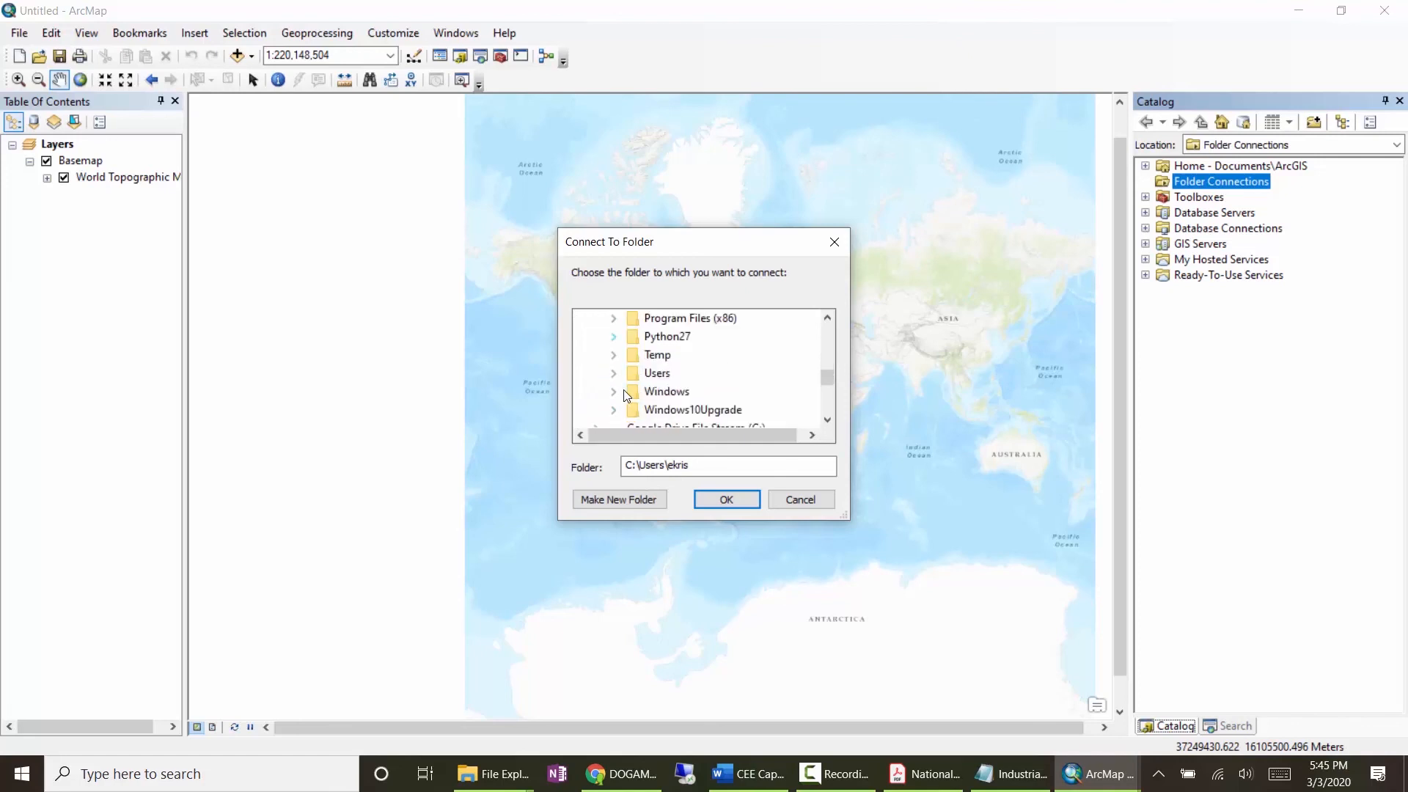
click(614, 355)
click(706, 318)
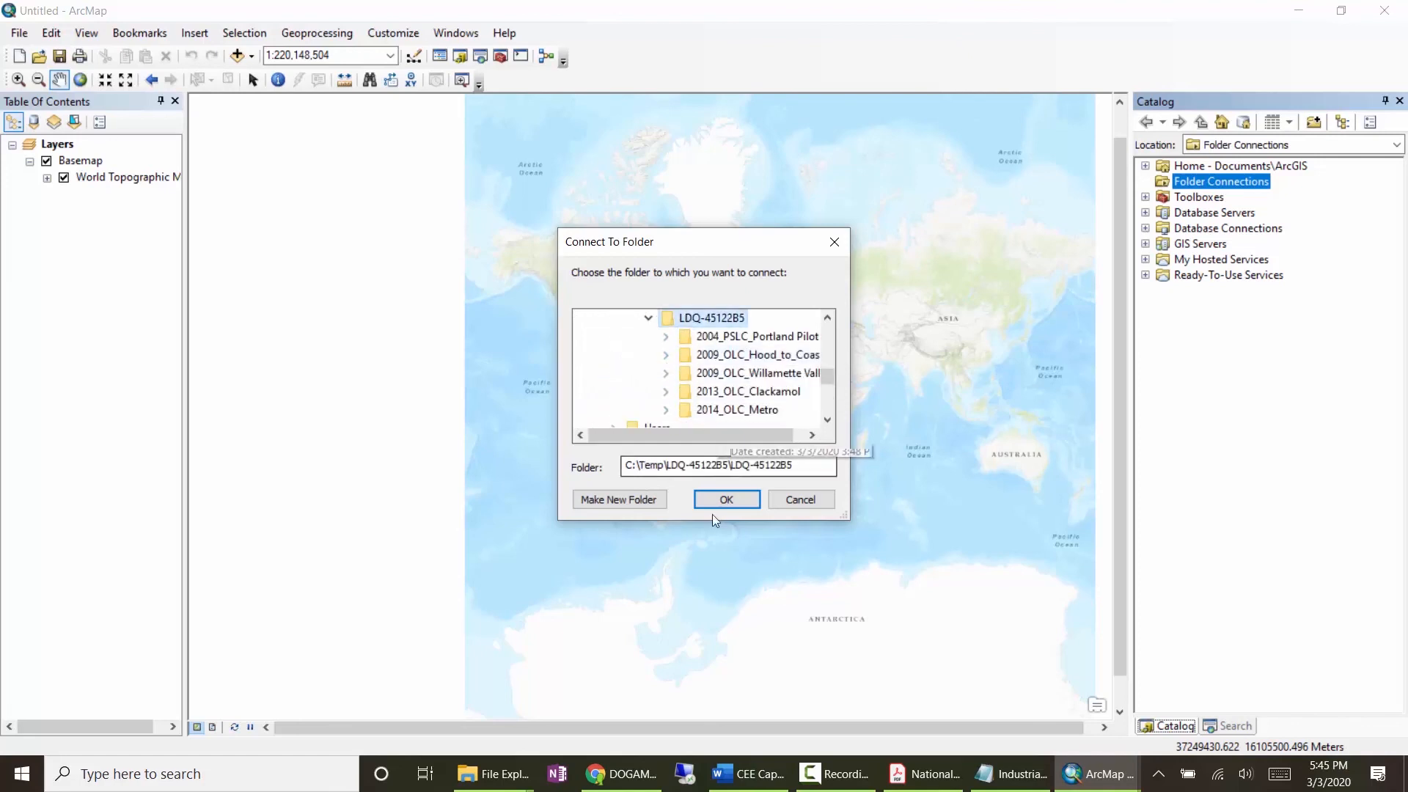
click(726, 499)
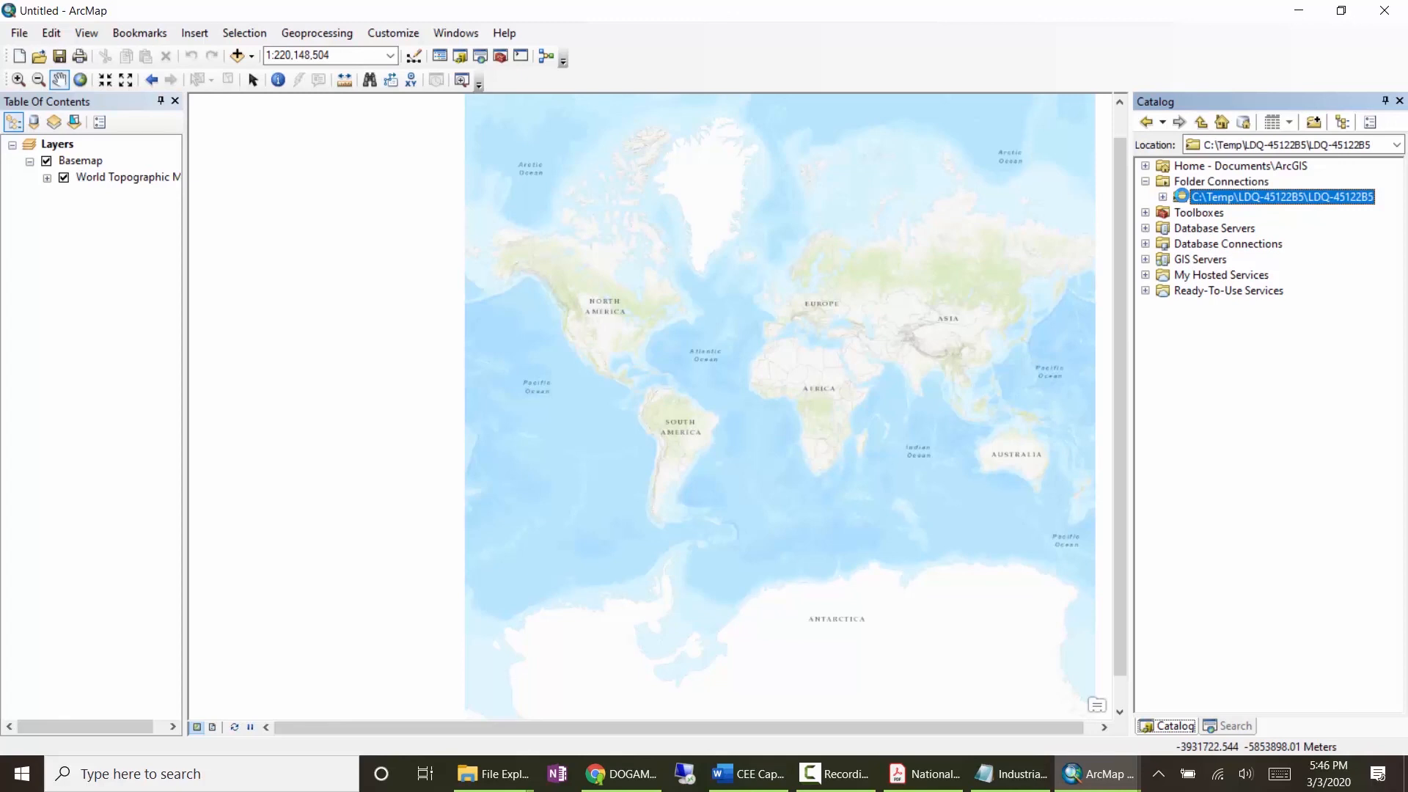
Step: Add the be45122b5d bare-earth raster from the 2004_PSLC_Portland Pilot folder to the map, creating pyramids and dismissing the coordinate system warning
click(1164, 197)
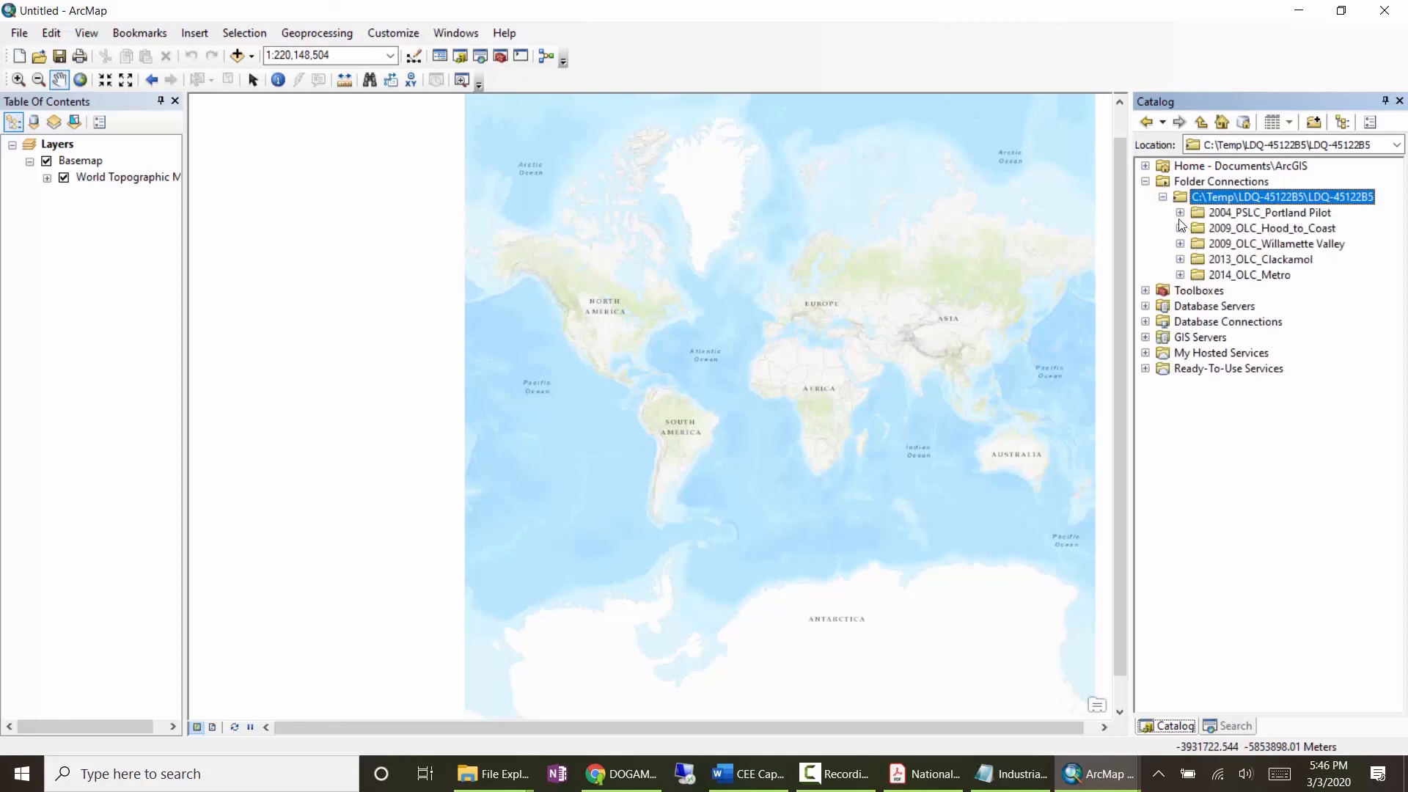
click(1178, 214)
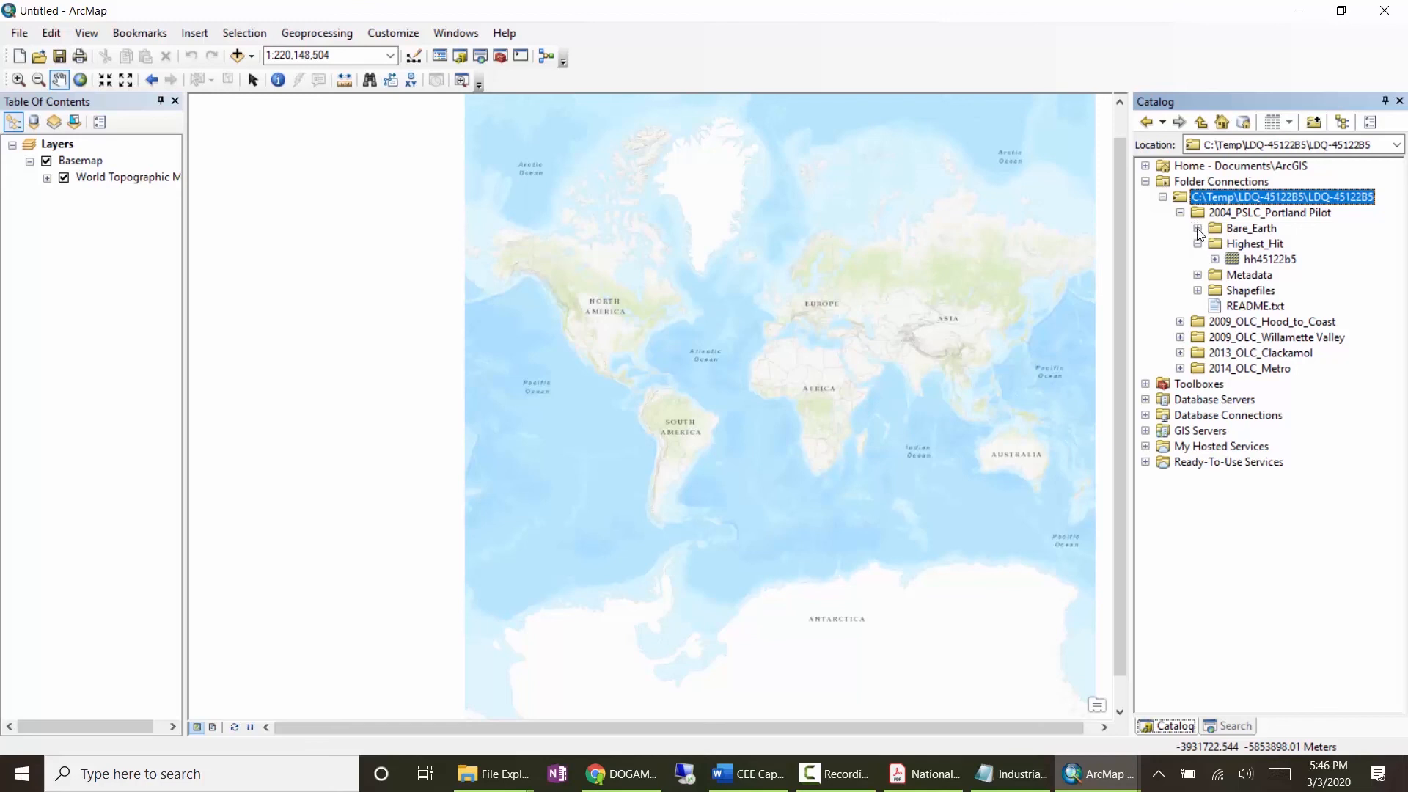
click(1198, 229)
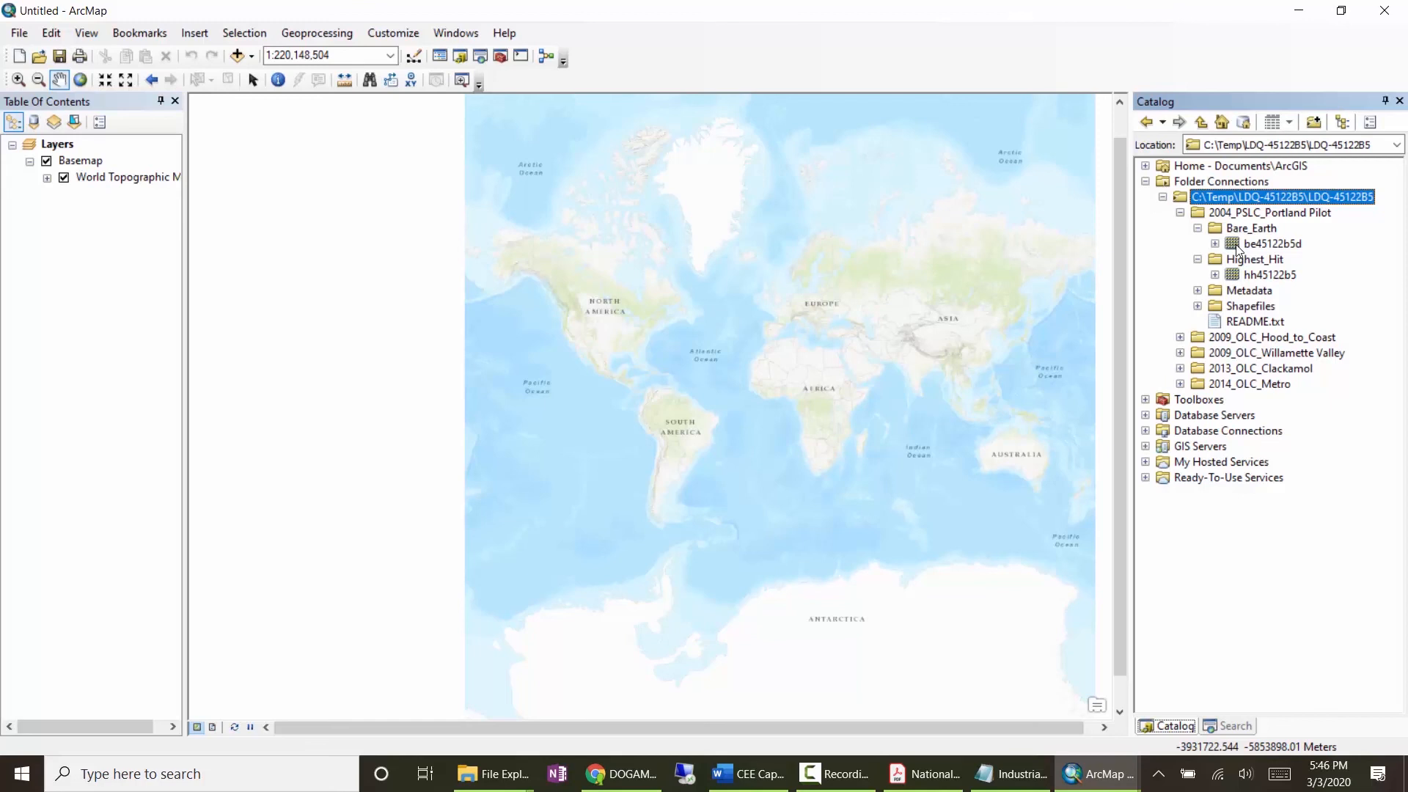
drag(1243, 245, 894, 227)
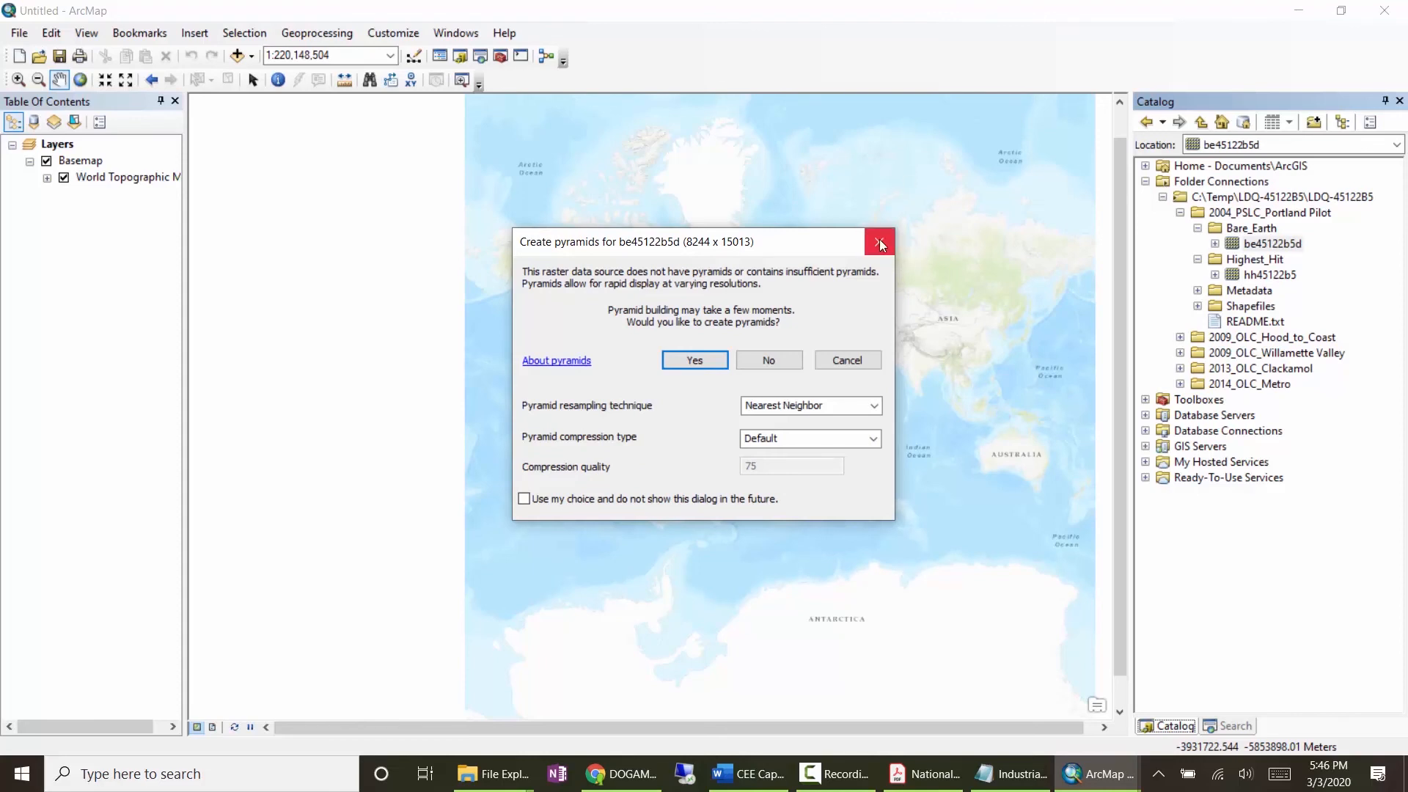
click(717, 361)
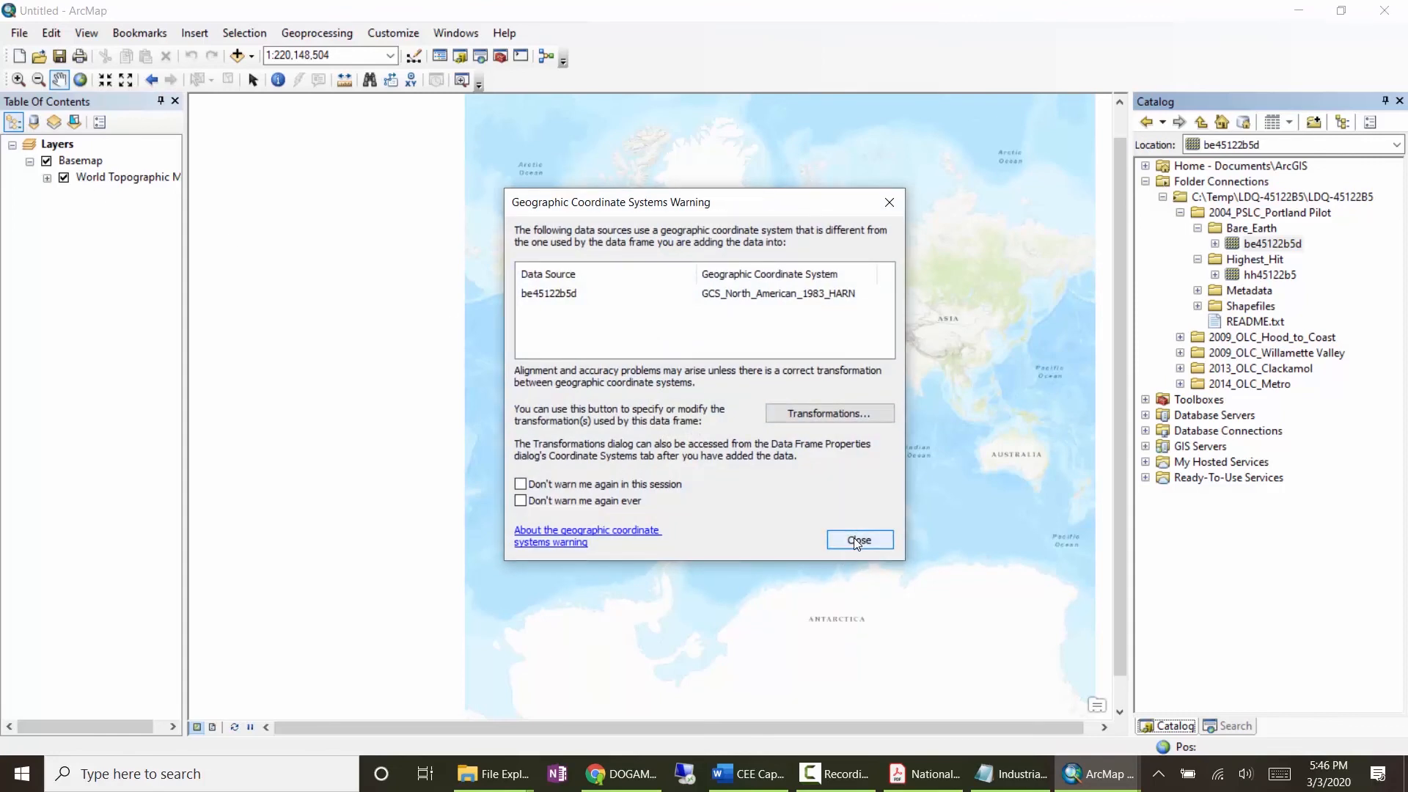
click(854, 538)
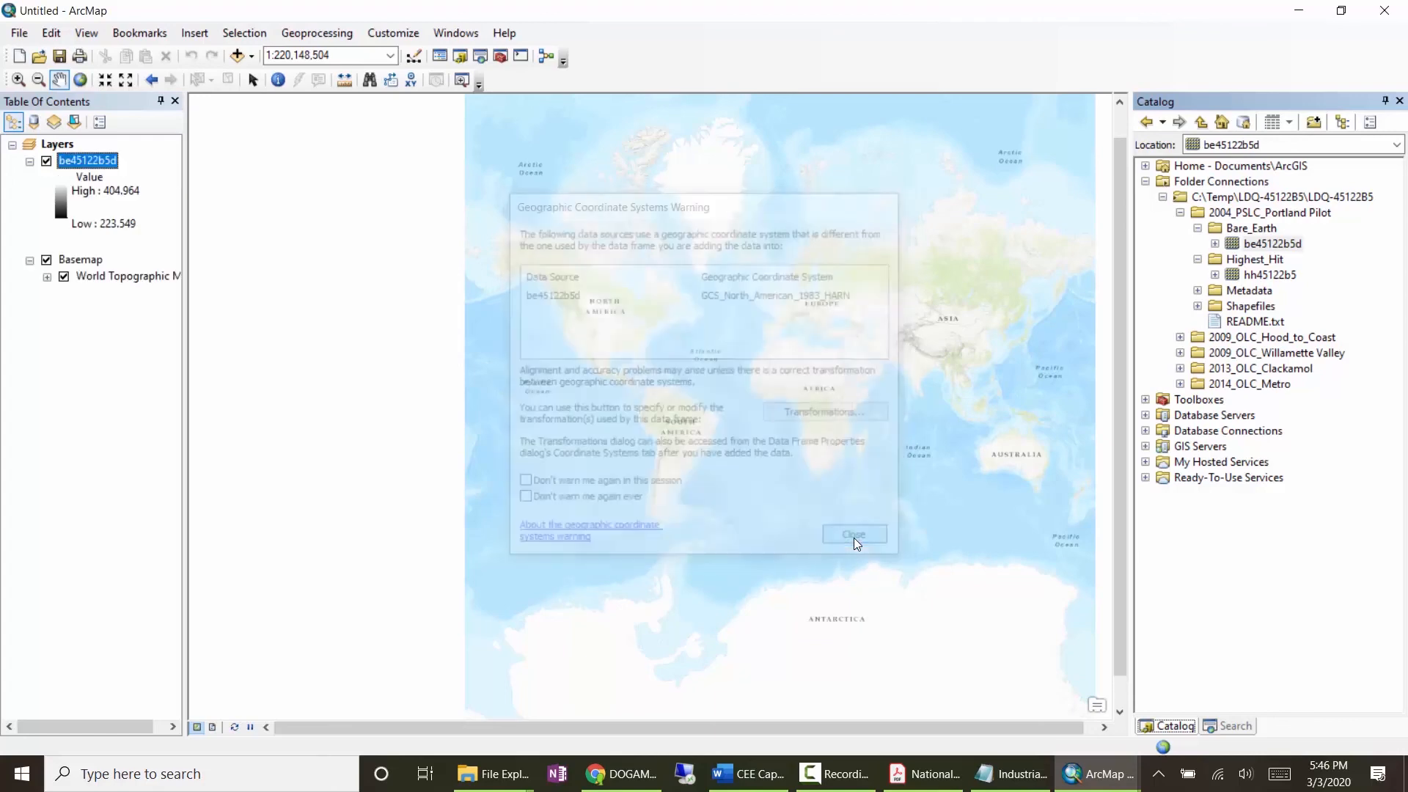
Step: Zoom the map to the be45122b5d layer and examine the area it covers
right_click(87, 162)
click(164, 257)
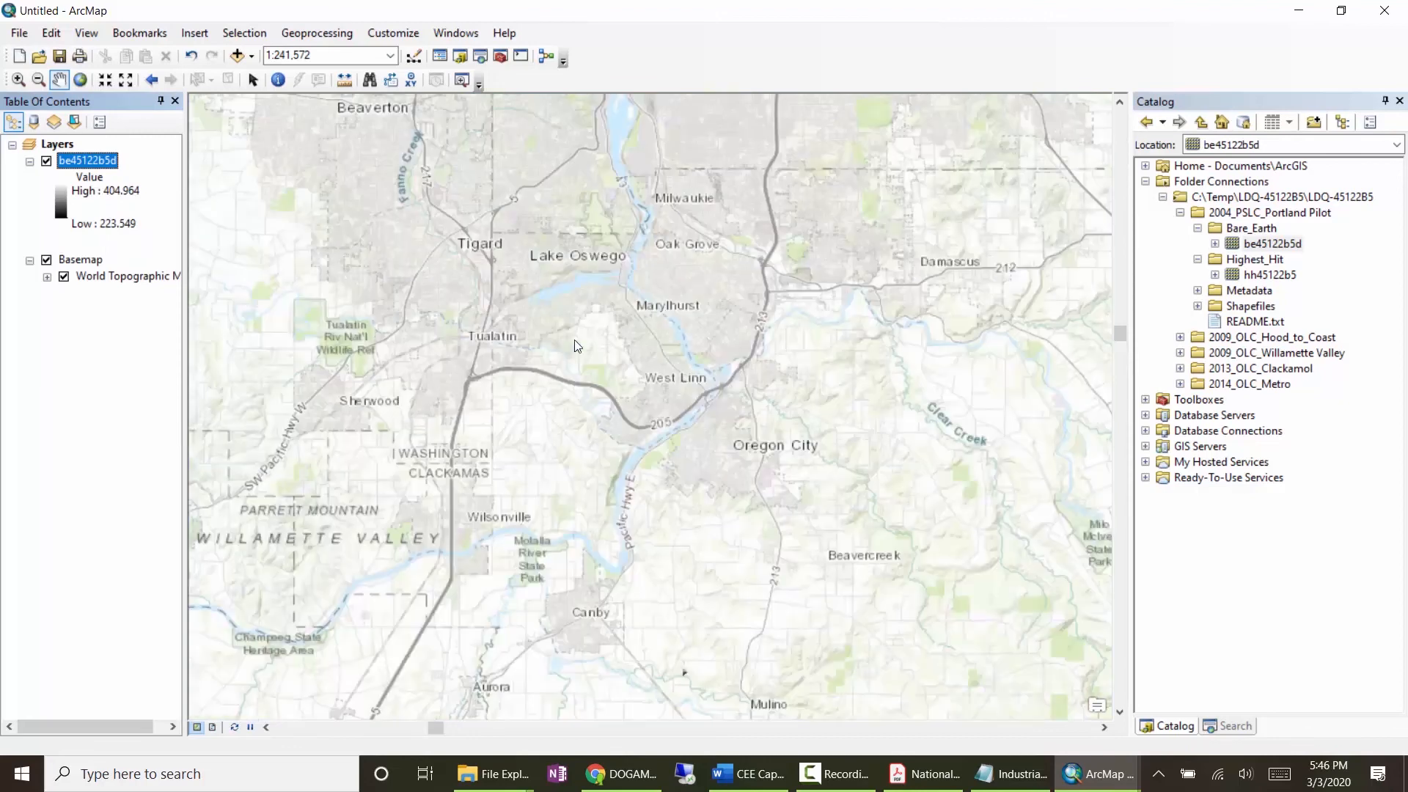
scroll(543, 321, up, 1)
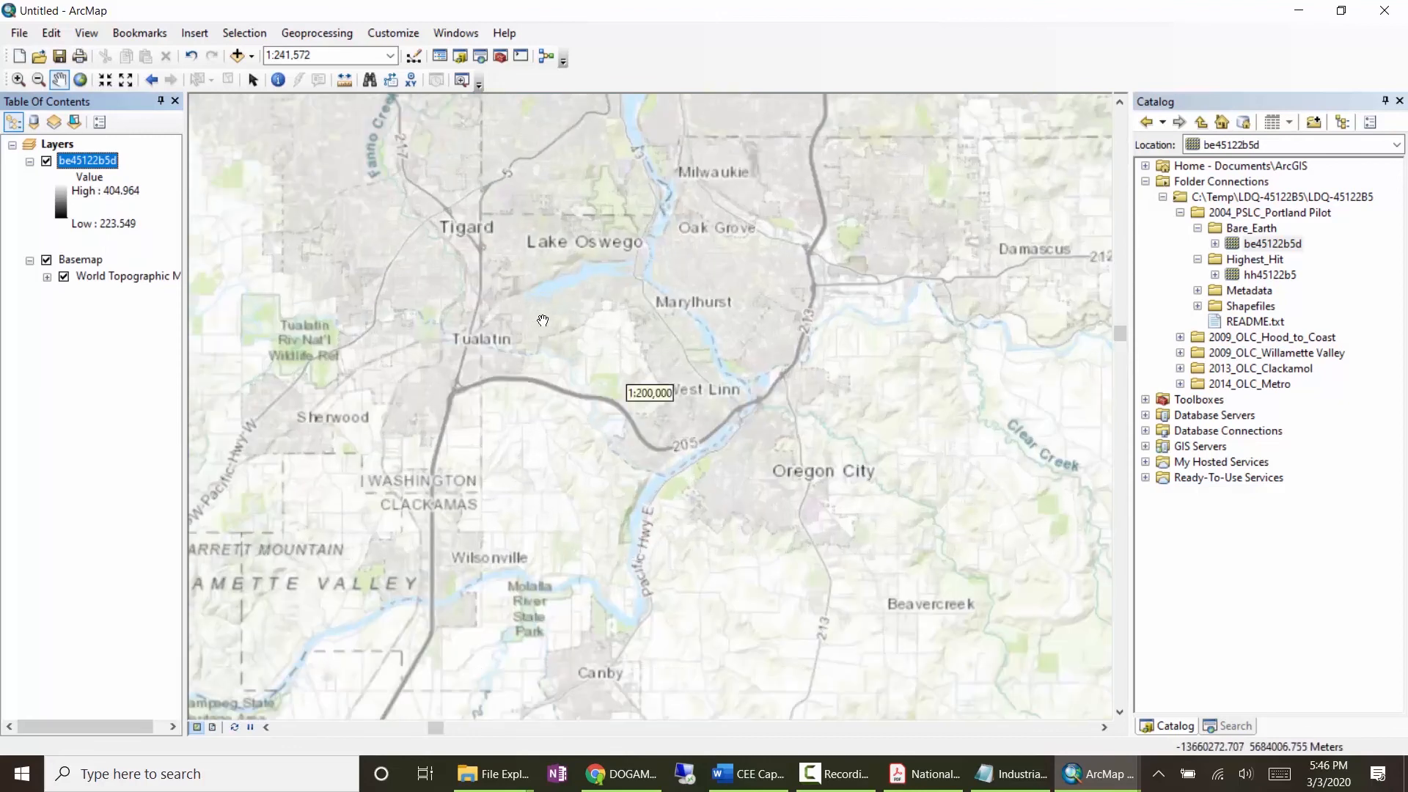
scroll(543, 321, down, 1)
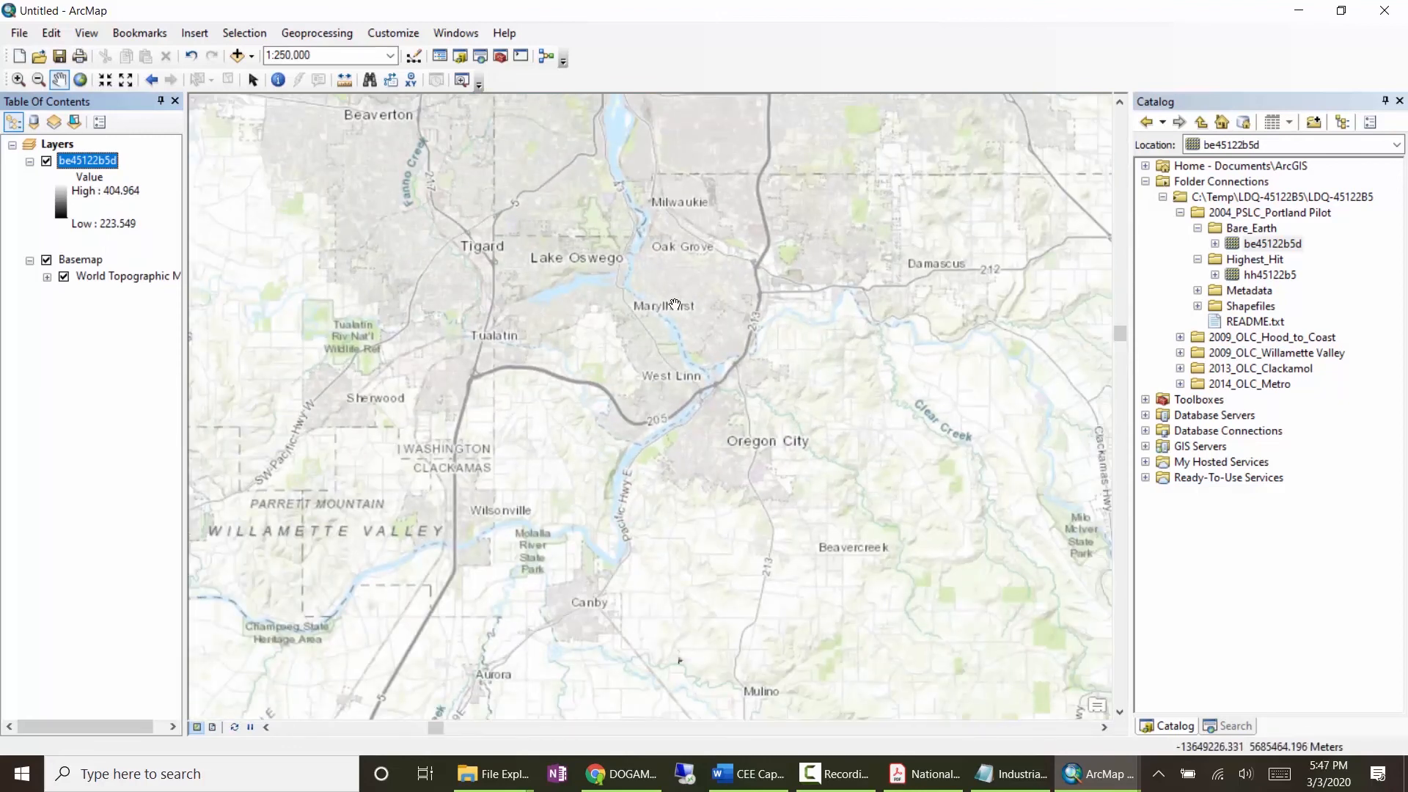
Step: Switch the basemap off and back on to check whether it hides the be45122b5d raster
click(46, 260)
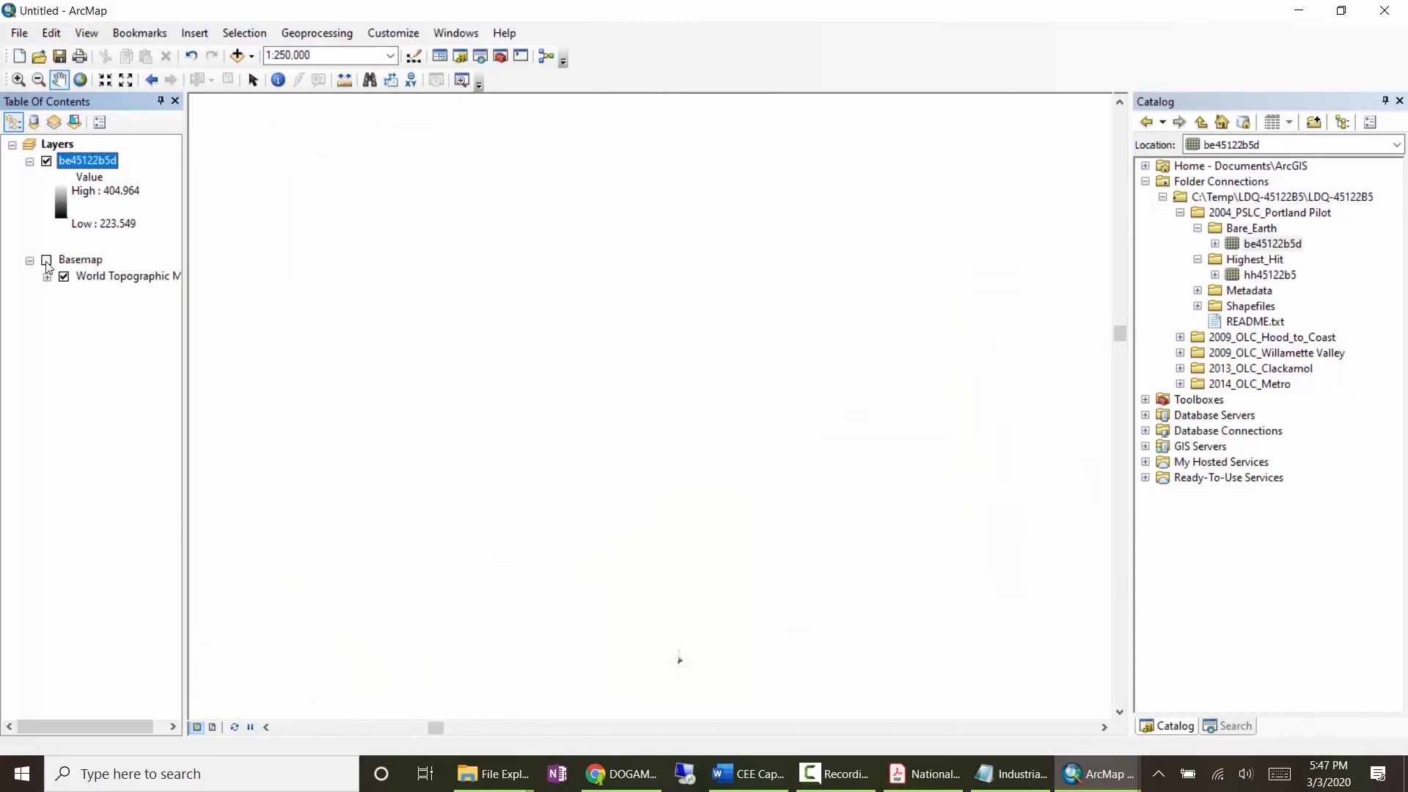
click(46, 260)
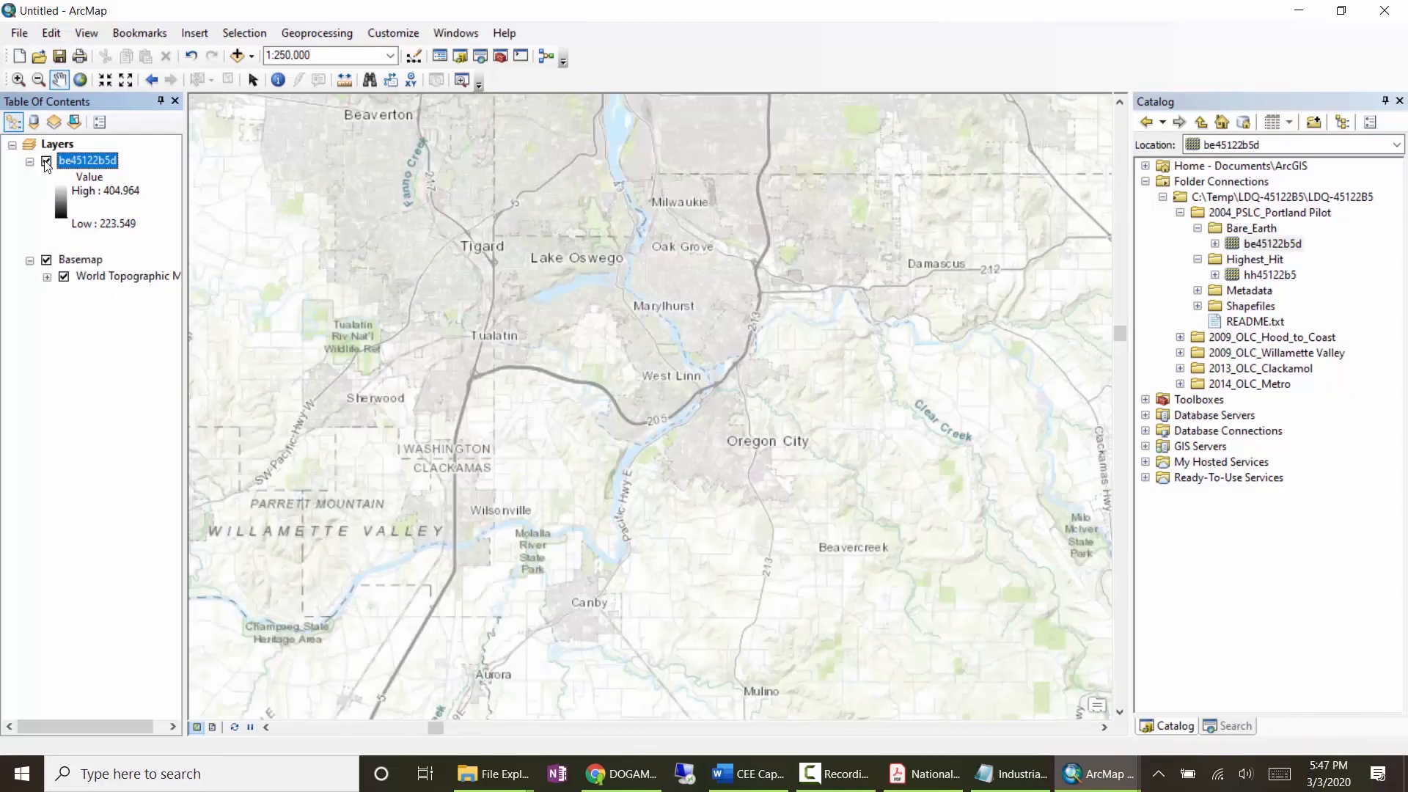
Step: Add the hh45122b5 raster from the 2004_PSLC_Portland Pilot Highest_Hit folder to the map, dismissing the coordinate system warning
click(1257, 277)
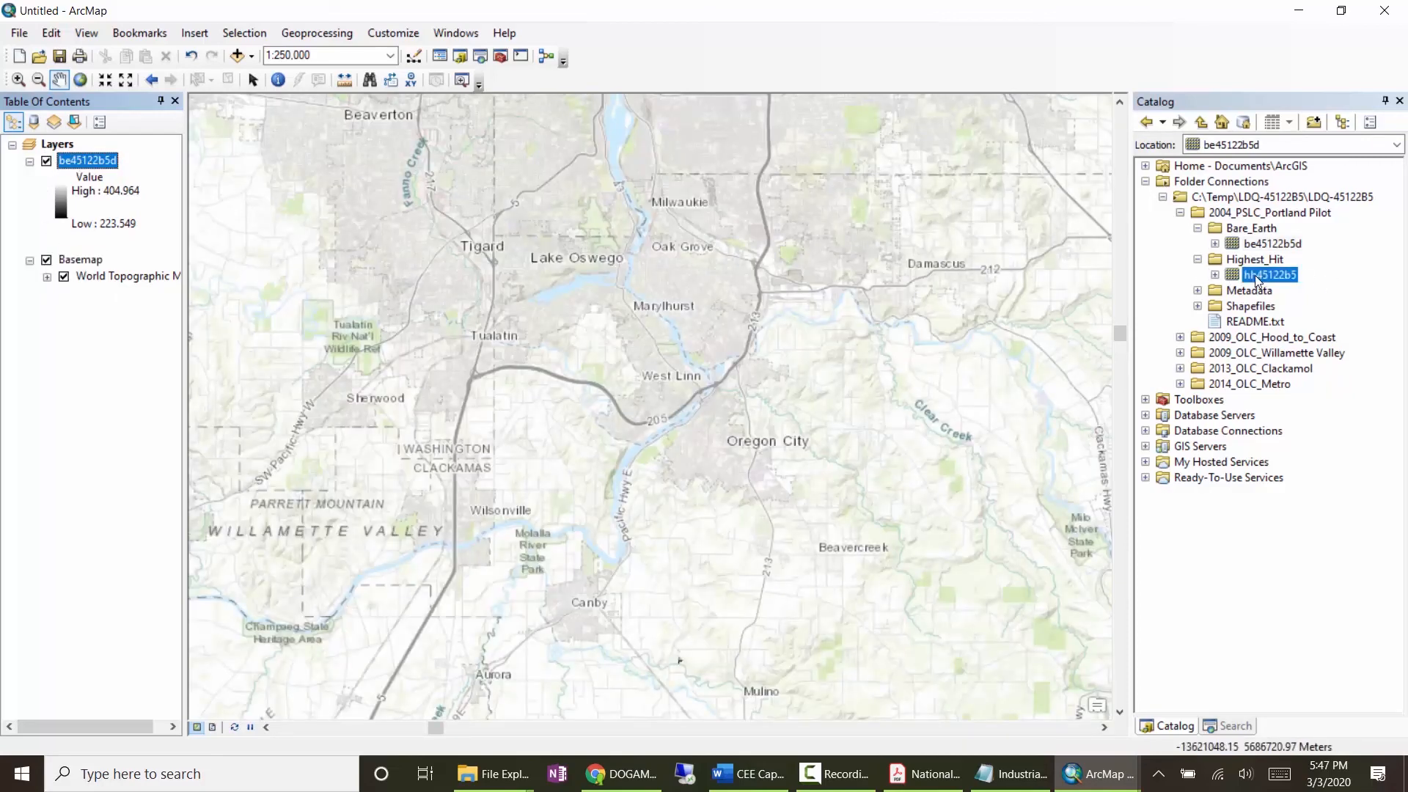
drag(1257, 278, 821, 304)
click(693, 356)
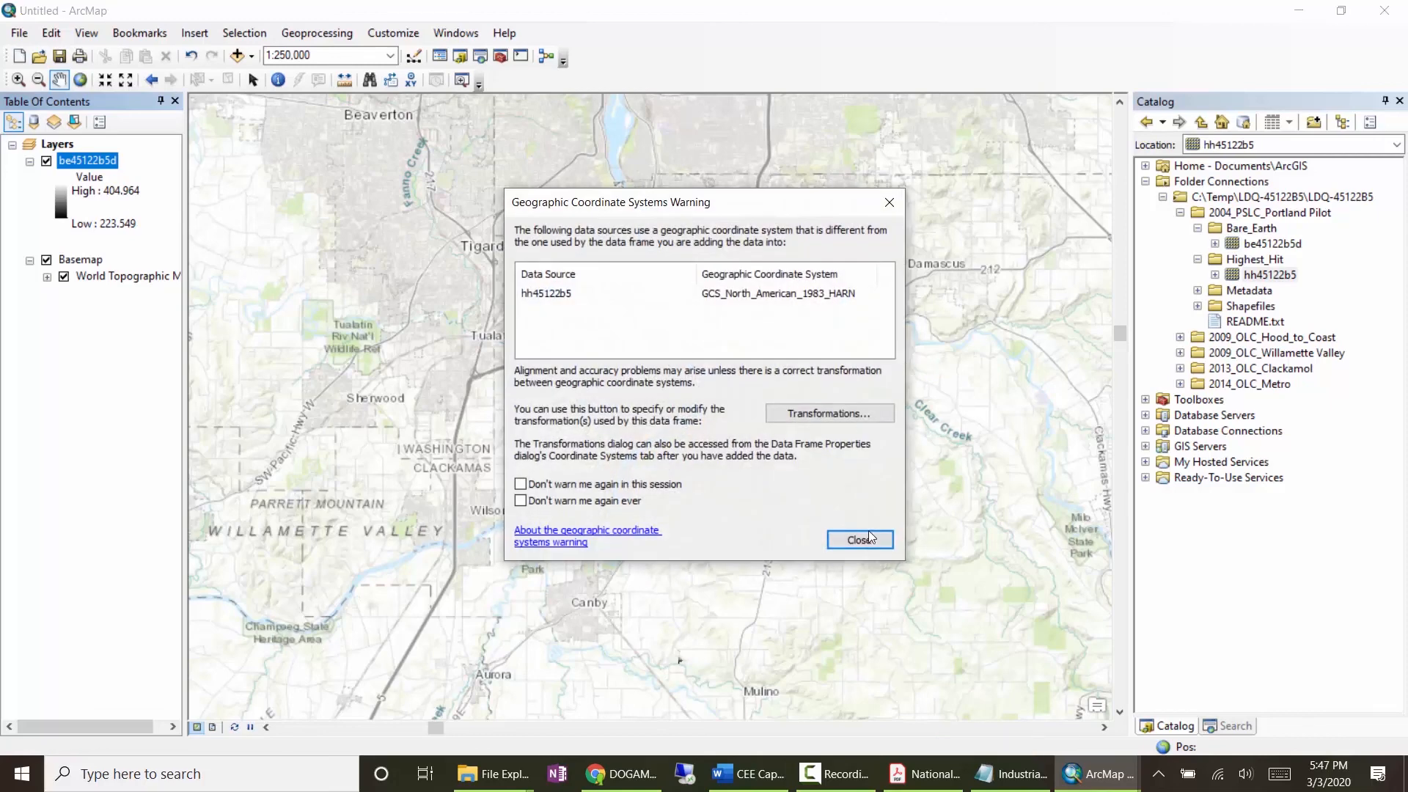
click(861, 539)
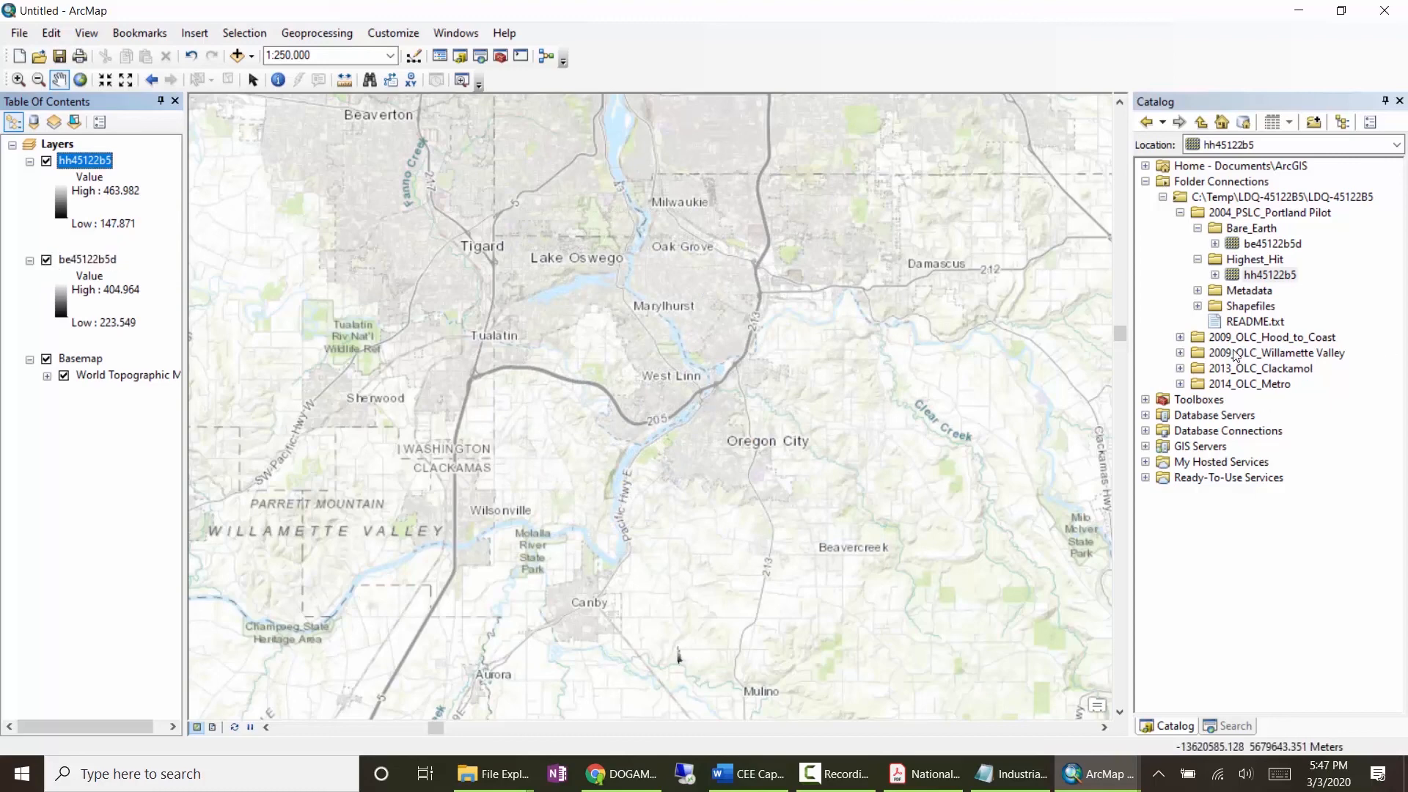
Step: Add the bh45122b5 raster from the 2014_OLC_Metro Bare_Earth folder to the map, dismissing the coordinate system warning, and examine its coverage
click(1181, 384)
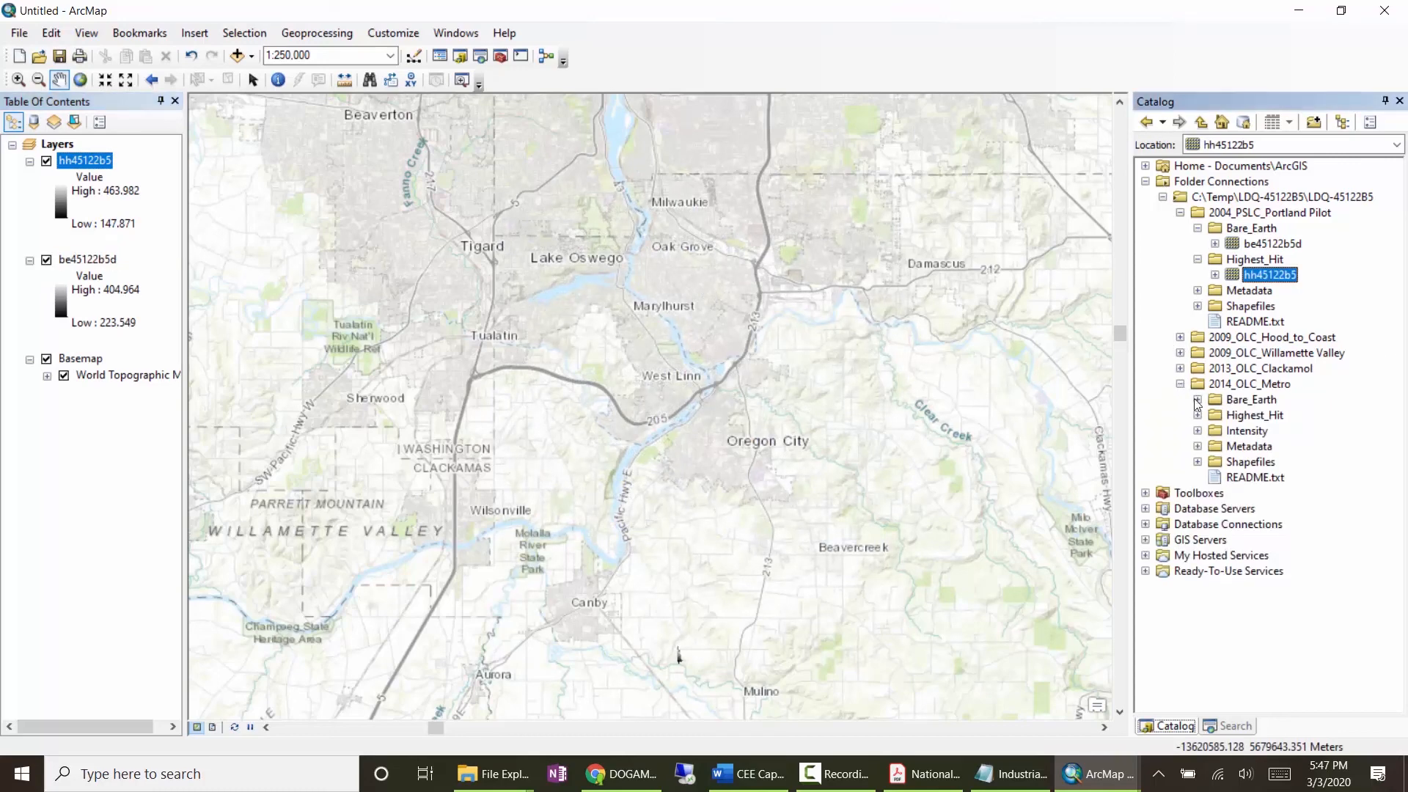
click(1198, 400)
drag(1259, 415, 887, 395)
click(861, 538)
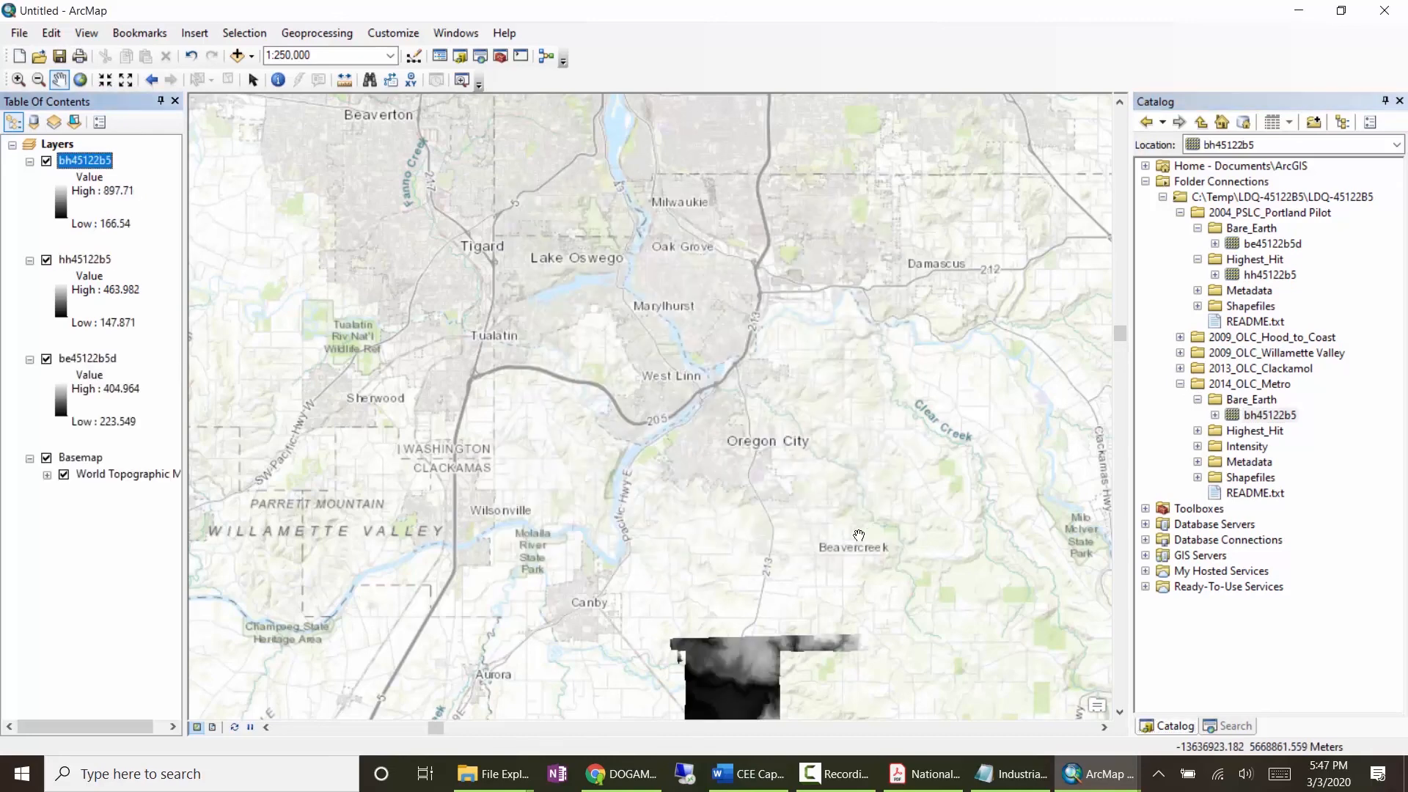
drag(835, 625, 797, 359)
scroll(796, 359, up, 5)
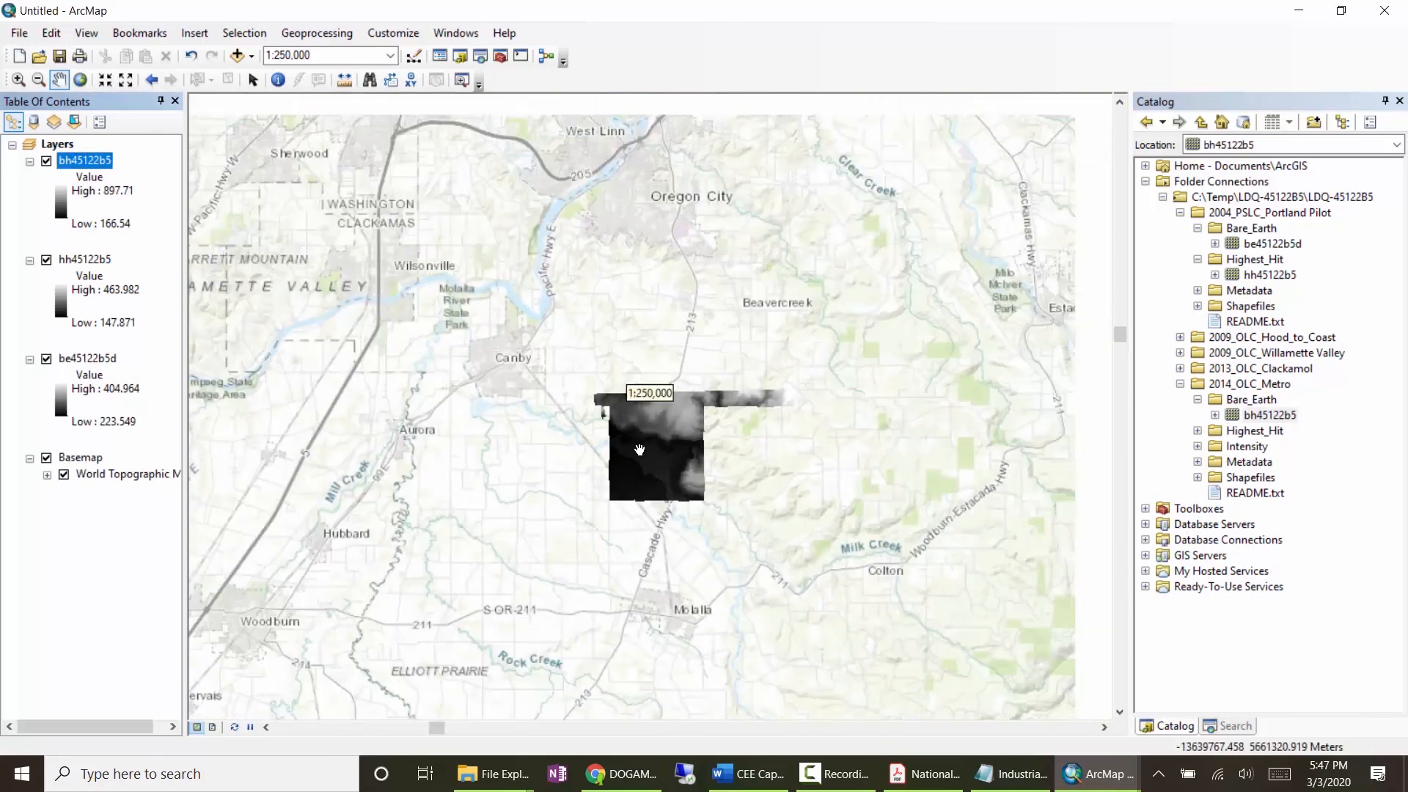